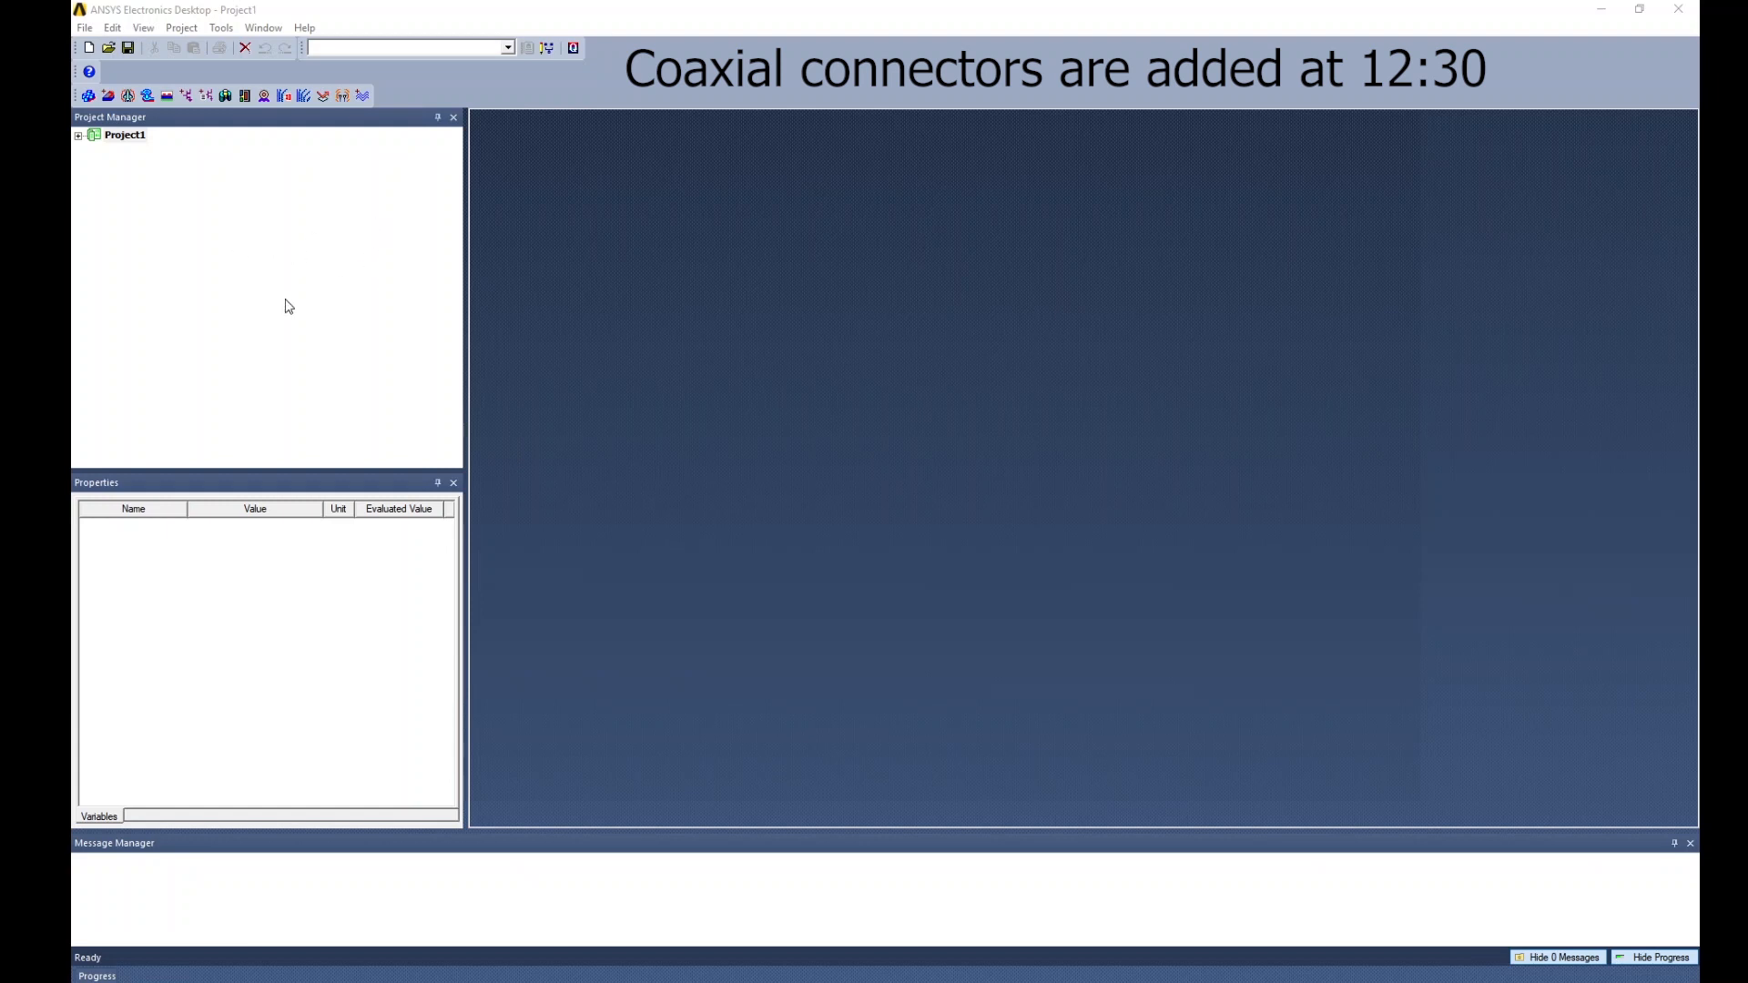
Insert a new HFSS design, HFSSDesign1, into Project1.
left_click(125, 136)
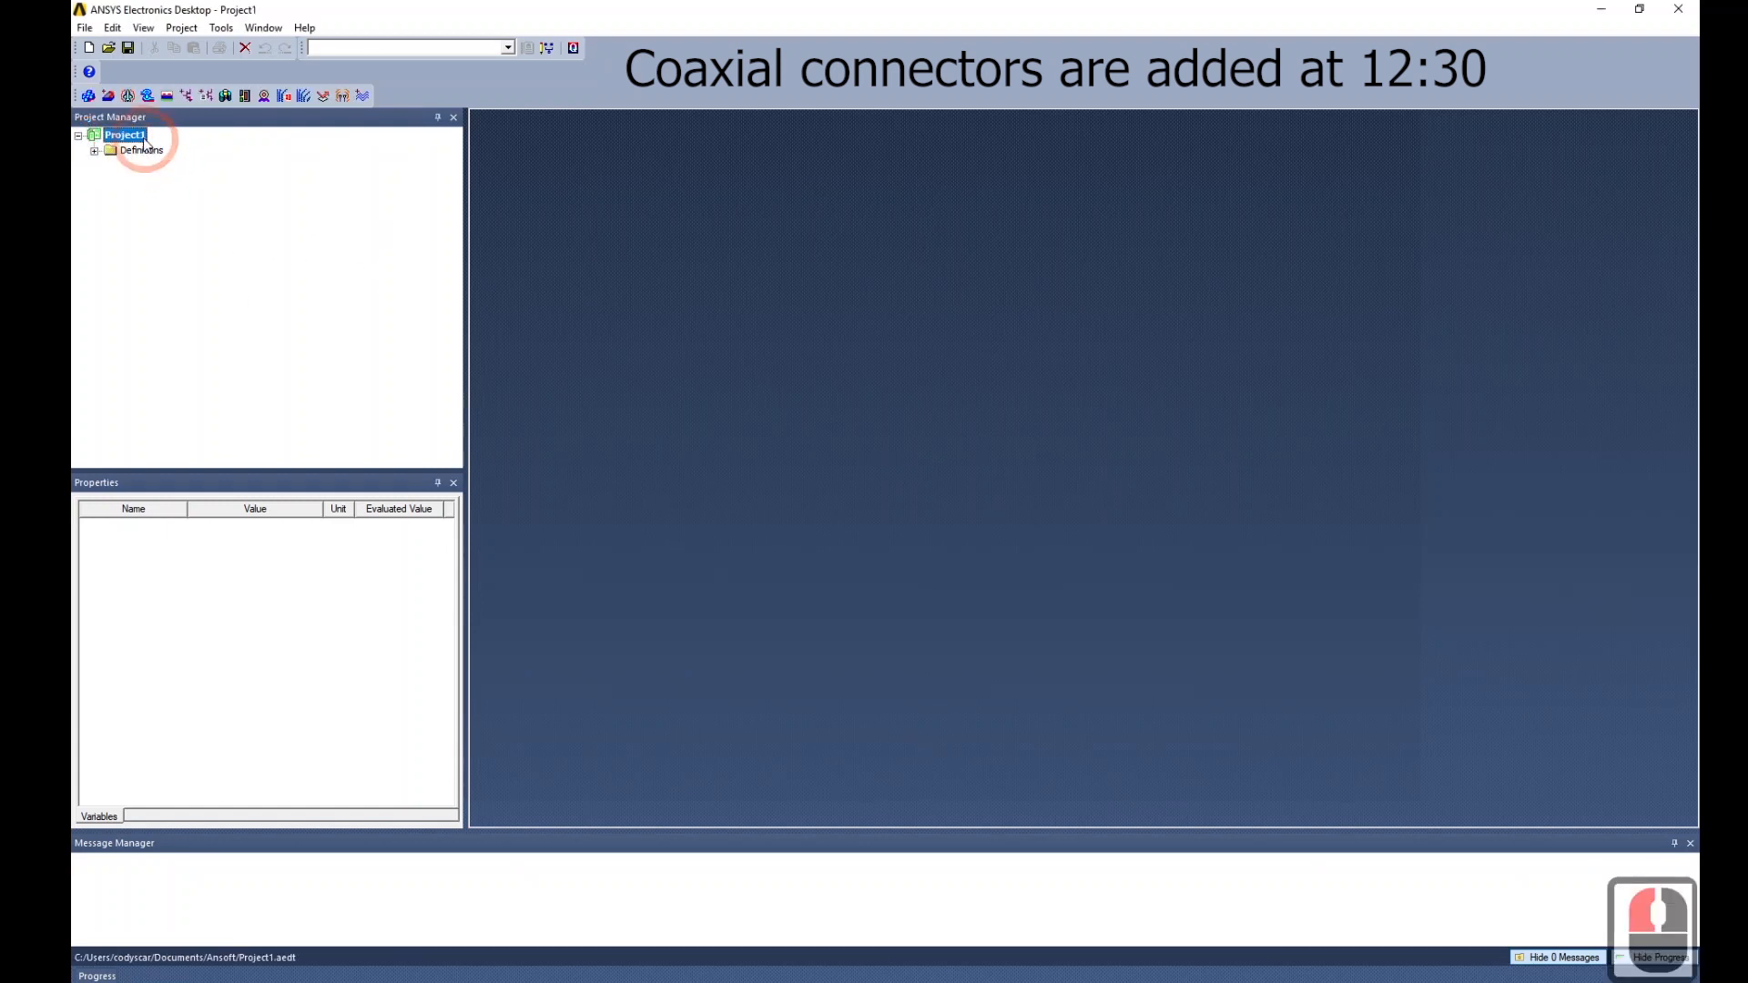
left_click(90, 100)
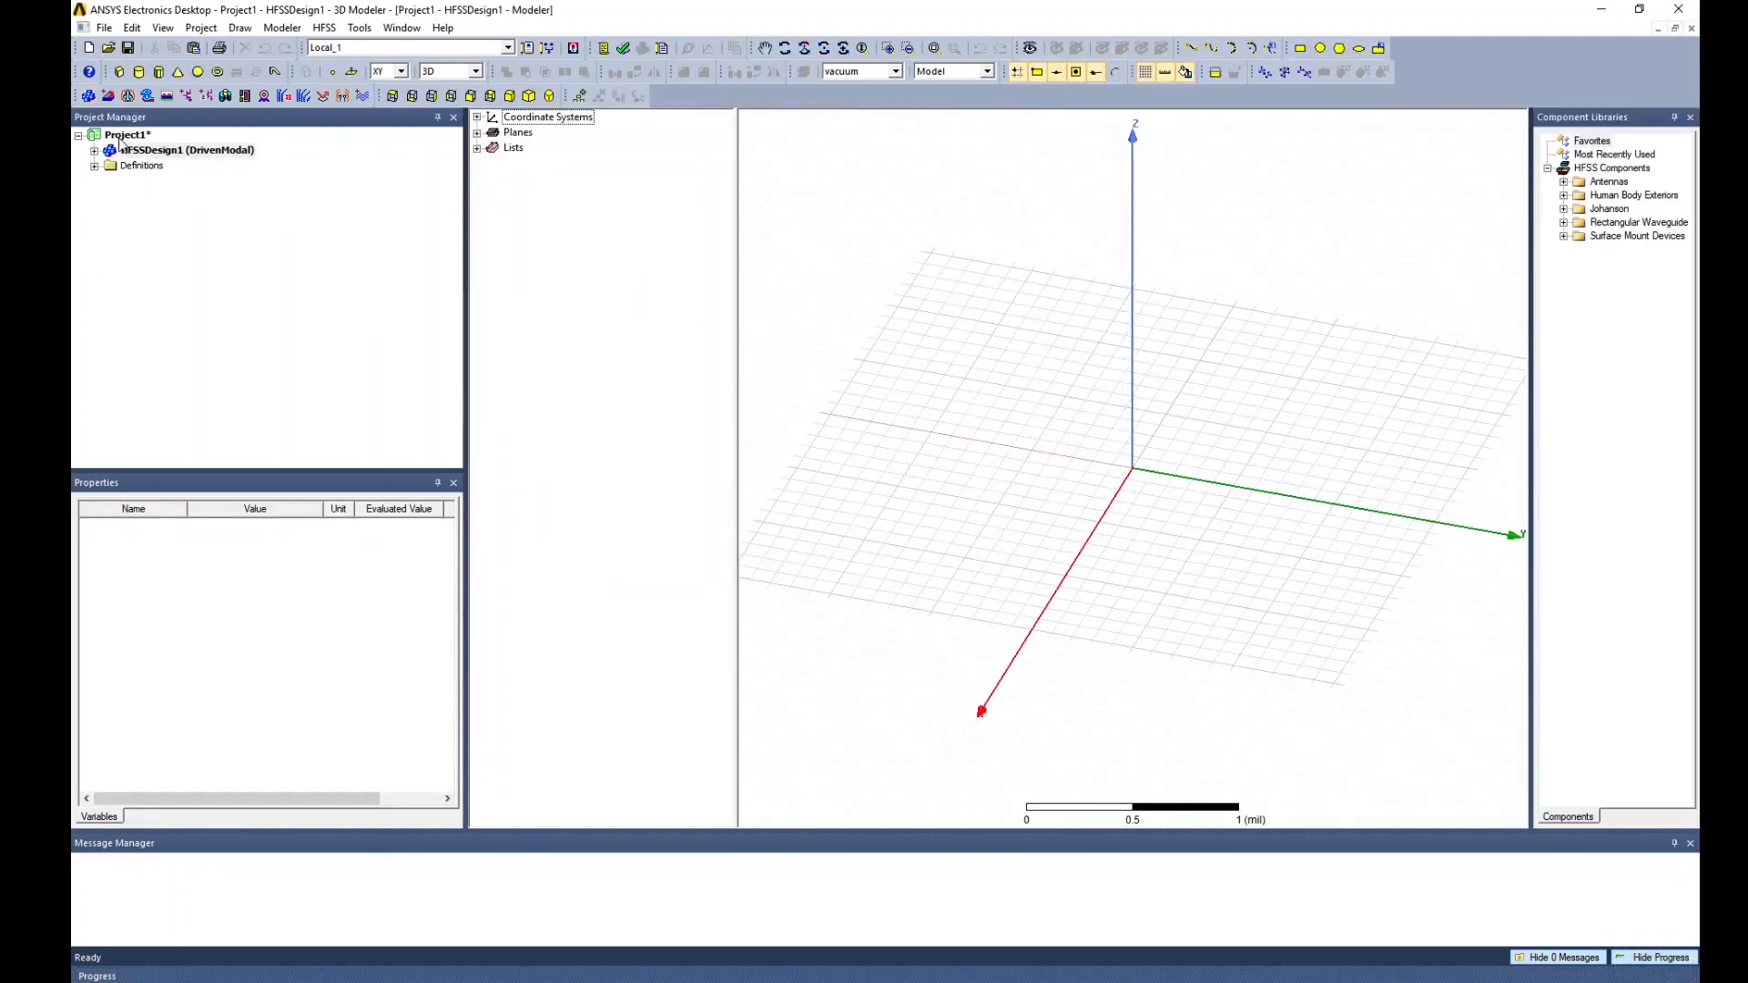
Save the project as Filter_HWRF in the HFSS_Project > EECS430 folder.
left_click(106, 28)
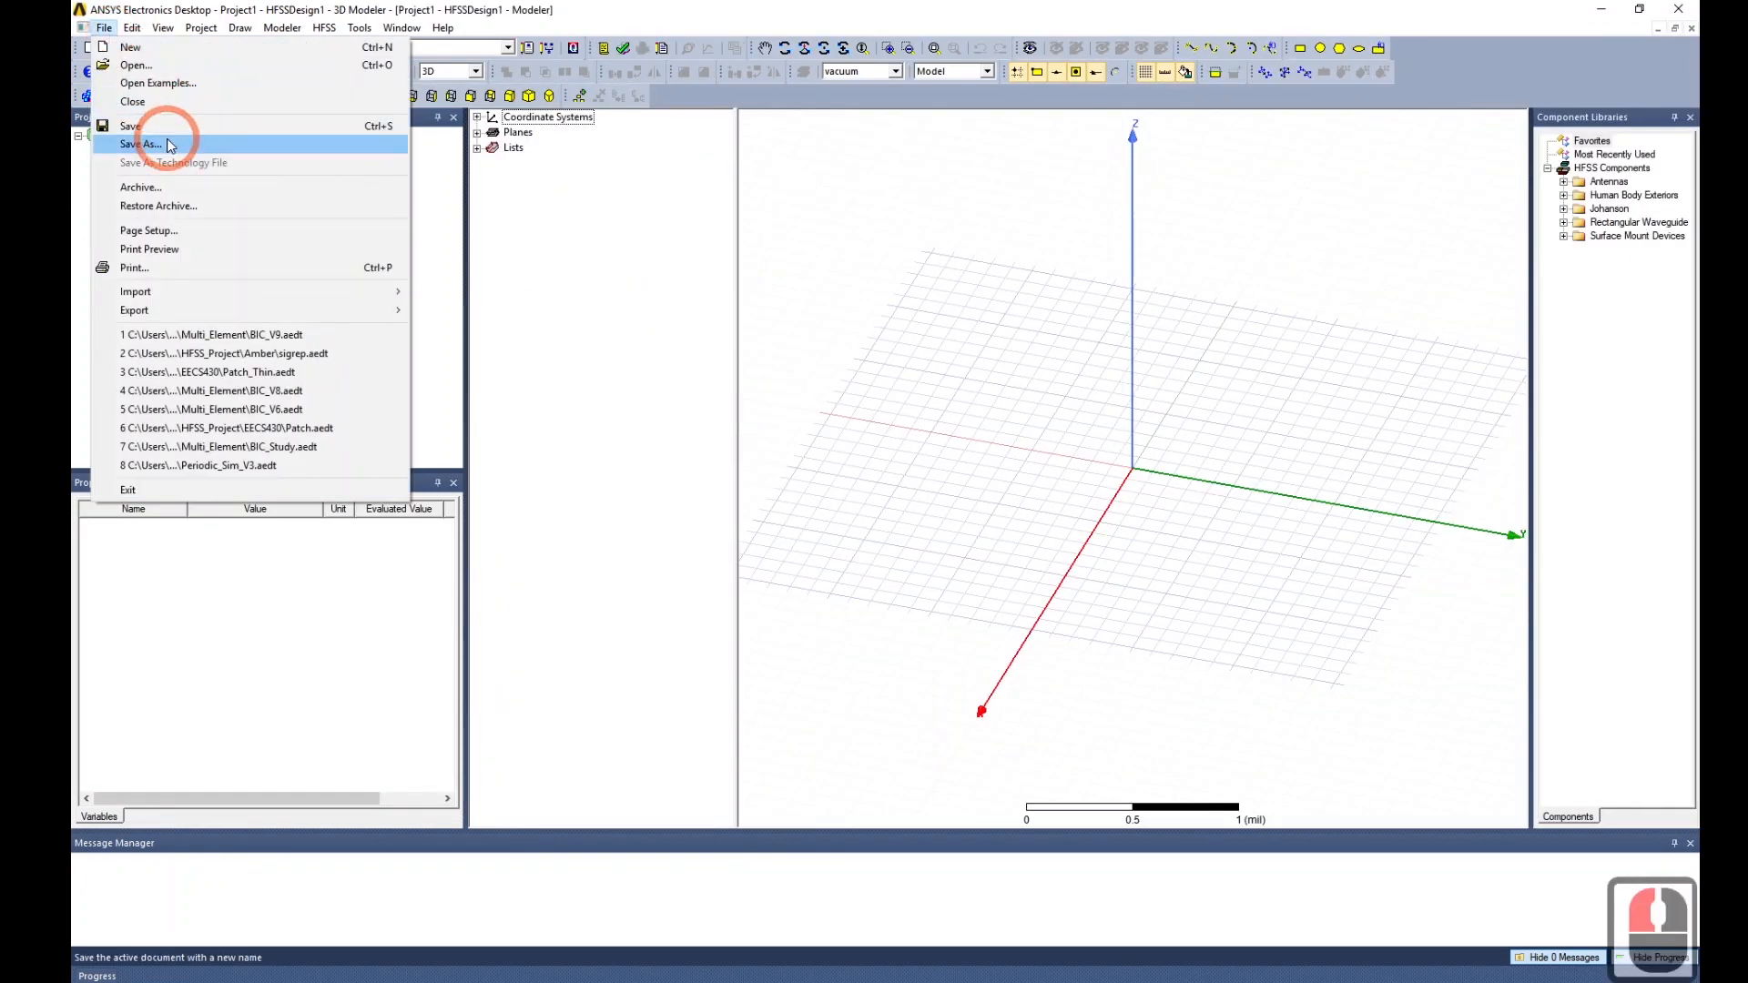
left_click(121, 144)
left_click(692, 480)
left_click(693, 393)
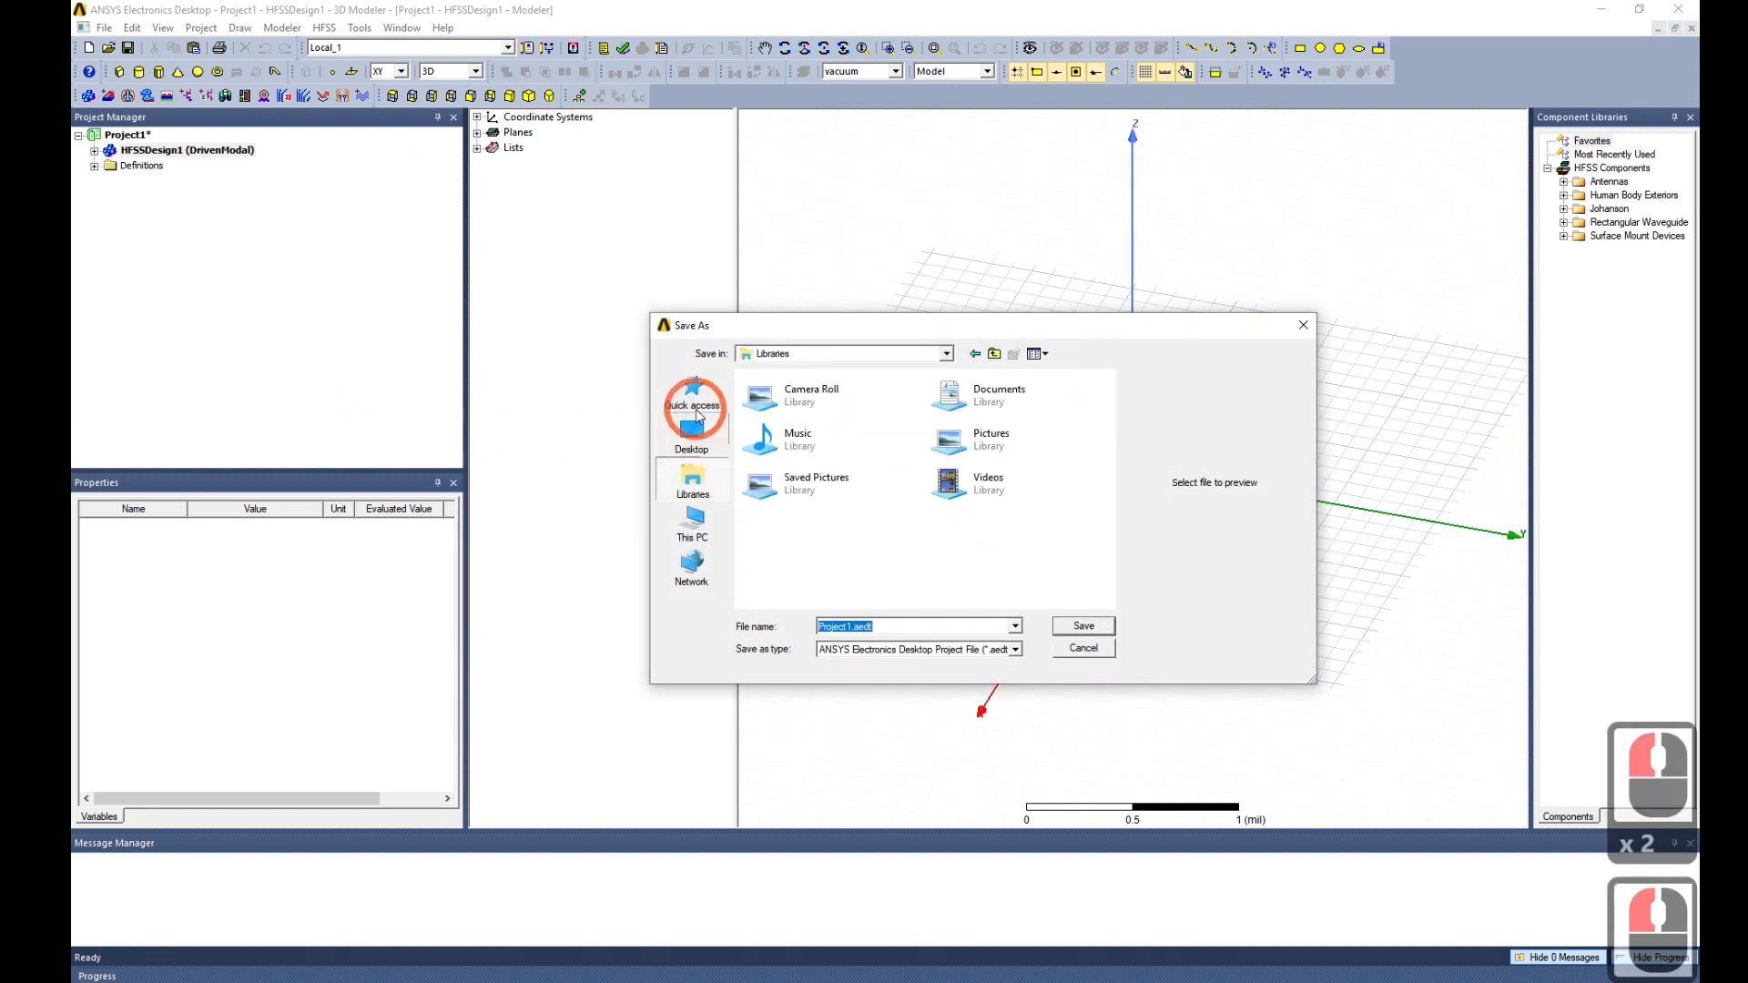
scroll(836, 531, "down", 3)
scroll(835, 531, "up", 4)
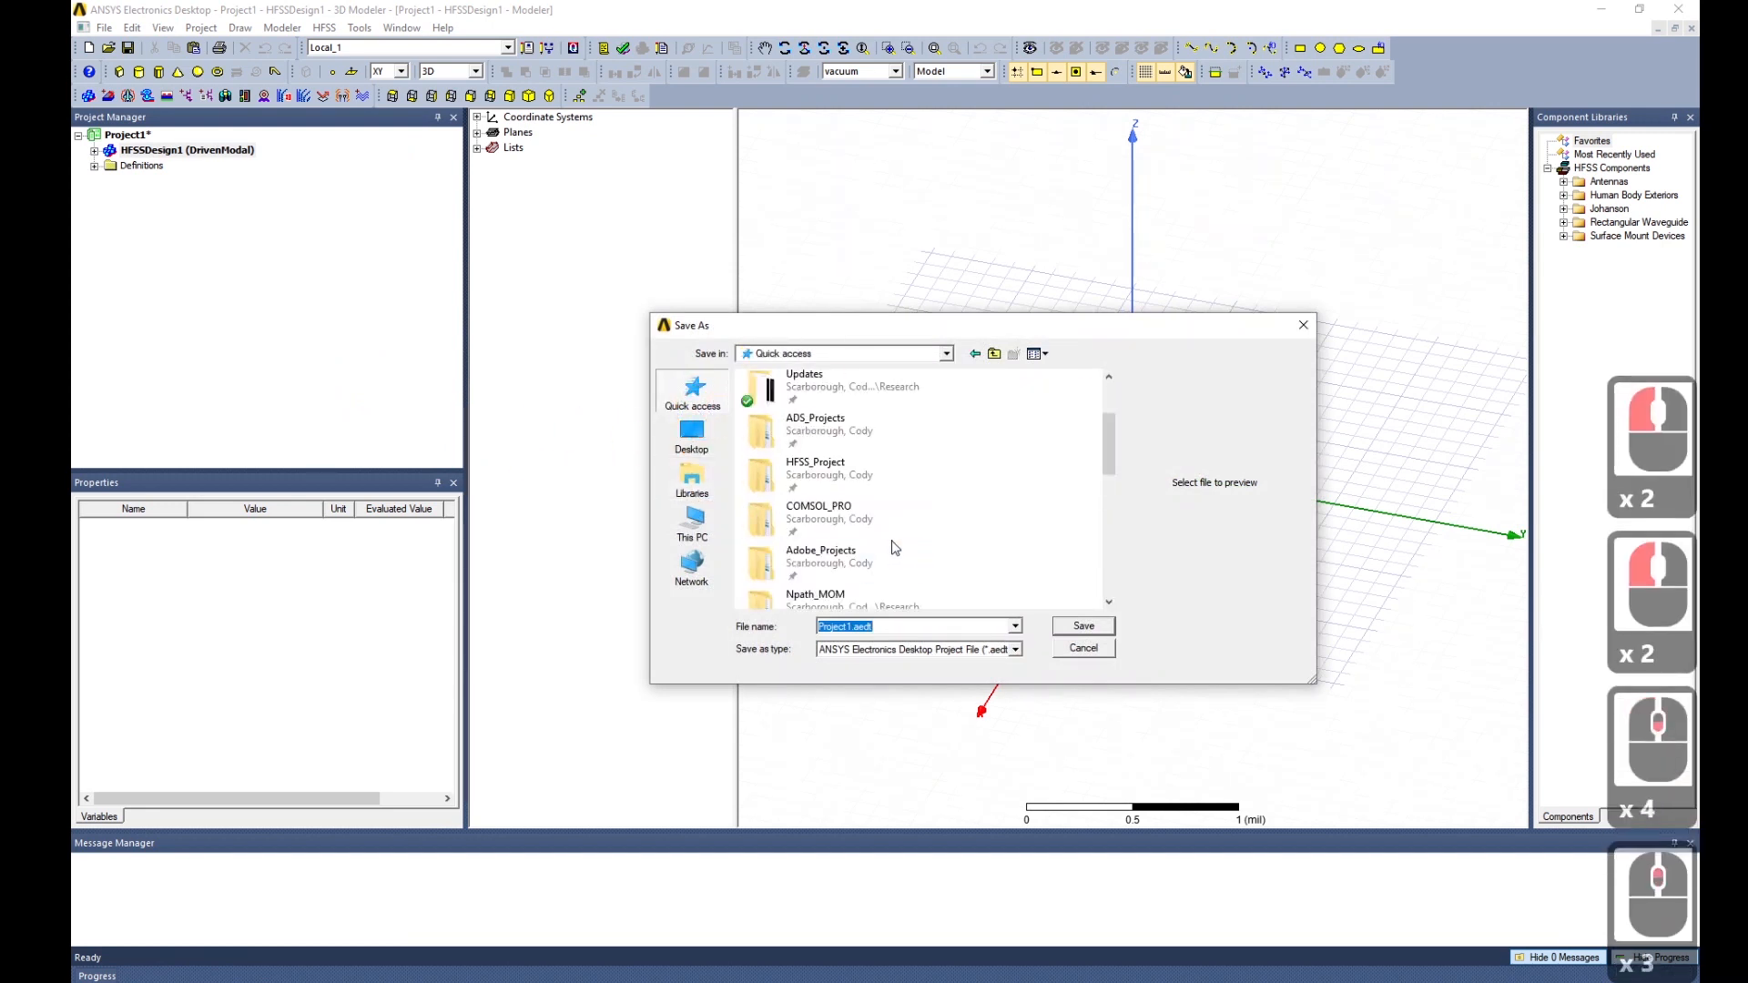
double_click(896, 502)
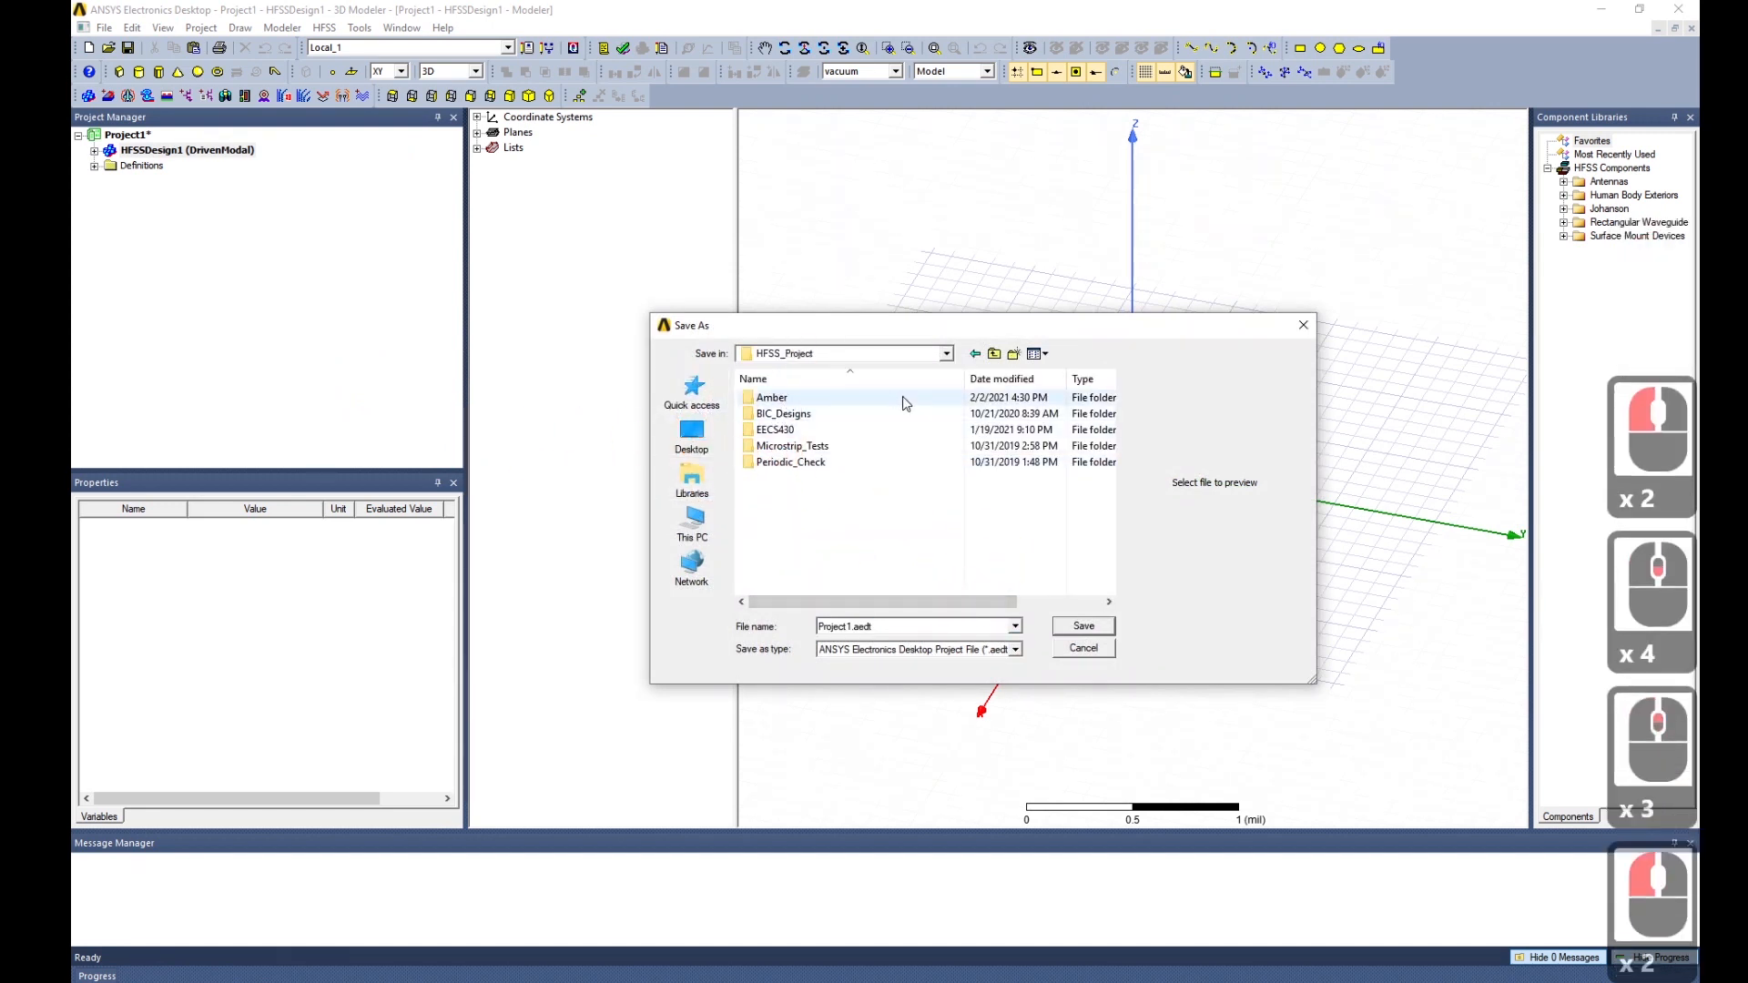
double_click(815, 429)
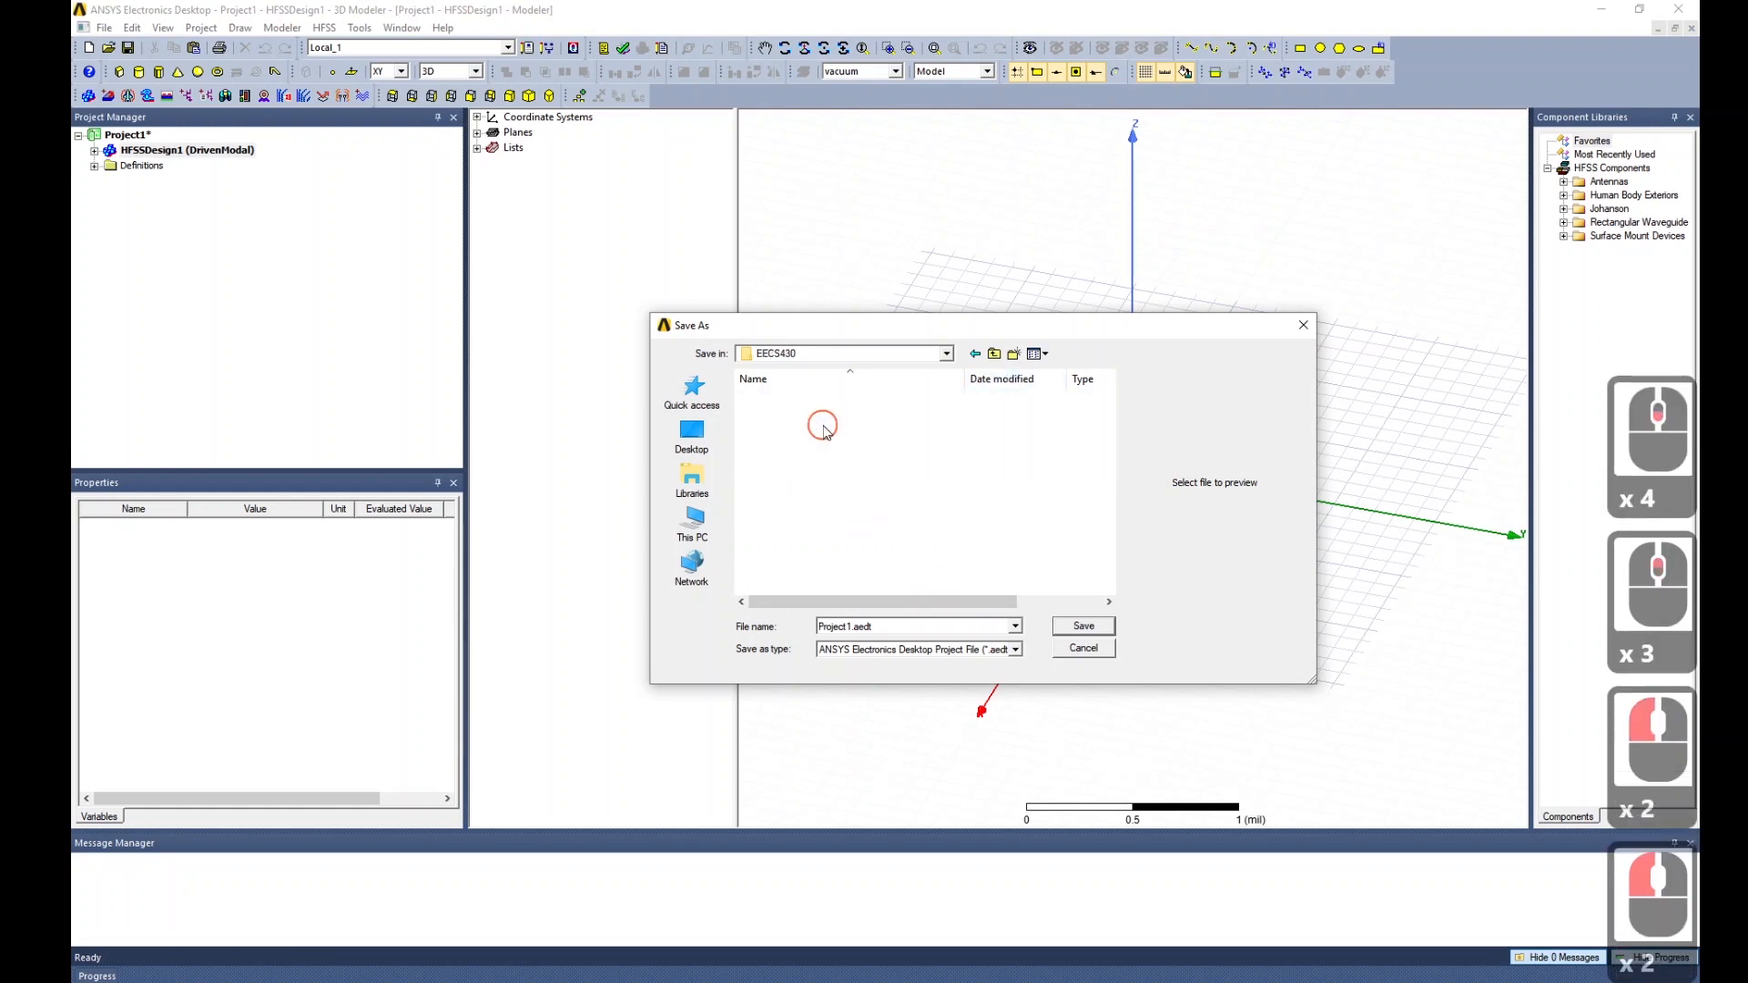
double_click(892, 627)
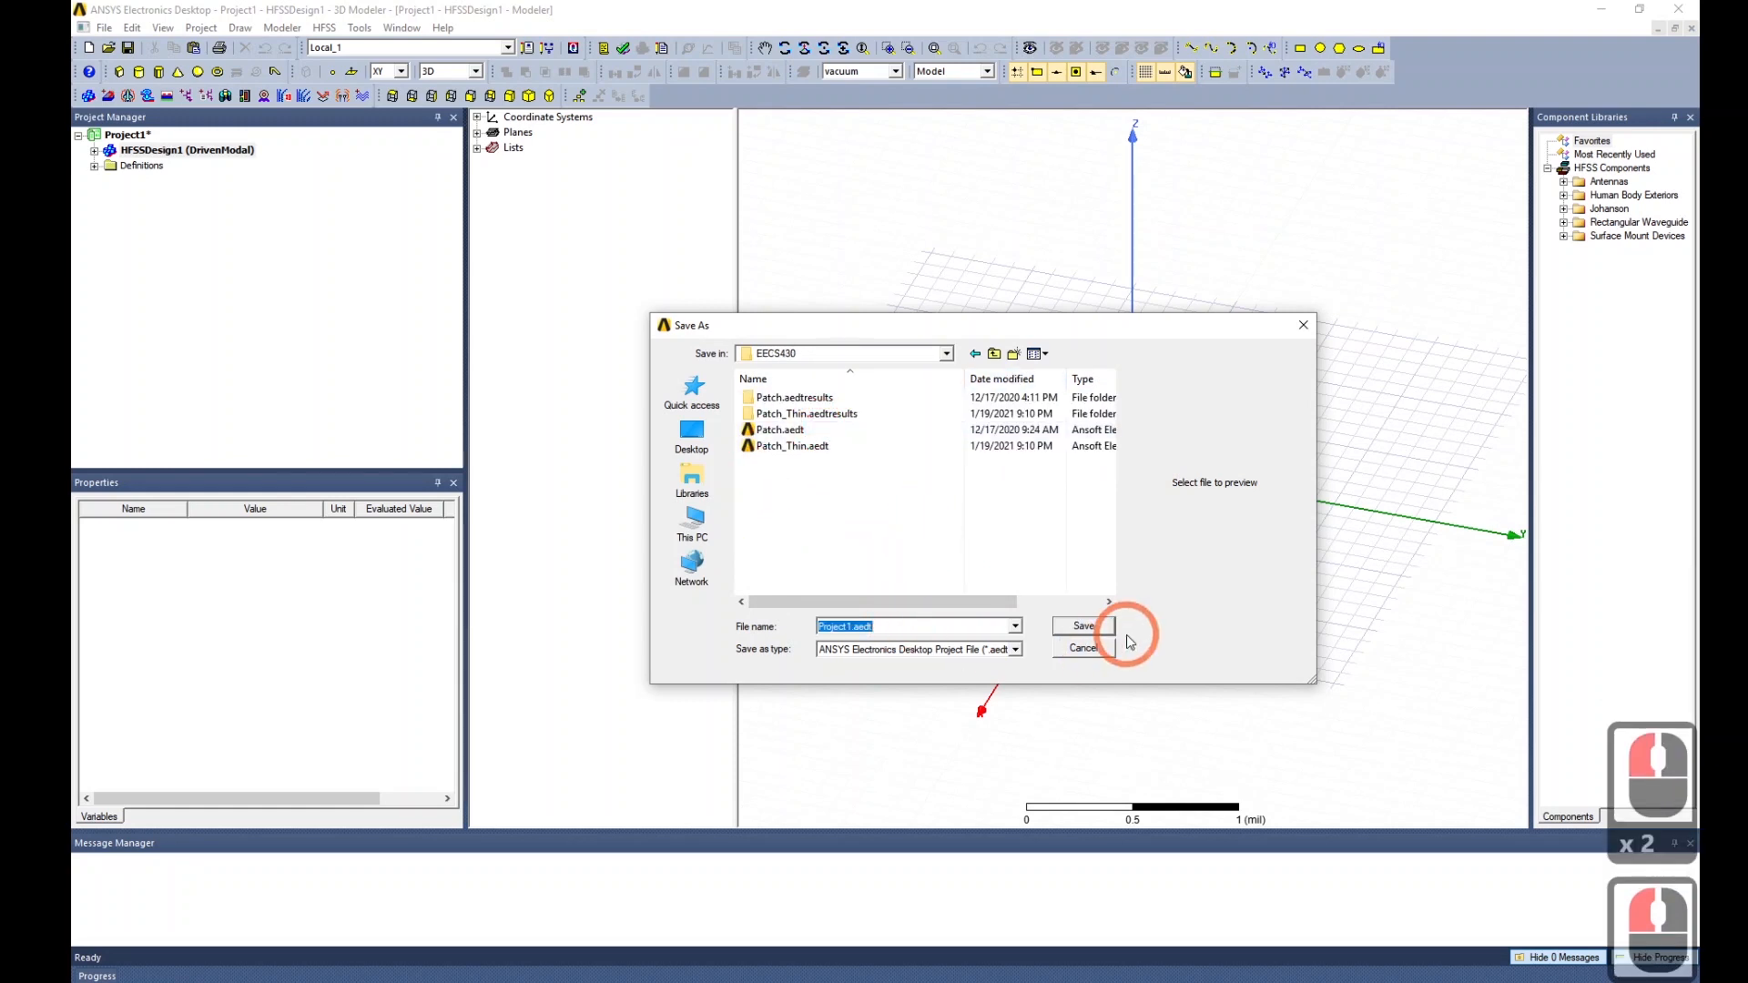
type("Pilt")
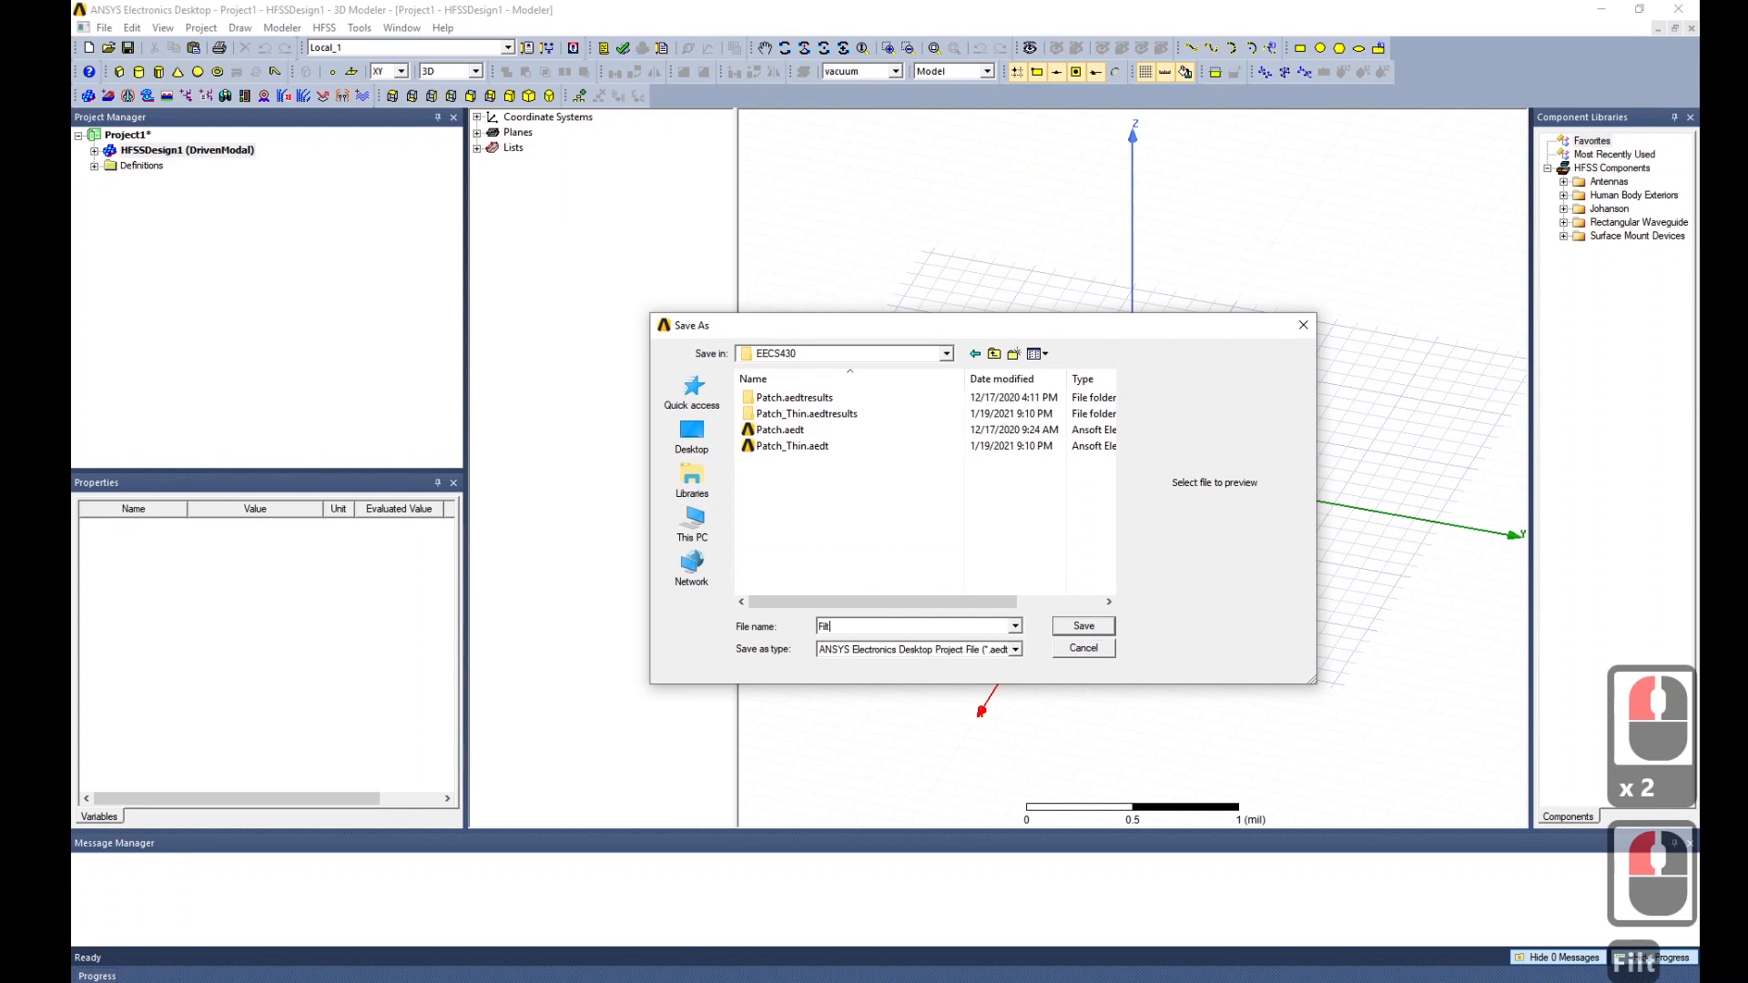
type("er")
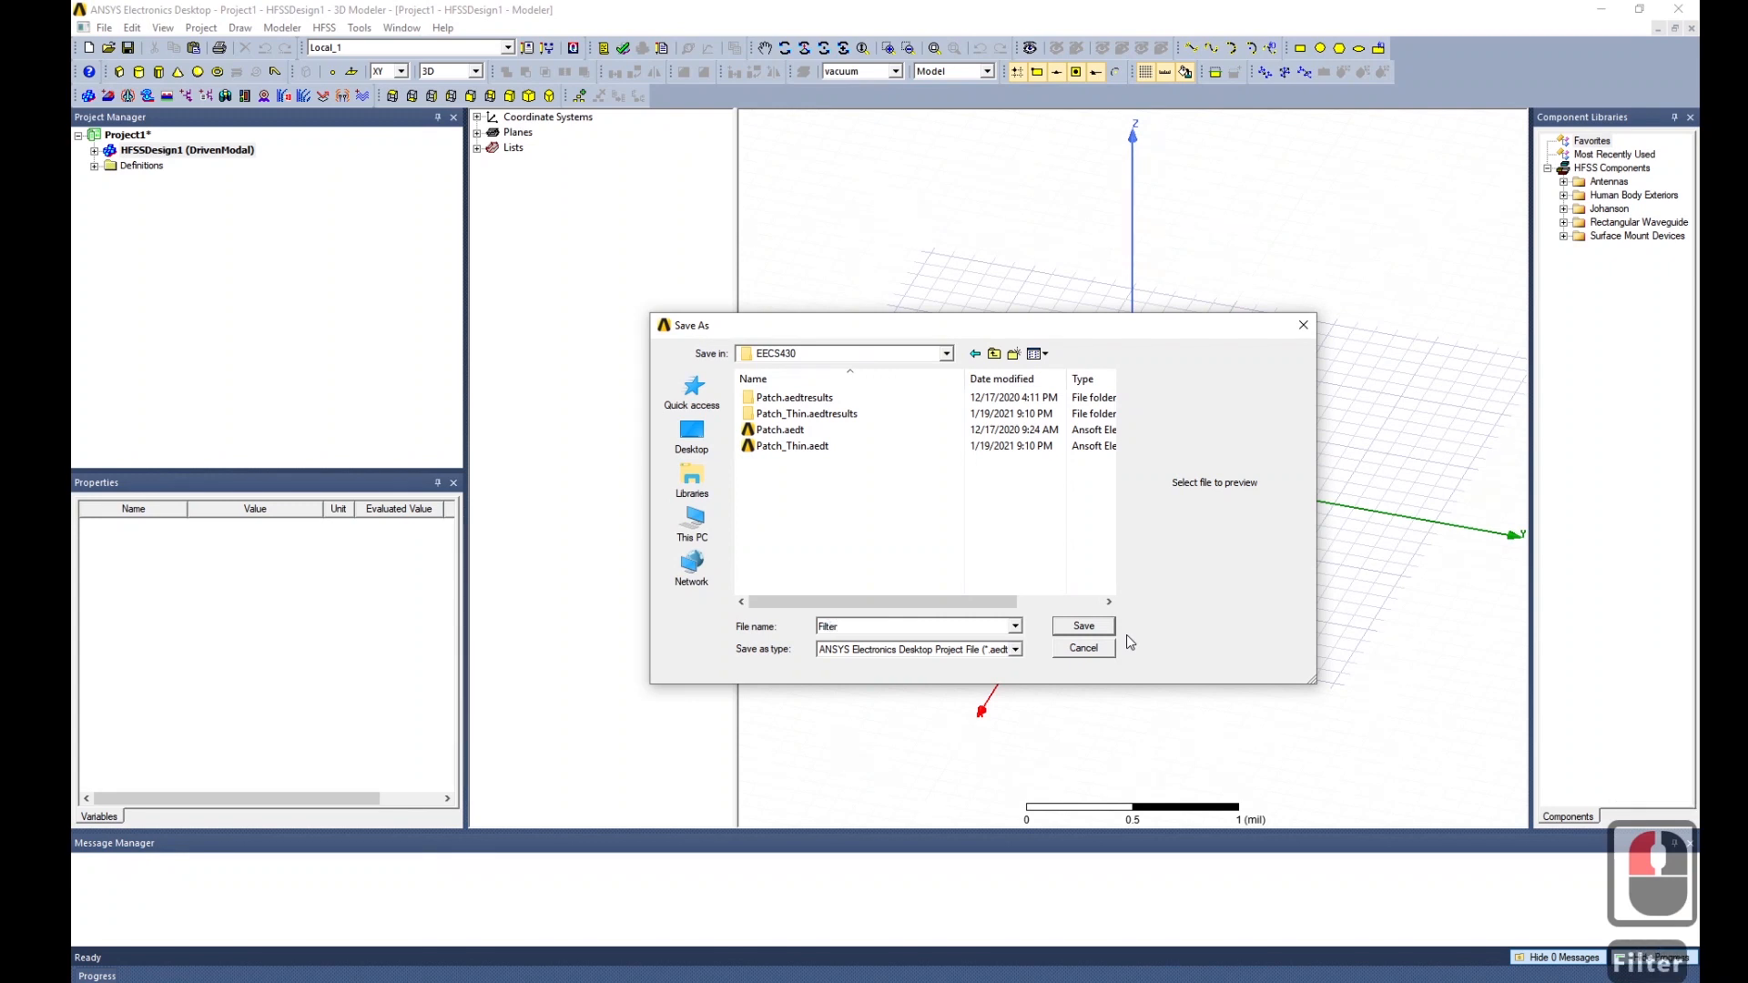
type("_")
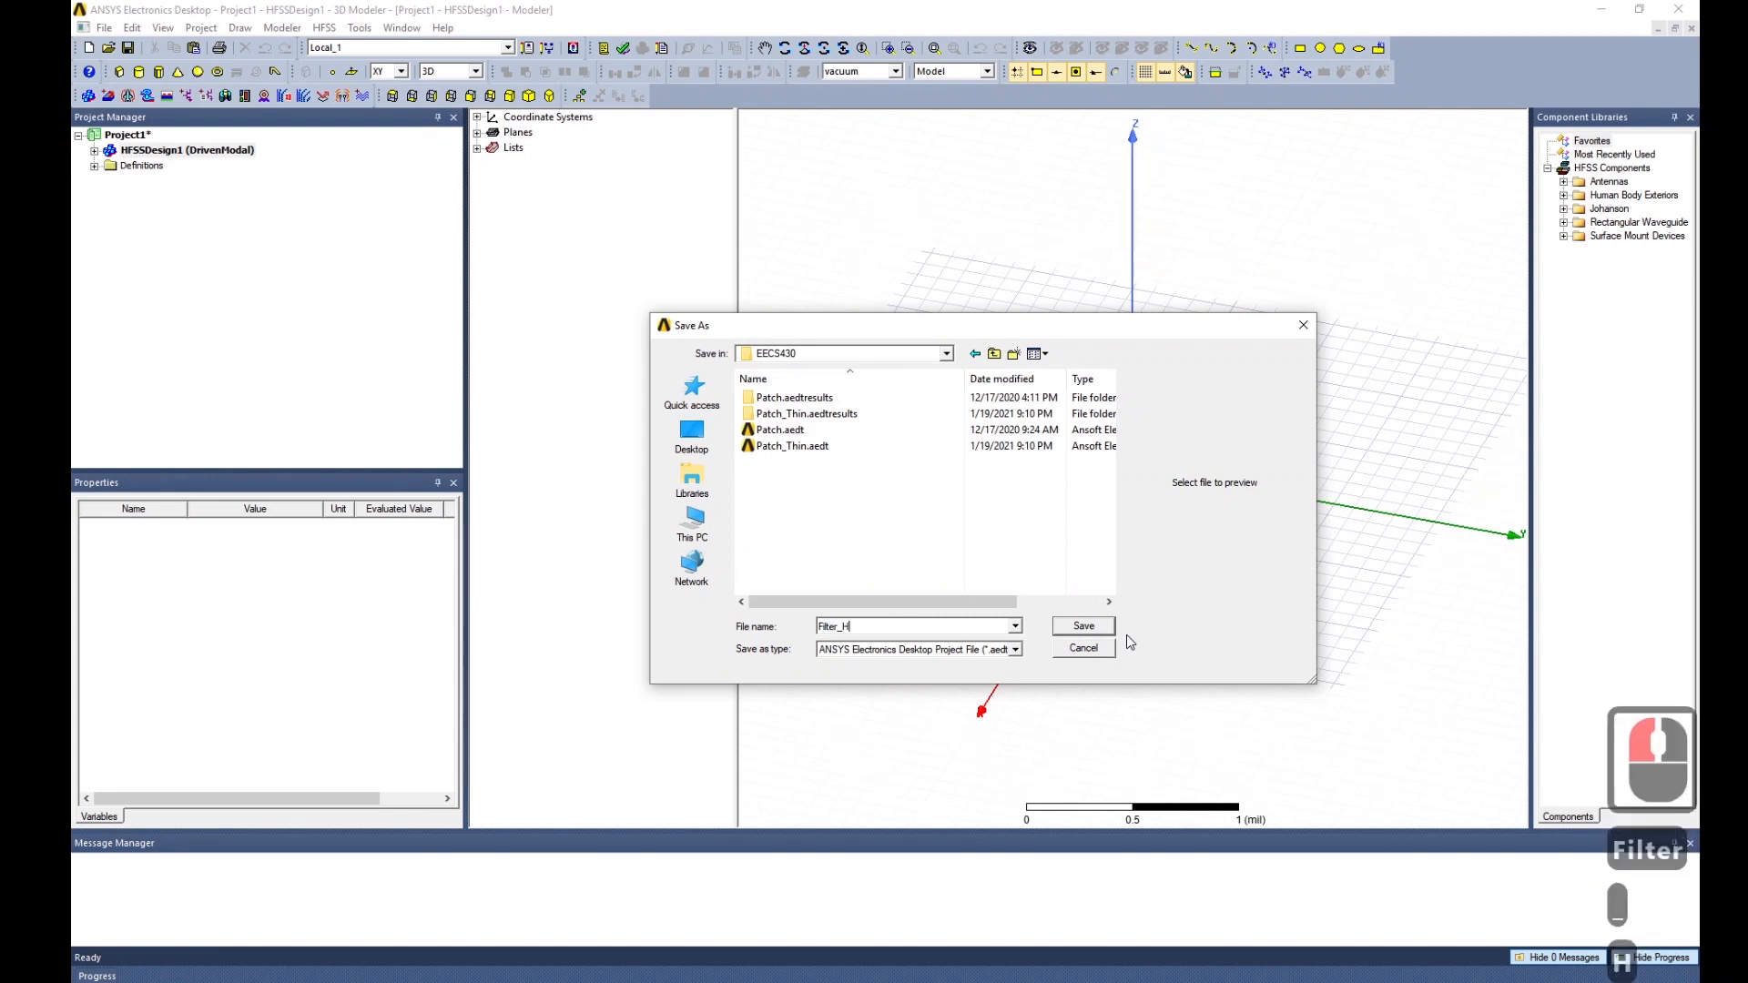
type("HF")
key("BackSpace")
type("WR")
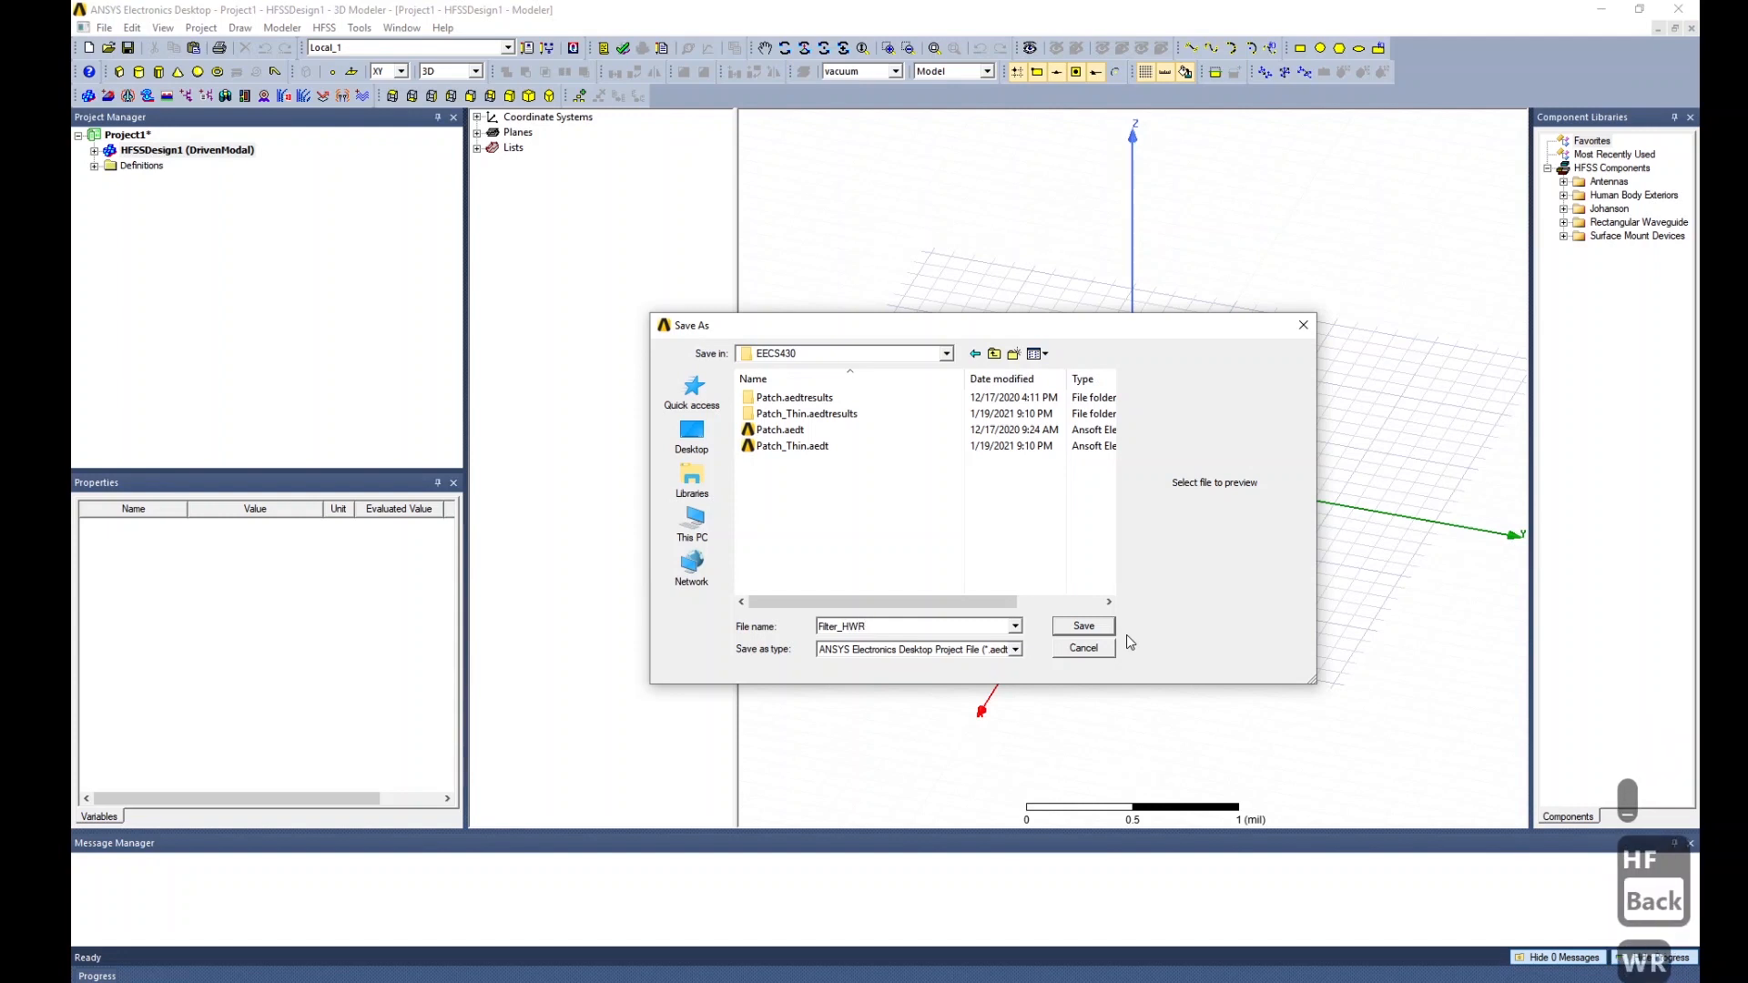
type("F")
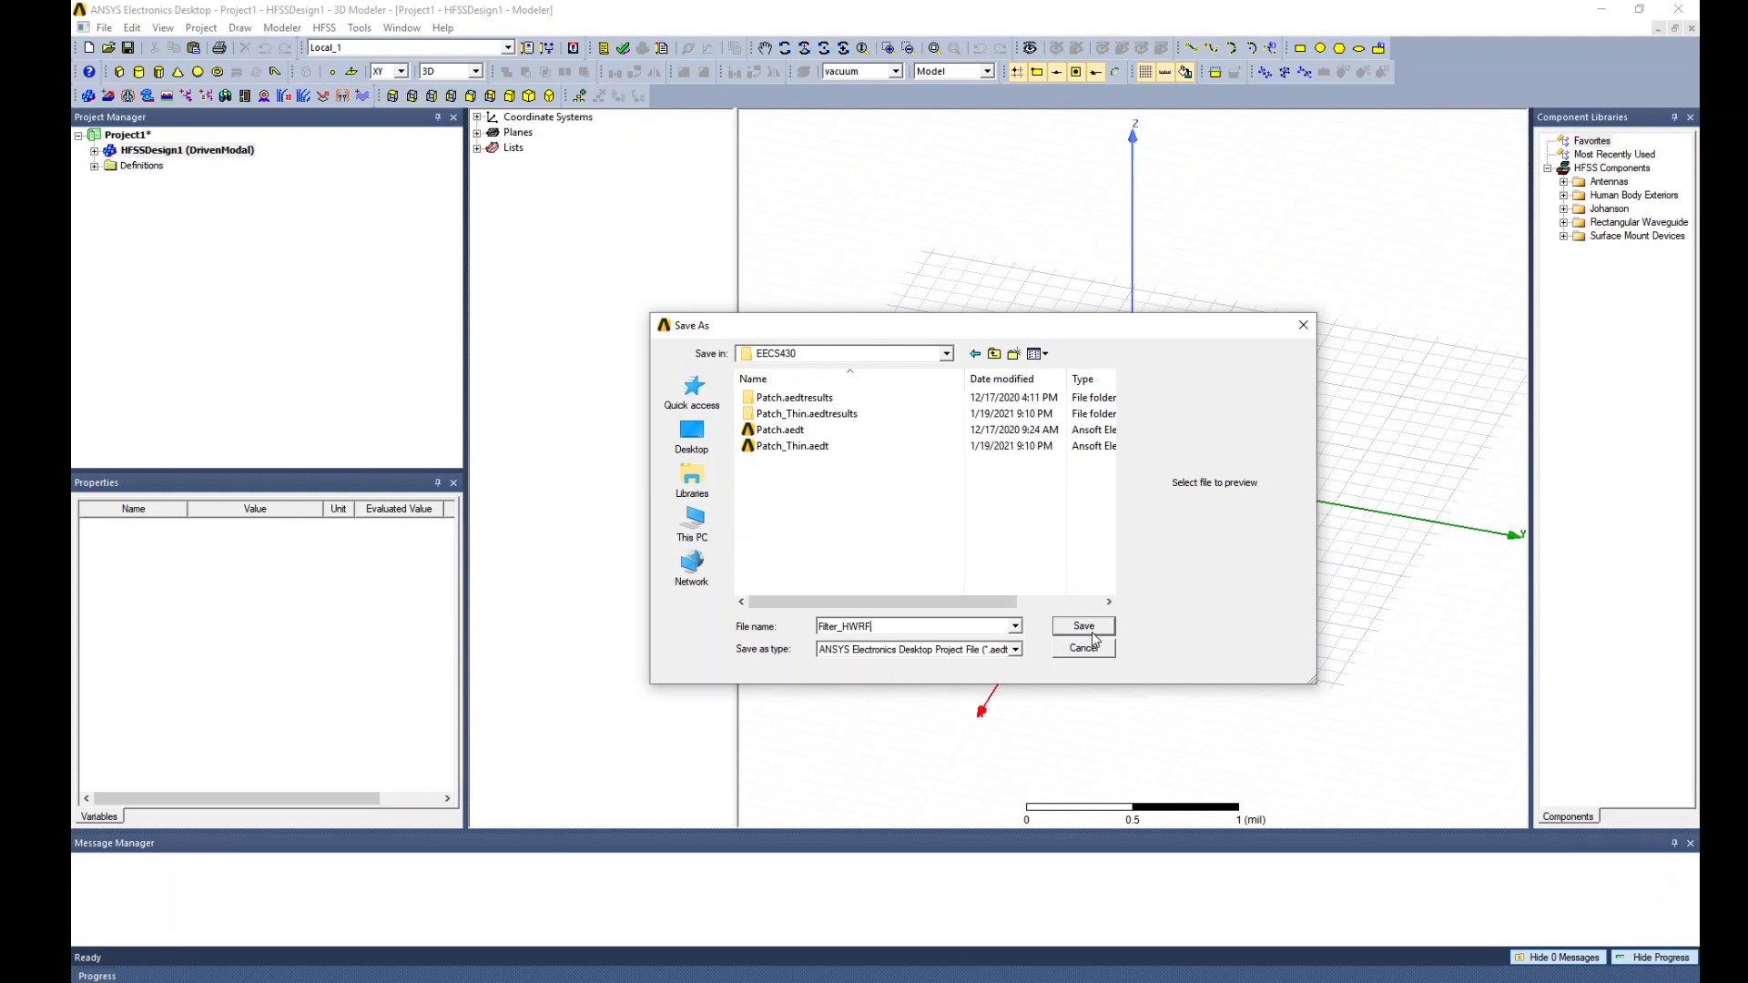
left_click(1081, 628)
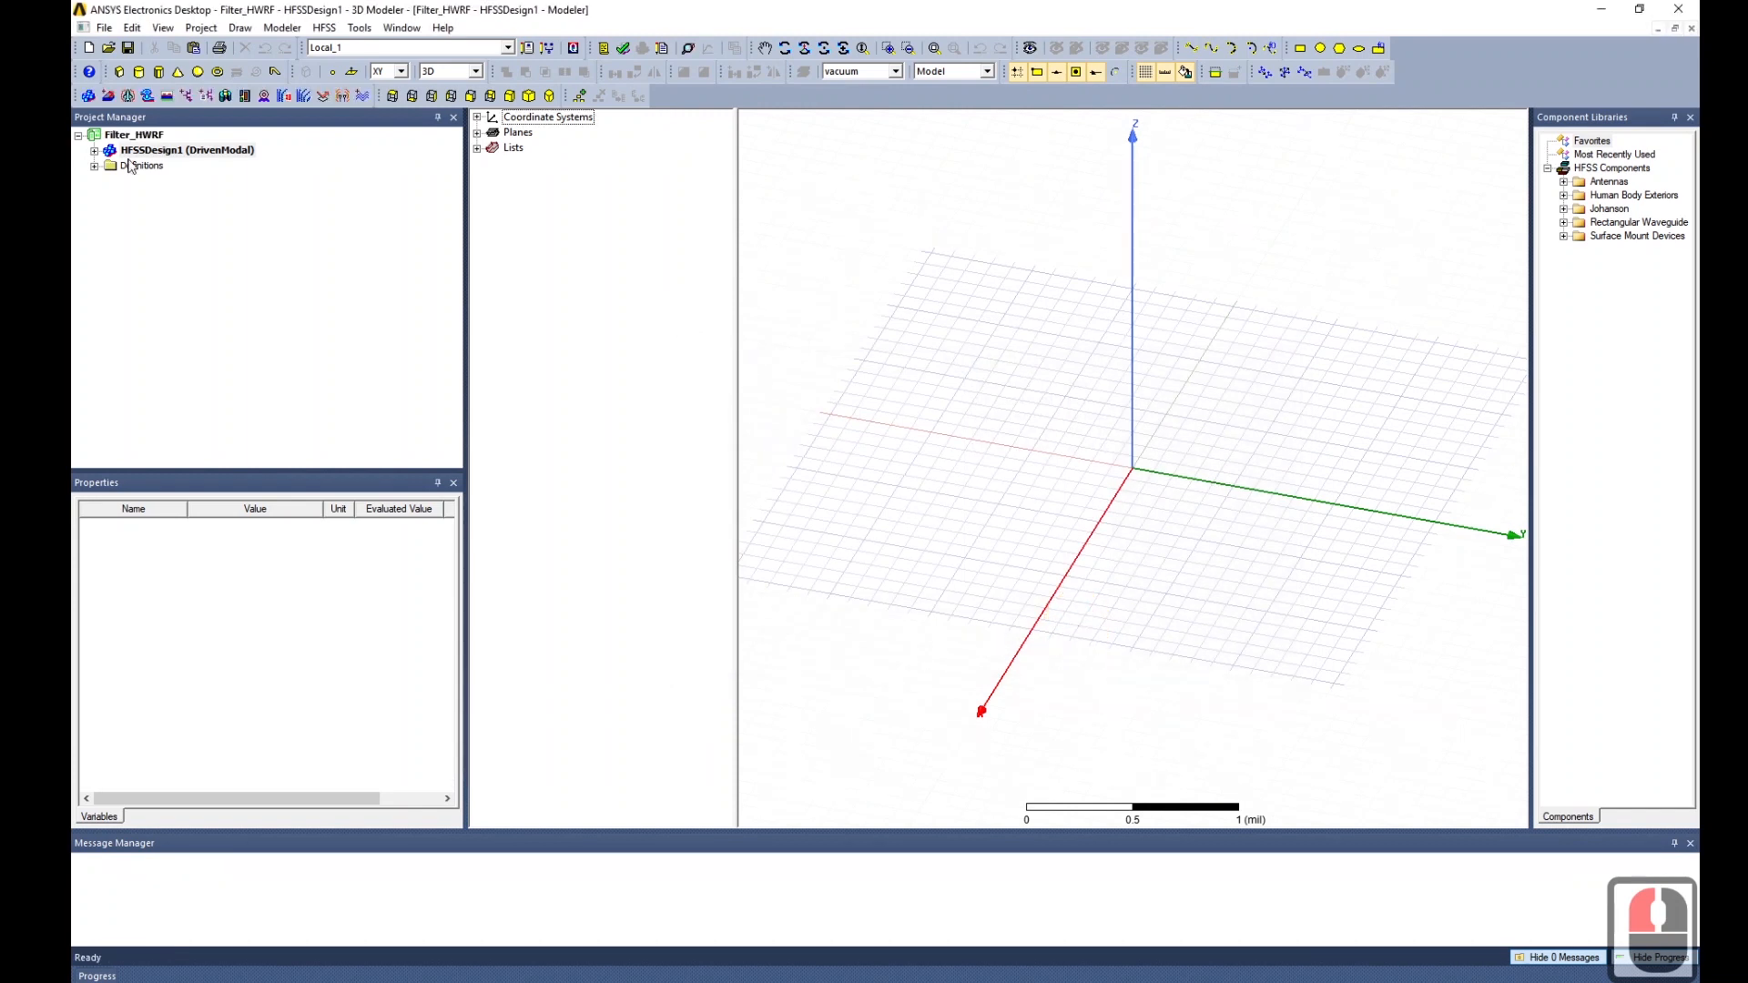
Draw Box1, a thin -1.4 × 1.3 × 0.1 mil box at 0.7, -0.6, 0 mil.
left_click(119, 73)
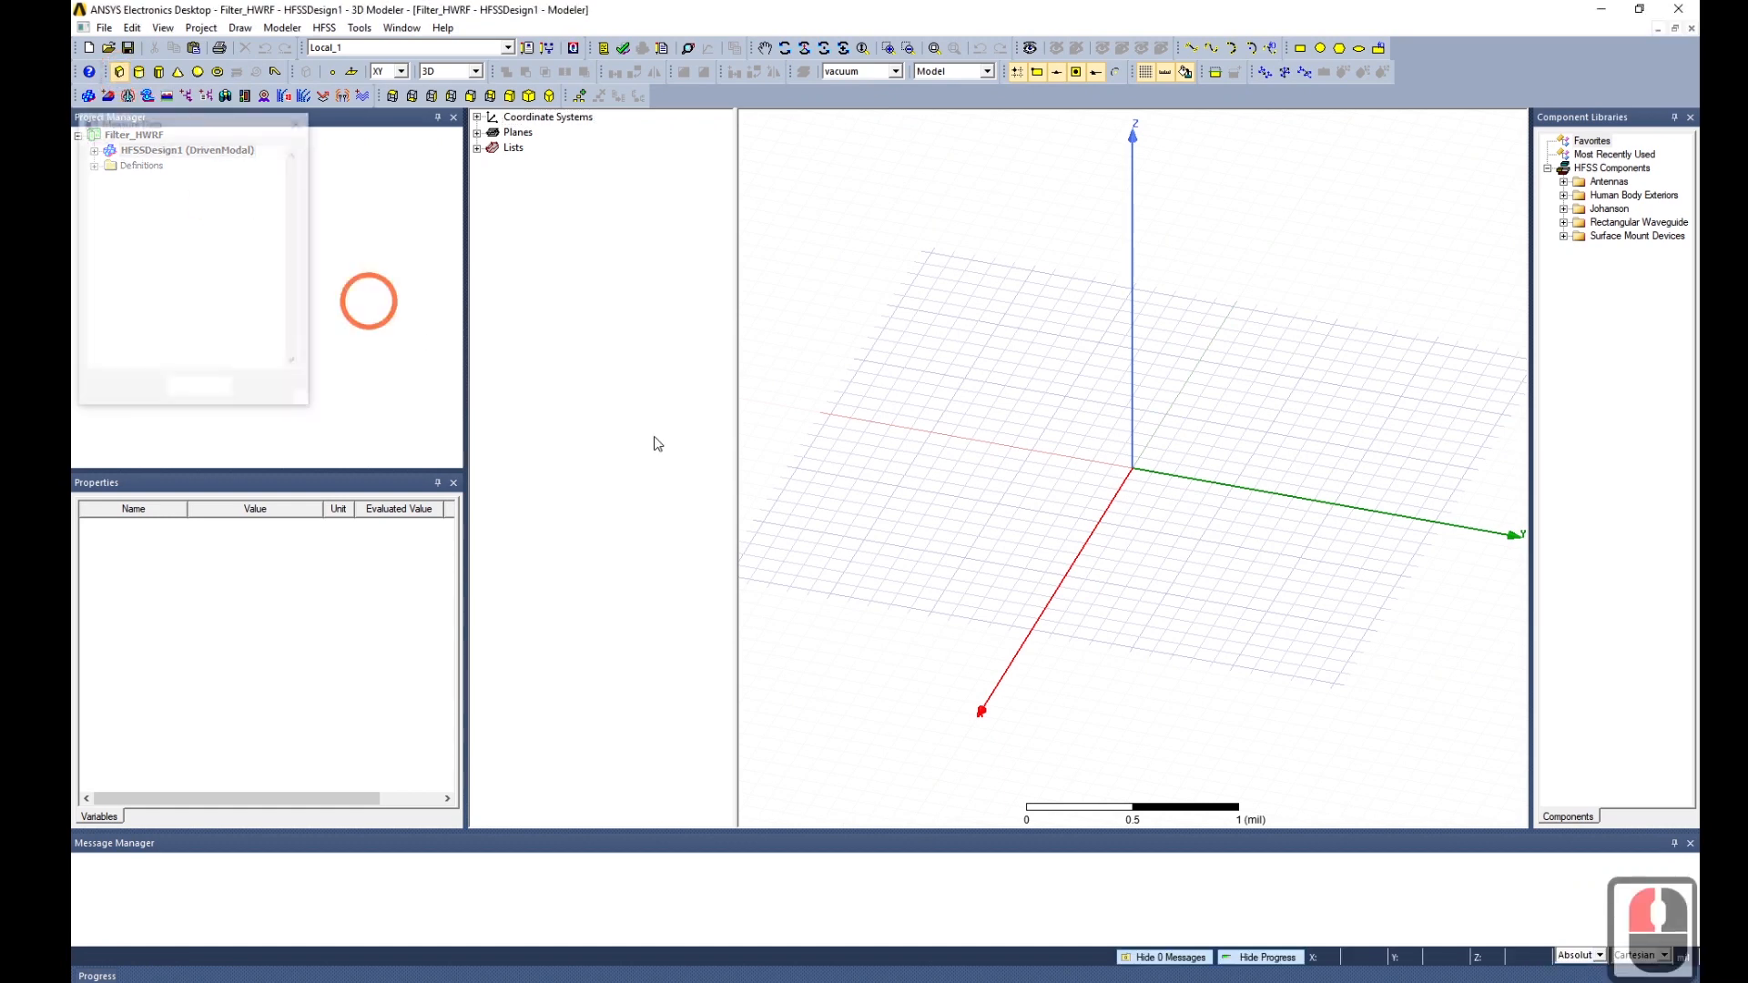
left_click(967, 524)
left_click(1312, 430)
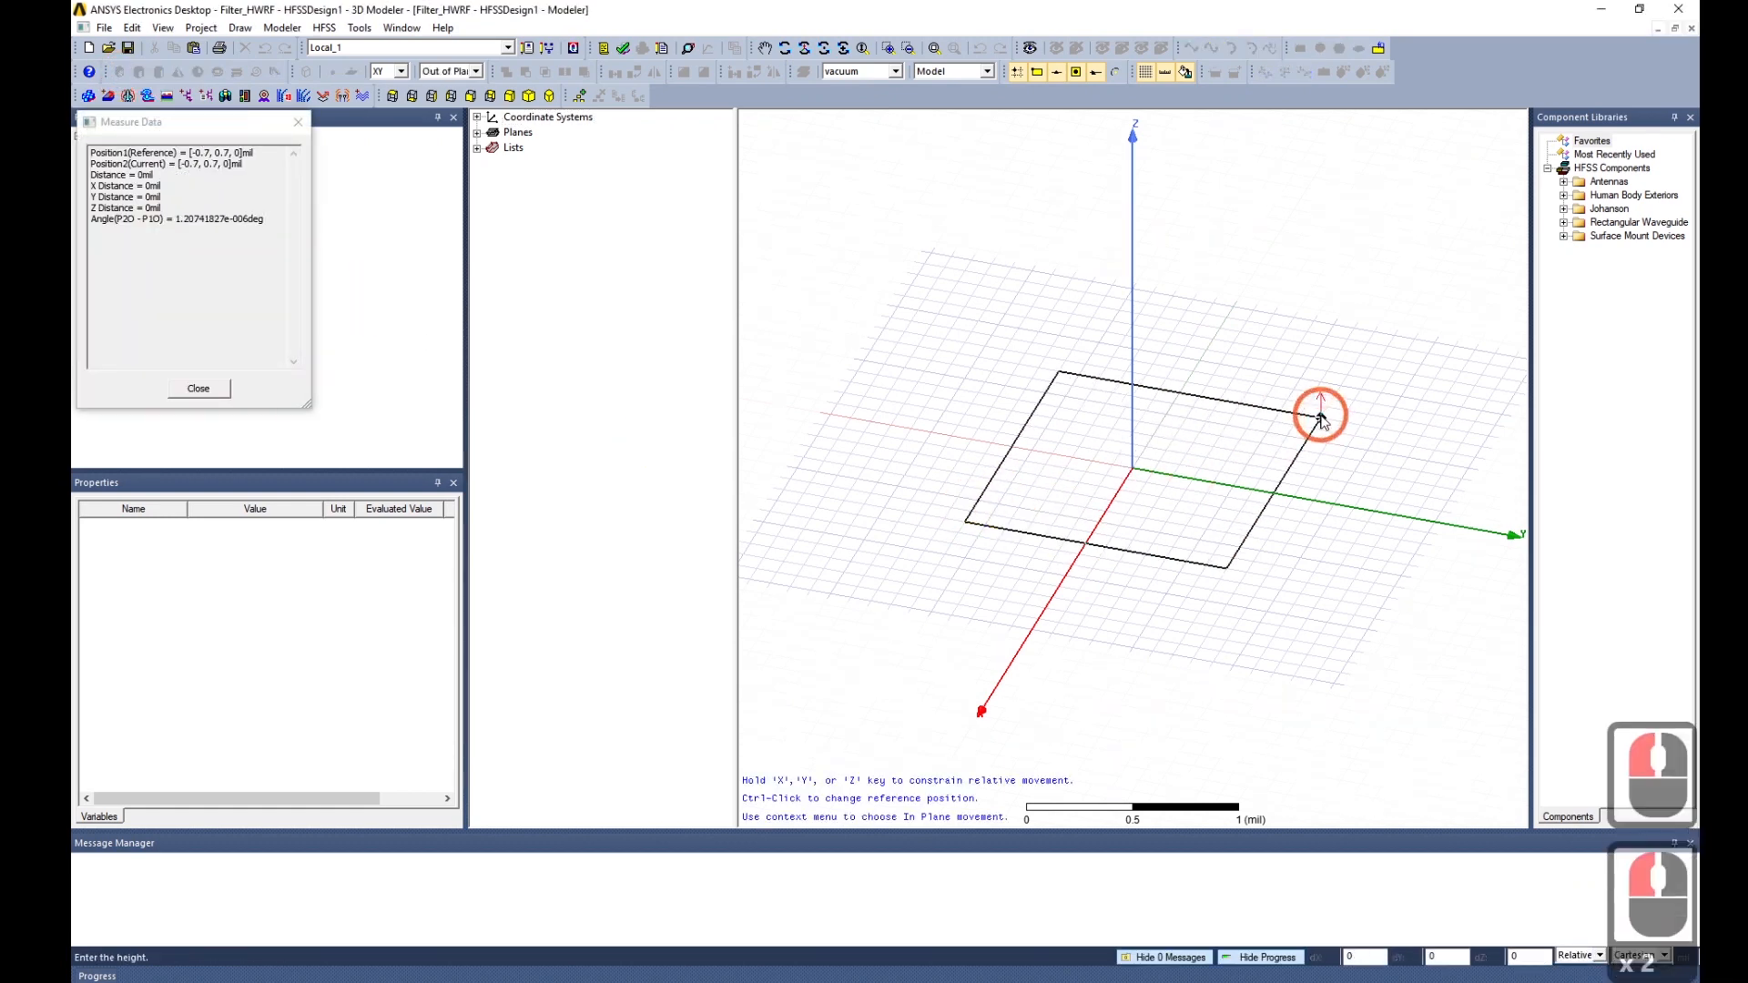
left_click(983, 594)
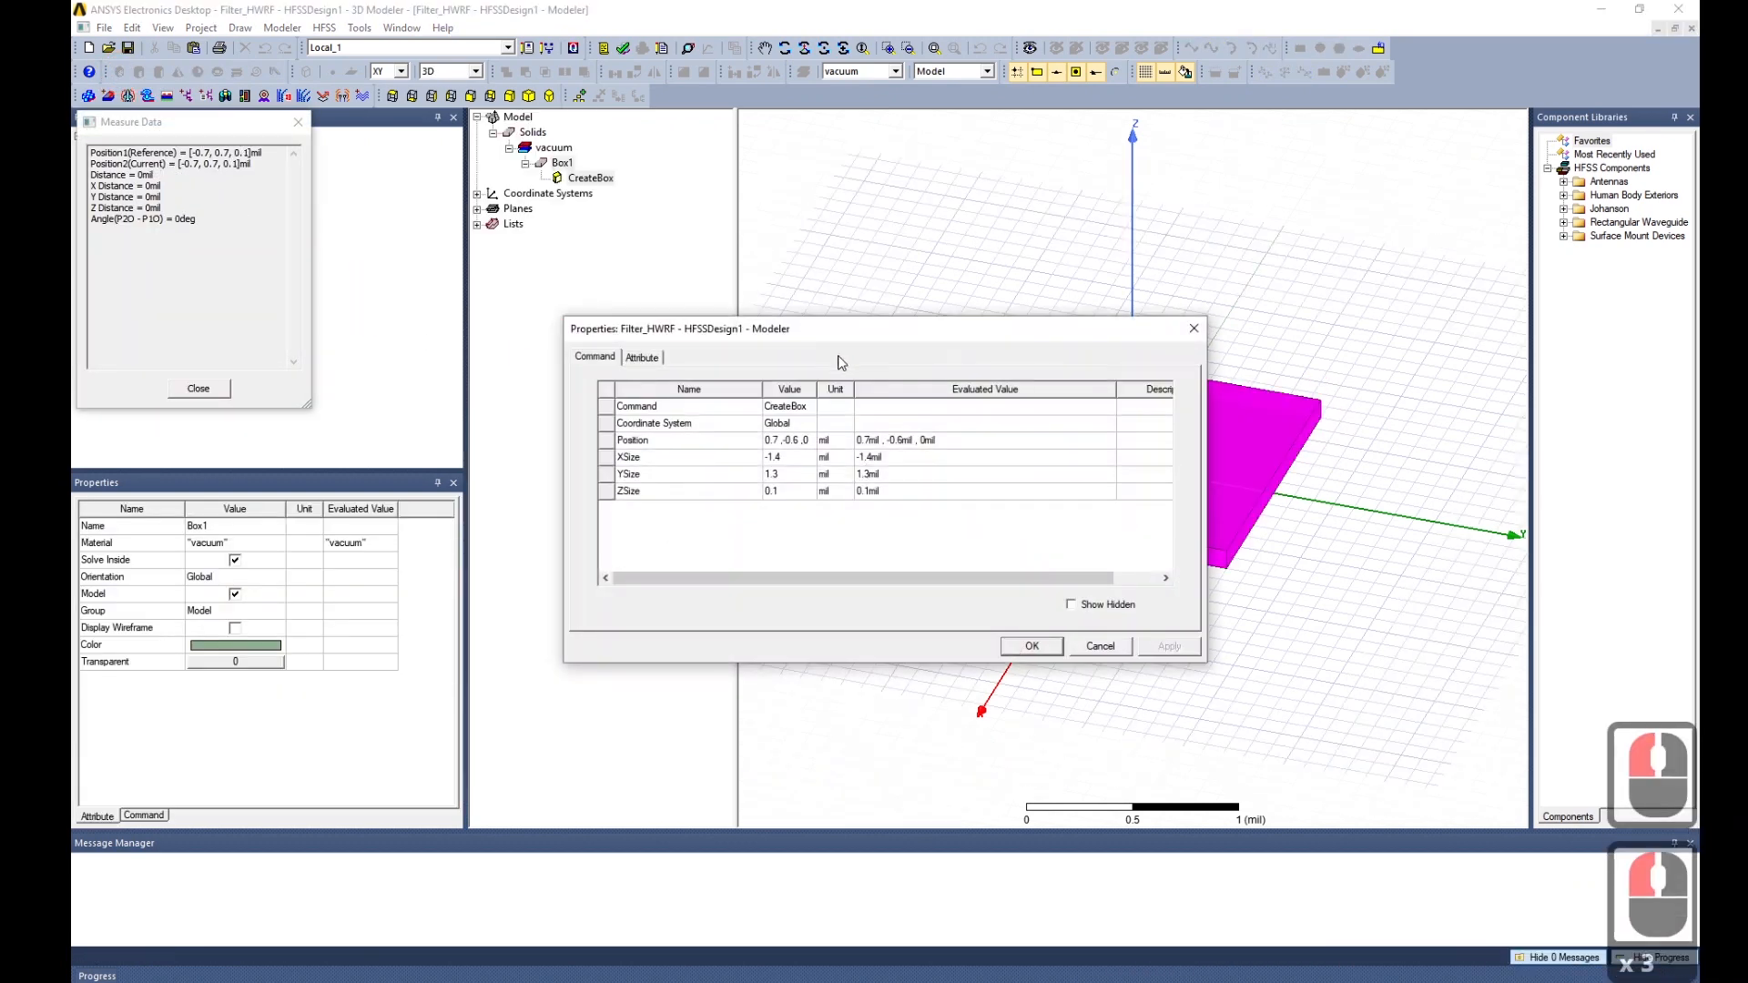
left_click_drag(842, 333, 598, 246)
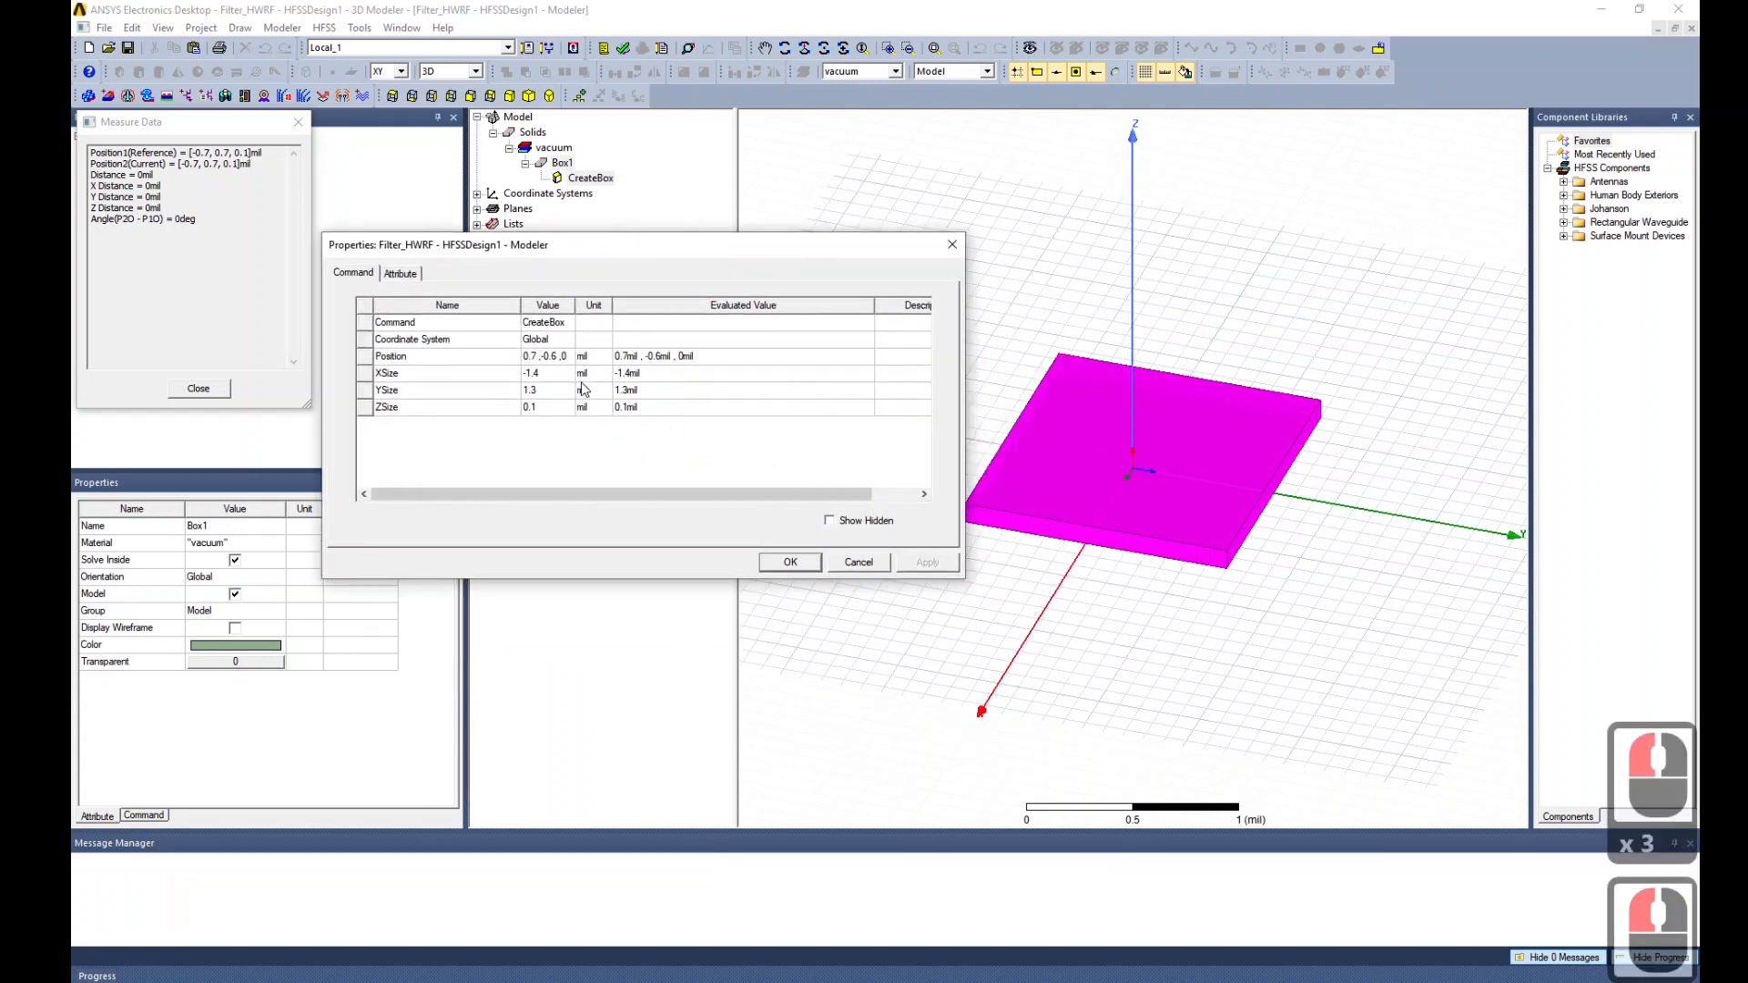
Set Box1's X size to a new variable Wb defined as 500 mil.
left_click(534, 362)
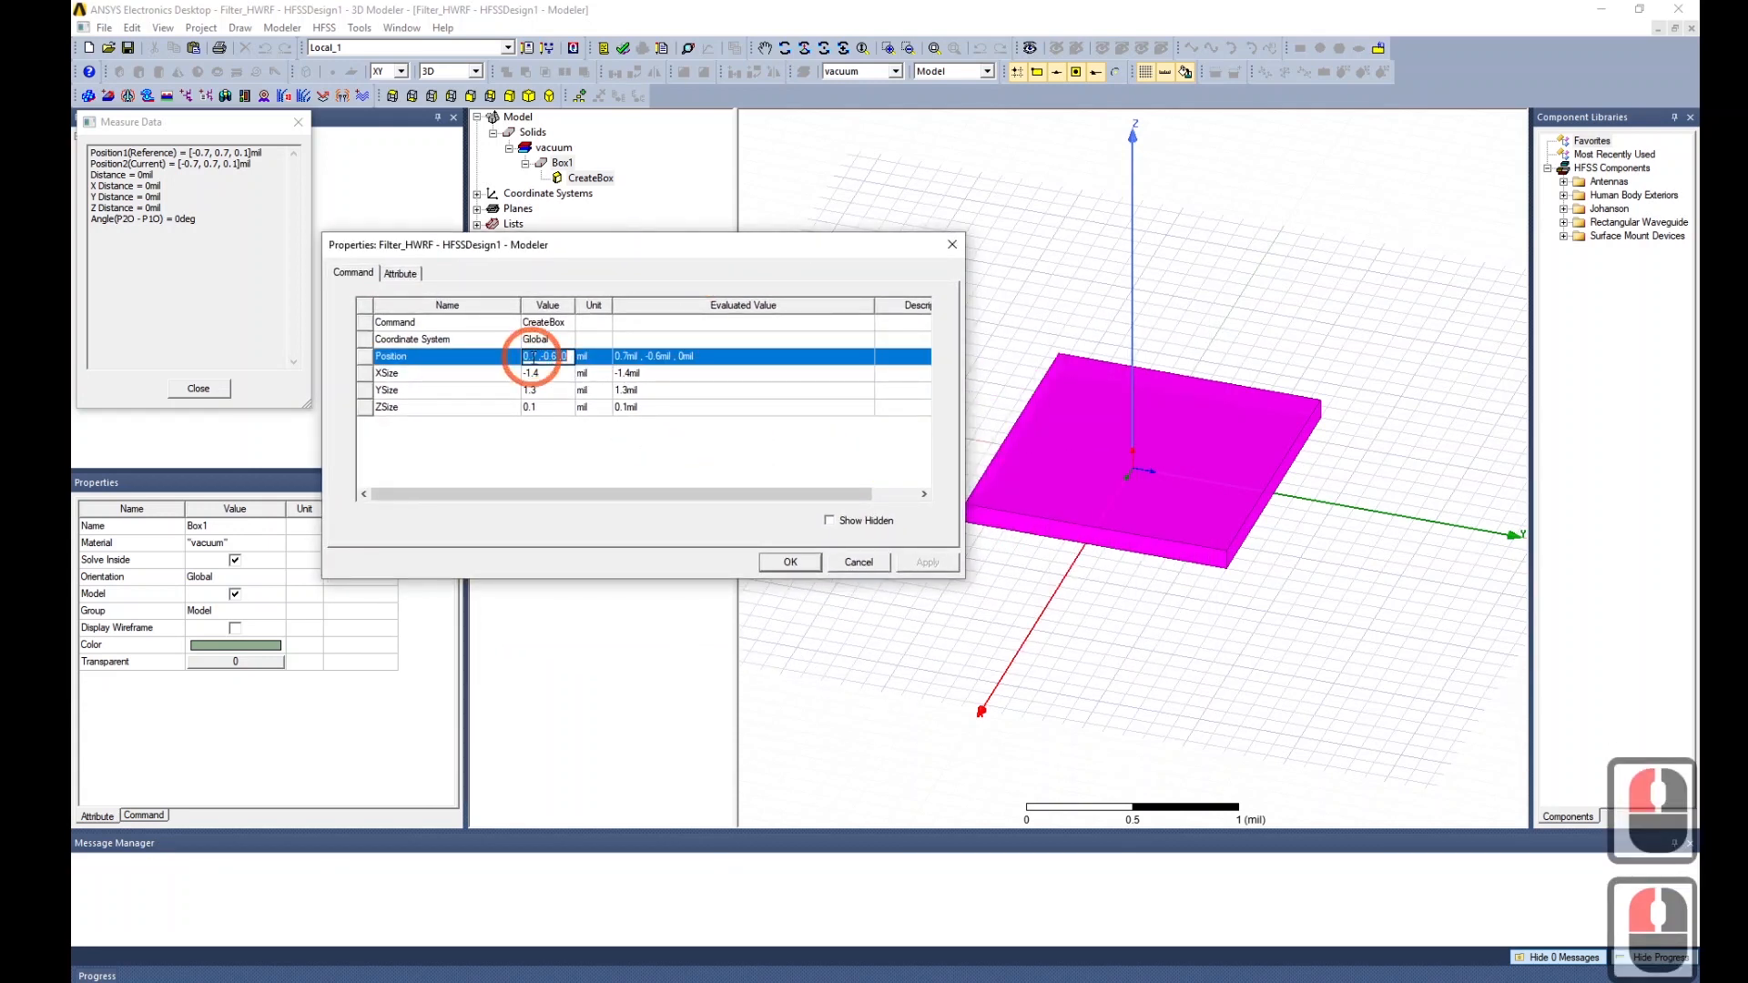
left_click(539, 375)
left_click(658, 421)
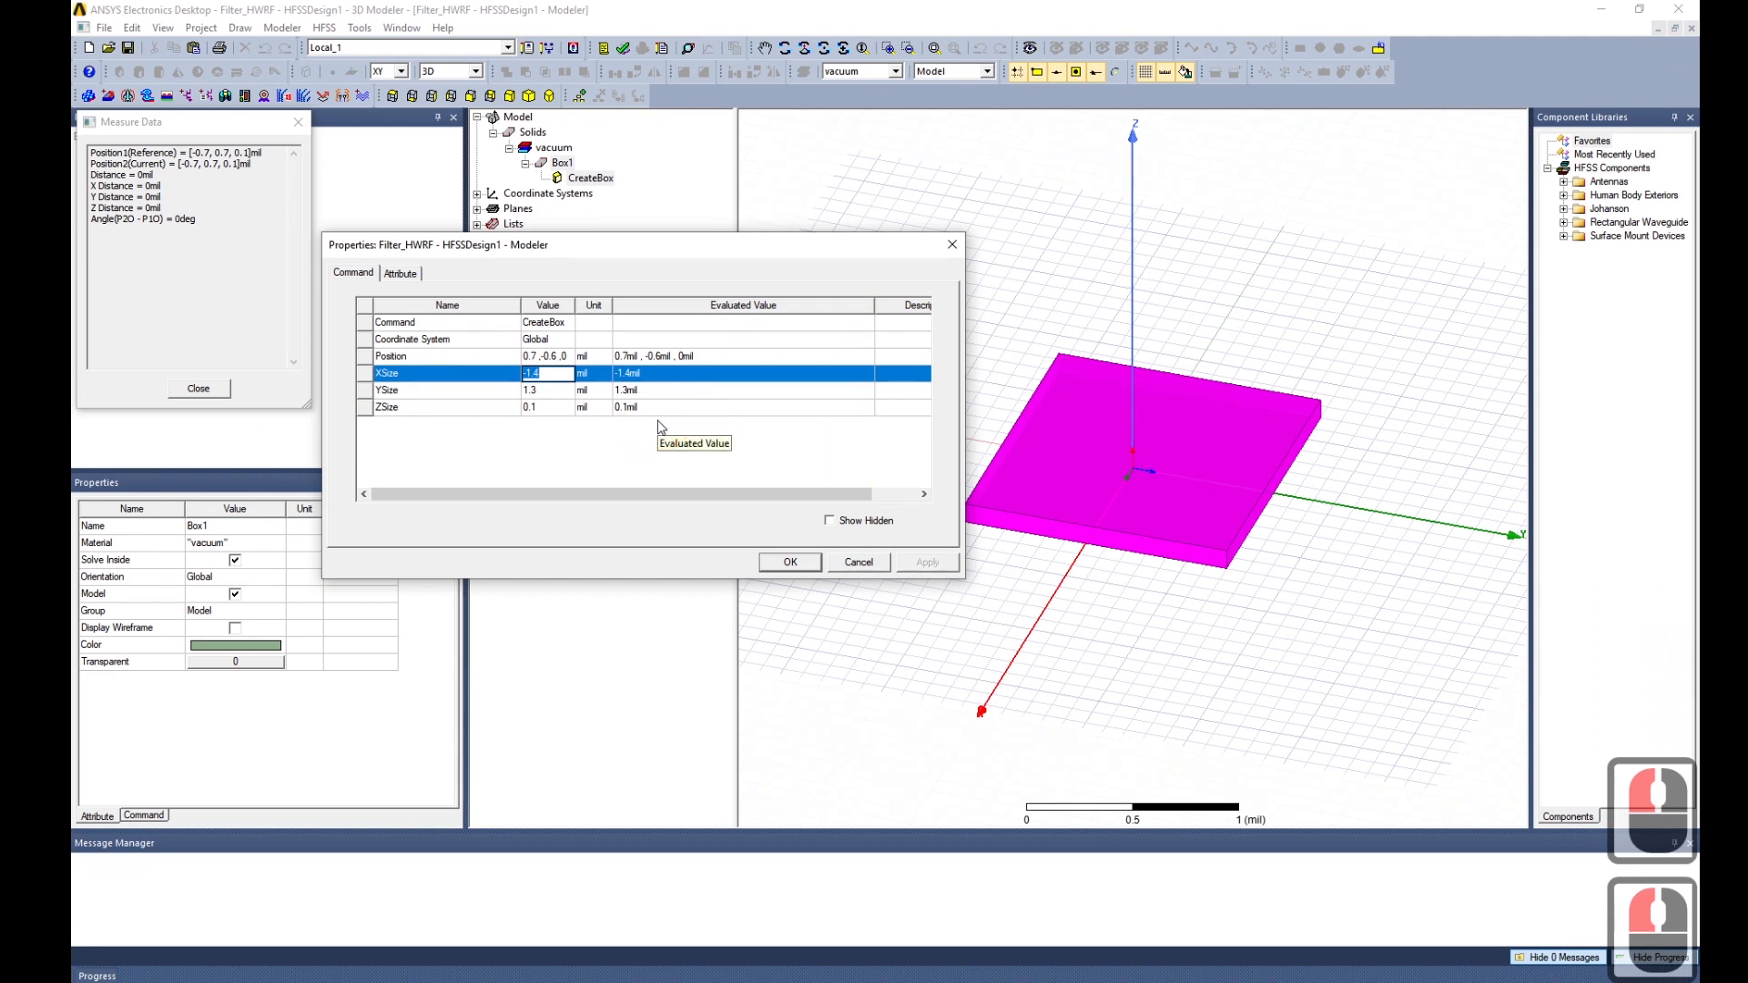
type("W")
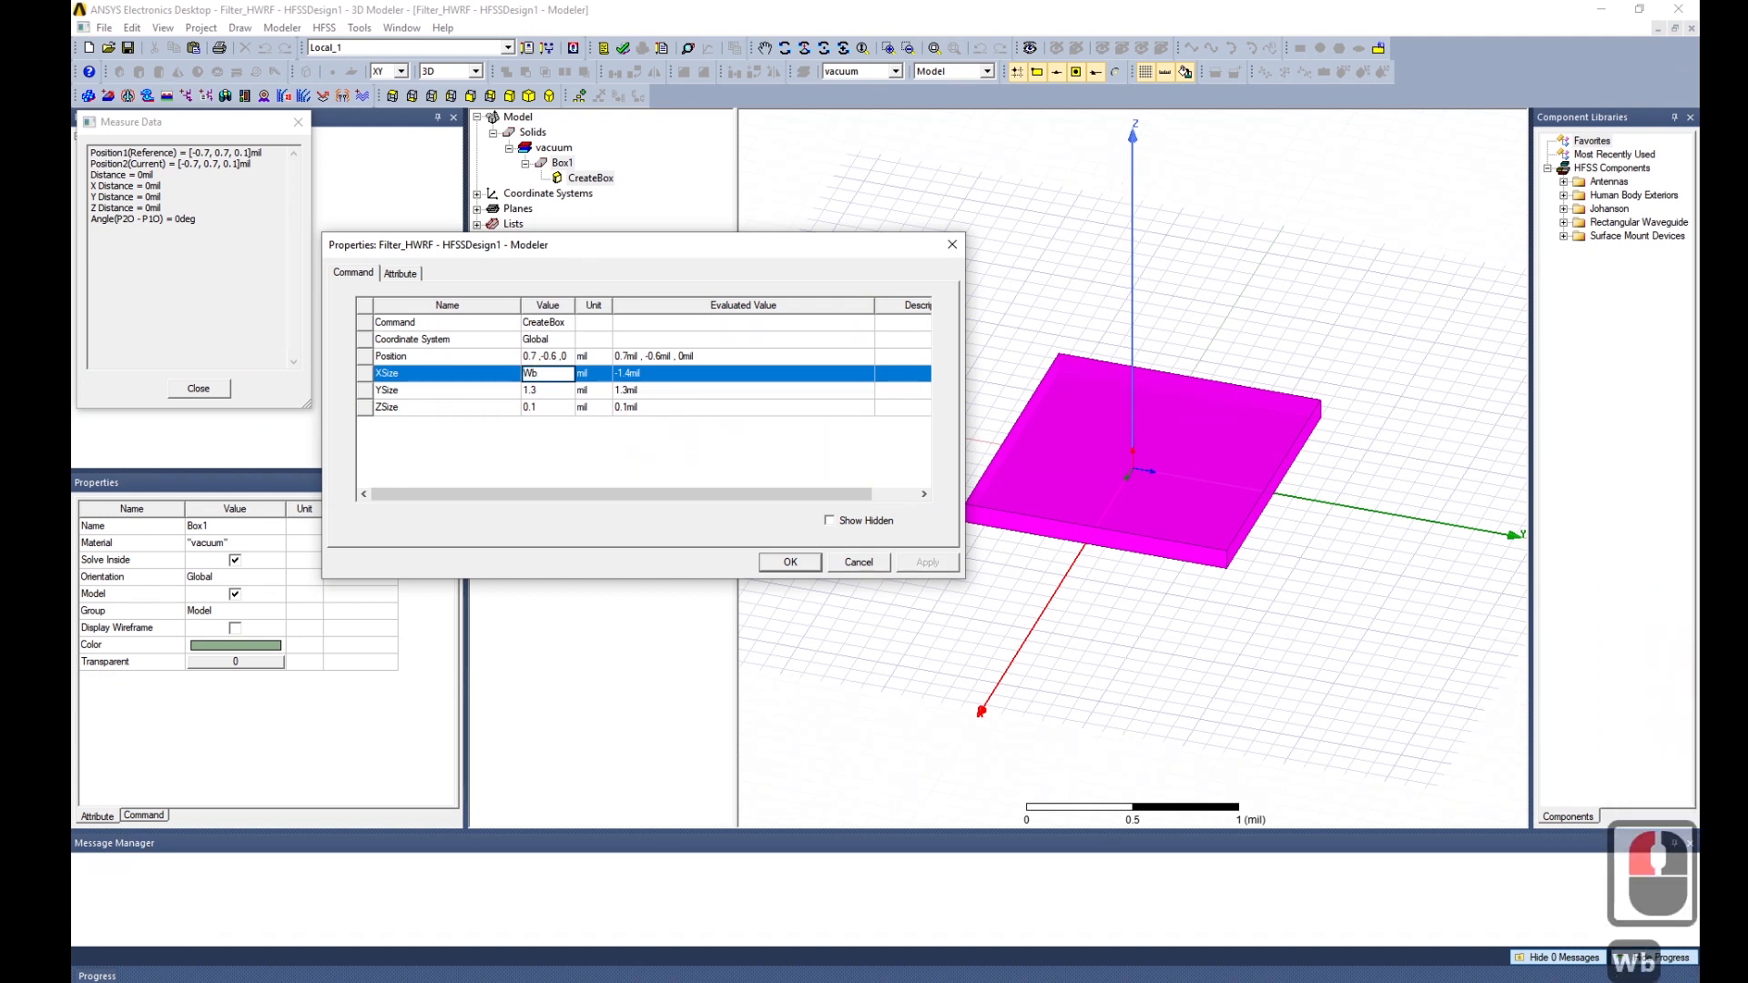
type("b")
key("Return")
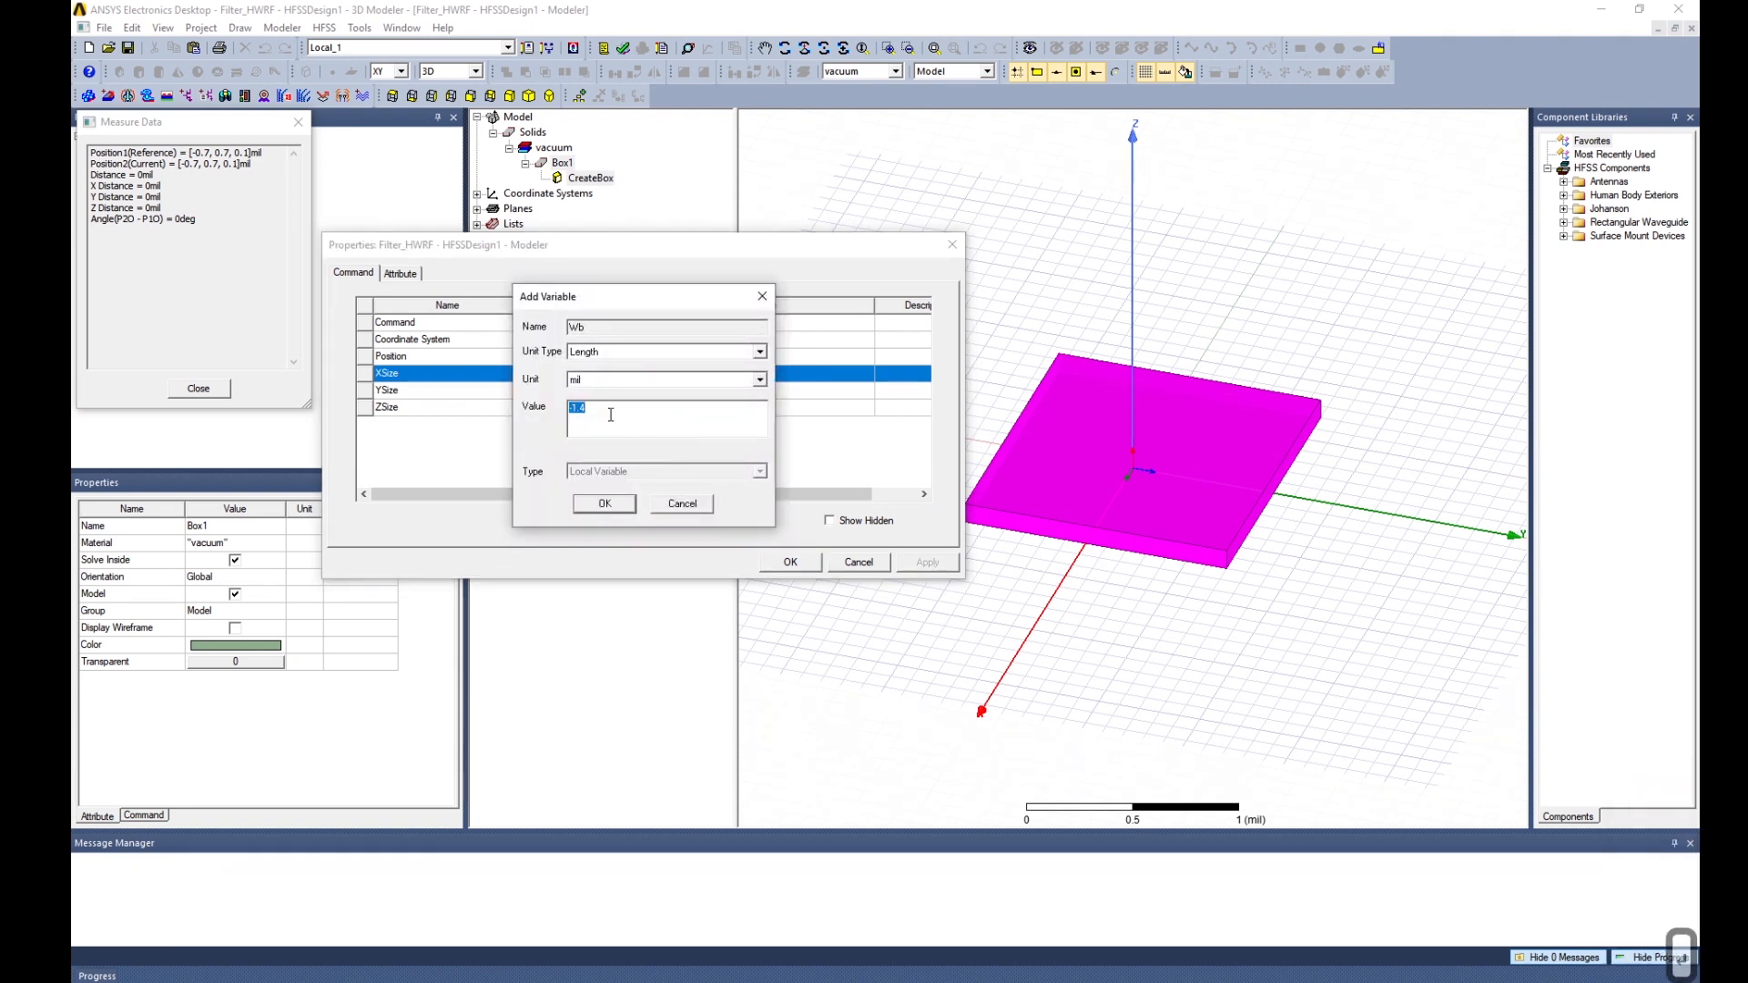
type("500")
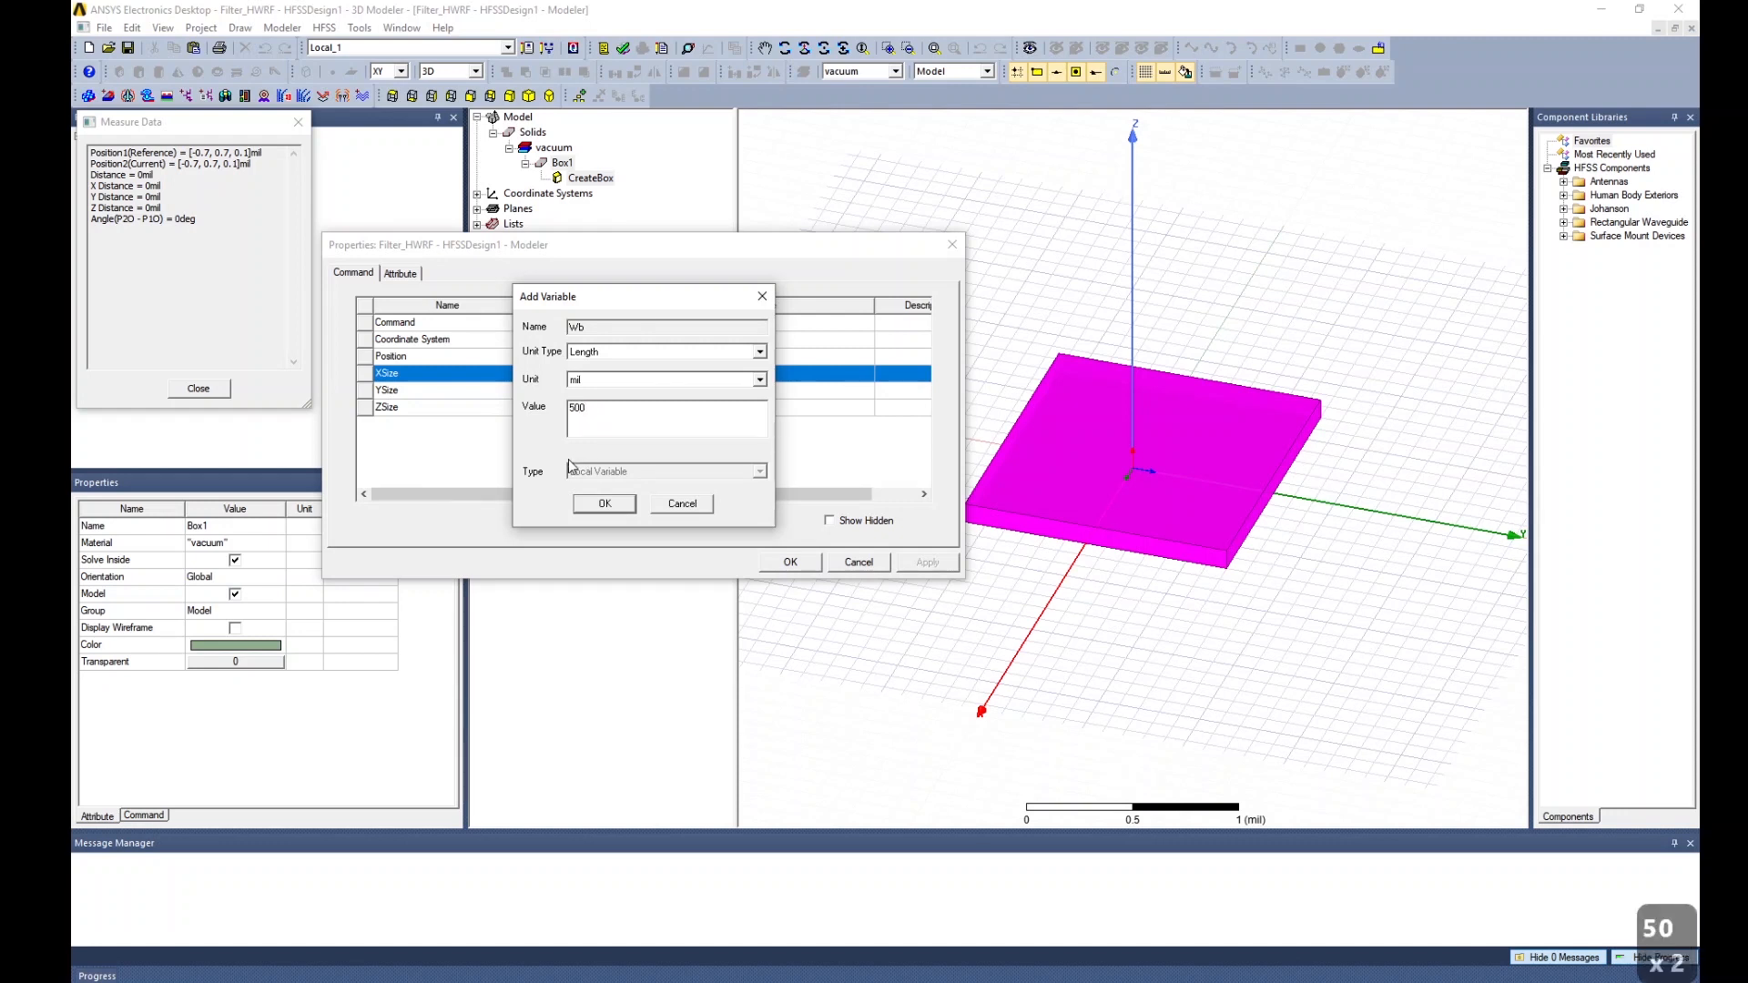
left_click(600, 503)
Use Wb for the Y size and new variable H = 32 mil for the height, then apply.
left_click(537, 390)
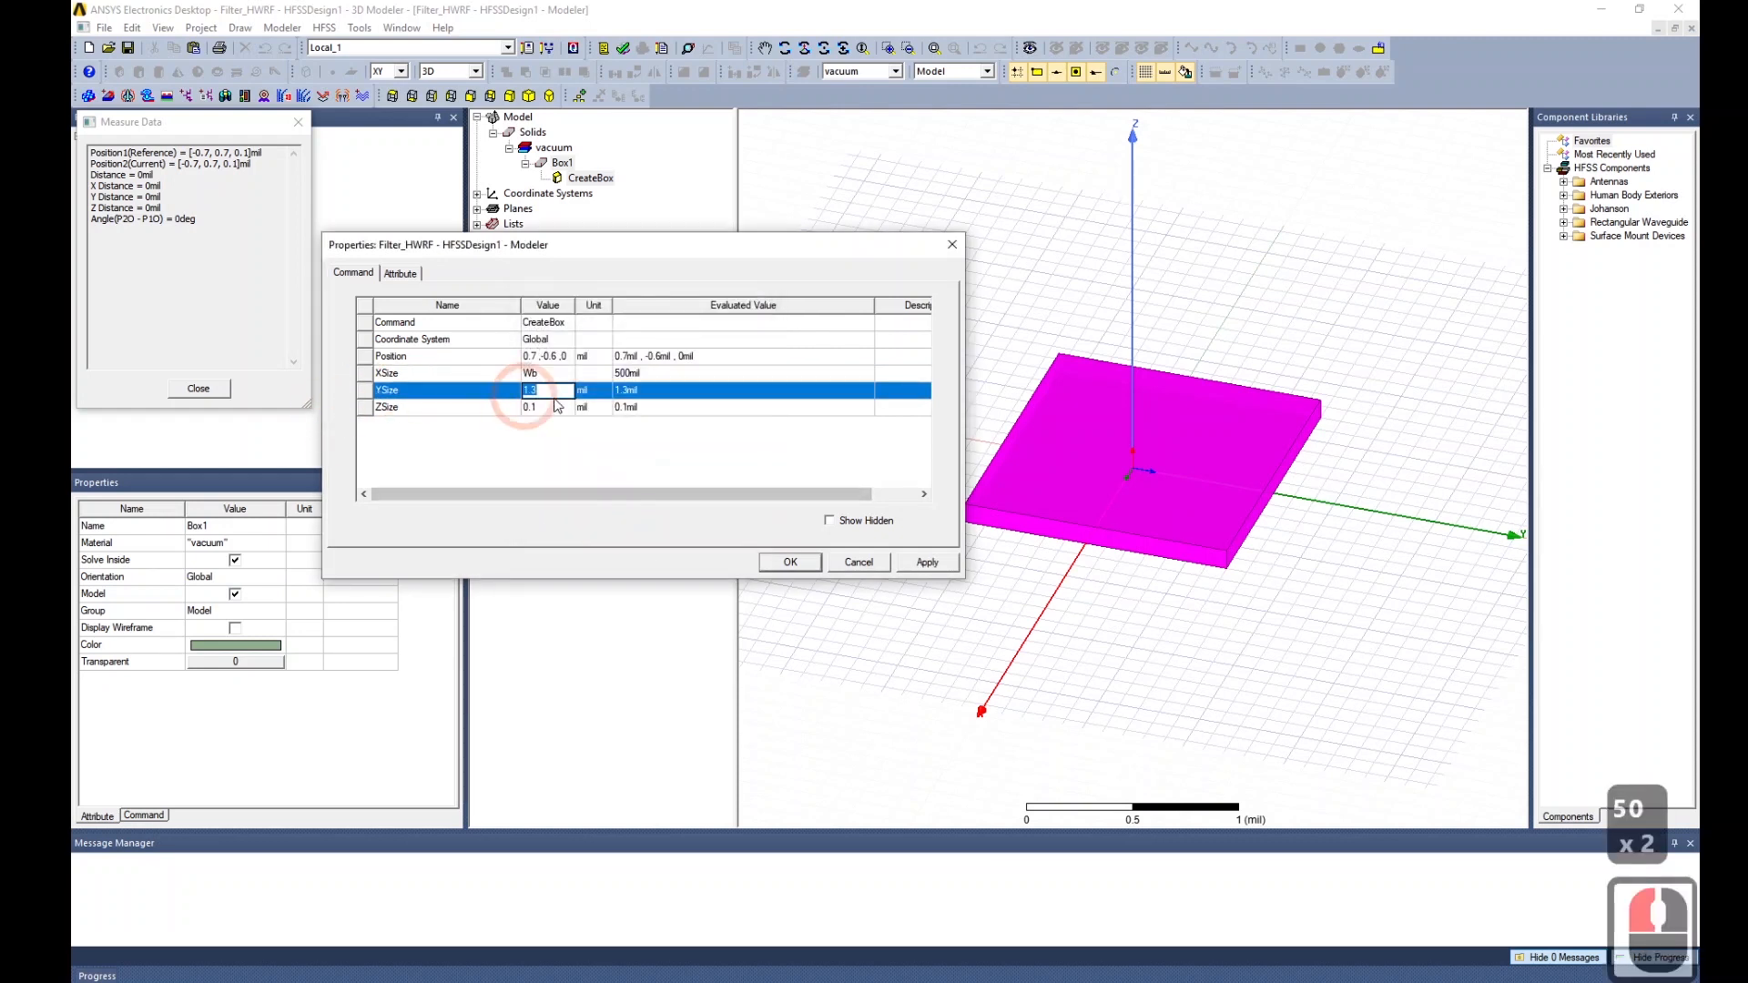
type("Wb")
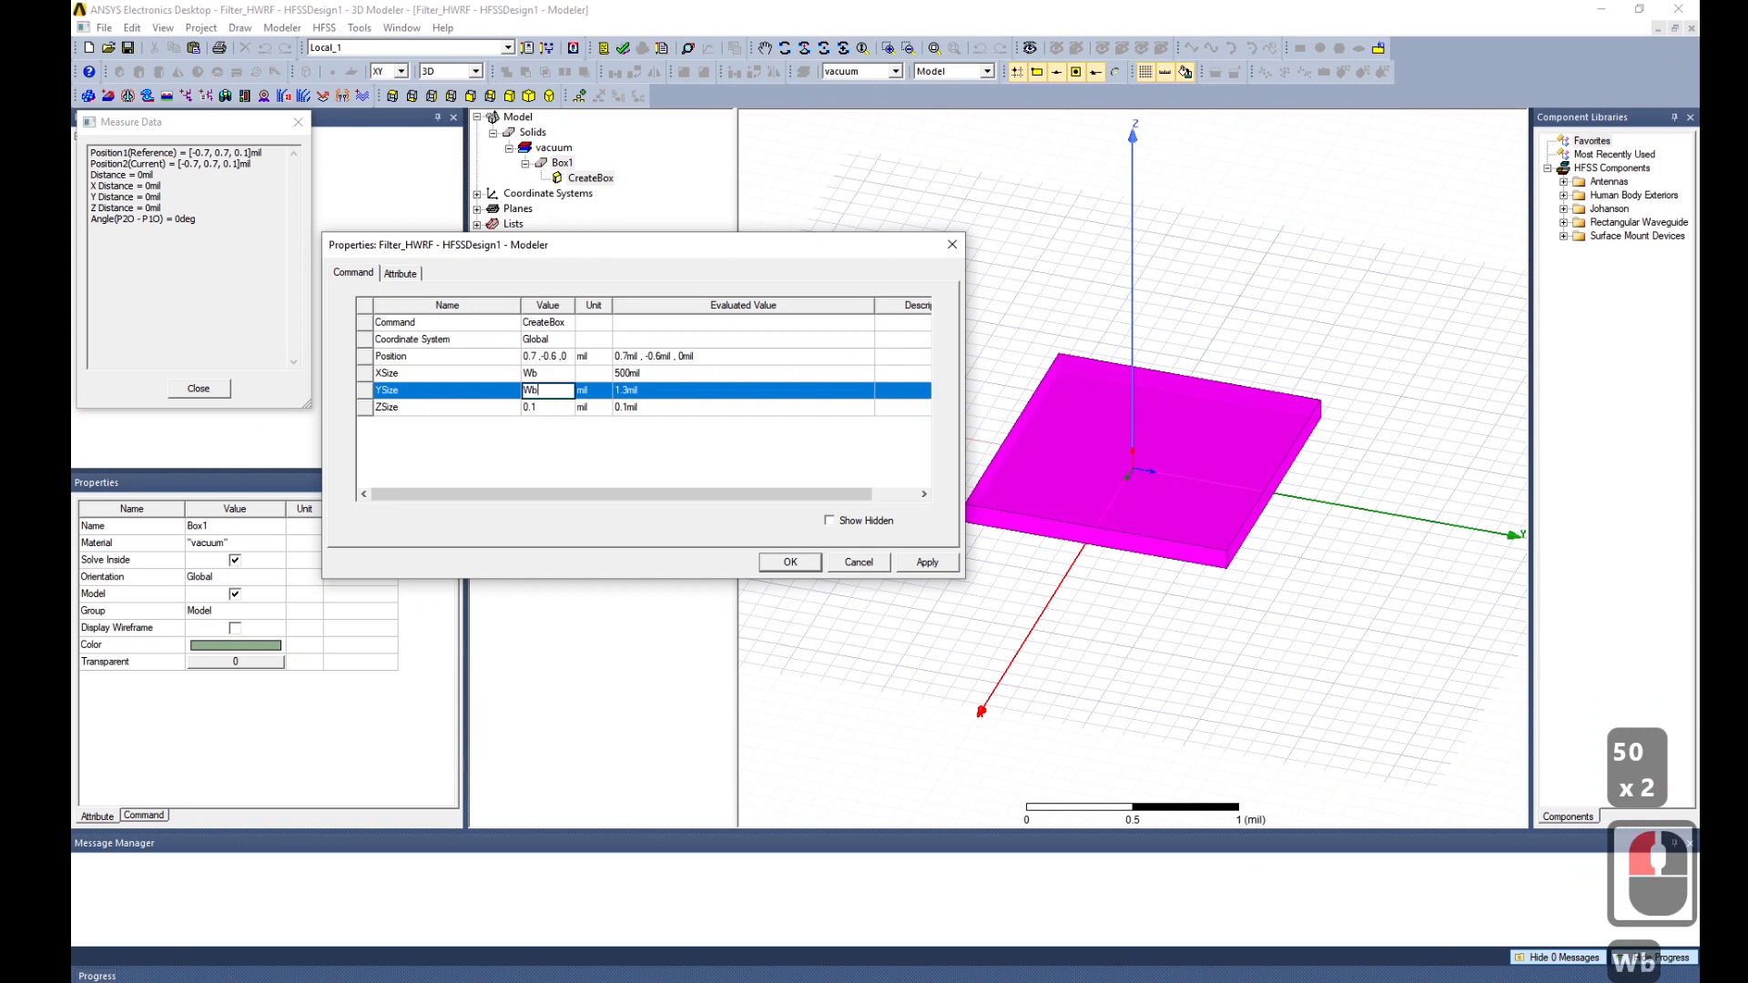
left_click(539, 405)
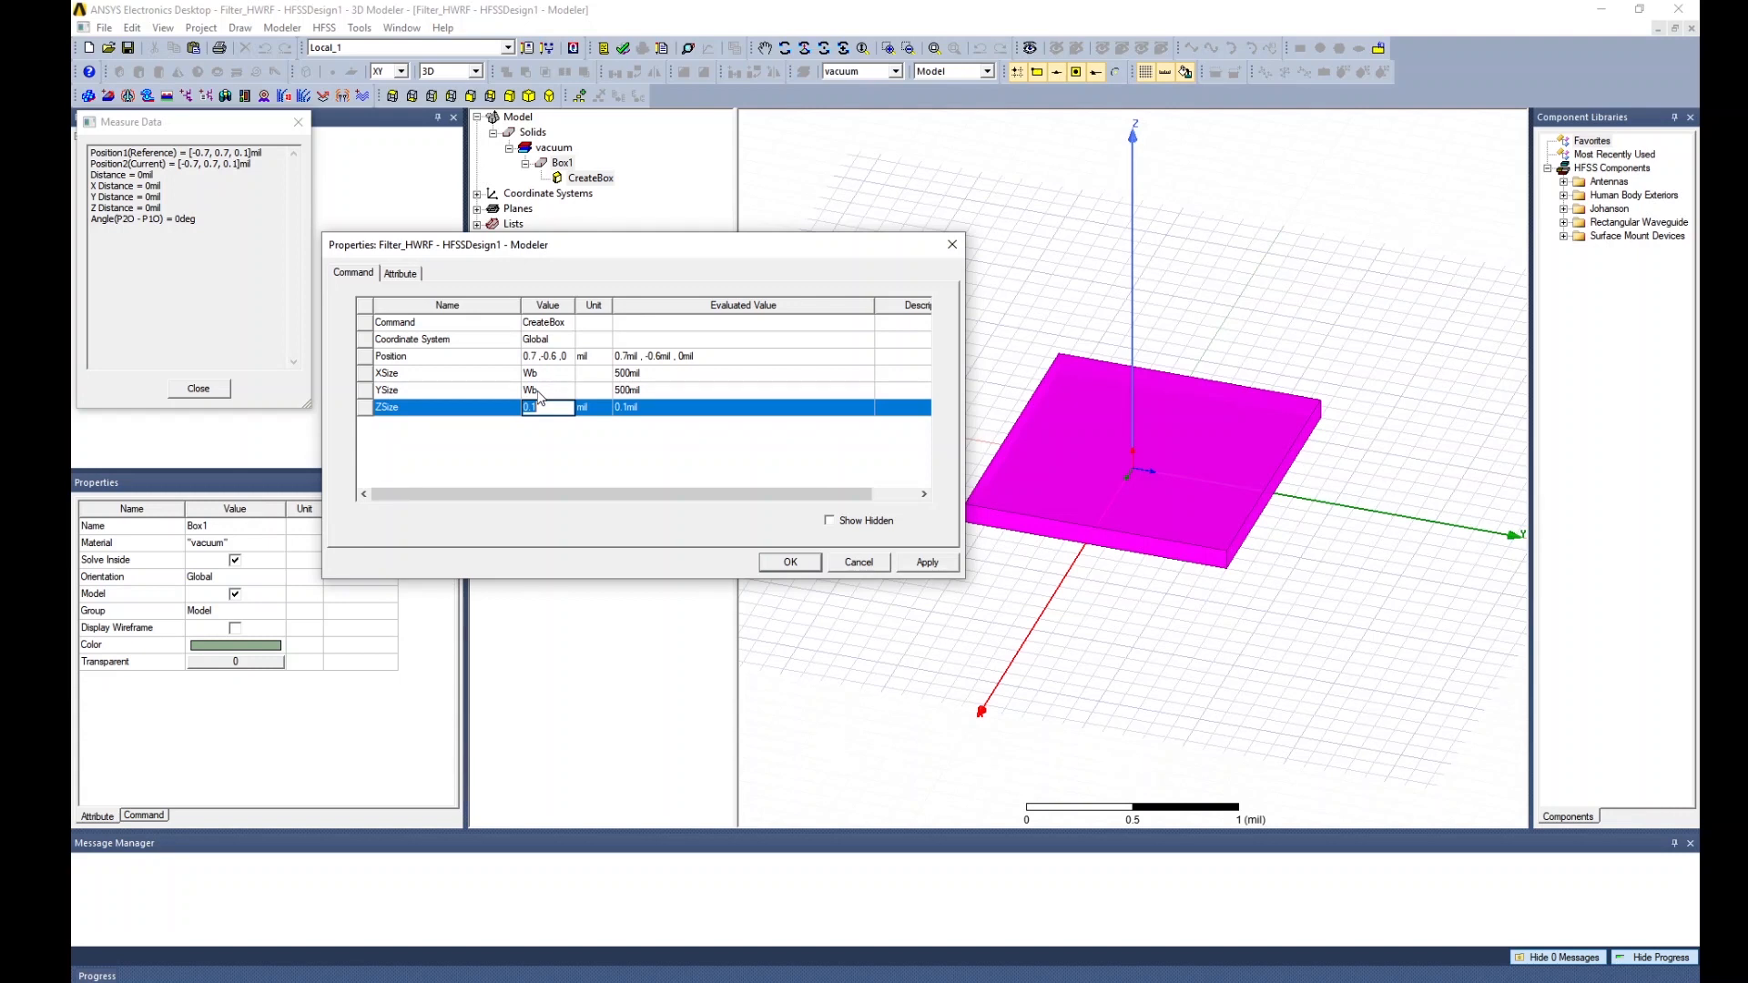
type("H")
key("Return")
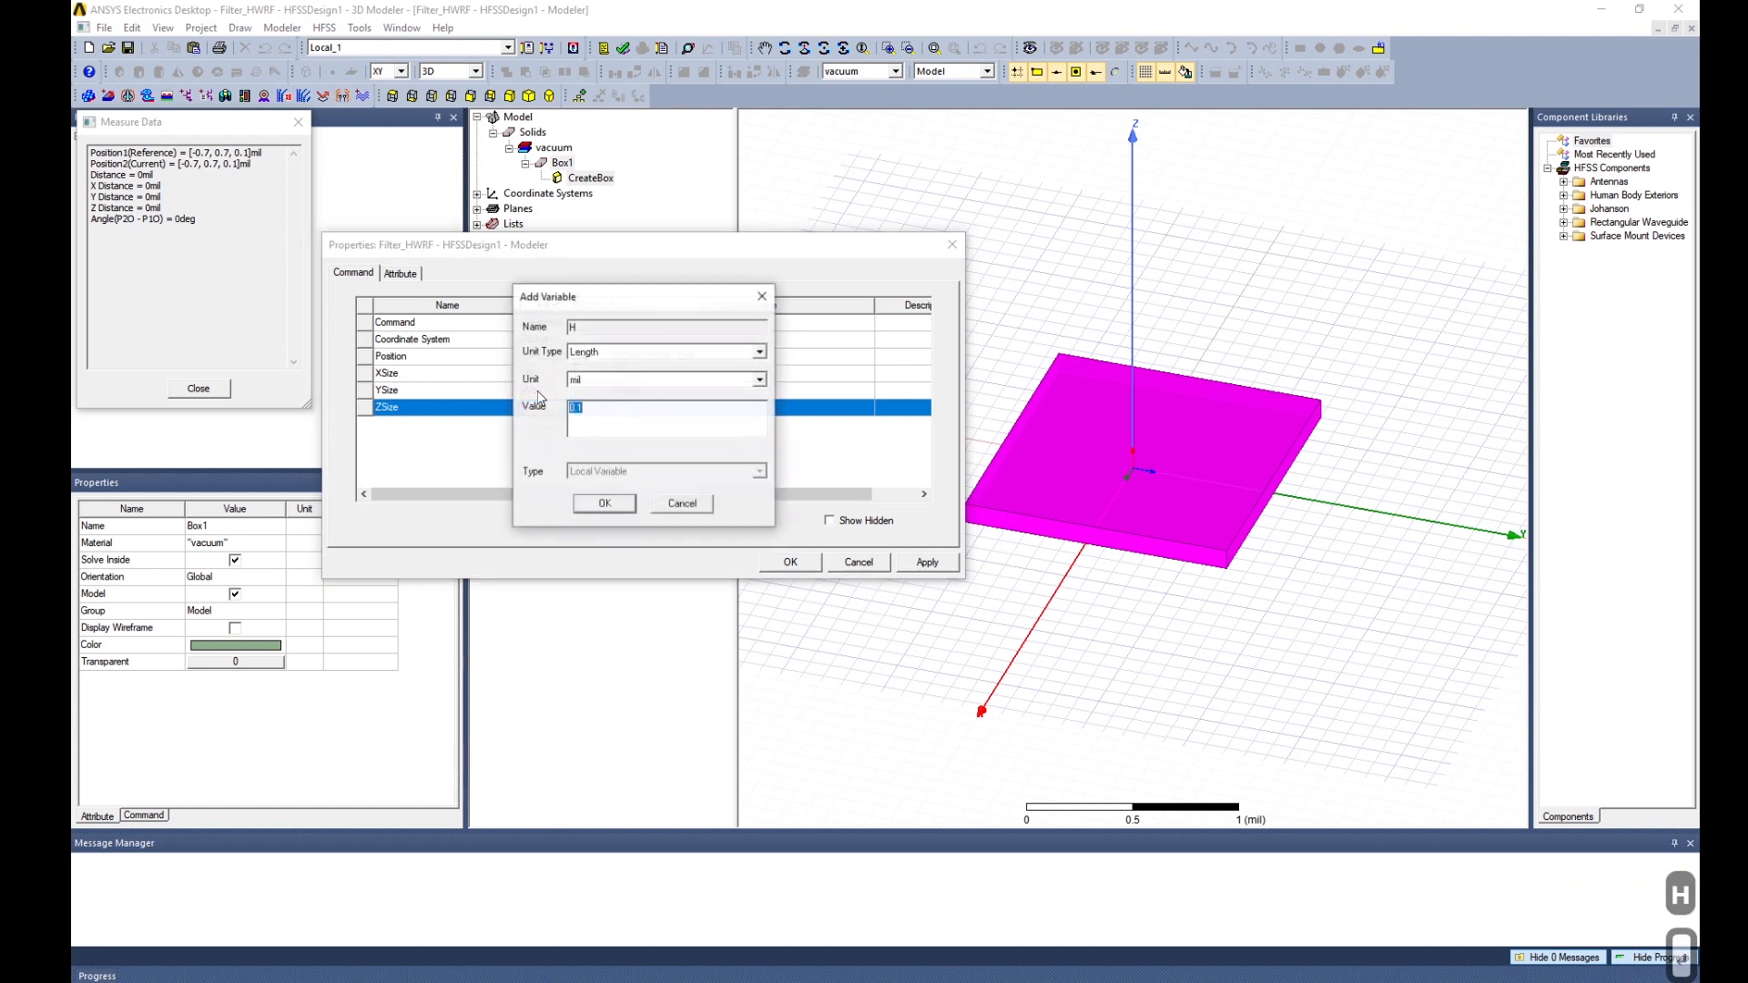
type("32")
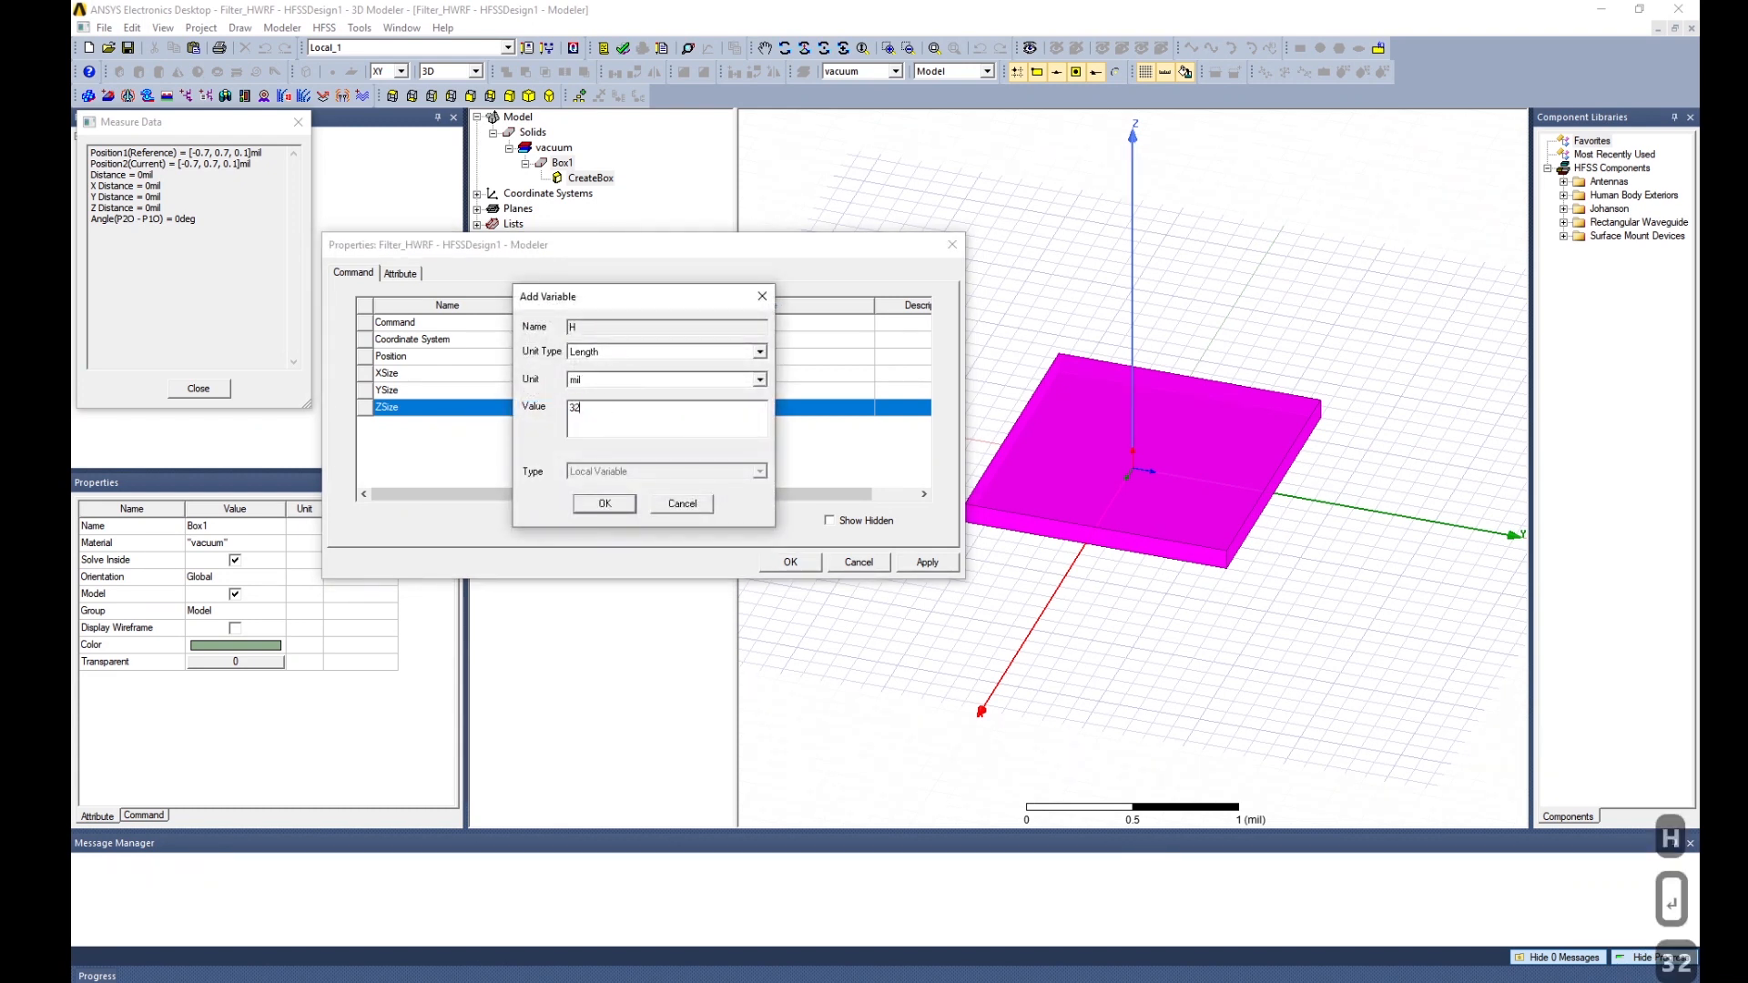
left_click(603, 504)
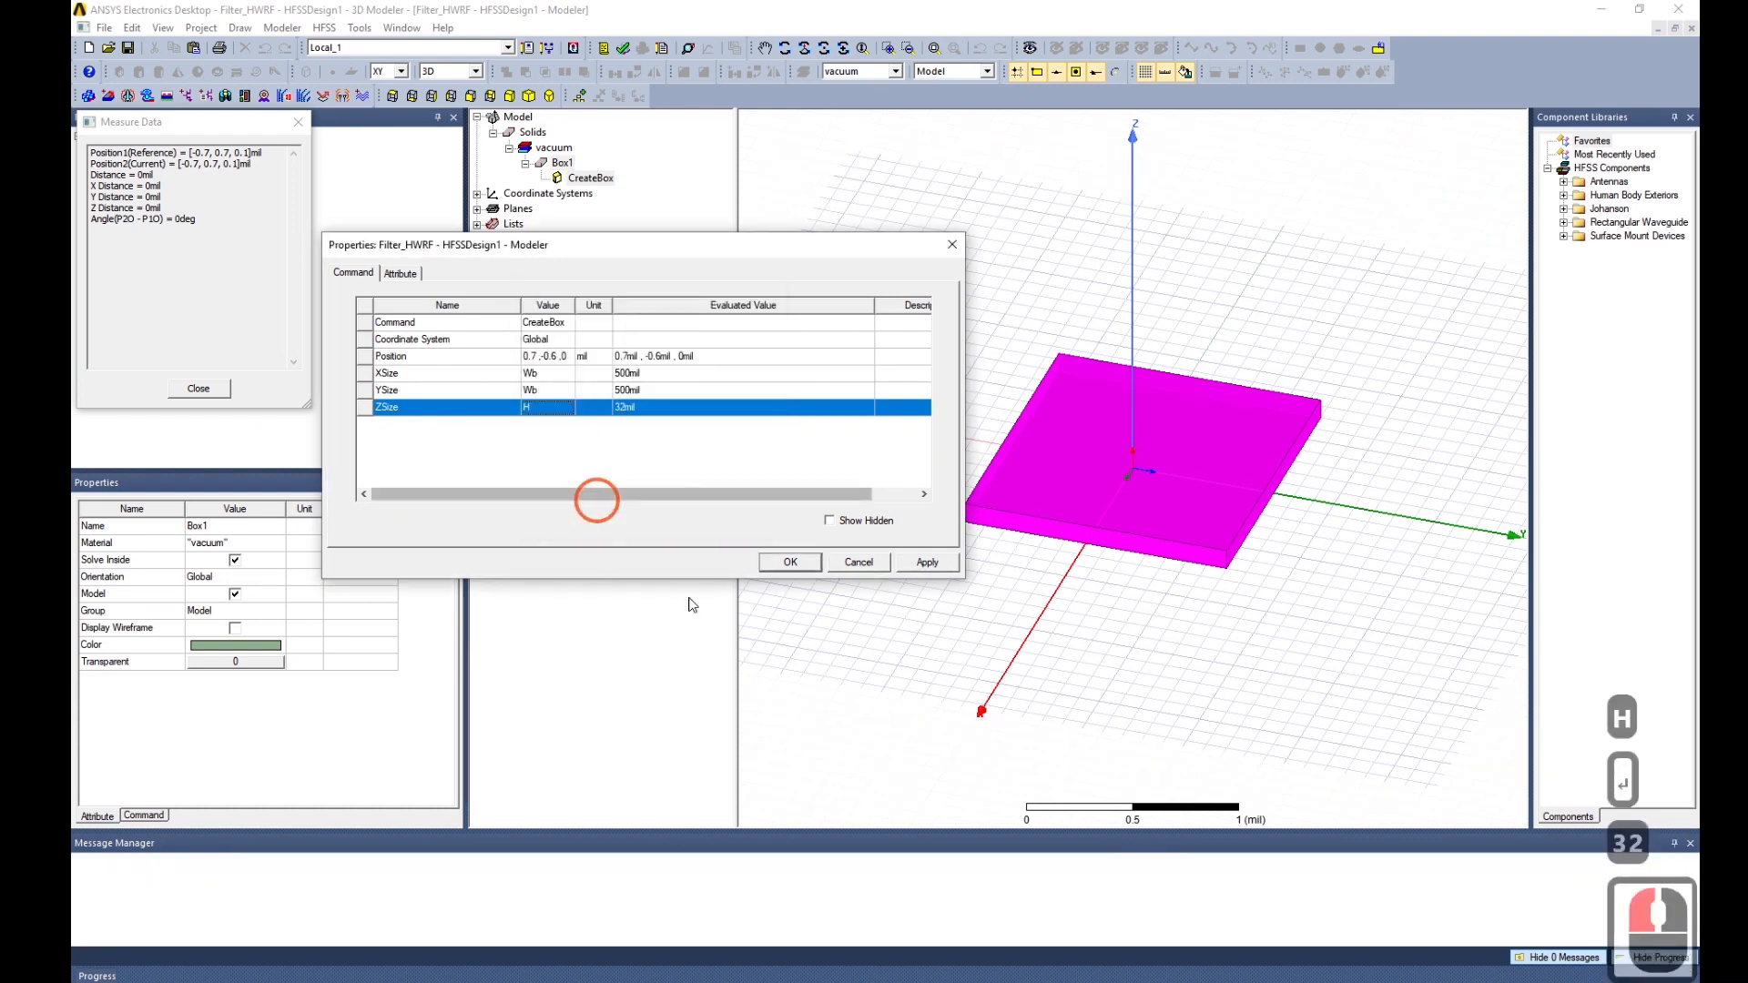
left_click(927, 562)
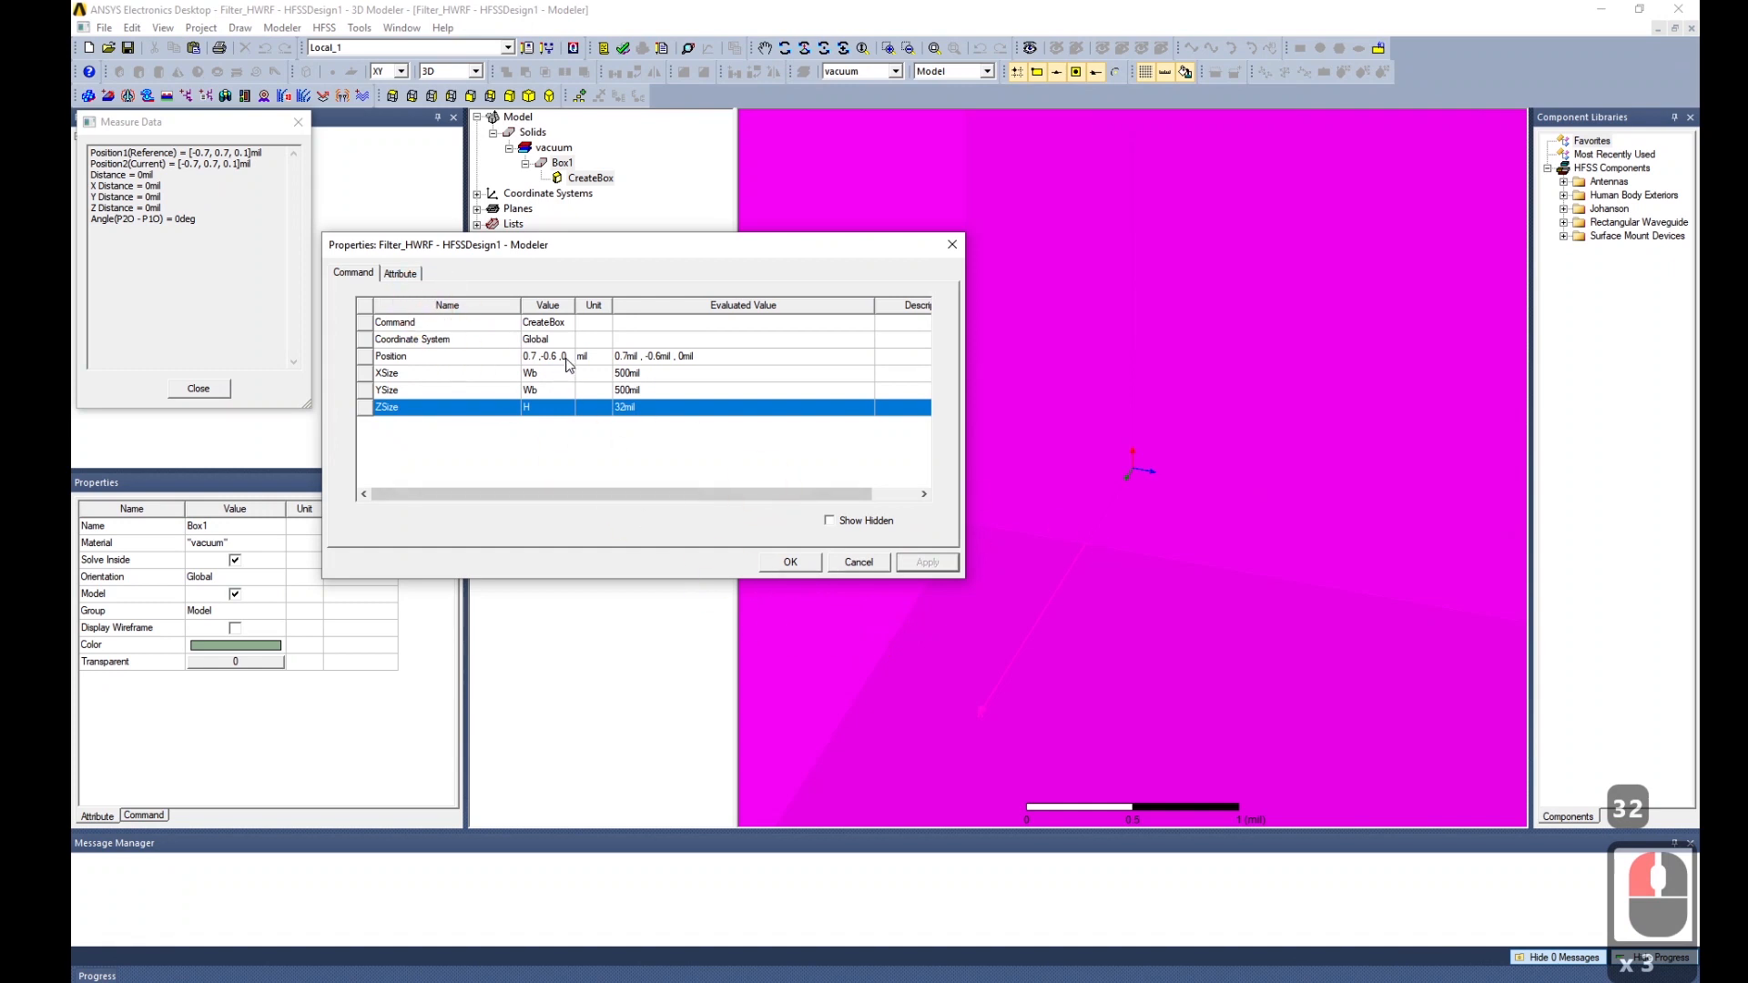
Set Box1's position to -Wb/2, Wb/2, -H and confirm.
left_click(533, 358)
left_click(526, 362)
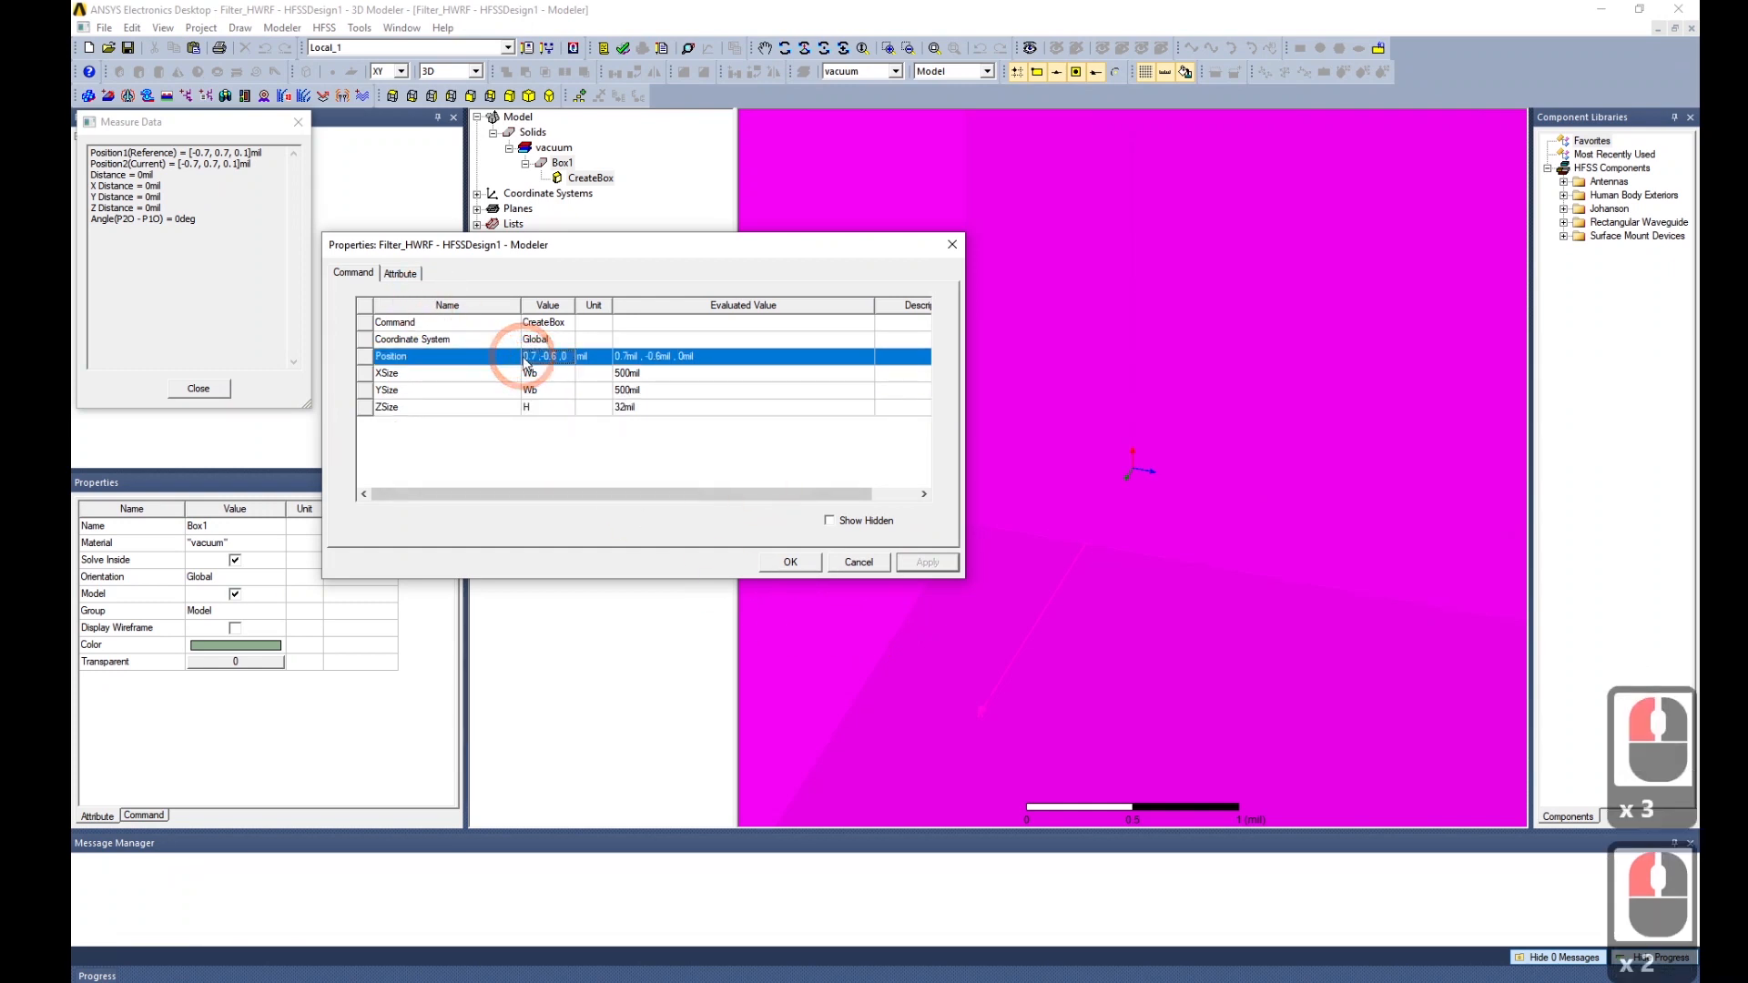
double_click(566, 361)
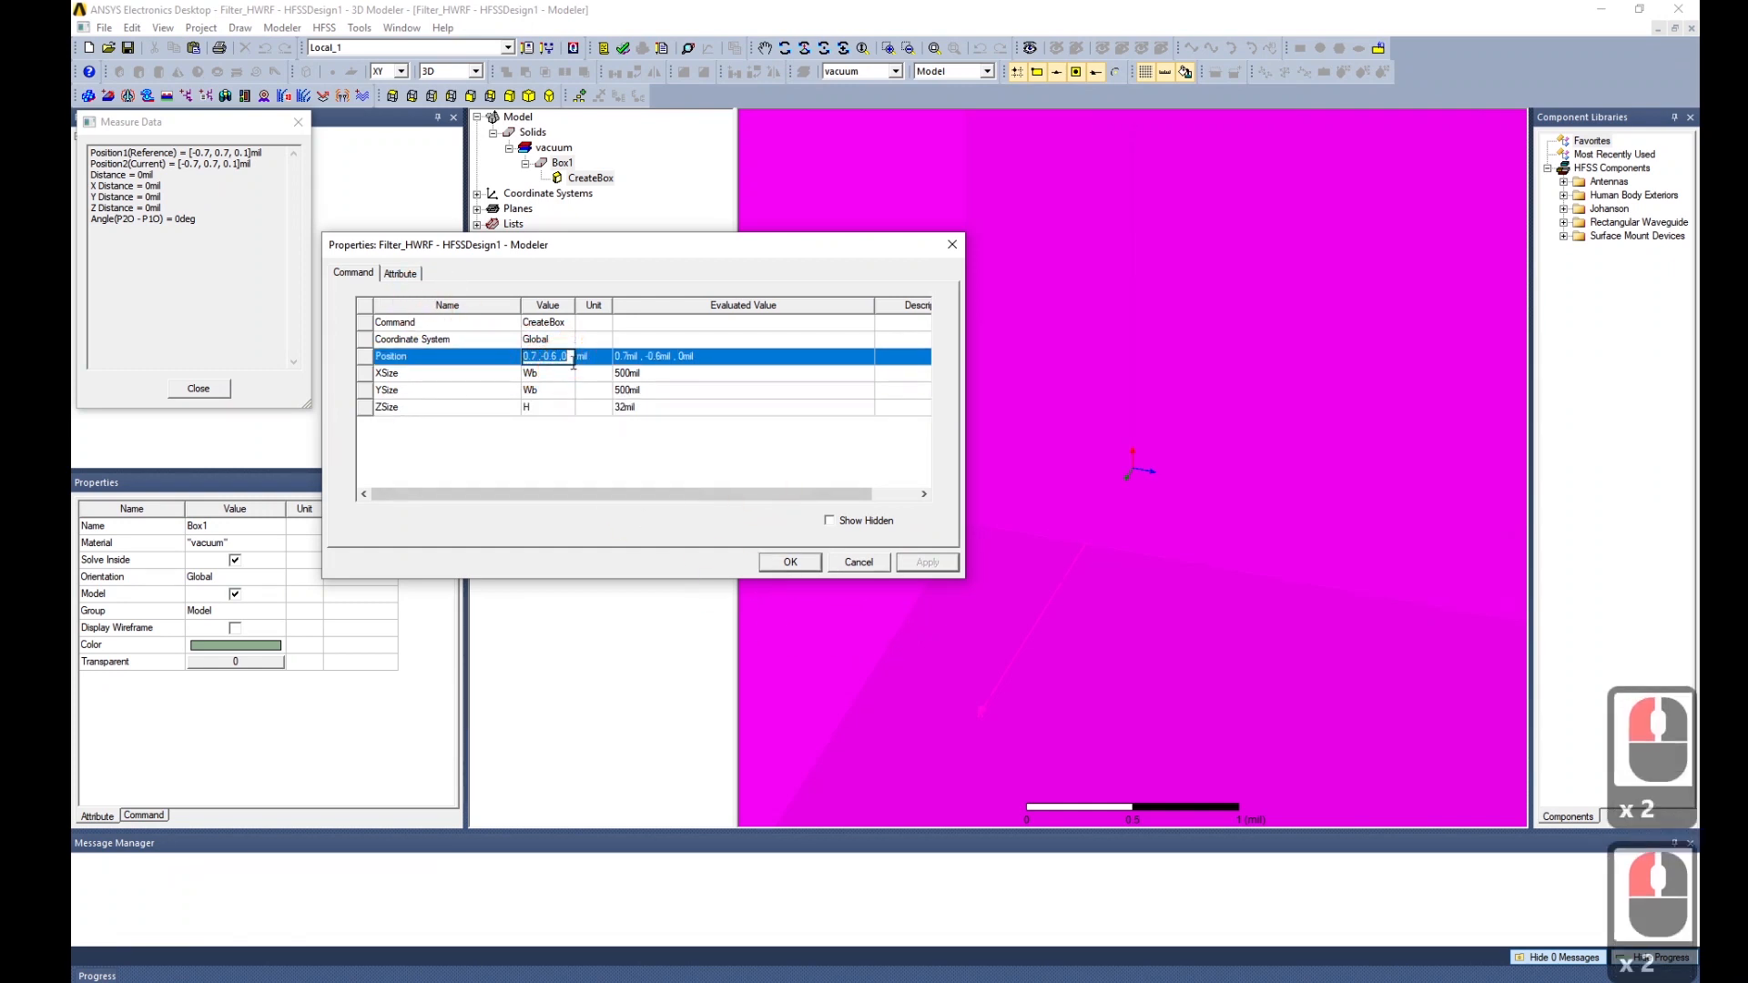
type("-Wb/")
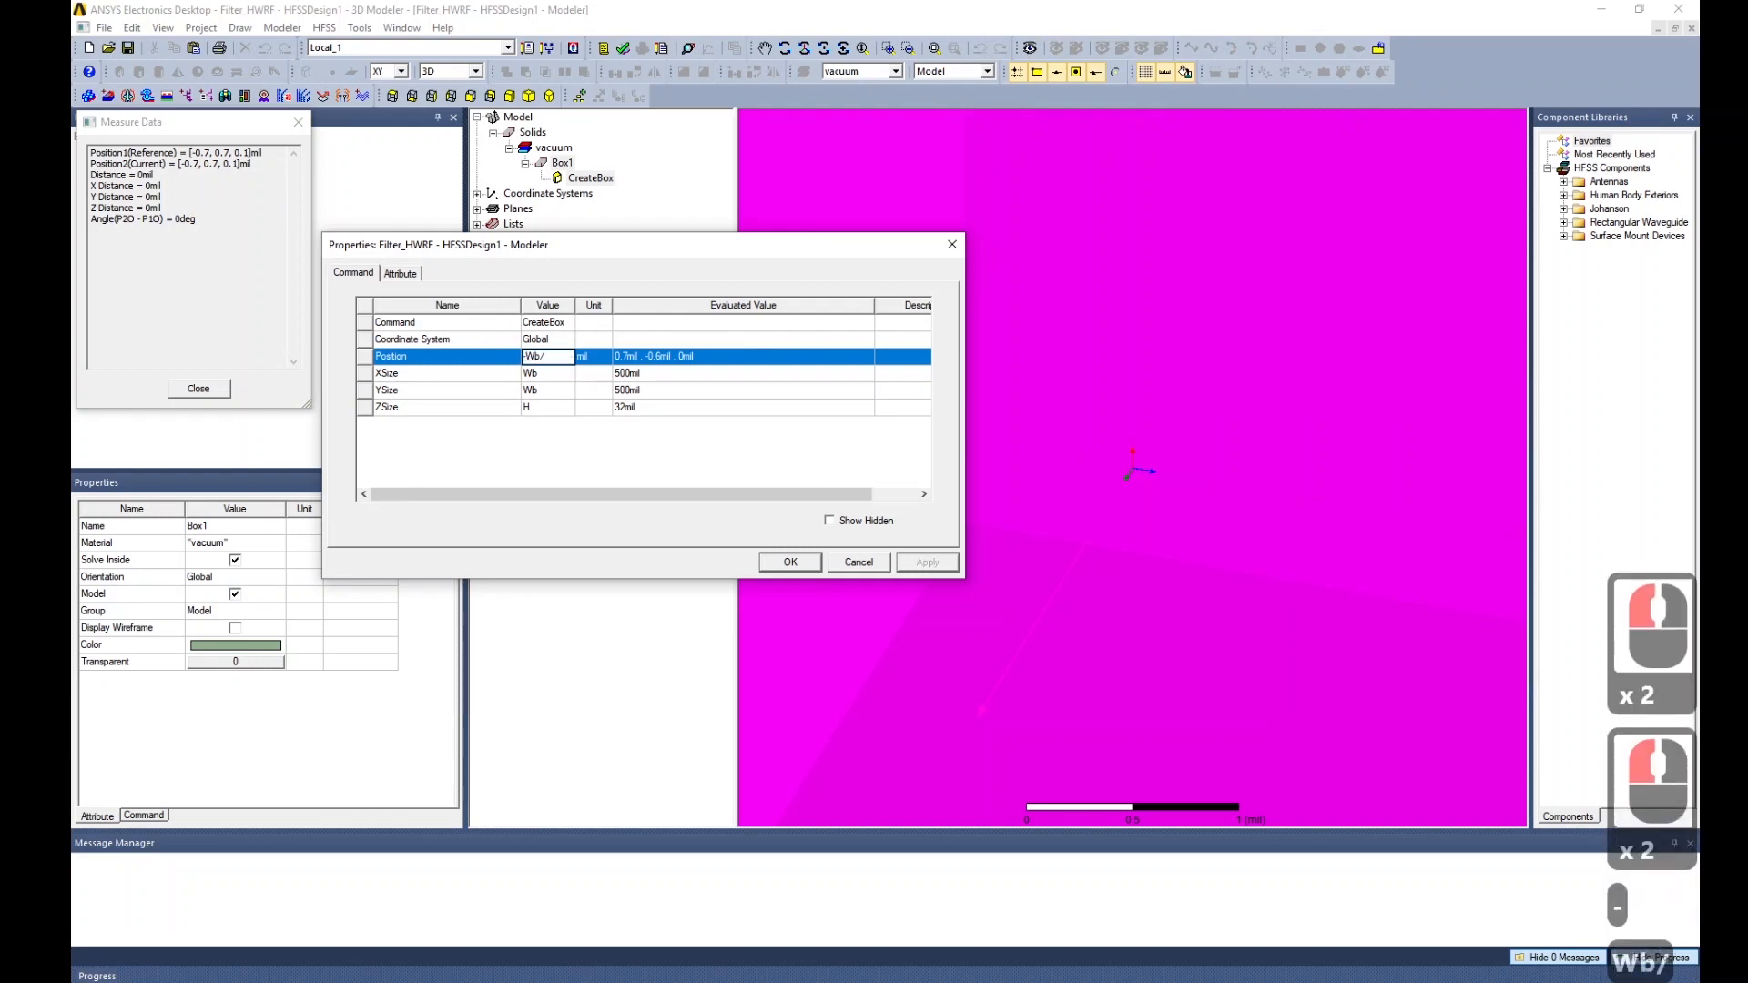
type("2,Wb/2,")
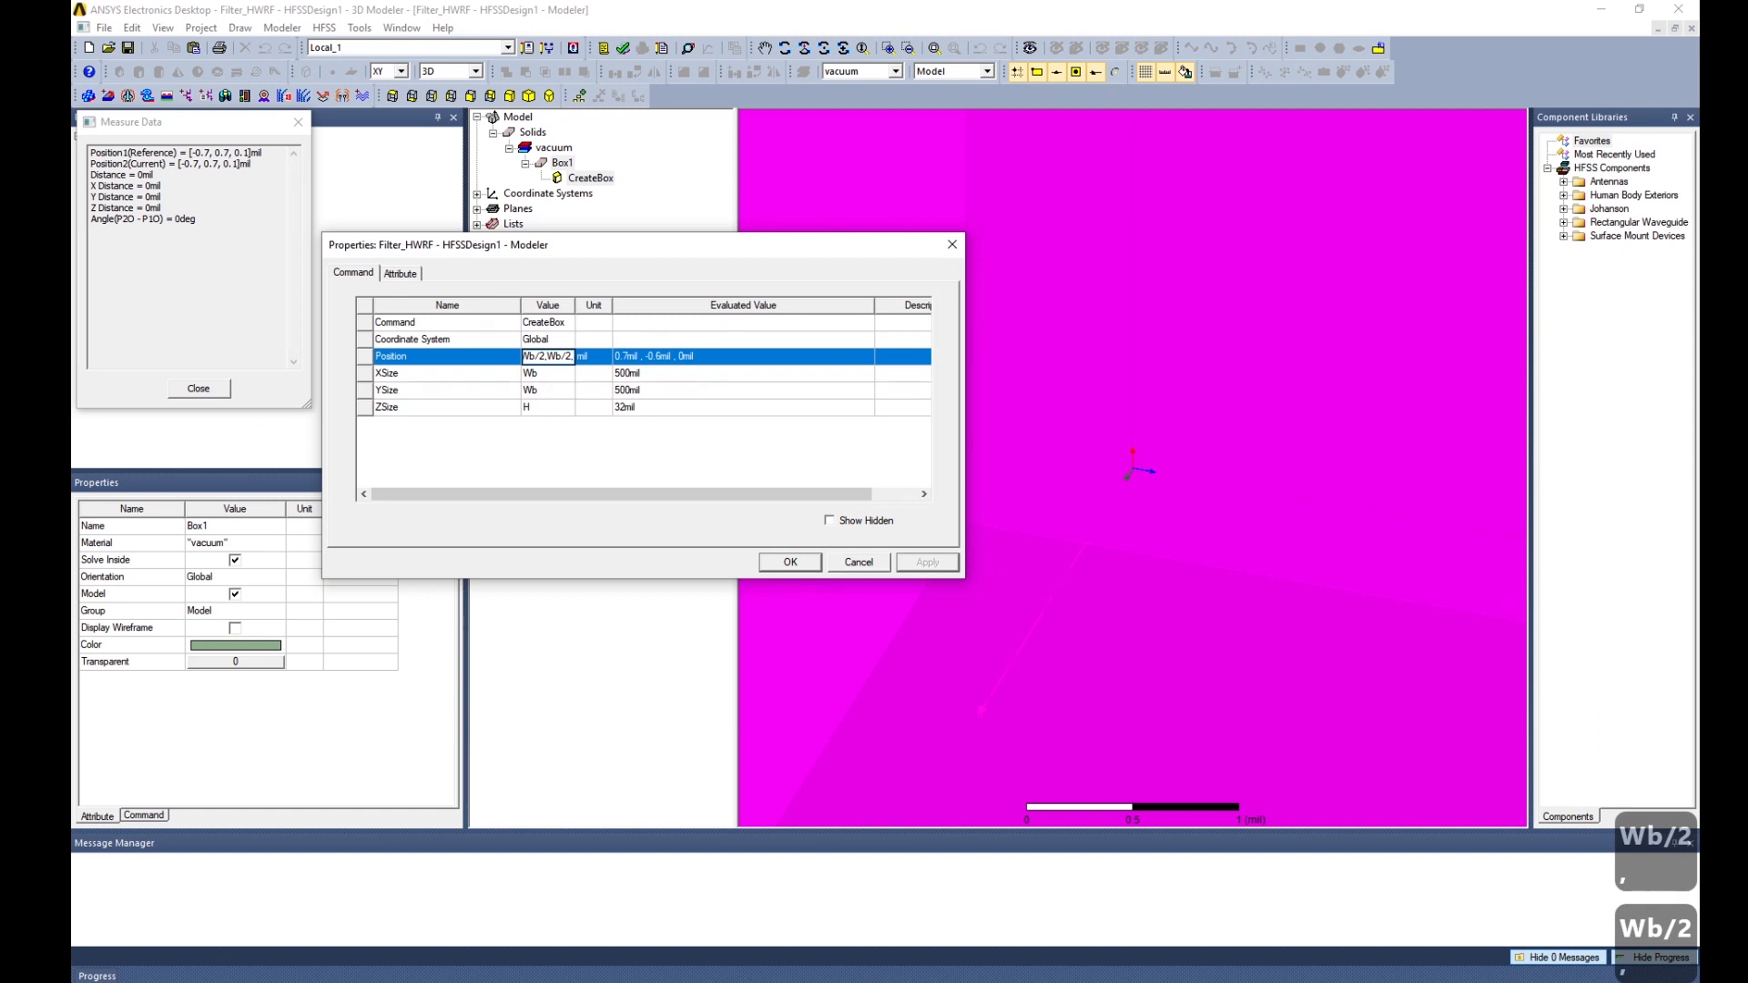
type("-H")
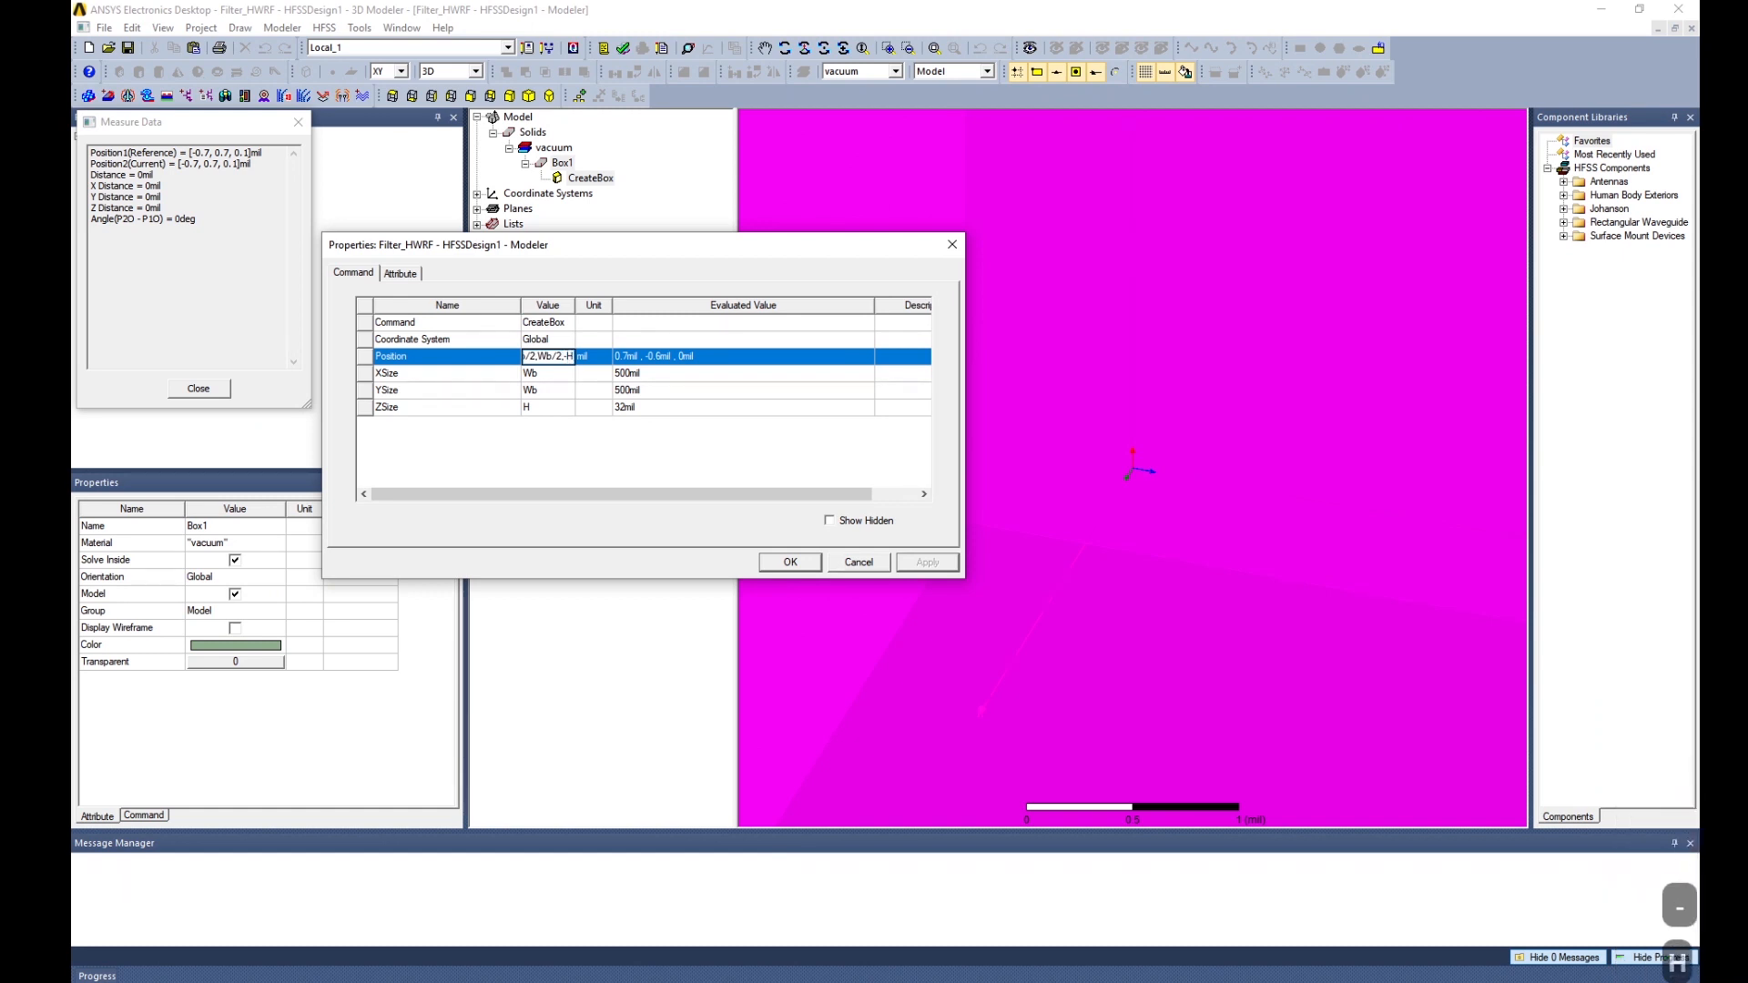
key("Return")
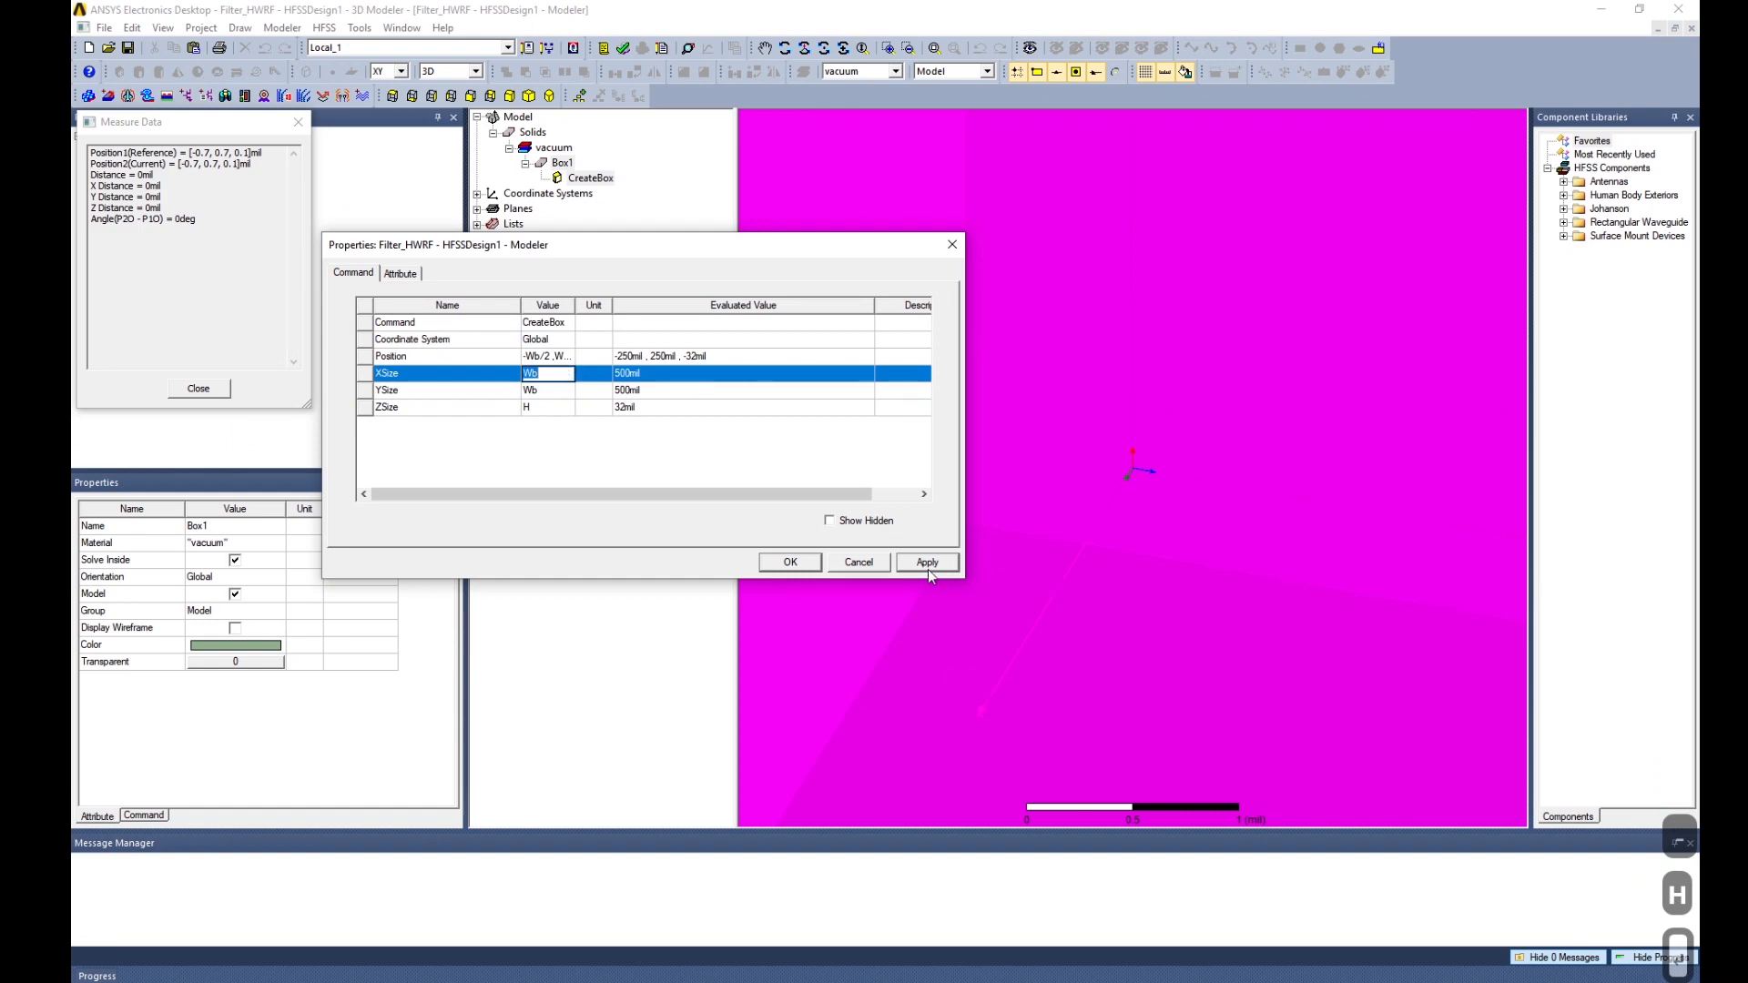
left_click(807, 563)
Bring up Box1's CreateBox parameters from the model tree.
scroll(1185, 510, "down", 20)
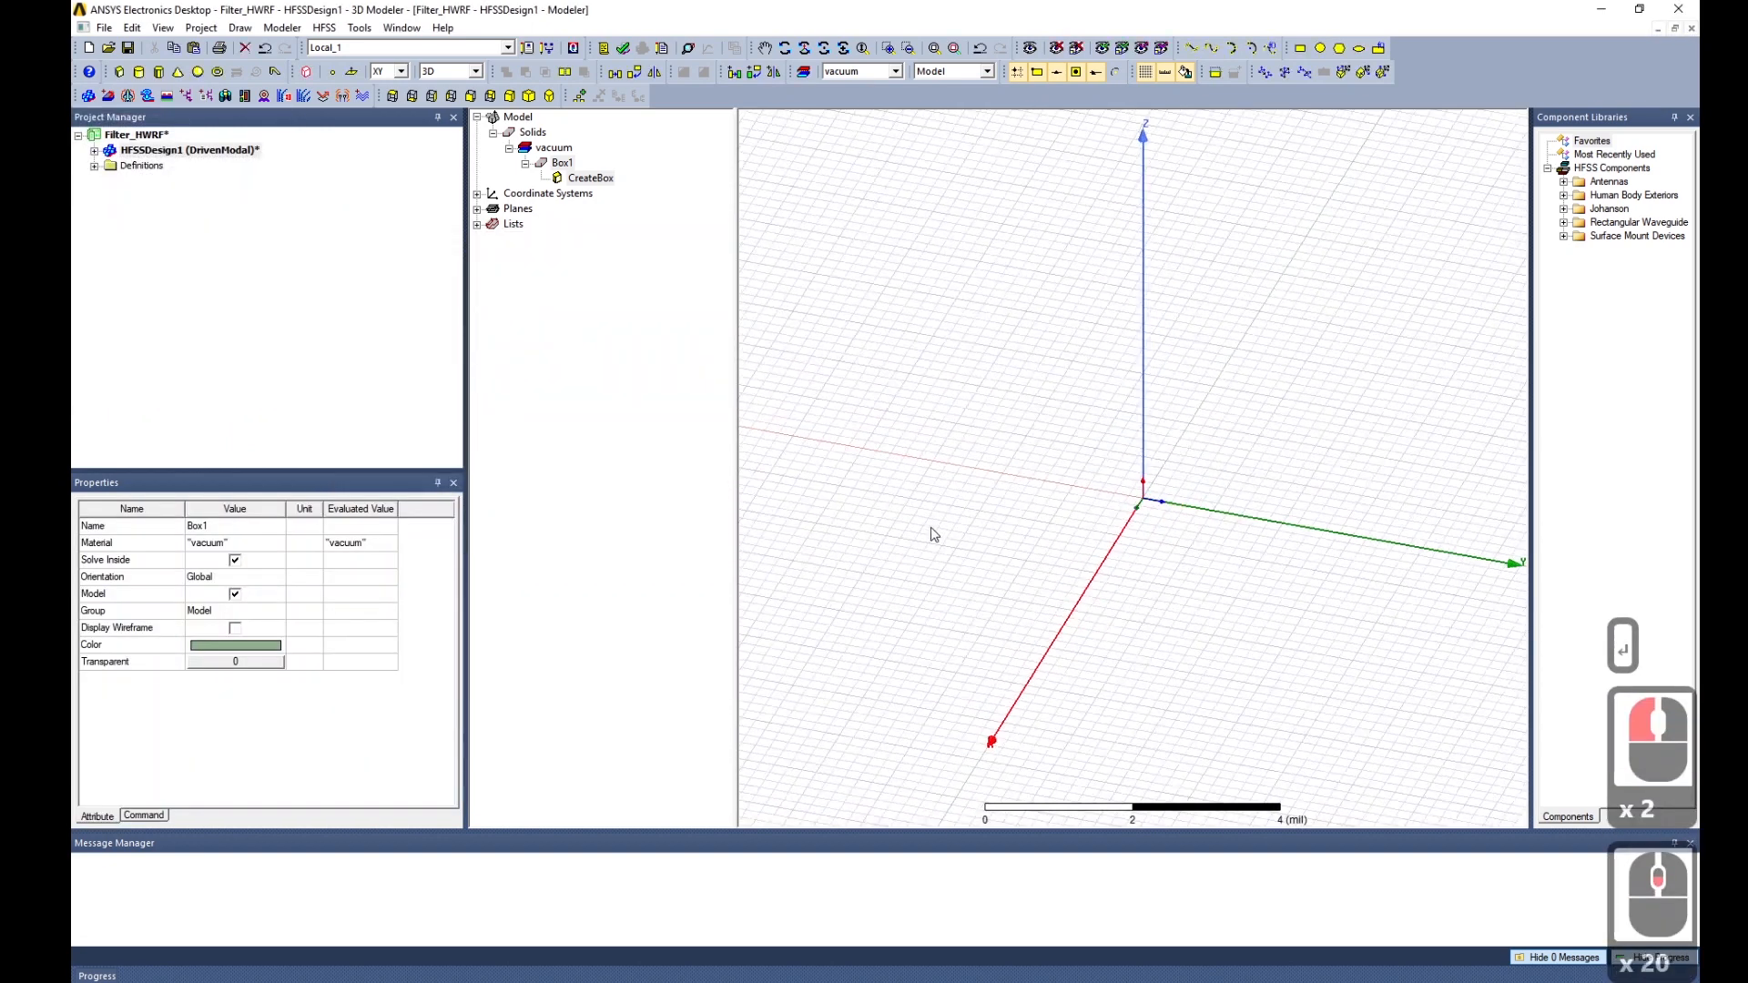
scroll(928, 527, "down", 20)
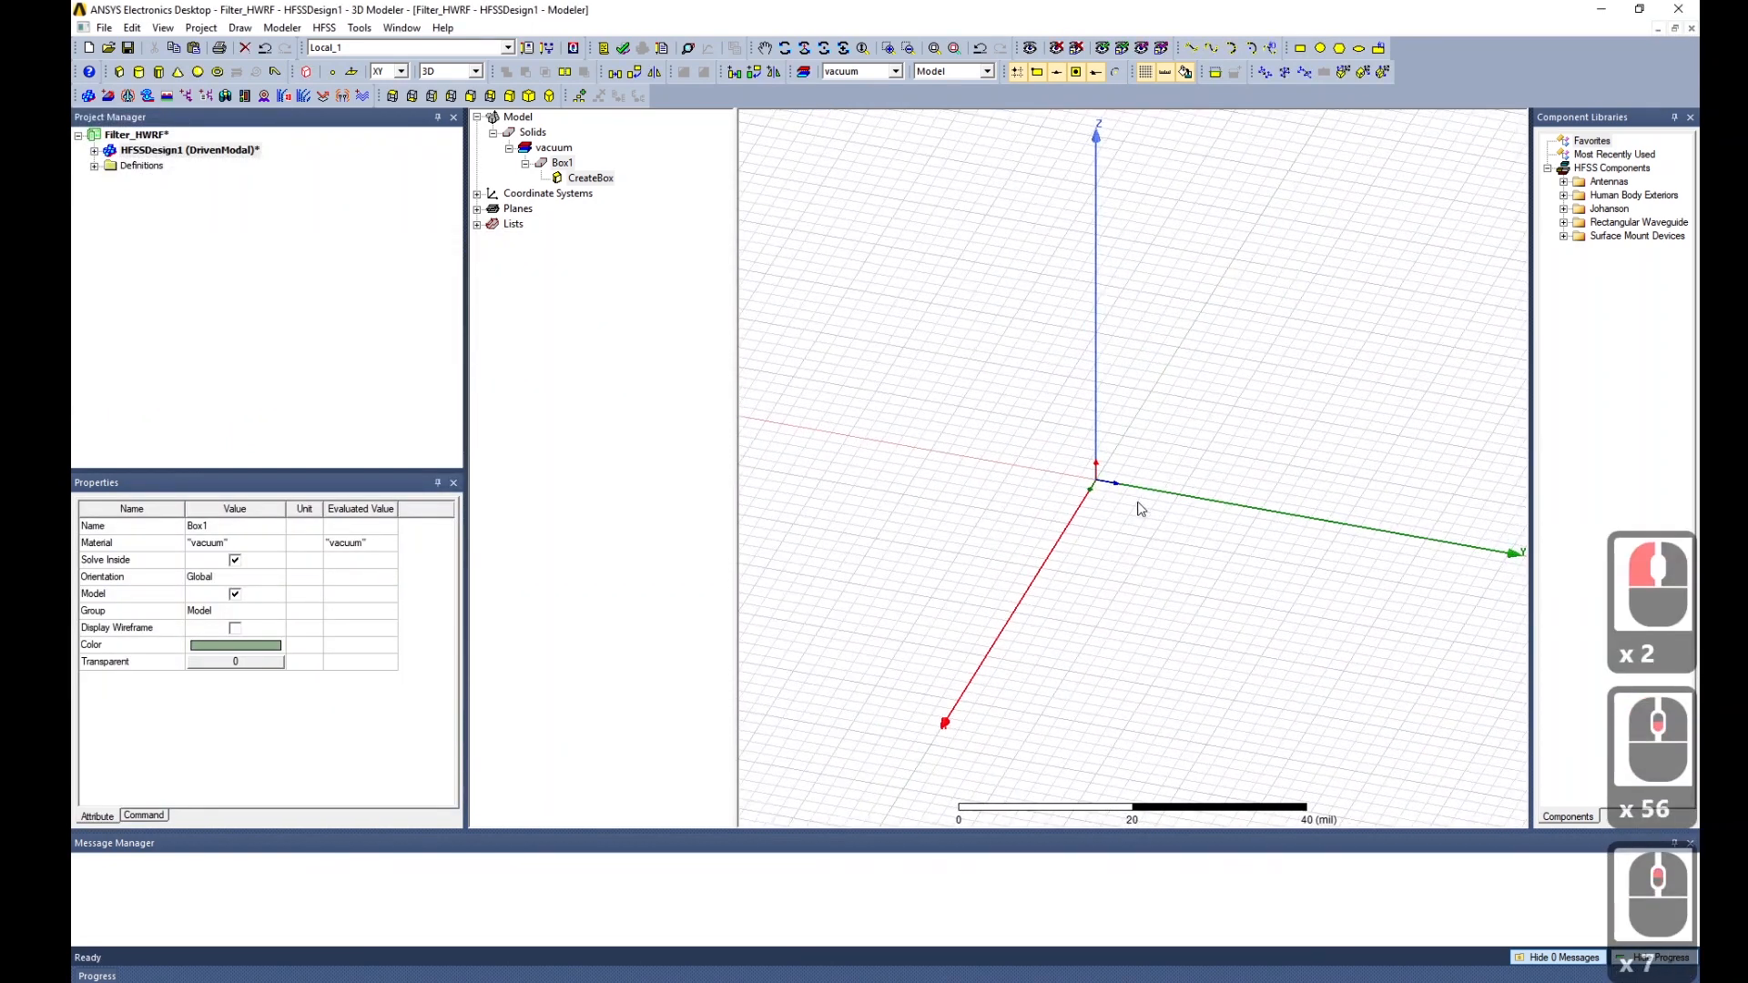
left_click(559, 162)
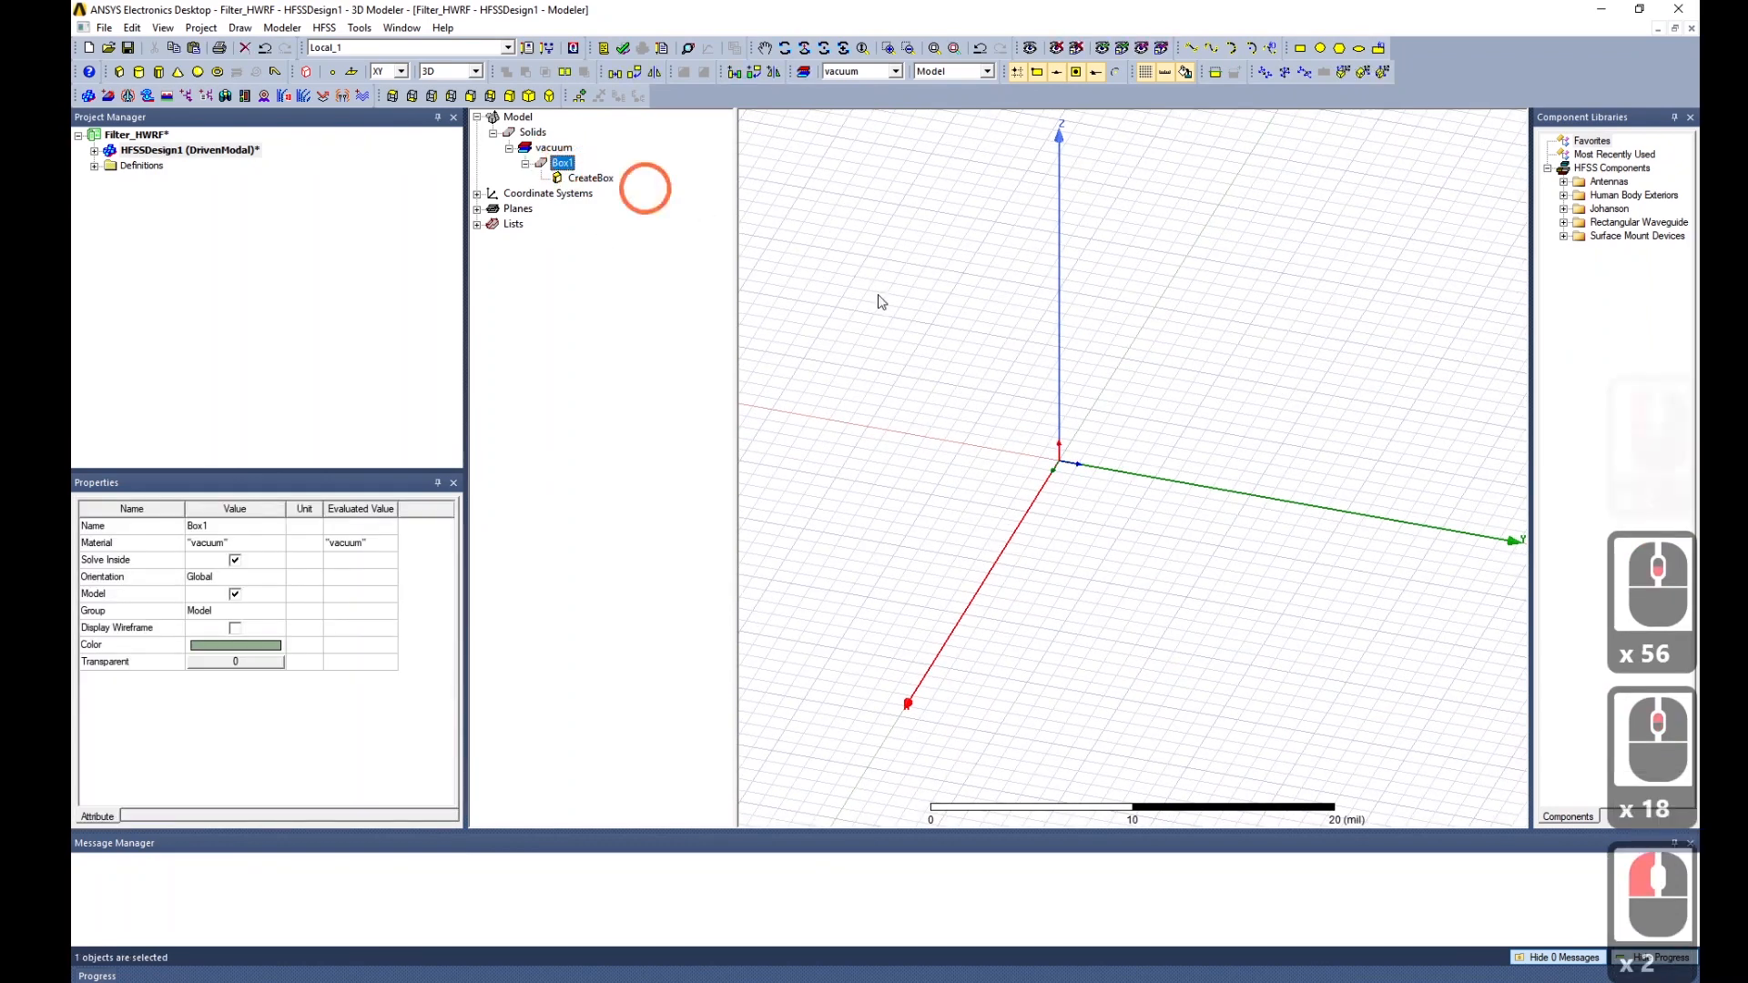
scroll(1010, 424, "down", 19)
left_click(587, 179)
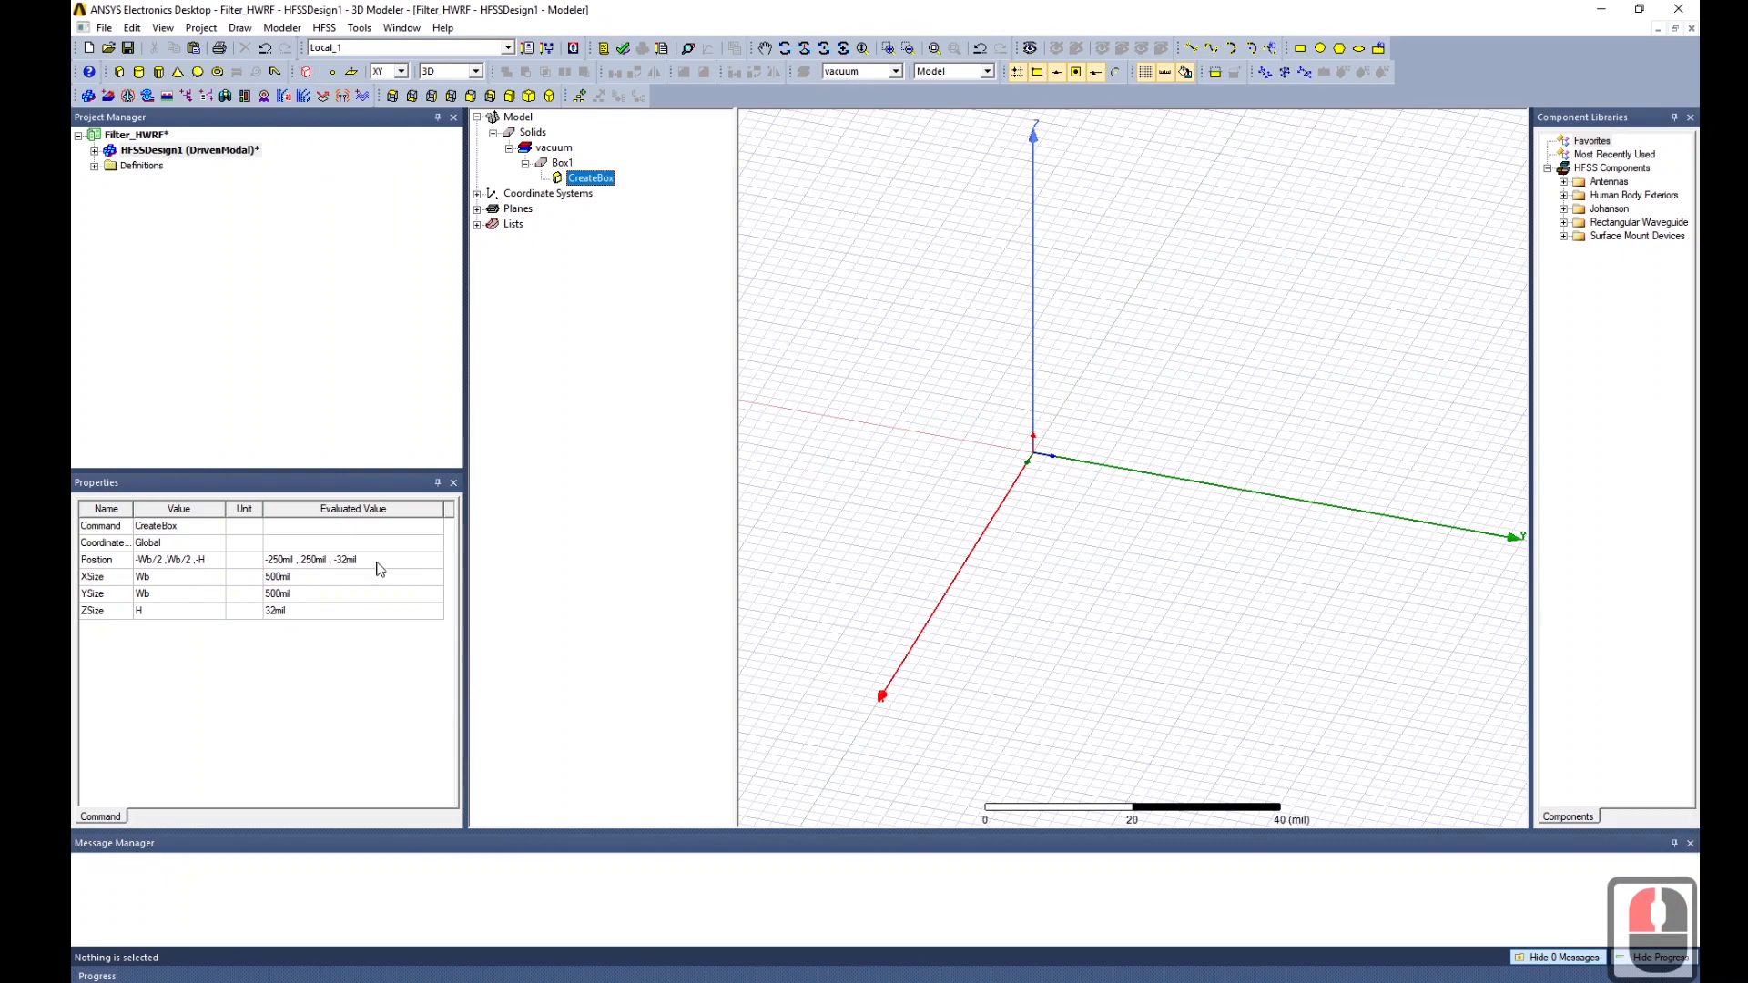
scroll(1197, 475, "down", 15)
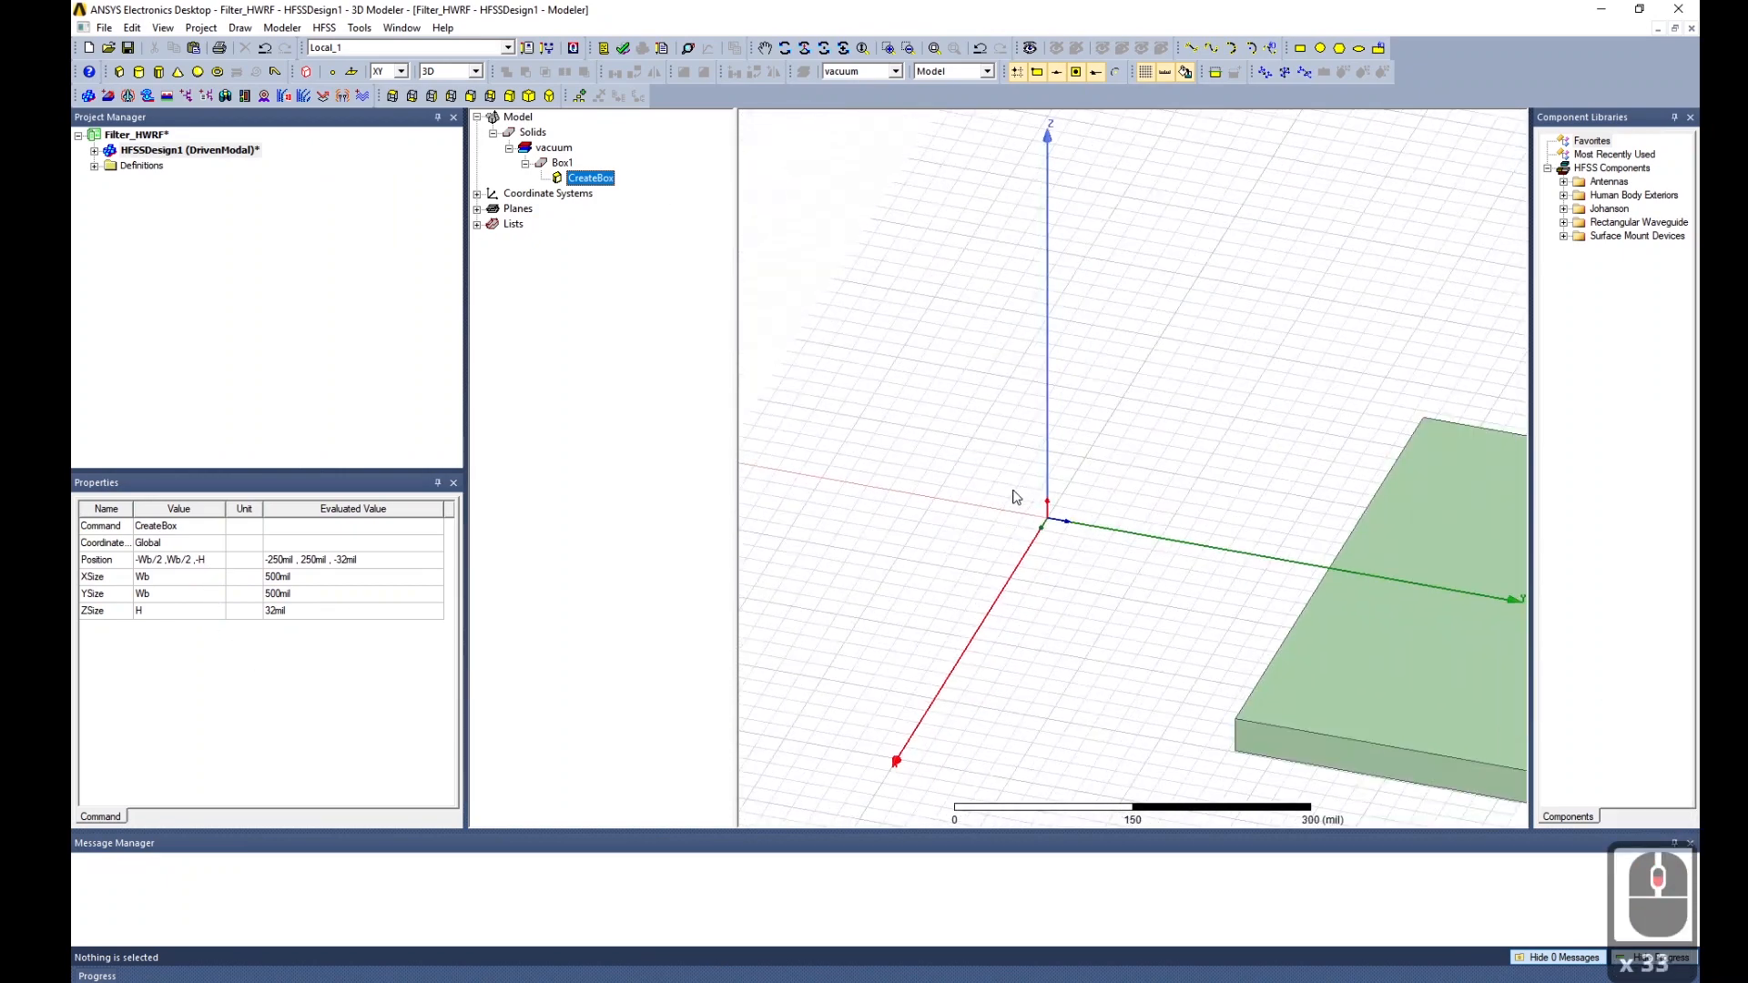
scroll(1100, 526, "up", 3)
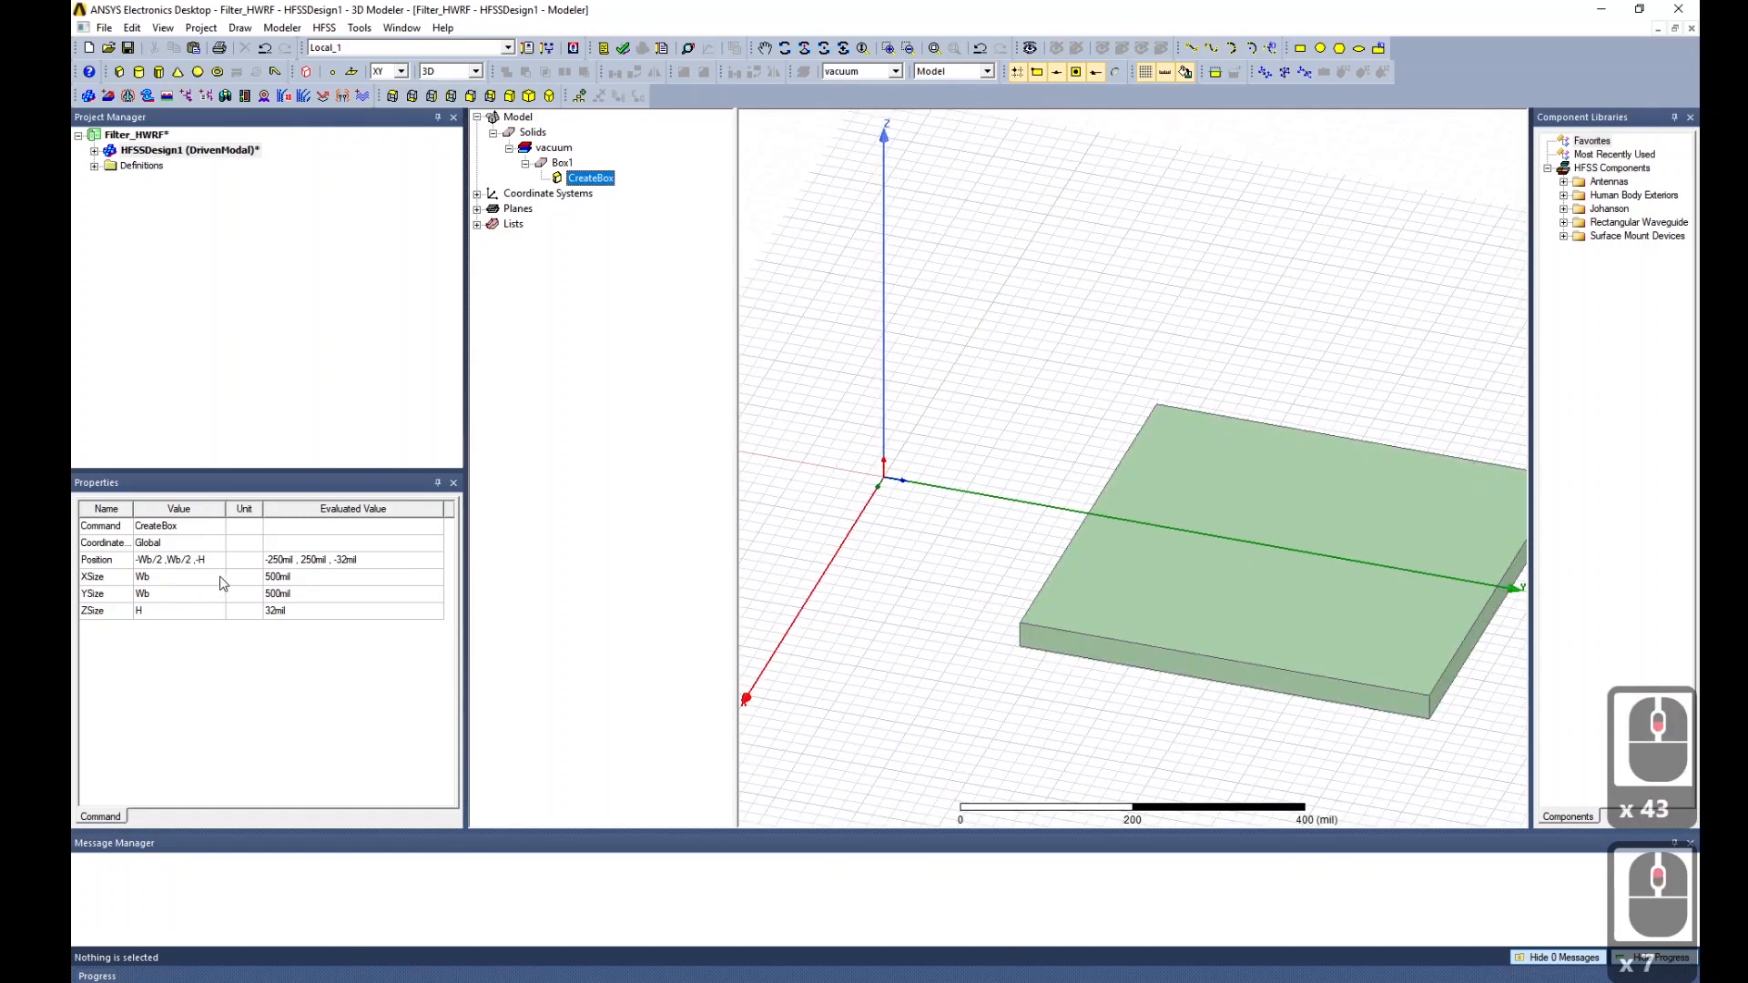
Make the Y position negative so the box sits at -Wb/2, -Wb/2, -H.
double_click(169, 559)
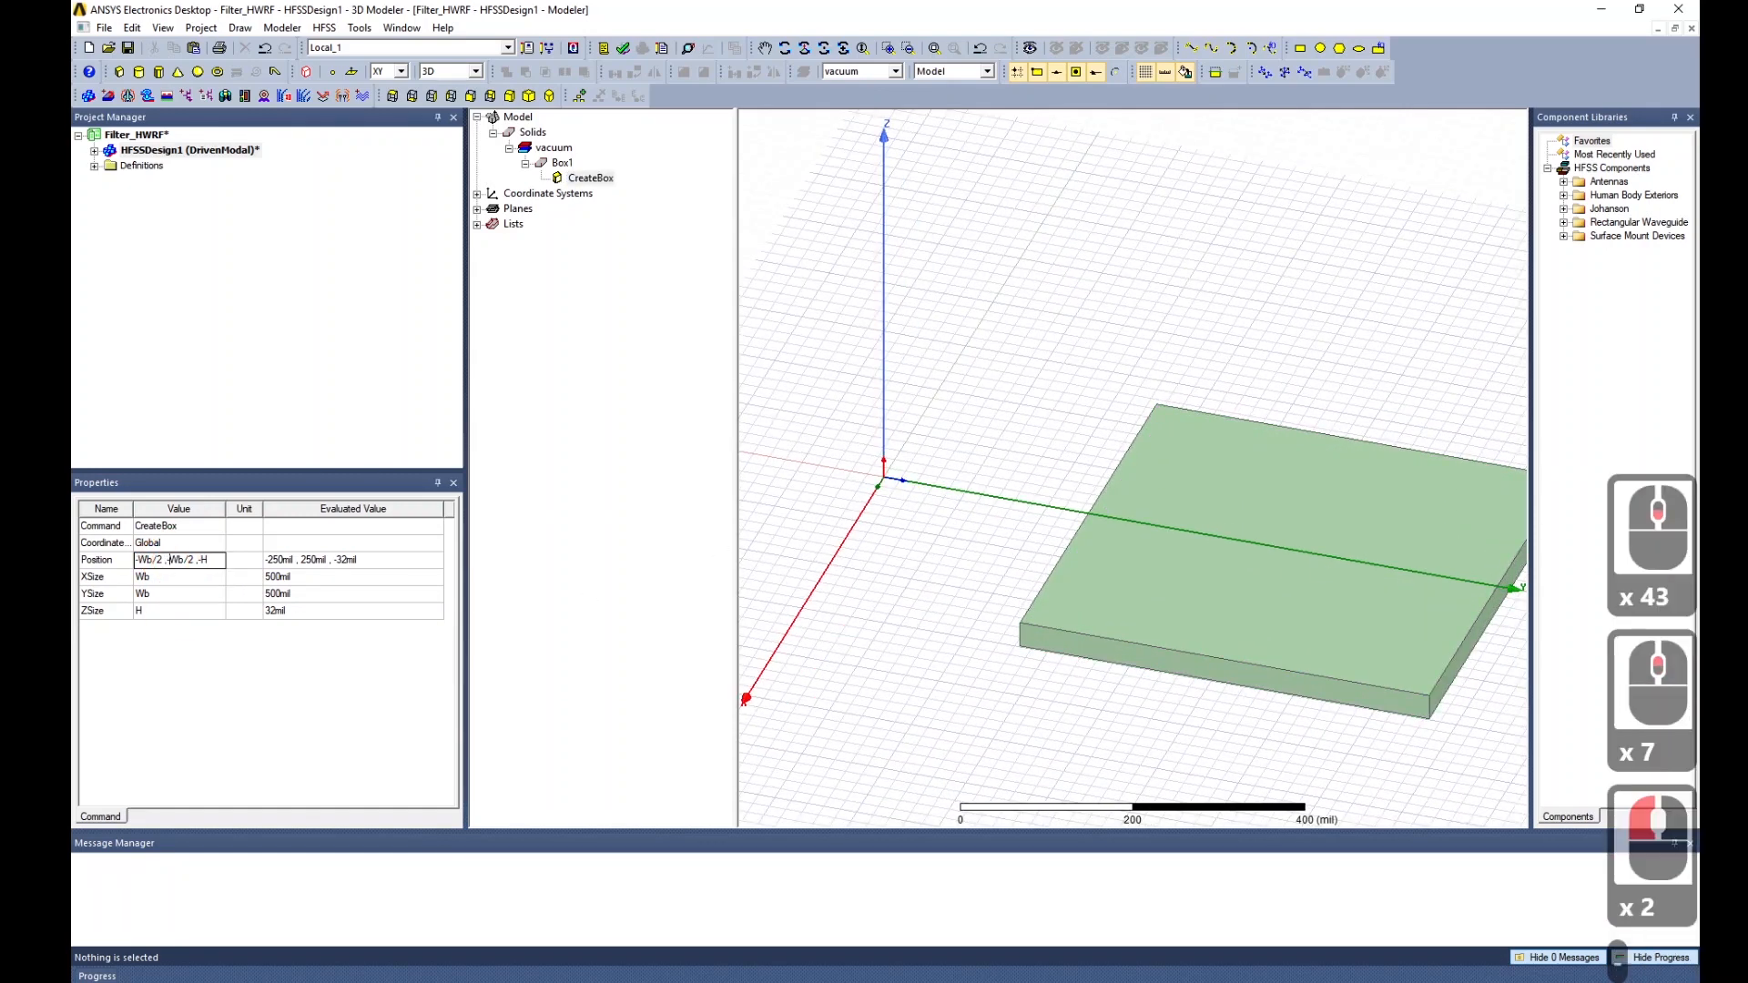
type("-")
key("Tab")
scroll(904, 489, "down", 6)
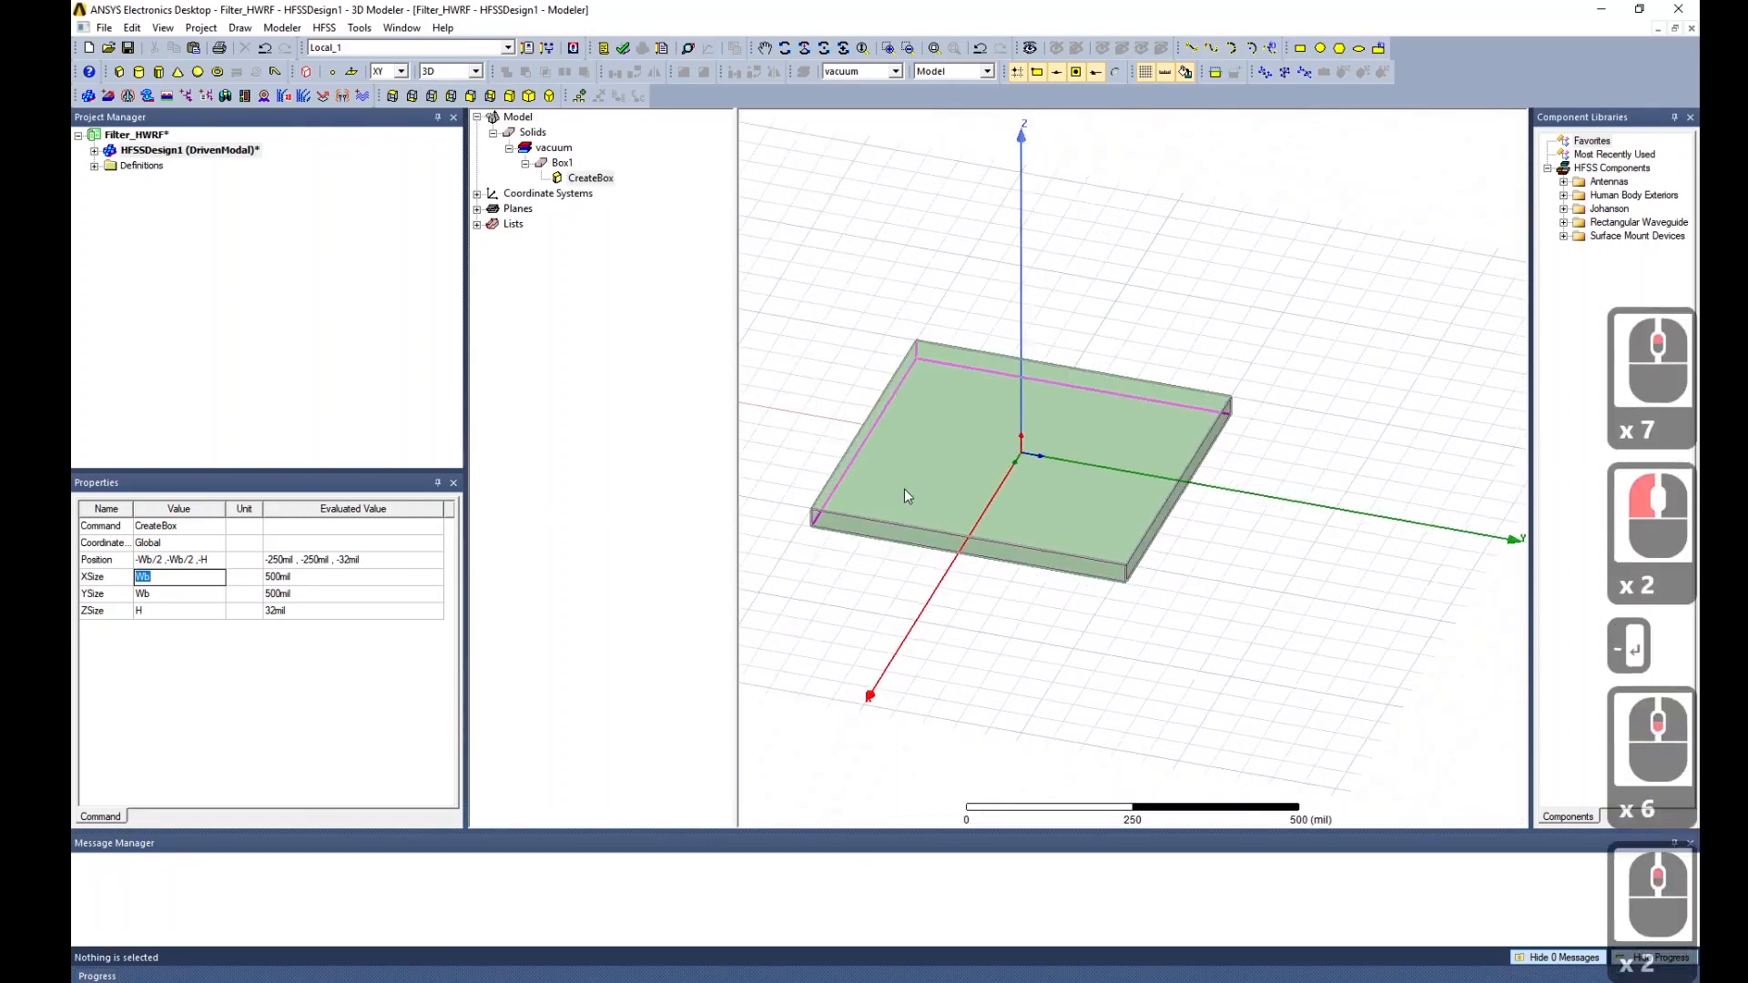
scroll(894, 457, "up", 7)
scroll(1033, 320, "up", 6)
scroll(1096, 565, "down", 4)
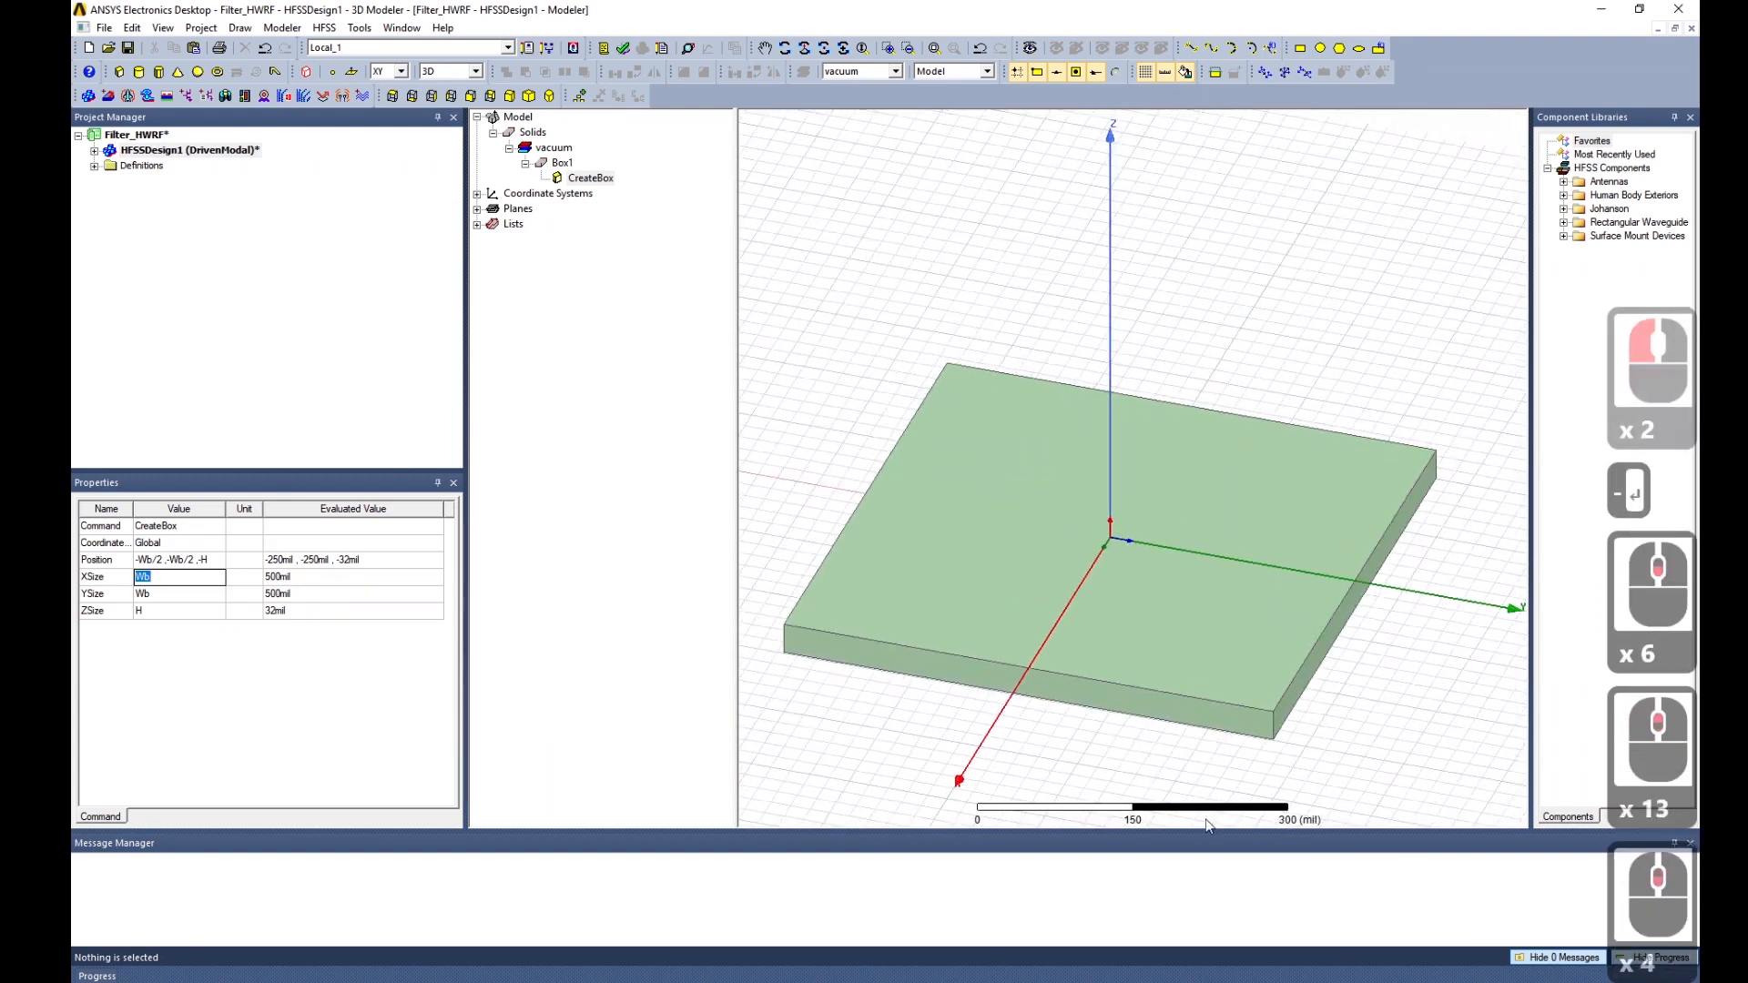
left_click(983, 548)
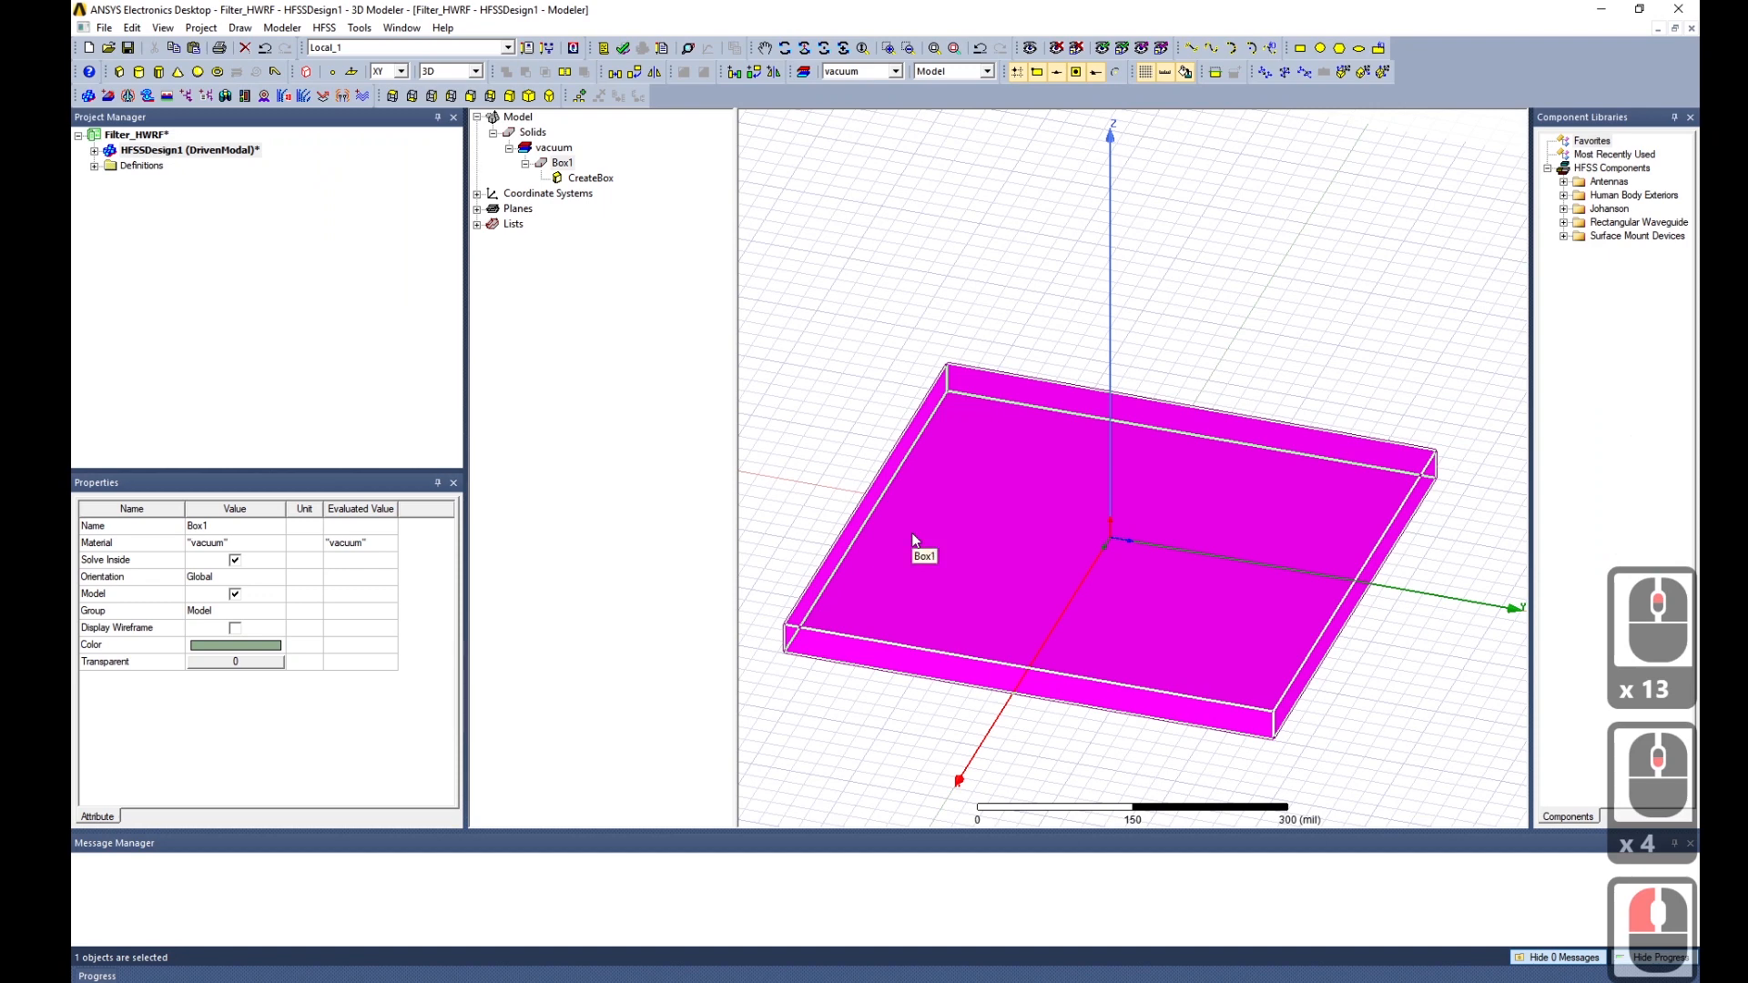
Rename Box1 to Substrate.
double_click(562, 165)
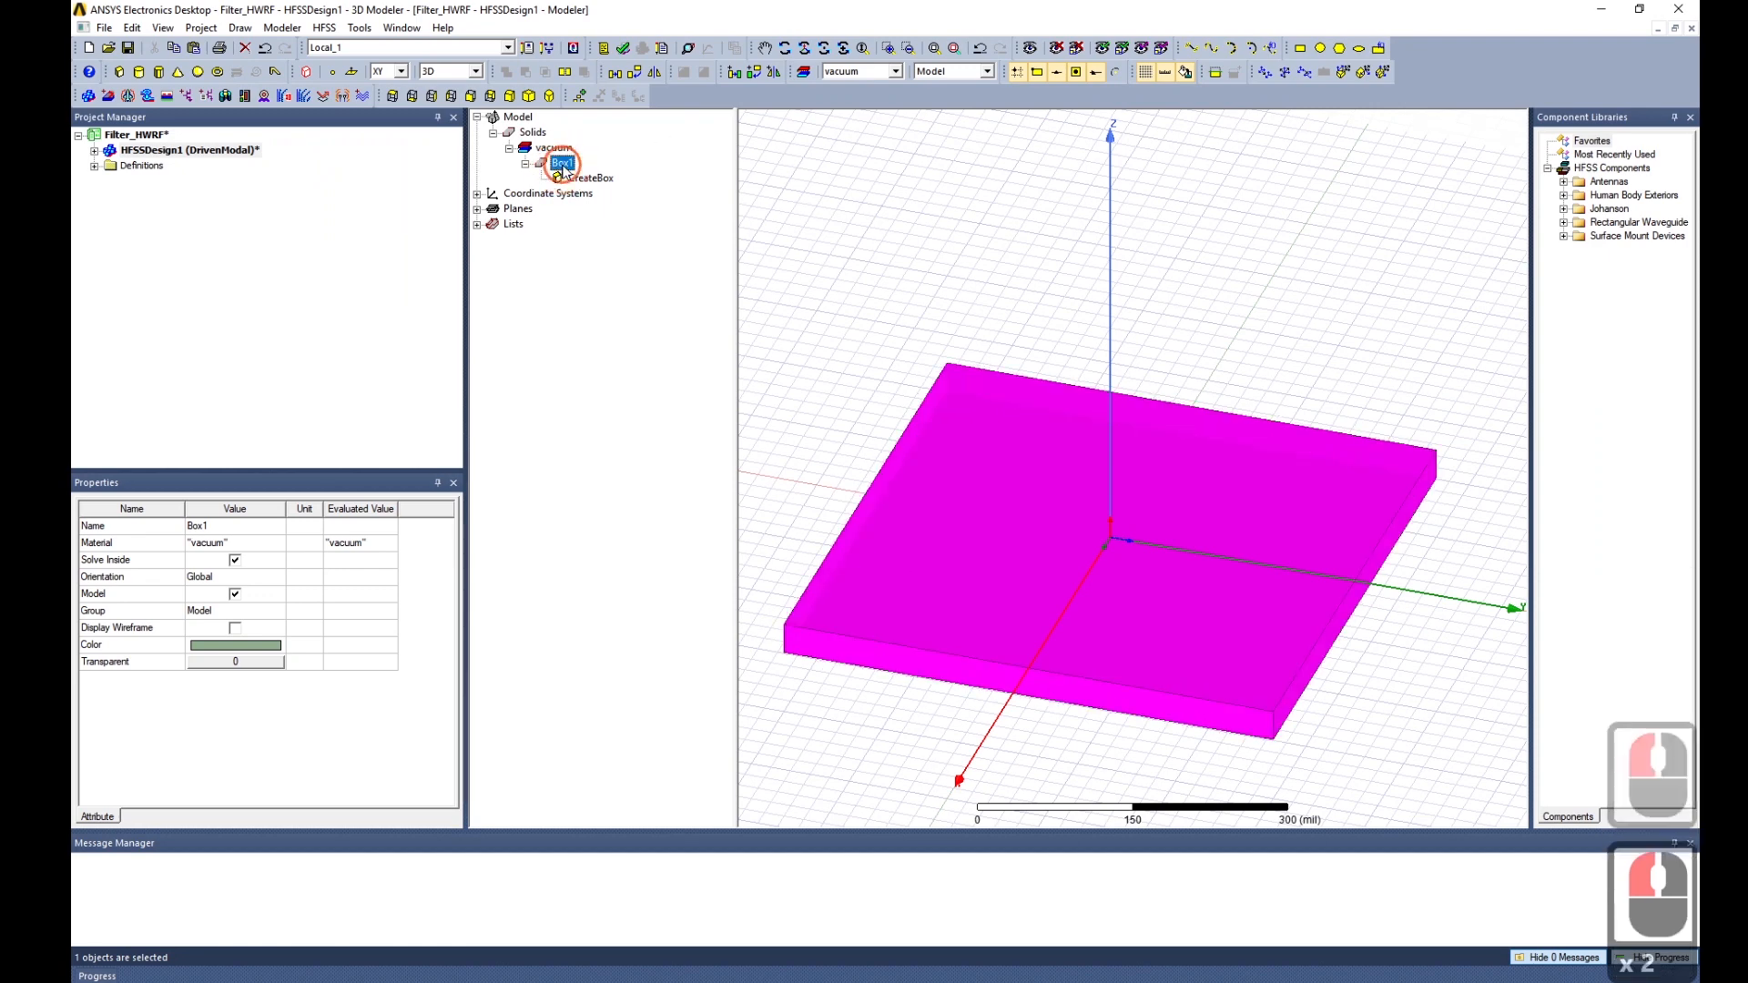
left_click(637, 324)
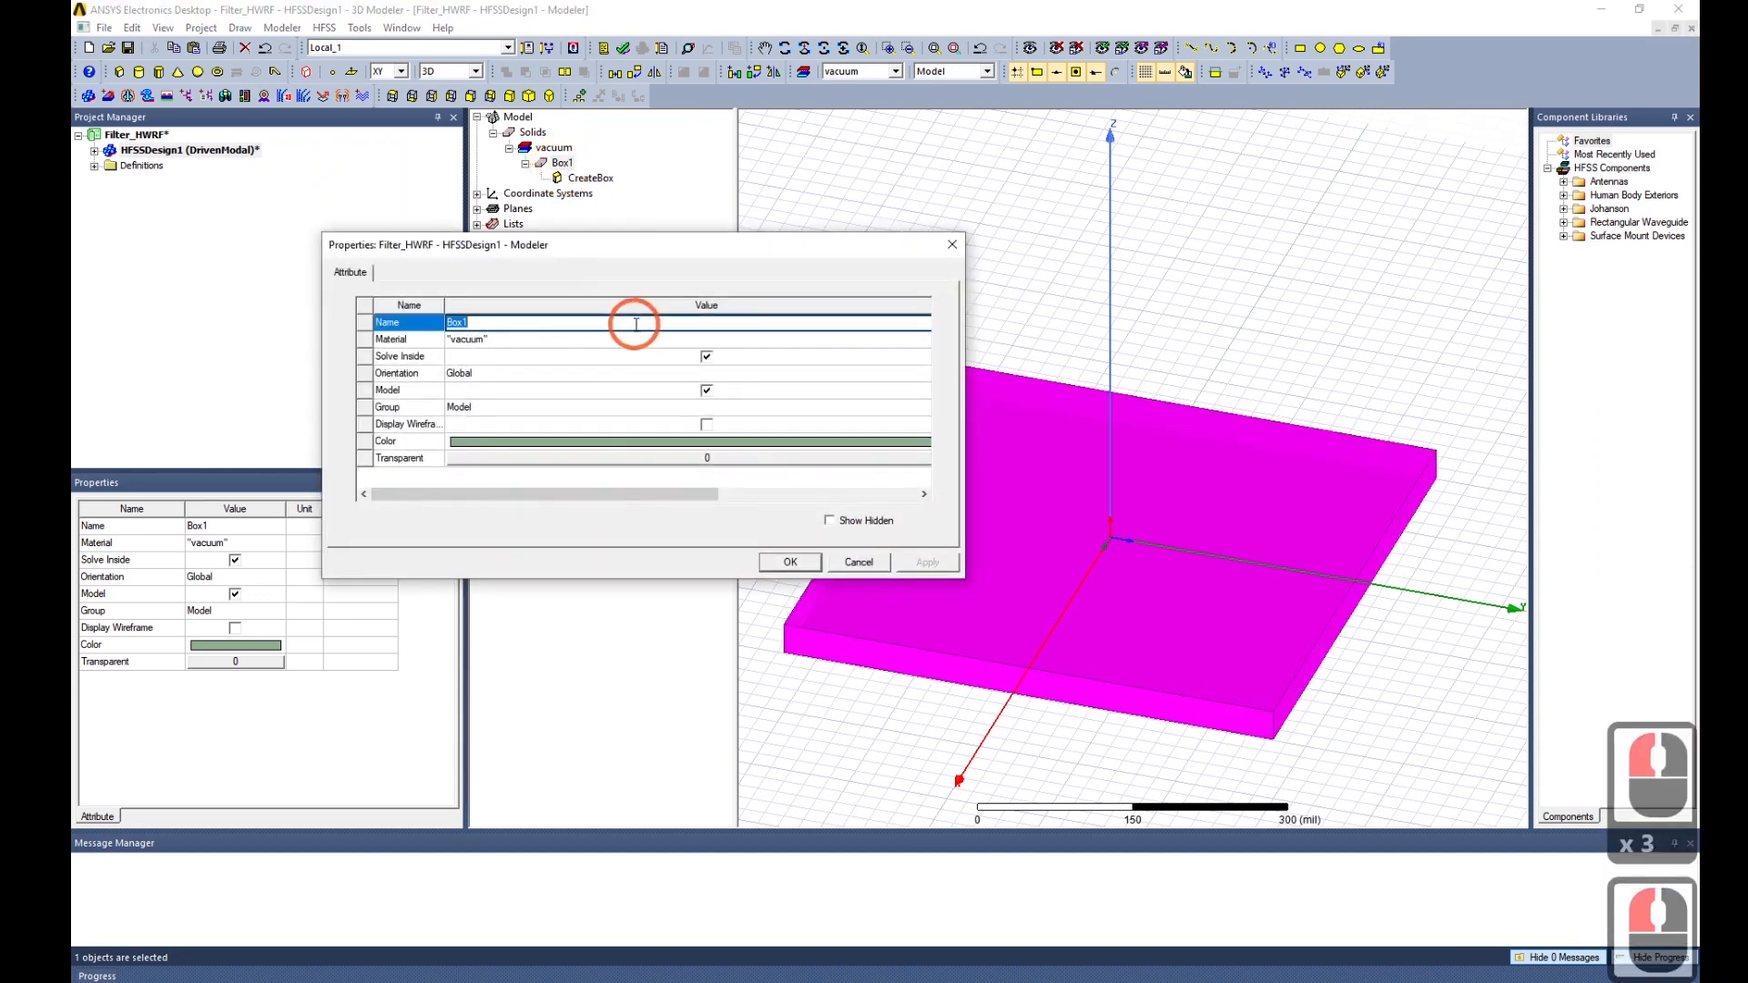
type("Substr")
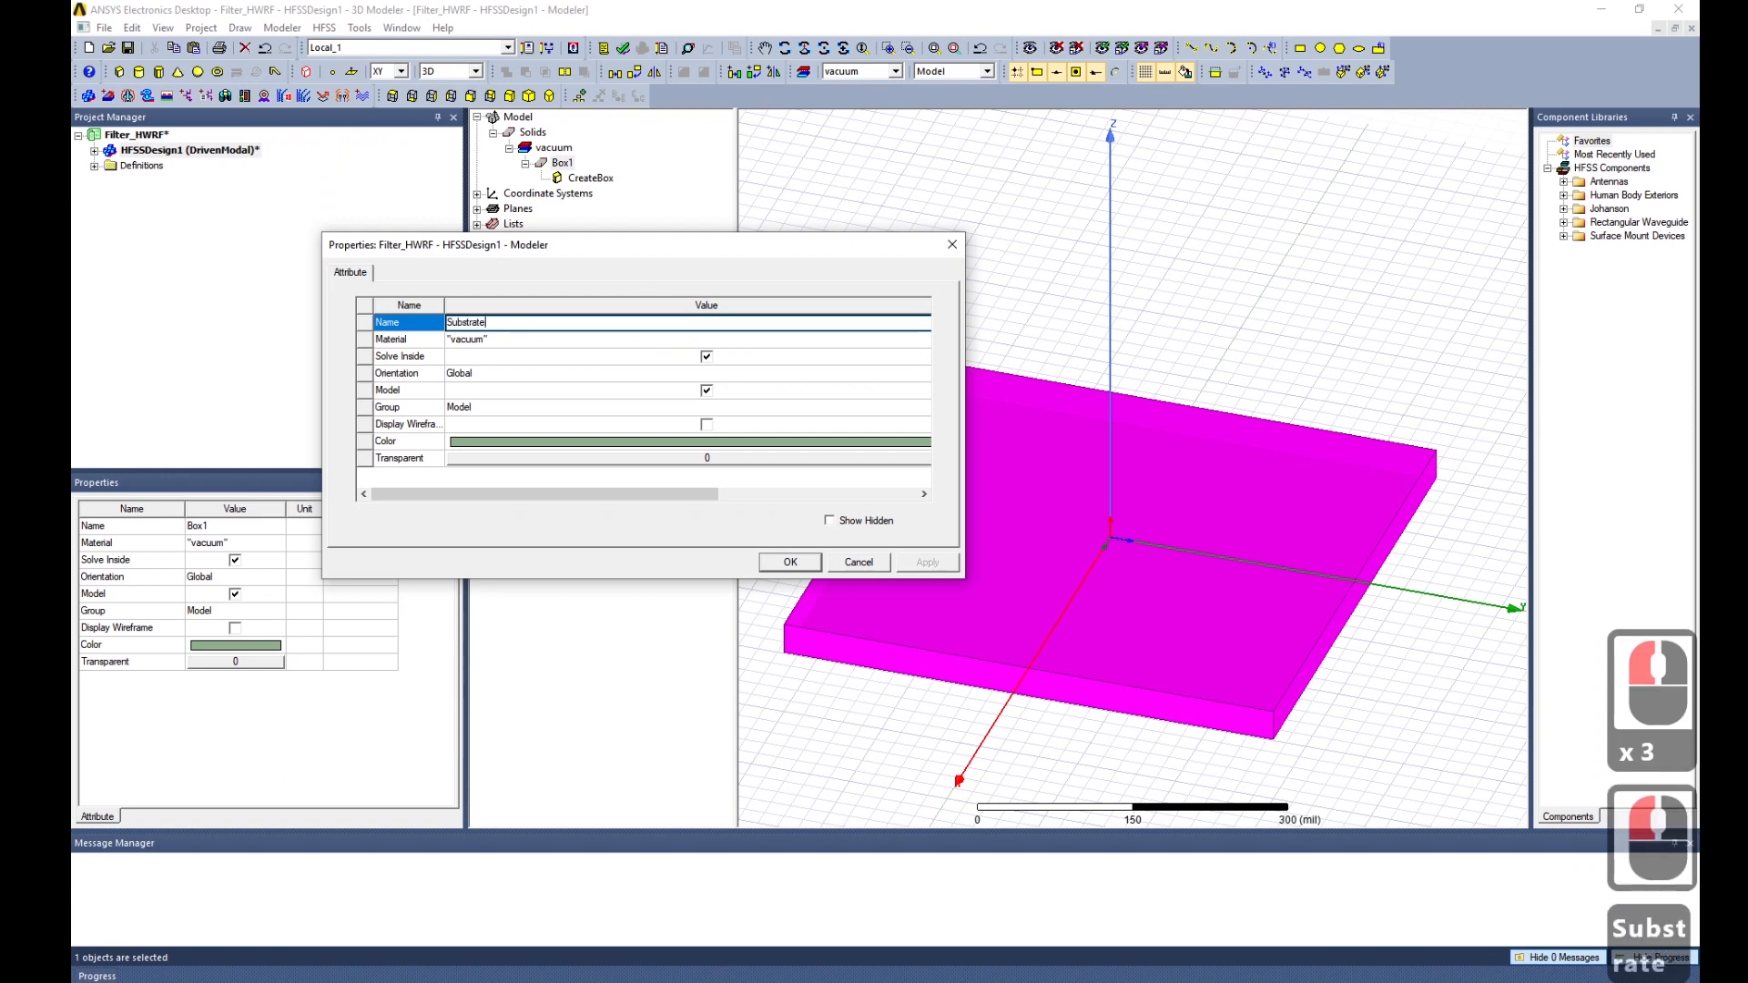
type("ate")
left_click(637, 335)
left_click(790, 562)
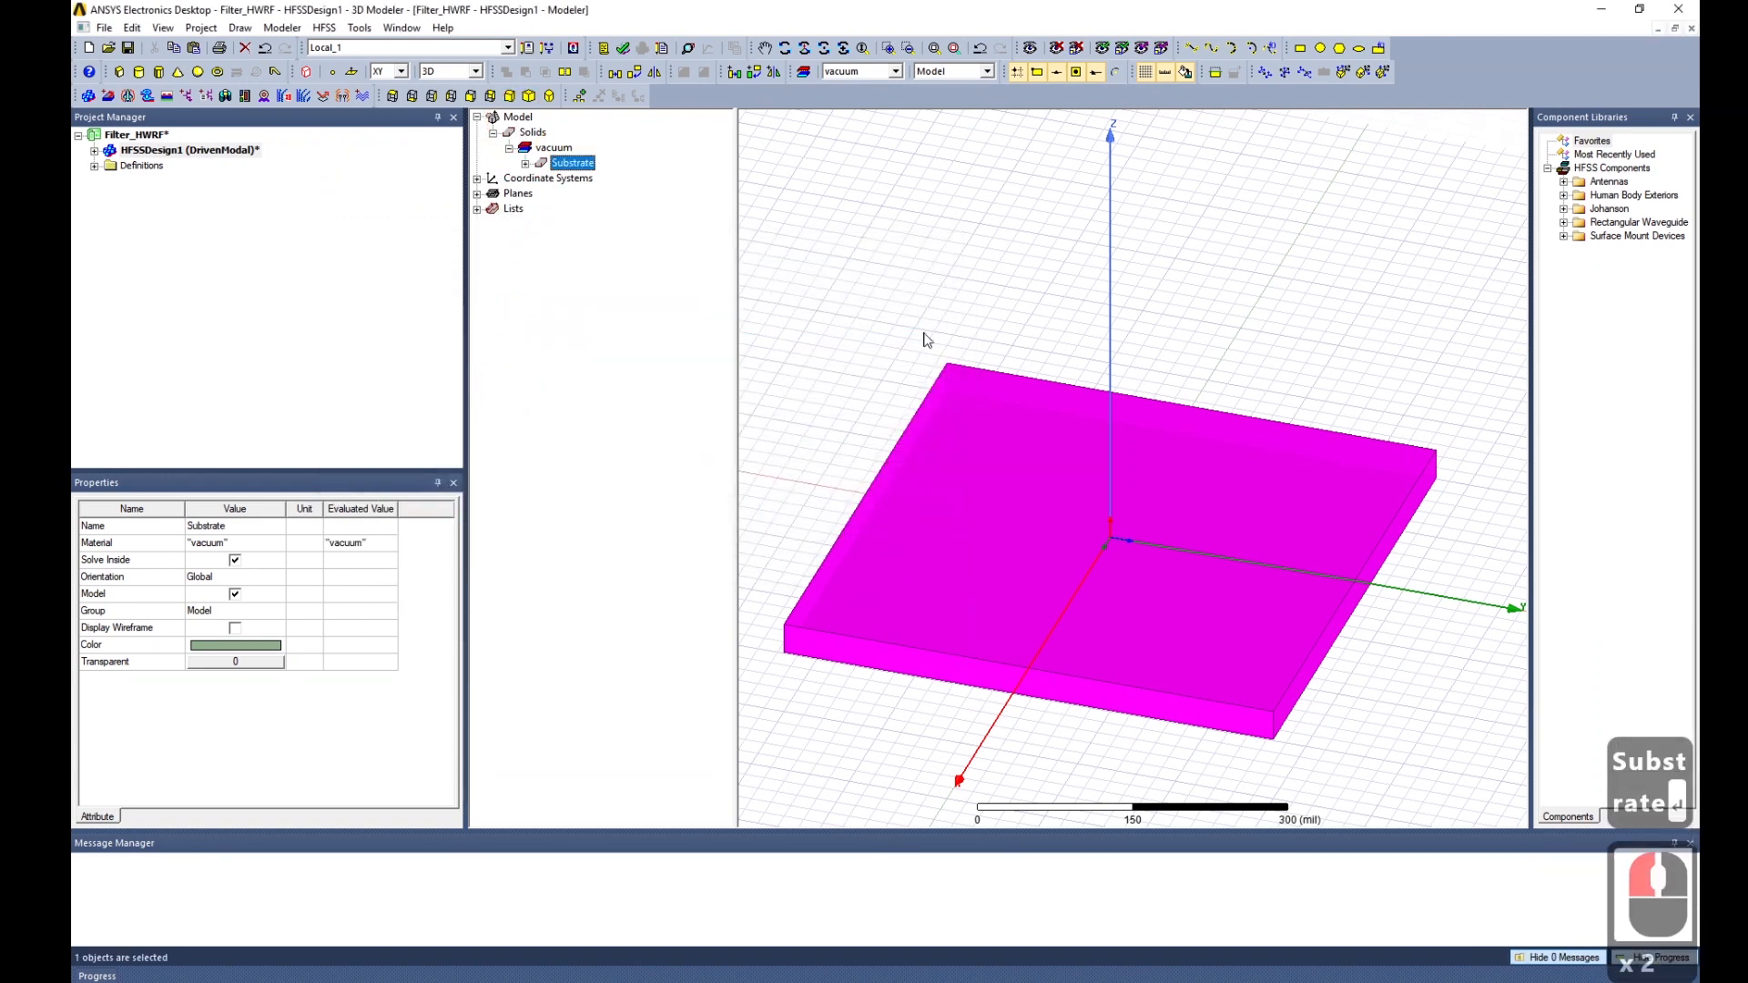
Copy and paste the substrate, naming the duplicate GND.
key("ctrl+c")
key("ctrl+v")
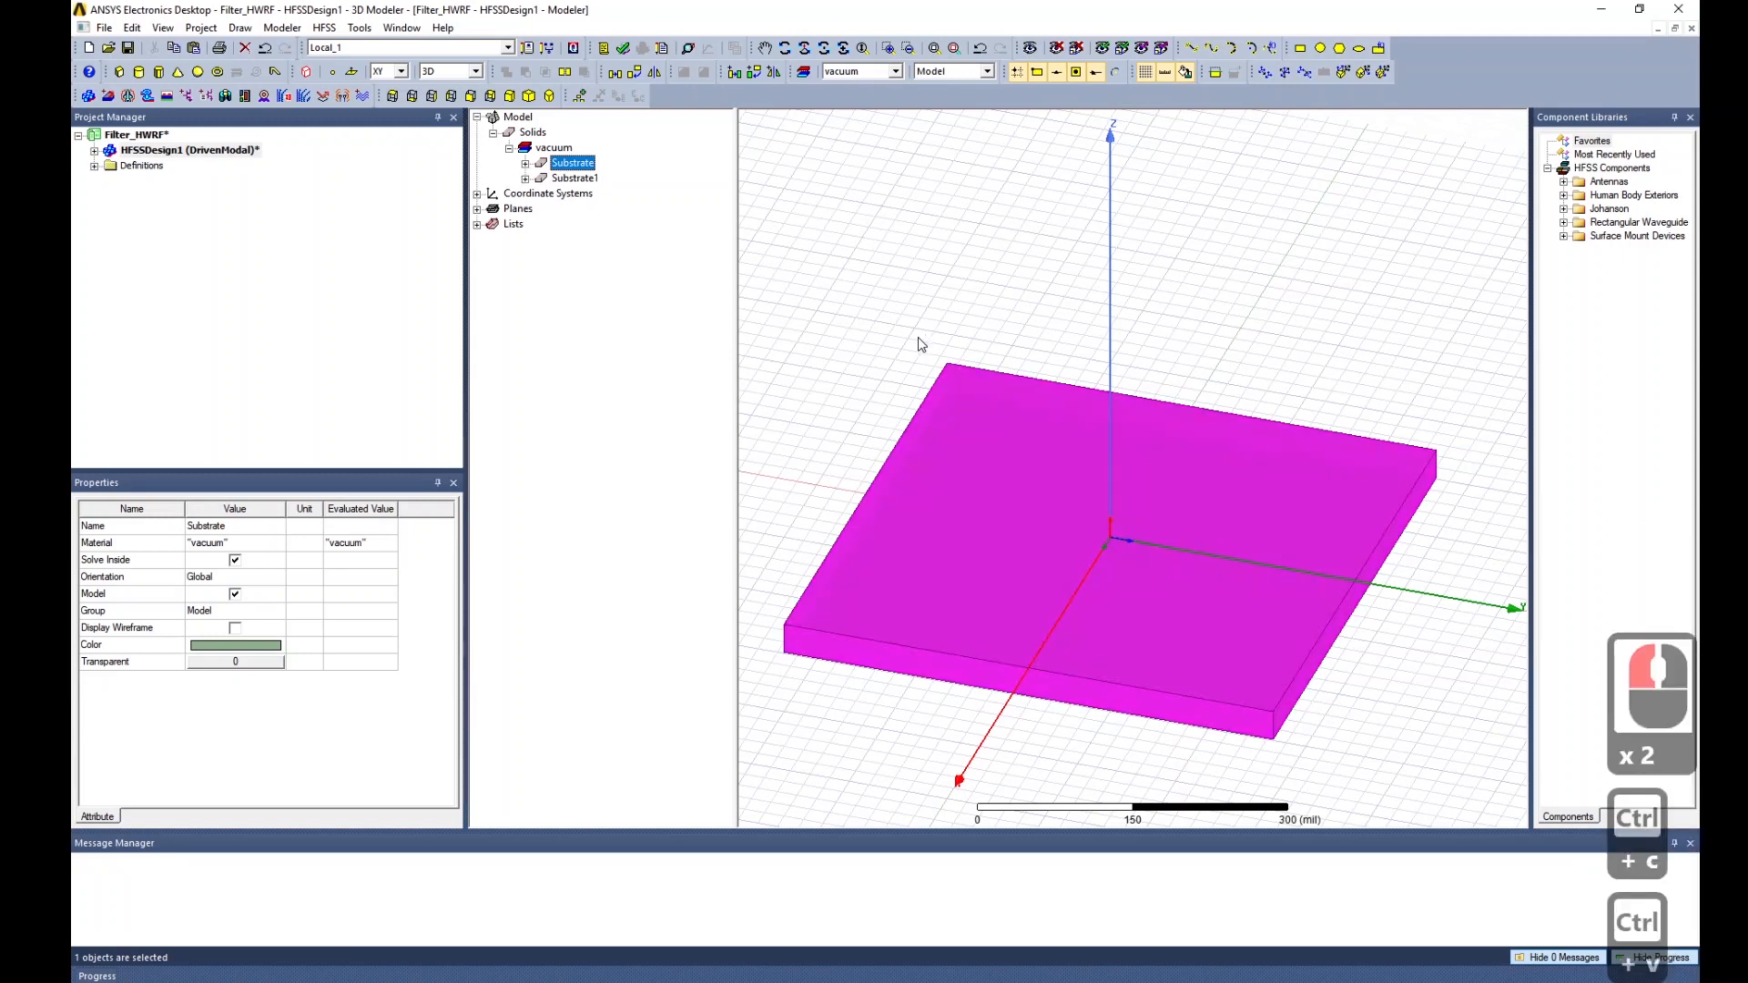
double_click(538, 179)
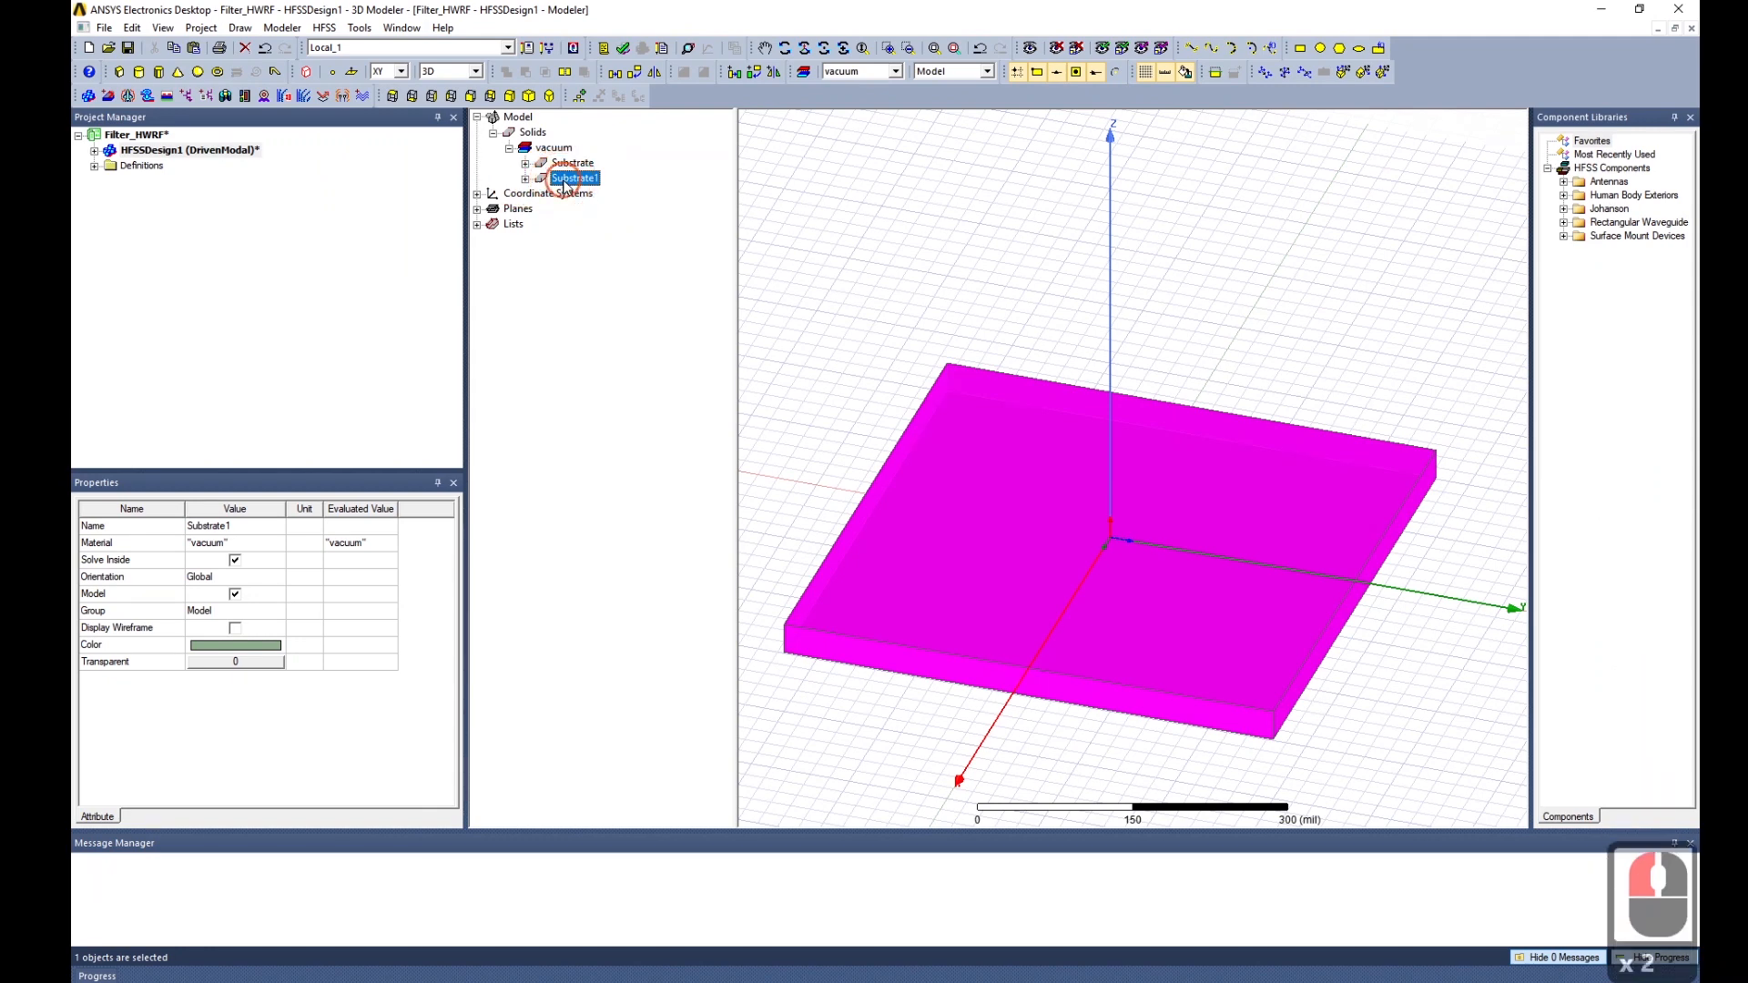
left_click(512, 325)
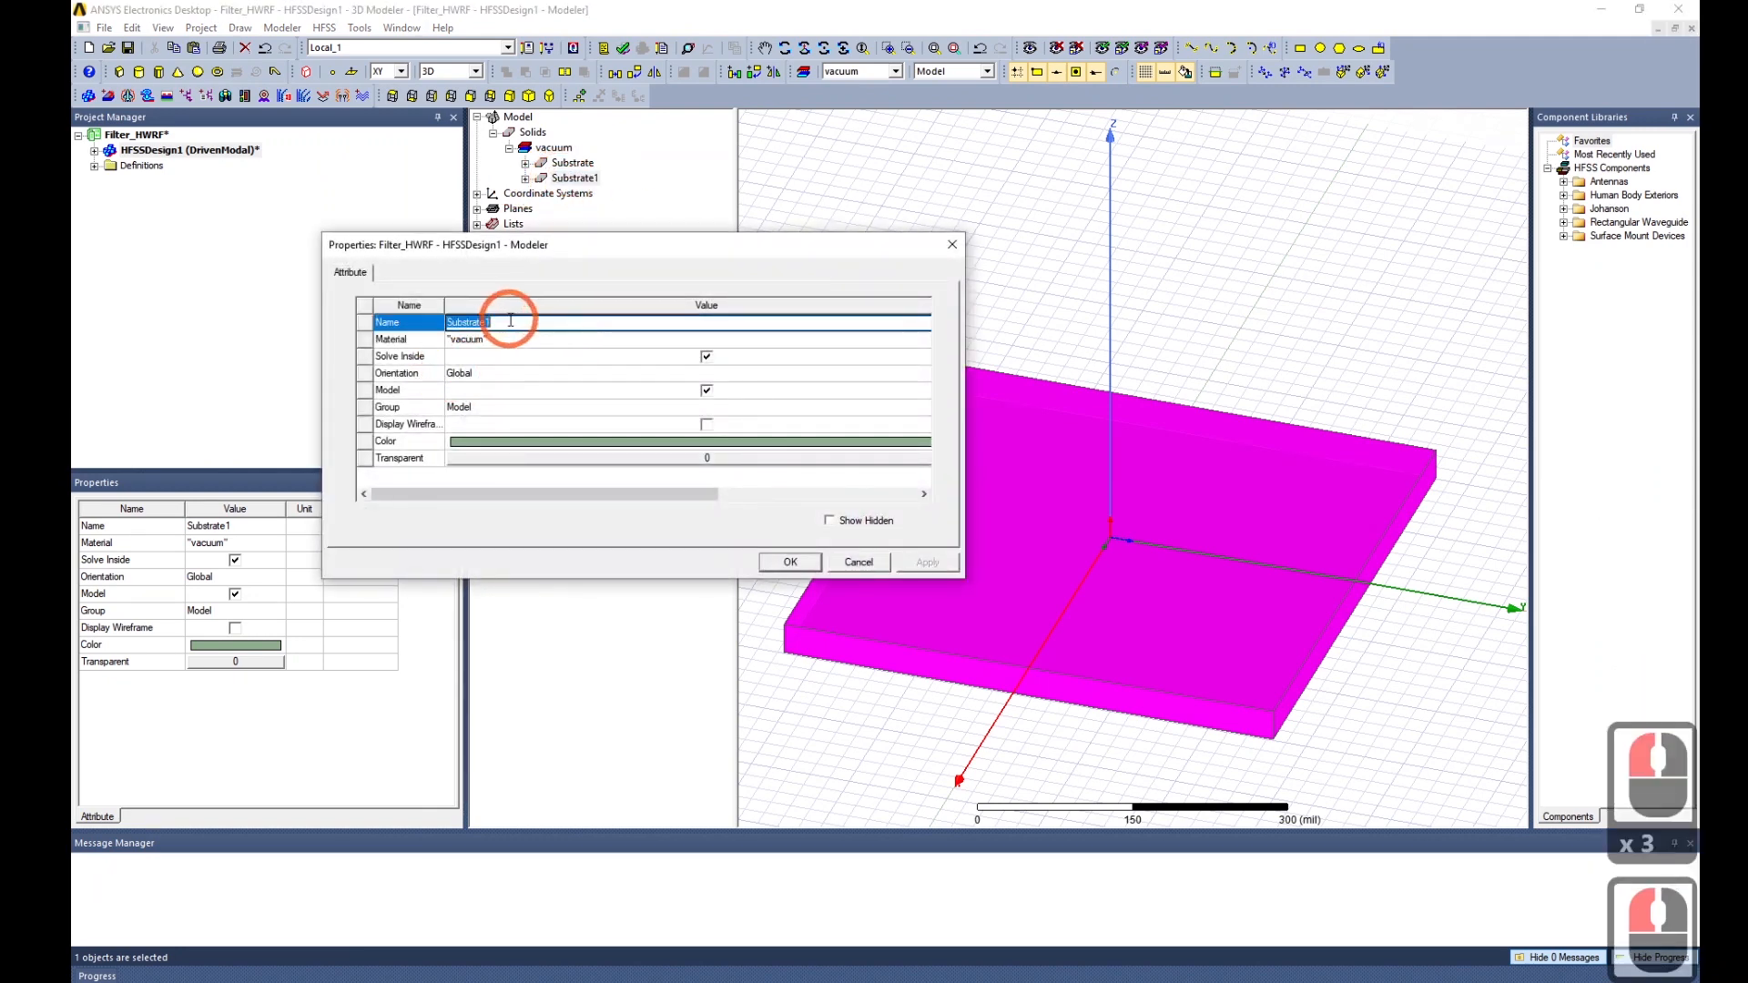
type("GND")
key("Return")
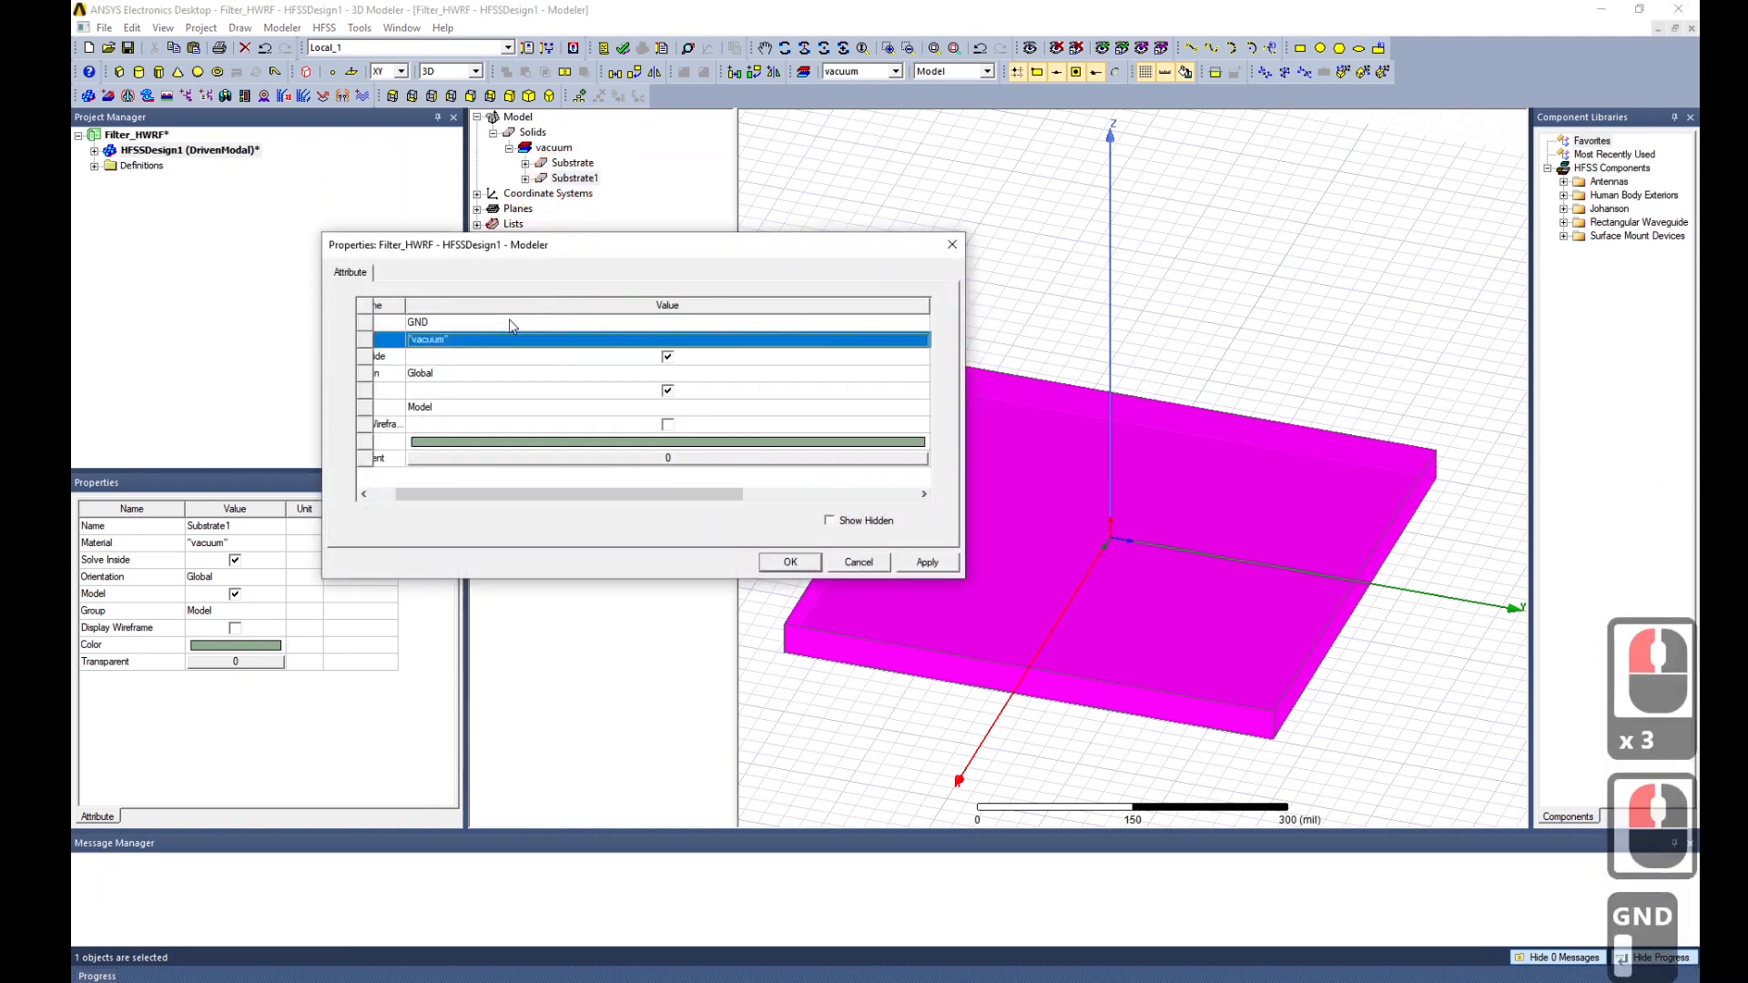
left_click(927, 562)
left_click(788, 562)
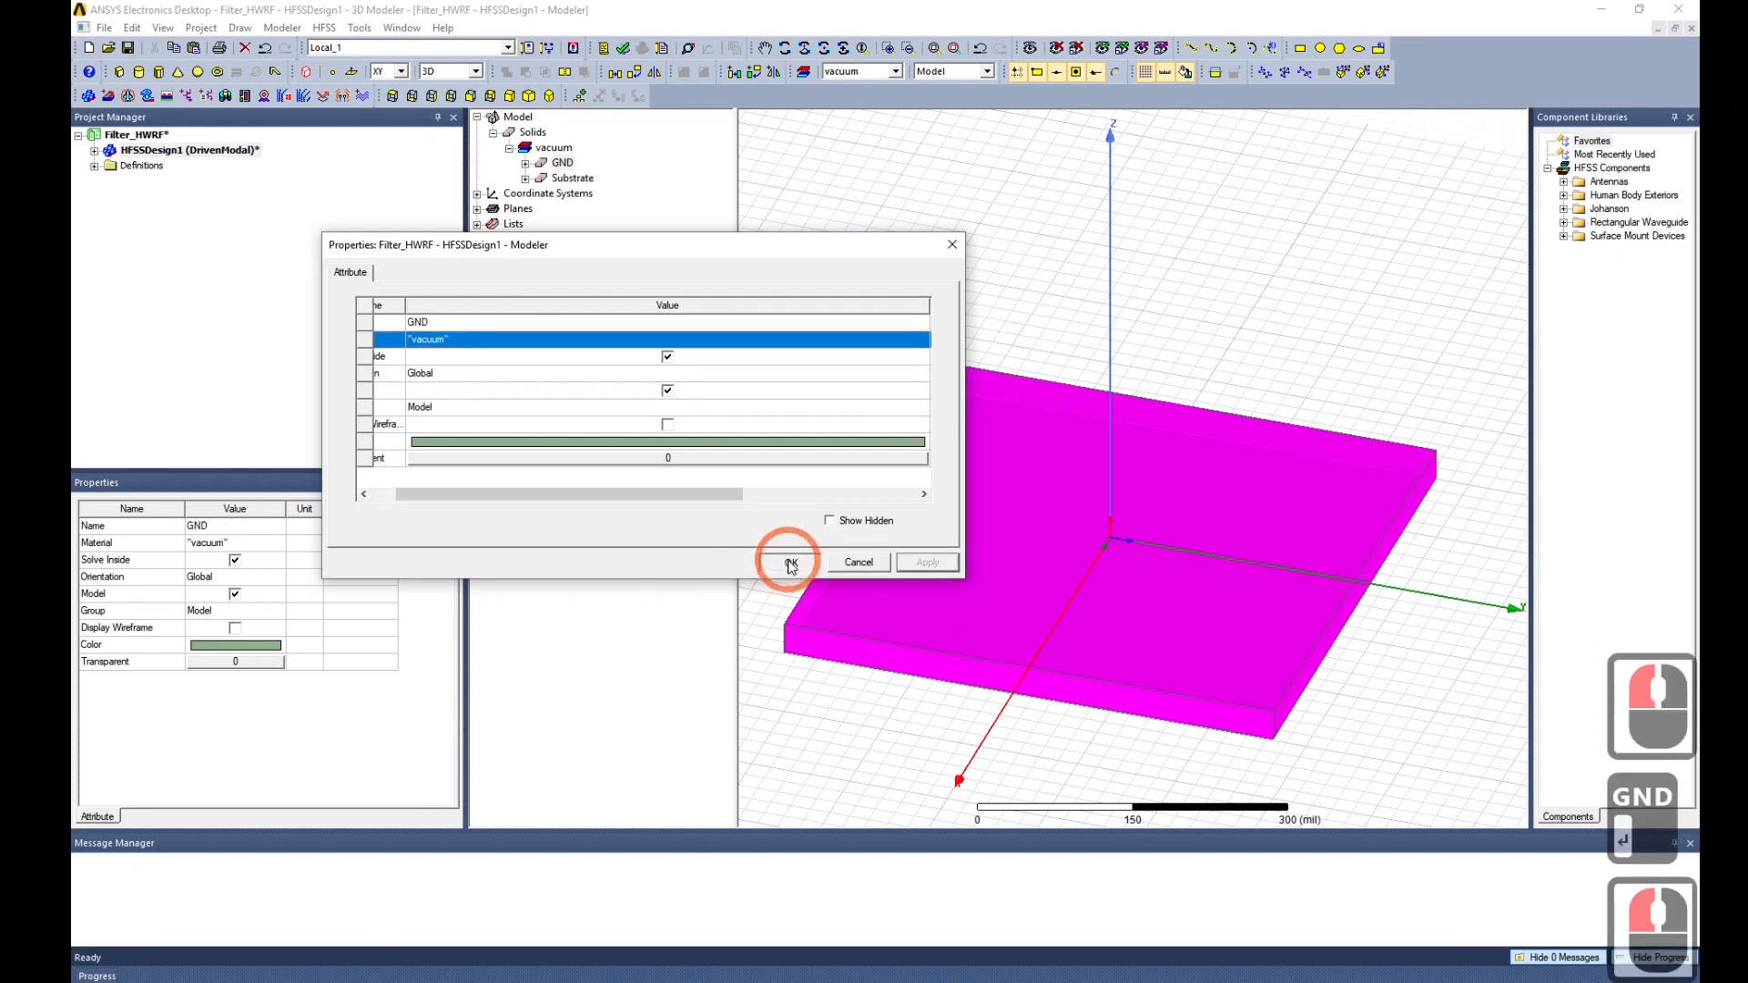
left_click(526, 163)
left_click(590, 178)
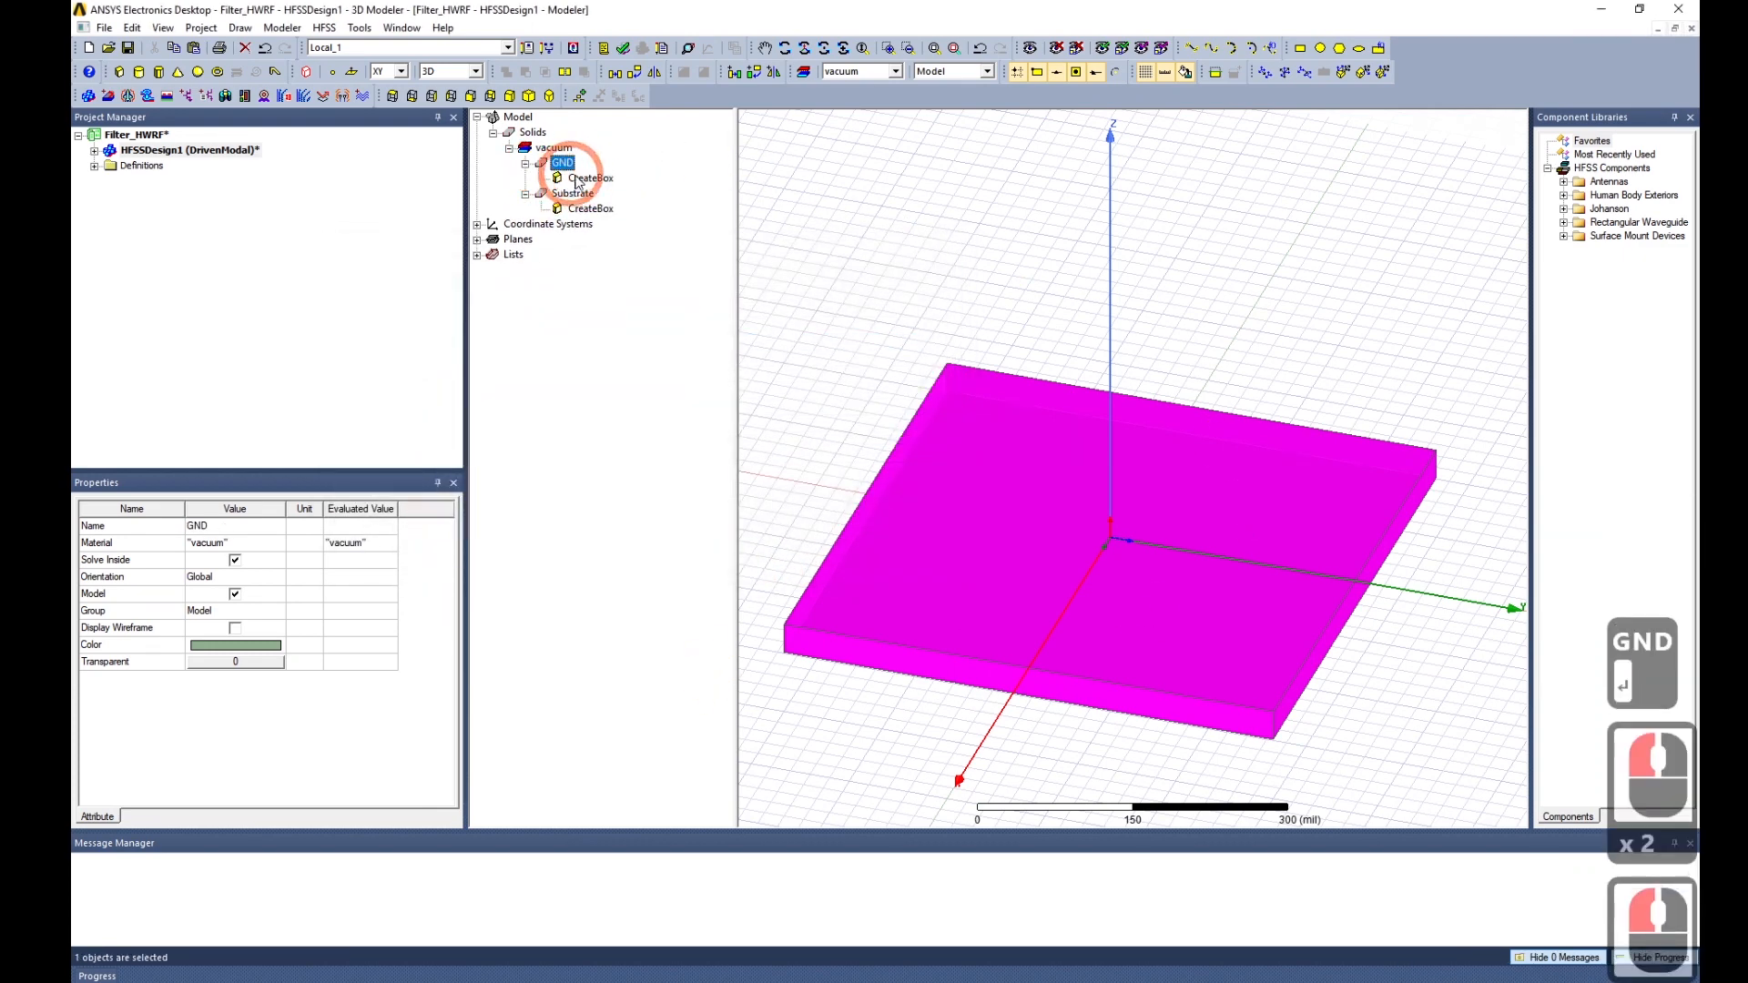
Set GND's height to a new length variable T of 17.5 um.
double_click(162, 611)
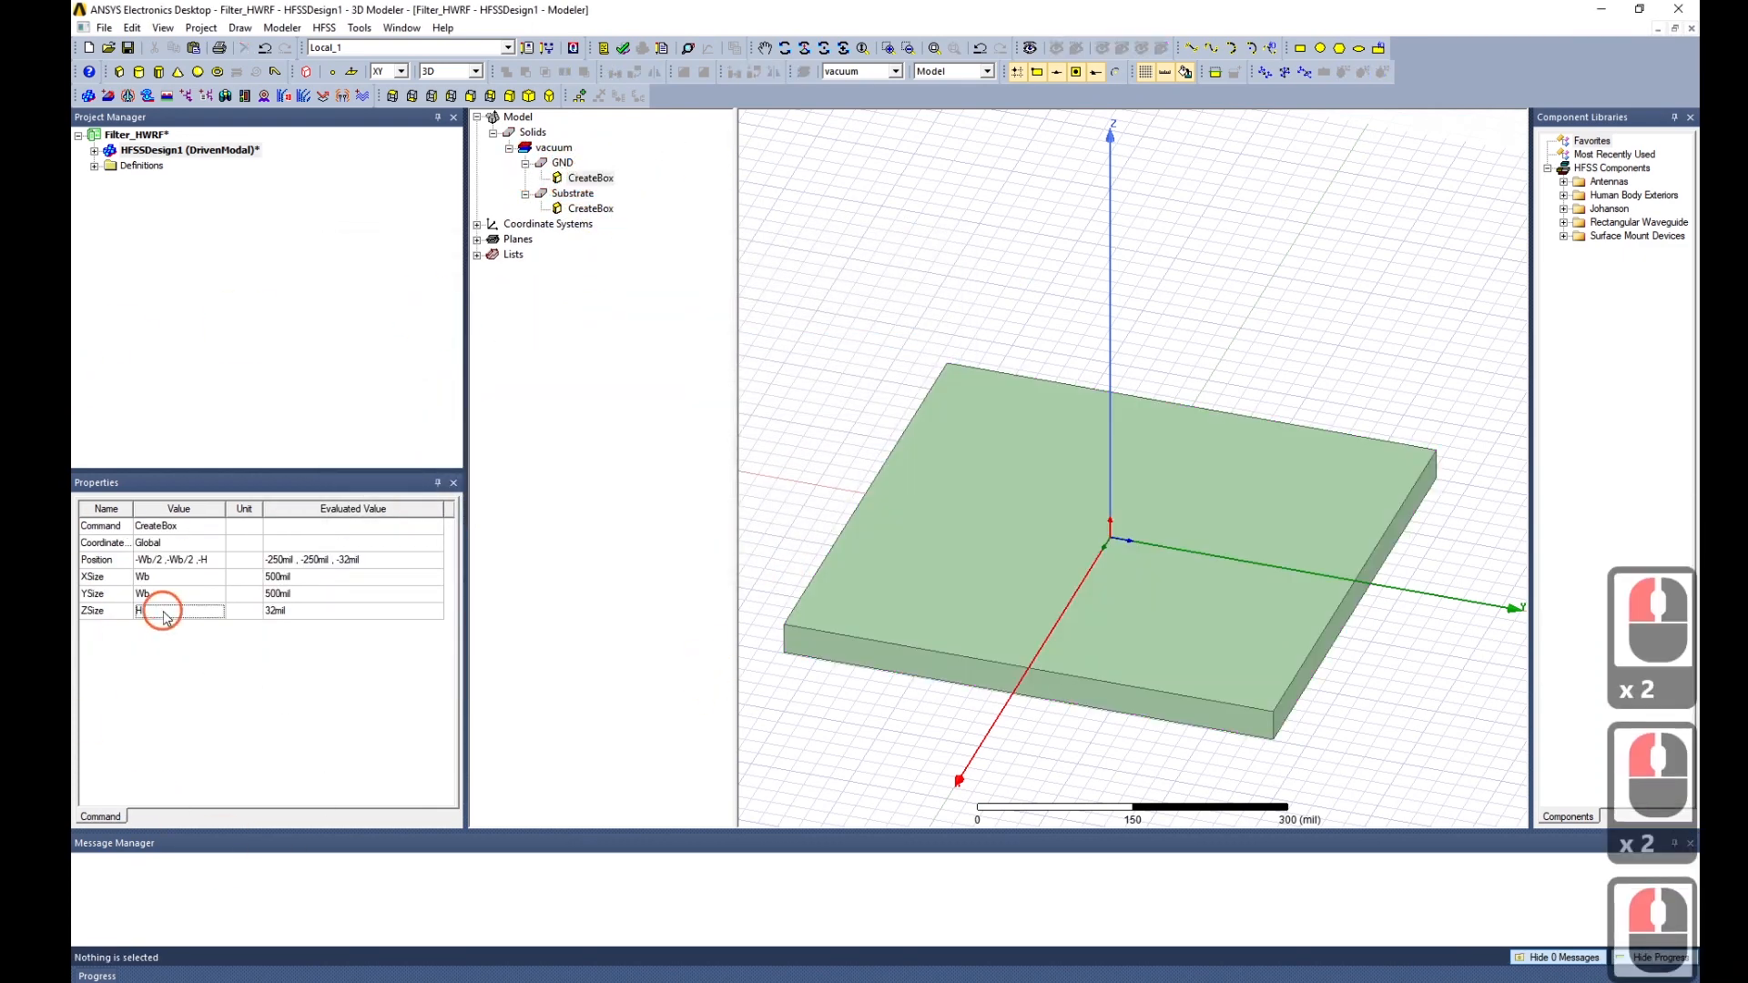
type("T")
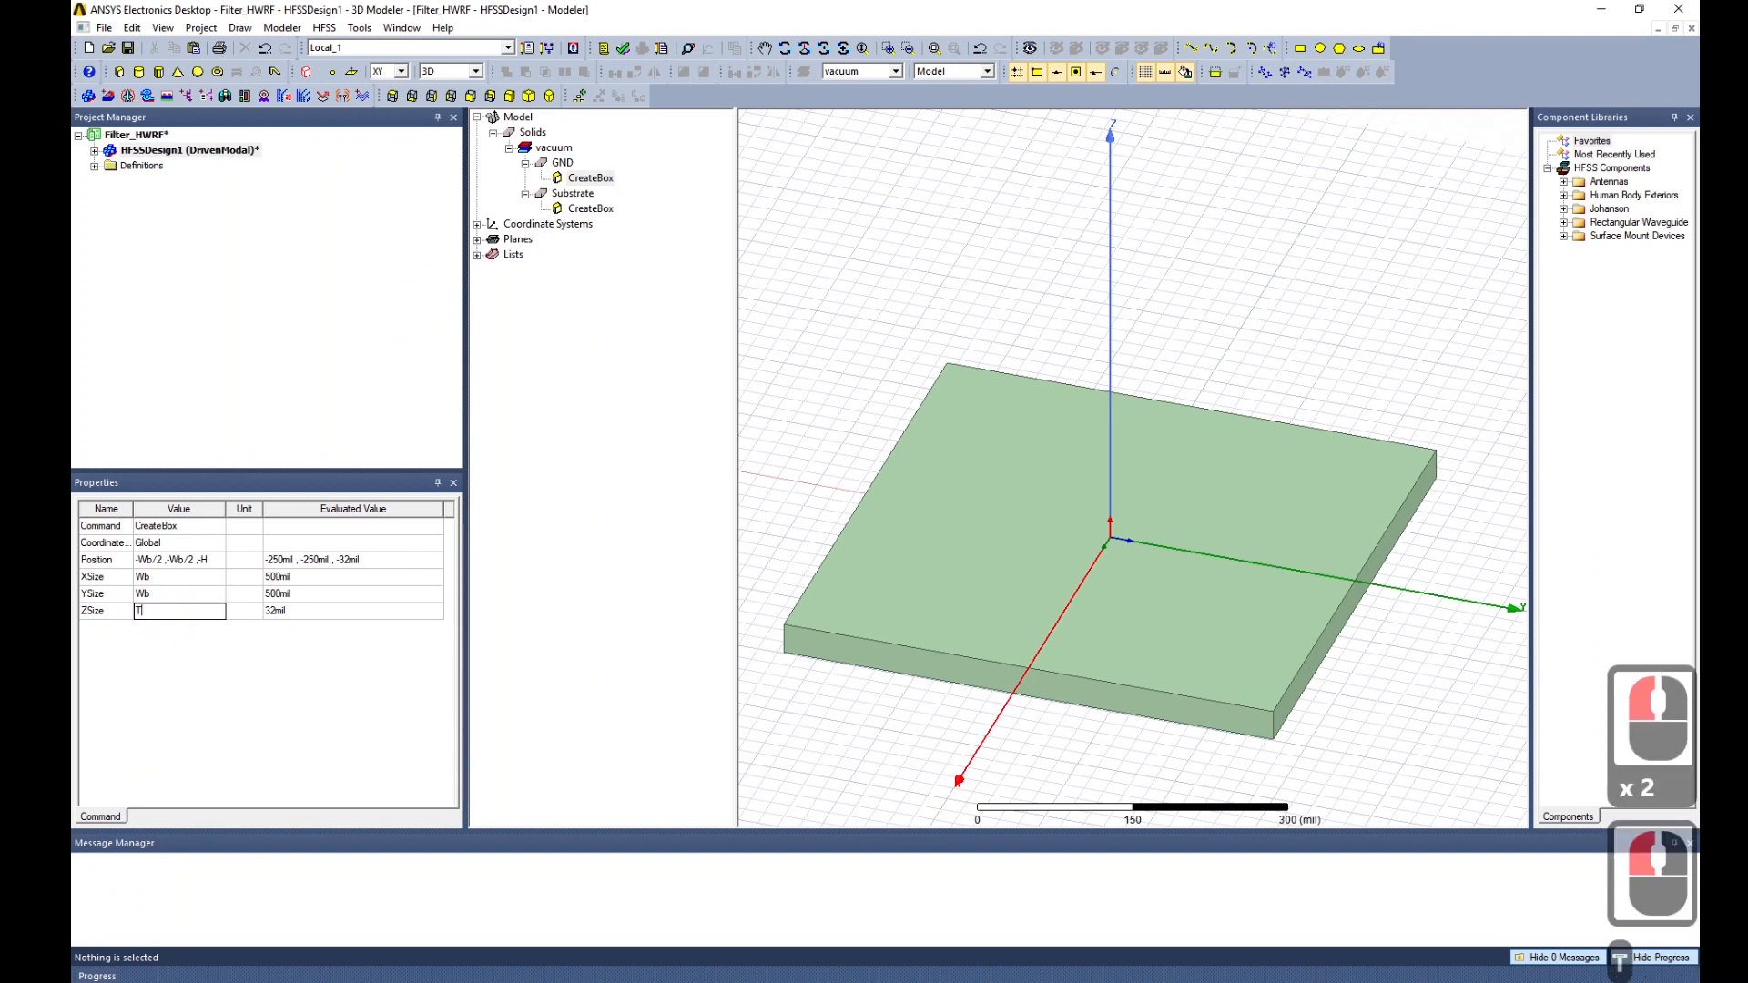
left_click(191, 539)
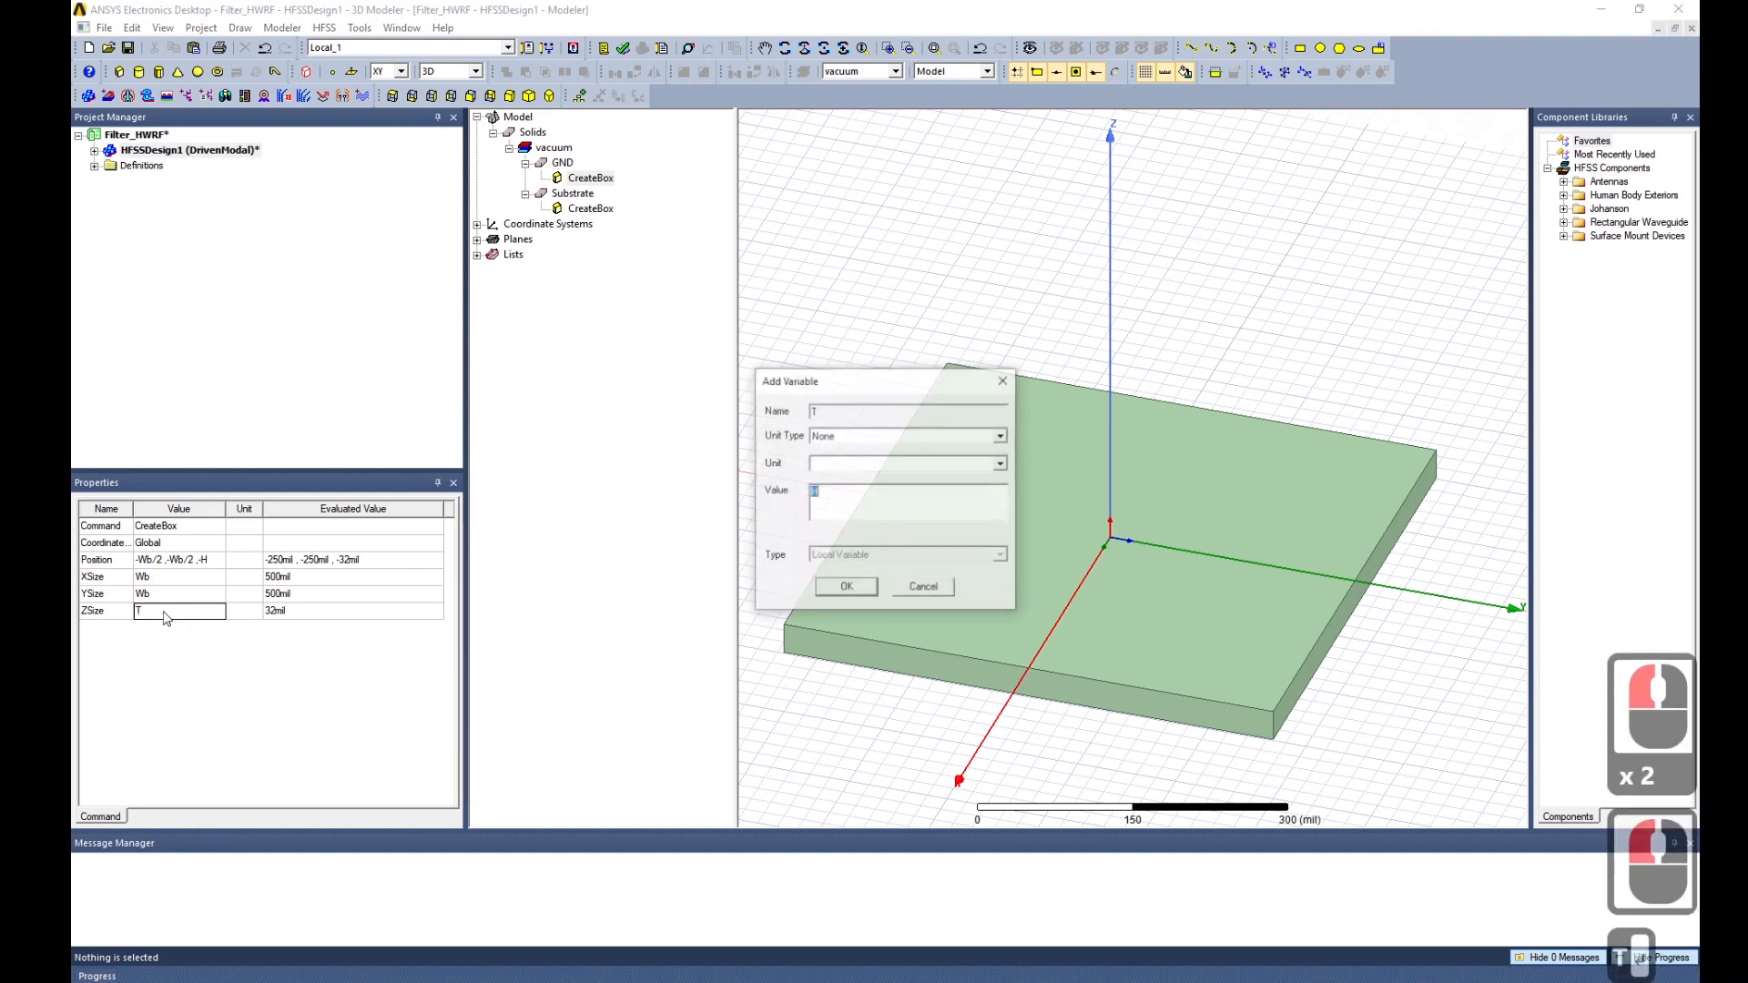
left_click(842, 445)
left_click(850, 442)
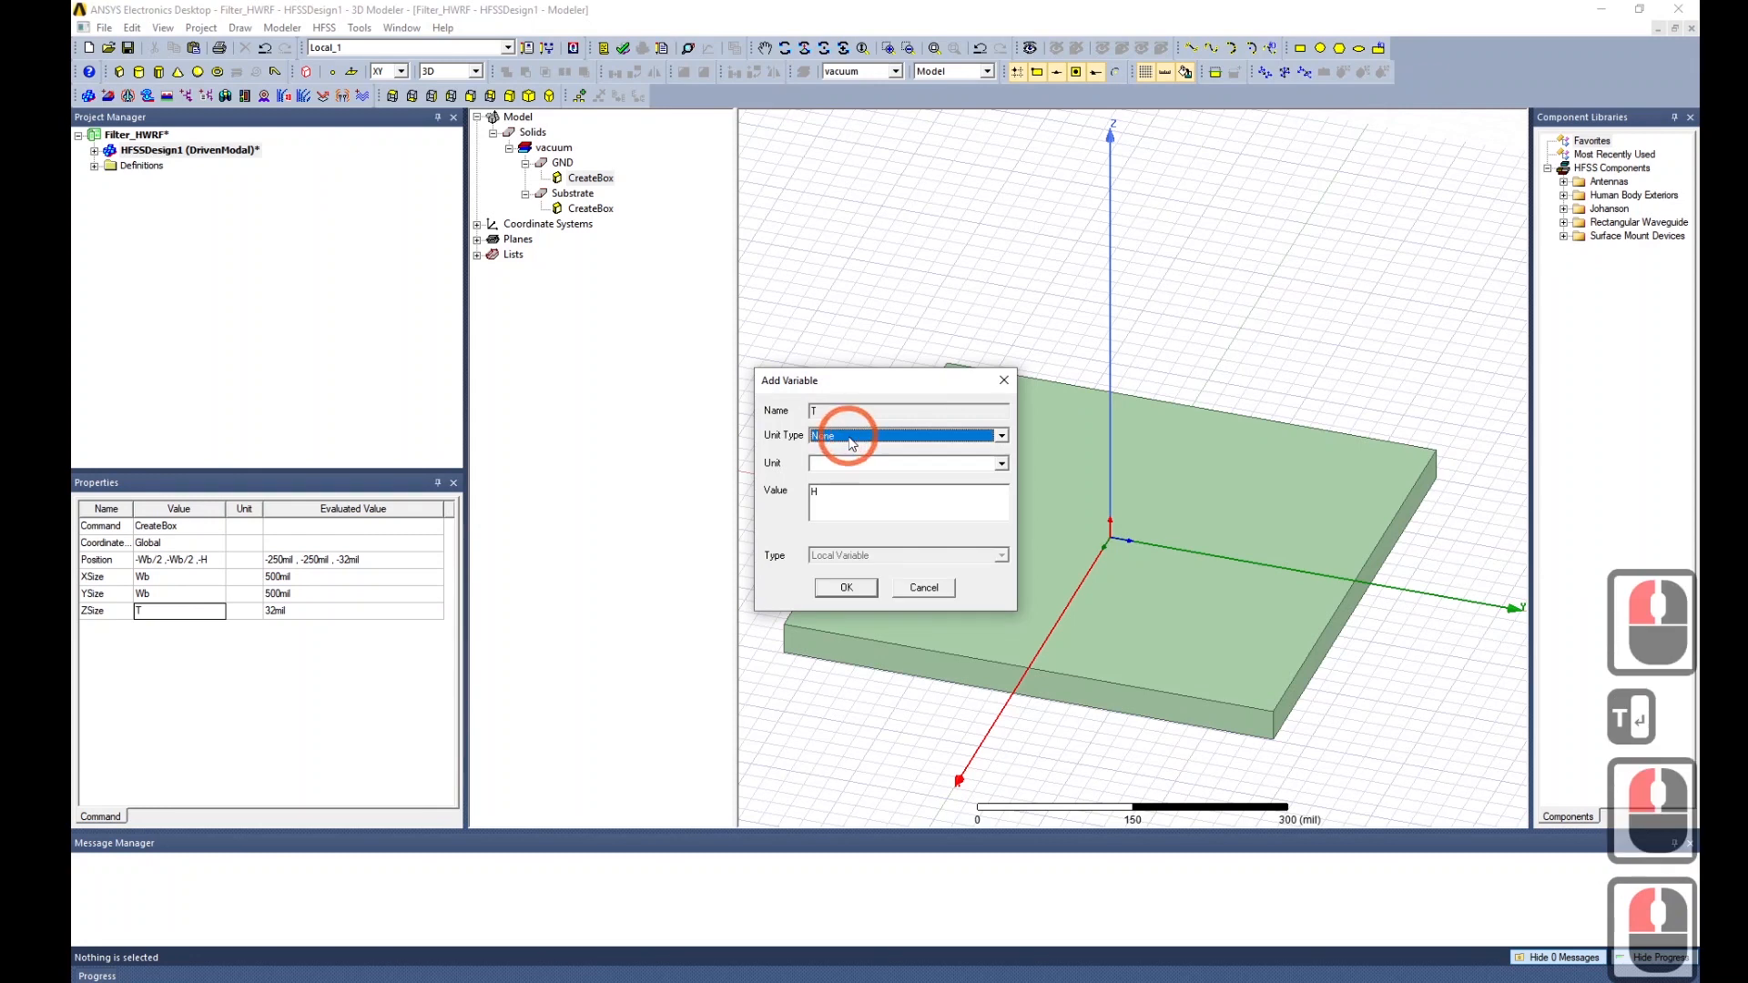
key("l")
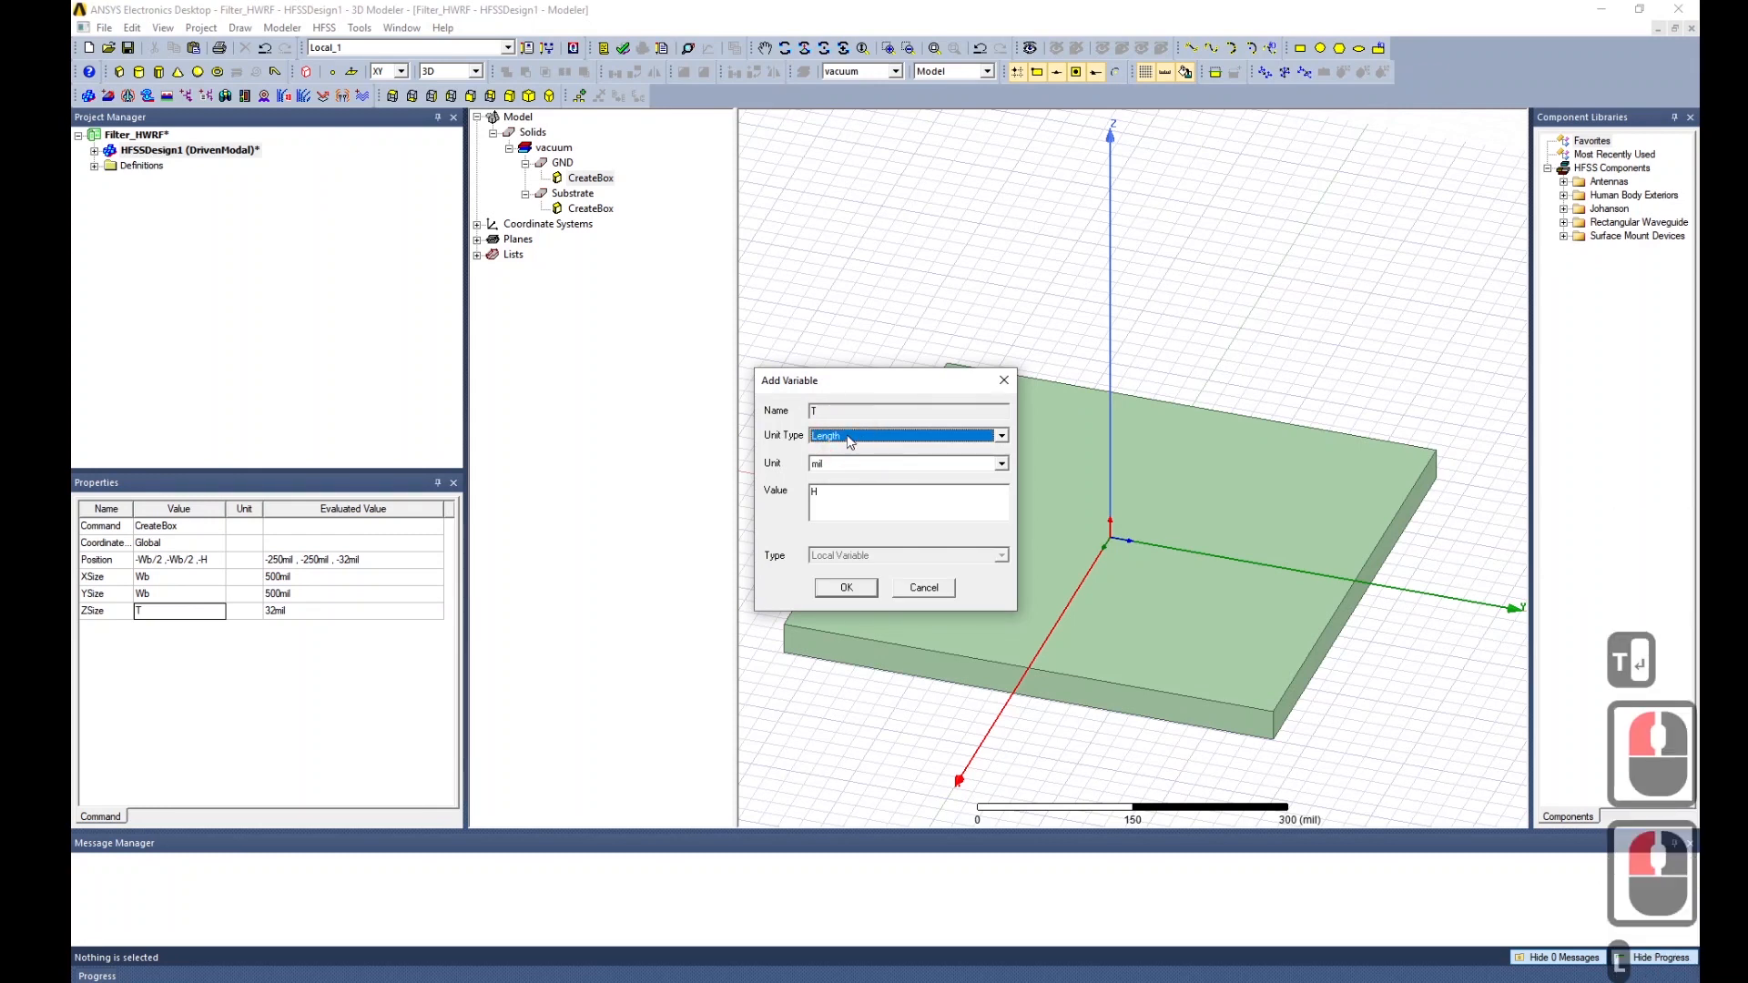
left_click(913, 510)
left_click(847, 465)
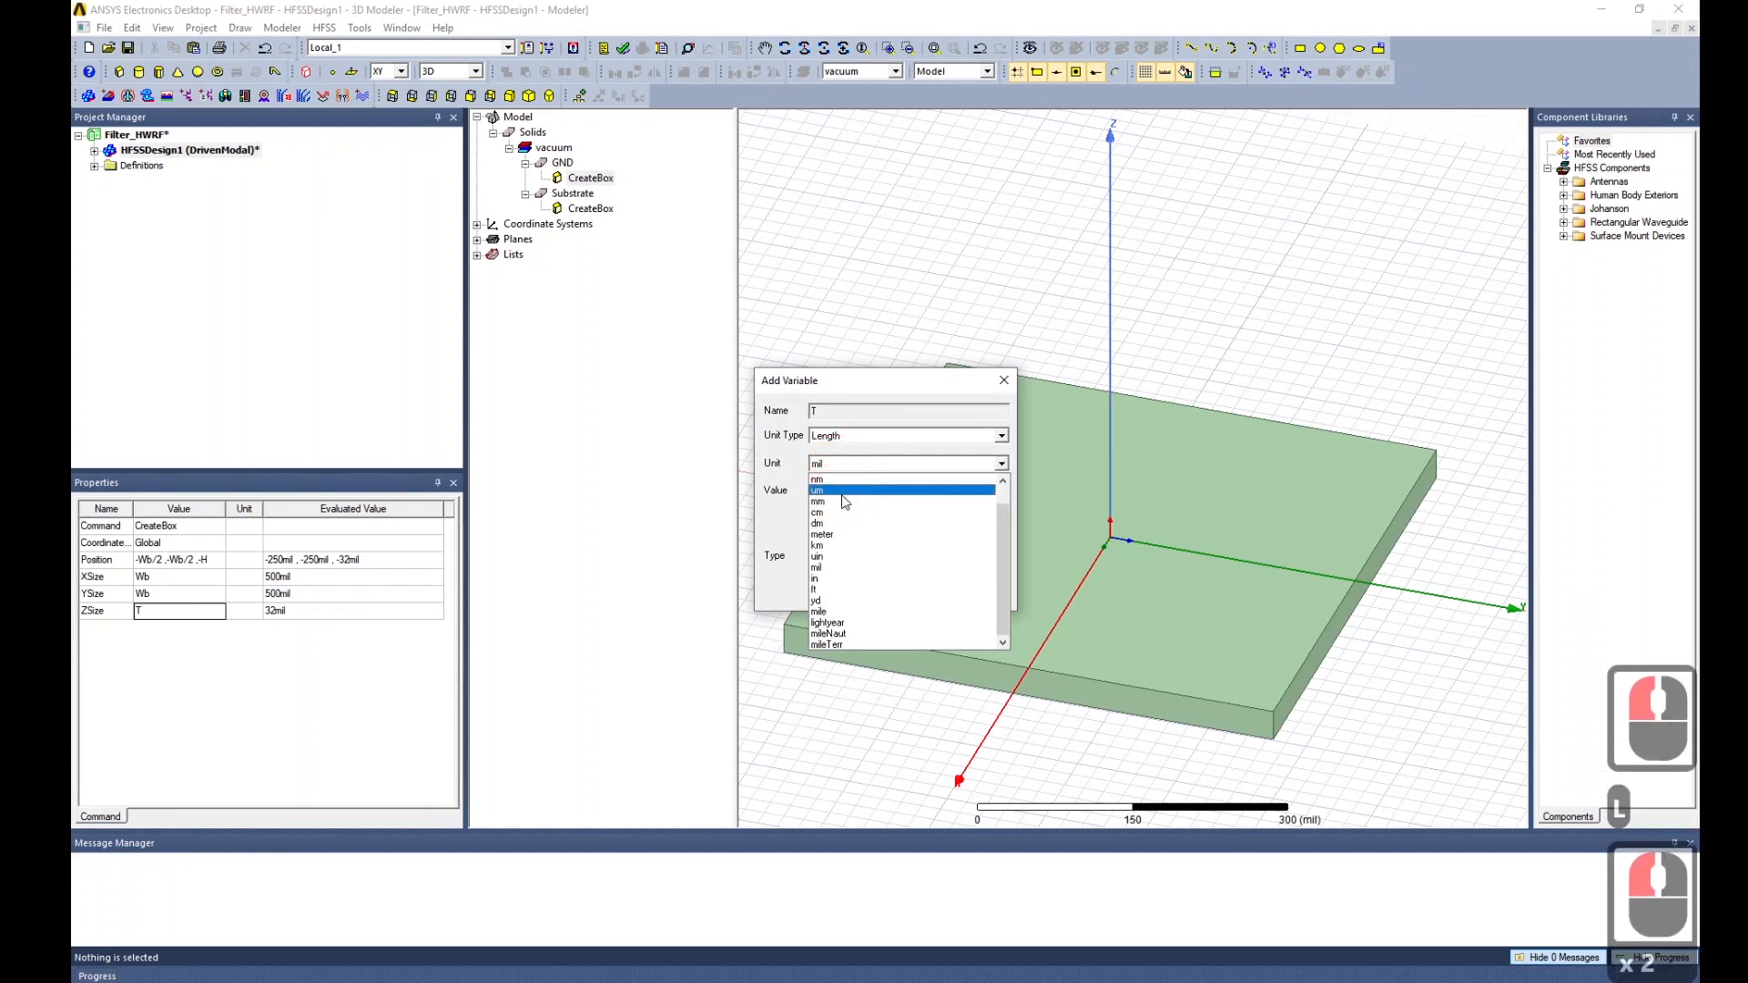
left_click(847, 491)
double_click(845, 511)
type("17.5")
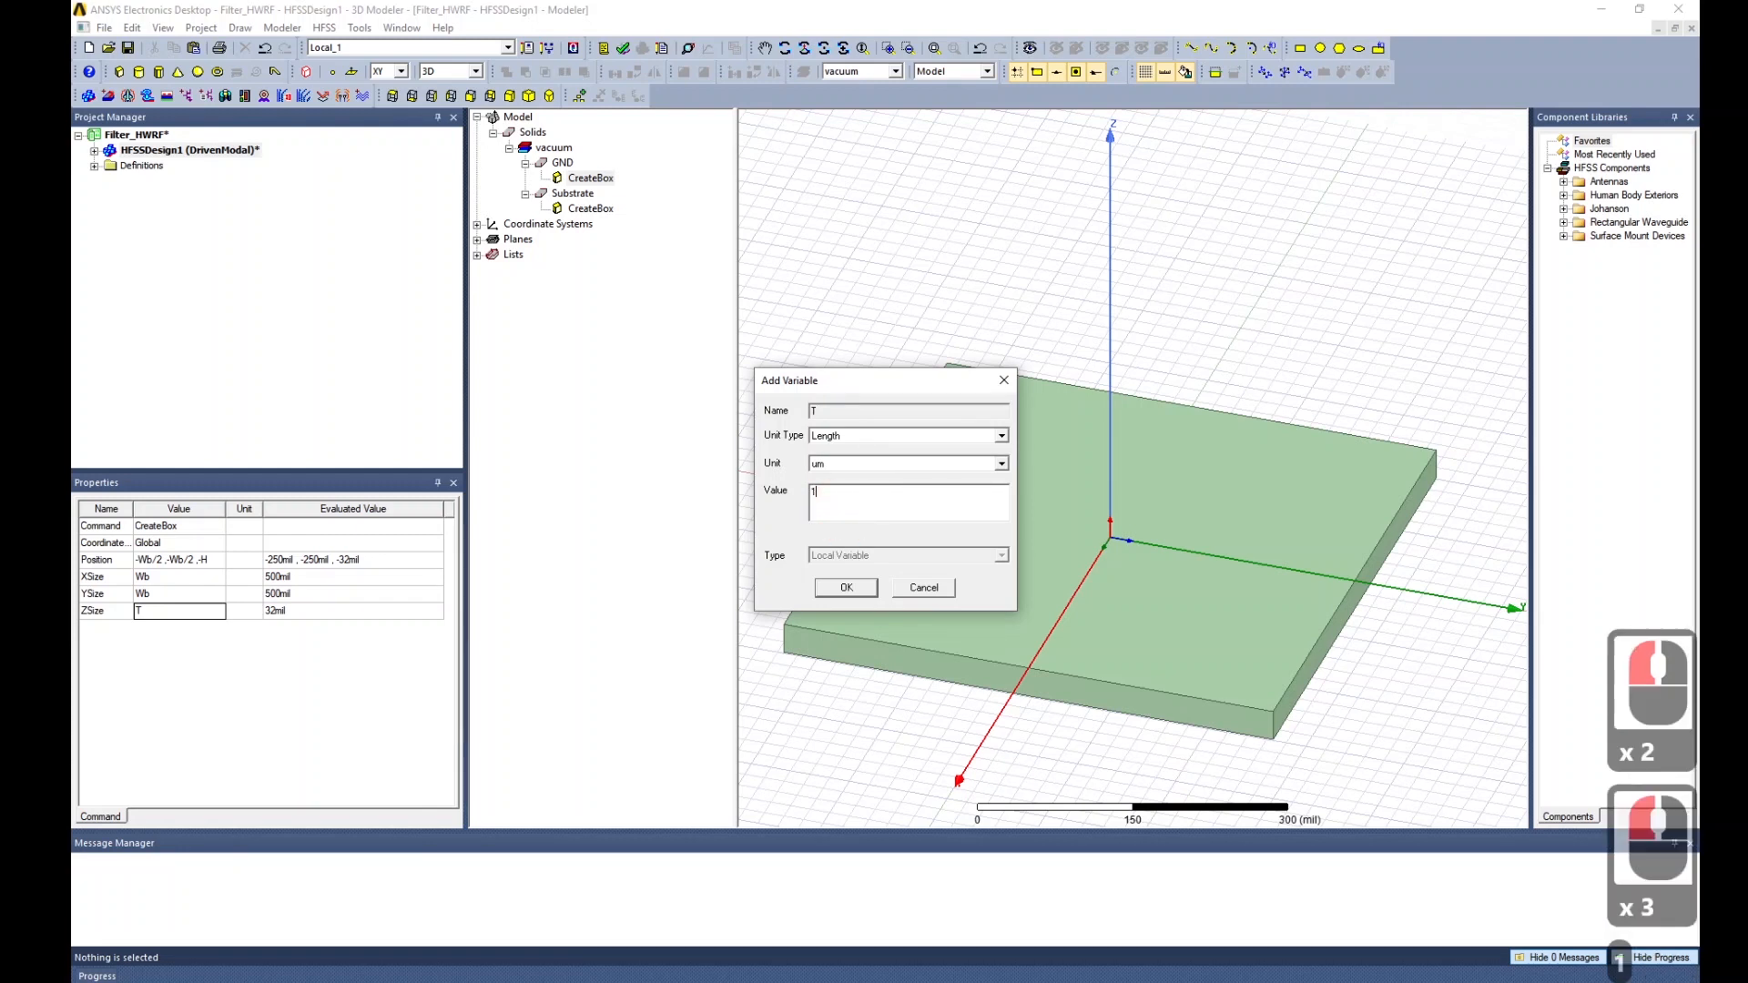
left_click(846, 588)
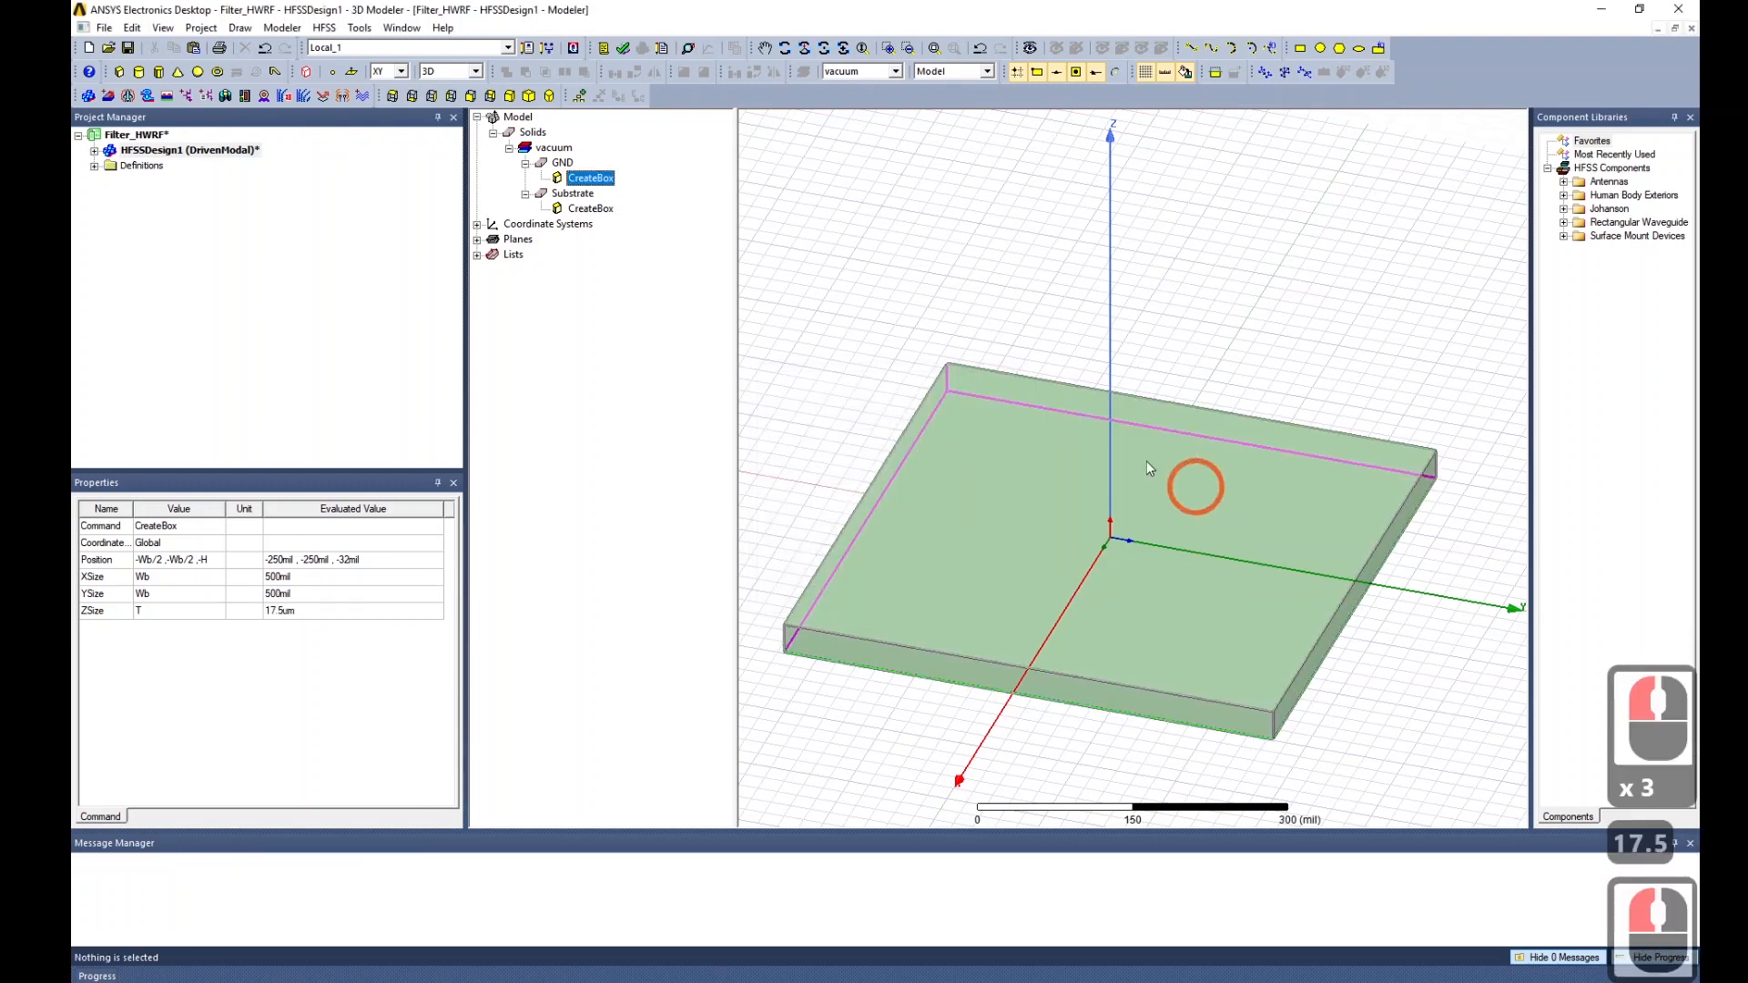
Lower GND's position to -Wb/2, -Wb/2, -H-T, directly beneath the substrate.
double_click(209, 558)
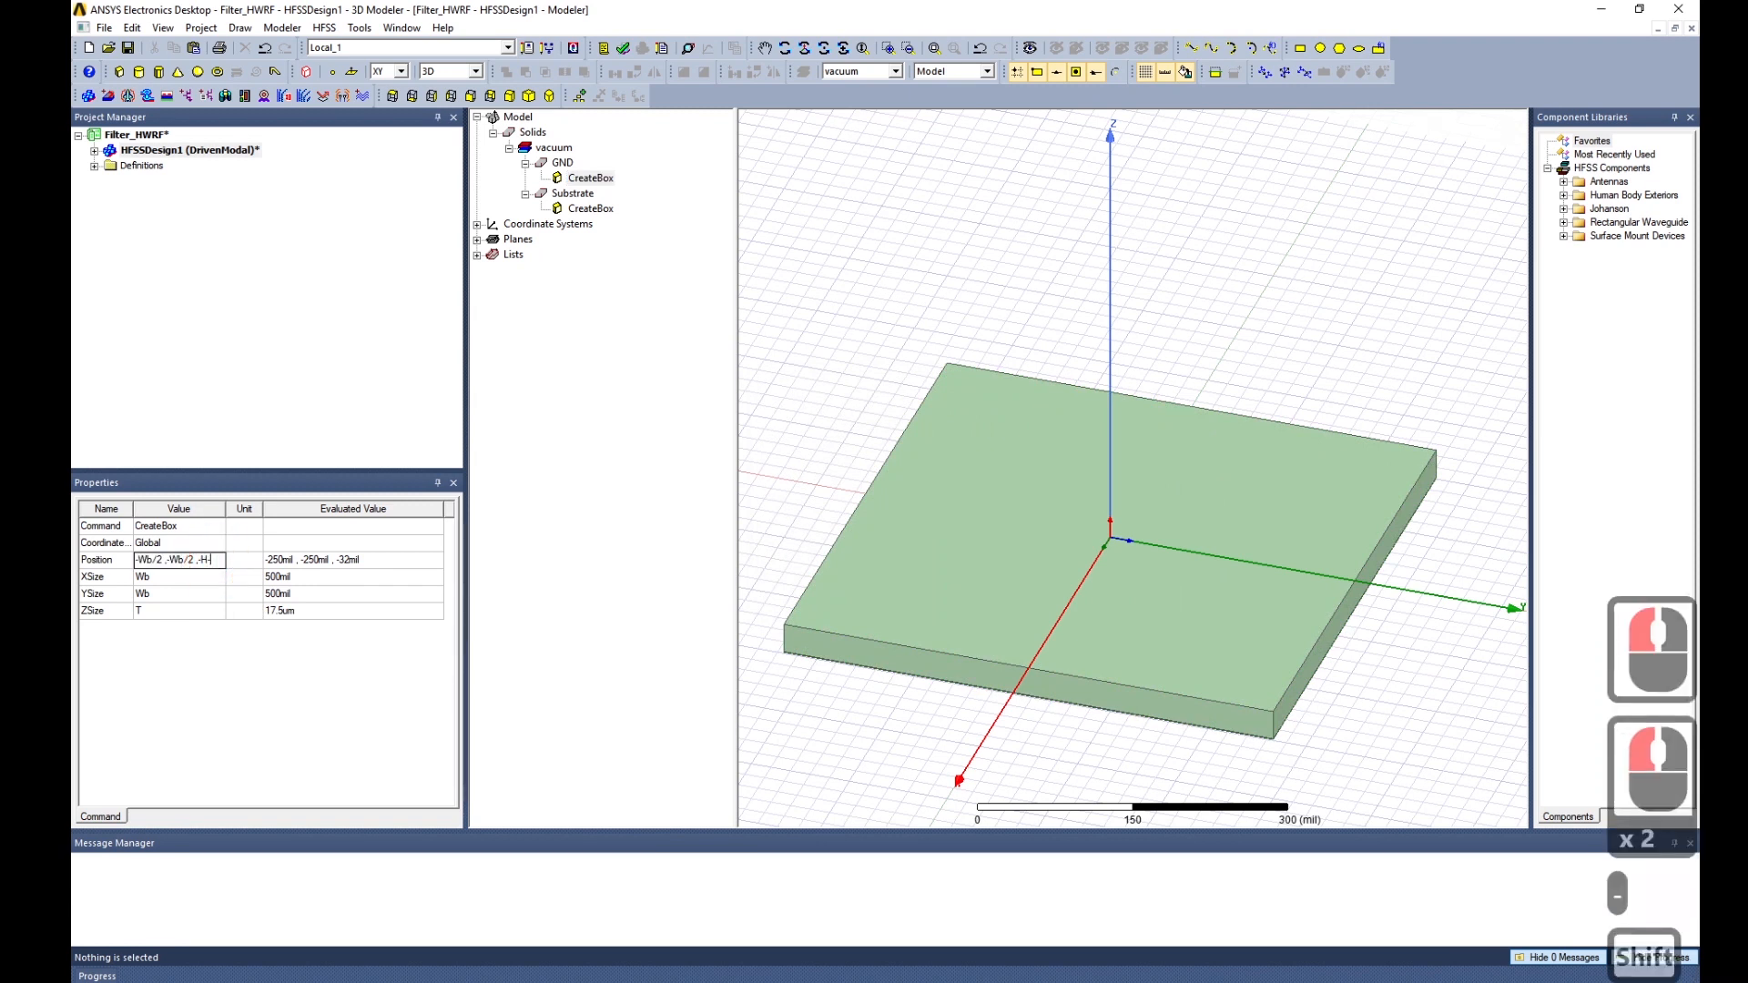
type("-T")
key("Return")
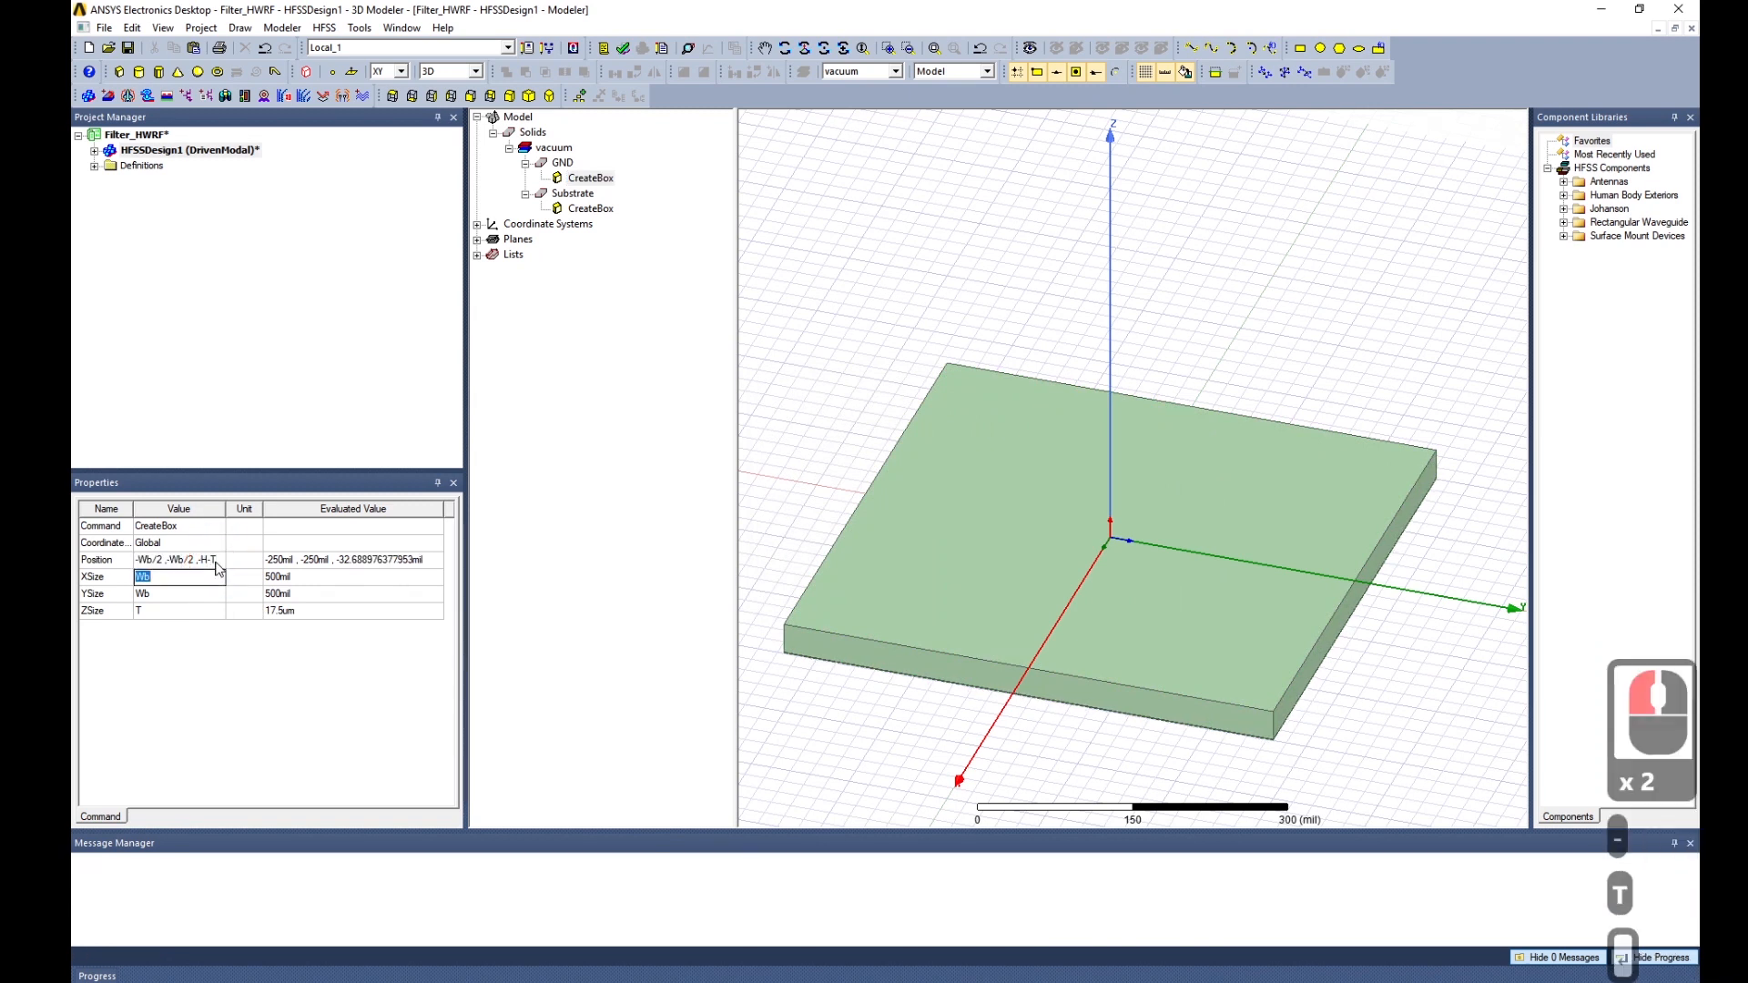
Colour the GND box orange.
left_click(562, 162)
left_click(275, 648)
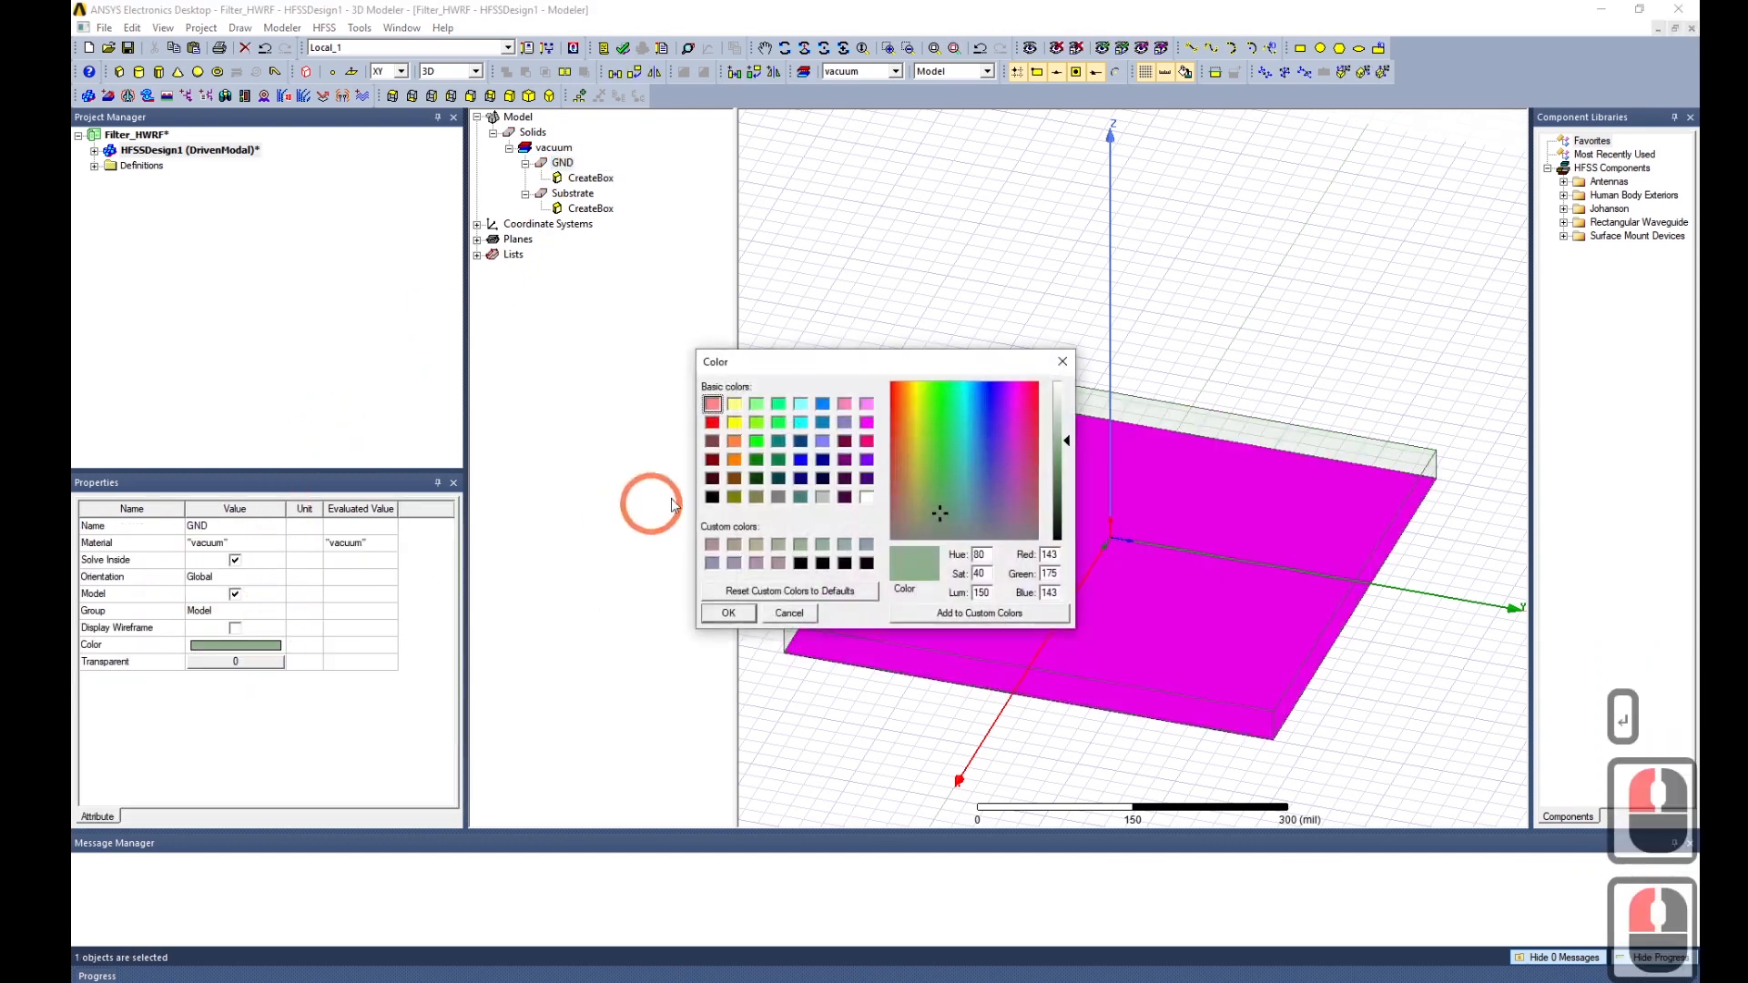
left_click(734, 460)
left_click(729, 613)
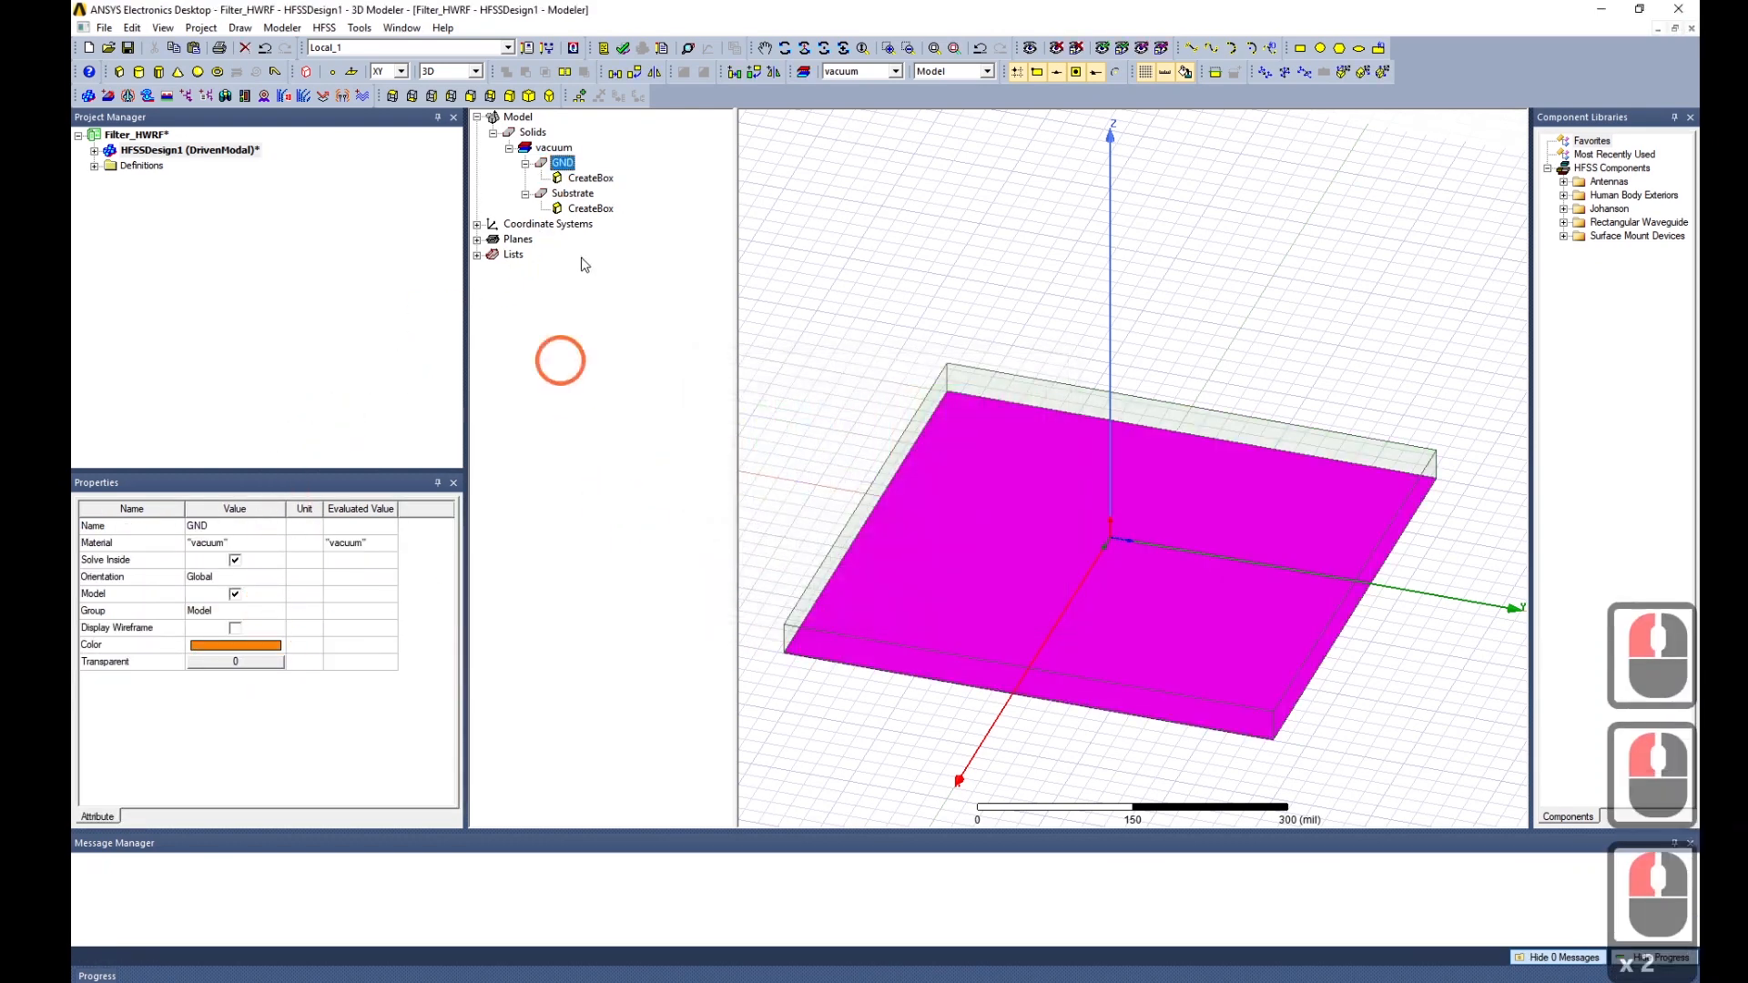
Set the substrate's transparency to 1 and orbit to inspect the GND beneath.
left_click(573, 193)
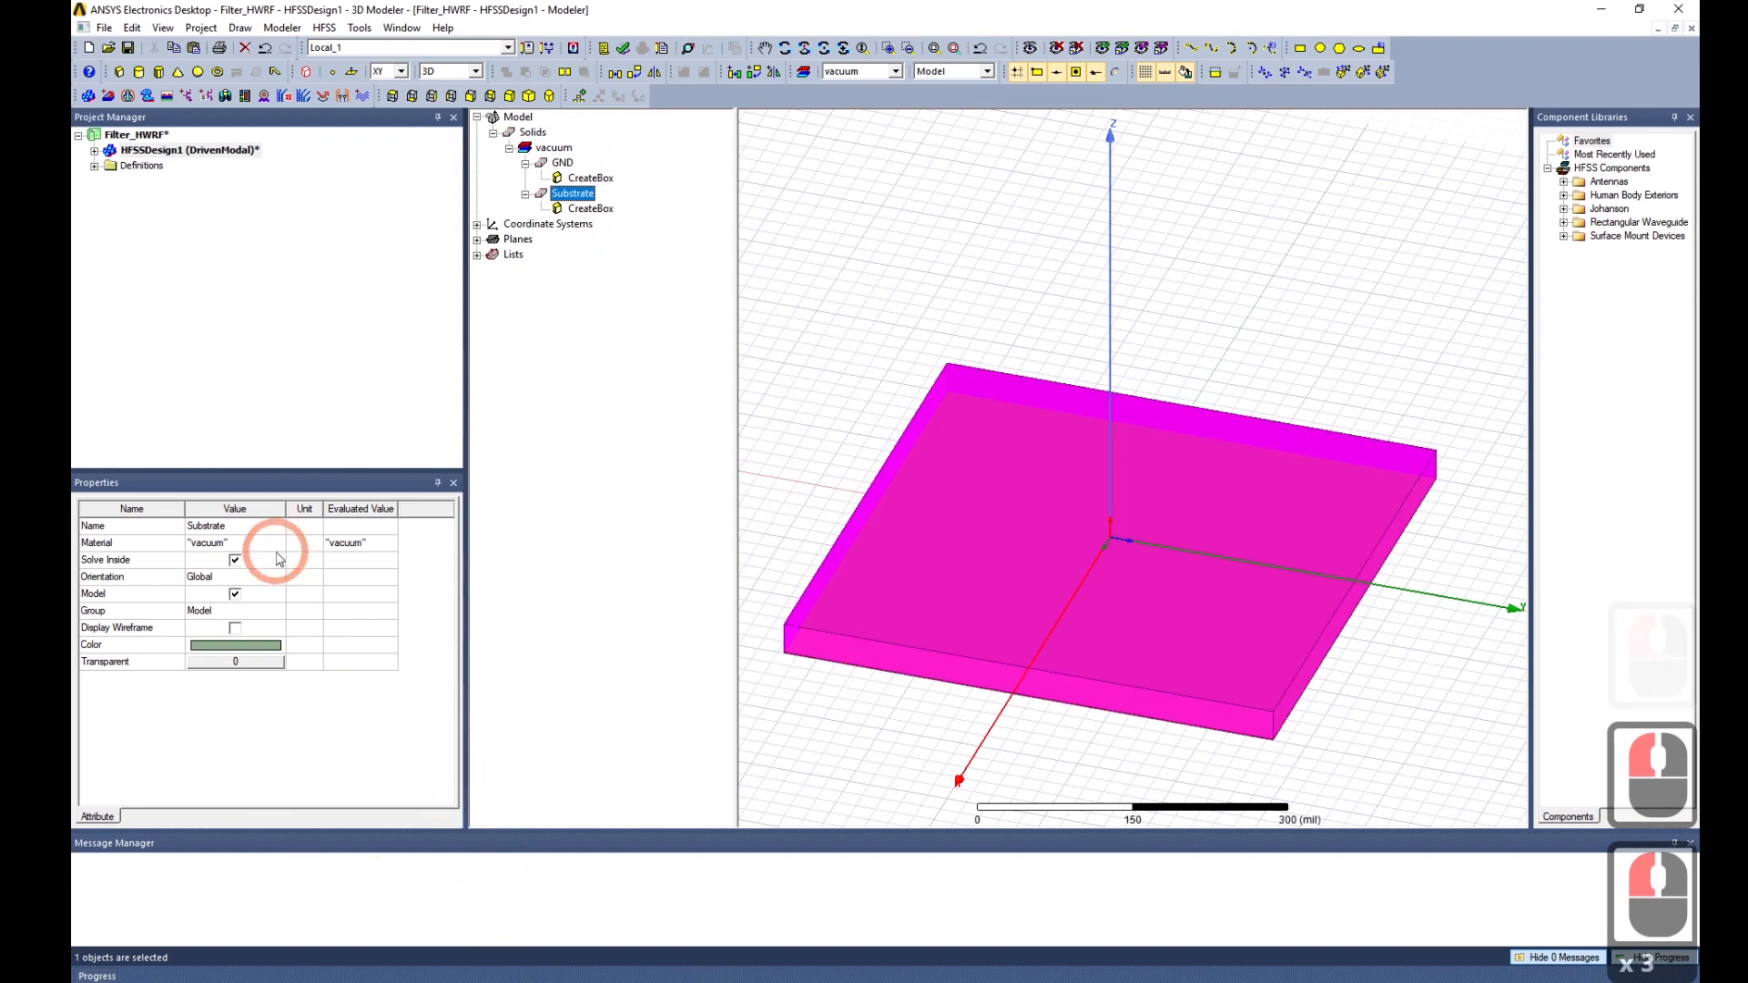
left_click(242, 662)
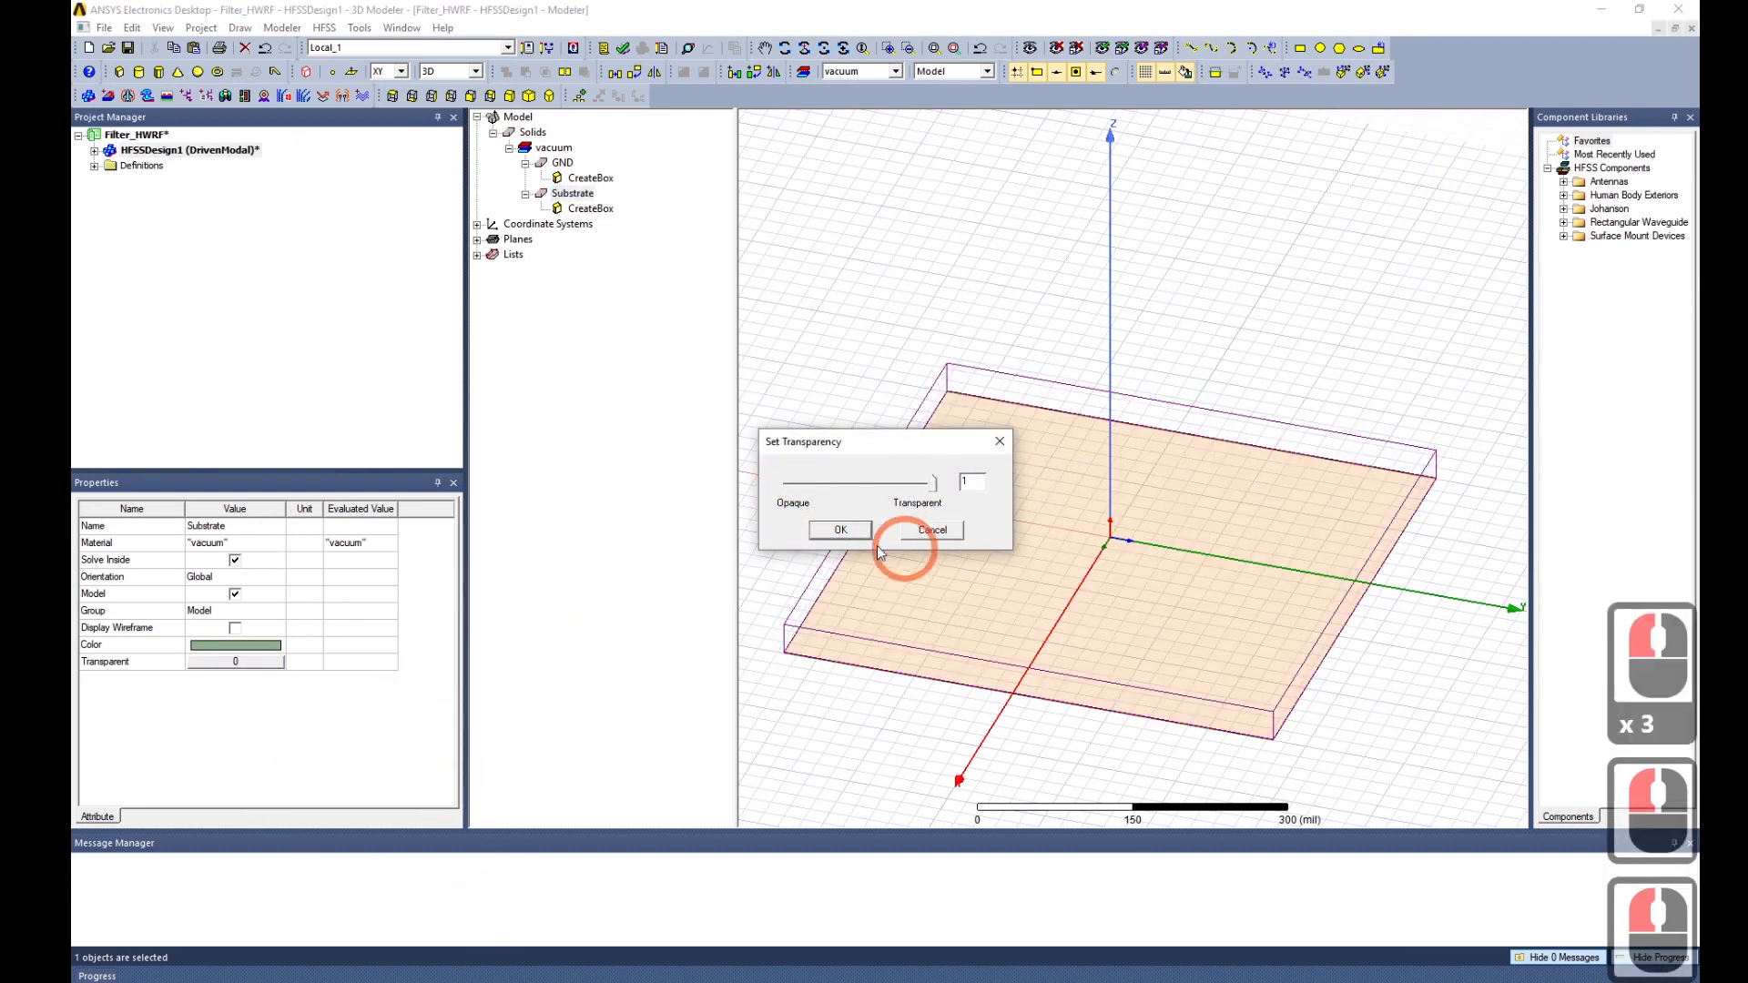
left_click(840, 529)
left_click(780, 367)
left_click(1084, 729)
scroll(1215, 657, "down", 2)
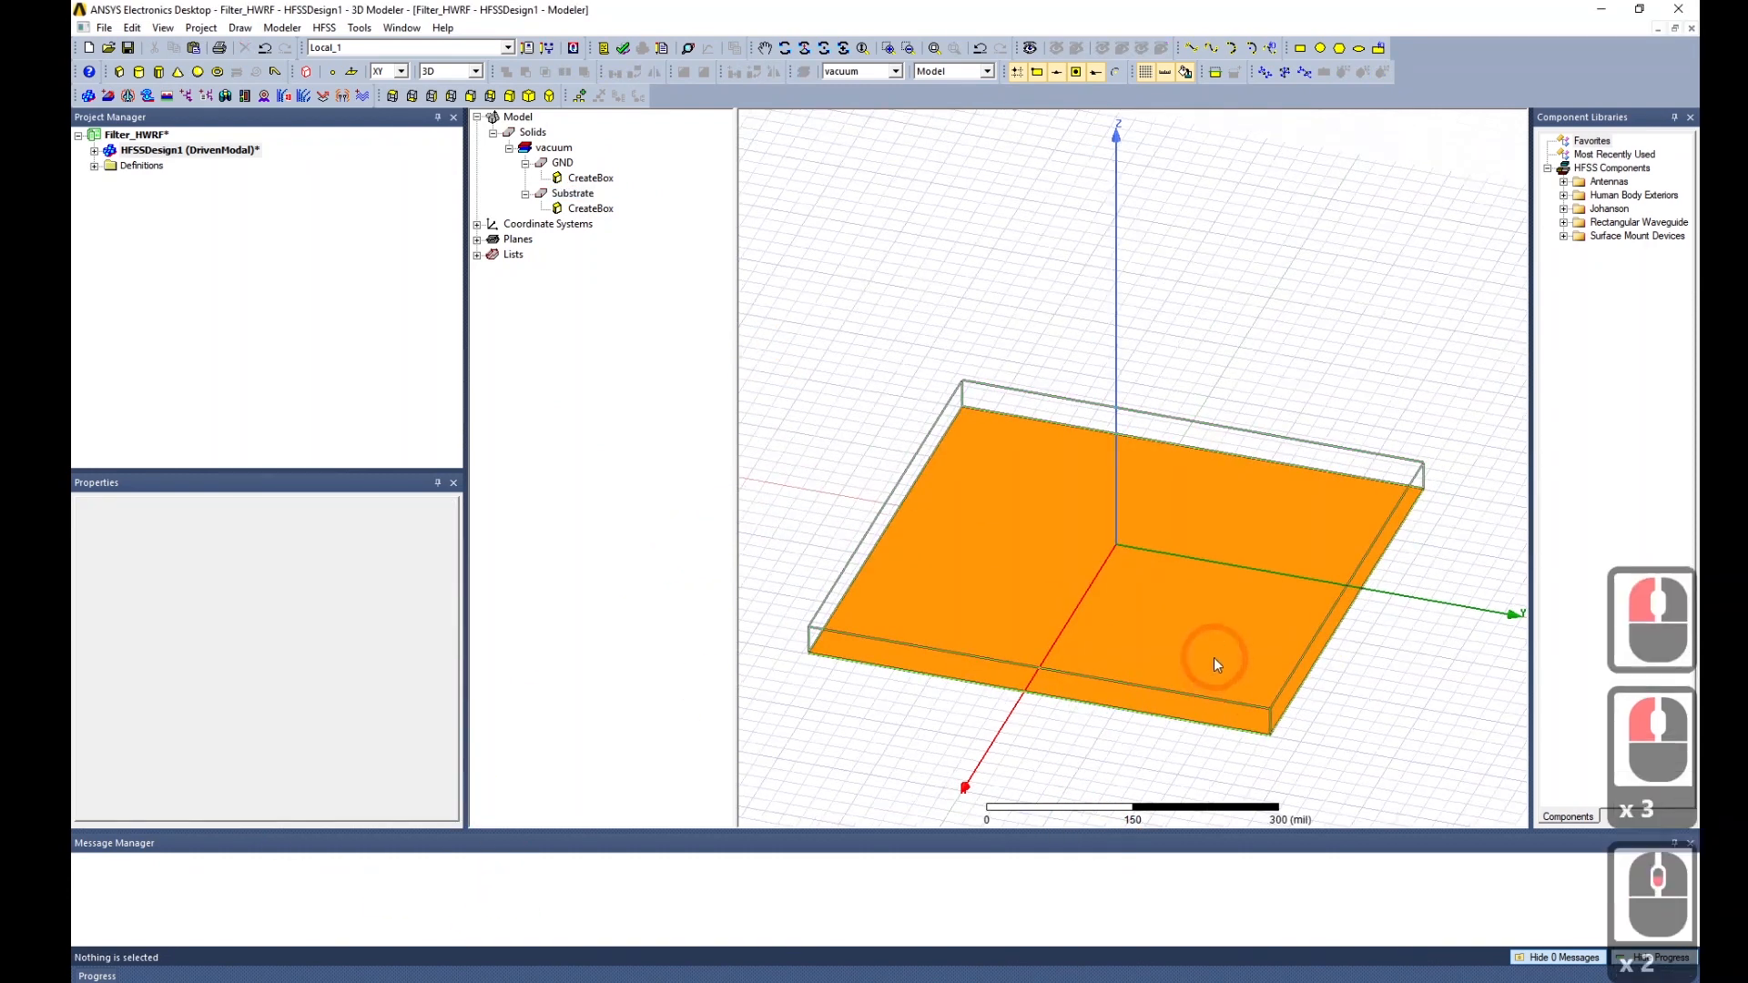
middle_click_drag(1206, 724, 1377, 675)
middle_click_drag(1245, 700, 1233, 714)
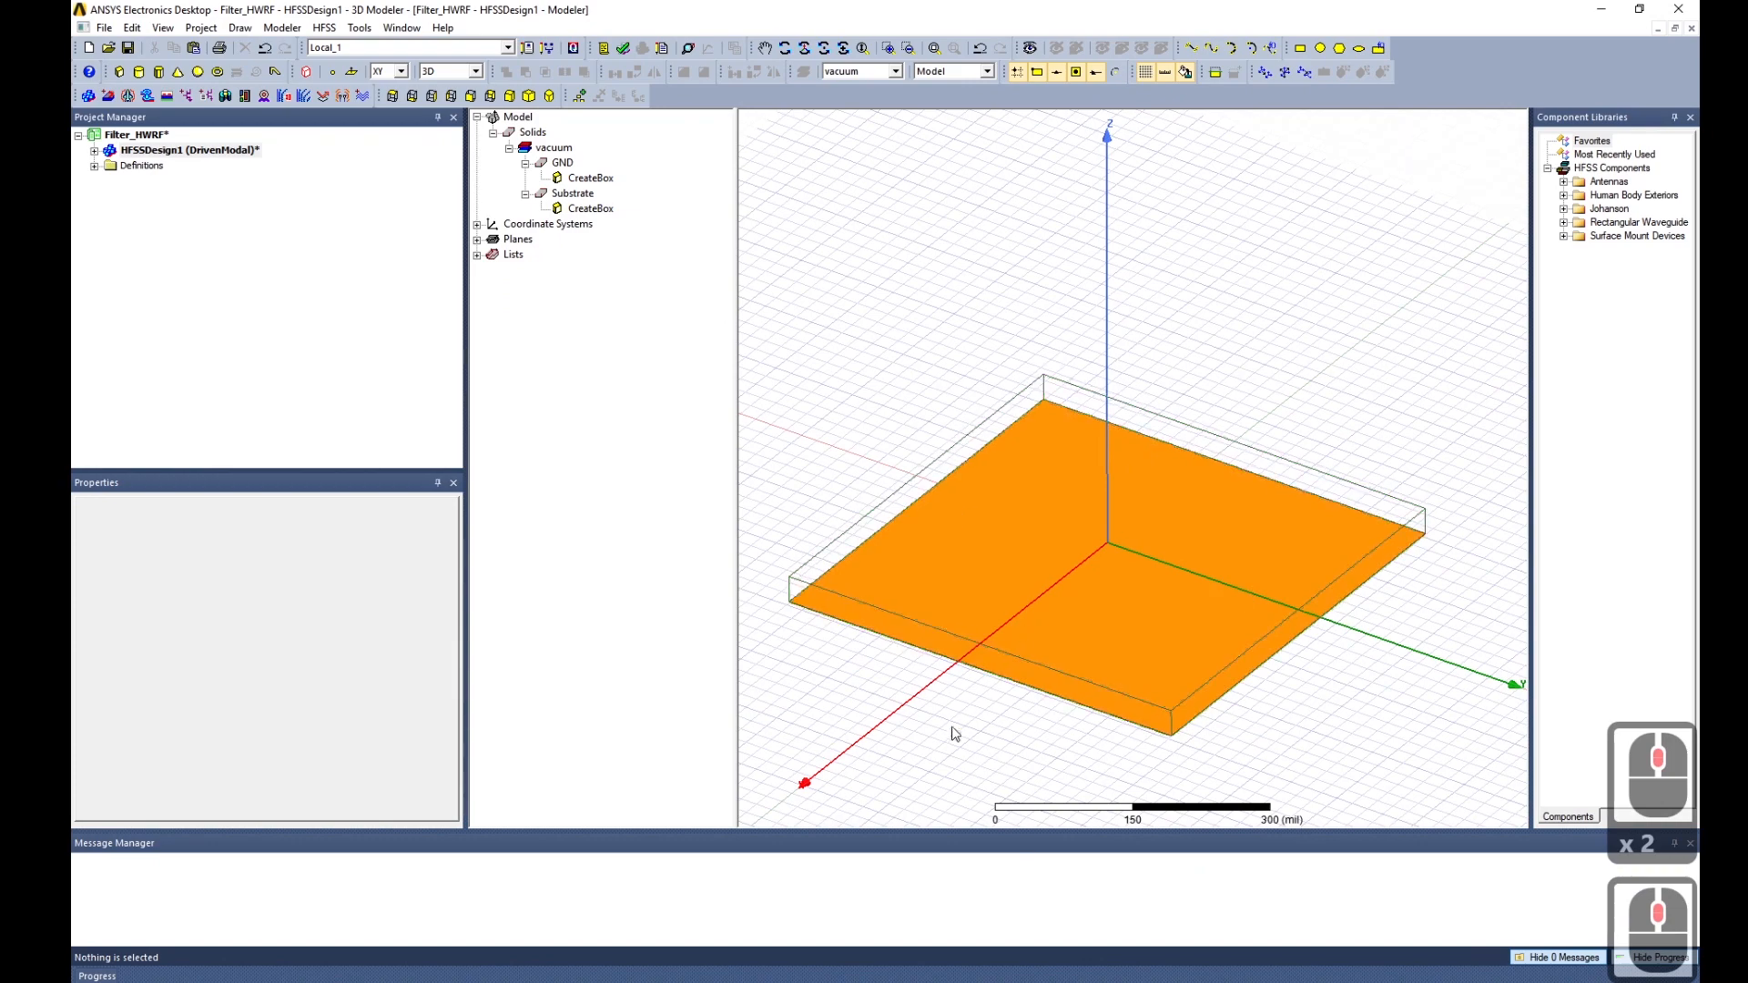
middle_click_drag(1060, 751, 1089, 664)
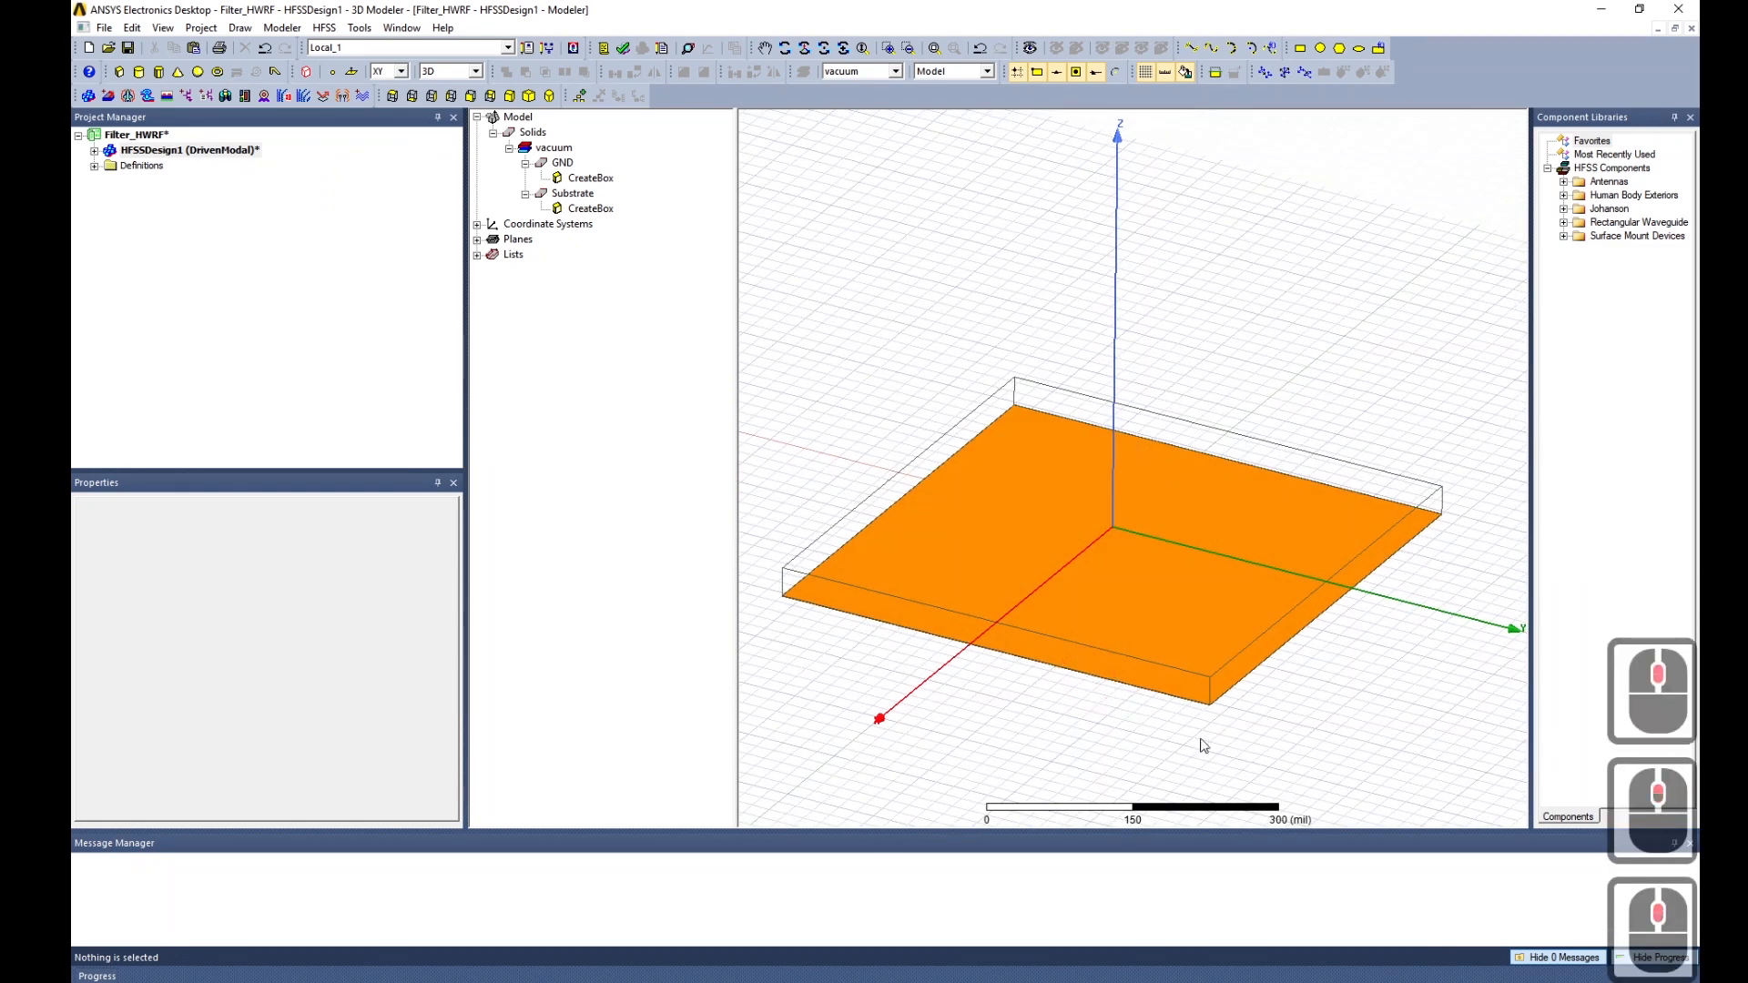
Assign copper as the GND material, found by searching the materials library.
left_click(1144, 696)
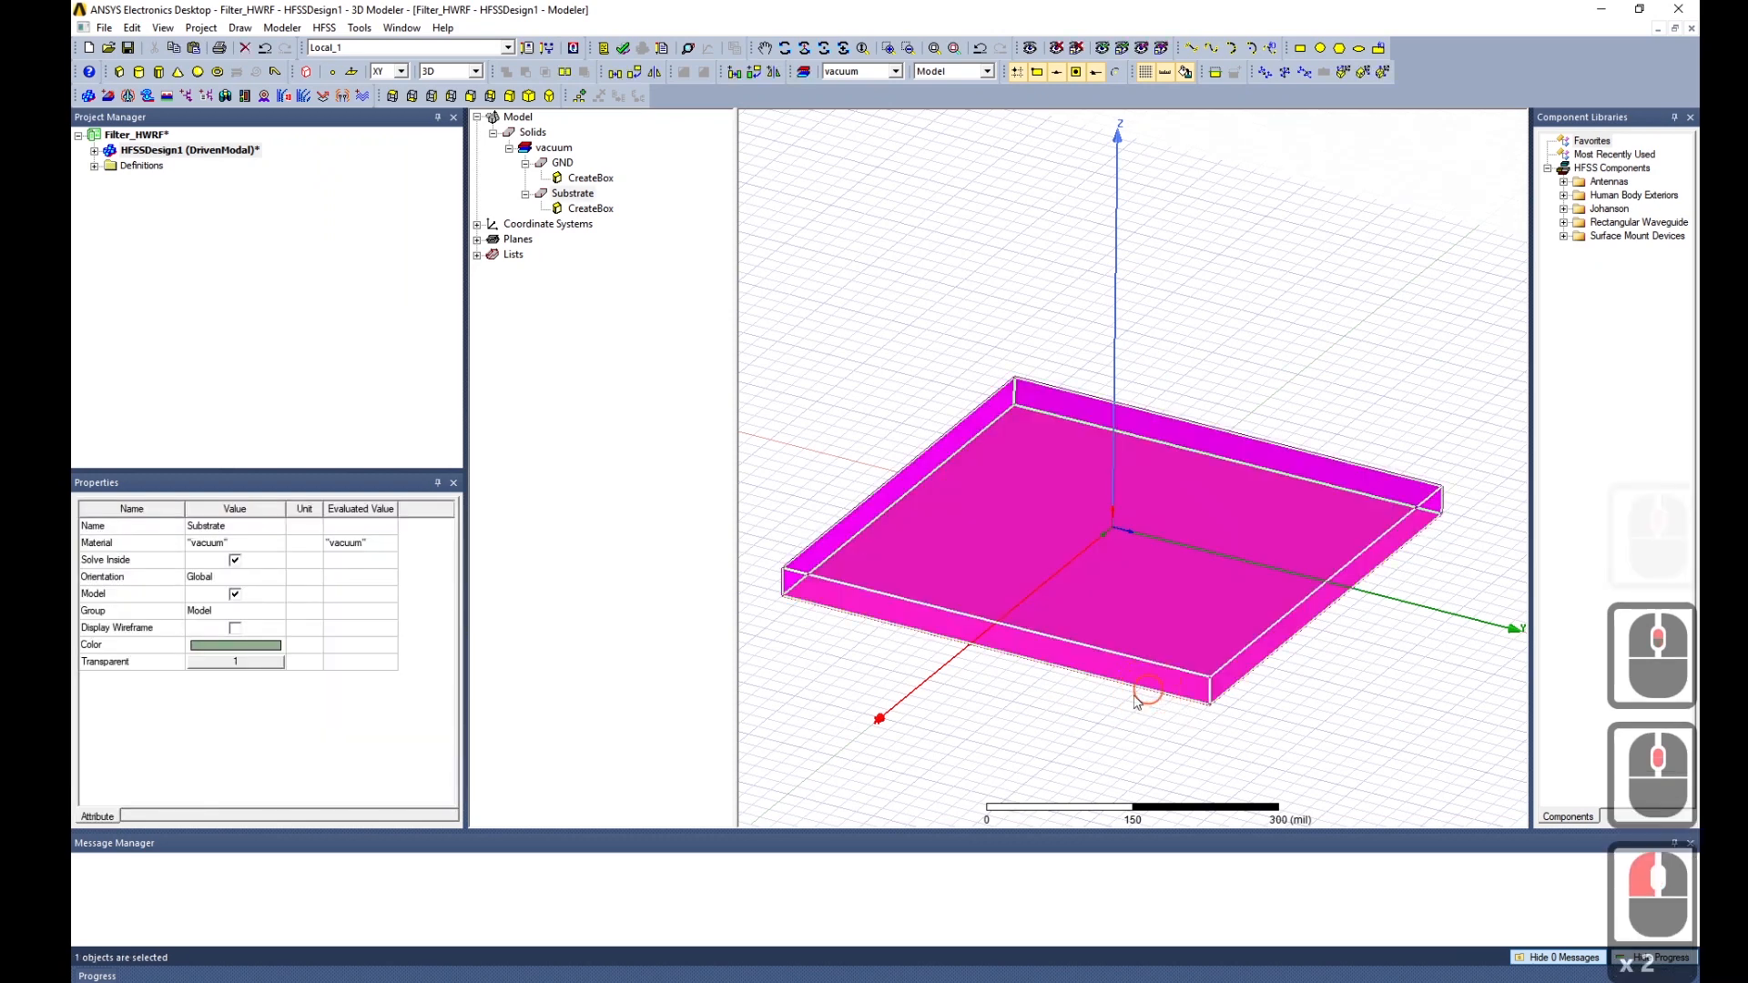
left_click(1161, 708)
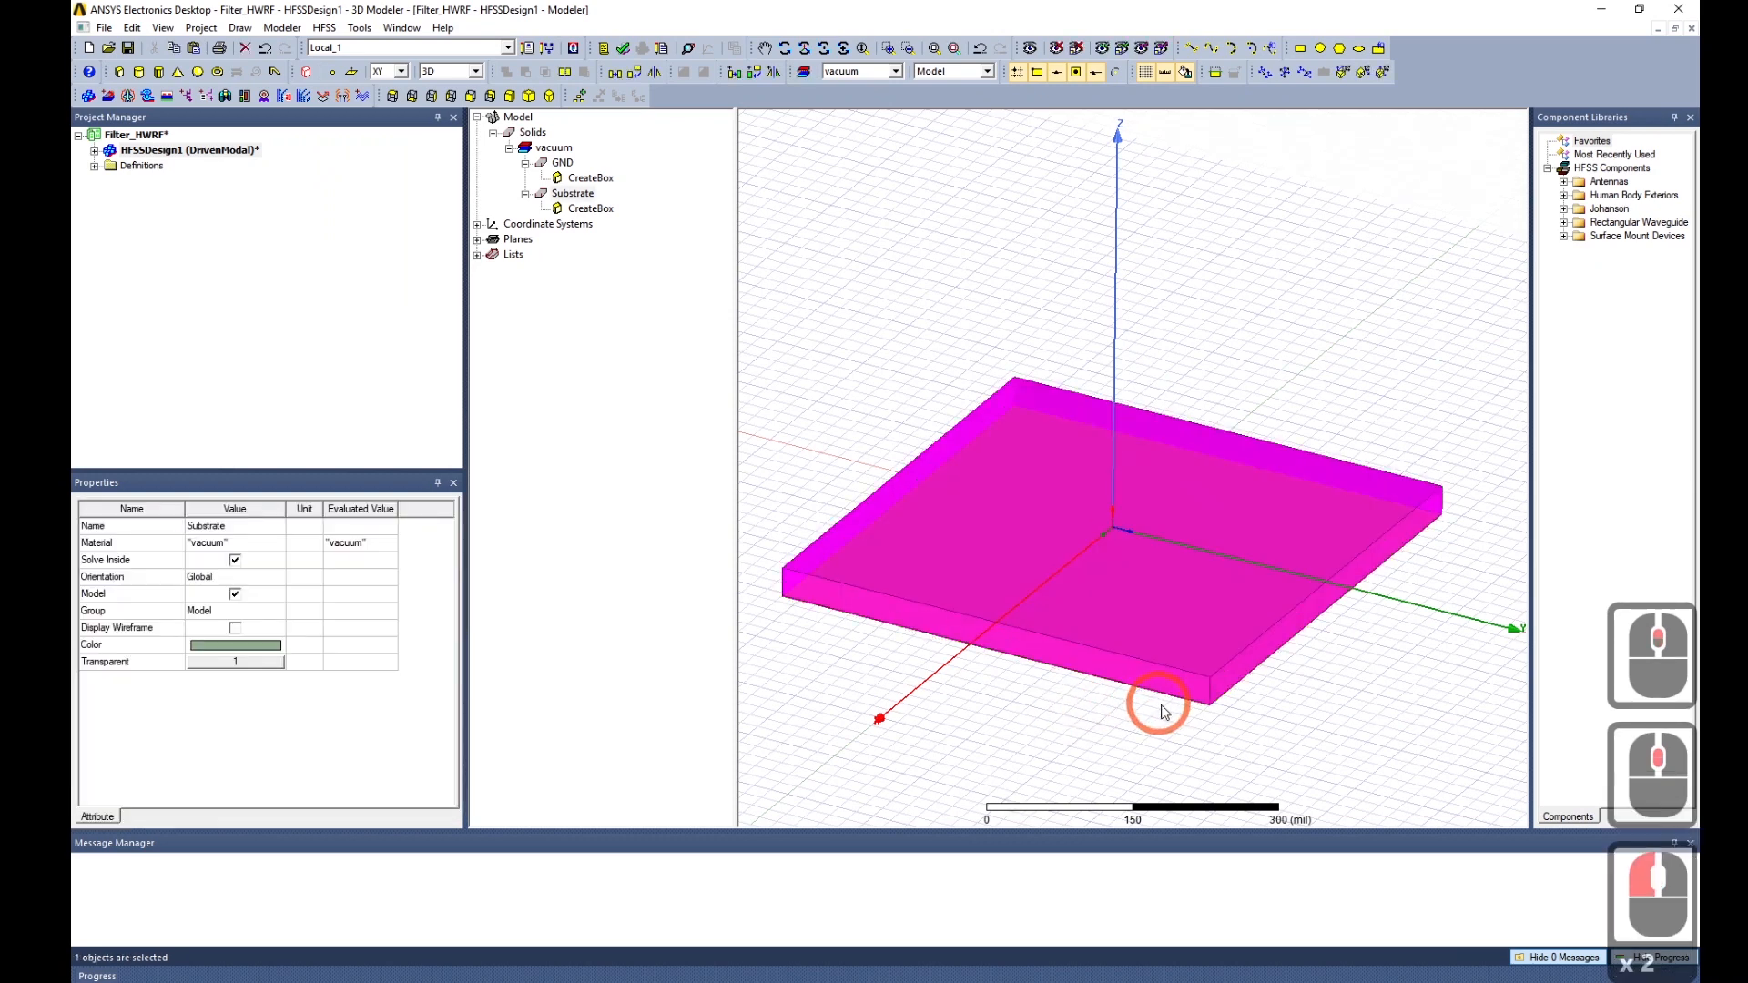
left_click(562, 162)
left_click(261, 543)
left_click(279, 543)
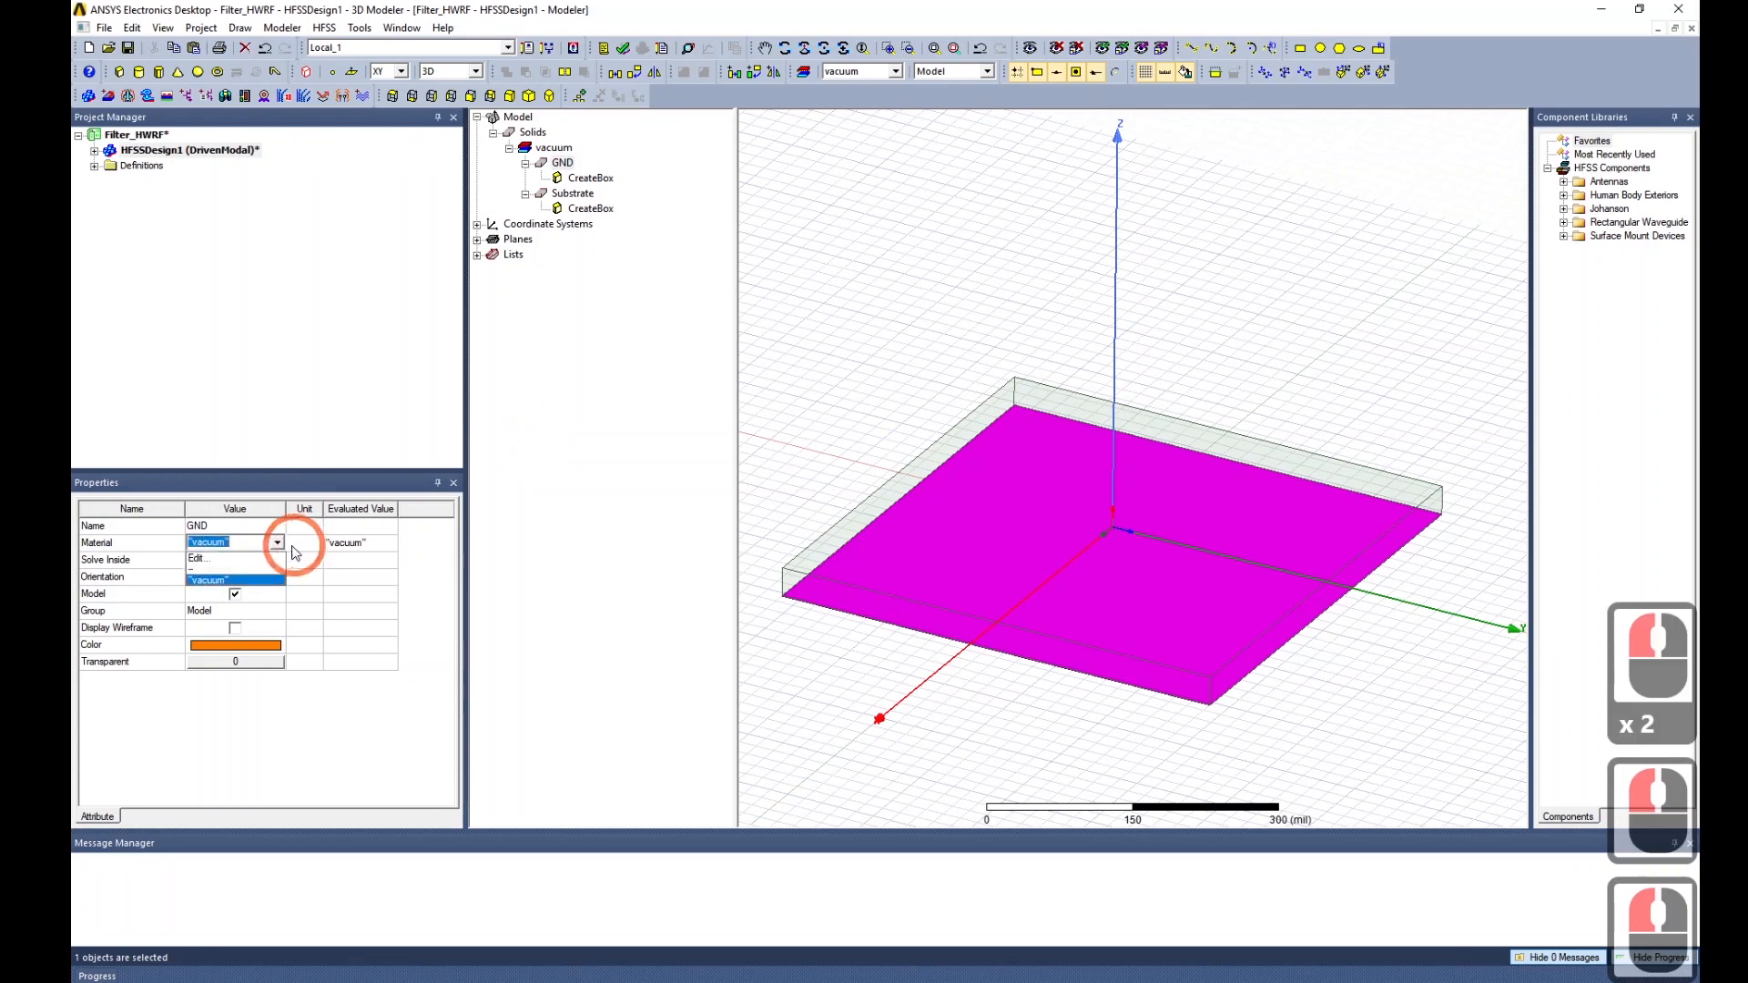
left_click(258, 560)
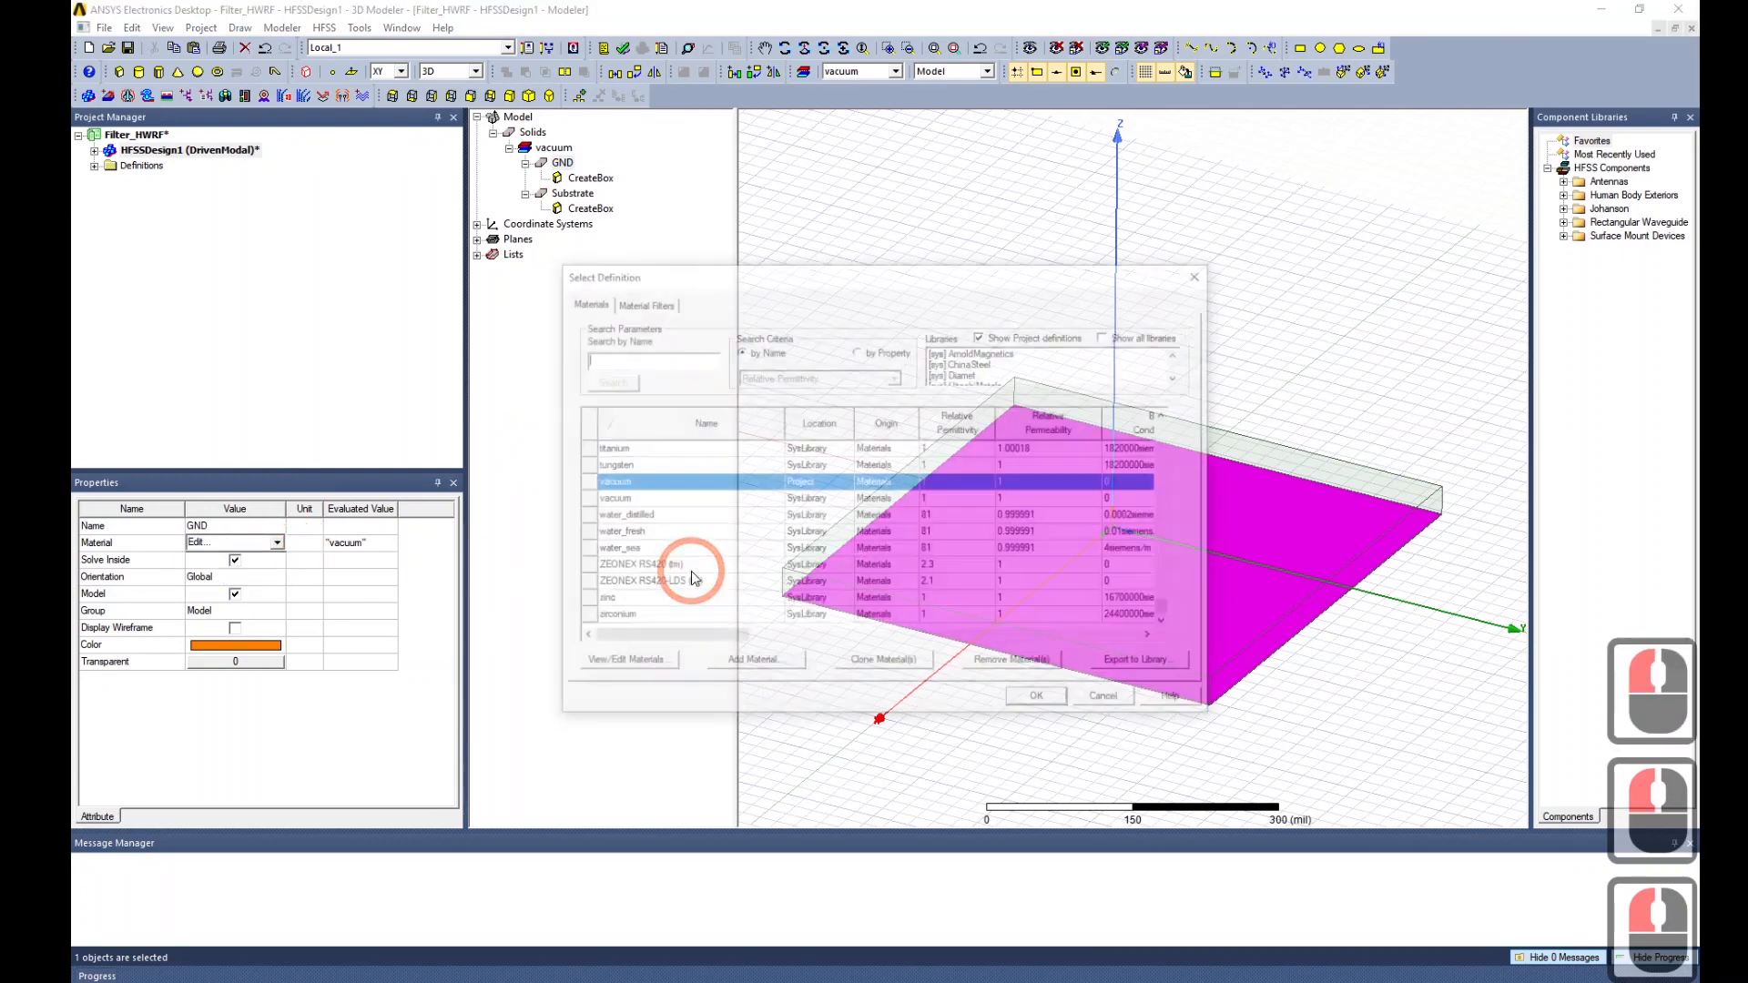
scroll(857, 562, "down", 7)
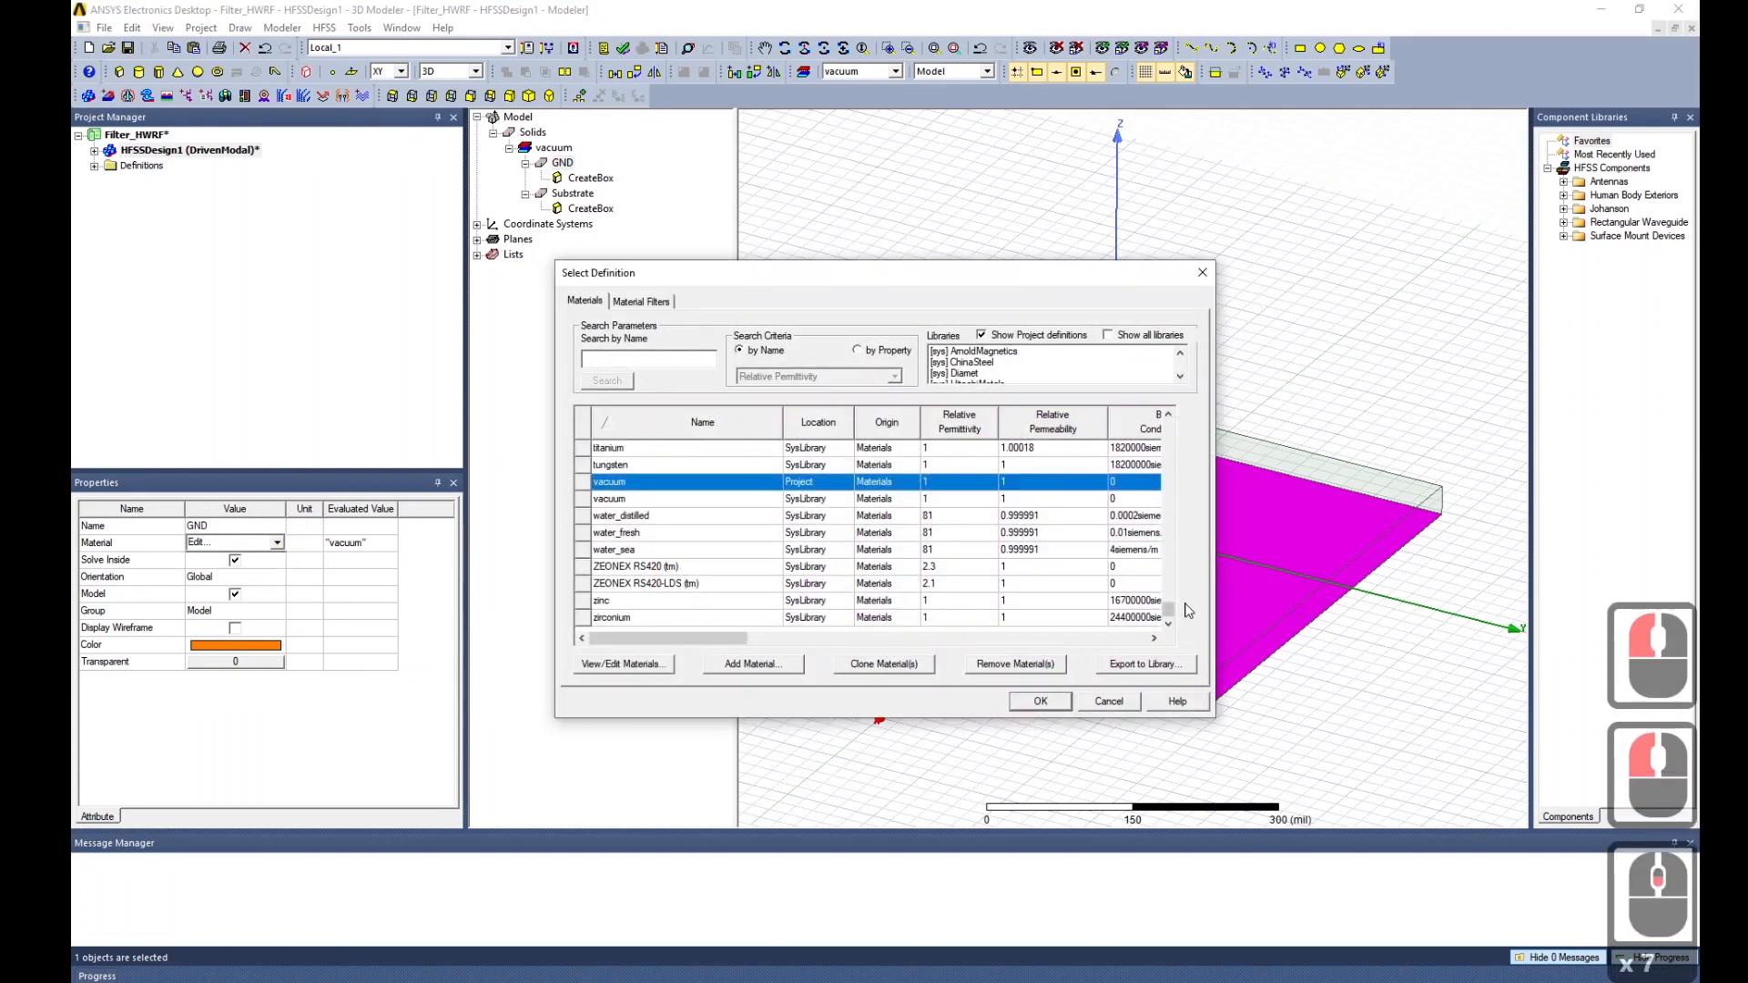
left_click_drag(1168, 608, 1166, 600)
left_click(668, 373)
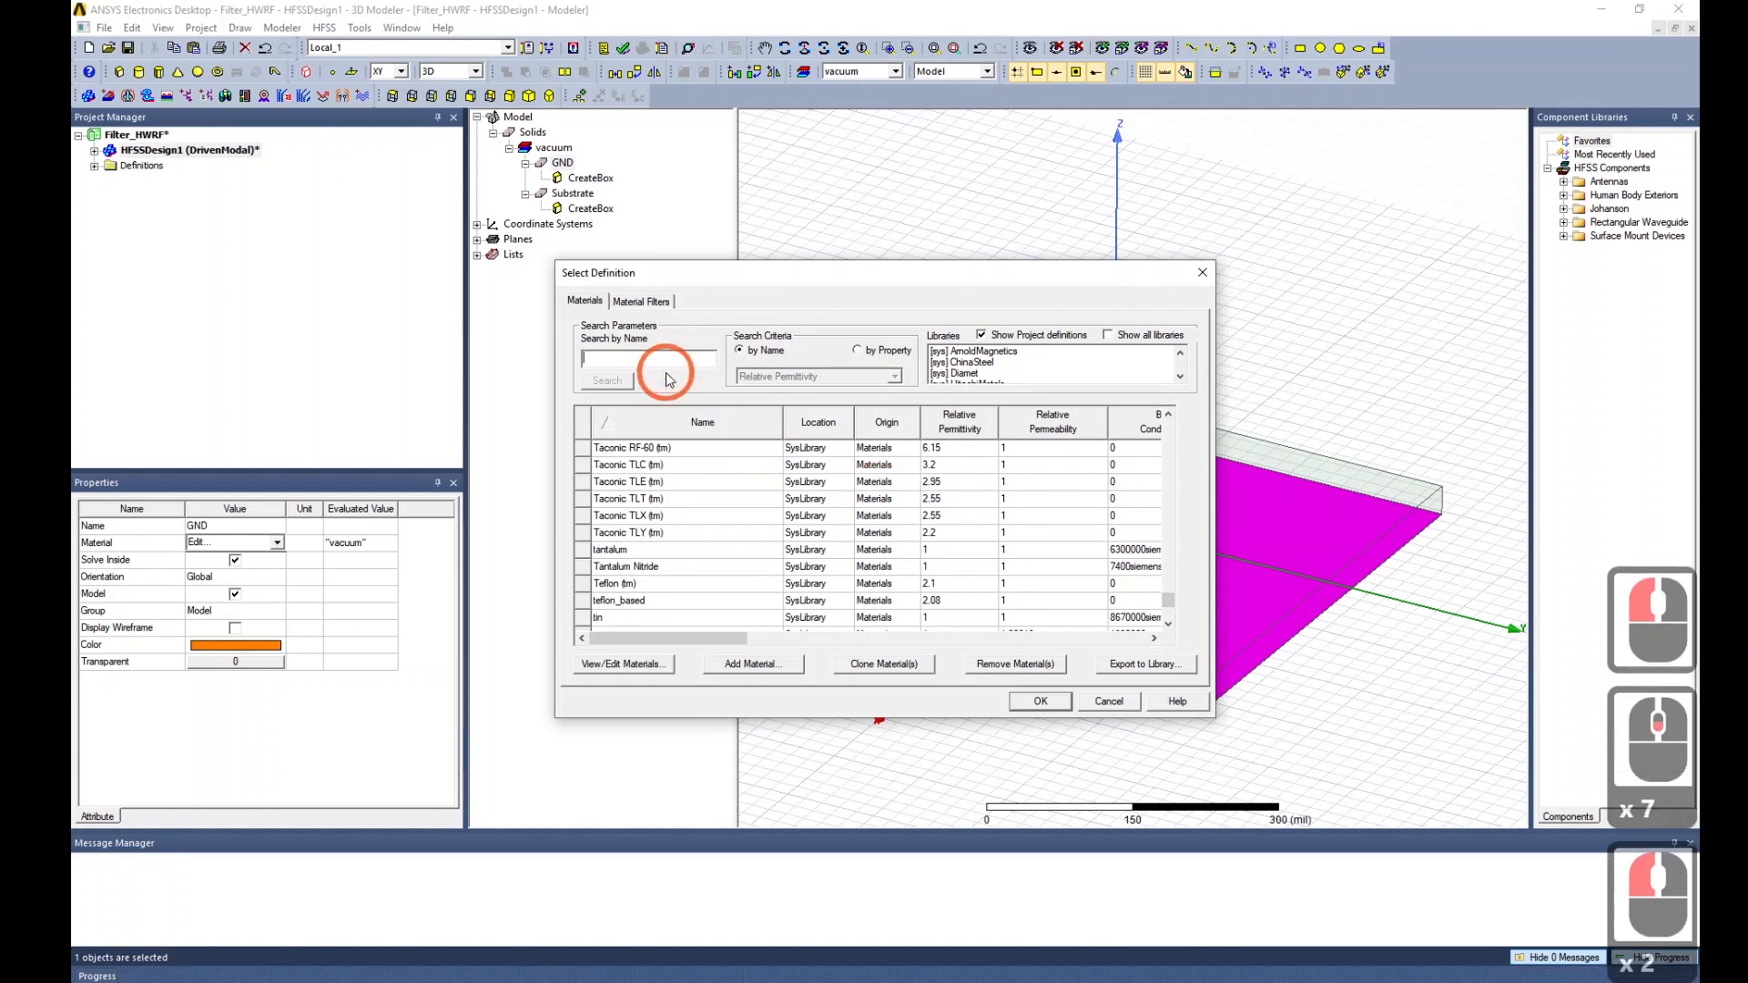
type("copper")
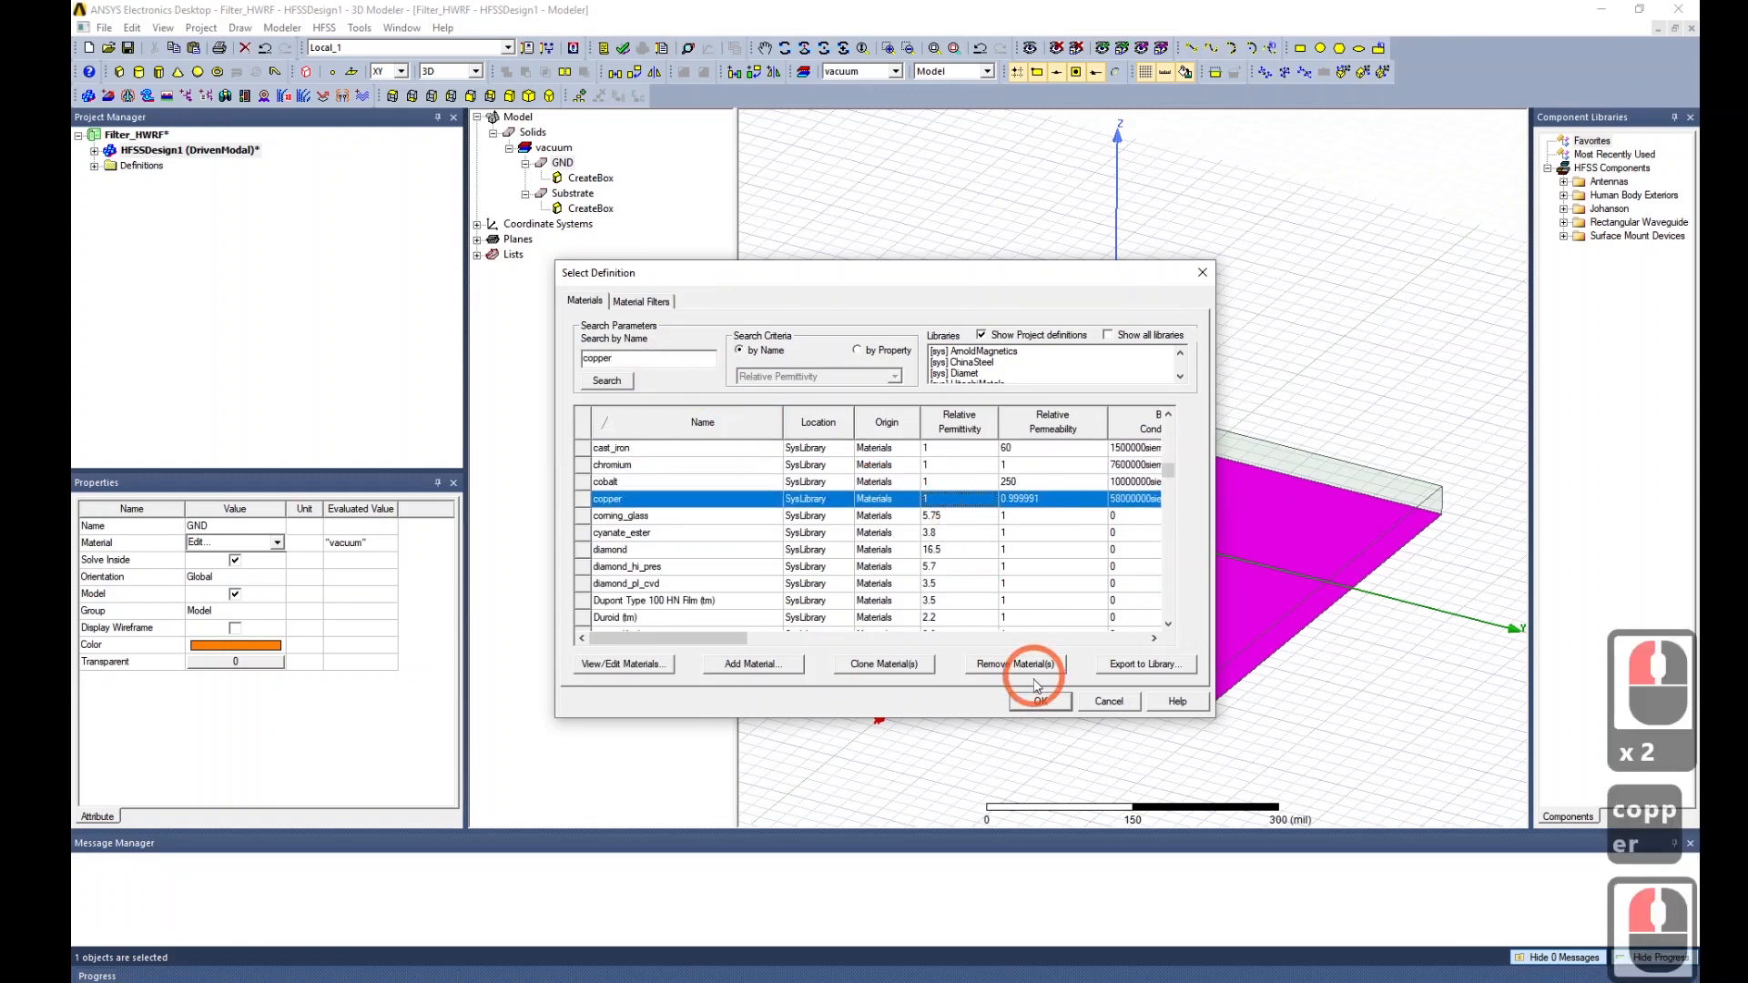
left_click(1040, 701)
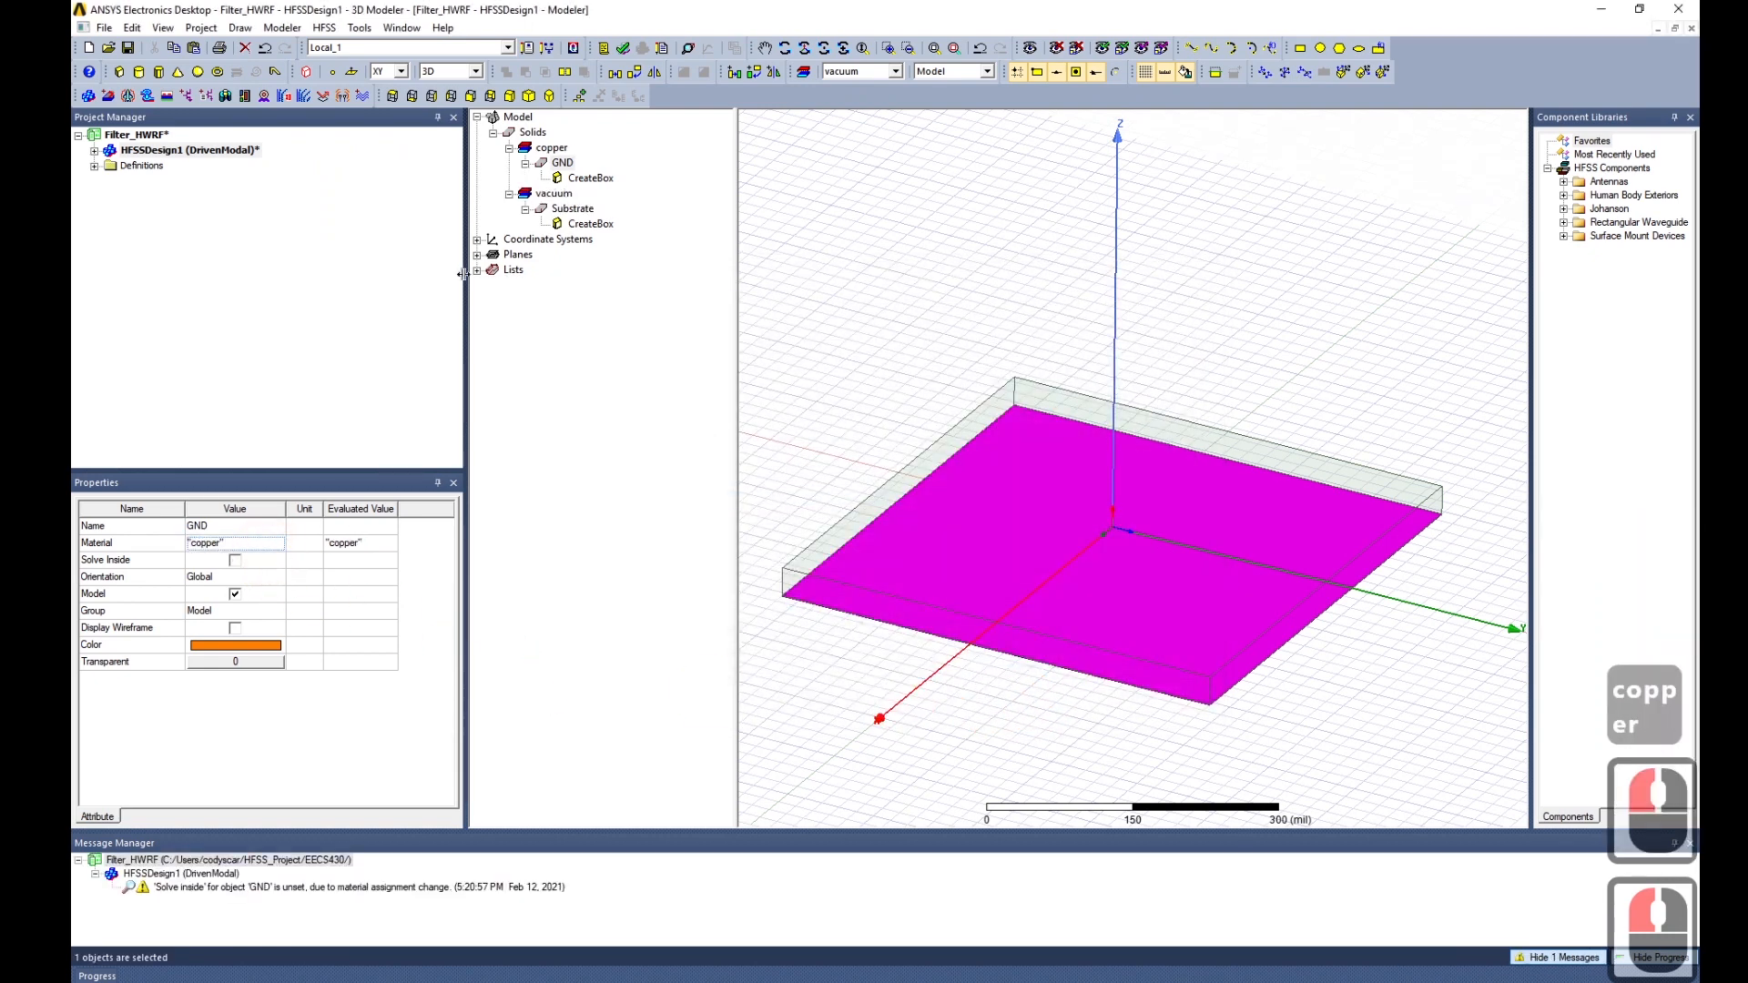
Assign Rogers RO4003 (tm) as the substrate material.
left_click(571, 208)
left_click(258, 601)
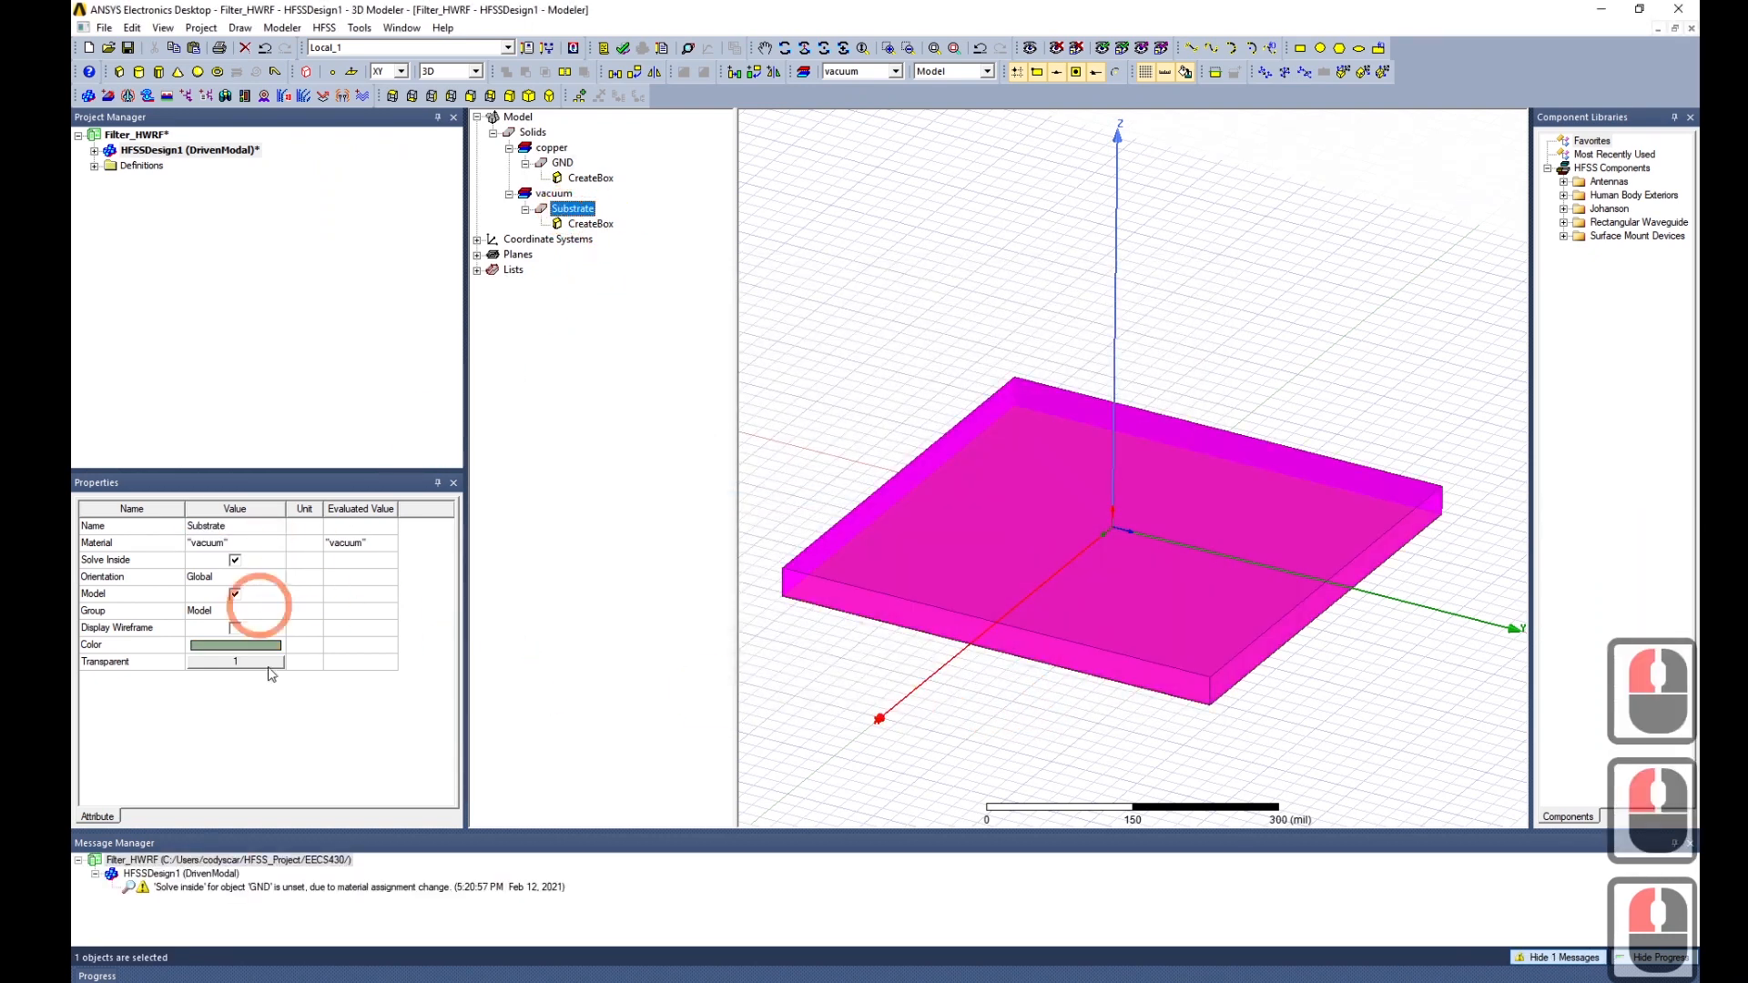
left_click(277, 543)
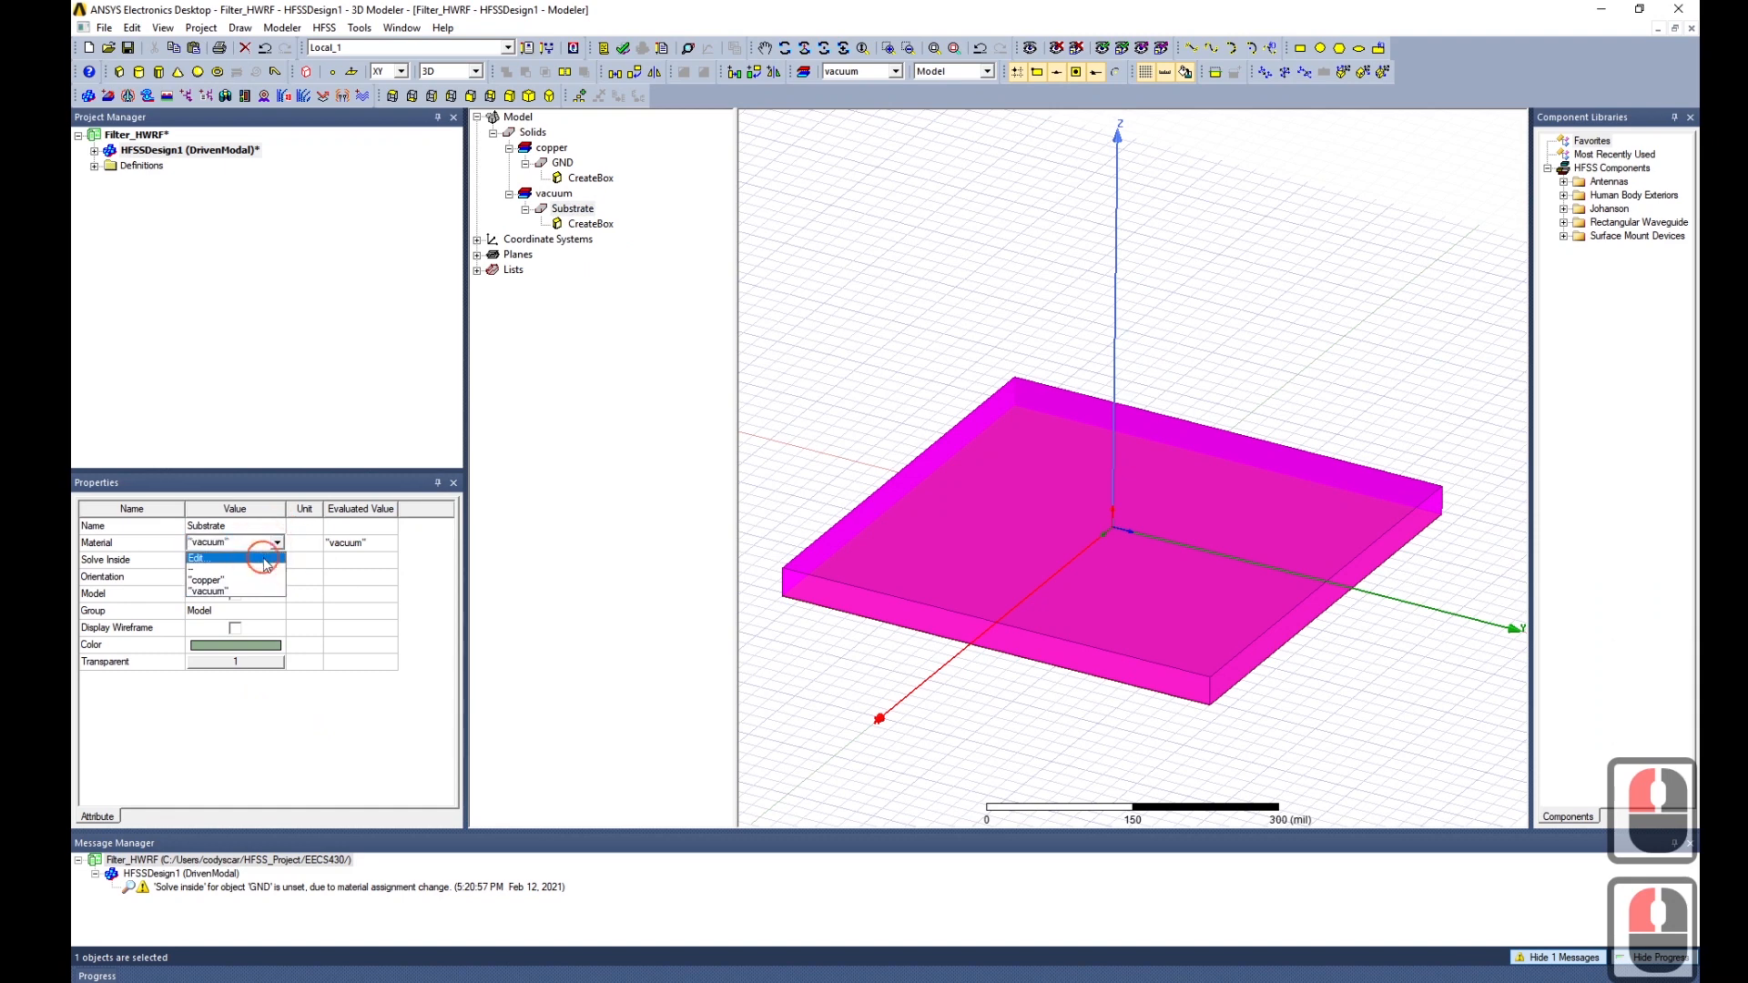
left_click(260, 558)
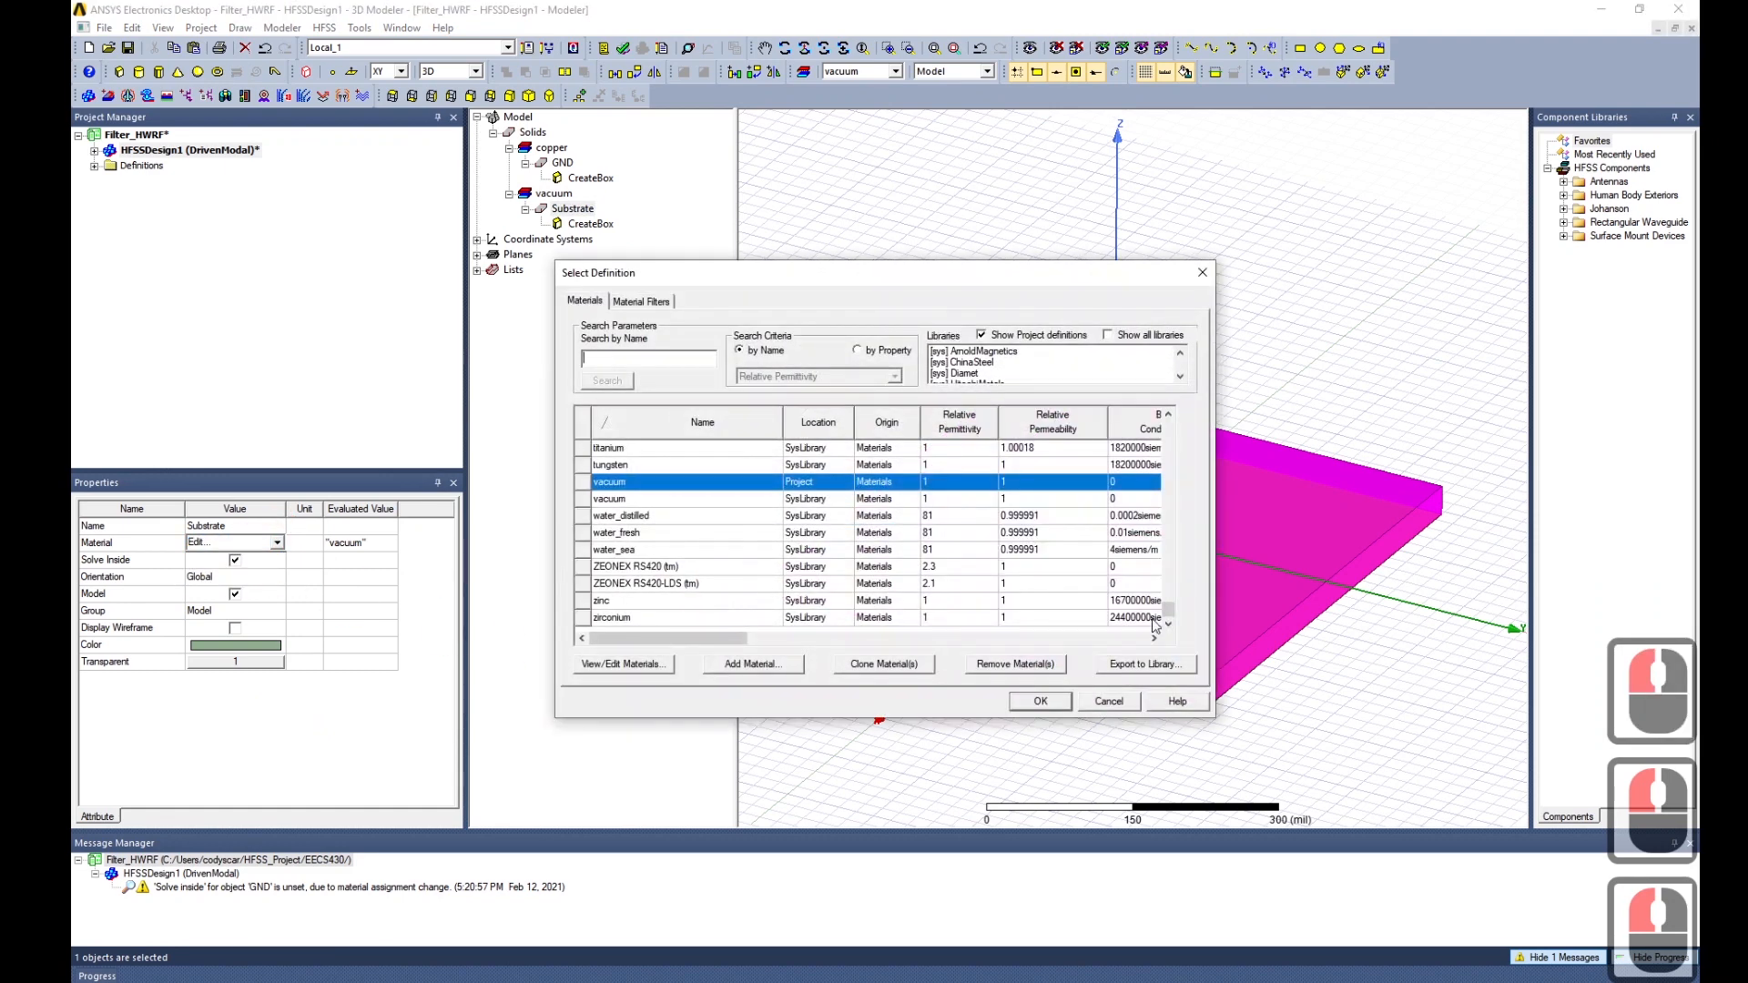
scroll(1155, 601, "up", 15)
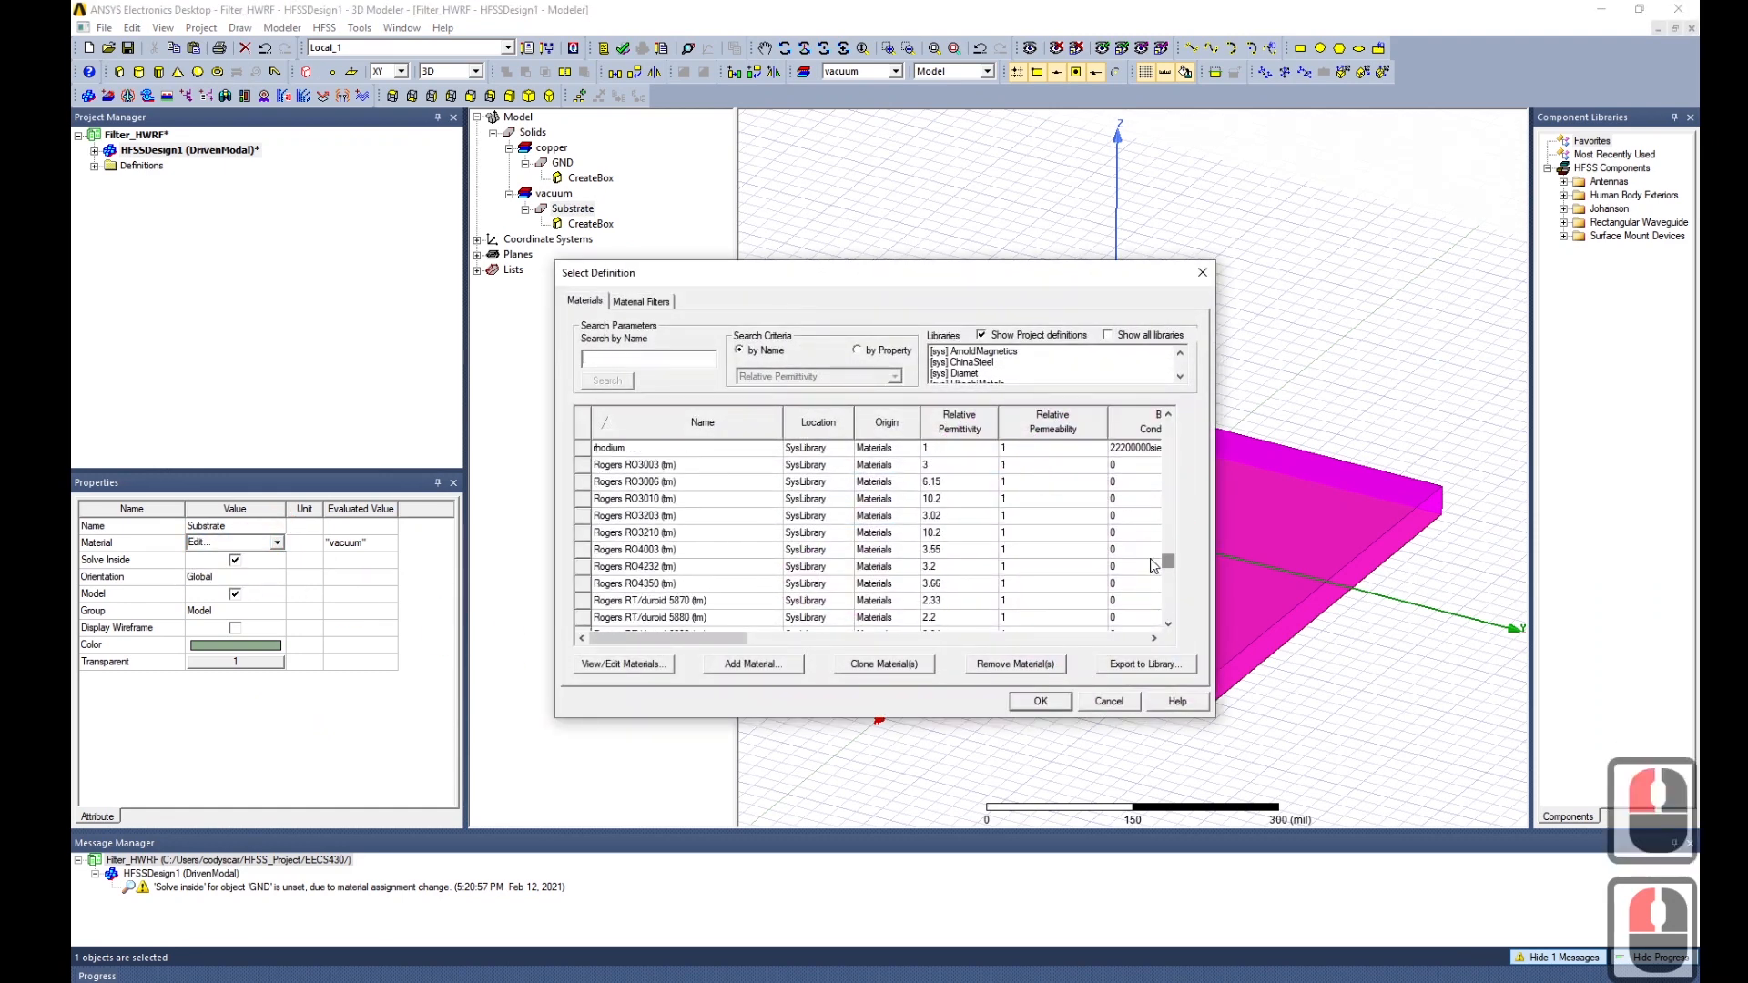
left_click(728, 550)
left_click(1041, 701)
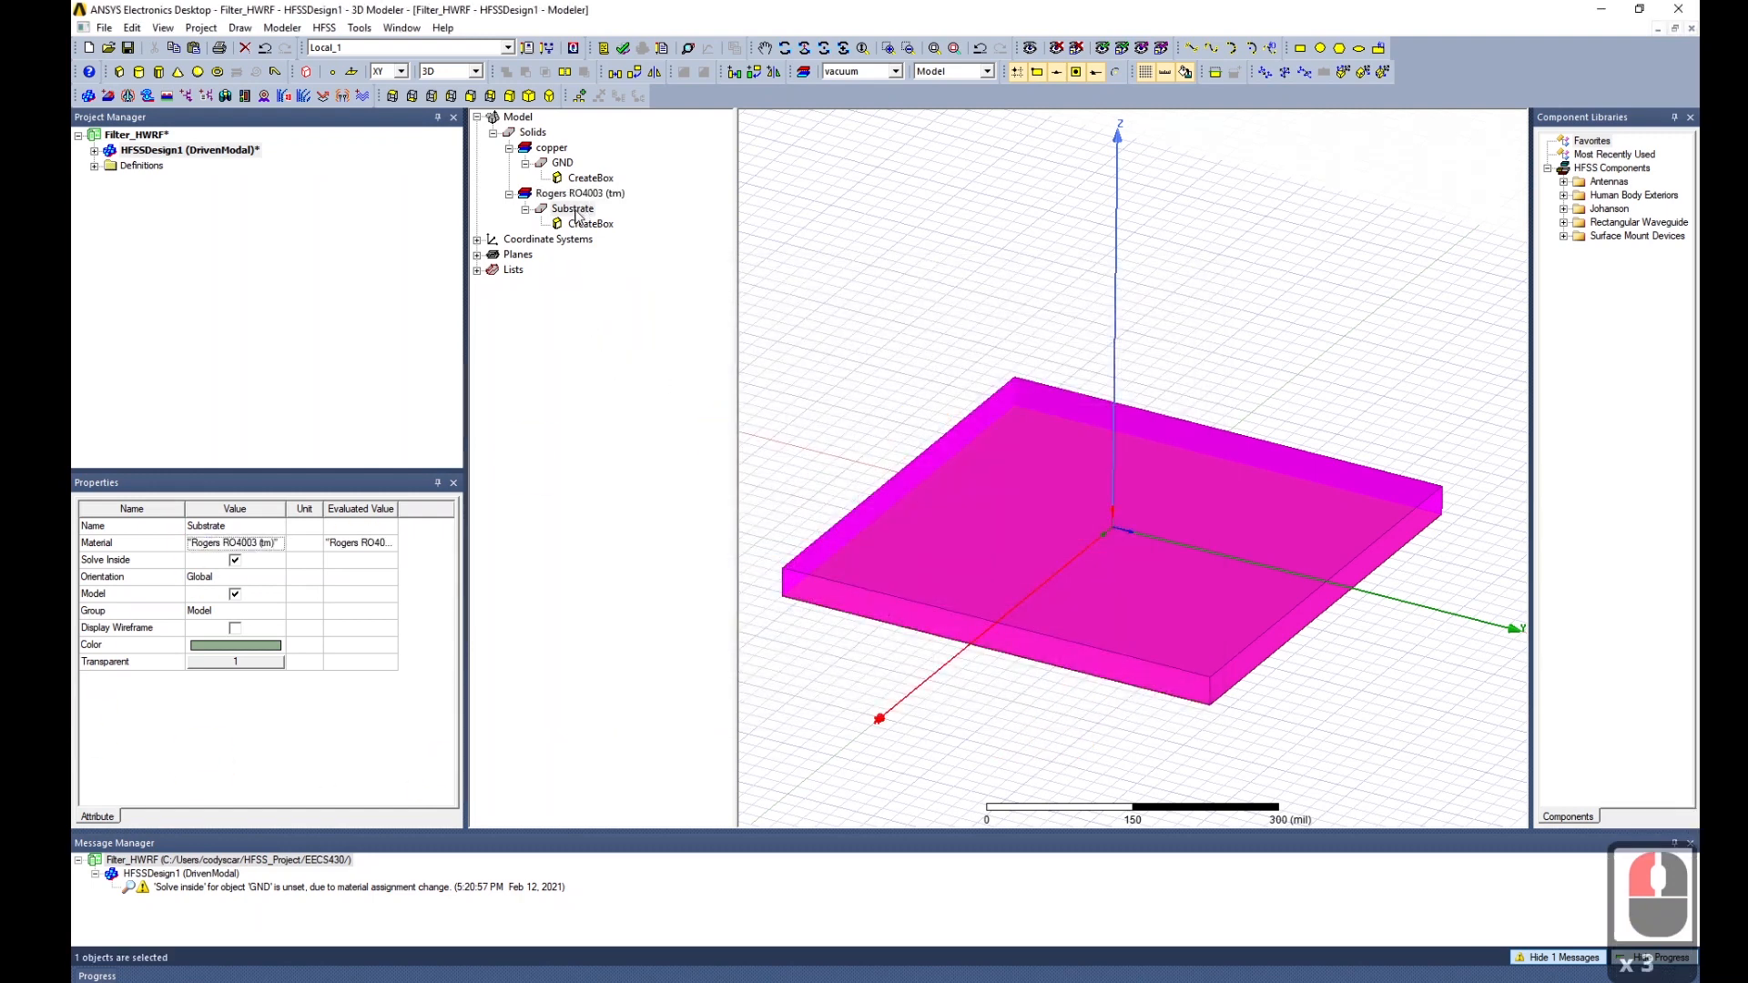
left_click(563, 163)
left_click(885, 390)
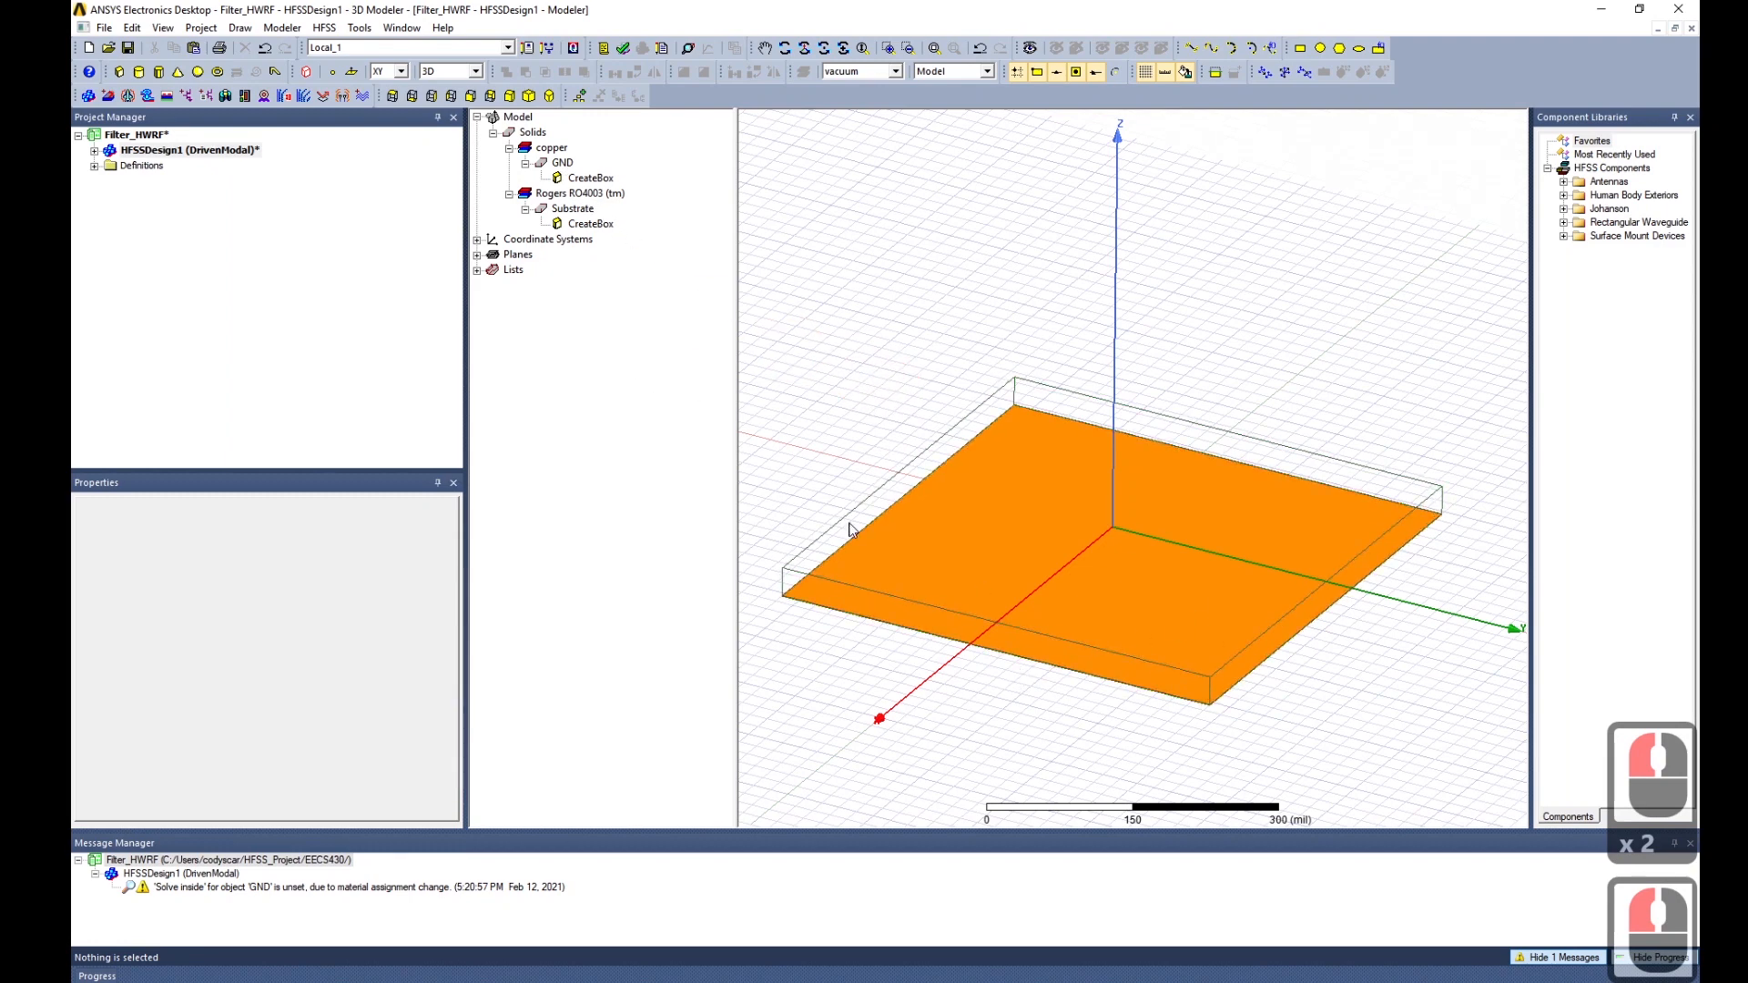
left_click(563, 164)
left_click(563, 167)
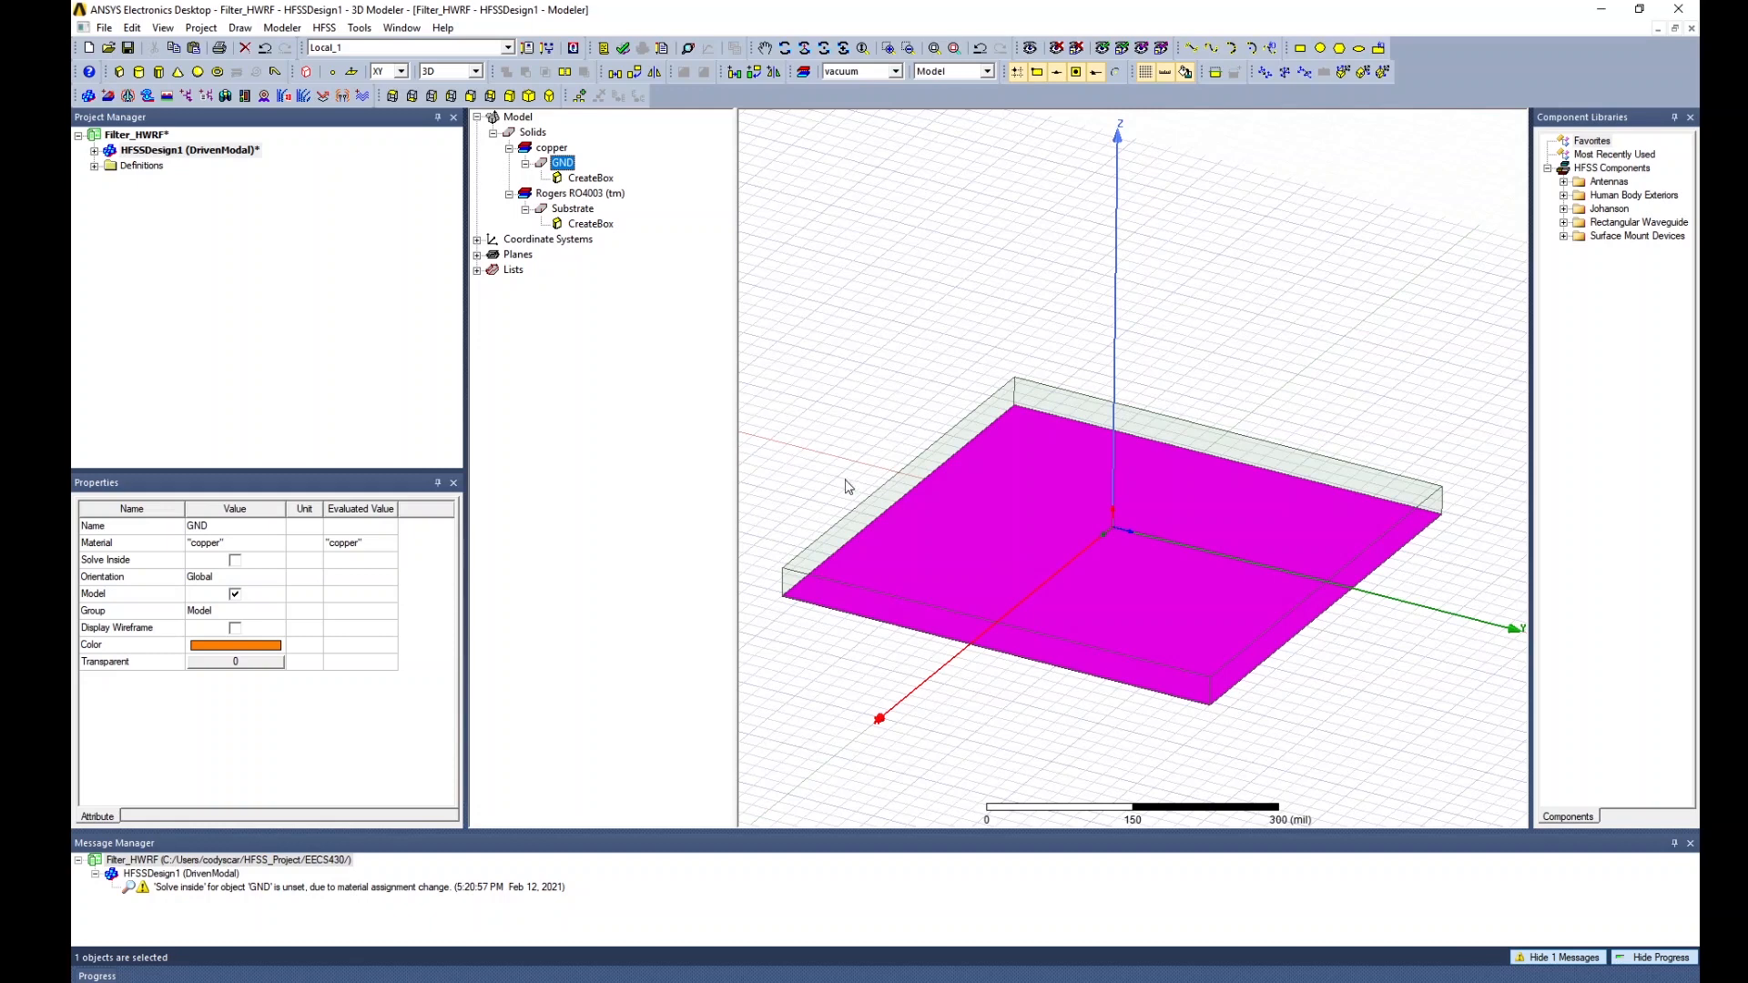
Duplicate the GND box as GND1 and show its CreateBox dimensions.
left_click(1013, 464)
key("ctrl+c")
key("ctrl+v")
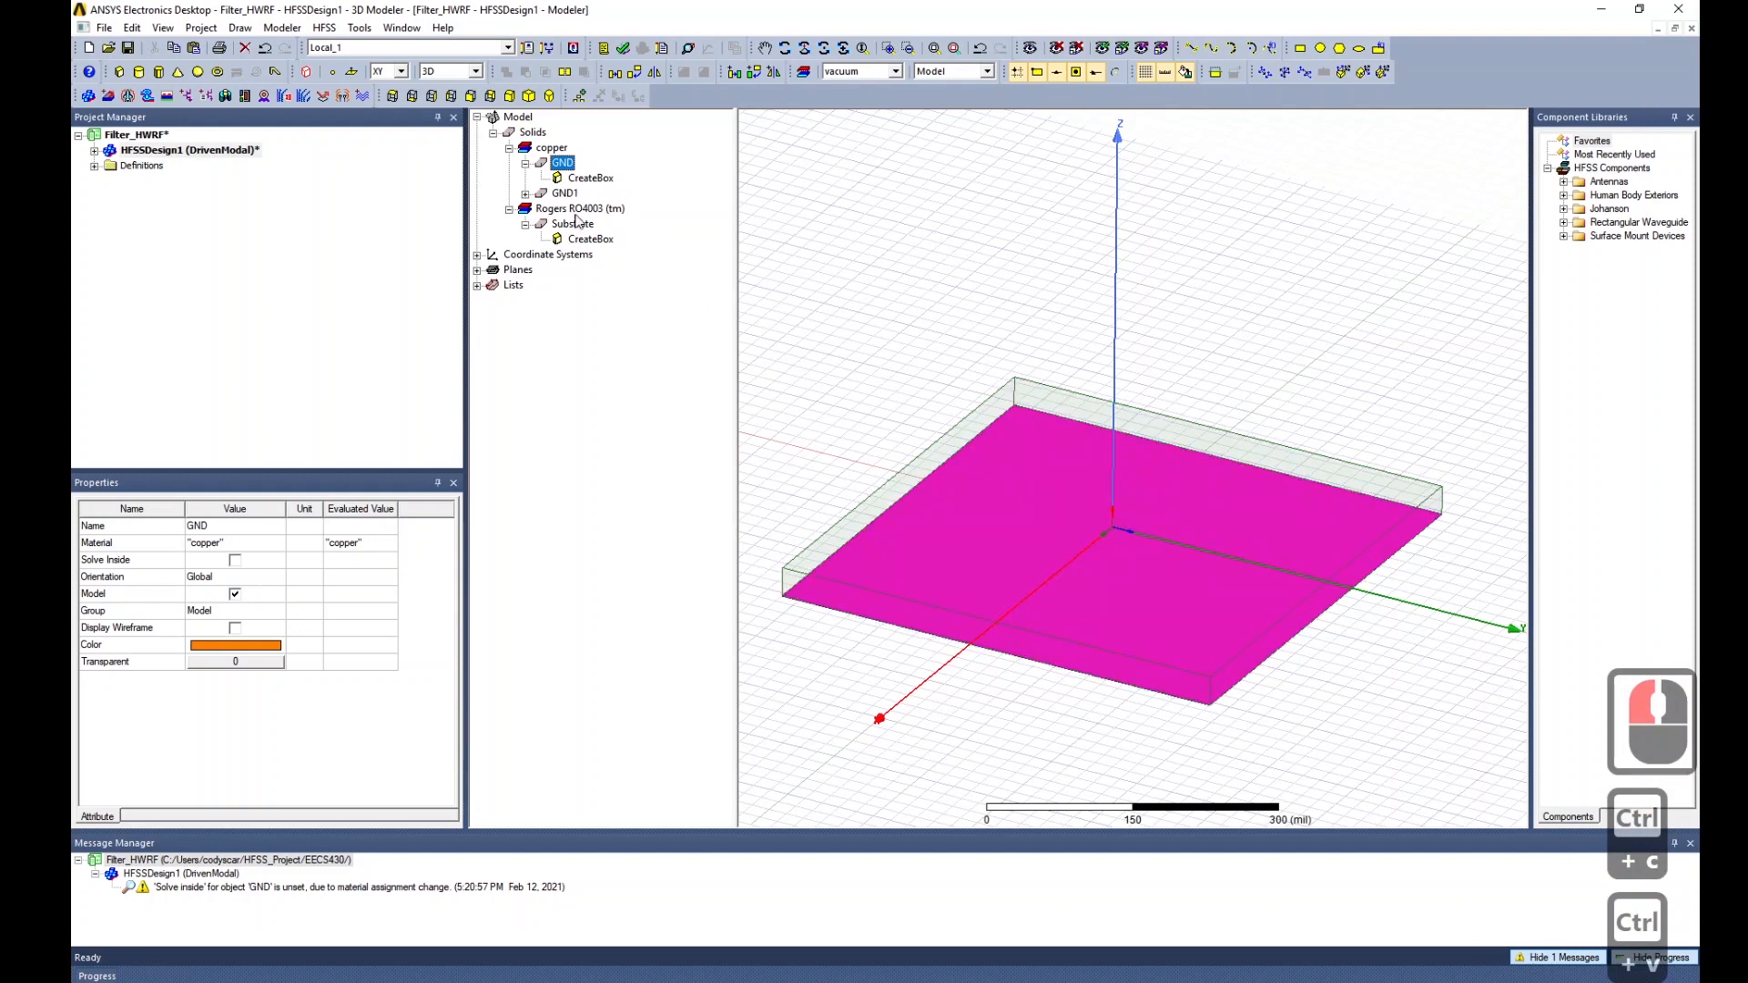
left_click(526, 193)
left_click(590, 208)
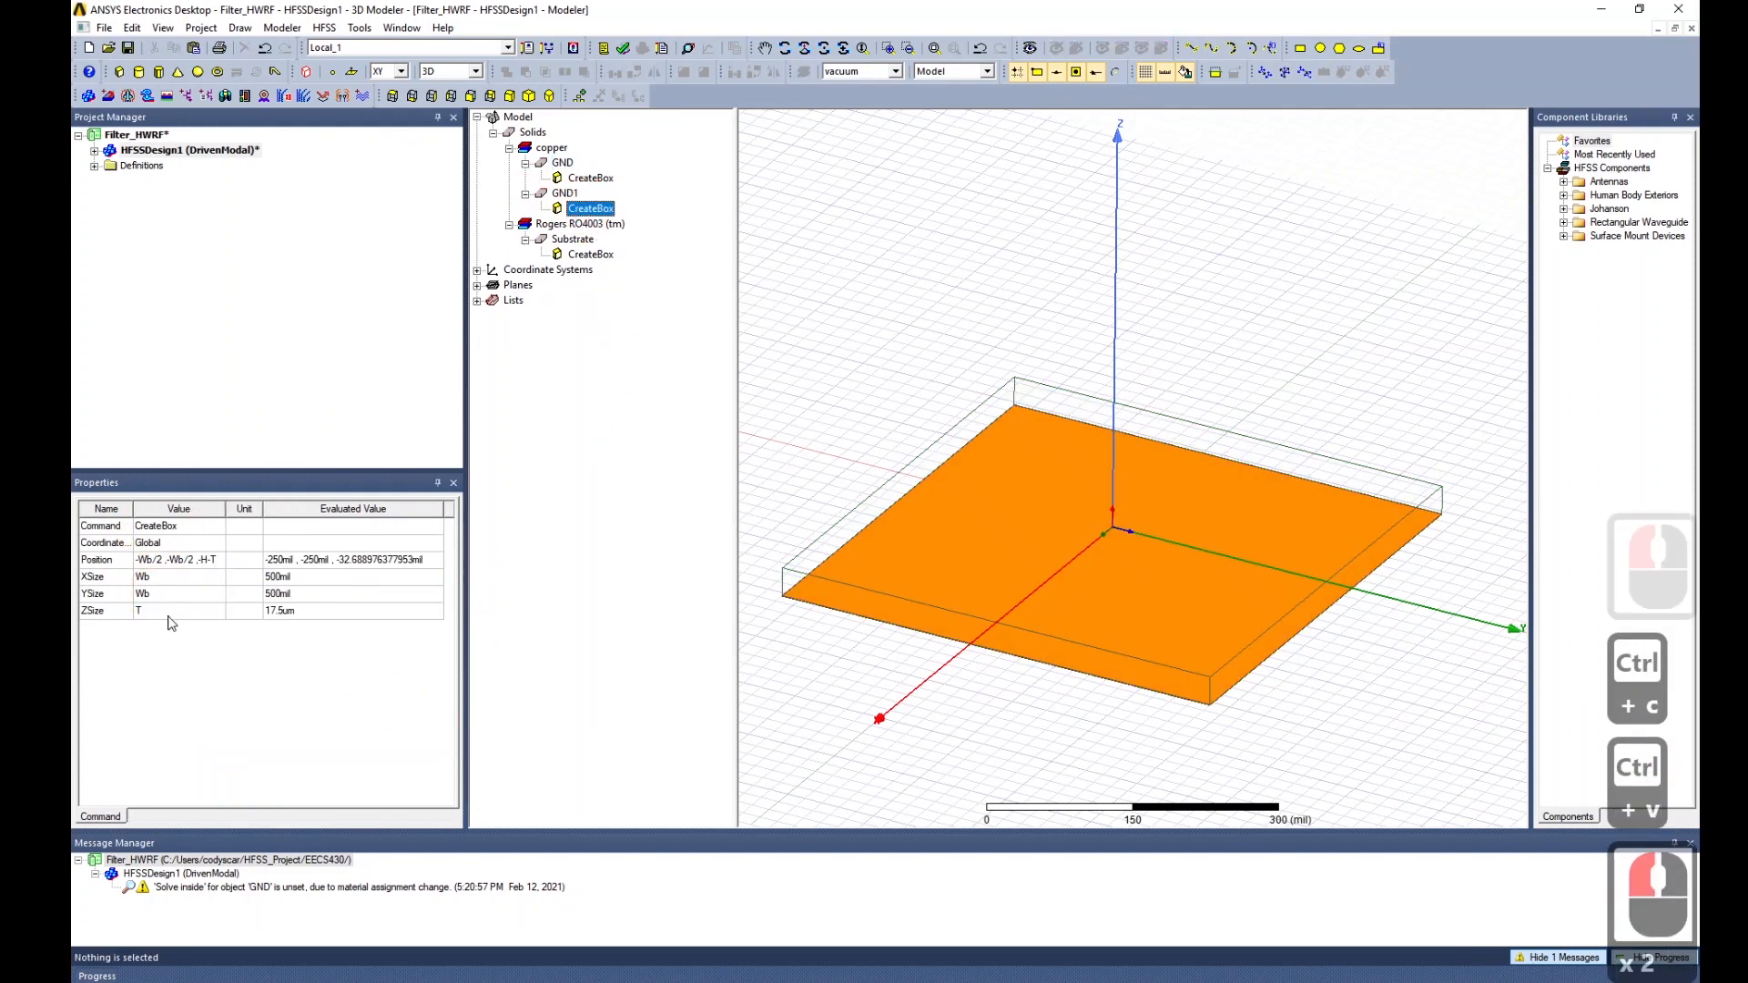
Change GND1's position z from -H-T to 0.
double_click(204, 565)
left_click_drag(195, 560, 257, 565)
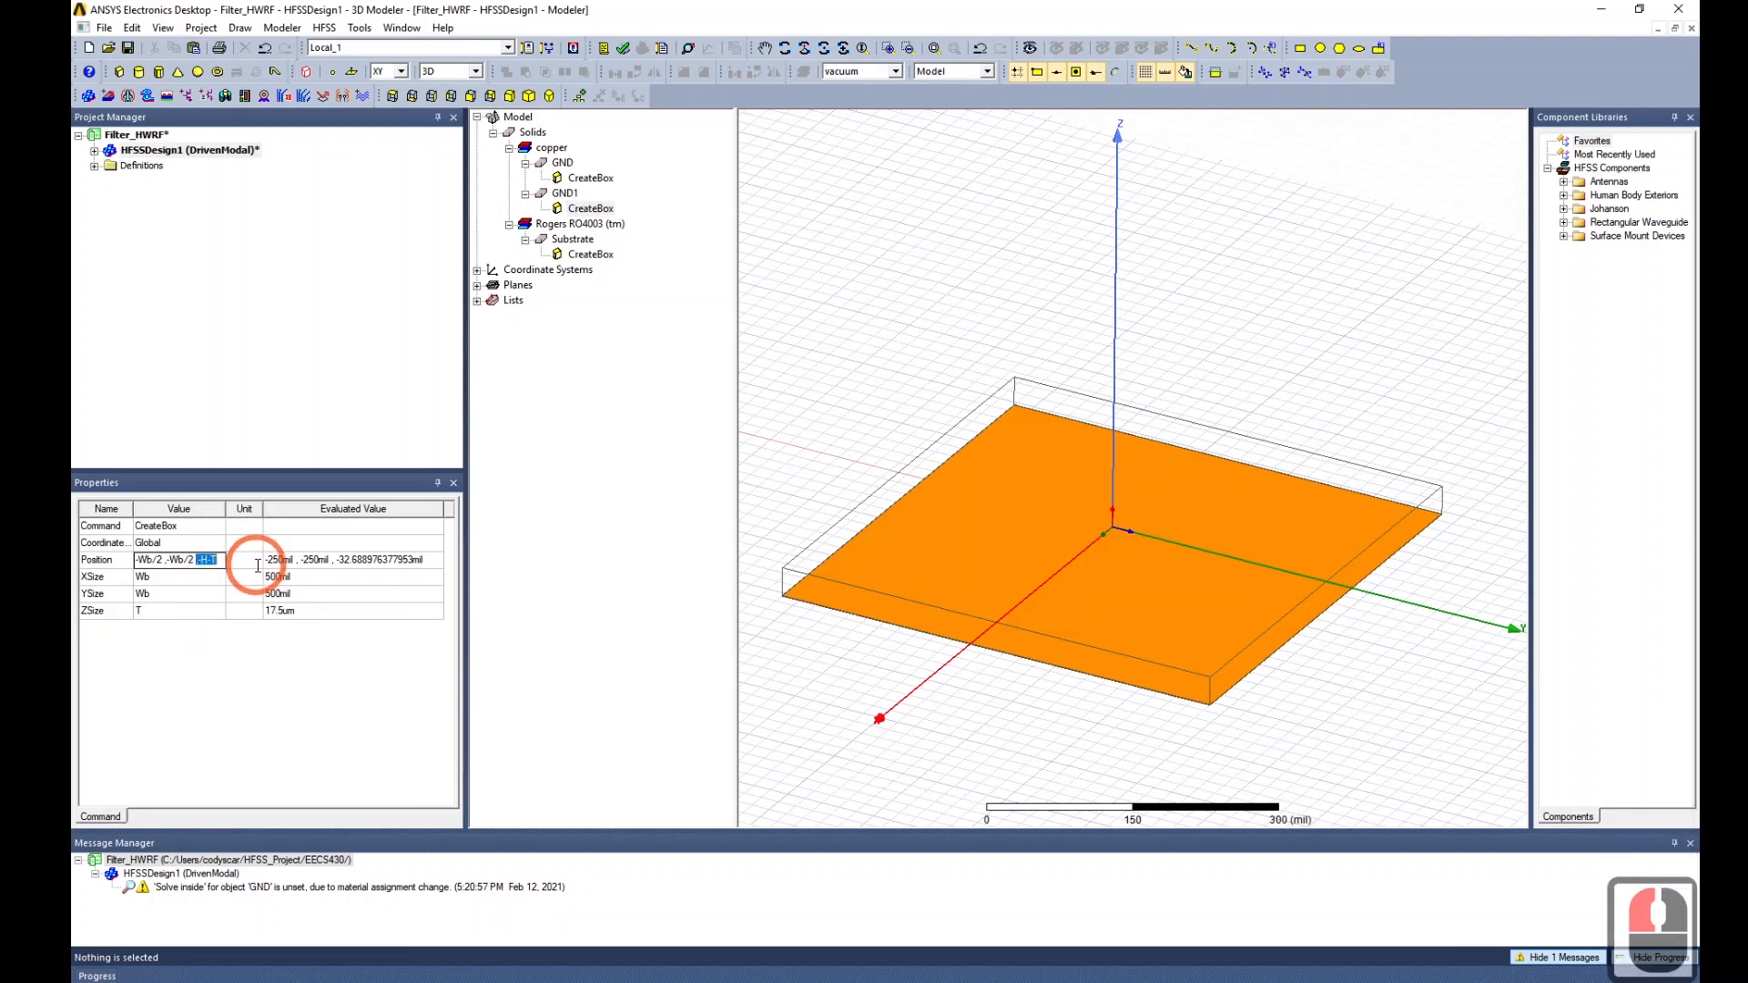
key("BackSpace")
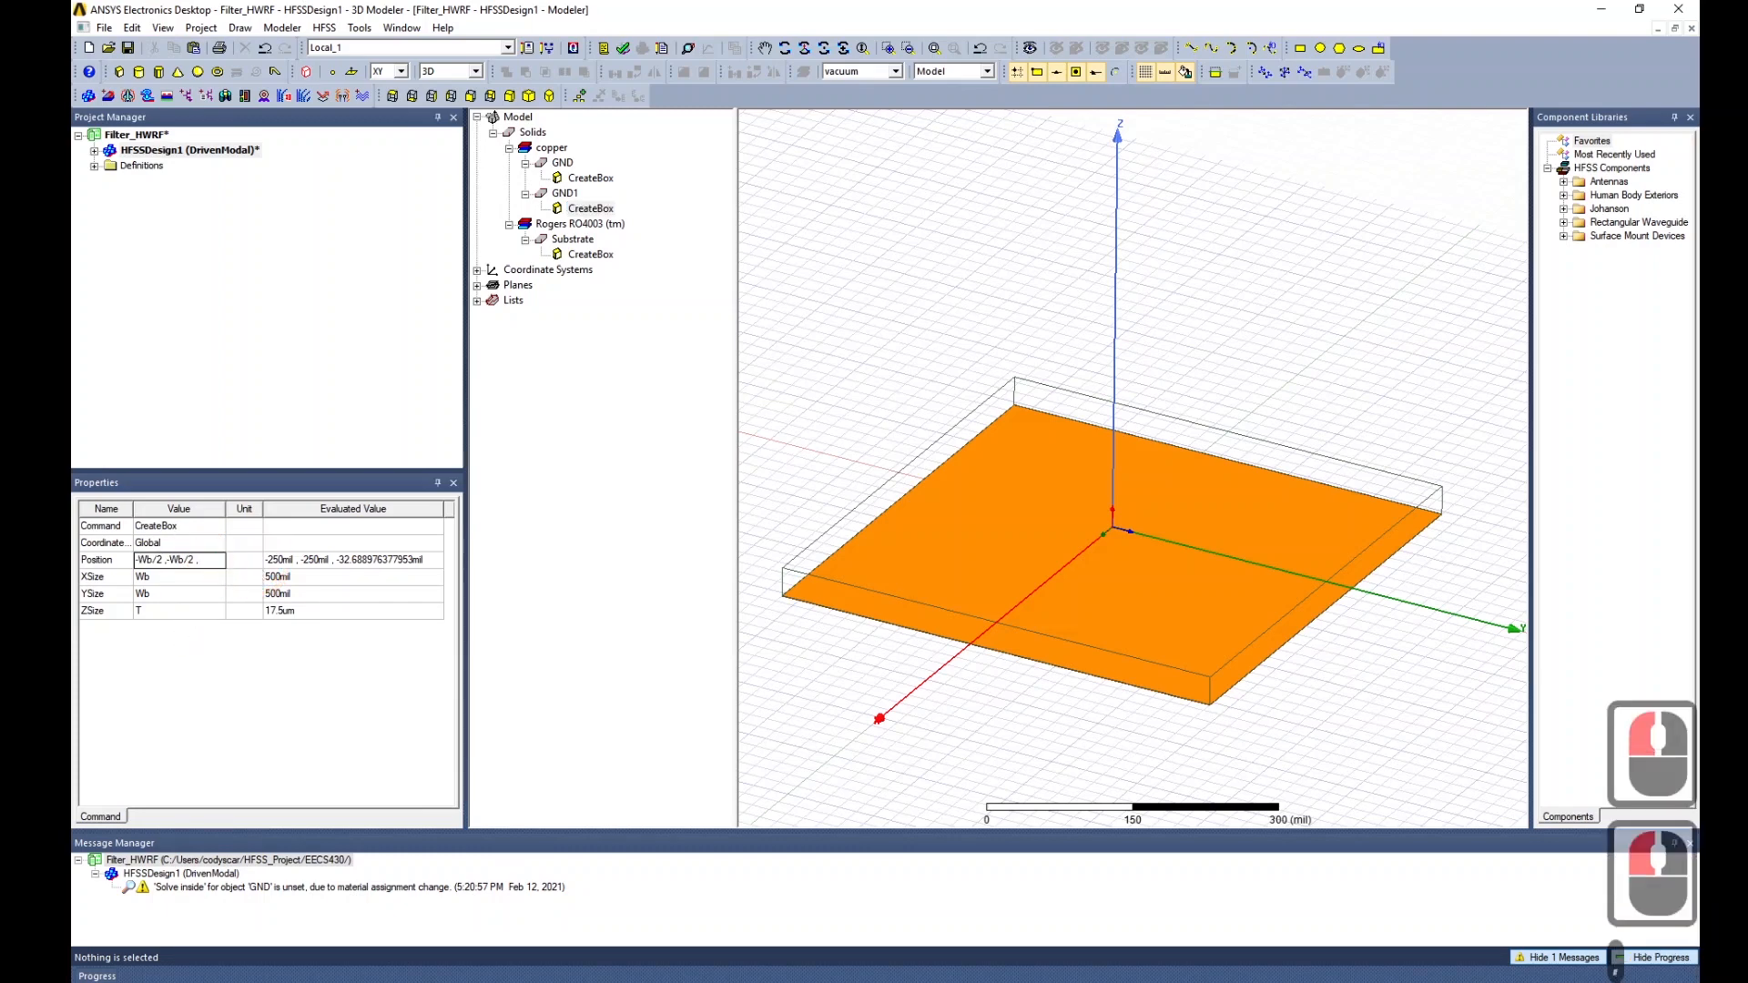
type("0")
left_click(182, 577)
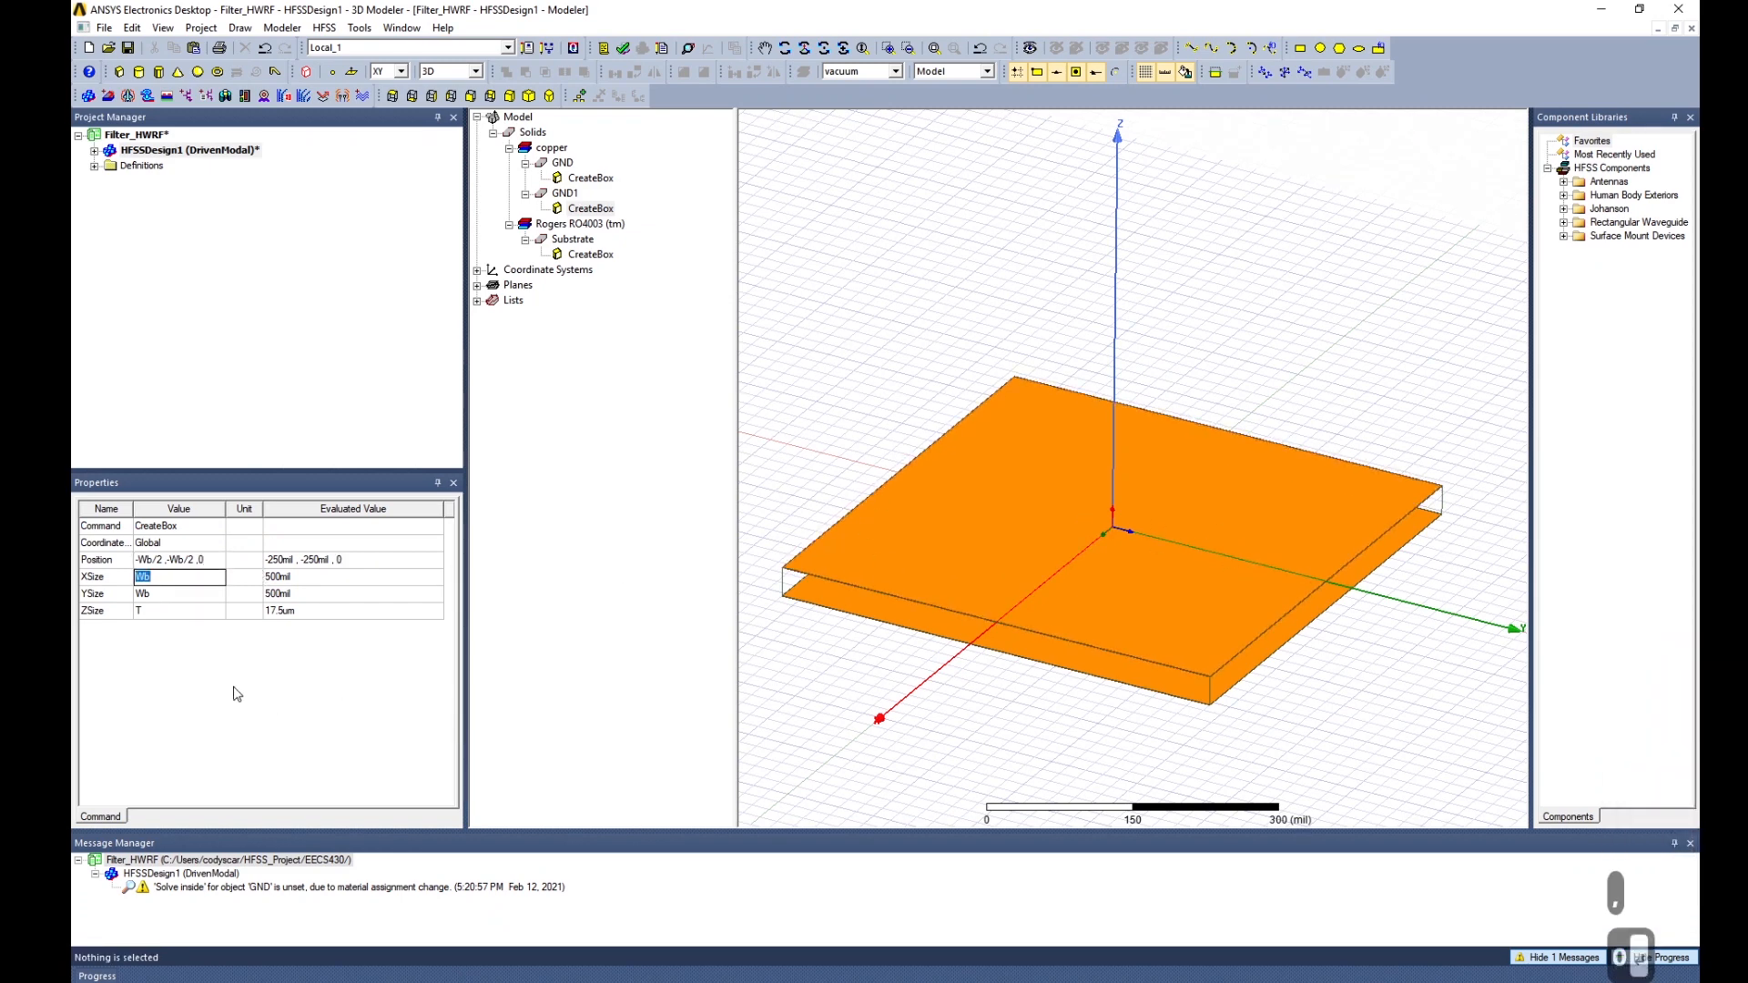
key("Return")
left_click(155, 561)
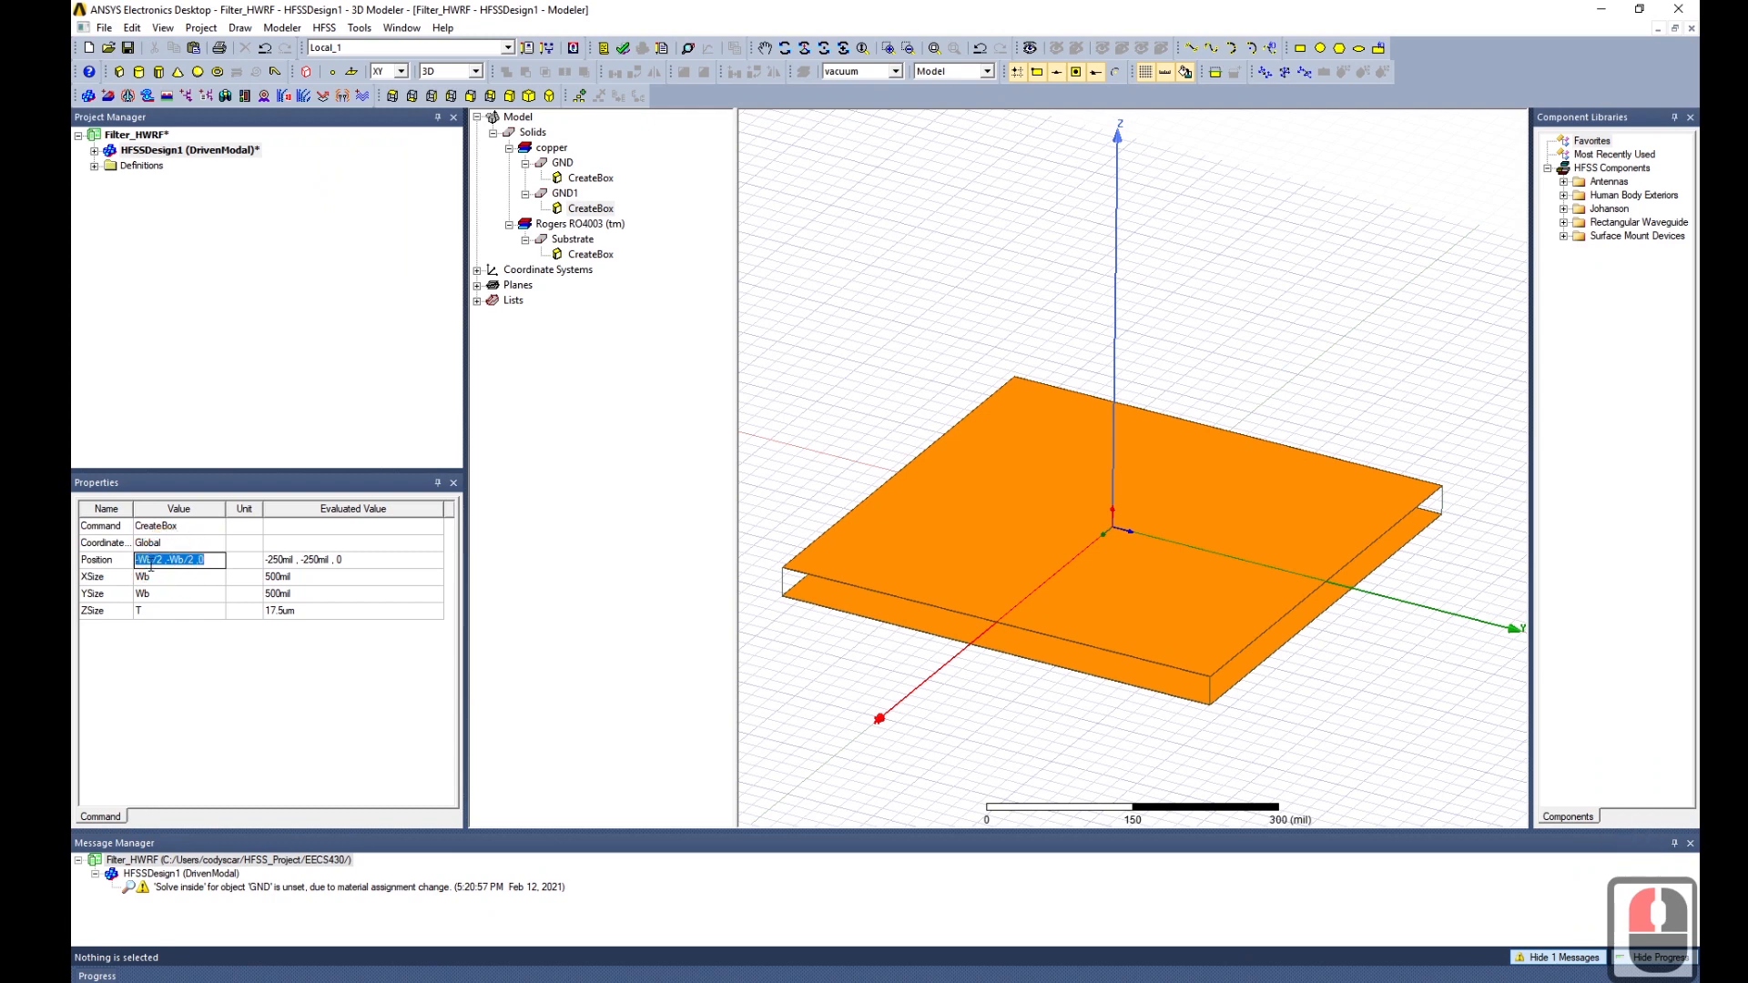
Enter W as GND1's XSize, postponing the variable definition.
left_click(160, 577)
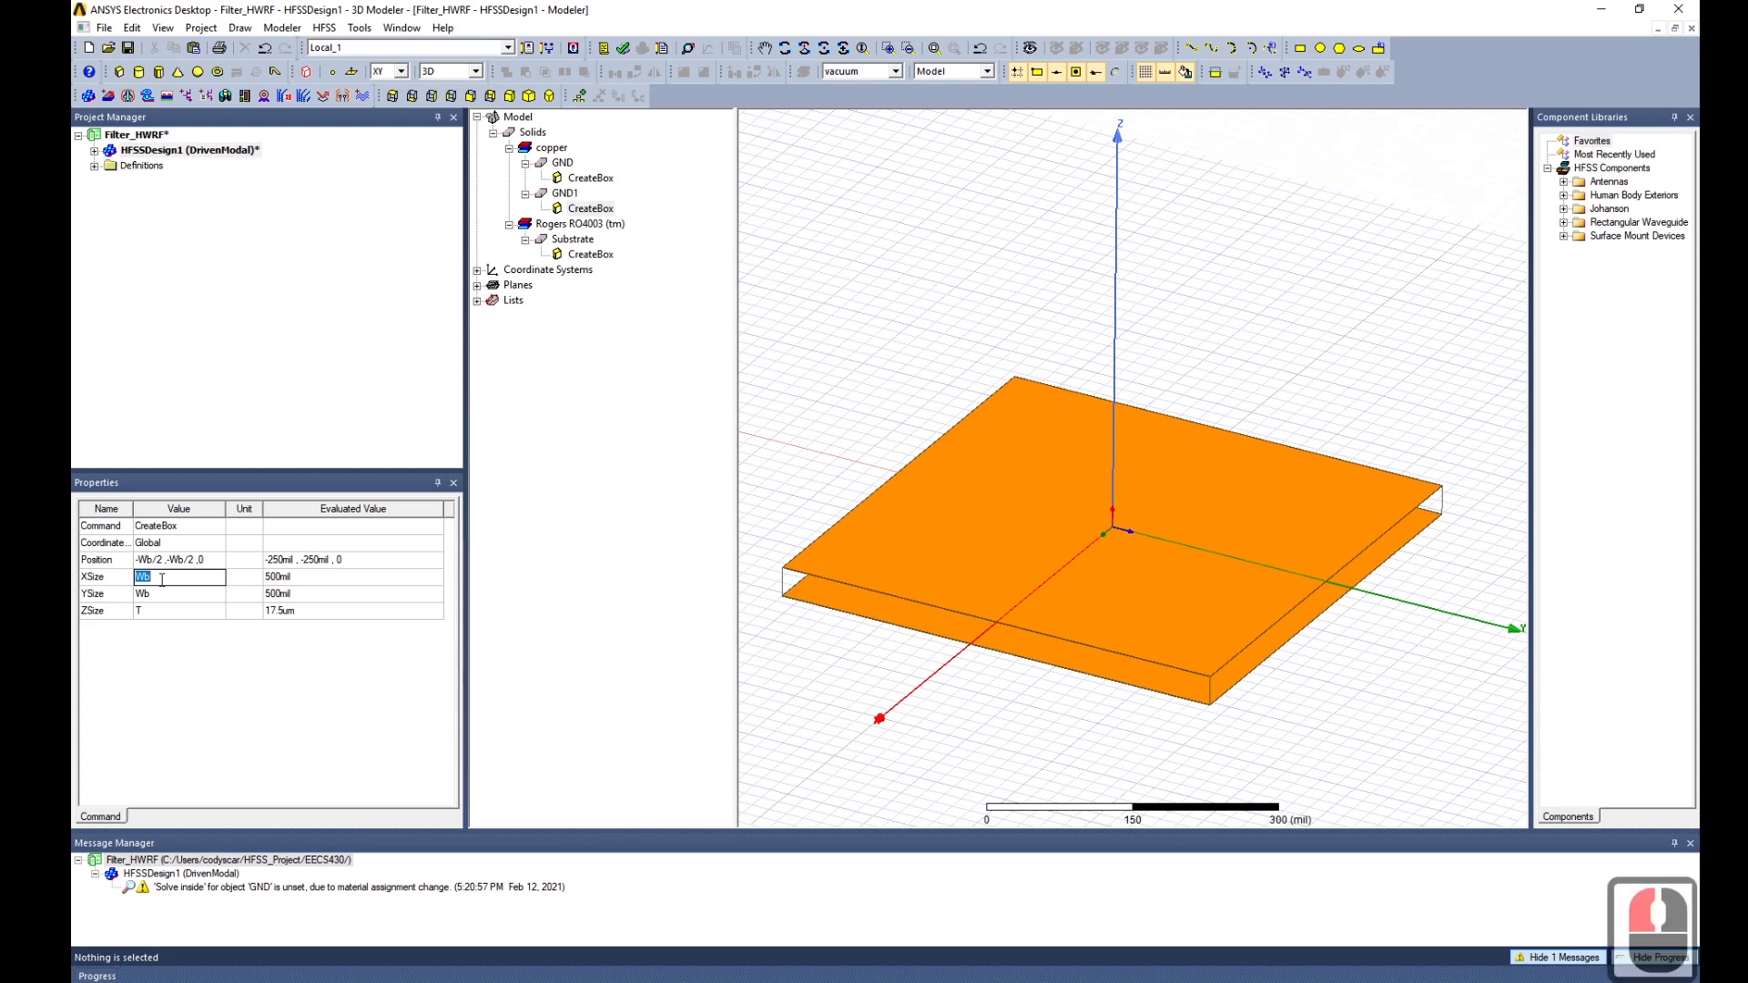
type("W")
key("Return")
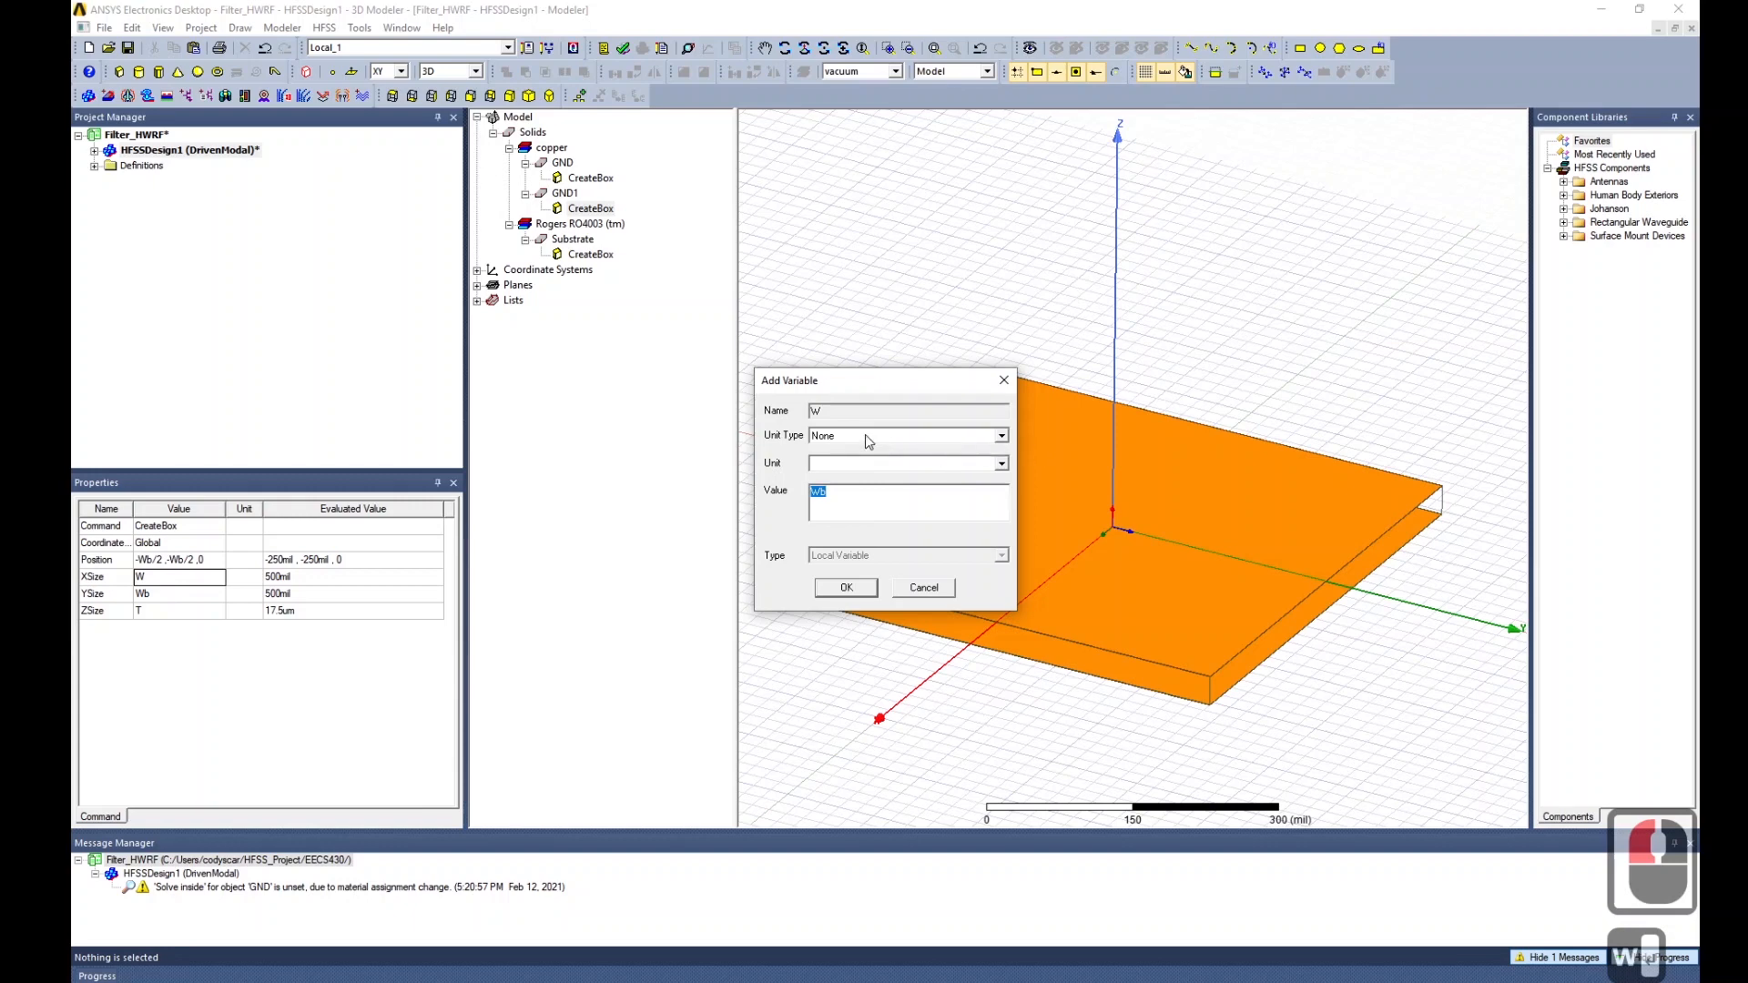
left_click(923, 587)
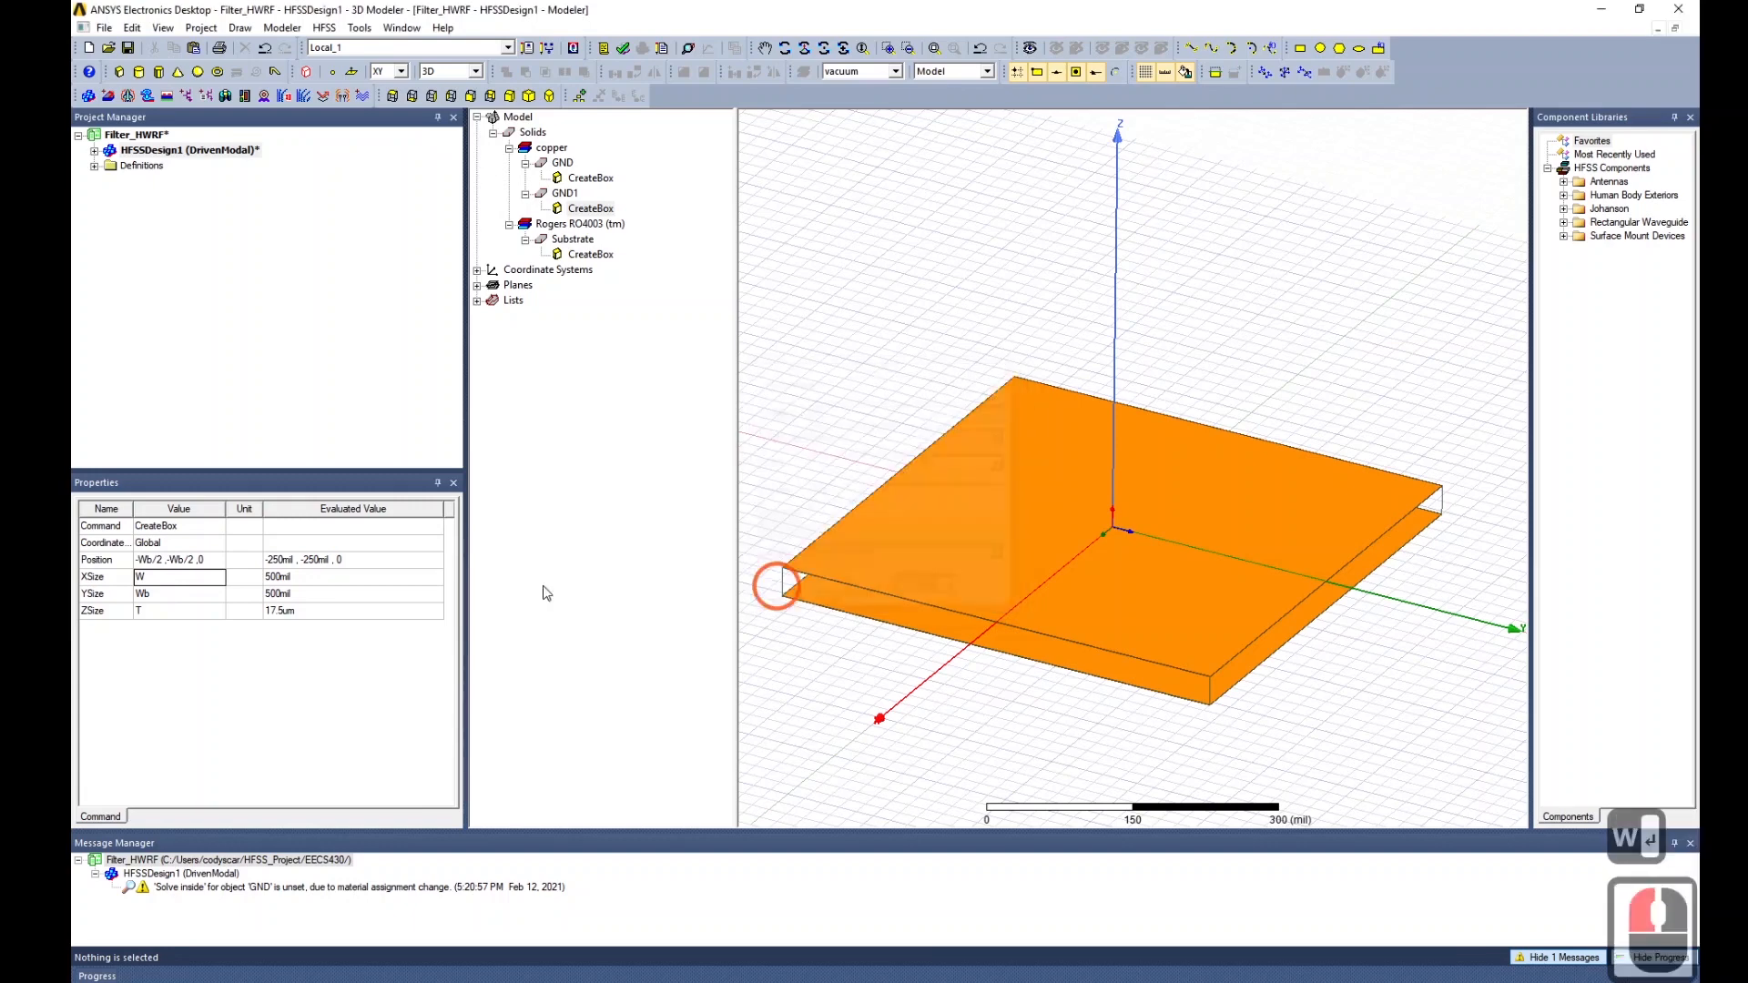
left_click(172, 588)
key("Escape")
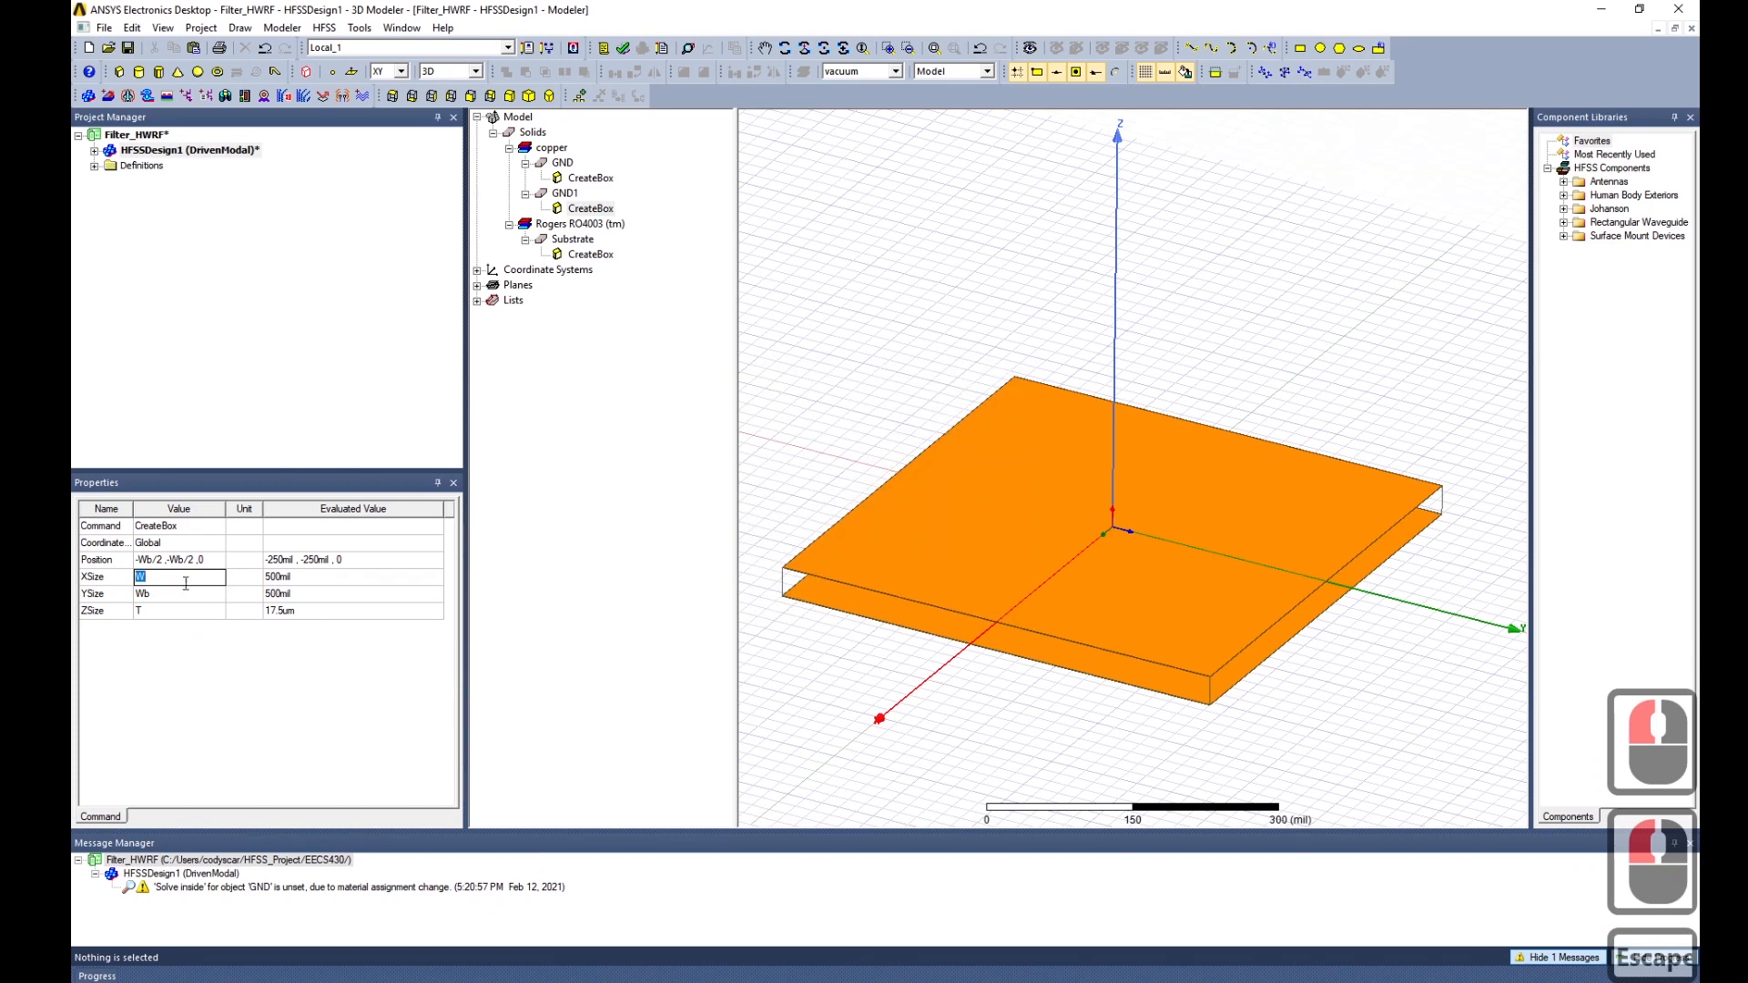
left_click(176, 576)
type("b")
Set YSize to W, defining W as a 50 mil Length variable.
double_click(167, 594)
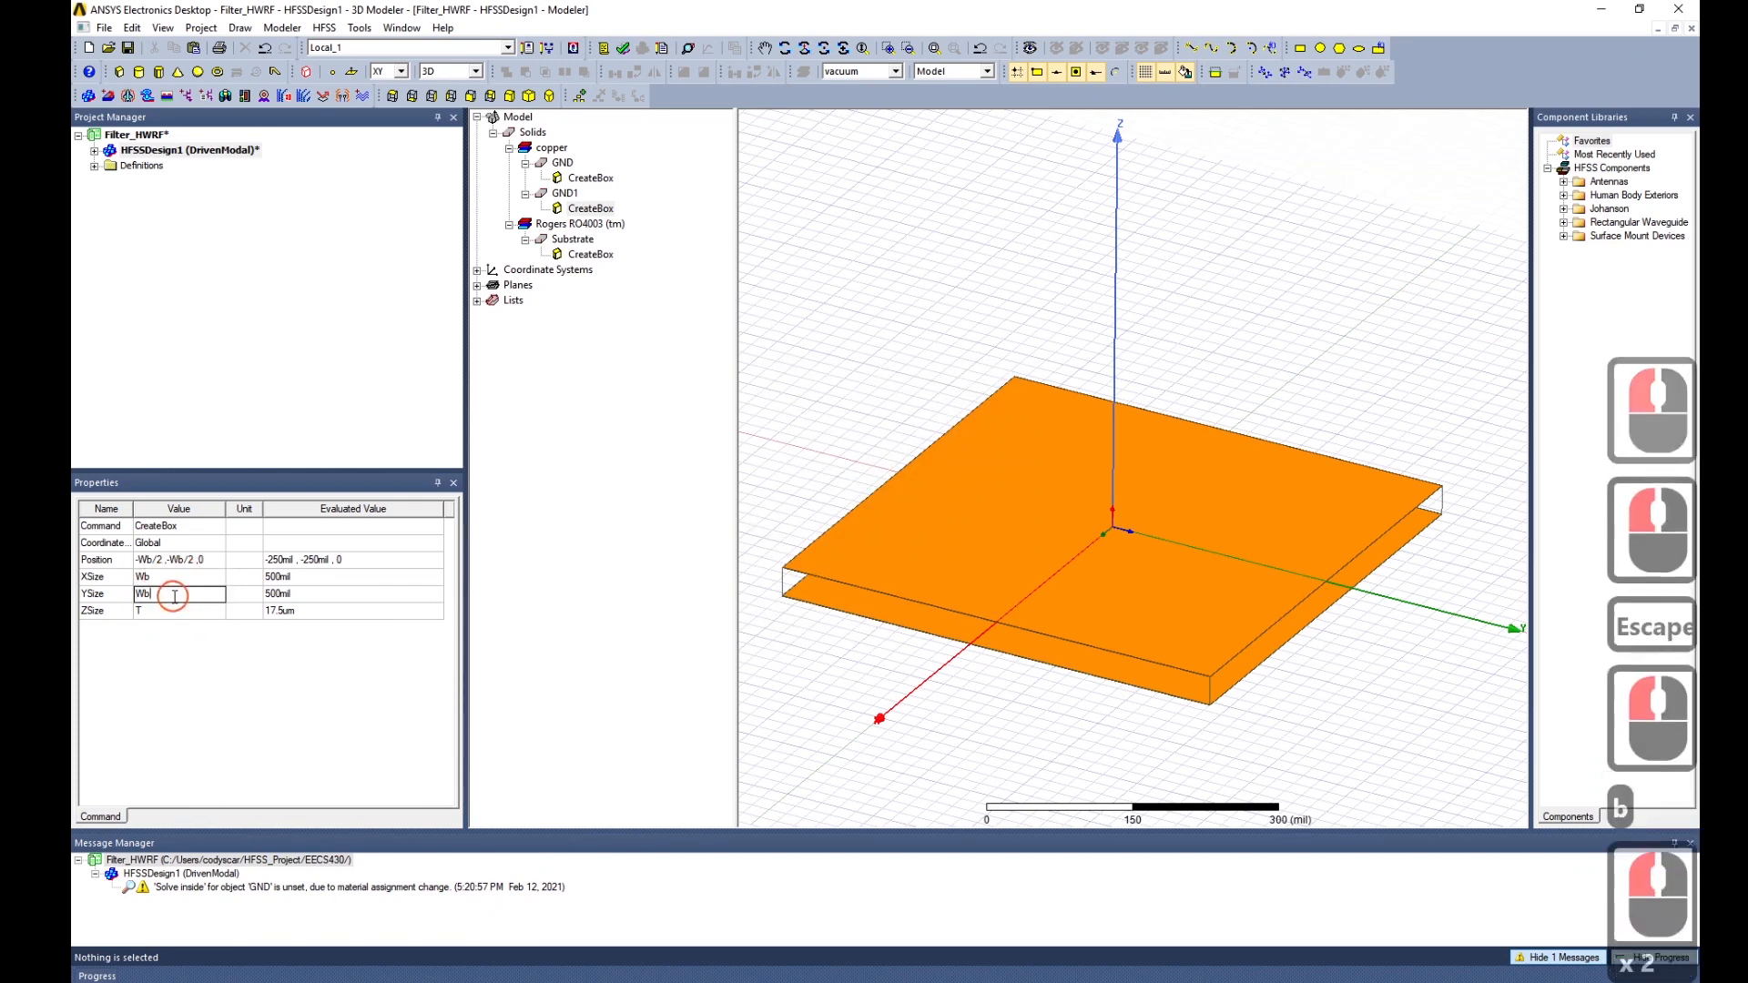
left_click(167, 595)
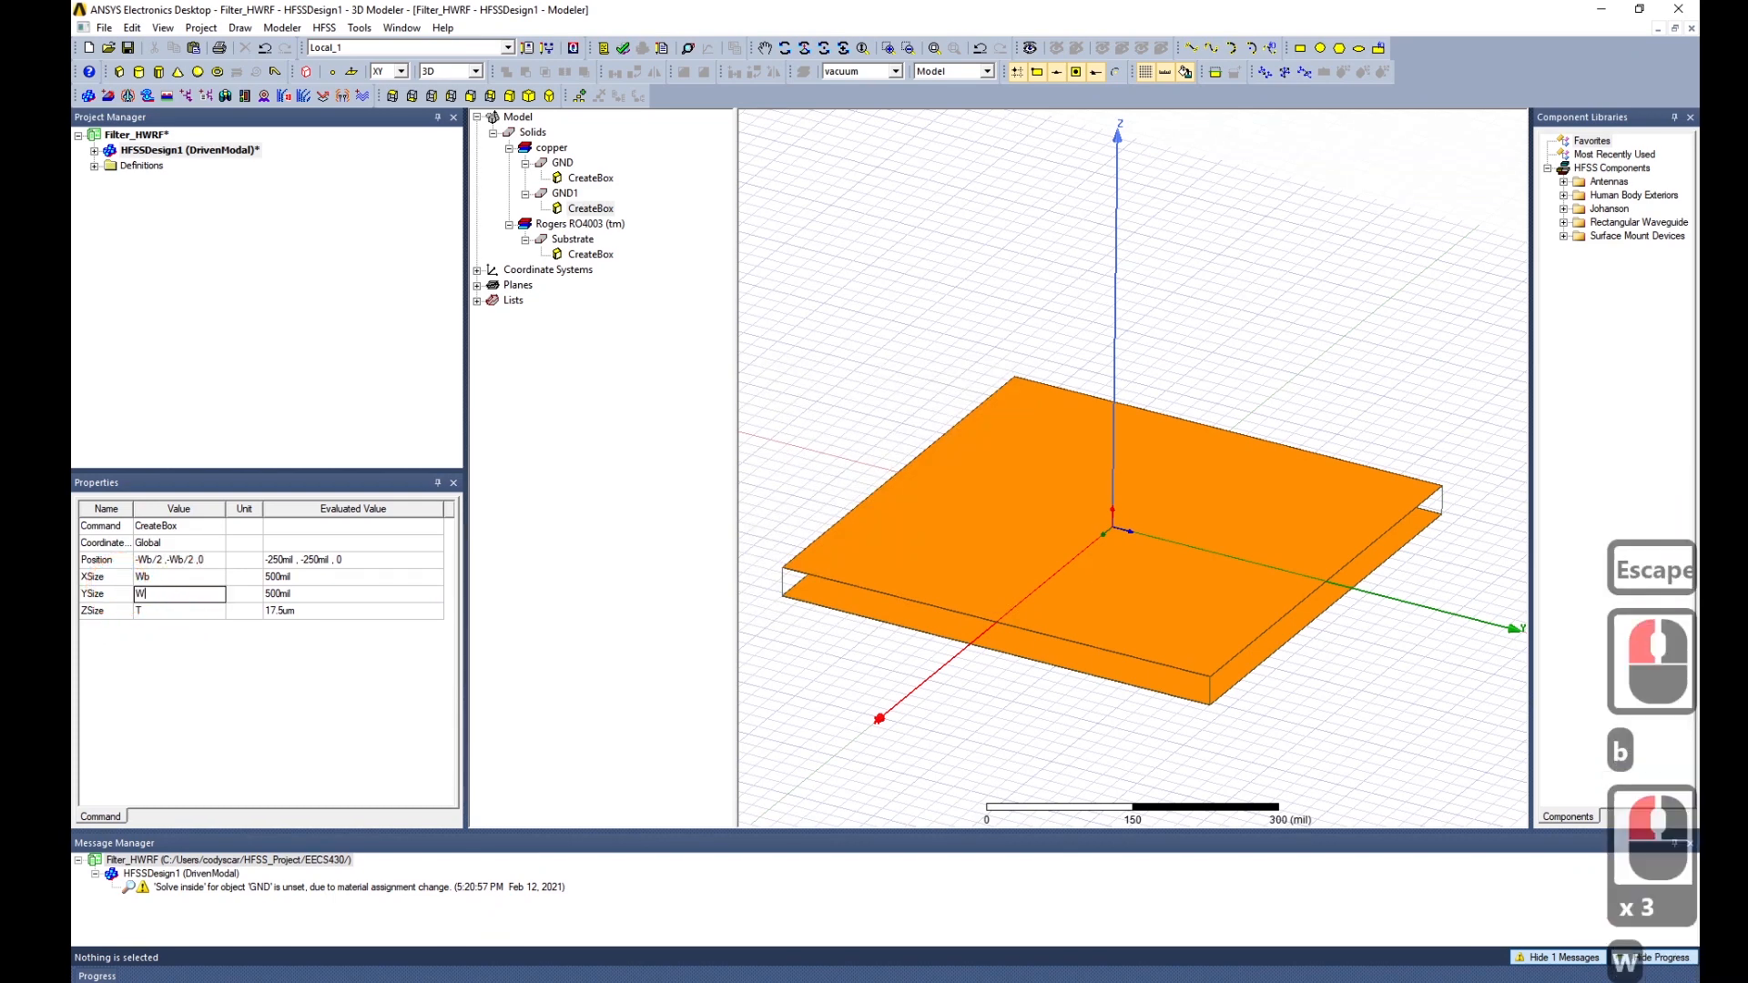
type("W")
key("Return")
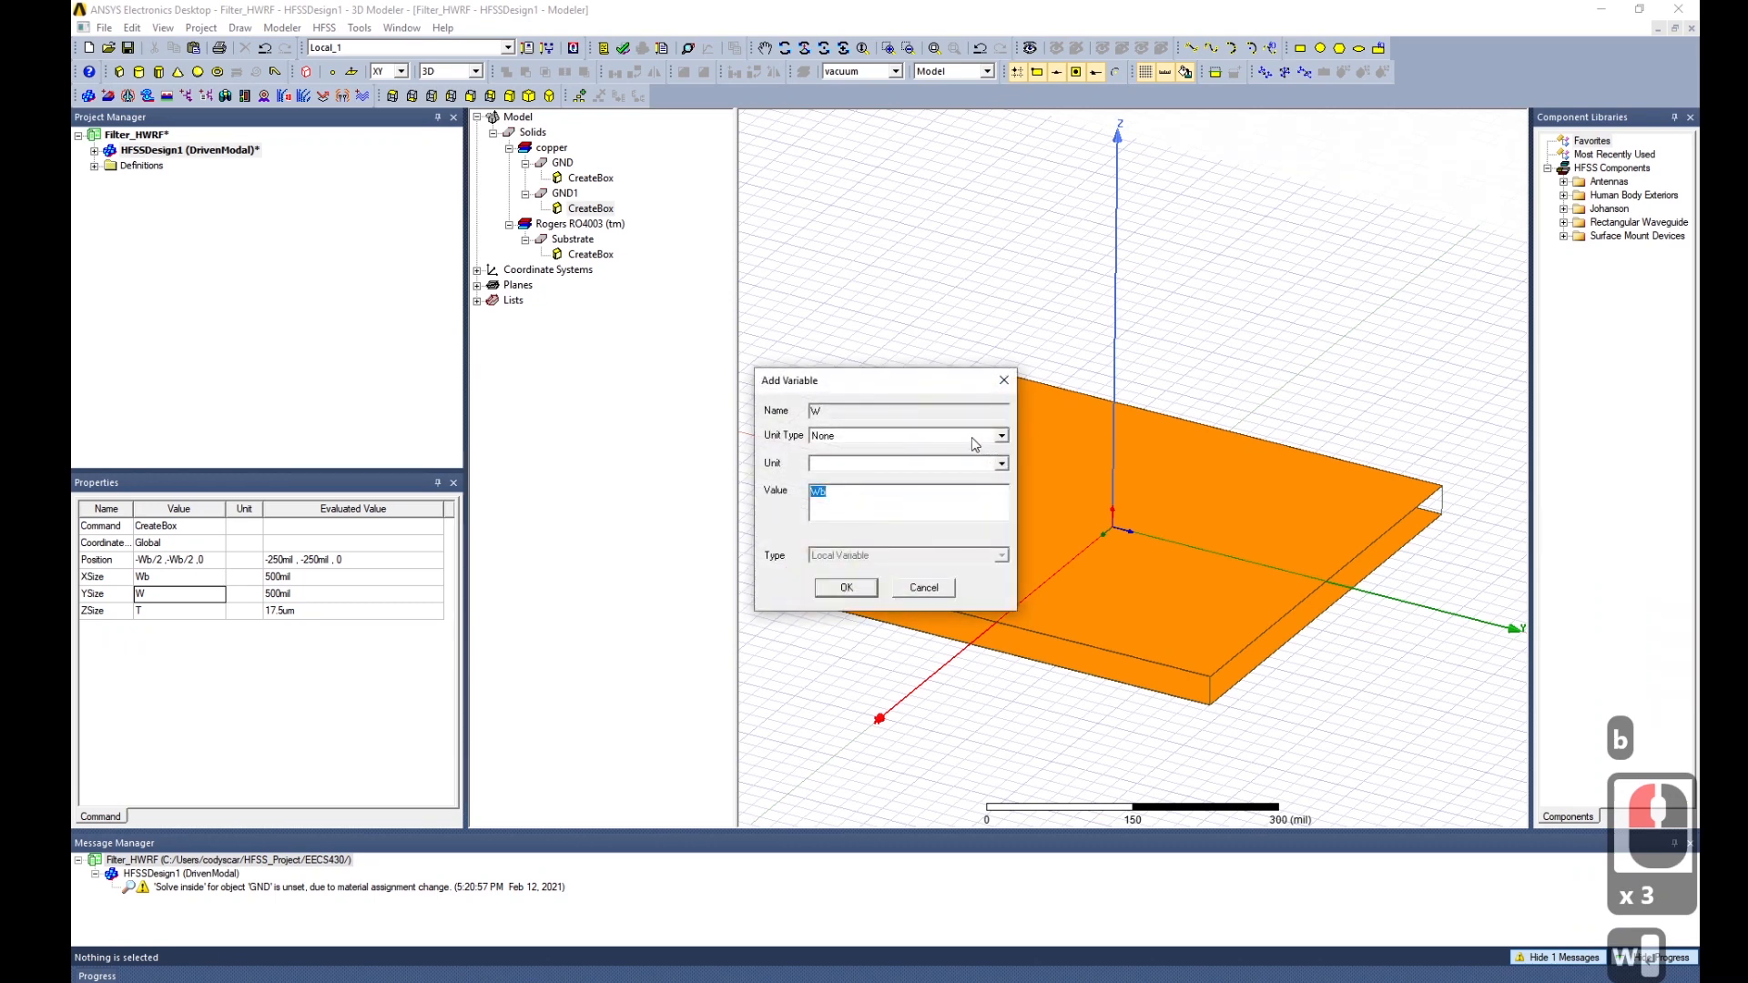
left_click(969, 436)
key("l")
key("Return")
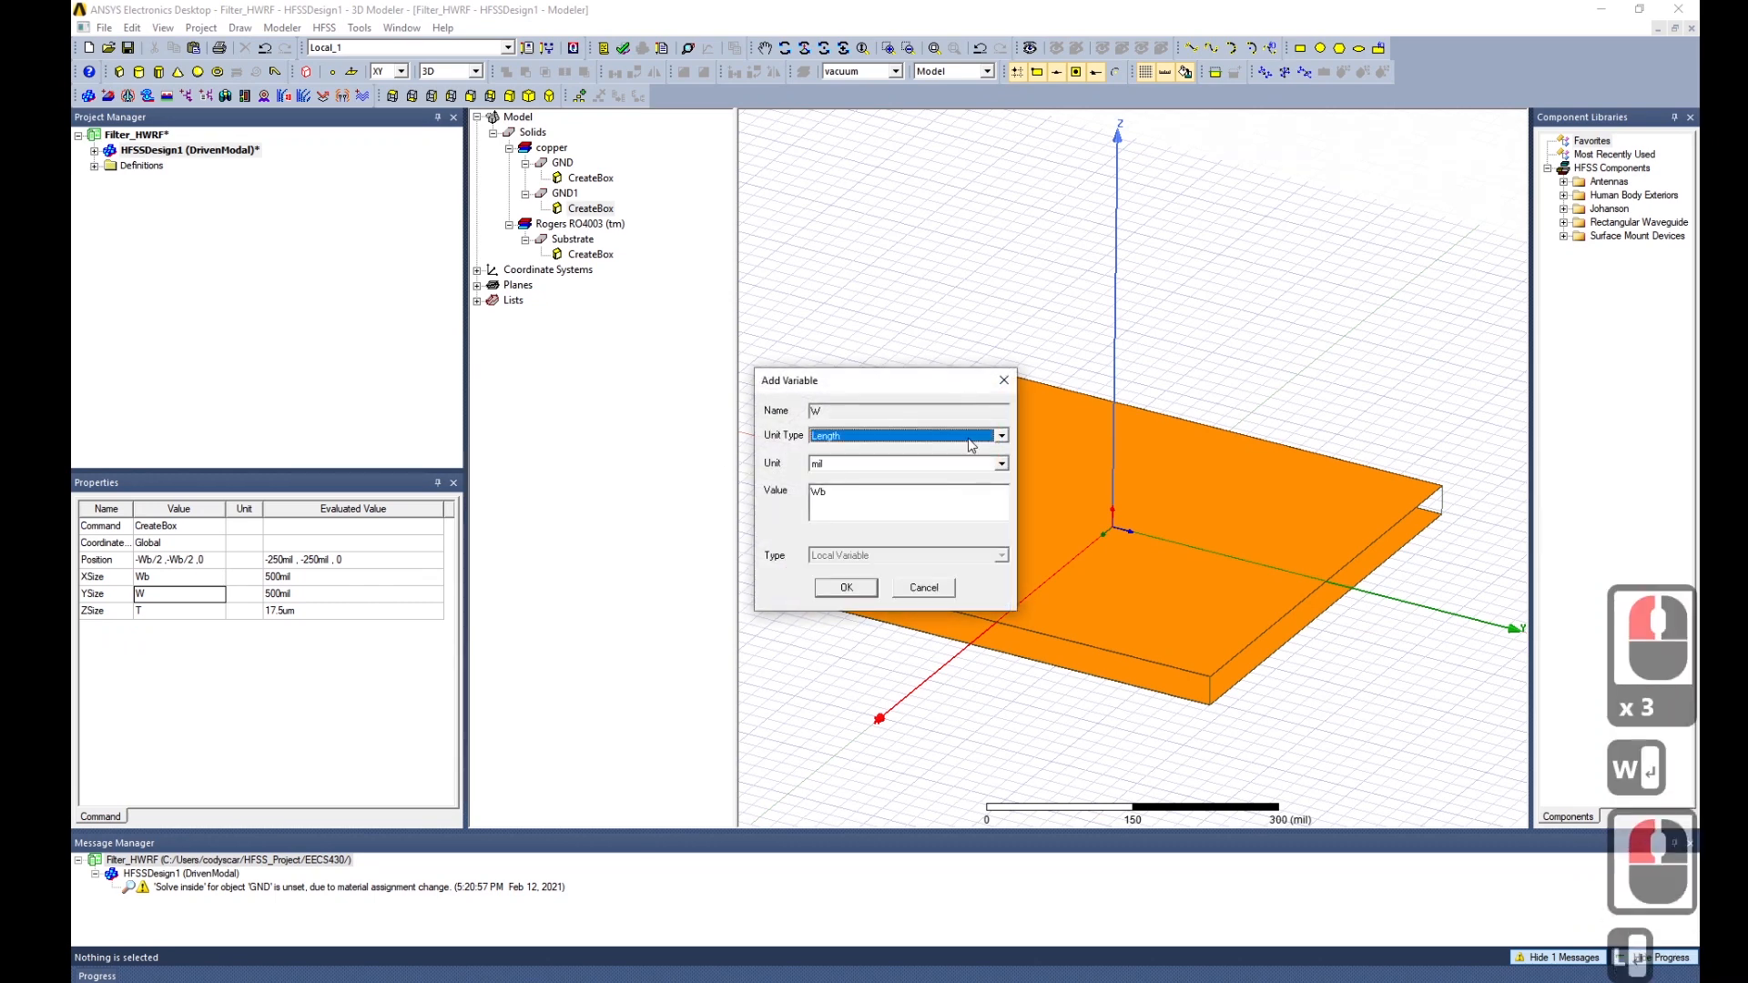
double_click(941, 491)
type("50")
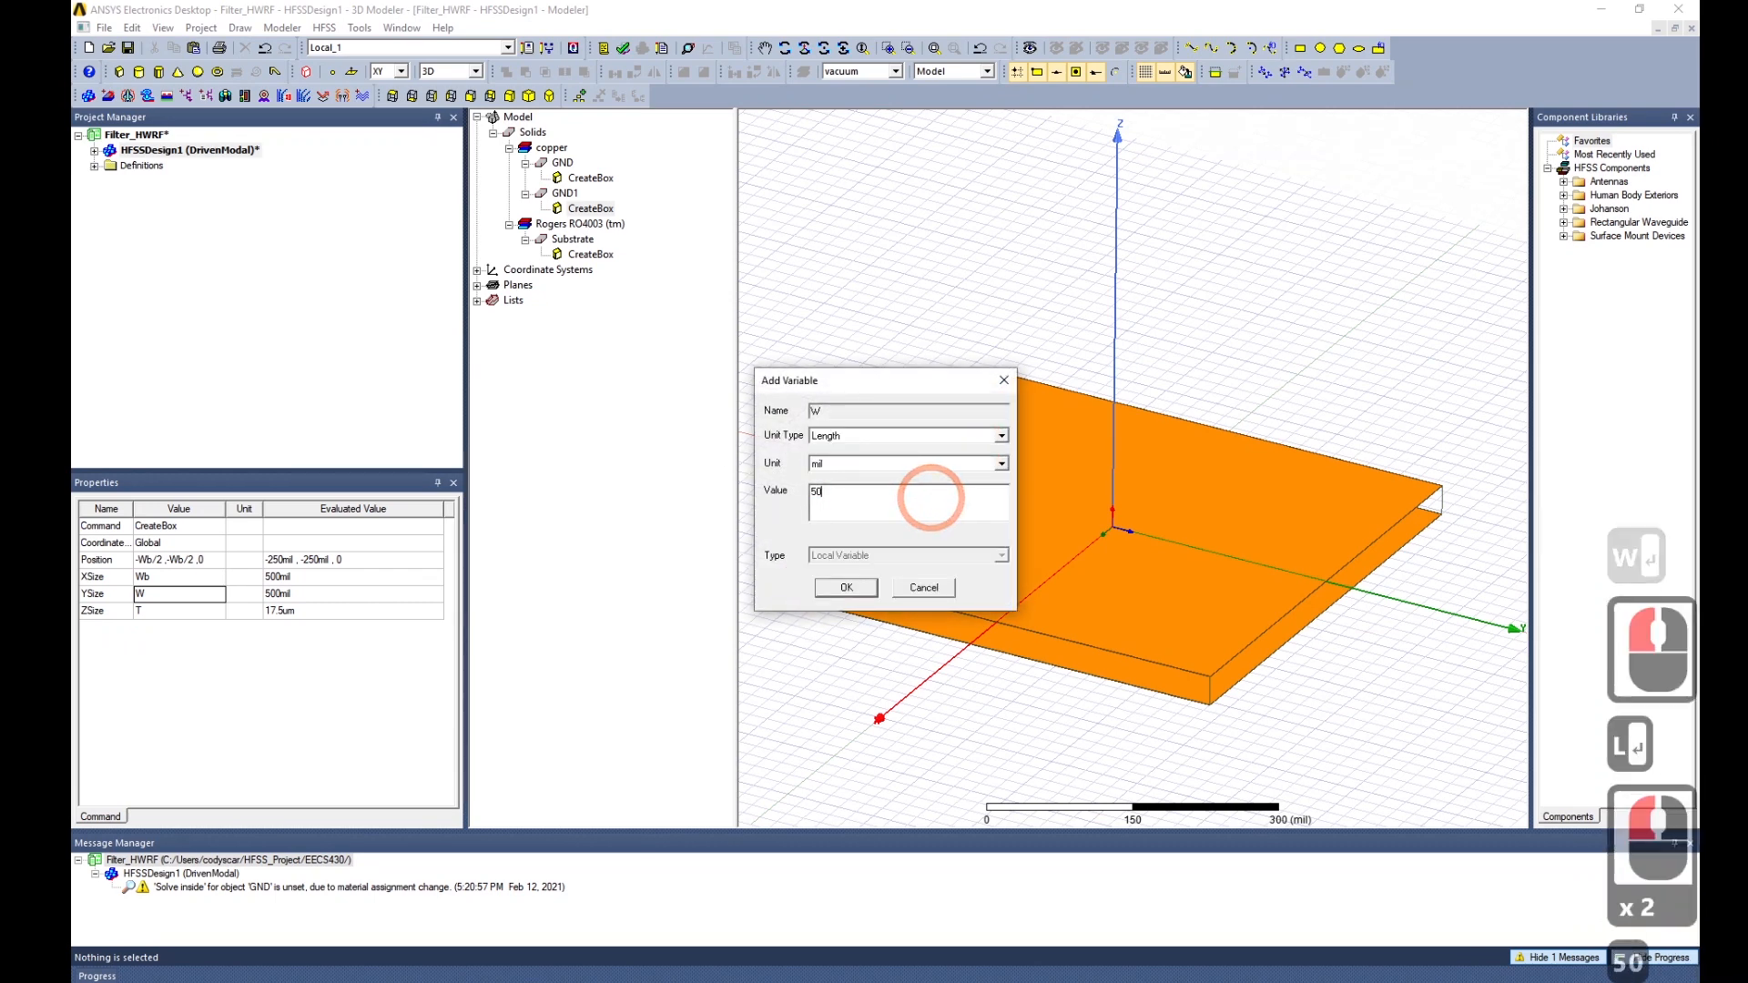
left_click(845, 587)
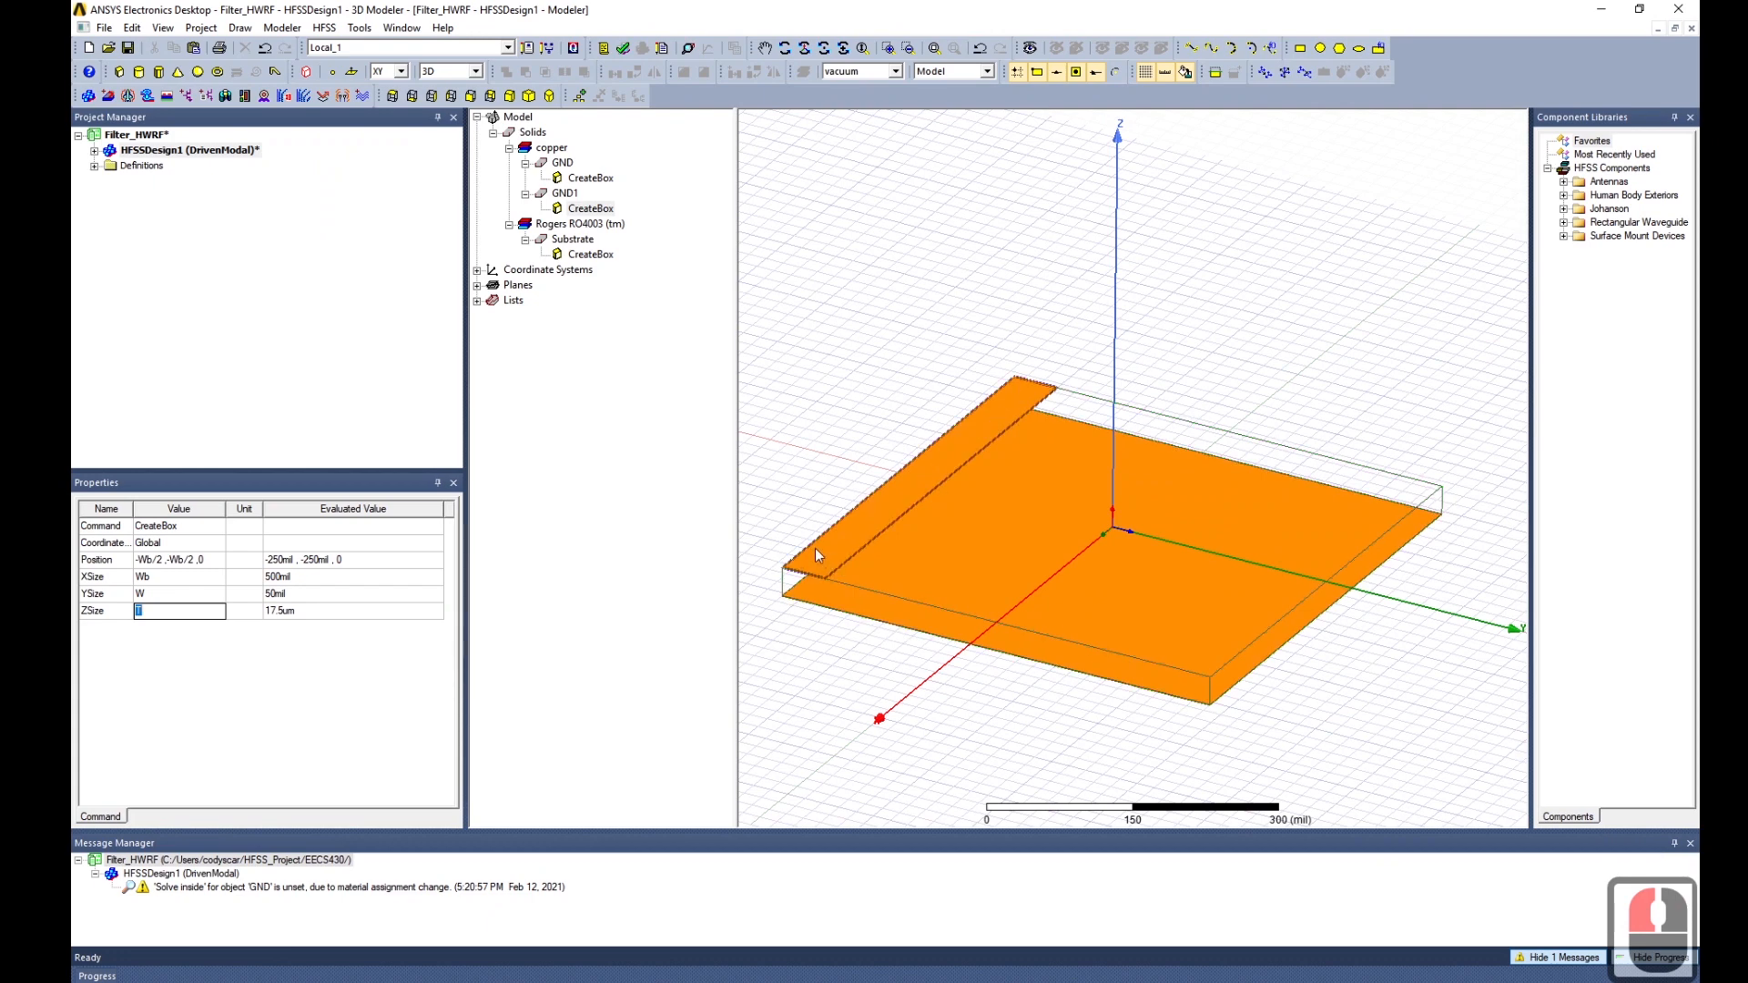
Correct GND1's XSize to W so the box is 50 mil wide.
left_click(164, 583)
left_click(160, 587)
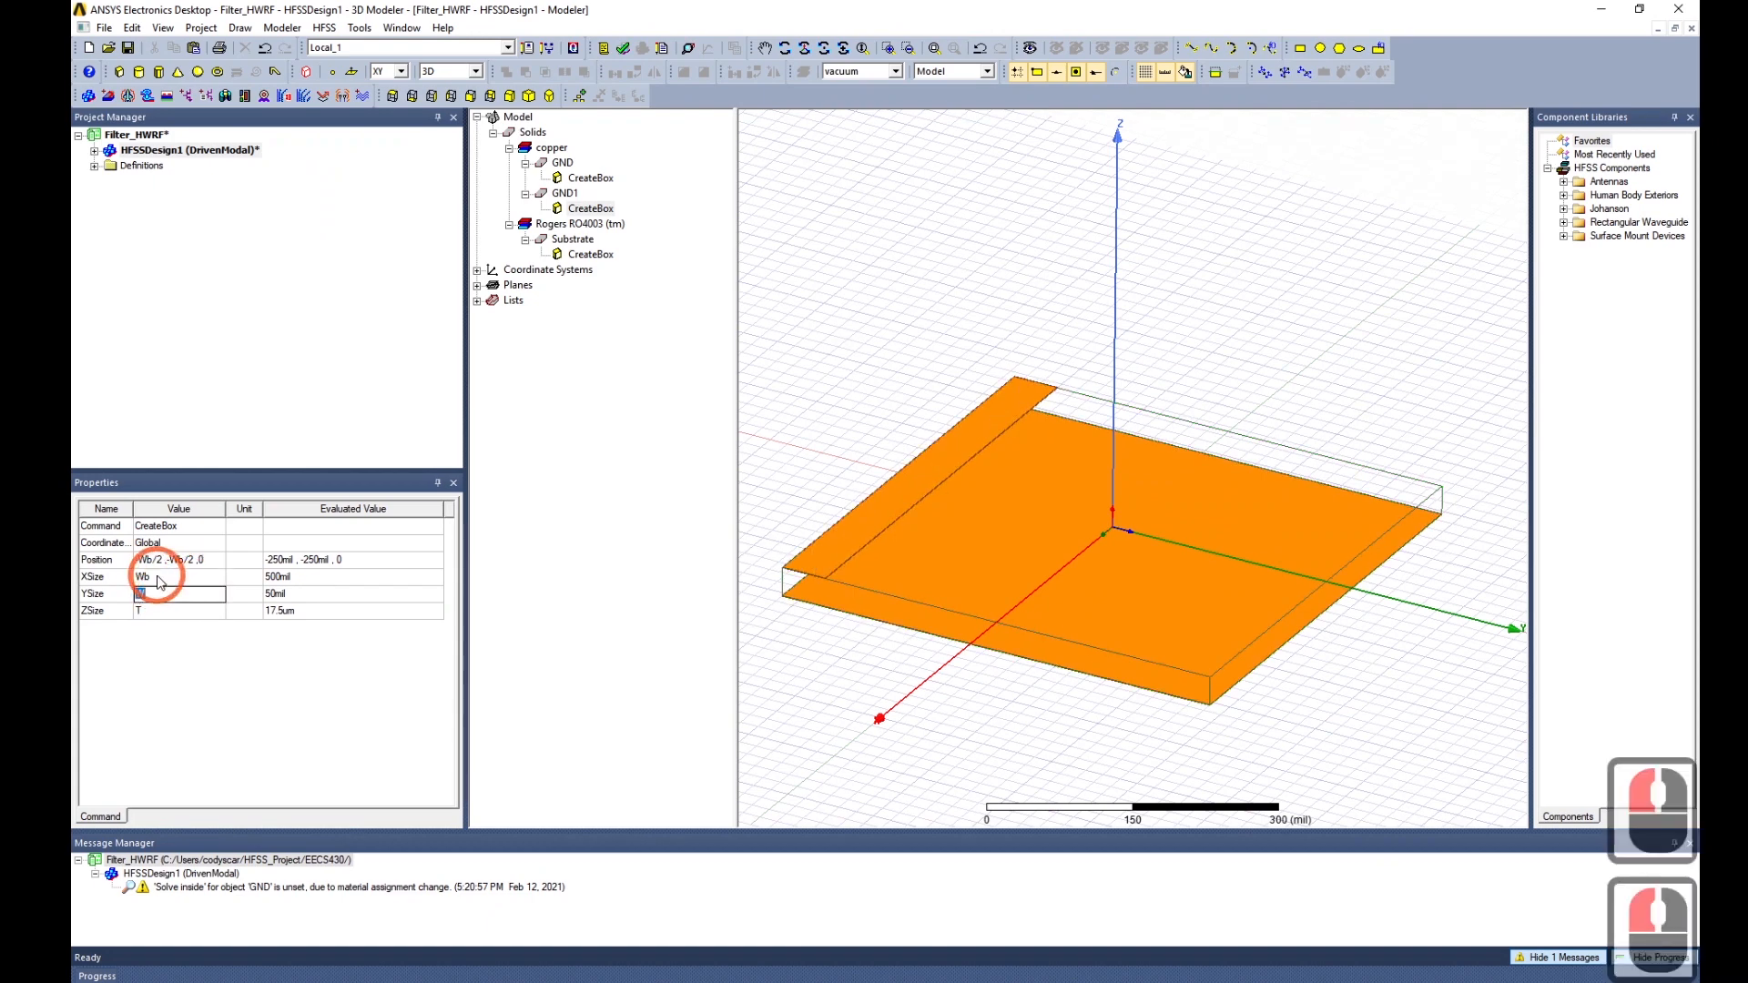
left_click(157, 580)
left_click(157, 580)
key("BackSpace")
type("w")
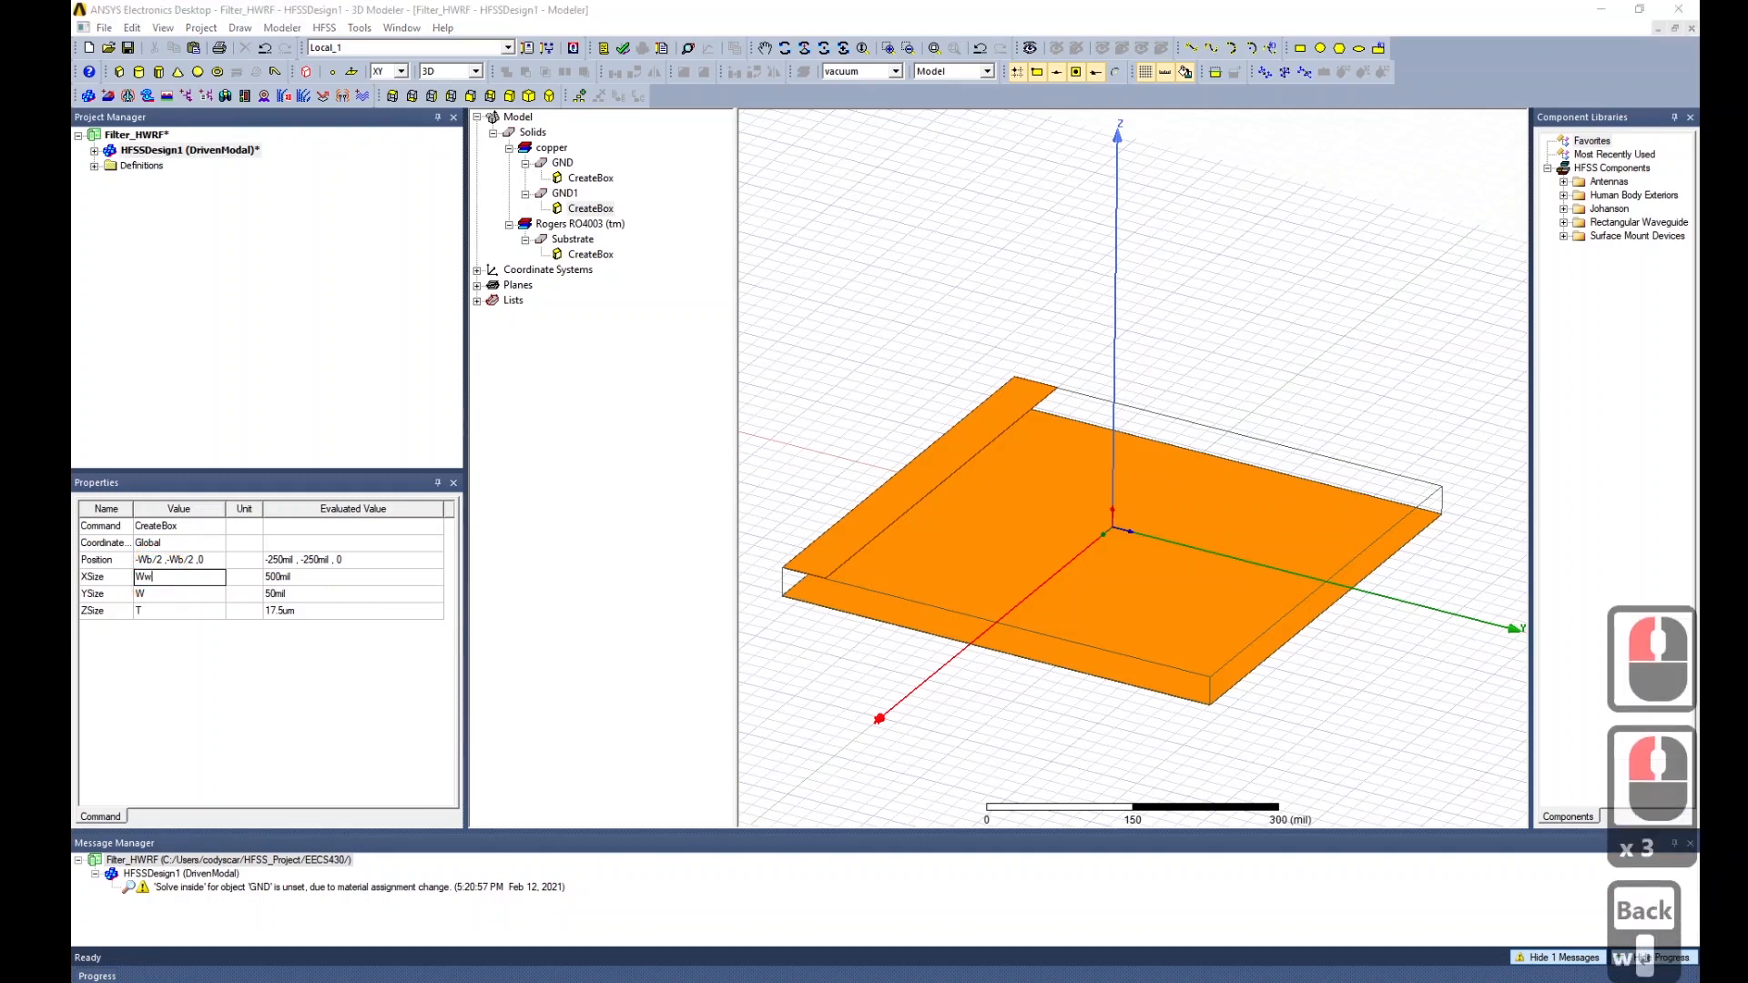
key("Return")
key("Escape")
left_click(158, 576)
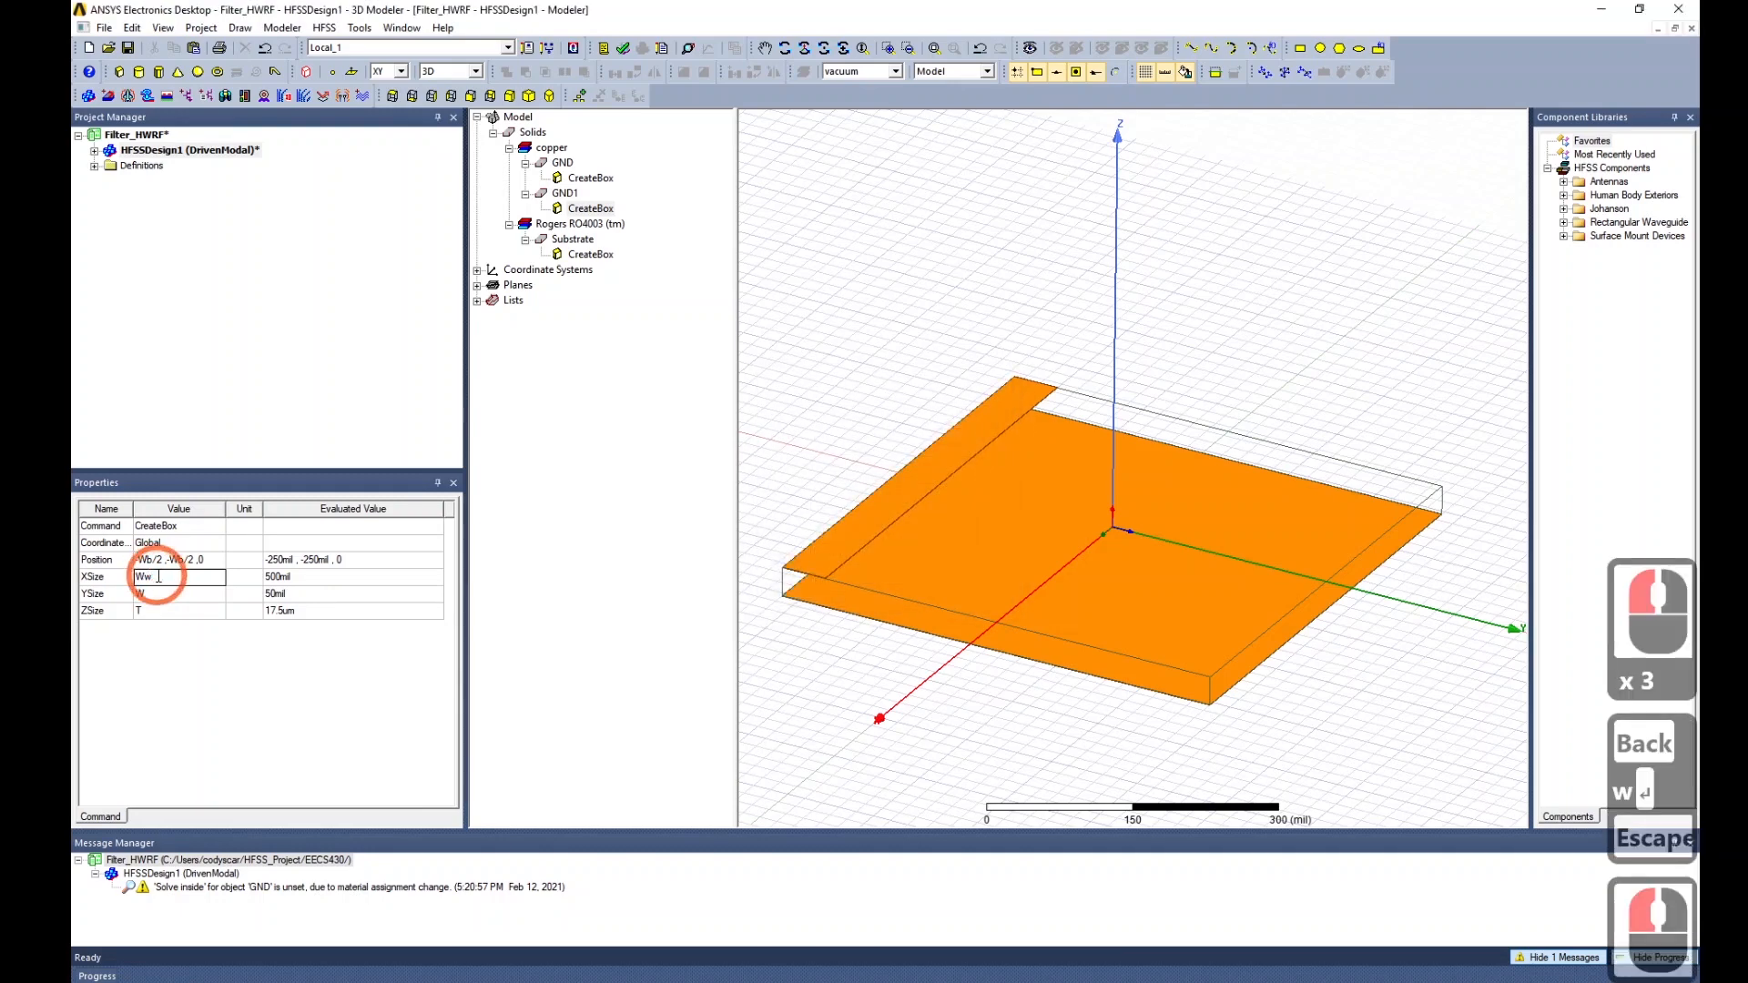
key("BackSpace")
key("Return")
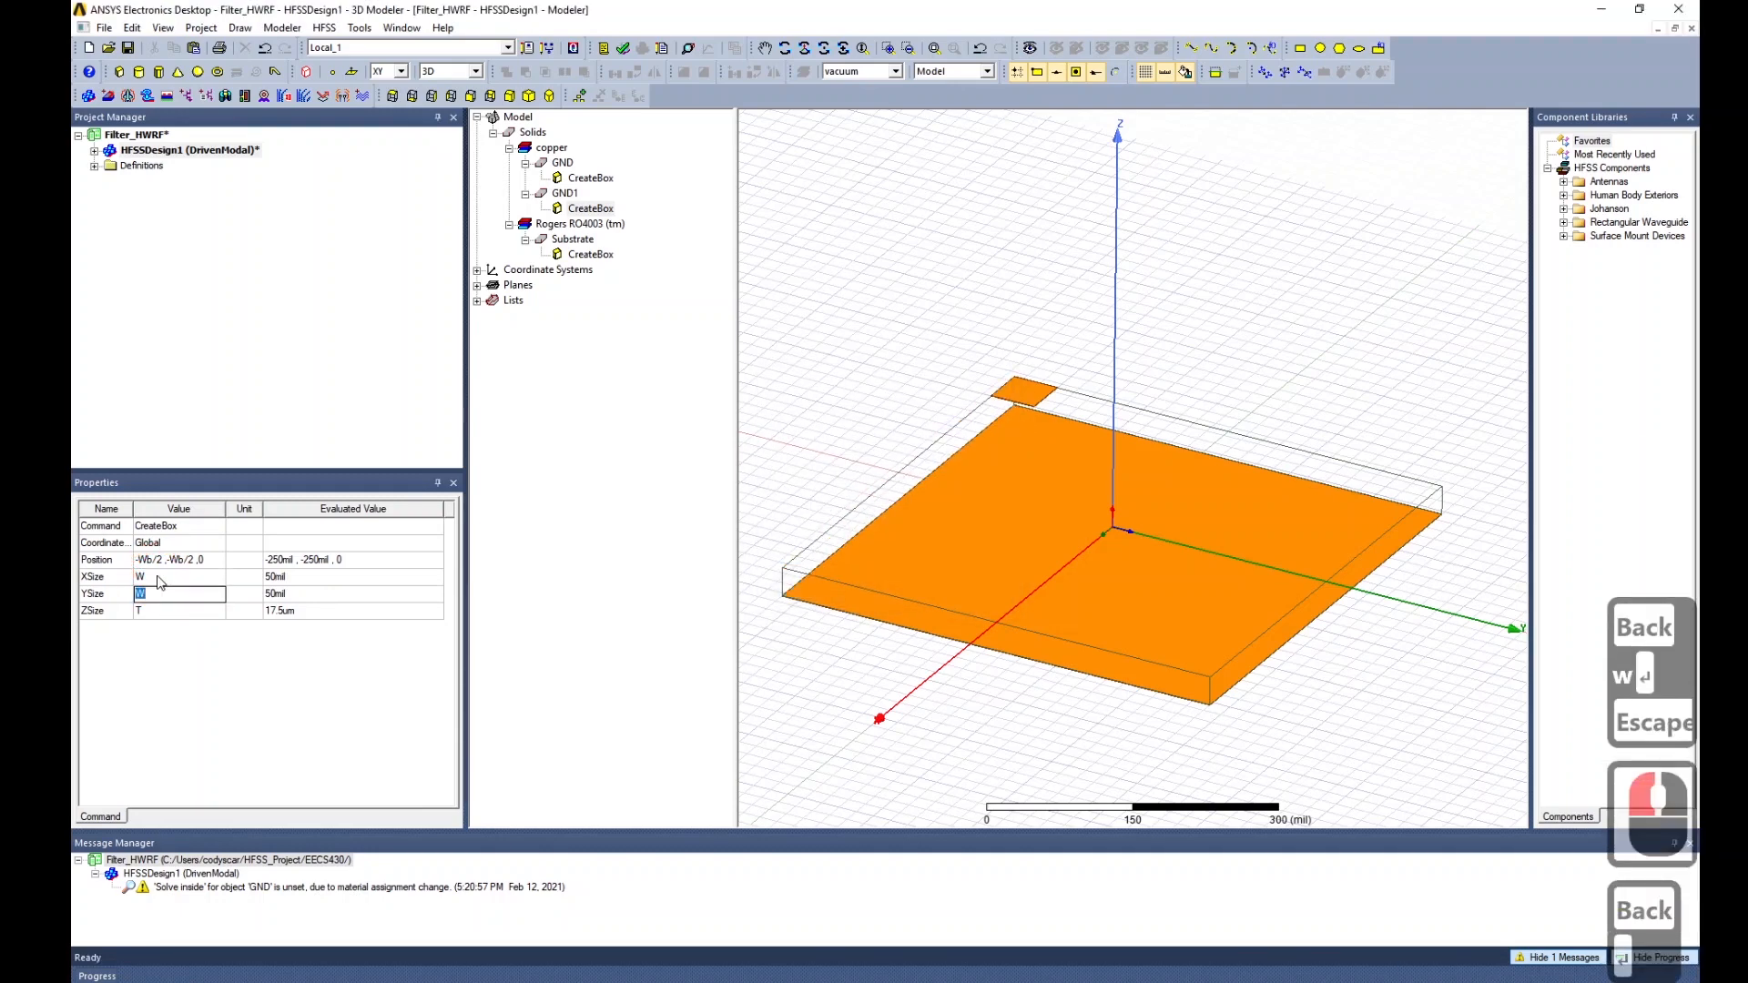
left_click(153, 595)
double_click(141, 593)
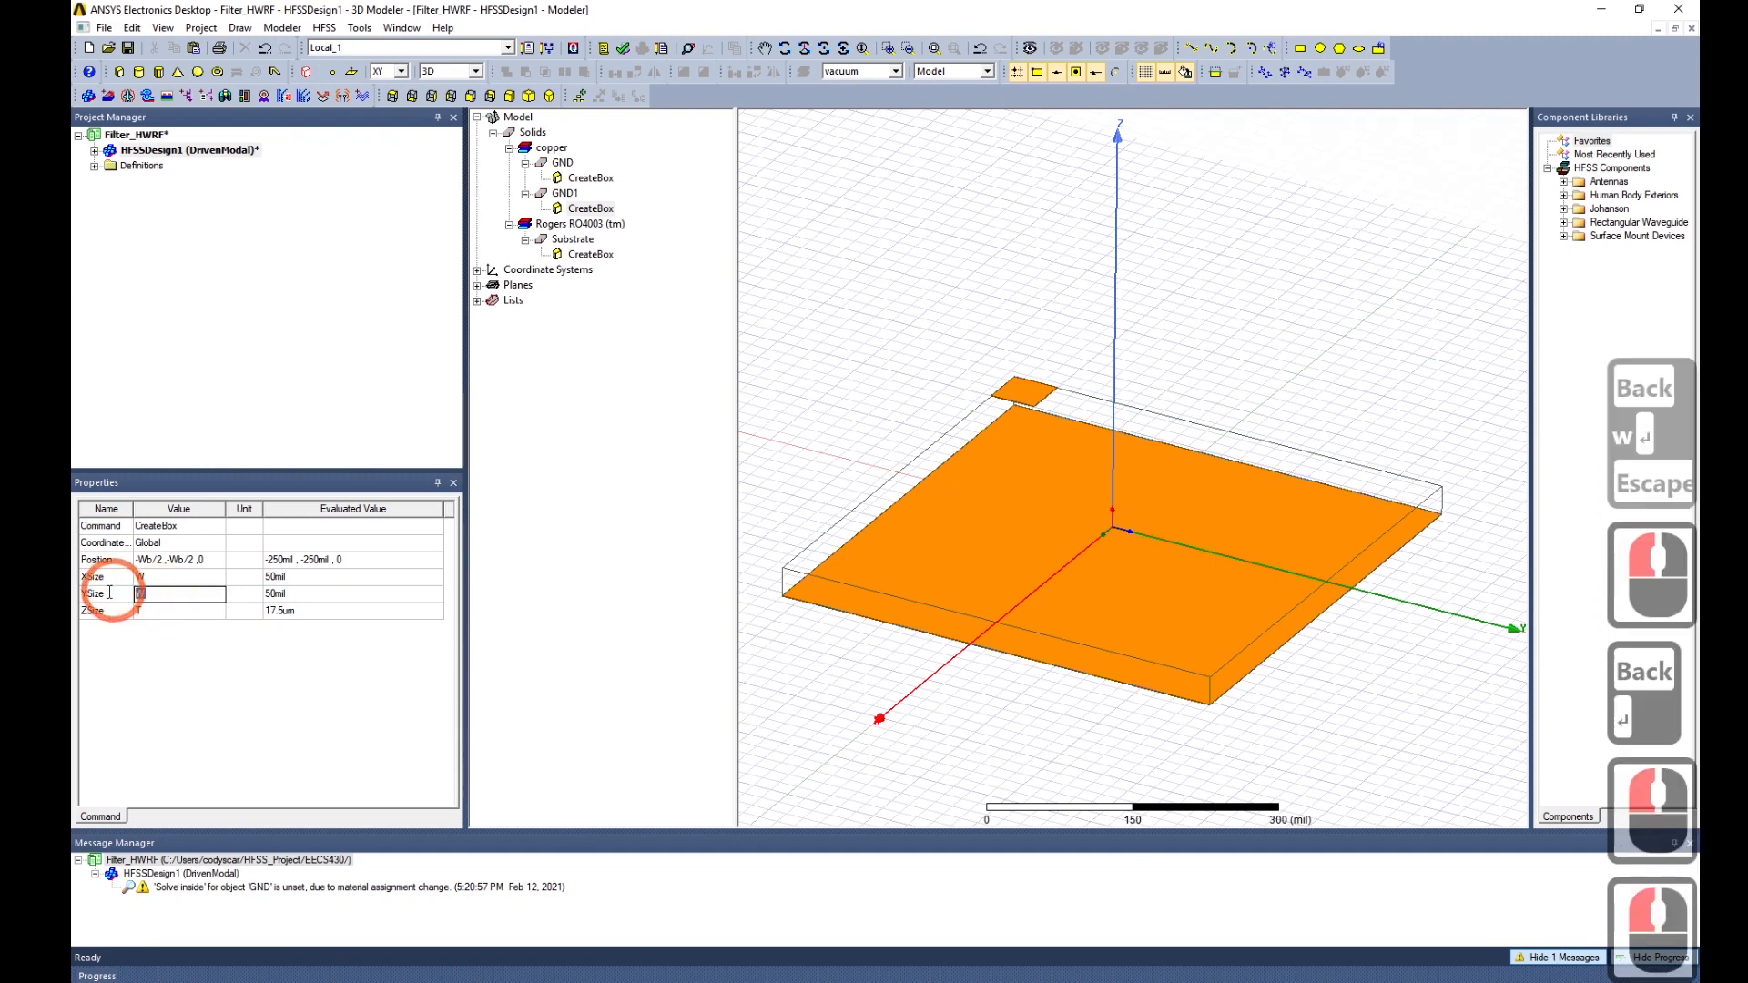
Set GND1's YSize to L, a new 368 mil Length variable.
type("L")
left_click(232, 727)
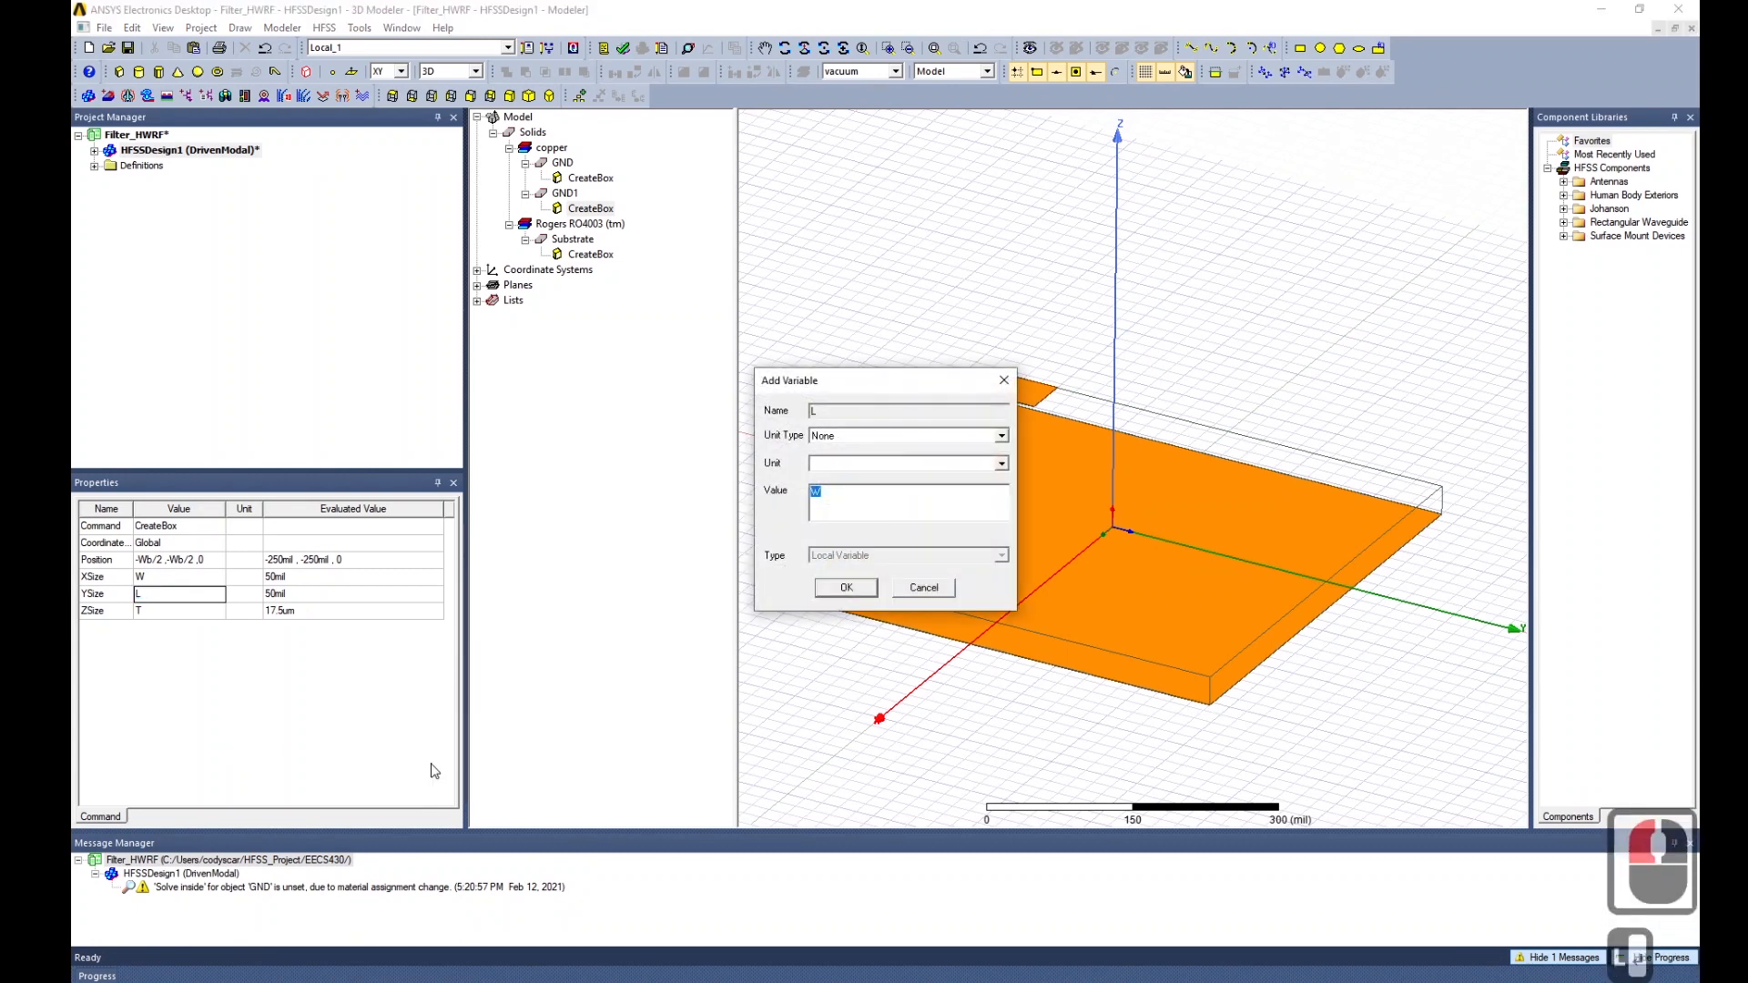
left_click(851, 436)
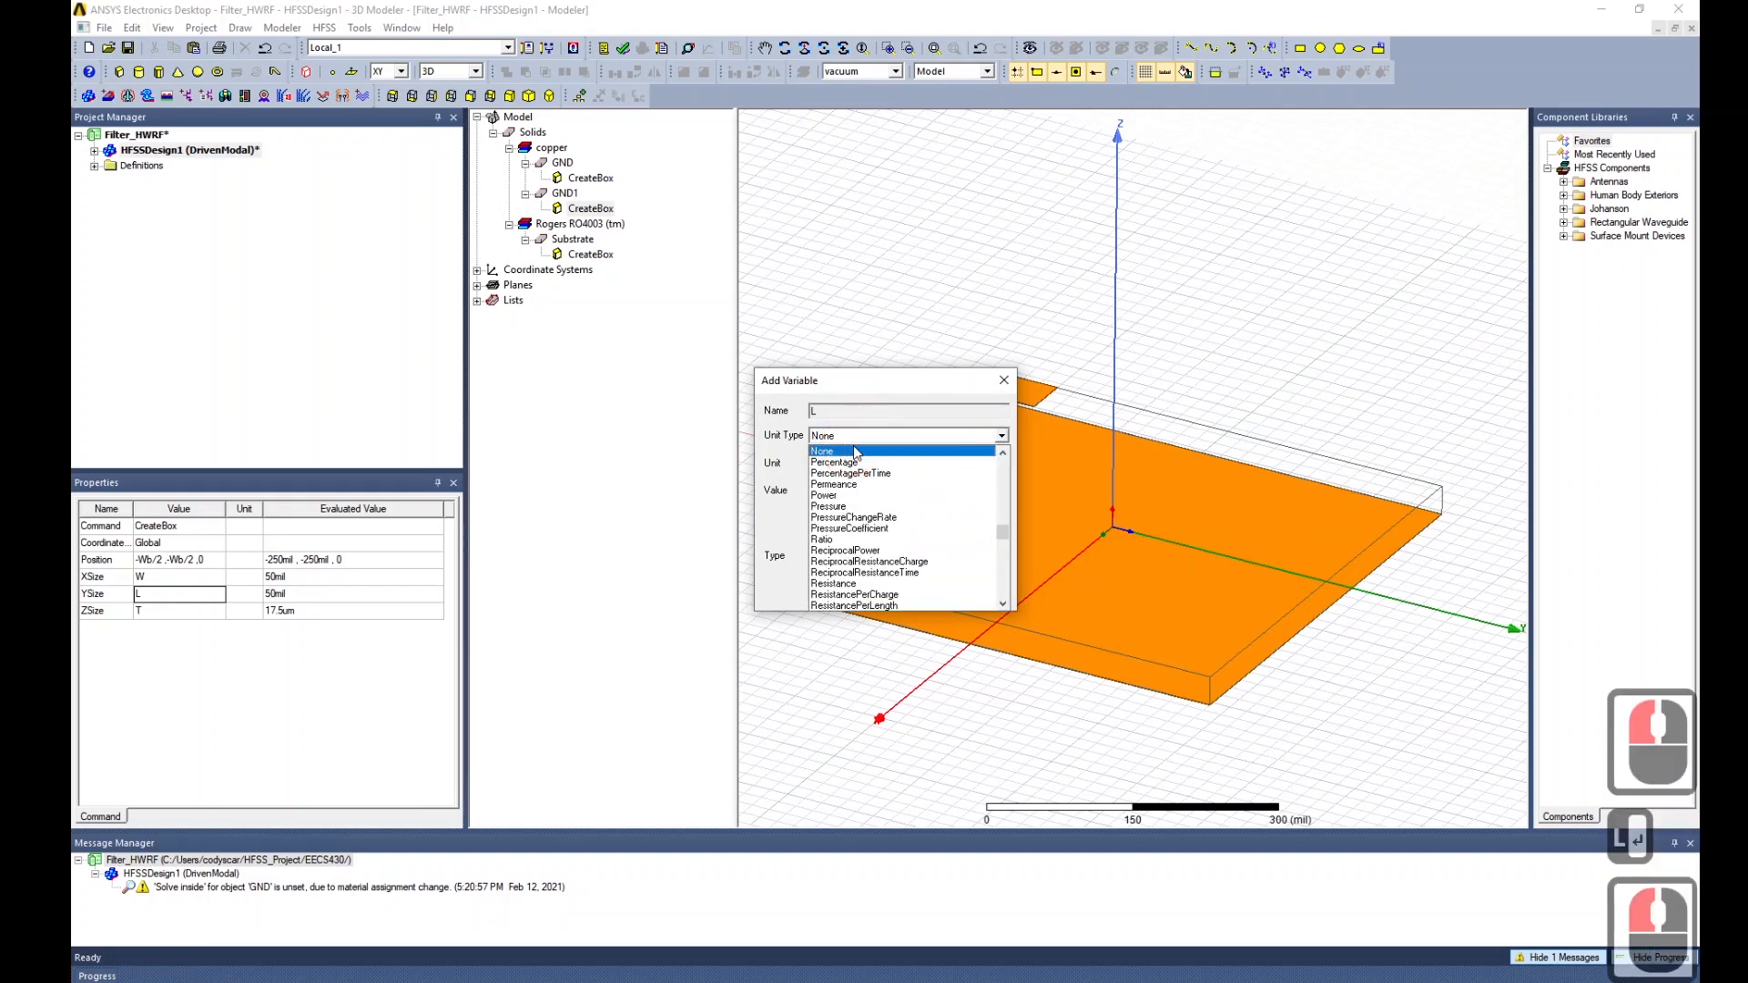
key("l")
left_click(854, 451)
double_click(888, 499)
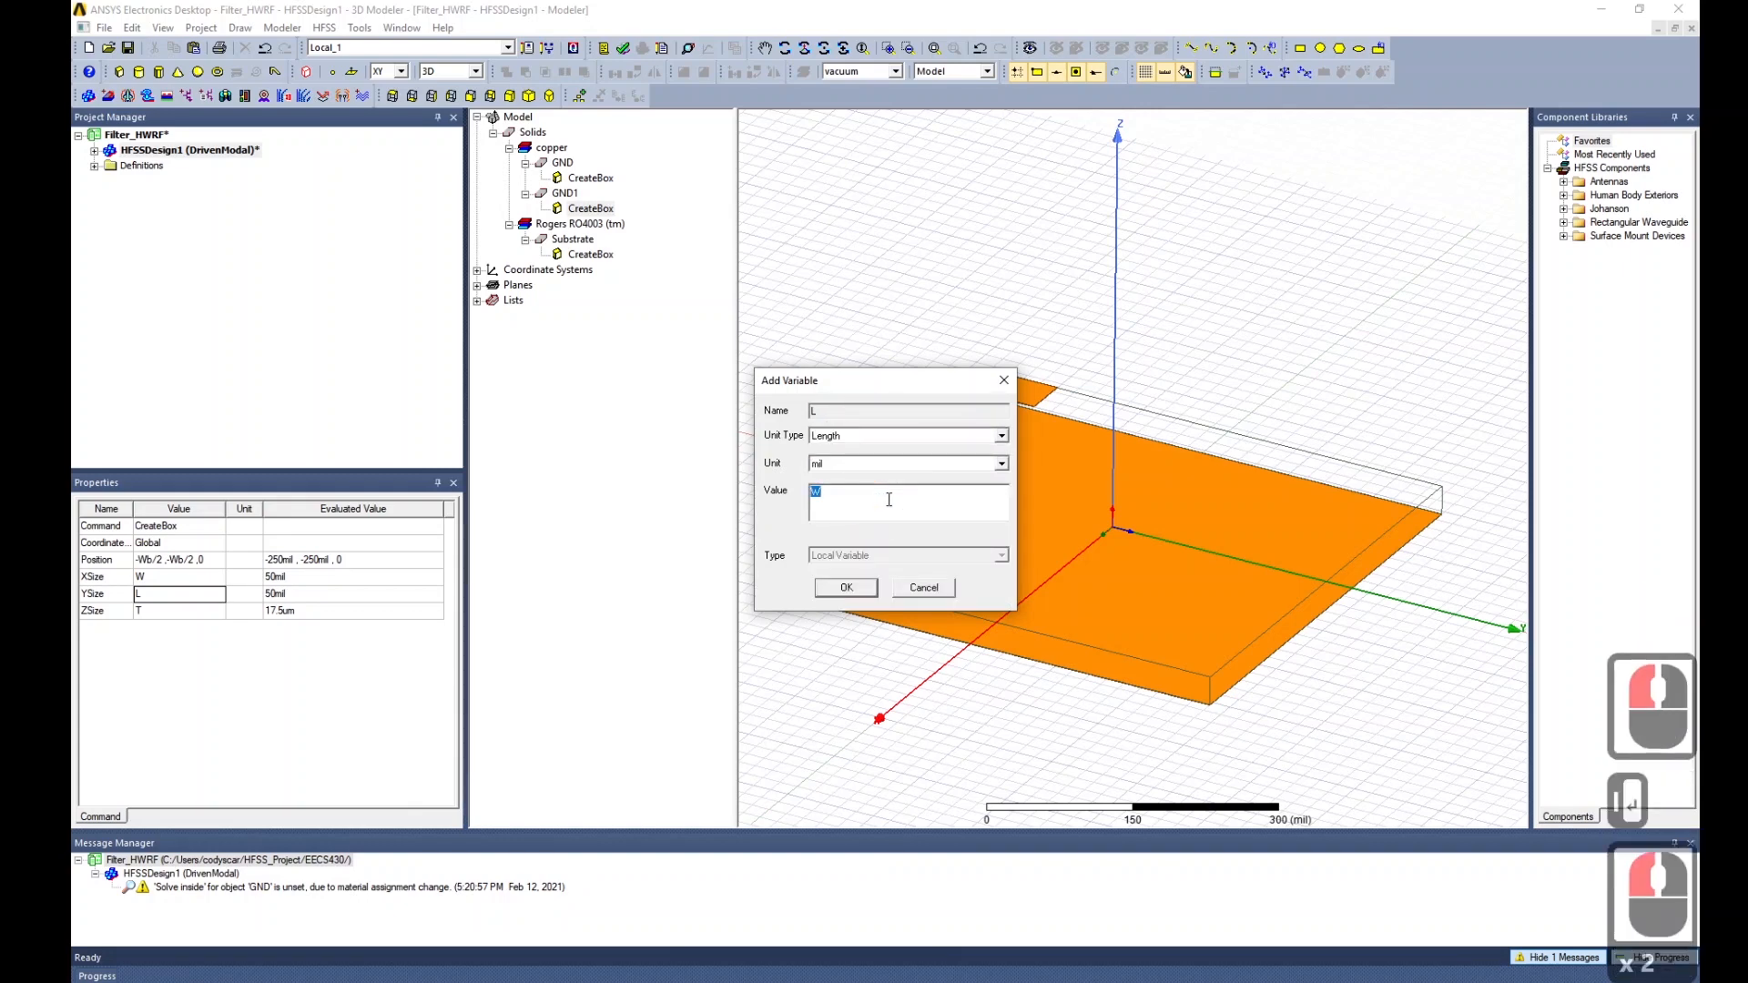
type("368")
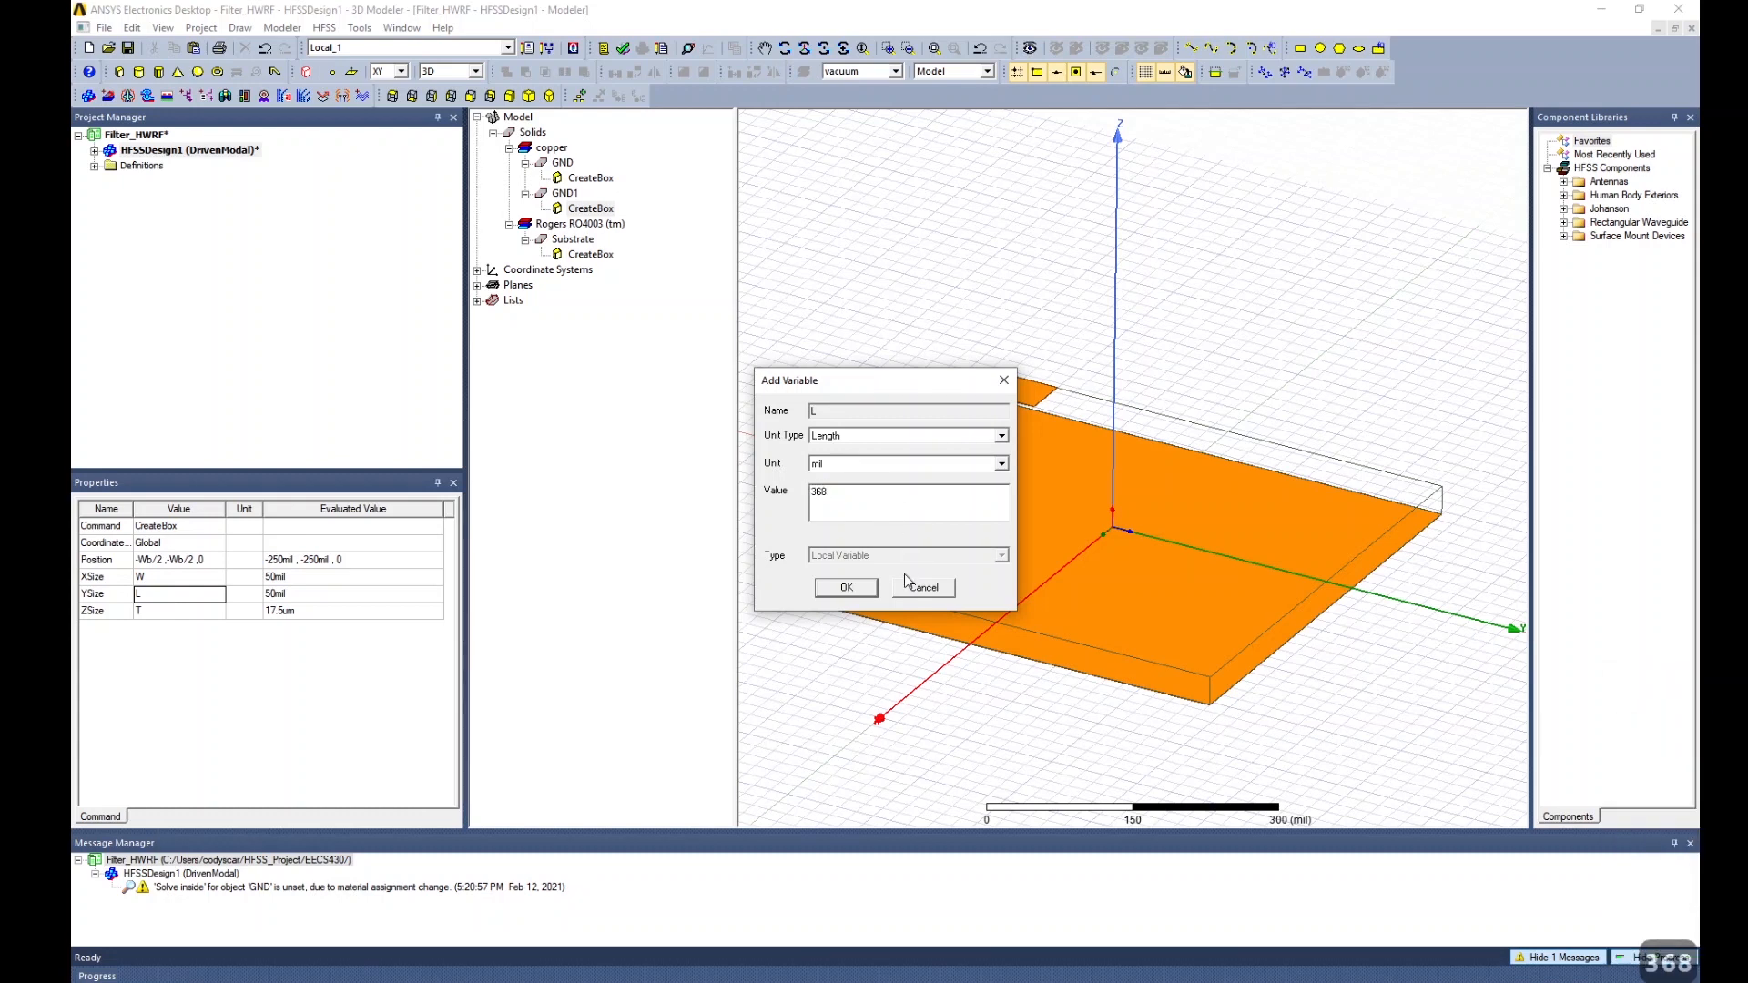
left_click(847, 587)
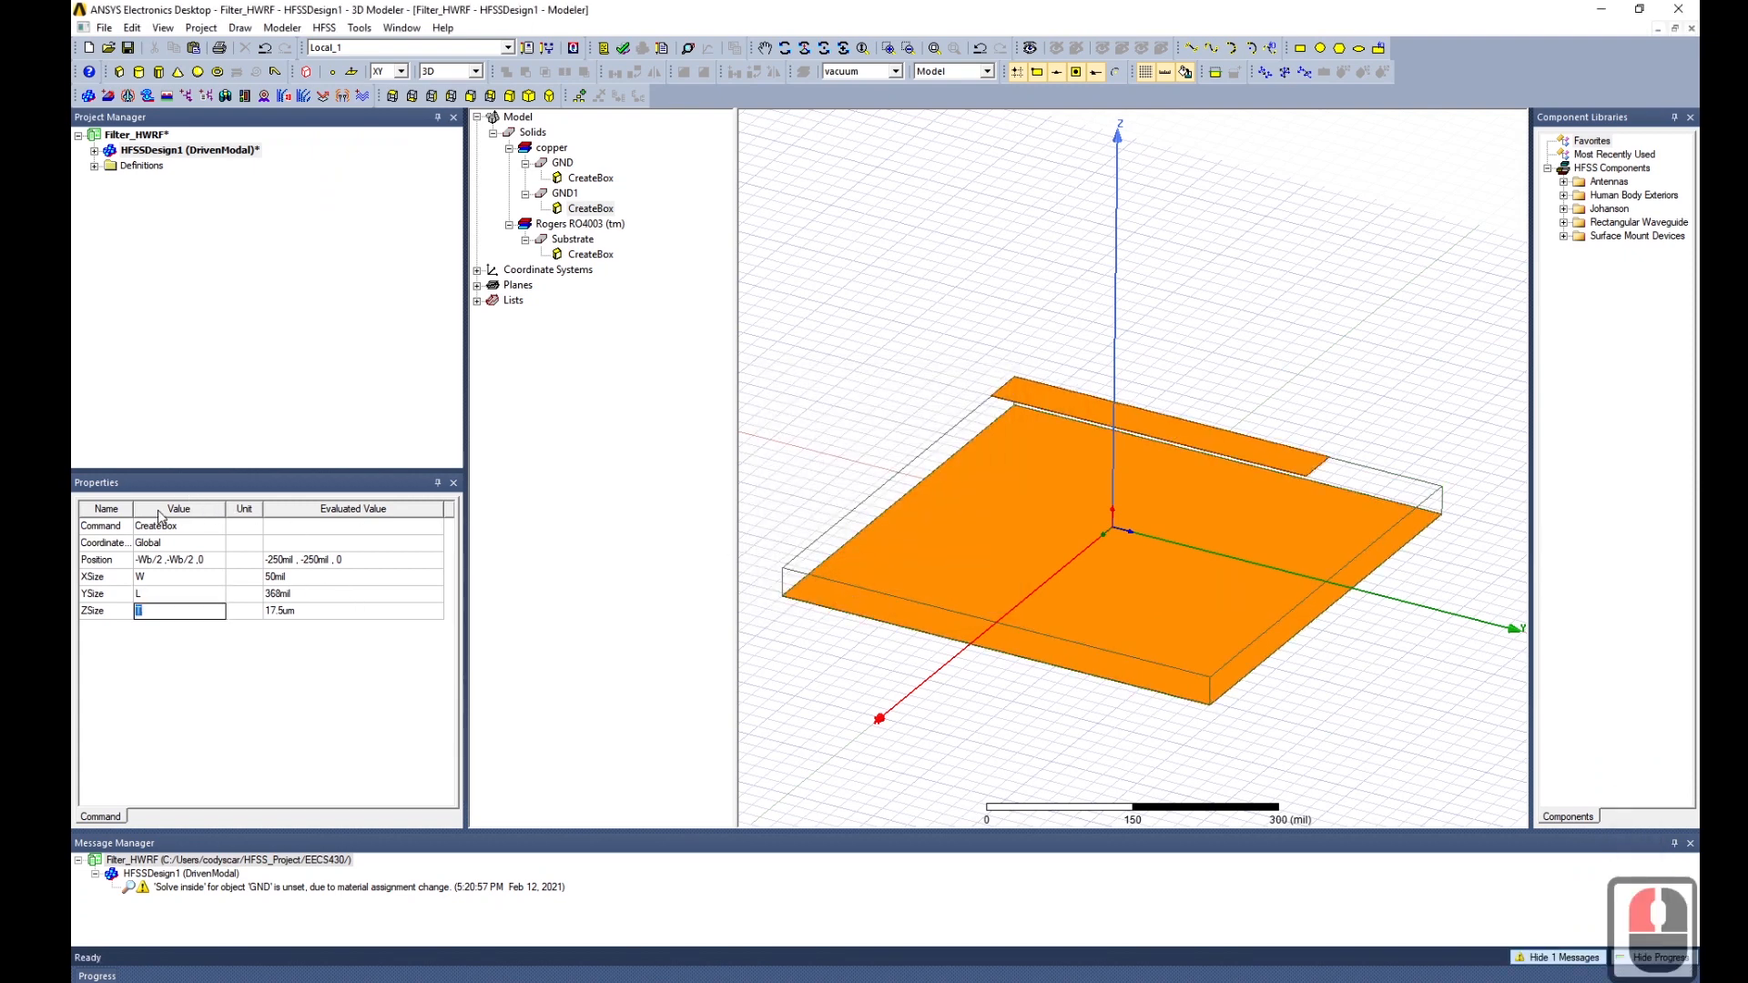
Centre the strip by changing its position to -W/2, -L/2, 0.
double_click(152, 559)
left_click(185, 637)
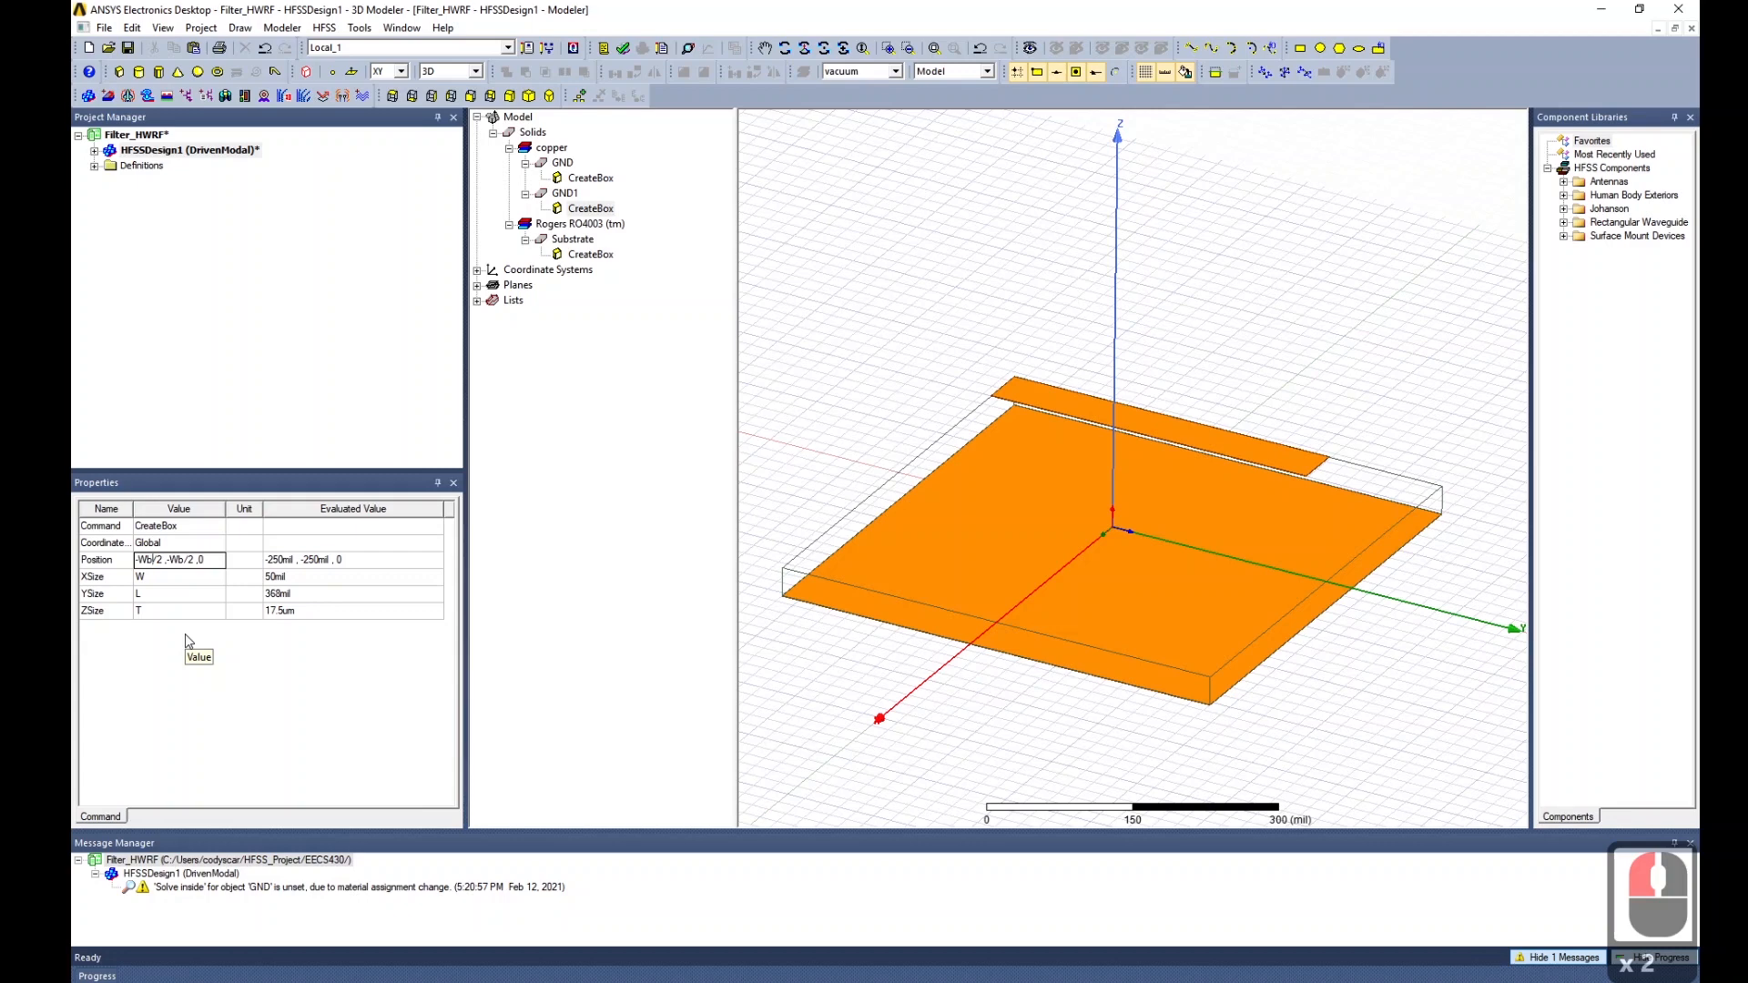
key("BackSpace")
key("Tab")
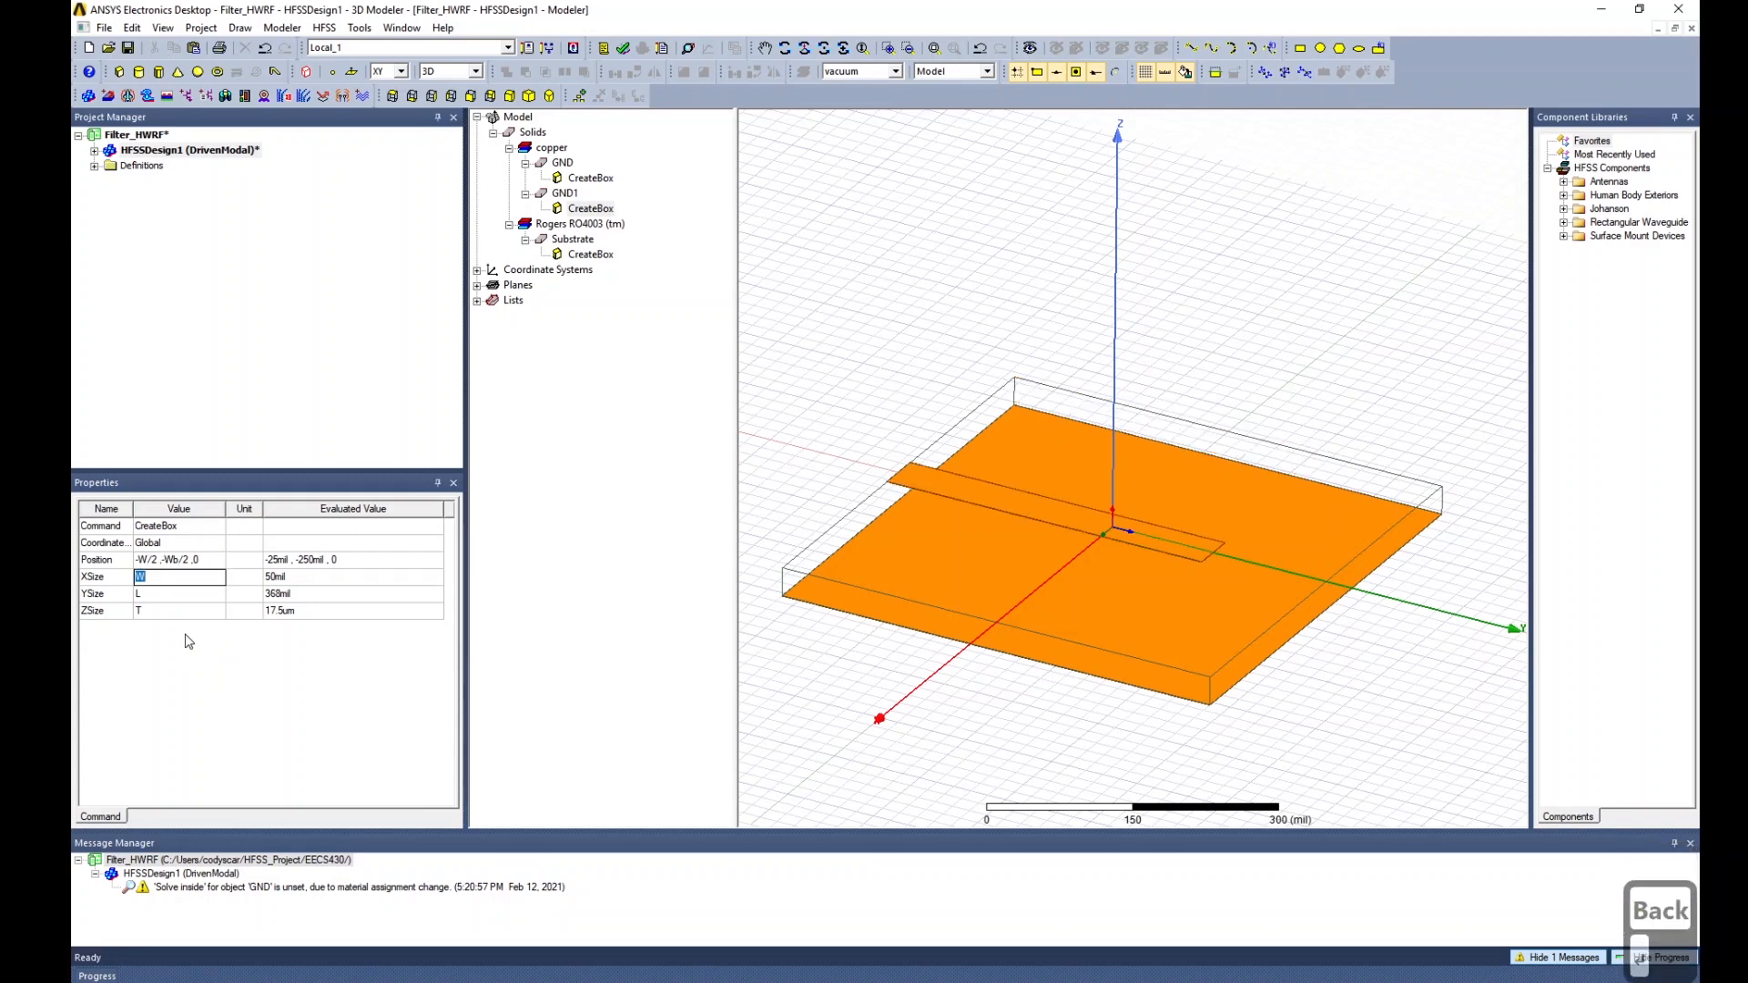
left_click(173, 559)
left_click(204, 620)
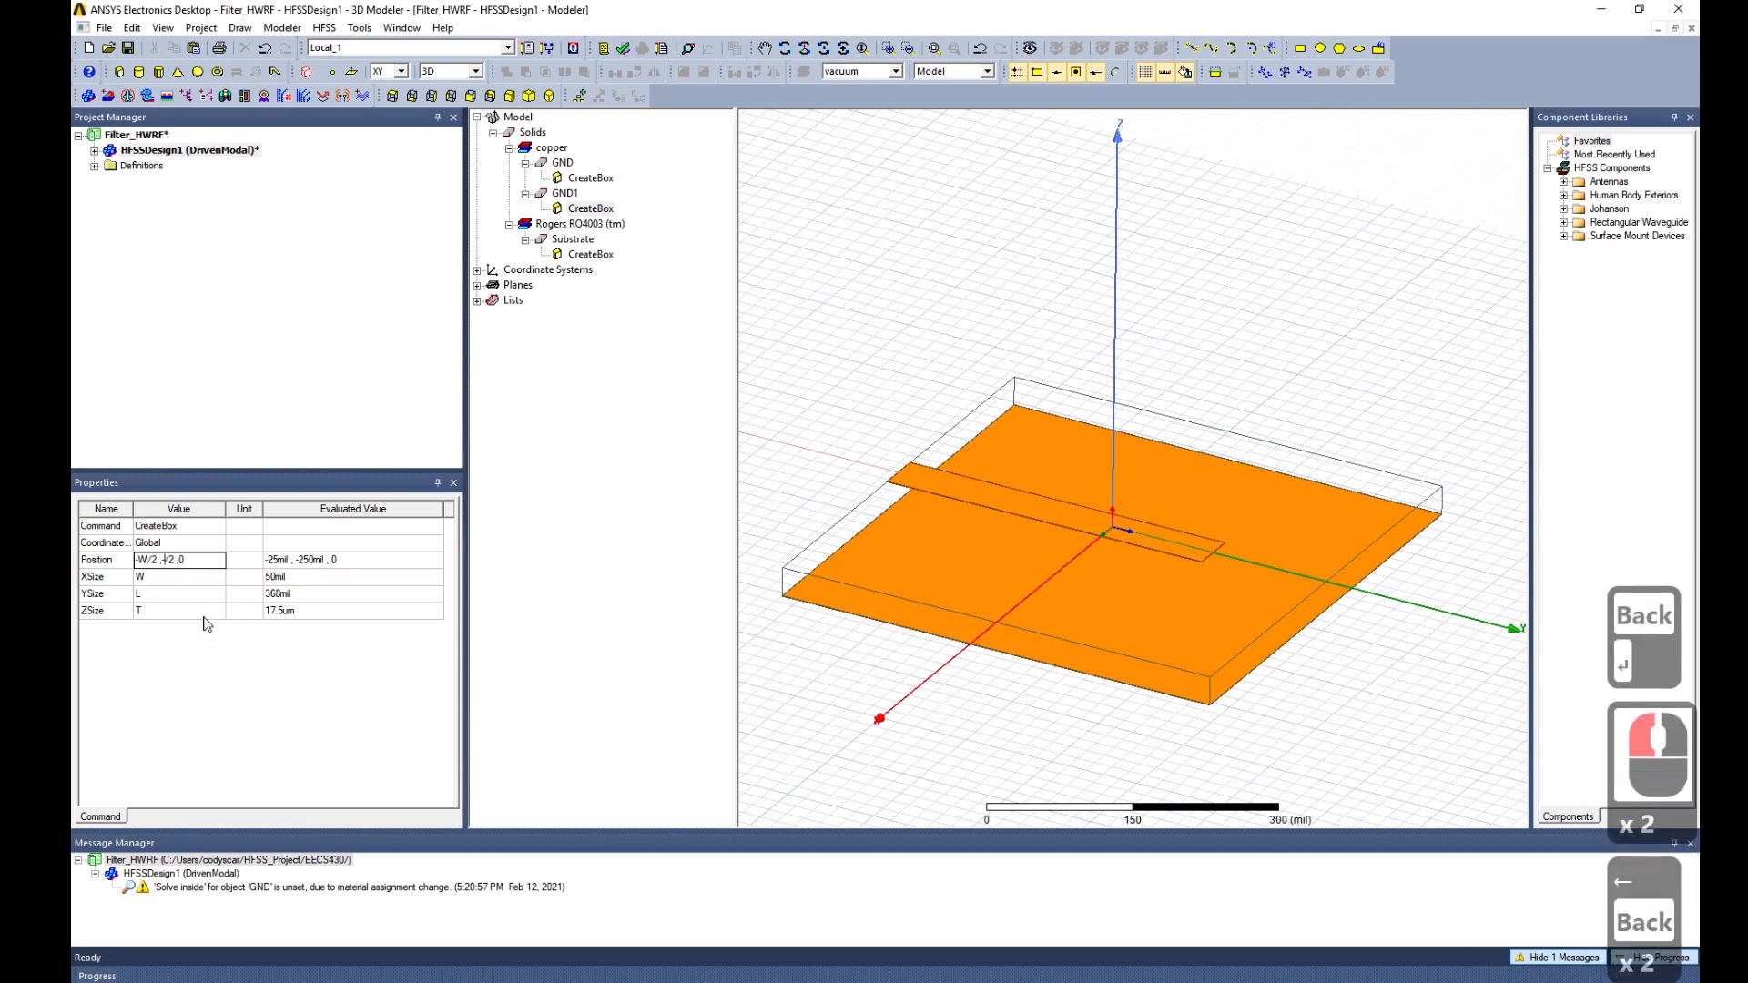
key("Left")
key("Left")
key("Left")
key("Left")
key("Left")
key("BackSpace")
key("BackSpace")
type("L")
key("Tab")
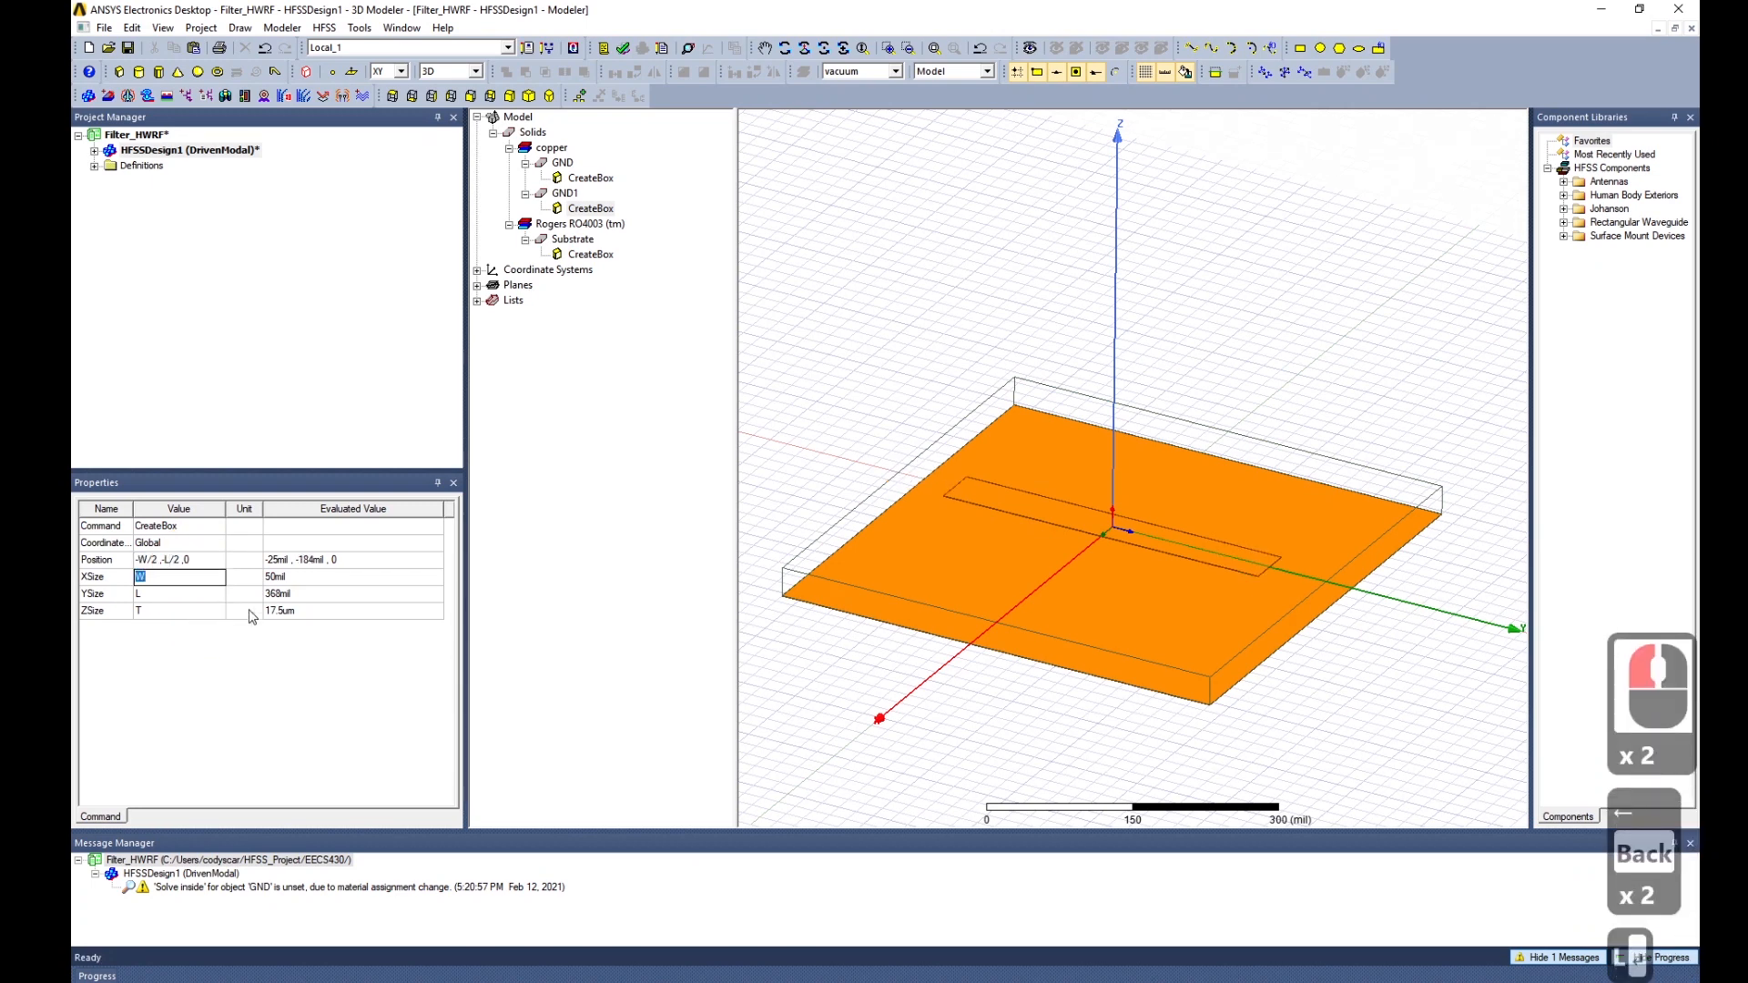
middle_click_drag(1275, 638, 1201, 640)
Orbit to an isometric board view and review variables Wb, H, T, W and L.
middle_click_drag(1002, 622, 1022, 603)
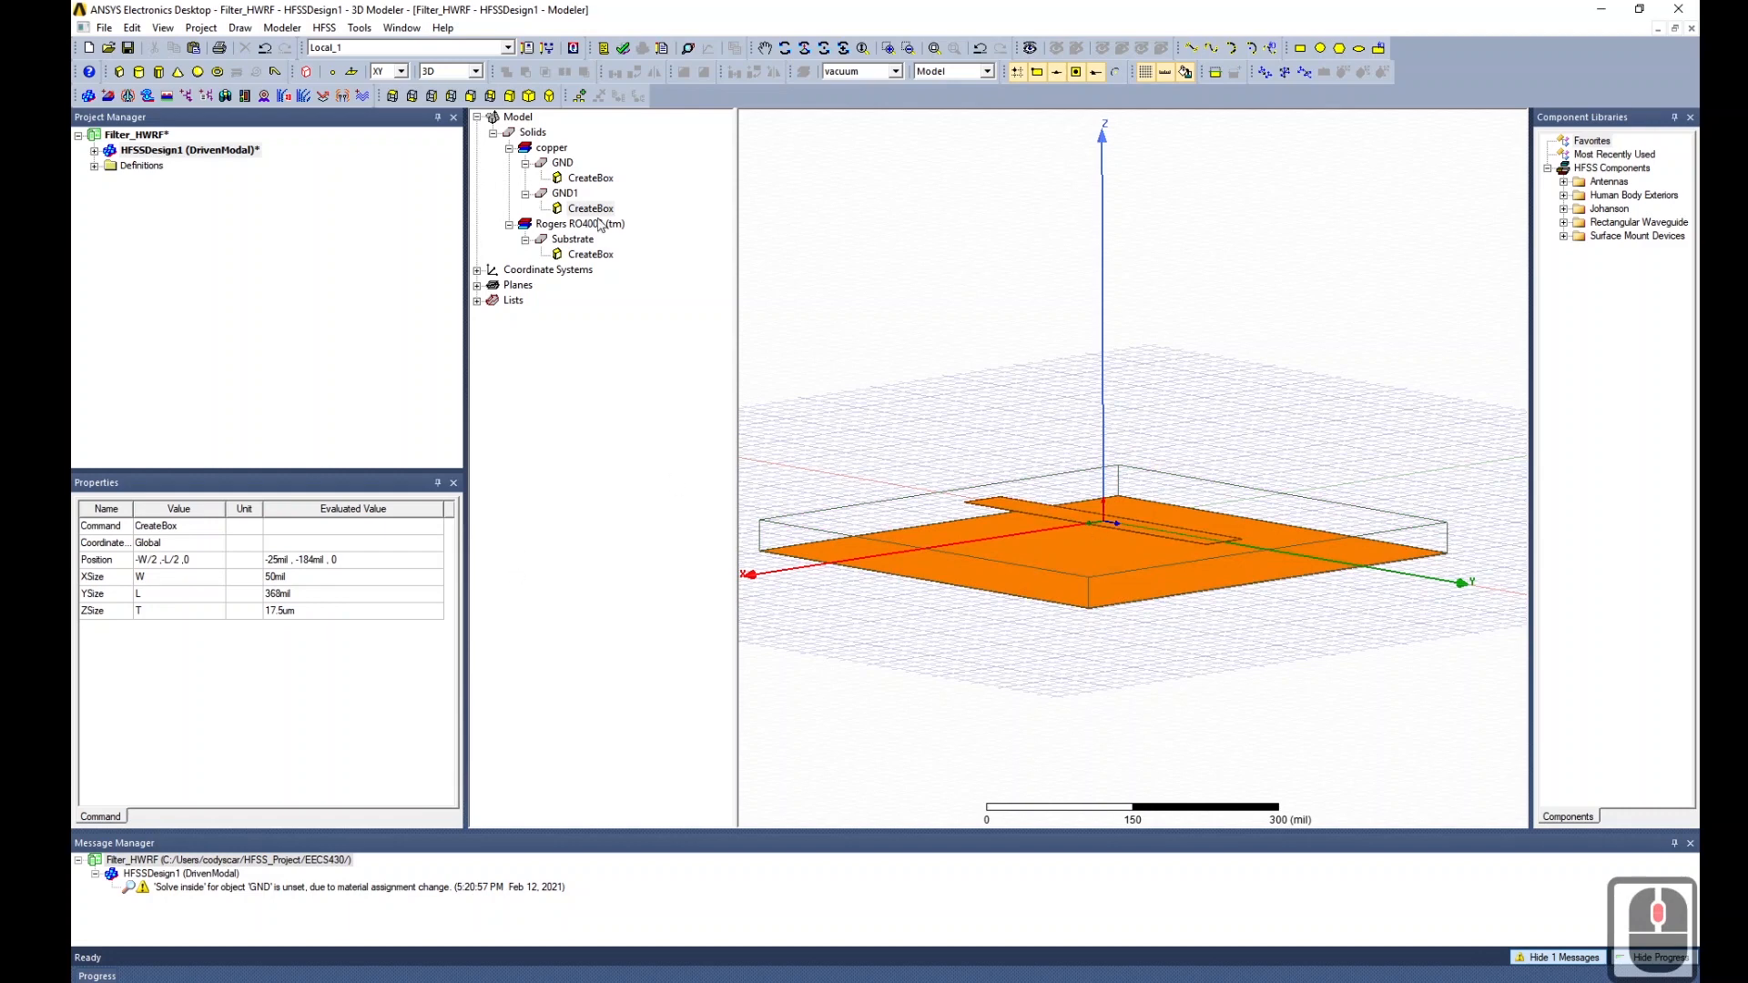
middle_click_drag(1211, 427, 1214, 477)
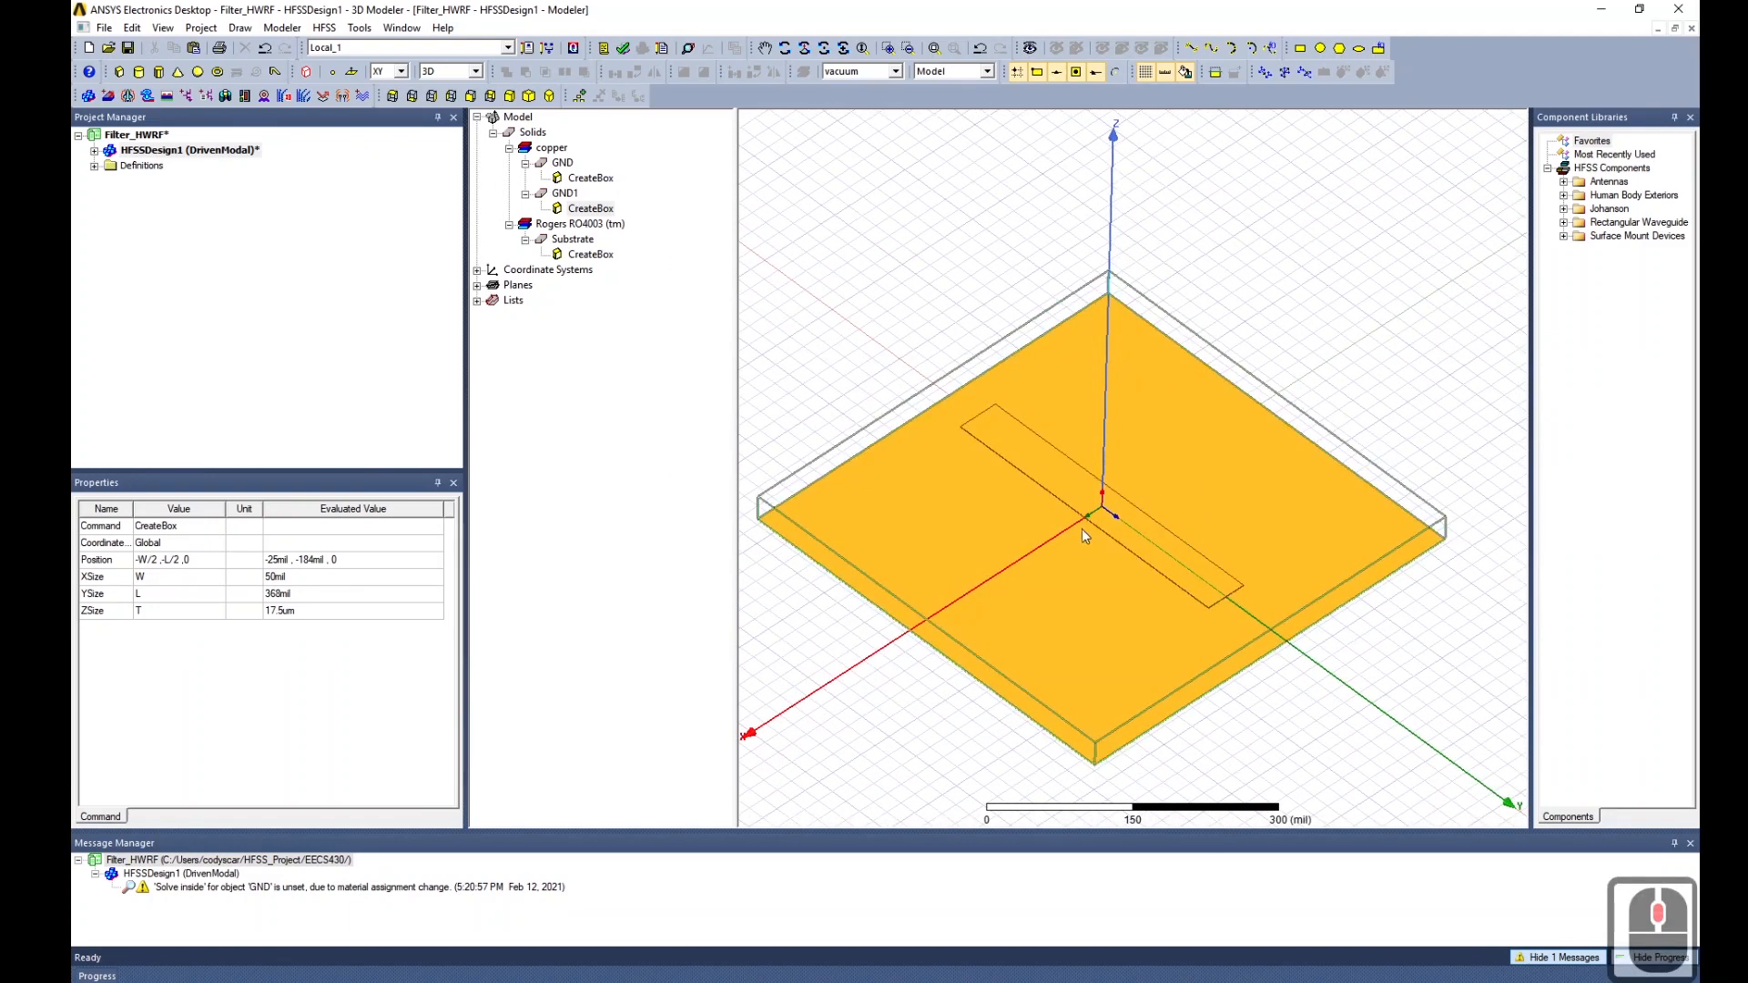
mouse_move(1275, 729)
middle_mouse_down()
mouse_move(1306, 707)
mouse_move(1288, 707)
middle_mouse_up()
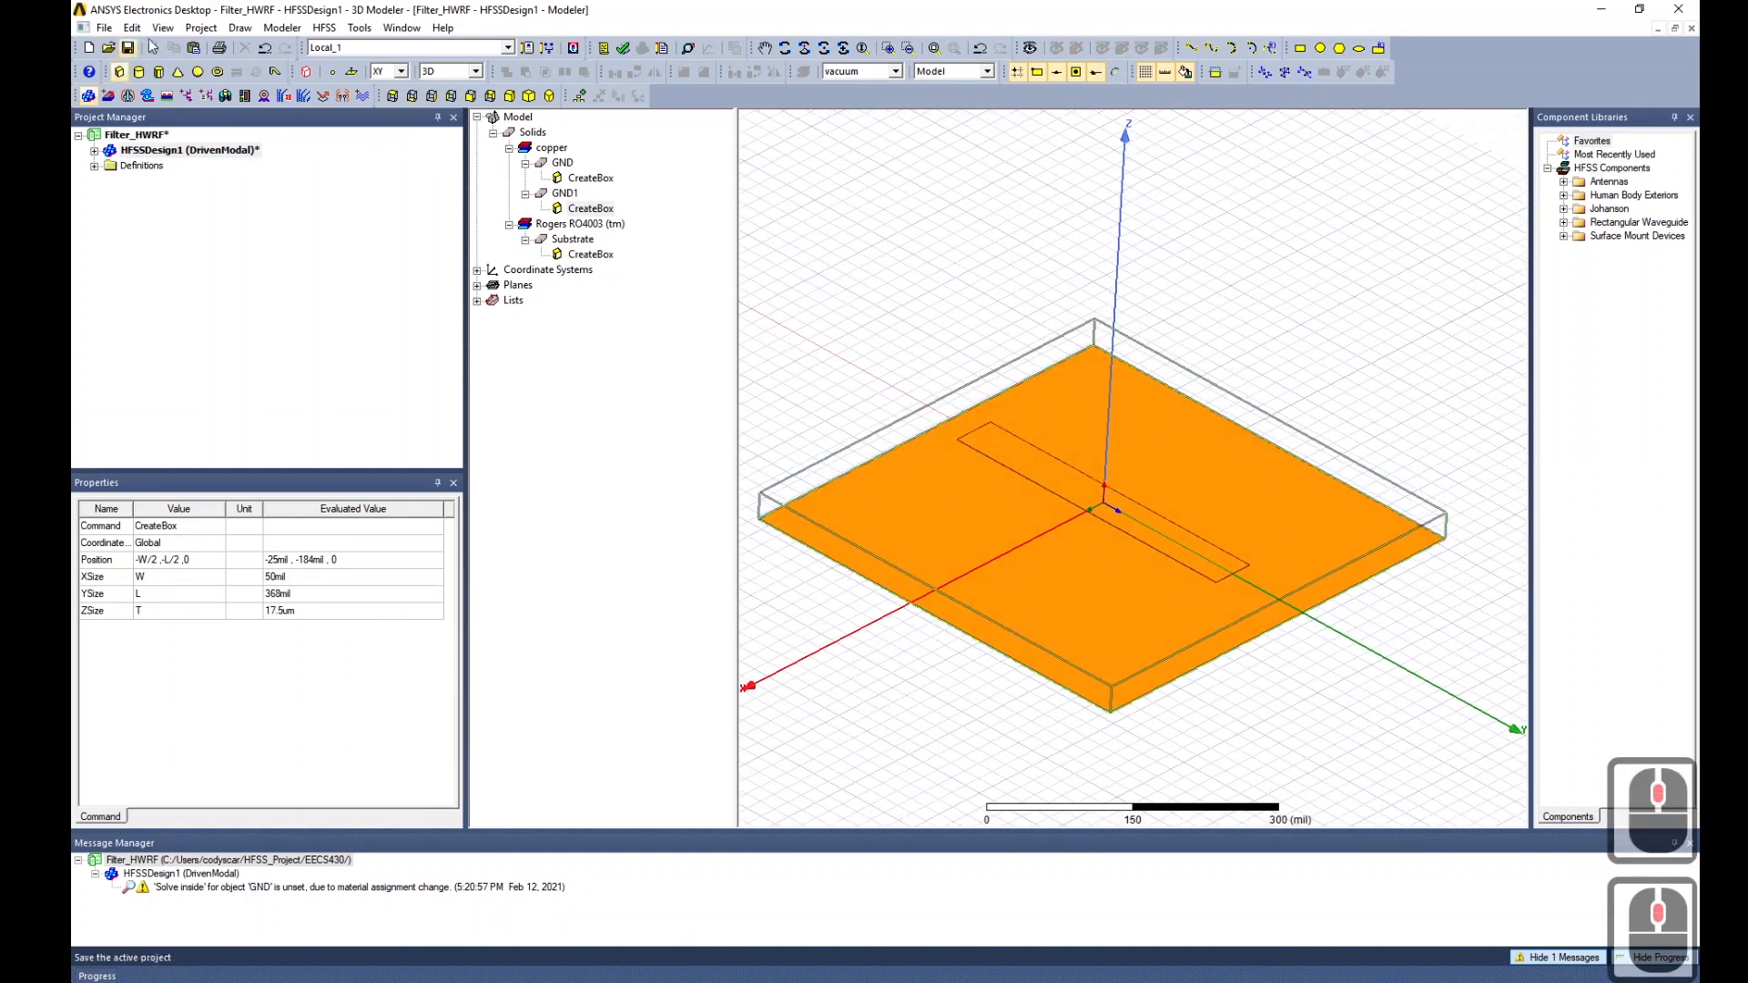
left_click(228, 149)
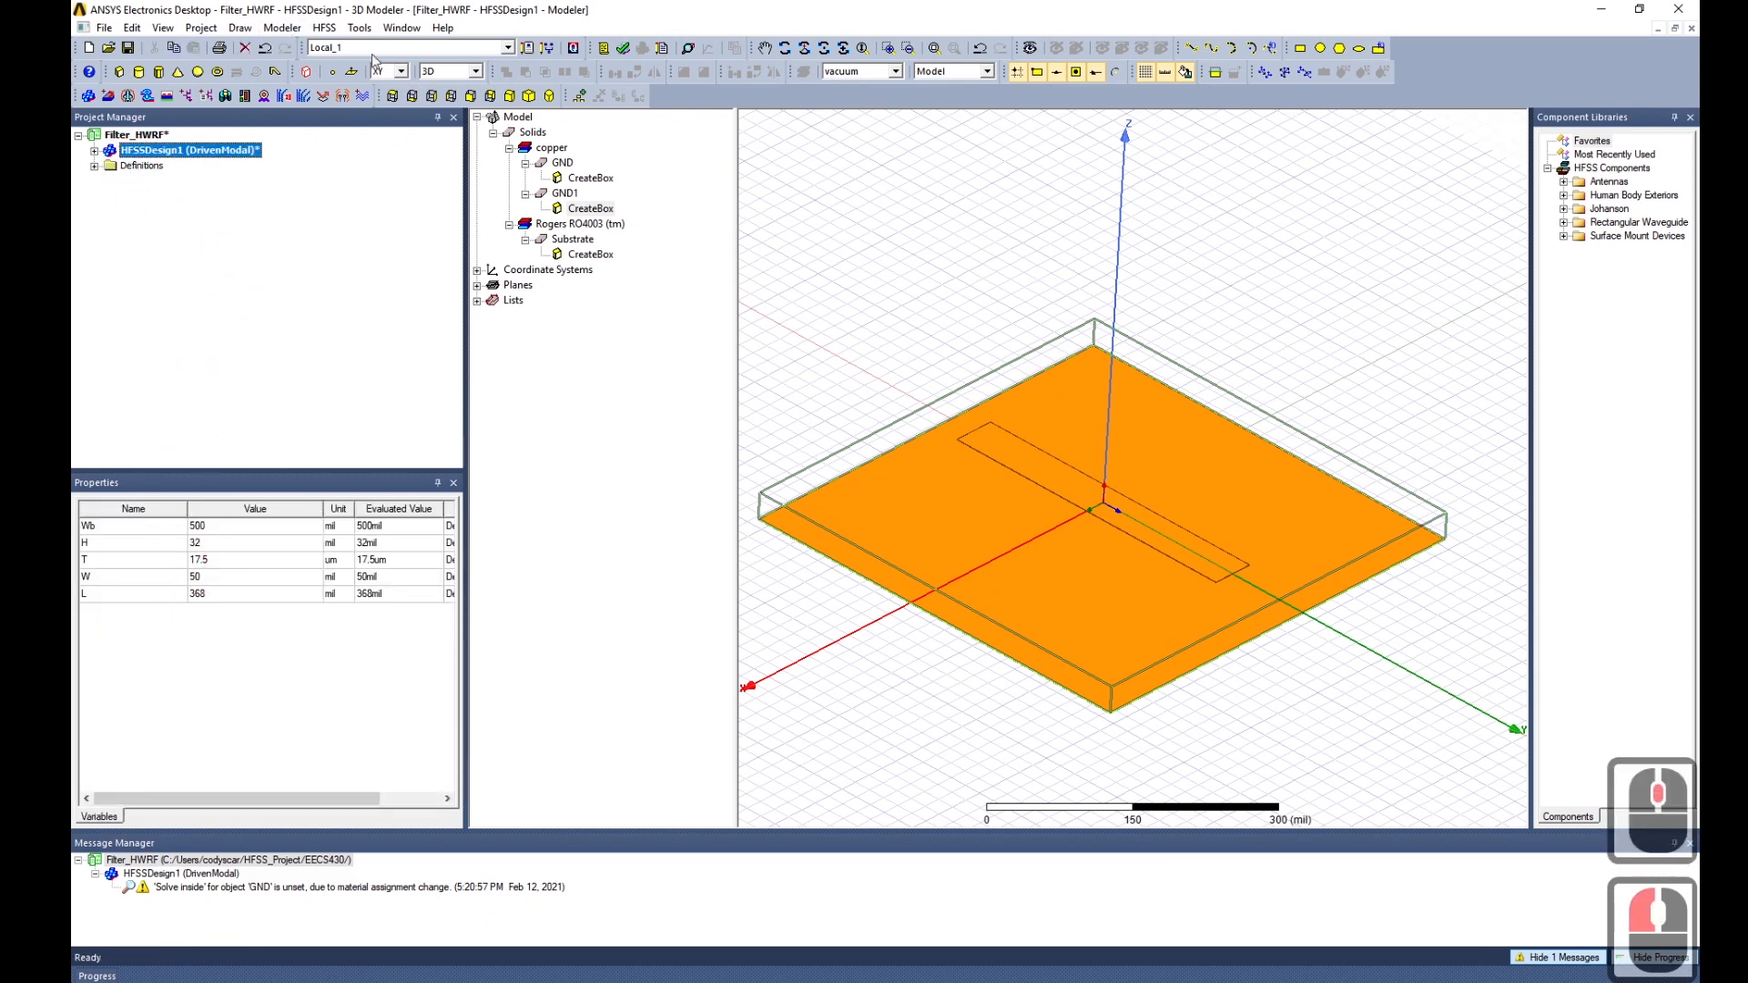
left_click(323, 28)
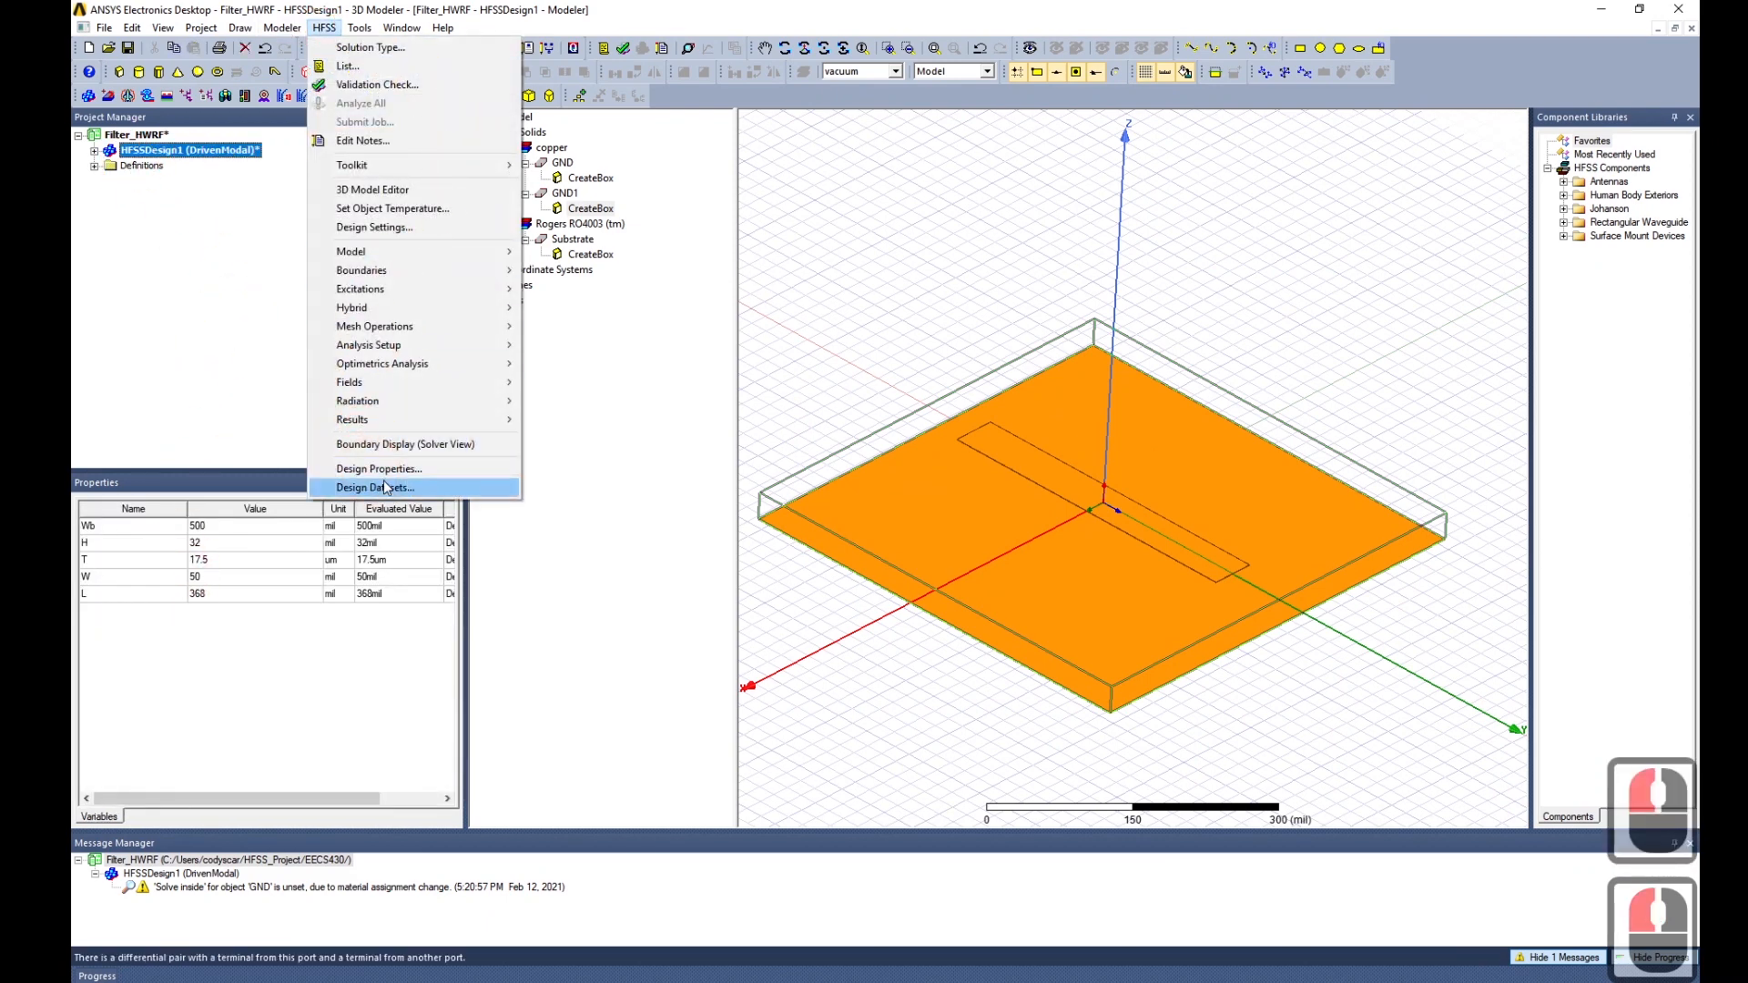
left_click(528, 169)
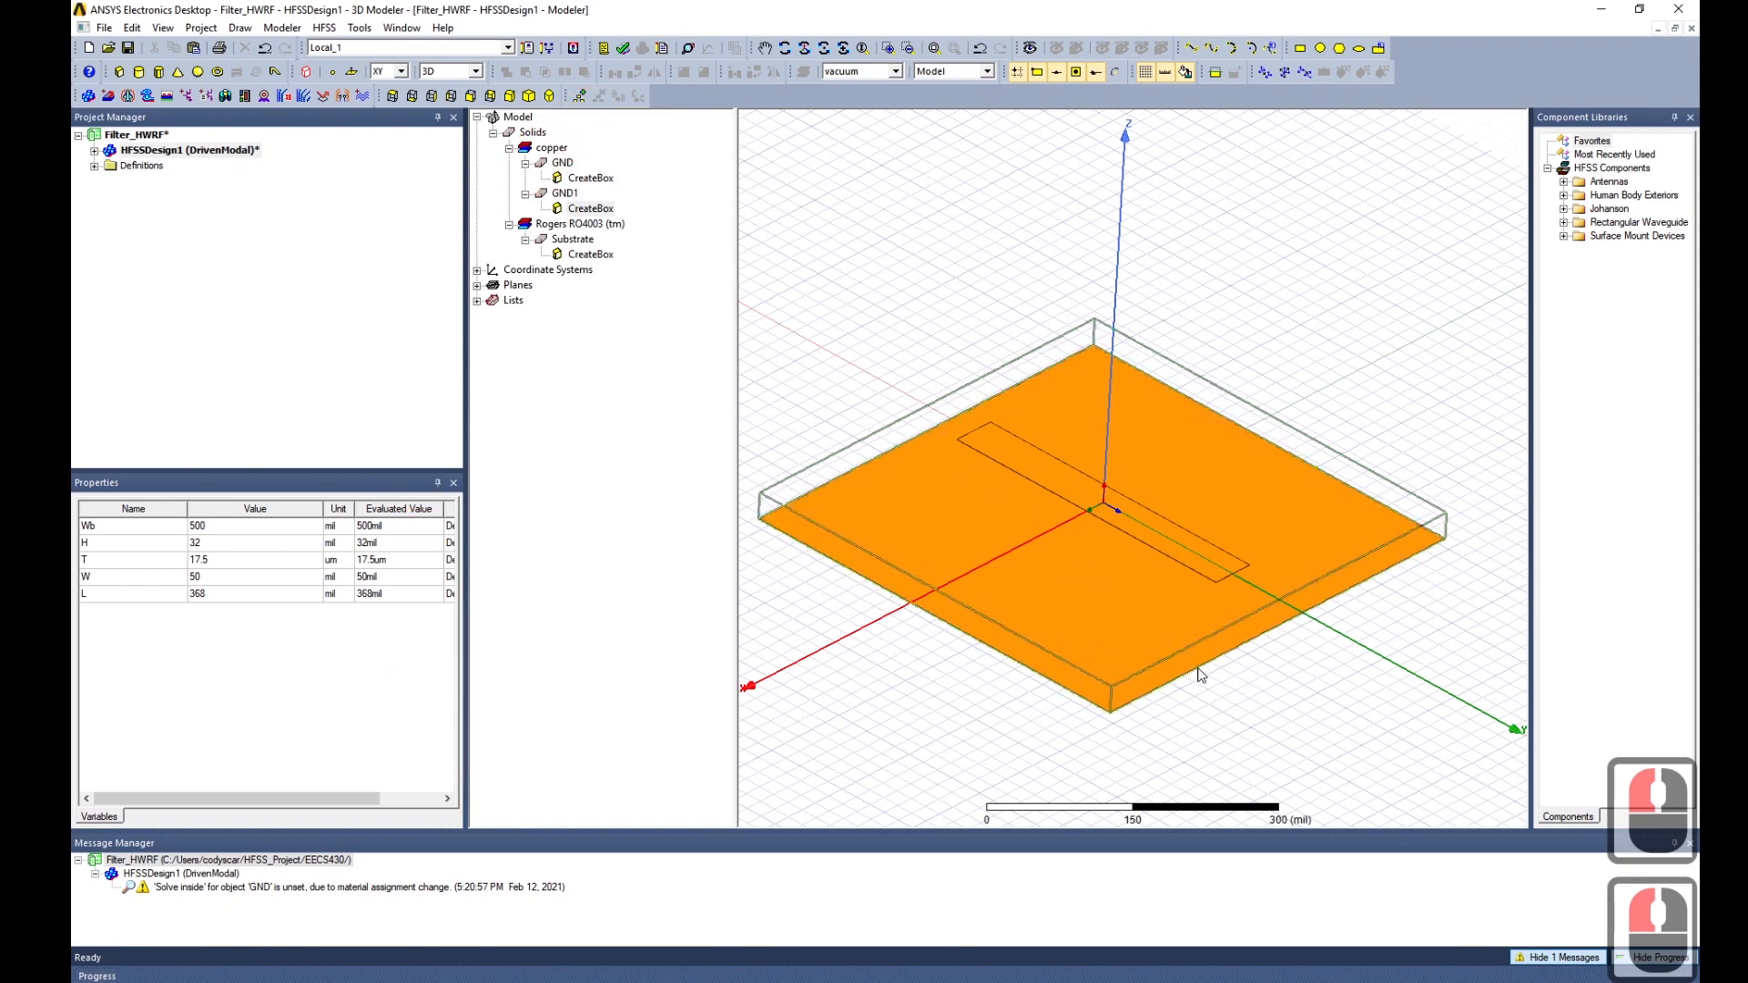
Set the Substrate's YSize to Lb, a new 800 mil Length variable.
left_click(572, 239)
left_click(594, 256)
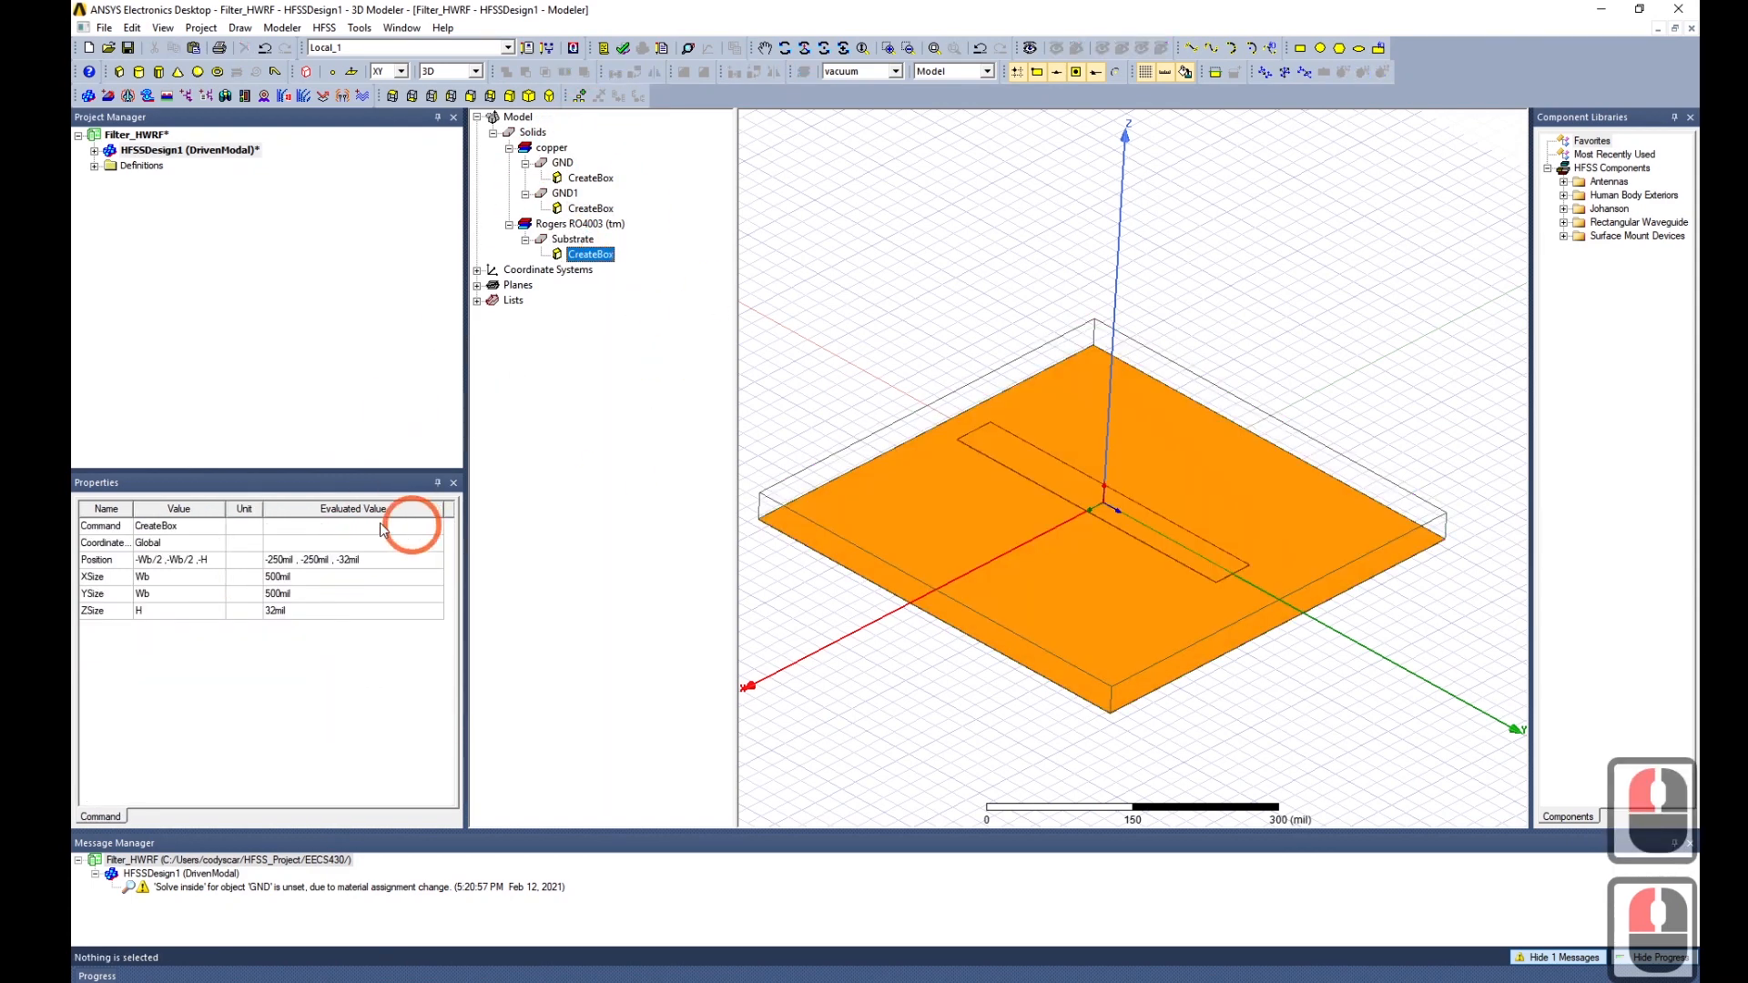
left_click(163, 597)
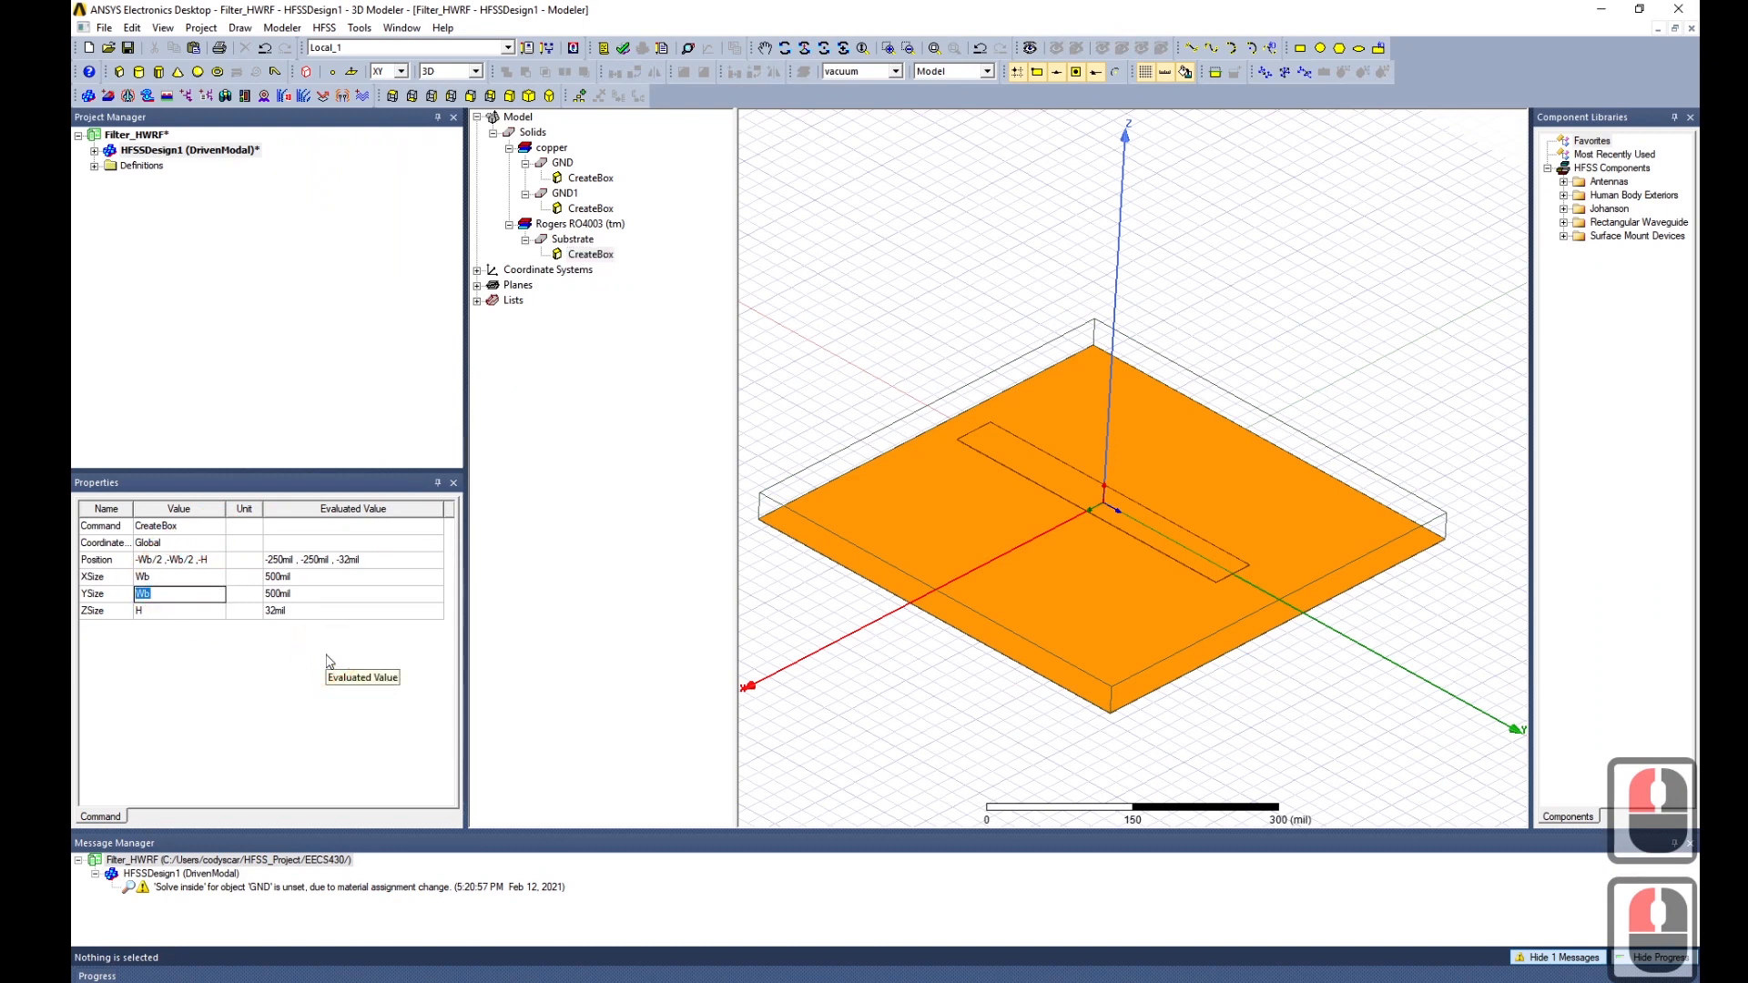
type("Lb")
key("Return")
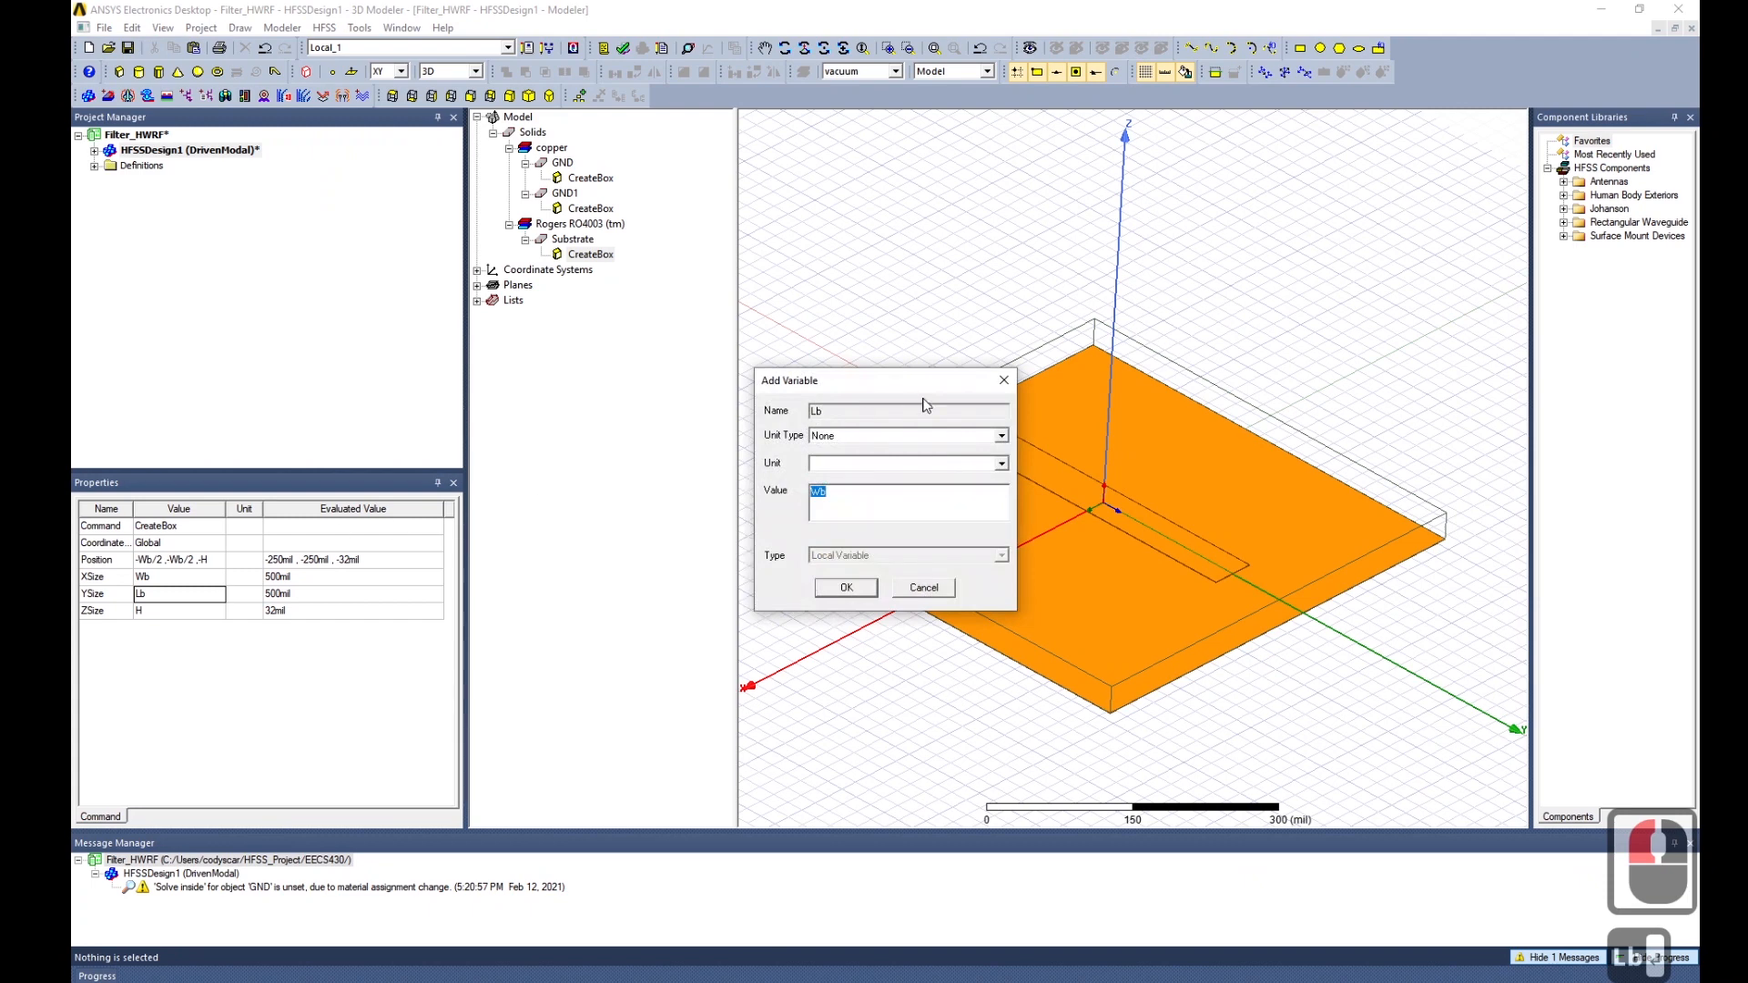
left_click(922, 437)
left_click(931, 451)
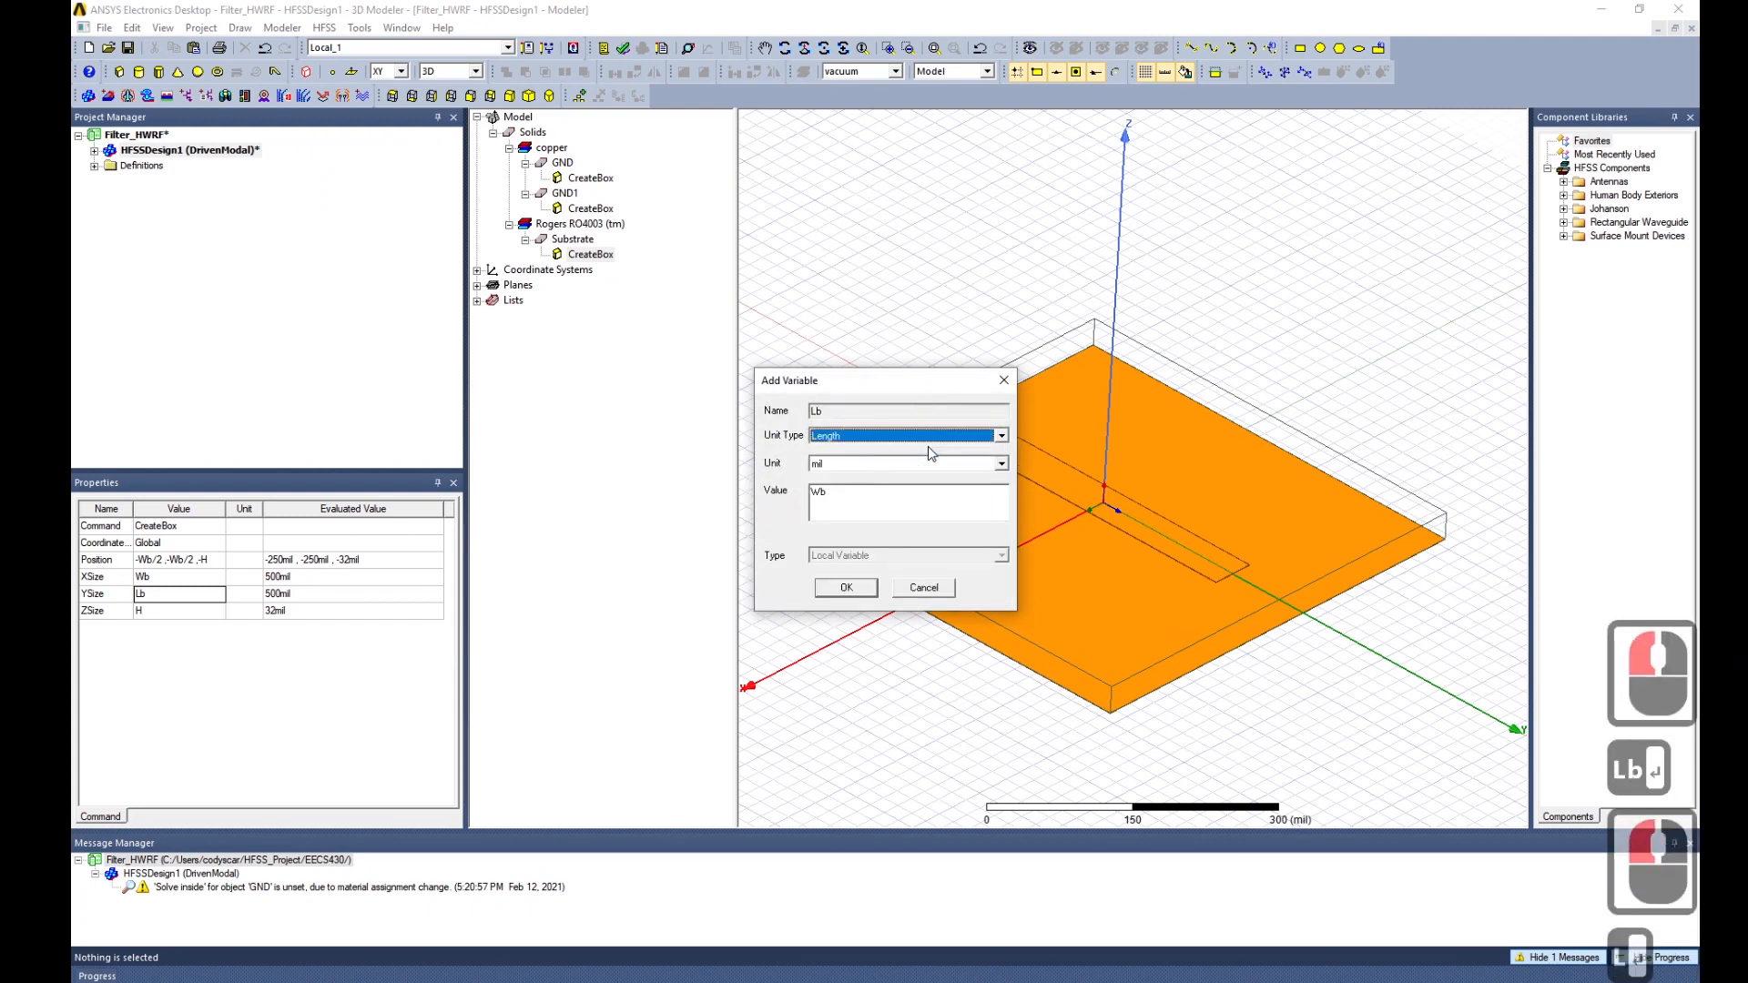
double_click(900, 497)
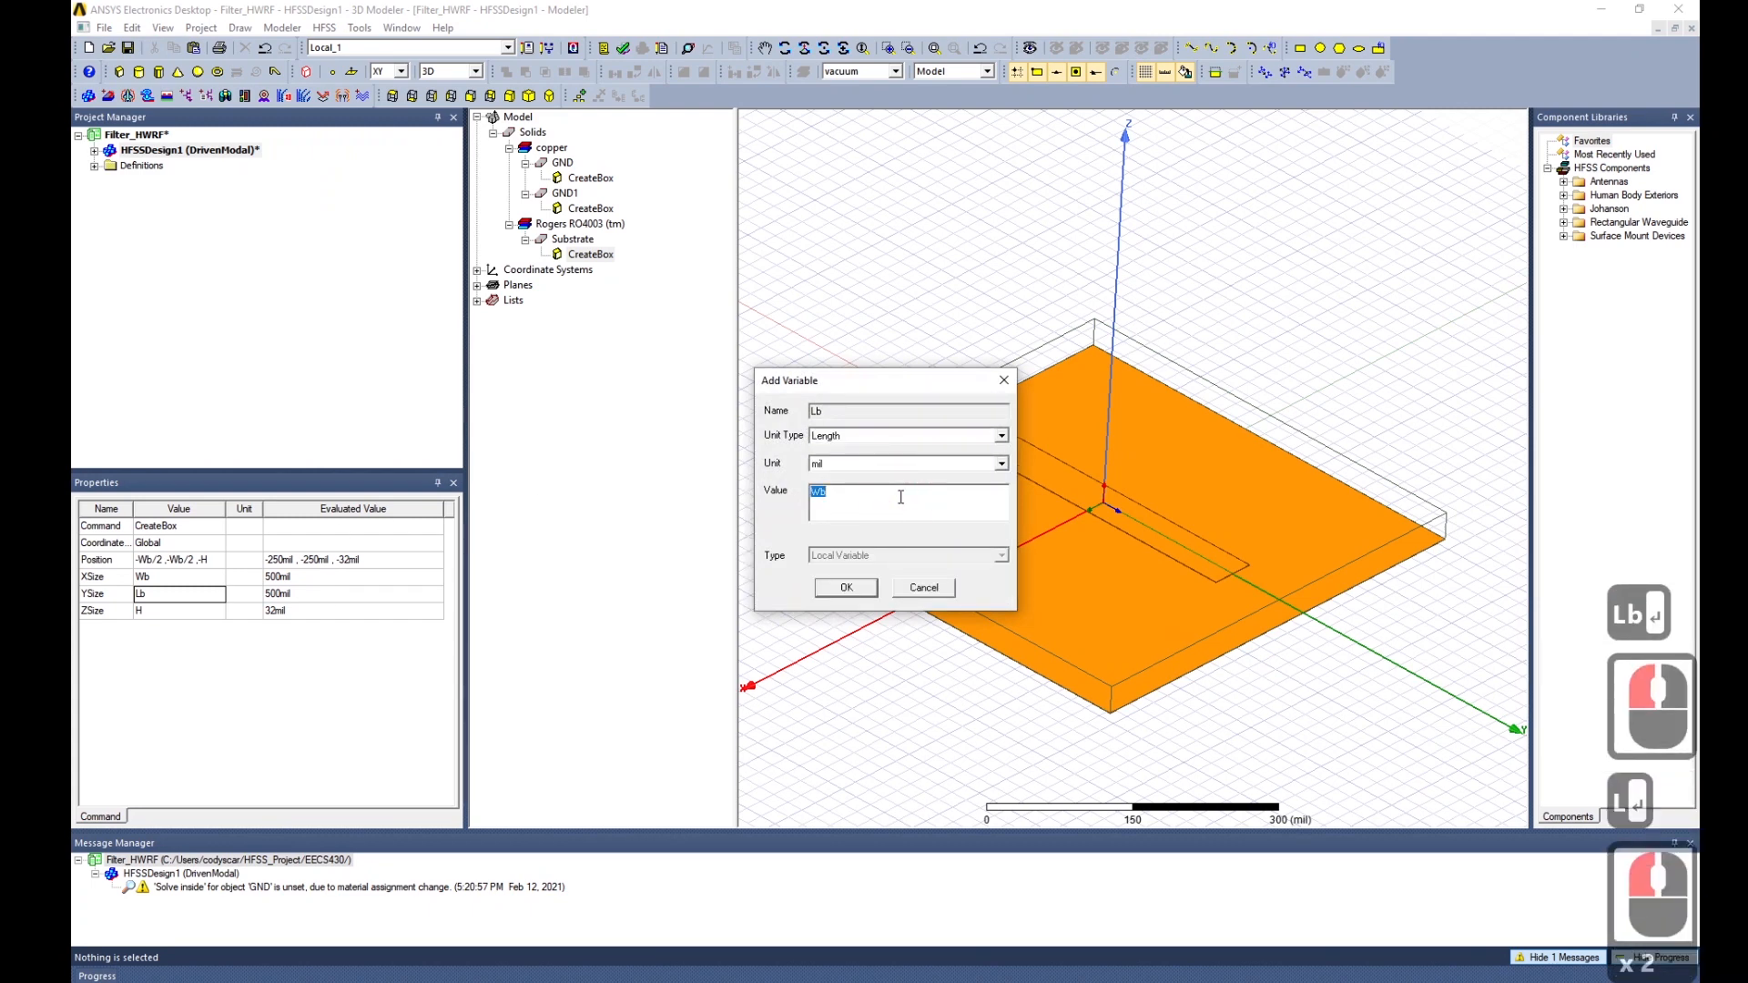
type("800")
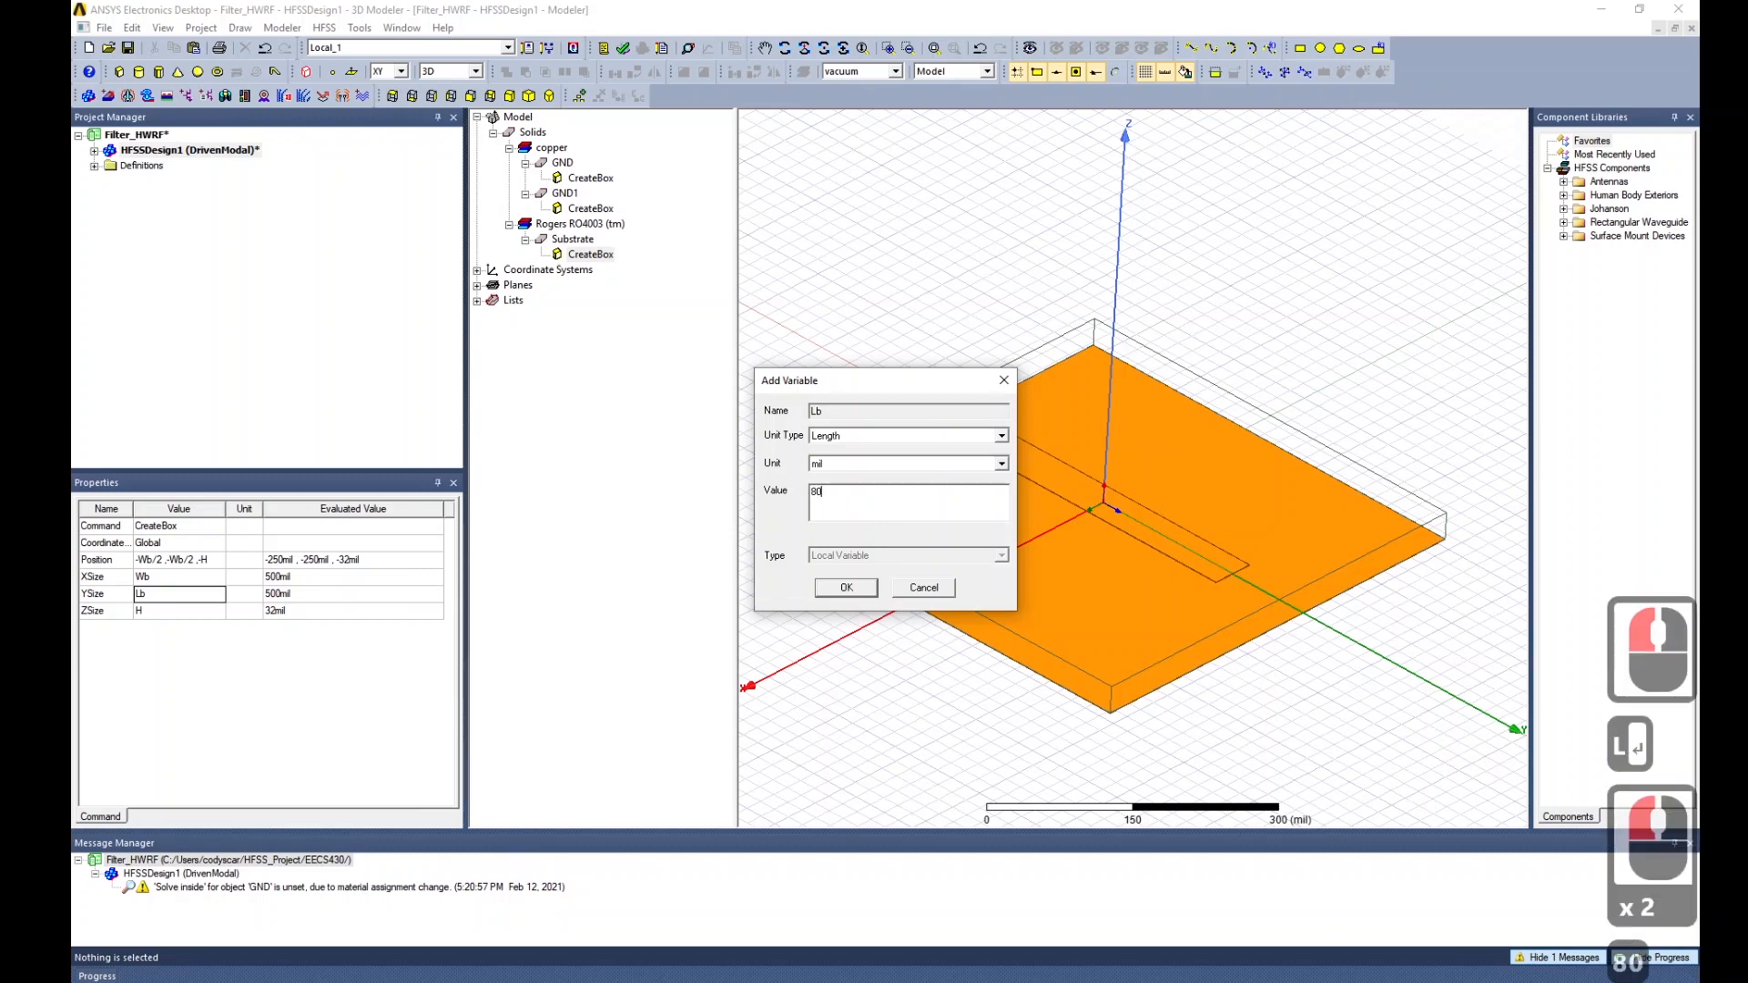
left_click(843, 588)
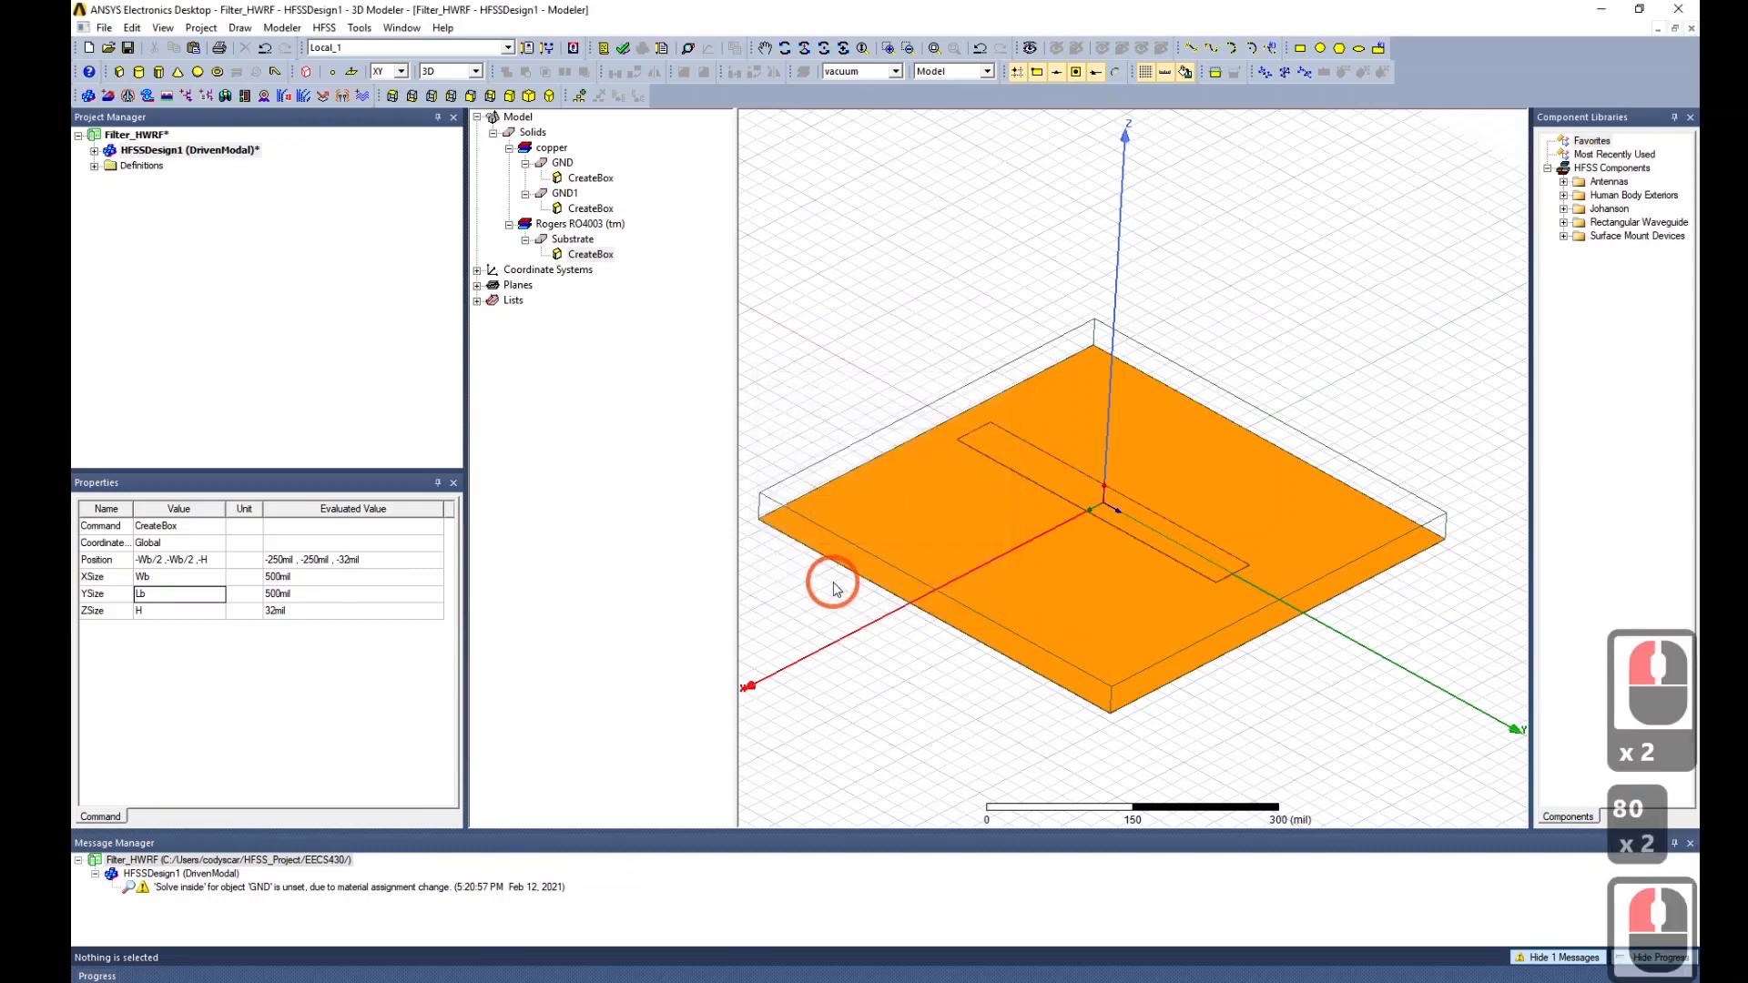
Change the Substrate's Y position to -Lb/2 to keep it centred.
left_click(183, 558)
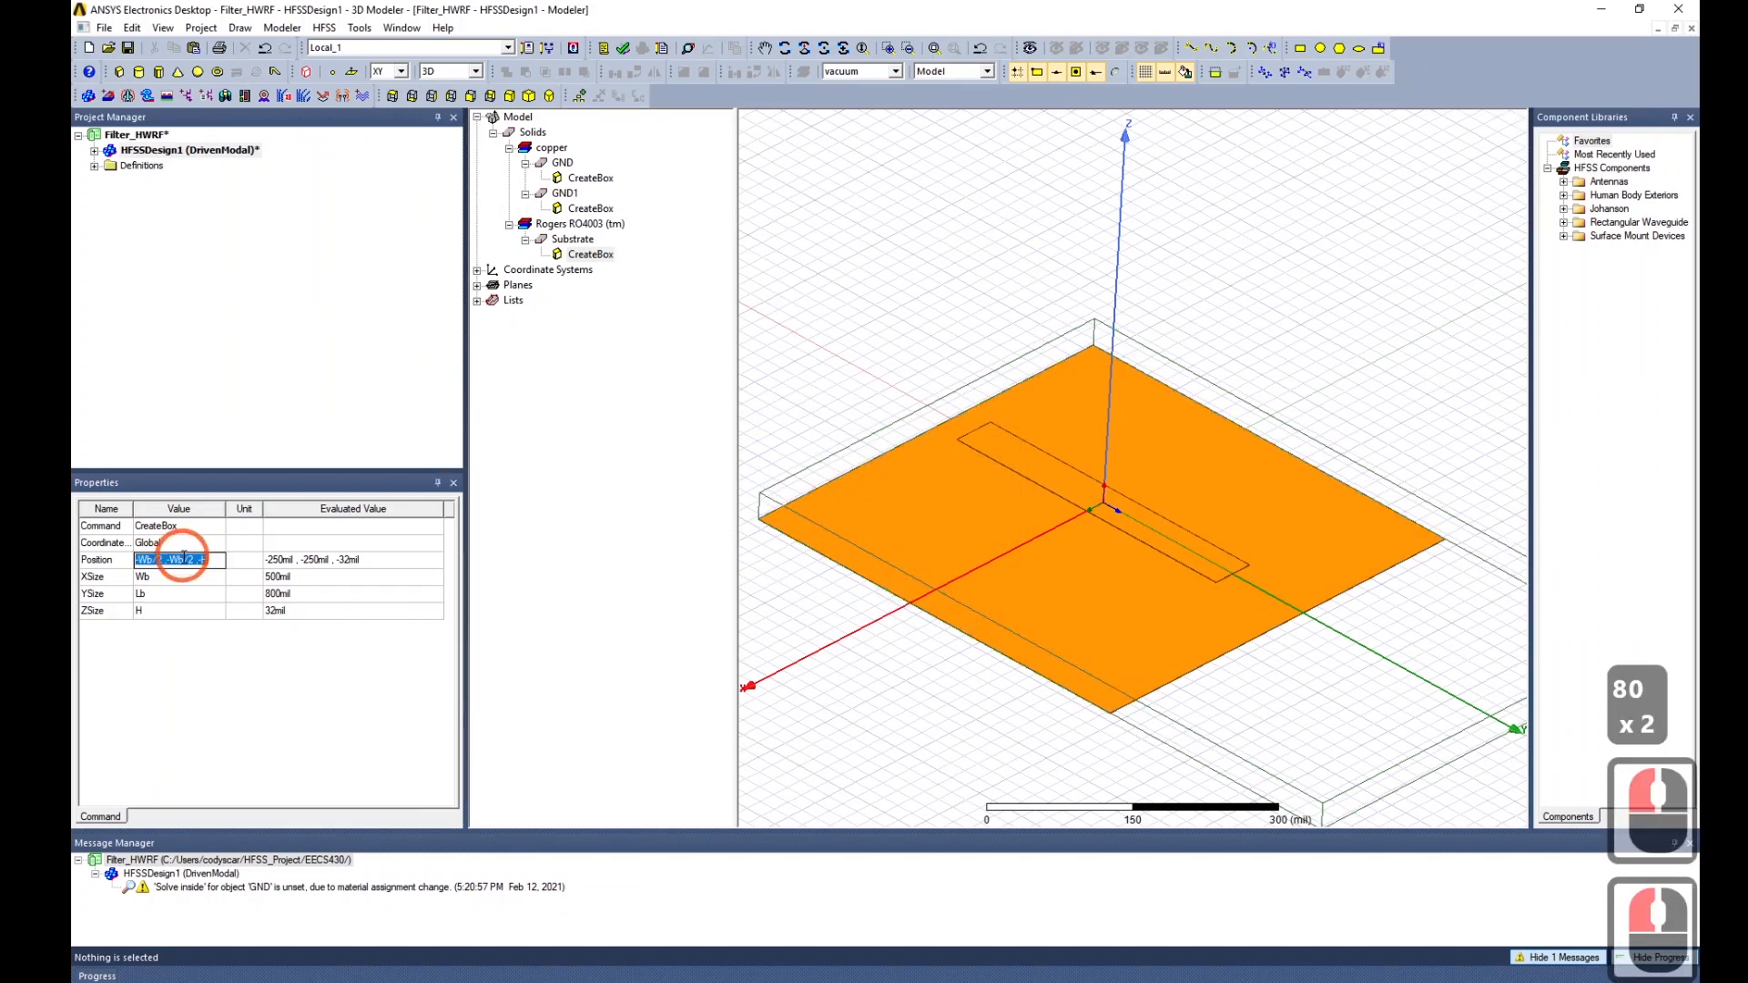
double_click(183, 559)
left_click(184, 561)
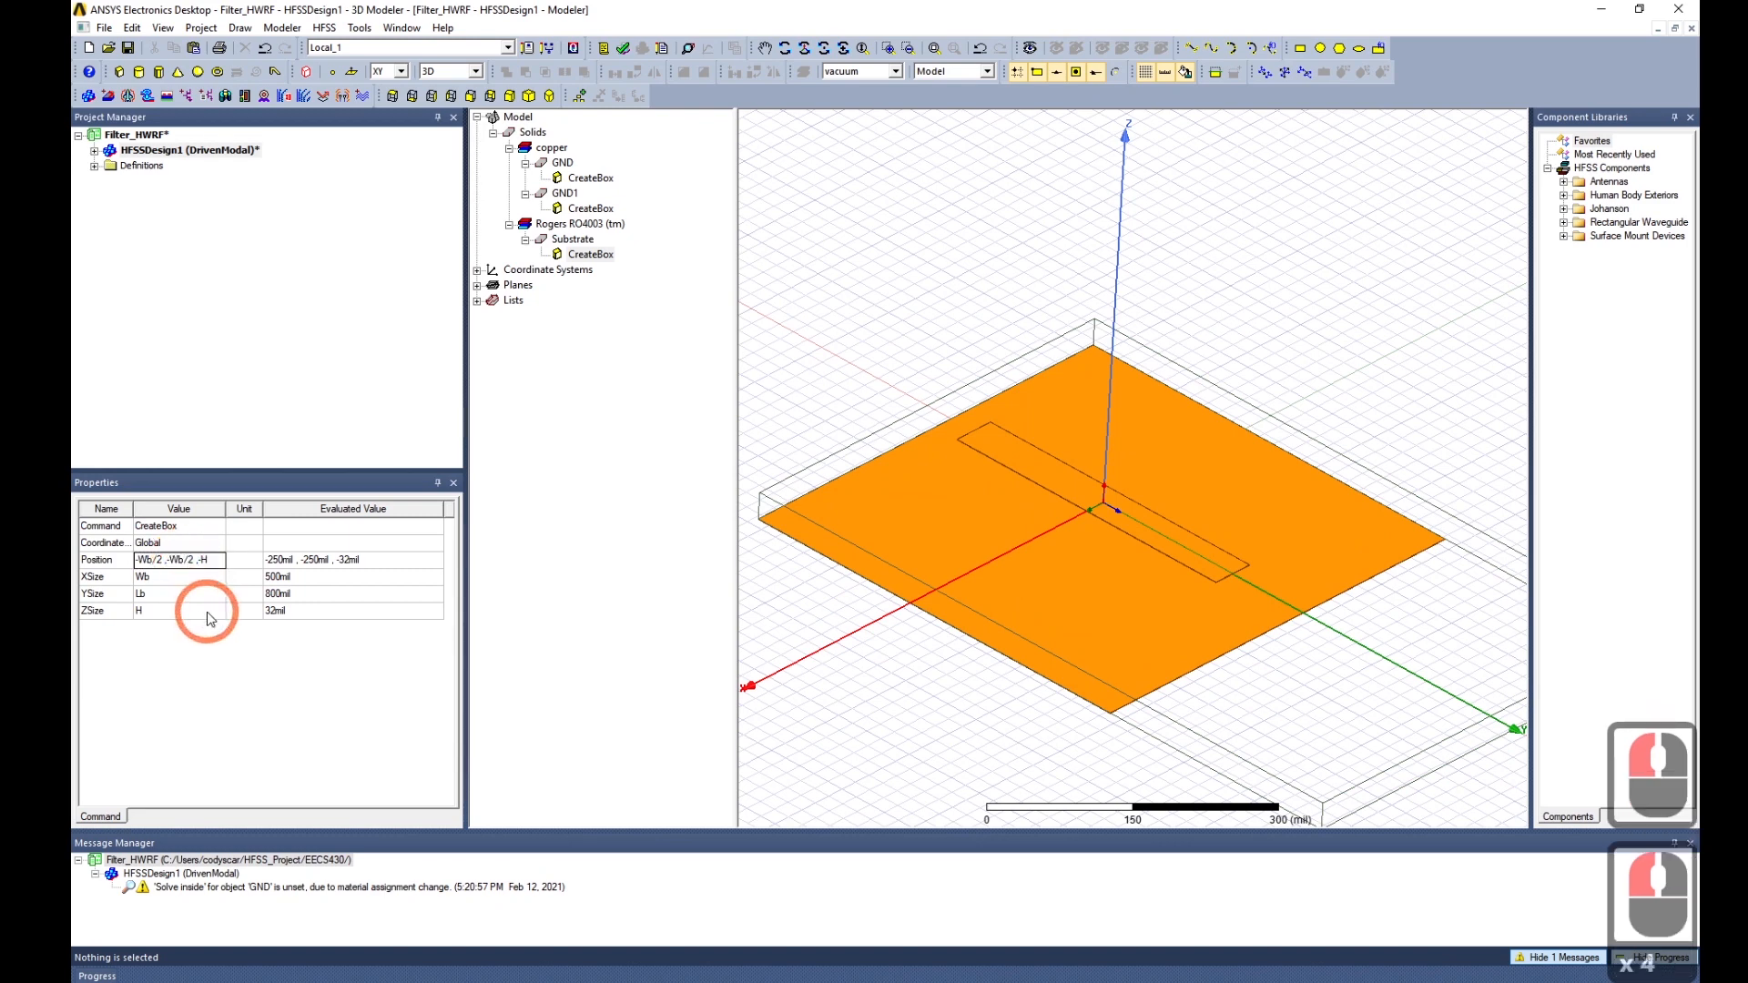
key("Left")
key("BackSpace")
type("L")
key("Return")
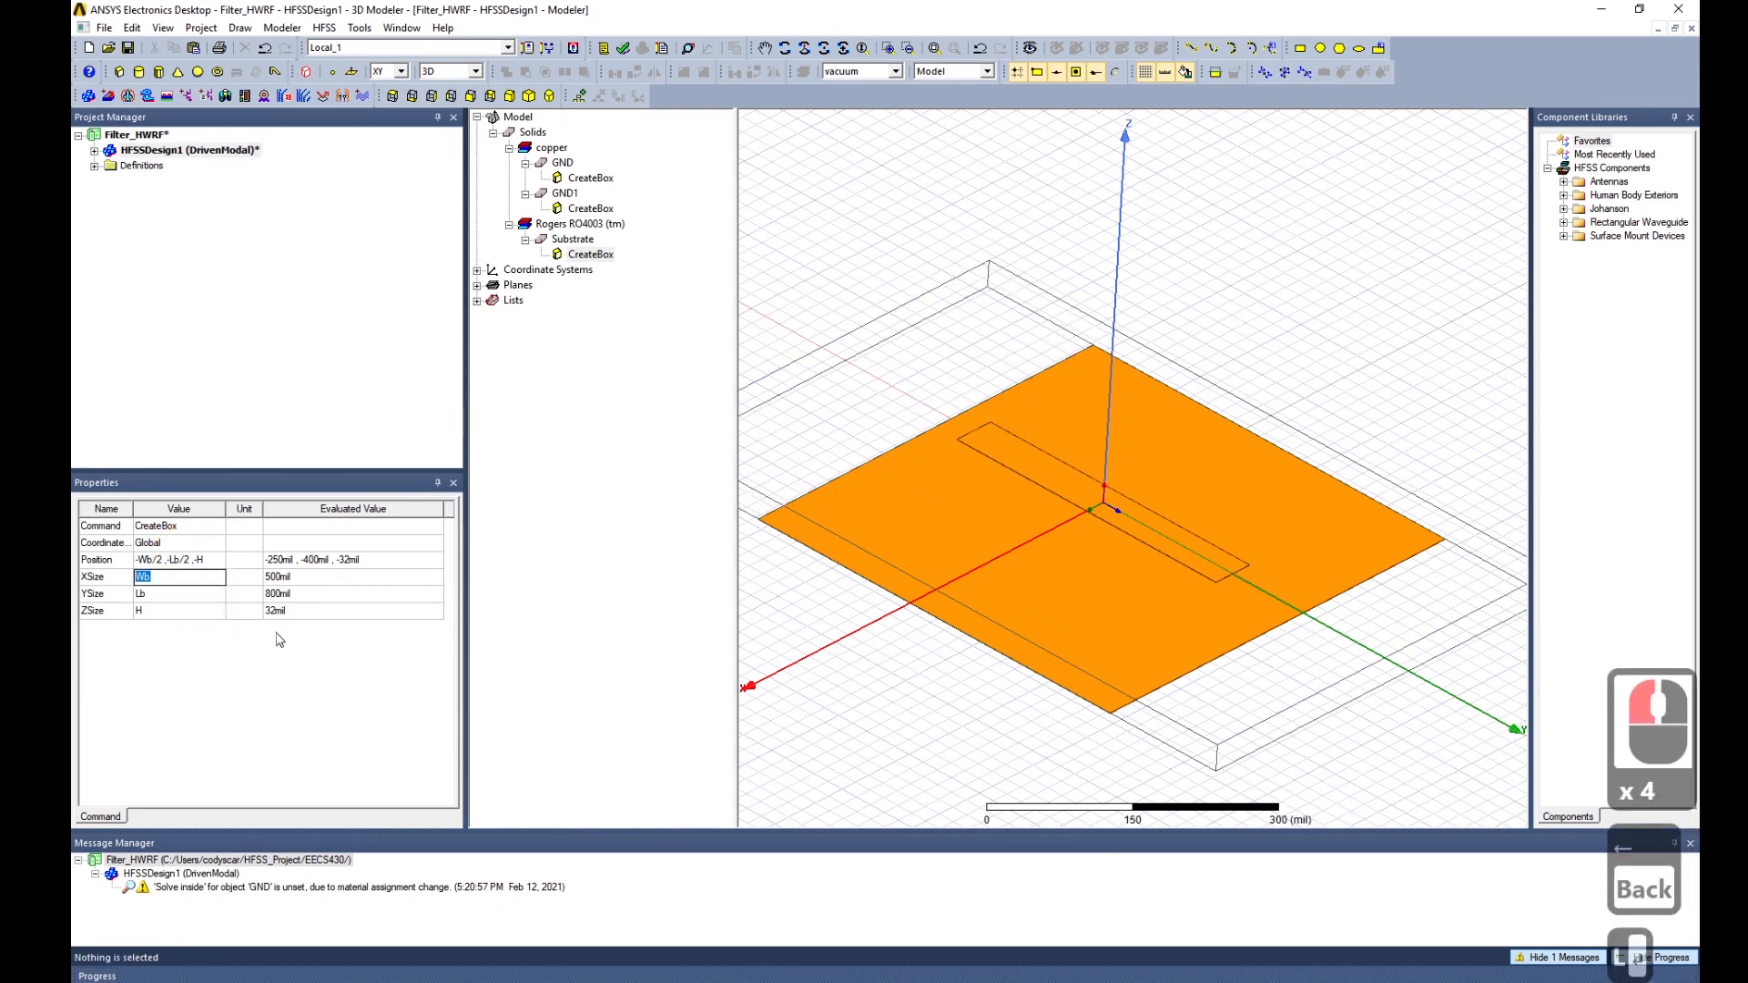
Give the GND plane YSize Lb and Y position -Lb/2.
left_click(565, 193)
left_click(591, 209)
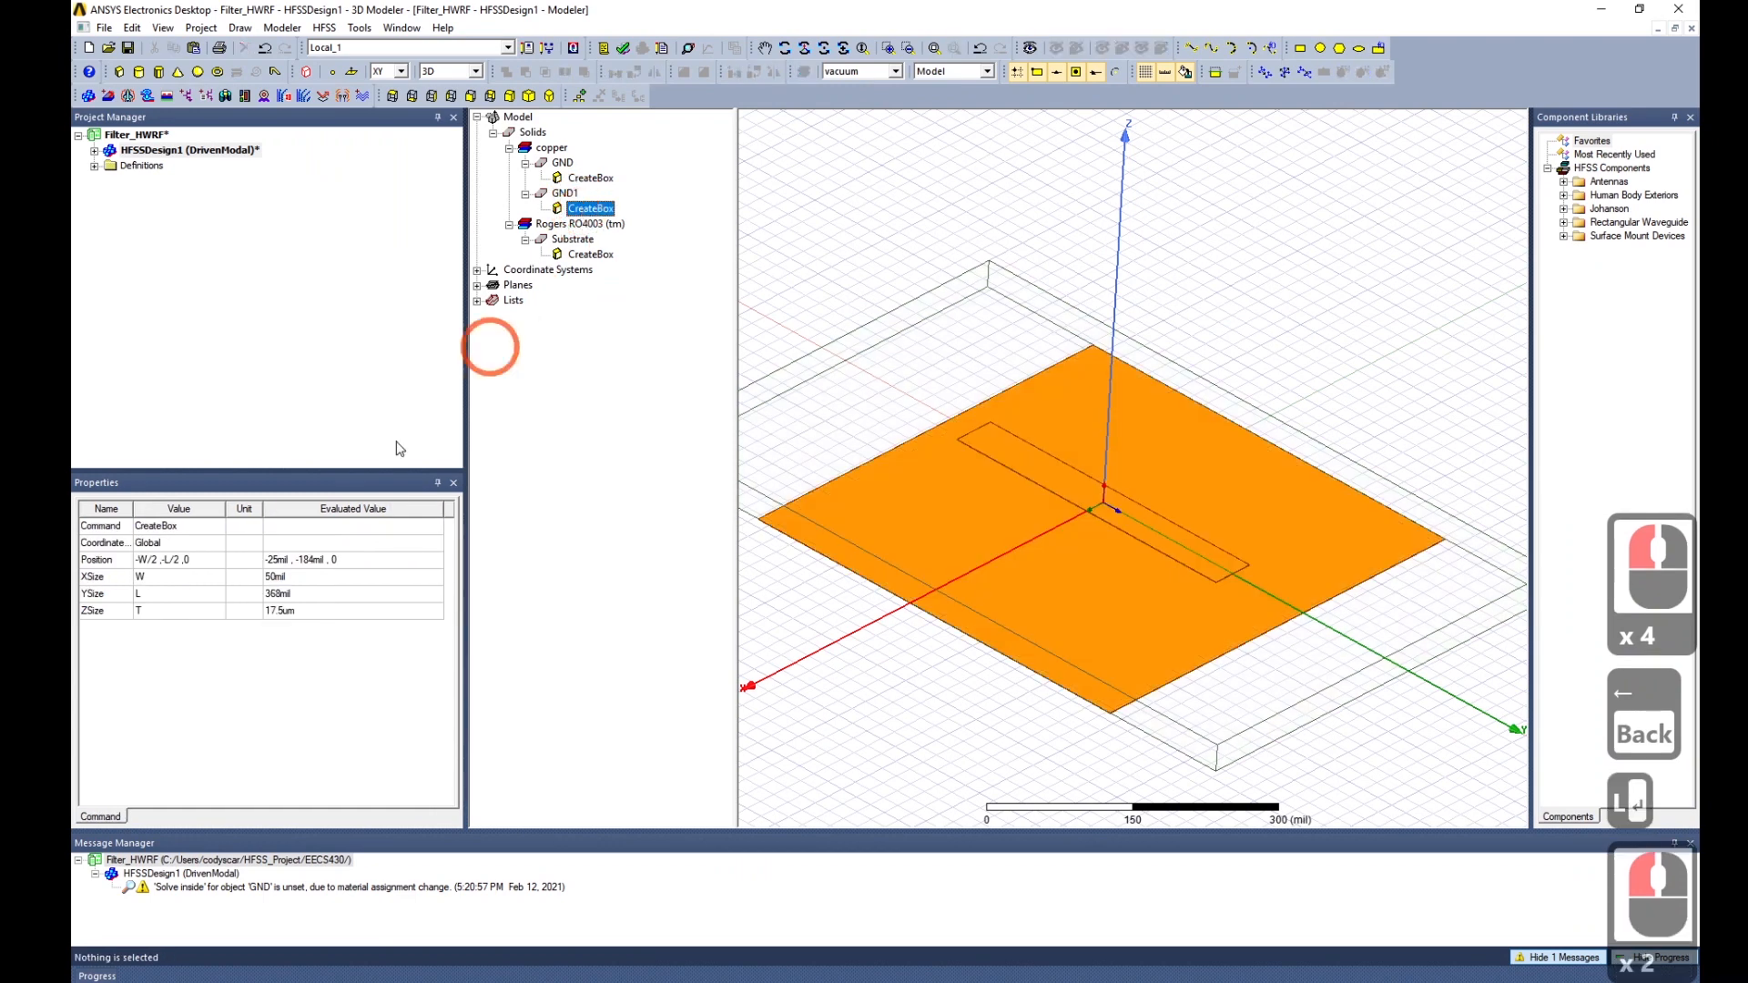
left_click(591, 177)
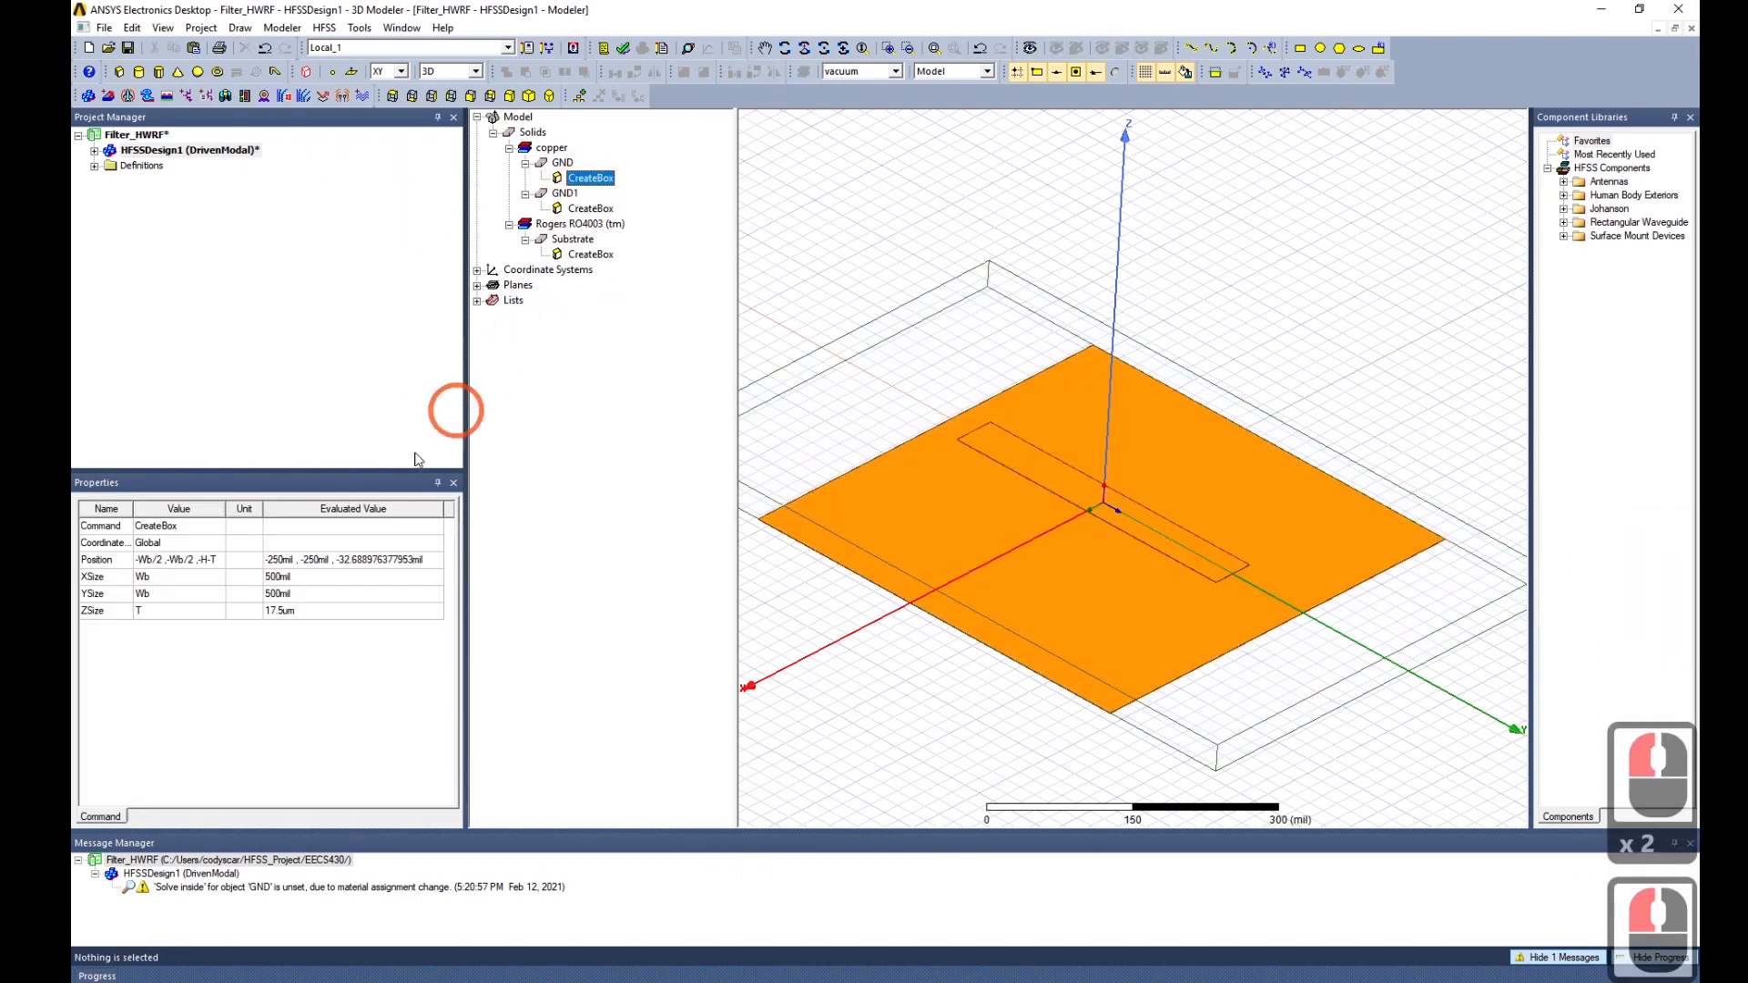
double_click(150, 593)
type("Lb")
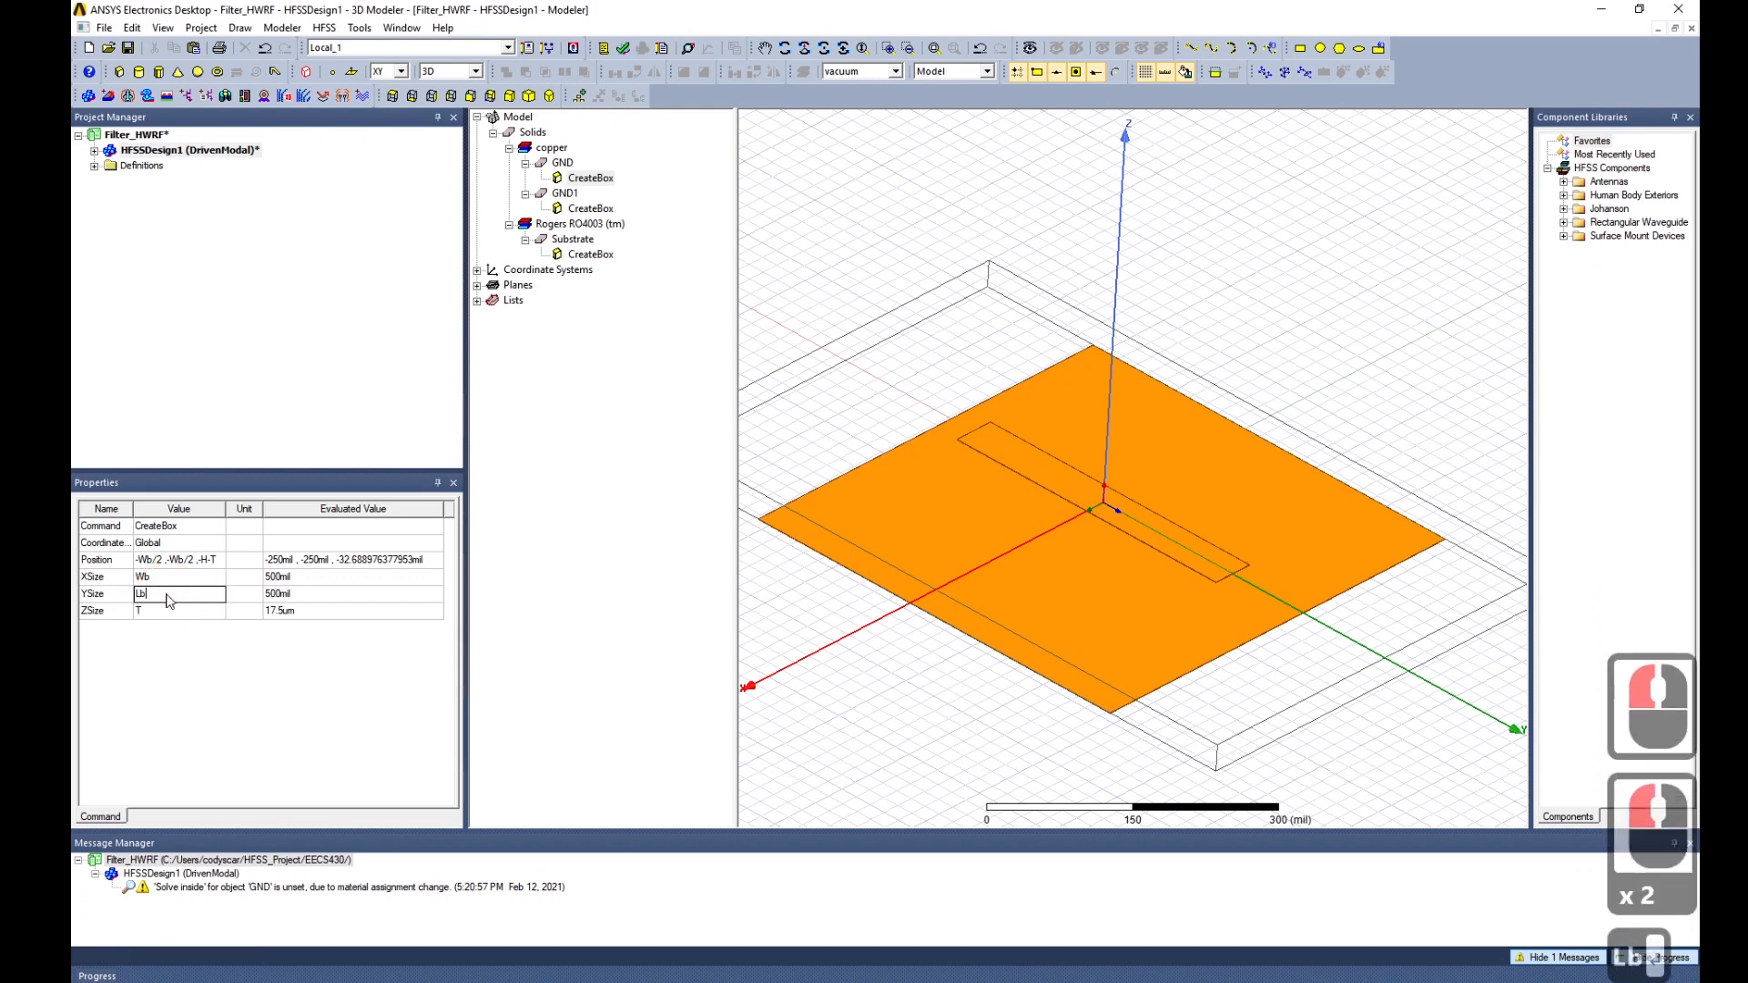
key("Tab")
double_click(187, 561)
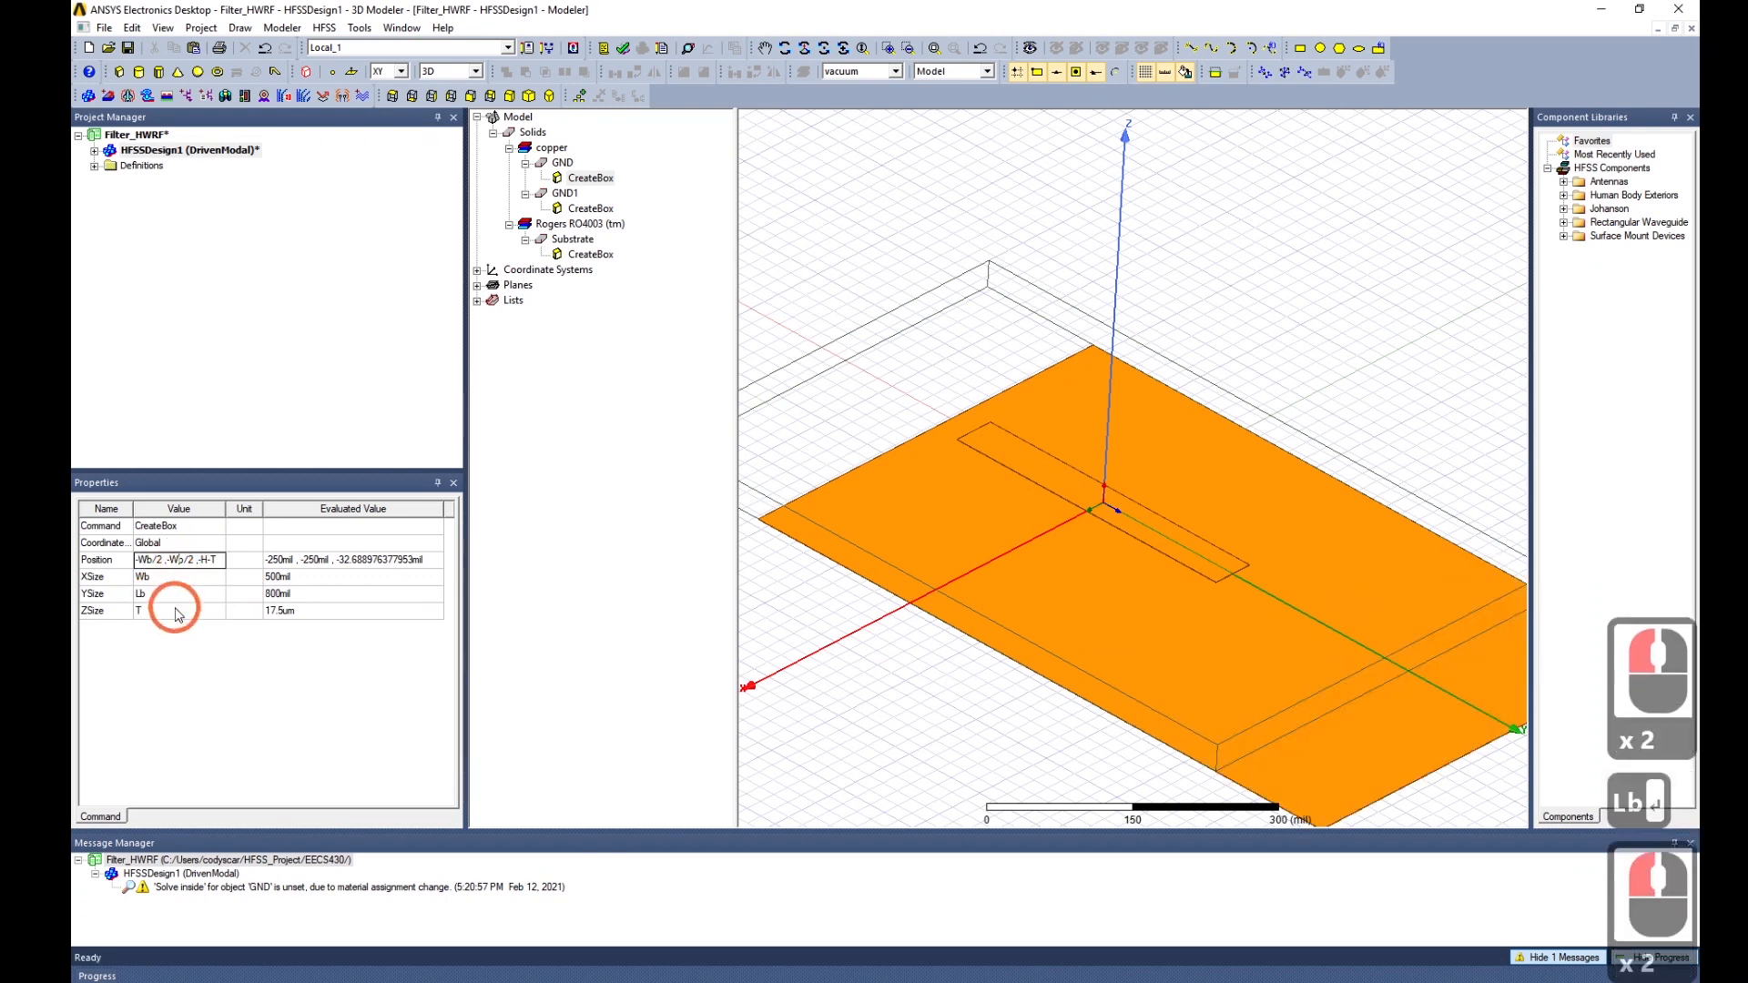
key("BackSpace")
type("L")
key("Tab")
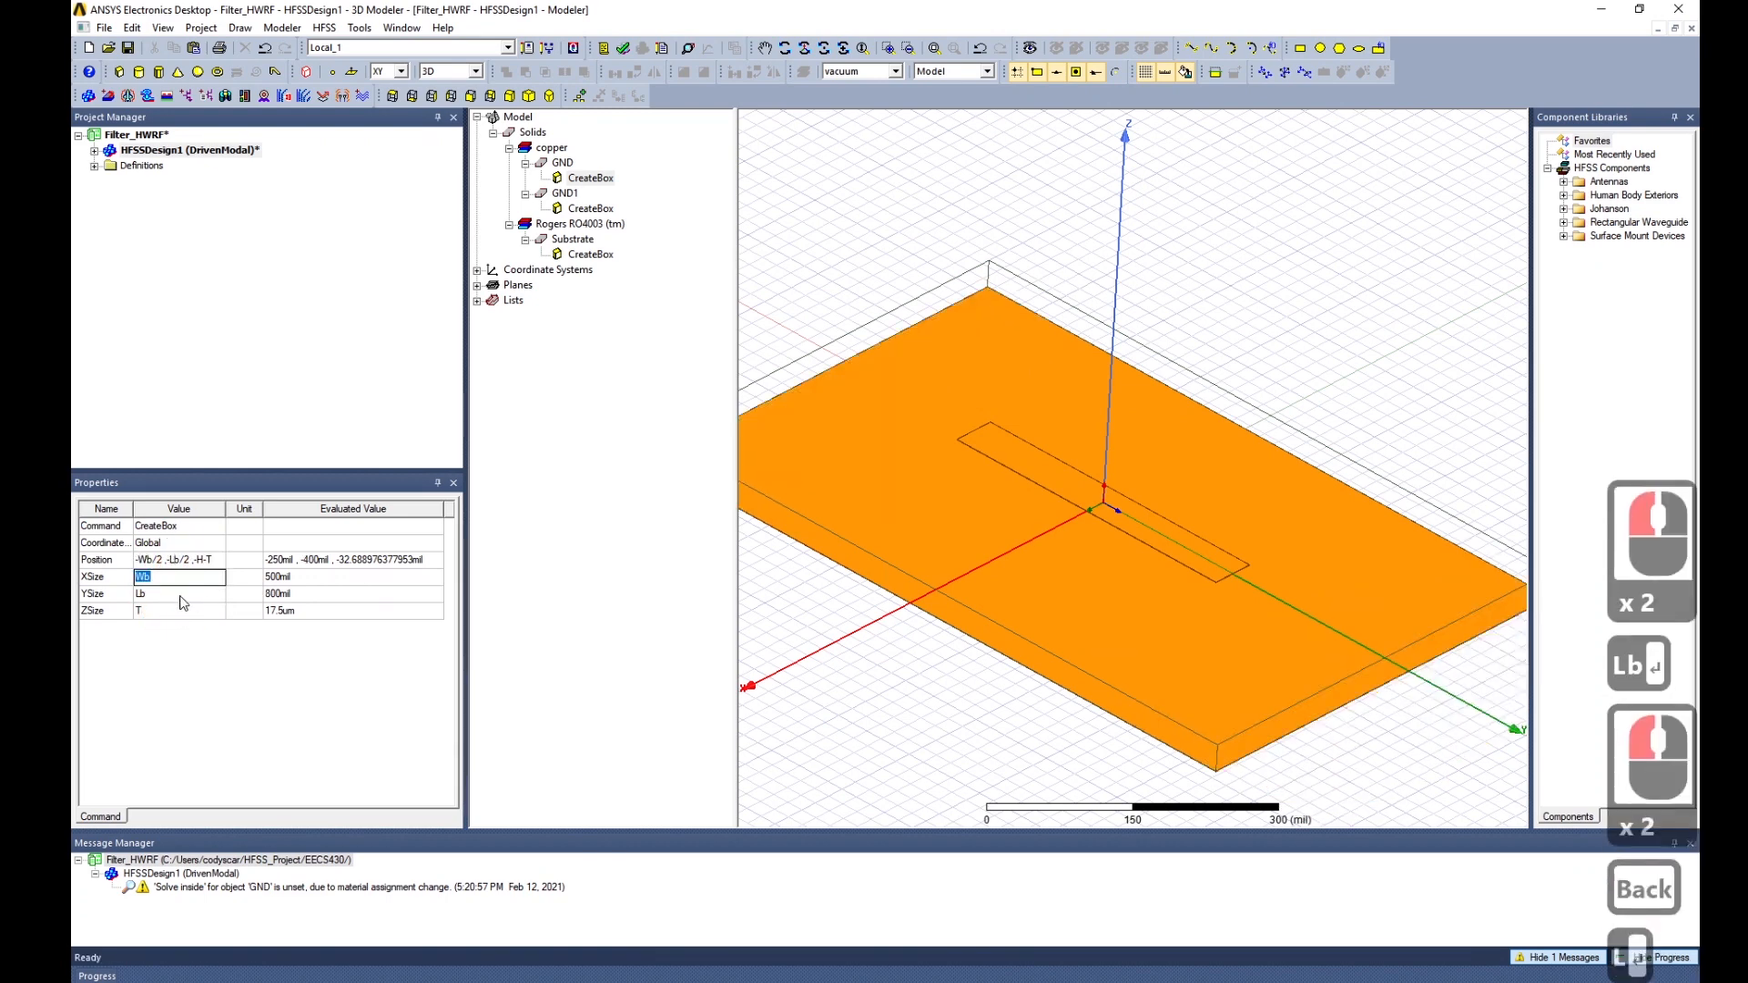
middle_click_drag(1260, 716, 1213, 701)
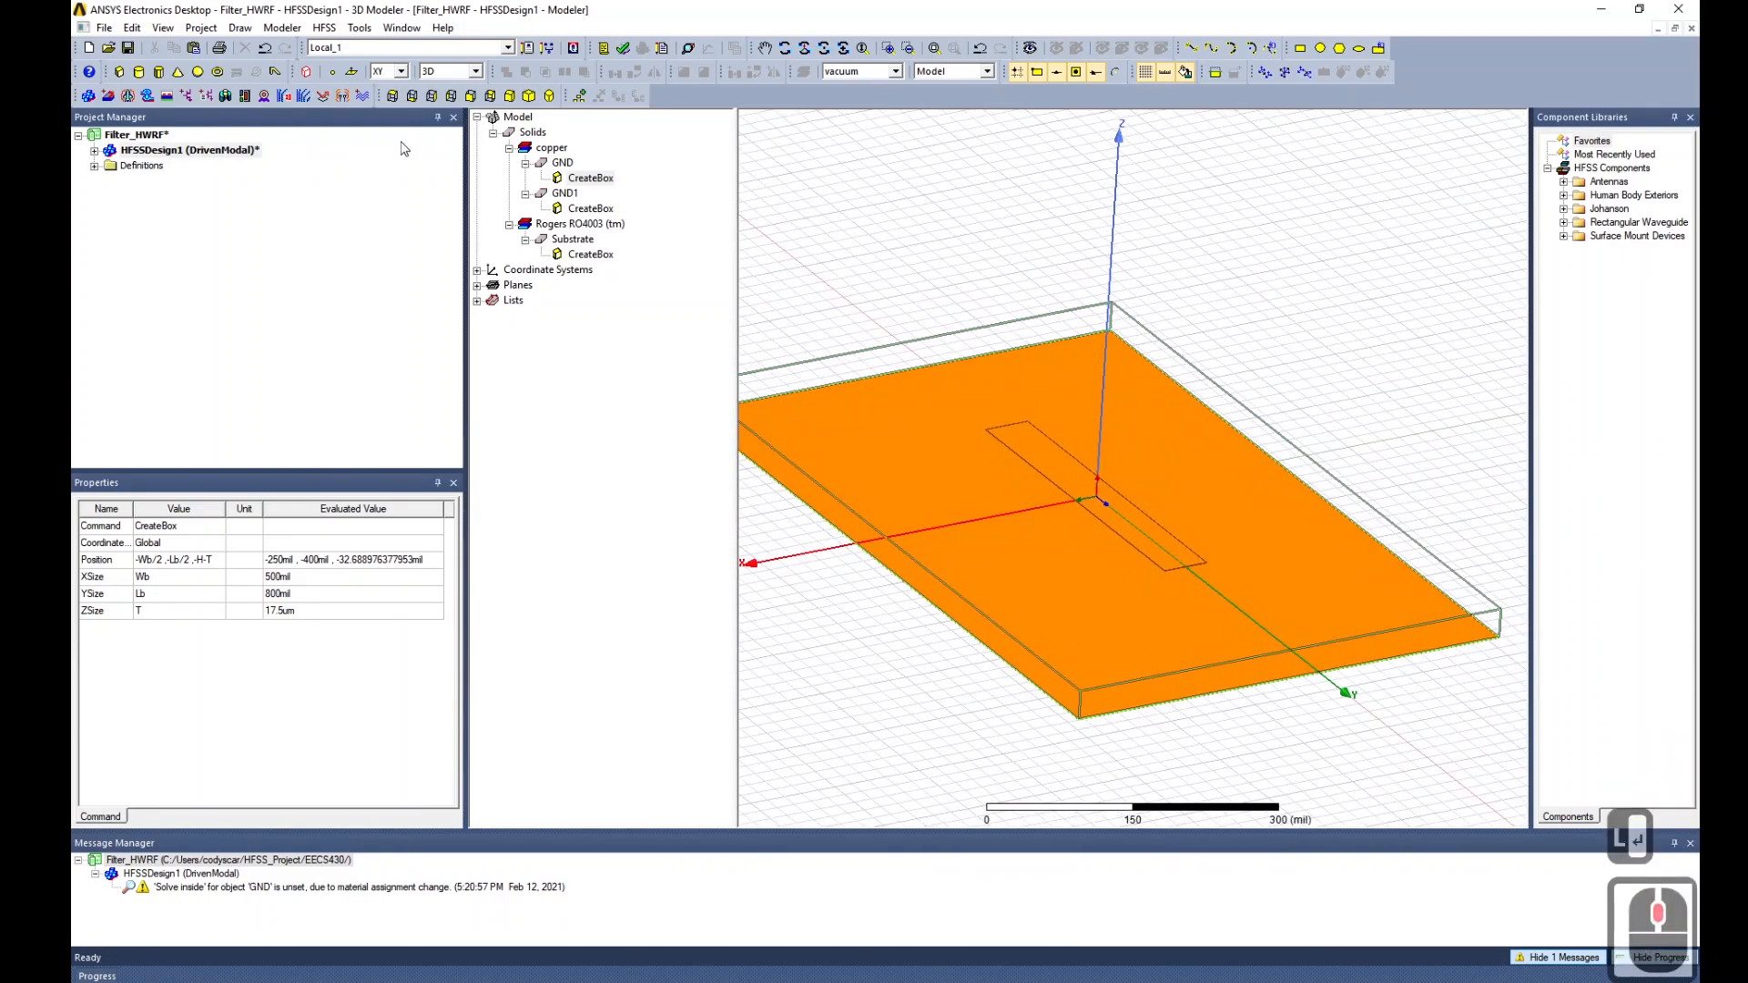
left_click(565, 193)
Rename the GND1 copper strip to HWR.
left_click(230, 529)
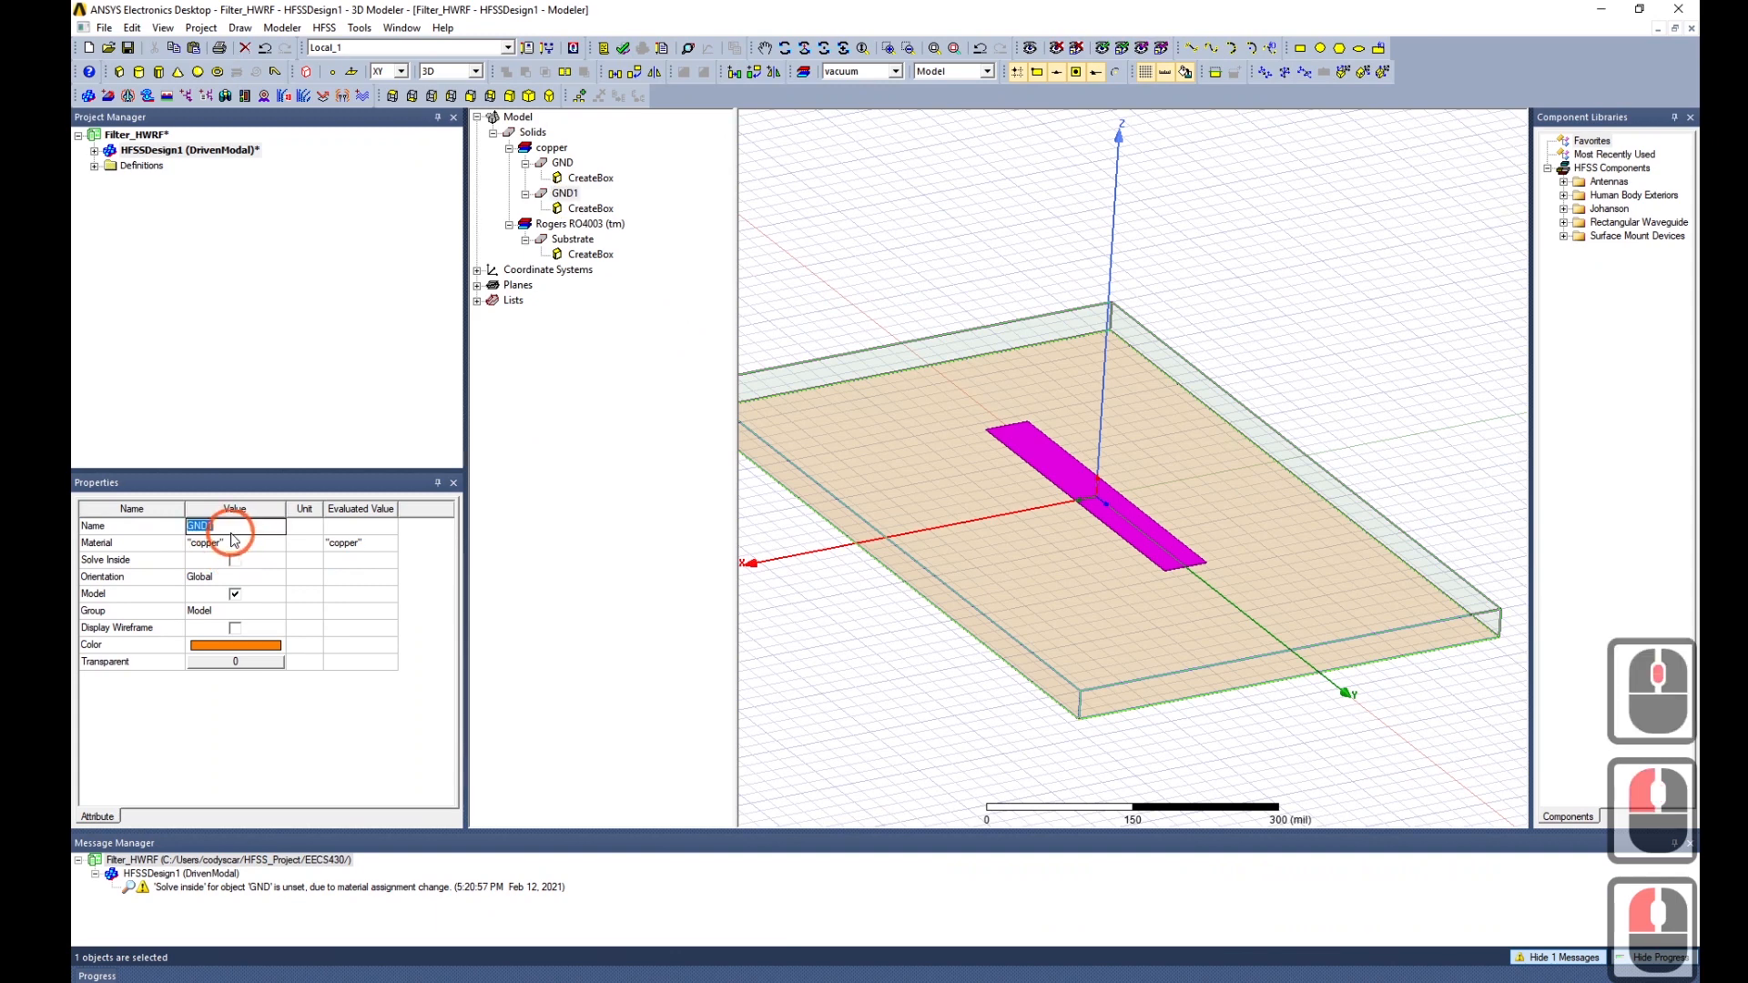
type("HW")
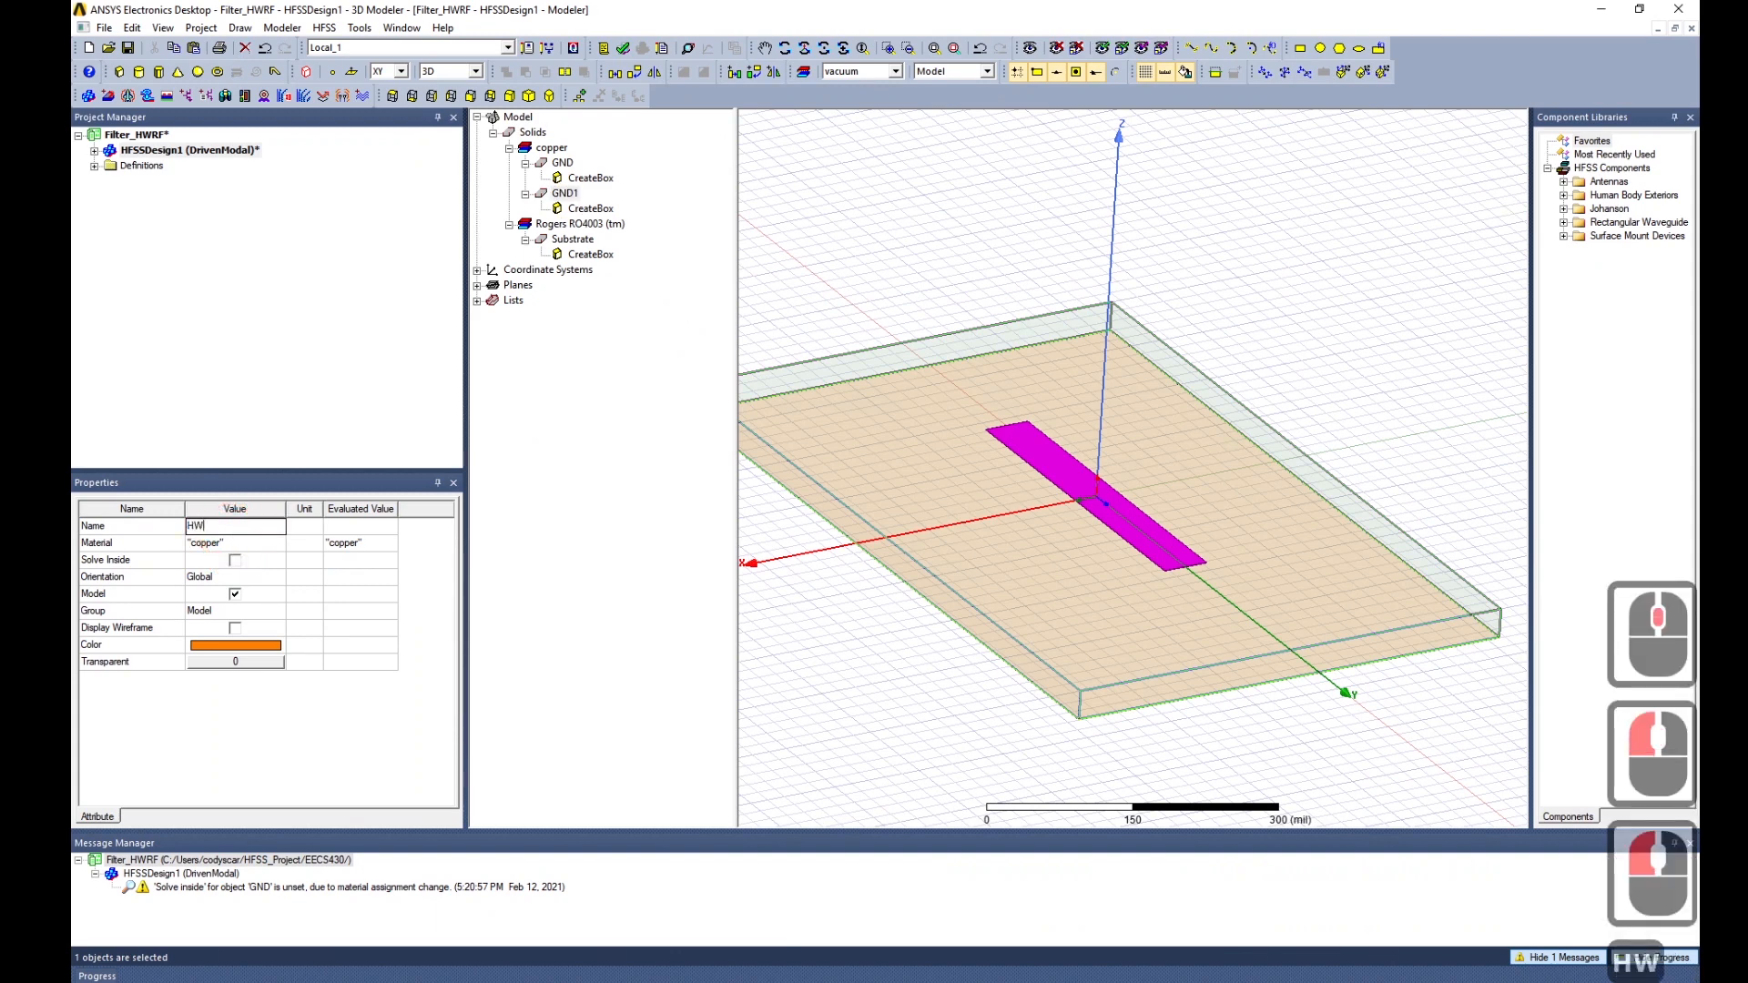
type("R")
key("Return")
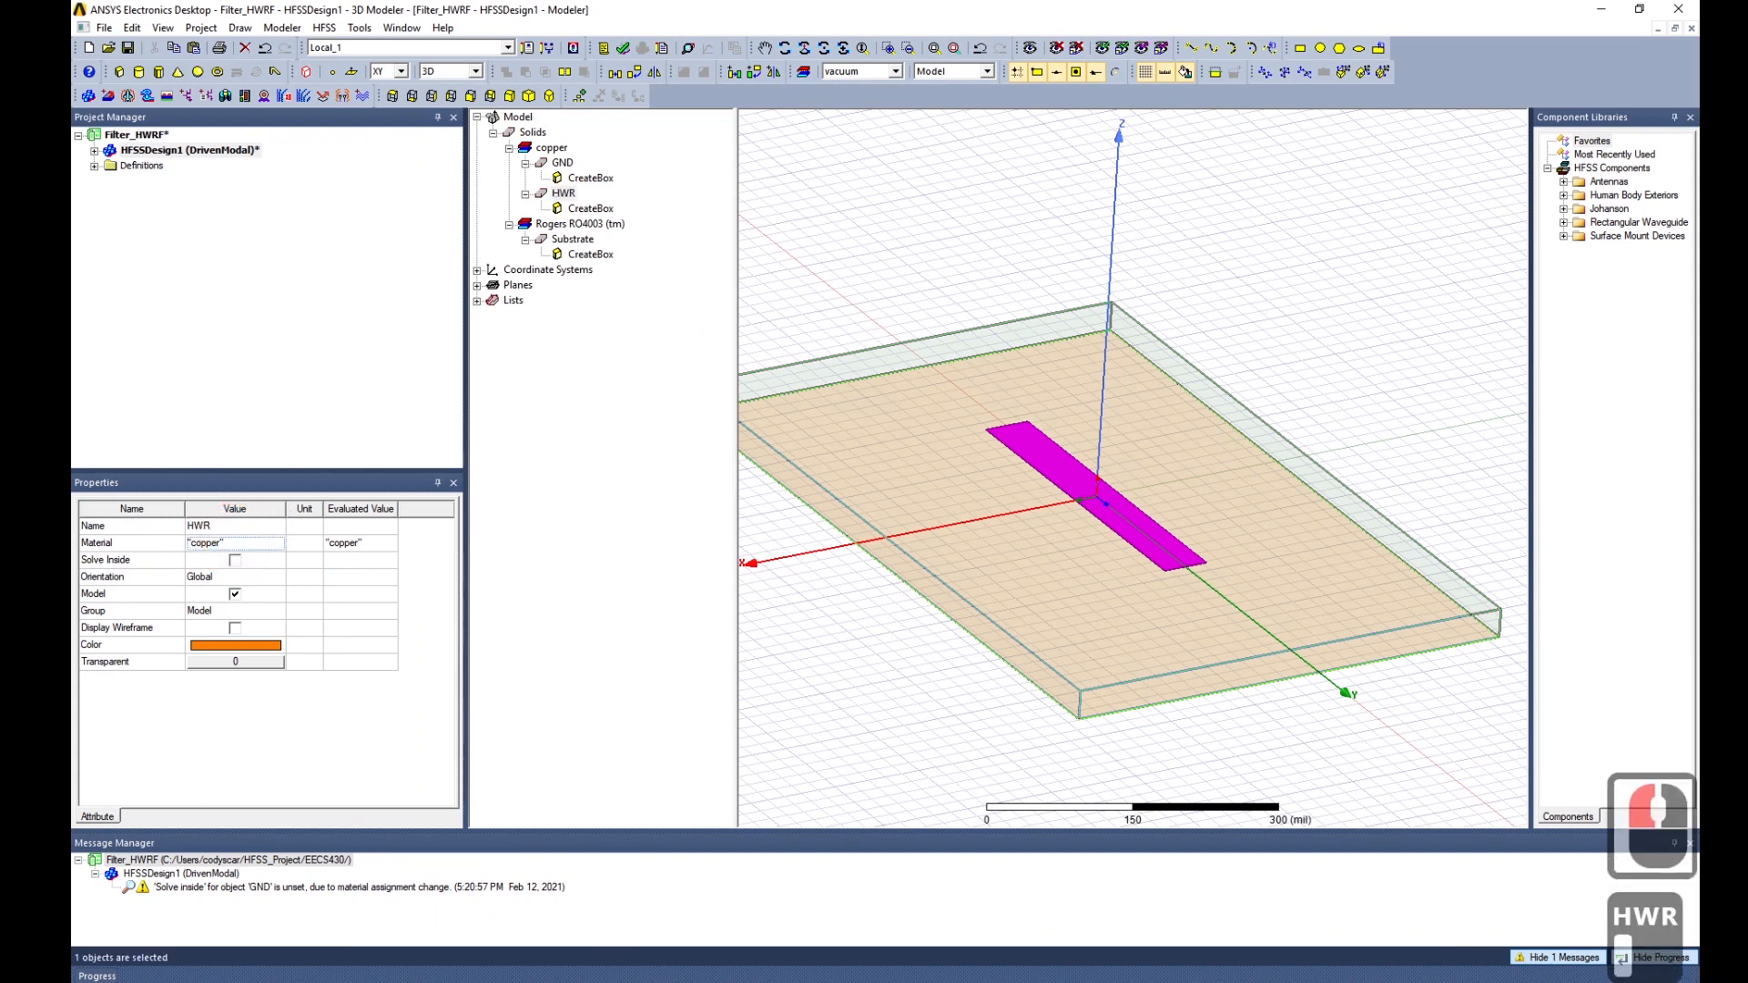
left_click_drag(1233, 500, 1311, 542, "alt")
middle_click(1311, 542)
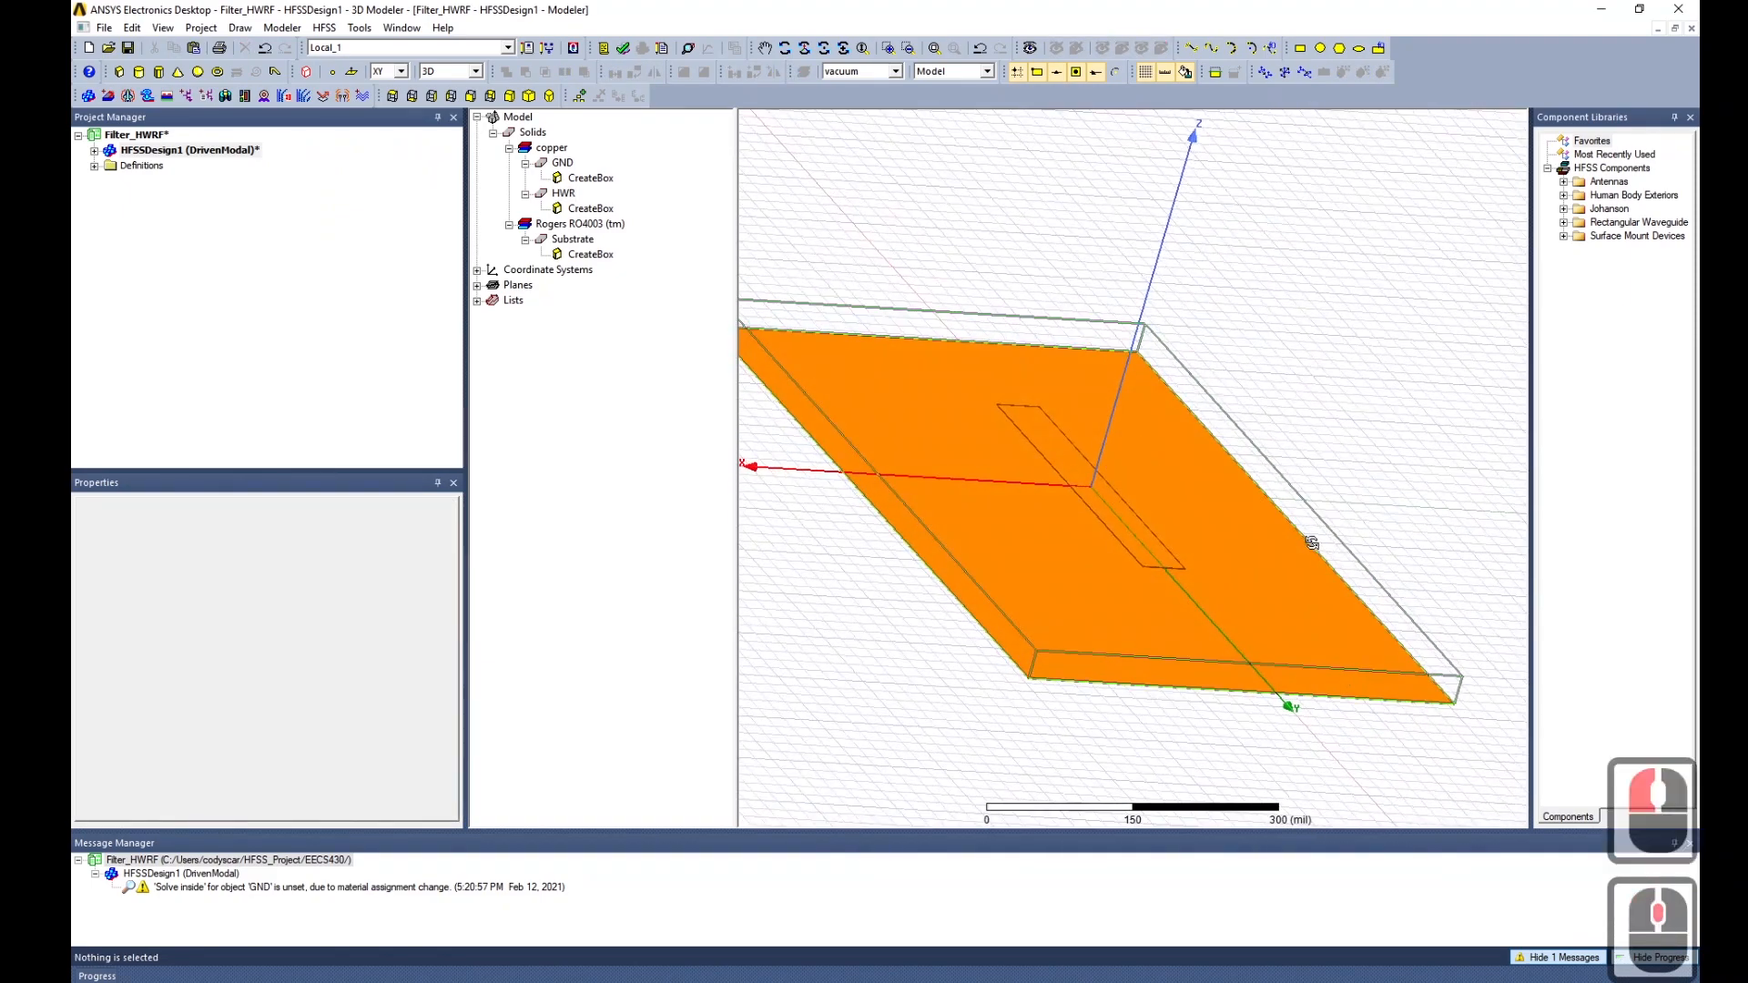
Copy and paste the HWR strip to create HWR1.
left_click(564, 193)
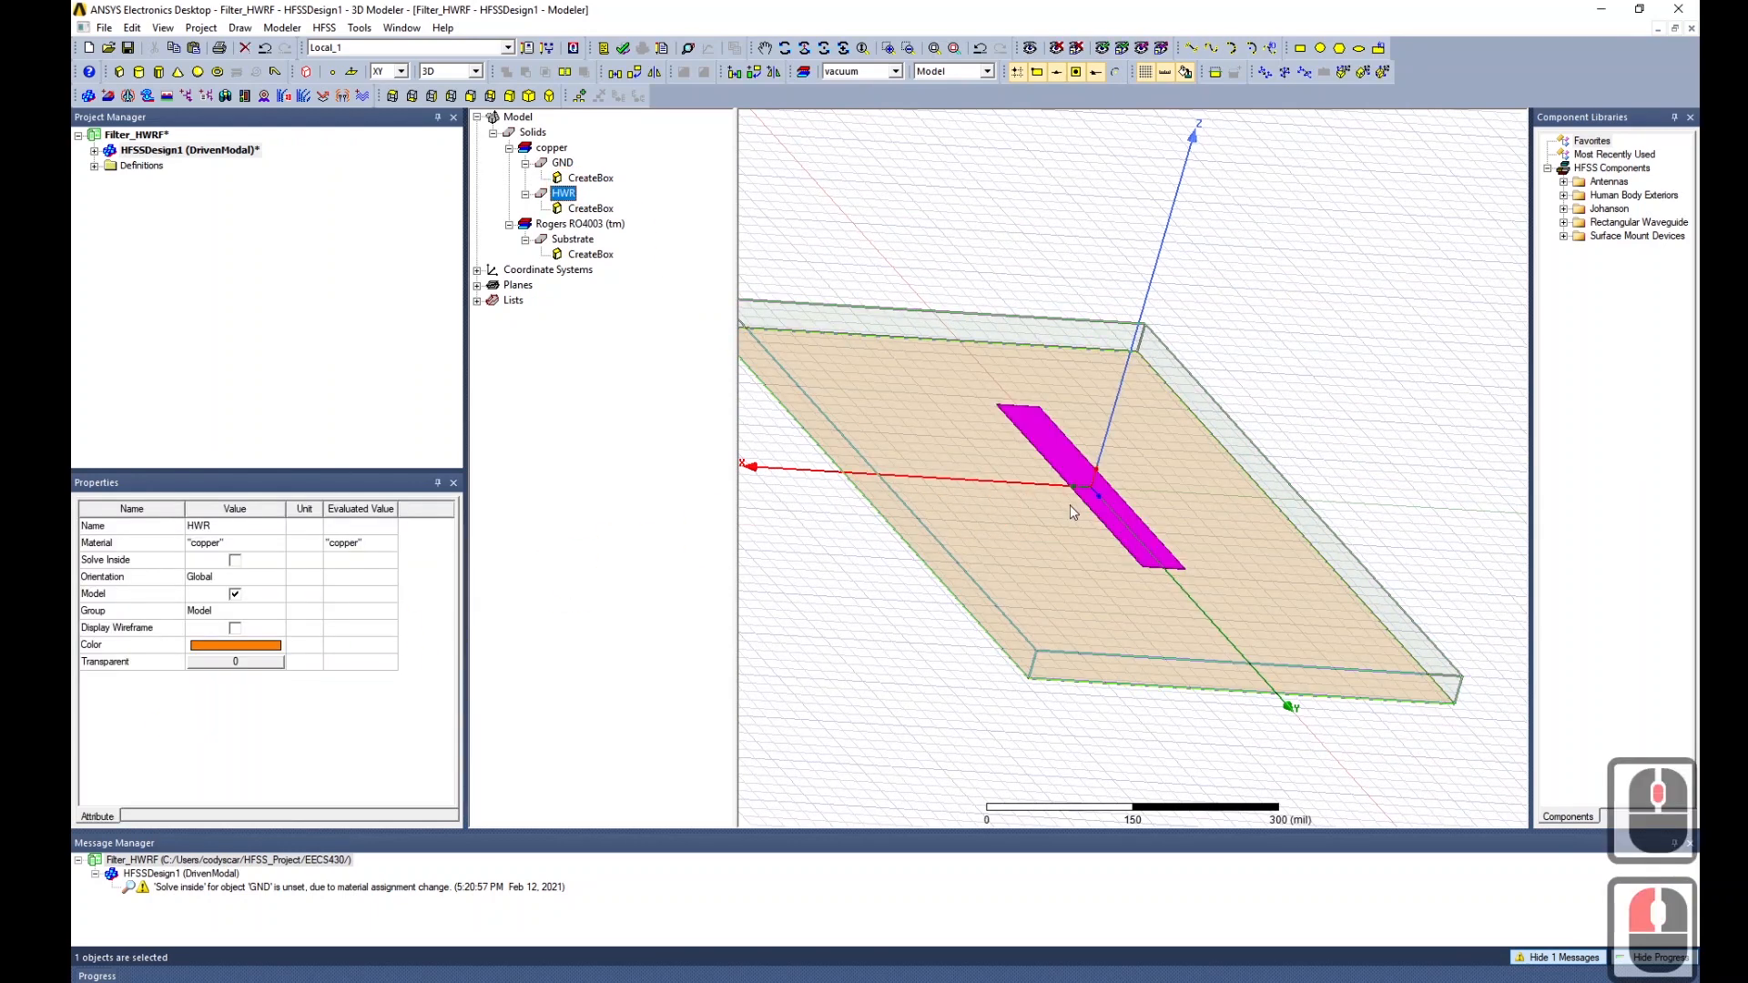
key("ctrl+c")
key("ctrl+v")
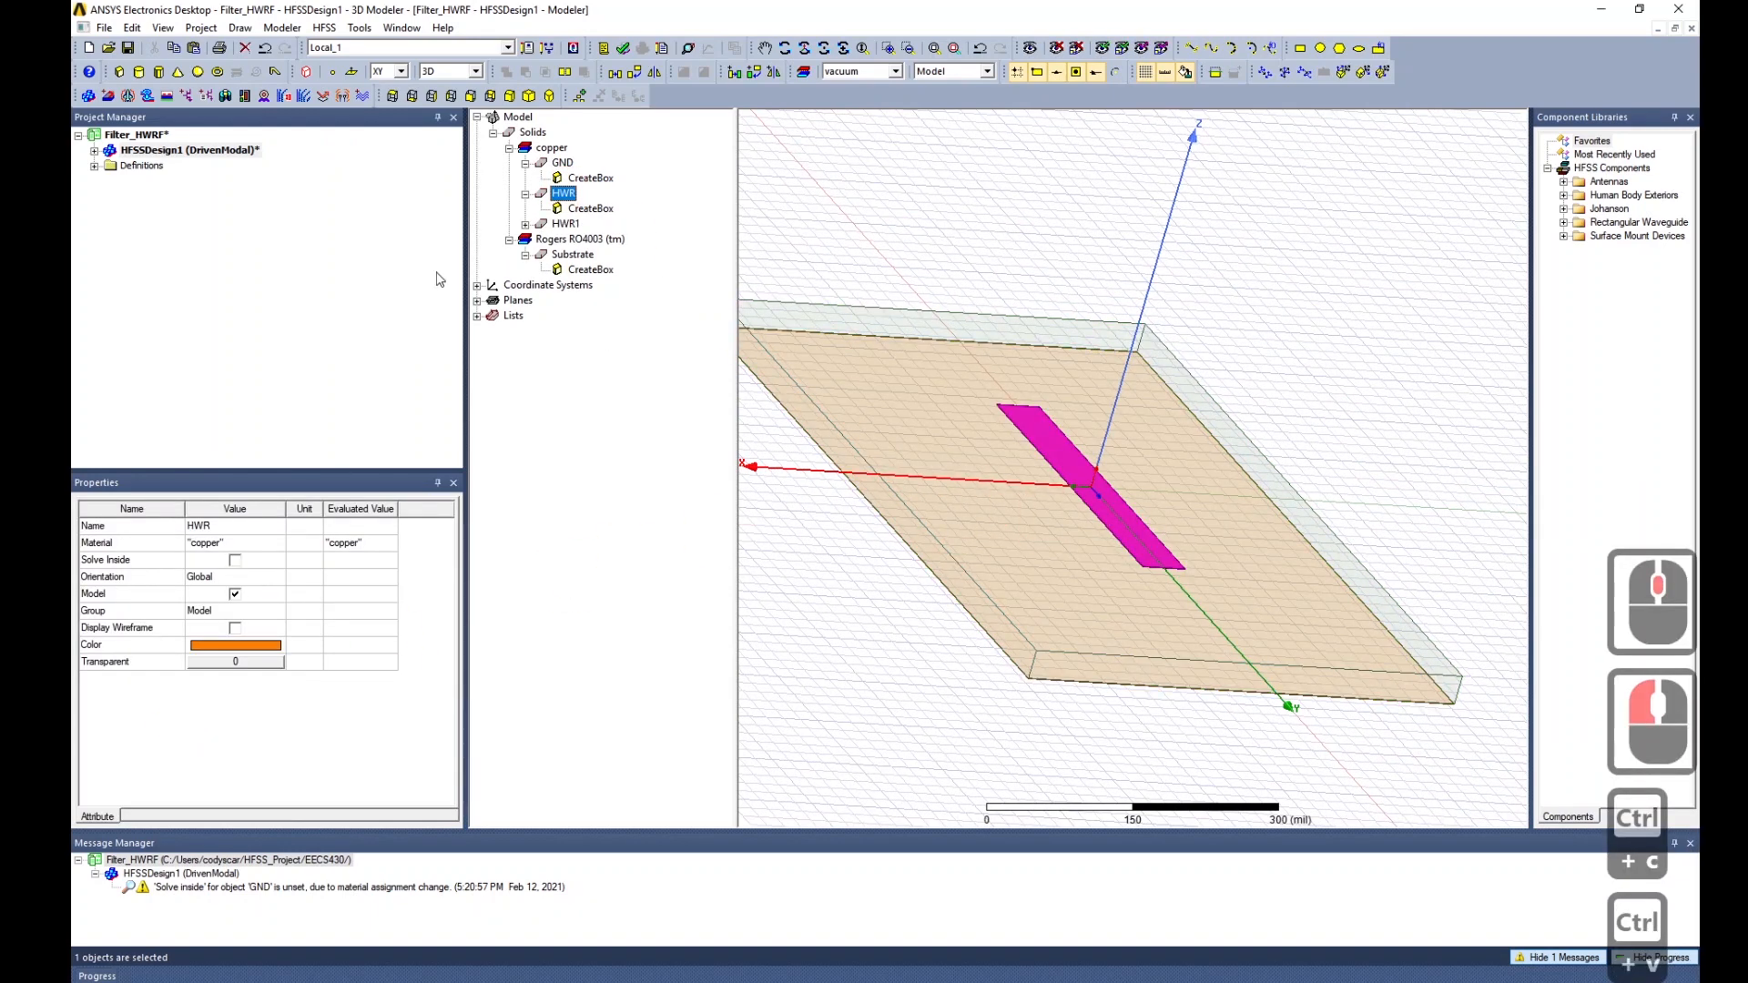
left_click(390, 96)
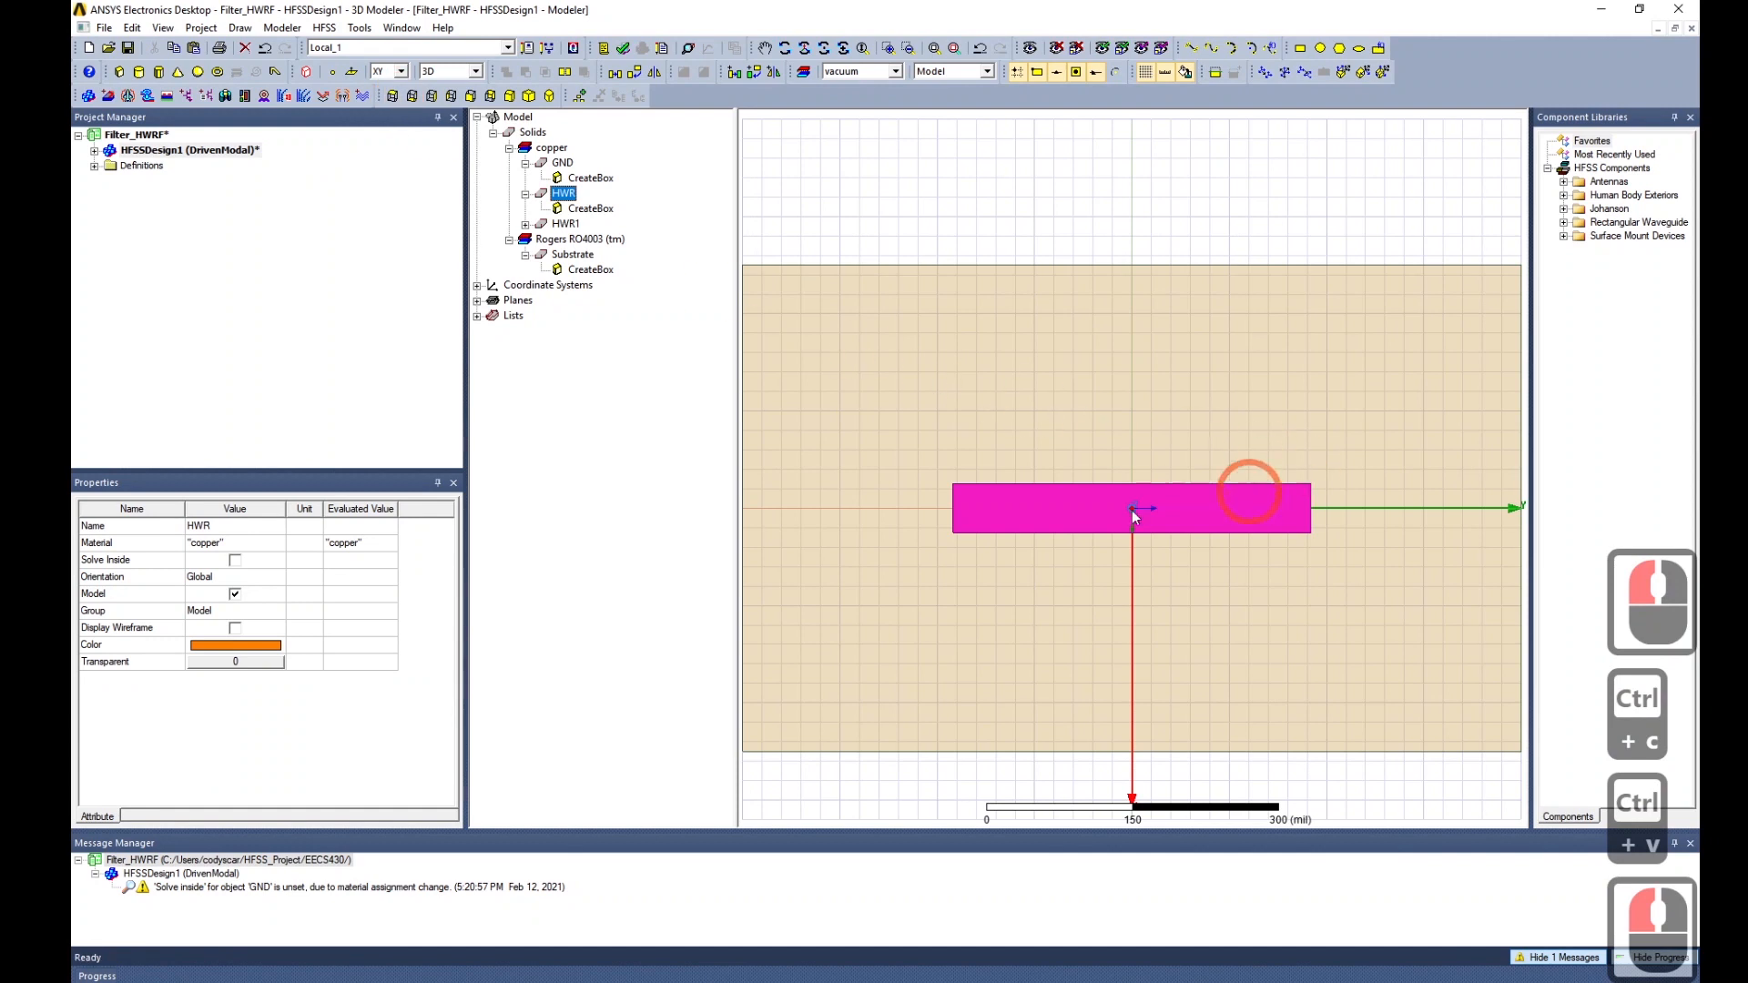
Change HWR1's x position to -W/2-G-W.
left_click(525, 224)
left_click(587, 239)
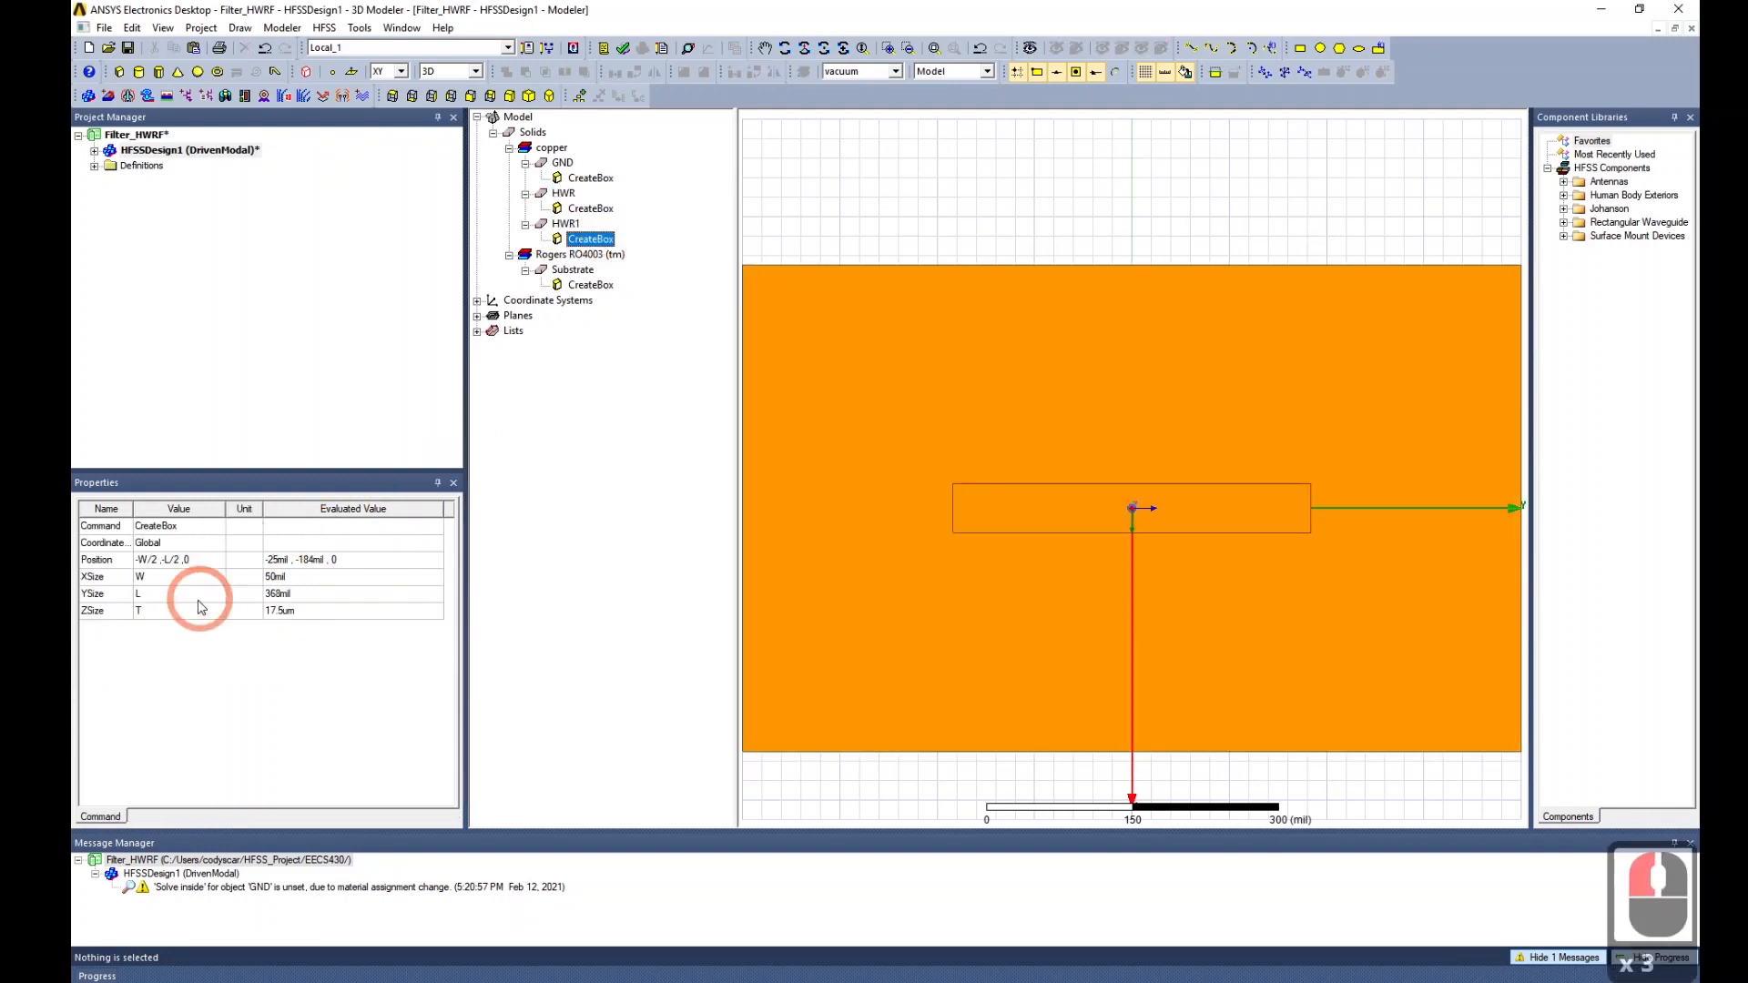
left_click(155, 560)
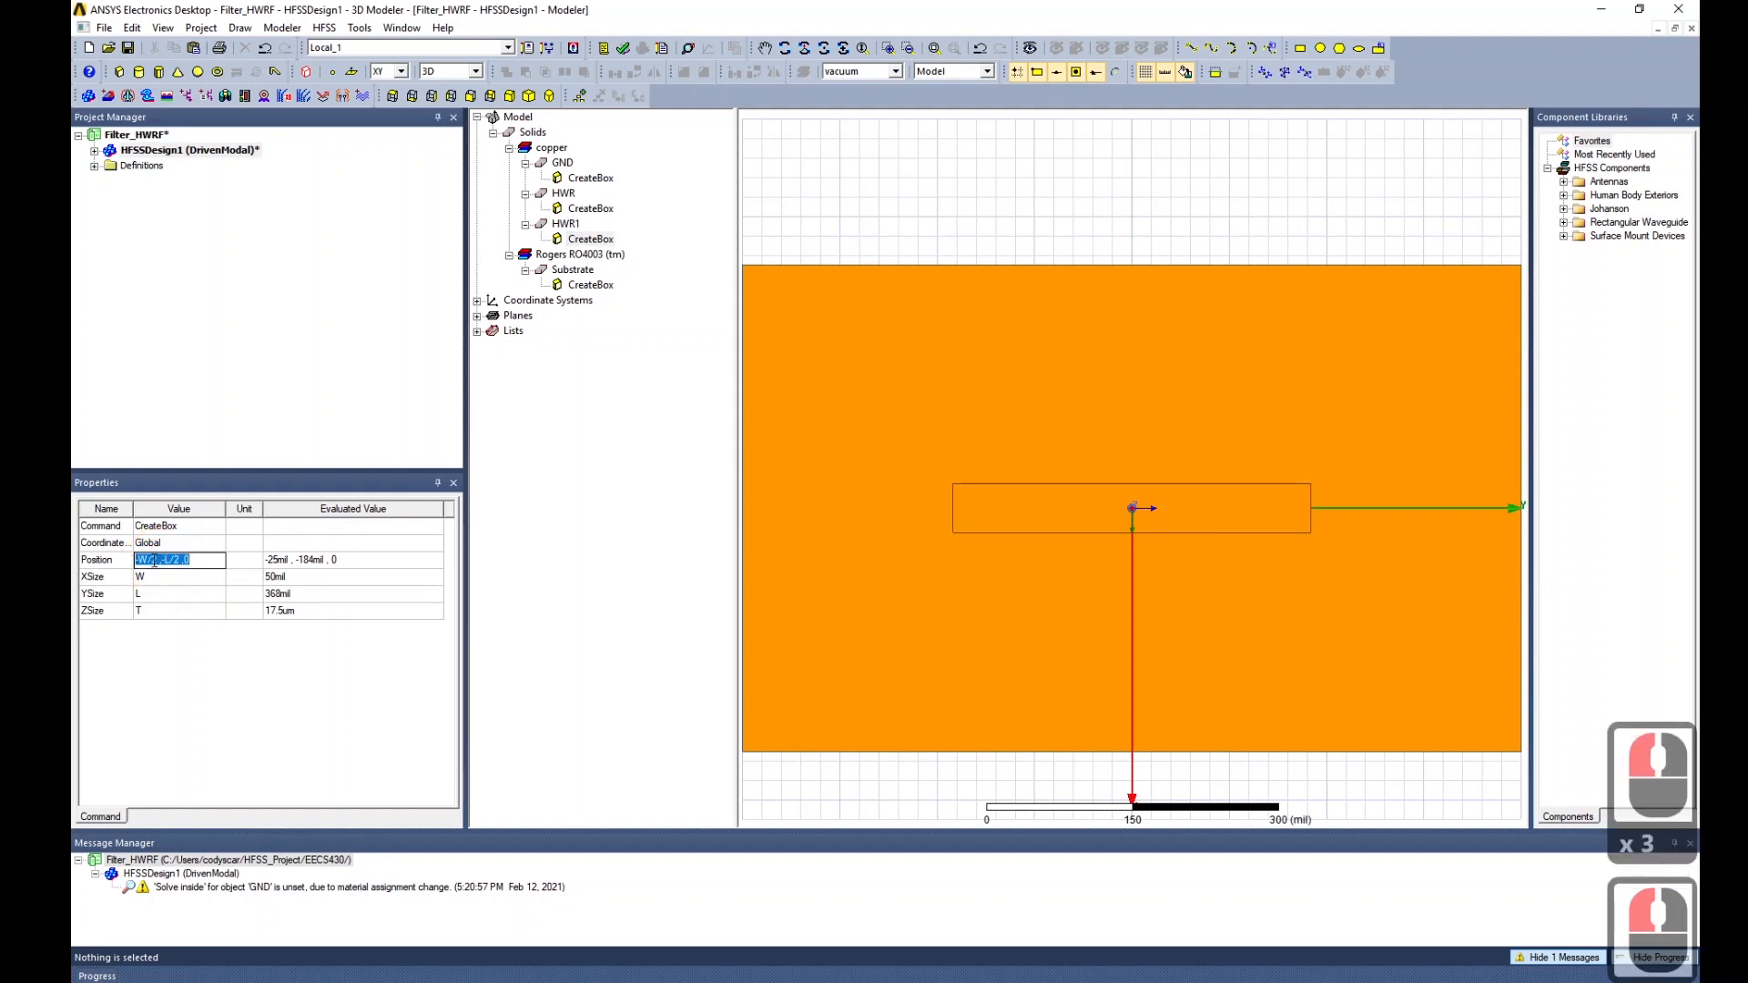
left_click(159, 560)
left_click(169, 675)
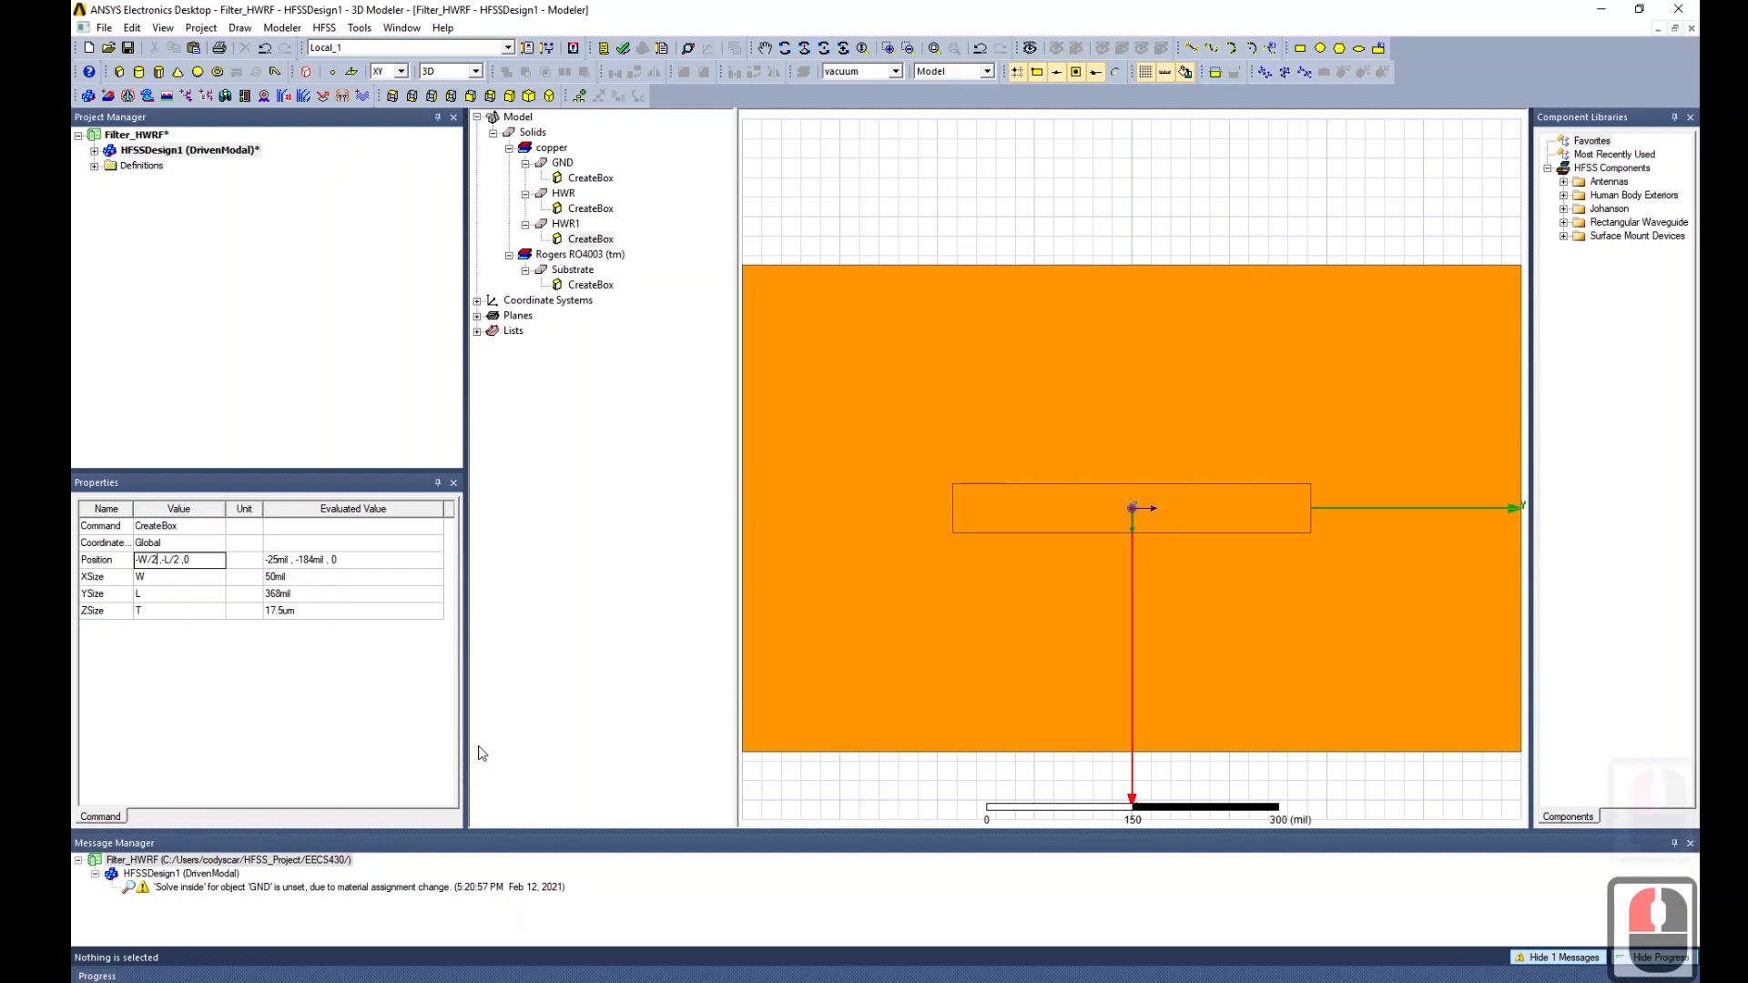
type("-")
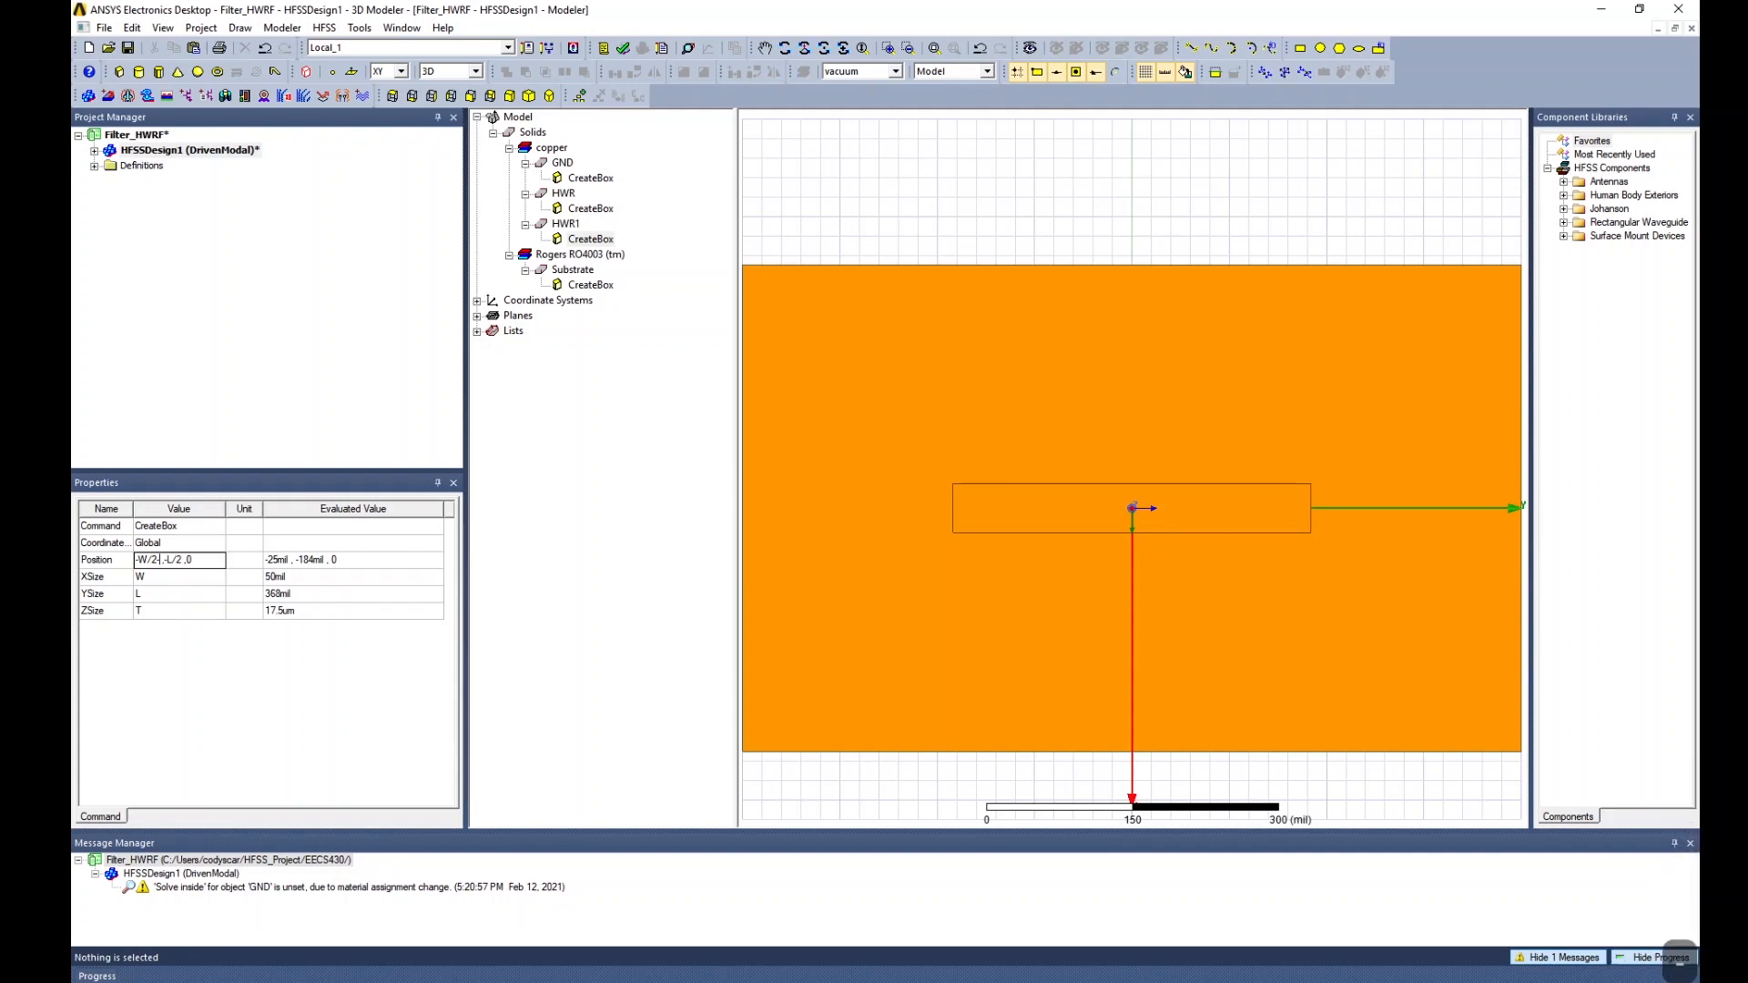
type("G")
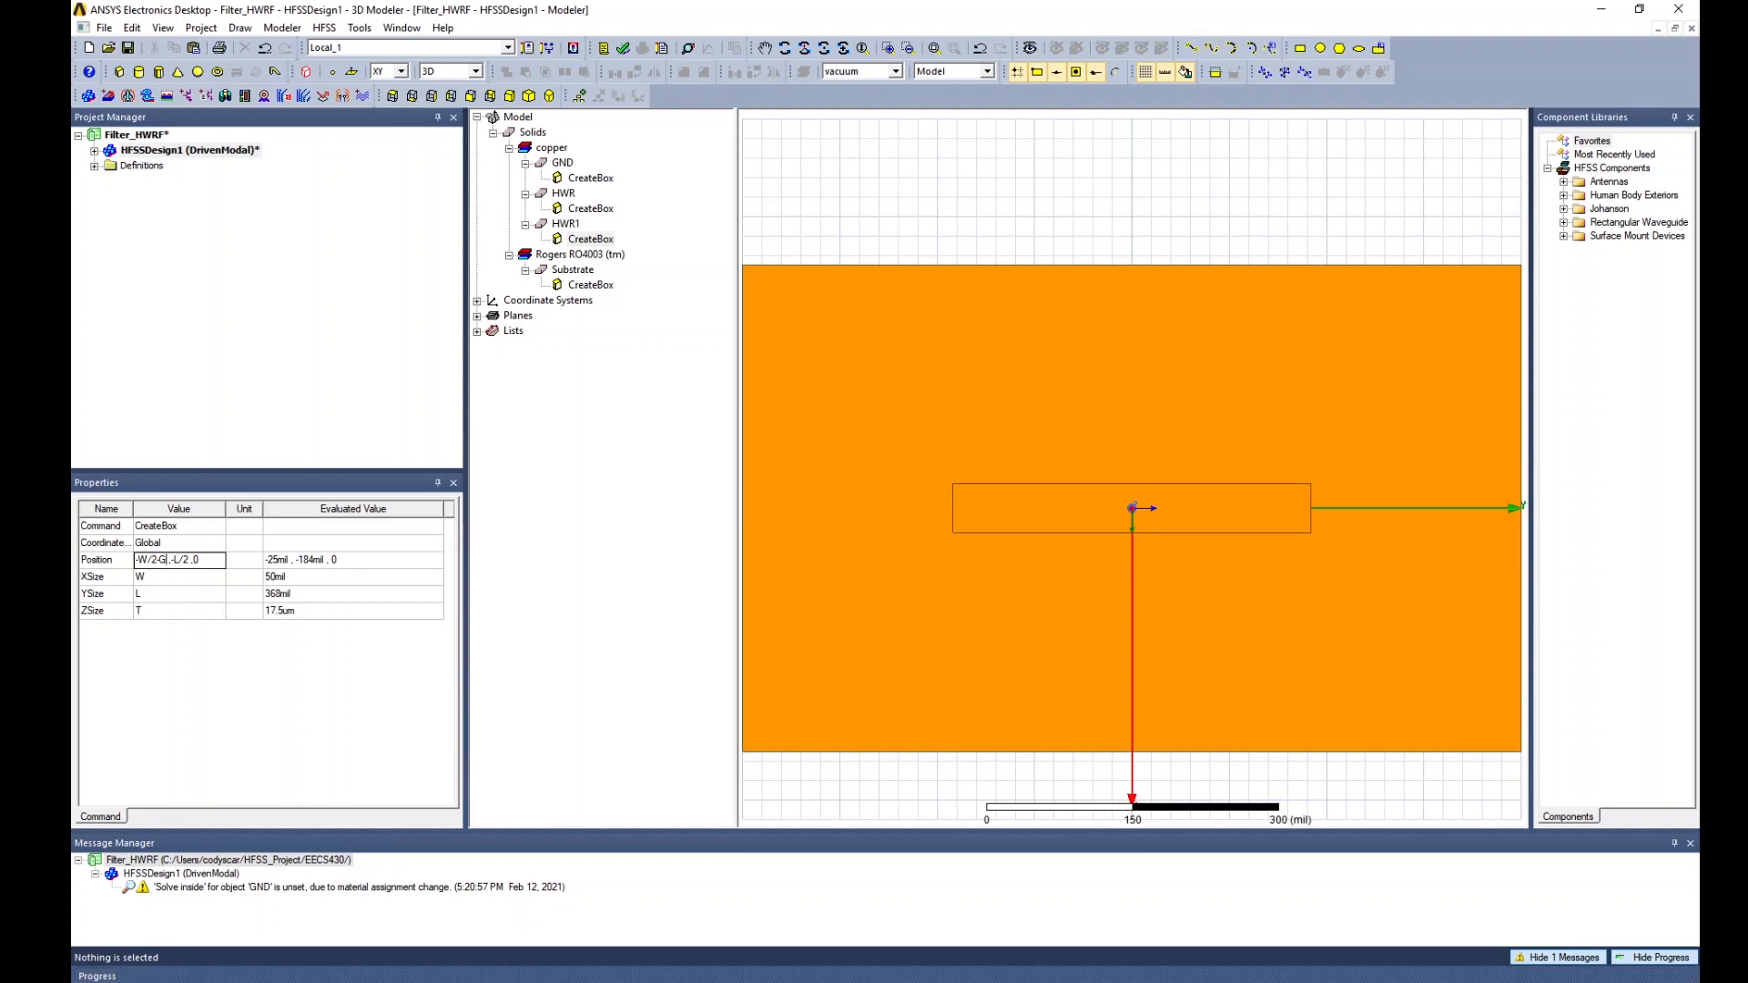
type("-")
type("W")
key("Return")
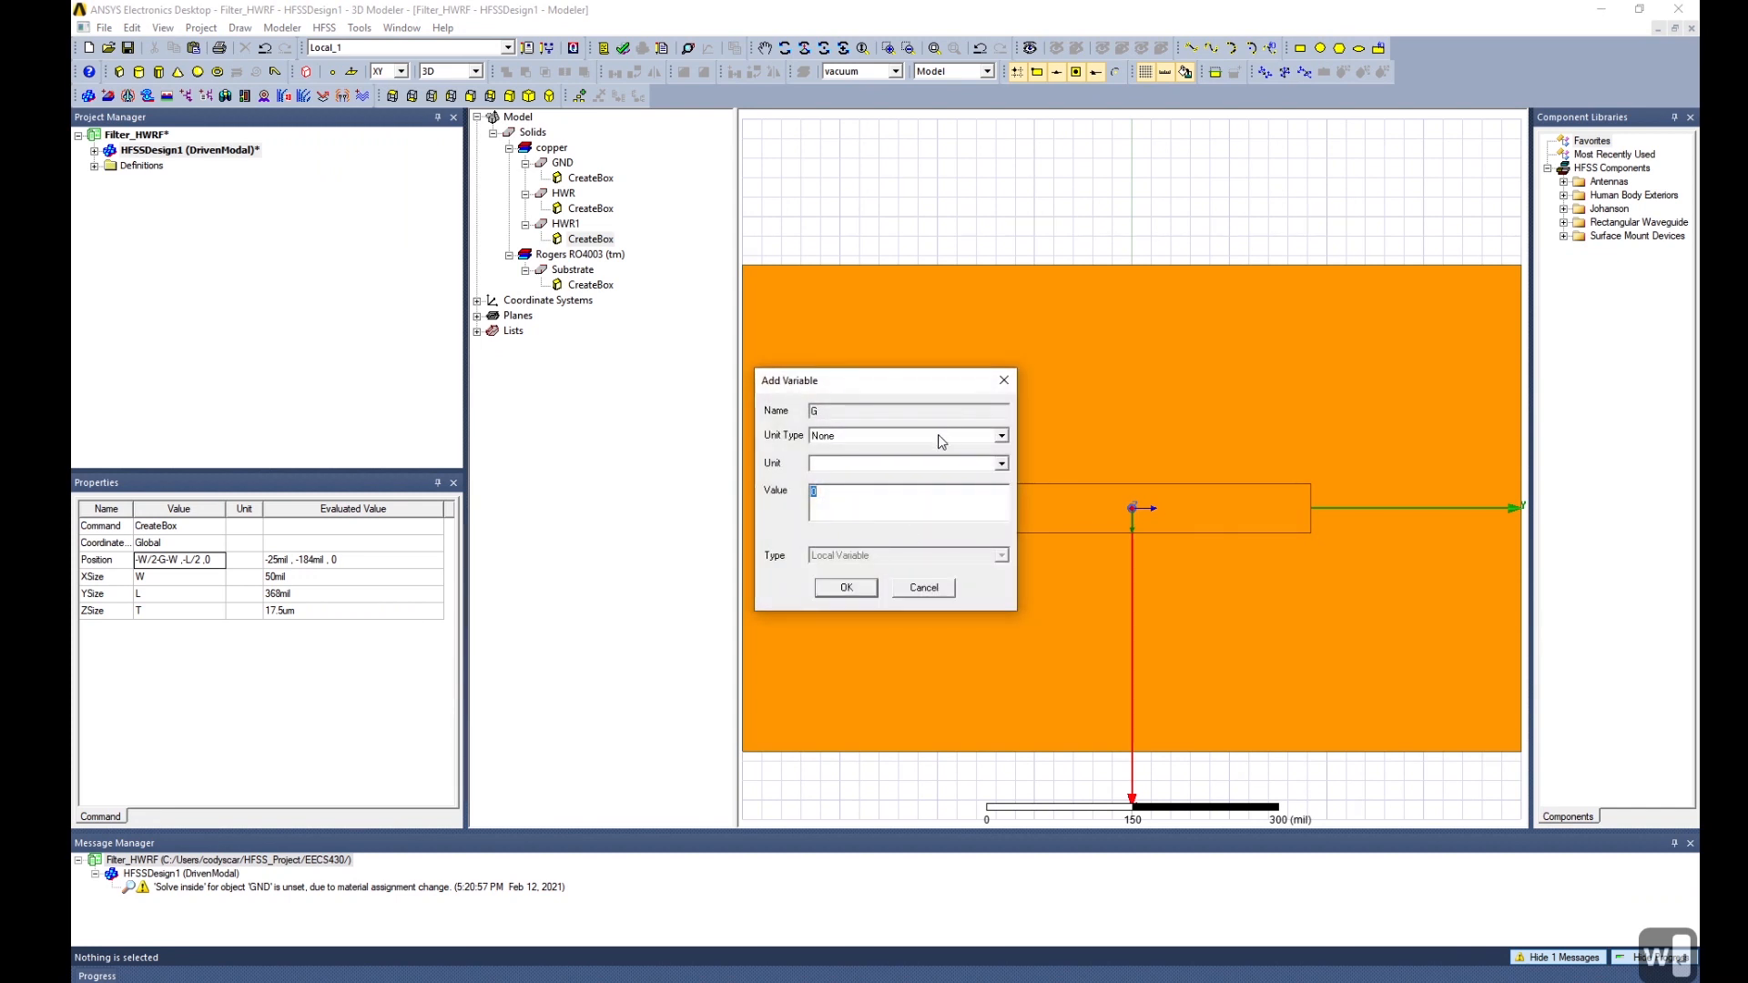
Define the gap variable G as an 8 mil Length.
left_click(941, 438)
key("l")
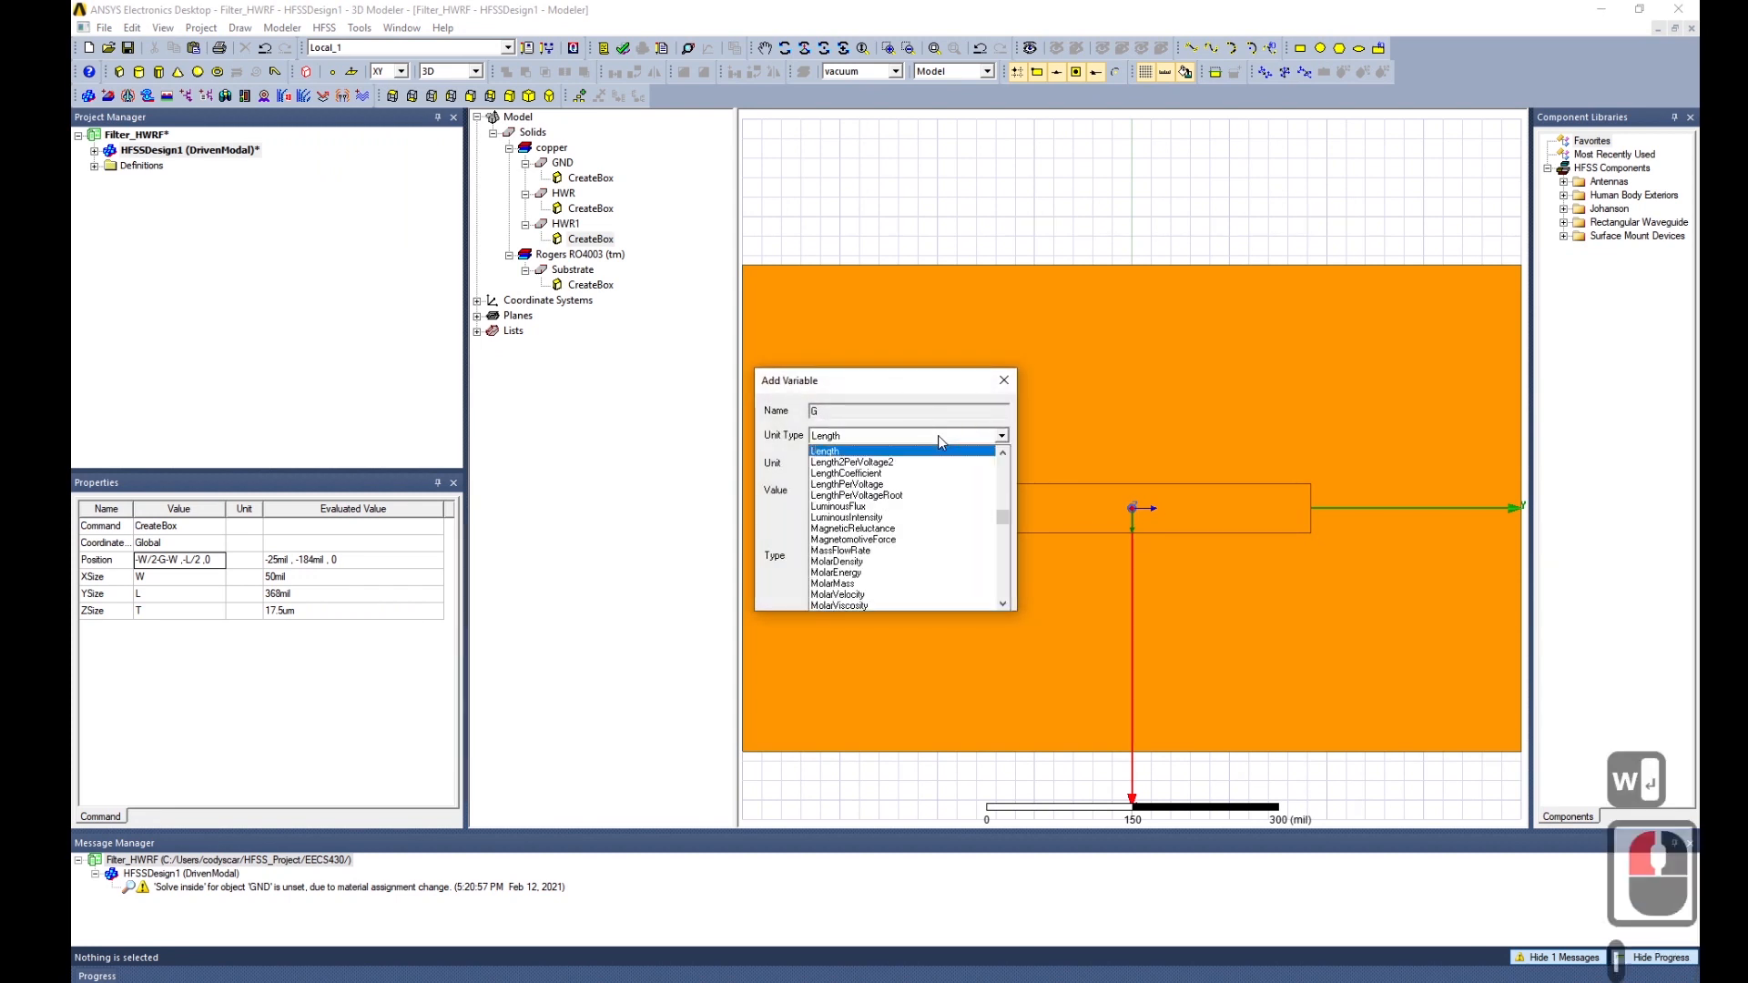
key("Return")
double_click(866, 499)
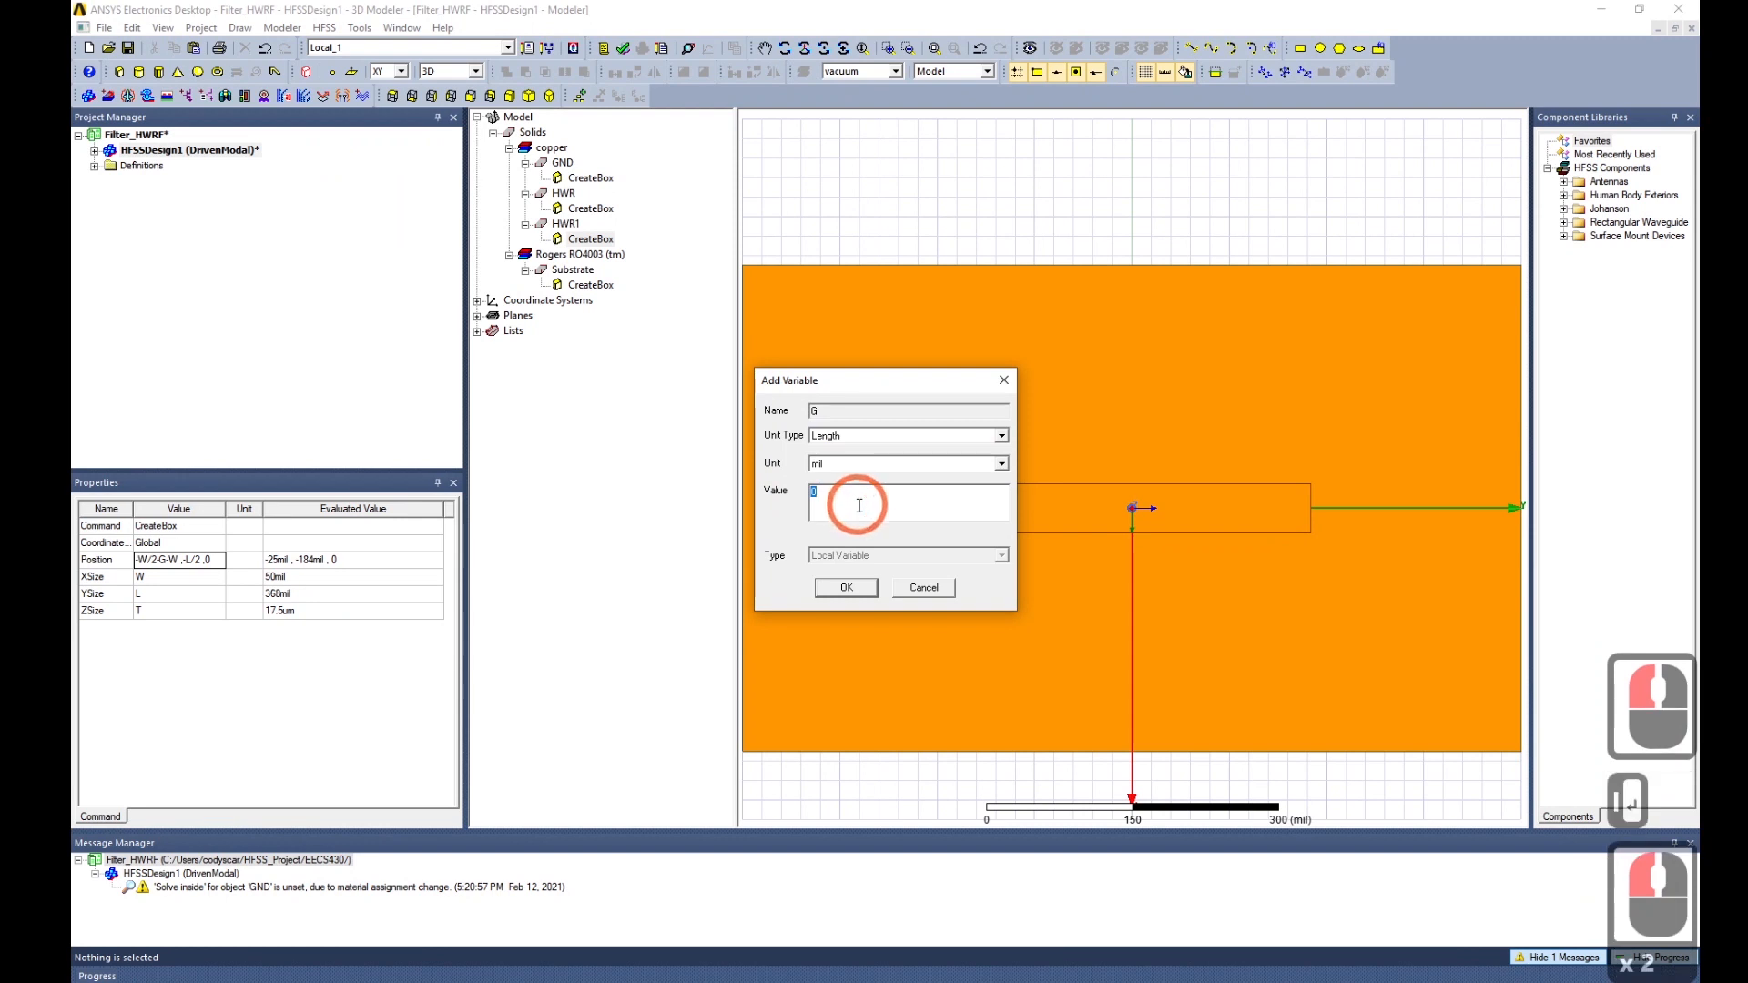
type("8")
left_click(834, 590)
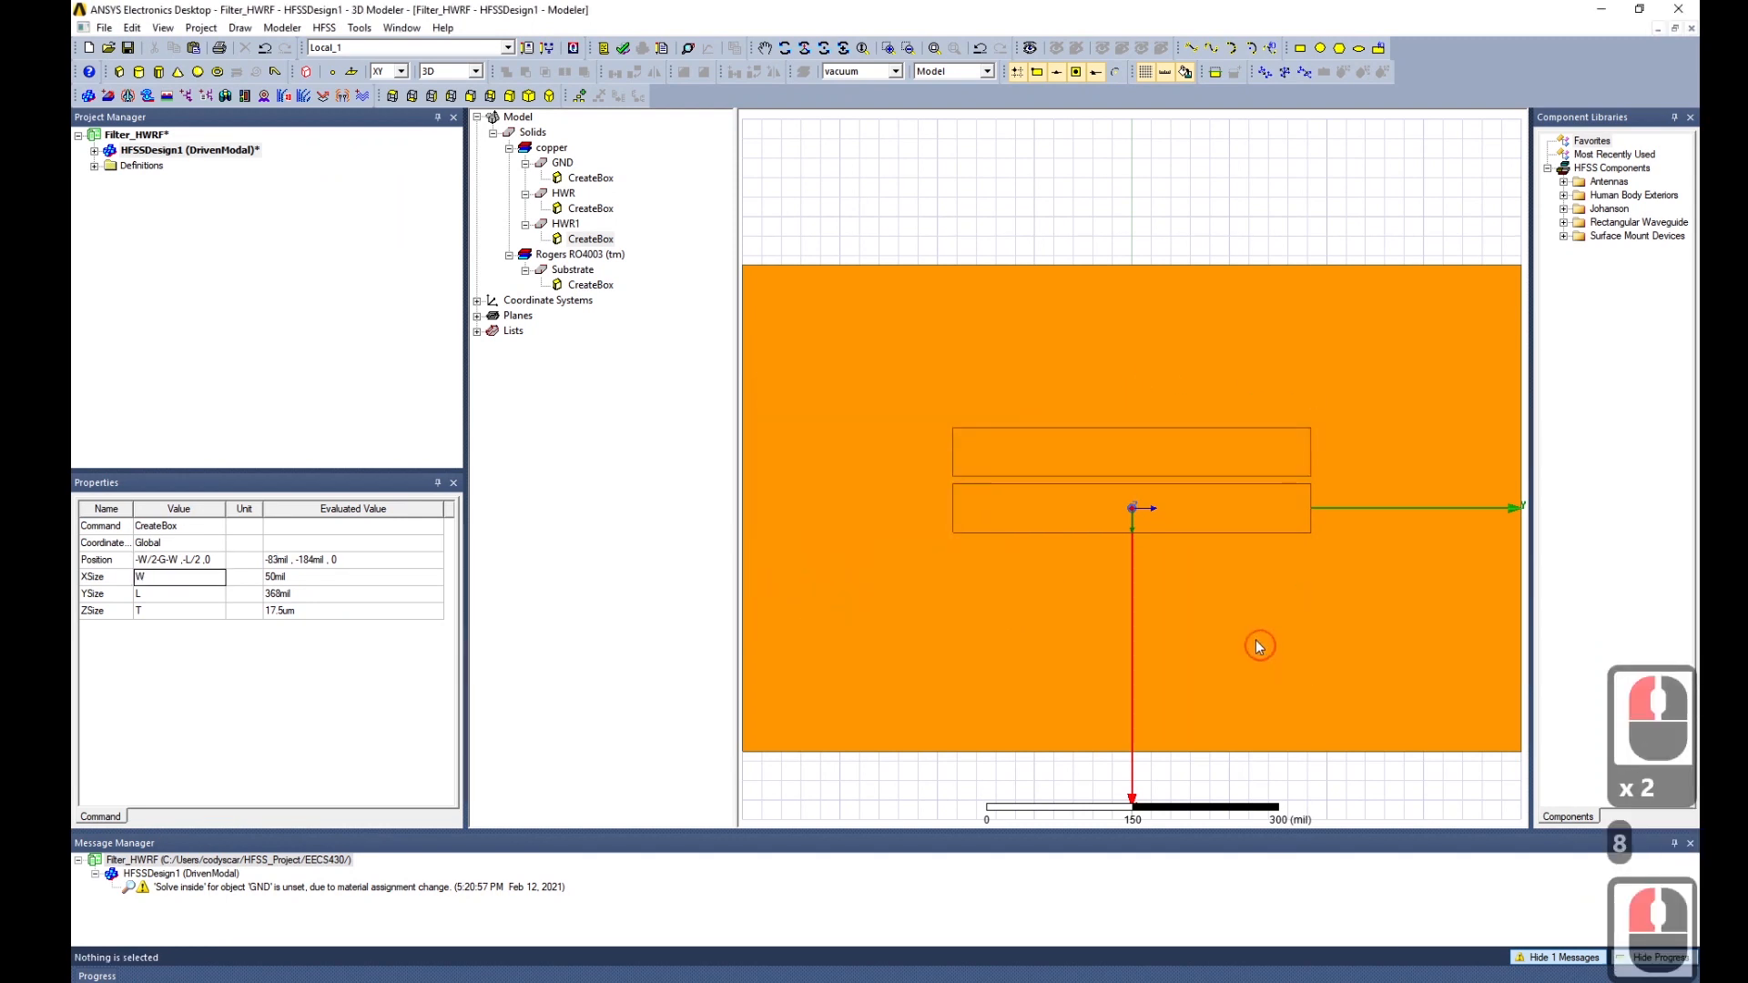
mouse_move(1259, 647)
left_mouse_down("alt")
mouse_move(1227, 602)
mouse_move(1235, 637)
left_mouse_up("alt")
Set HWR1's YSize to Lf, a new 250 mil Length variable.
left_click(171, 593)
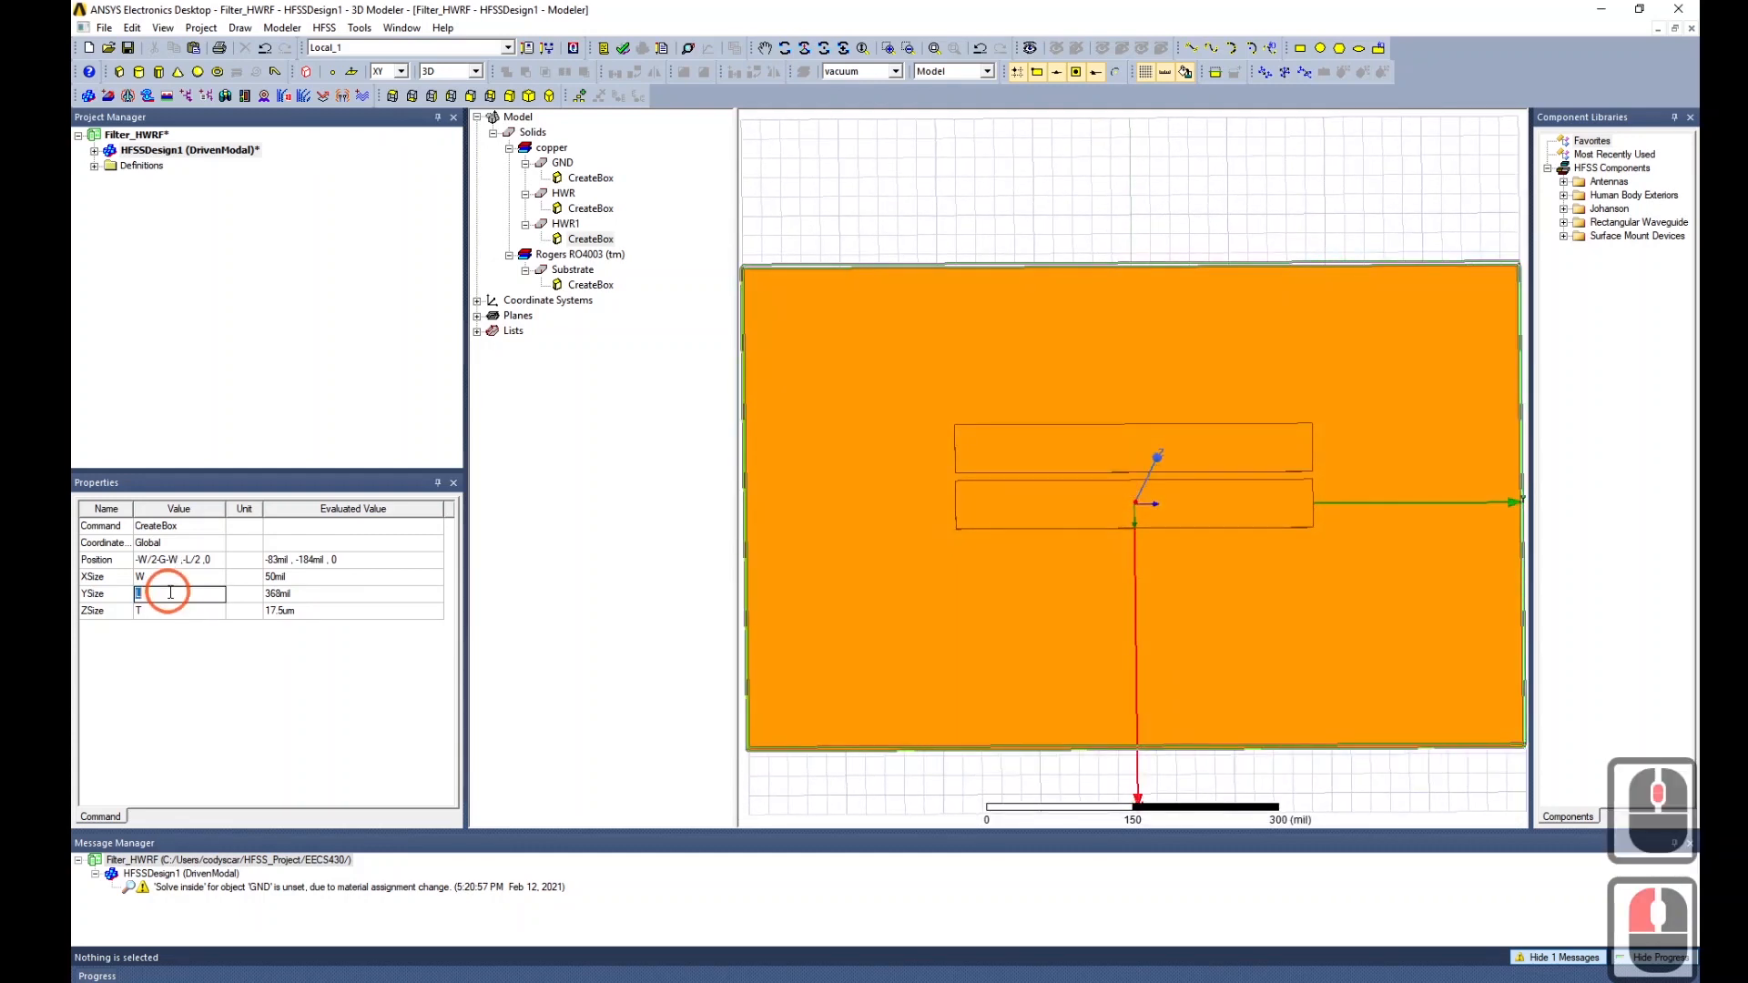
left_click(170, 593)
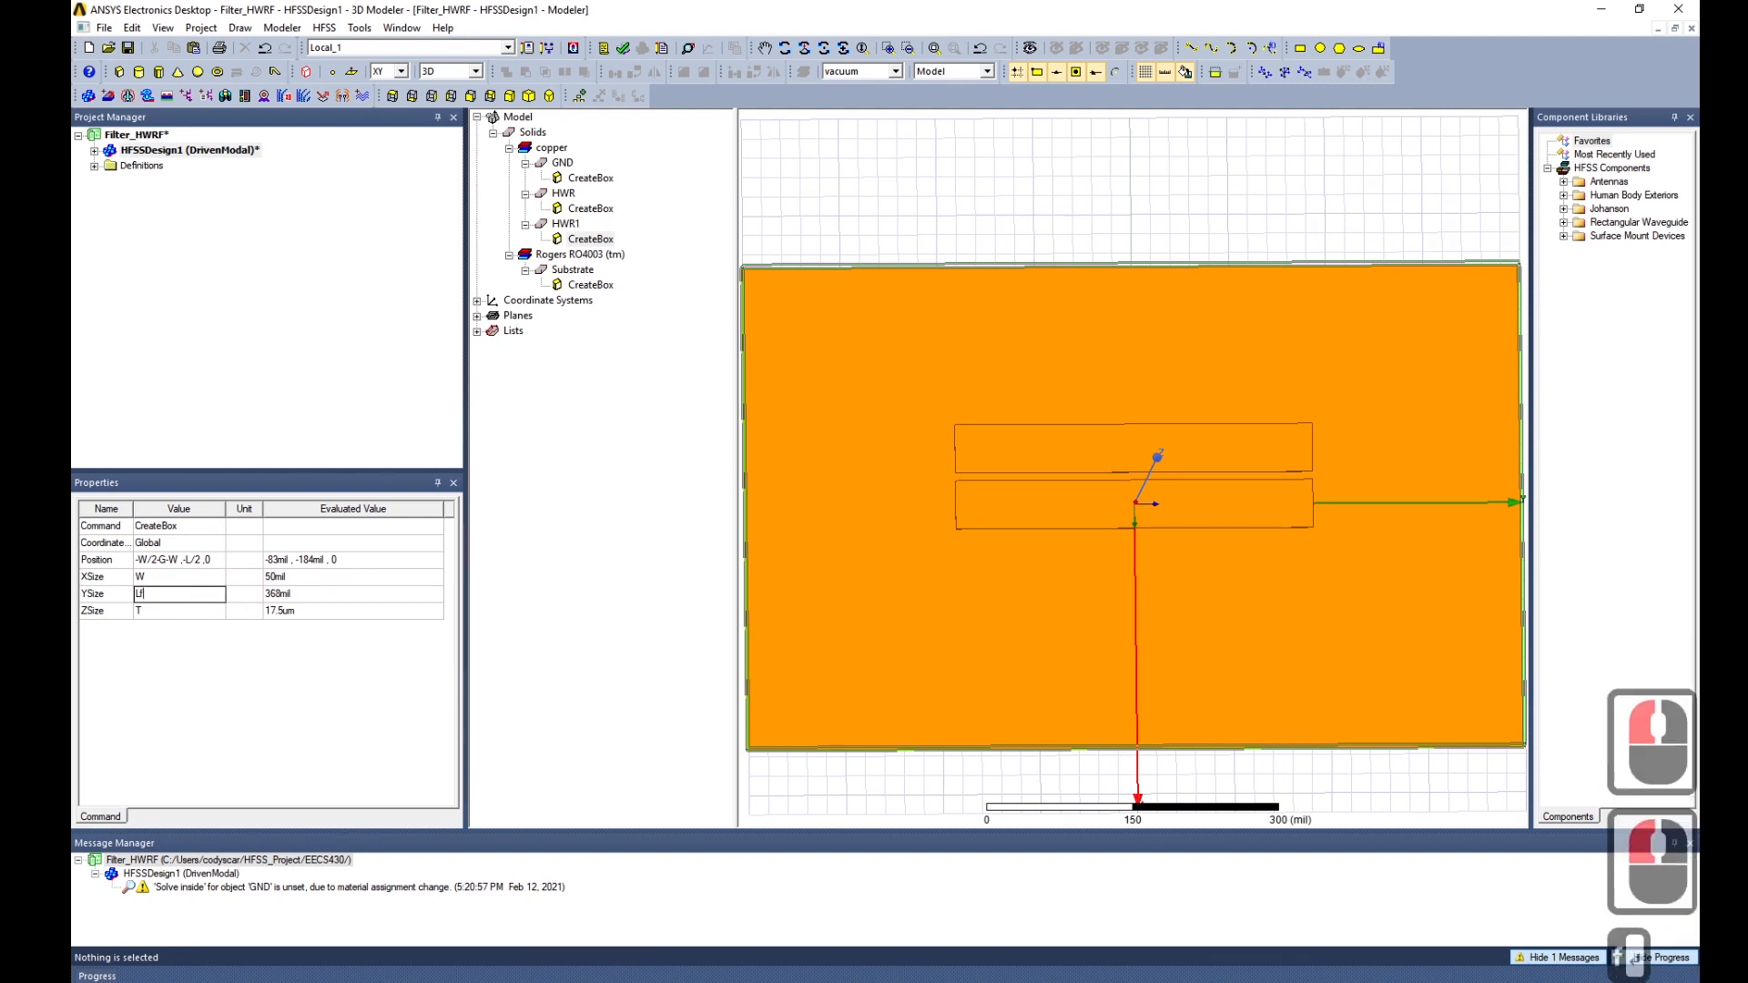
type("f")
key("Return")
left_click(828, 435)
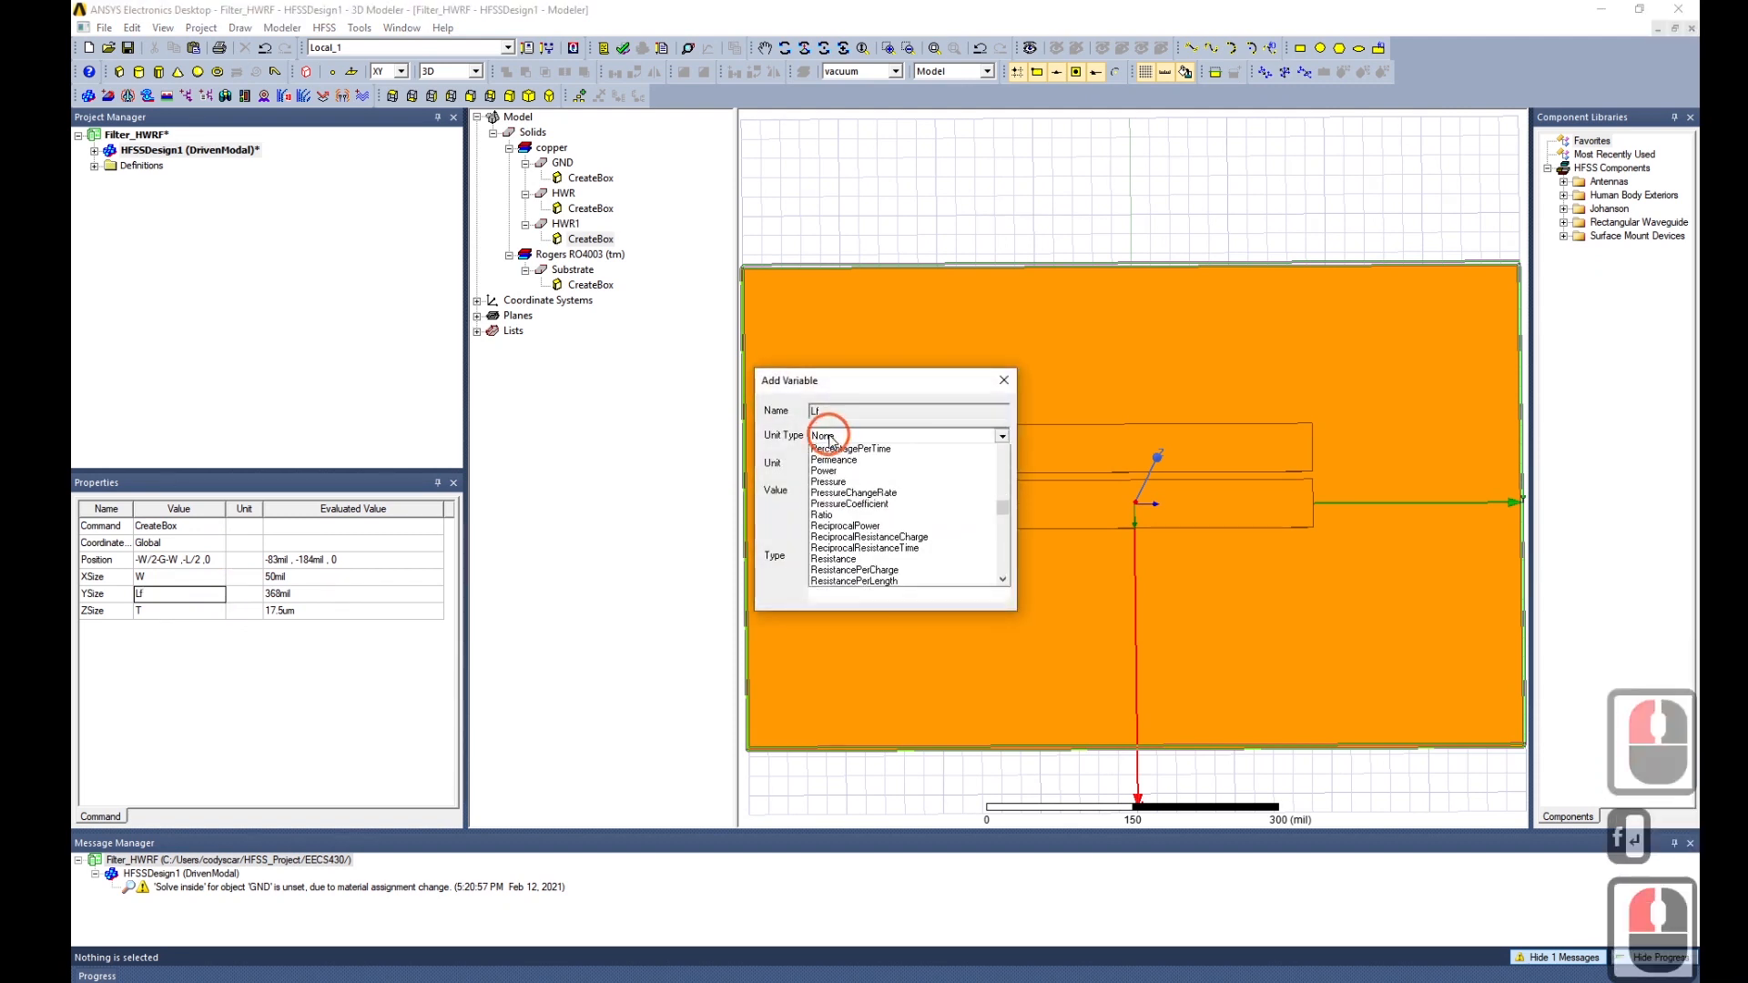
left_click(832, 444)
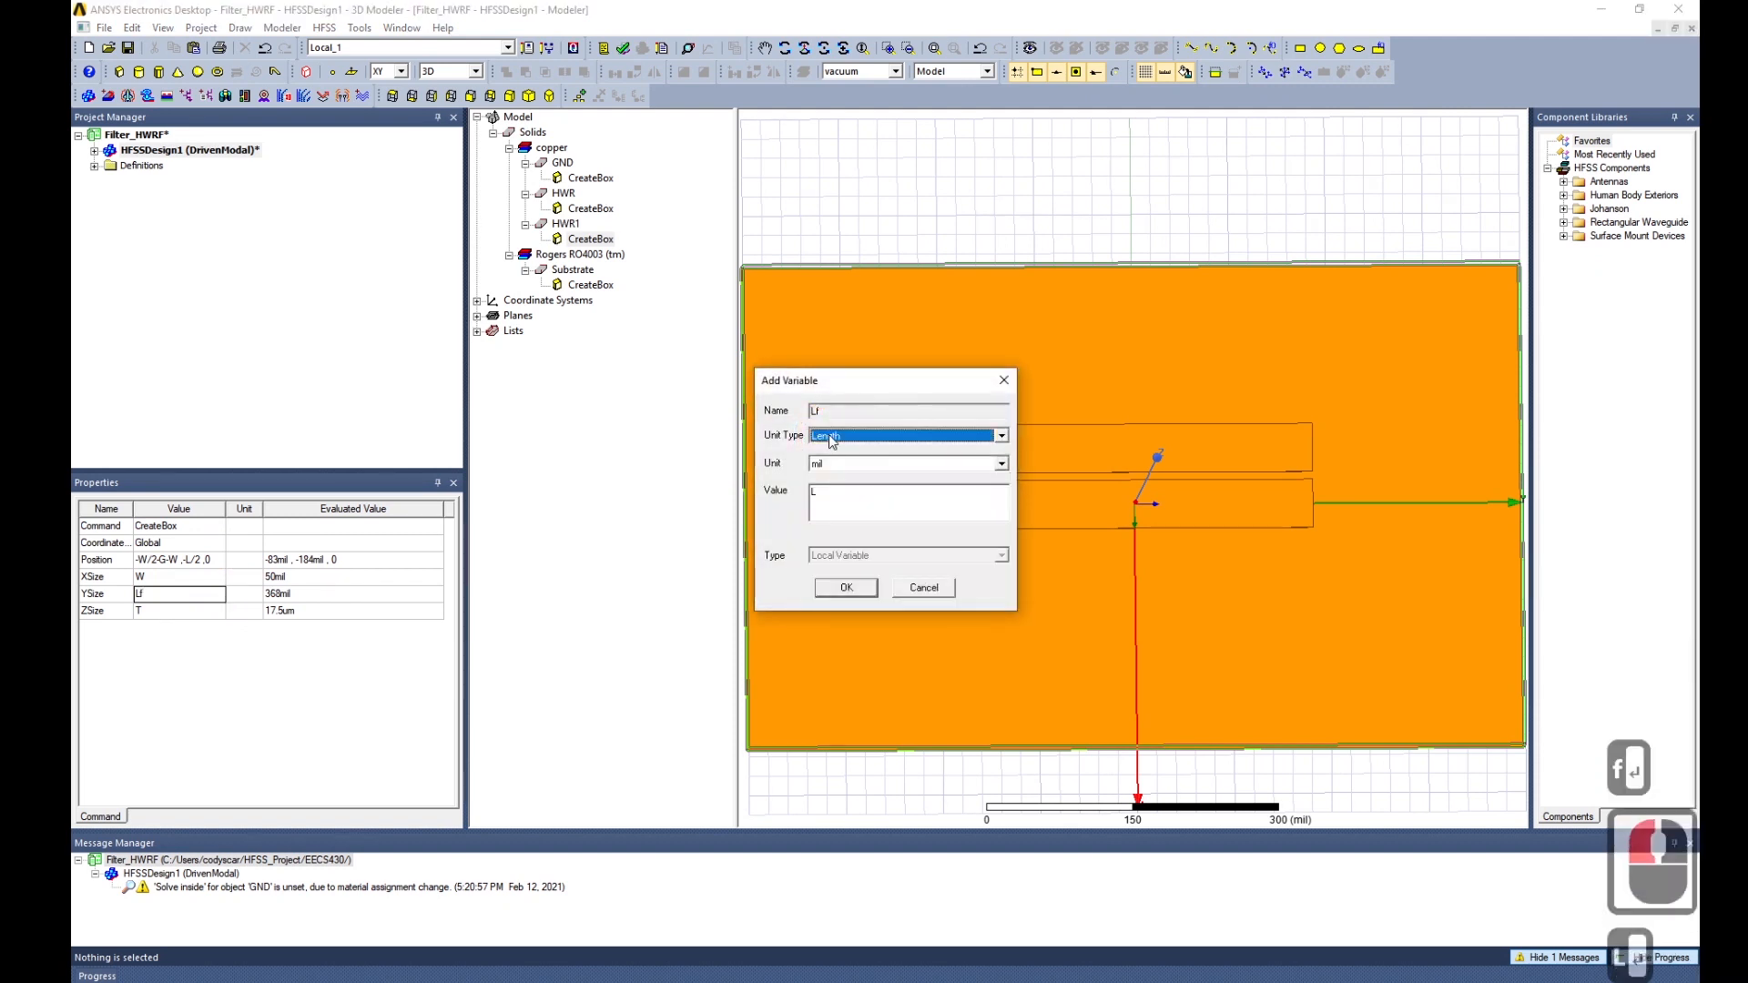
double_click(839, 492)
type("250")
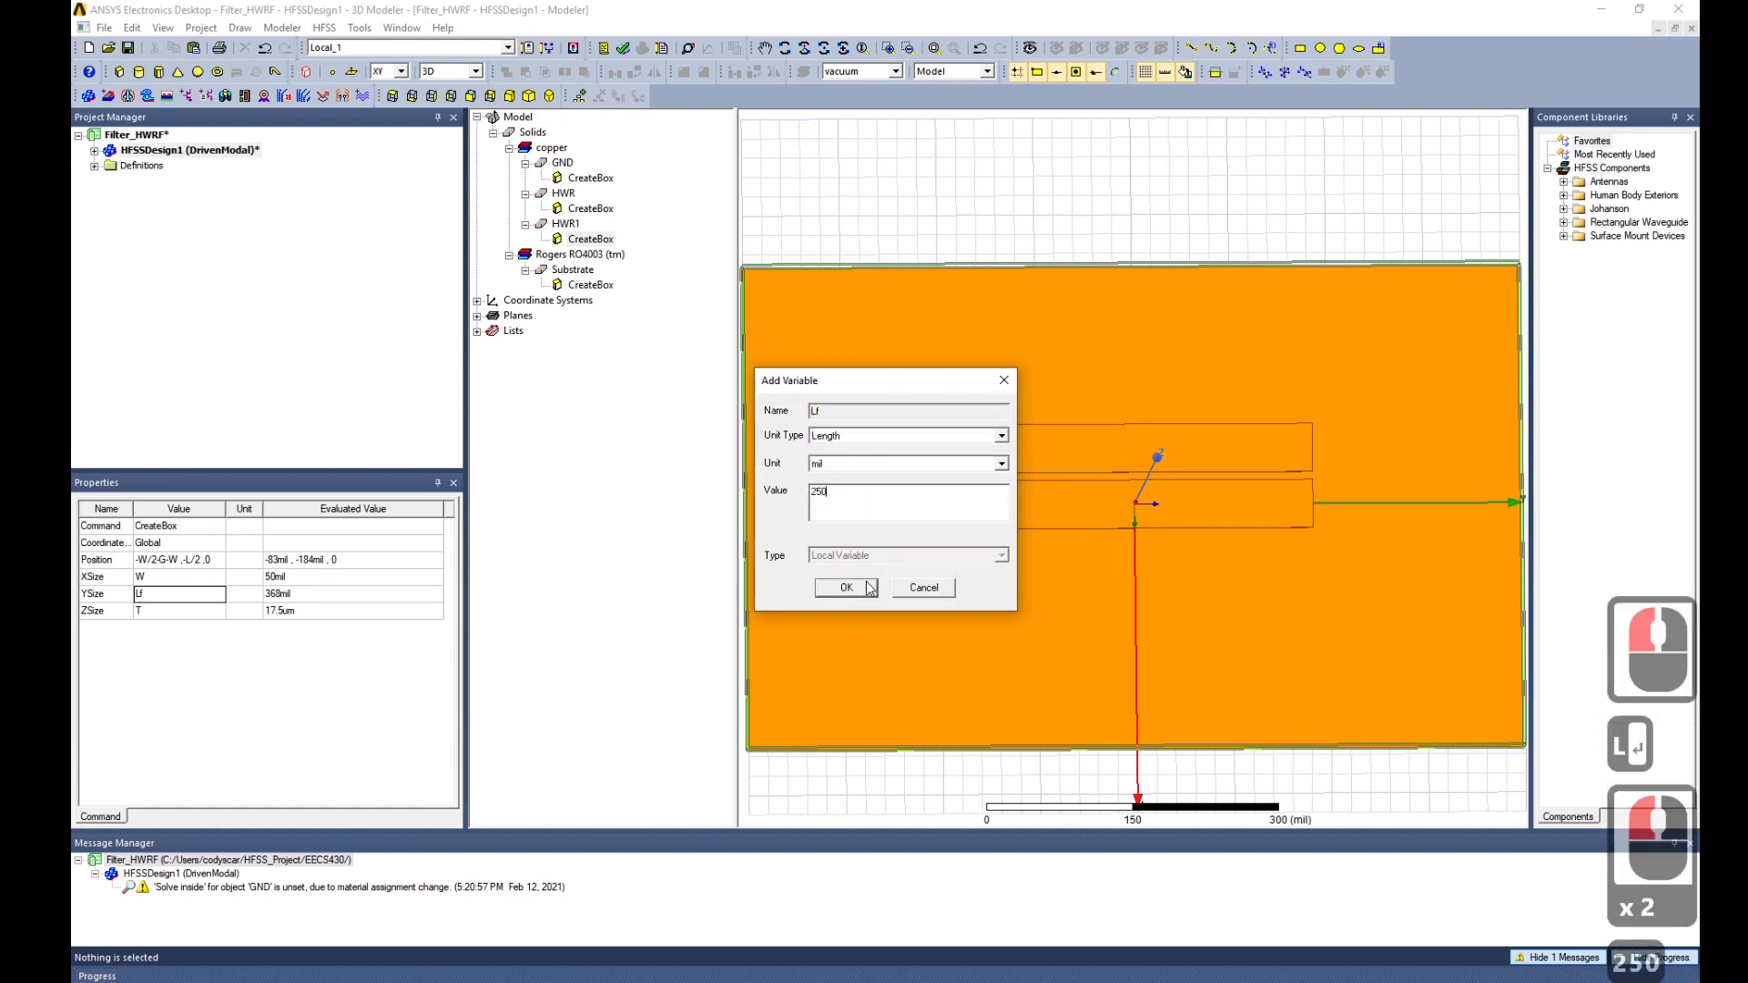
left_click(846, 587)
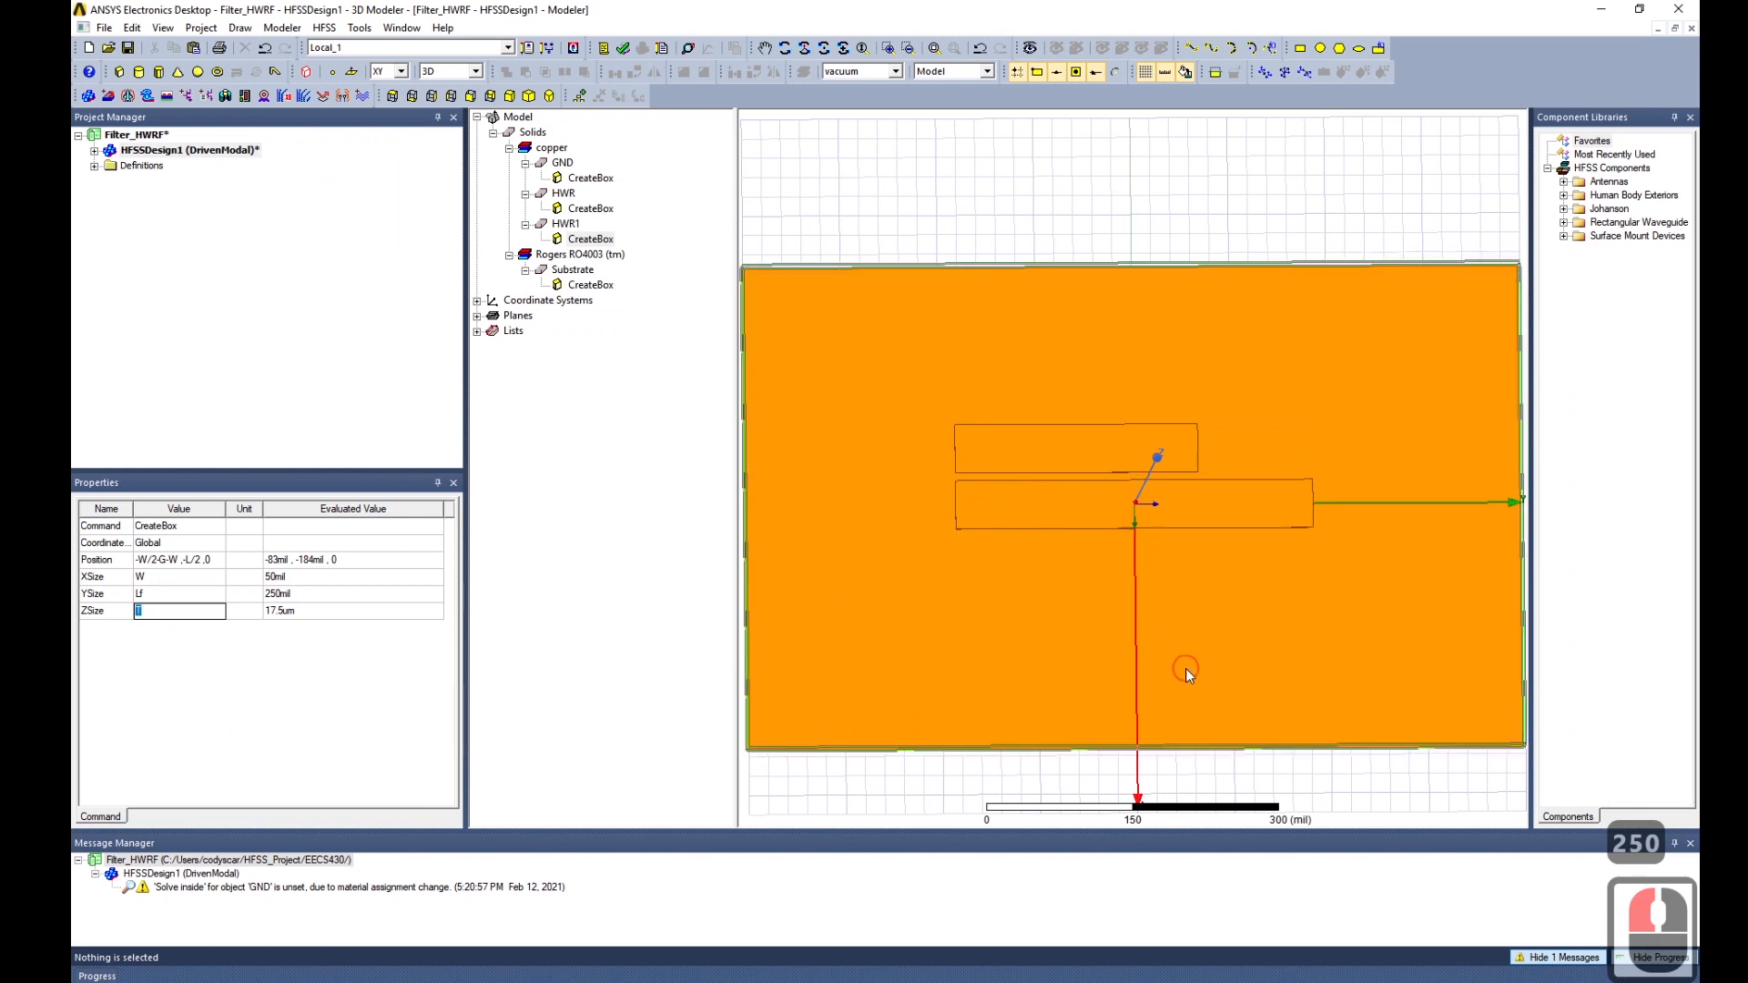
mouse_move(1187, 670)
left_mouse_down("alt")
mouse_move(1159, 644)
mouse_move(1183, 651)
left_mouse_up("alt")
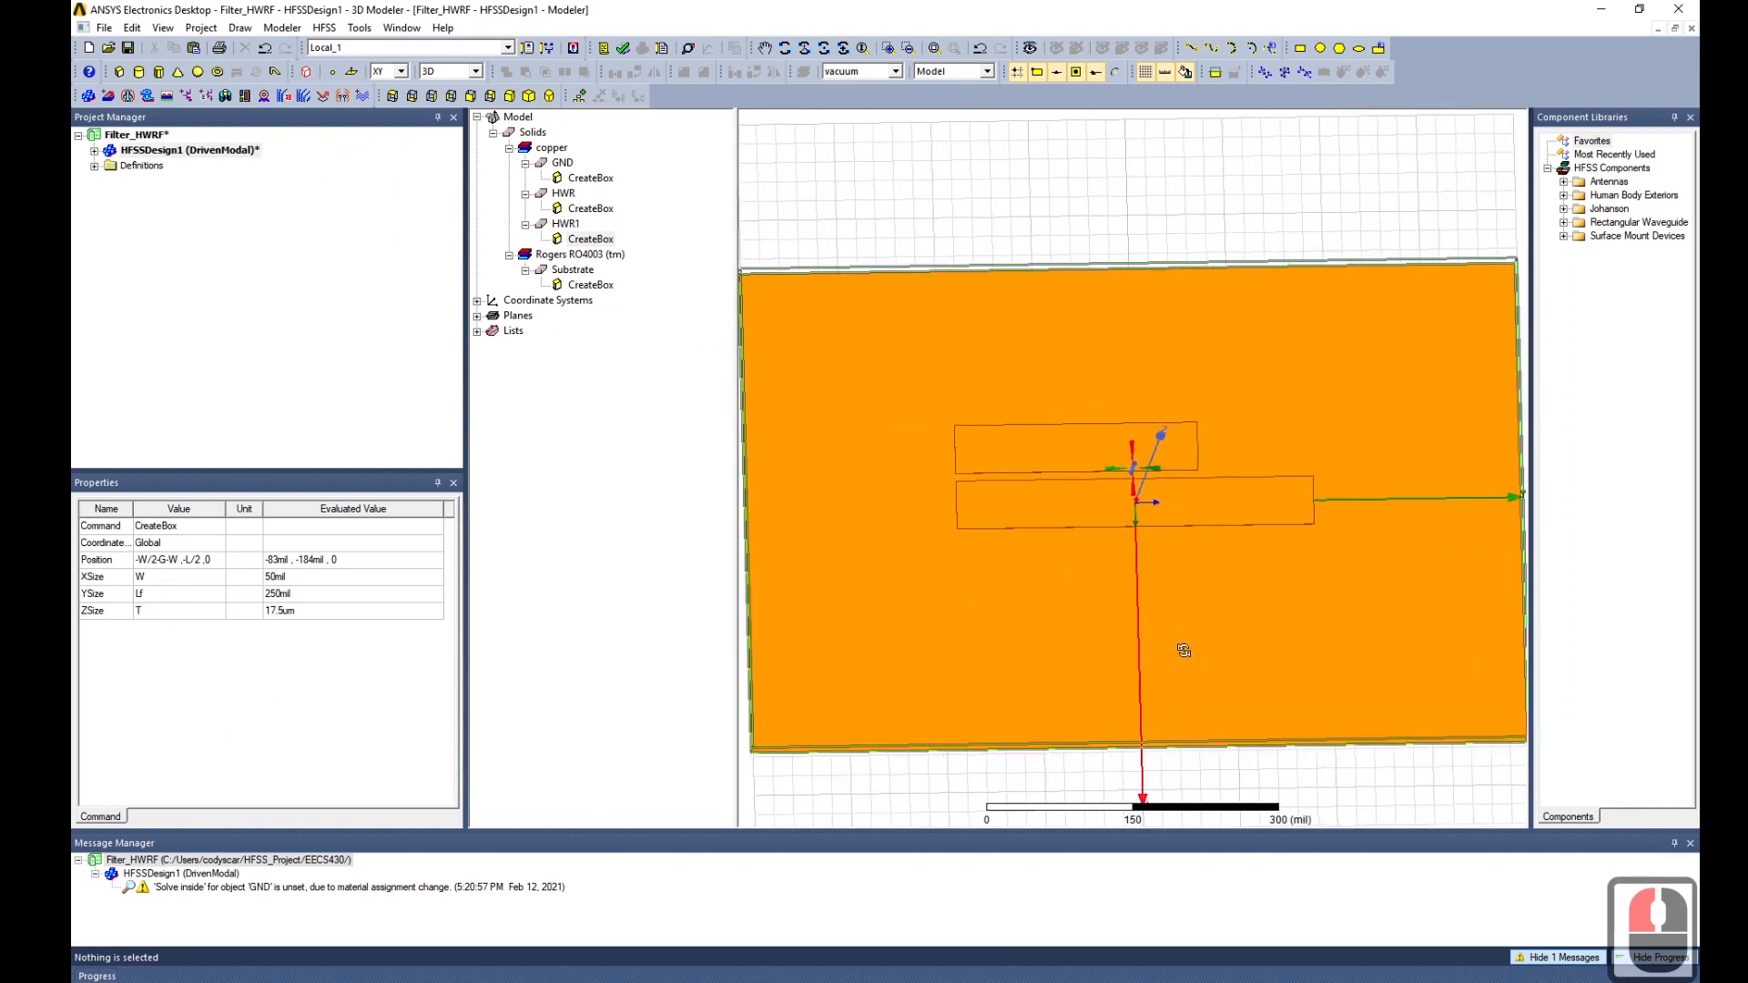
Change HWR1's Y position from -L/2 to 0, giving -W/2-G-W, 0, 0.
left_click(183, 559)
left_click(199, 560)
left_click(260, 667)
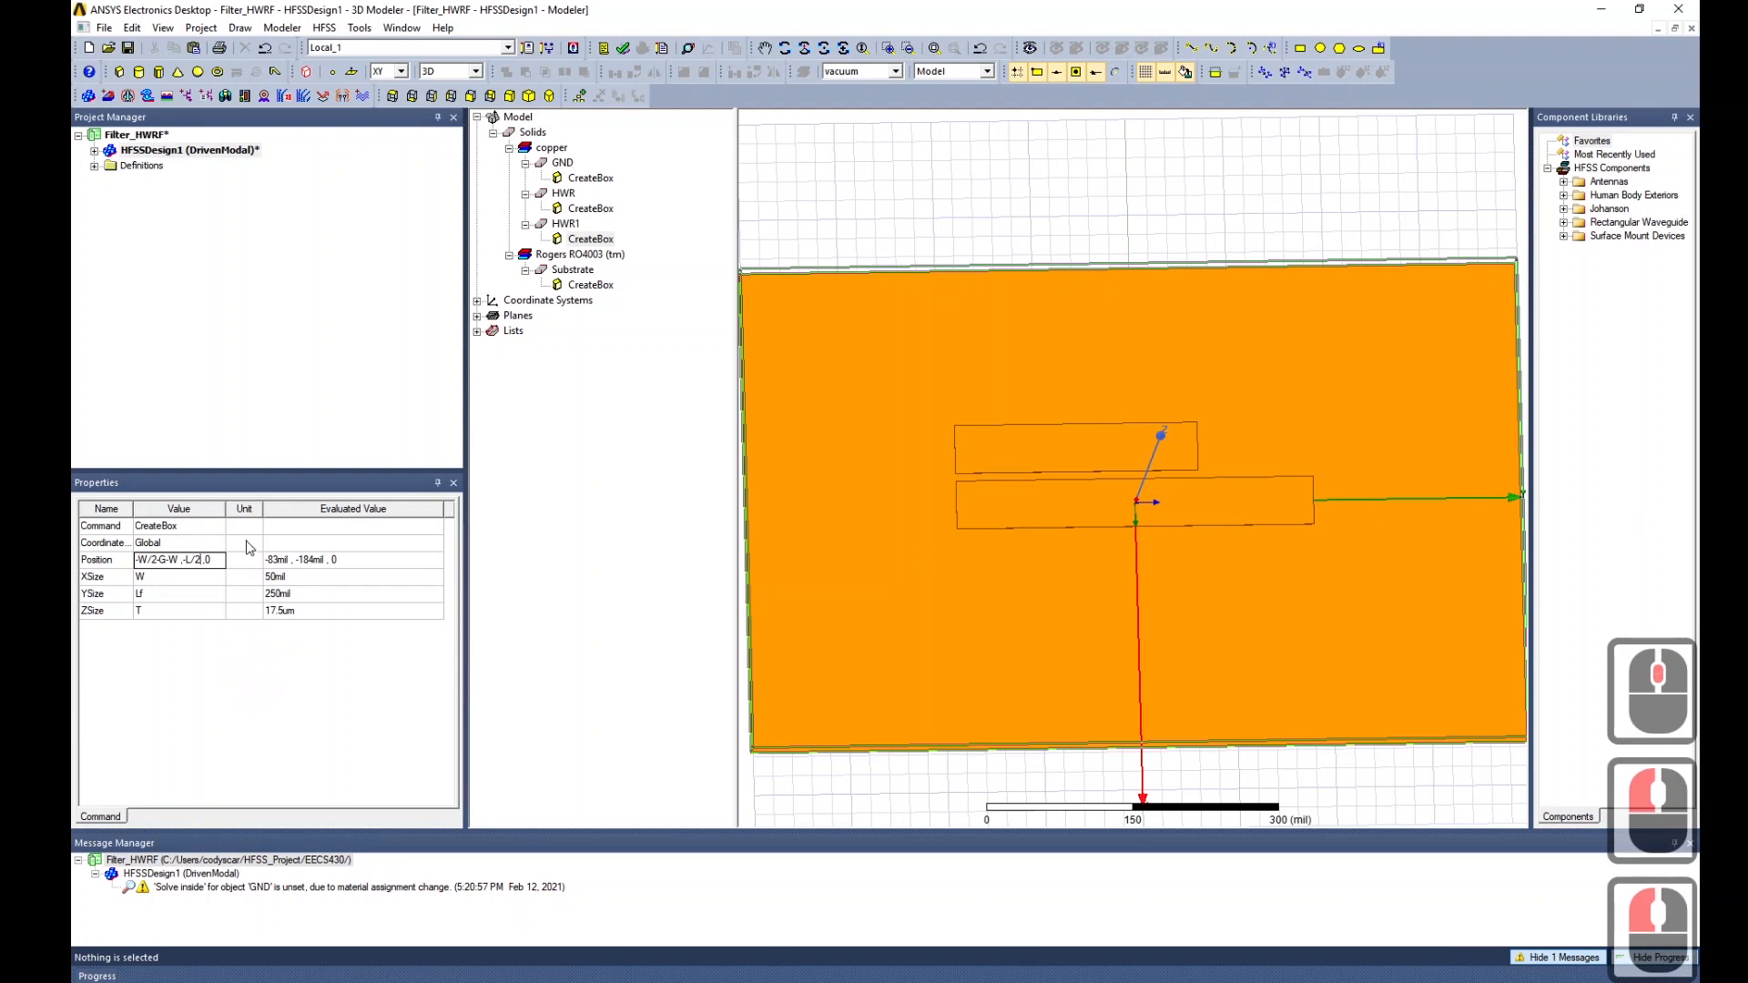
key("BackSpace")
key("BackSpace")
key("BackSpace")
key("BackSpace")
type("0")
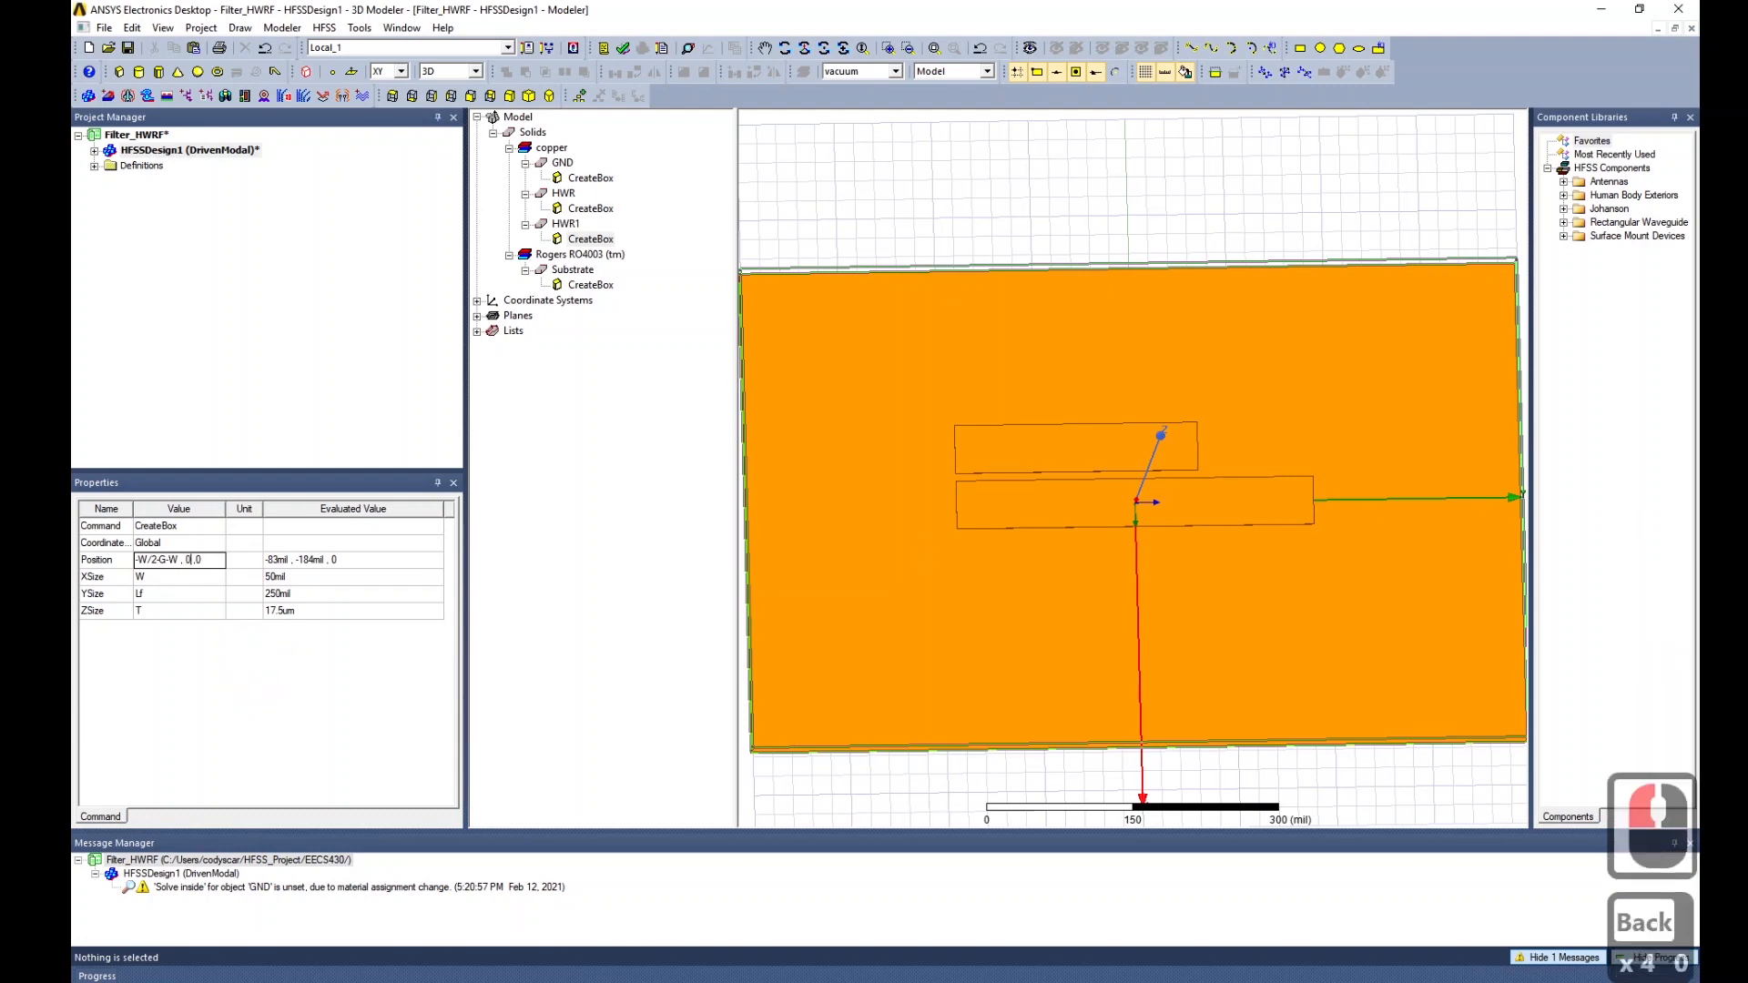
key("Return")
middle_click_drag(1255, 652, 1264, 537)
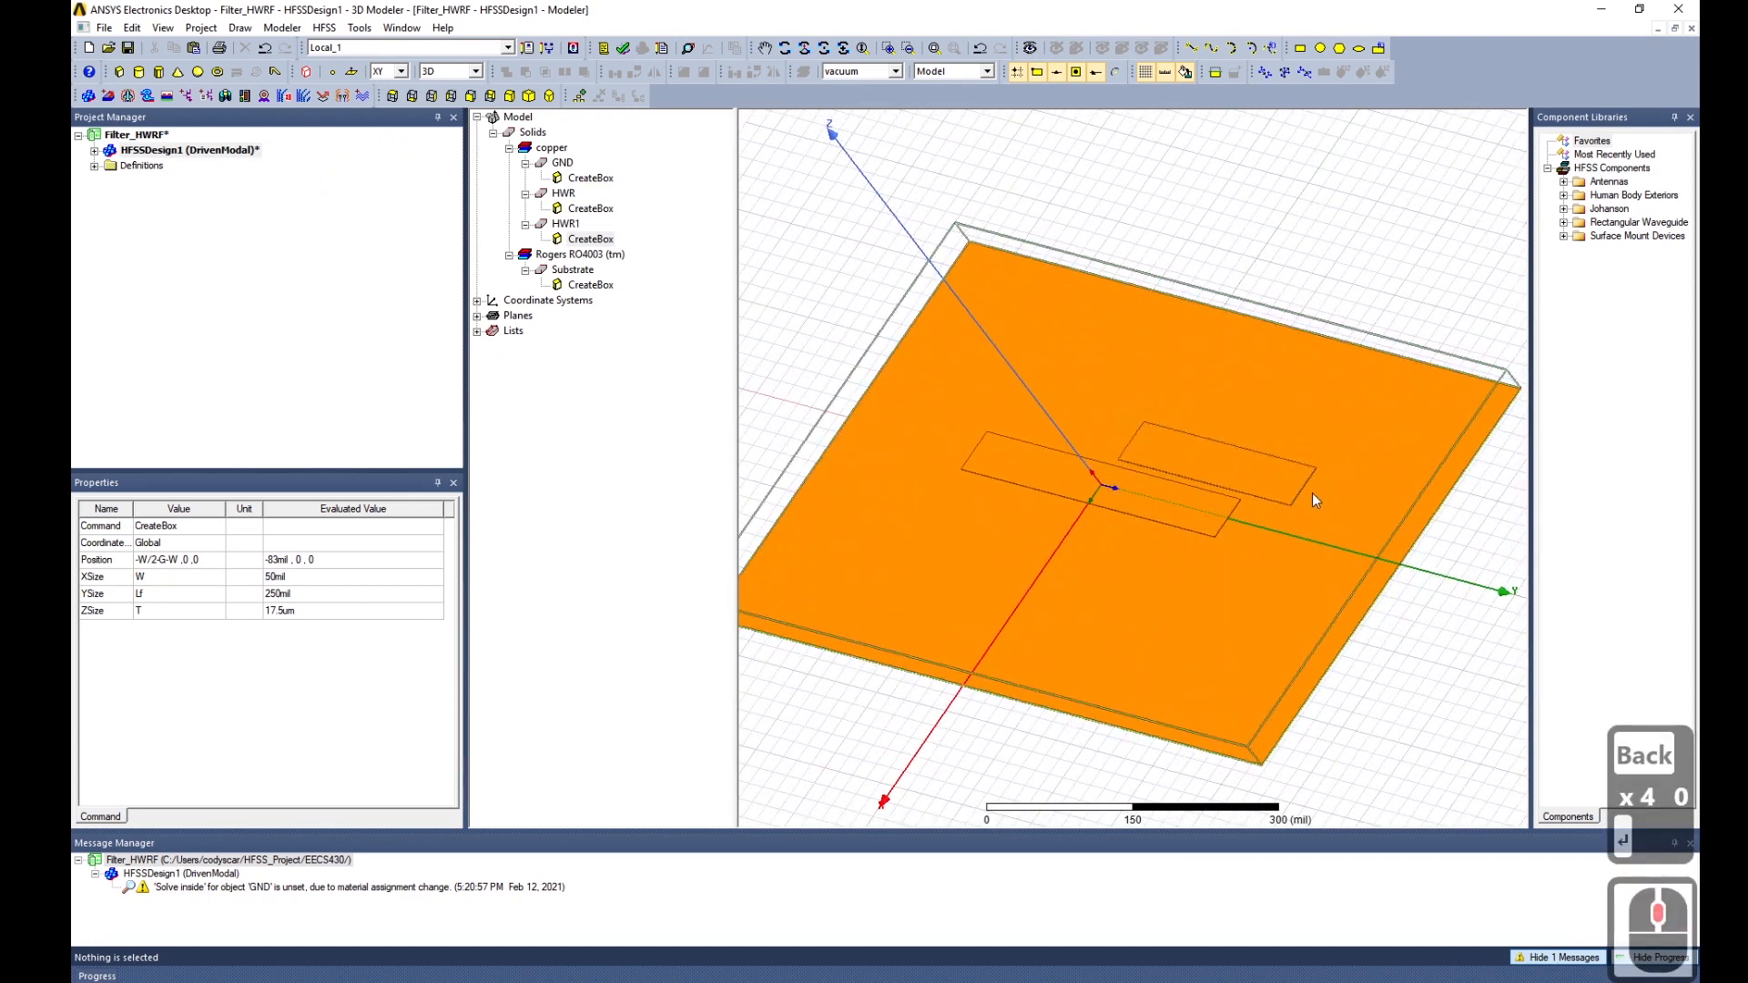
Rename the HWR1 strip to Feed2.
middle_click_drag(1233, 603, 1279, 597)
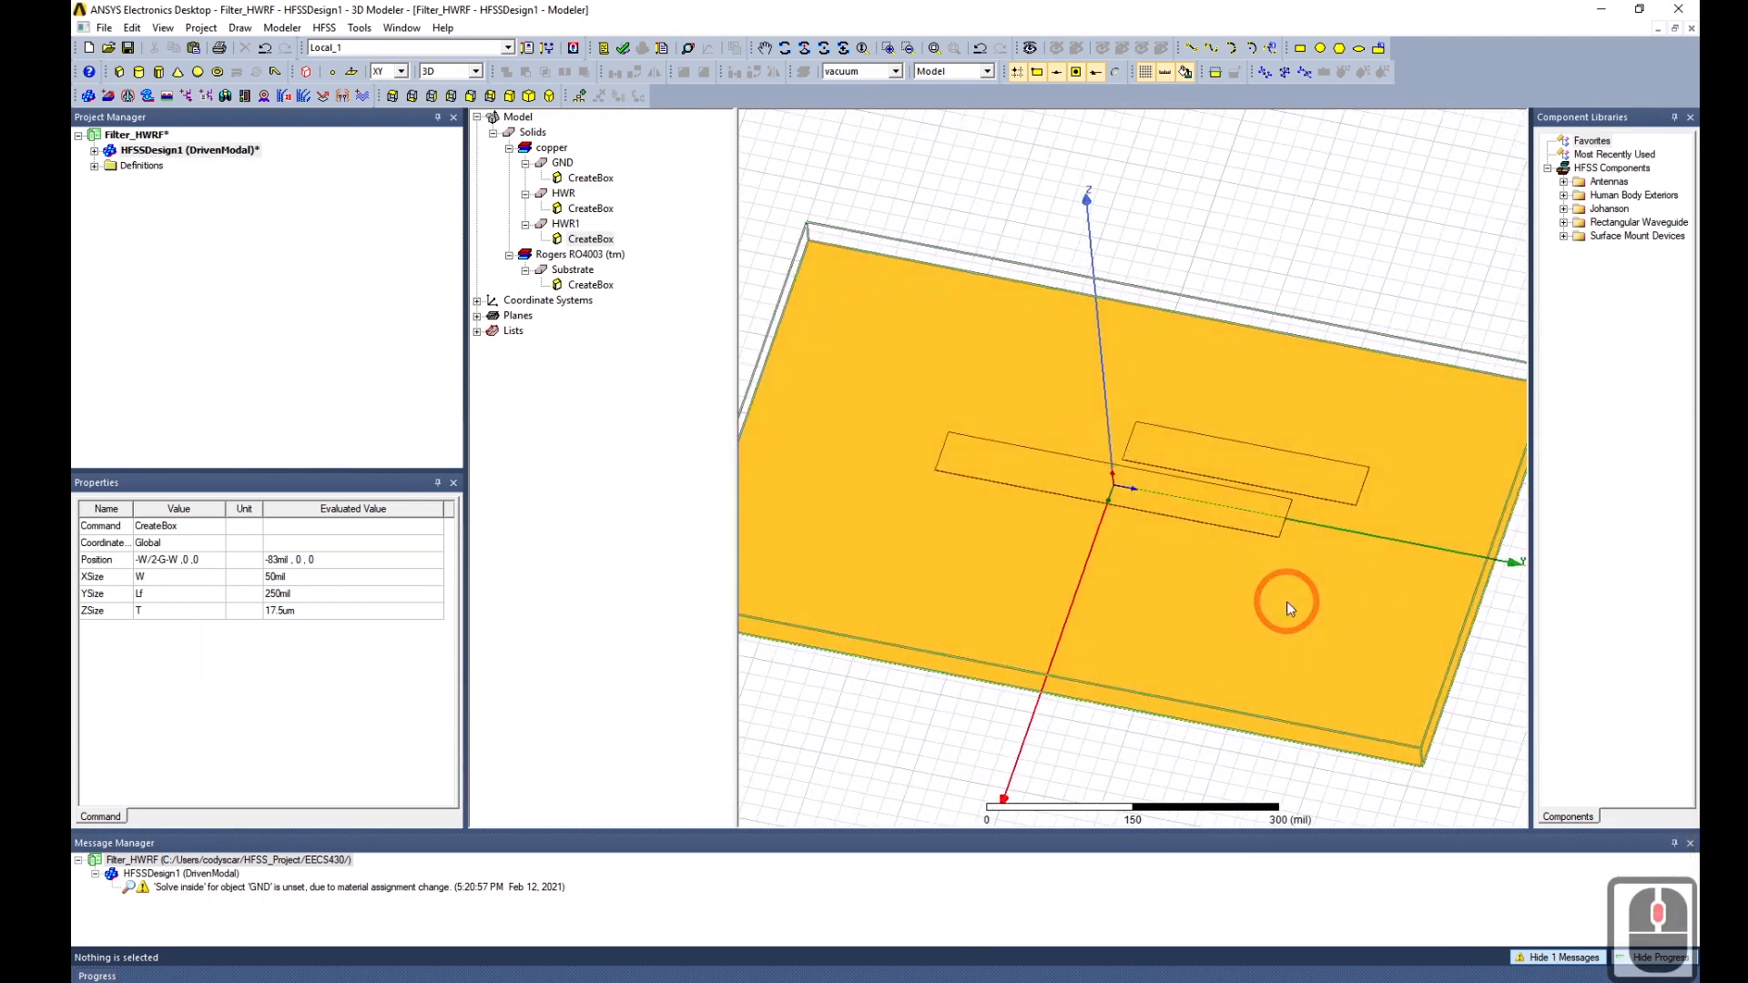
left_click(565, 224)
triple_click(232, 525)
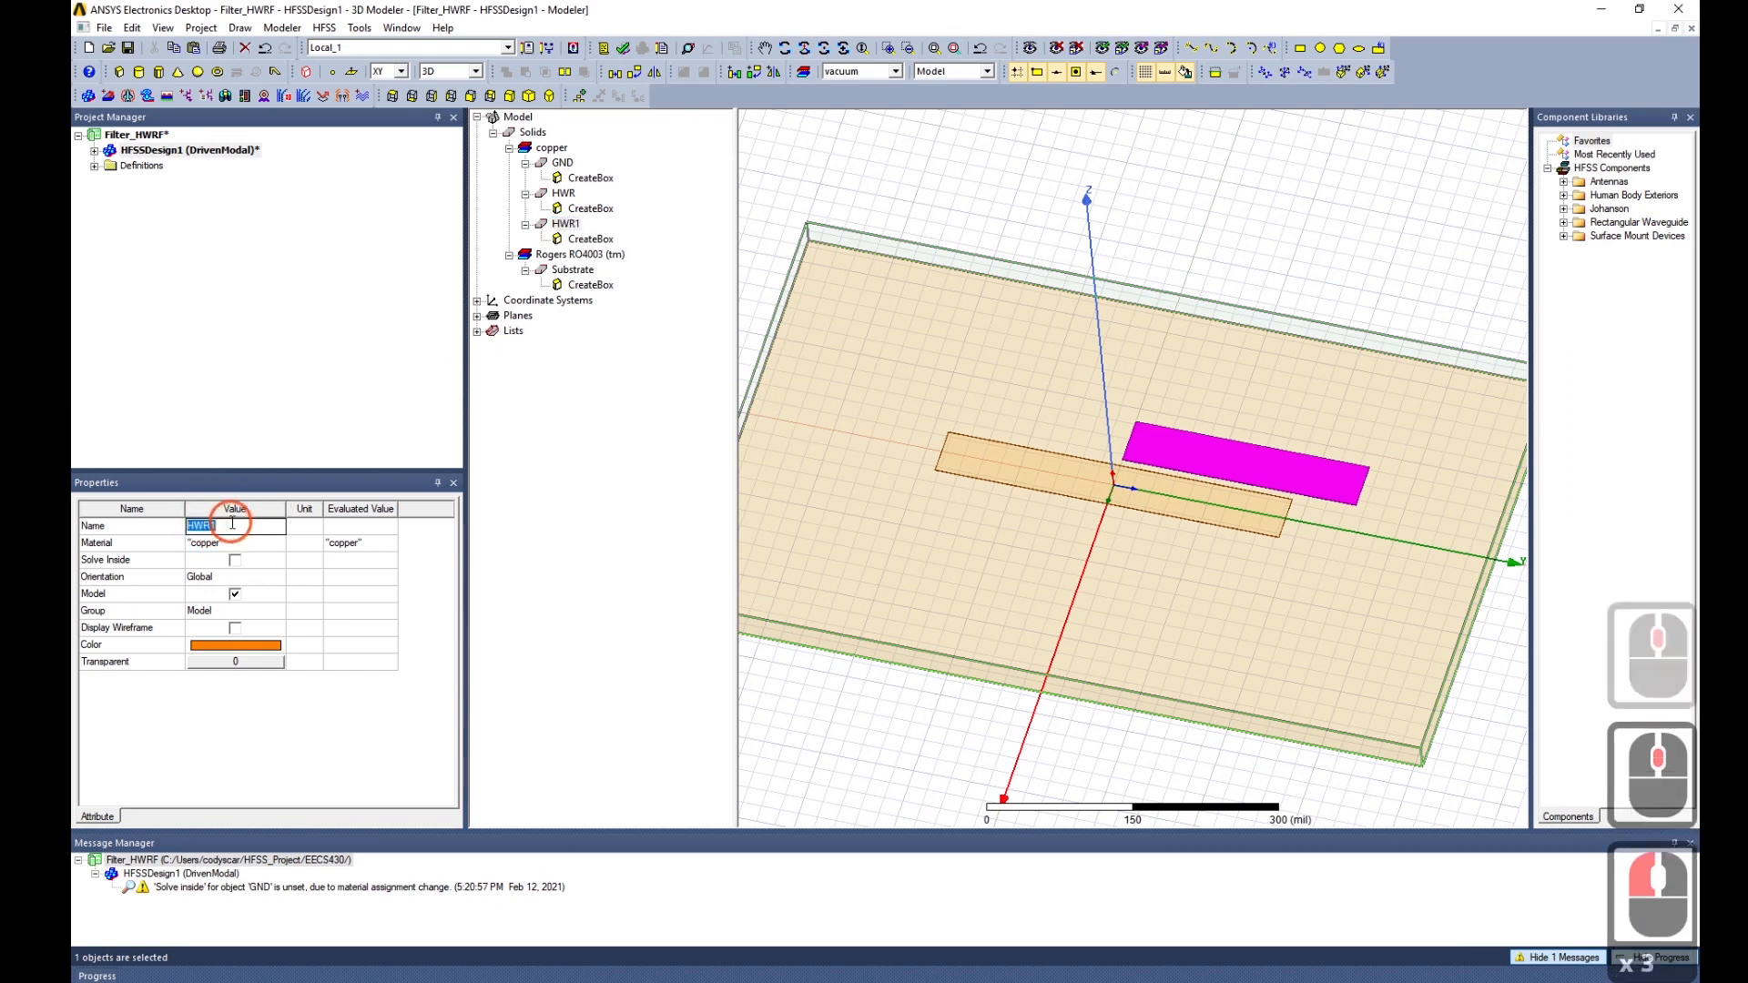
type("Feed")
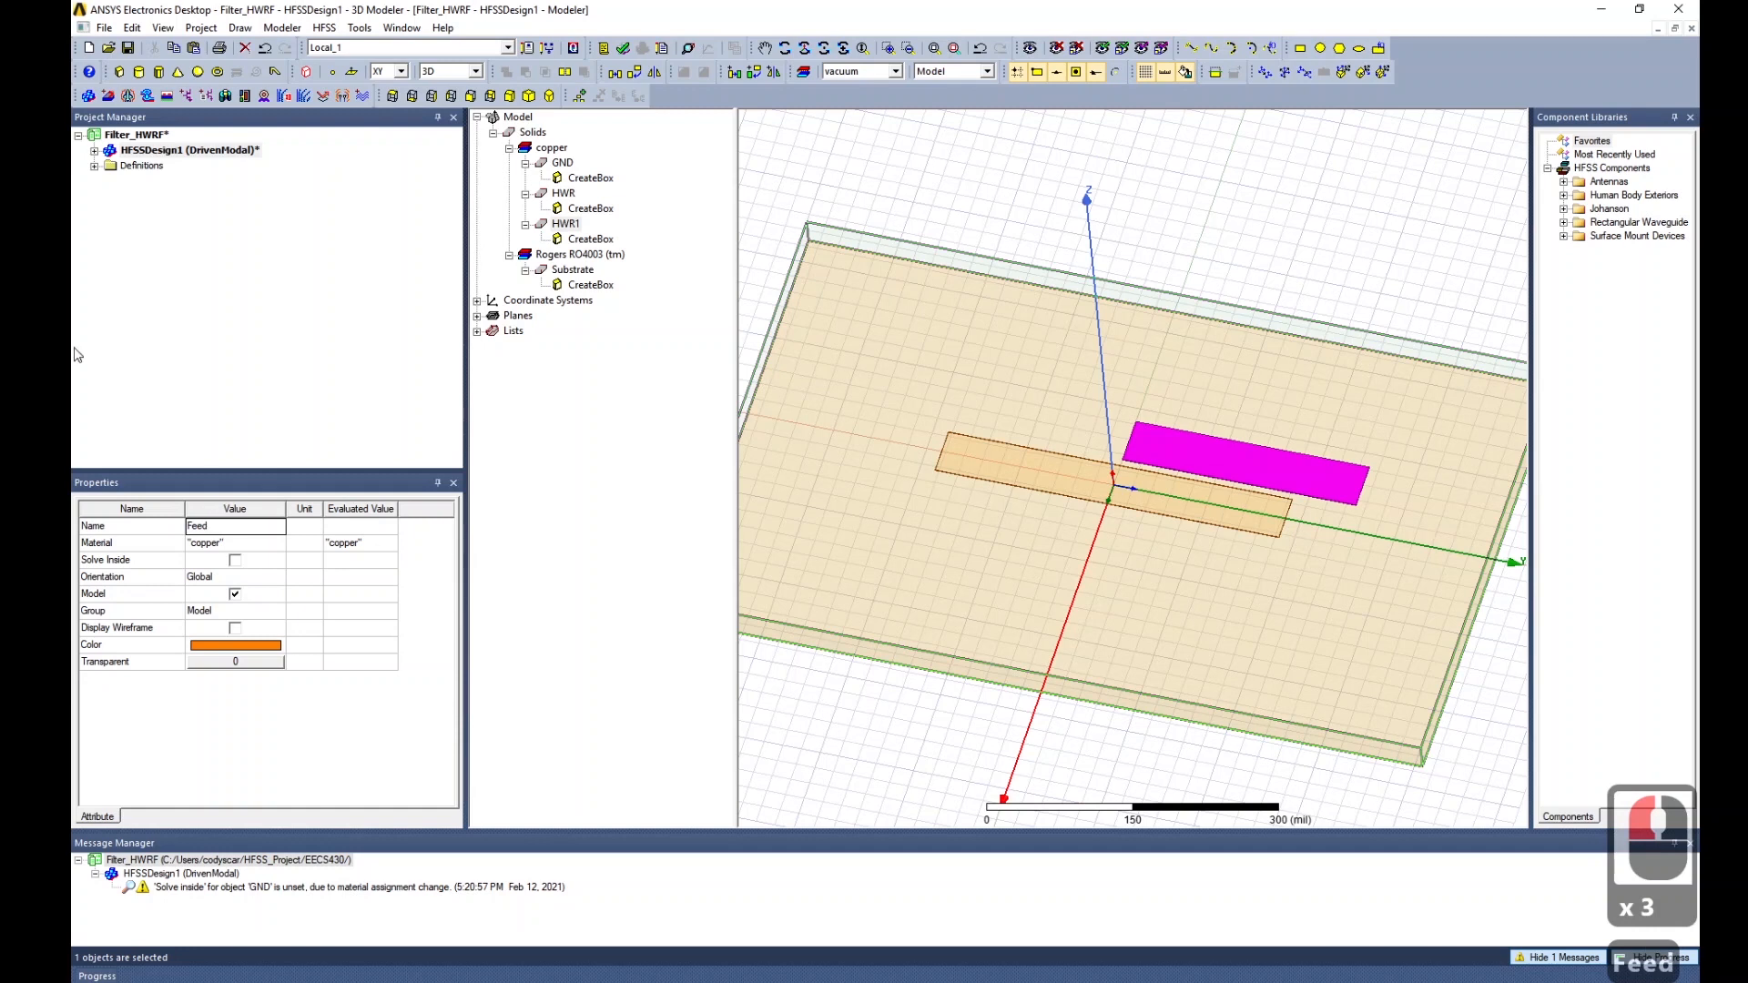
type("2")
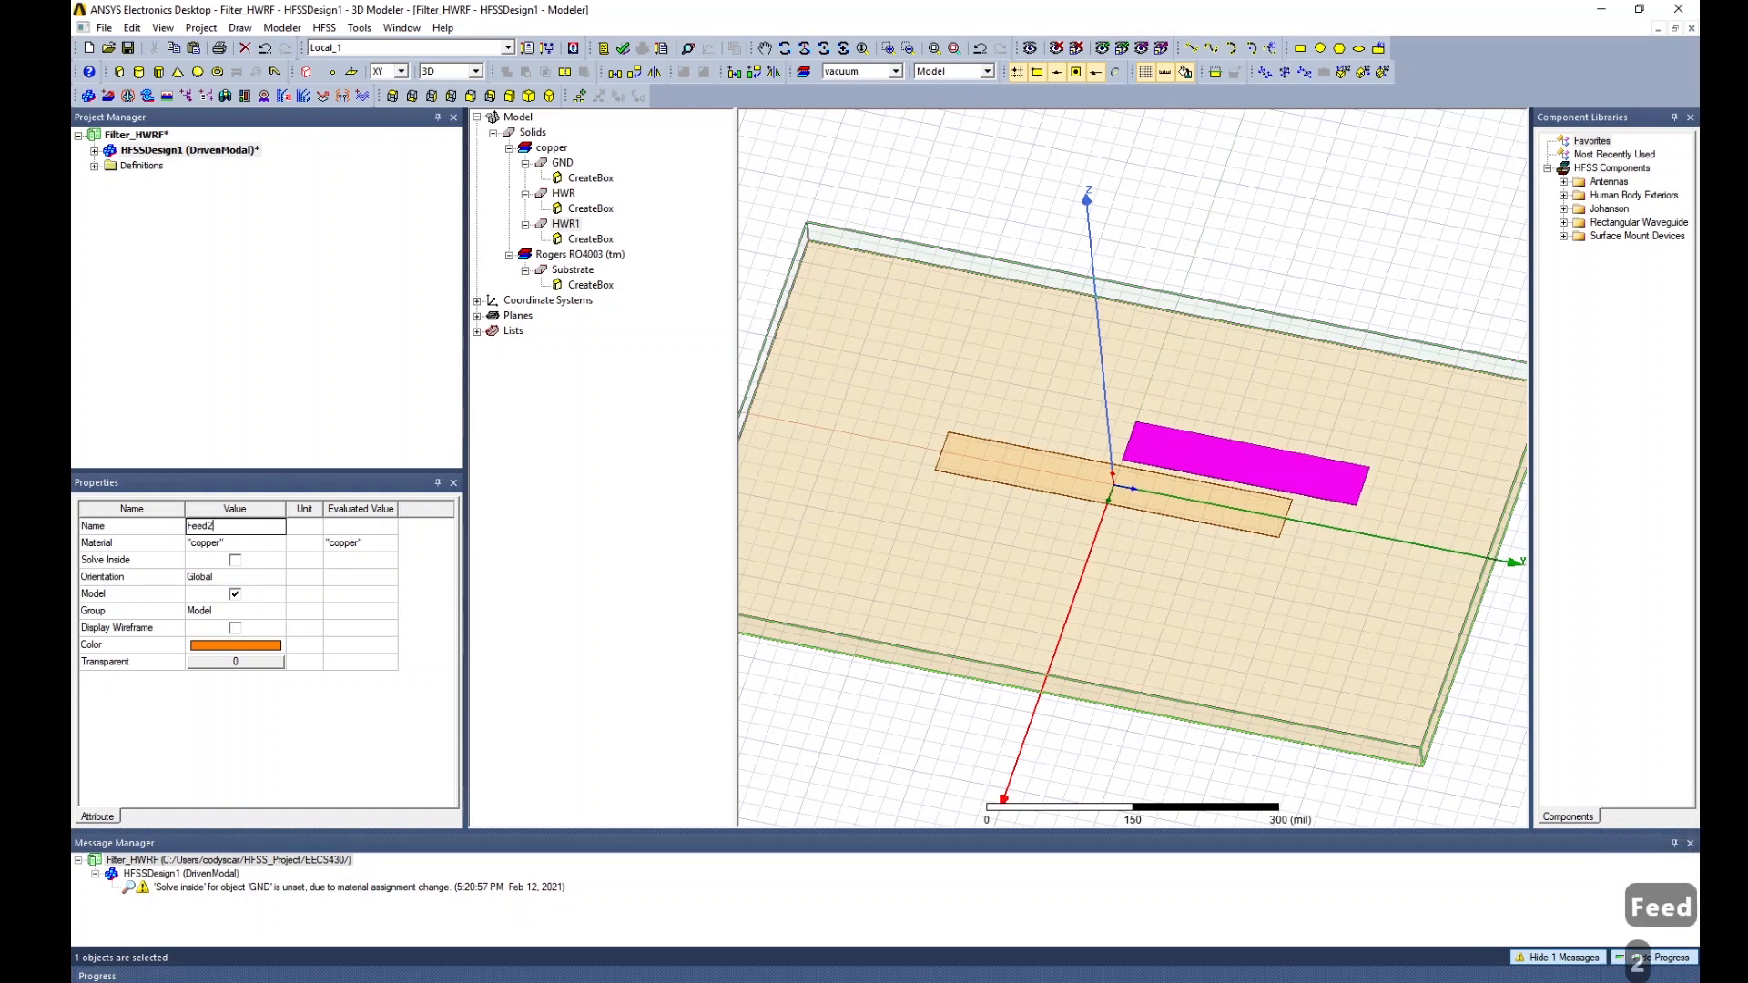
key("Return")
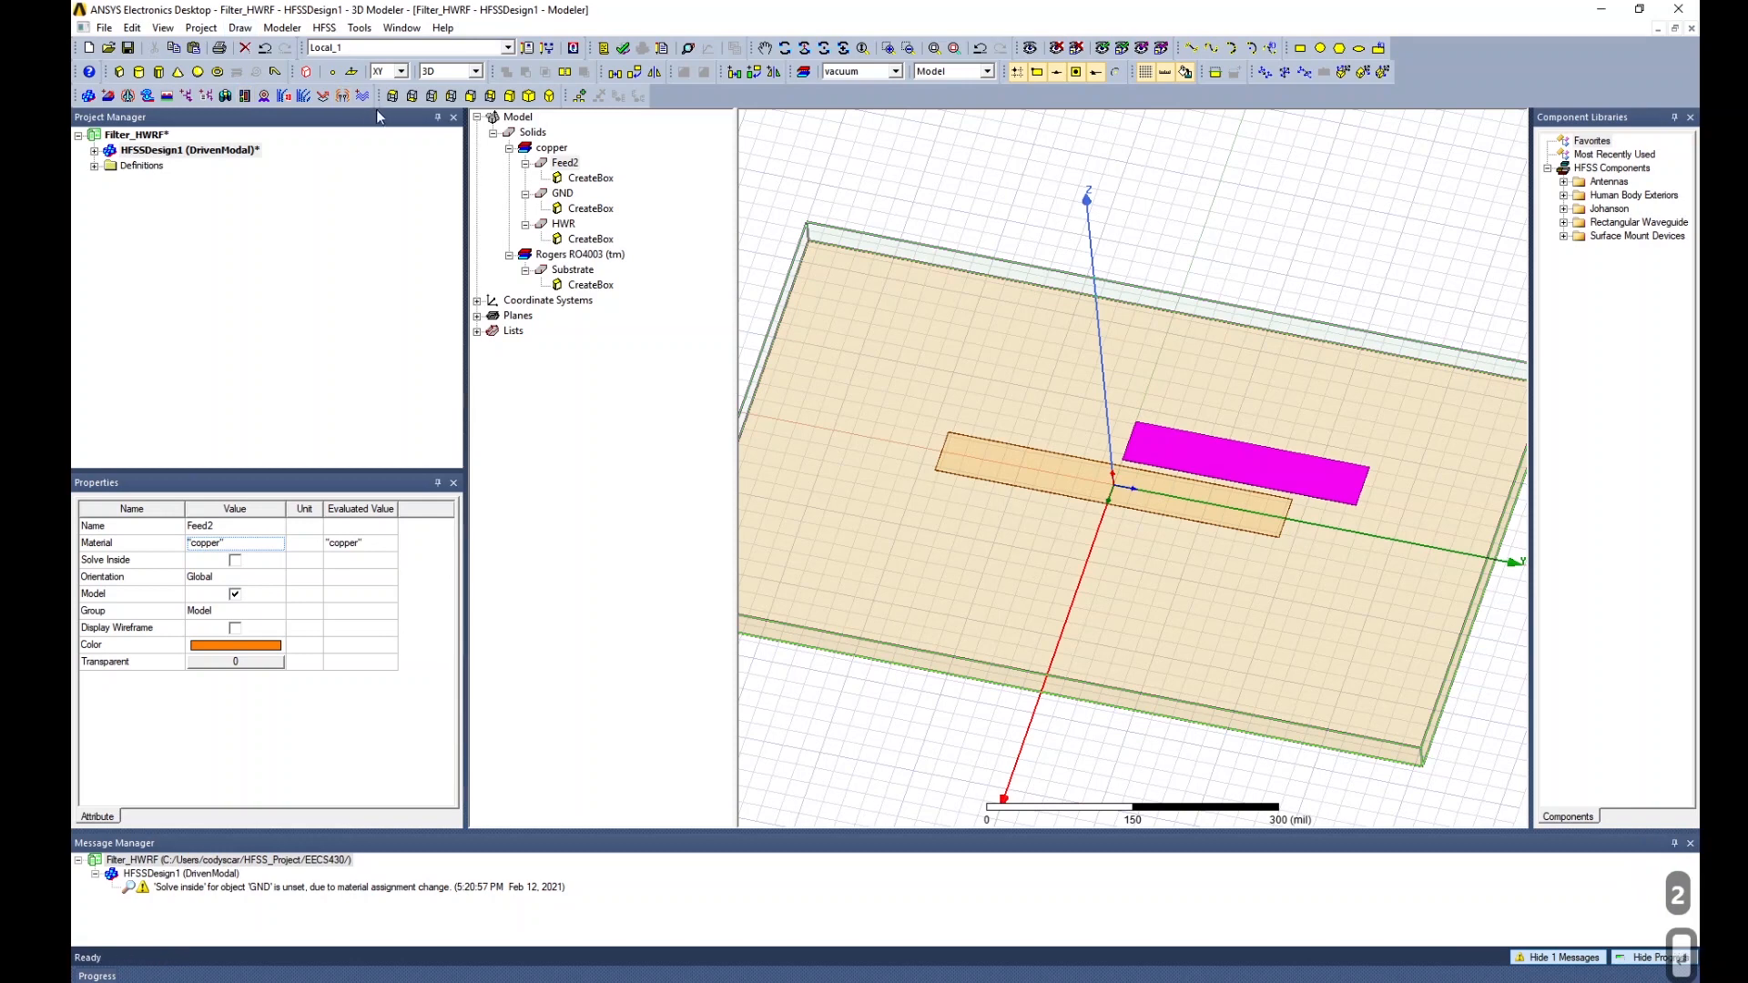
Copy Feed2 and paste a duplicate strip, Feed3.
left_click(412, 95)
left_click(1278, 479)
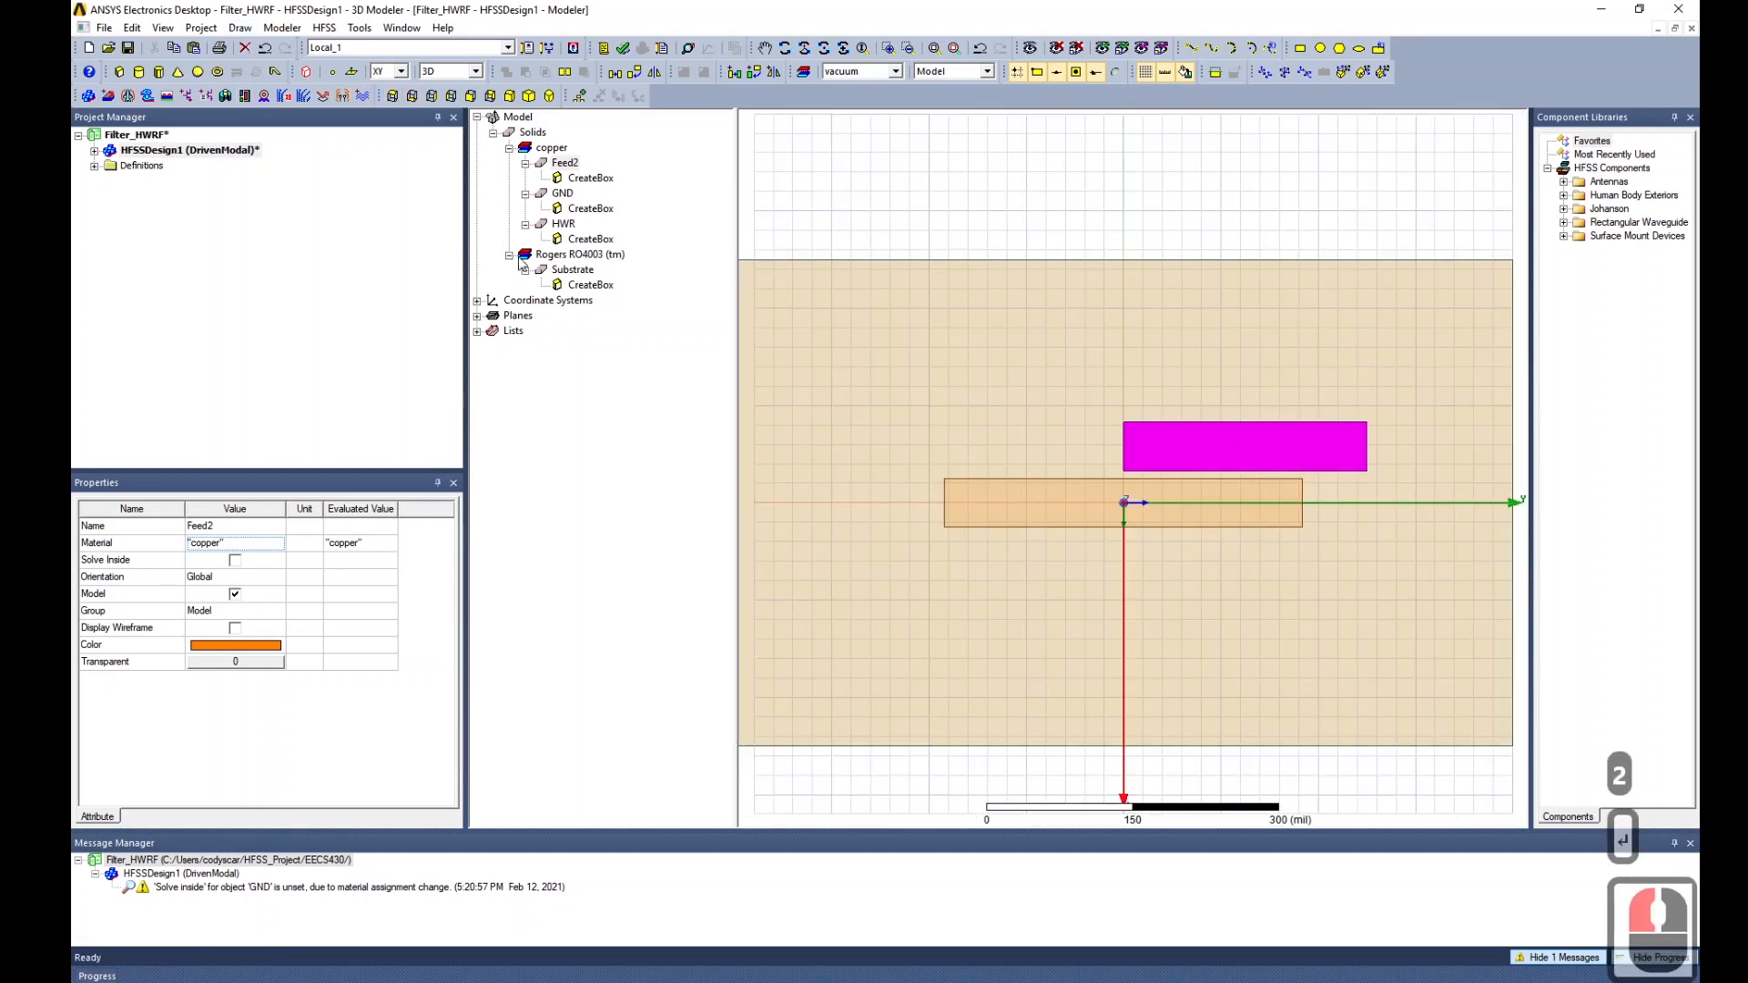
left_click(566, 163)
left_click(963, 330)
key("ctrl+c")
key("ctrl+v")
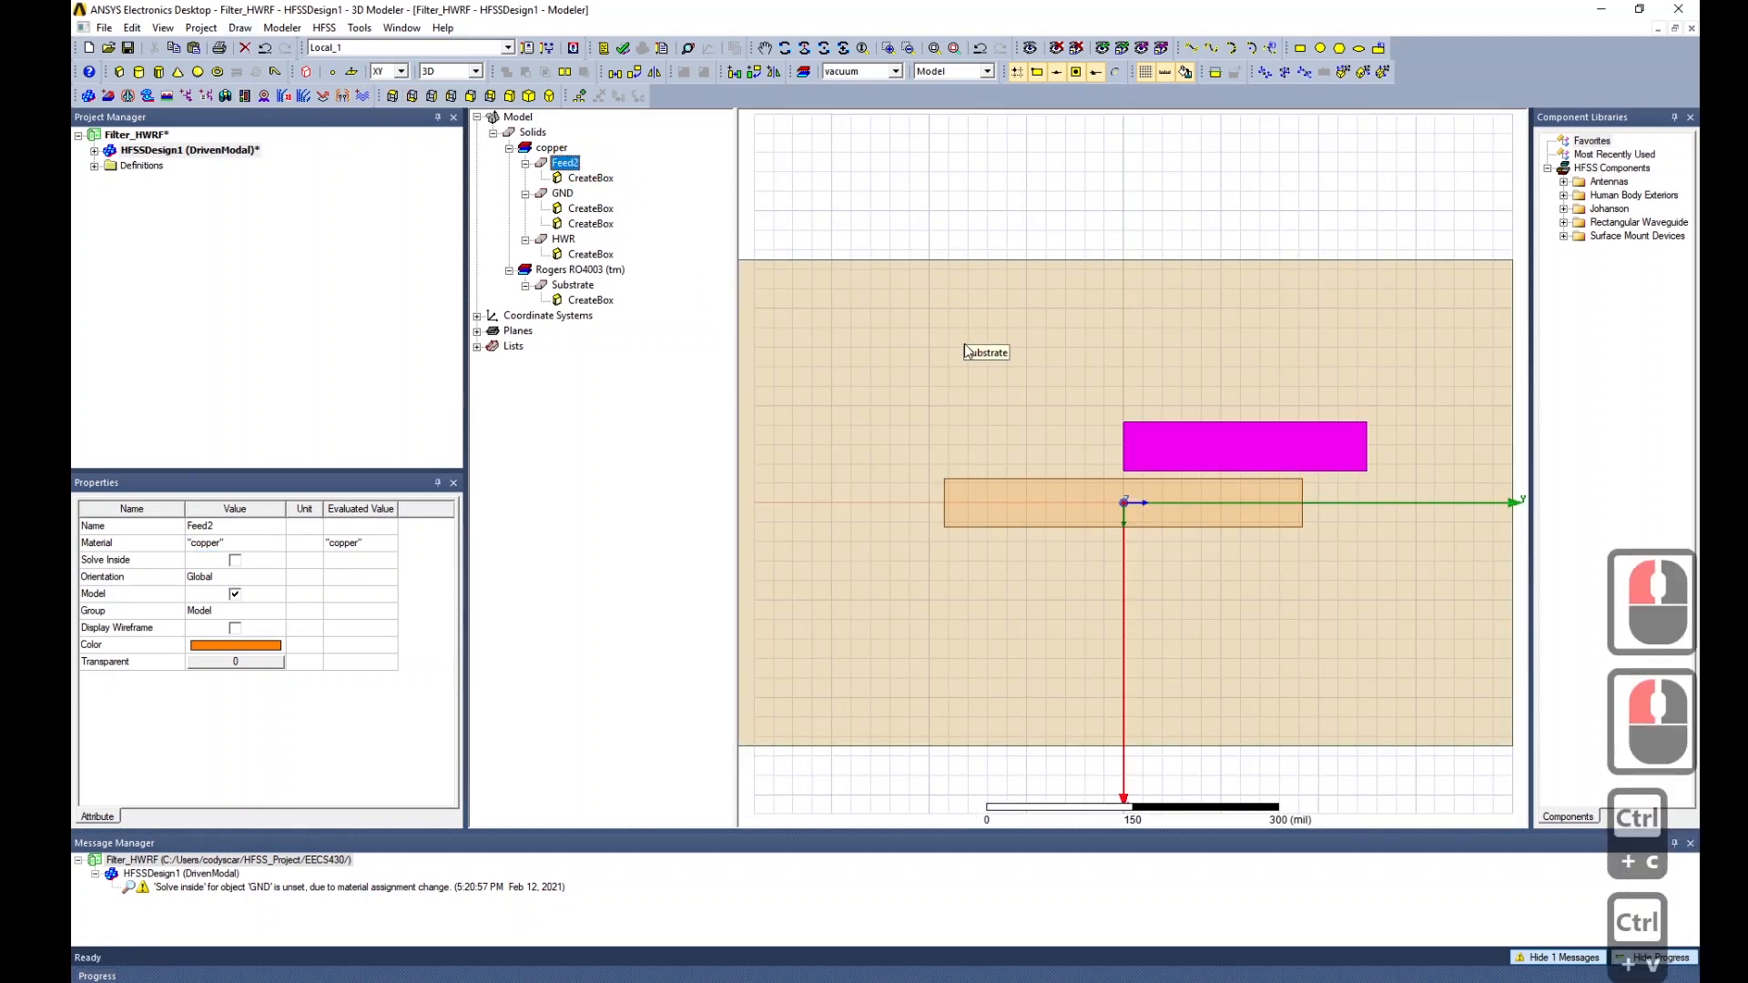
Rename the pasted Feed3 to Feed1 and show its CreateBox parameters.
left_click(566, 193)
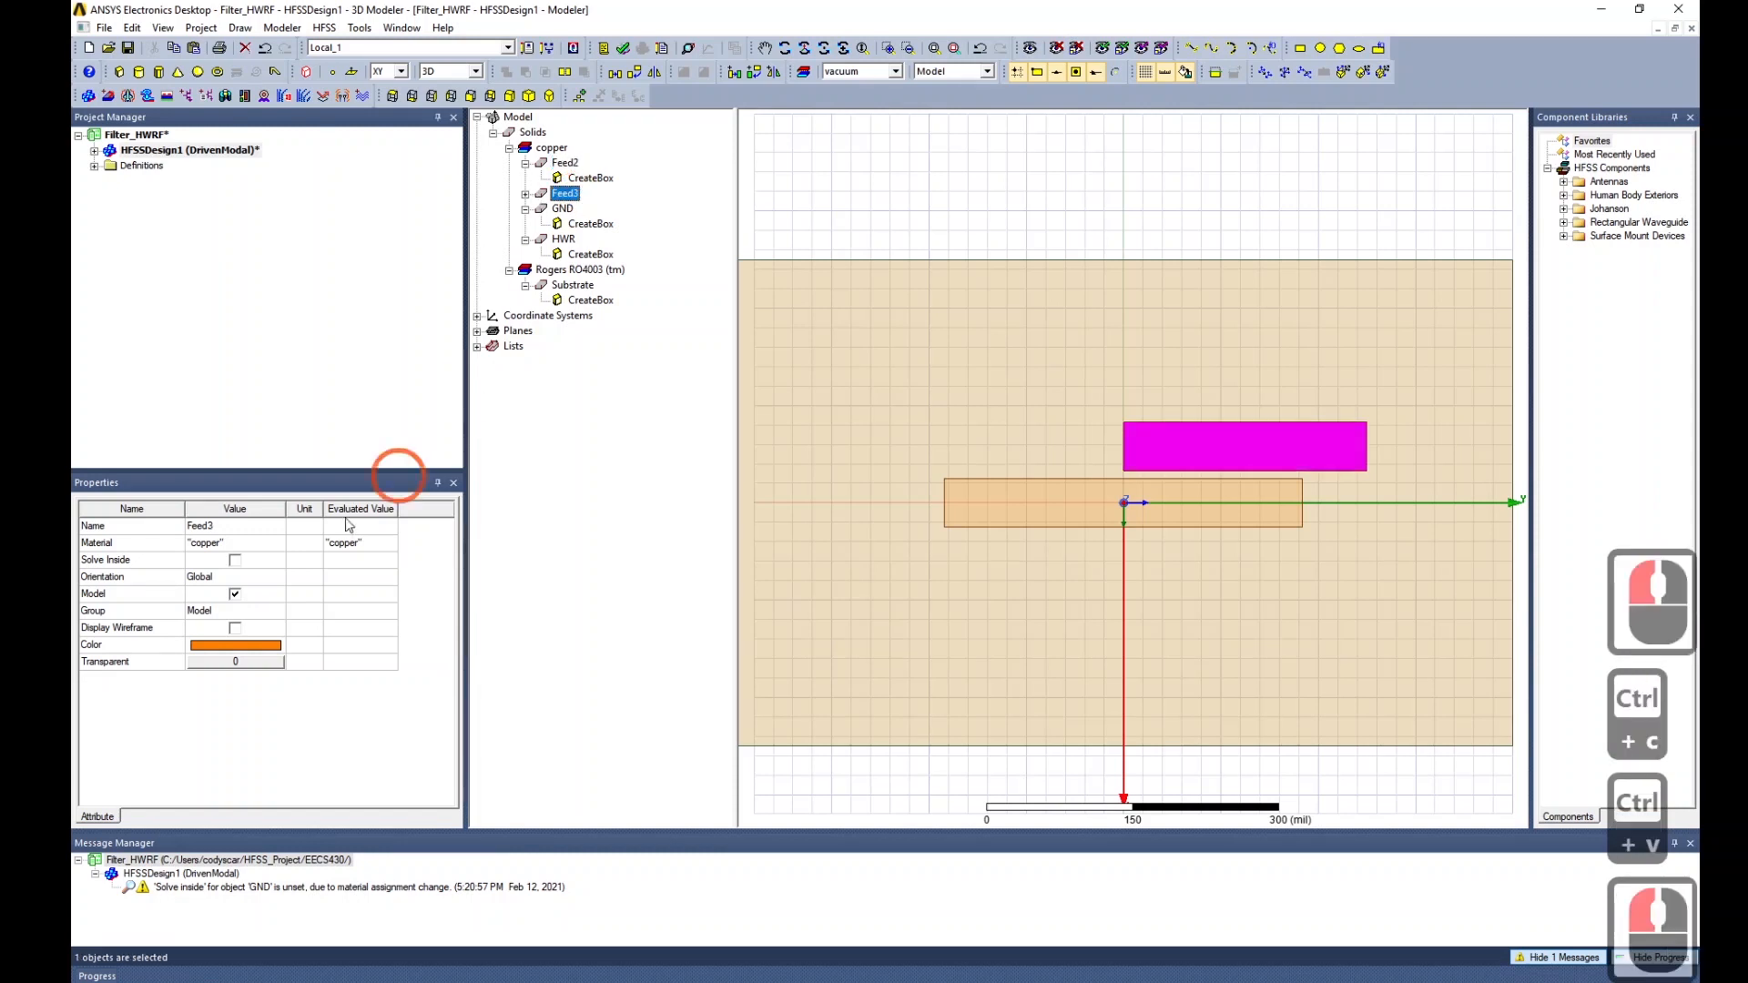
triple_click(269, 528)
left_click(268, 528)
key("BackSpace")
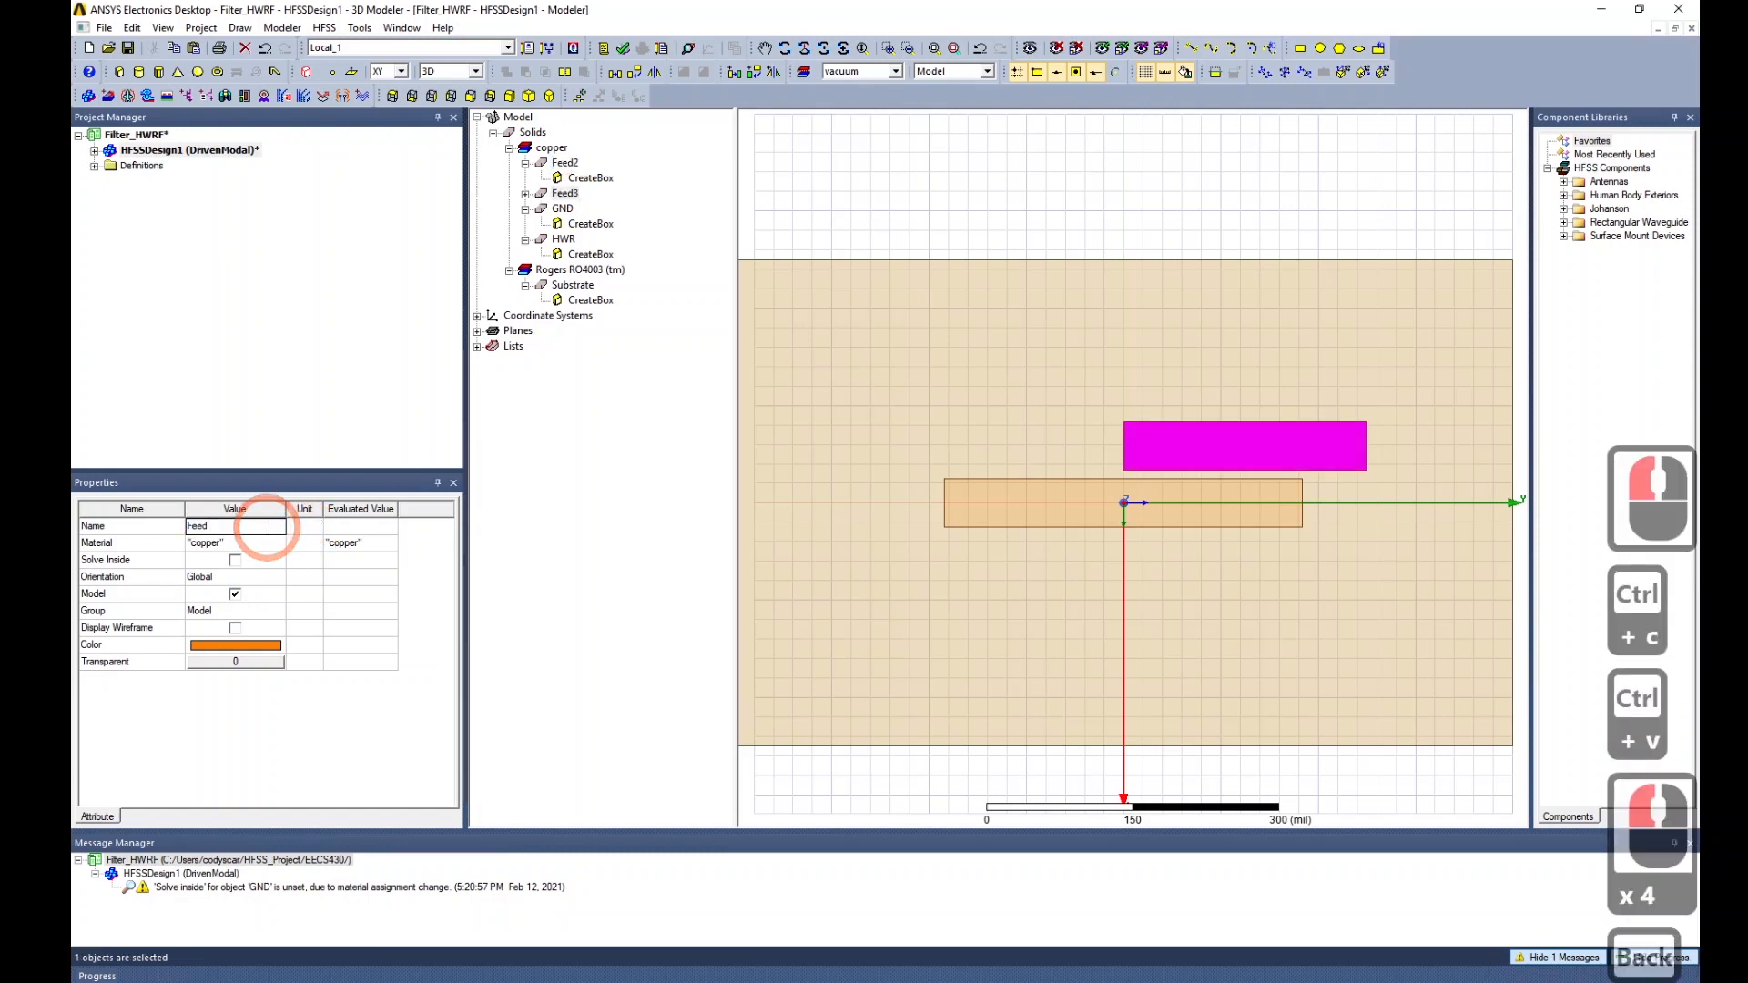
type("1")
key("Return")
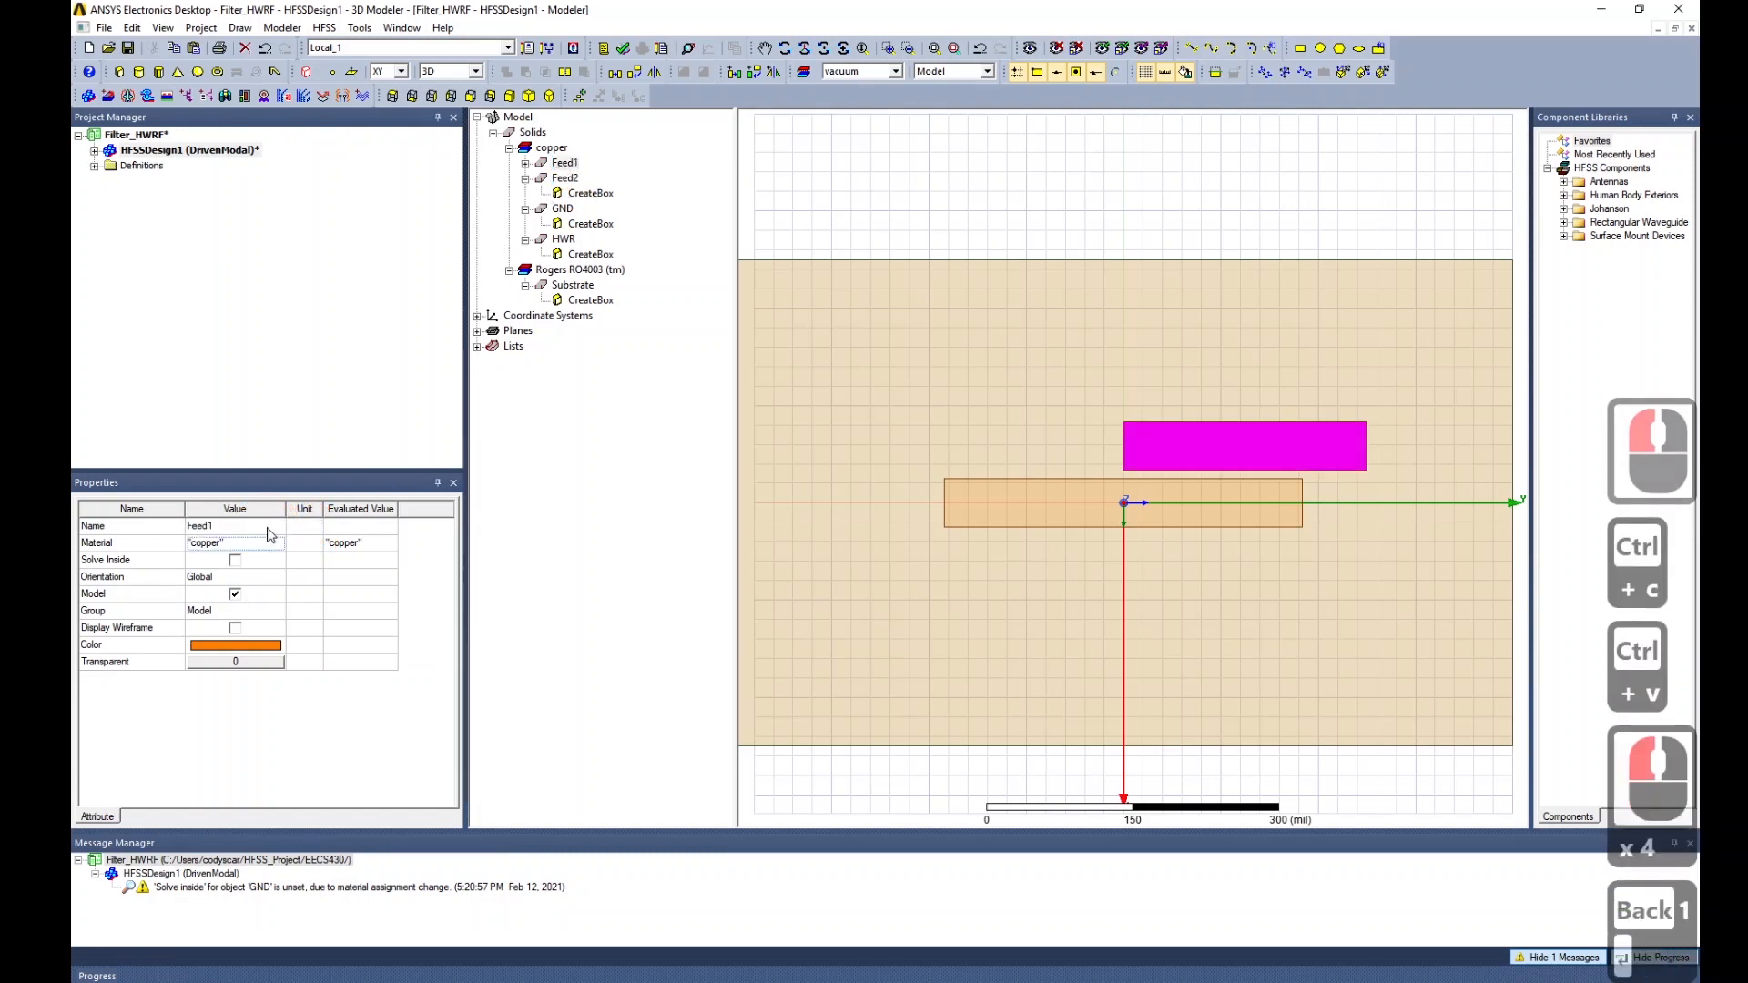
left_click(526, 163)
left_click(588, 178)
left_click(149, 601)
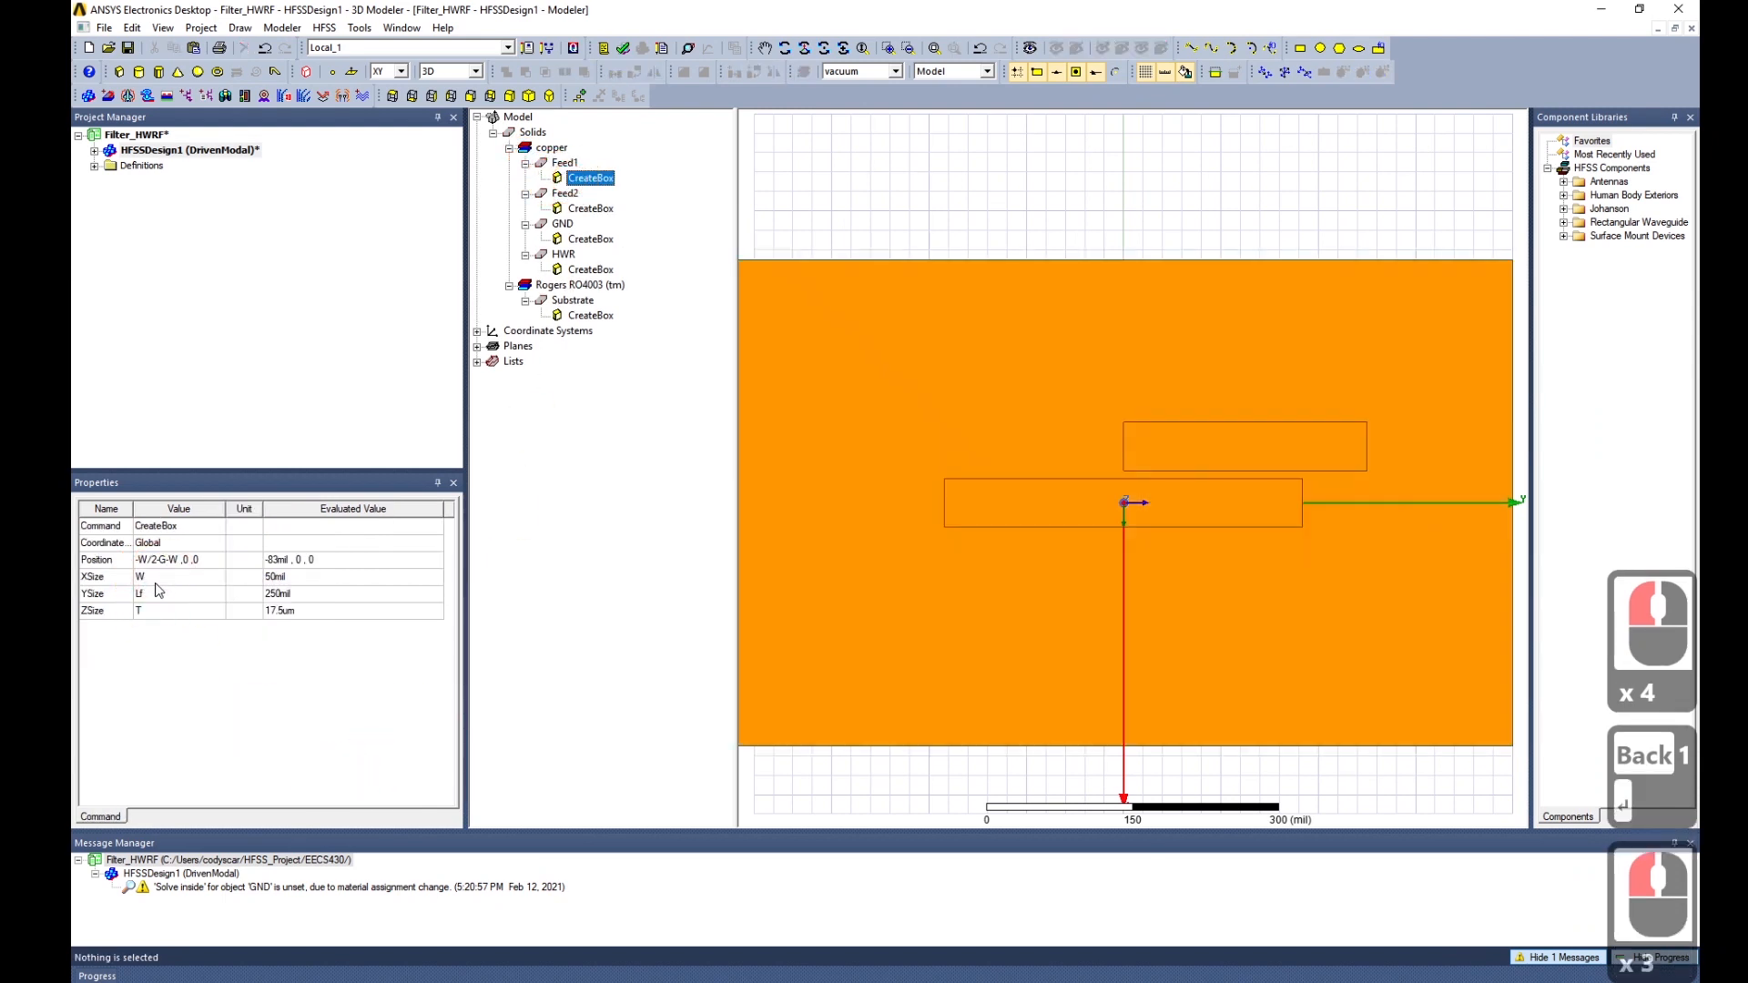
Change Feed1's position to -W/2+G+W, 0, 0 and keep its X size as W.
left_click(159, 560)
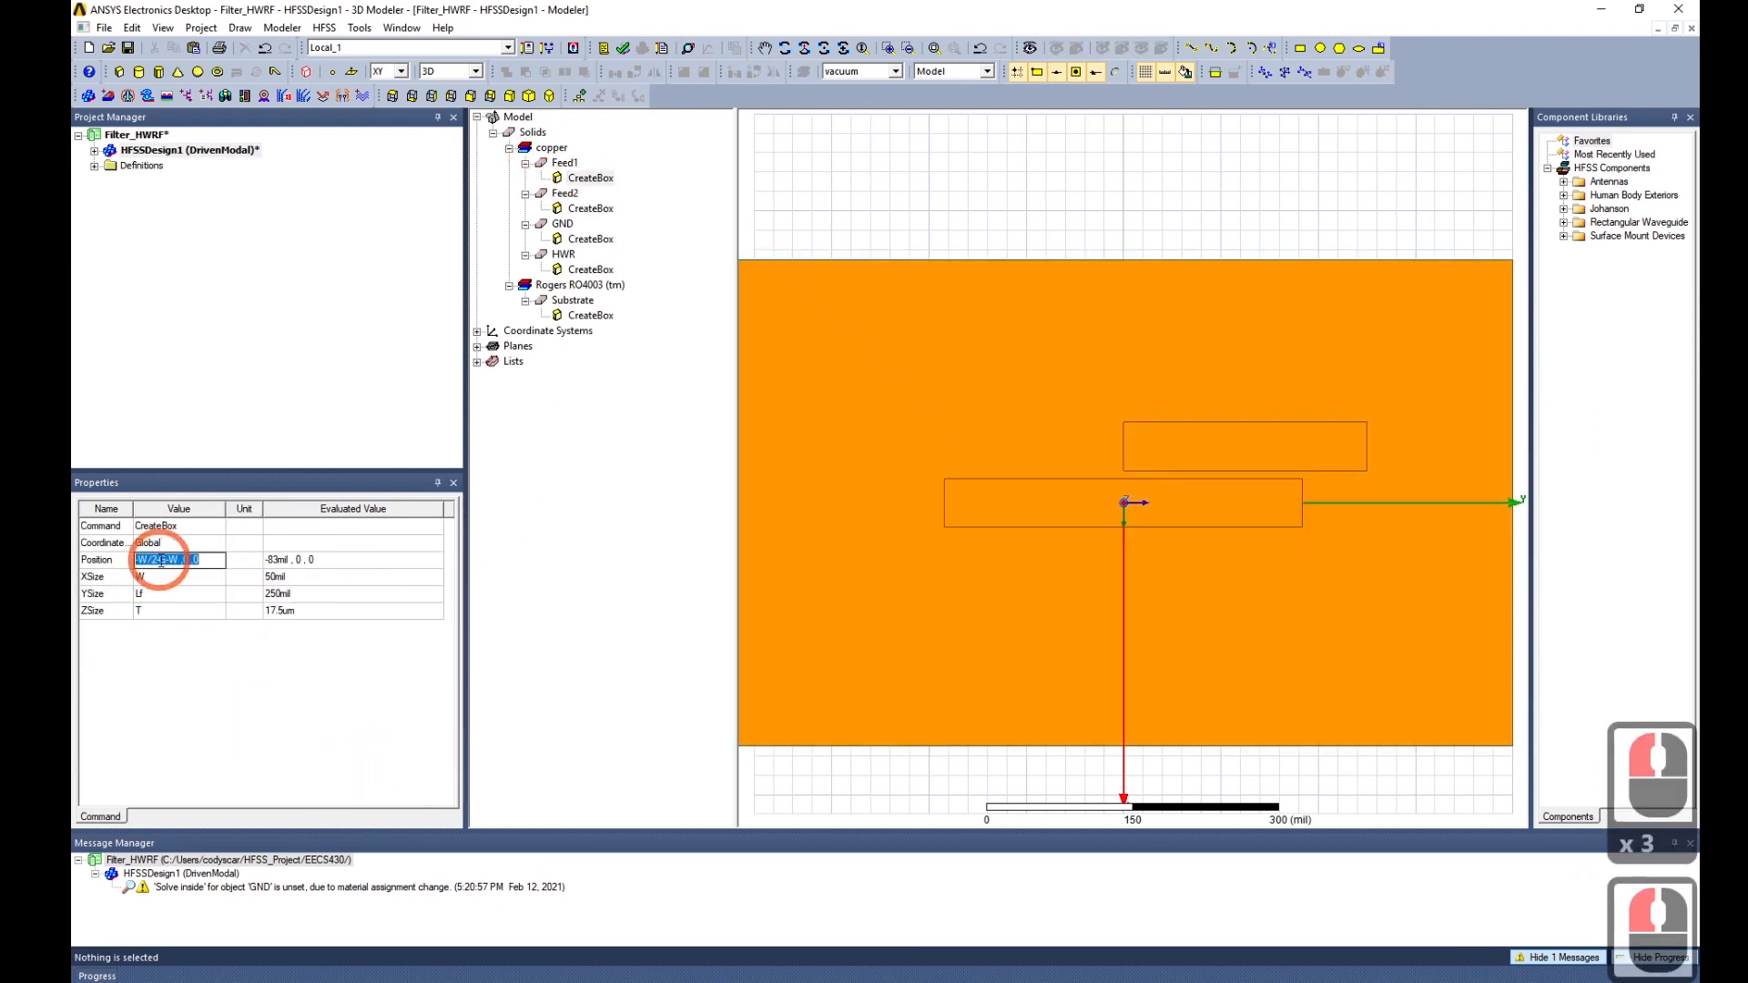
left_click(159, 560)
key("BackSpace")
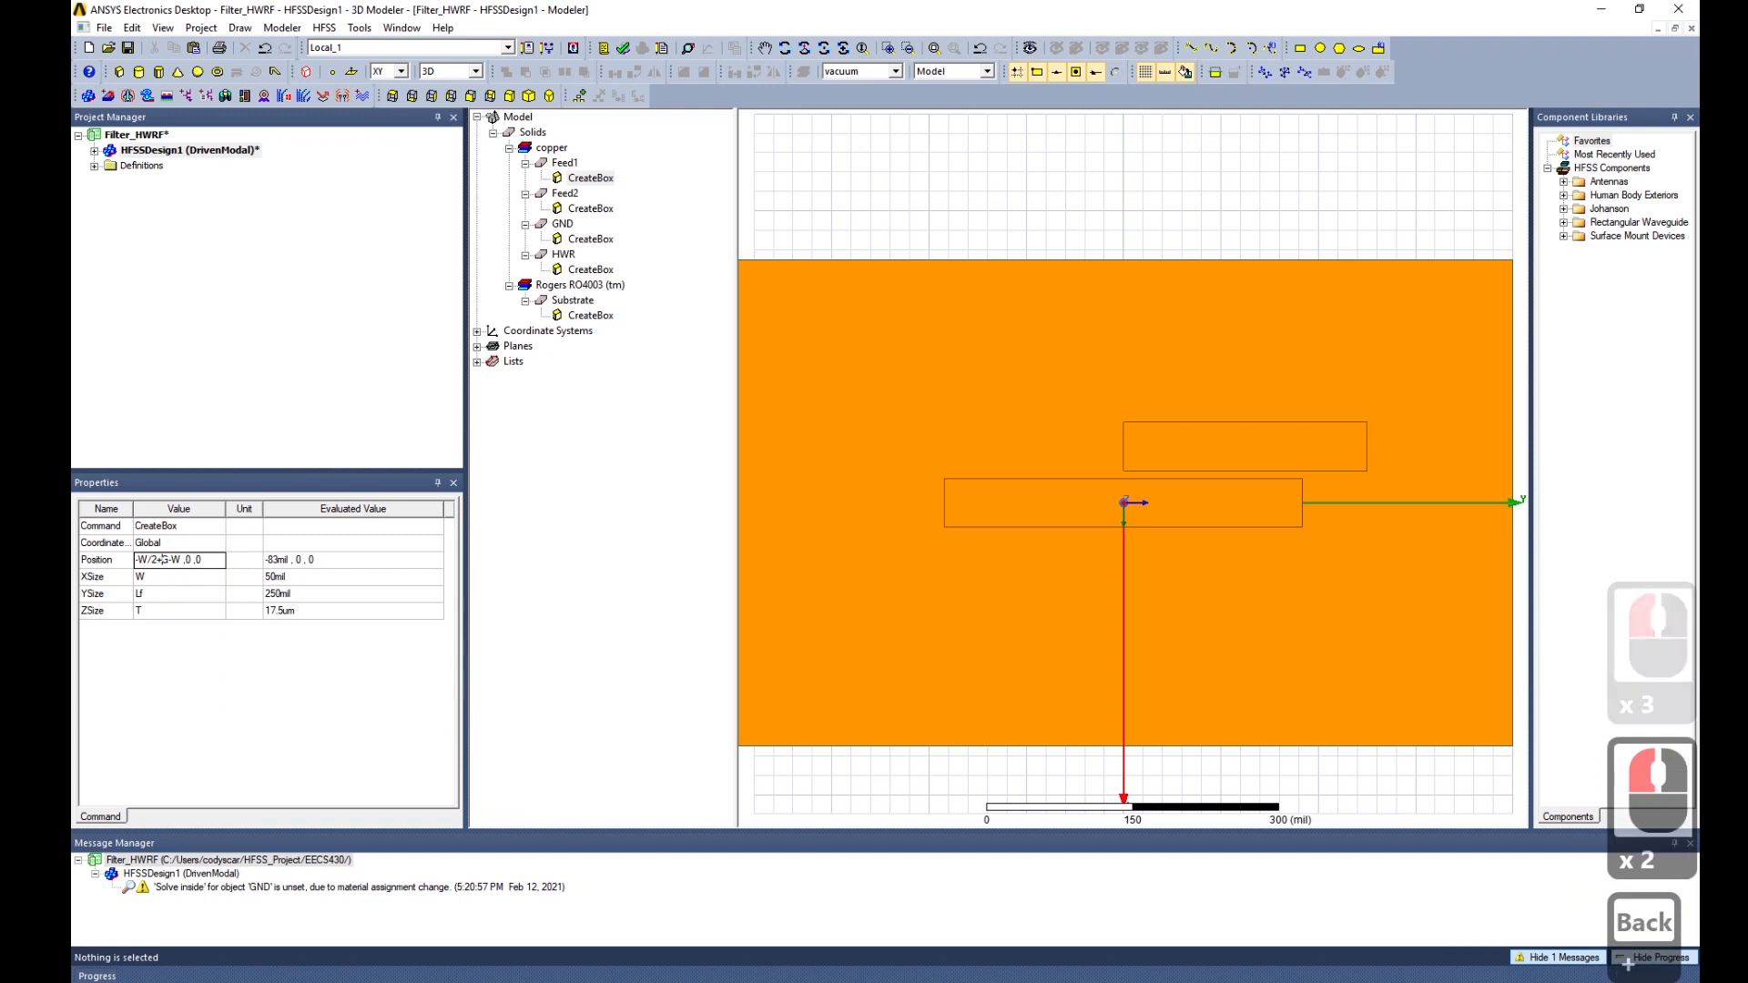
type("+")
key("Right")
key("Right")
key("BackSpace")
type("+")
key("Tab")
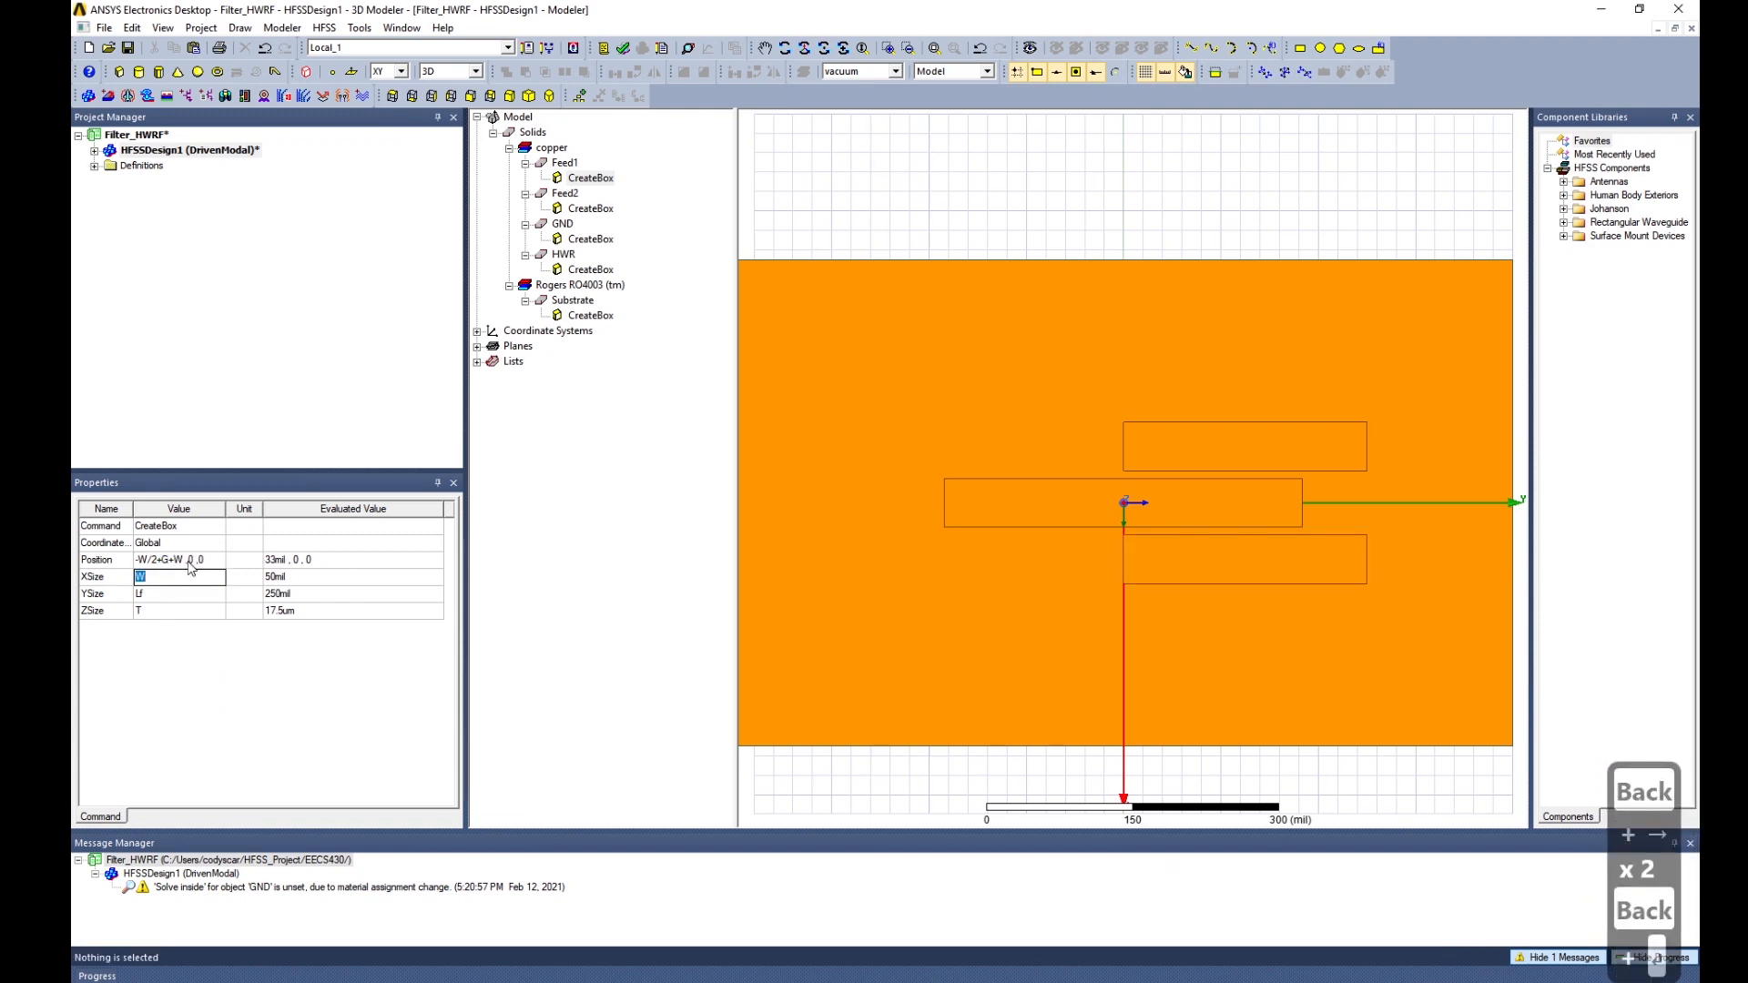
key("Return")
Set Feed1's Y size to -Lf so it runs 250 mil in negative Y.
left_click(160, 593)
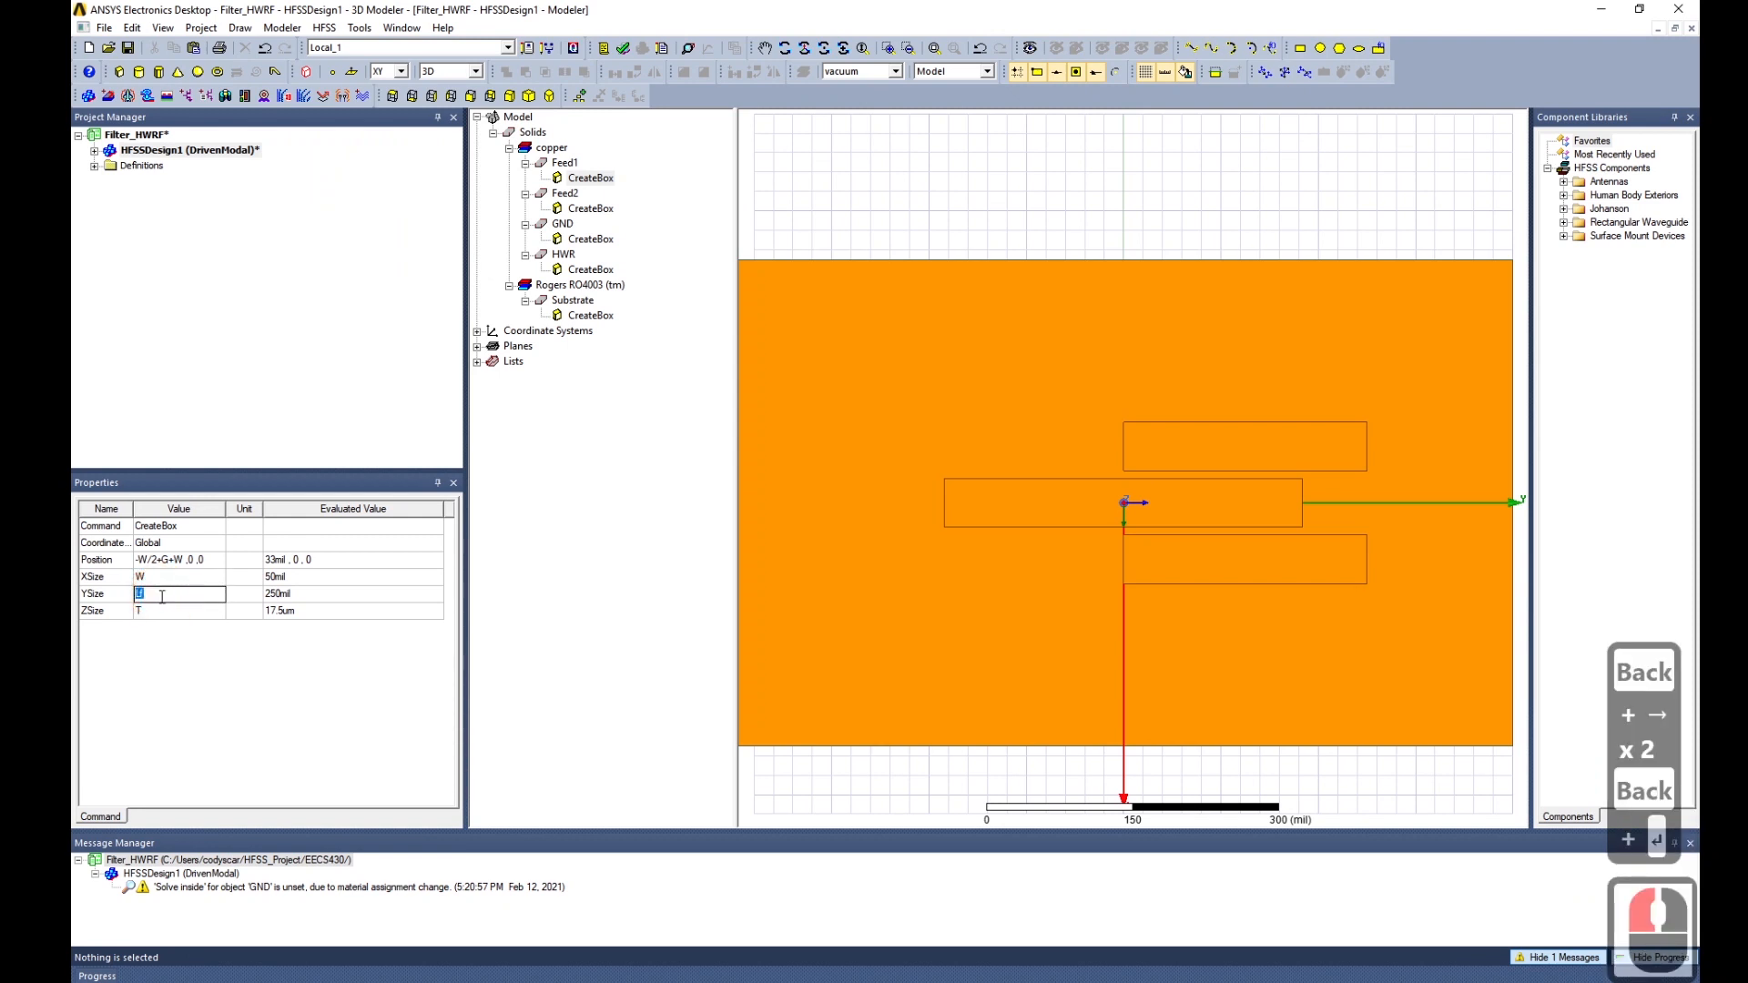
left_click(162, 596)
key("Home")
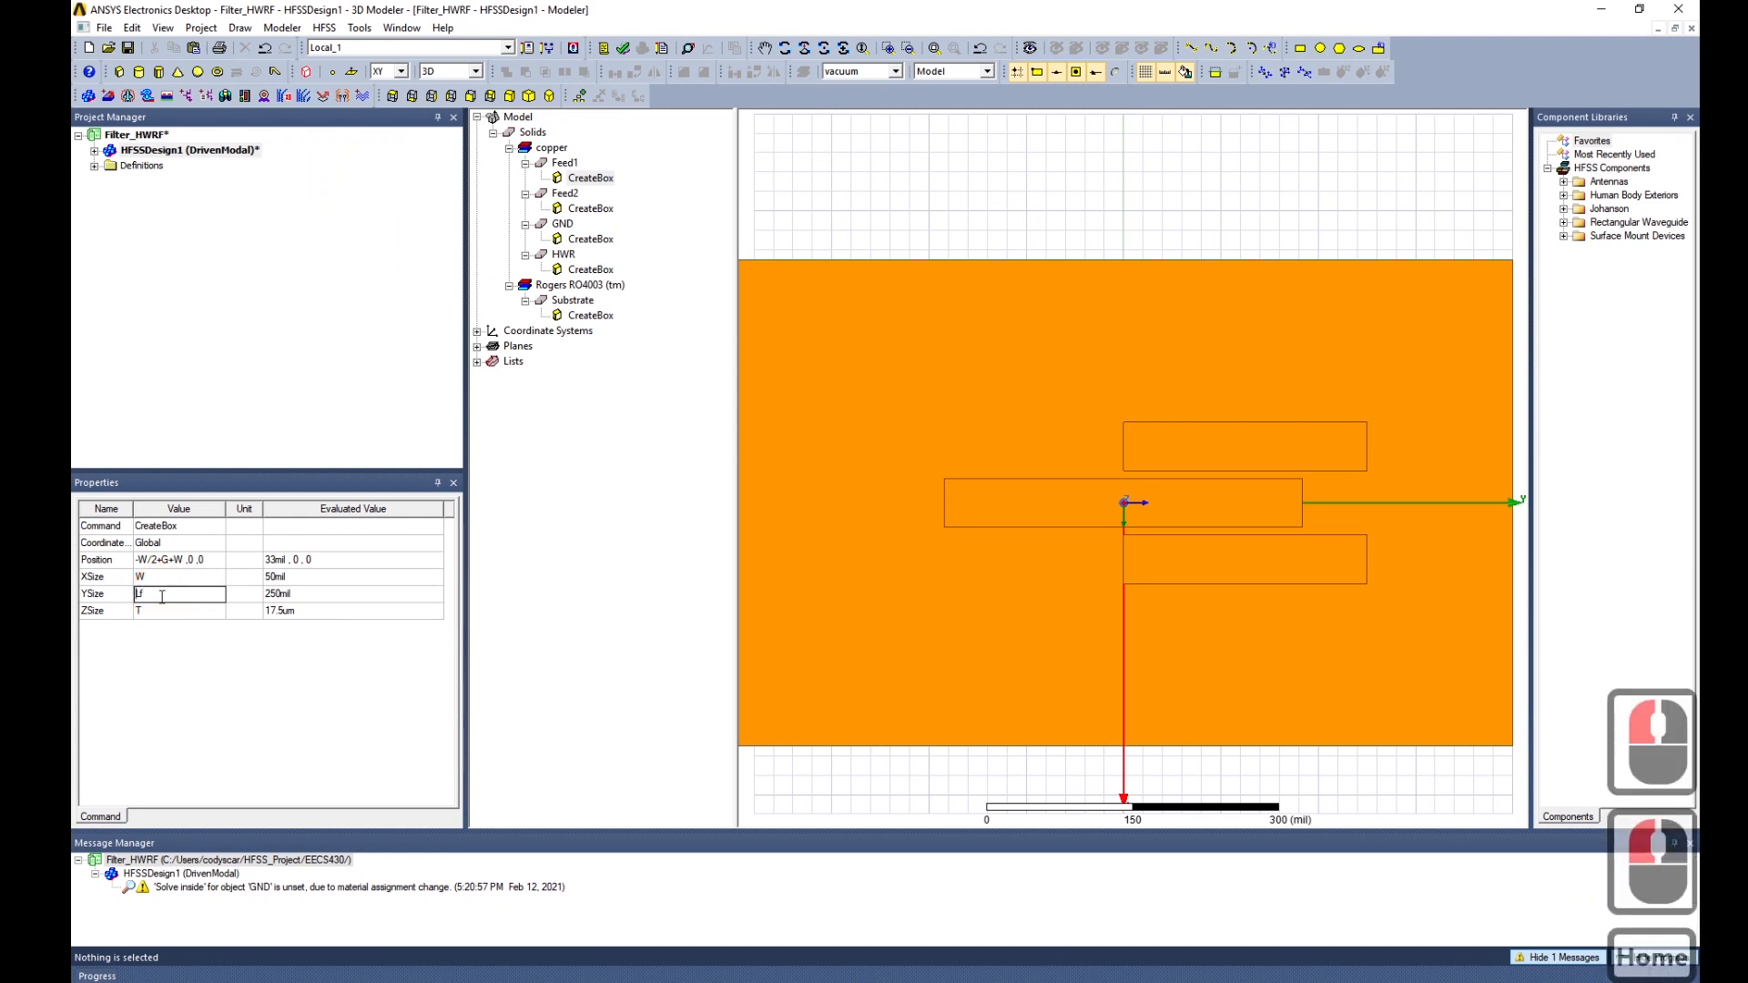
type("-")
key("Return")
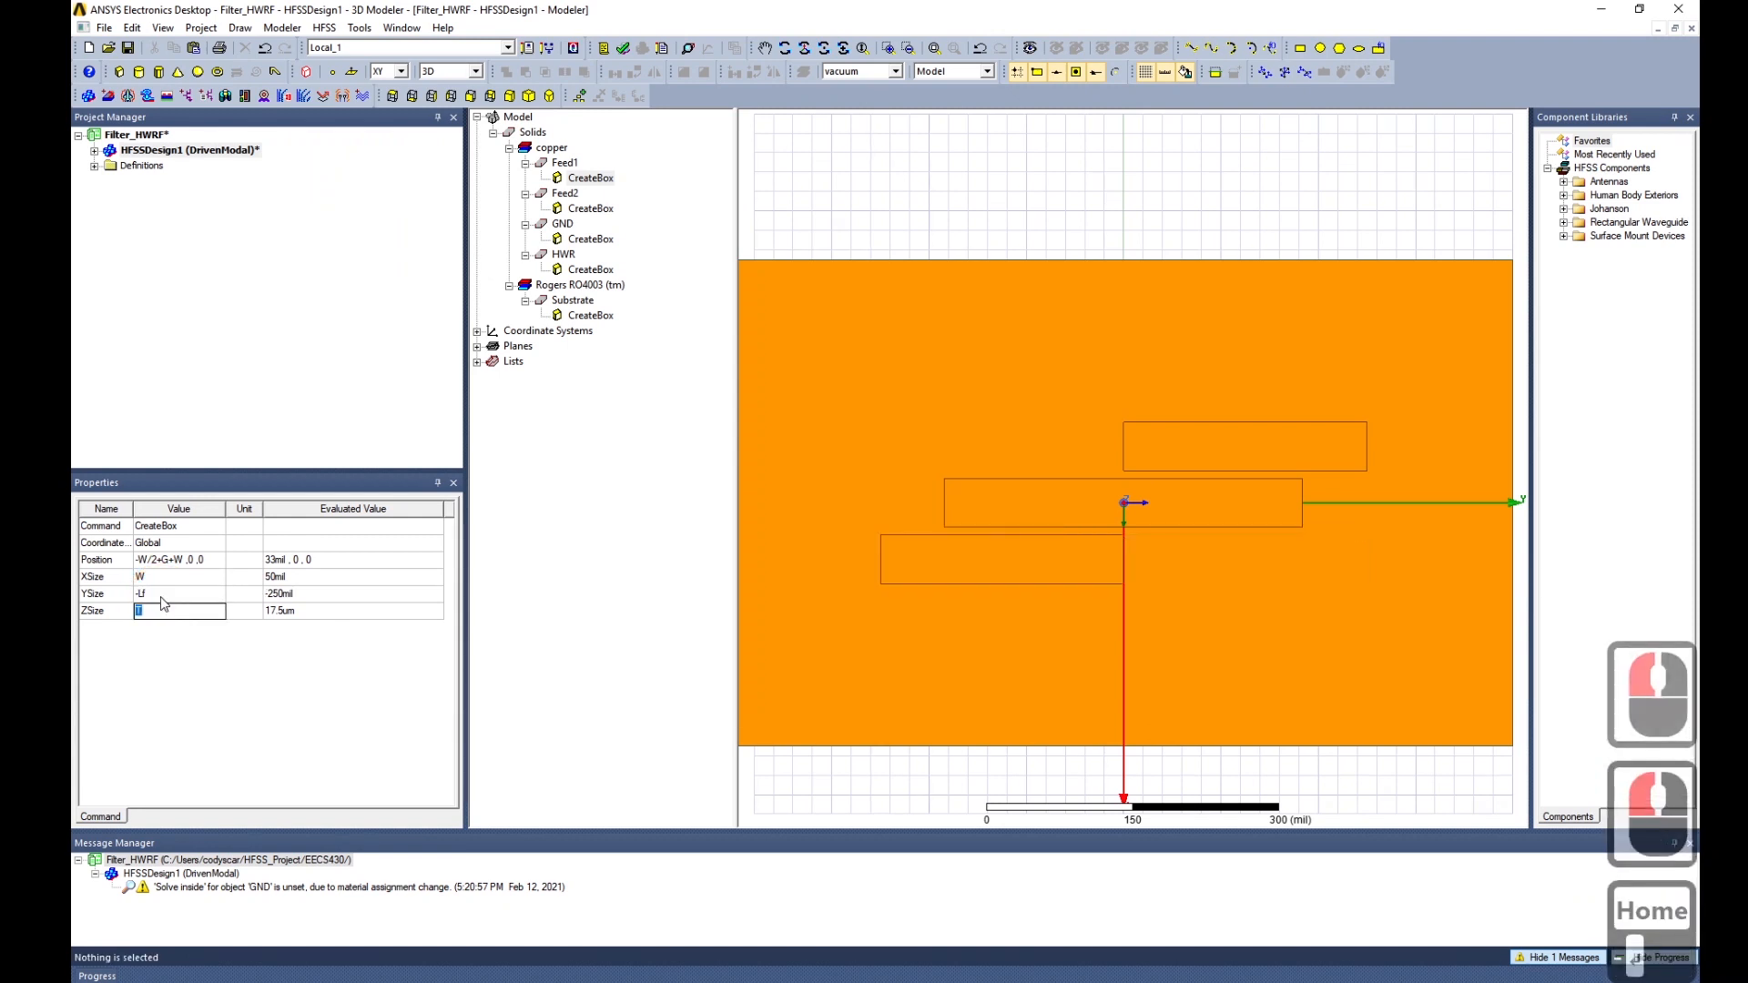
Orbit the model to check the mirrored feed strips, then return to top view.
left_click_drag(1109, 654, 979, 606, "alt")
left_click_drag(1174, 763, 1210, 730, "alt")
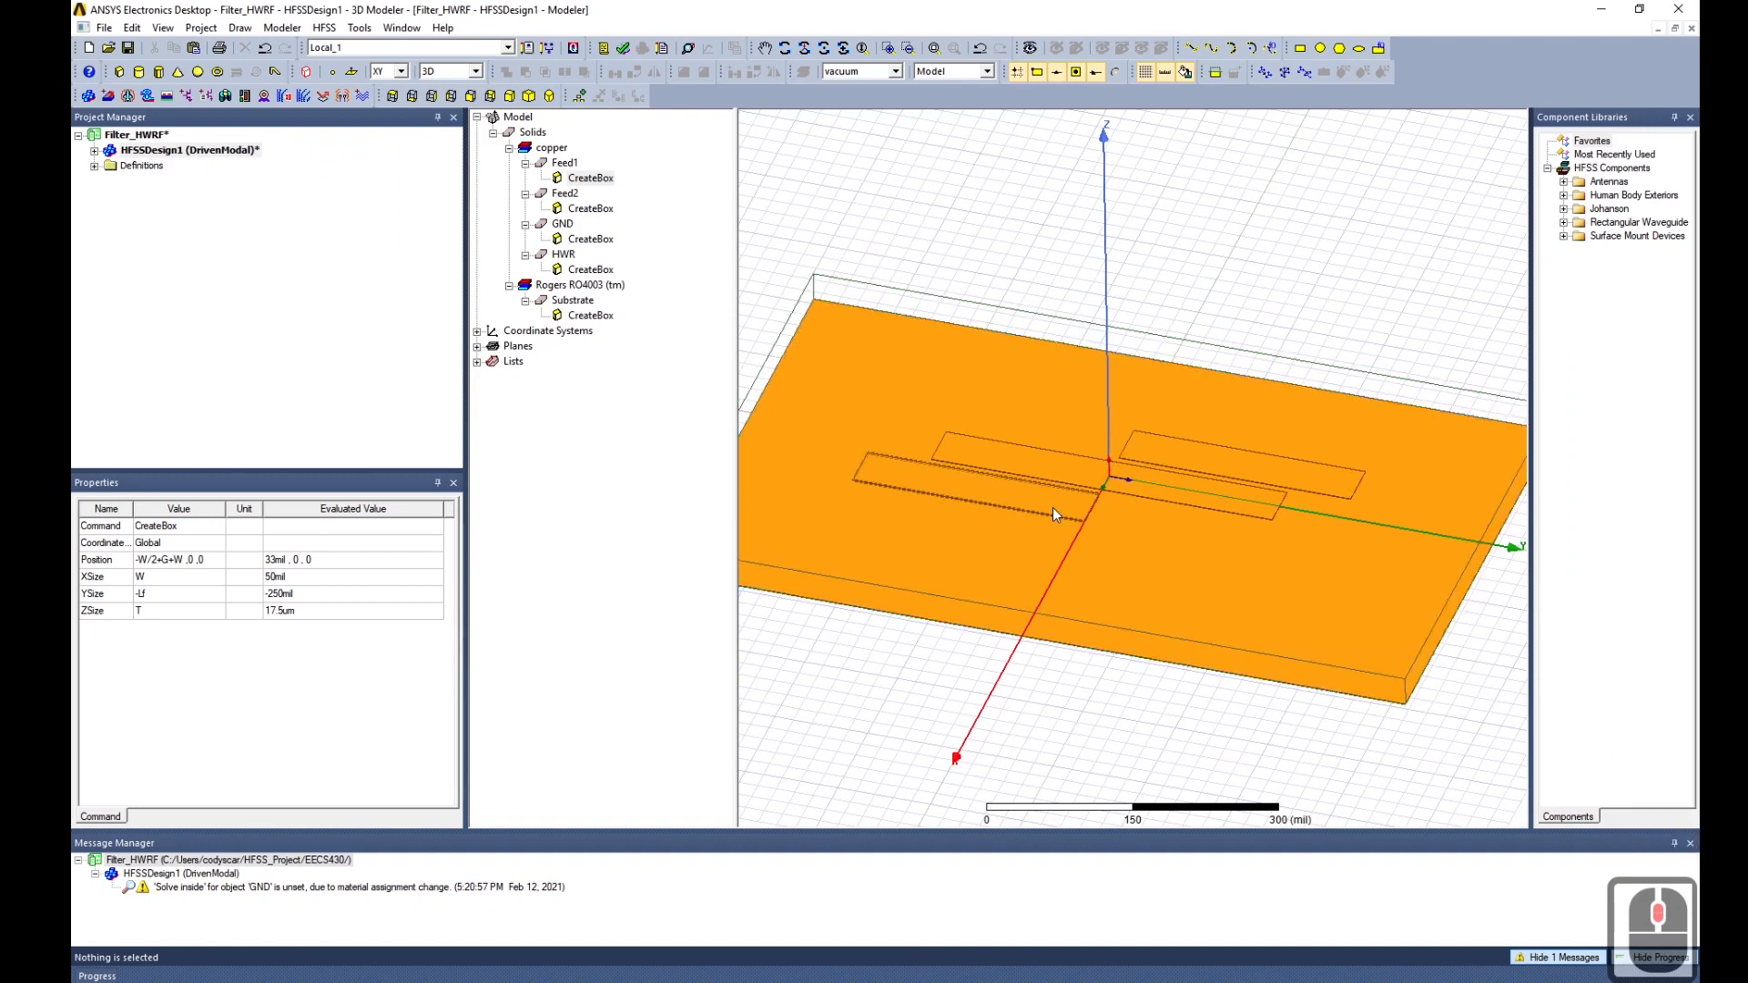
middle_click_drag(1022, 649, 1074, 675)
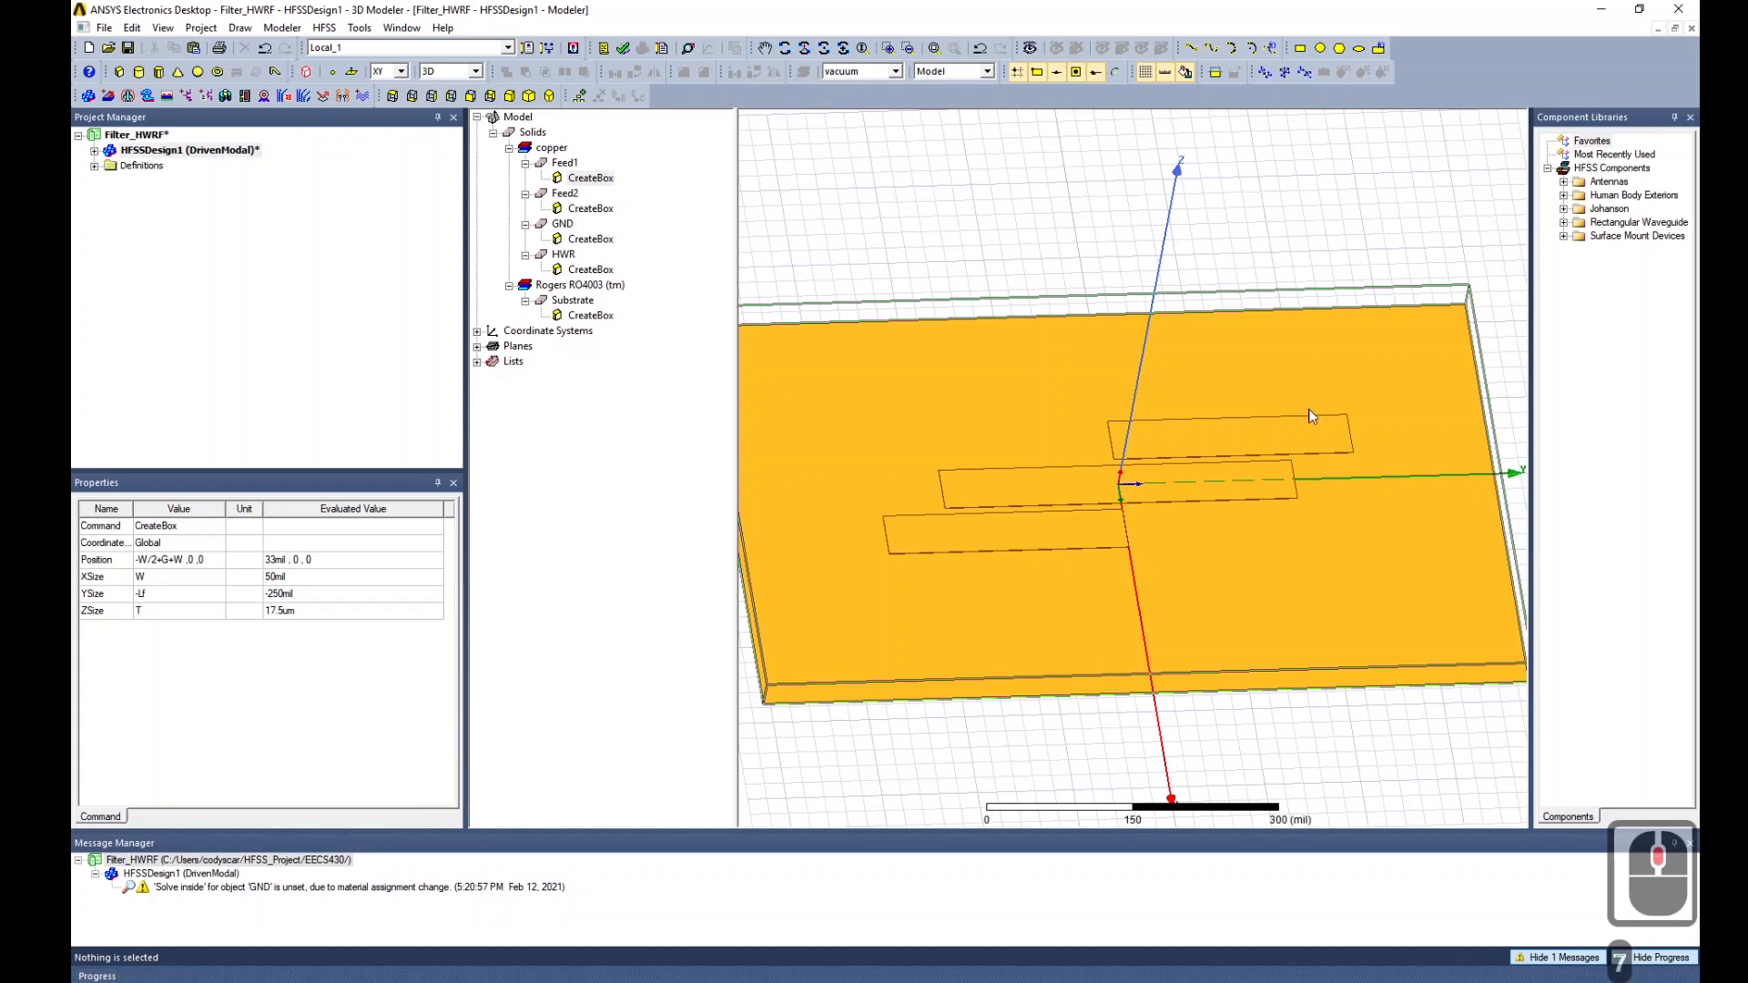
middle_click_drag(1288, 494, 1236, 520)
left_click(391, 97)
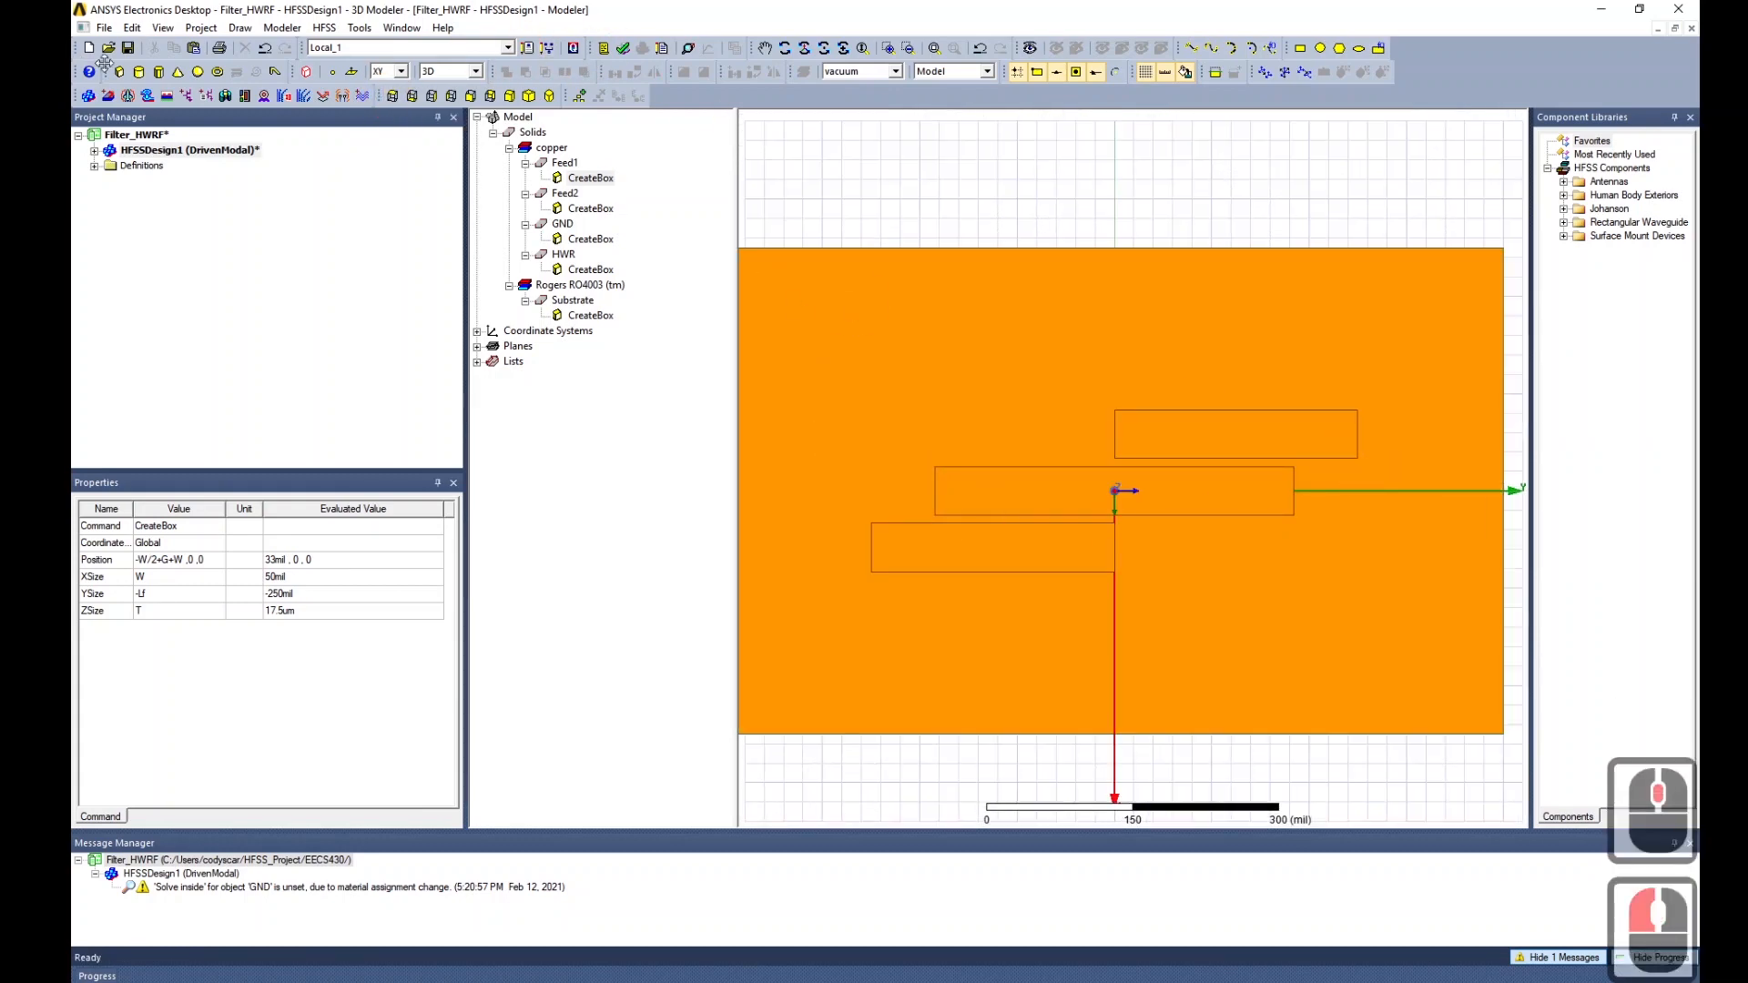
left_click(1345, 73)
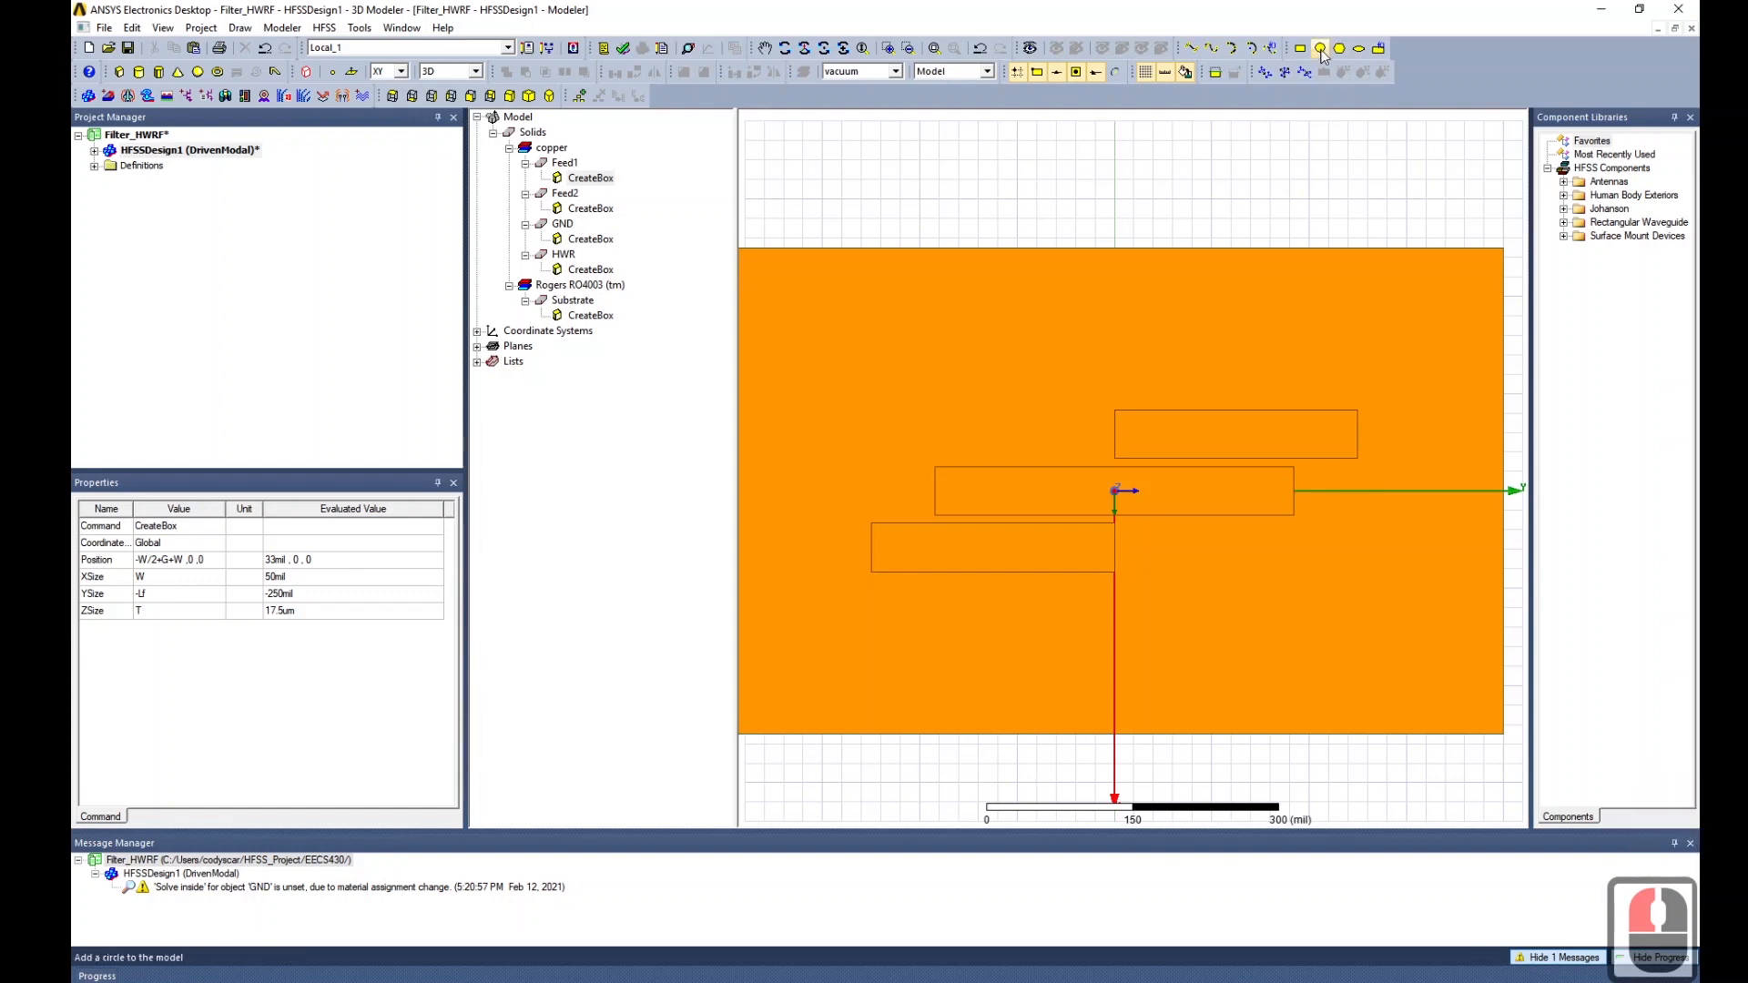
left_click(870, 549)
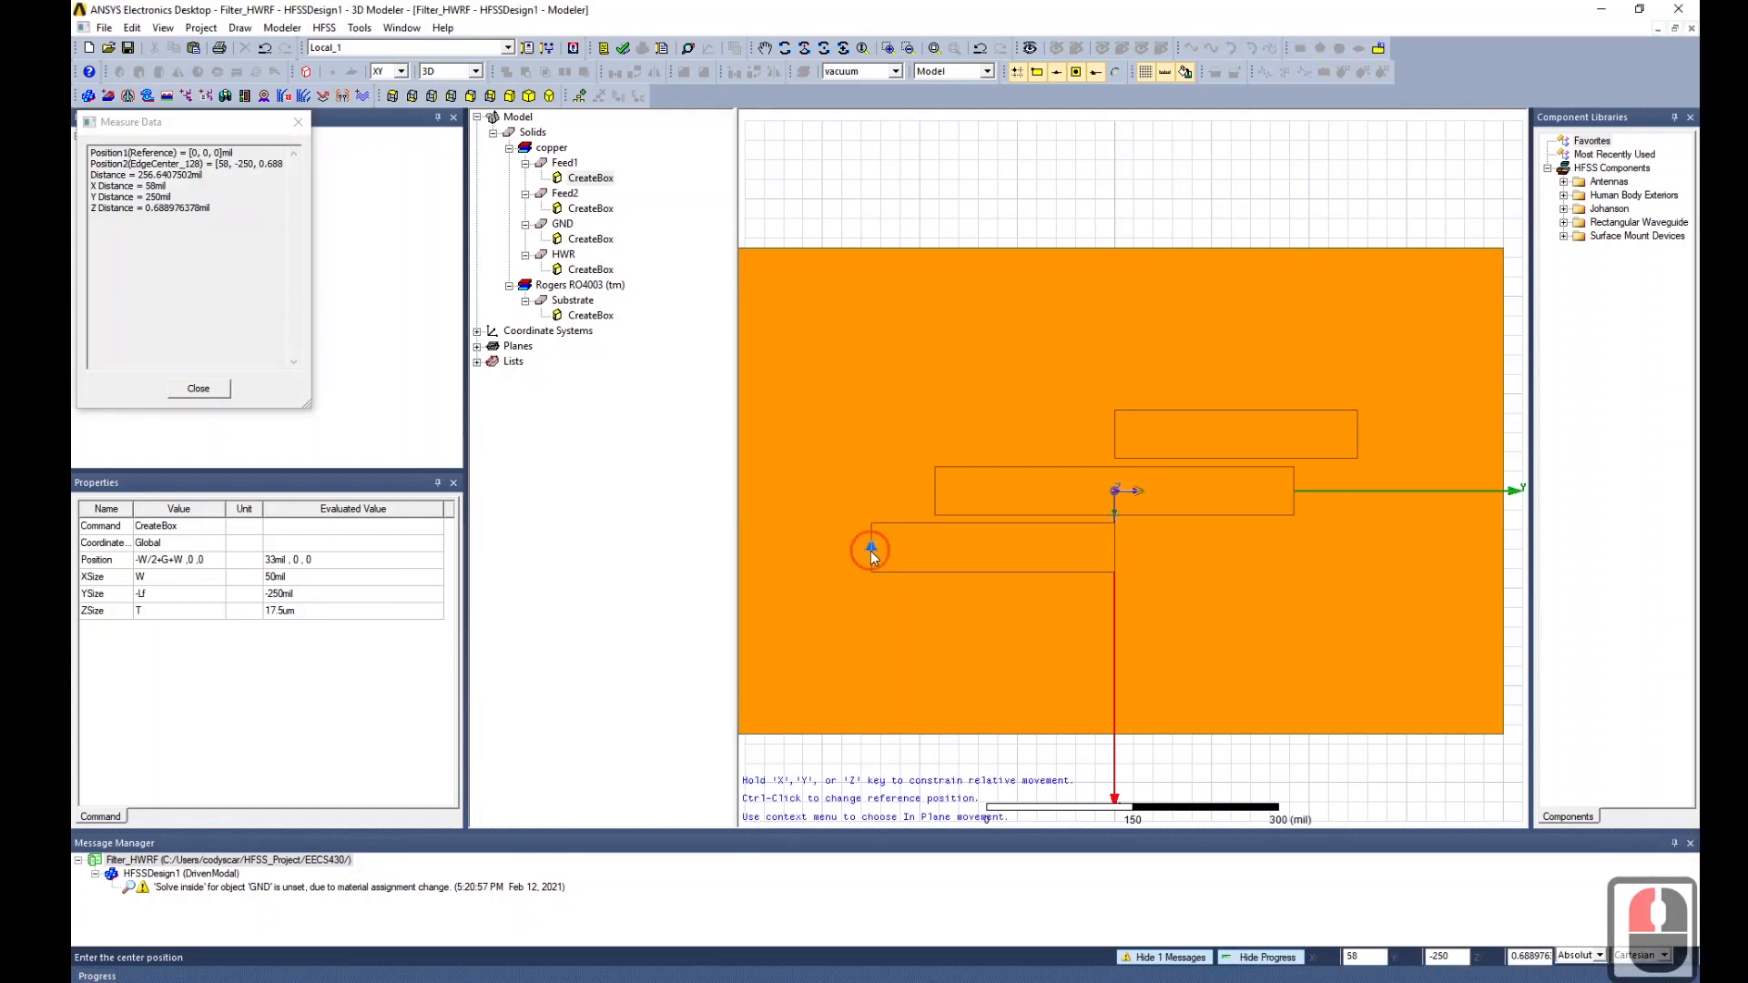
left_click(872, 527)
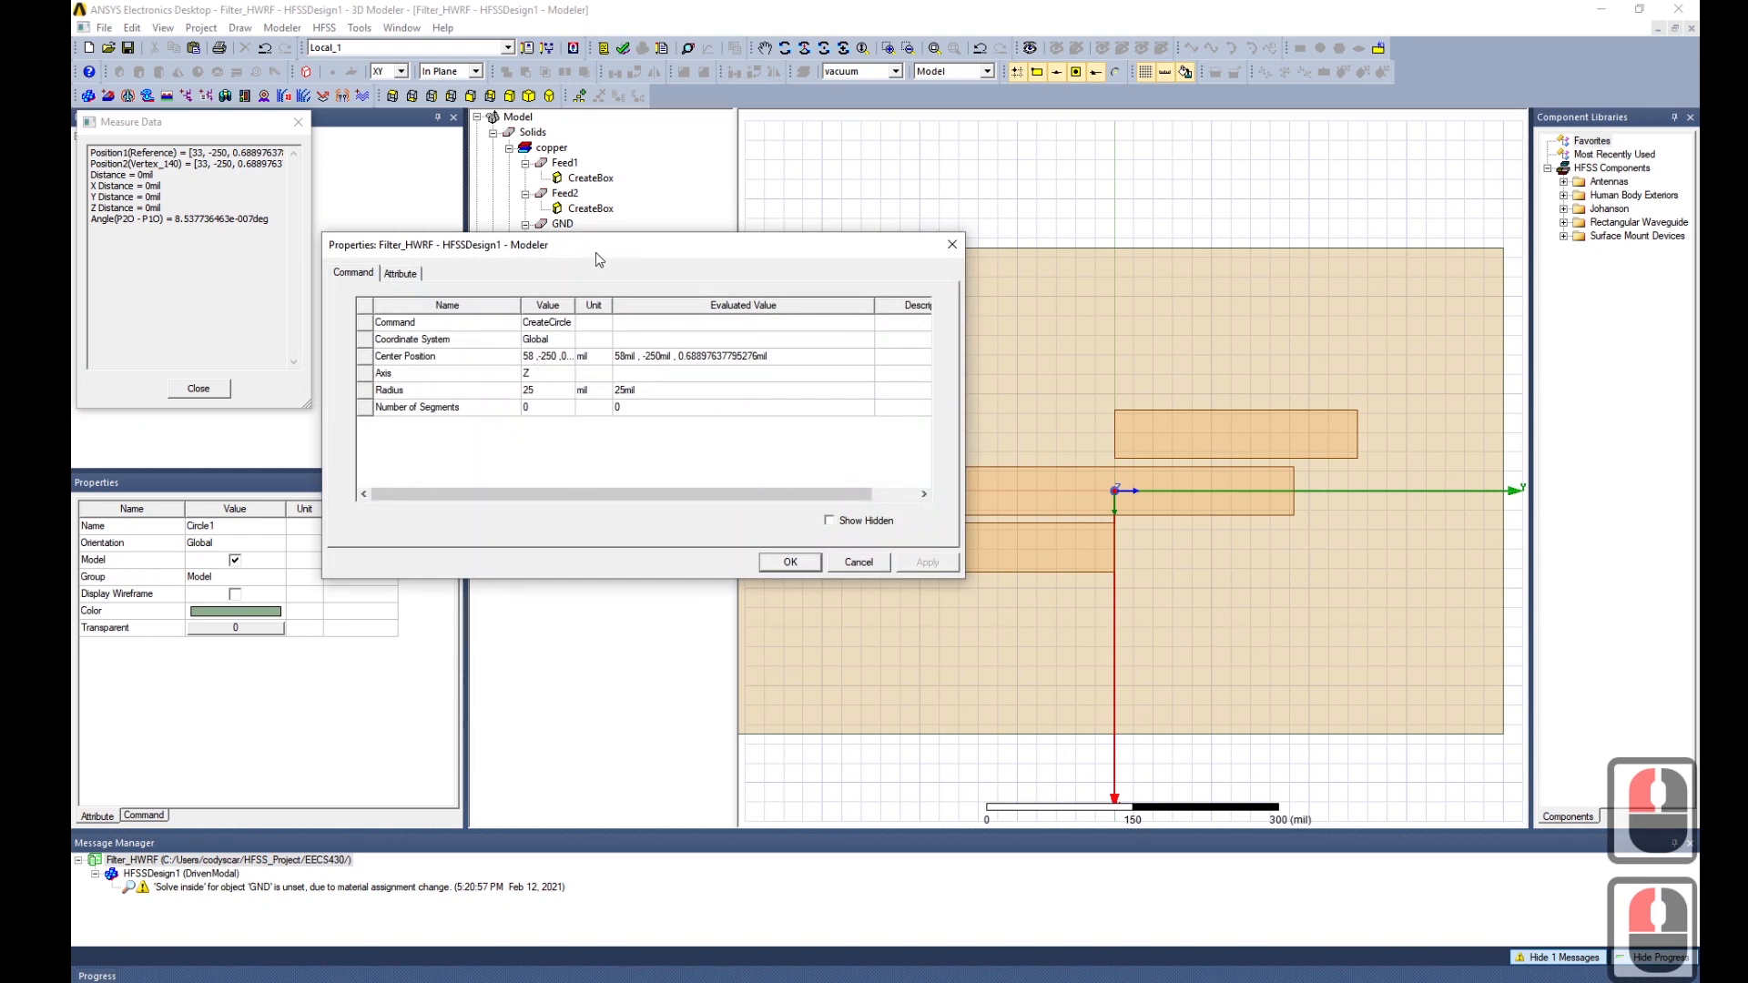
left_click_drag(599, 260, 1151, 622)
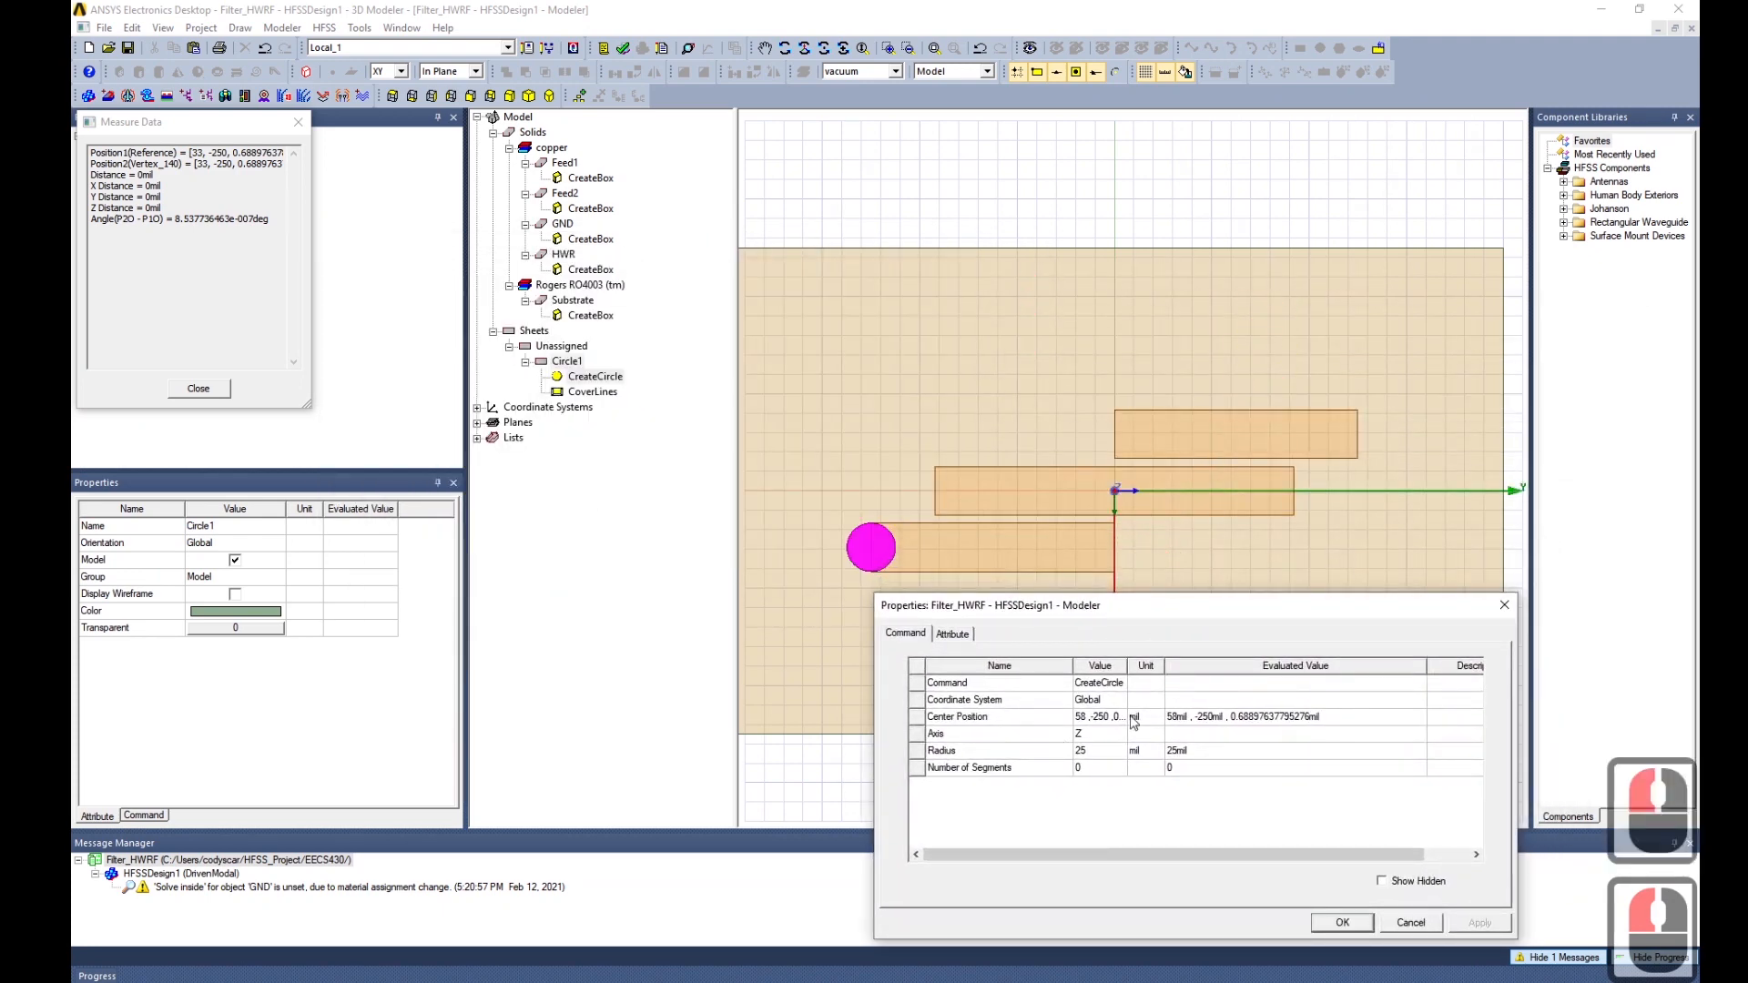
double_click(1098, 718)
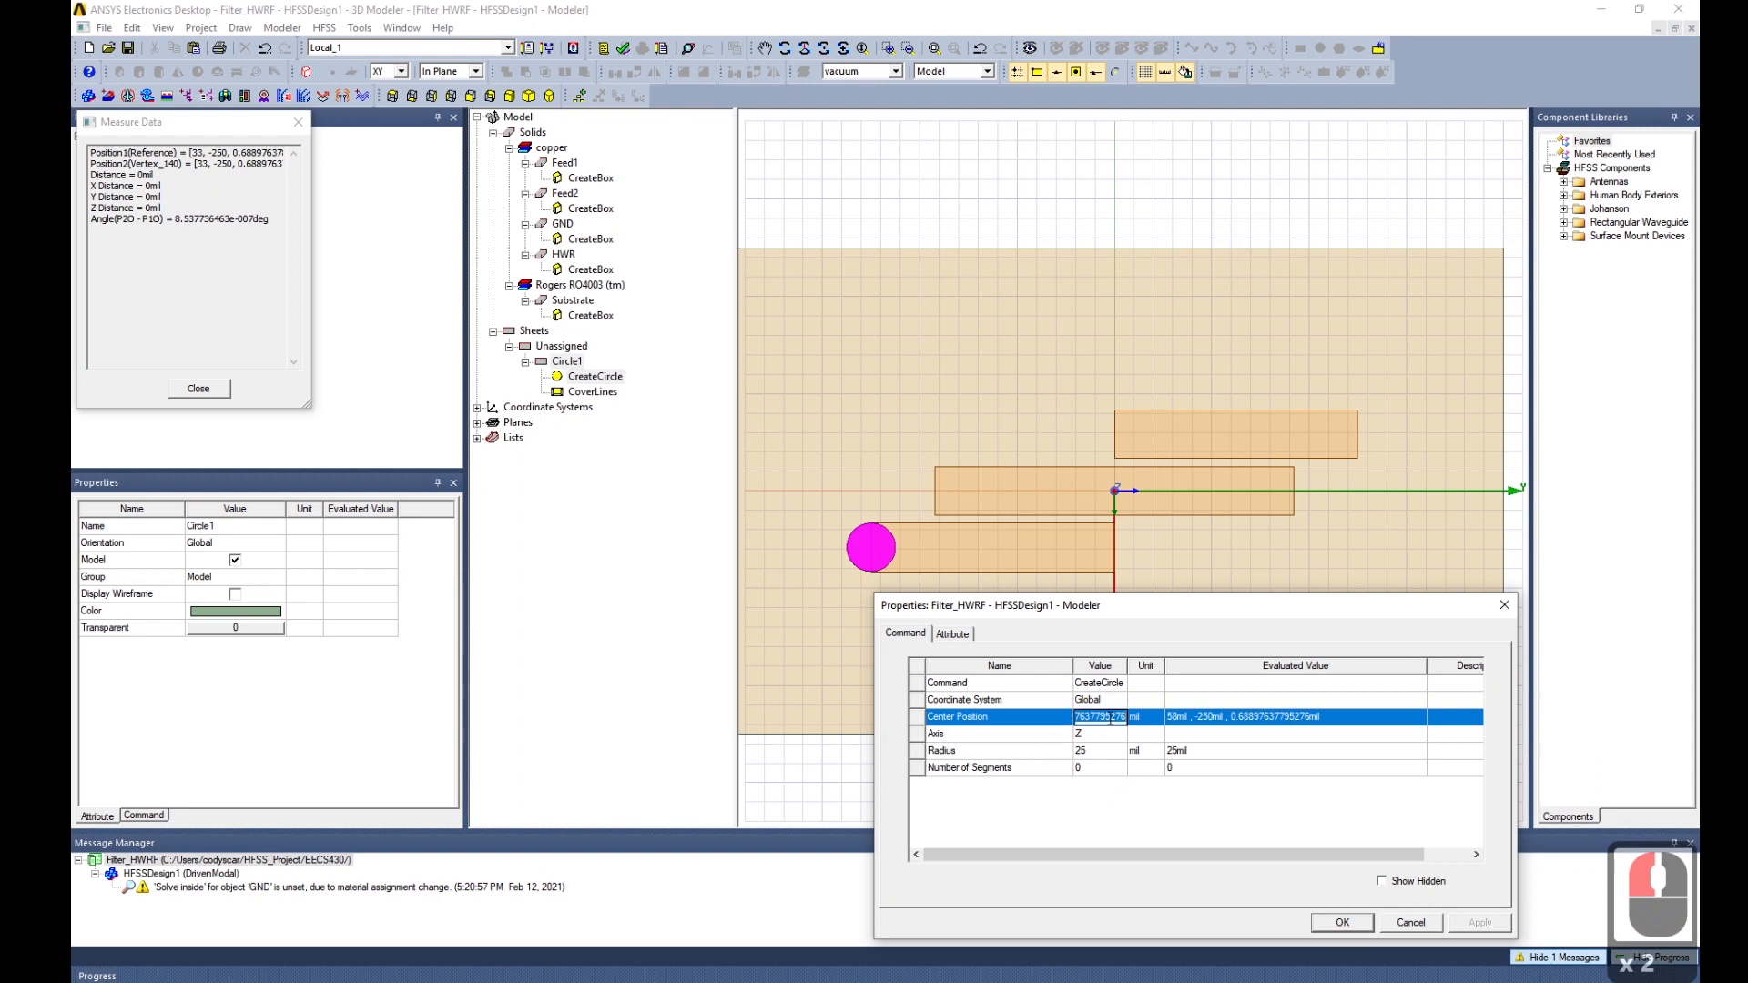
key("Home")
key("End")
key("BackSpace")
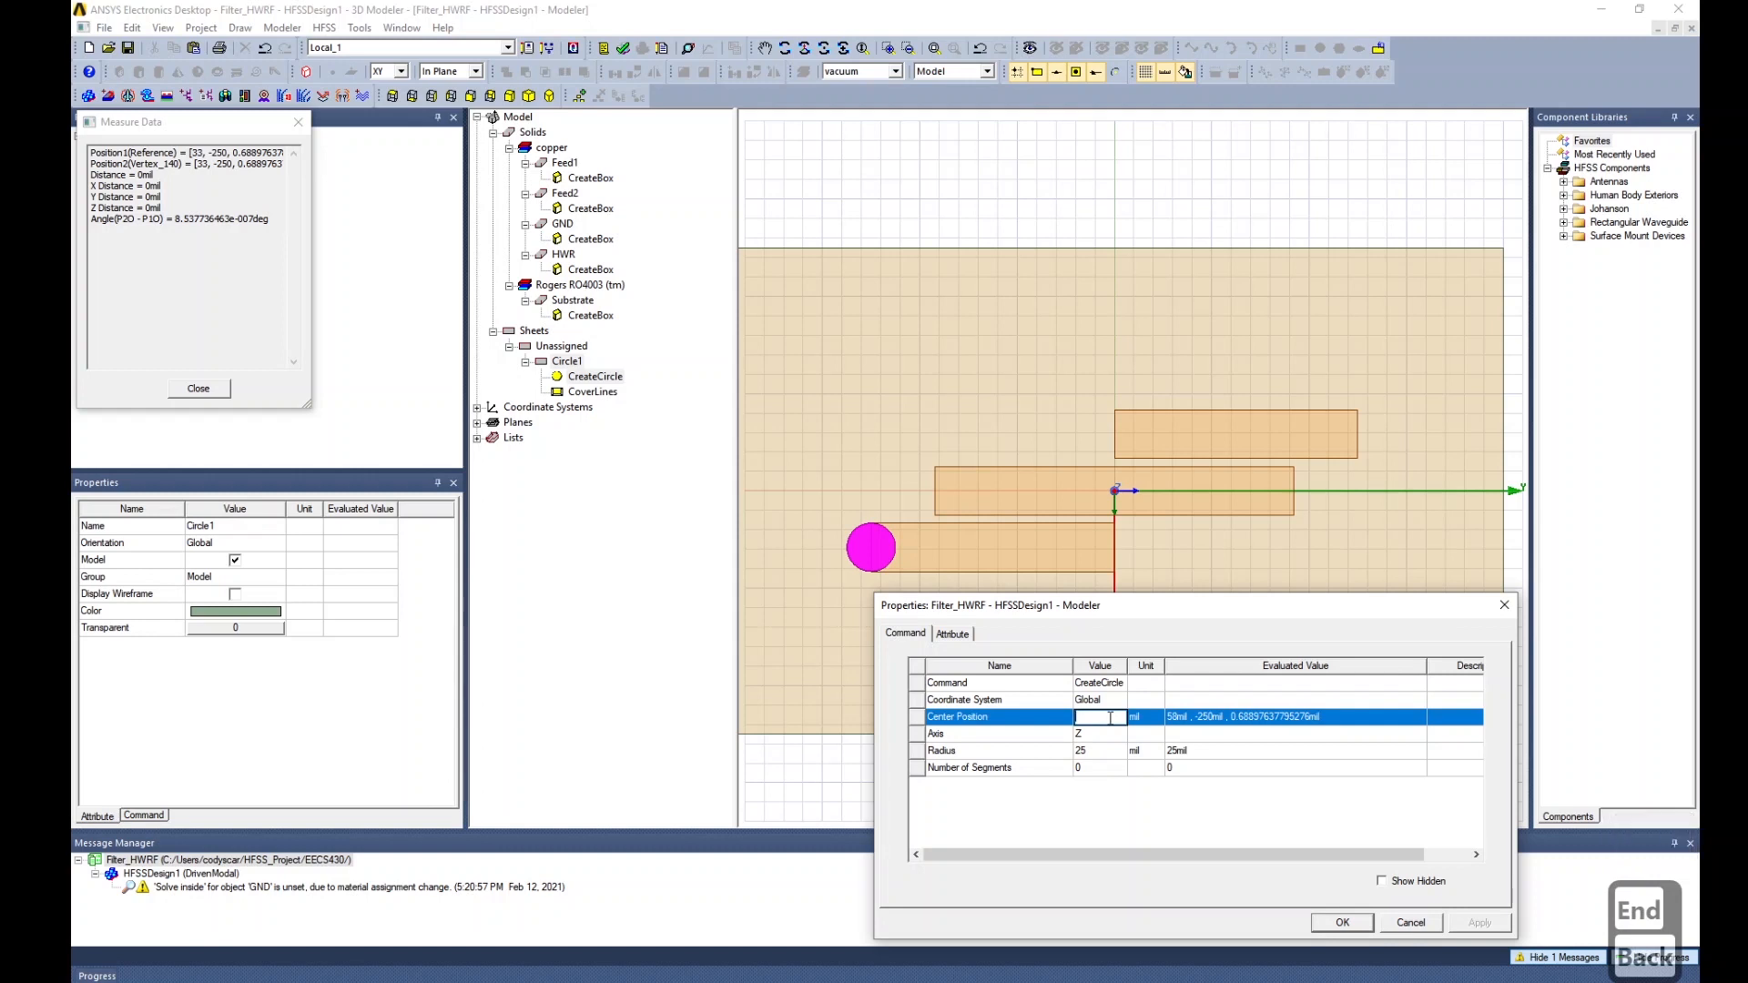
type("-")
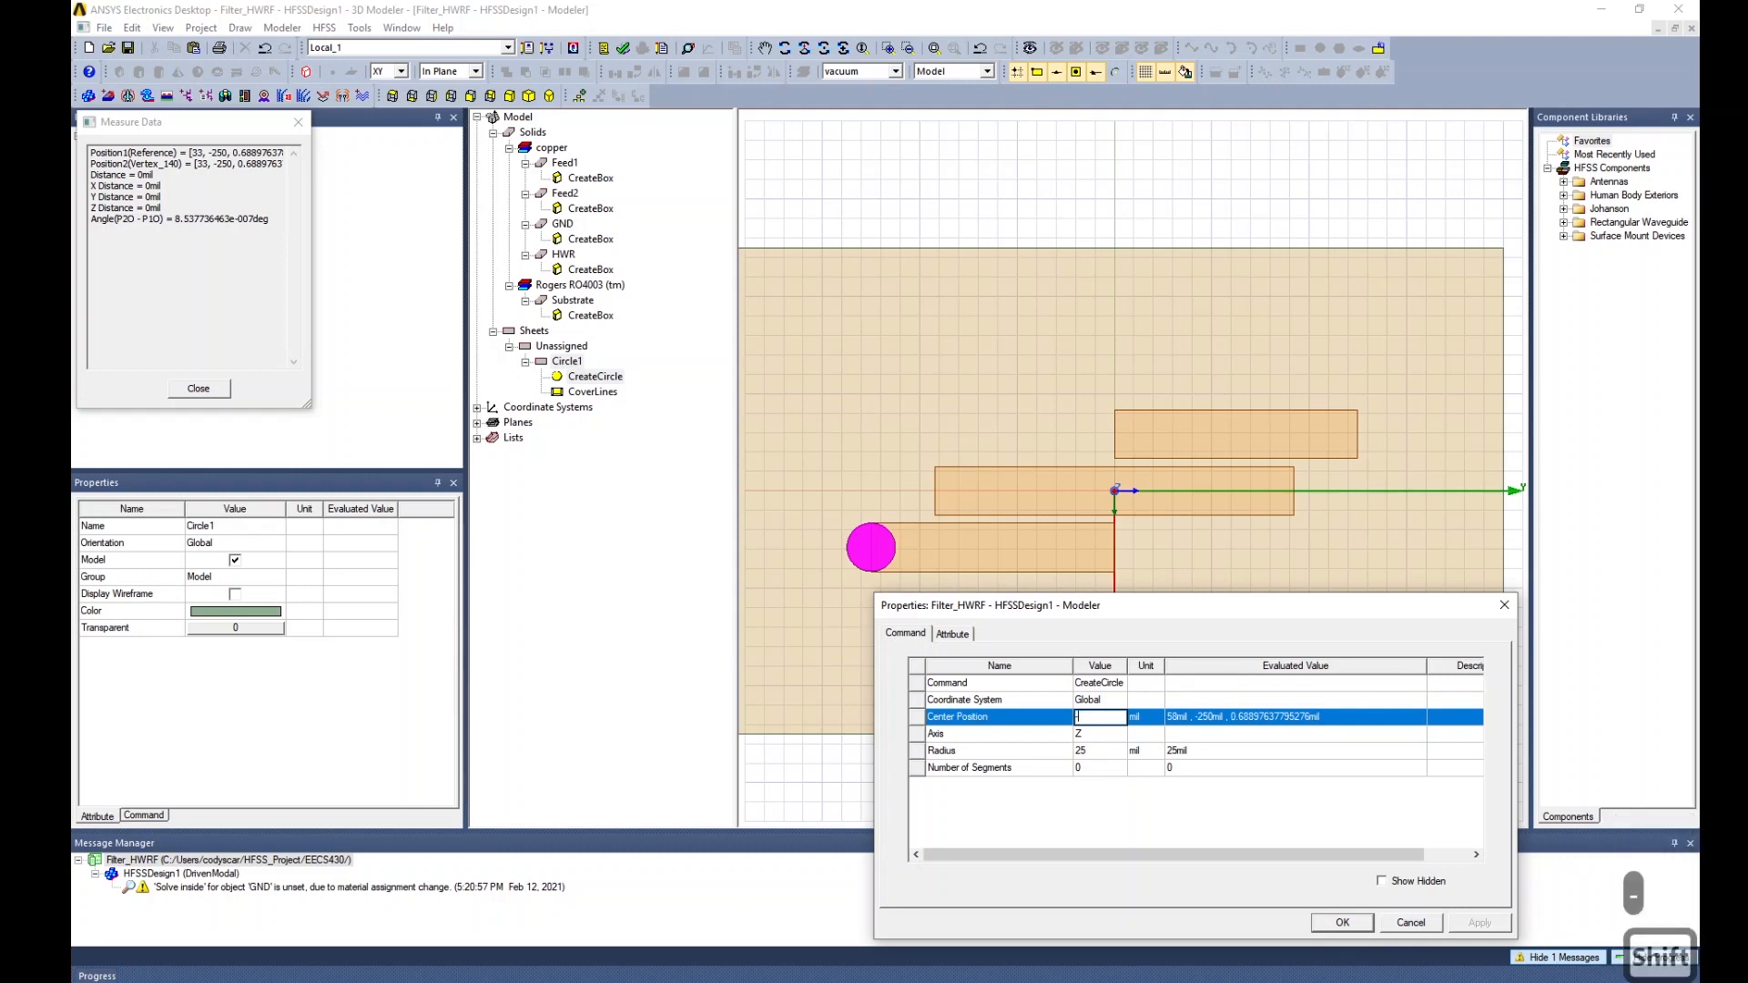
type("W-G")
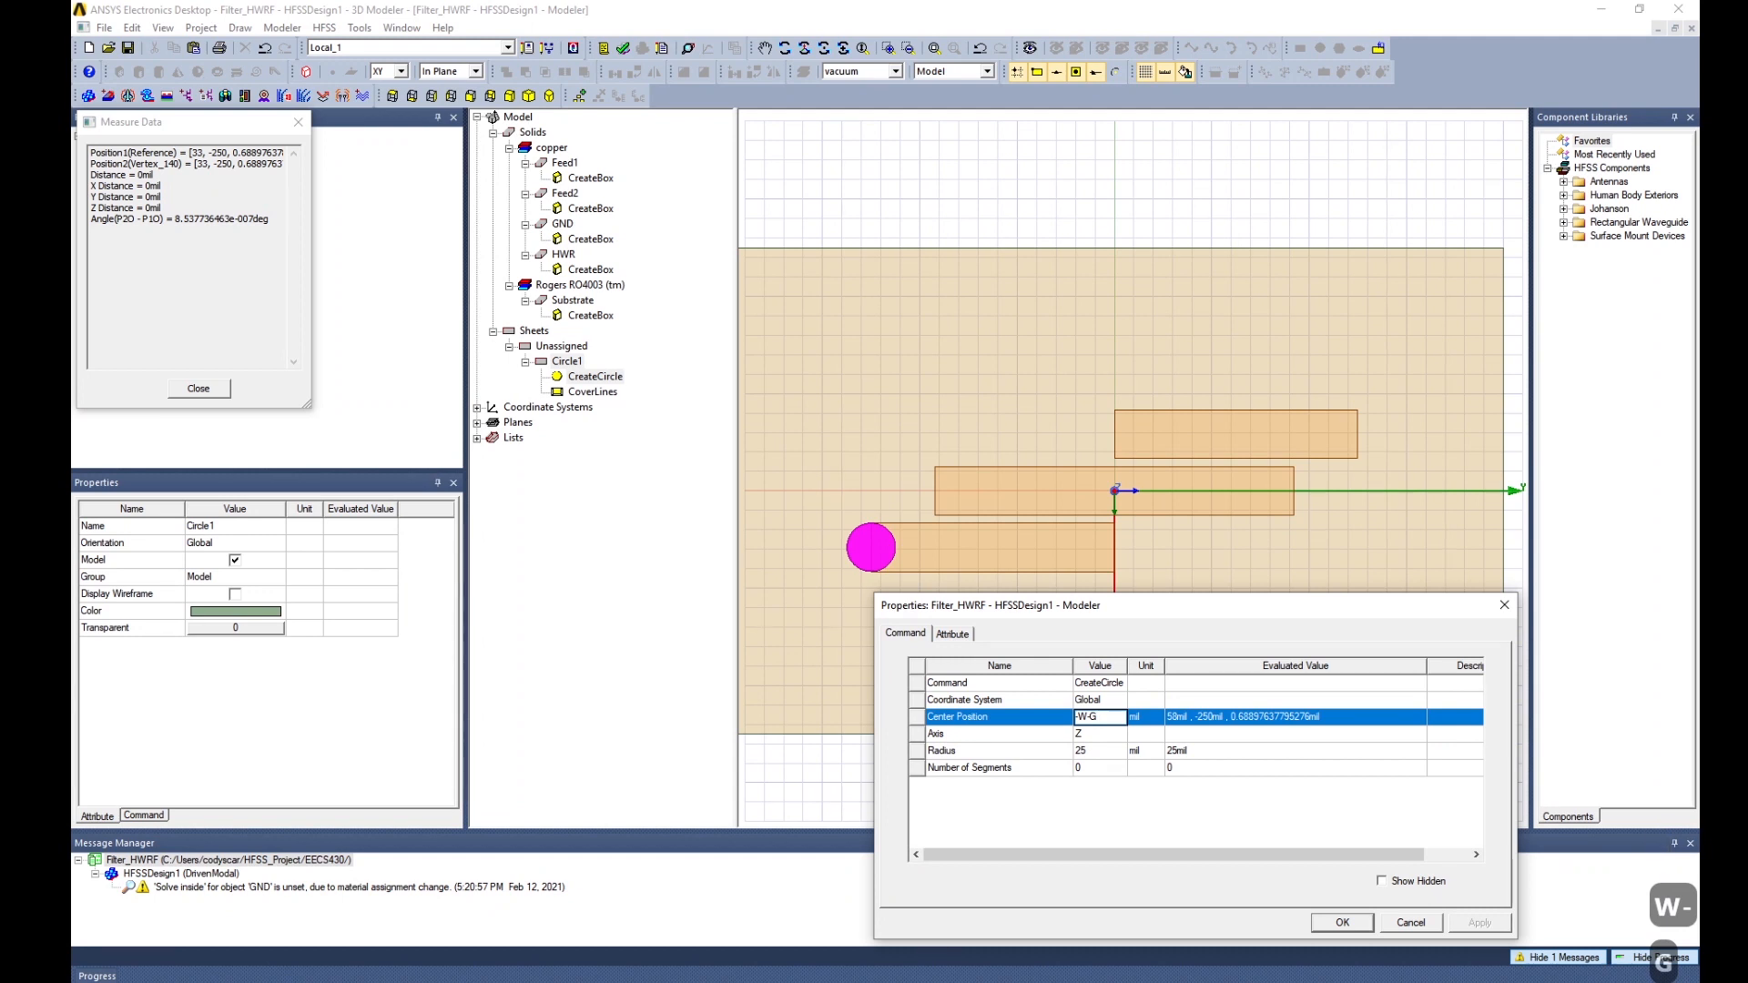
type(",")
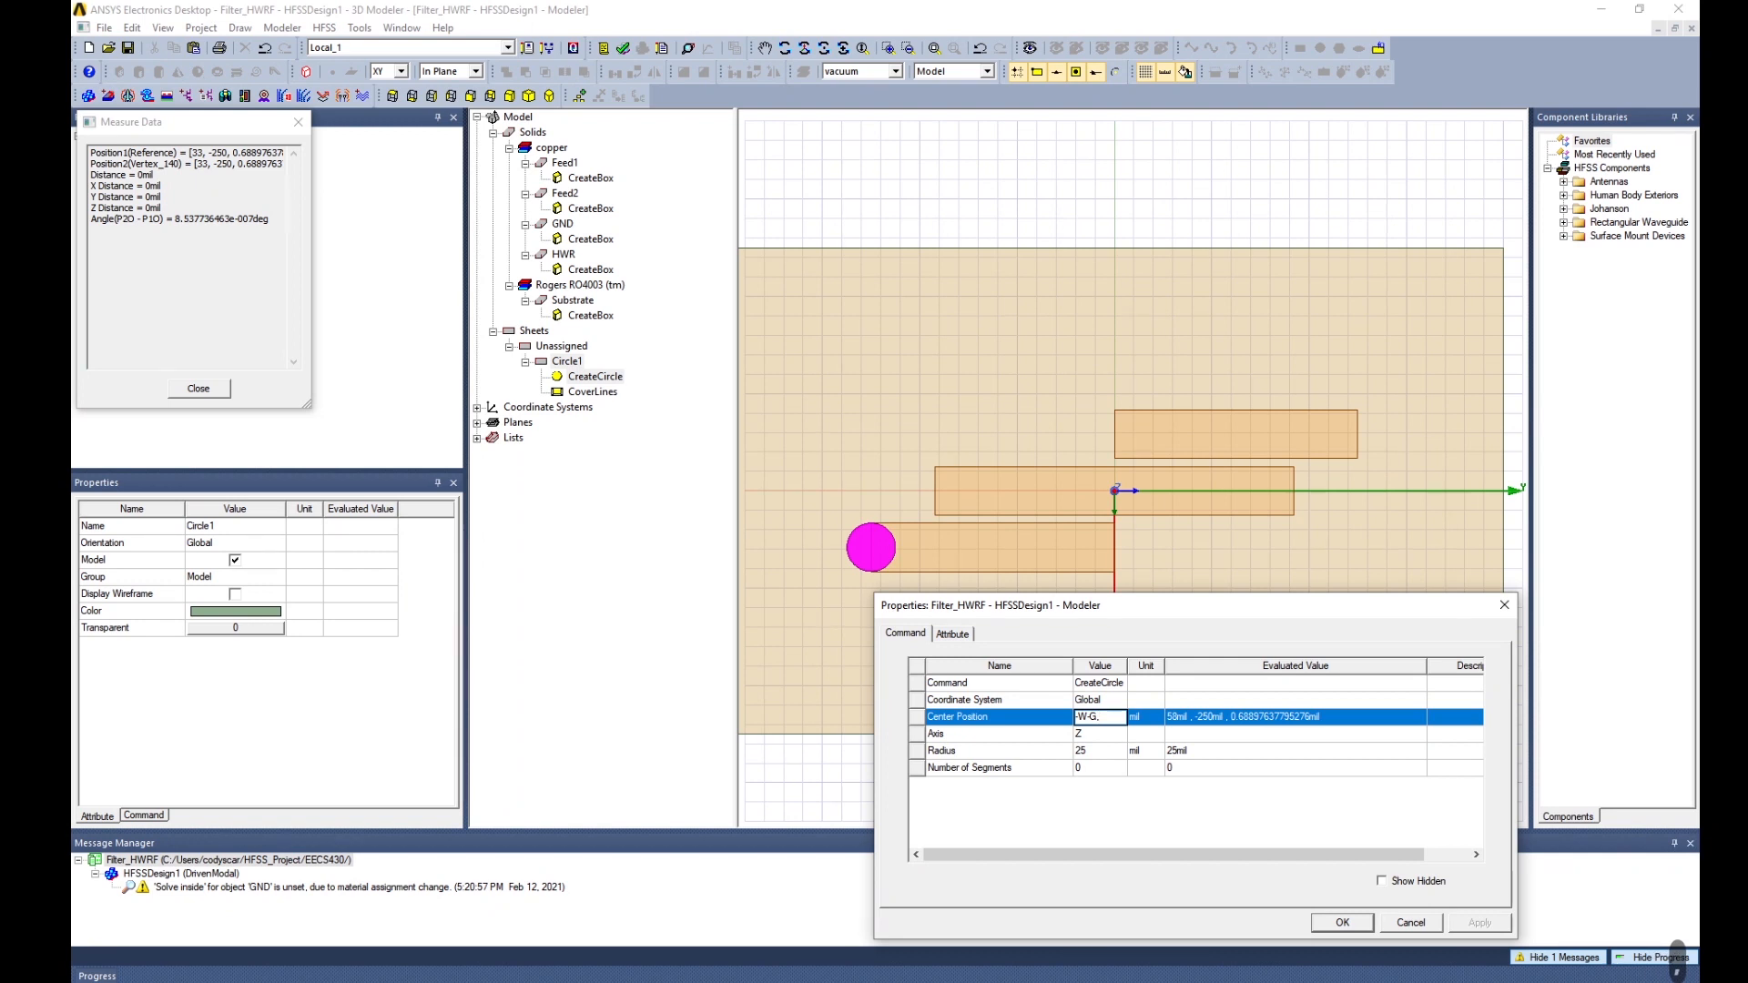
key("Left")
key("Left")
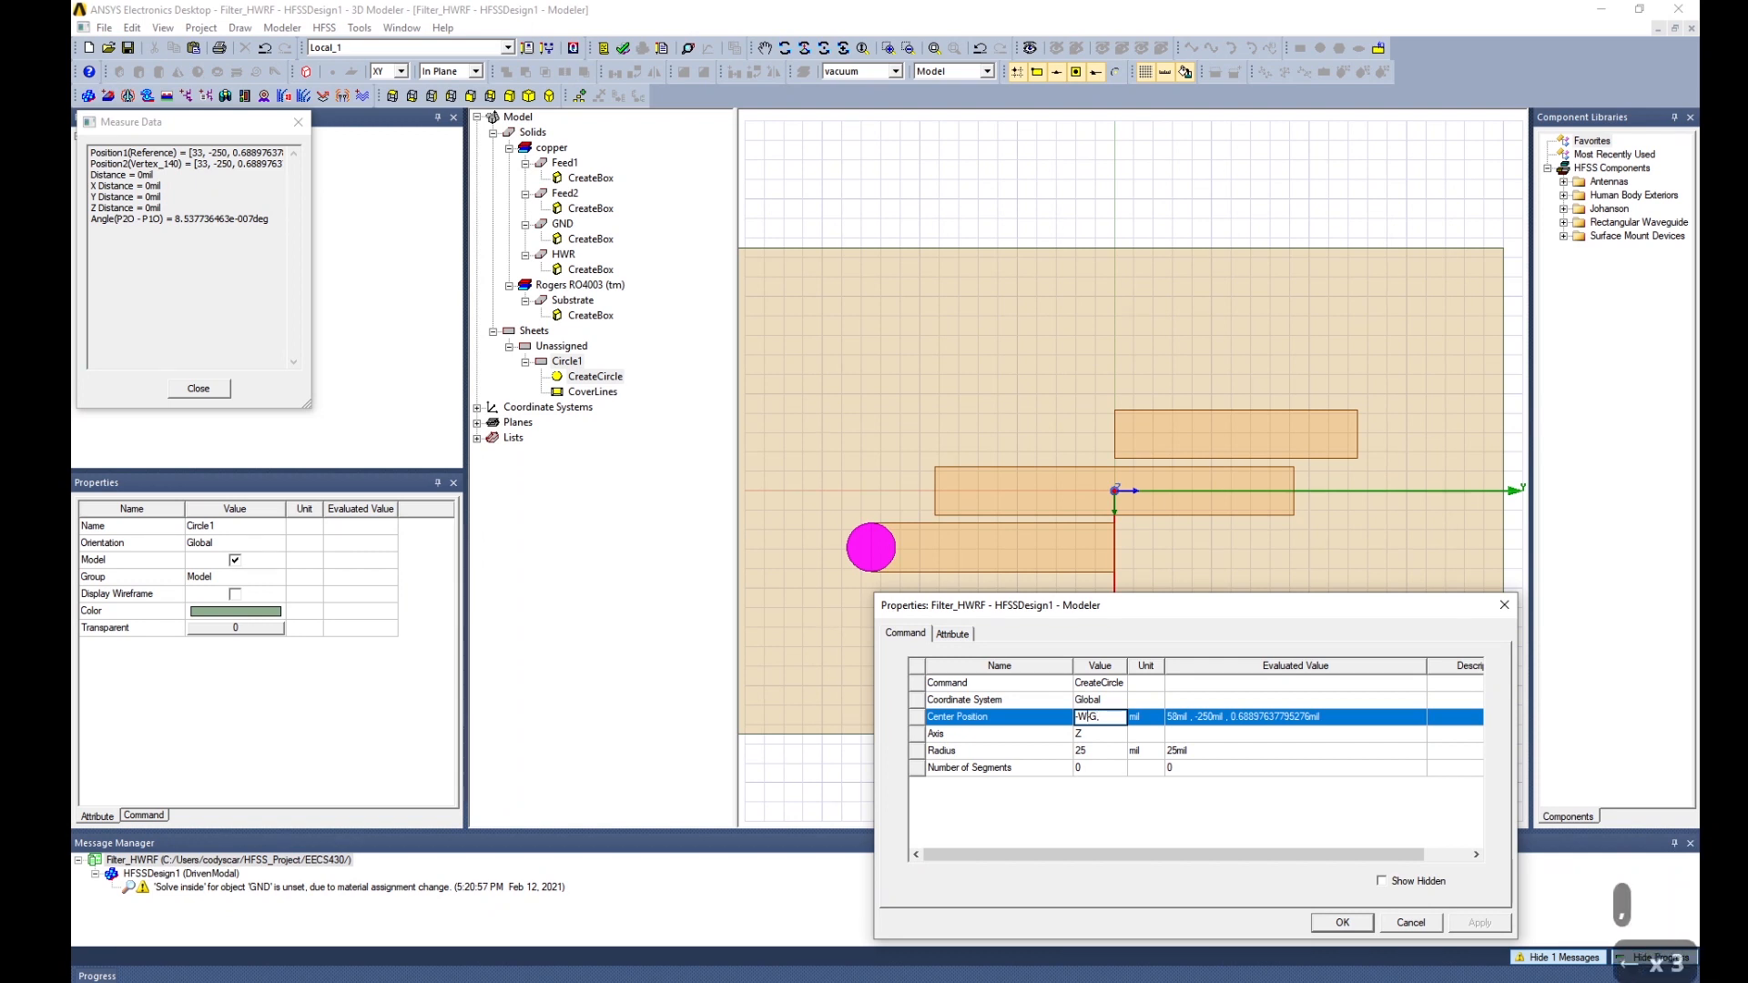
key("Delete")
type("+")
key("Left")
key("Left")
key("Left")
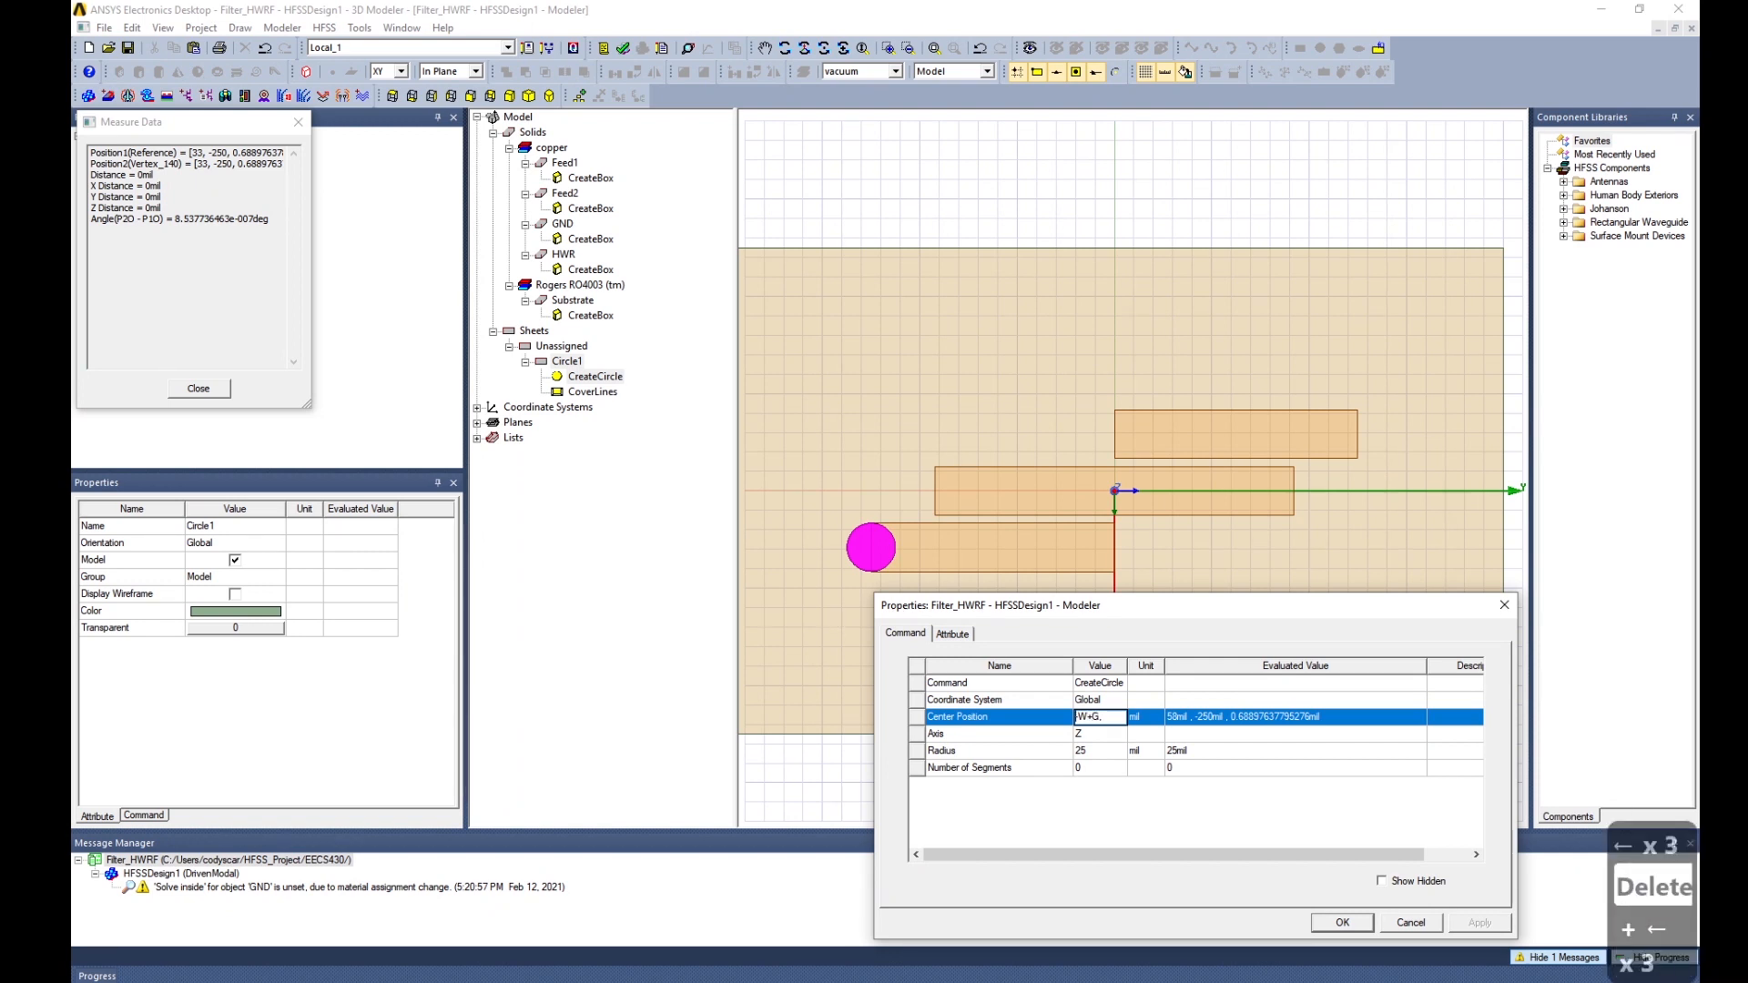
key("Delete")
key("End")
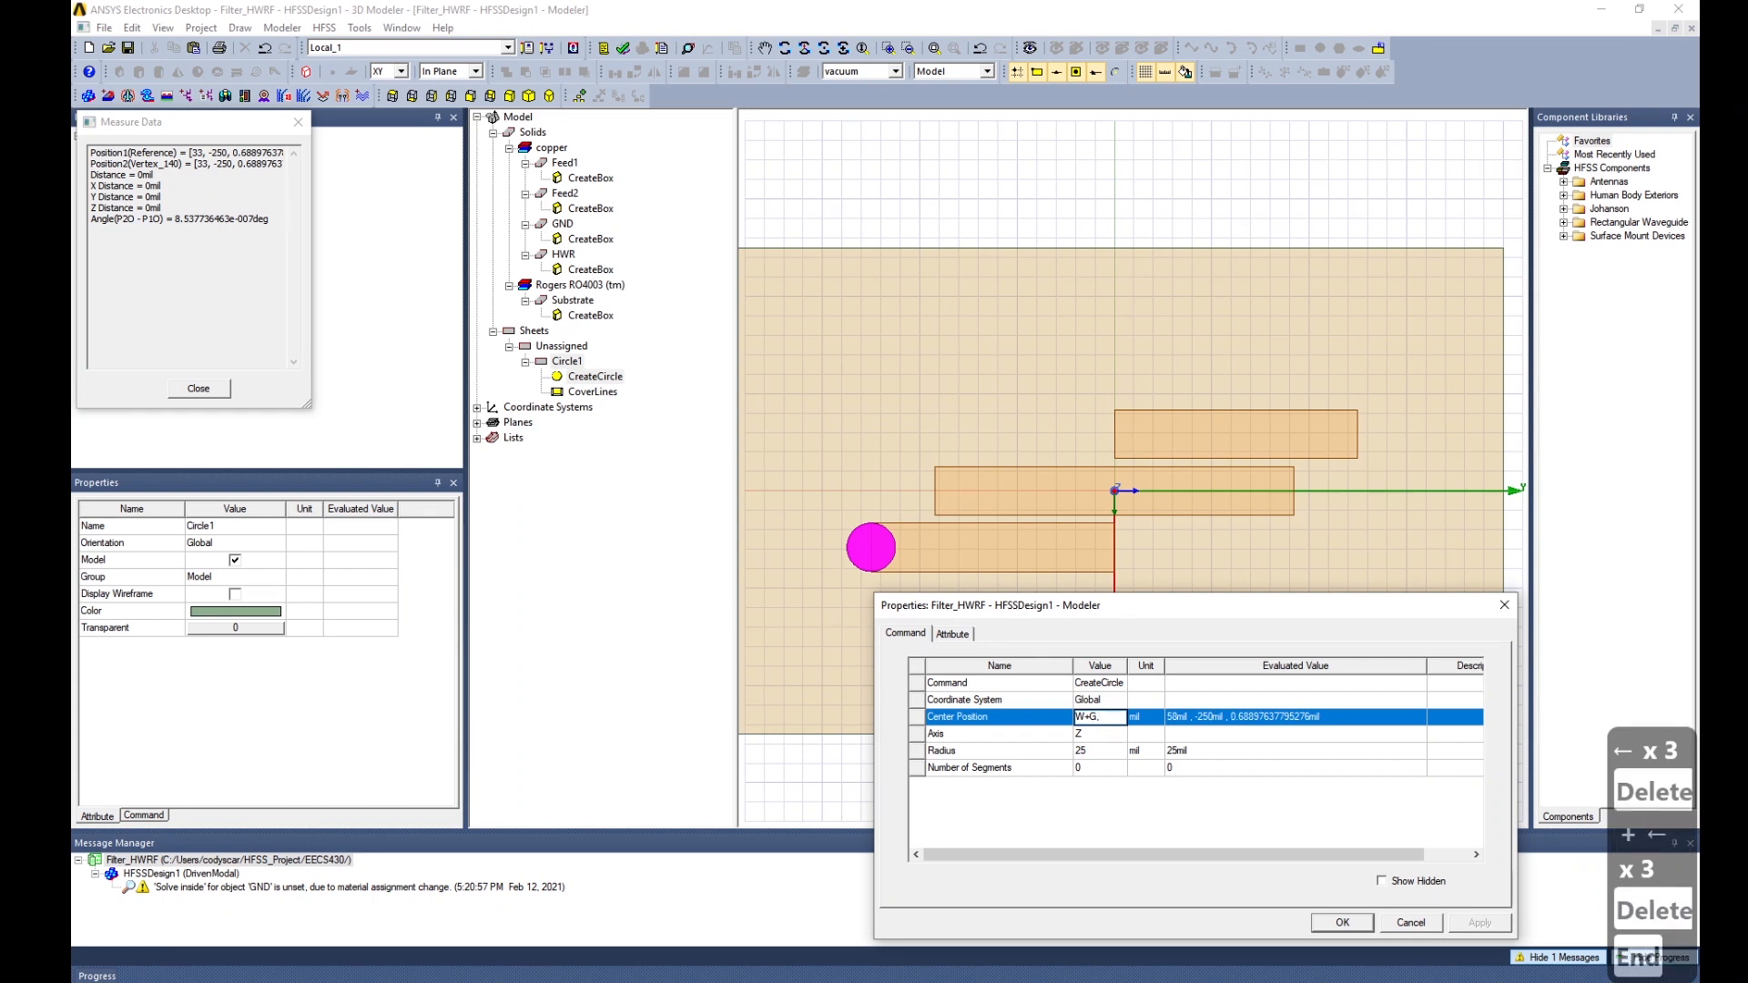
type("-Lf")
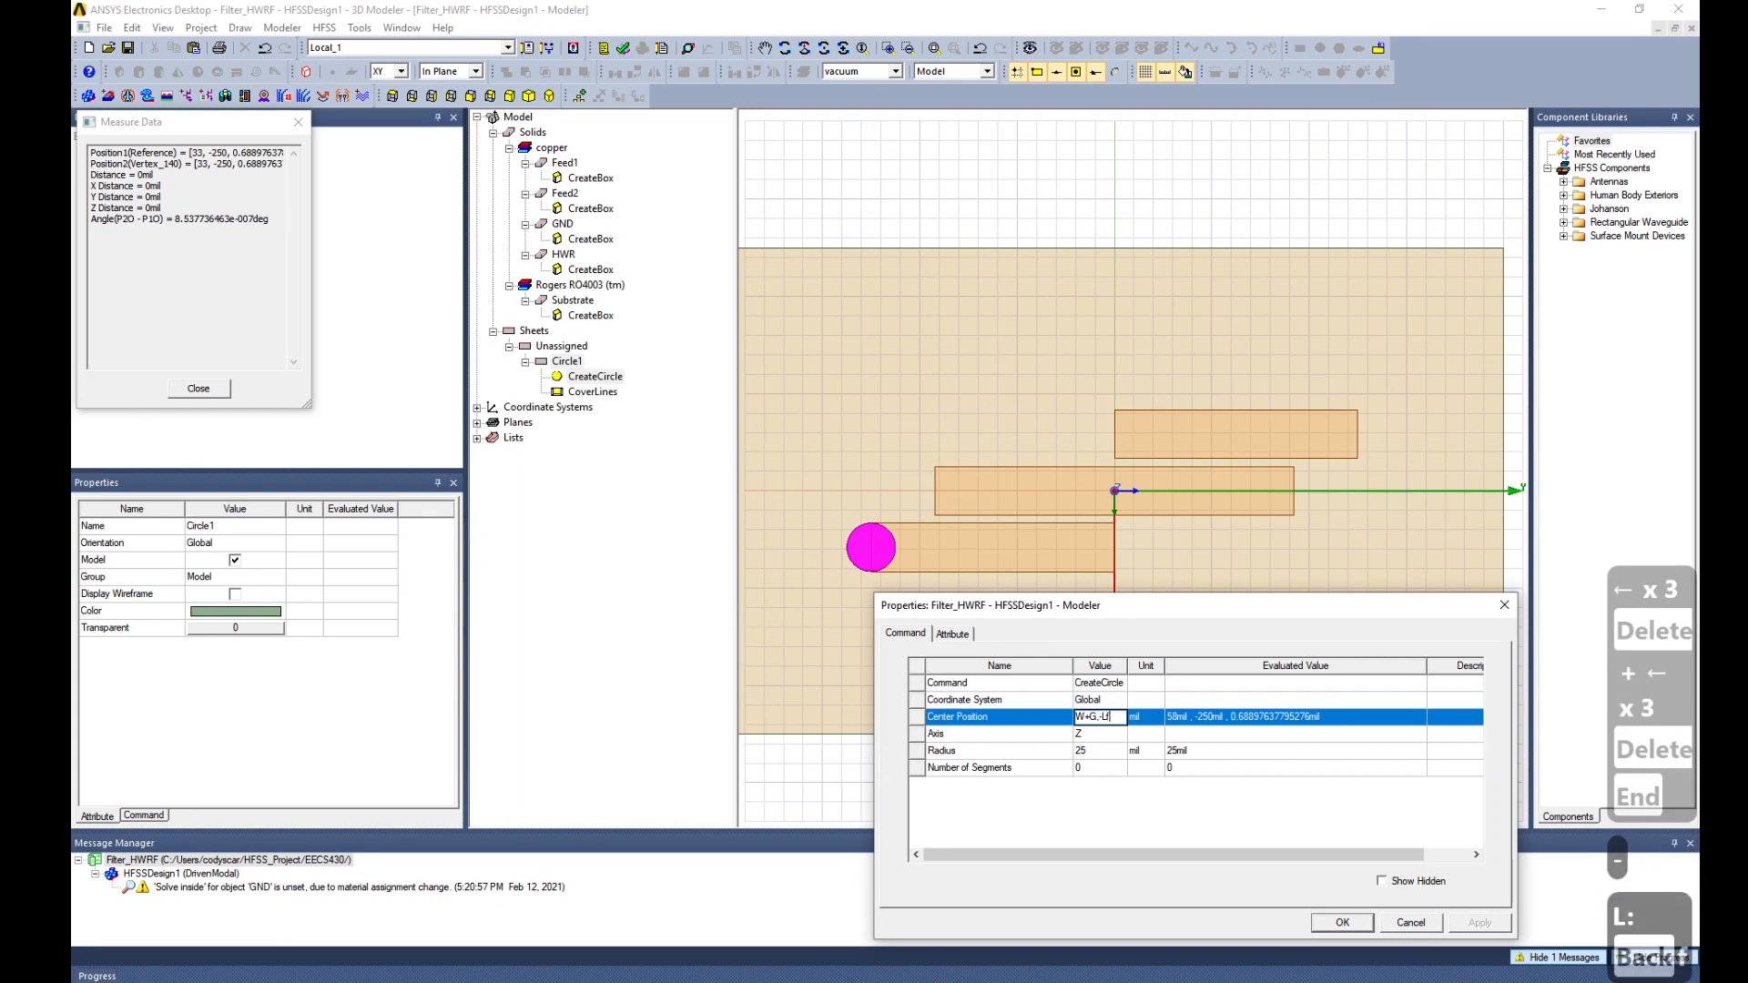
type(",0")
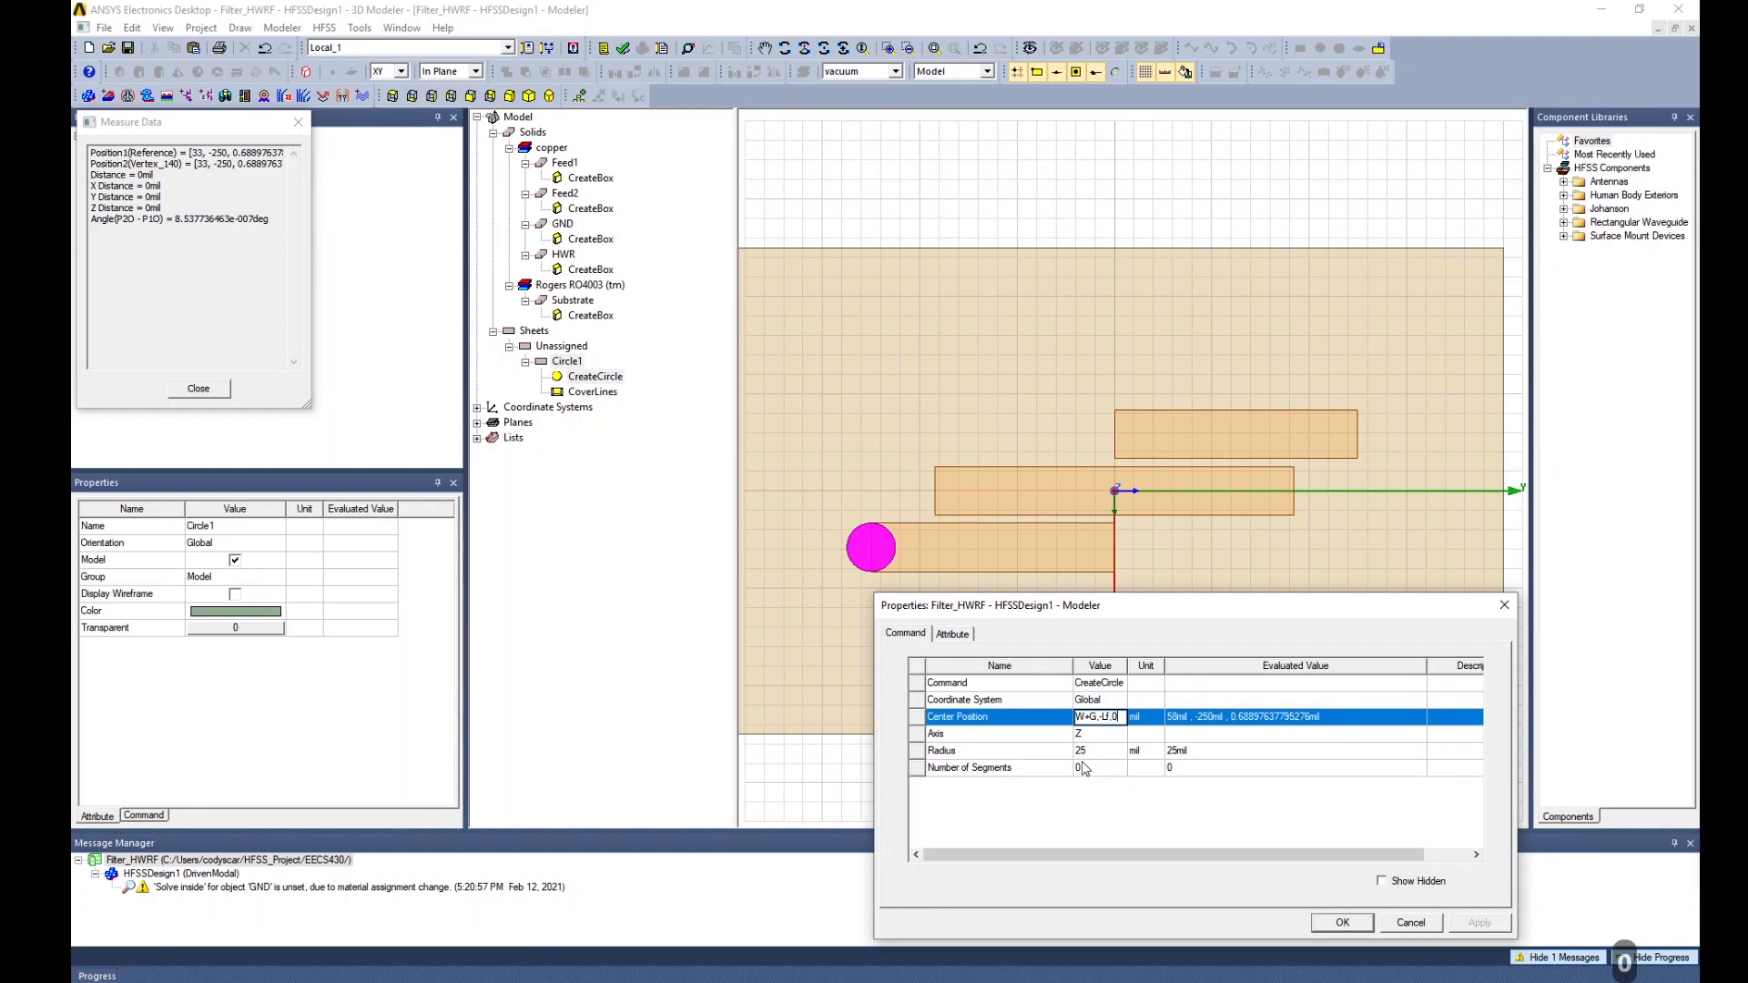
left_click(1410, 923)
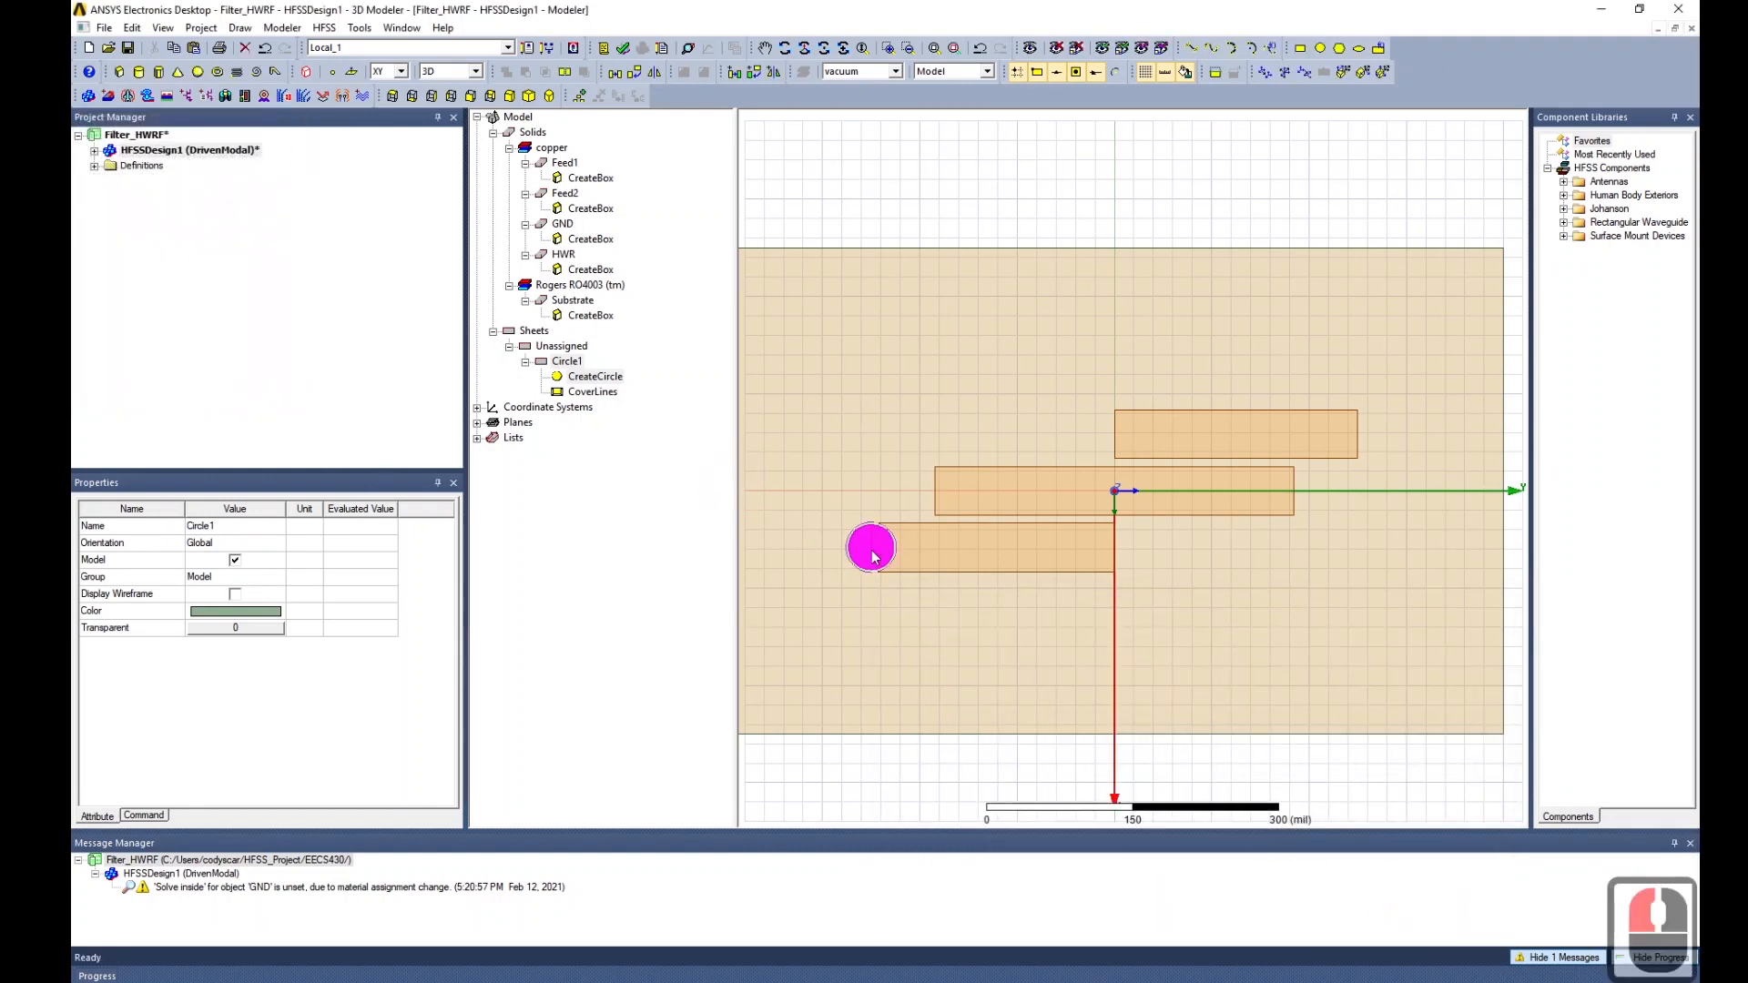
left_click(856, 547)
key("Delete")
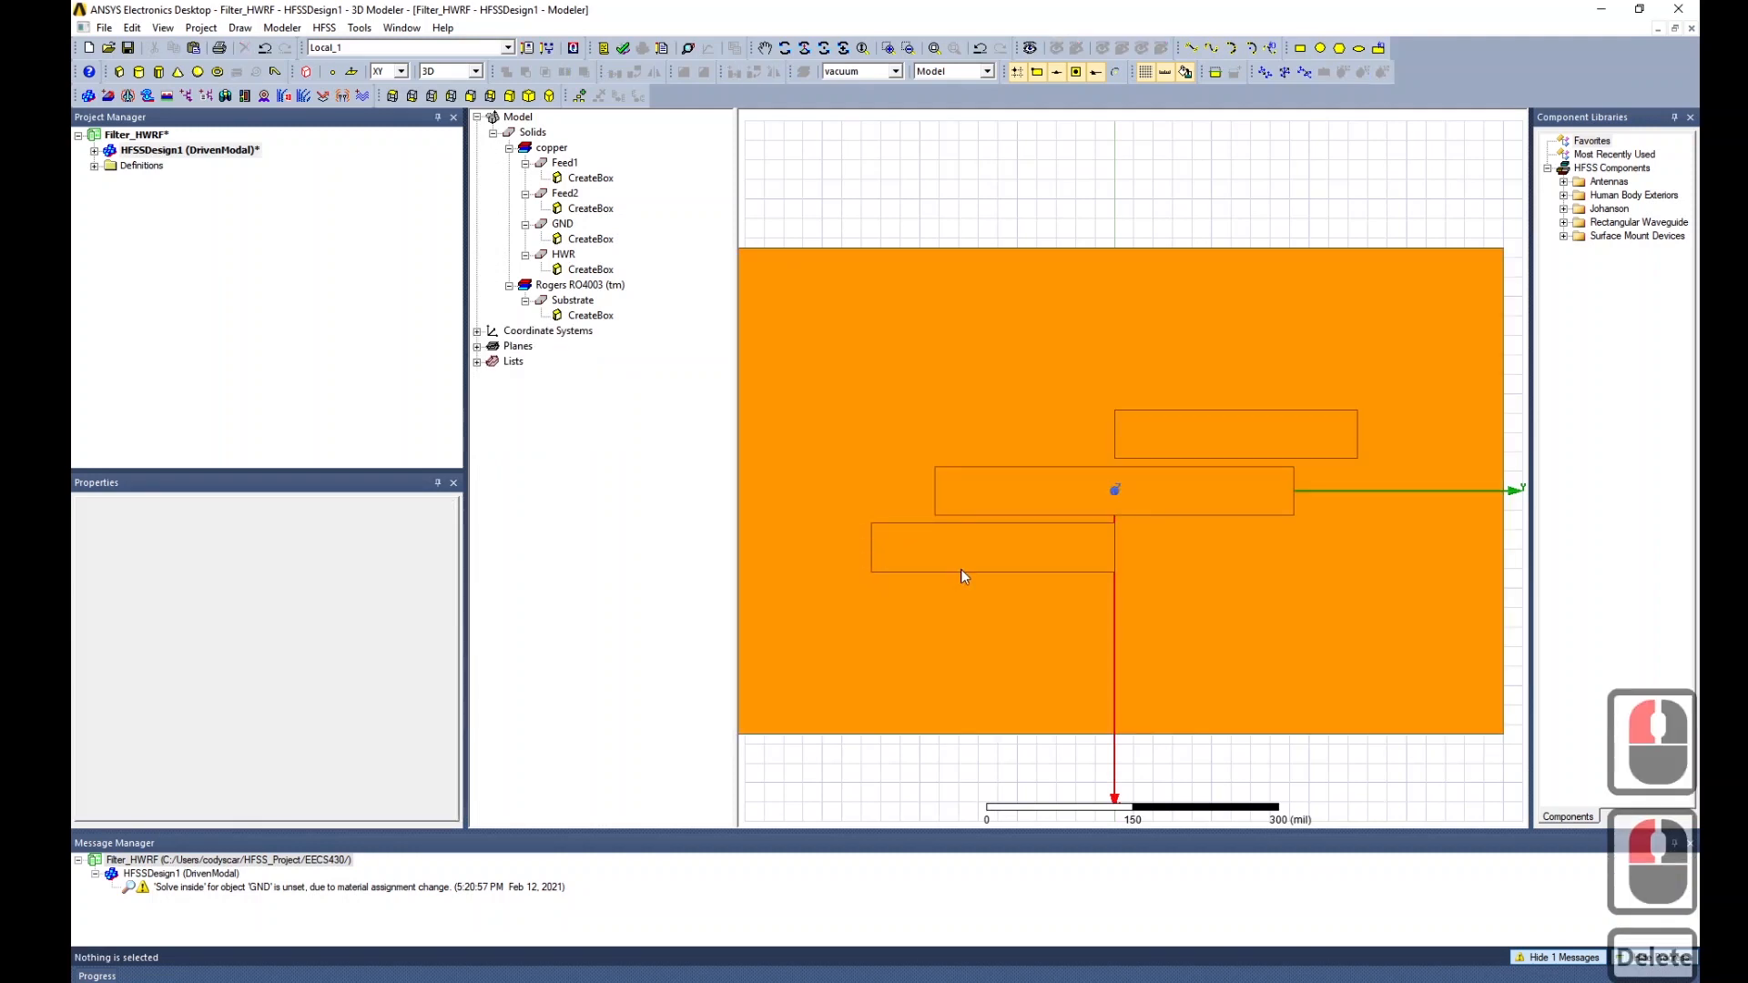
Draw Cylinder1 centred at W+G, -Lf, 0 with radius W/2 and height T.
left_click(138, 71)
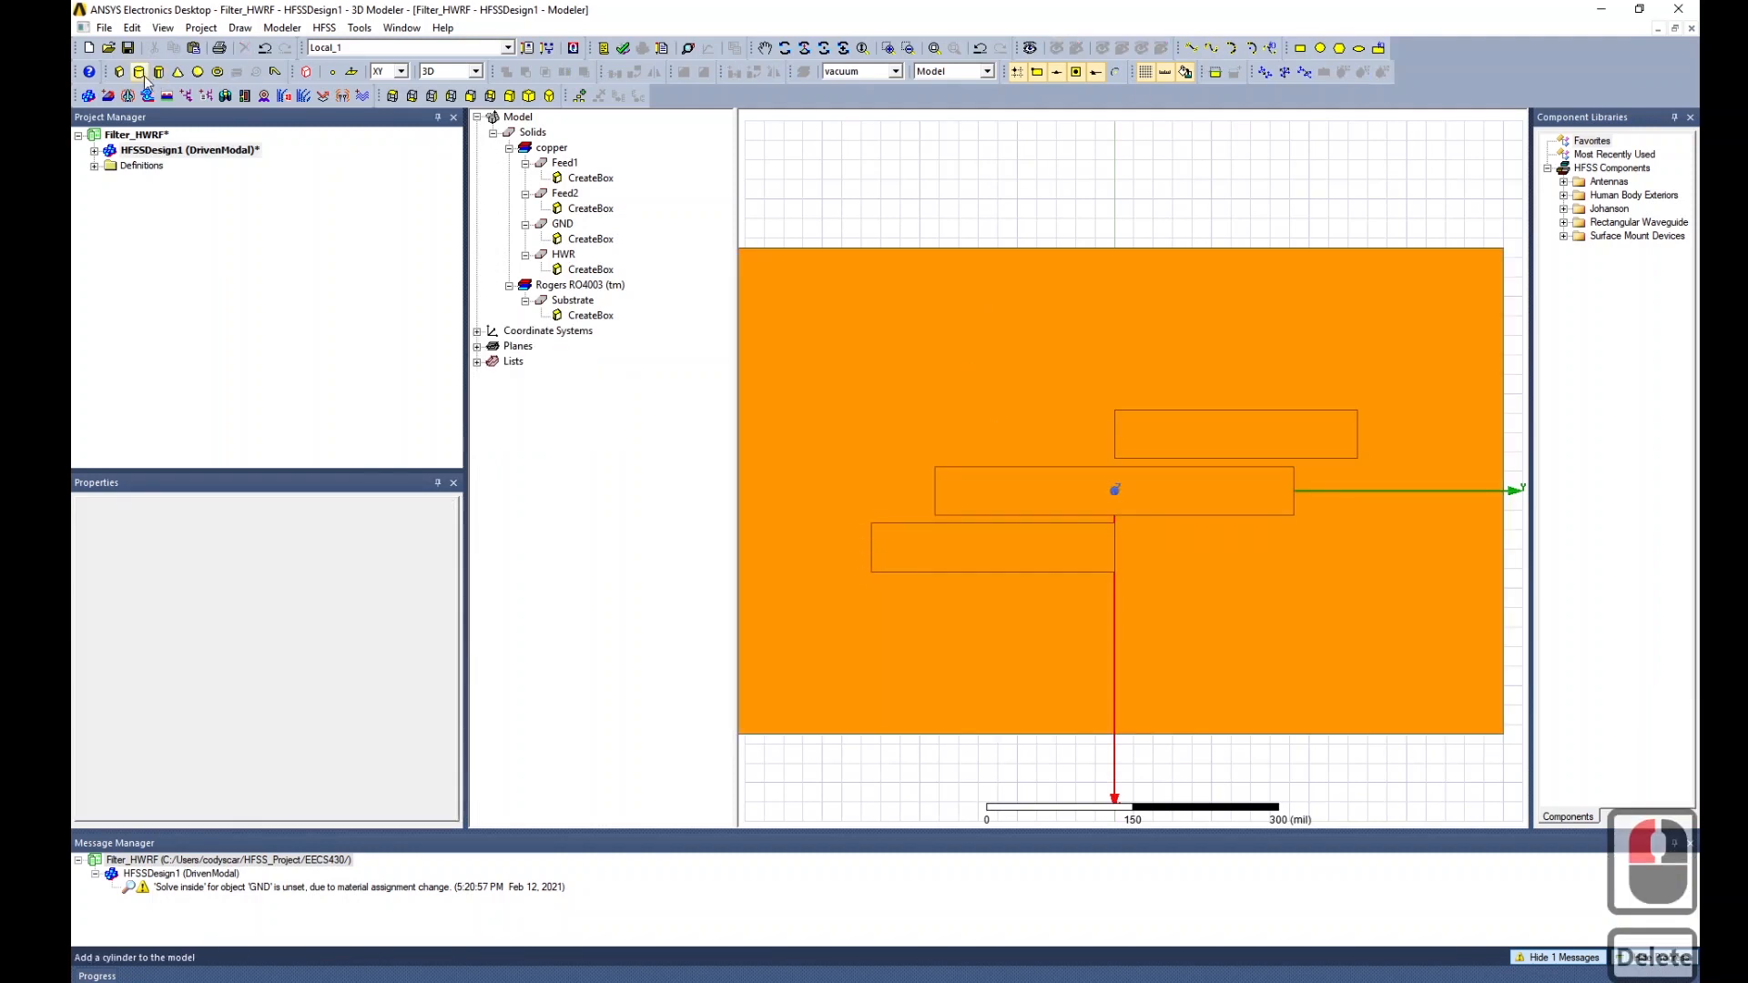
left_click(871, 544)
left_click(872, 522)
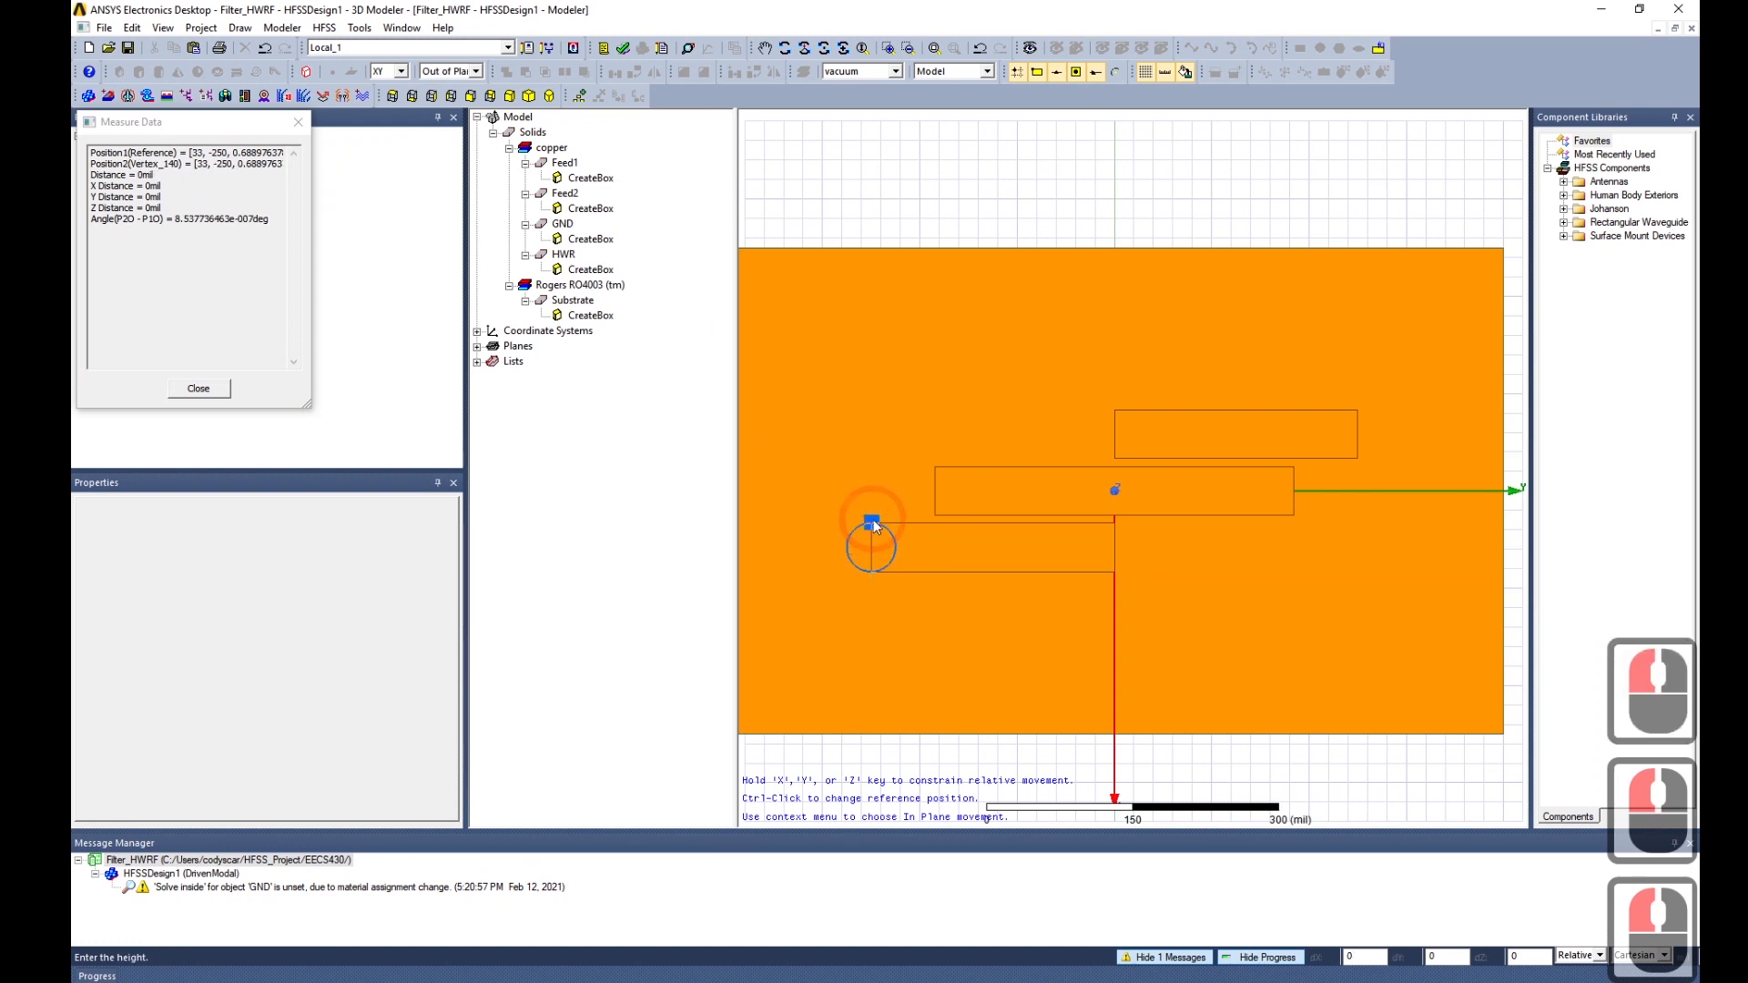
left_click(872, 519)
left_click(1093, 718)
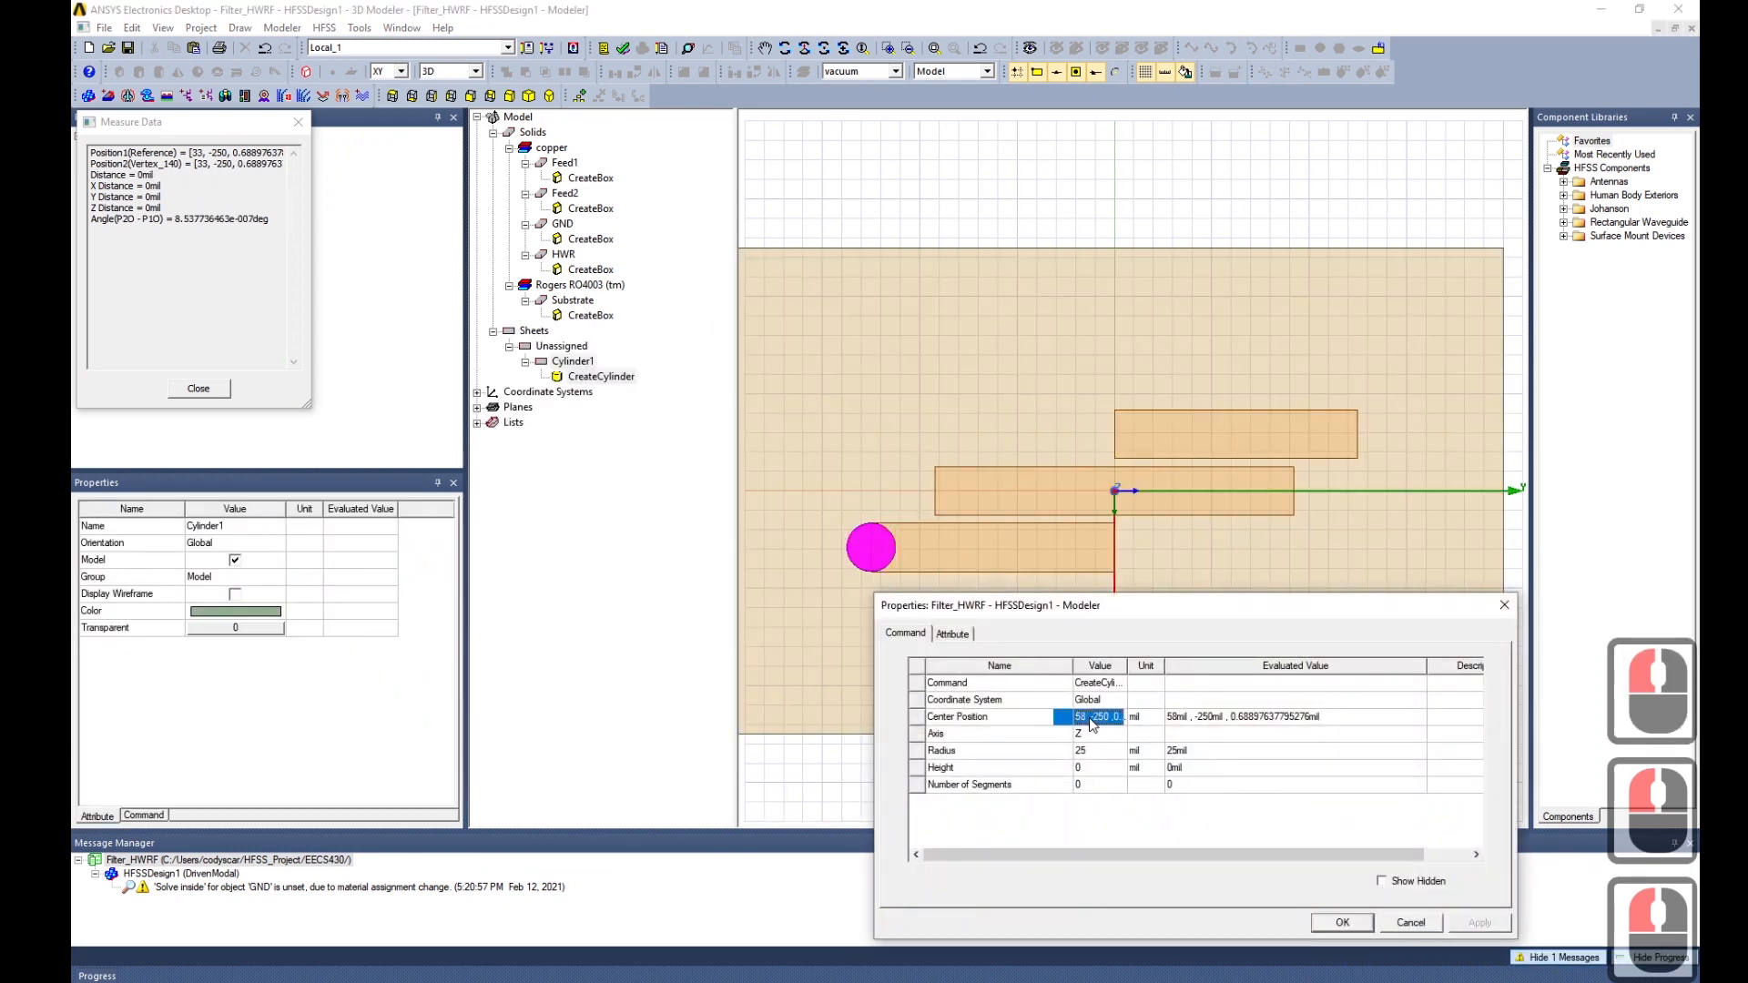
type("W")
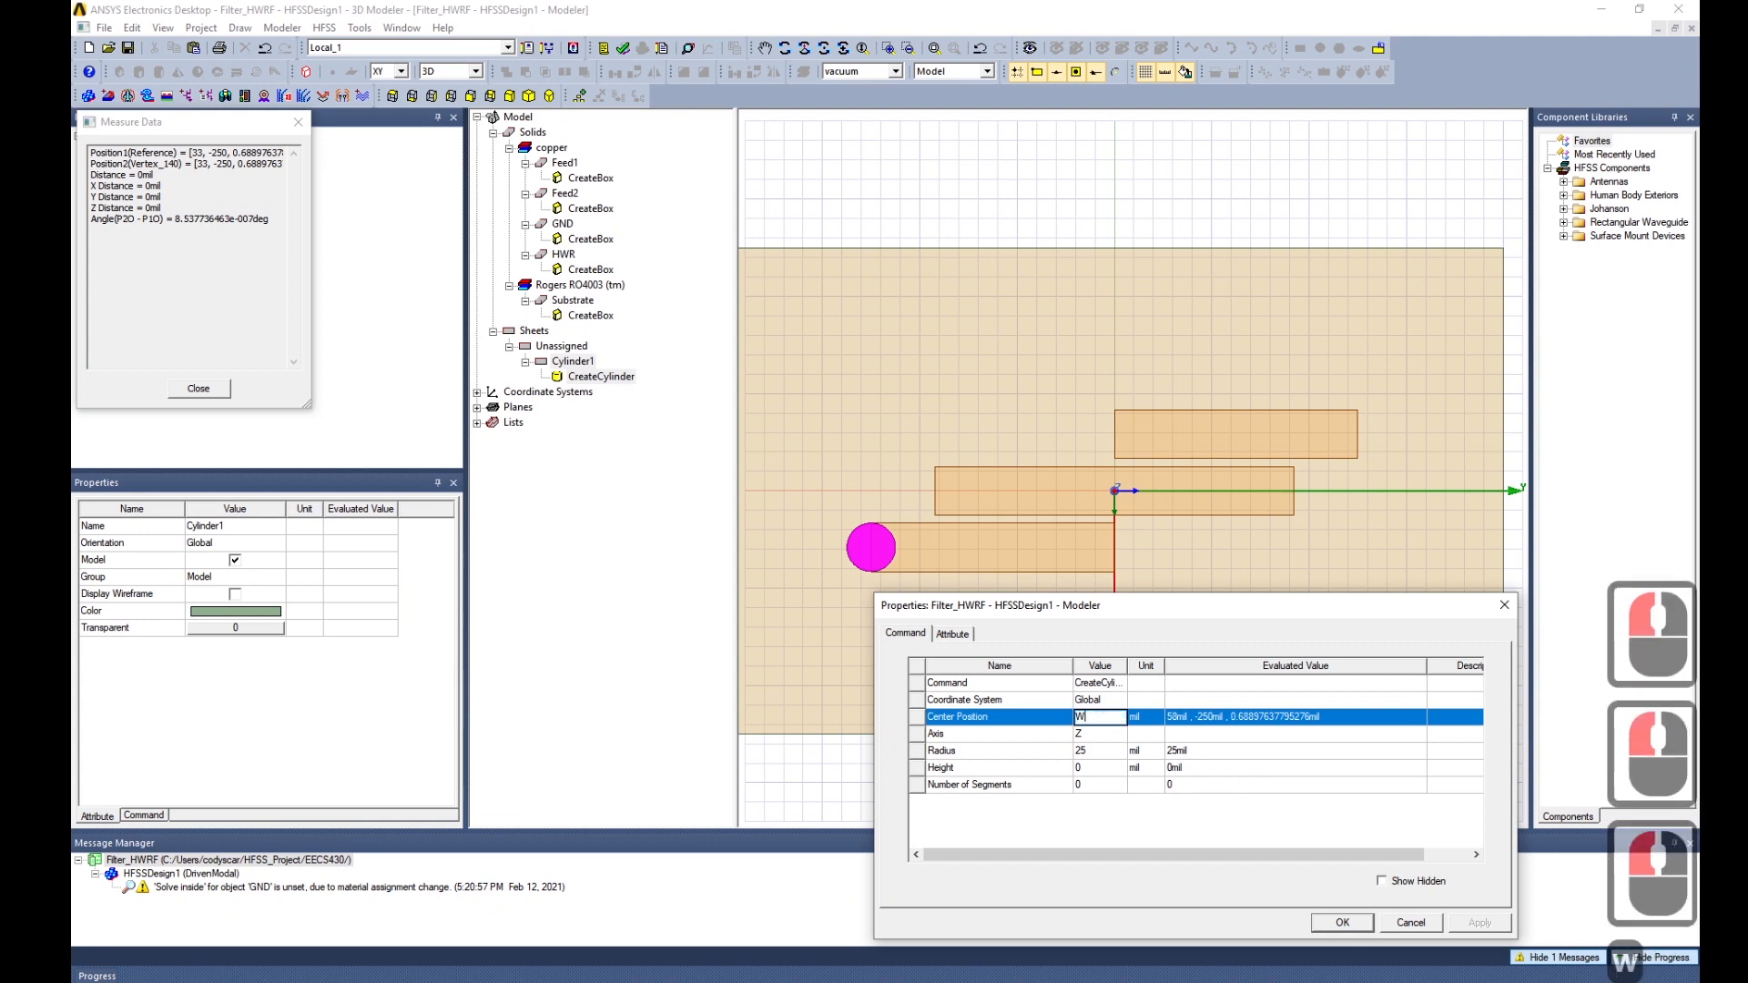
type("+G")
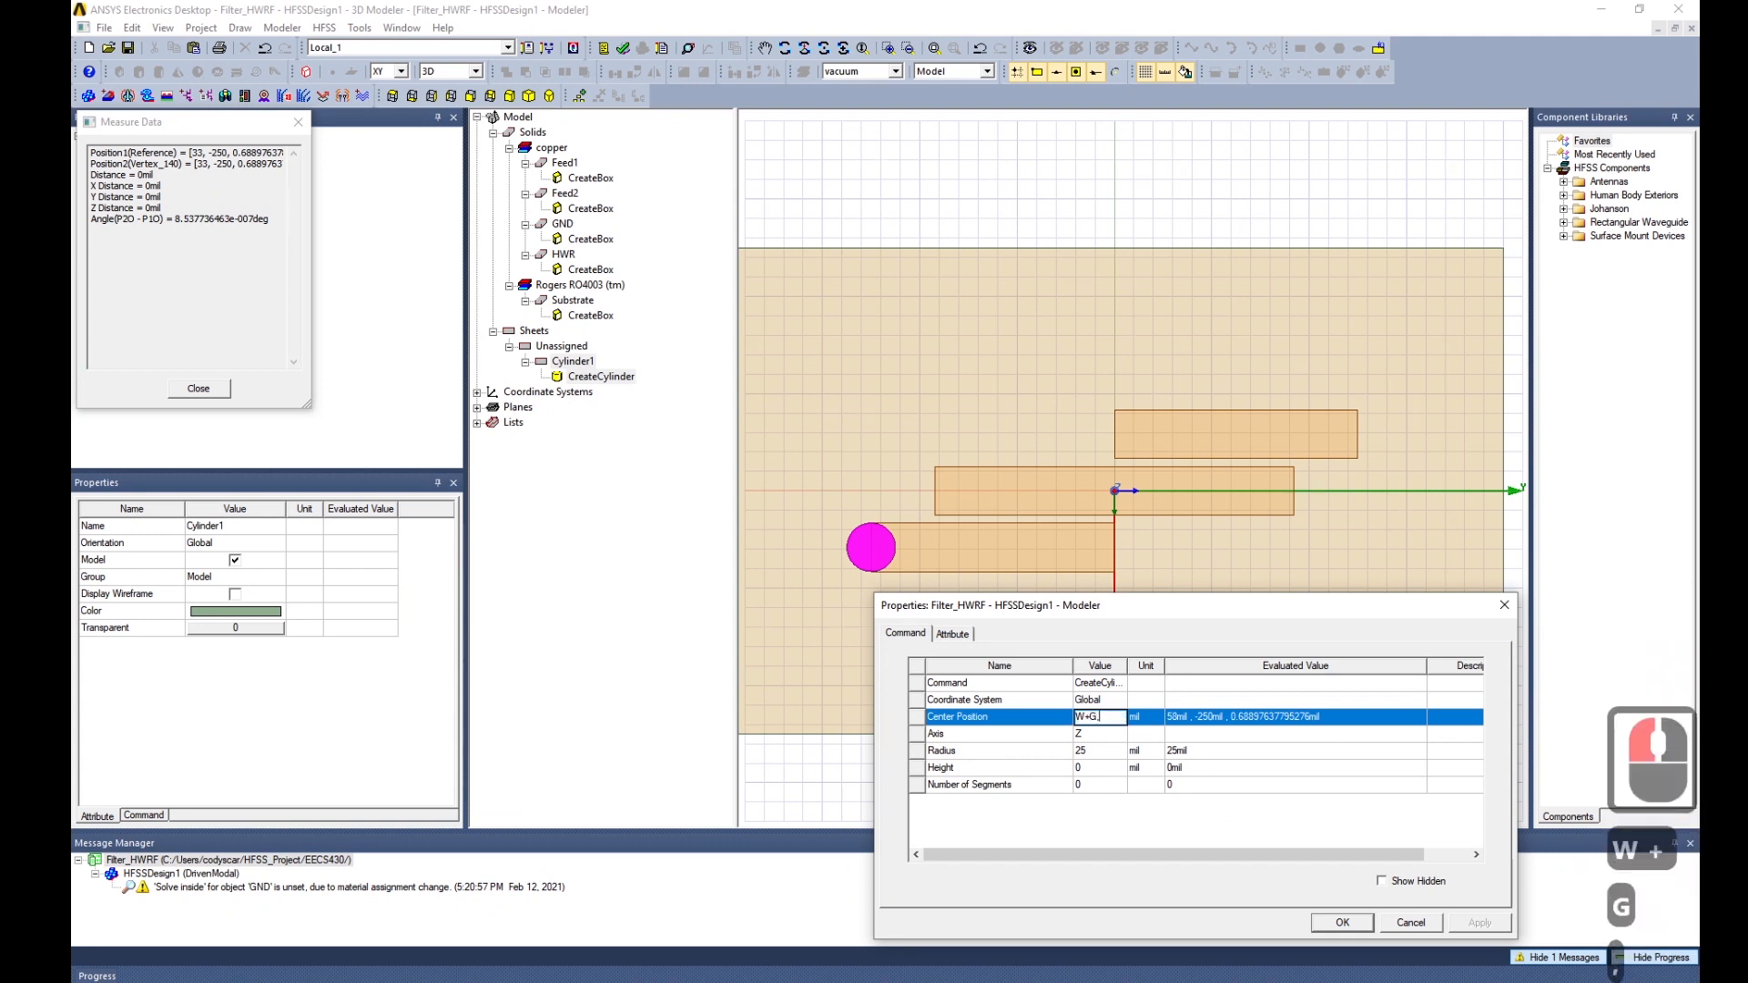
type(",-Lf,")
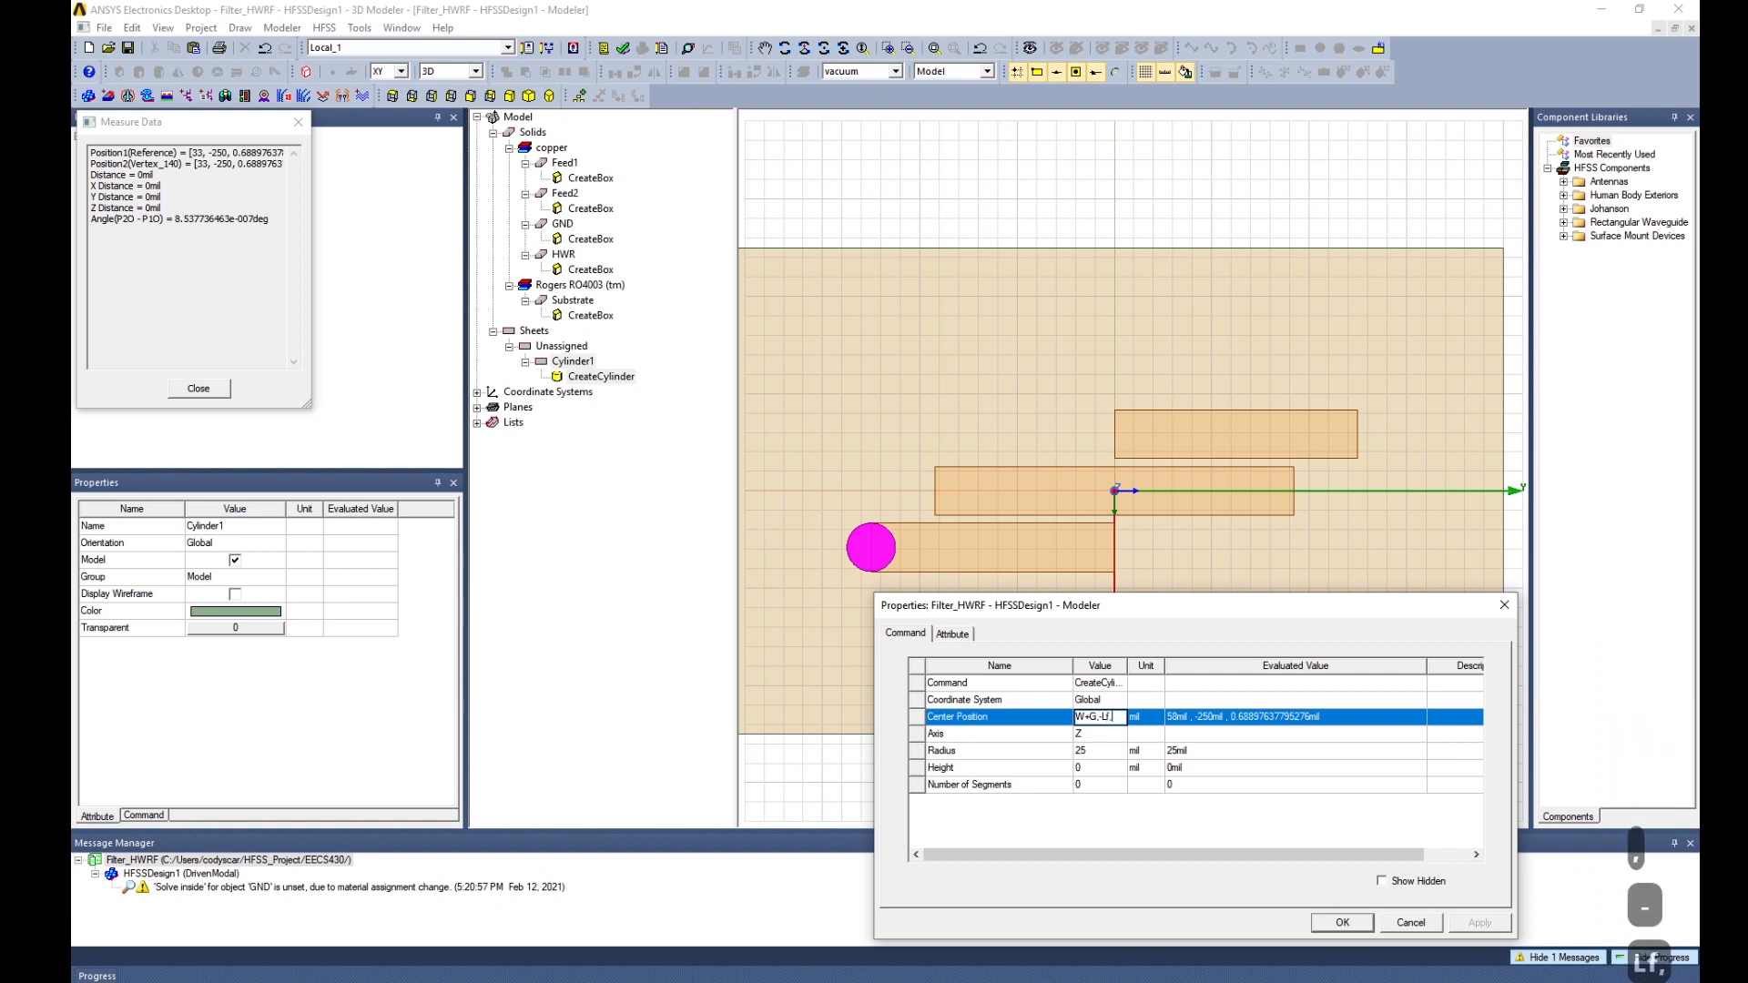
type("0")
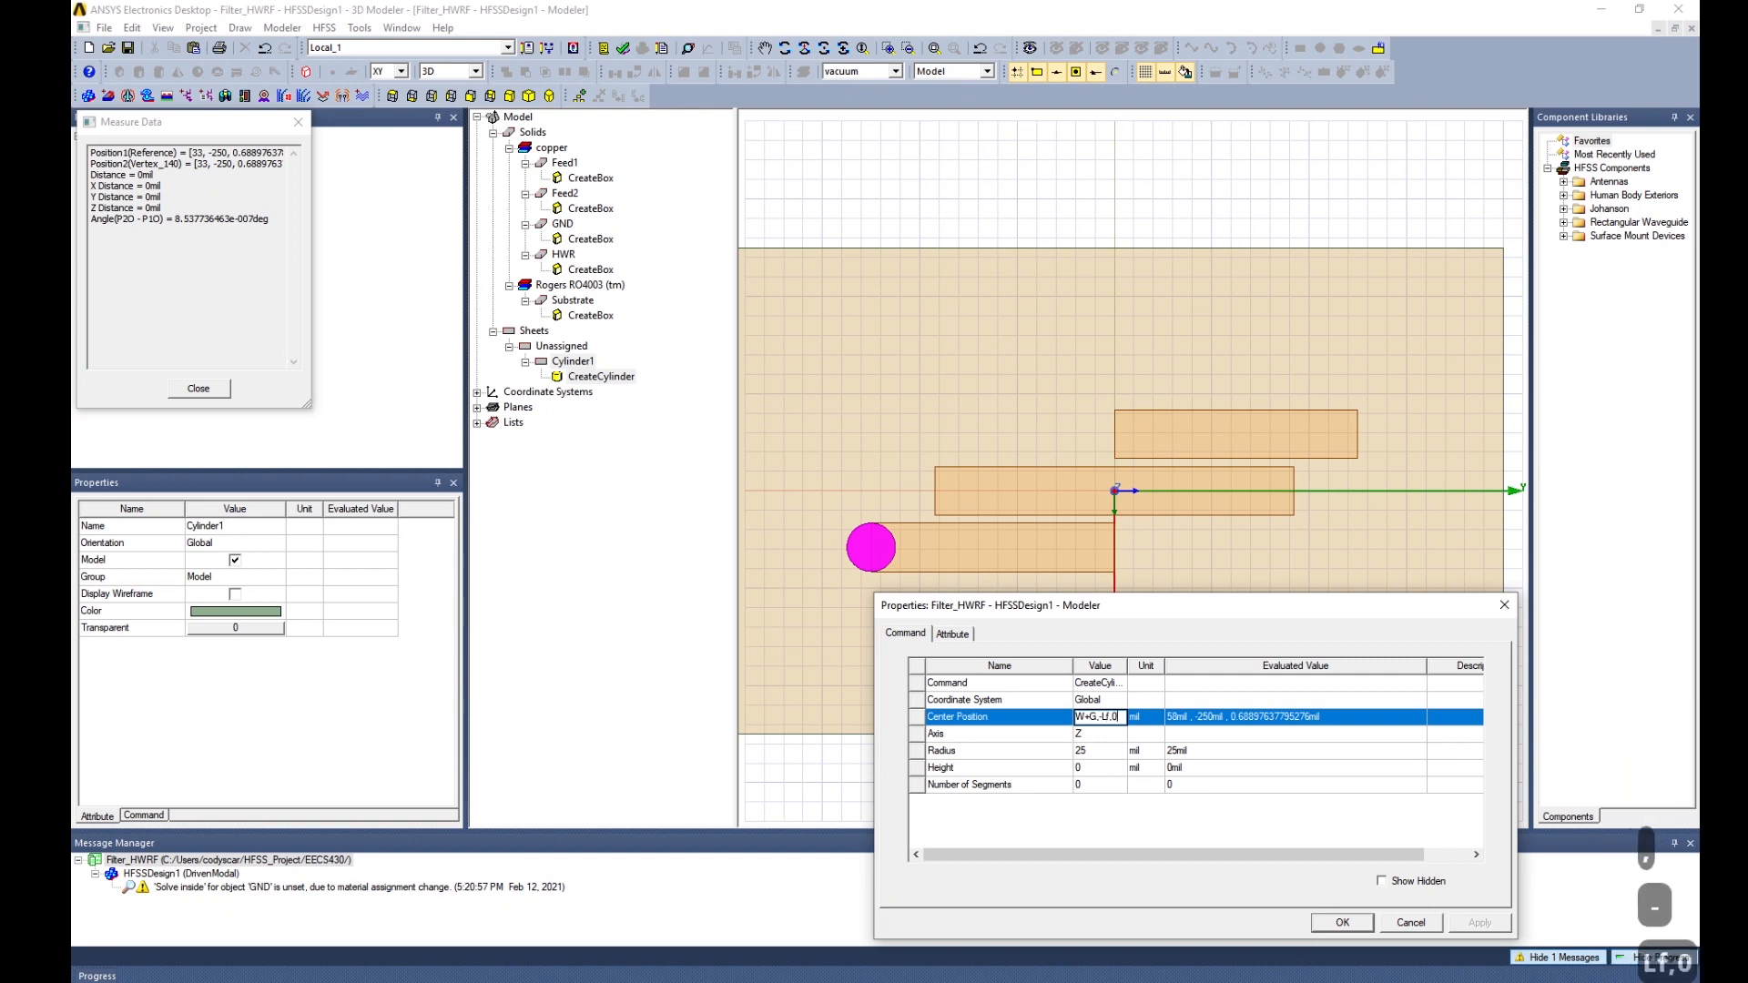
left_click(1105, 751)
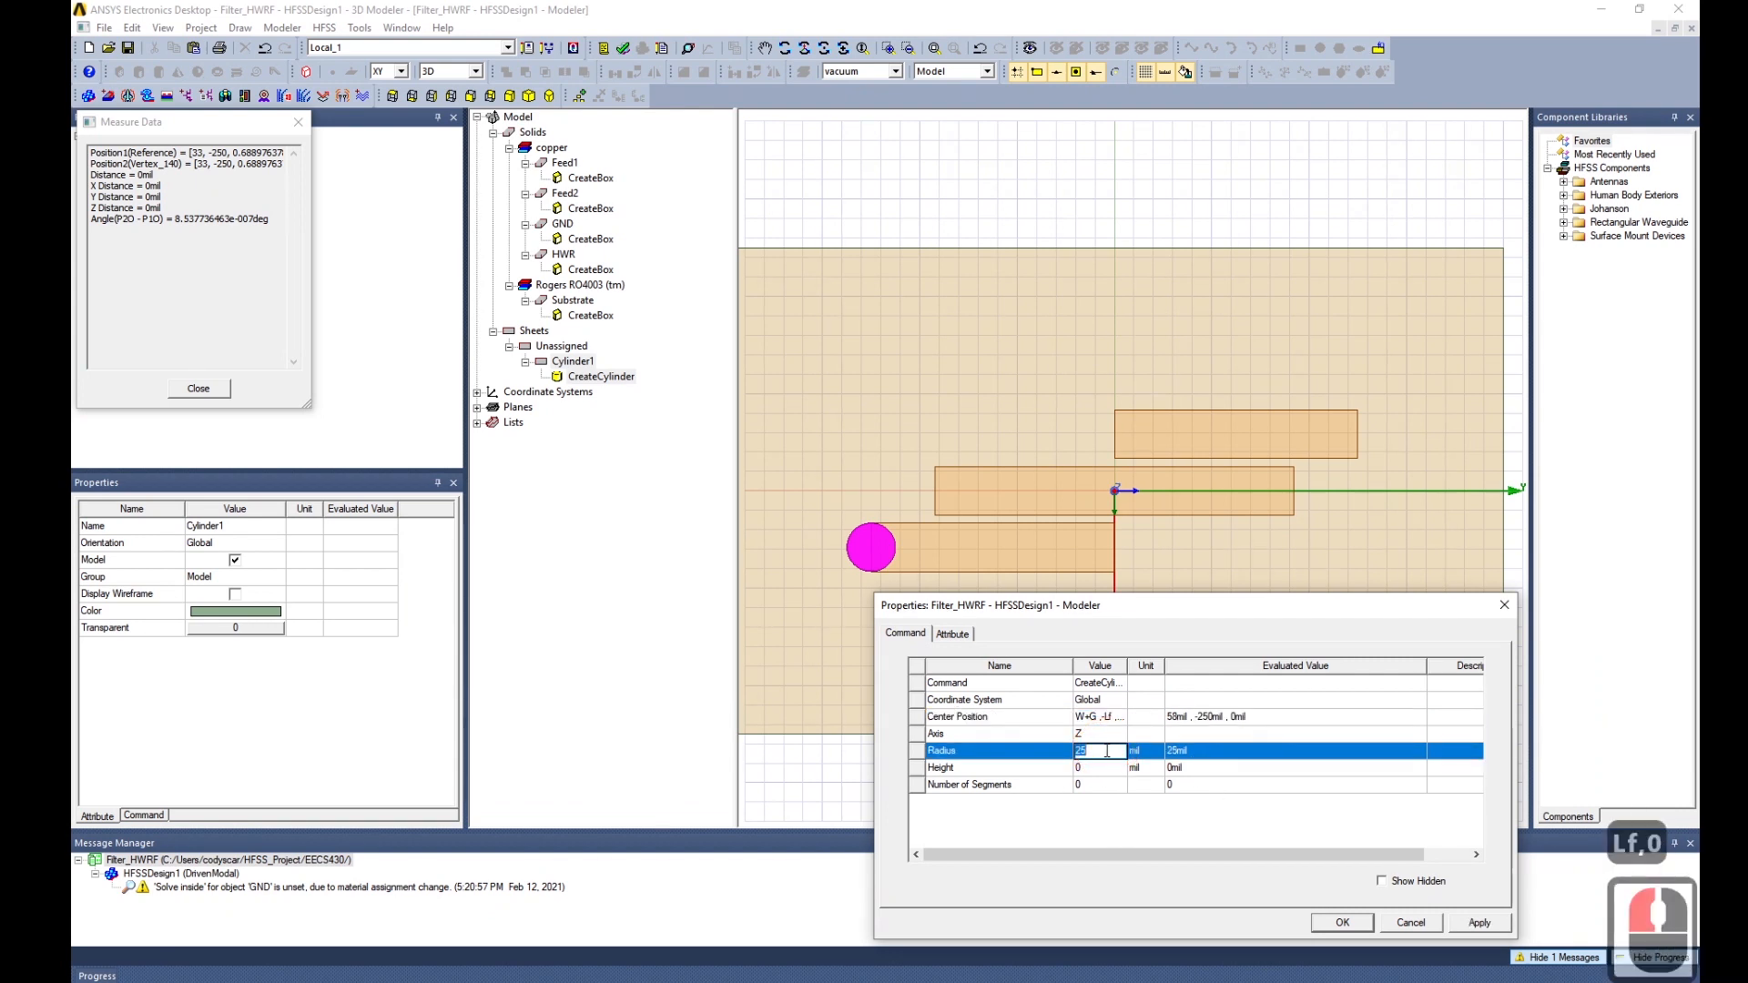
type("W/2")
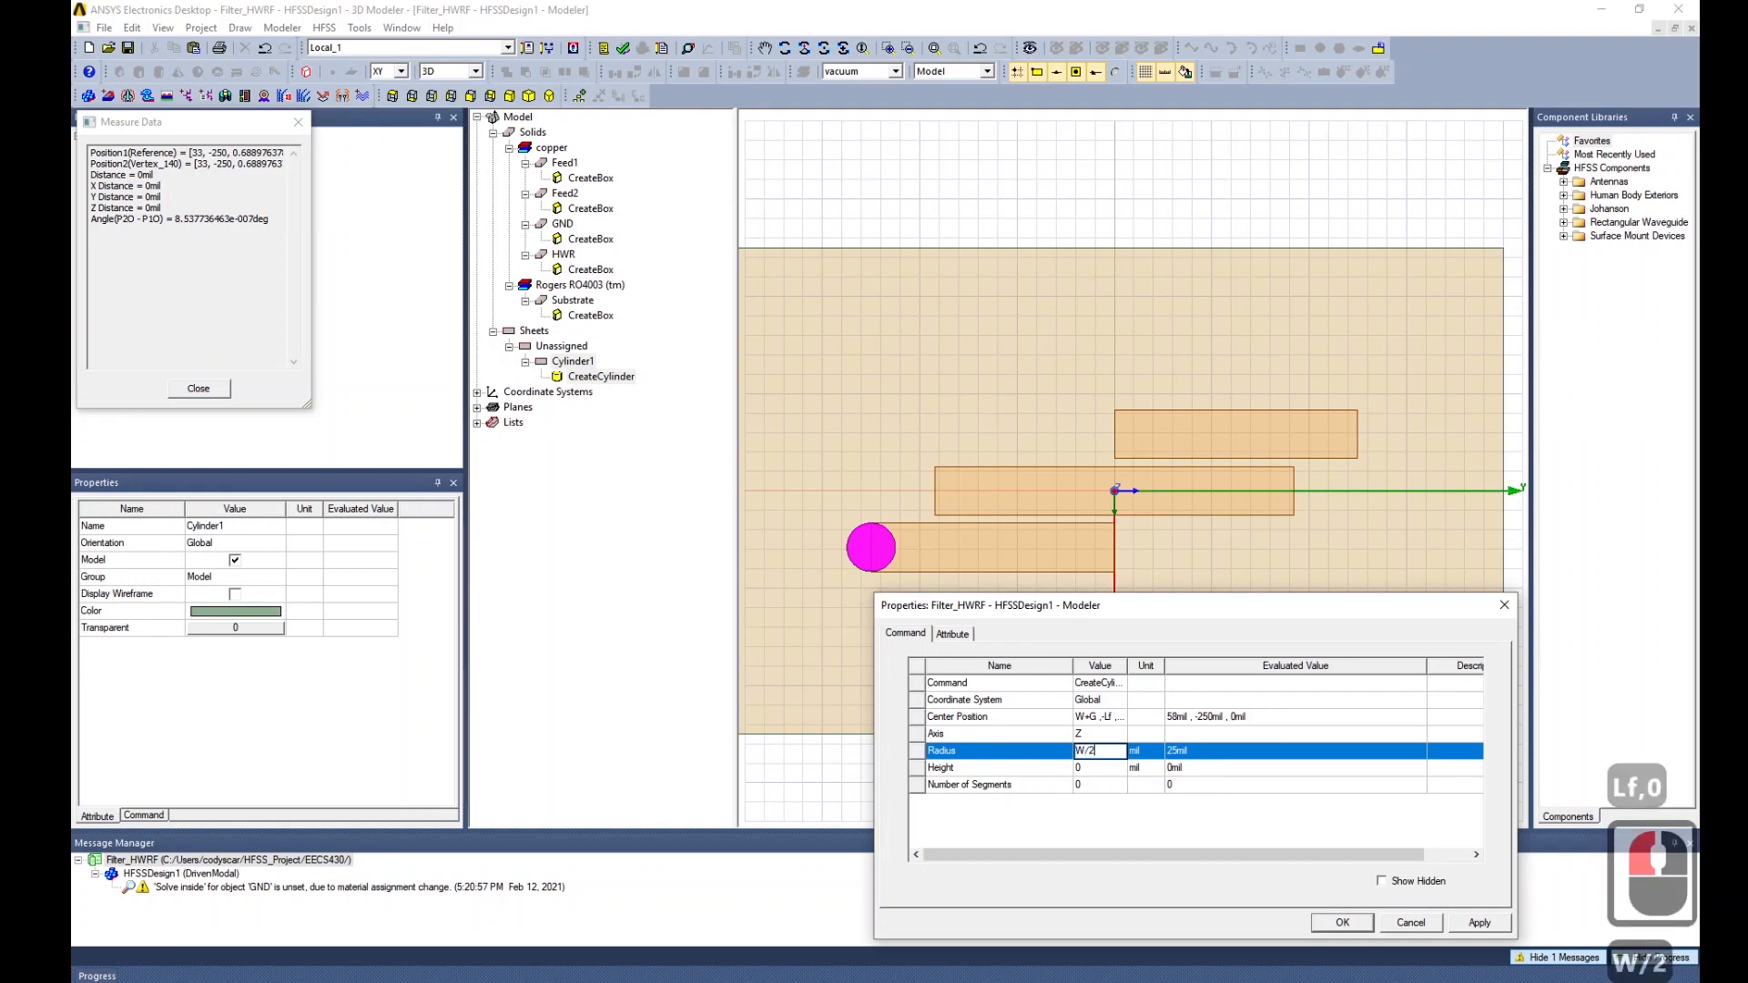
left_click(1102, 768)
type("T")
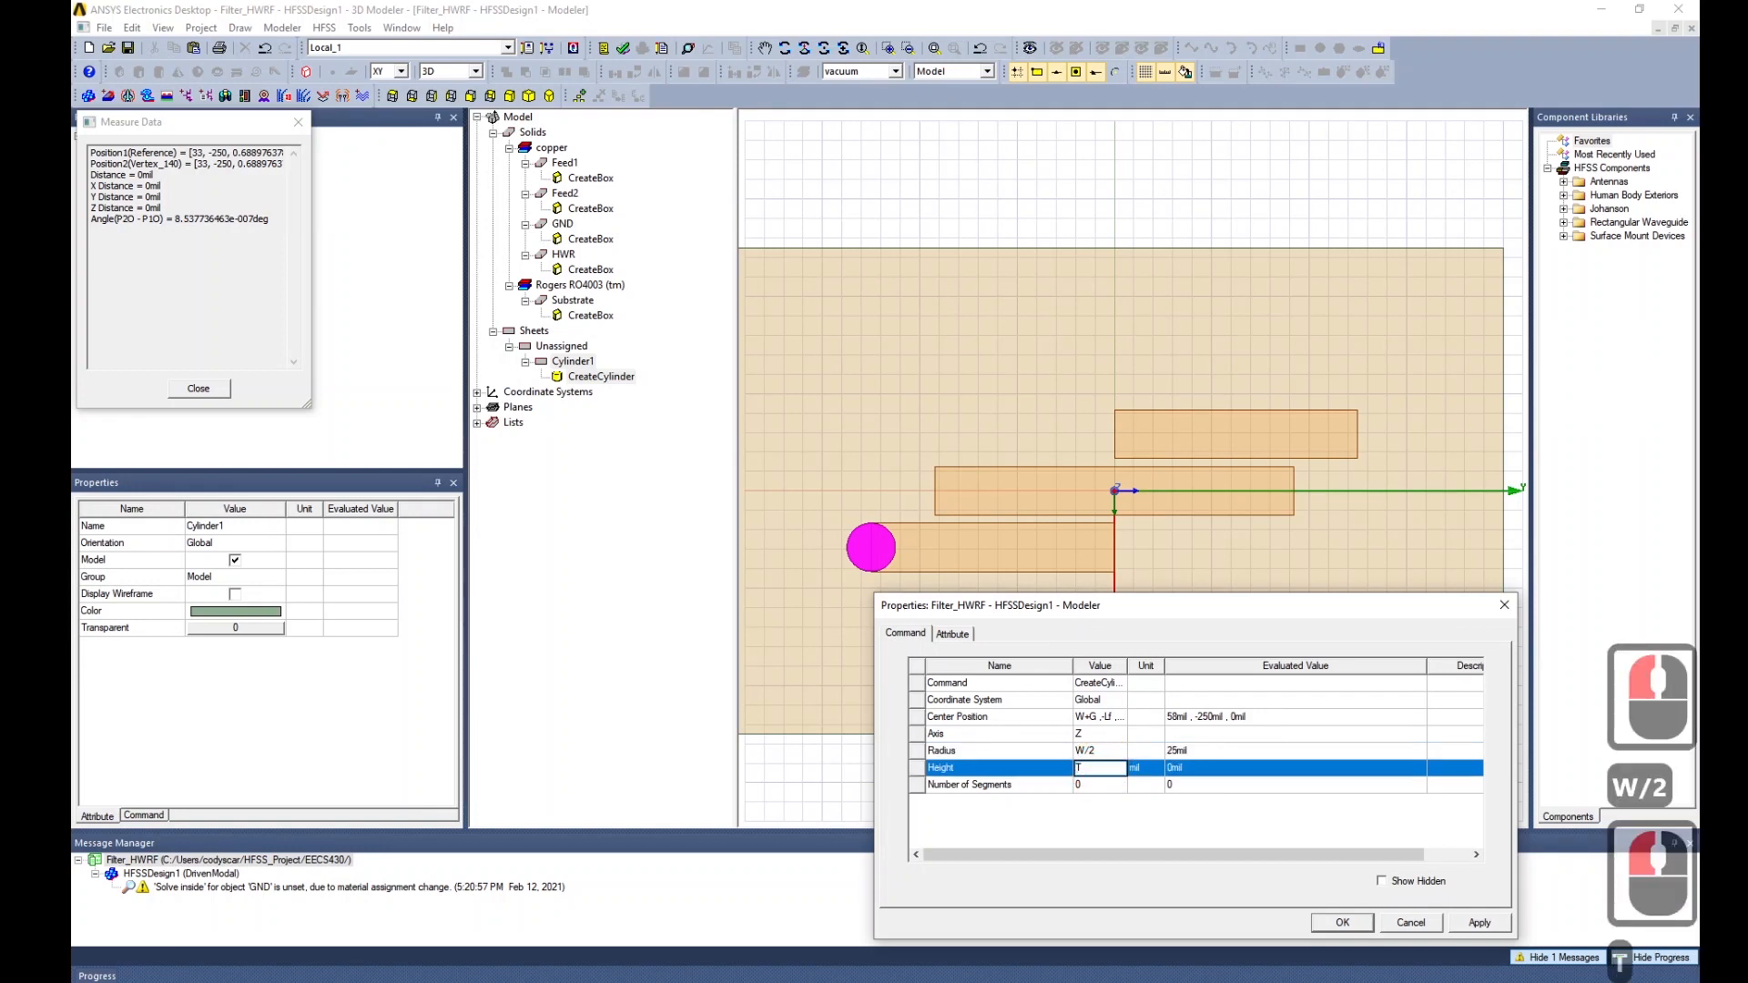
left_click(1480, 922)
left_click(1342, 922)
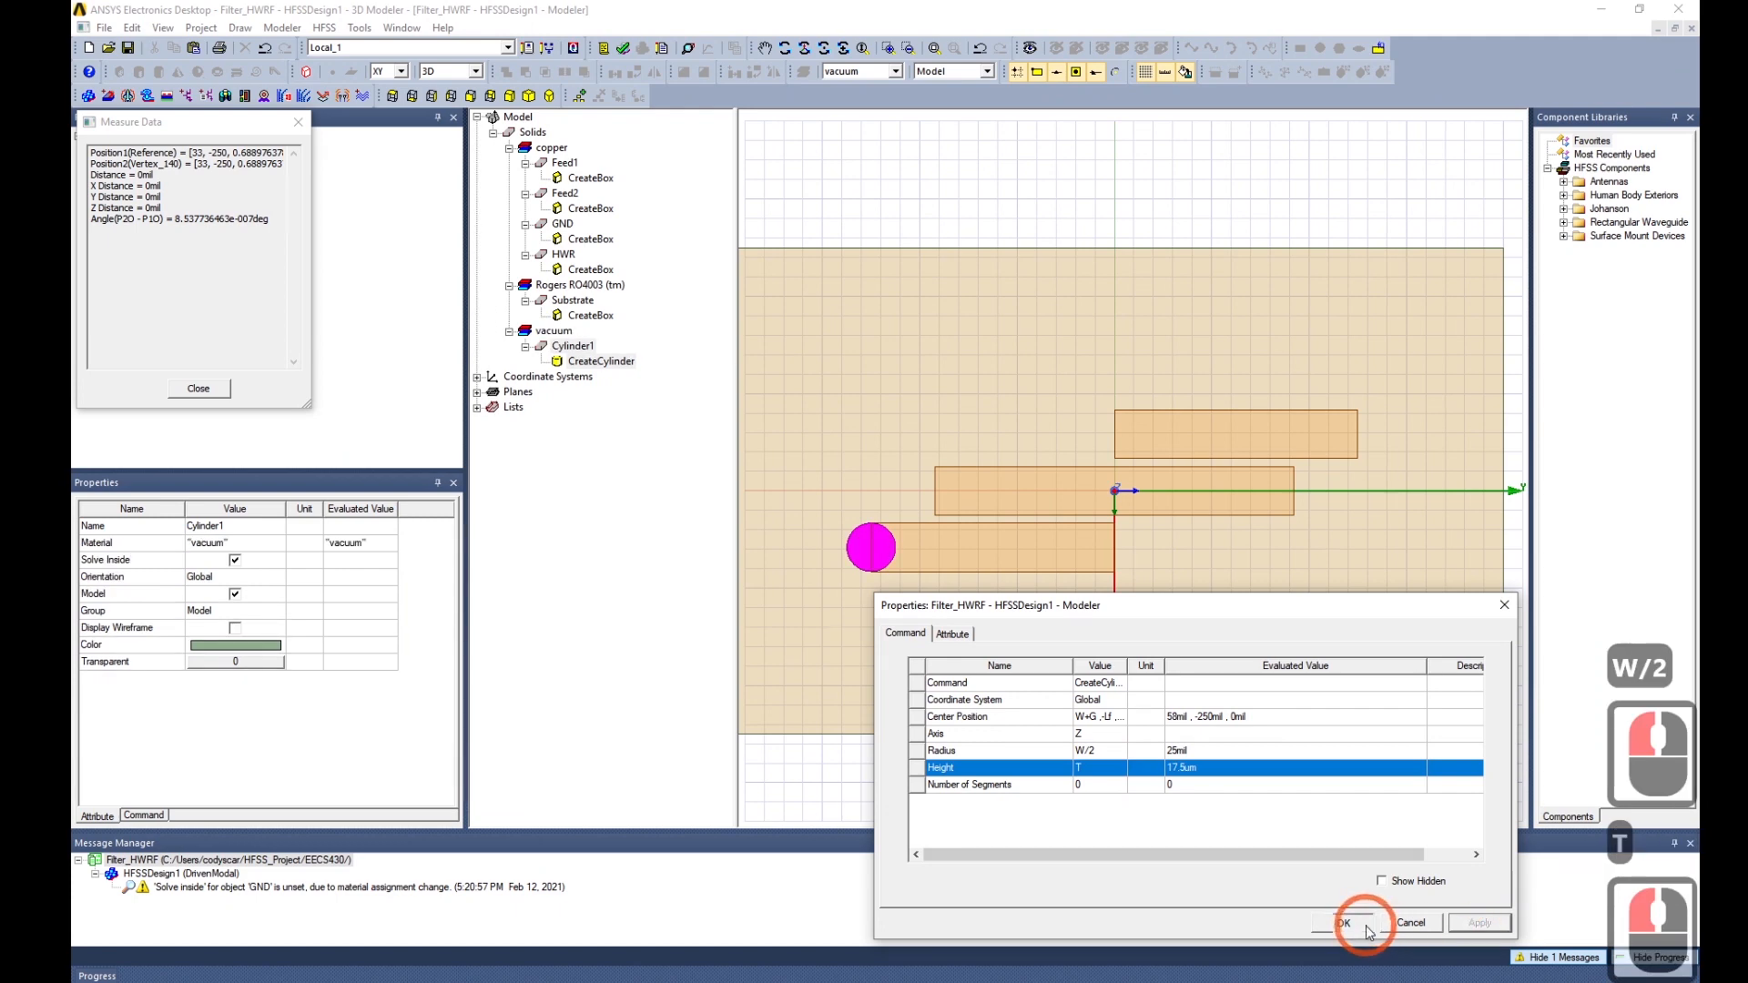
Make Cylinder1 copper and orange, then paste a duplicate as Cylinder2.
left_click_drag(937, 570, 964, 418, "alt")
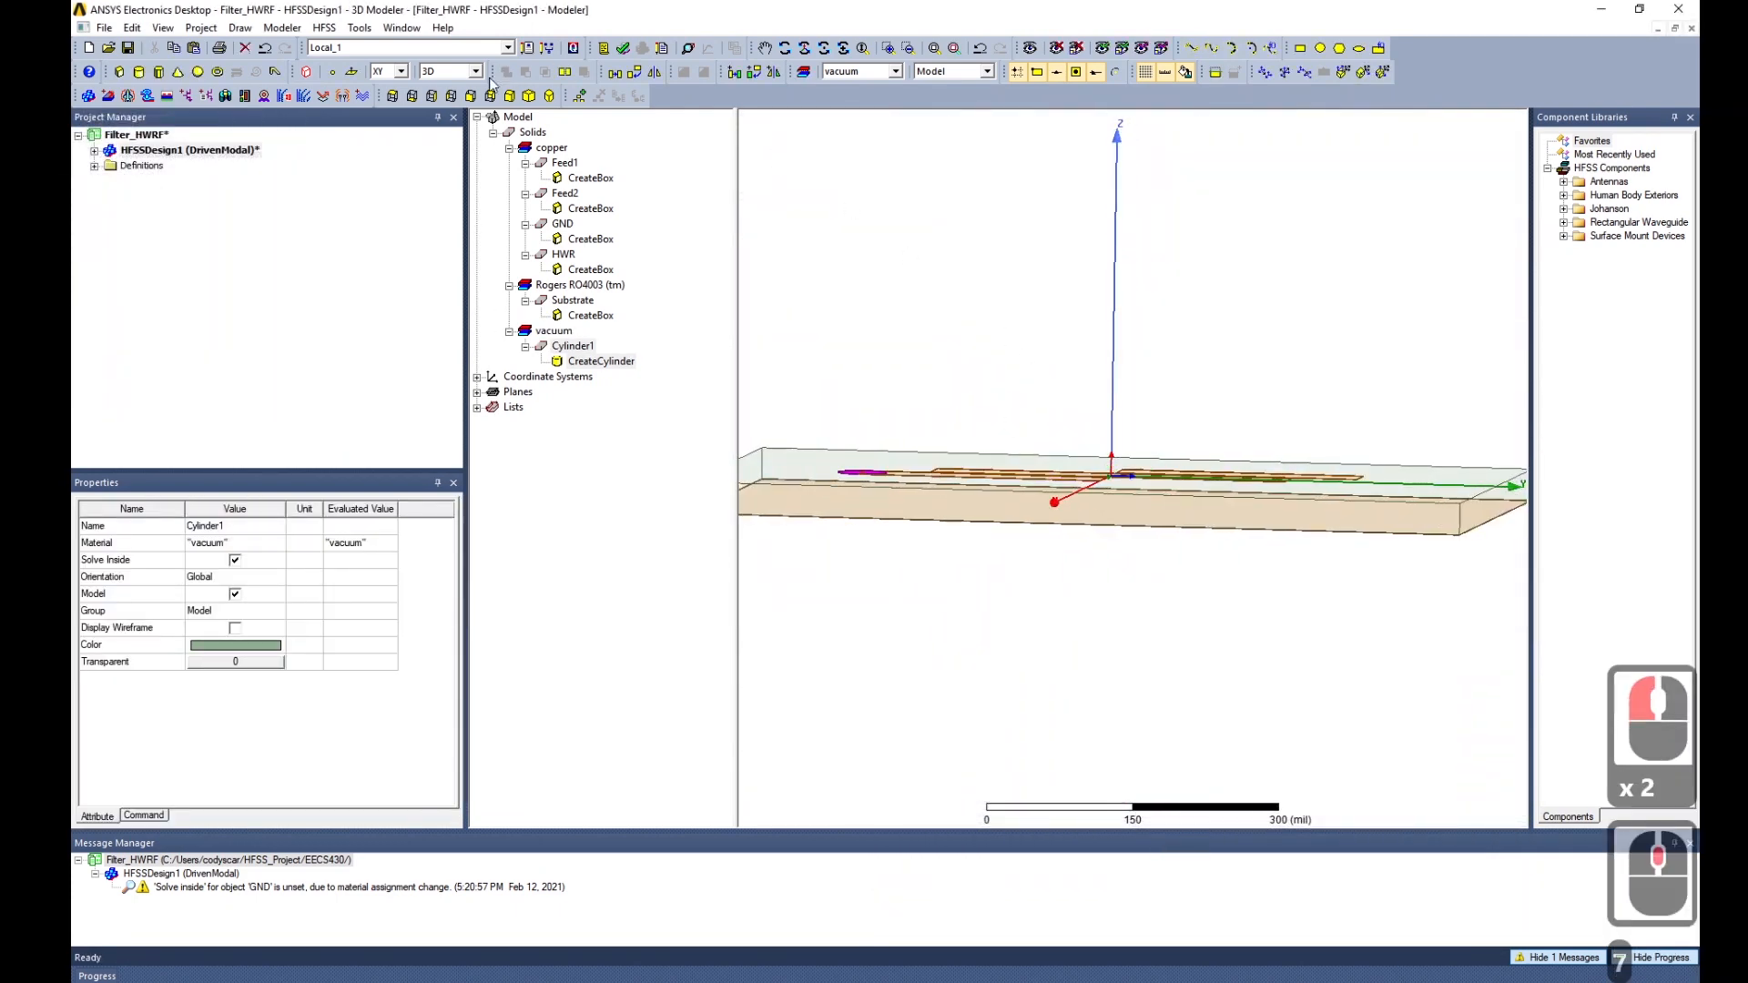
double_click(1023, 449, "alt")
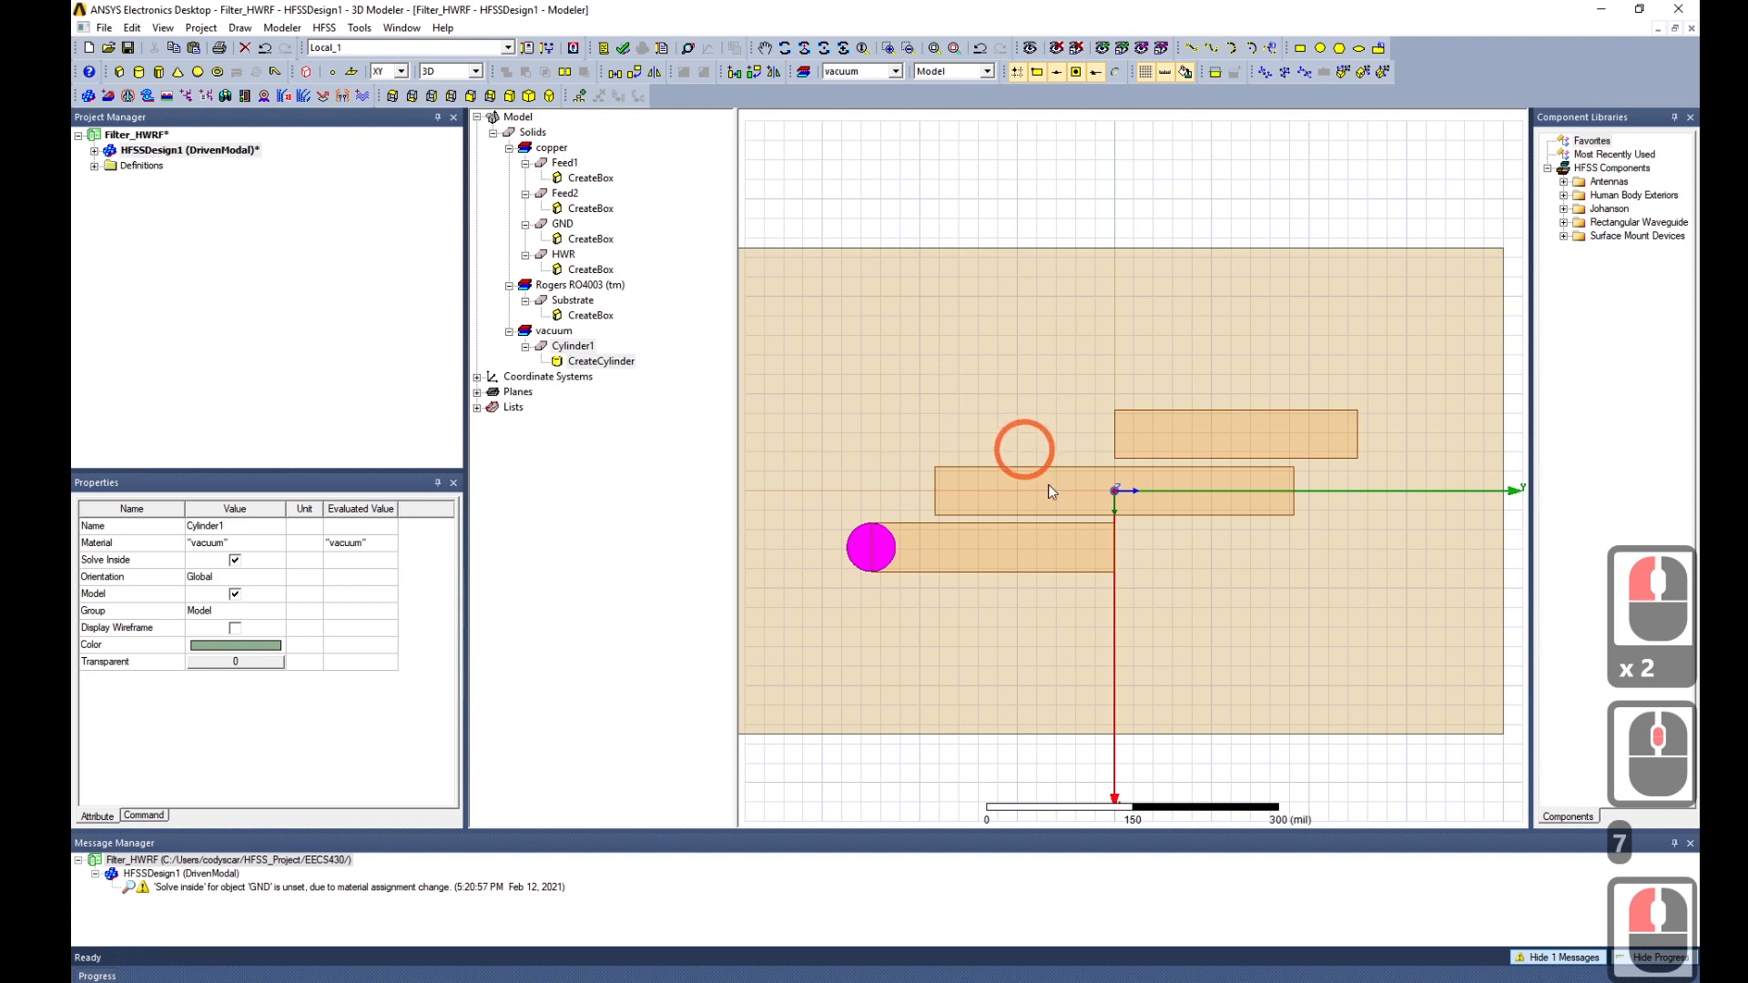
left_click(581, 348)
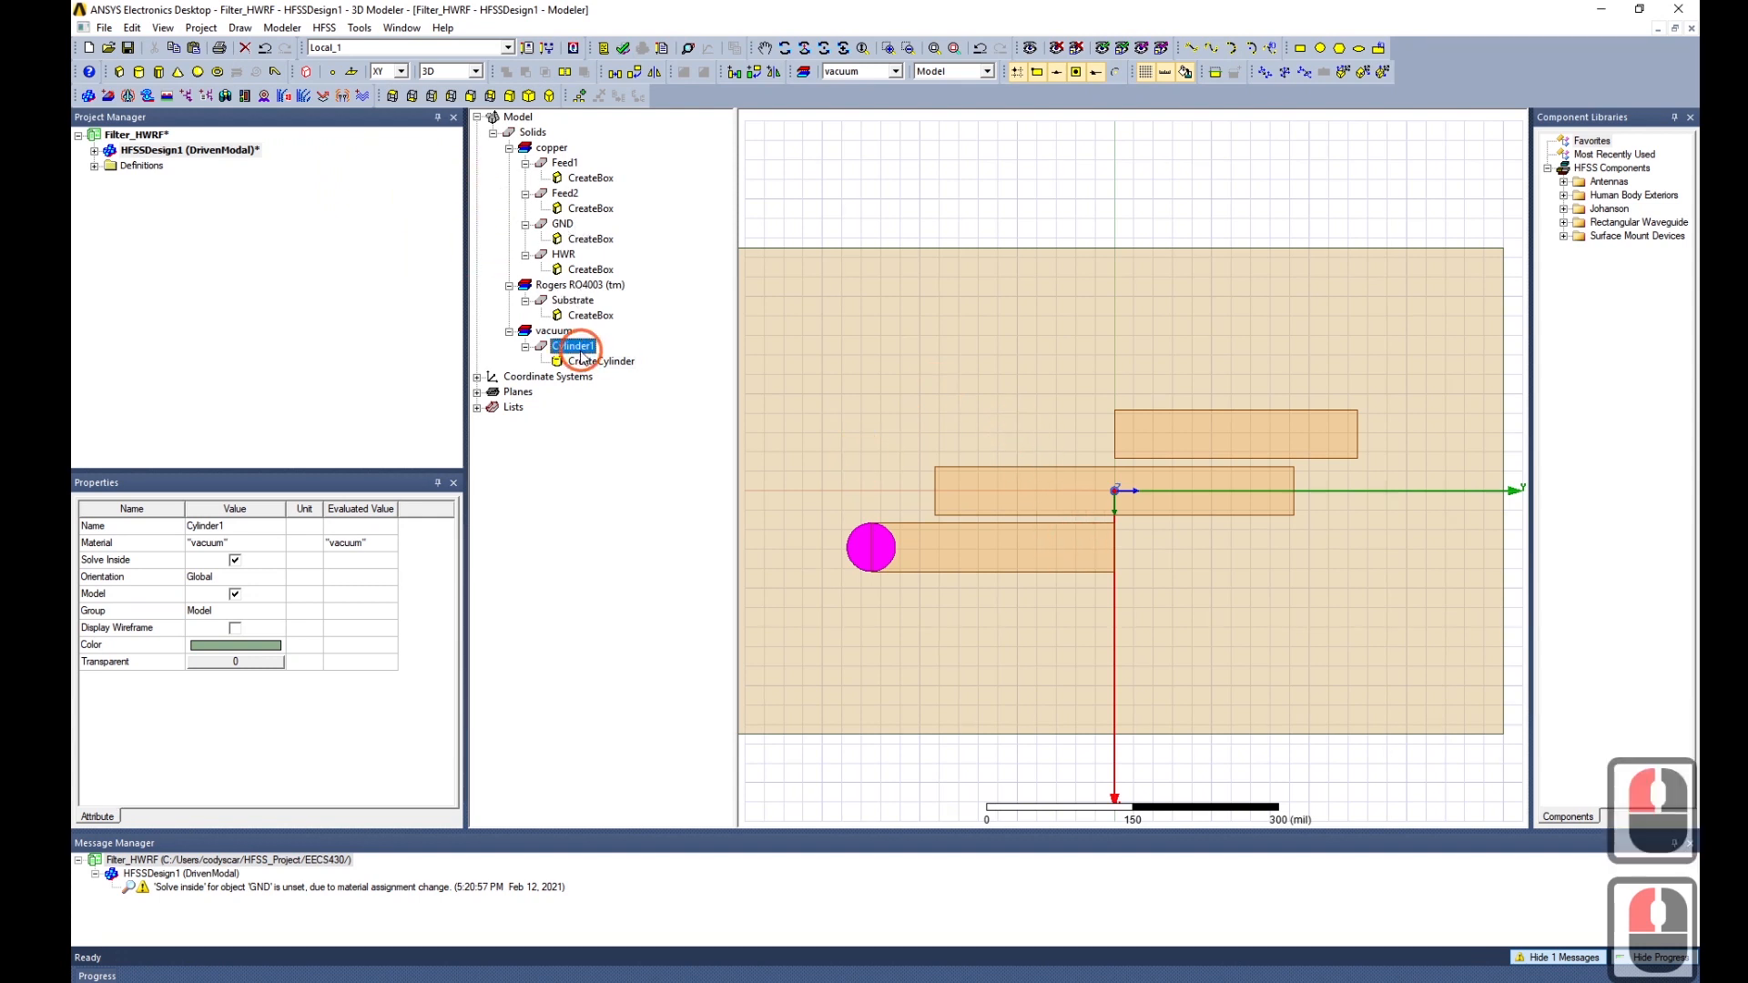
left_click(345, 524)
left_click(246, 543)
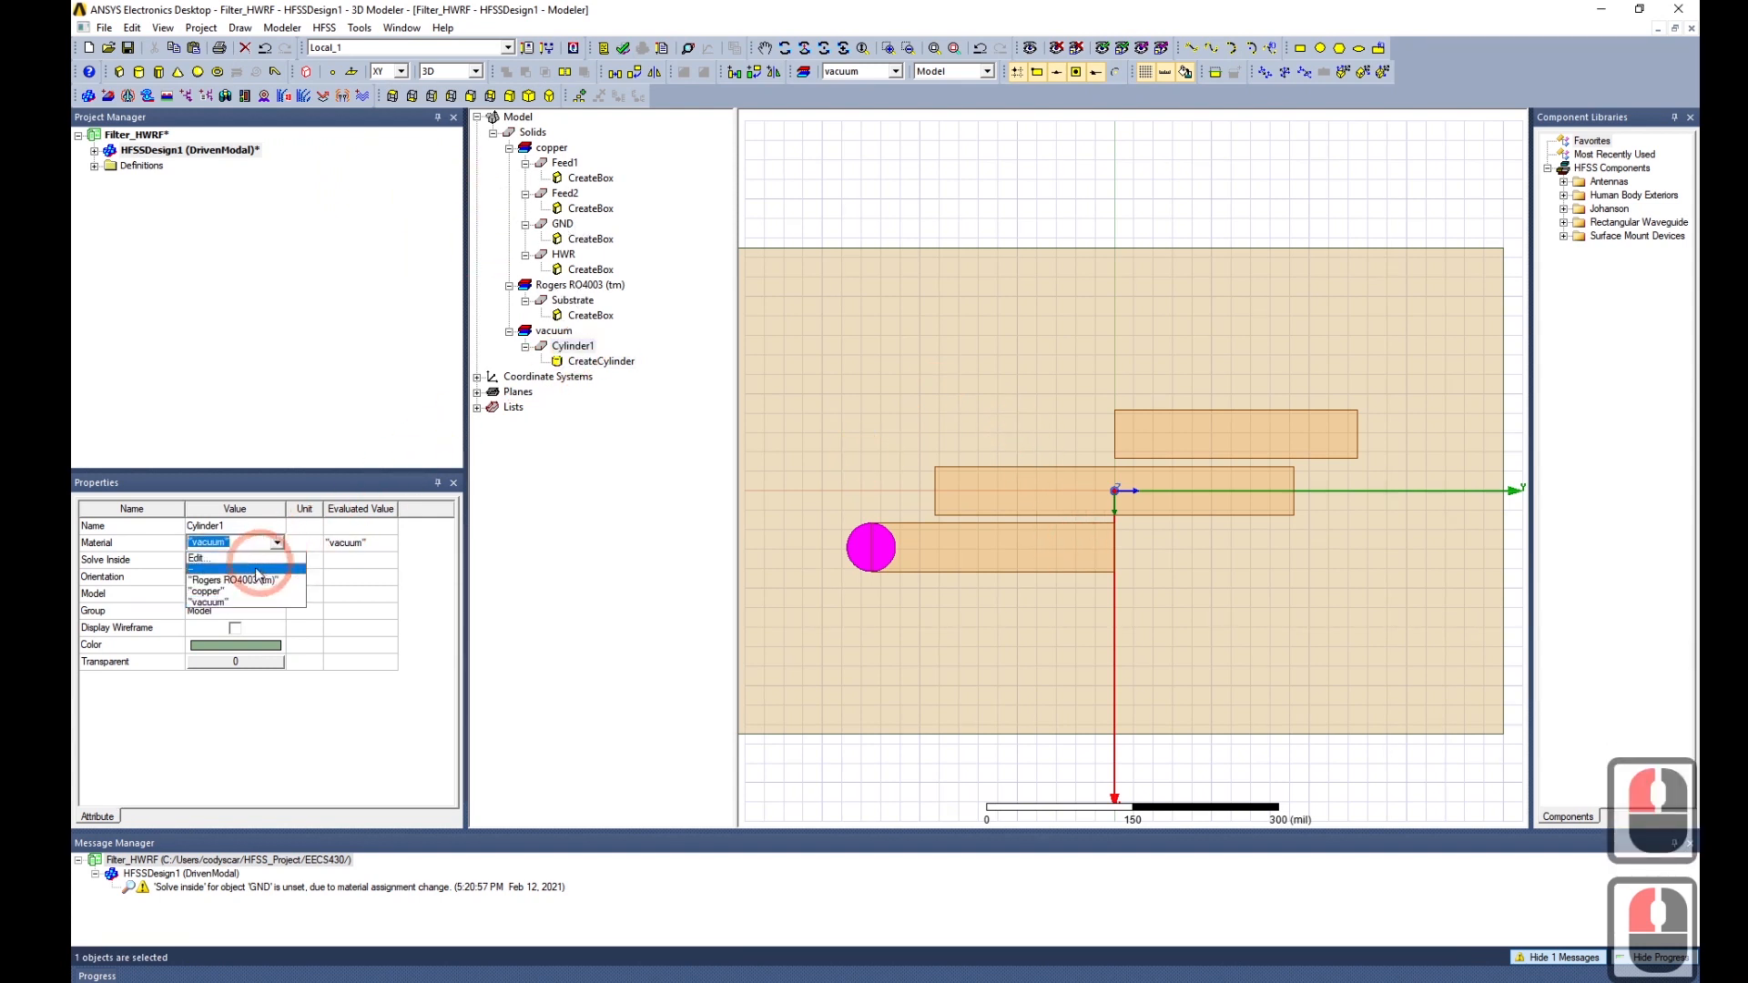
left_click(235, 592)
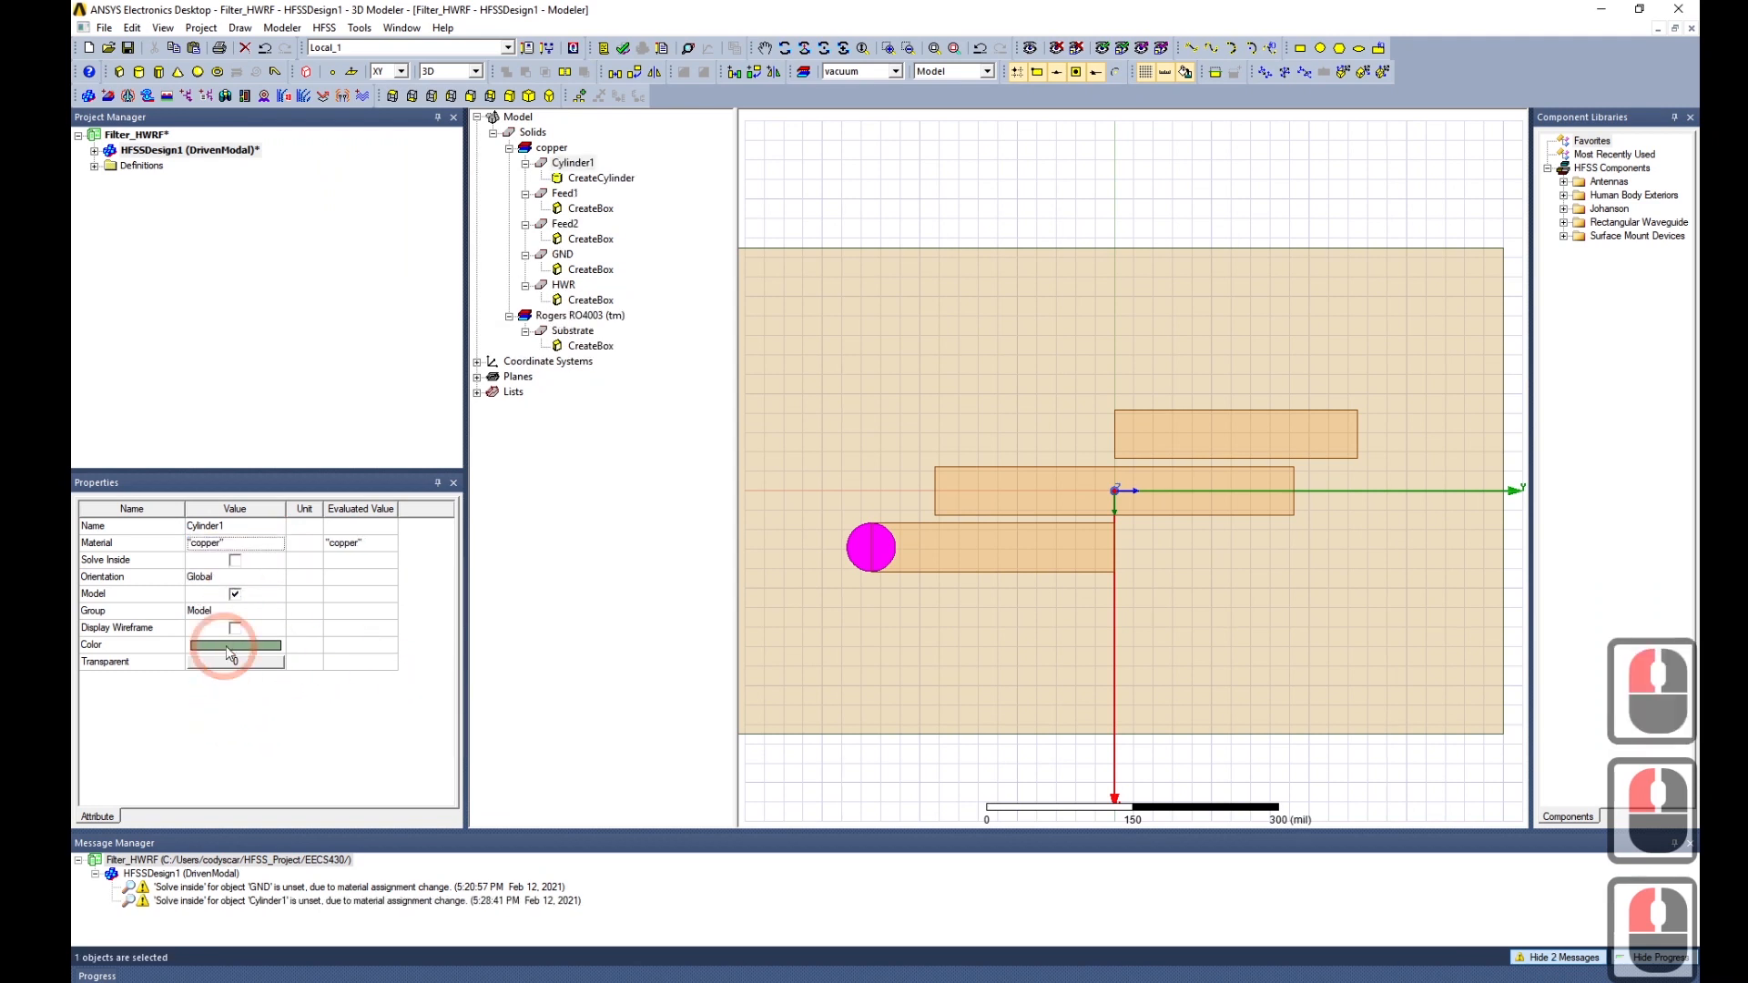
left_click(232, 645)
left_click(734, 459)
left_click(728, 612)
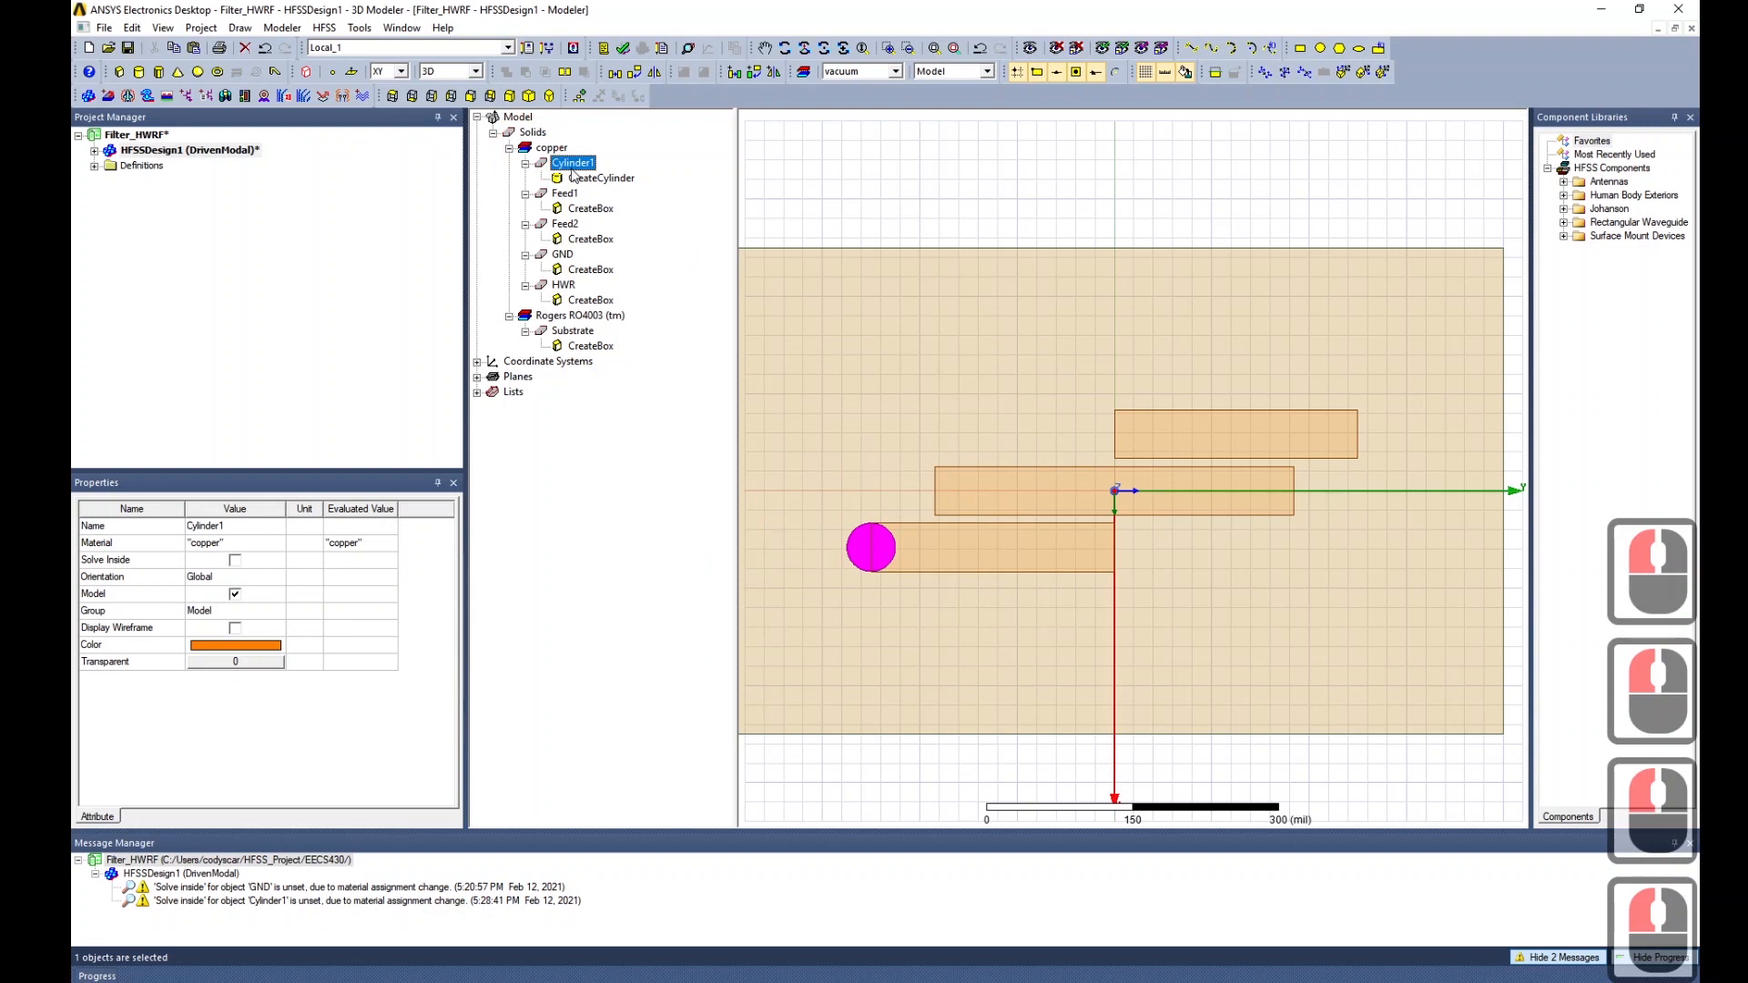
key("ctrl+c")
key("ctrl+v")
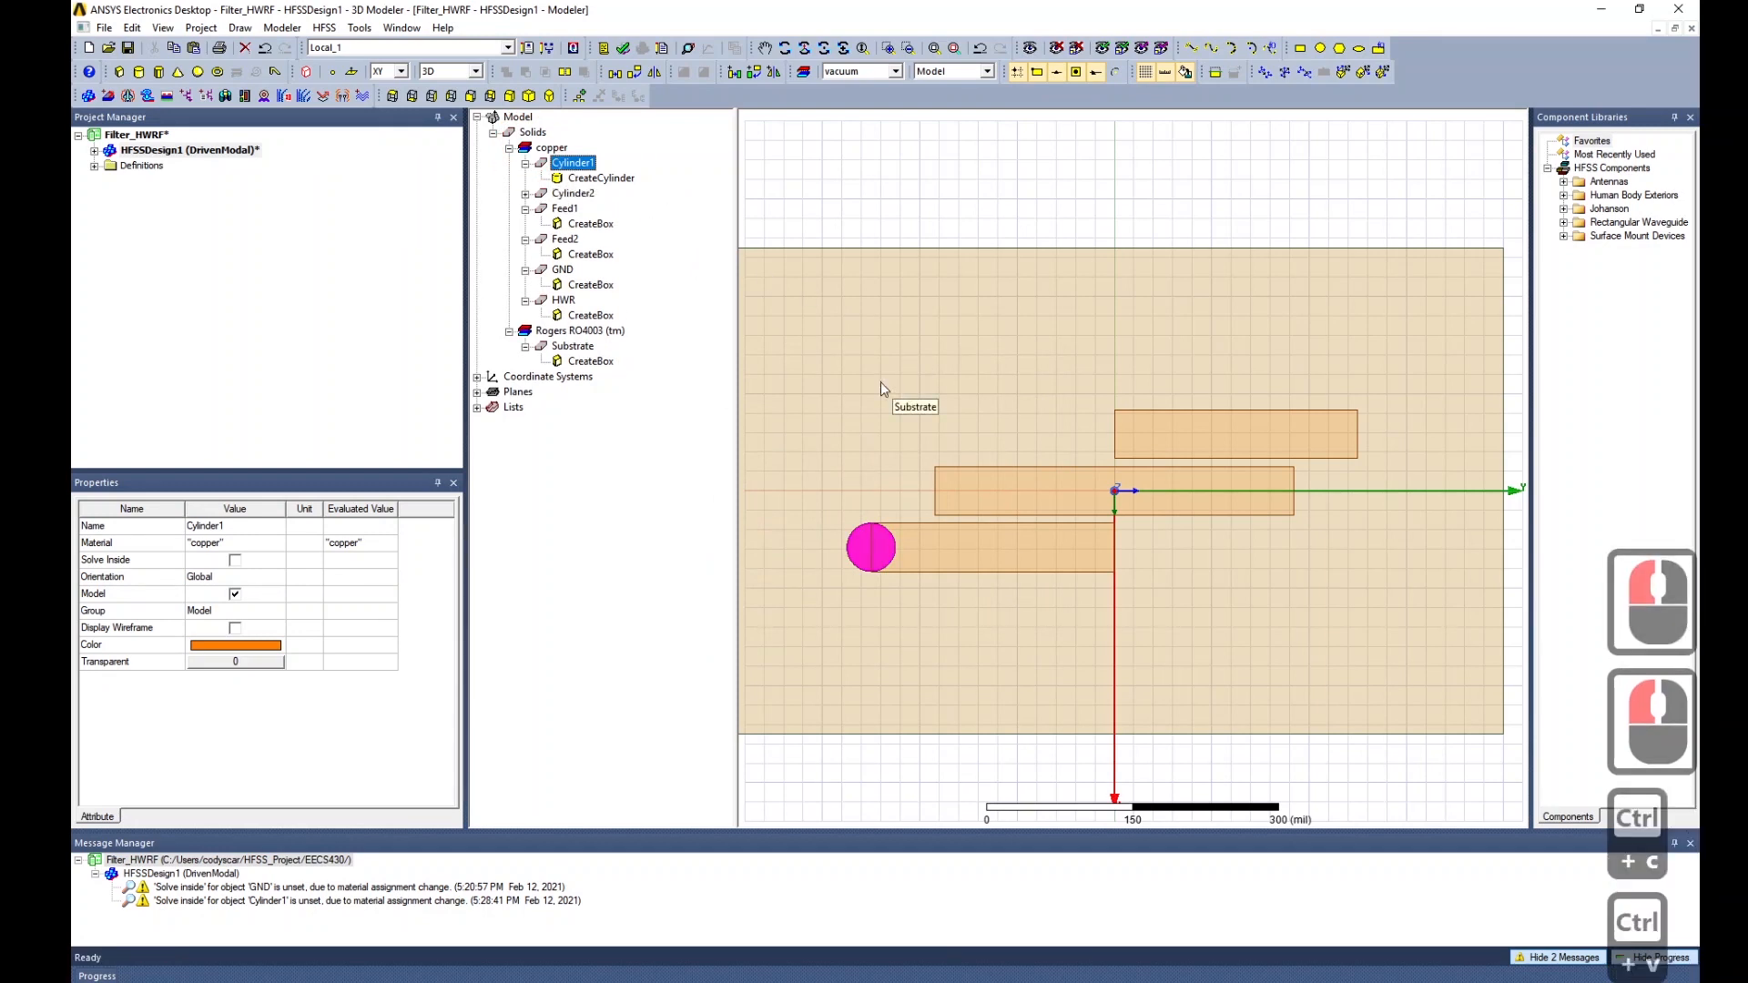
Change Cylinder2's centre position to -W-G, Lf, 0 (-58, 250, 0 mil).
left_click(526, 194)
left_click(601, 209)
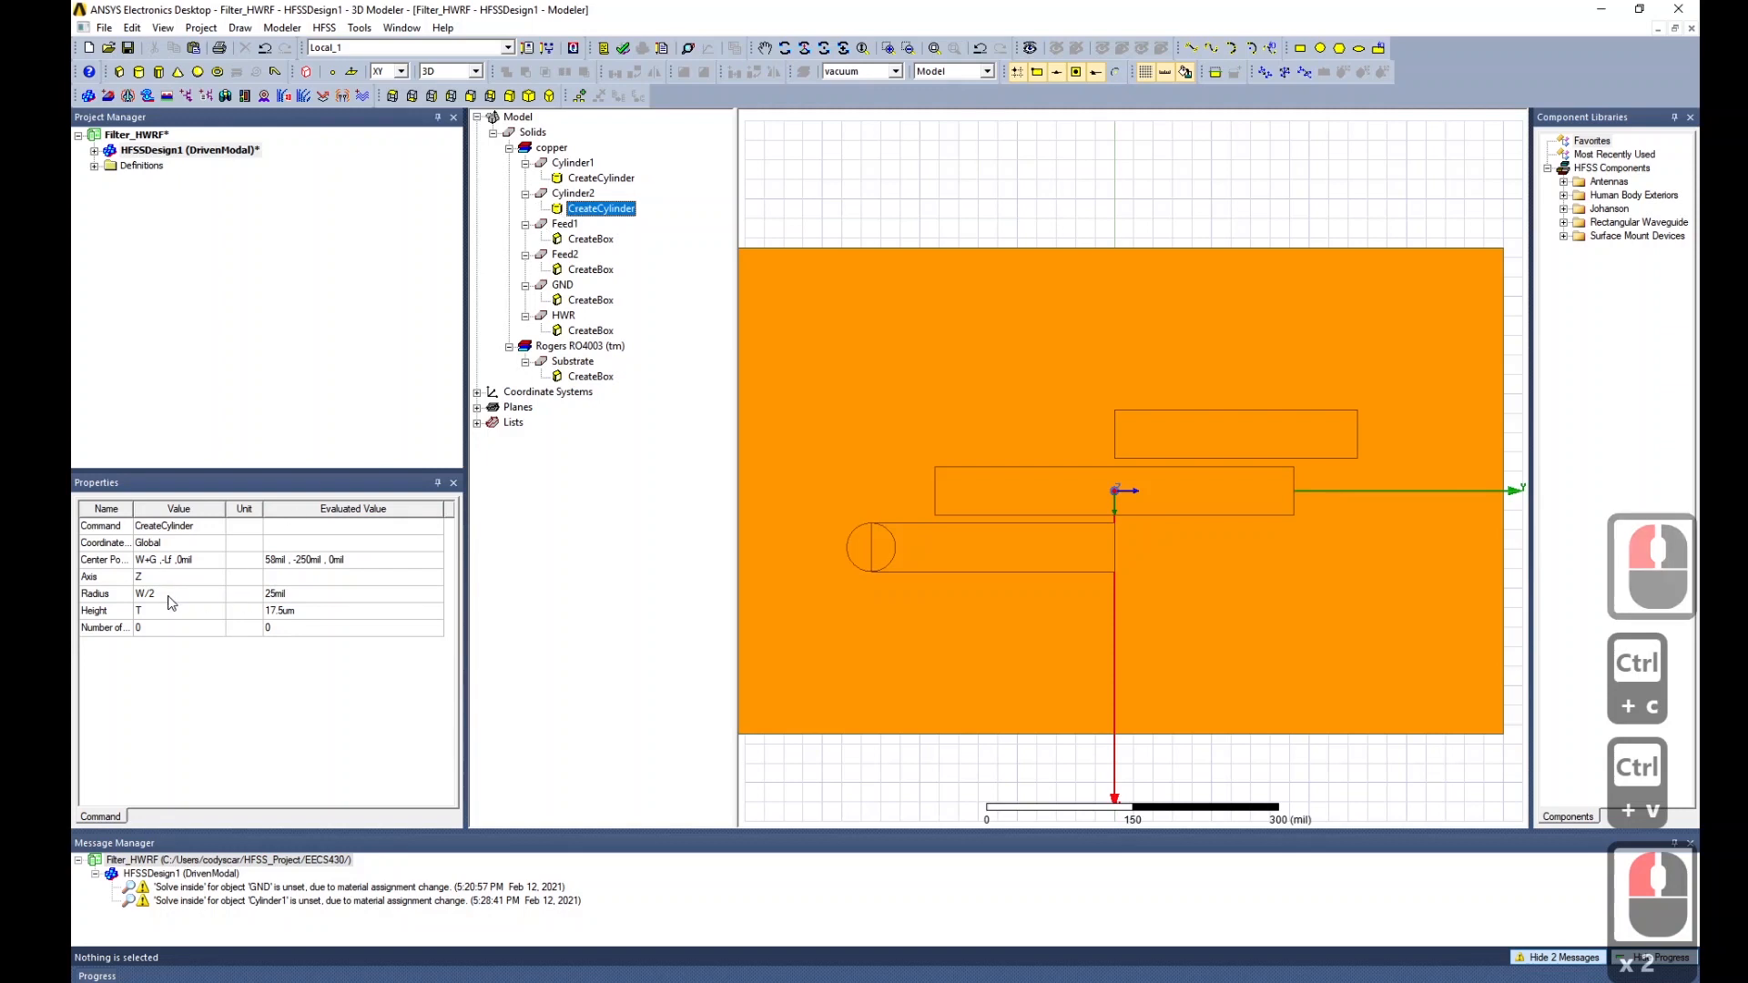
double_click(146, 560)
left_click(136, 561)
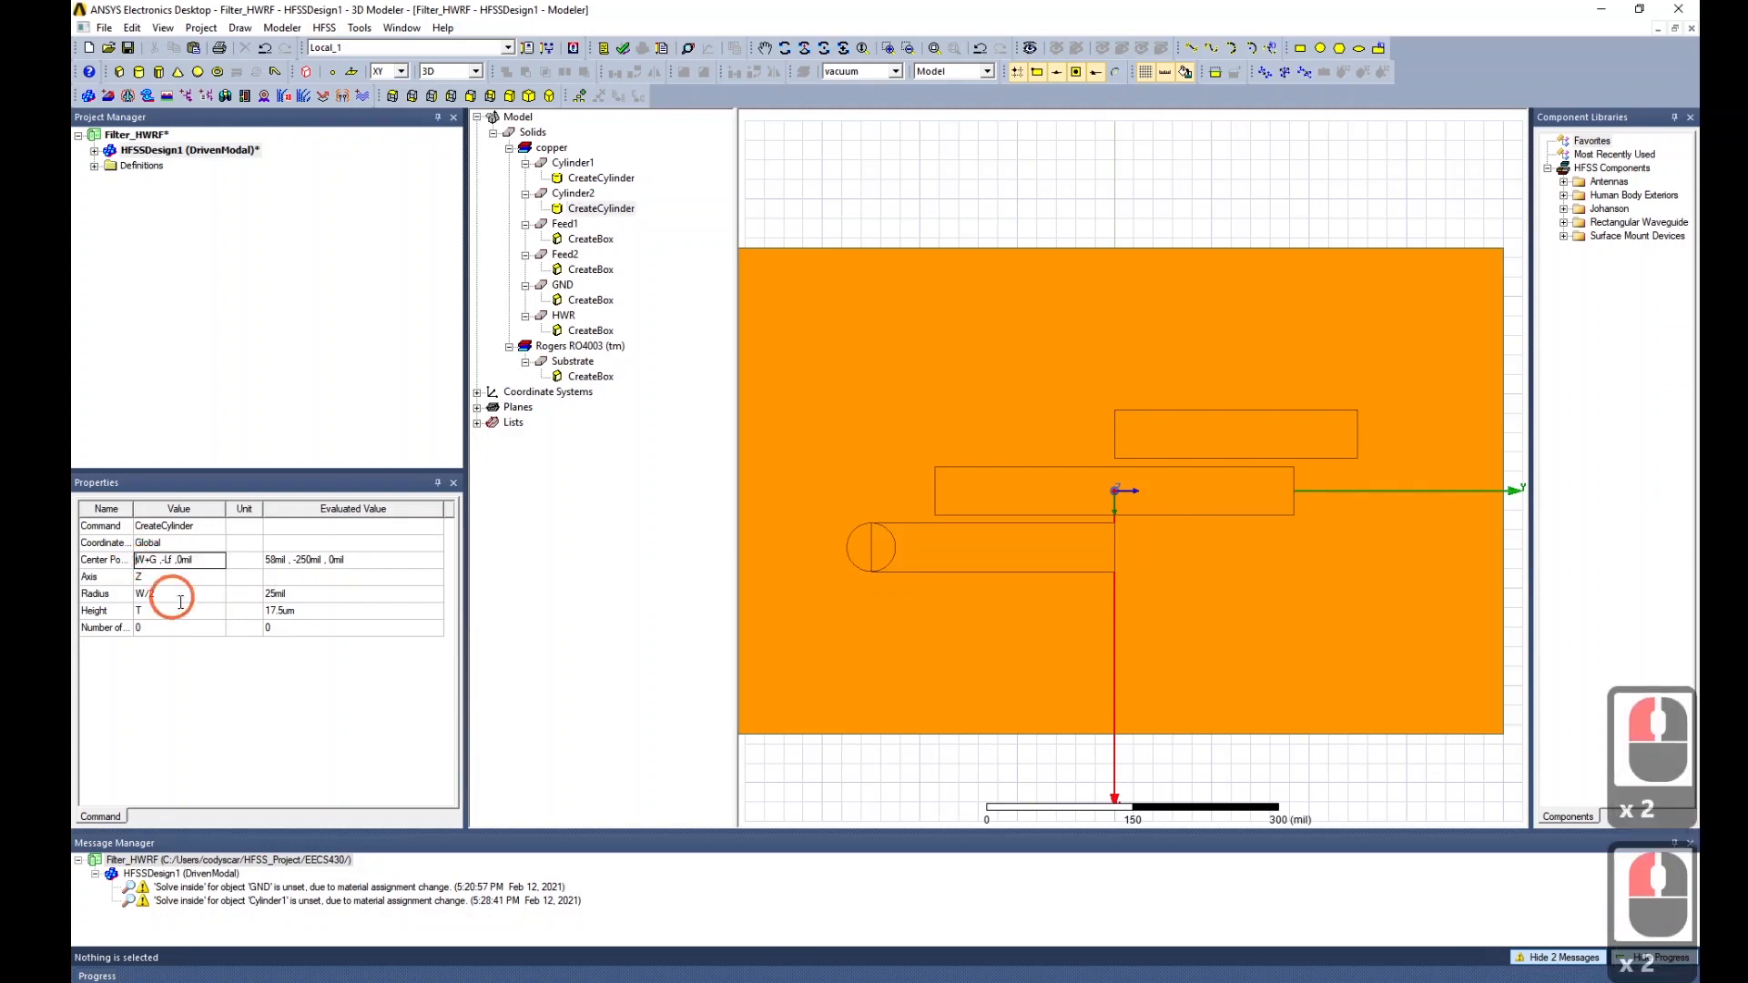
type("-")
key("Right")
key("Right")
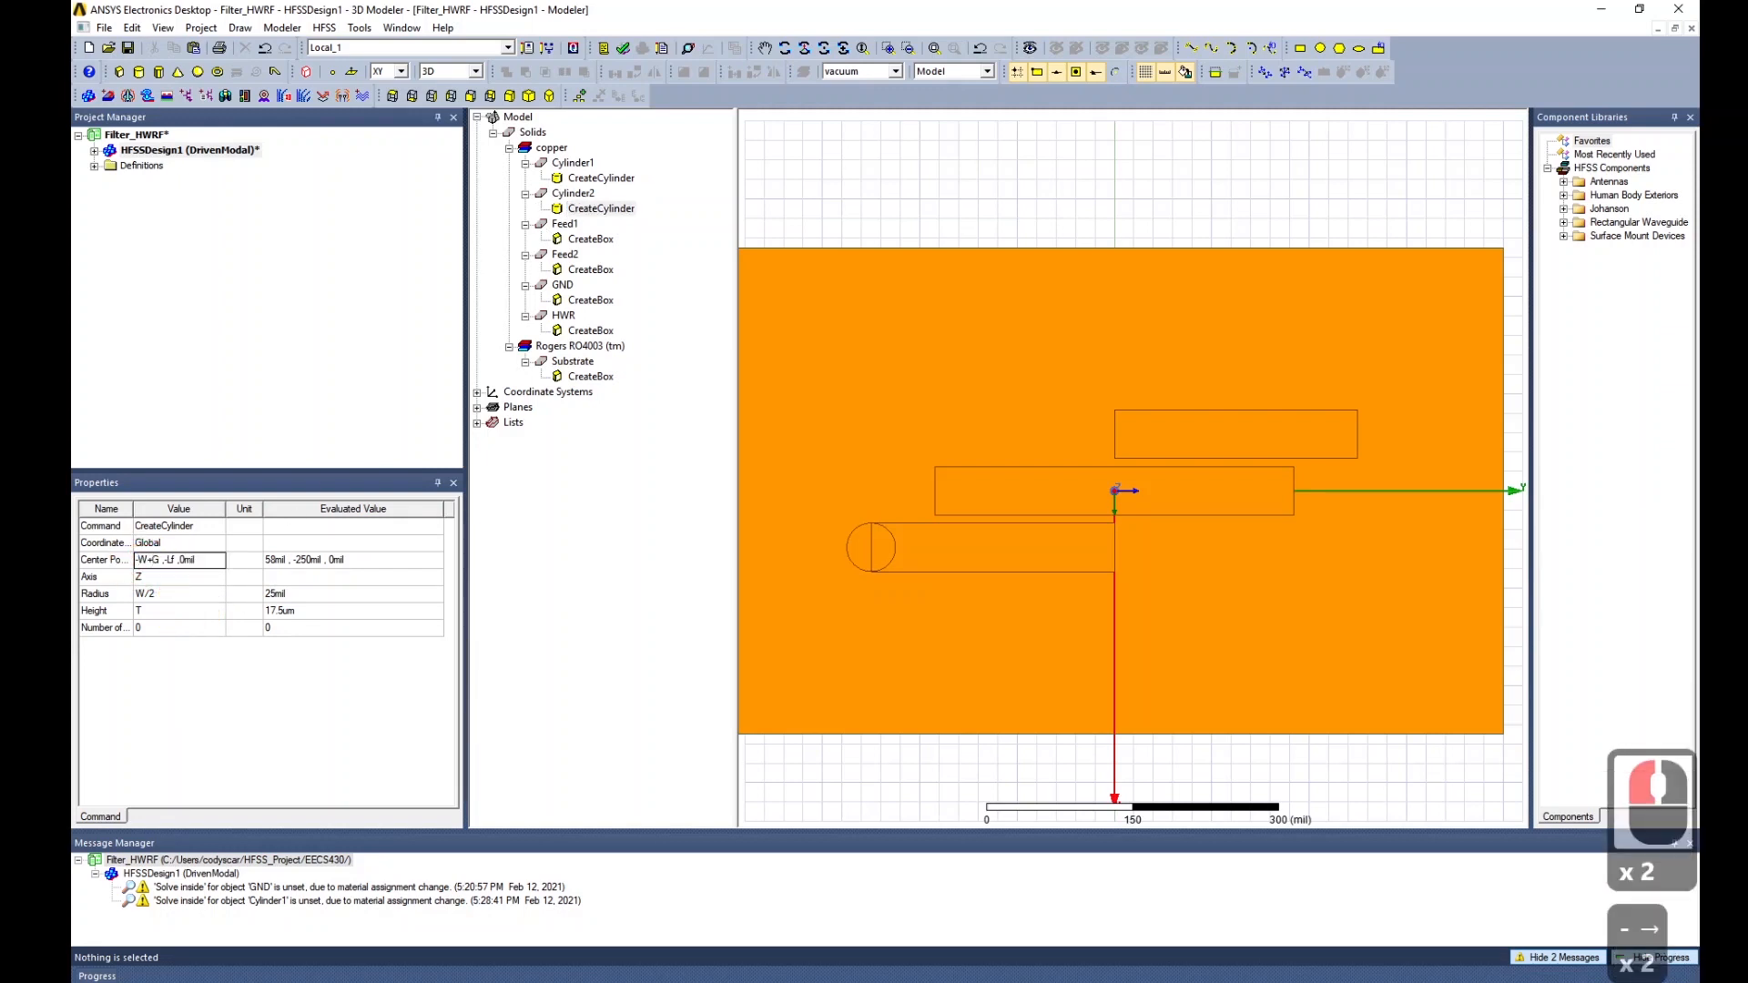
key("BackSpace")
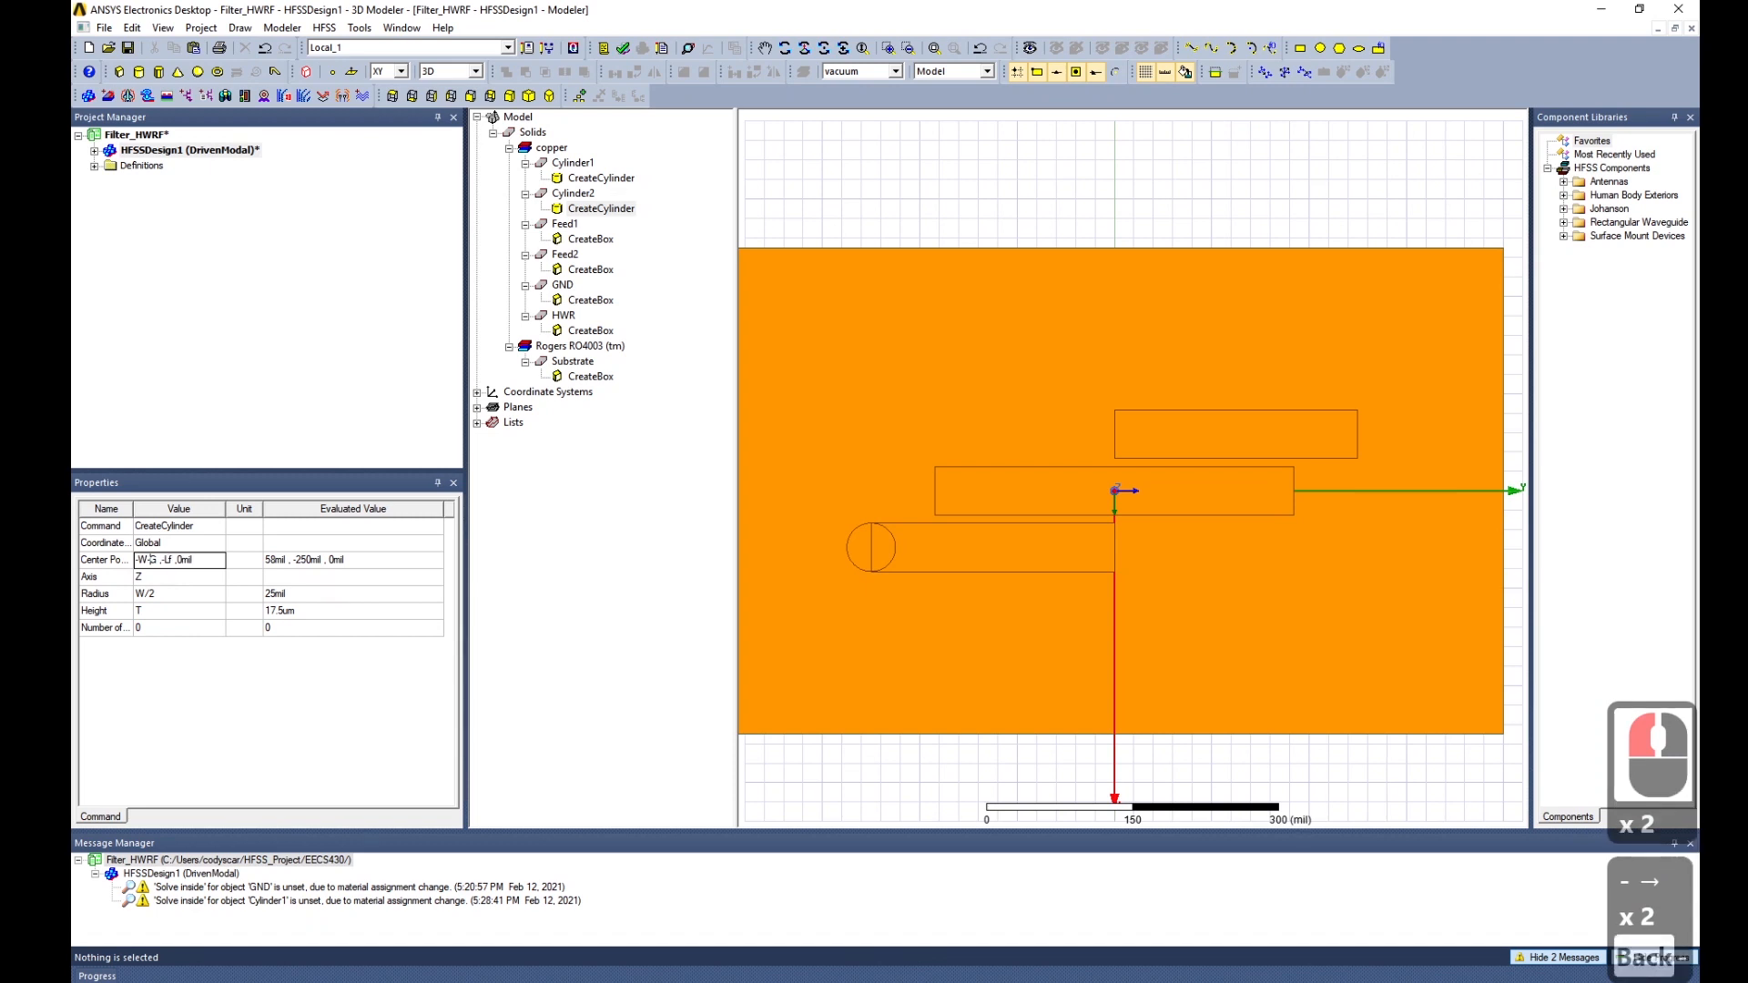
type("-")
key("Right")
key("Right")
key("BackSpace")
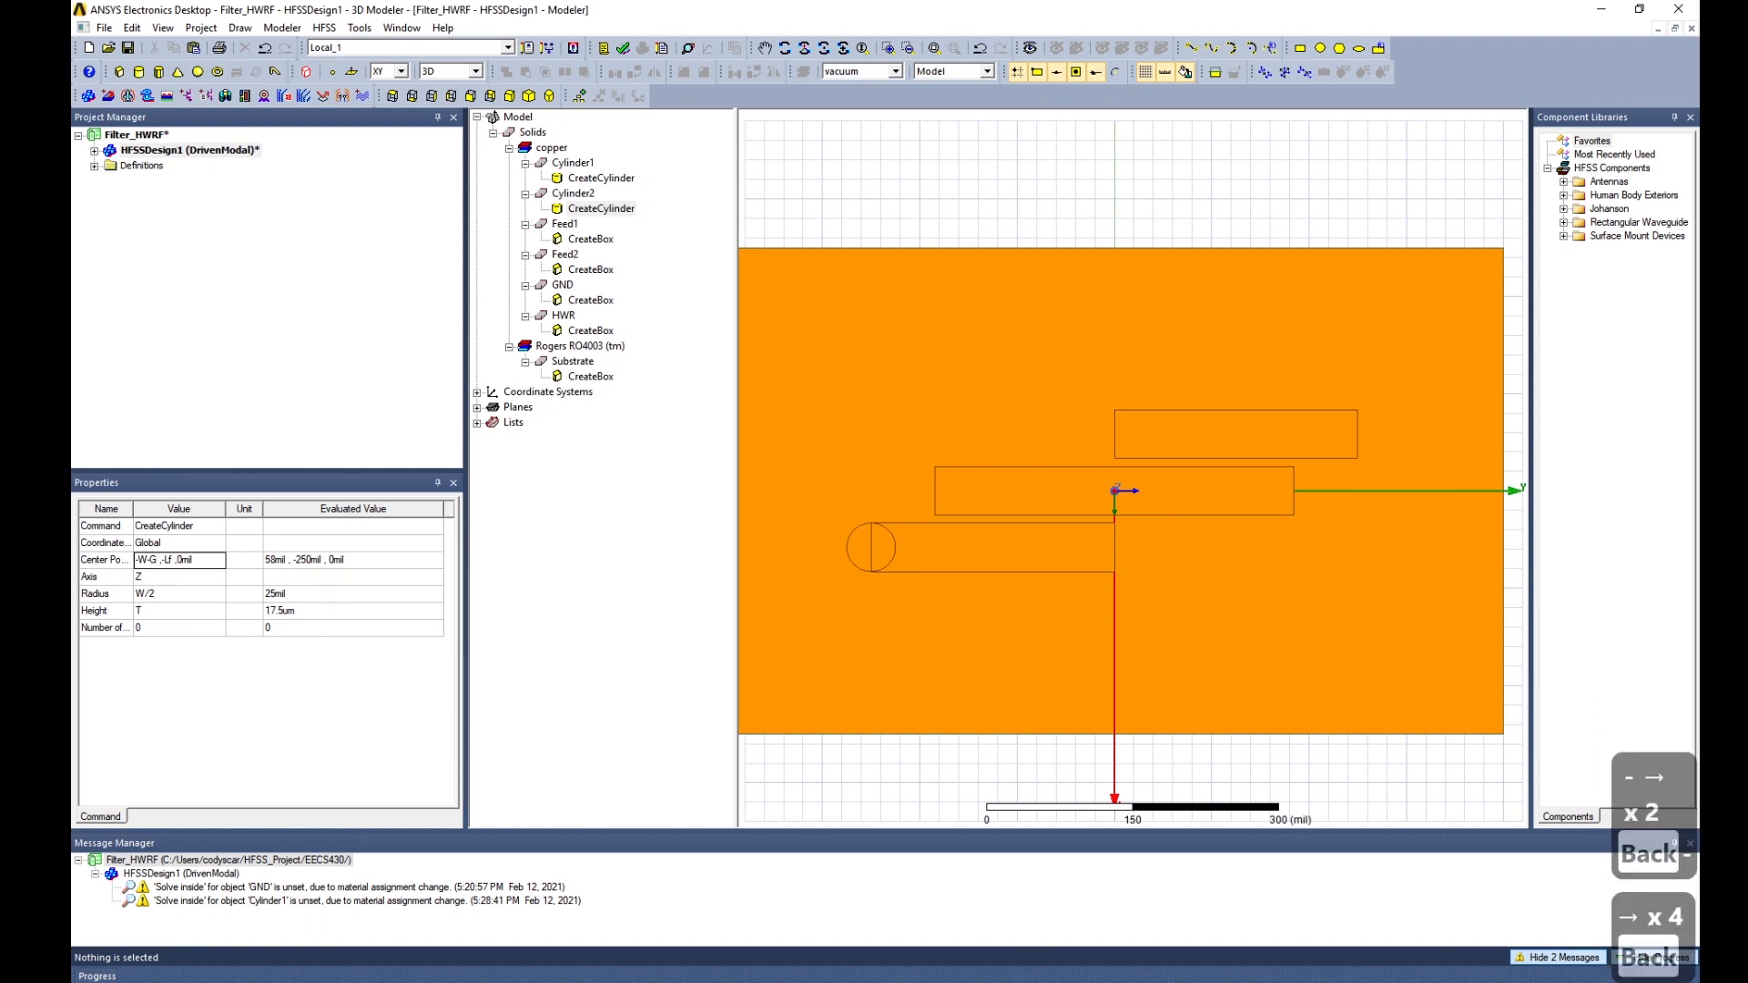
key("Return")
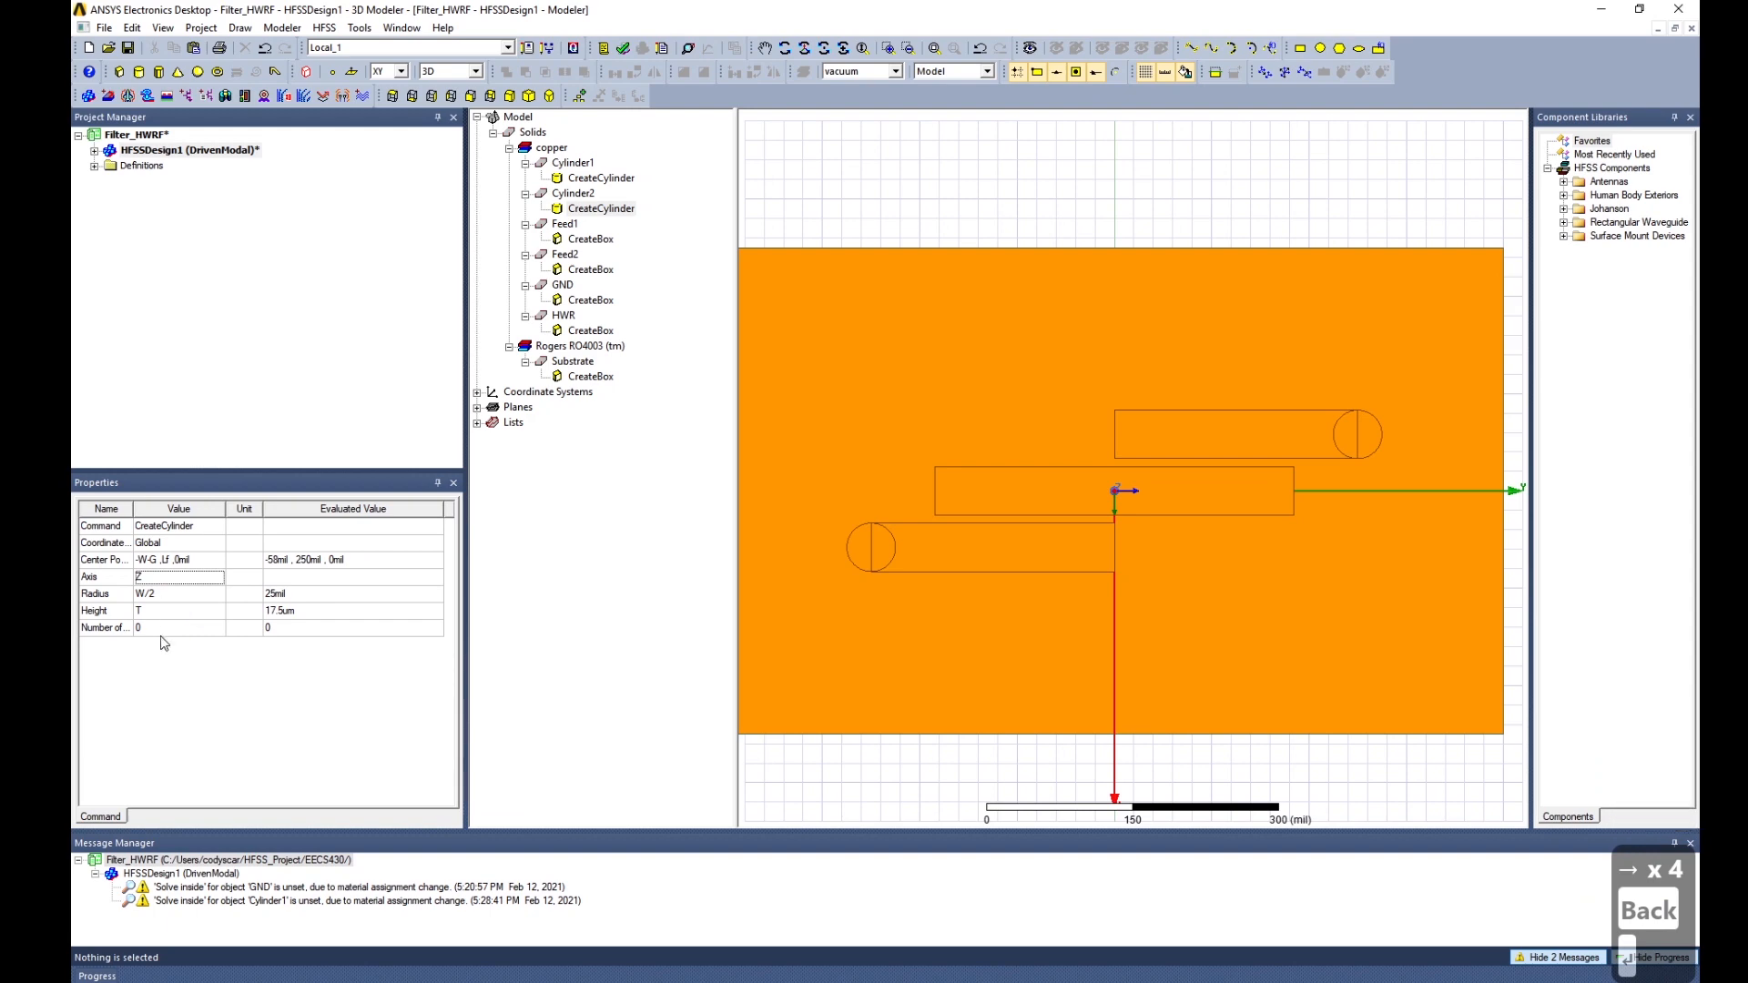
middle_click_drag(1138, 551, 1097, 523)
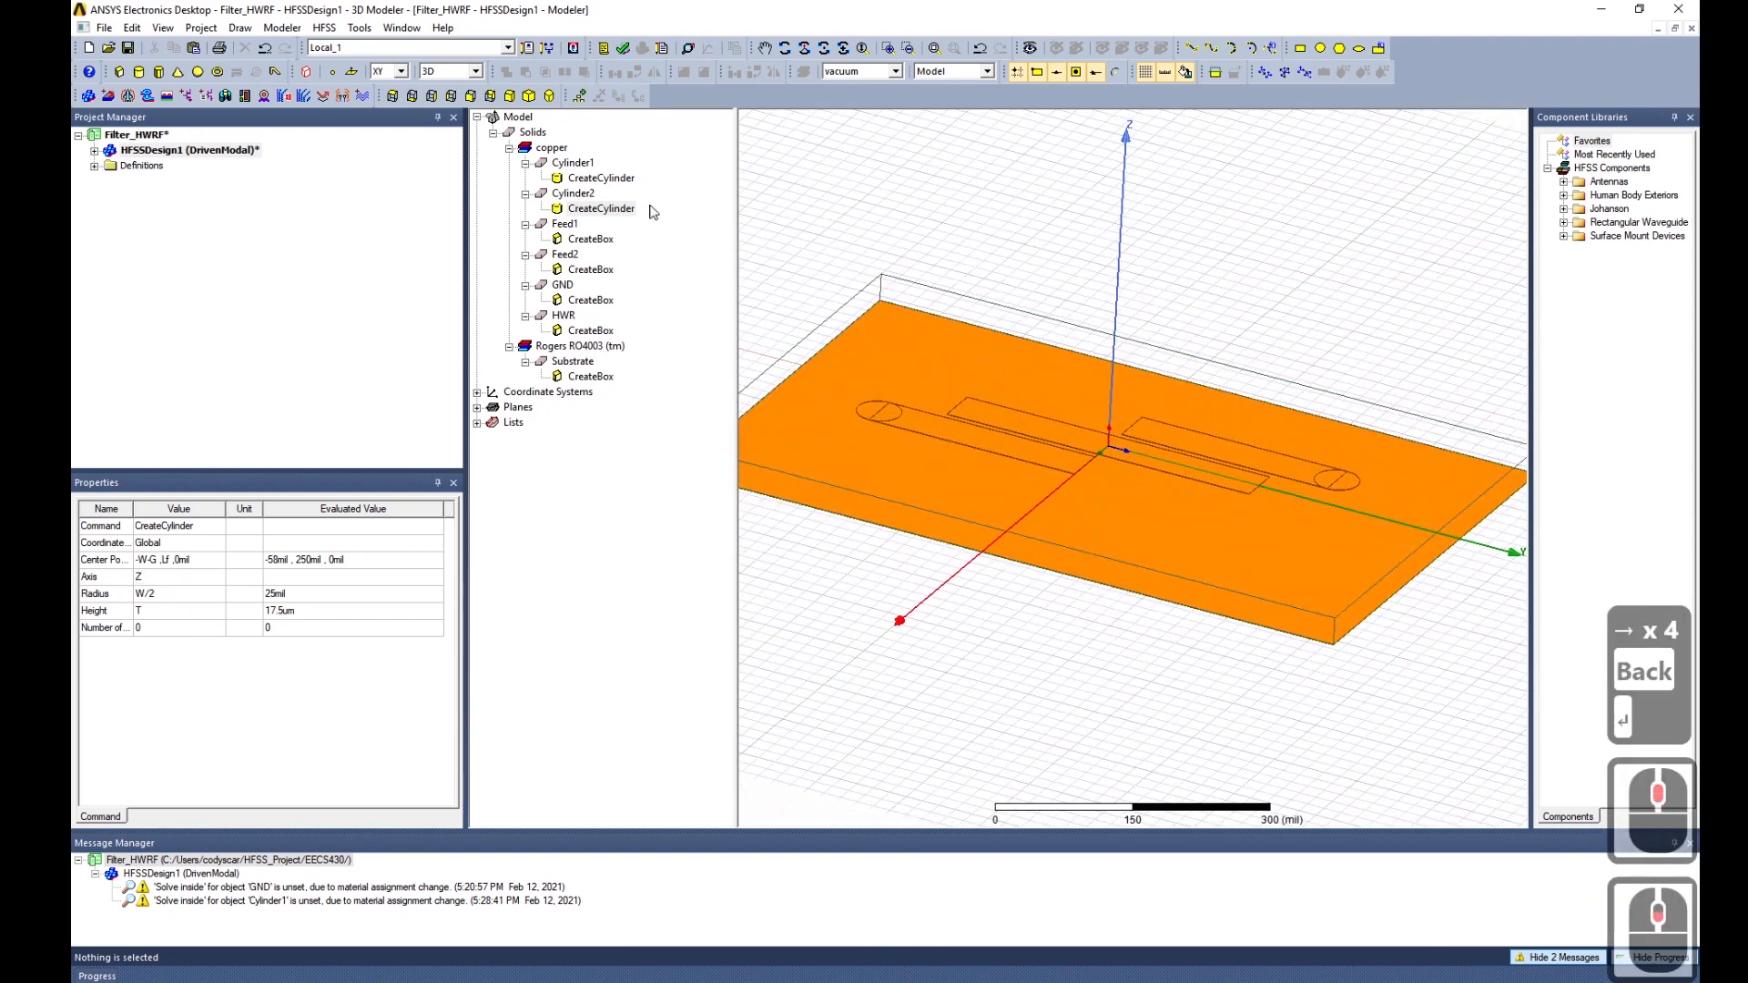
Unite Feed1 with Cylinder1, and Feed2 with Cylinder2.
left_click(565, 224)
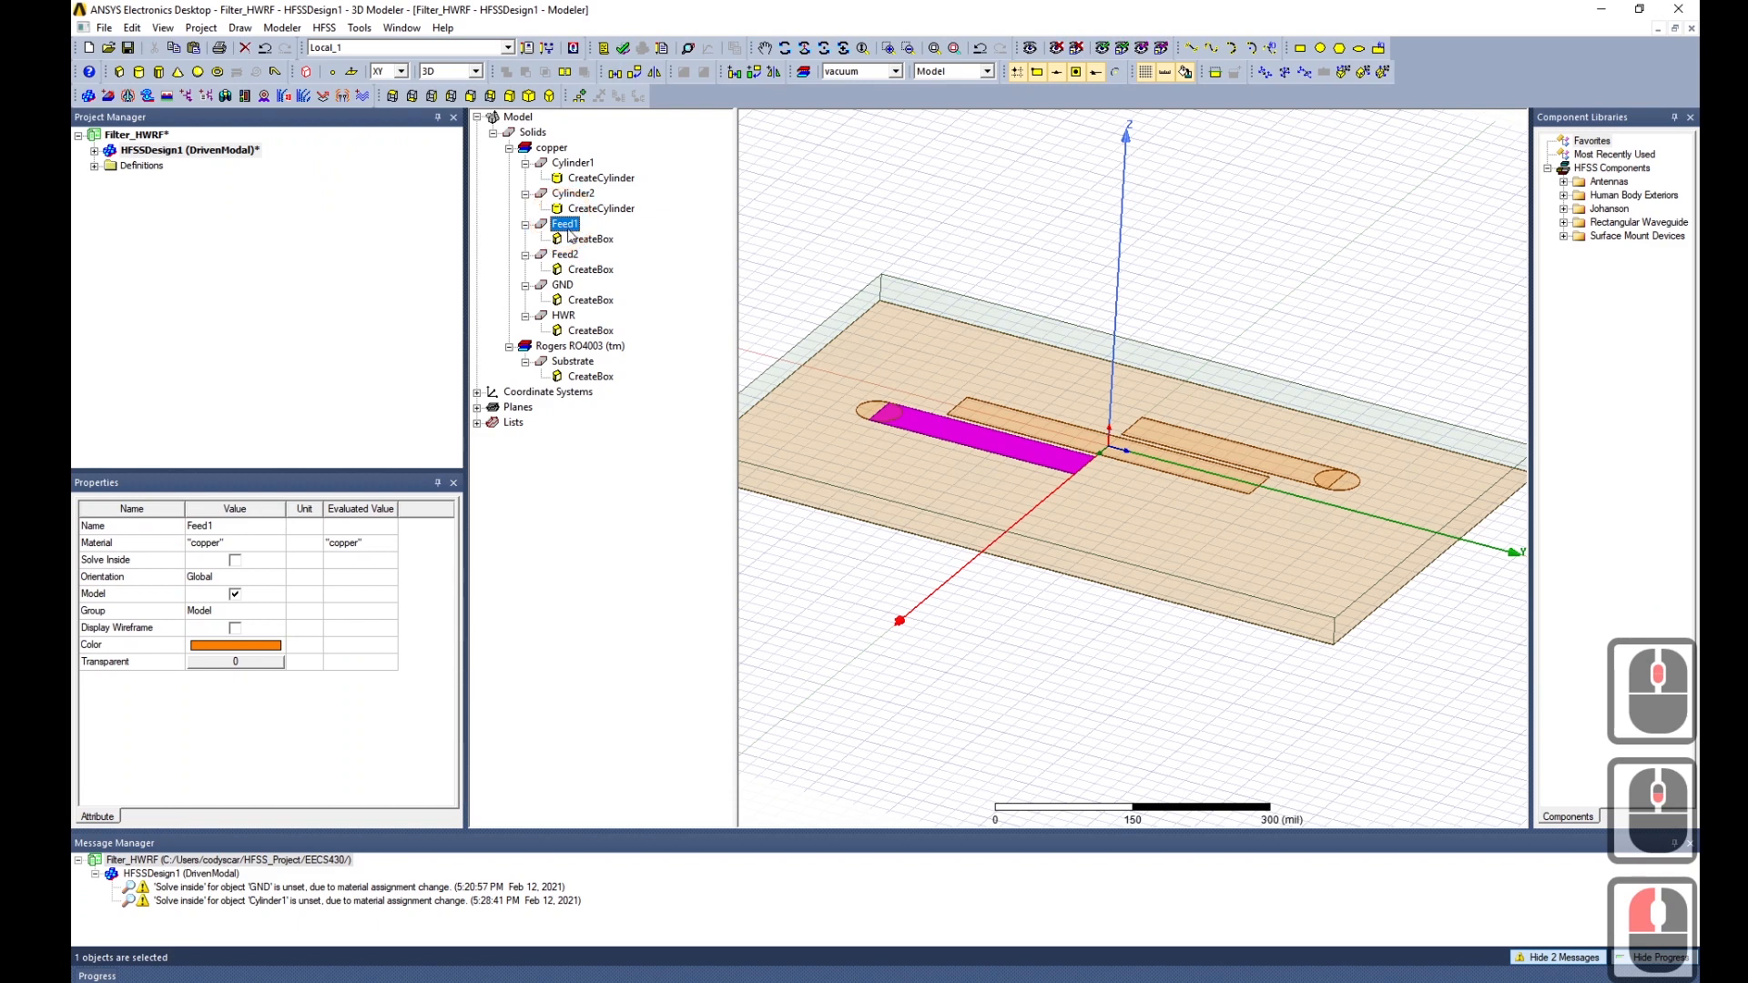
left_click(570, 163, "ctrl")
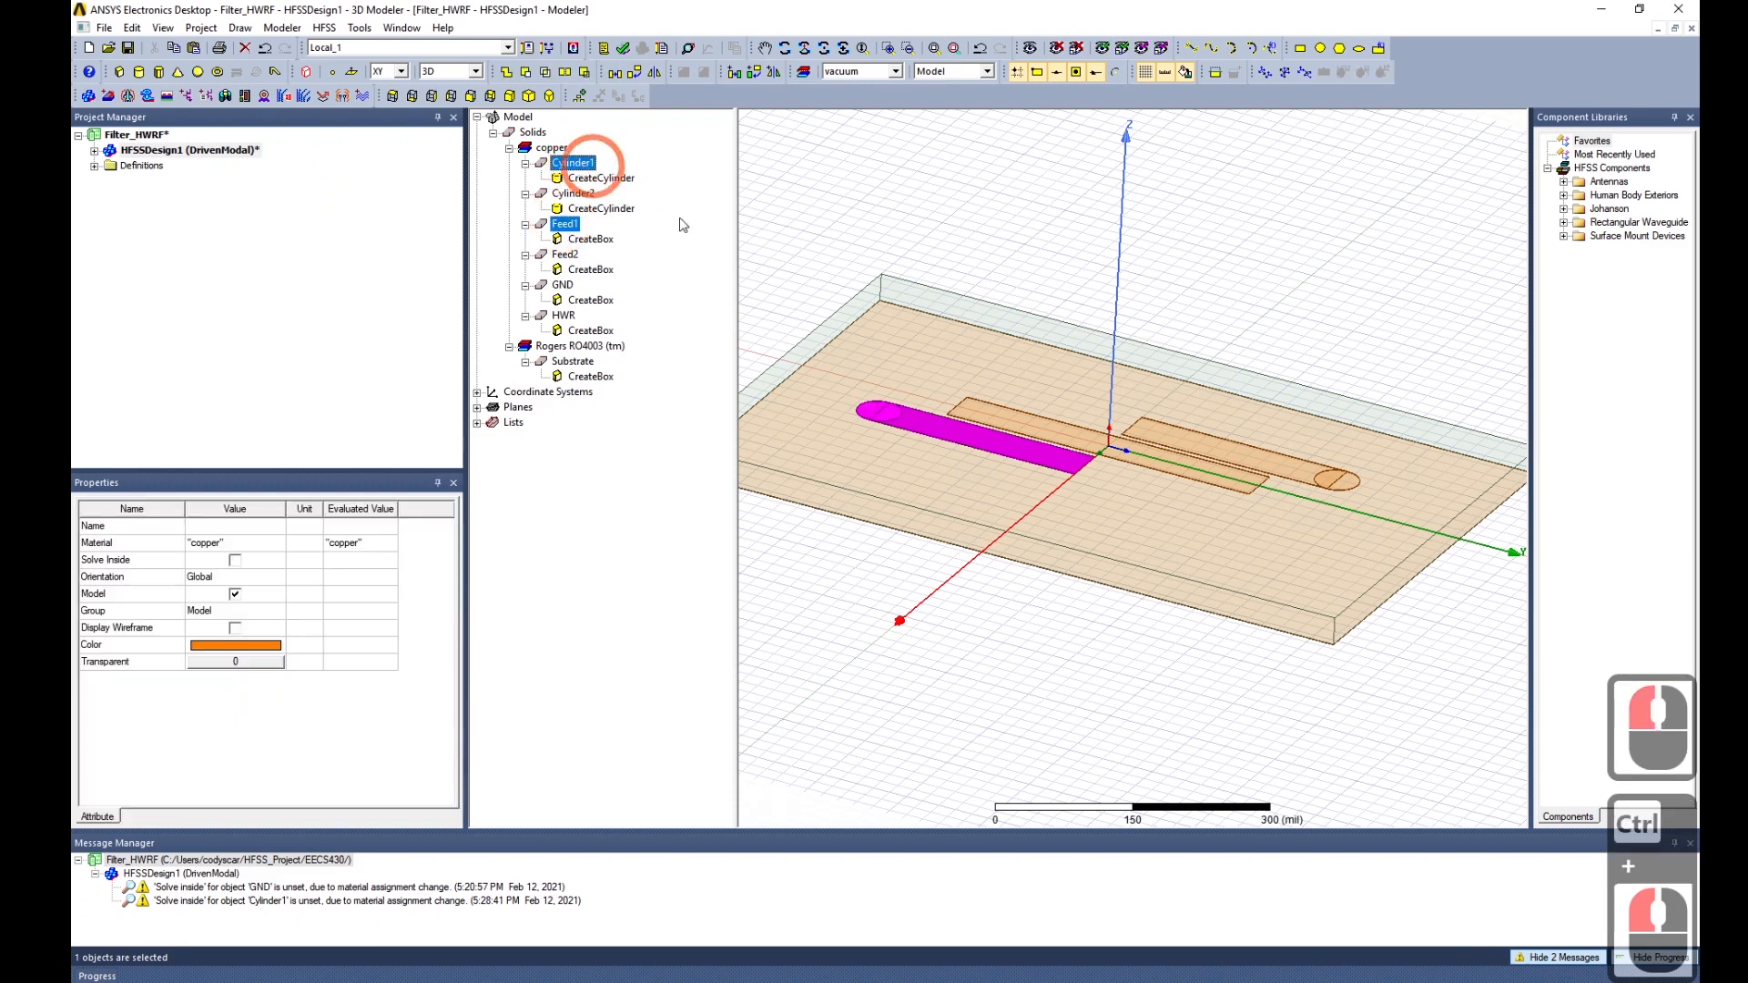
left_click(515, 73)
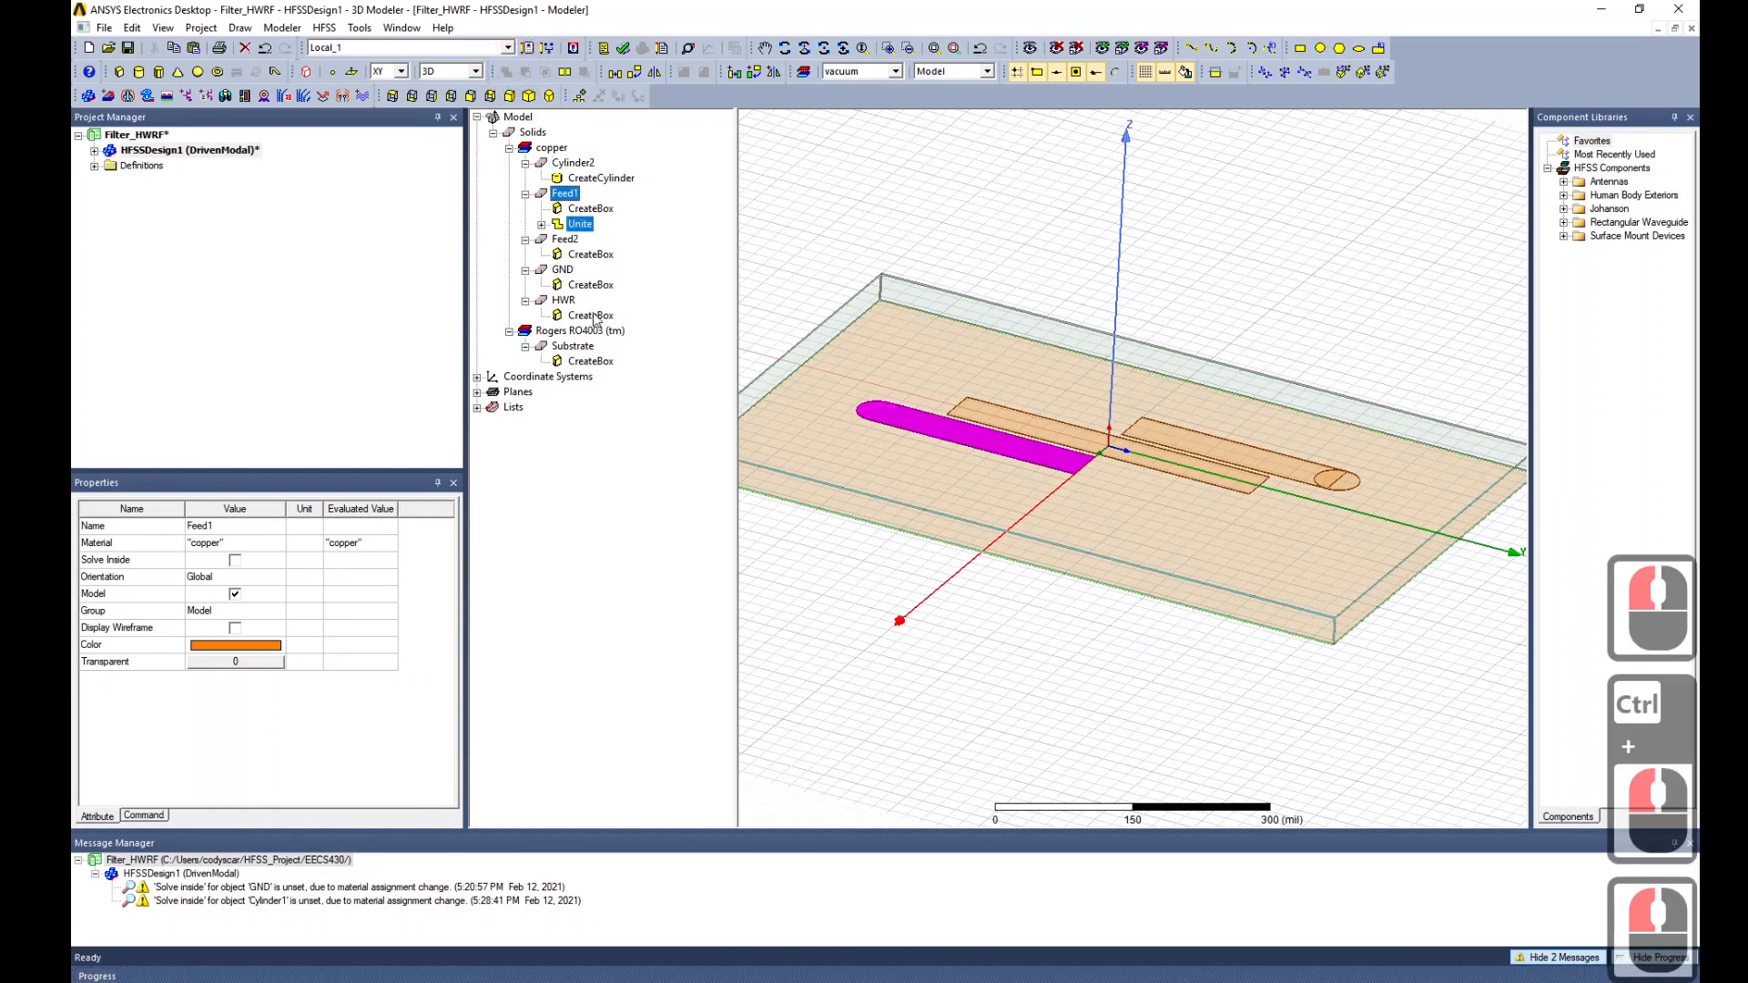
left_click(565, 239)
left_click(573, 162, "ctrl")
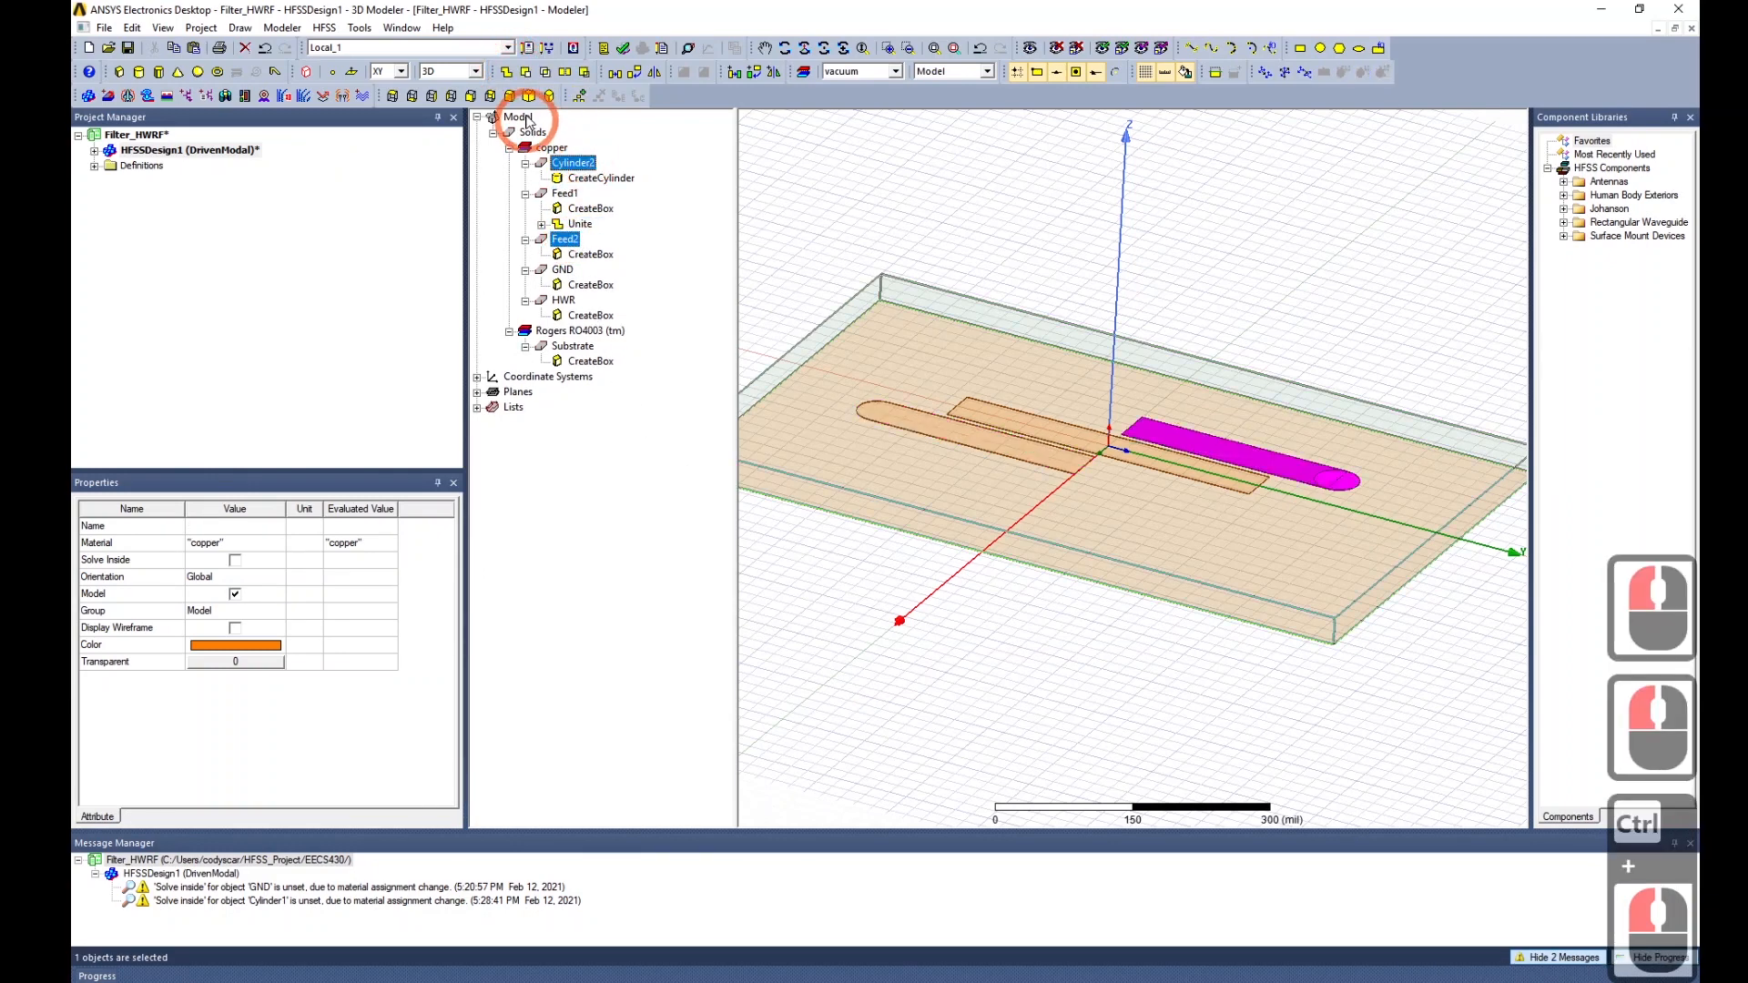
left_click(506, 72)
left_click_drag(1043, 515, 914, 502, "ctrl")
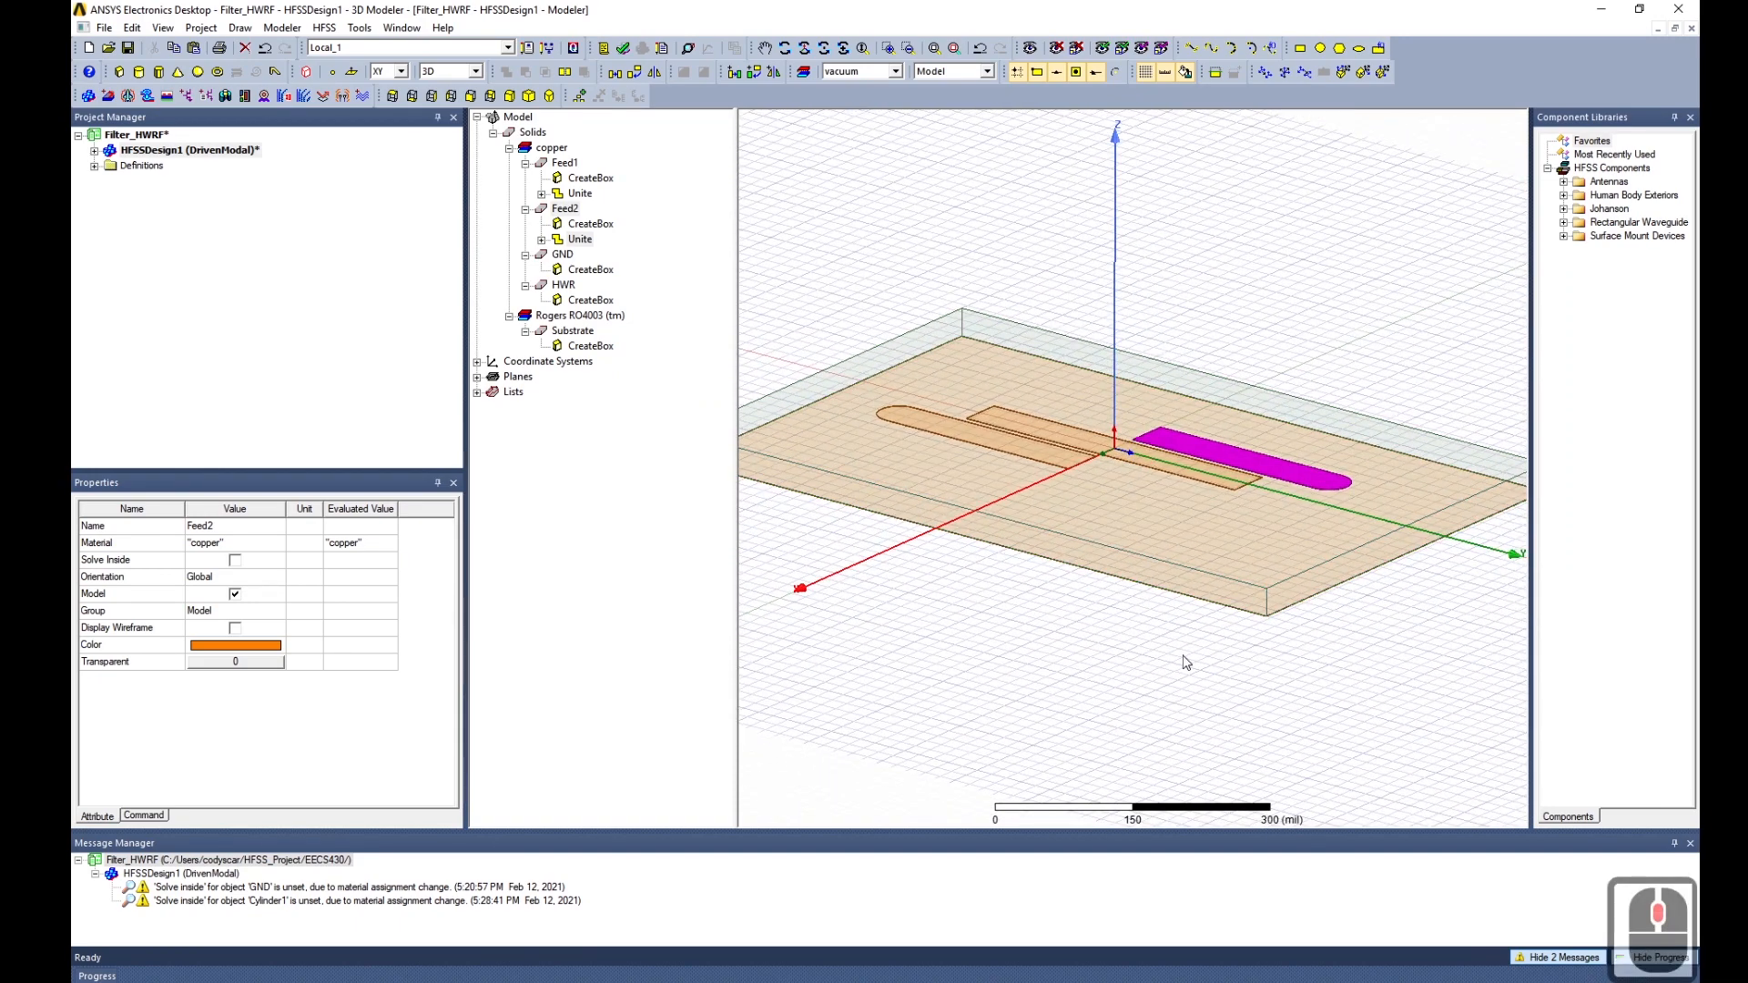
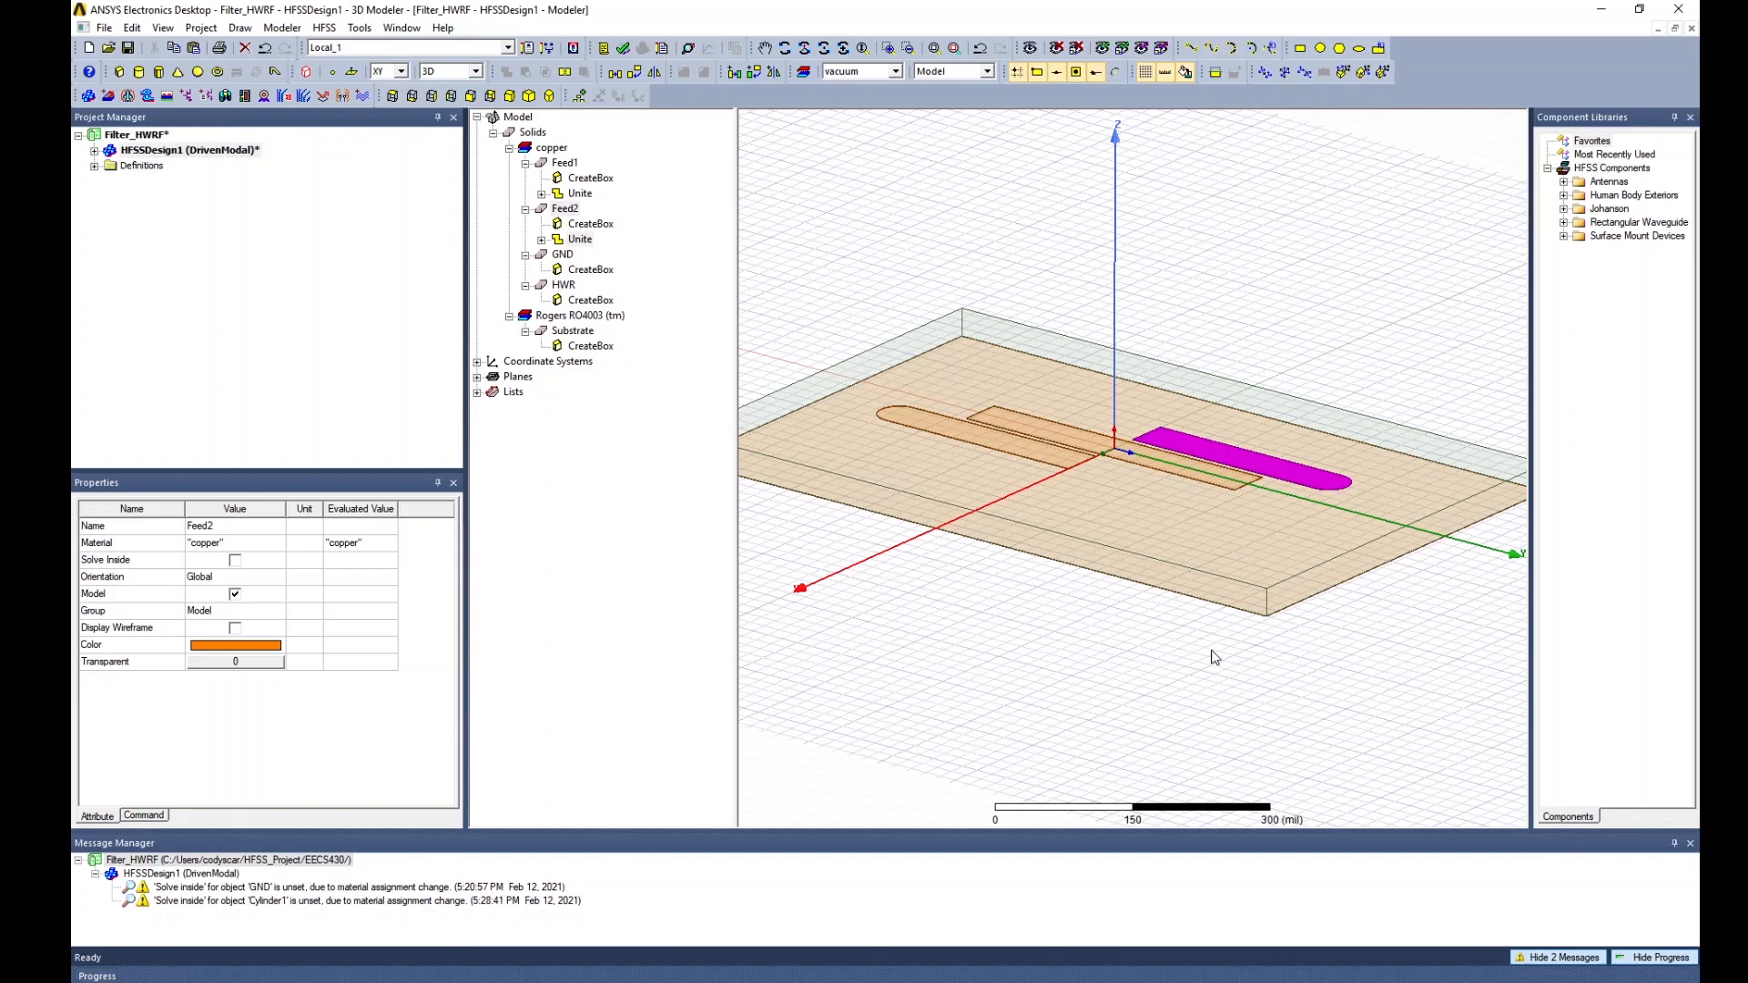
In top view, draw a 20 mil-radius circular sheet at the left feed line's rounded end.
mouse_move(1214, 657)
left_mouse_down("alt")
mouse_move(1196, 682)
mouse_move(1209, 663)
left_mouse_up("alt")
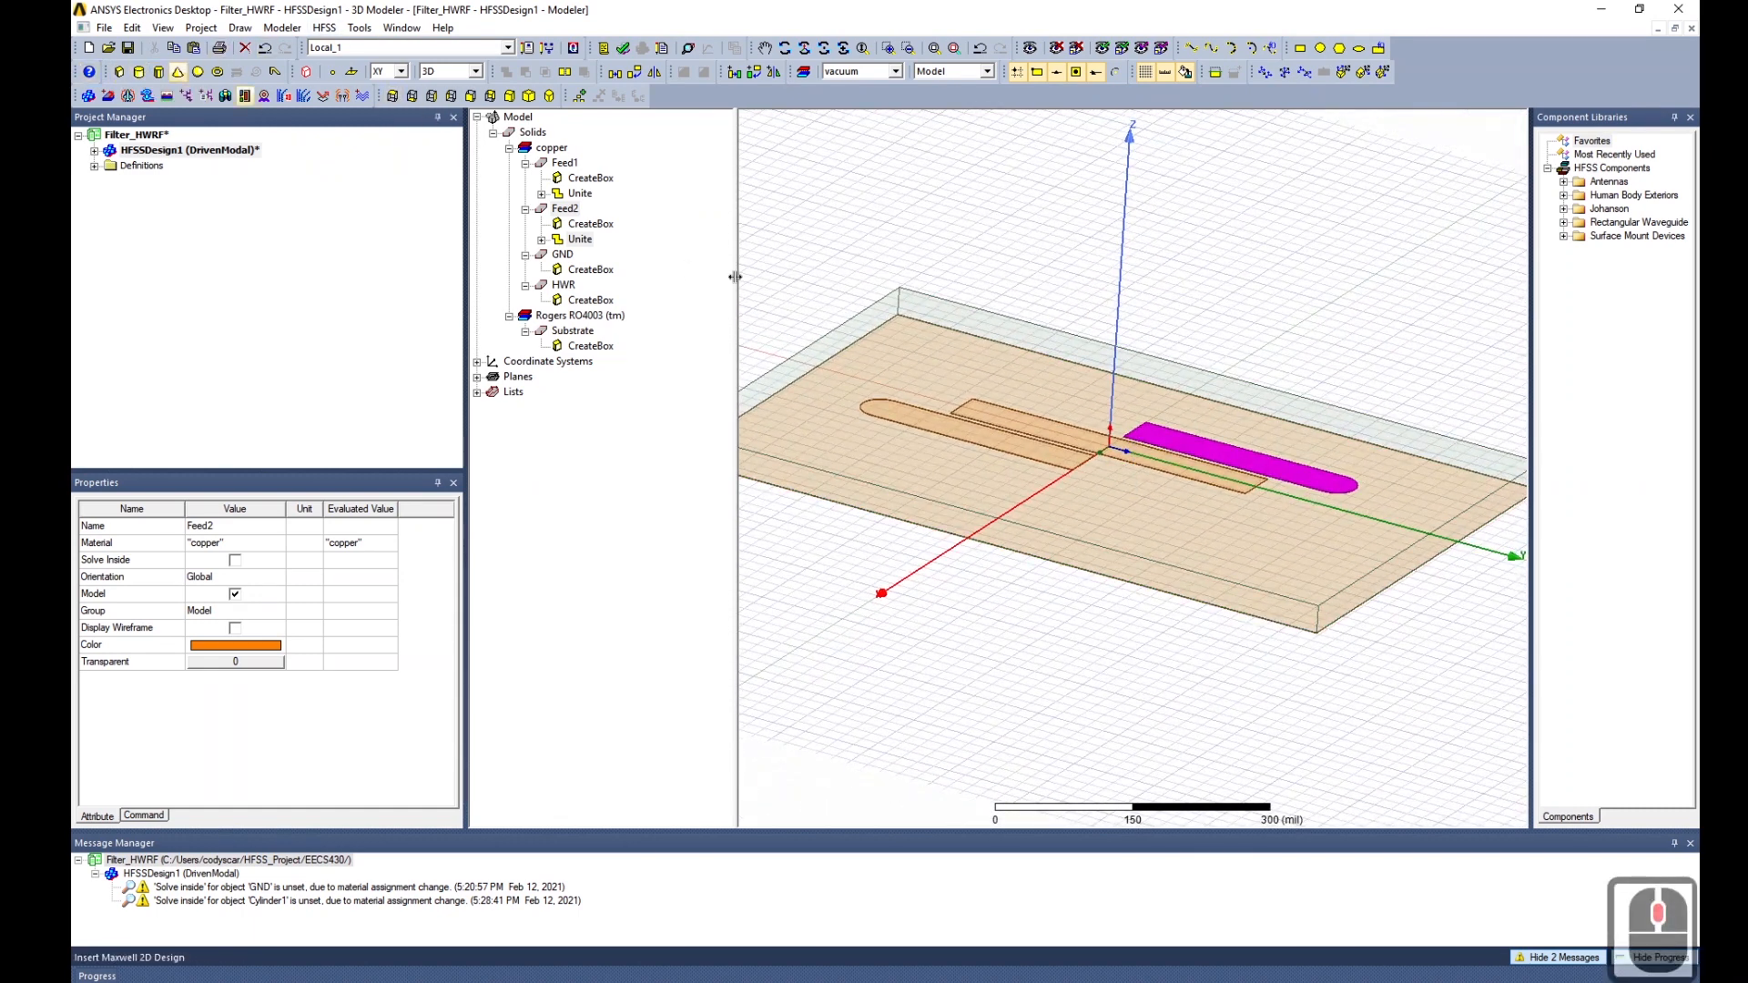
left_click(408, 96)
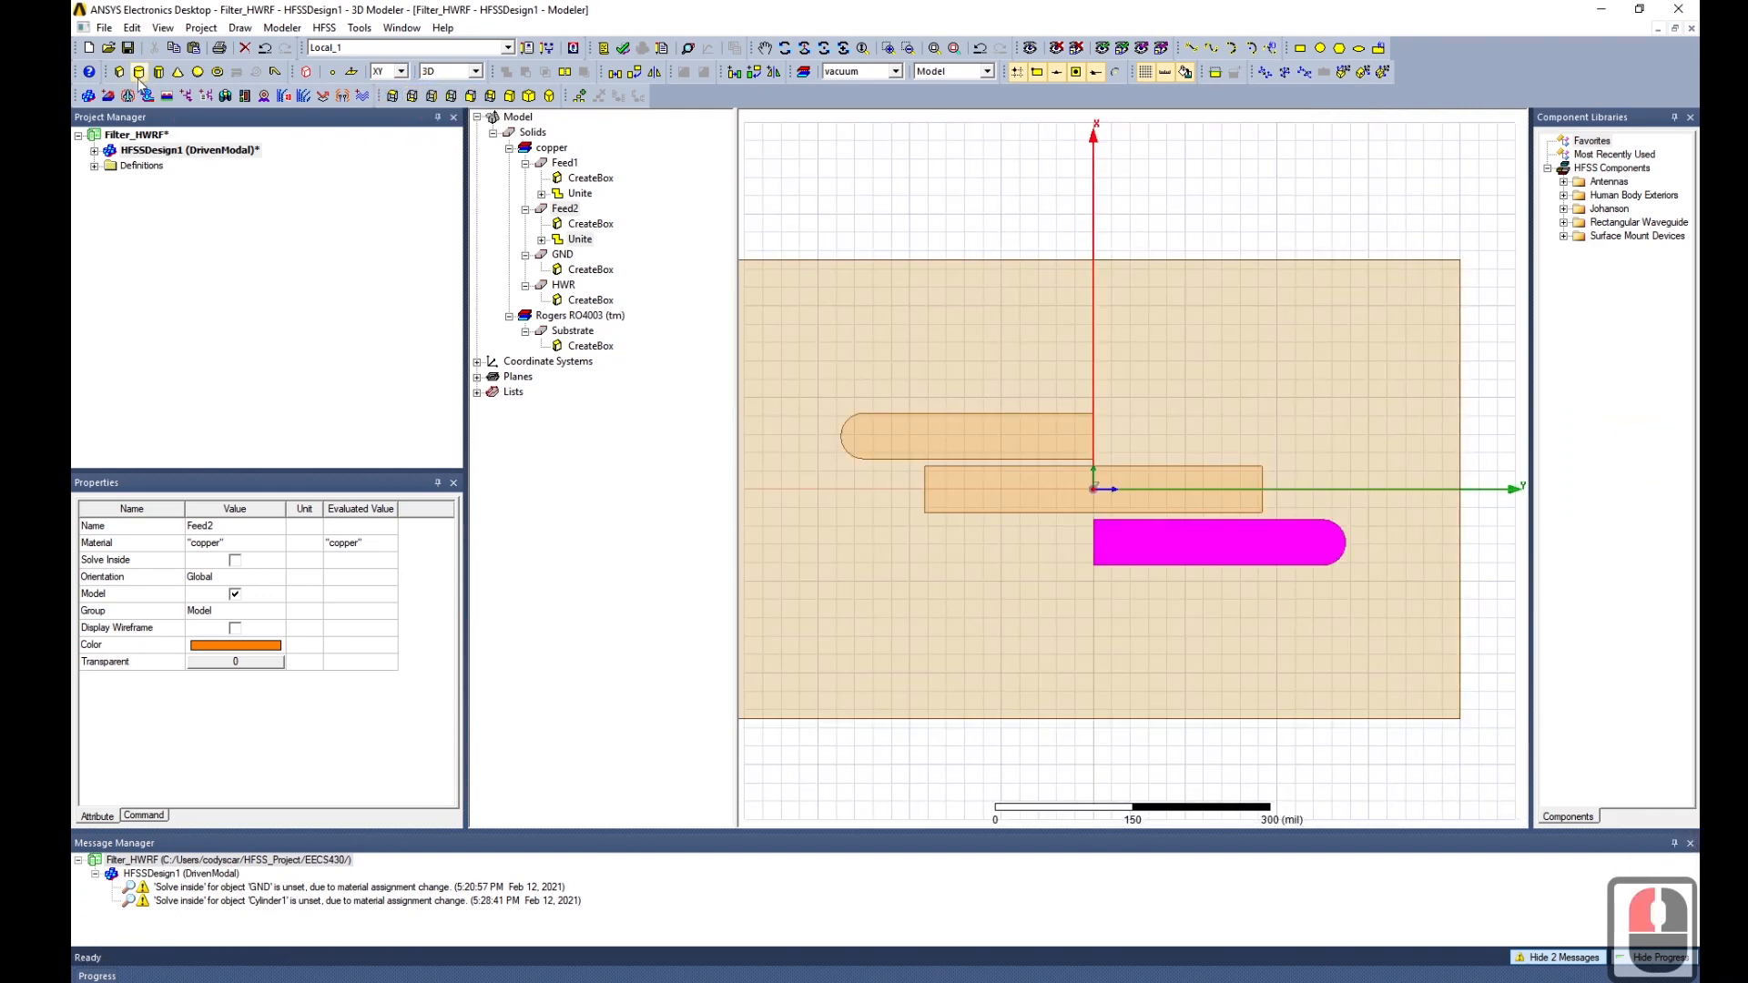
left_click(139, 75)
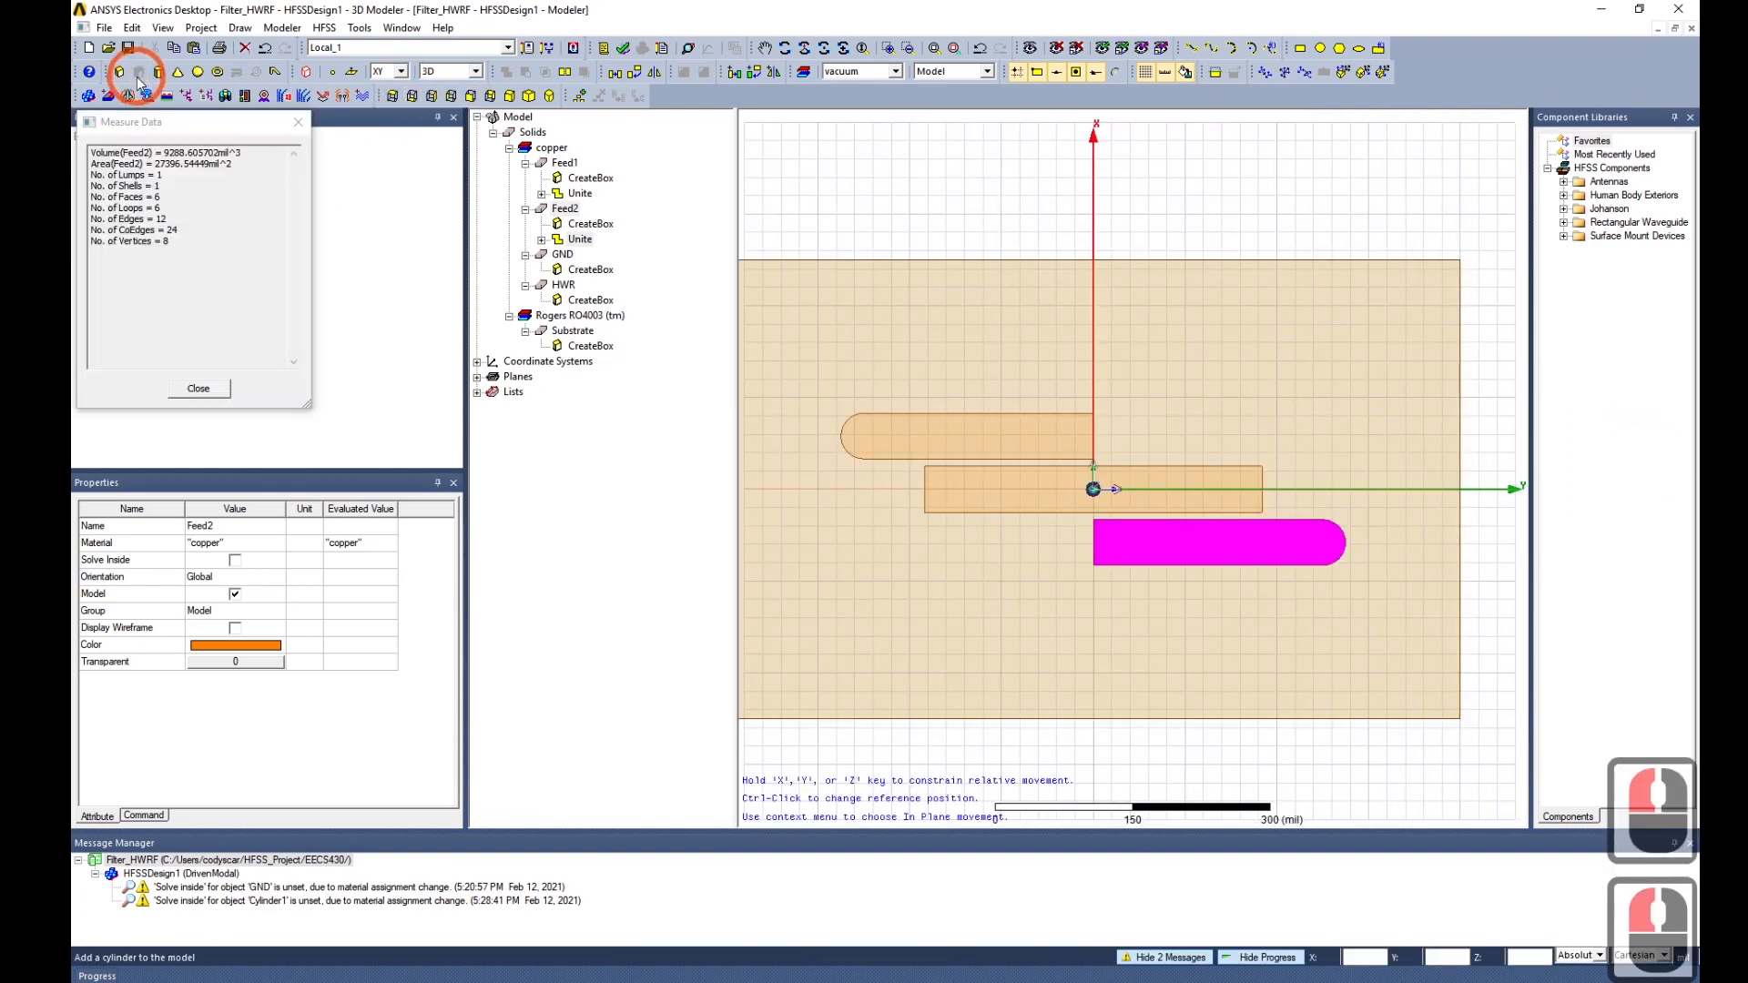
left_click(854, 434)
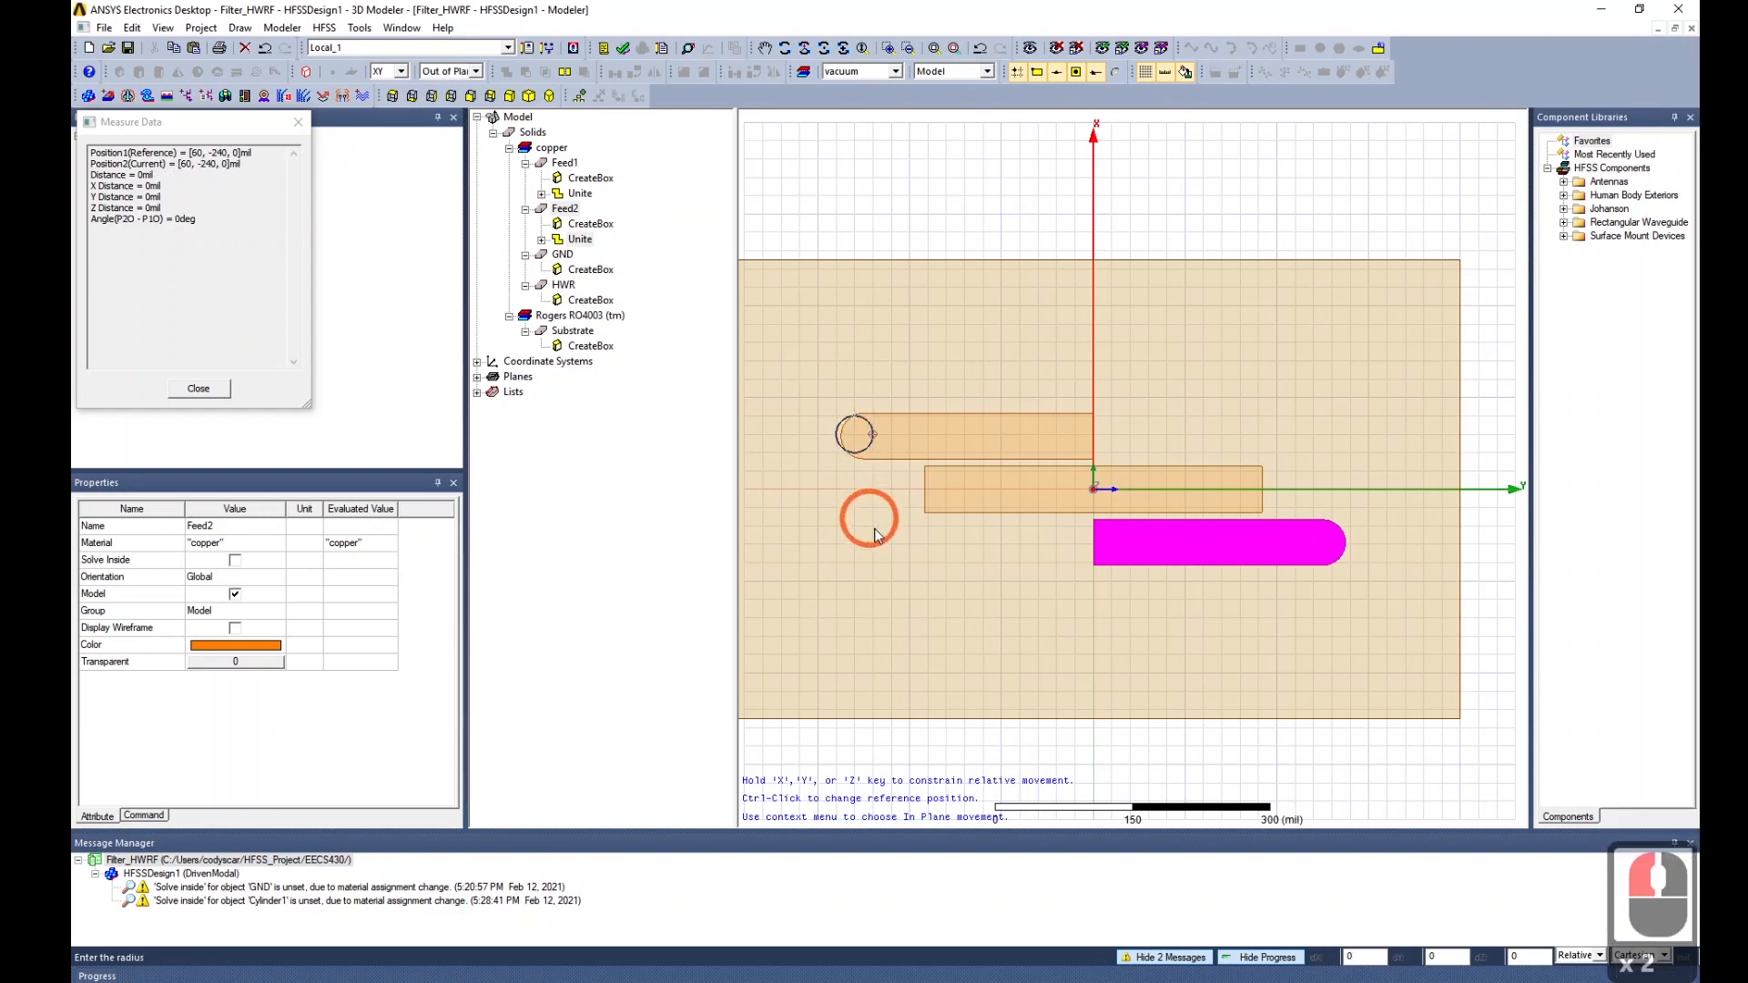
double_click(865, 462)
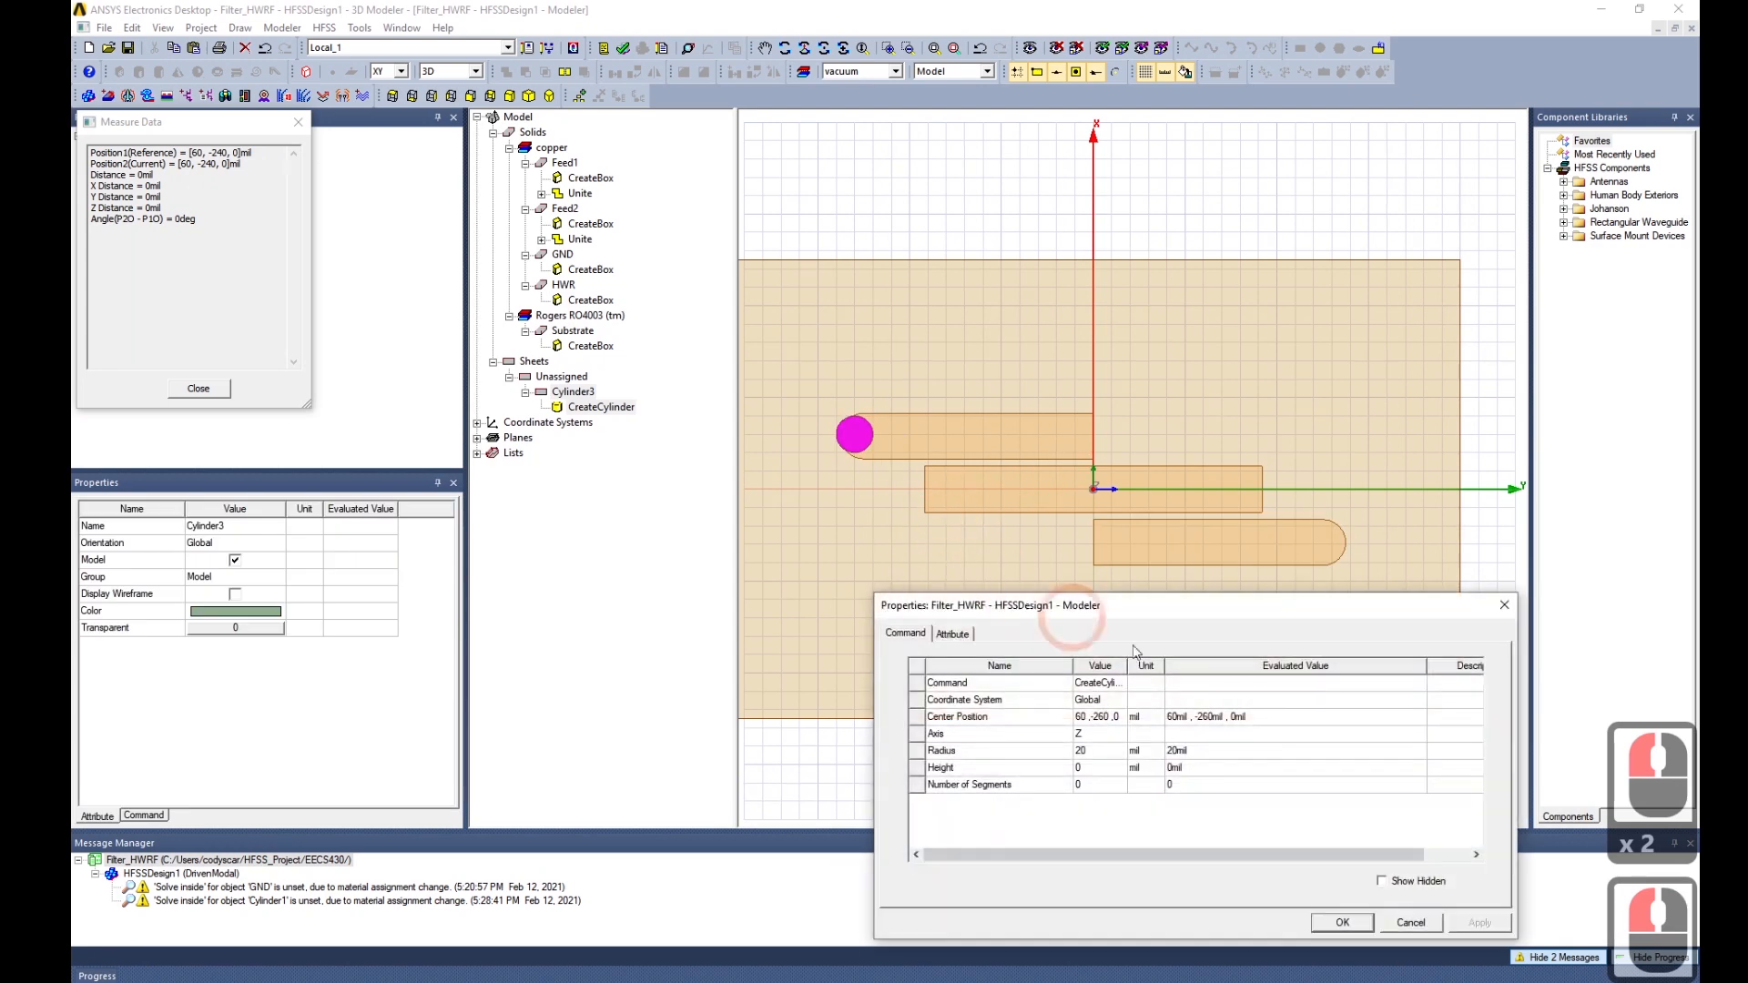
Begin re-entering the circle's centre position as W+G, -Lf, -H-T-Lin.
left_click_drag(1118, 607, 393, 314)
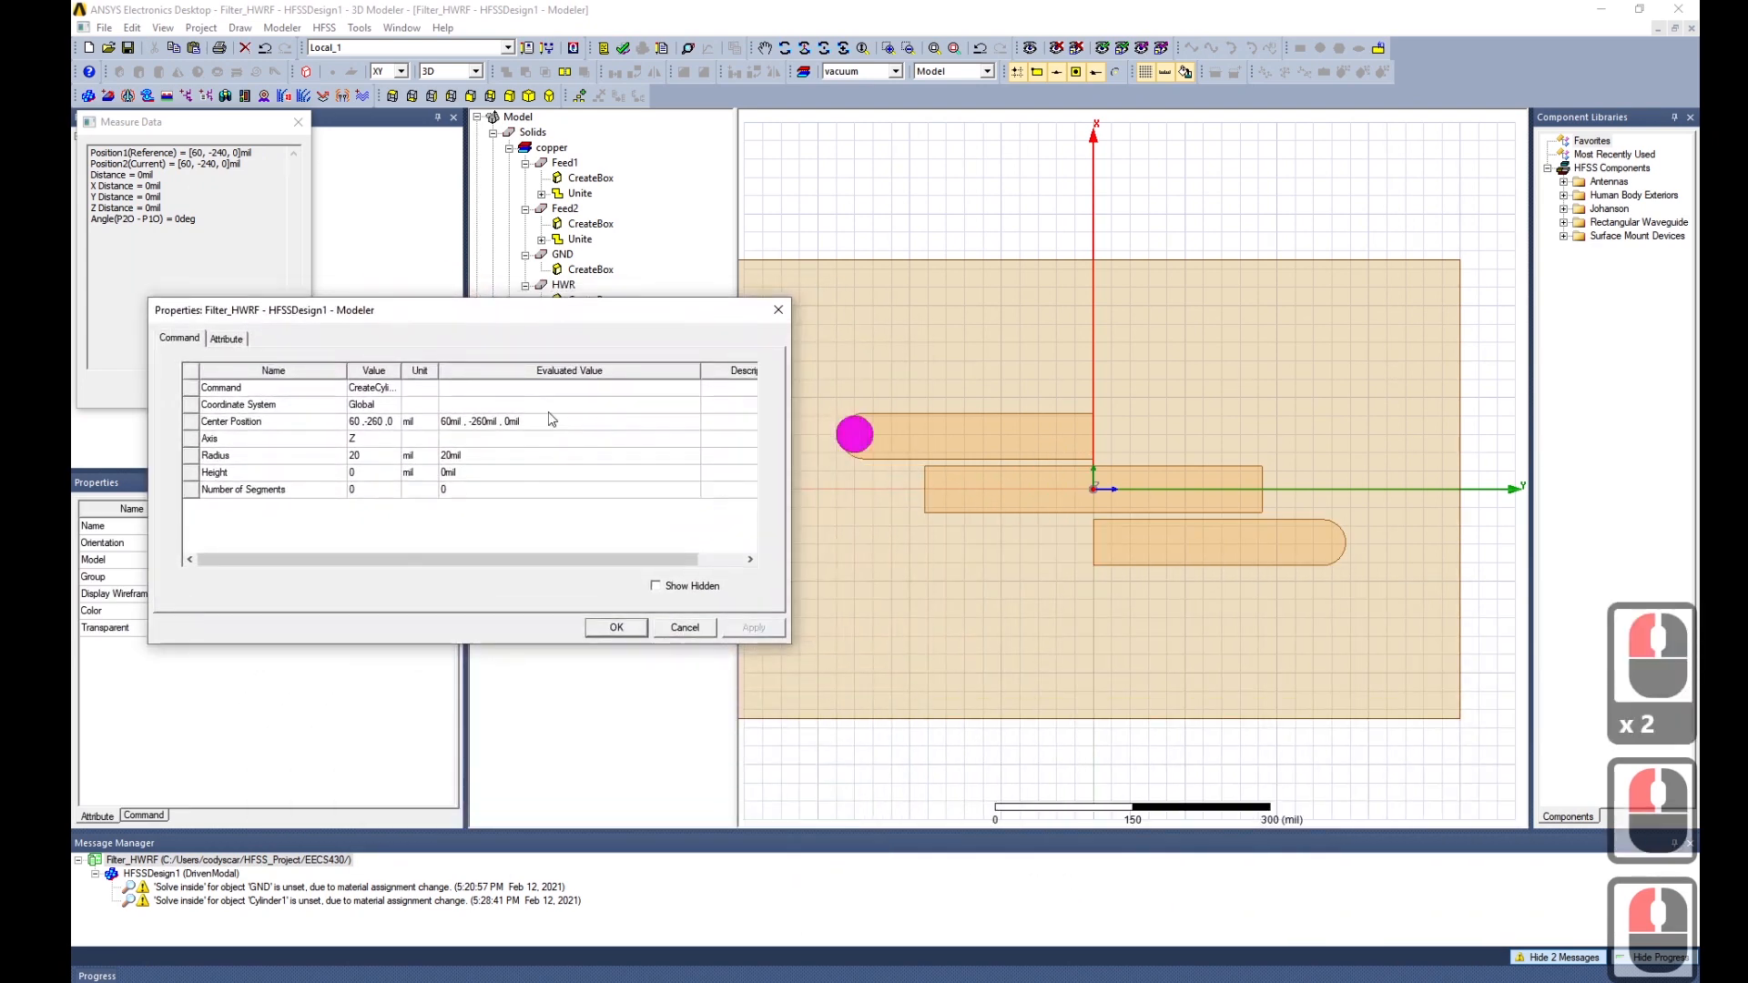
left_click(550, 420)
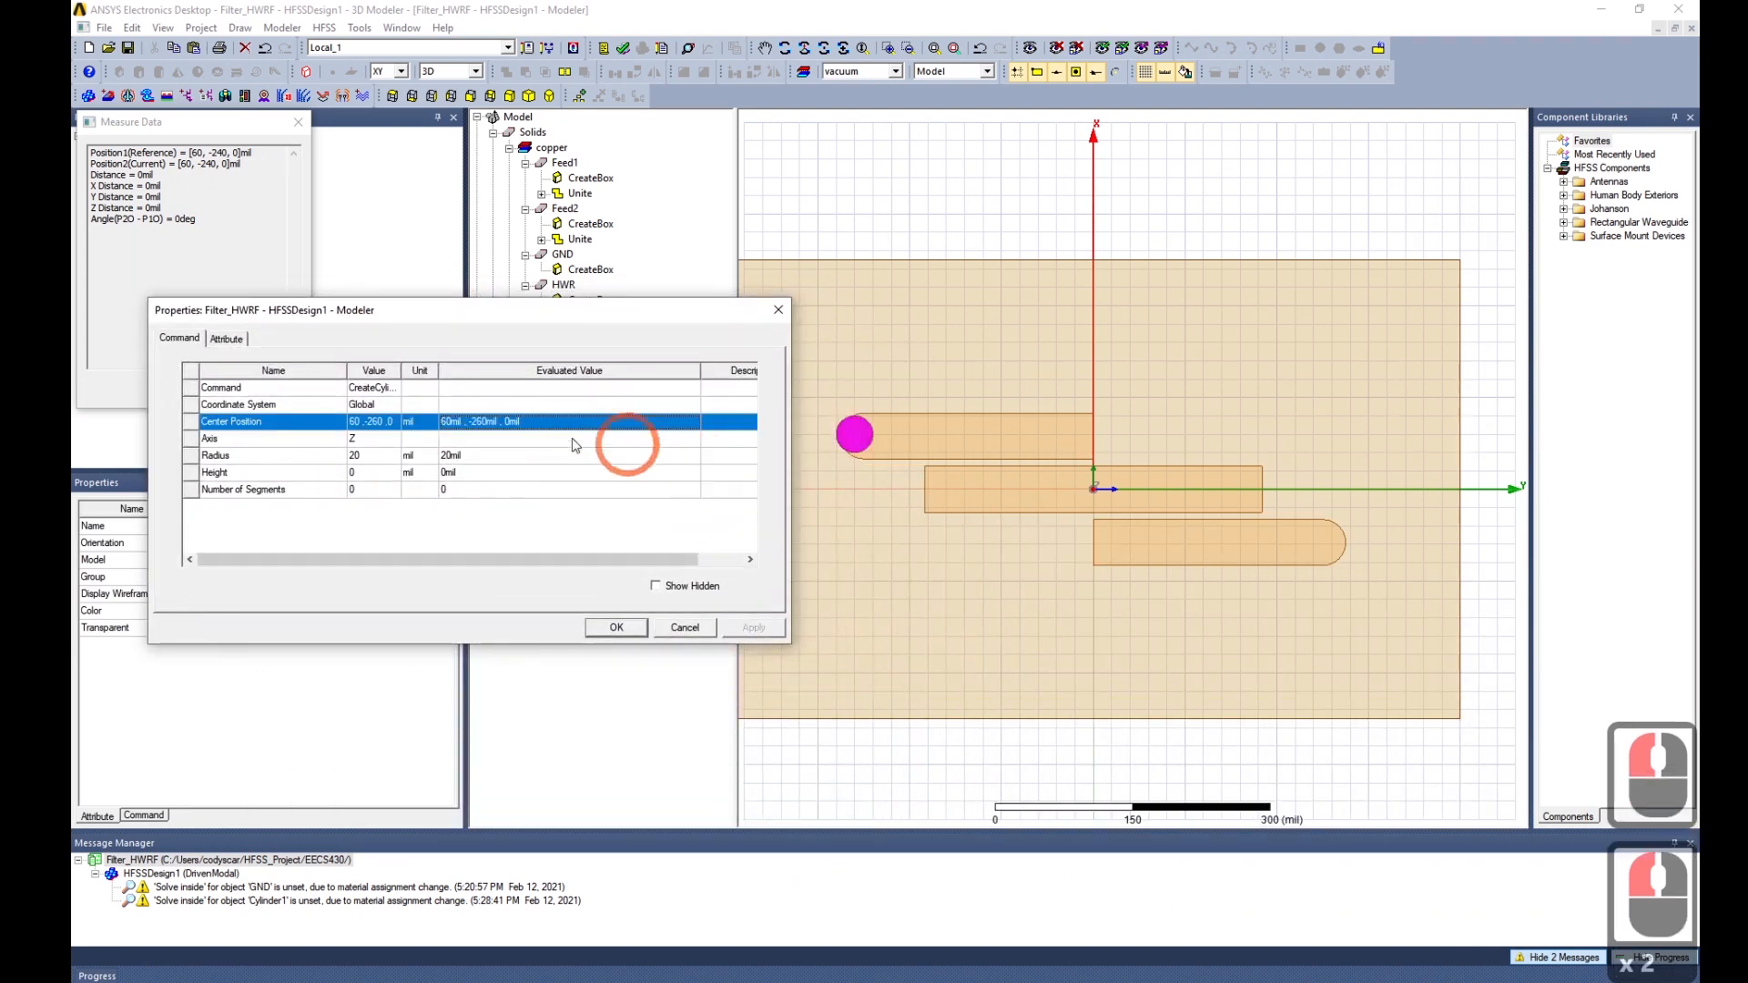
double_click(373, 422)
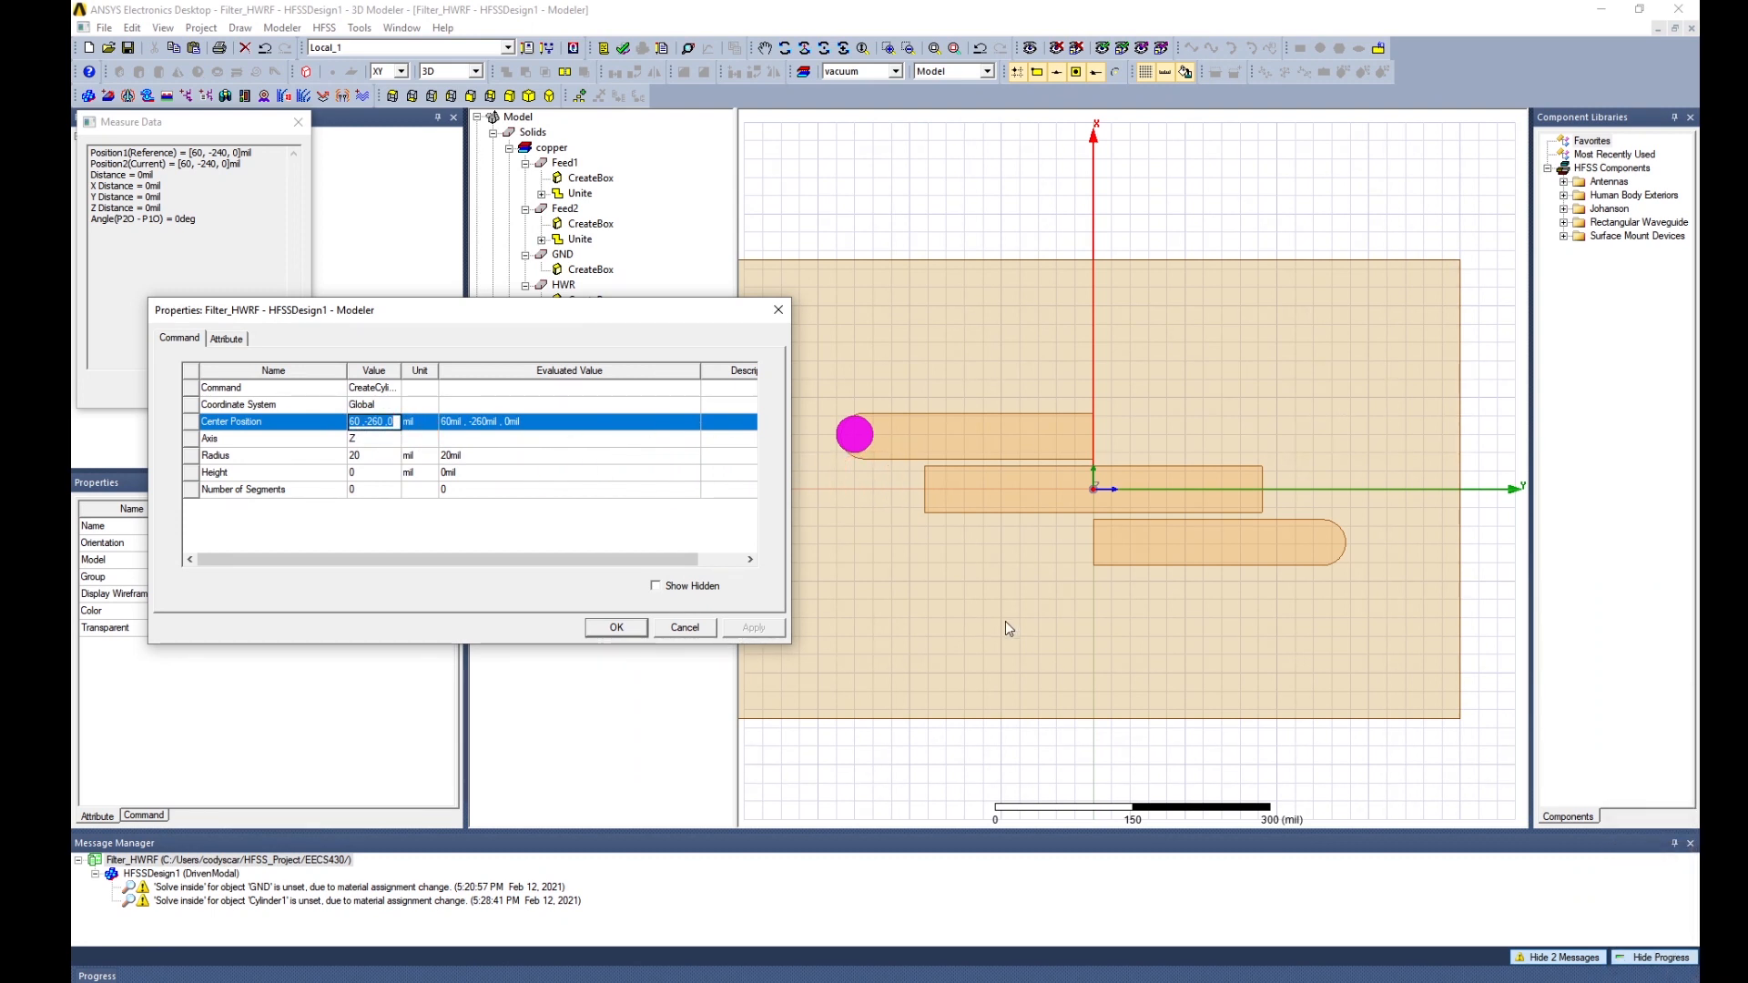
type("W+G,")
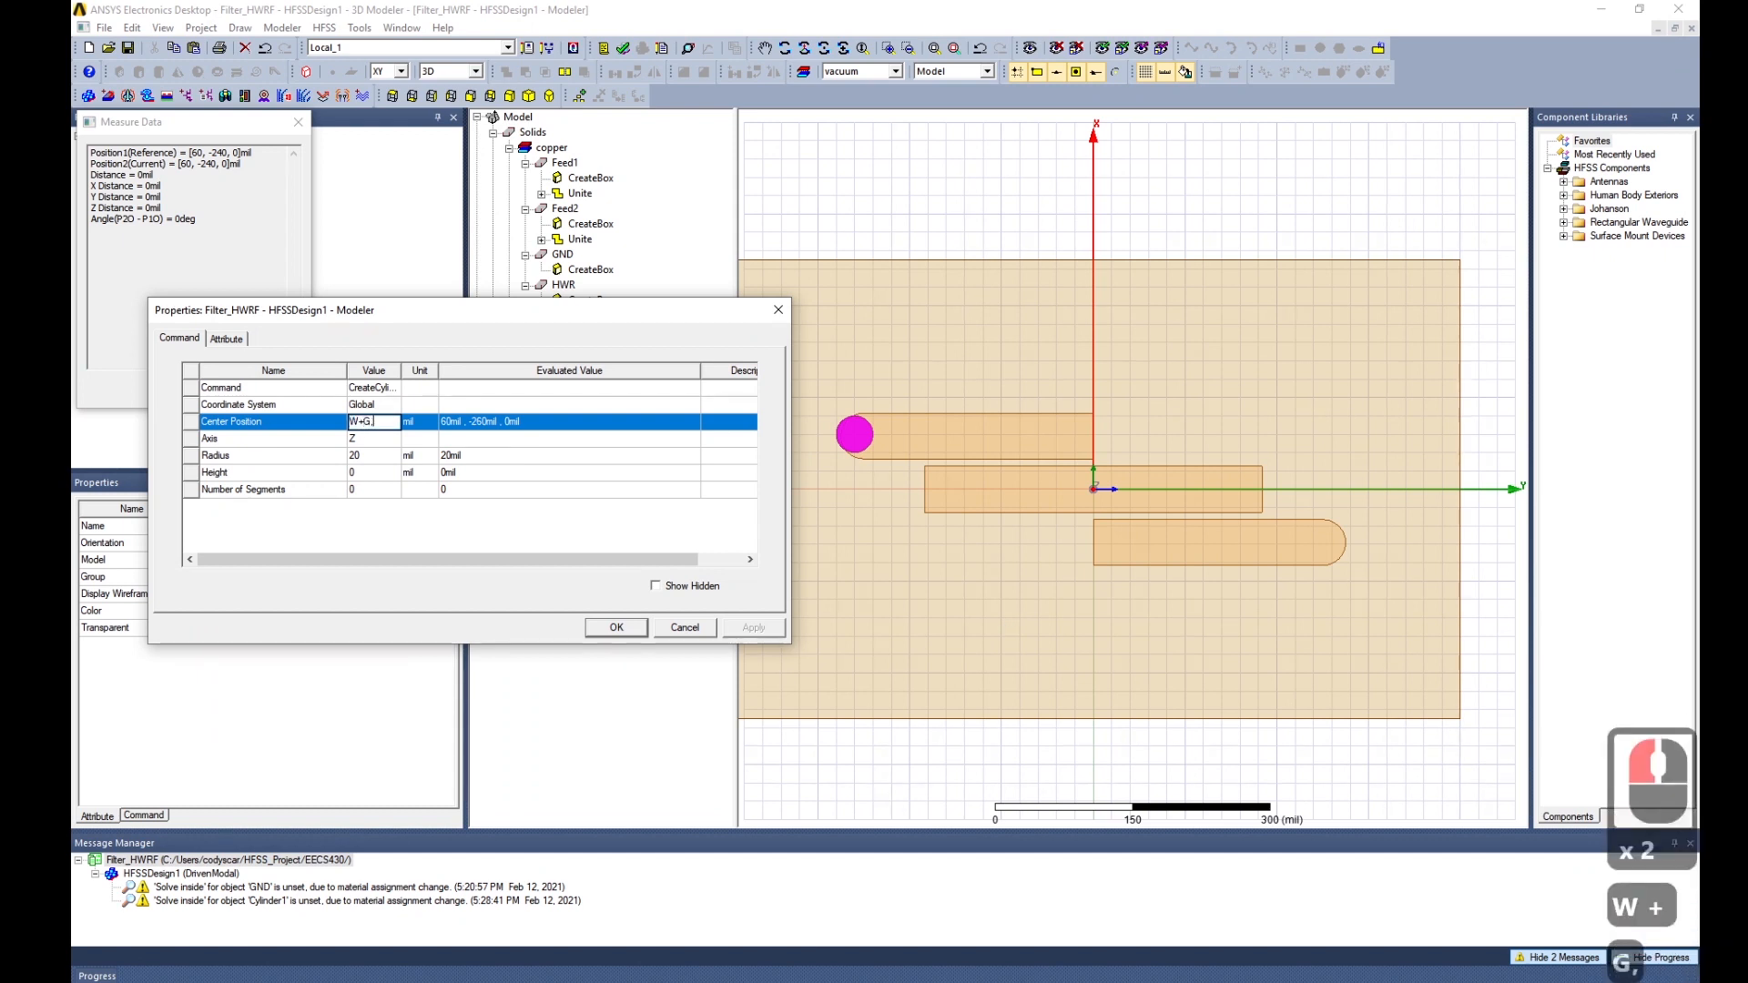
type("-Lf,")
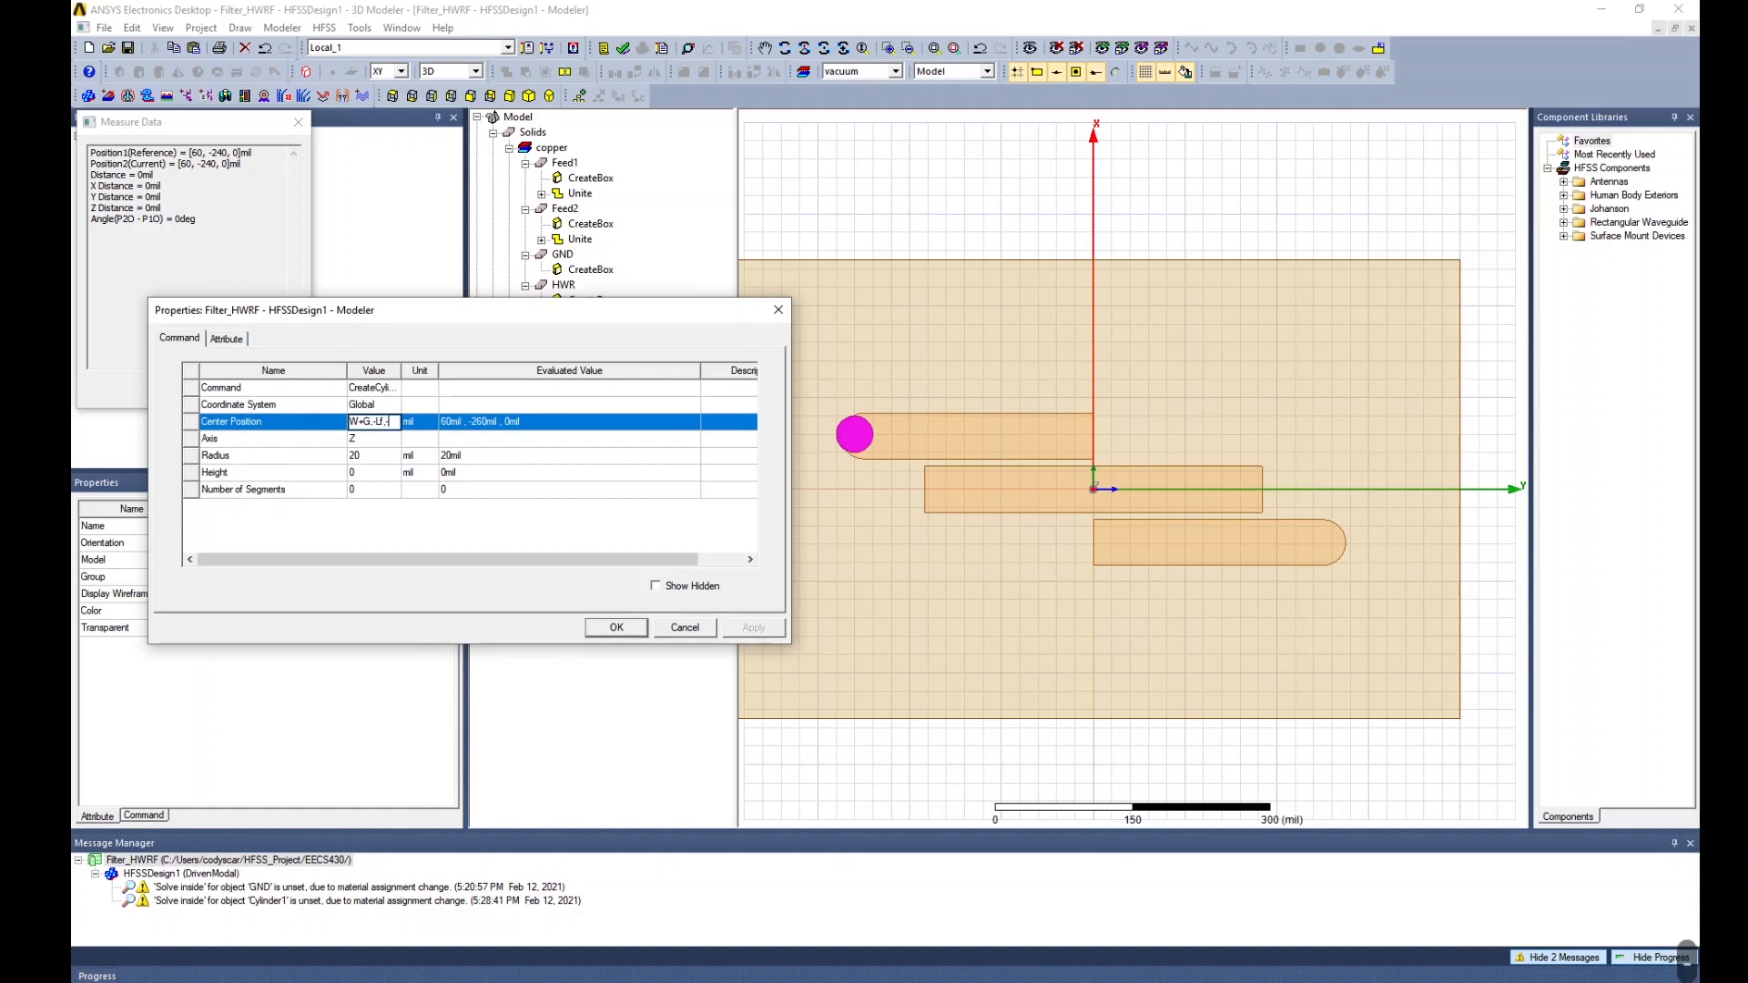
type("-H-")
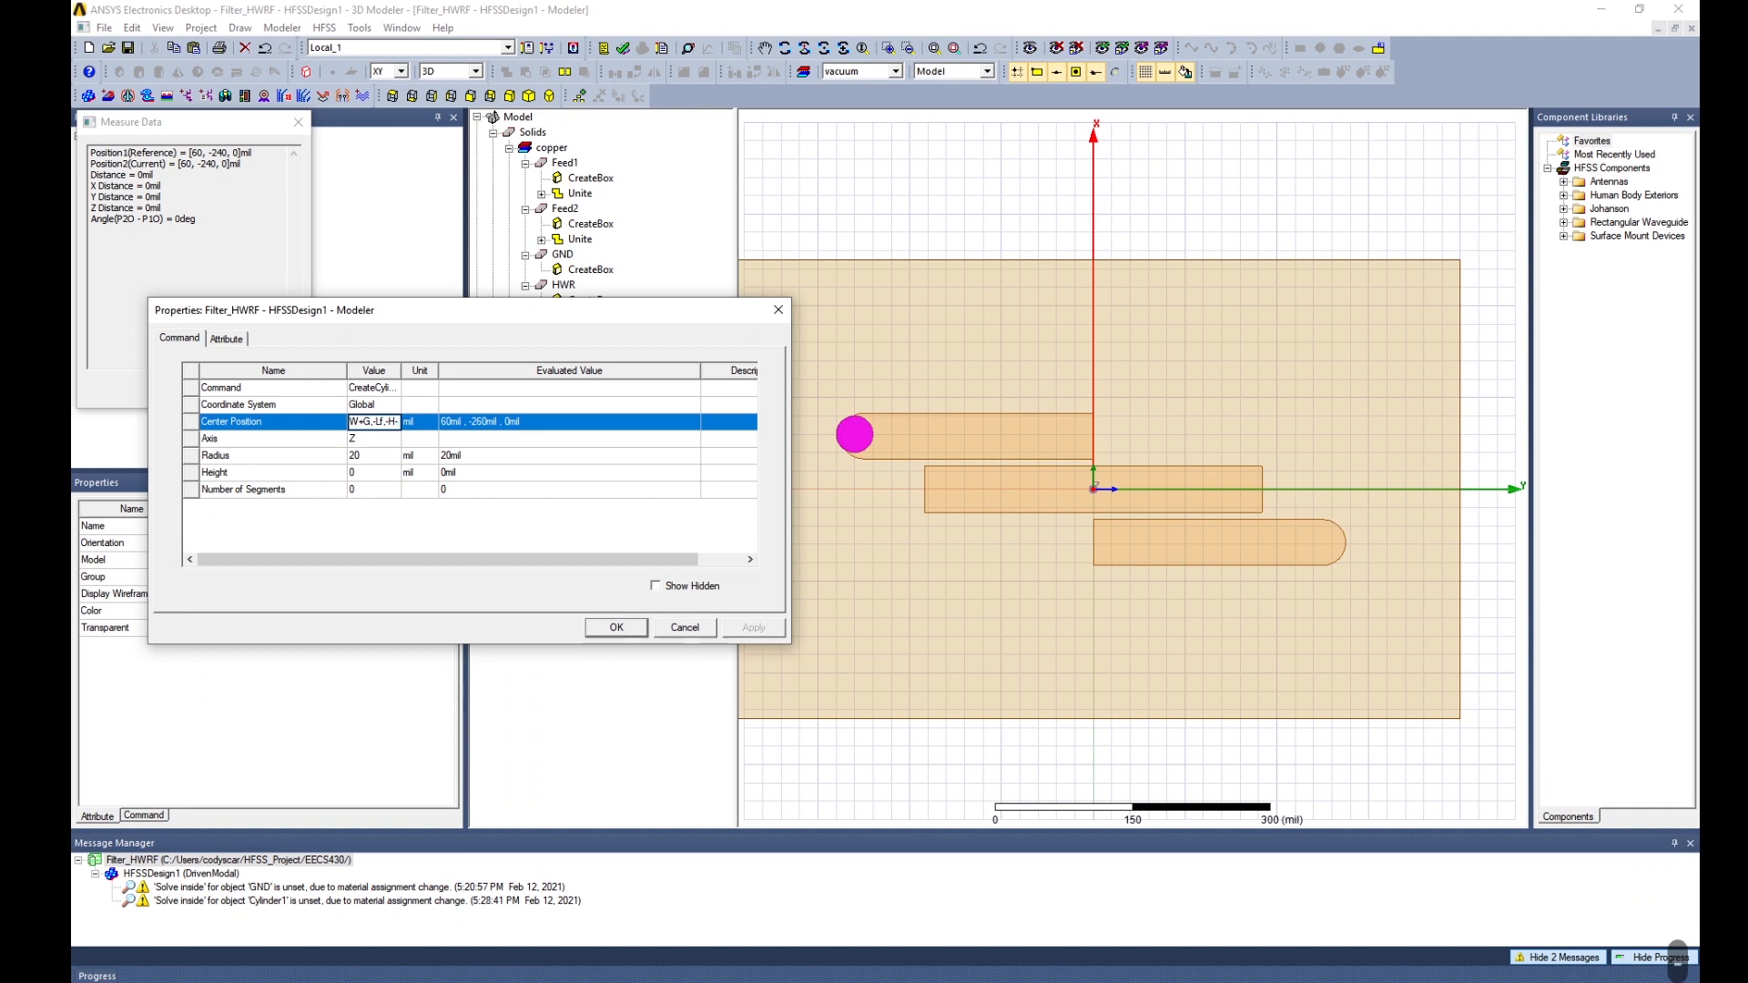
type("T")
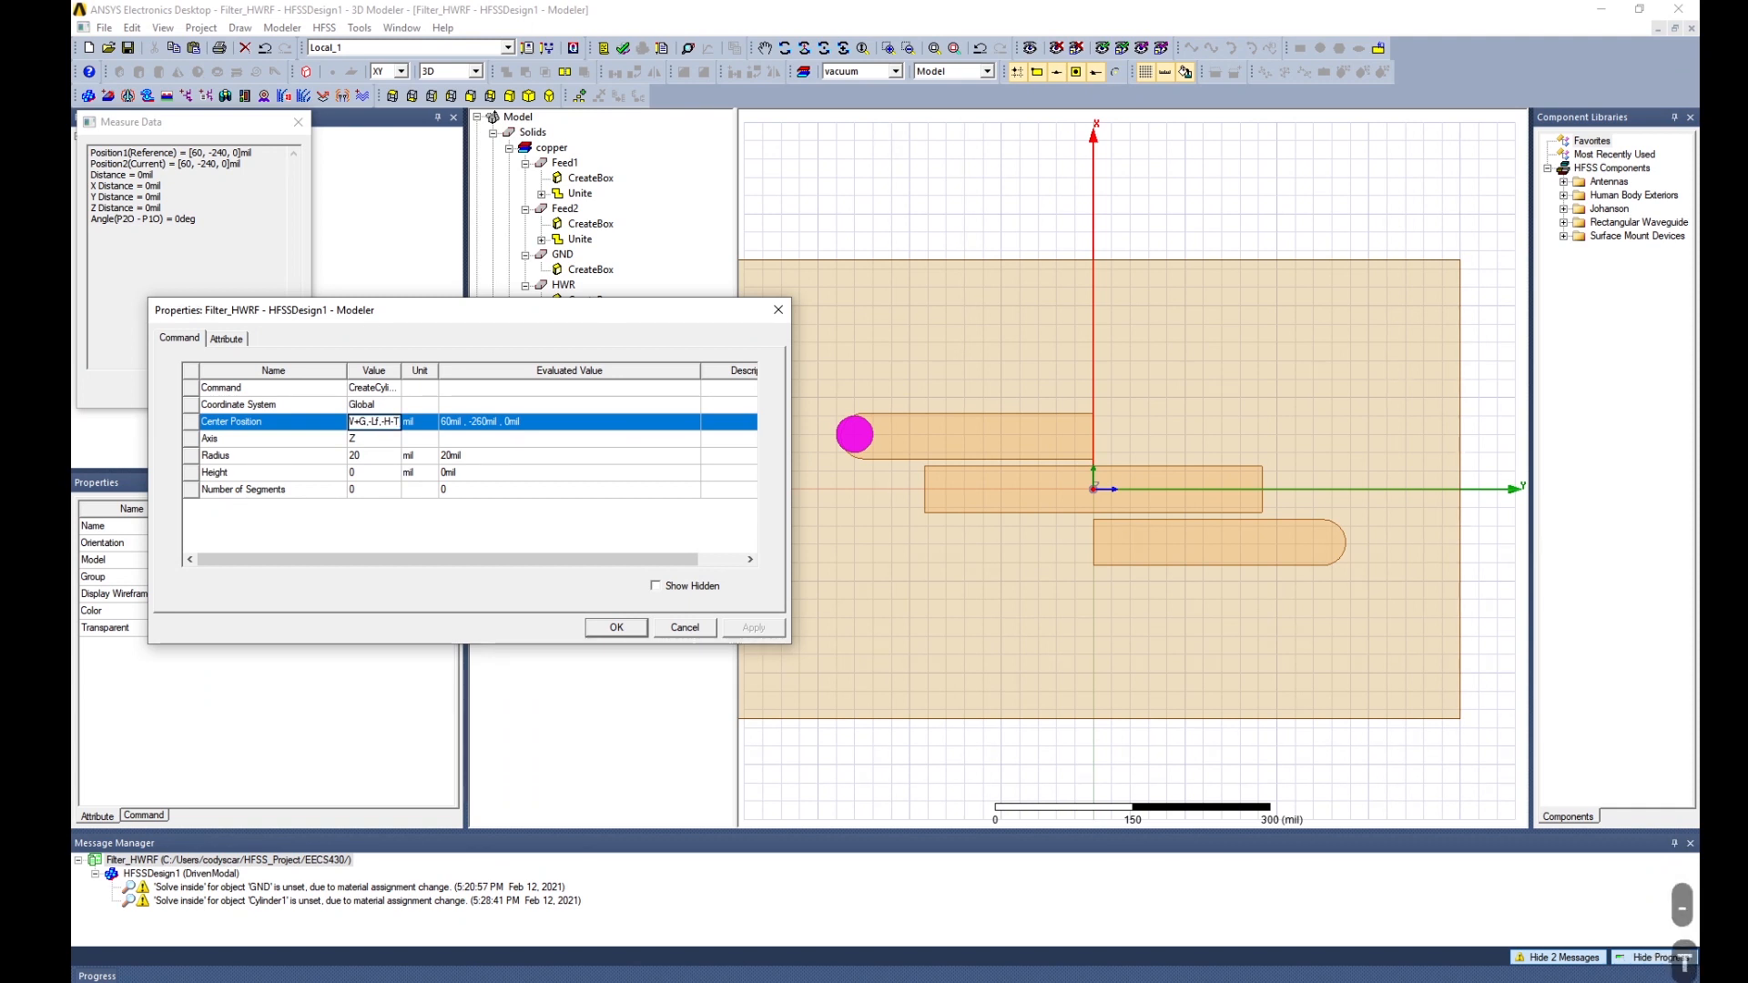
type("-")
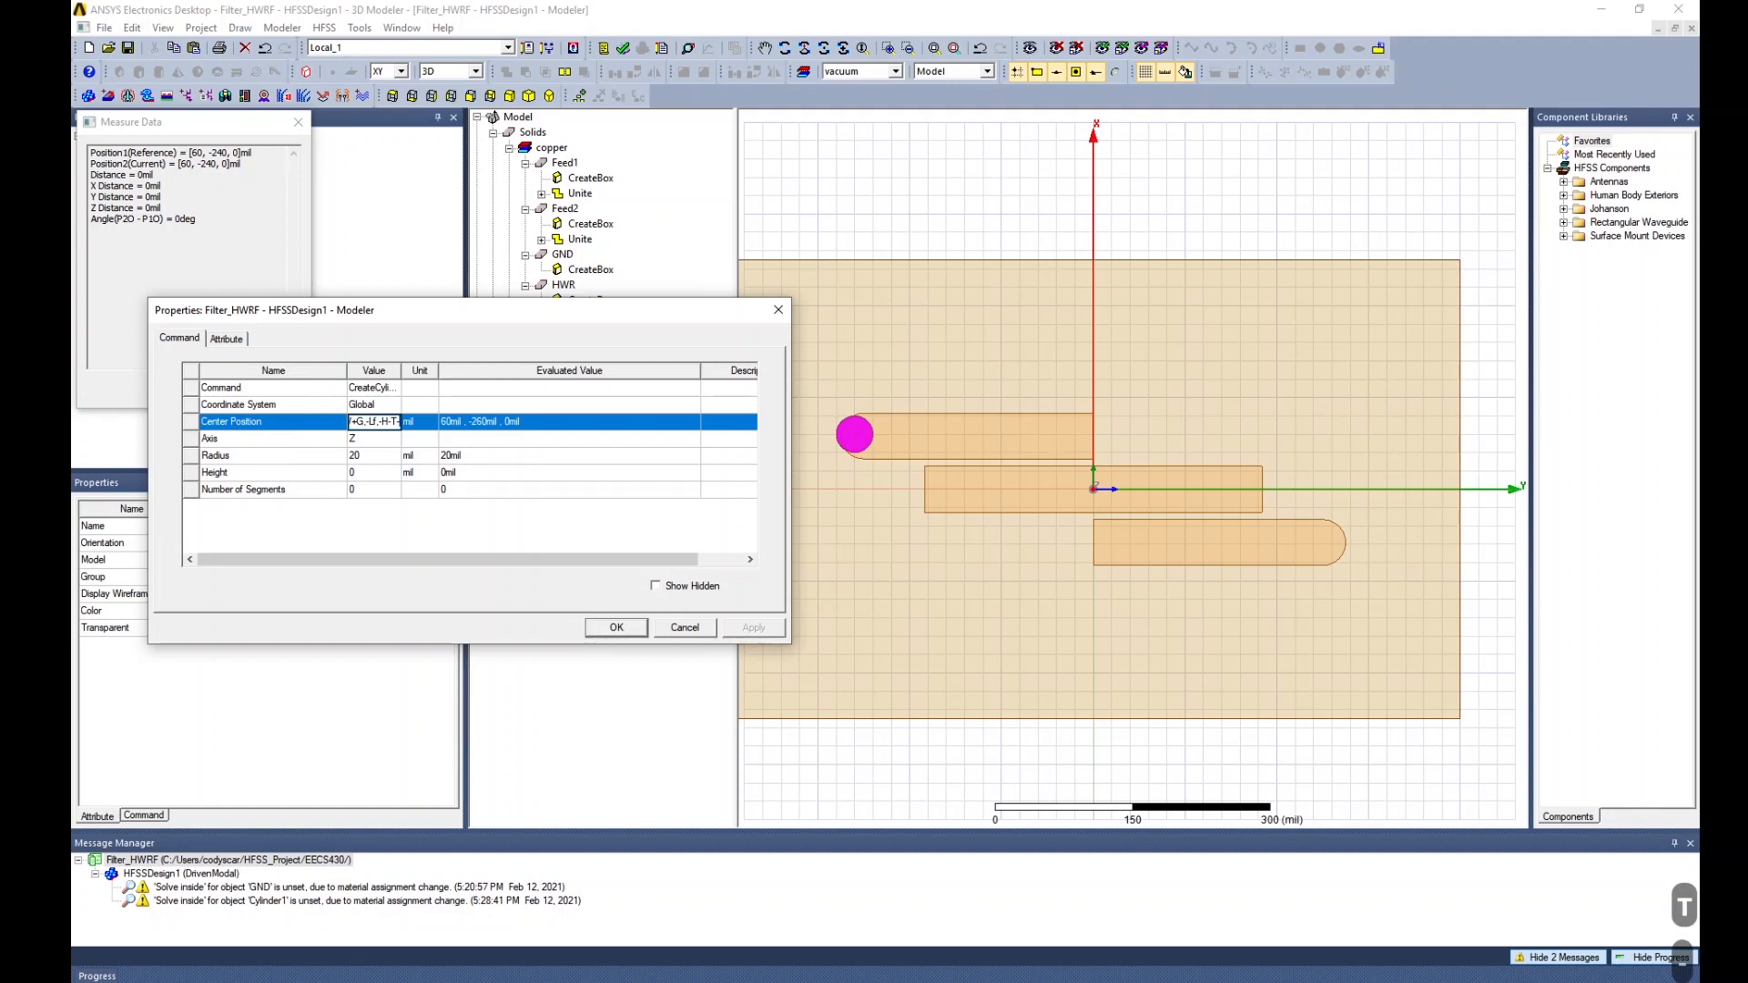
type("Lin")
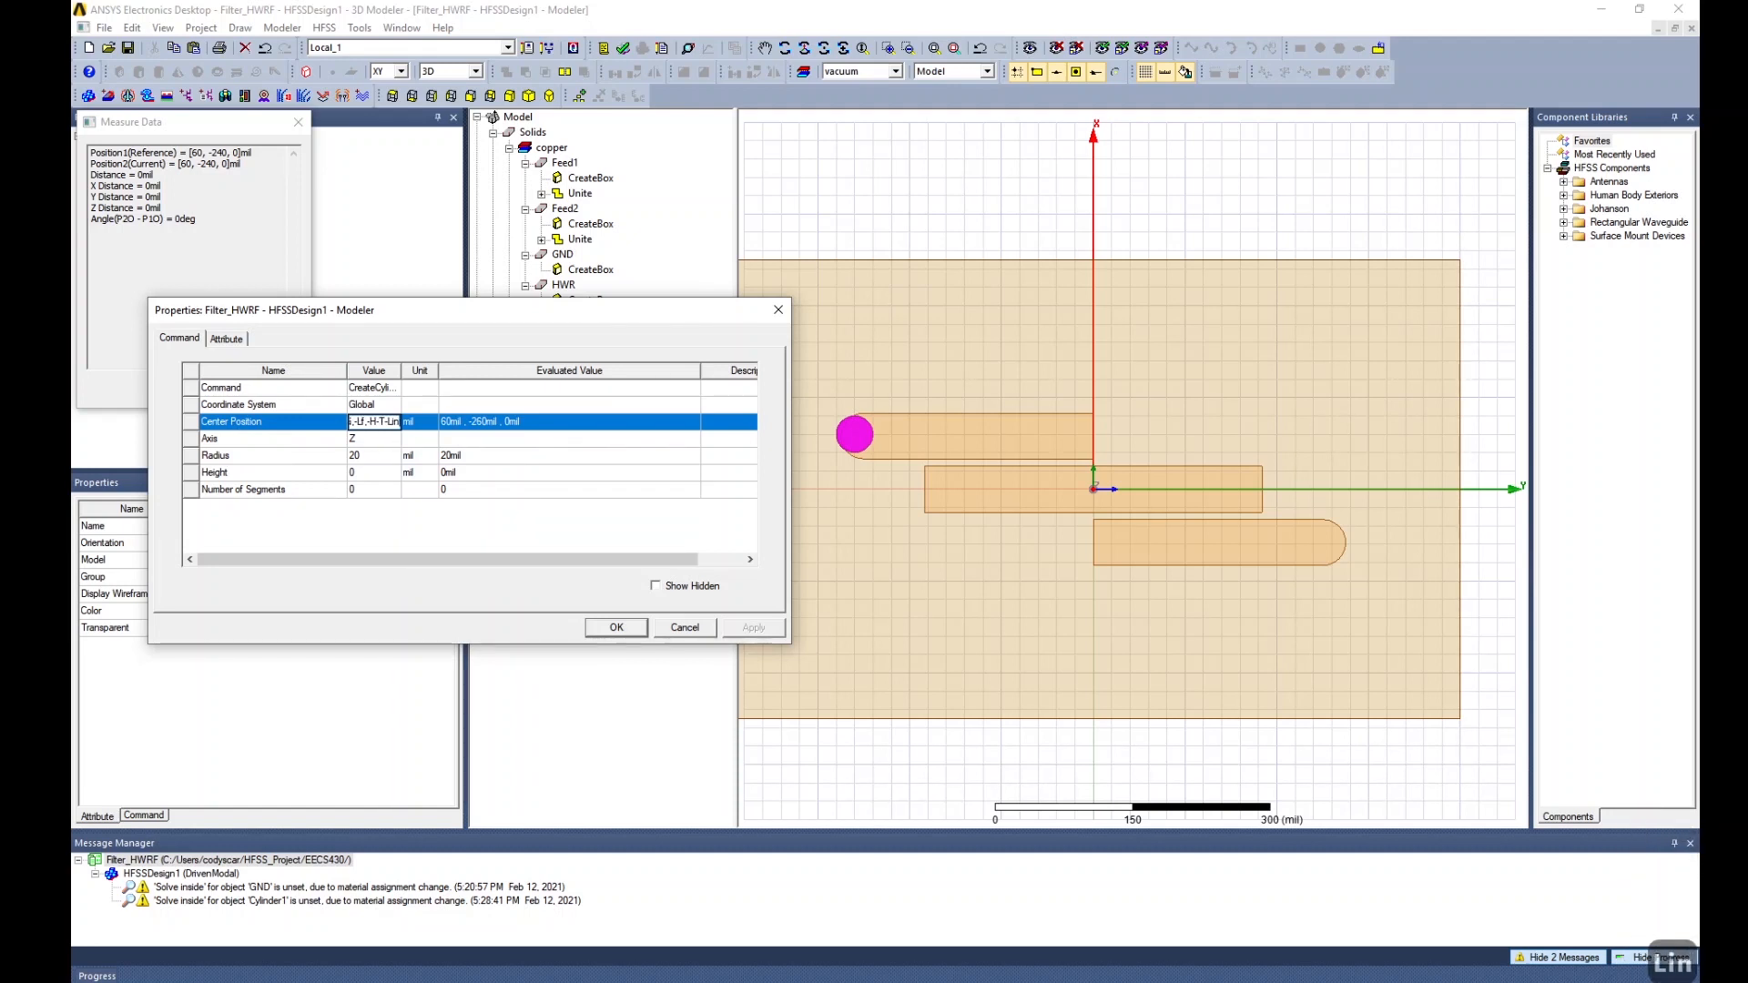
Define the new variable Lin as a length of 50 mil.
key("Return")
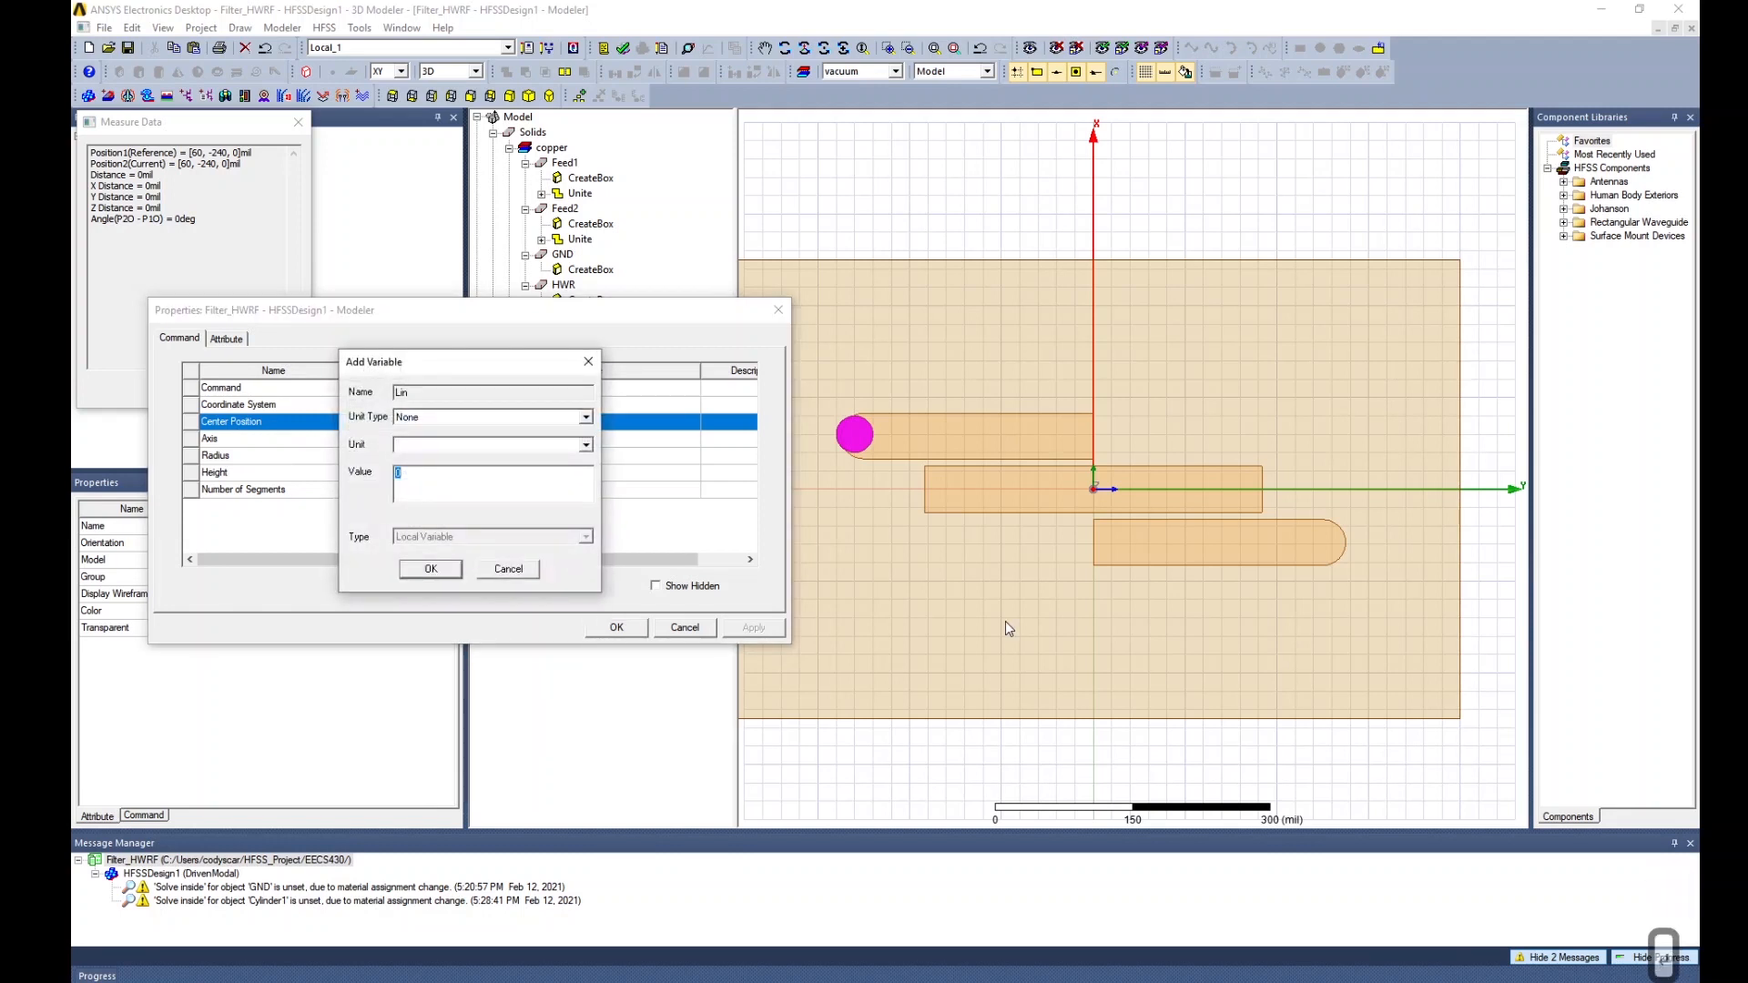
left_click(453, 417)
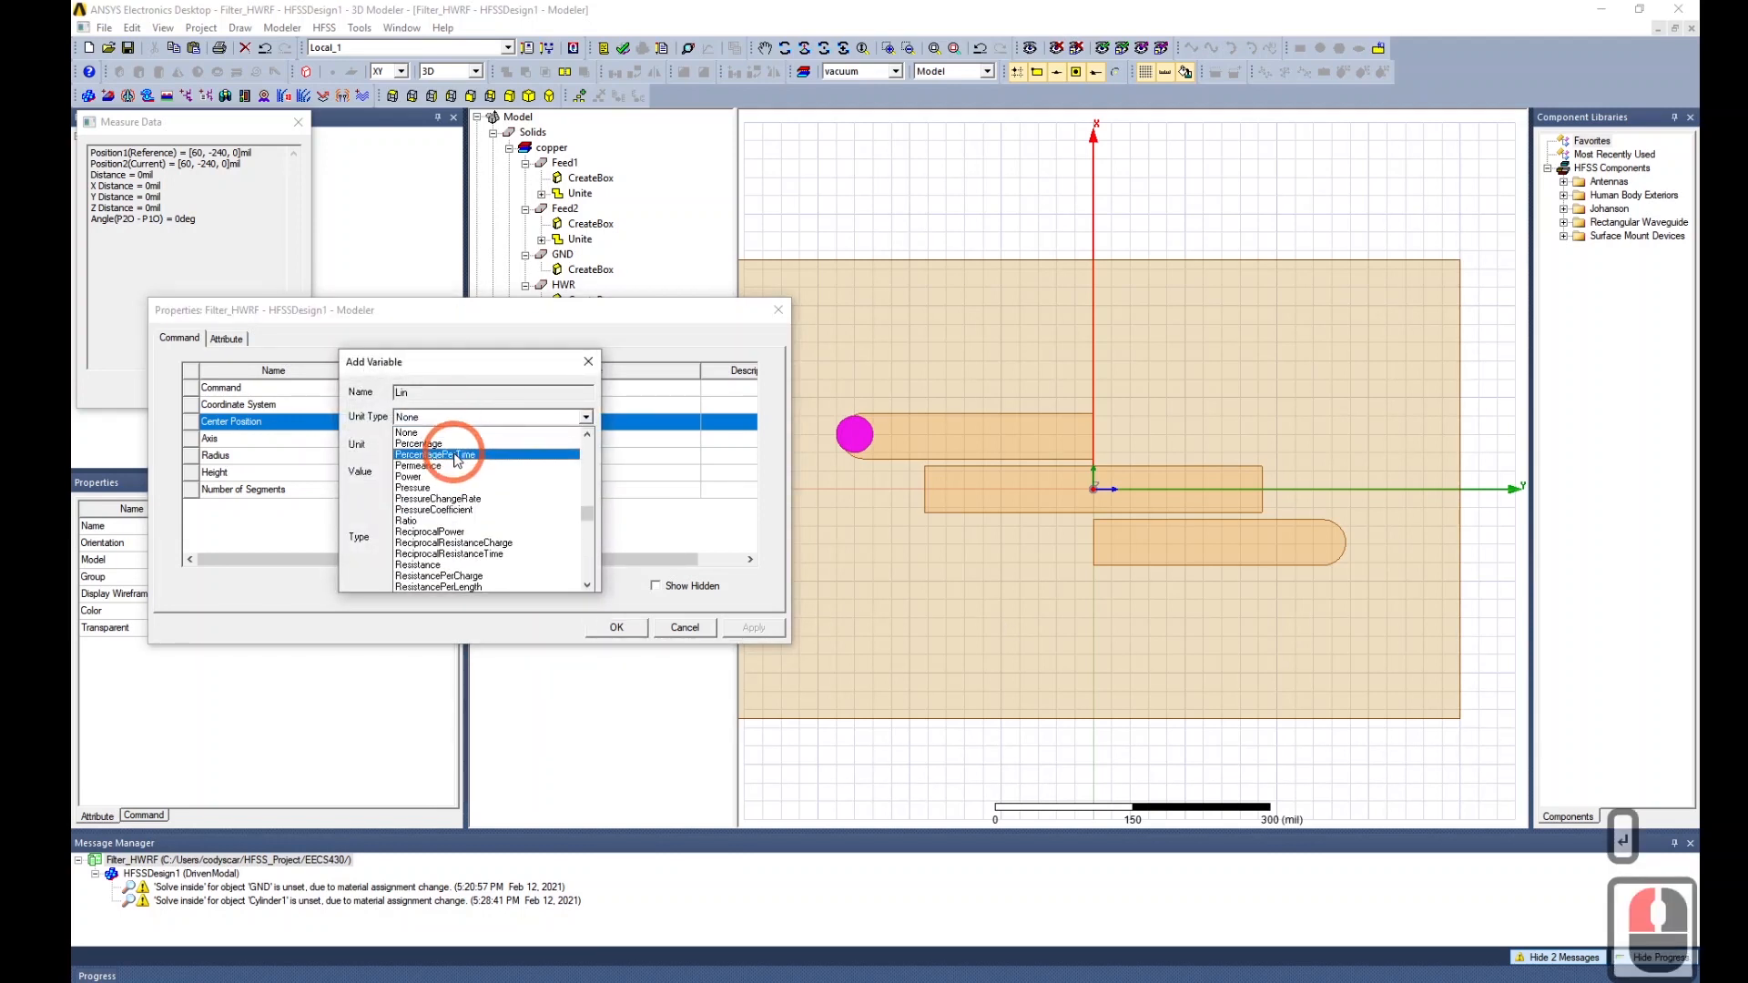
left_click(453, 457)
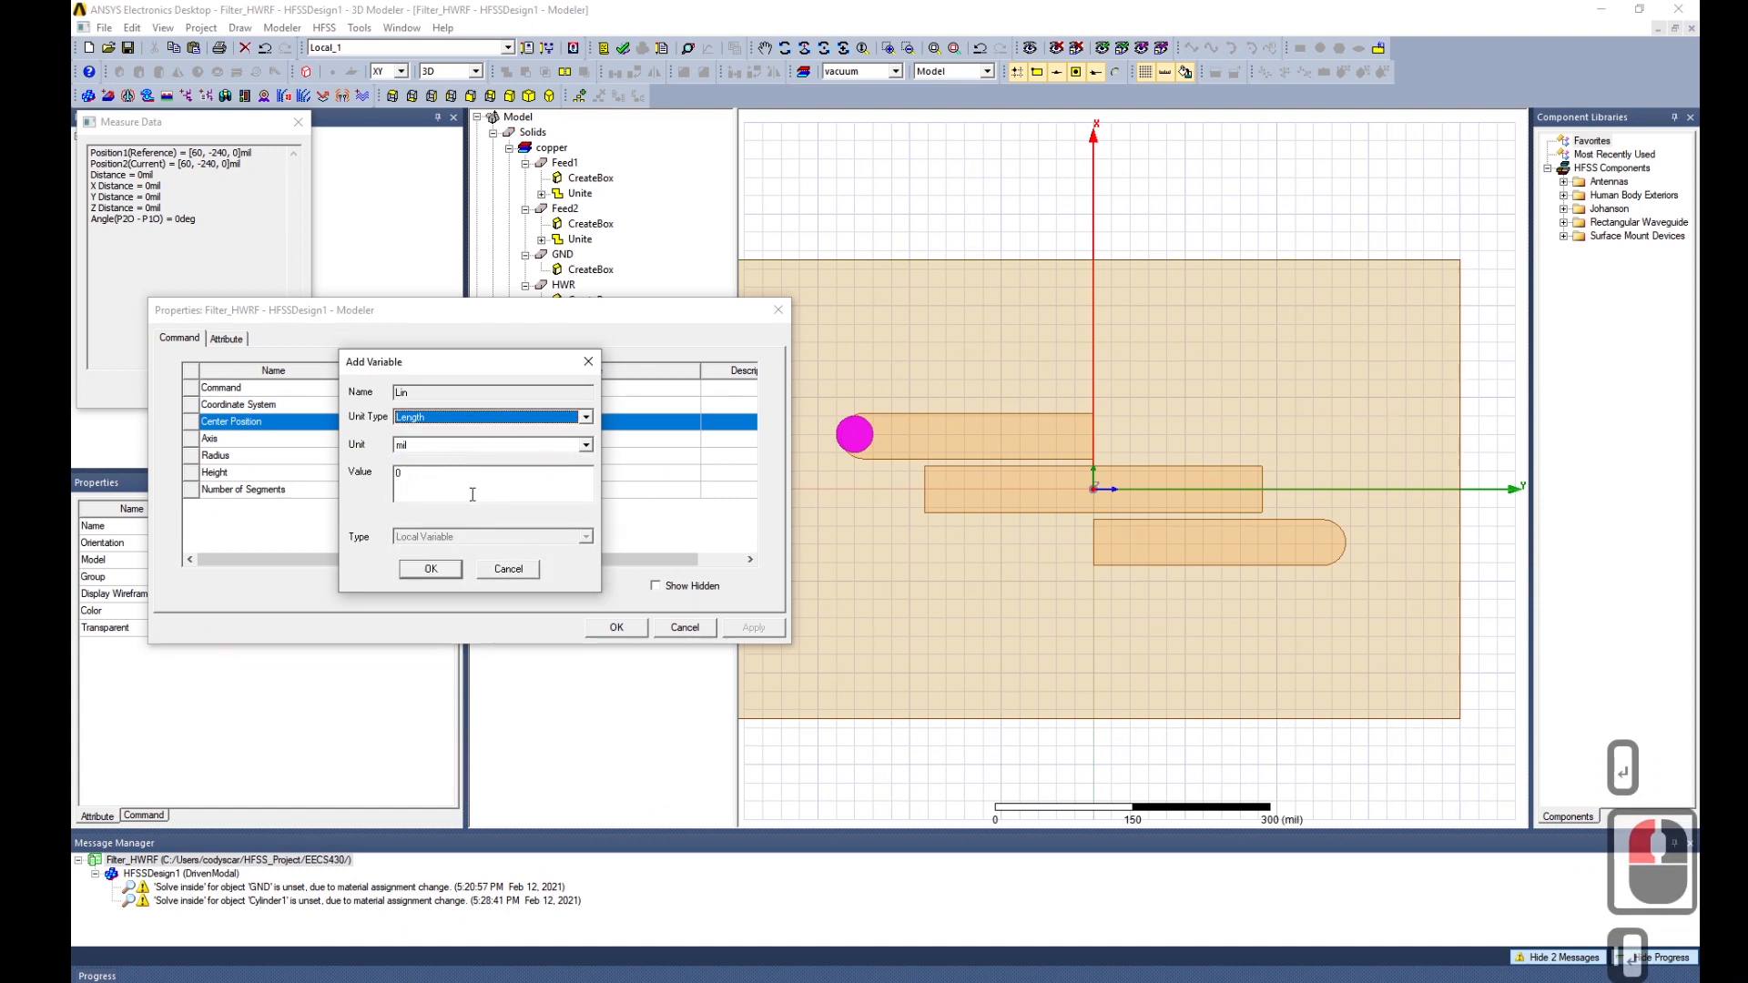
double_click(472, 494)
type("50")
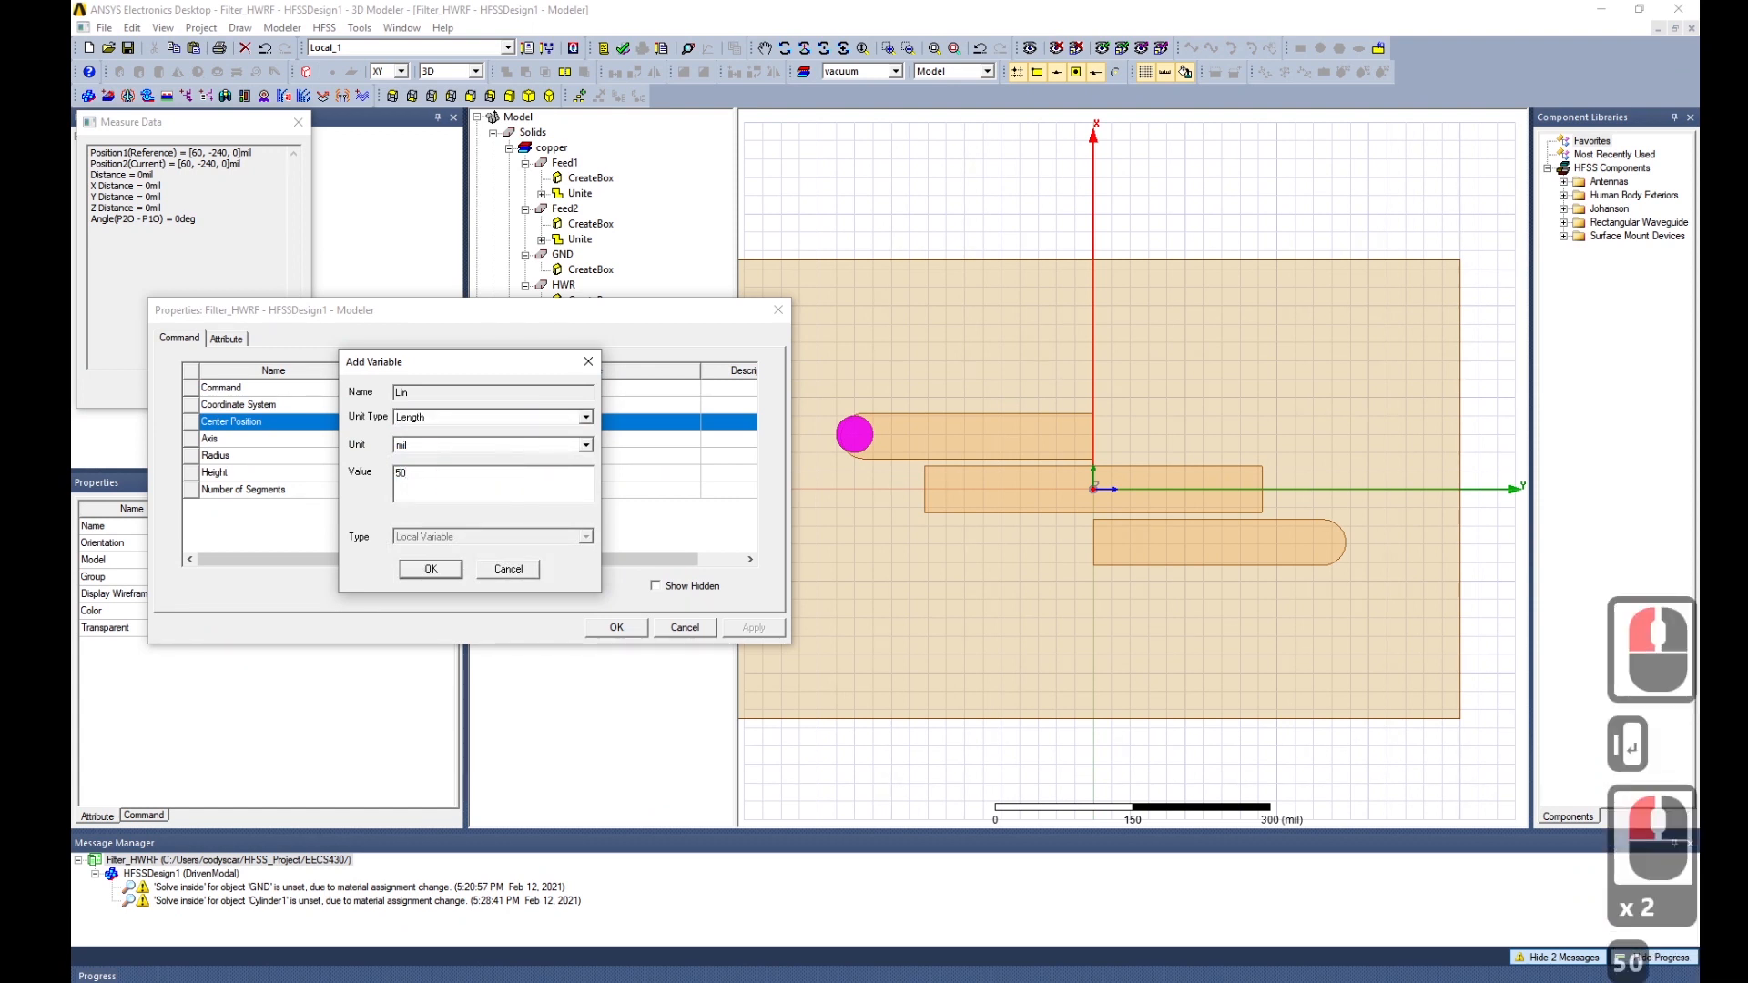
left_click(438, 575)
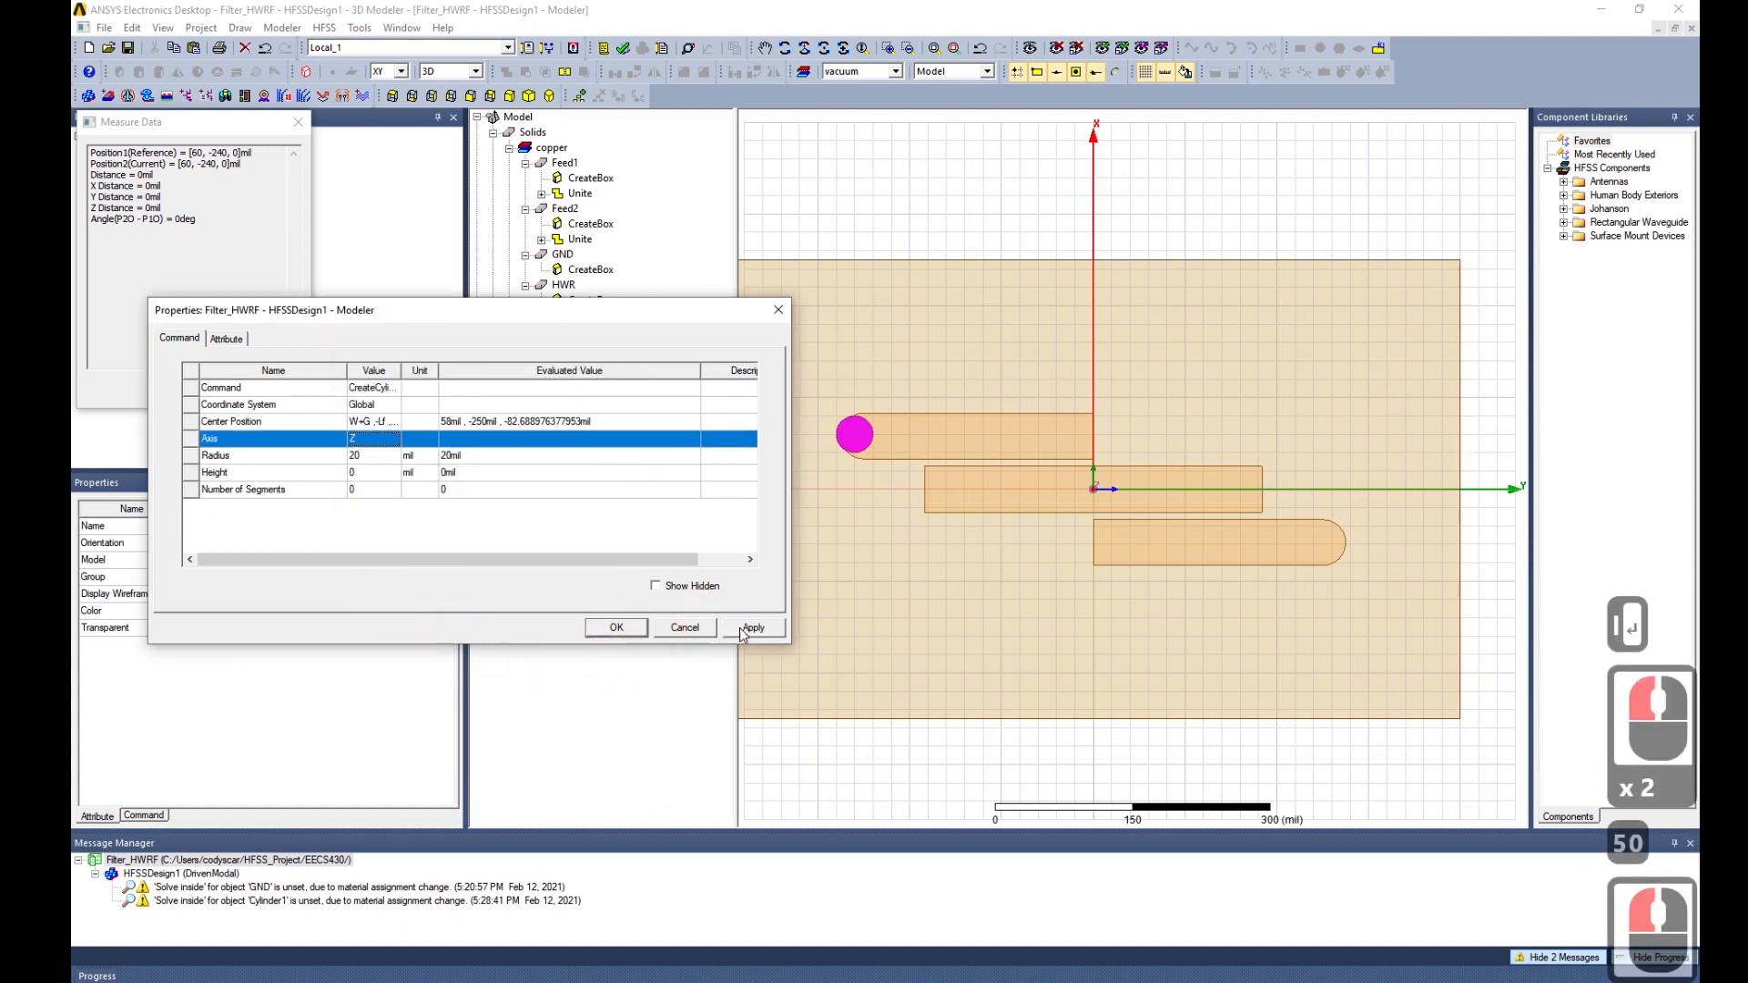
Set the circle's radius to 0.45 mm and apply it.
left_click(365, 457)
left_click(366, 458)
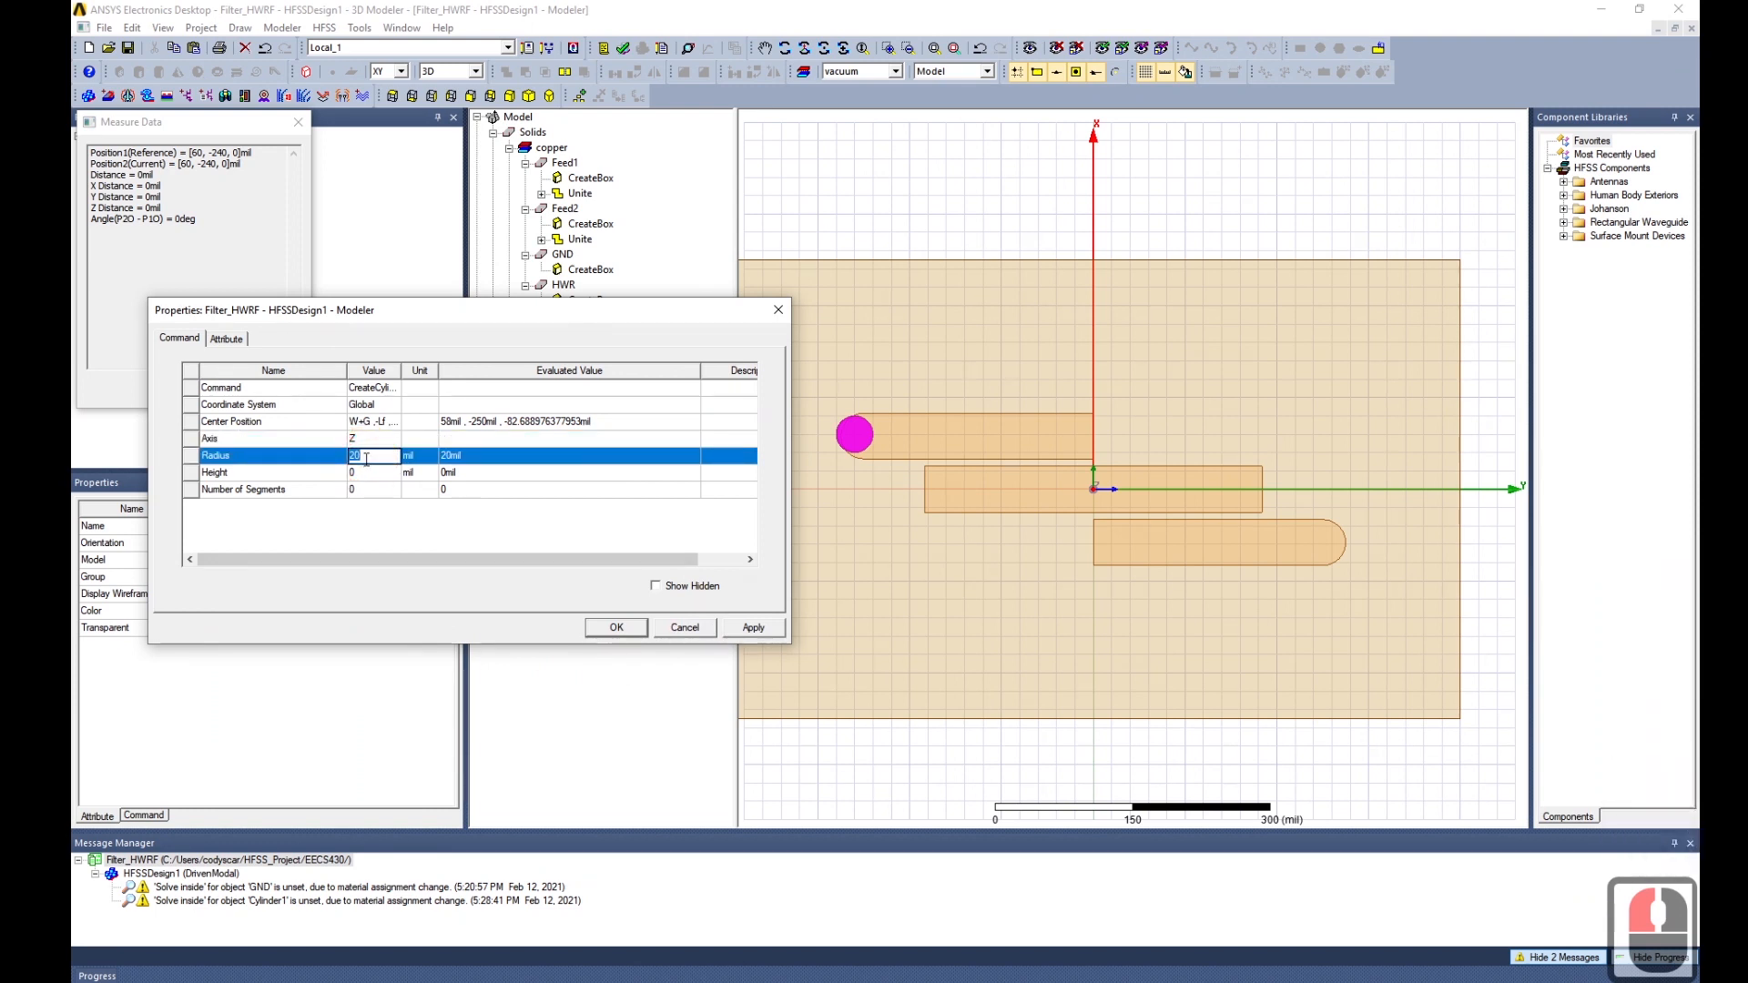
type("9")
key("BackSpace")
key("BackSpace")
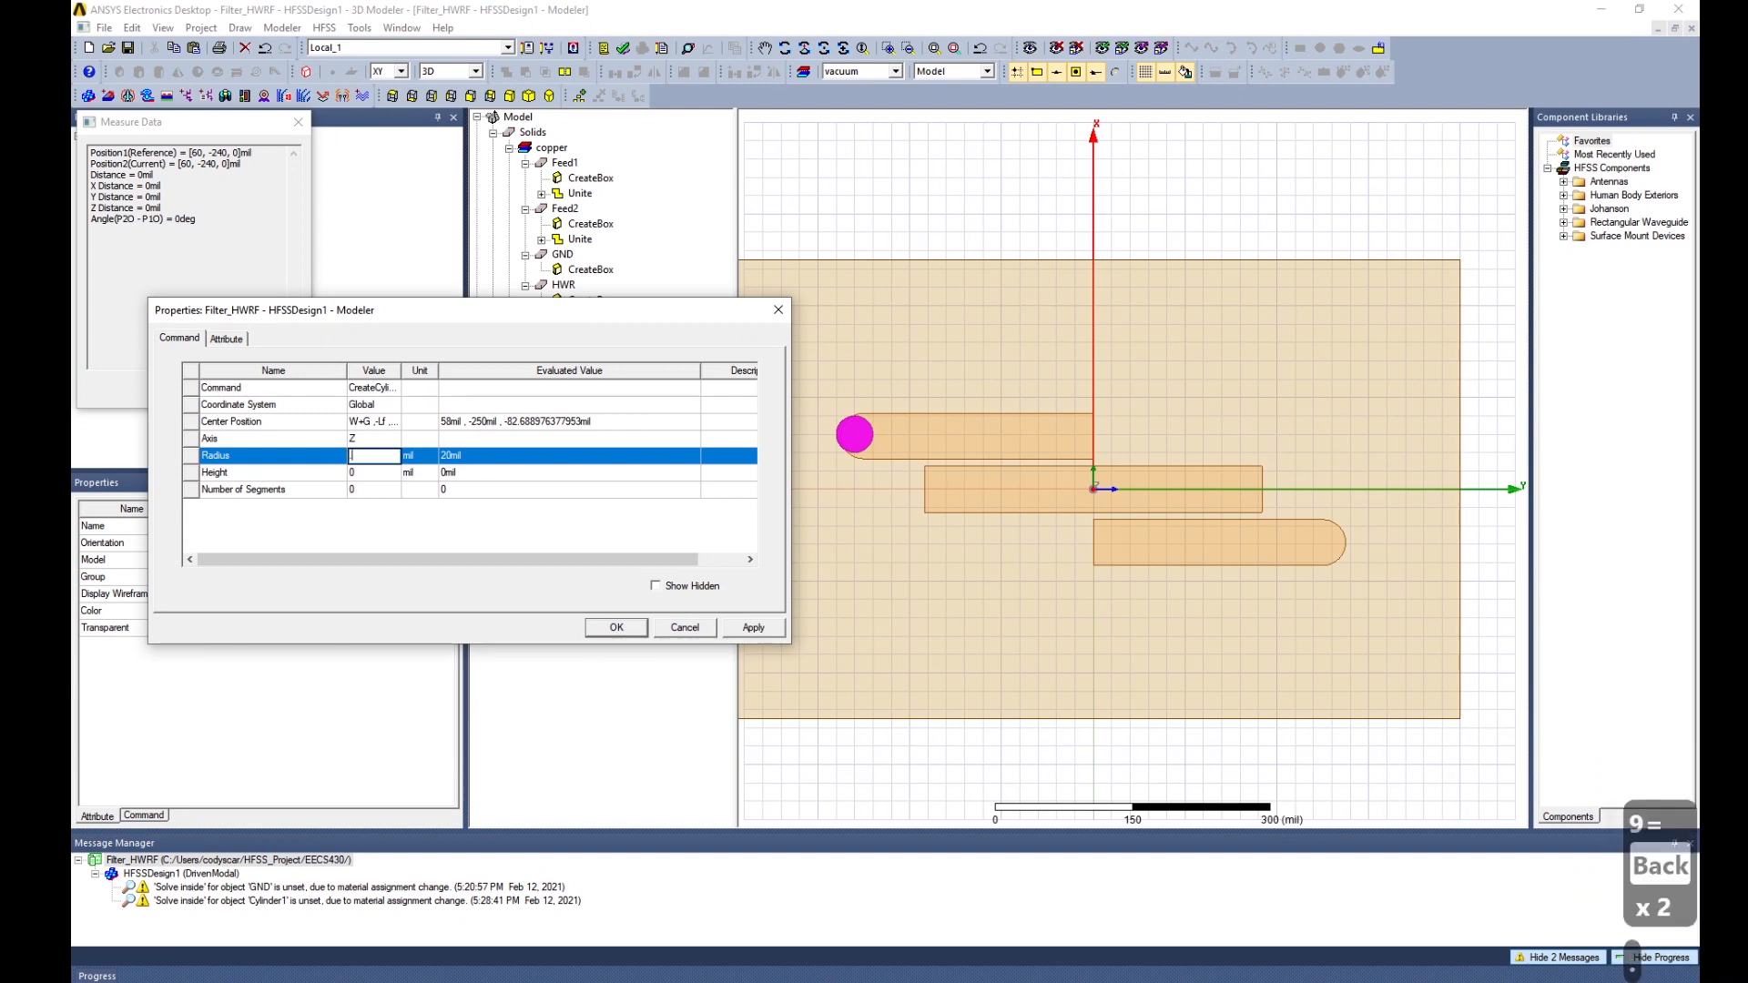
type("45")
left_click(408, 455)
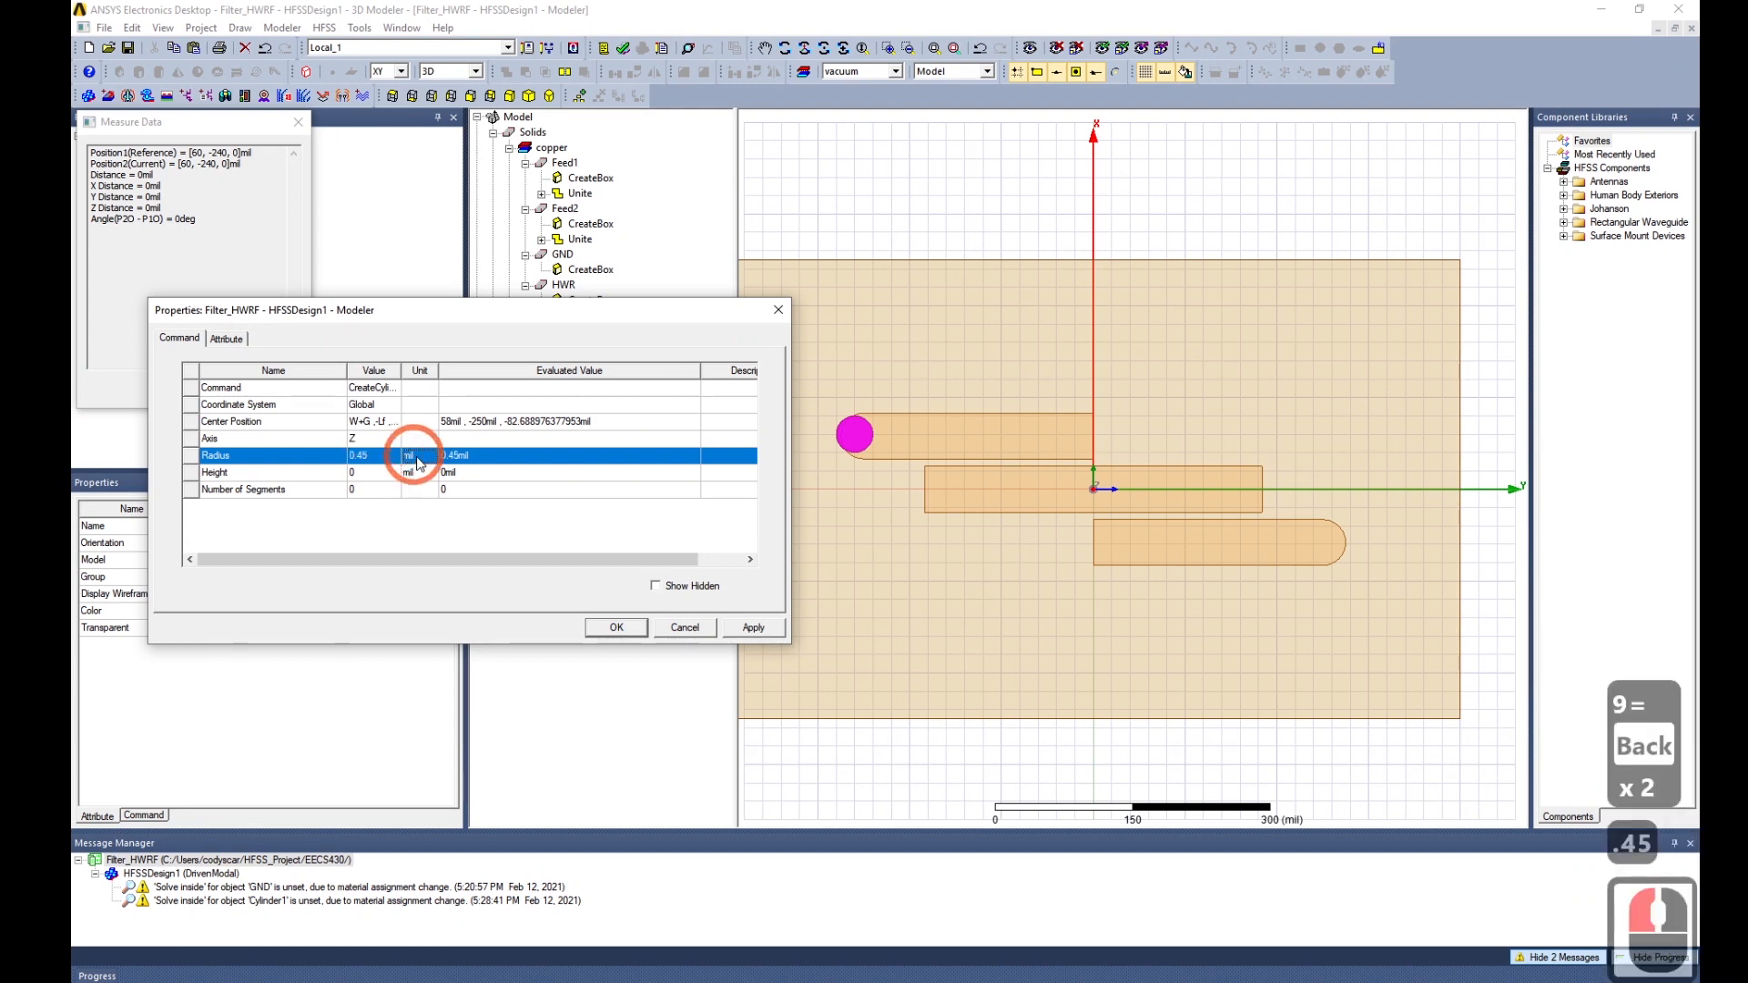
left_click(408, 455)
left_click(442, 549)
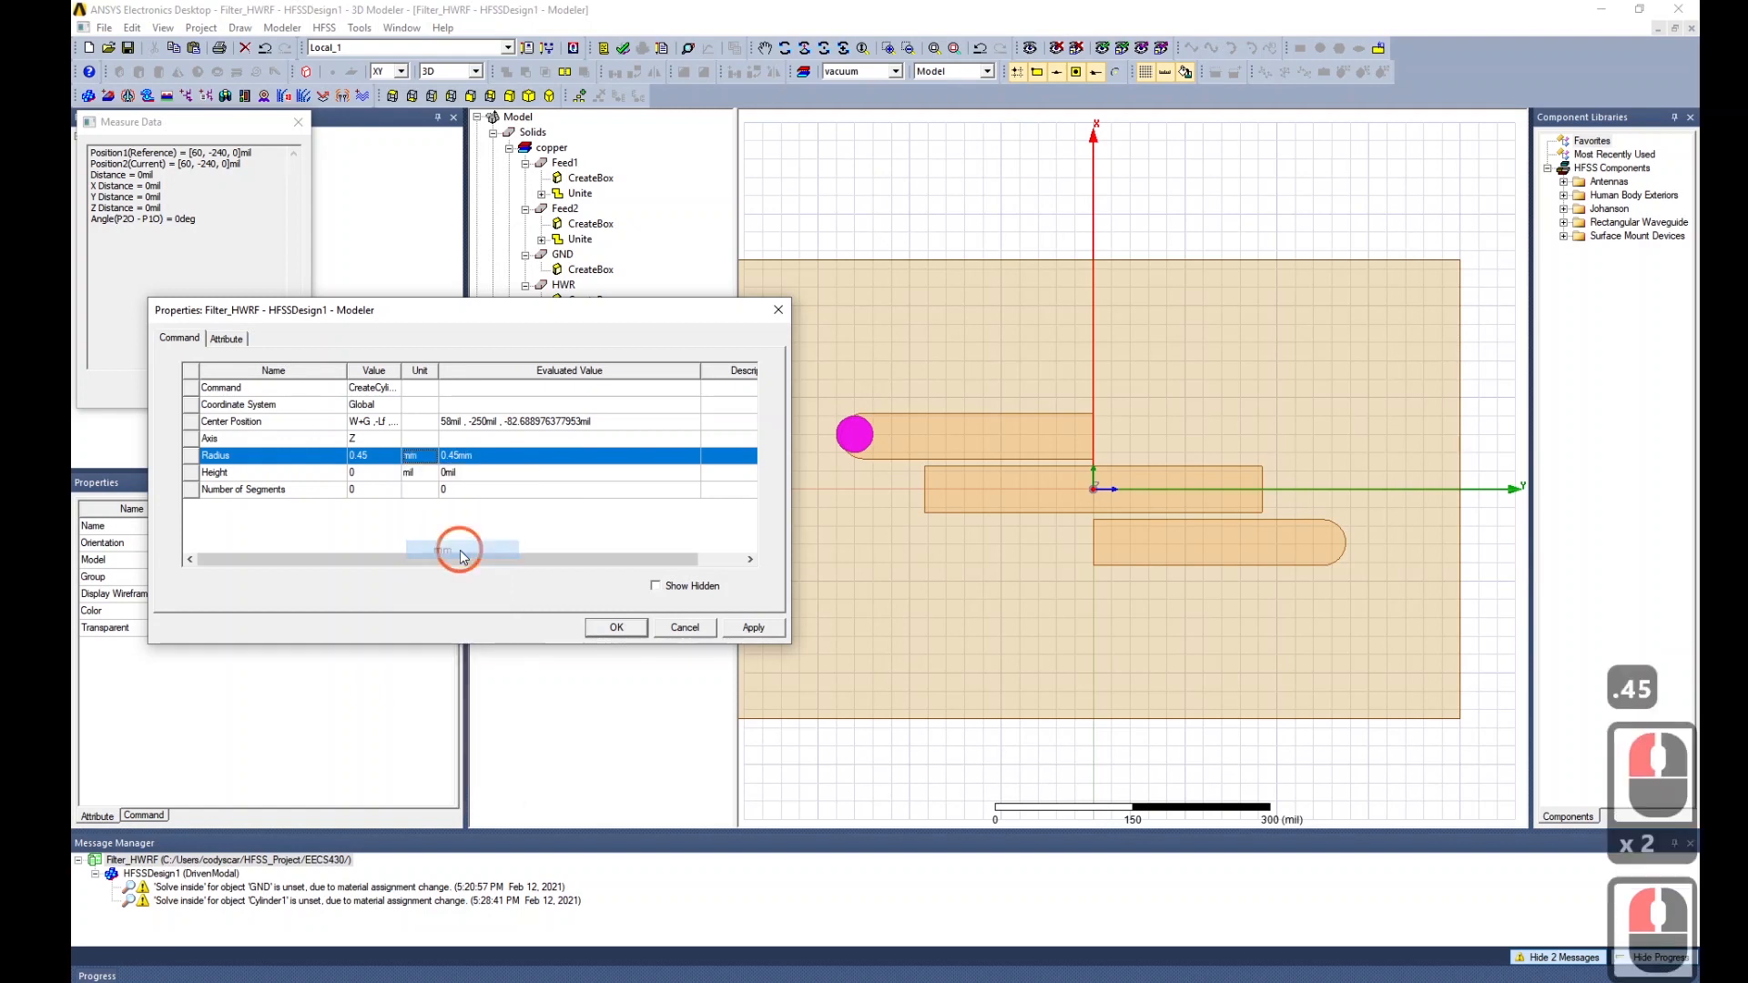
left_click(752, 629)
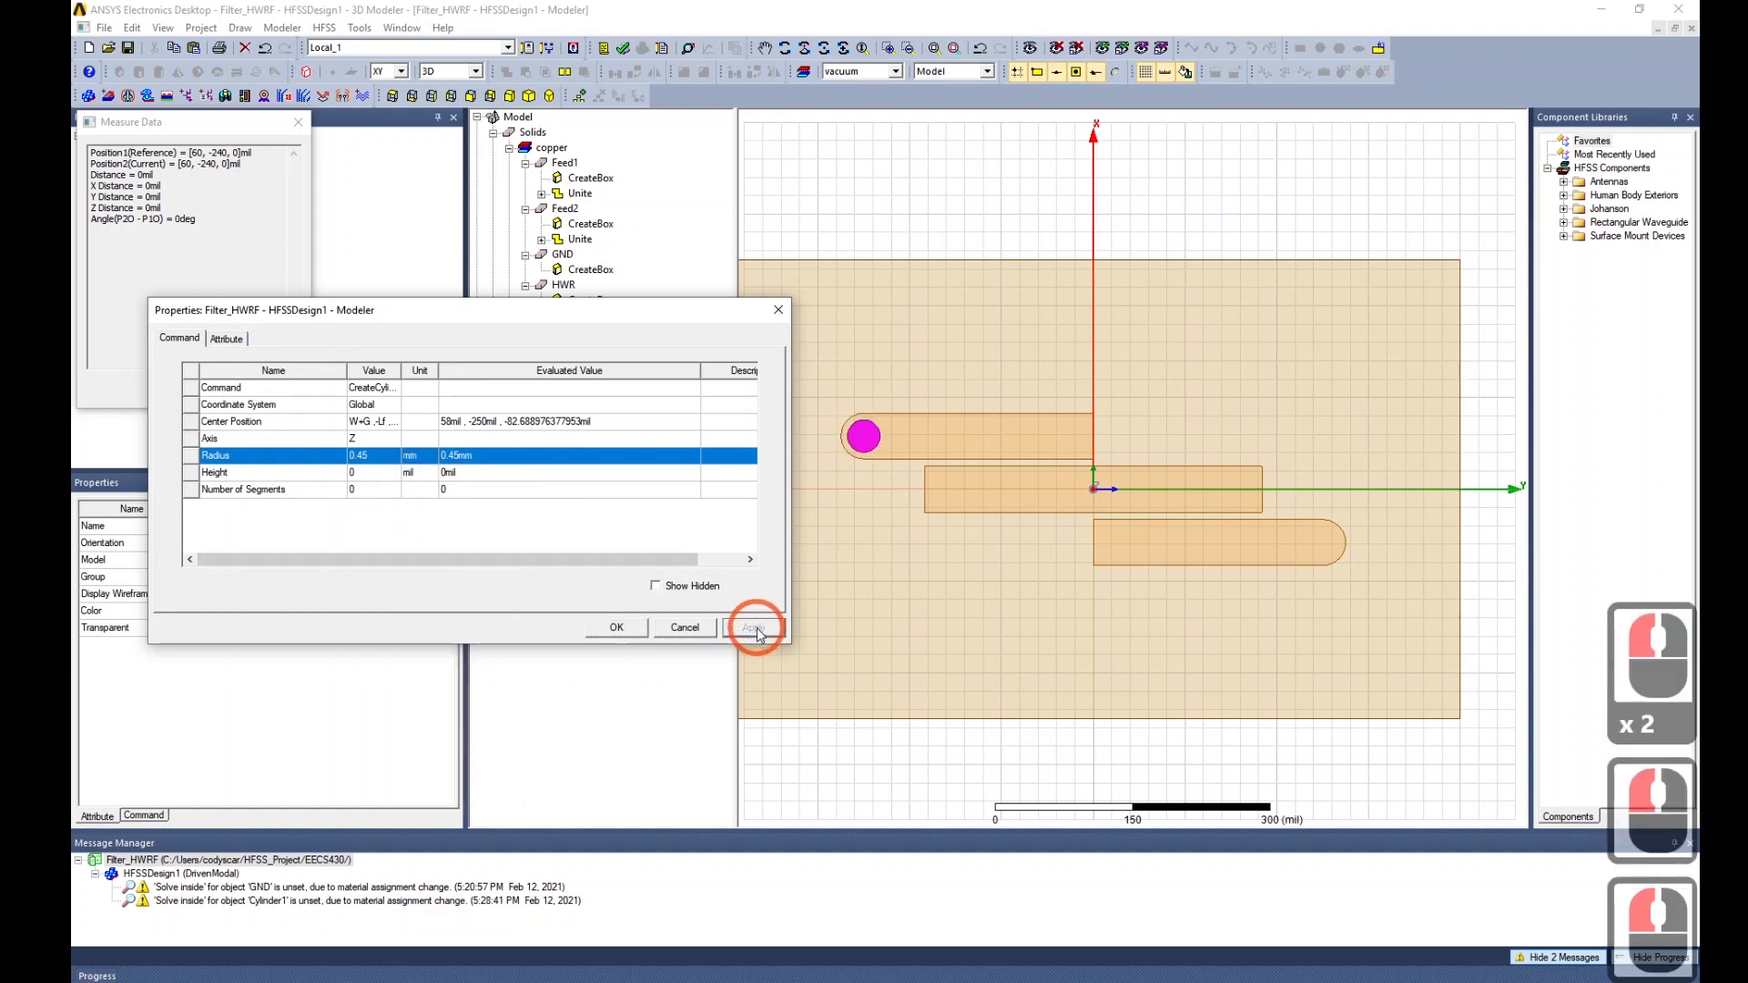
left_click(617, 628)
Cut the -H-T-Lin term out of Cylinder3's centre position z value.
left_click_drag(905, 337, 923, 499, "alt")
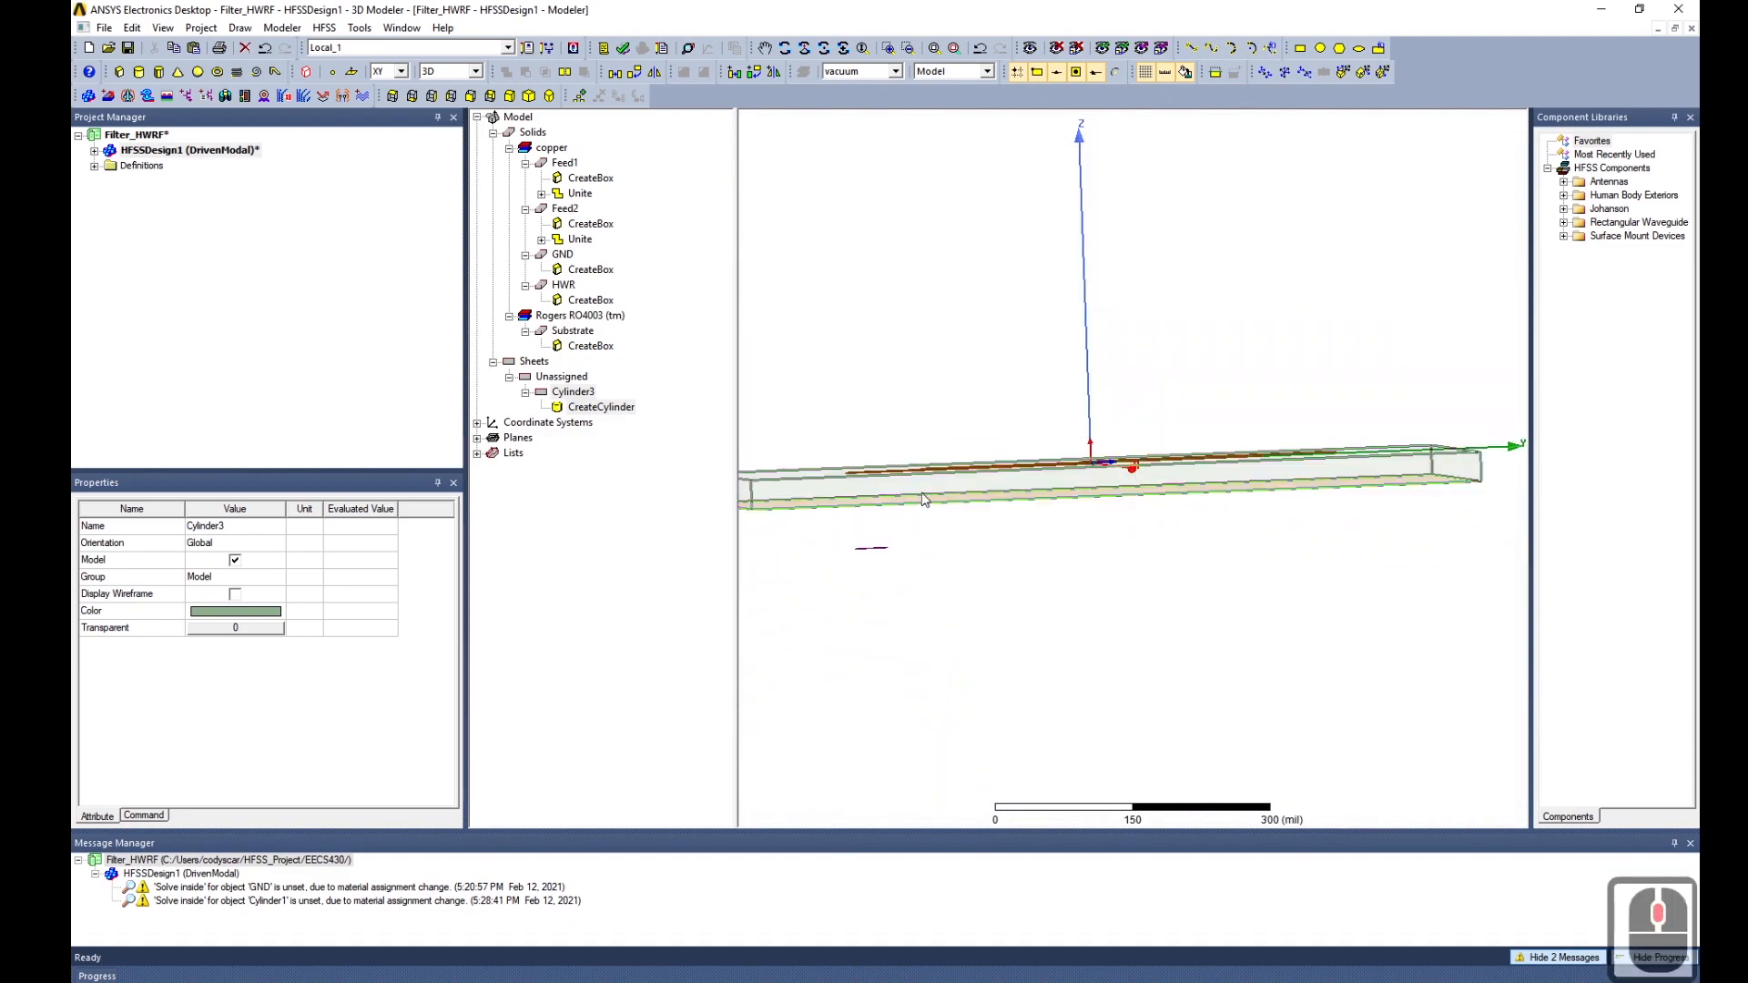
left_click(588, 410)
left_click(181, 609)
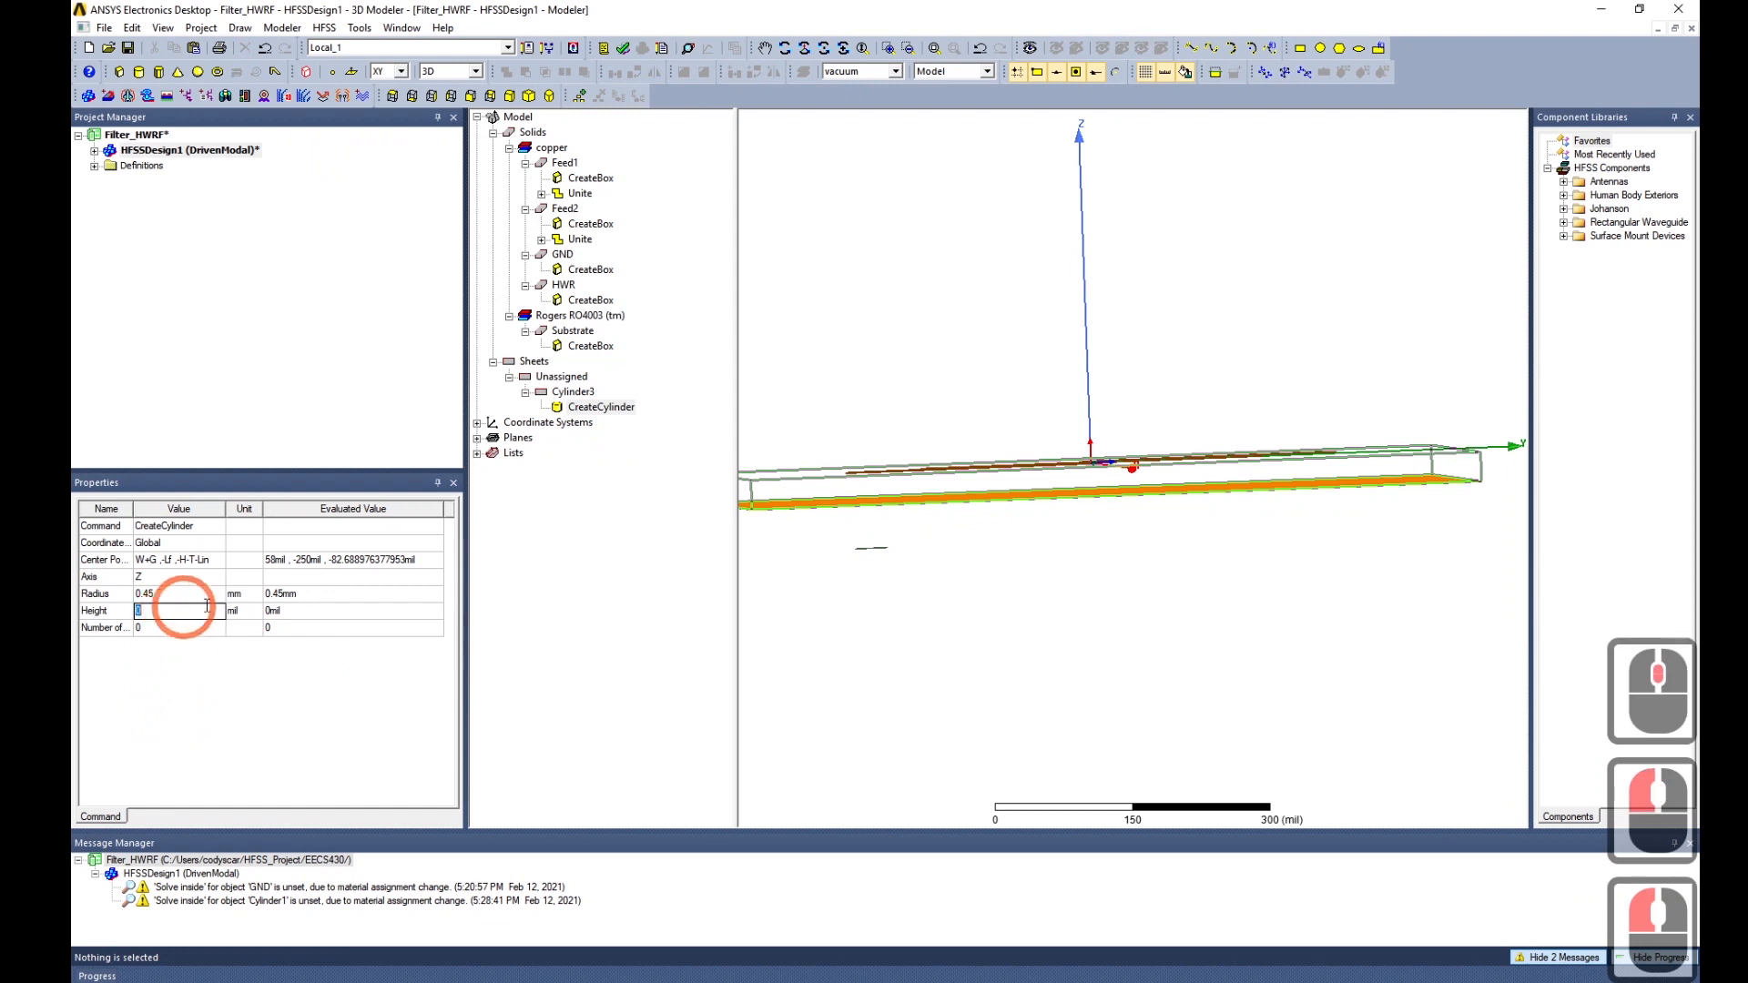
left_click(178, 560)
left_click(179, 560)
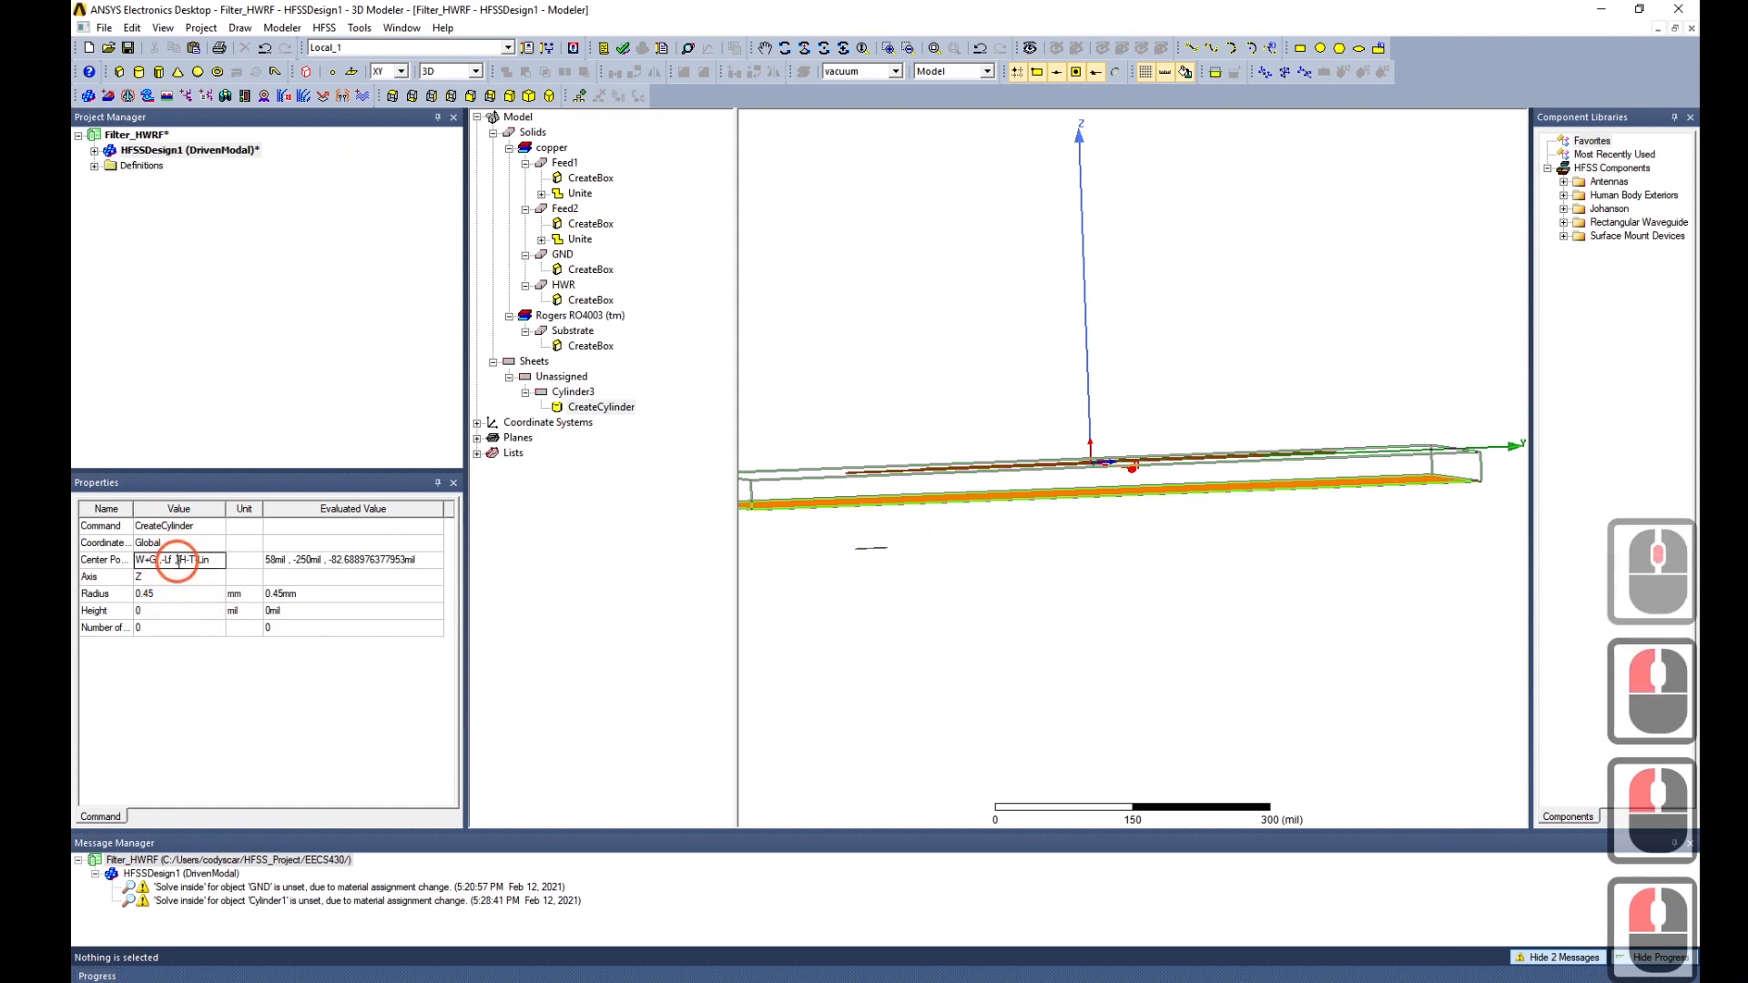
left_click_drag(179, 560, 214, 565)
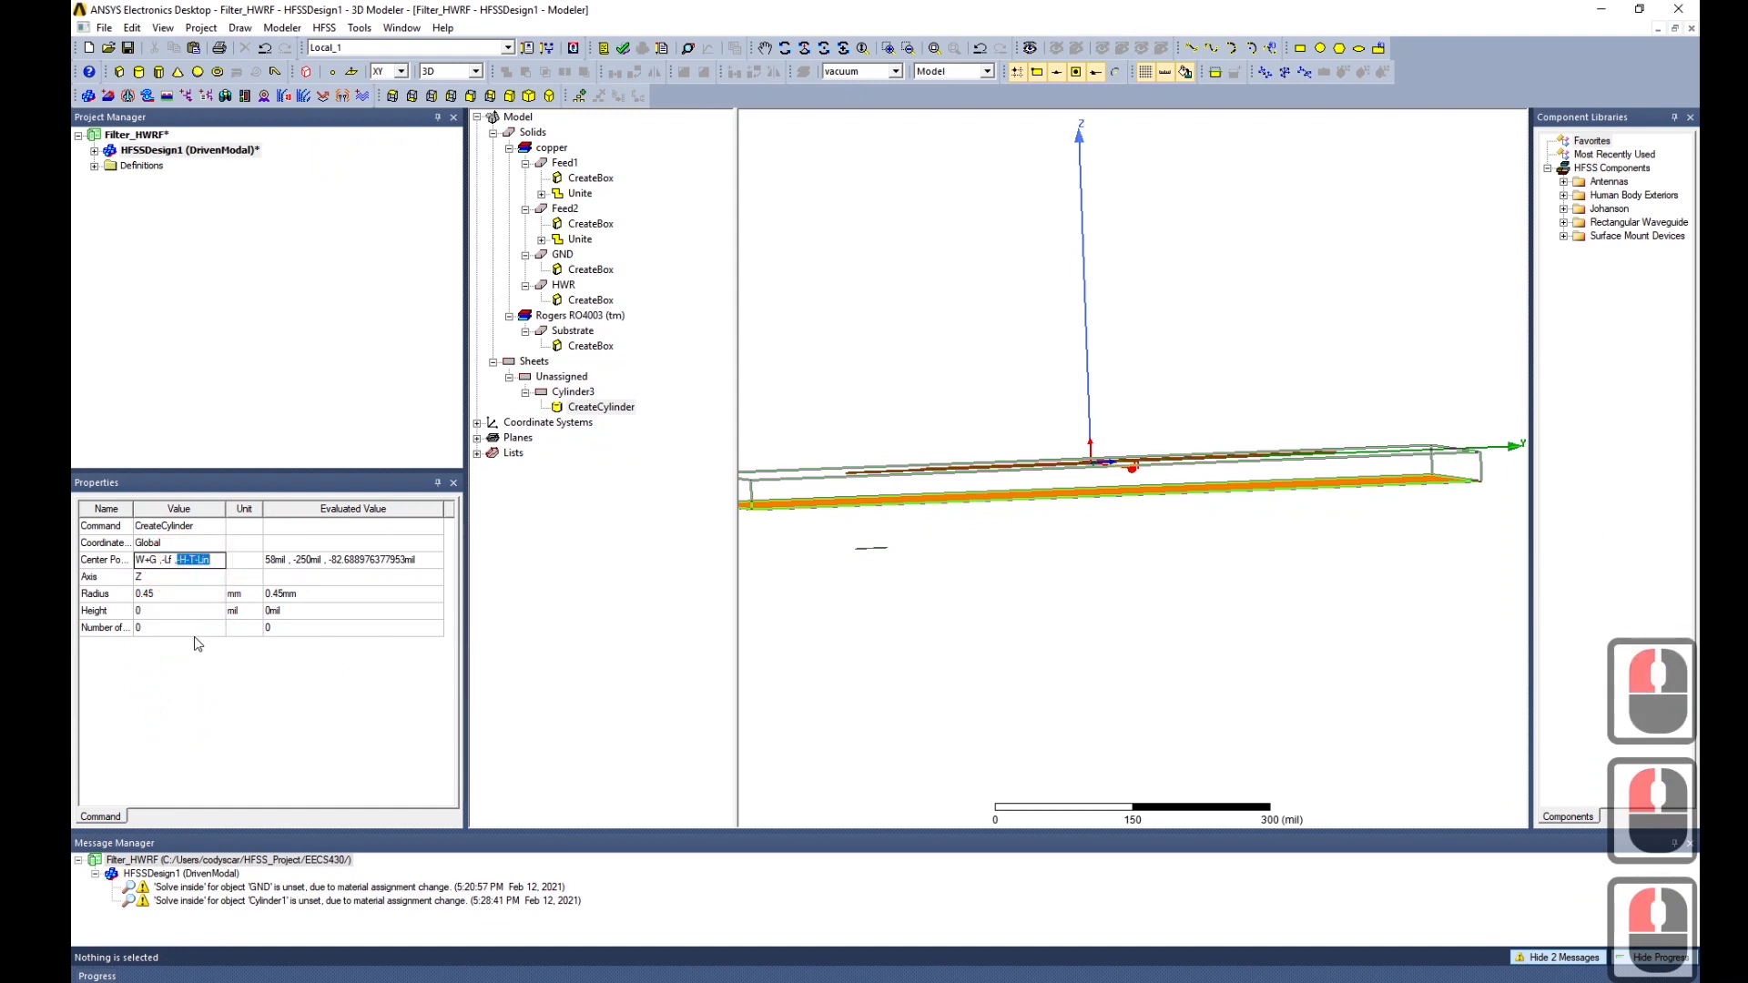
key("ctrl+c")
left_click(167, 611)
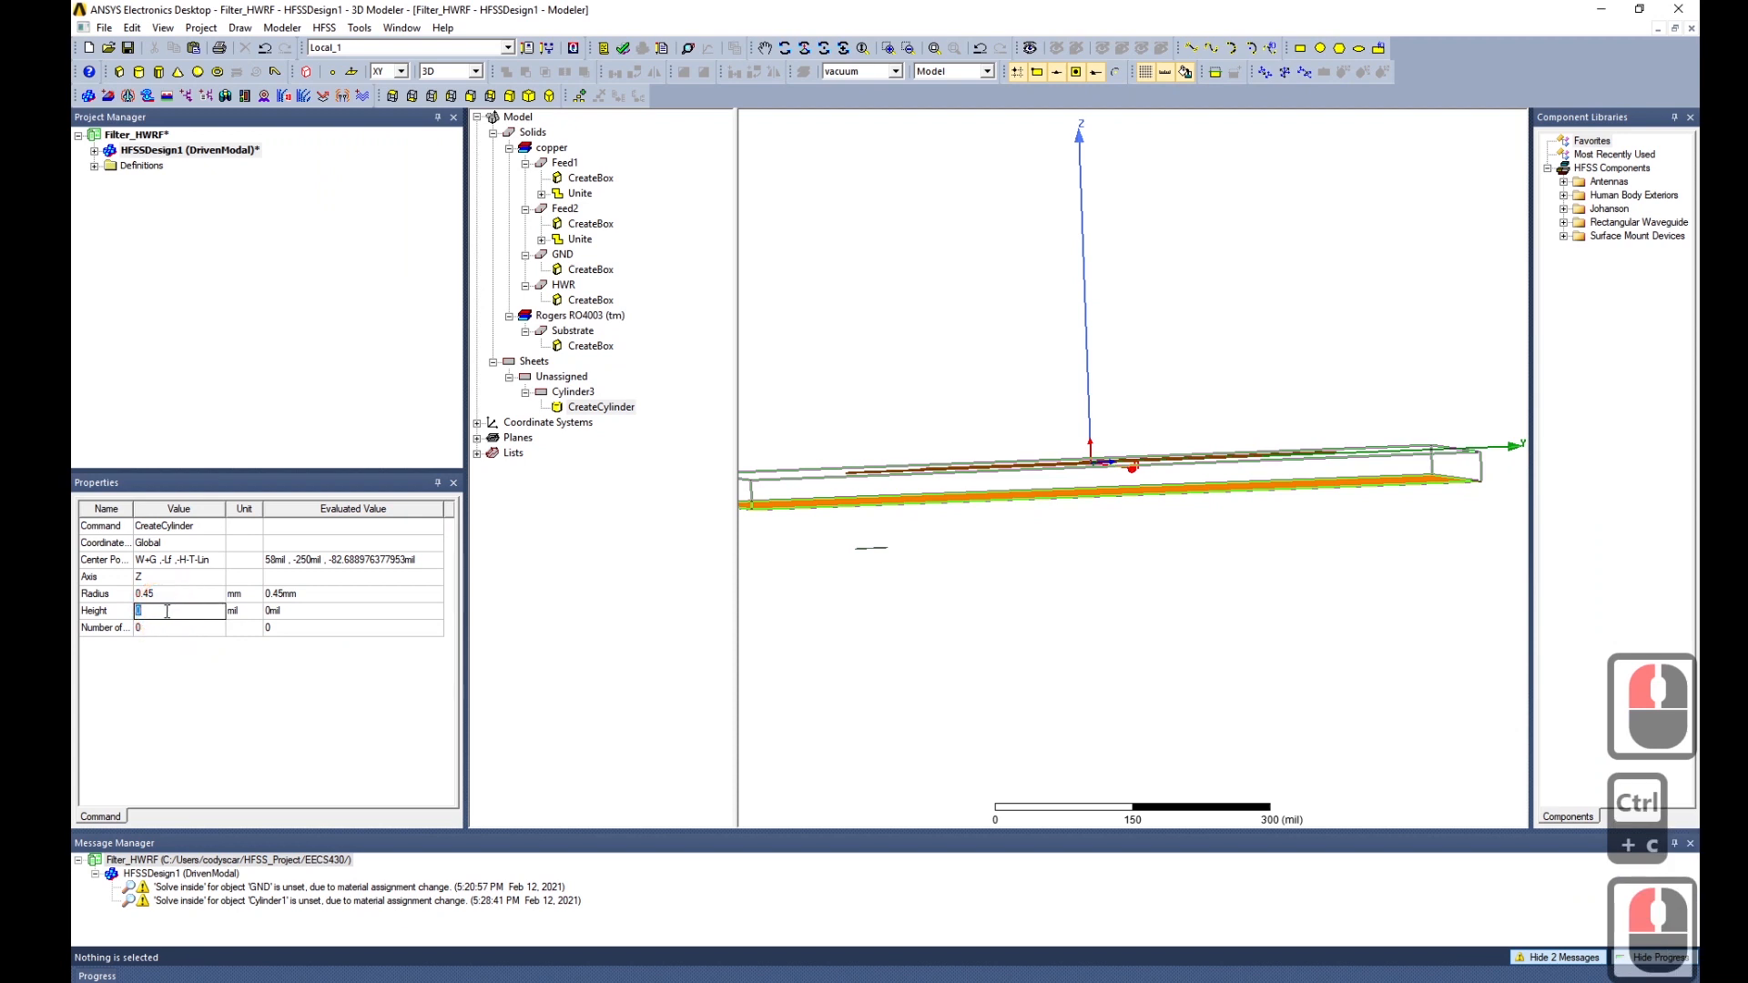
left_click(180, 560)
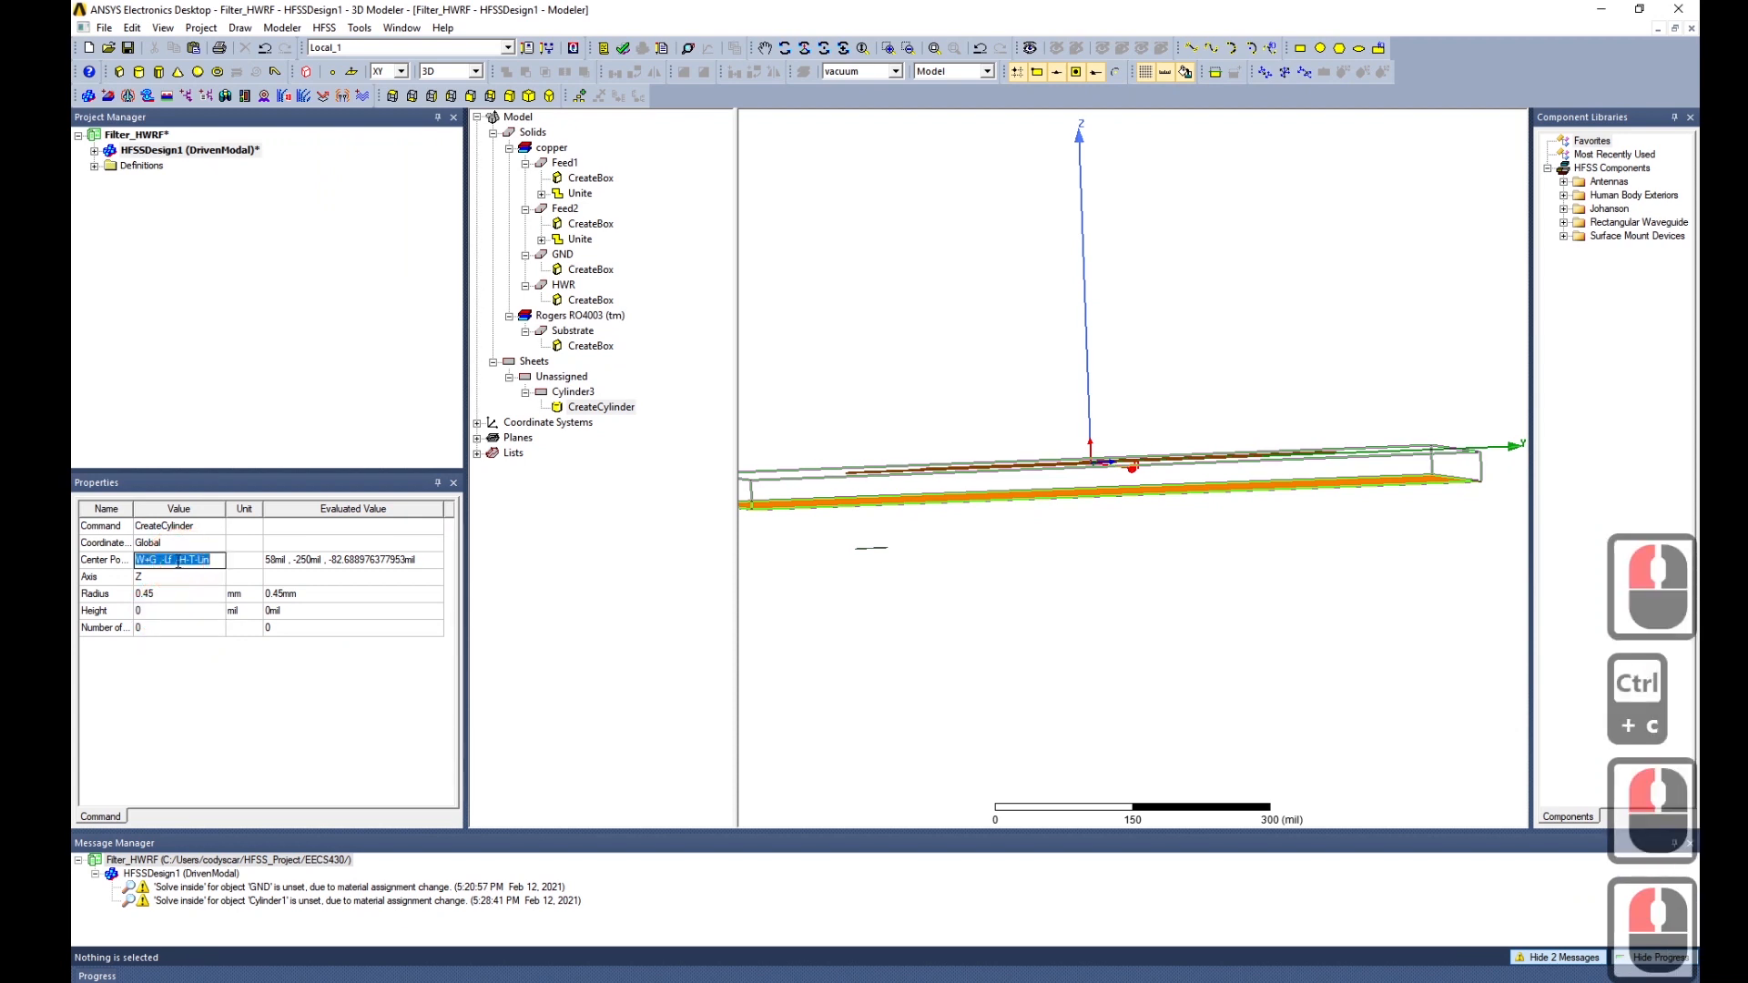
left_click_drag(179, 562, 212, 567)
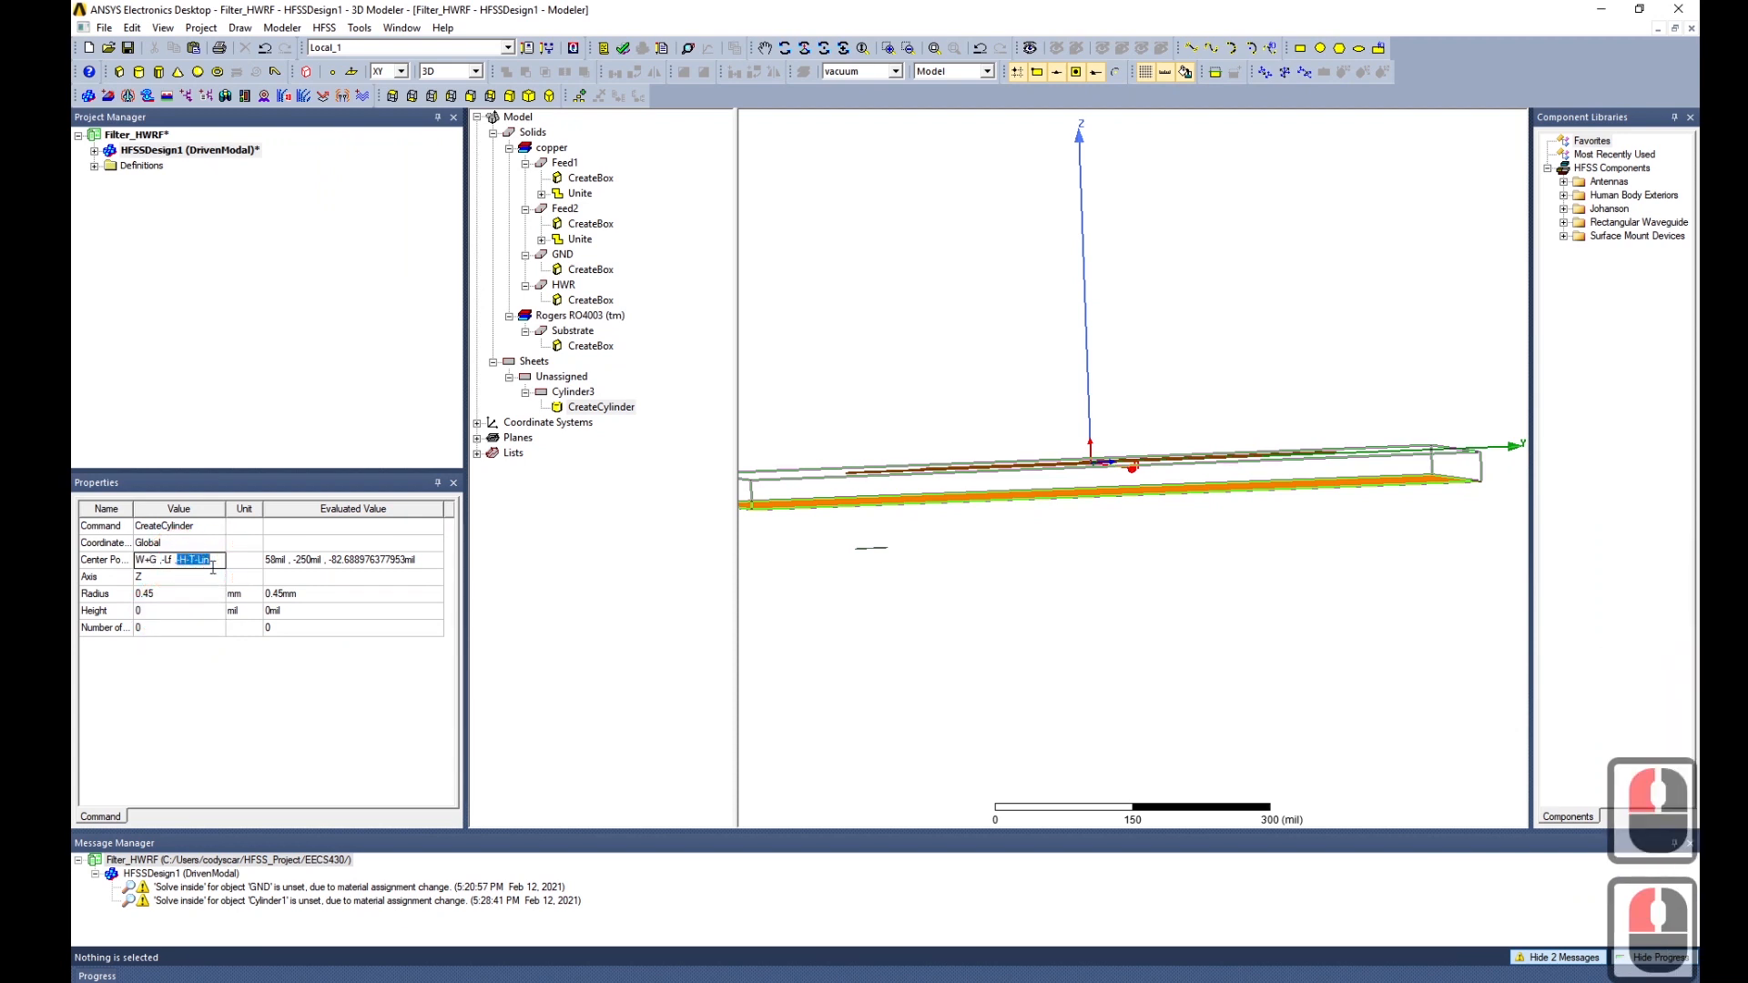
key("ctrl+x")
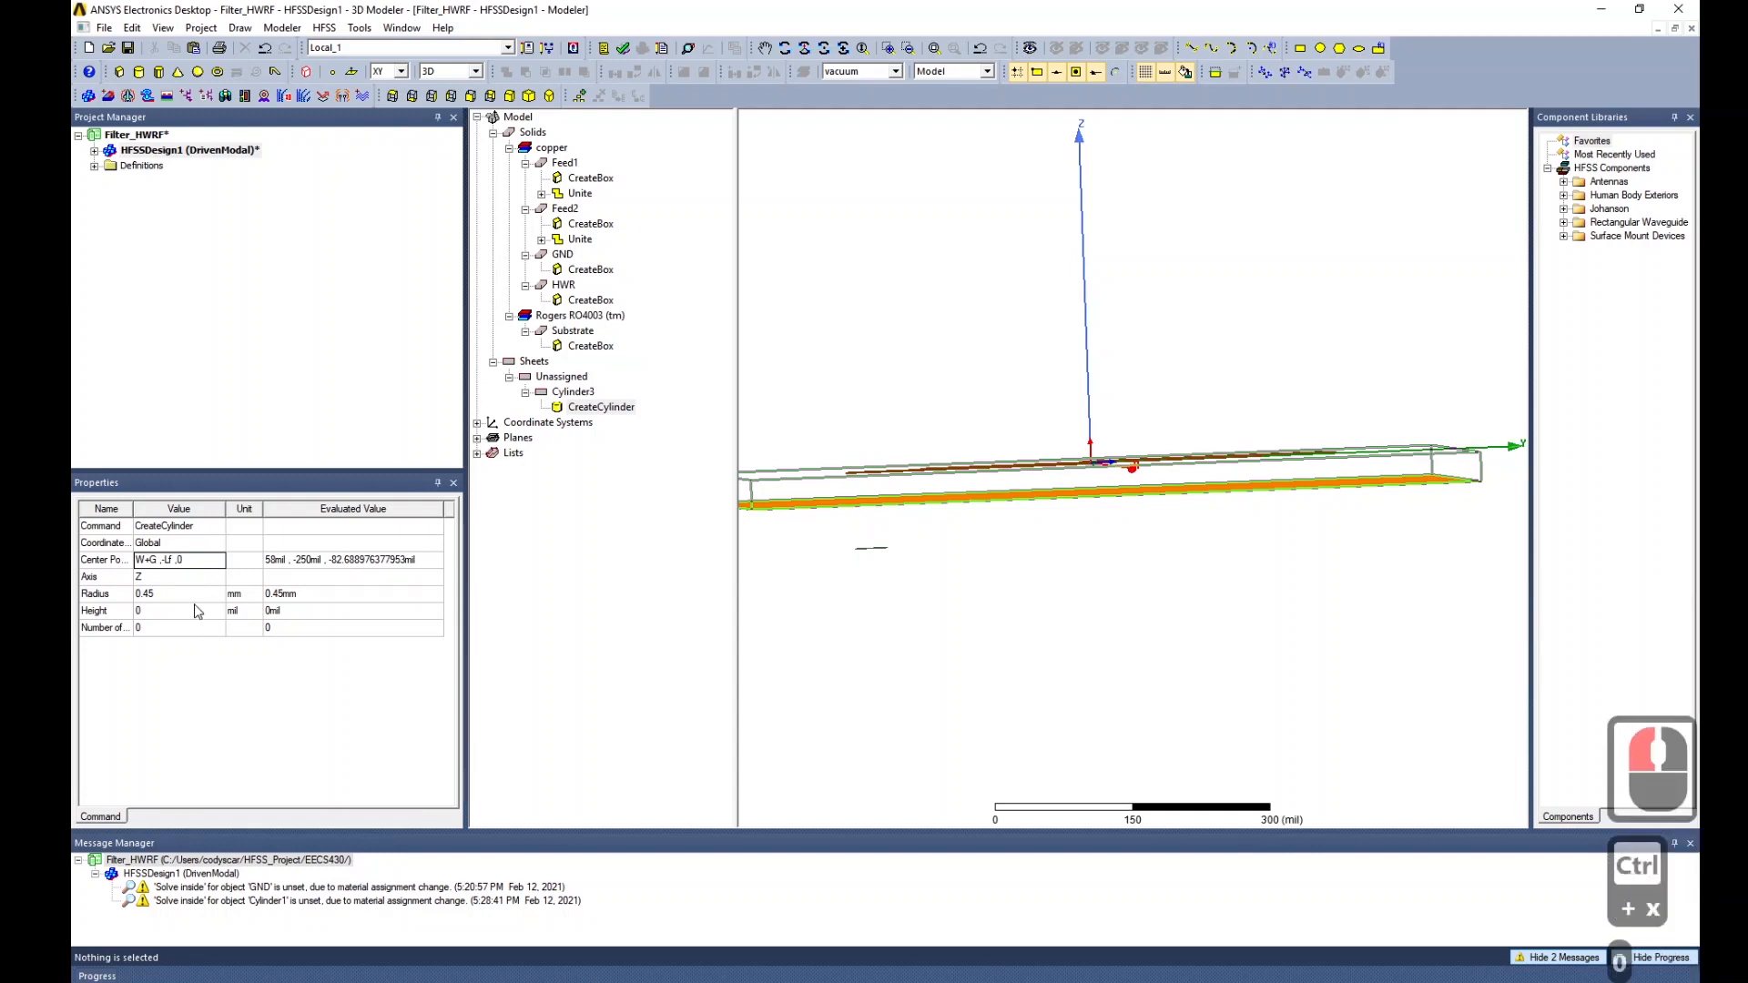
Set the base z to 0 and the cylinder height to -H-T-Lin.
type("0")
left_click(191, 616)
double_click(192, 616)
key("ctrl+v")
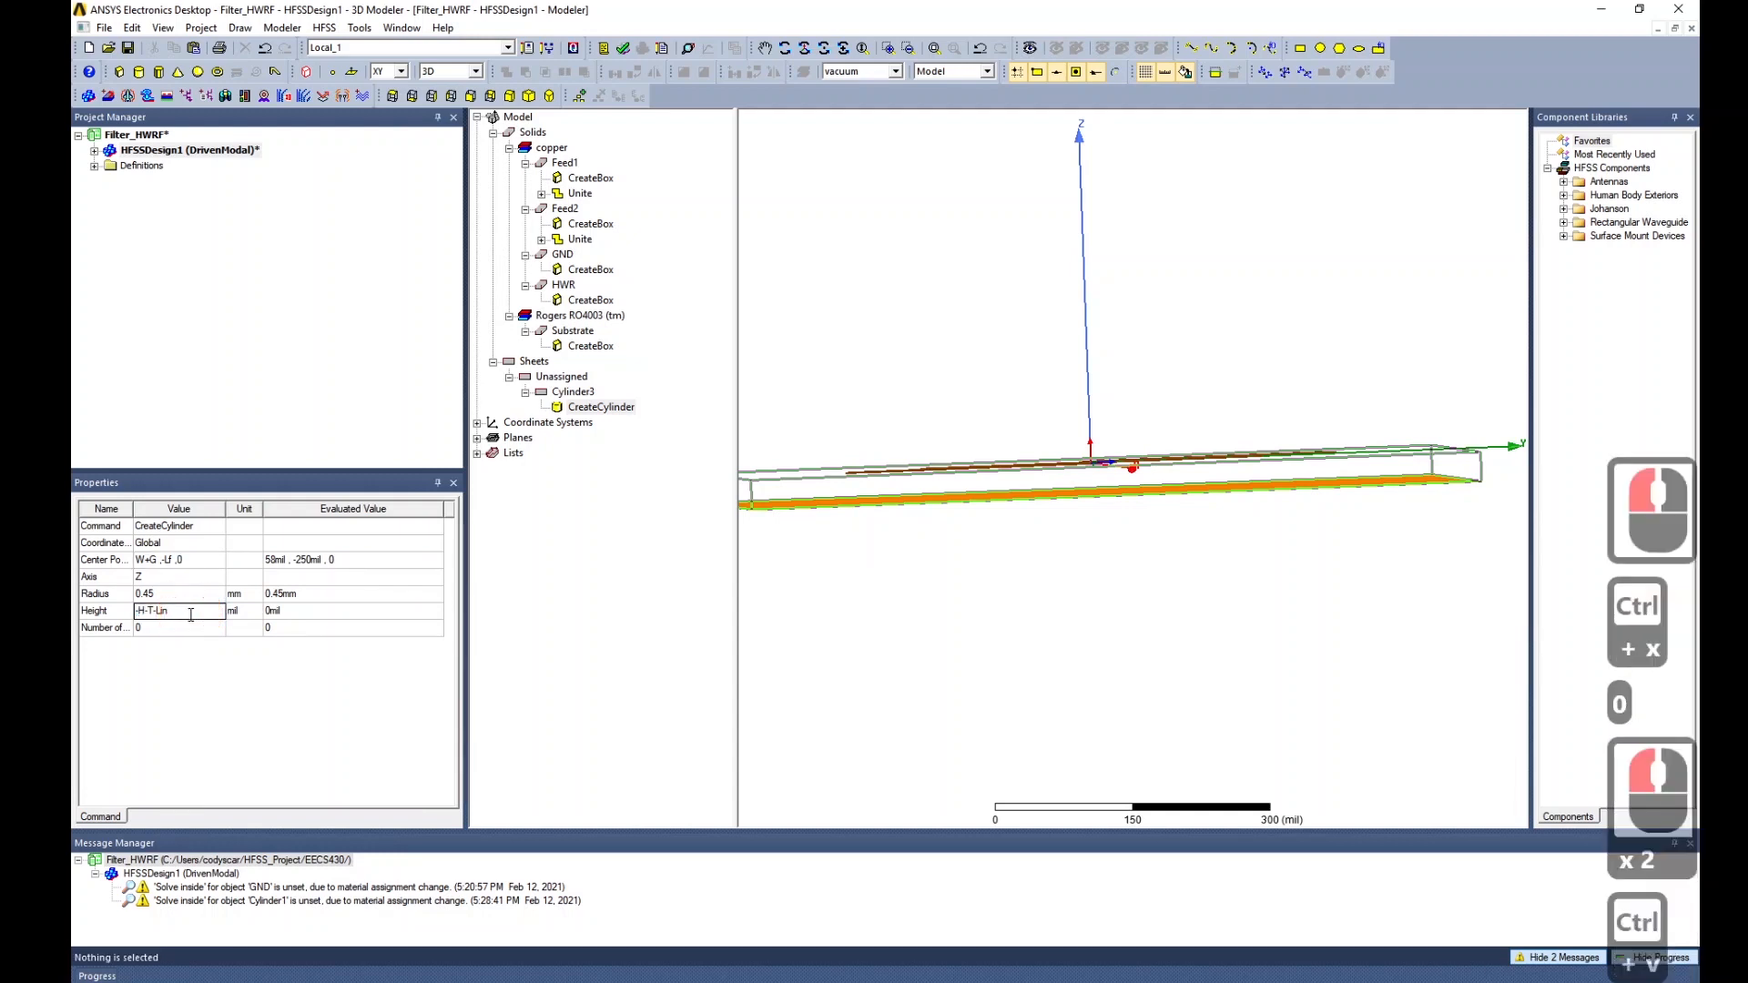
key("Return")
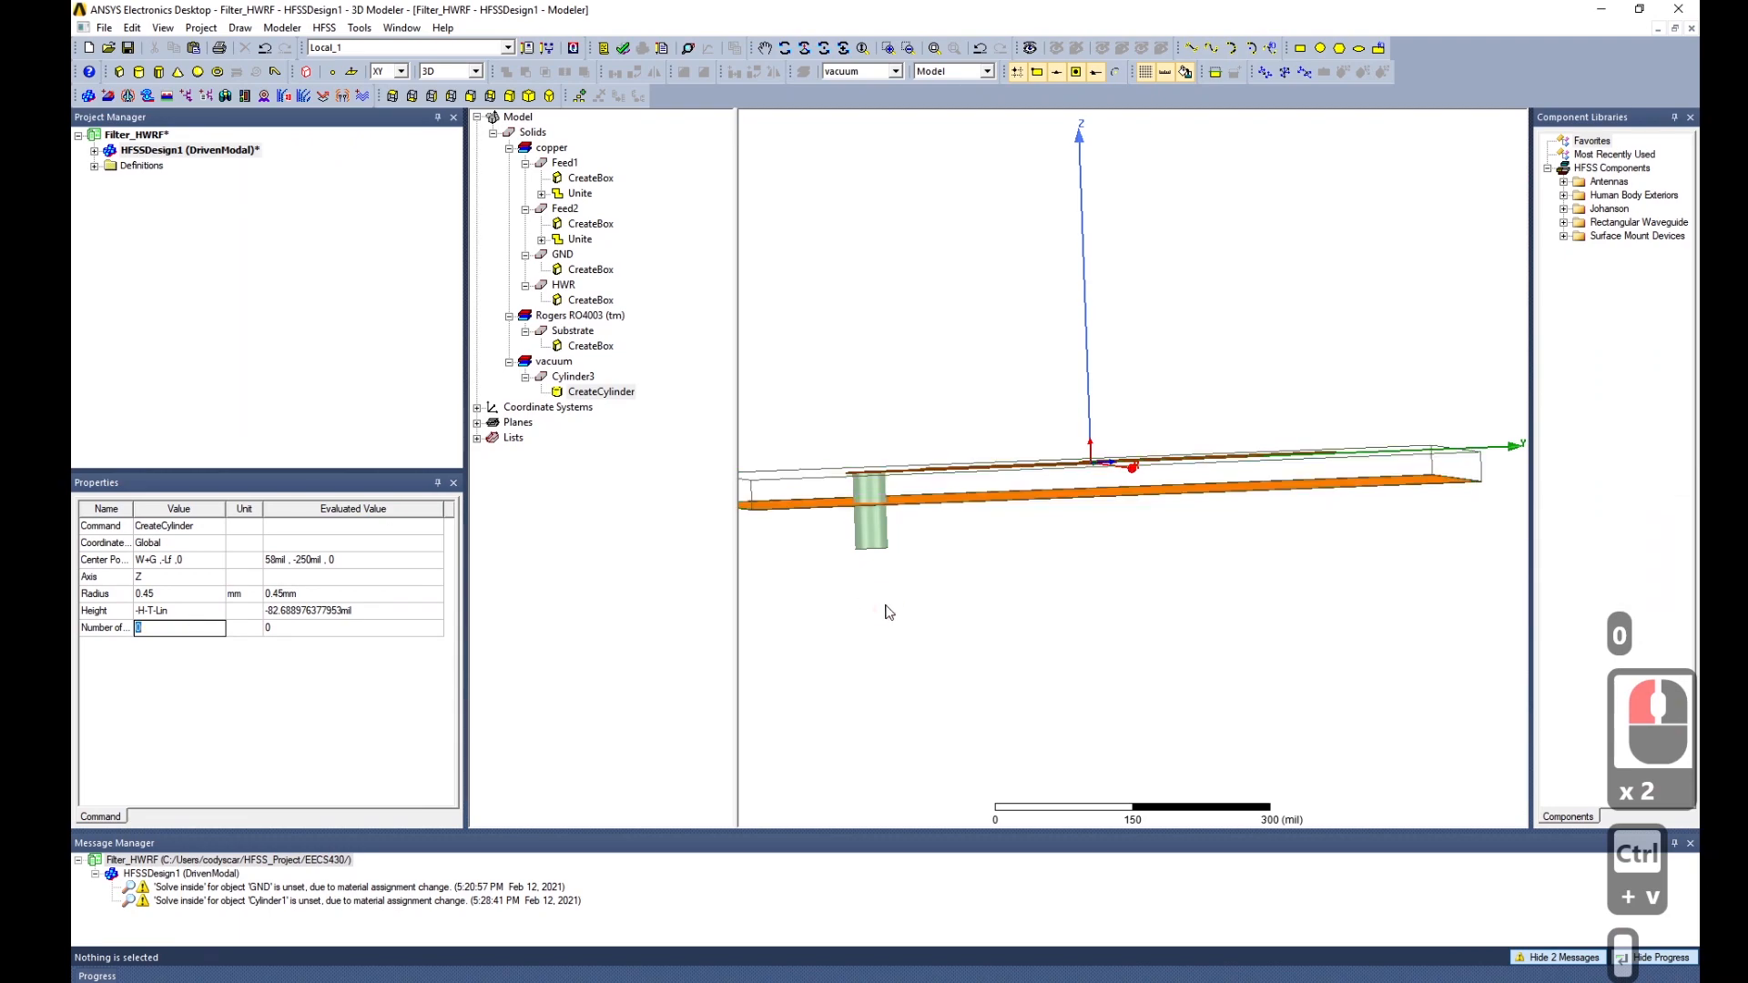
middle_click_drag(891, 596, 949, 533)
left_click_drag(949, 533, 879, 601)
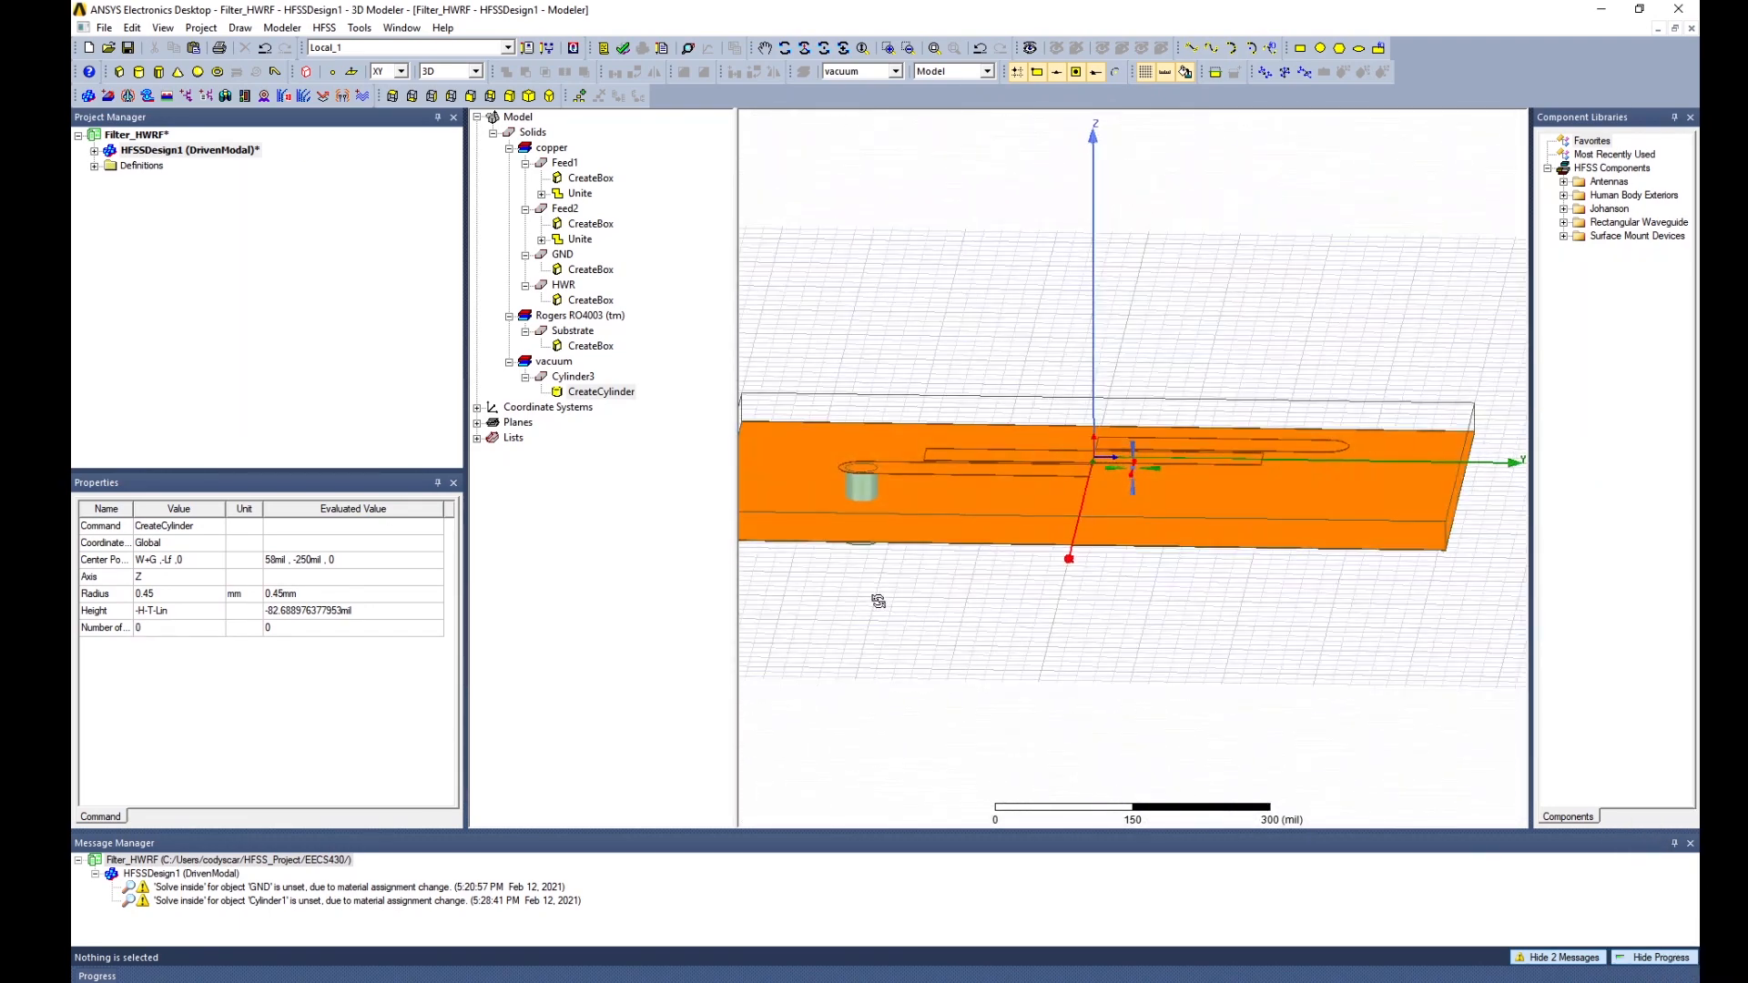
Colour Cylinder3 yellow.
middle_click_drag(879, 601, 881, 570)
left_click(860, 510)
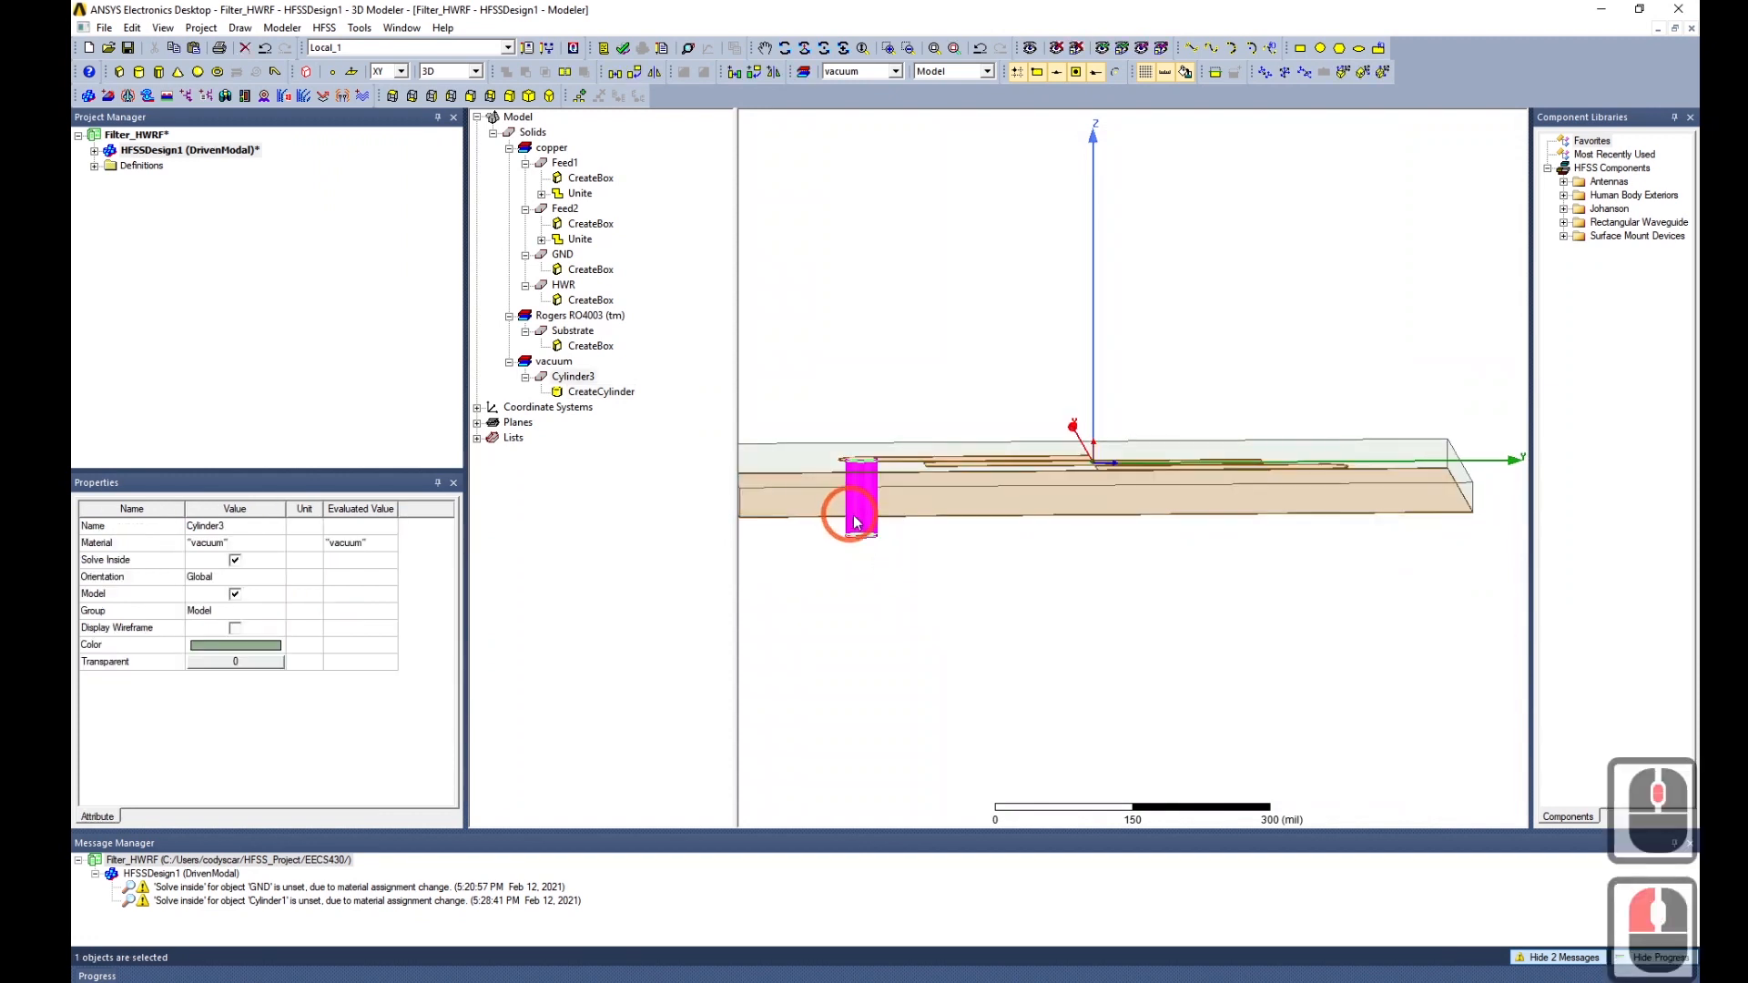
left_click(265, 662)
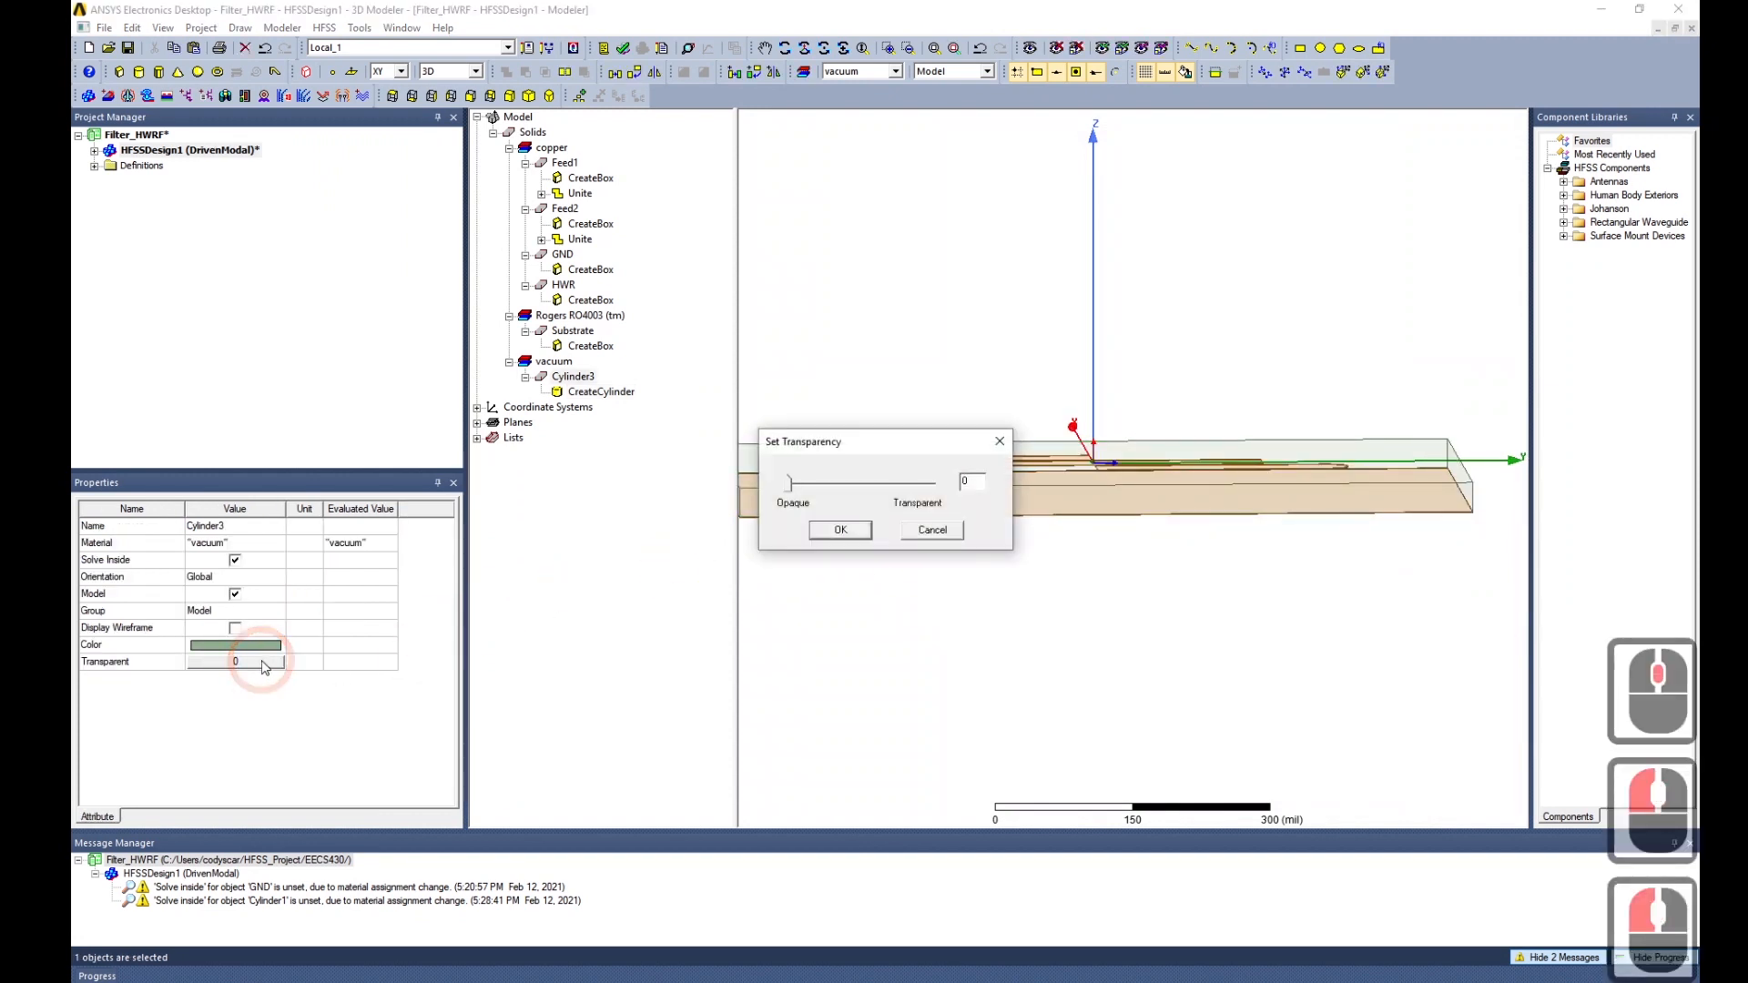
key("Escape")
double_click(260, 643)
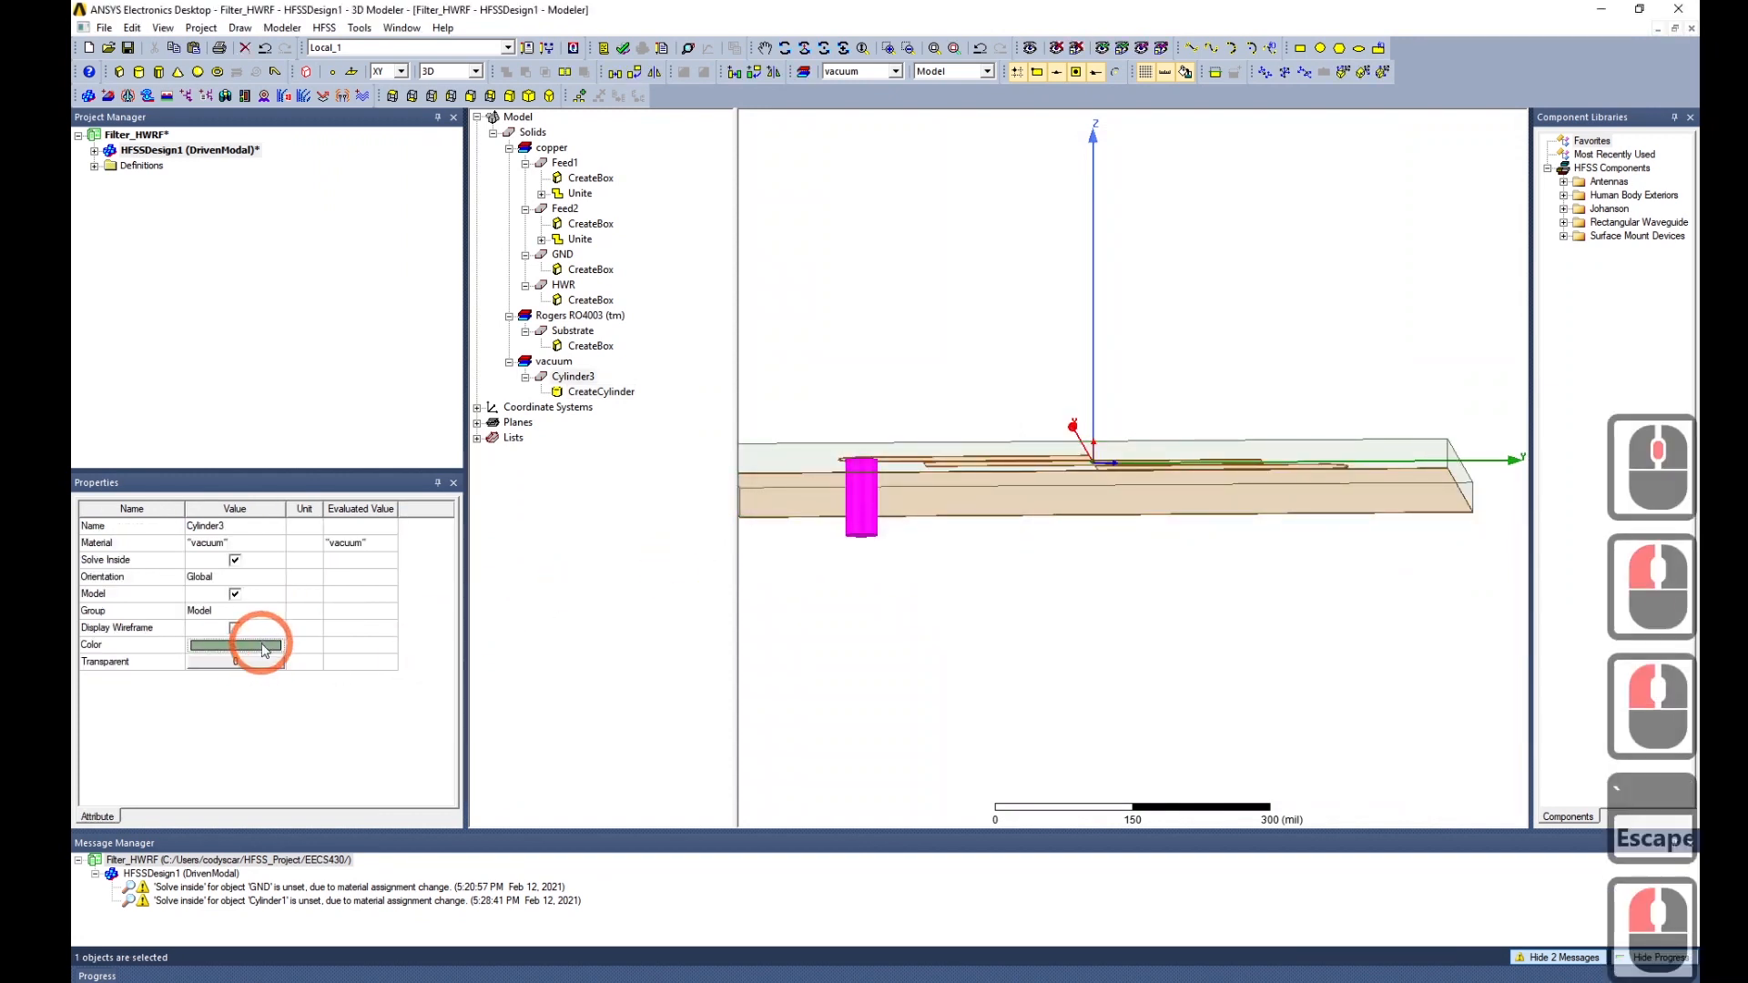
left_click(734, 422)
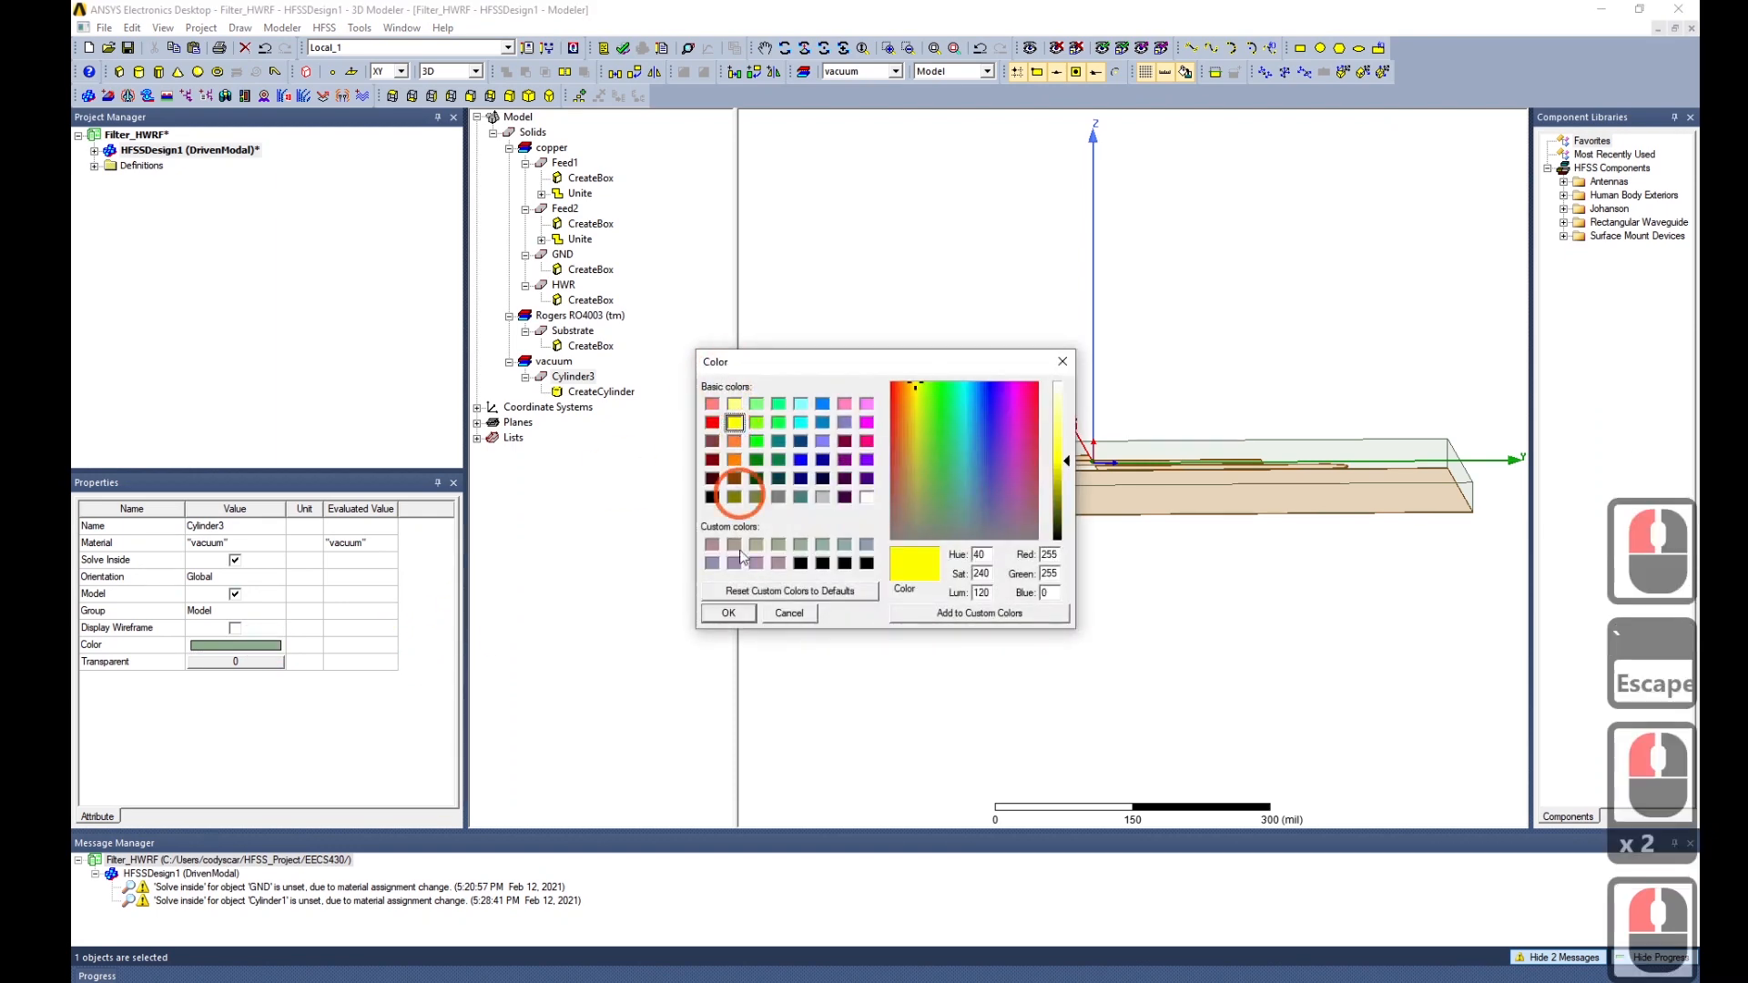
left_click(728, 613)
left_click(1023, 657)
Change Cylinder3's material from vacuum to copper.
mouse_move(1074, 524)
middle_mouse_down()
mouse_move(1082, 496)
mouse_move(1050, 579)
mouse_move(1043, 535)
mouse_move(1087, 420)
mouse_move(1074, 535)
middle_mouse_up()
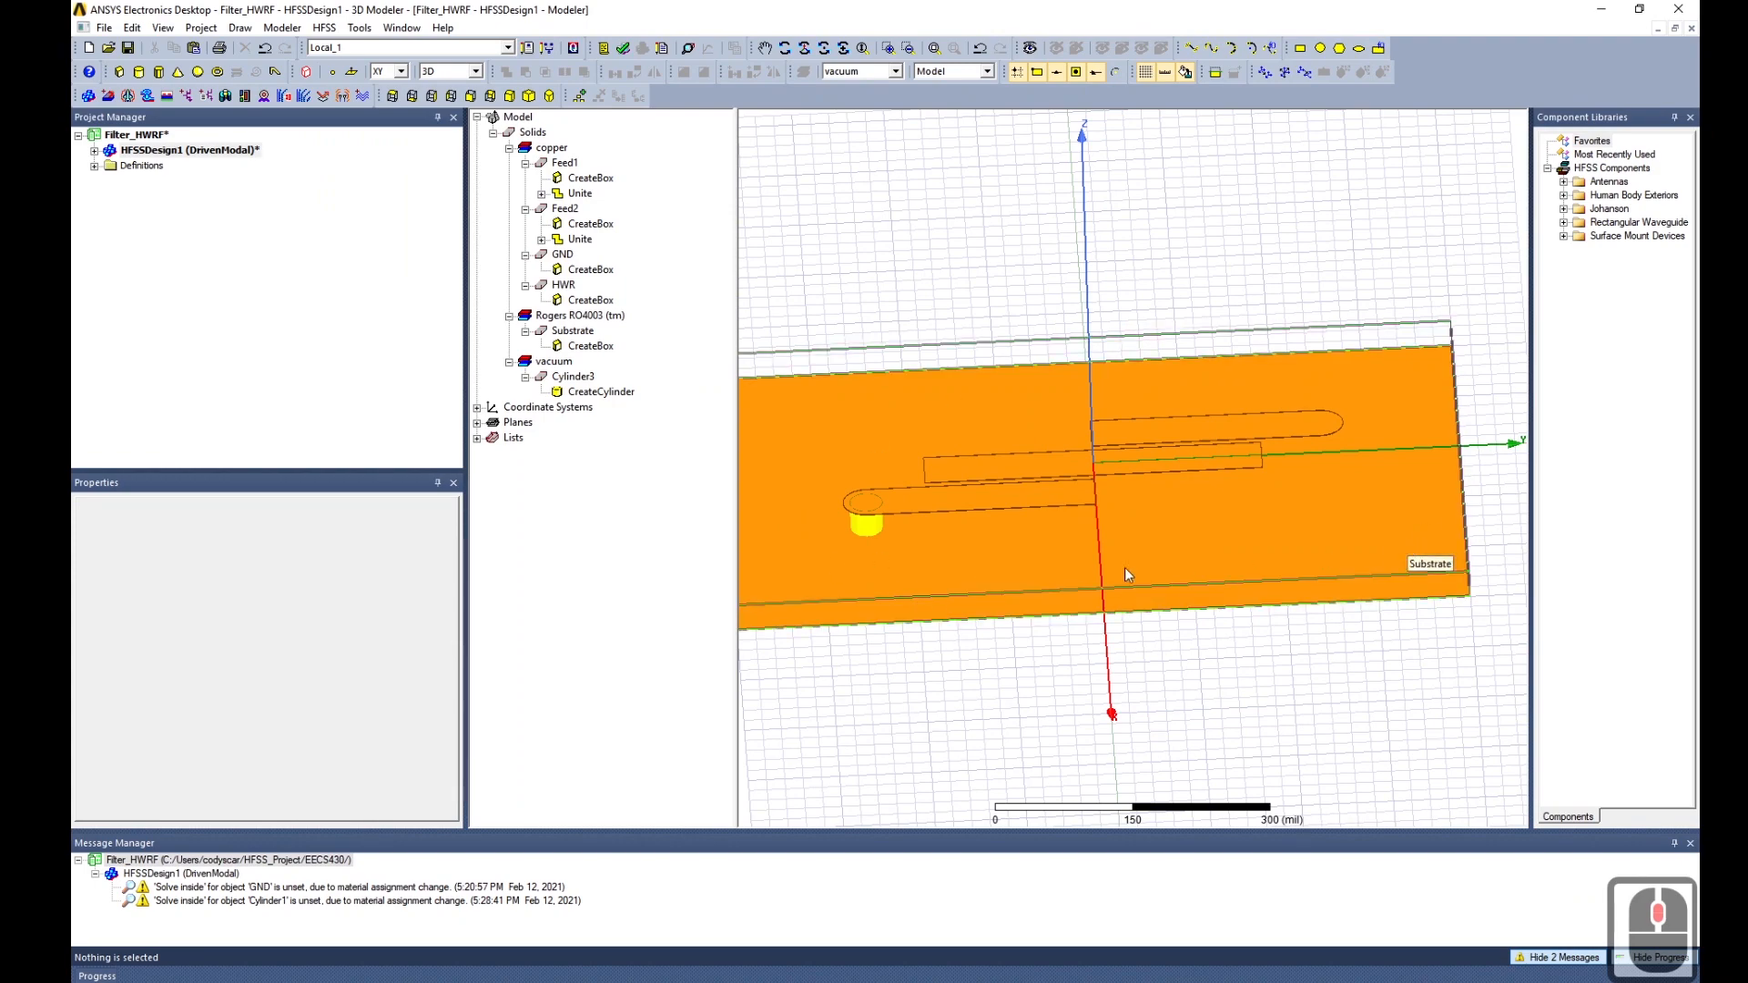
mouse_move(894, 575)
middle_mouse_down()
mouse_move(866, 546)
mouse_move(879, 531)
middle_mouse_up()
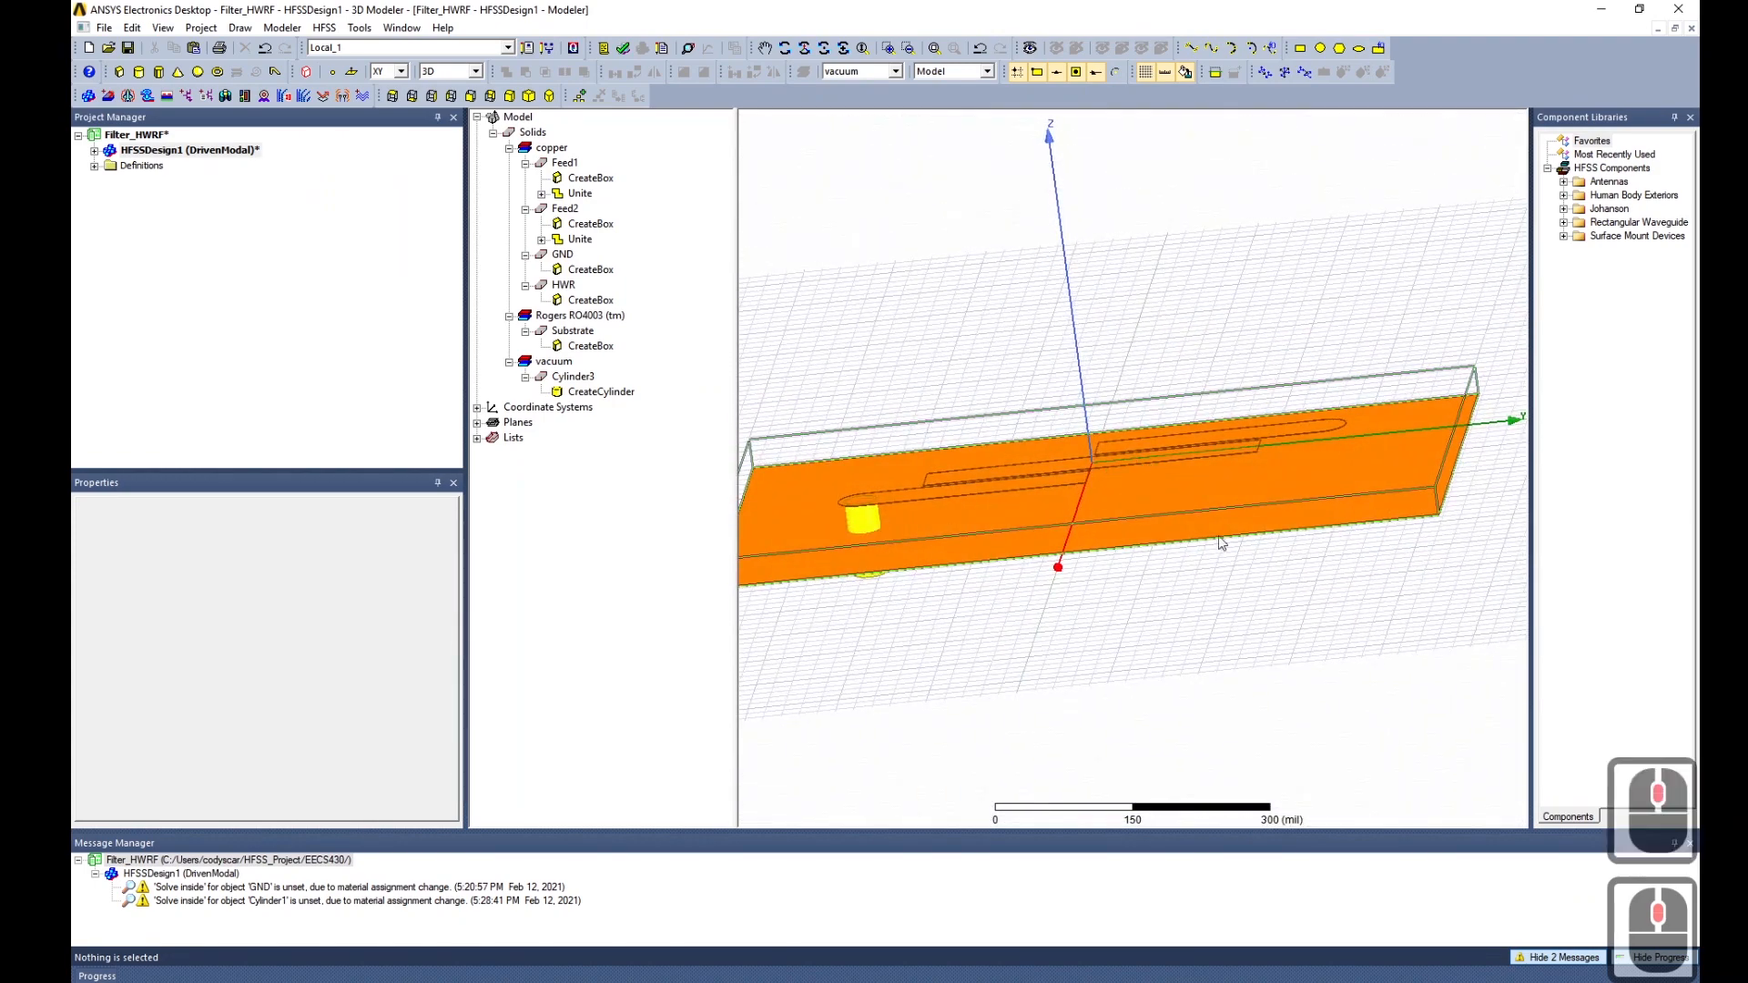
mouse_move(1375, 517)
middle_mouse_down()
mouse_move(1347, 519)
mouse_move(1402, 525)
middle_mouse_up()
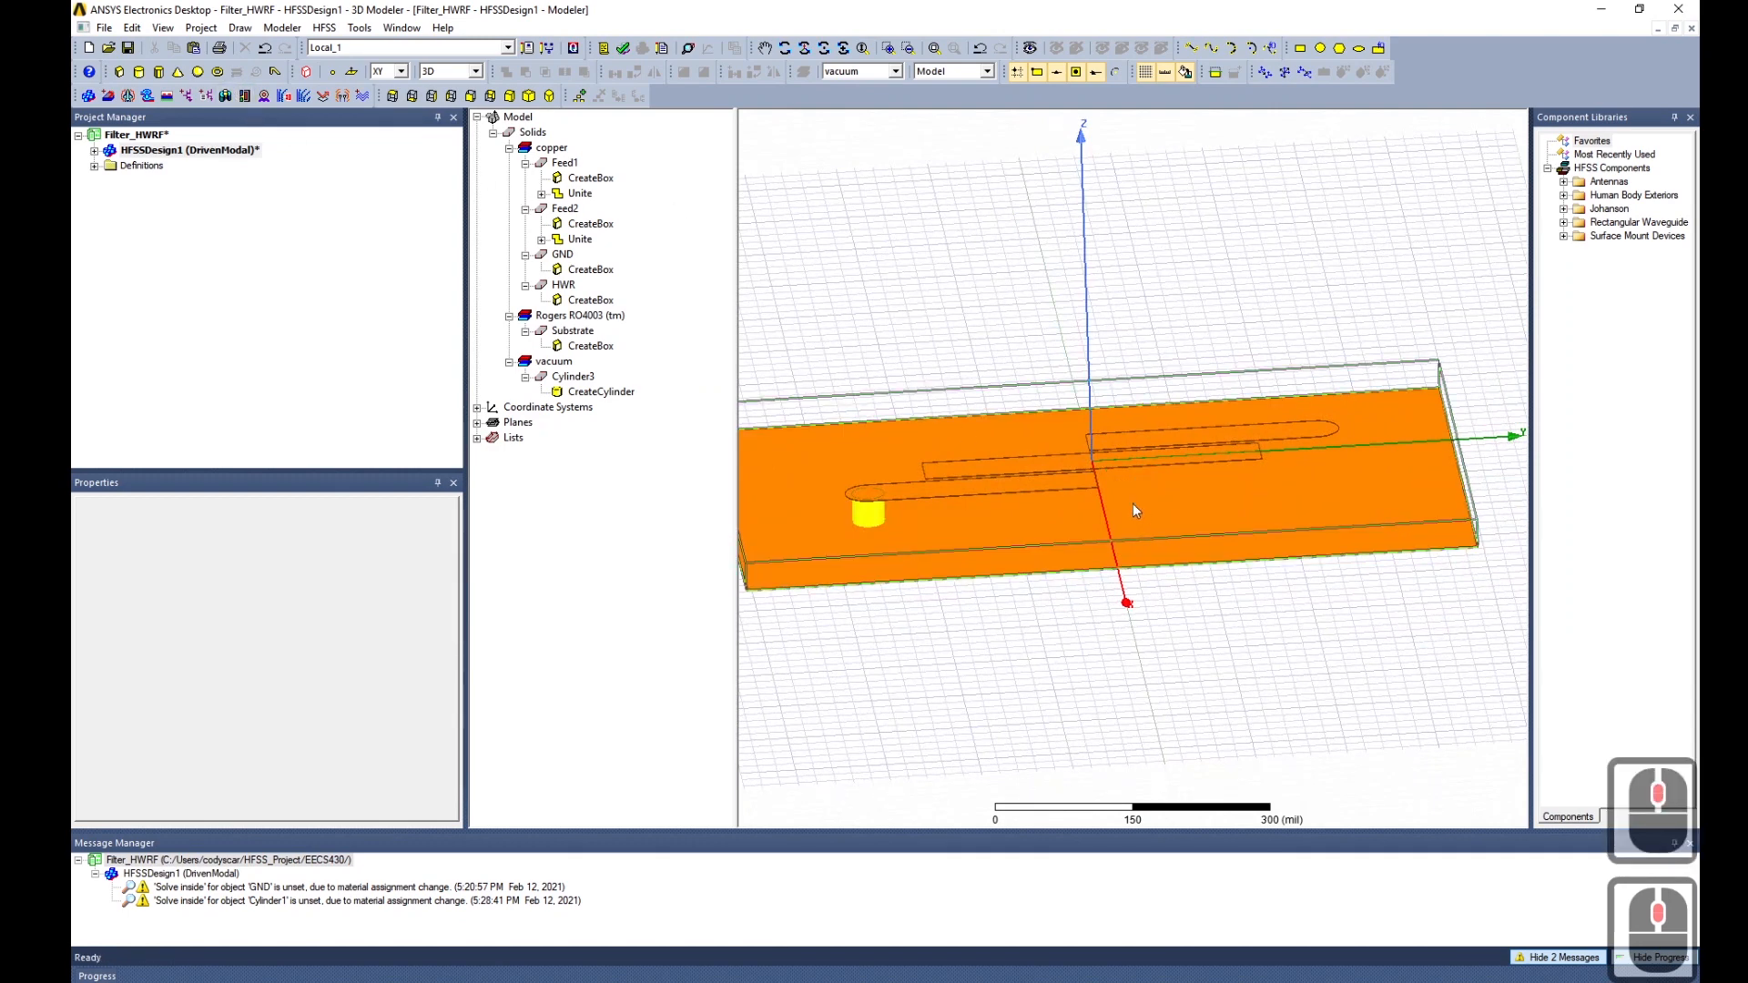
middle_click_drag(1132, 506, 1132, 495)
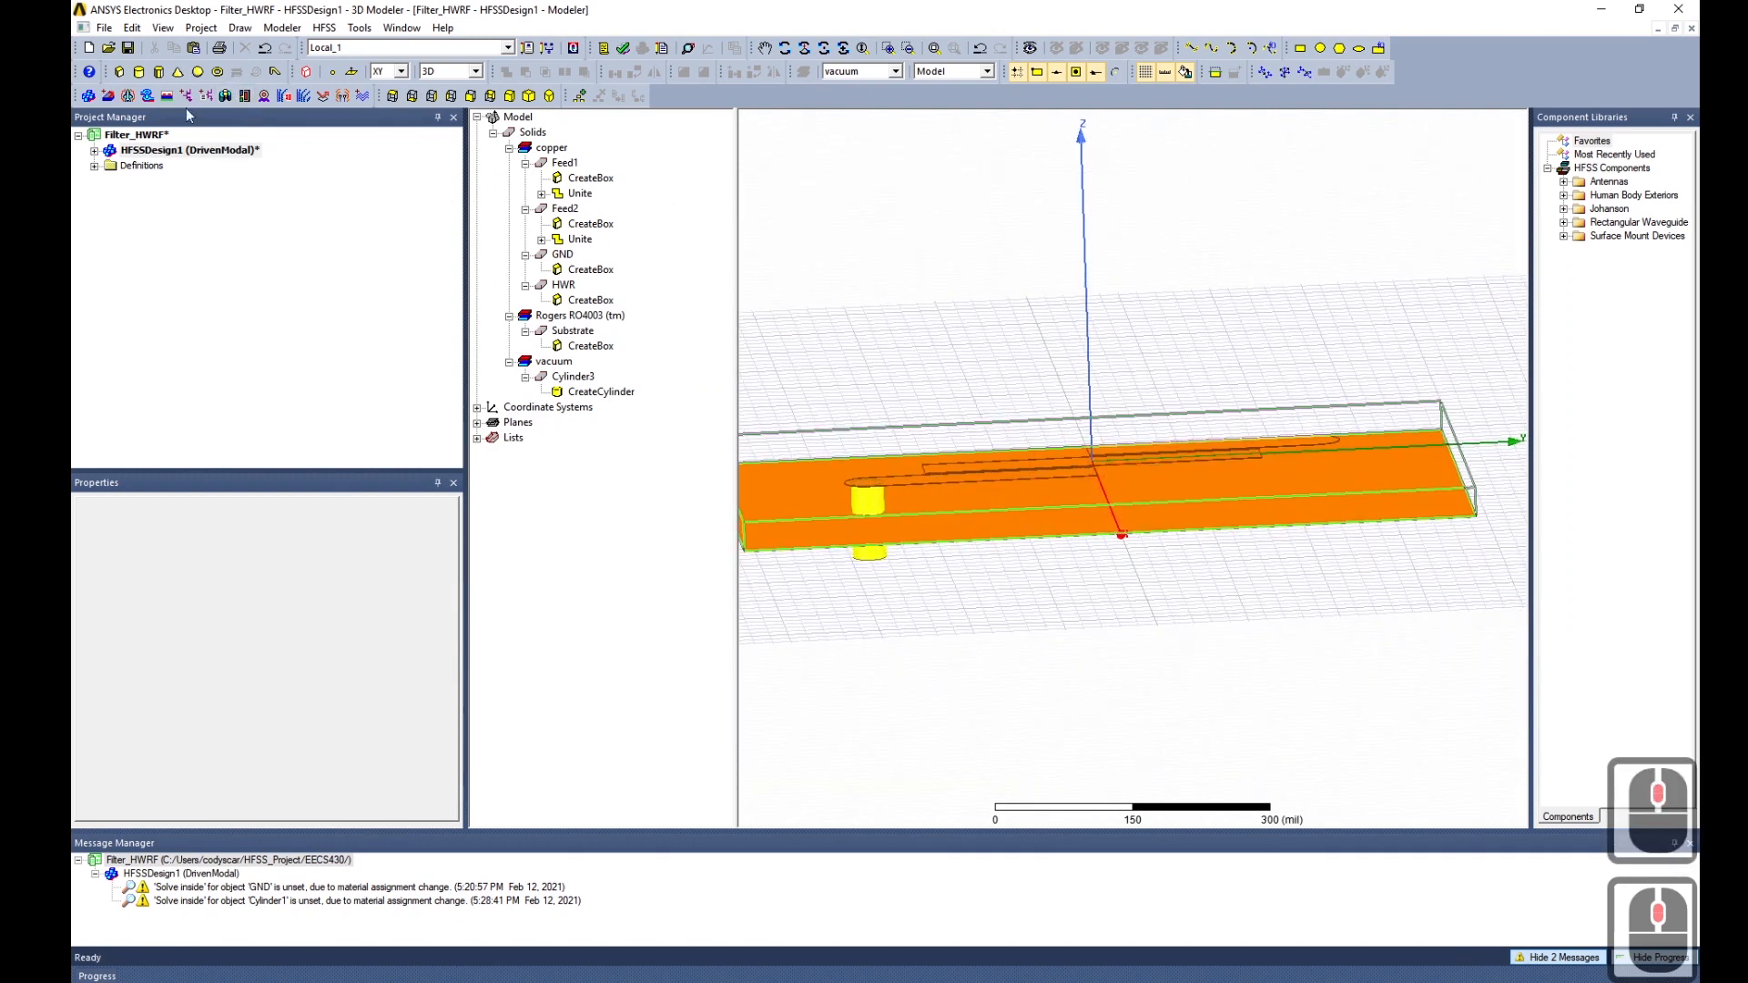
left_click(581, 380)
left_click(269, 545)
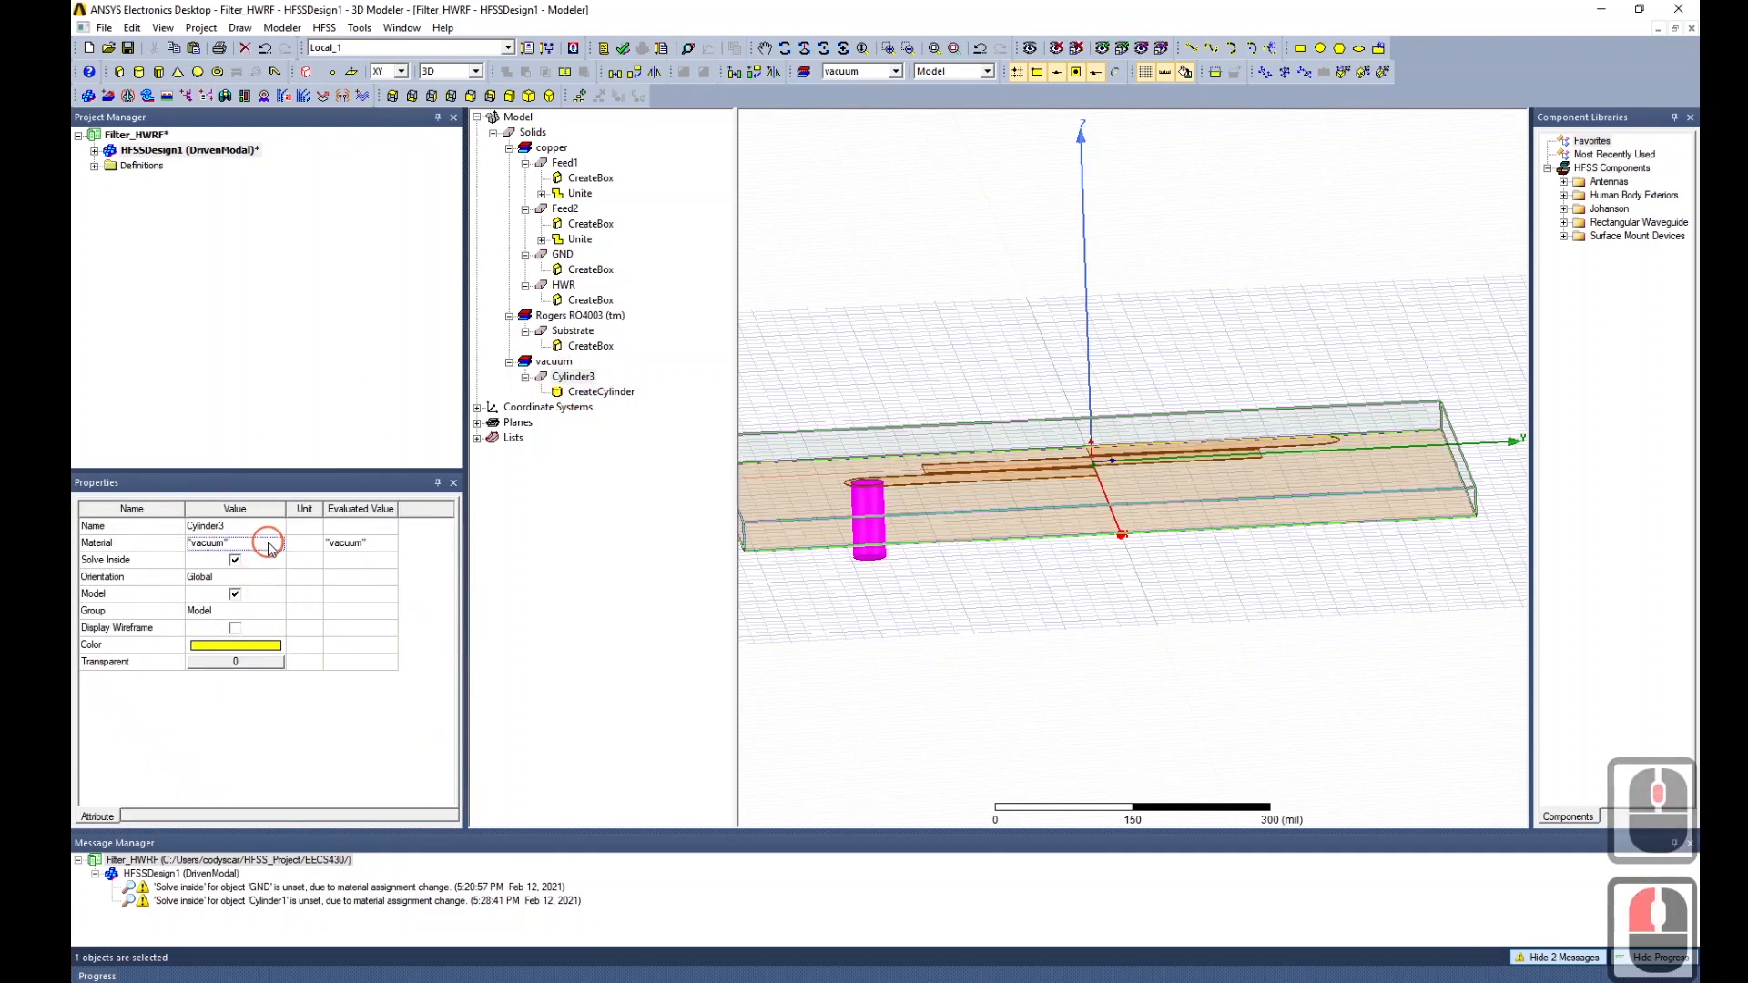
left_click(249, 587)
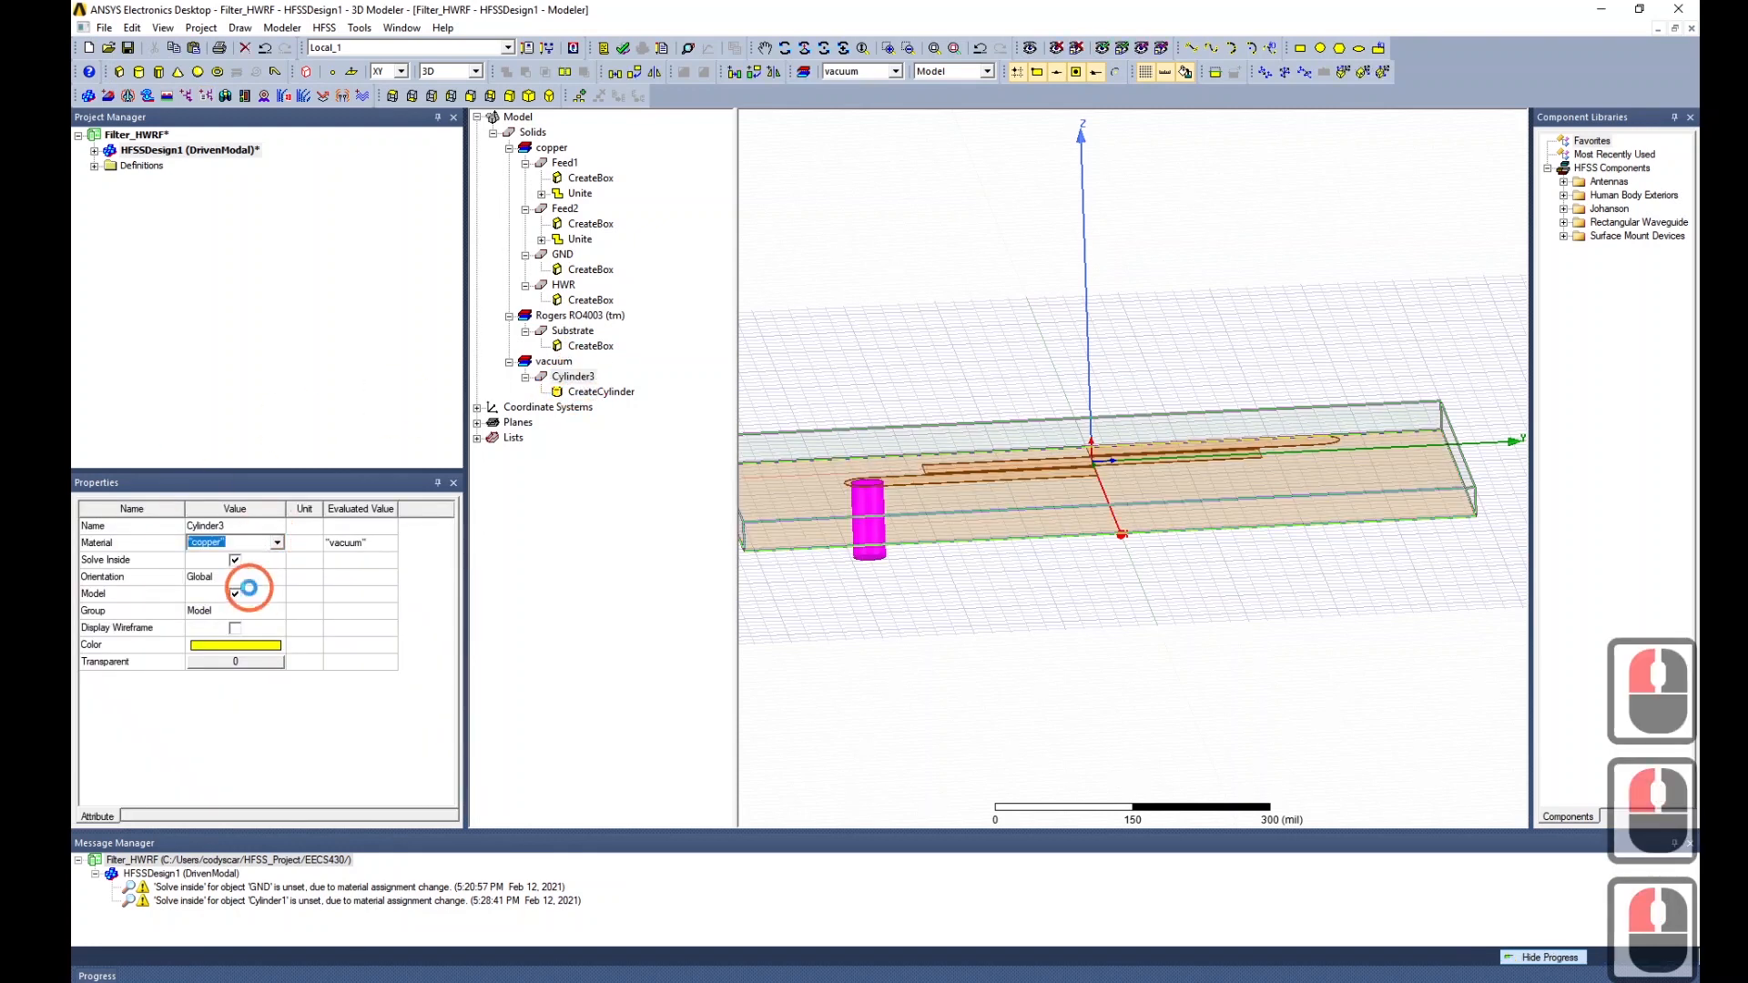
left_click(268, 545)
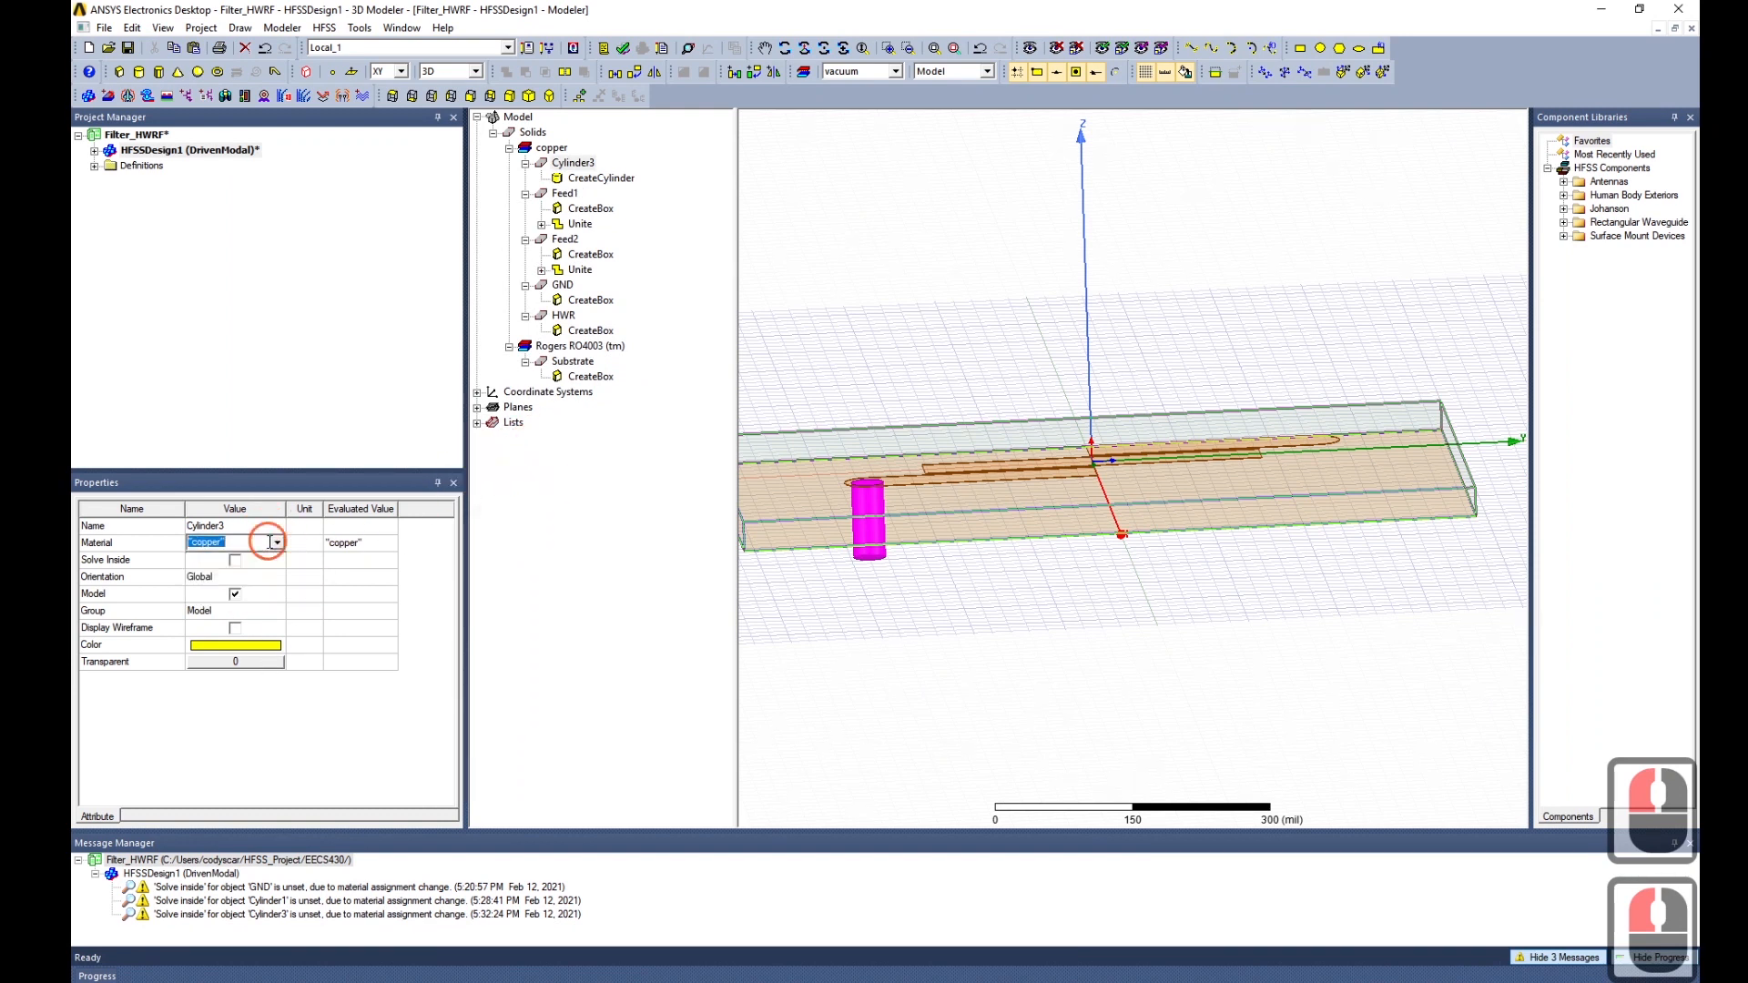
left_click(1007, 686)
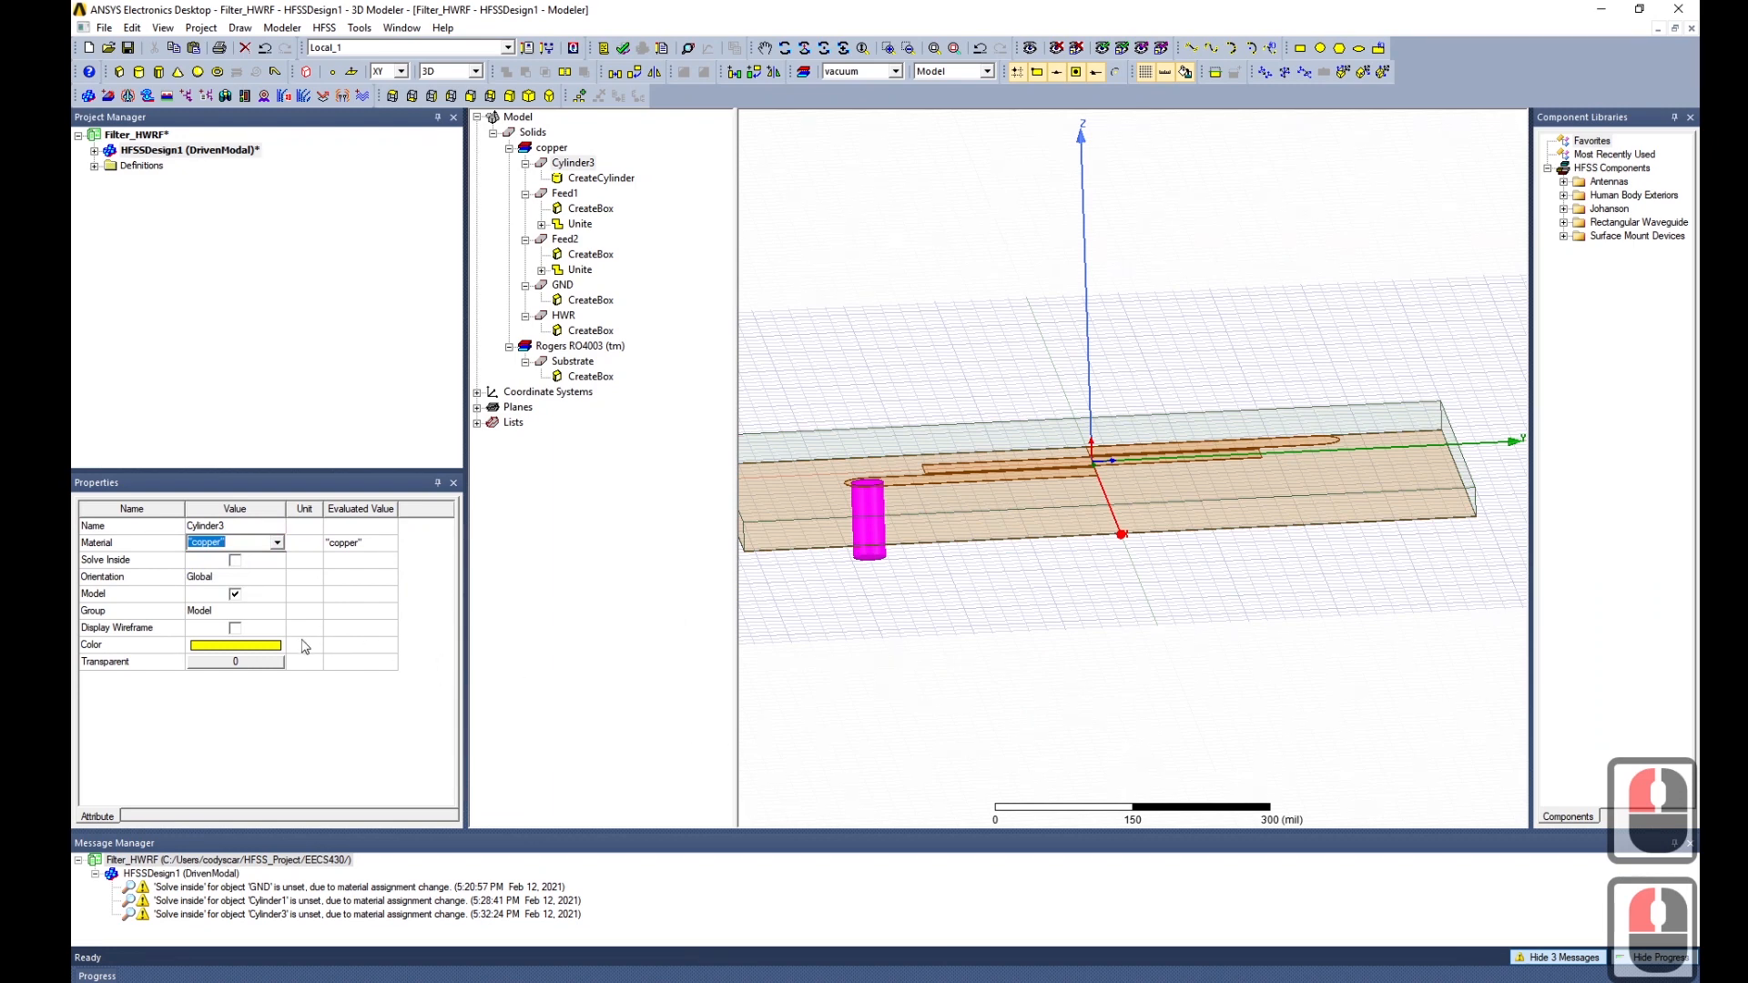
left_click(965, 663)
left_click(572, 162)
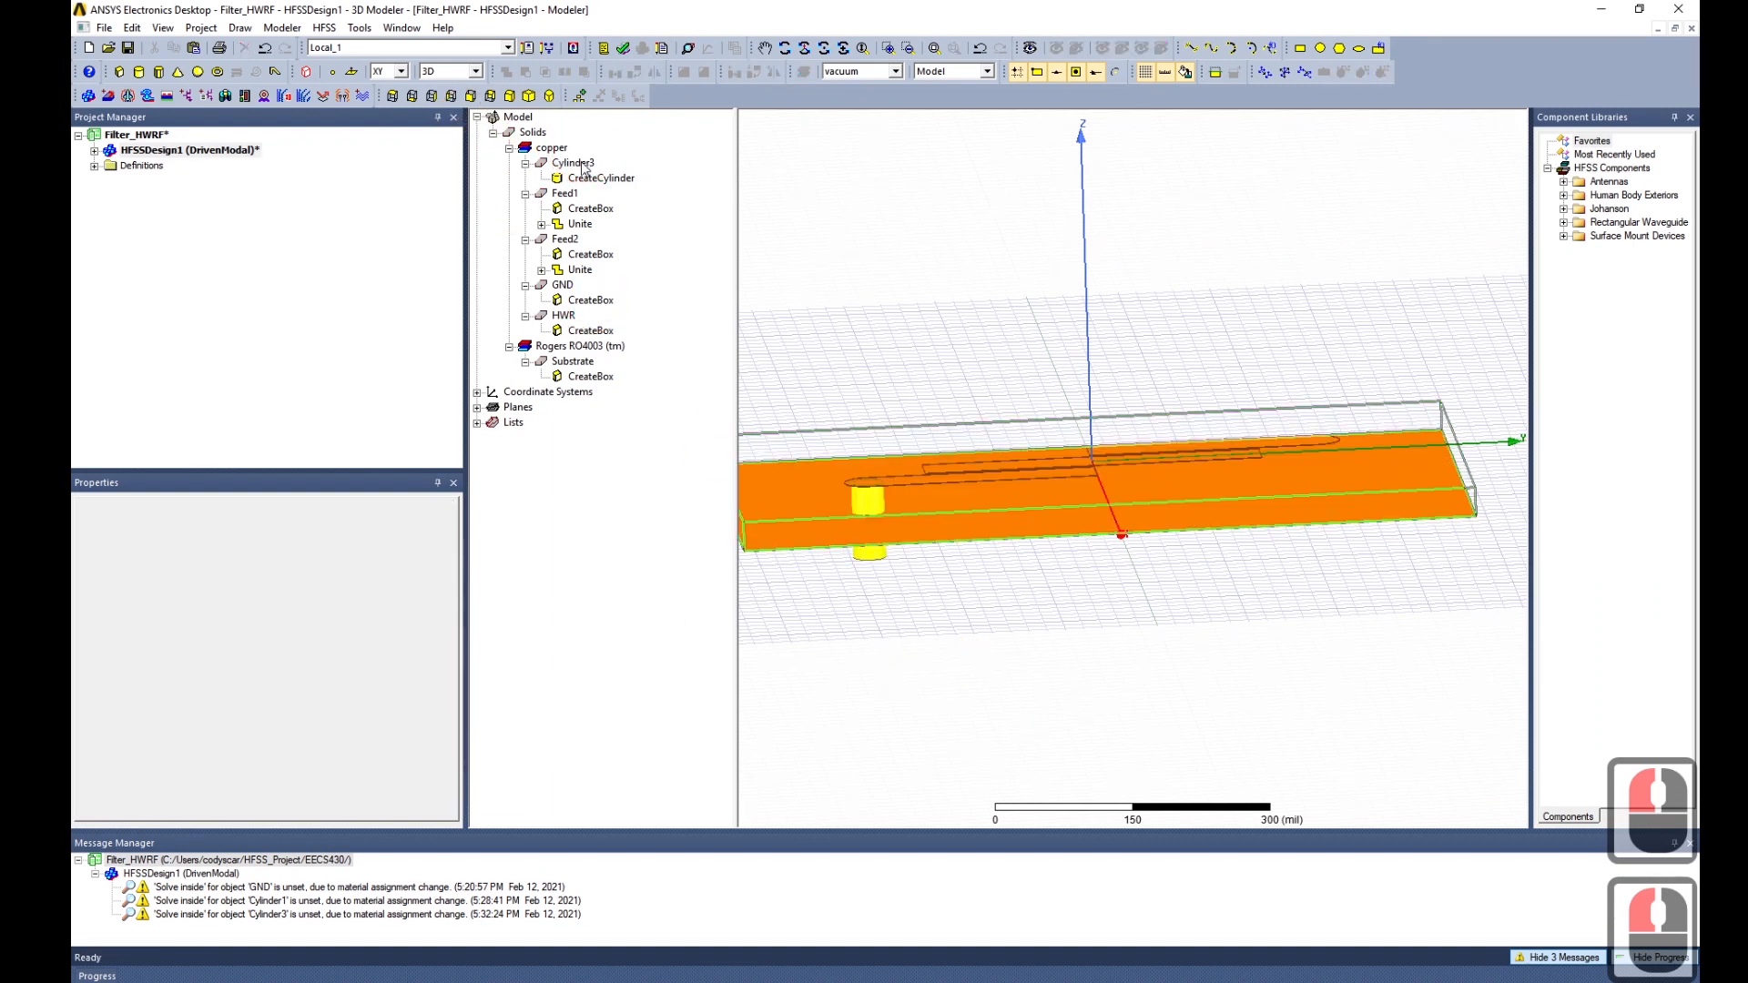
Duplicate Cylinder3 and rename the copy to SMA_Diel.
key("ctrl+c")
key("ctrl+v")
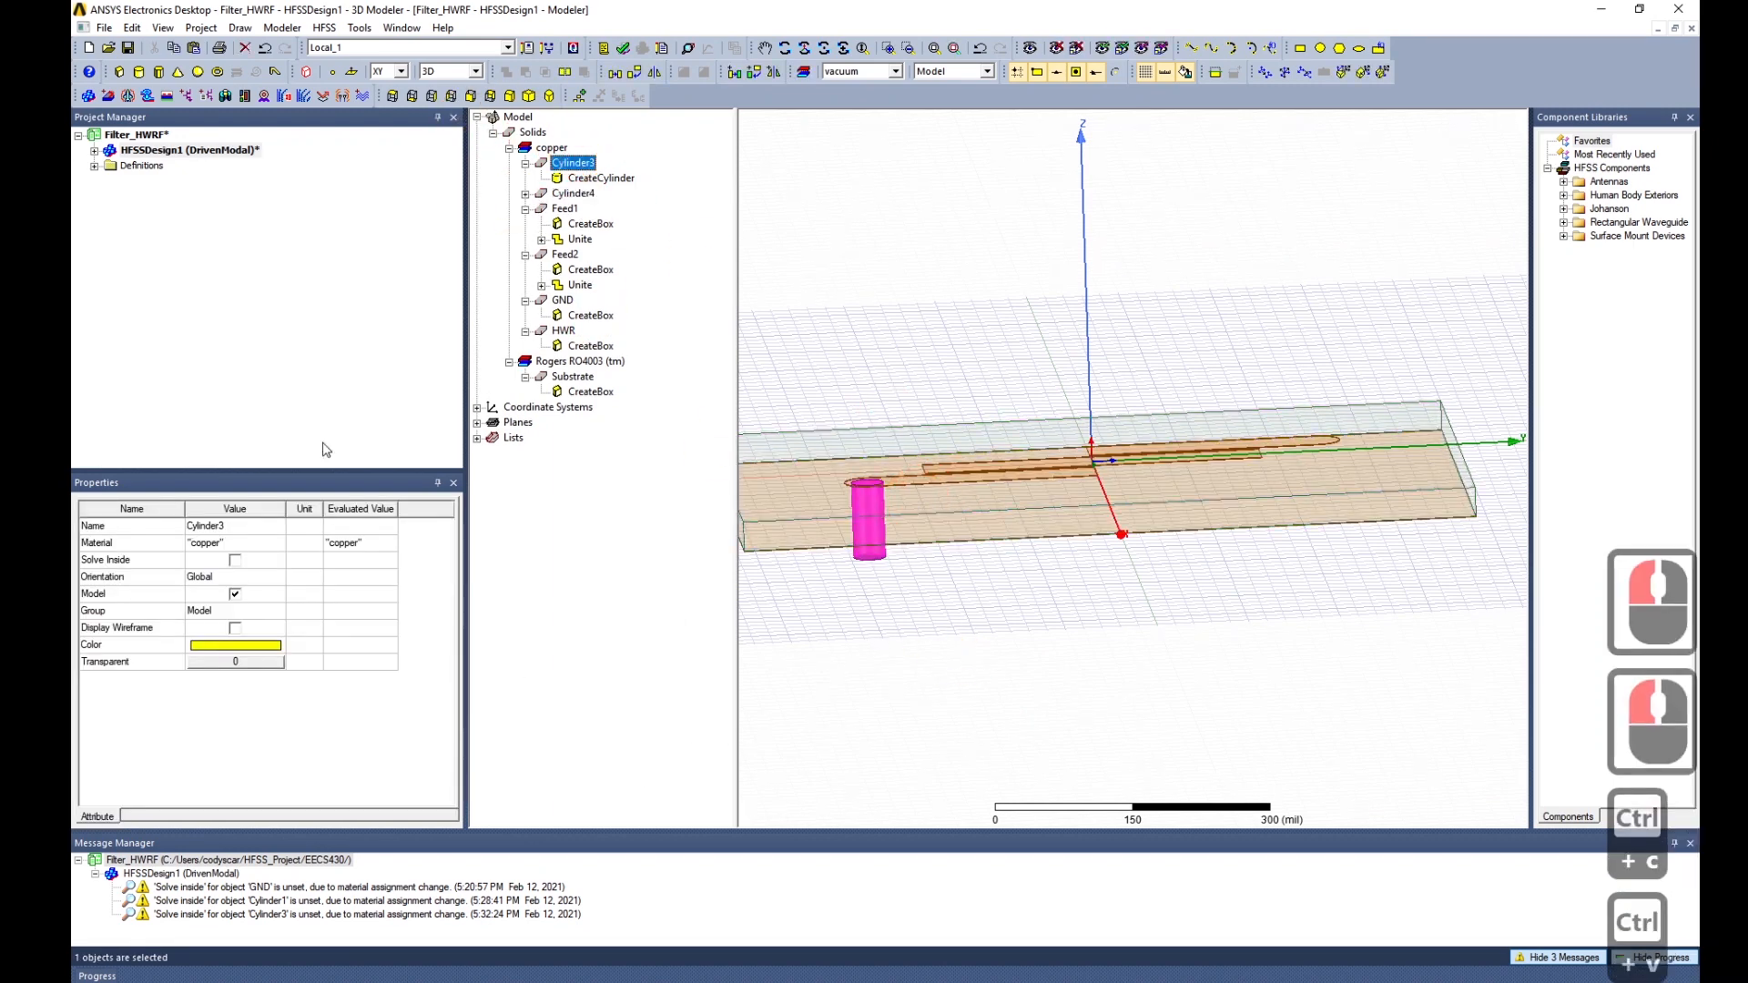
left_click(525, 193)
left_click(599, 208)
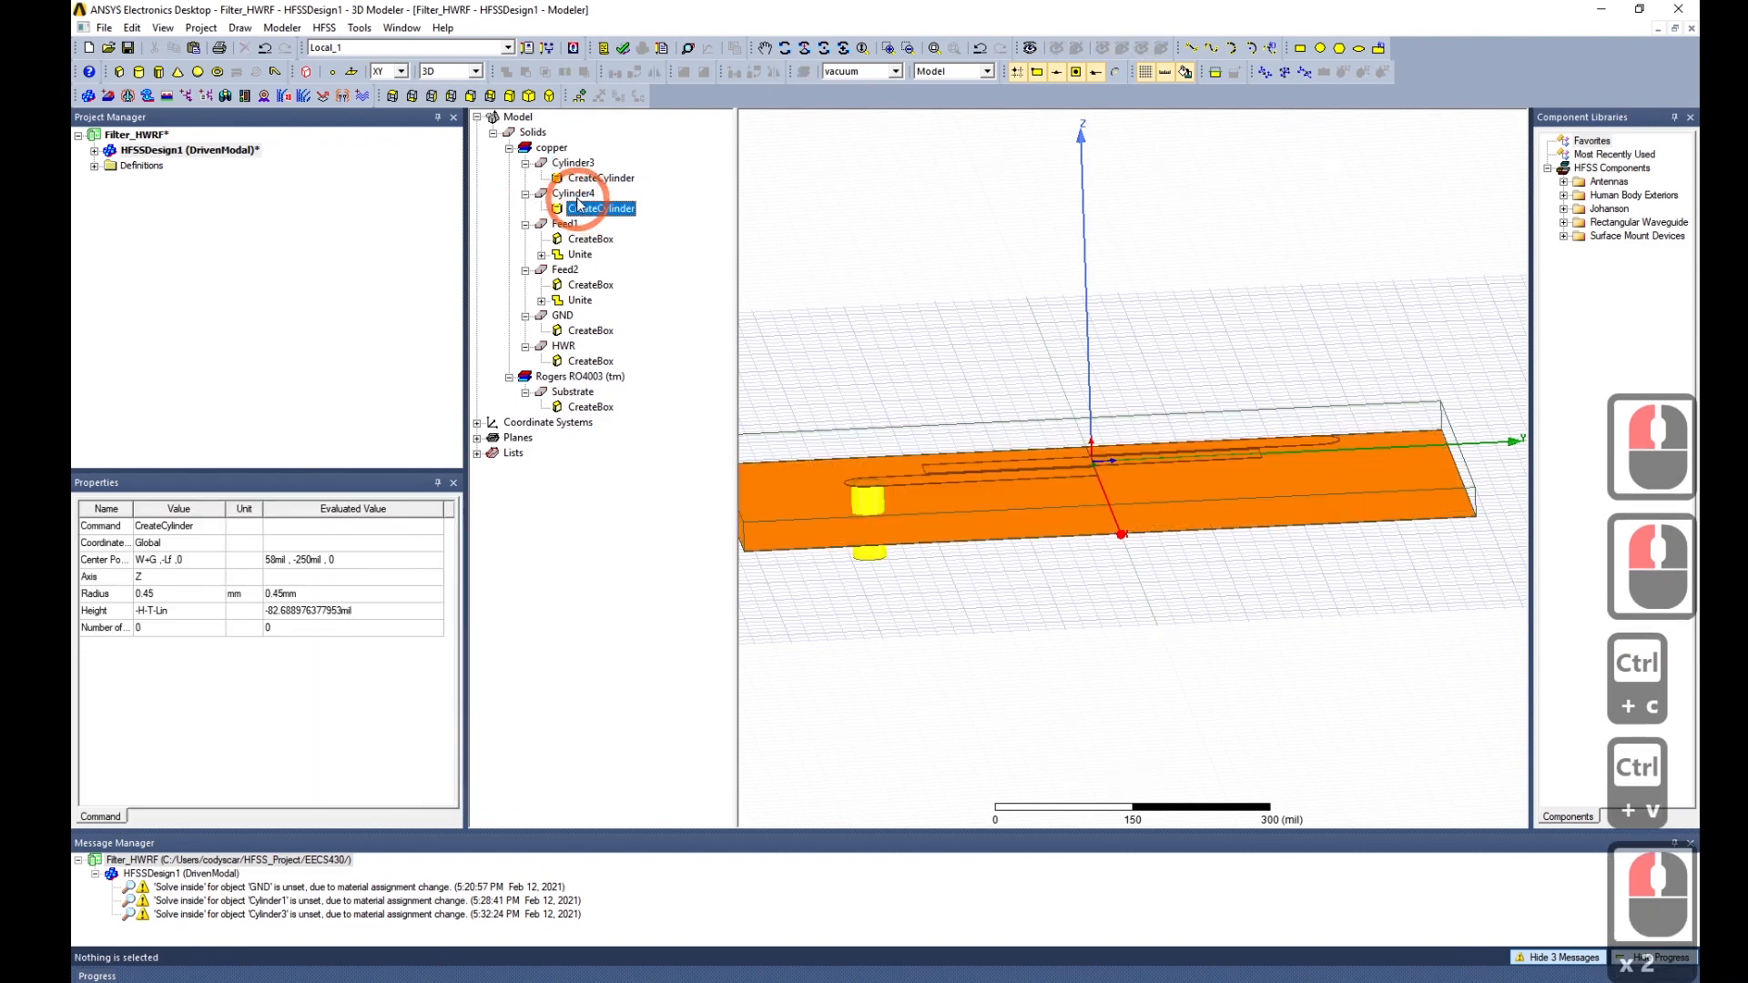
left_click(575, 194)
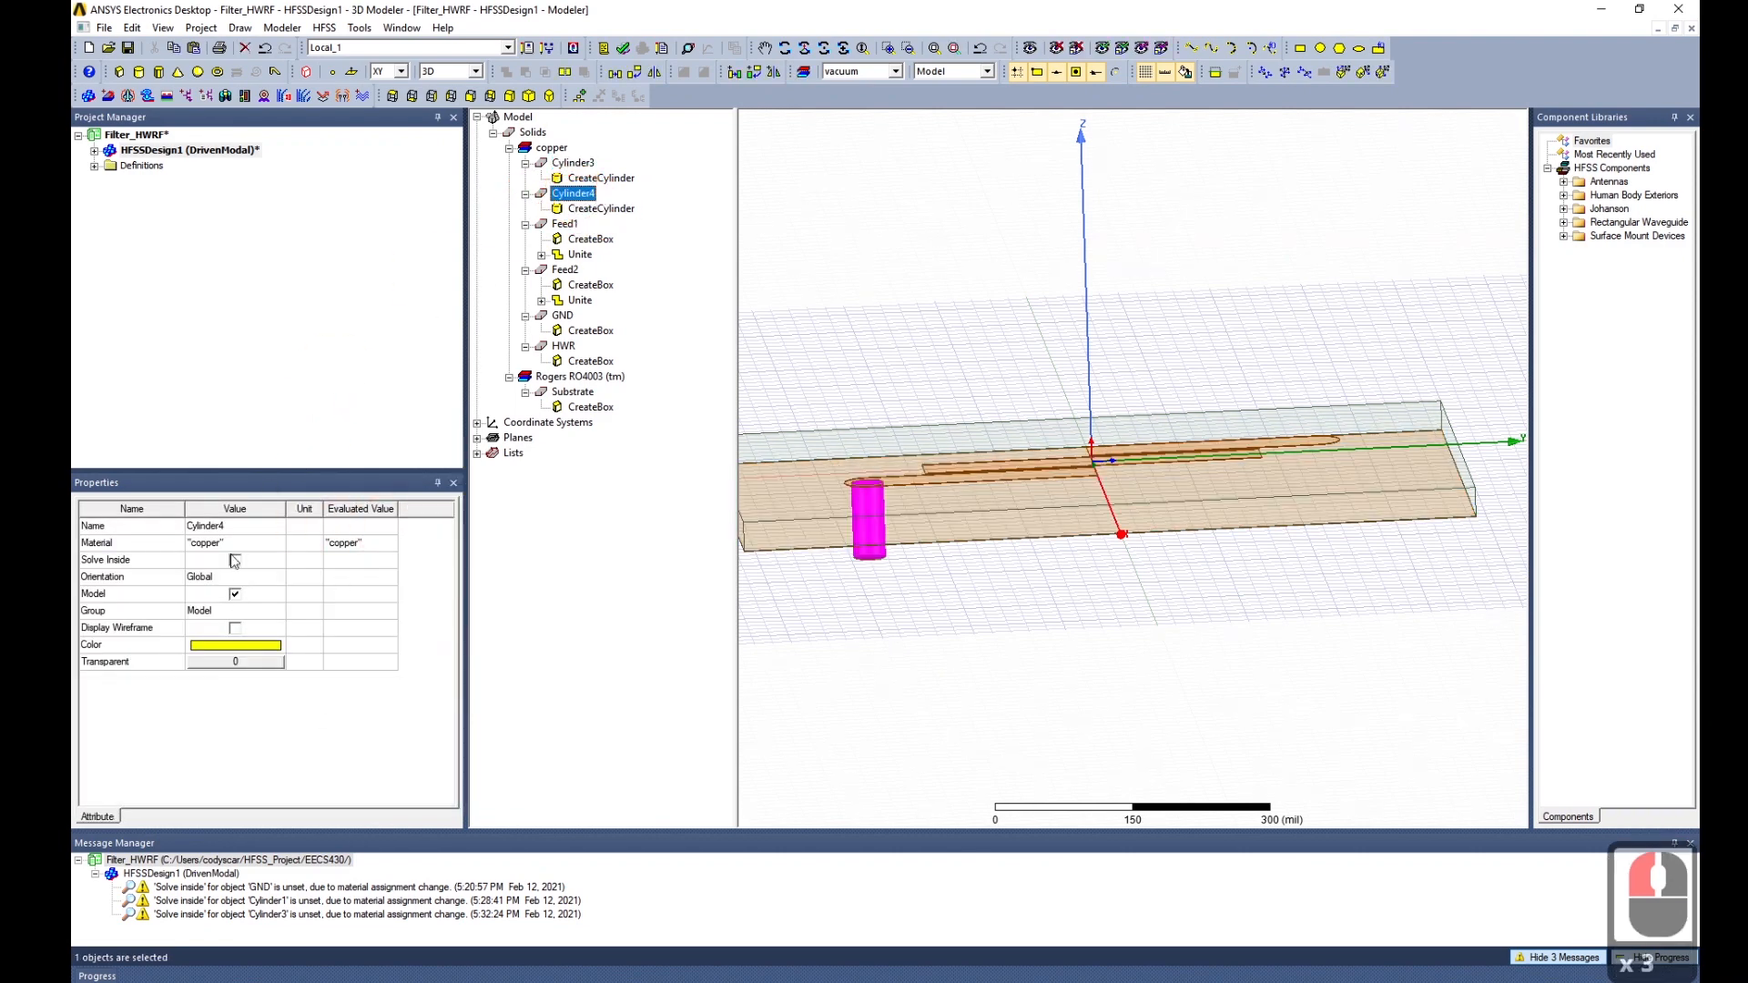
triple_click(252, 536)
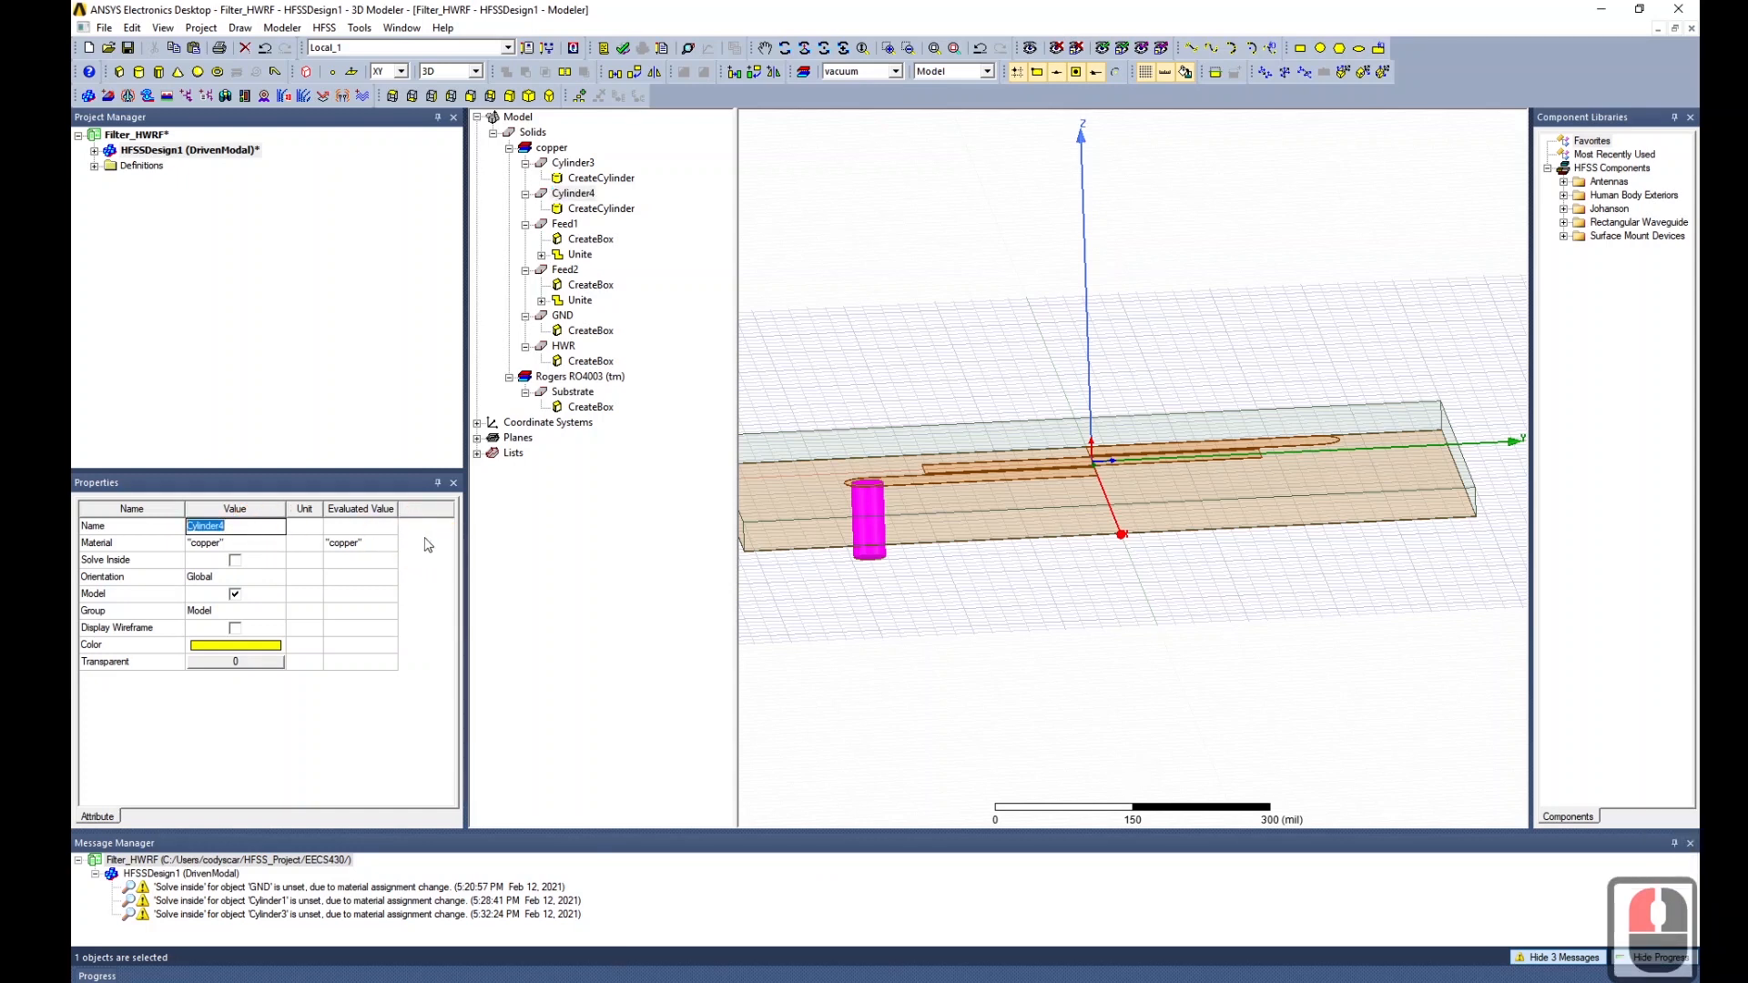
type("SMA_Diel")
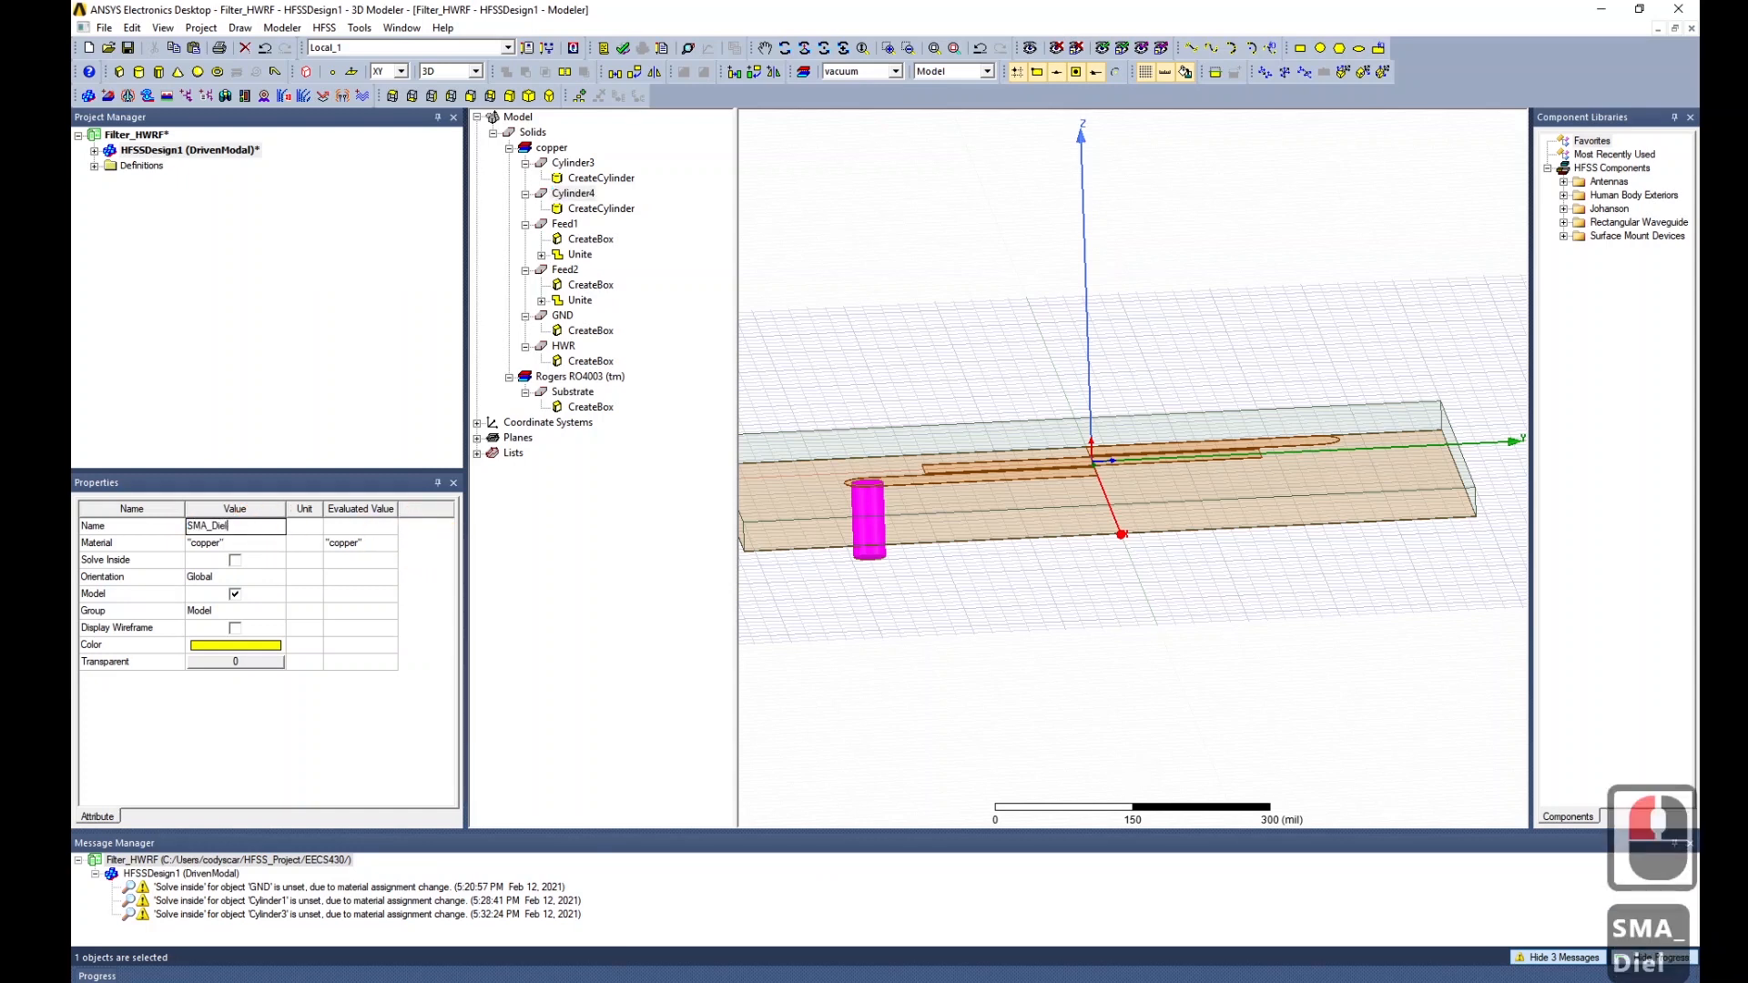
left_click(428, 544)
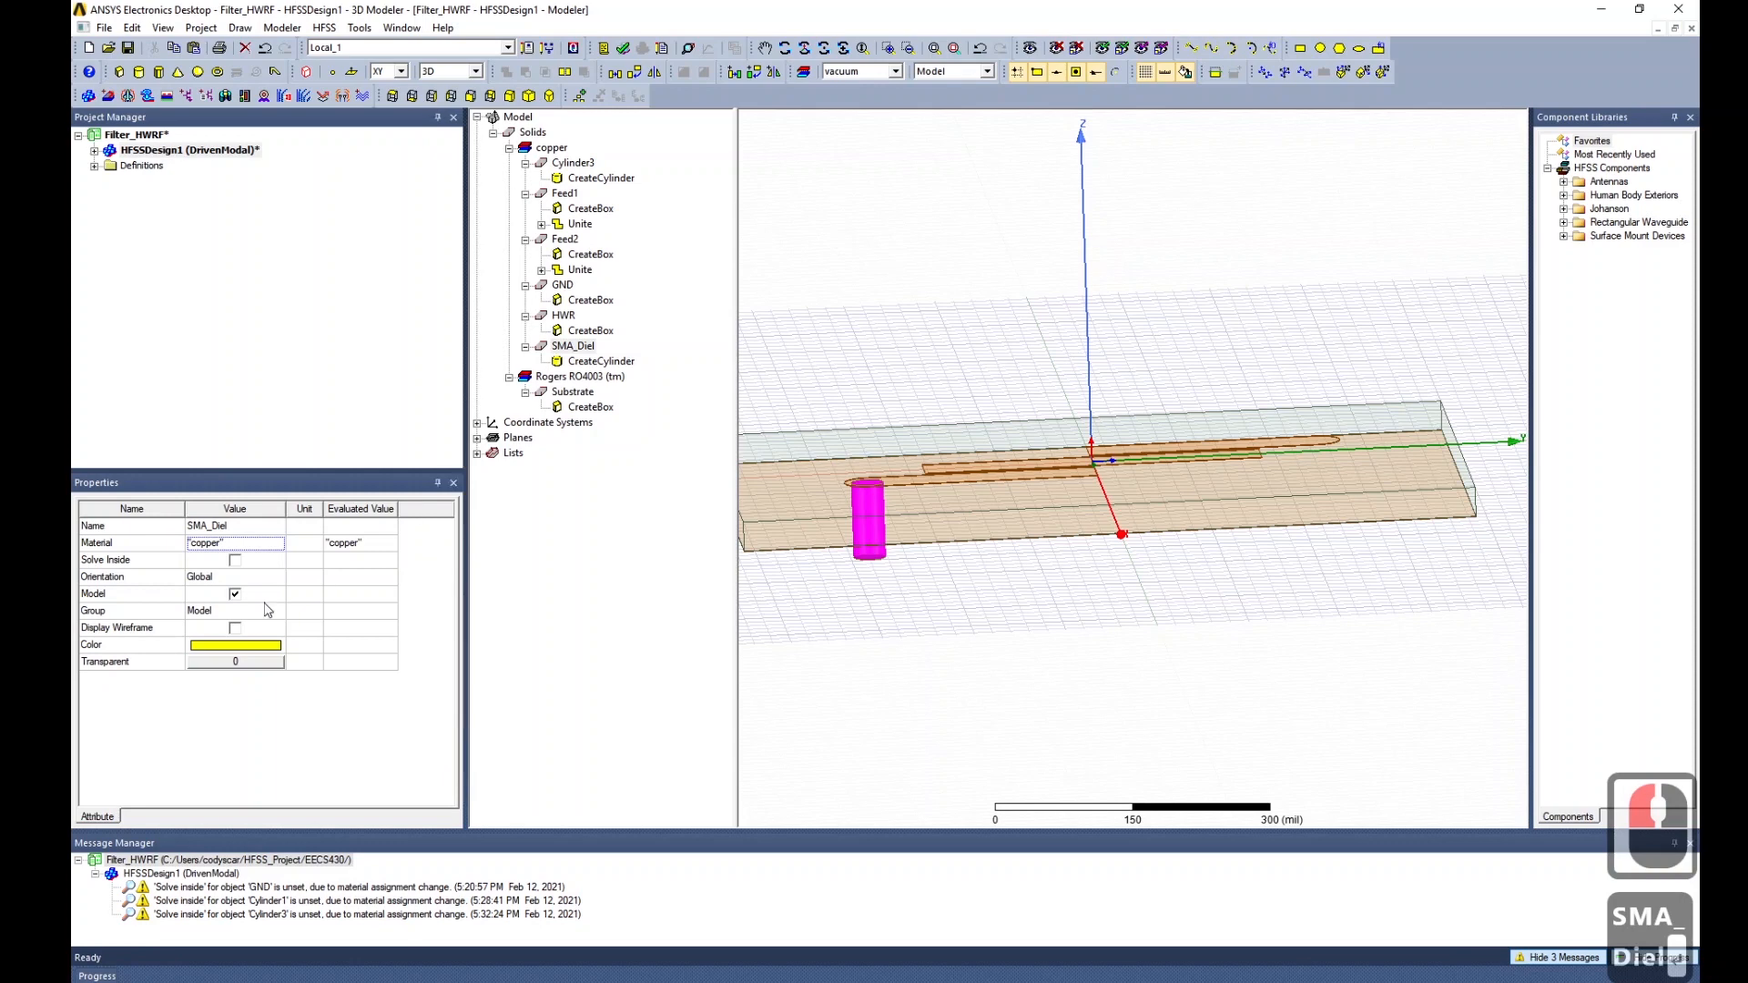
Assign Teflon (tm) from the material library to SMA_Diel.
left_click(277, 545)
left_click(277, 544)
left_click(224, 557)
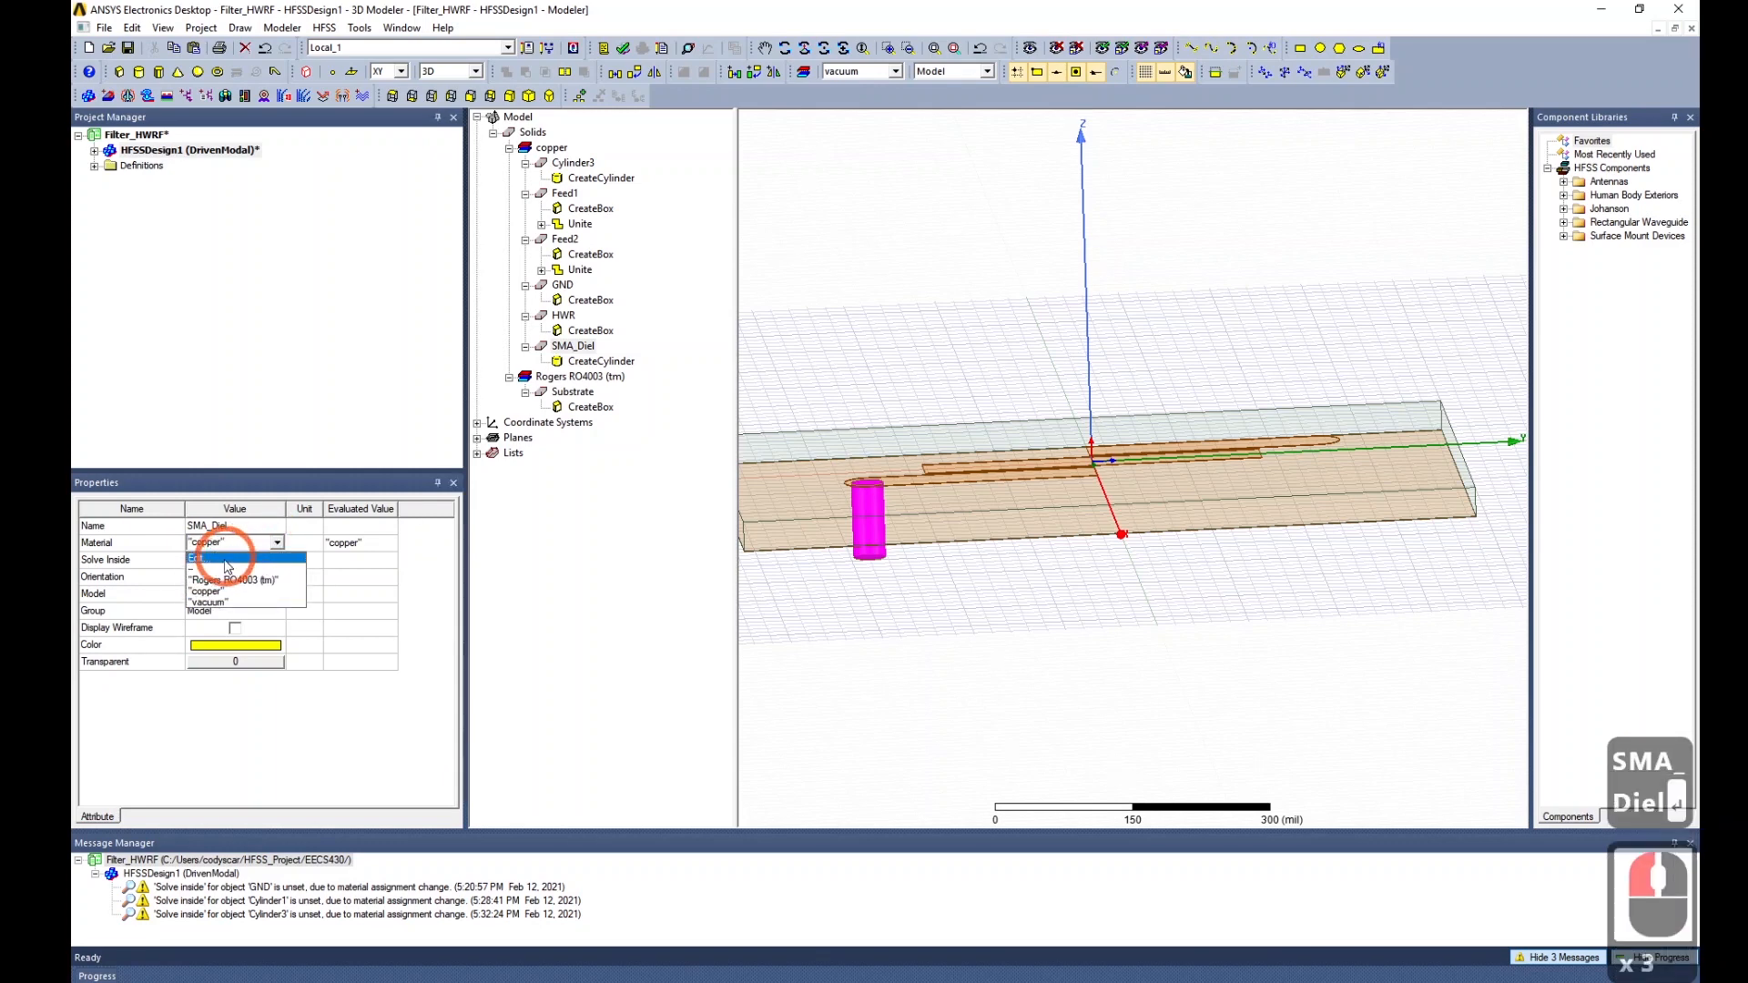
left_click(677, 577)
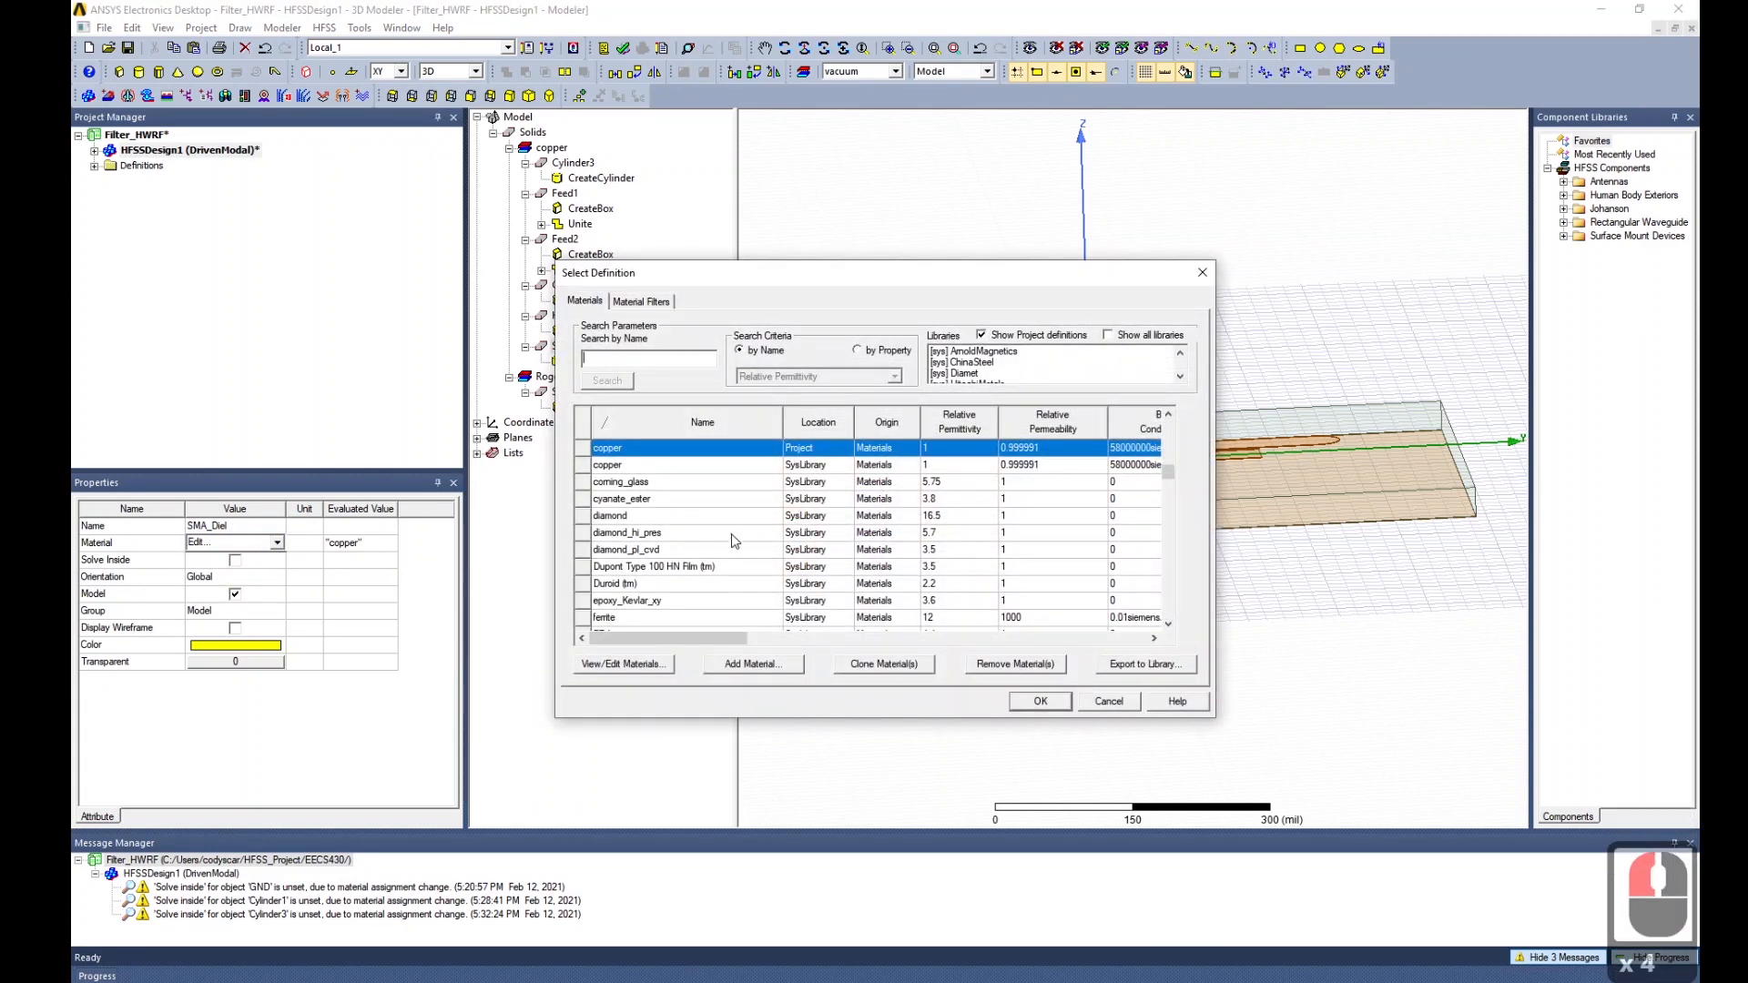
scroll(713, 557, "down", 7)
scroll(662, 426, "up", 7)
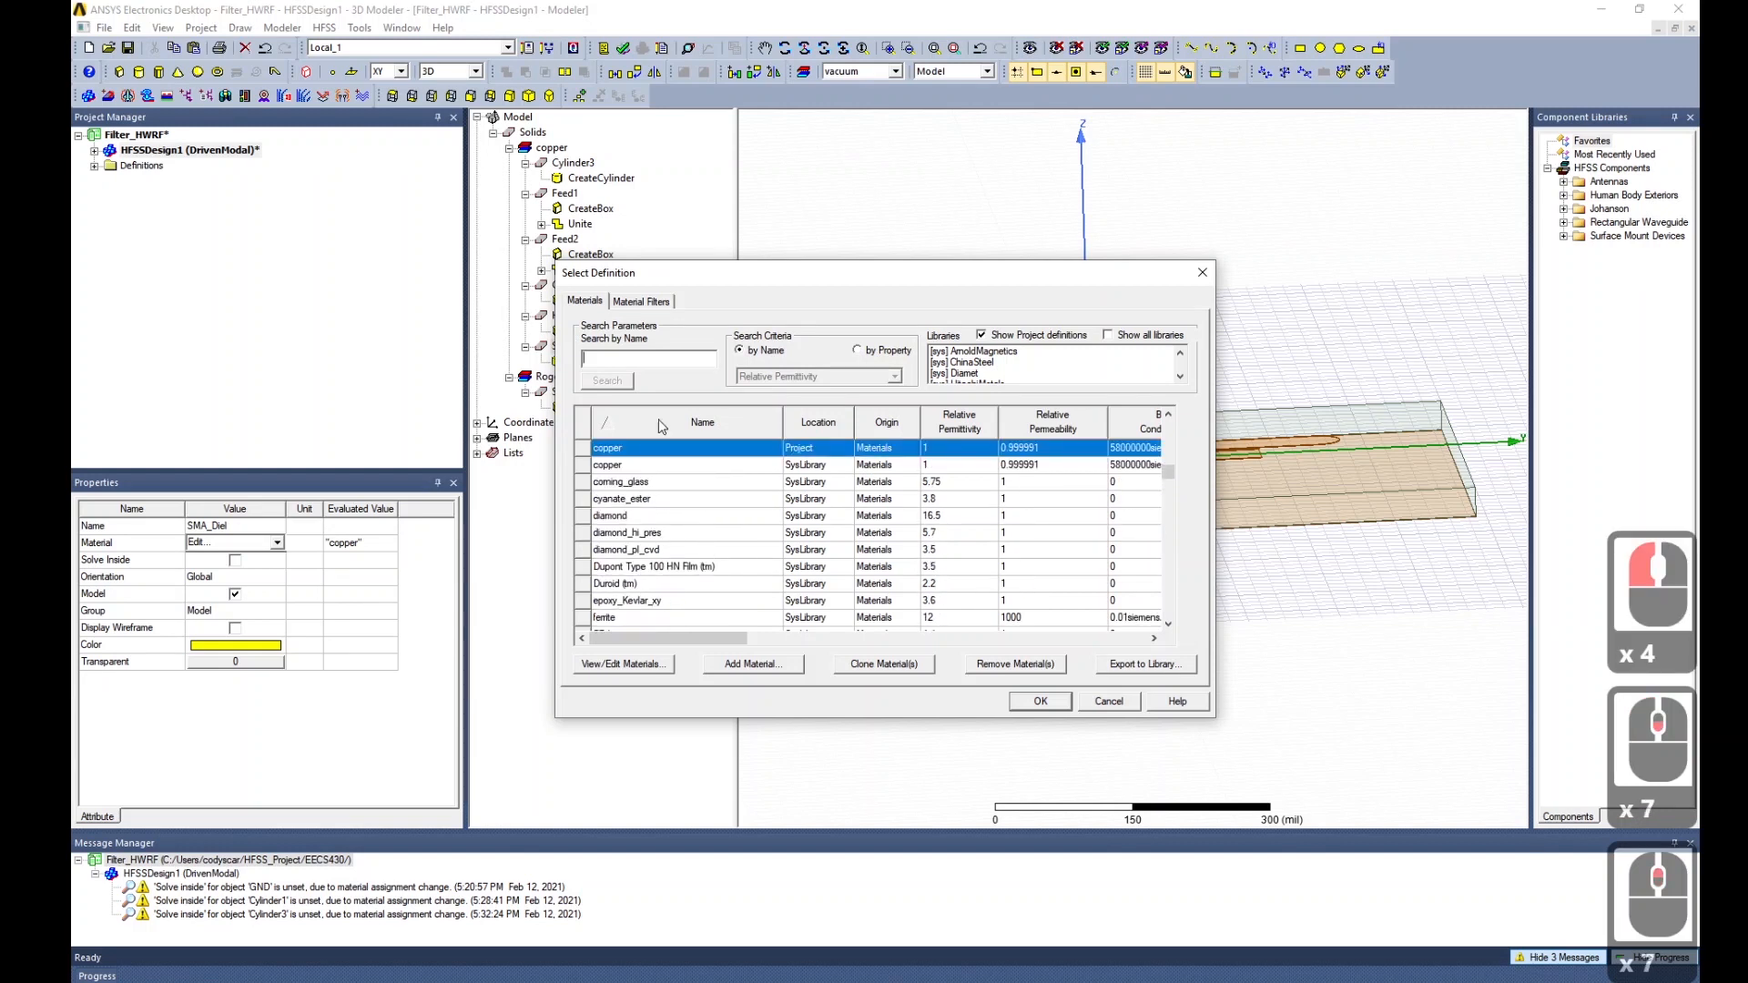
left_click(671, 357)
type("tef")
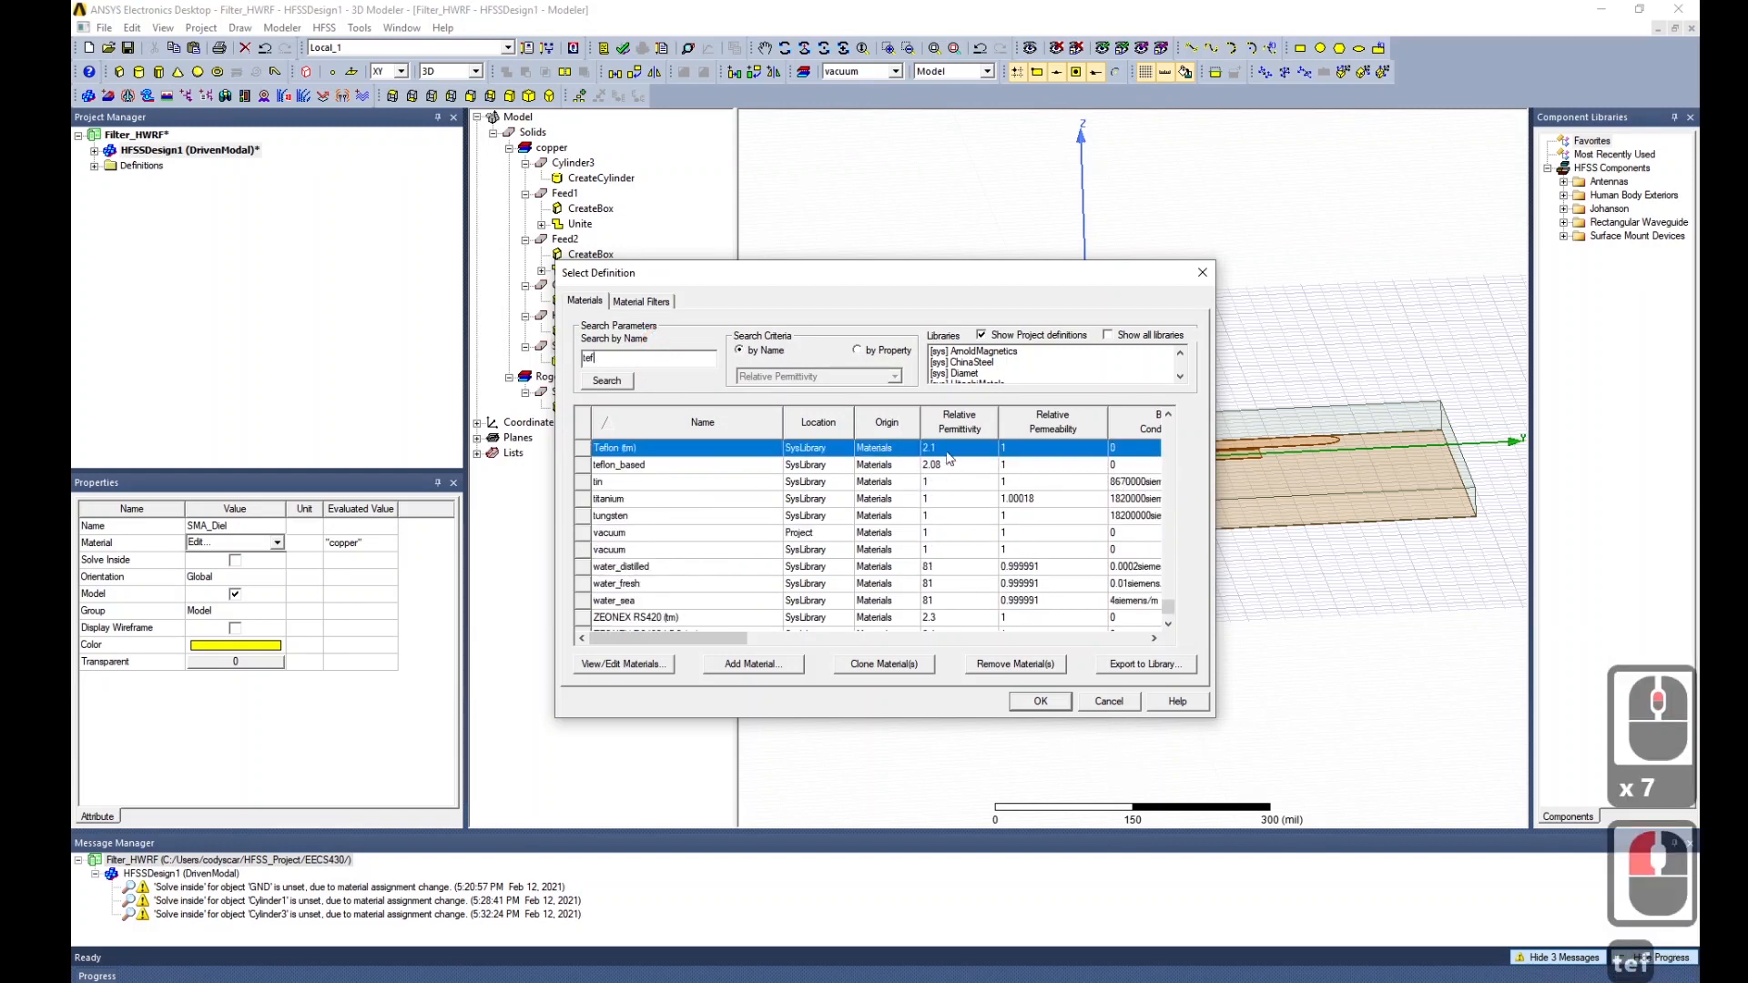
left_click(1041, 701)
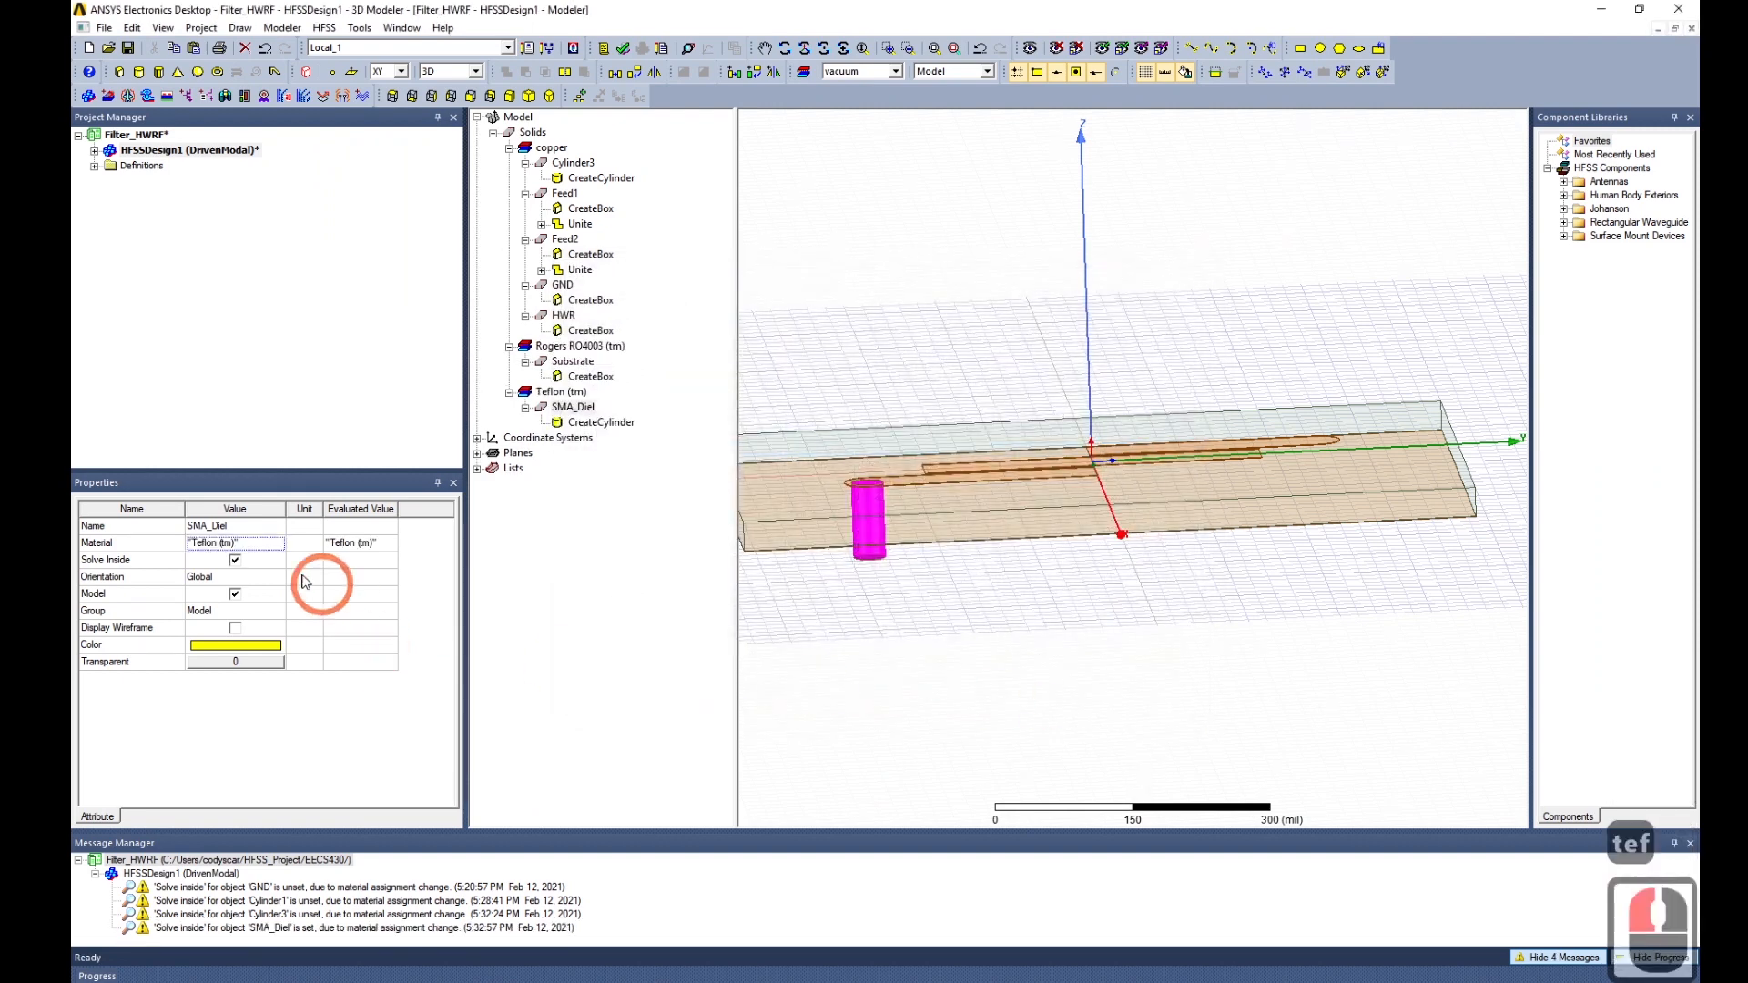
left_click(592, 423)
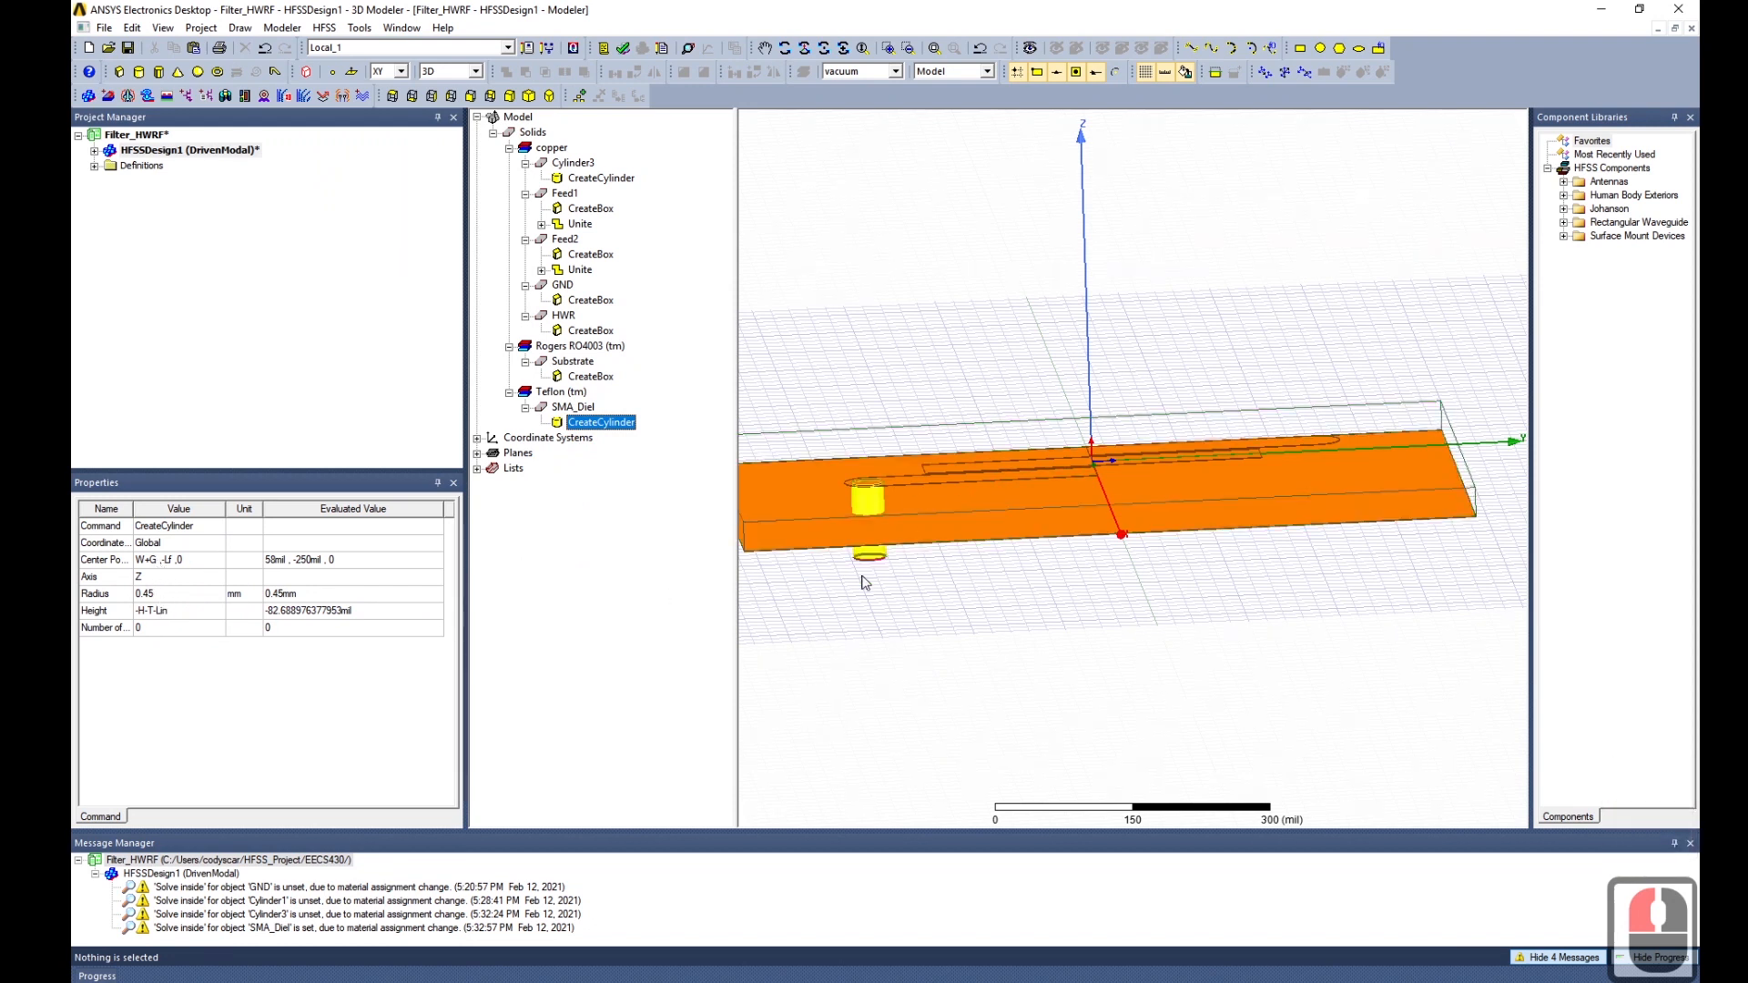
Set SMA_Diel's radius to 1.5 mm.
left_click(189, 593)
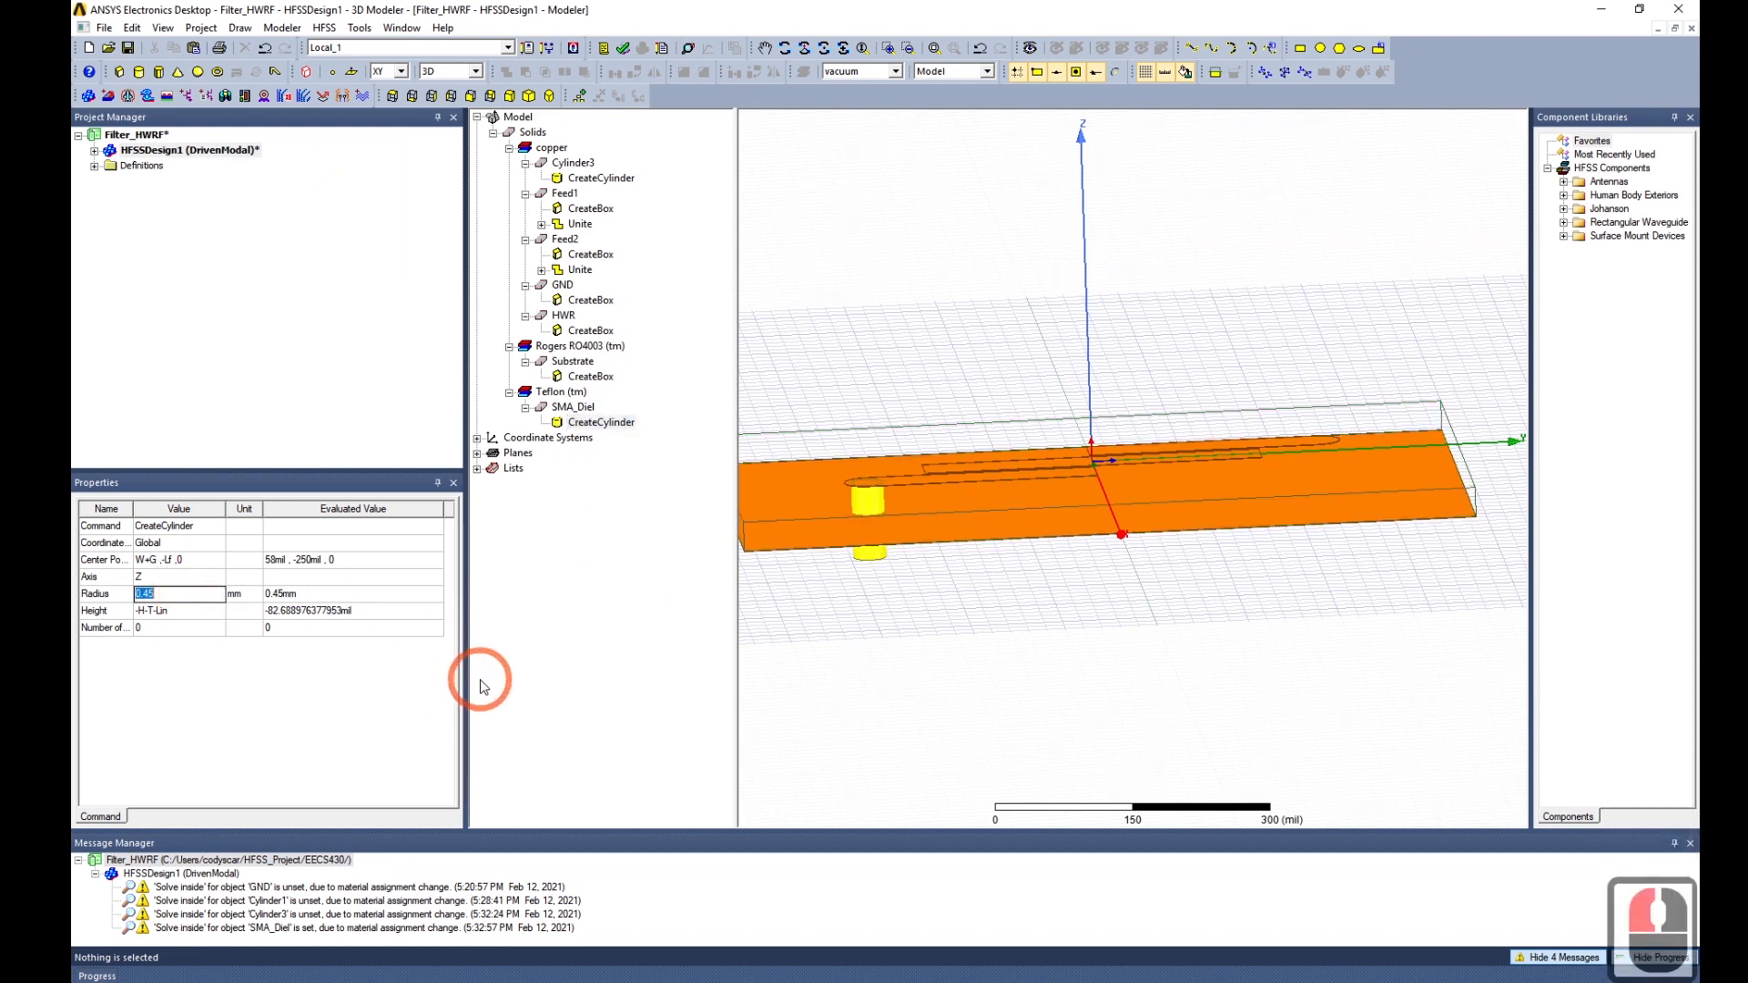
type("1")
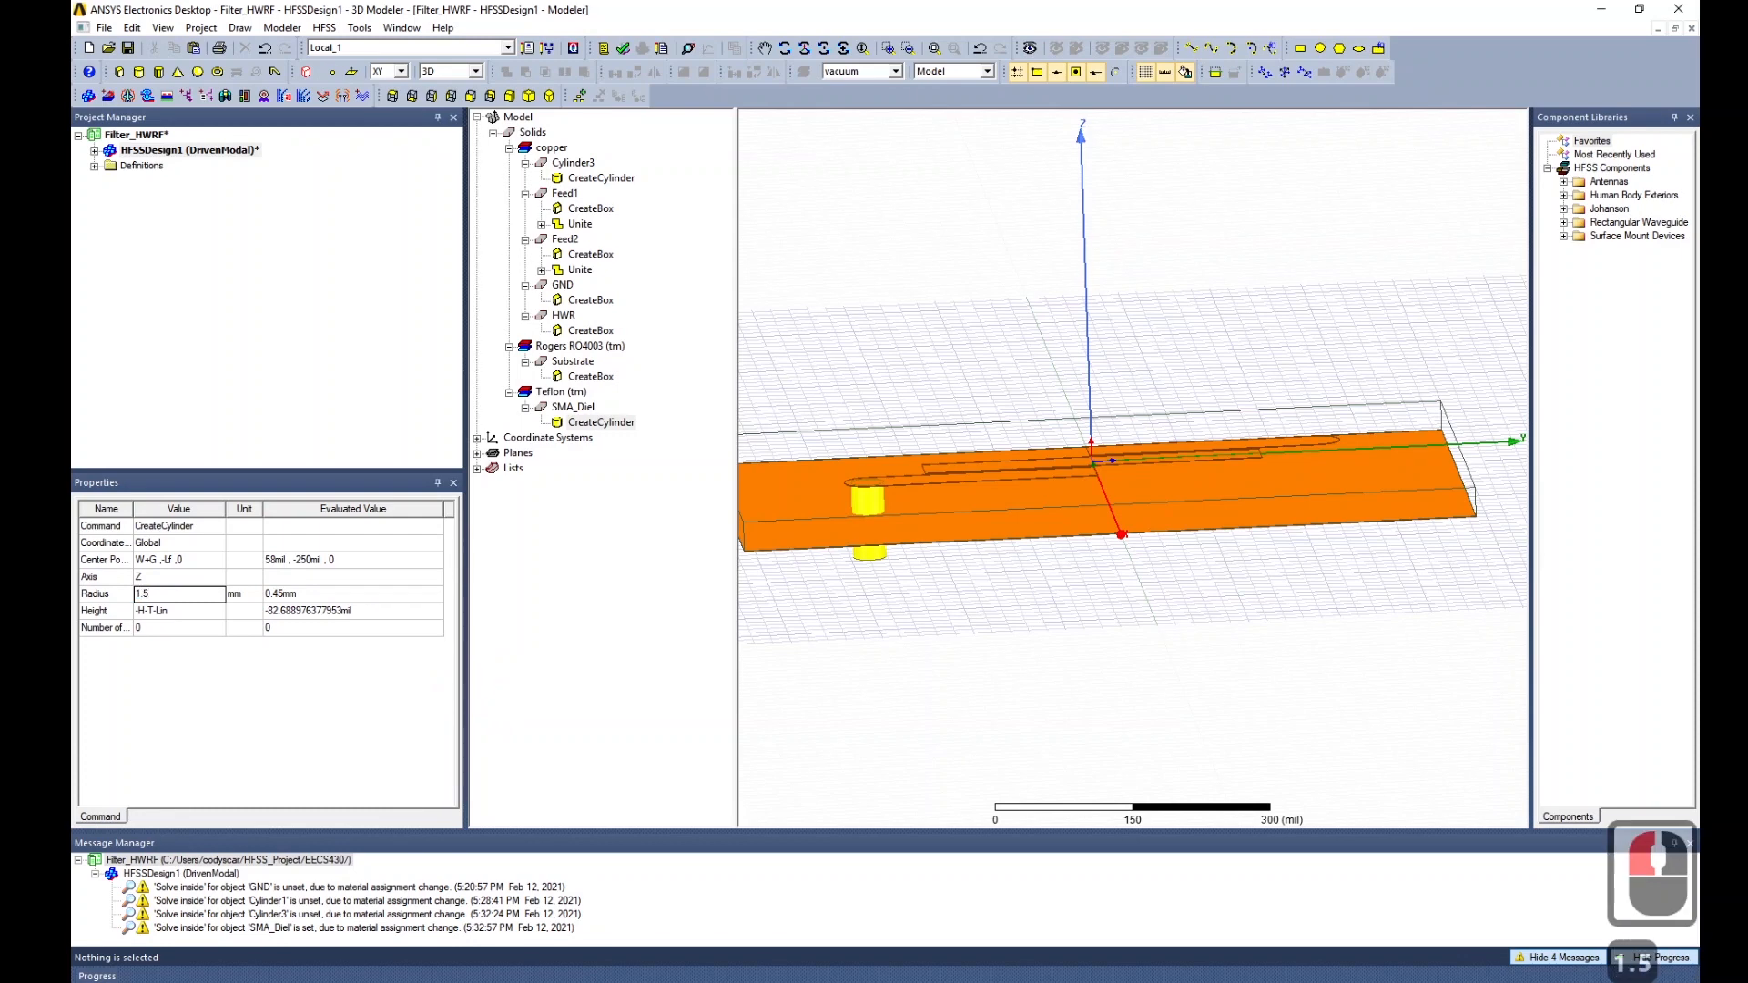
key("Return")
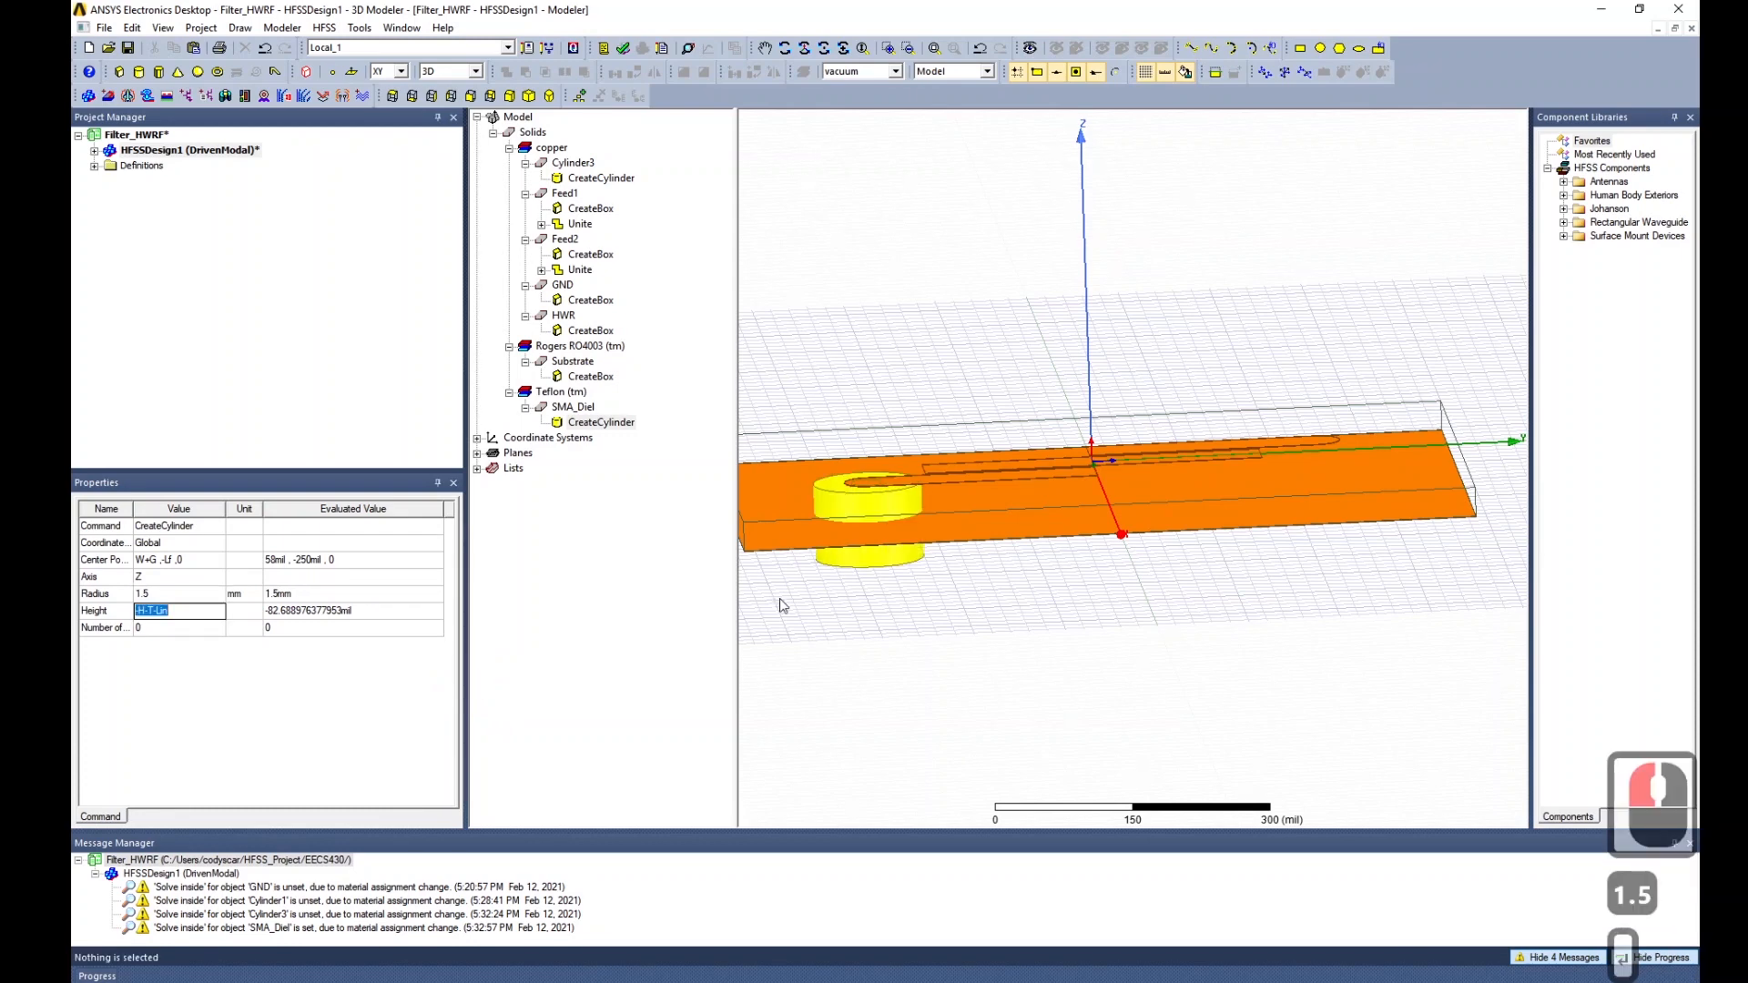
Move SMA_Diel's base z to -H-T-Lin and set its height to Lin.
left_click(191, 560)
left_click(181, 613)
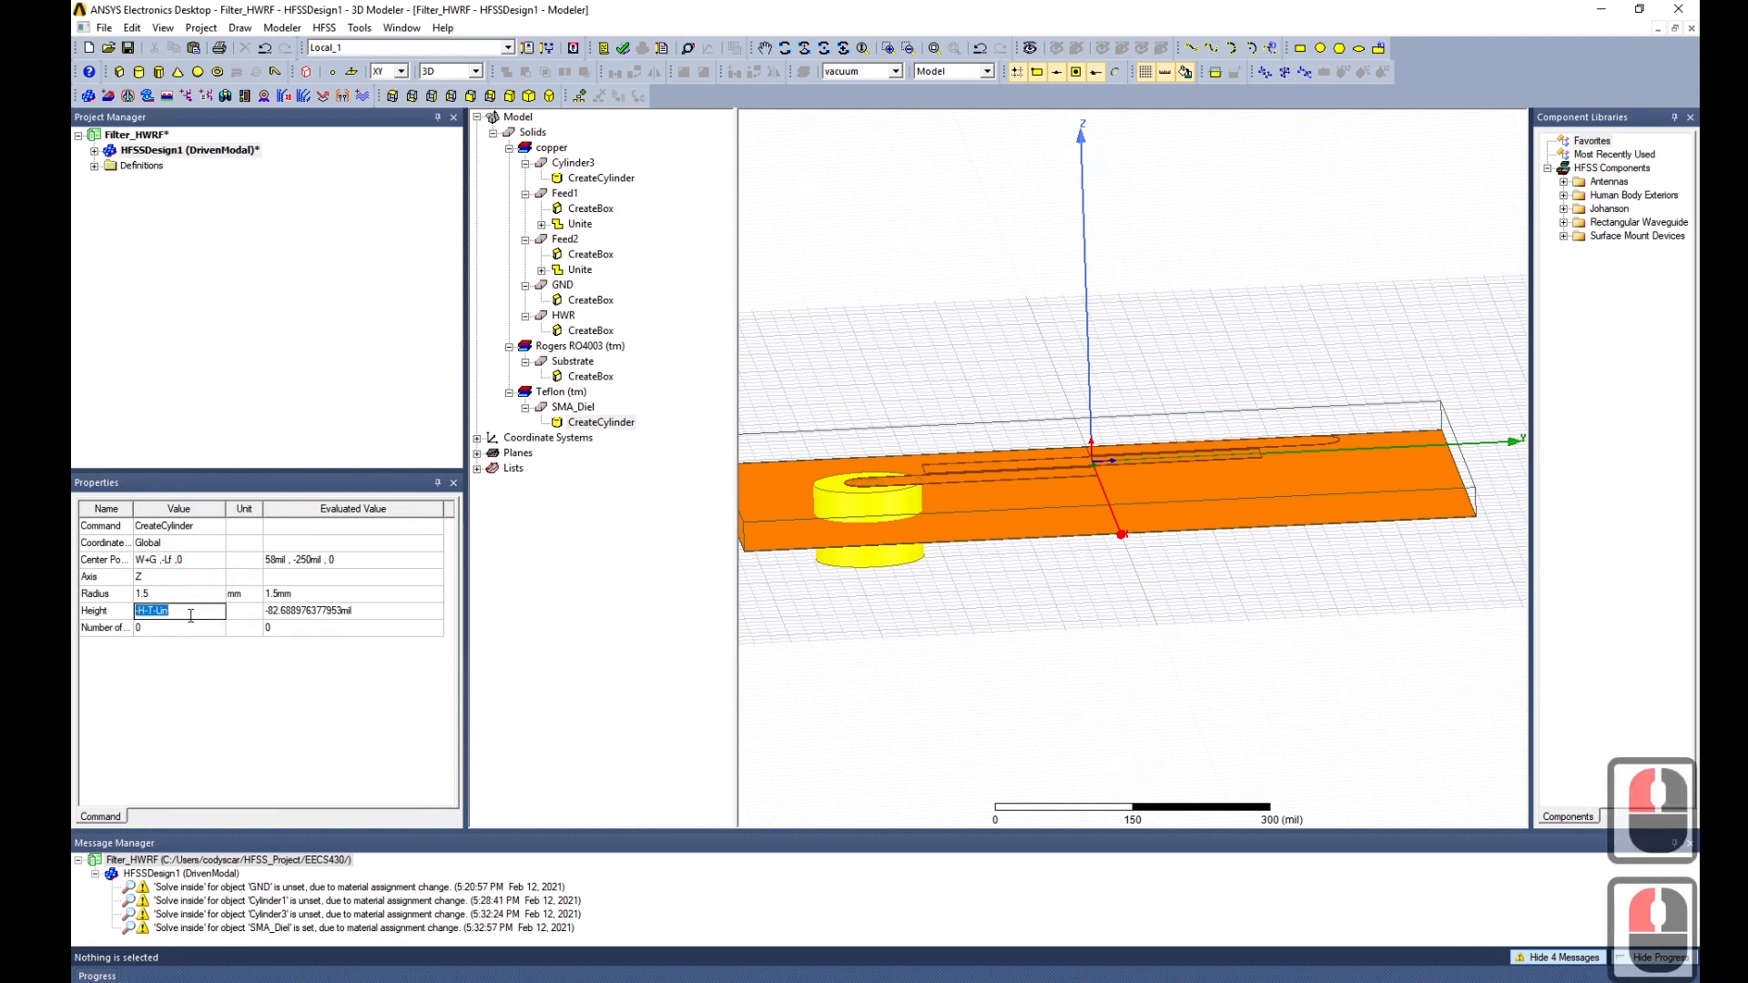
double_click(170, 612)
key("ctrl+c")
left_click(181, 564)
double_click(180, 560)
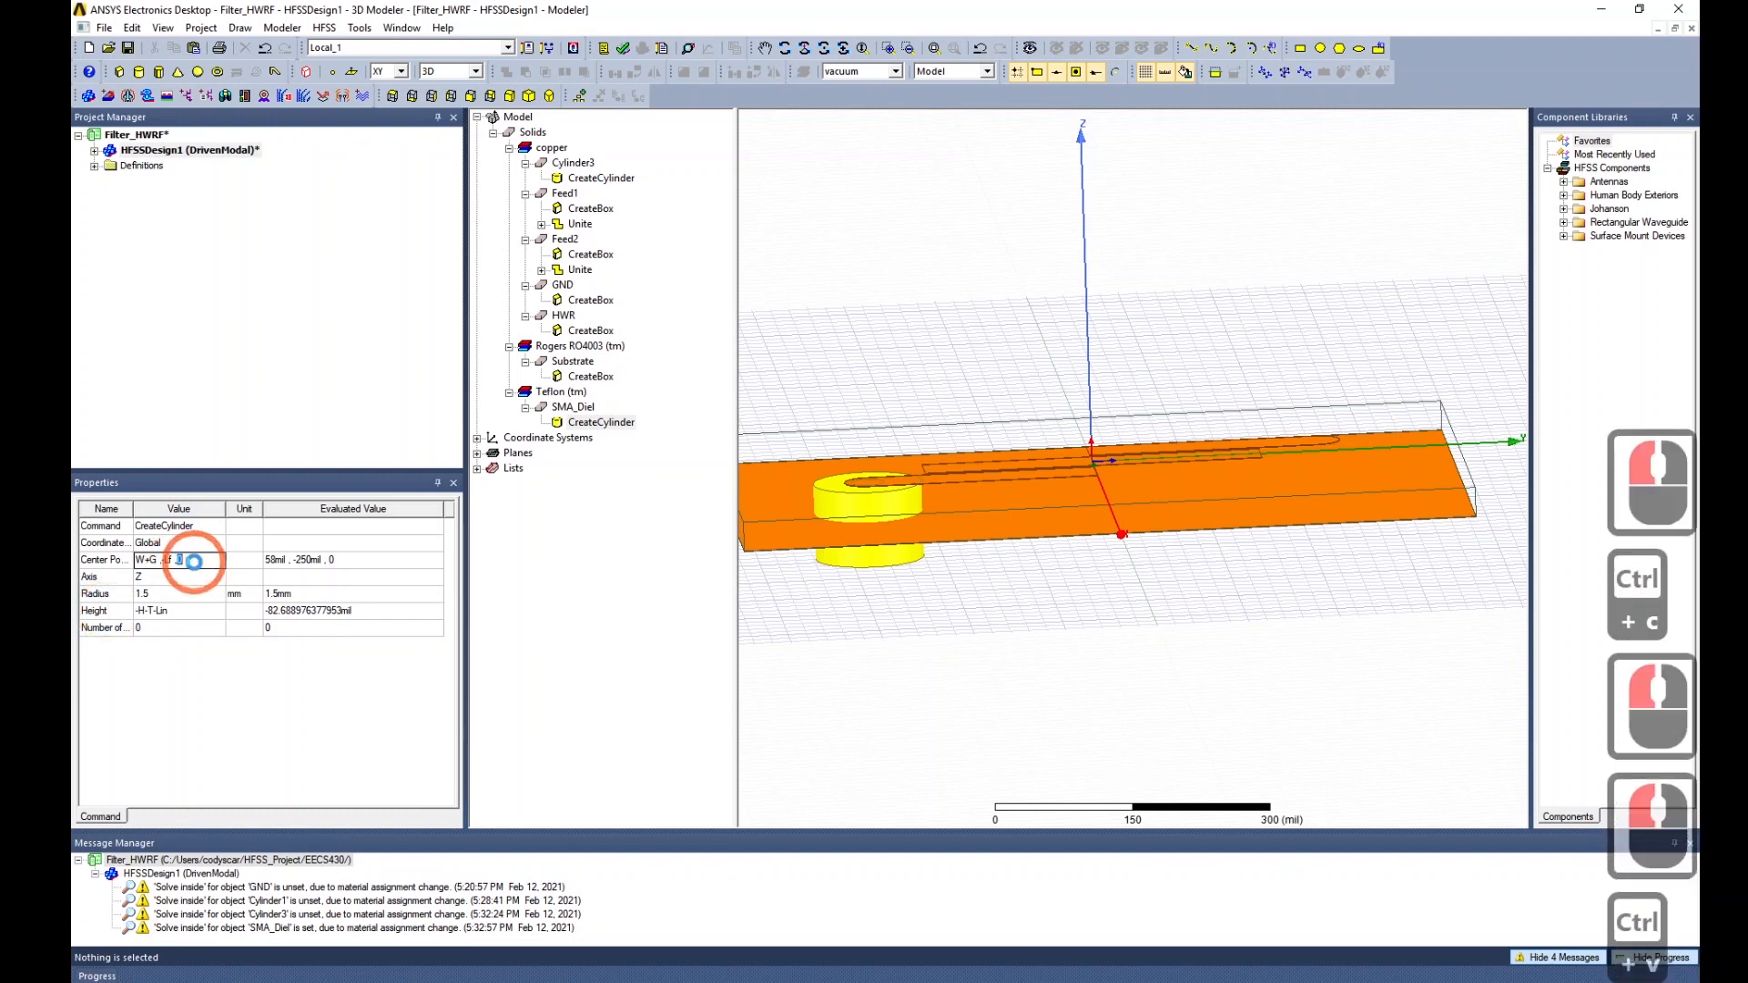
key("ctrl+v")
left_click(181, 611)
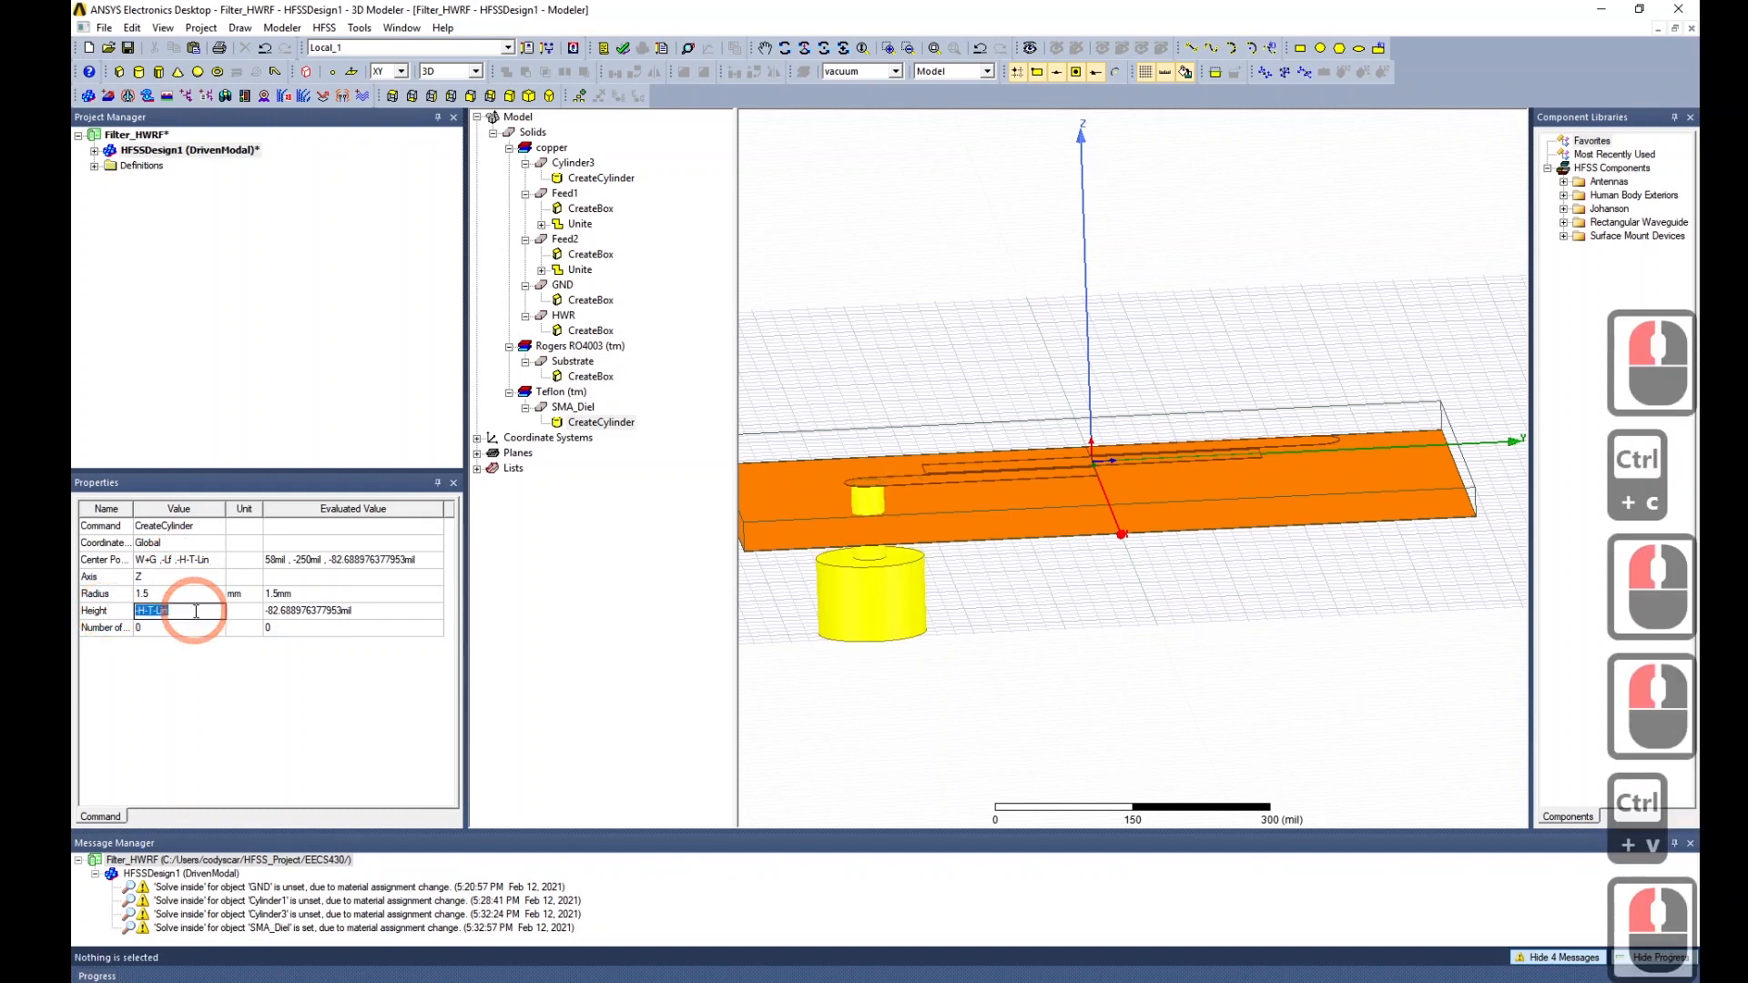
left_click_drag(184, 612, 99, 610)
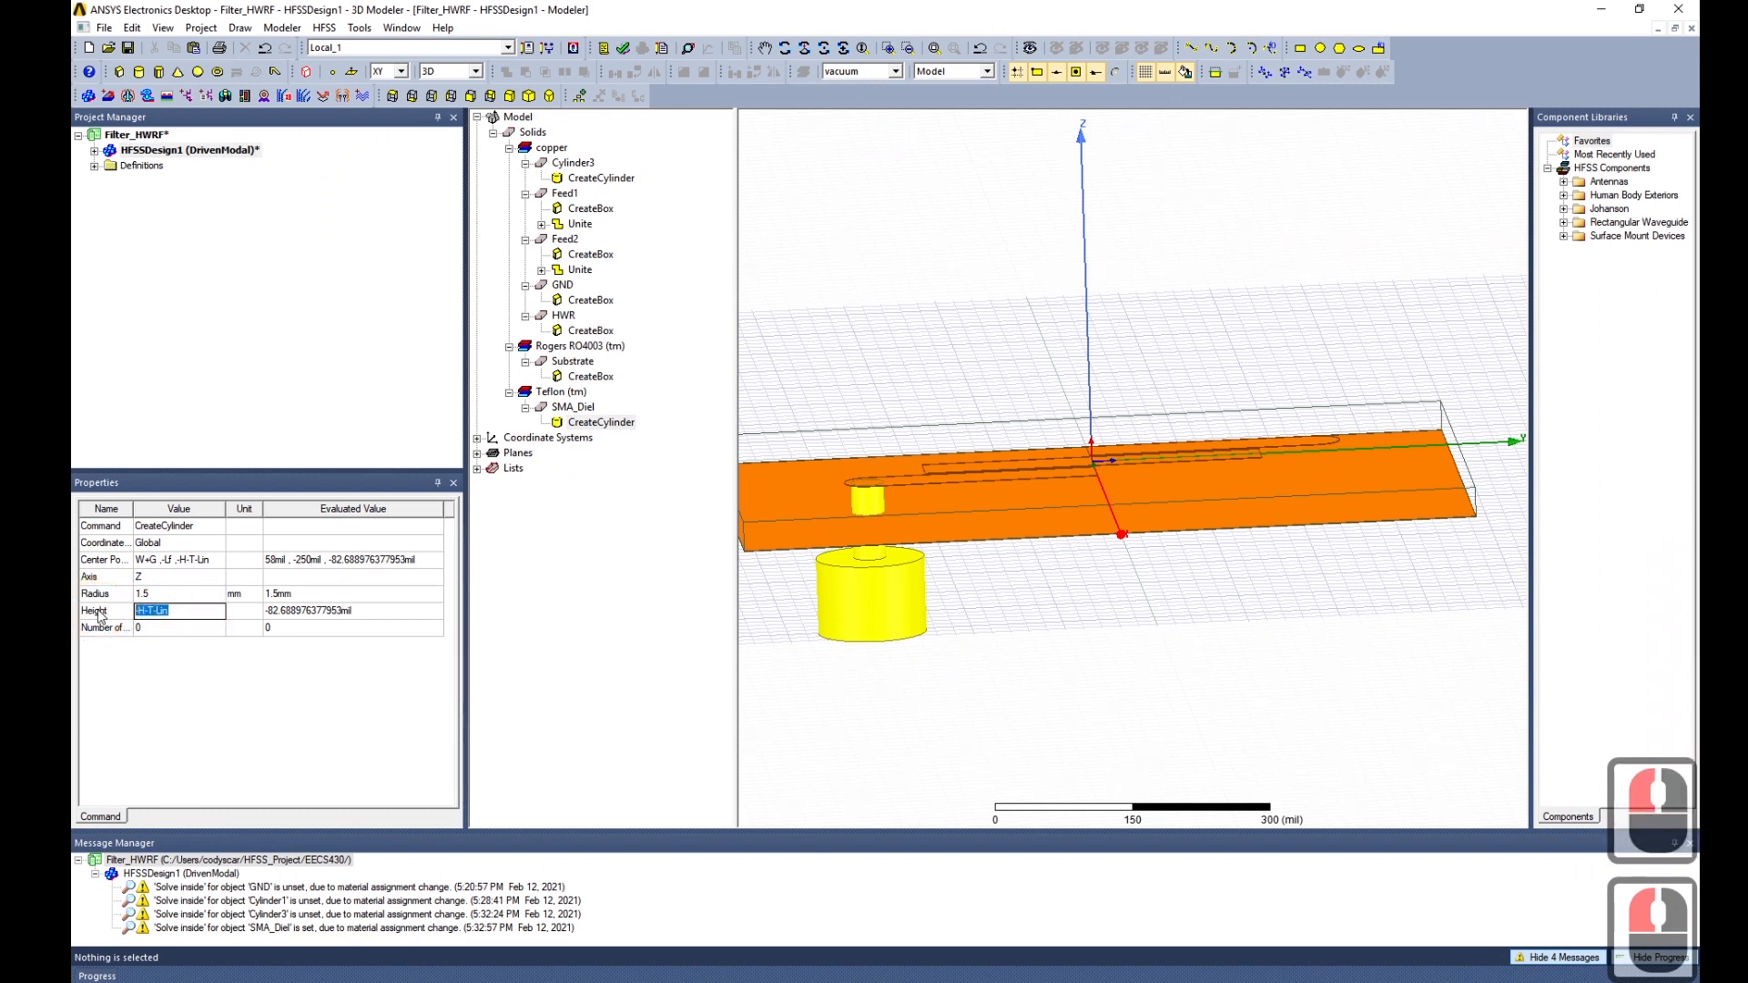
type("Lin")
key("Tab")
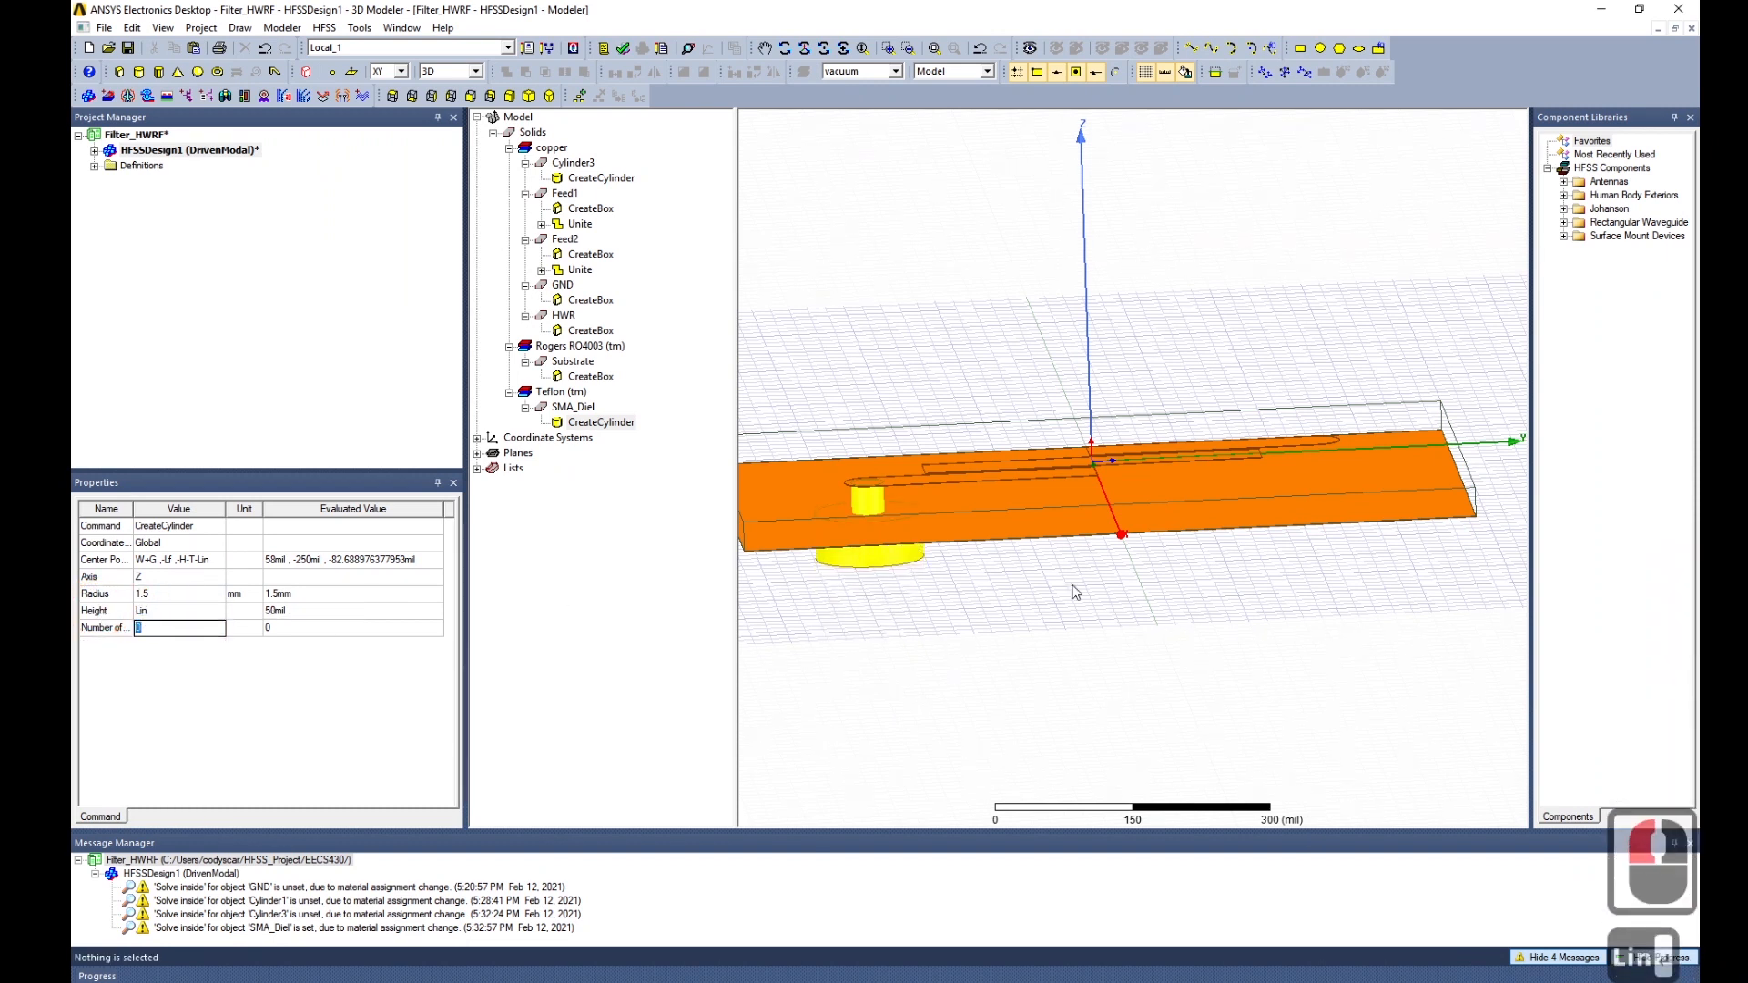
Colour the SMA_Diel cylinder grey.
left_click(449, 97)
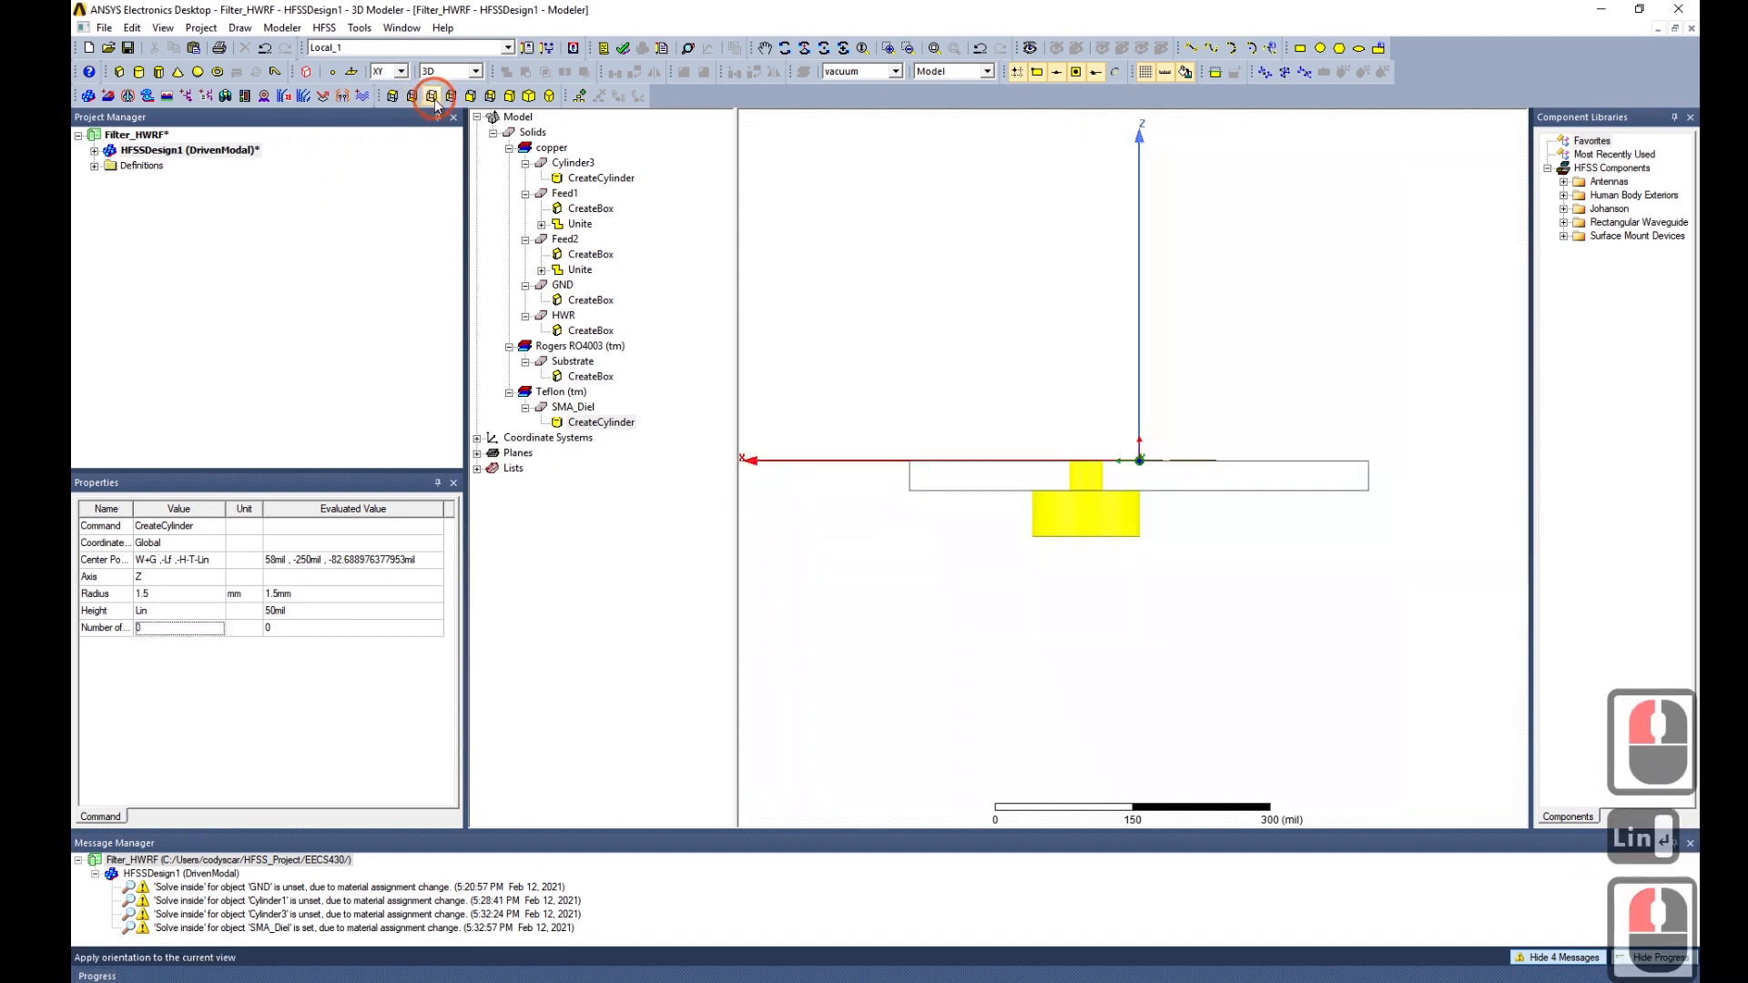
scroll(1095, 497, "up", 15)
scroll(1126, 493, "up", 20)
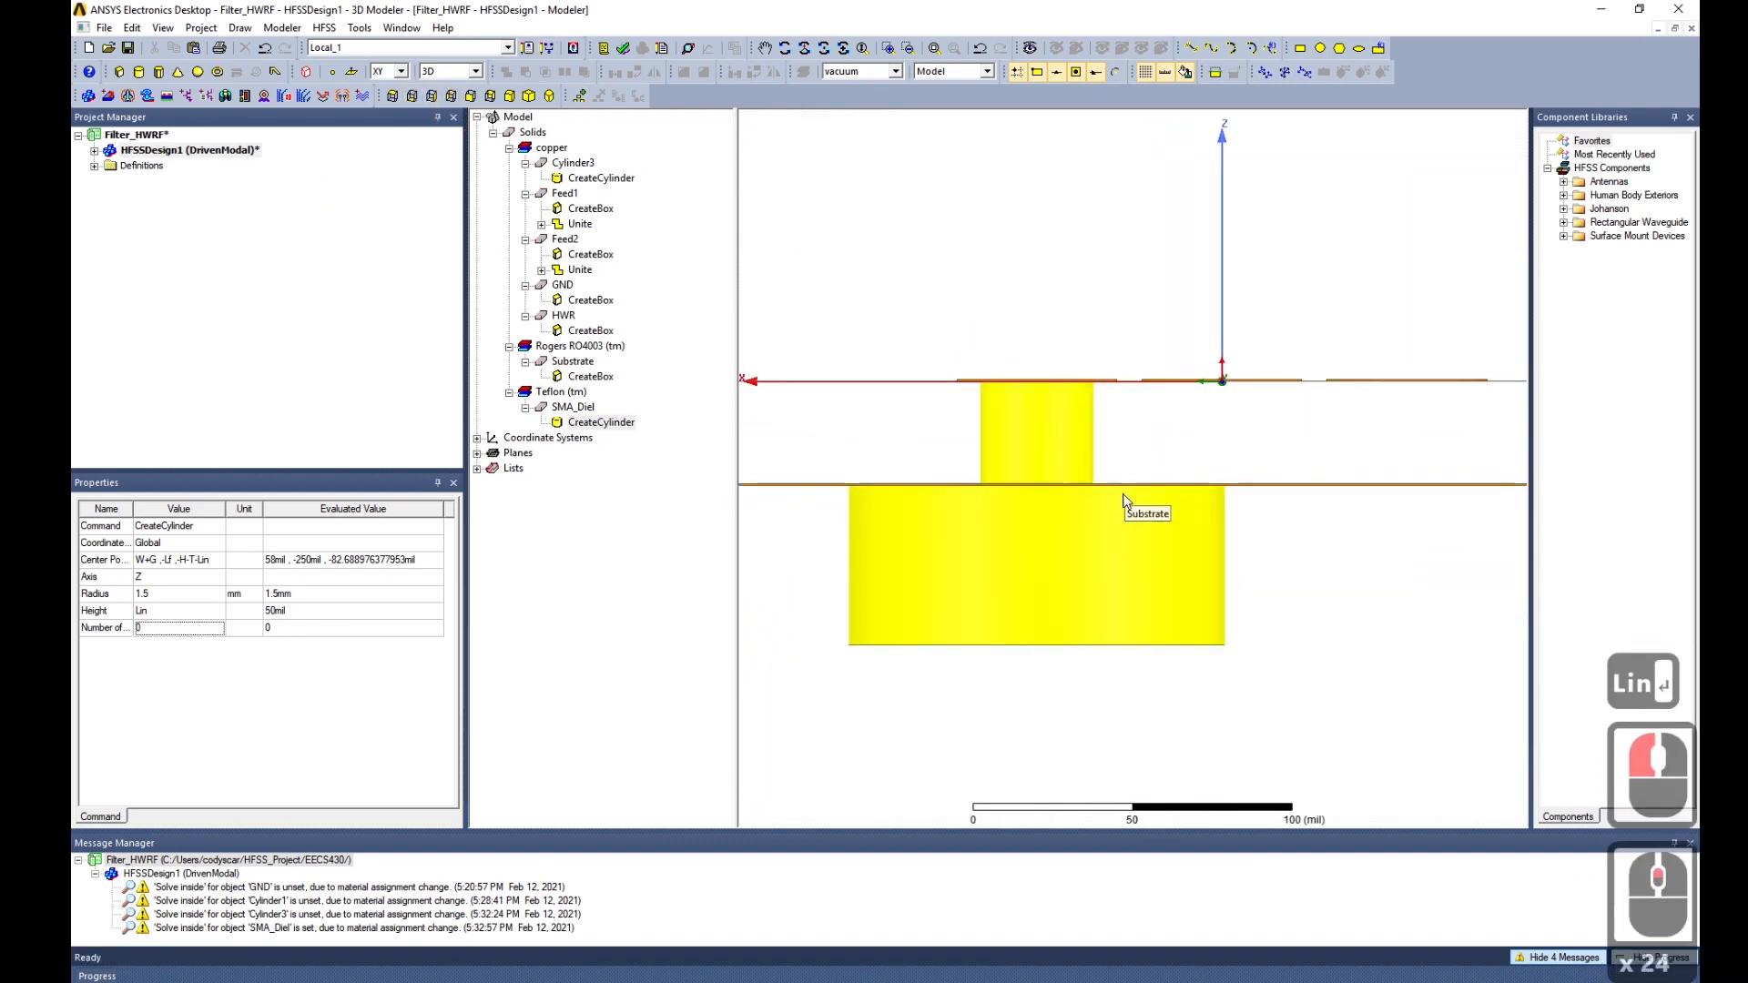
left_click(1127, 513)
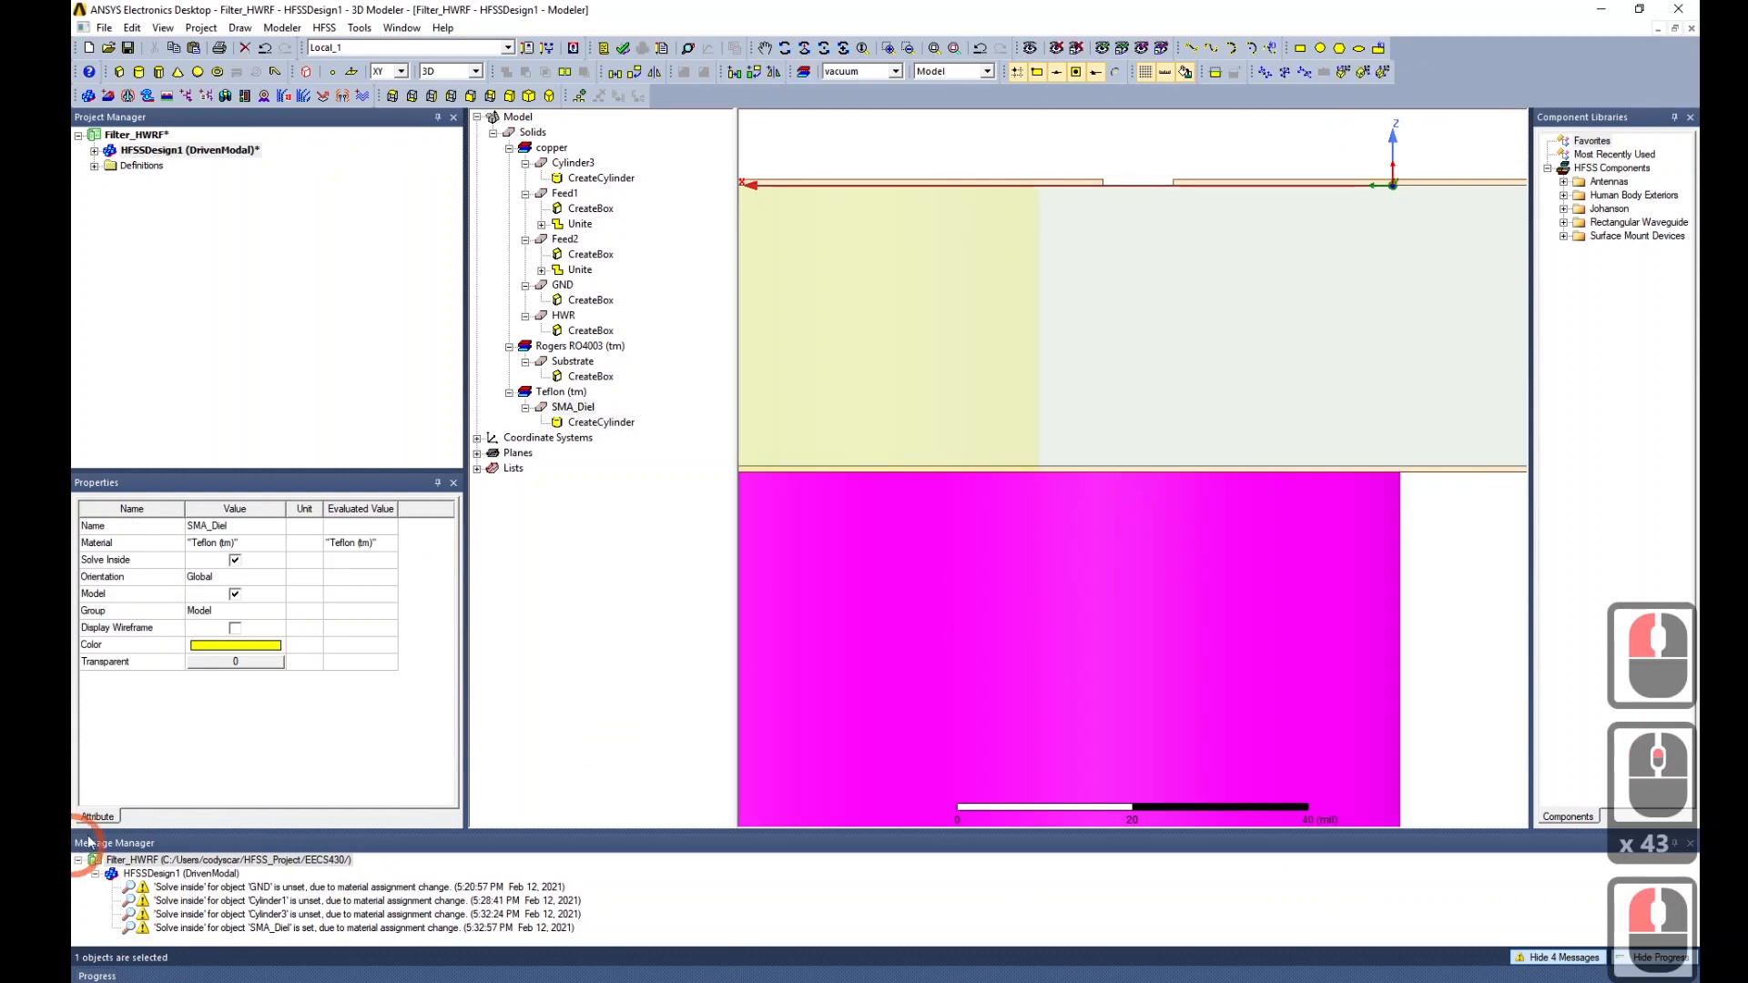
left_click(241, 644)
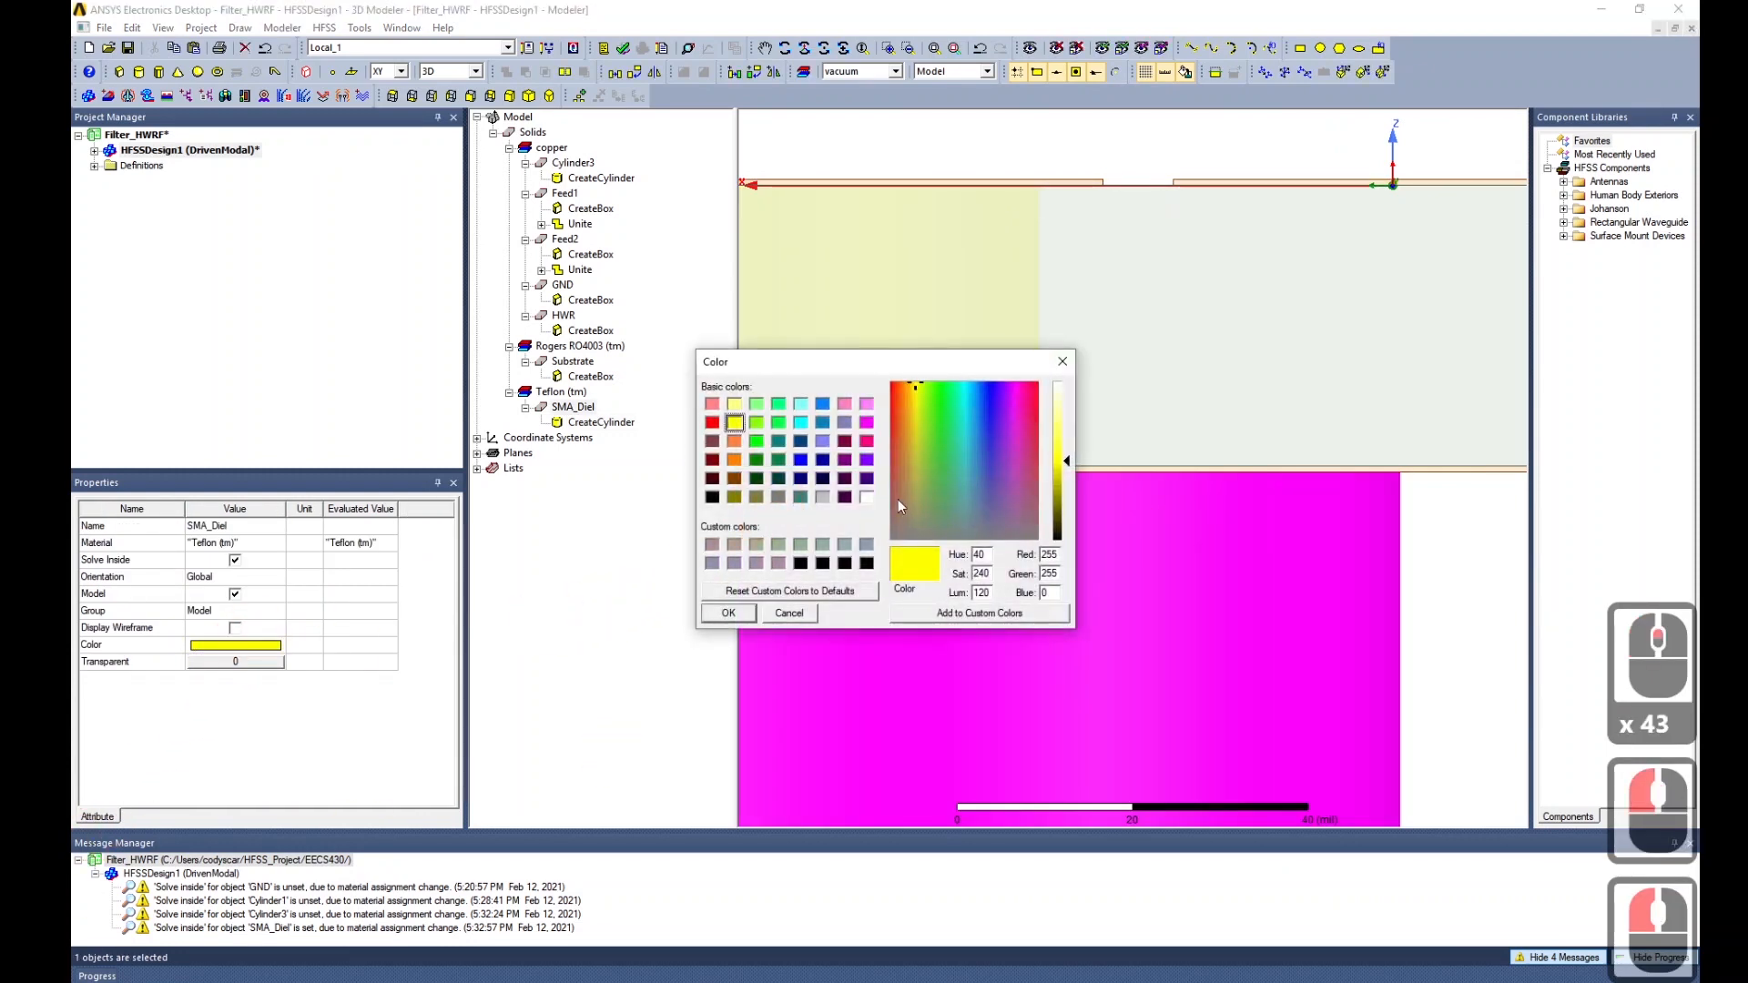
left_click(822, 496)
left_click(729, 612)
Set SMA_Diel's transparency to 0.4.
left_click(234, 662)
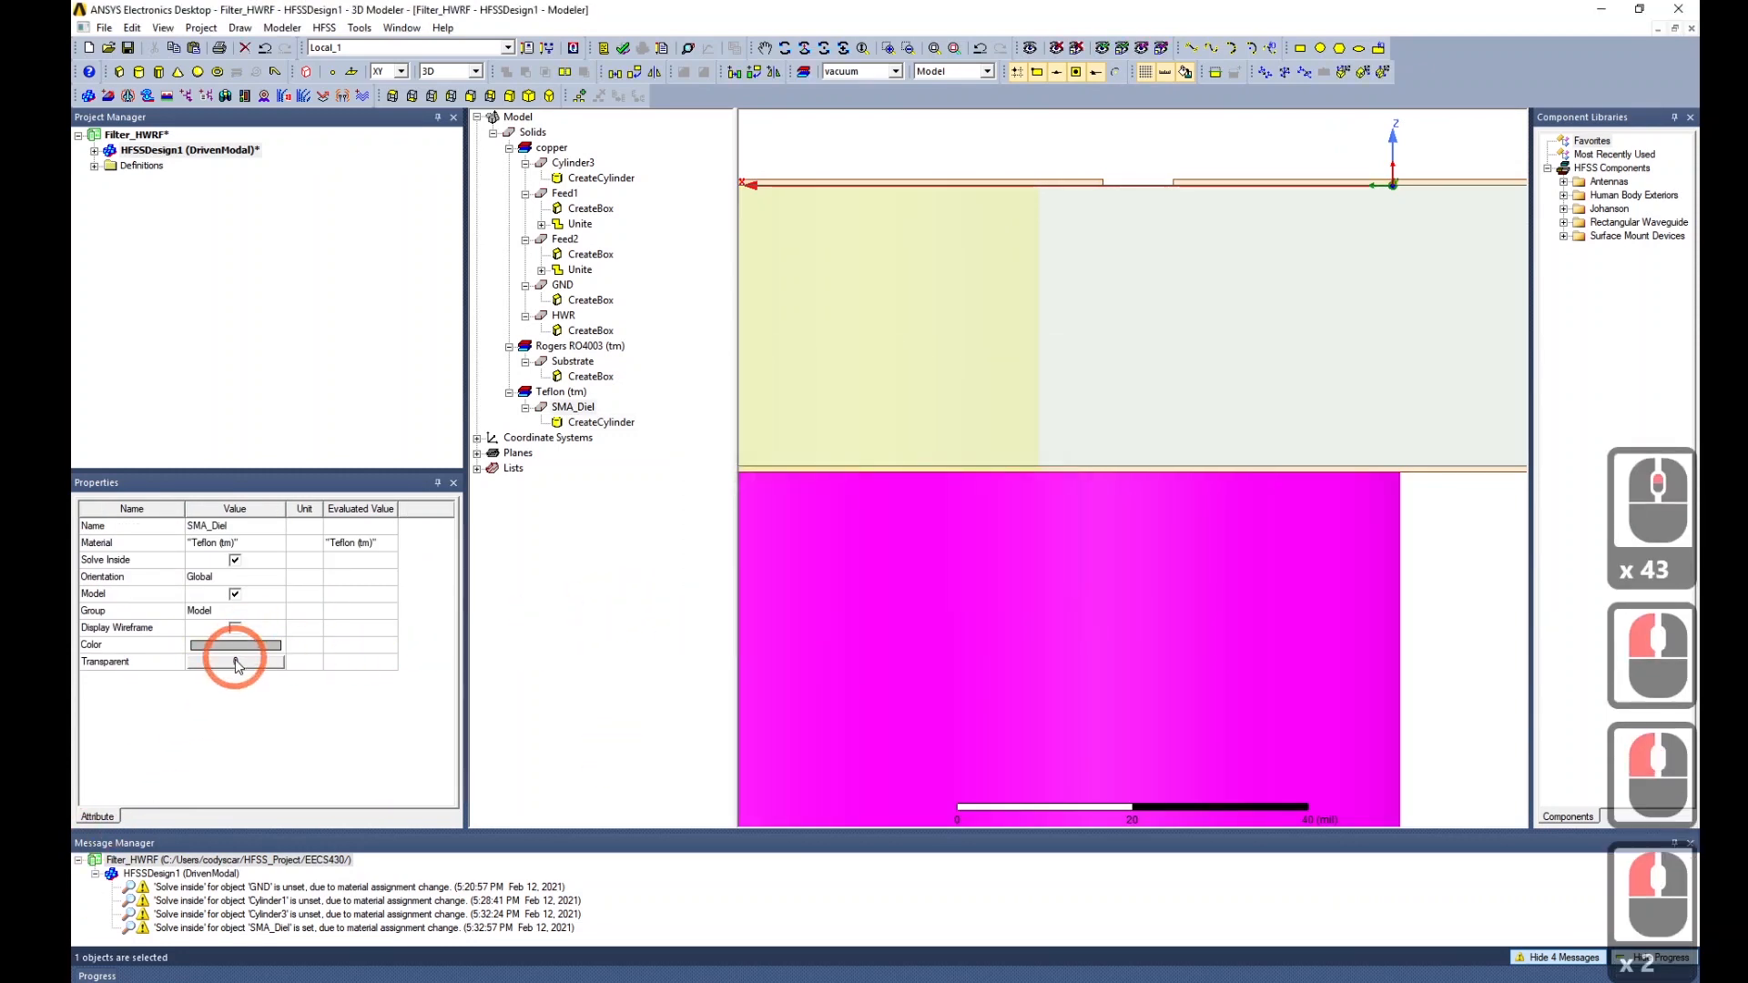
left_click(856, 482)
left_click(840, 529)
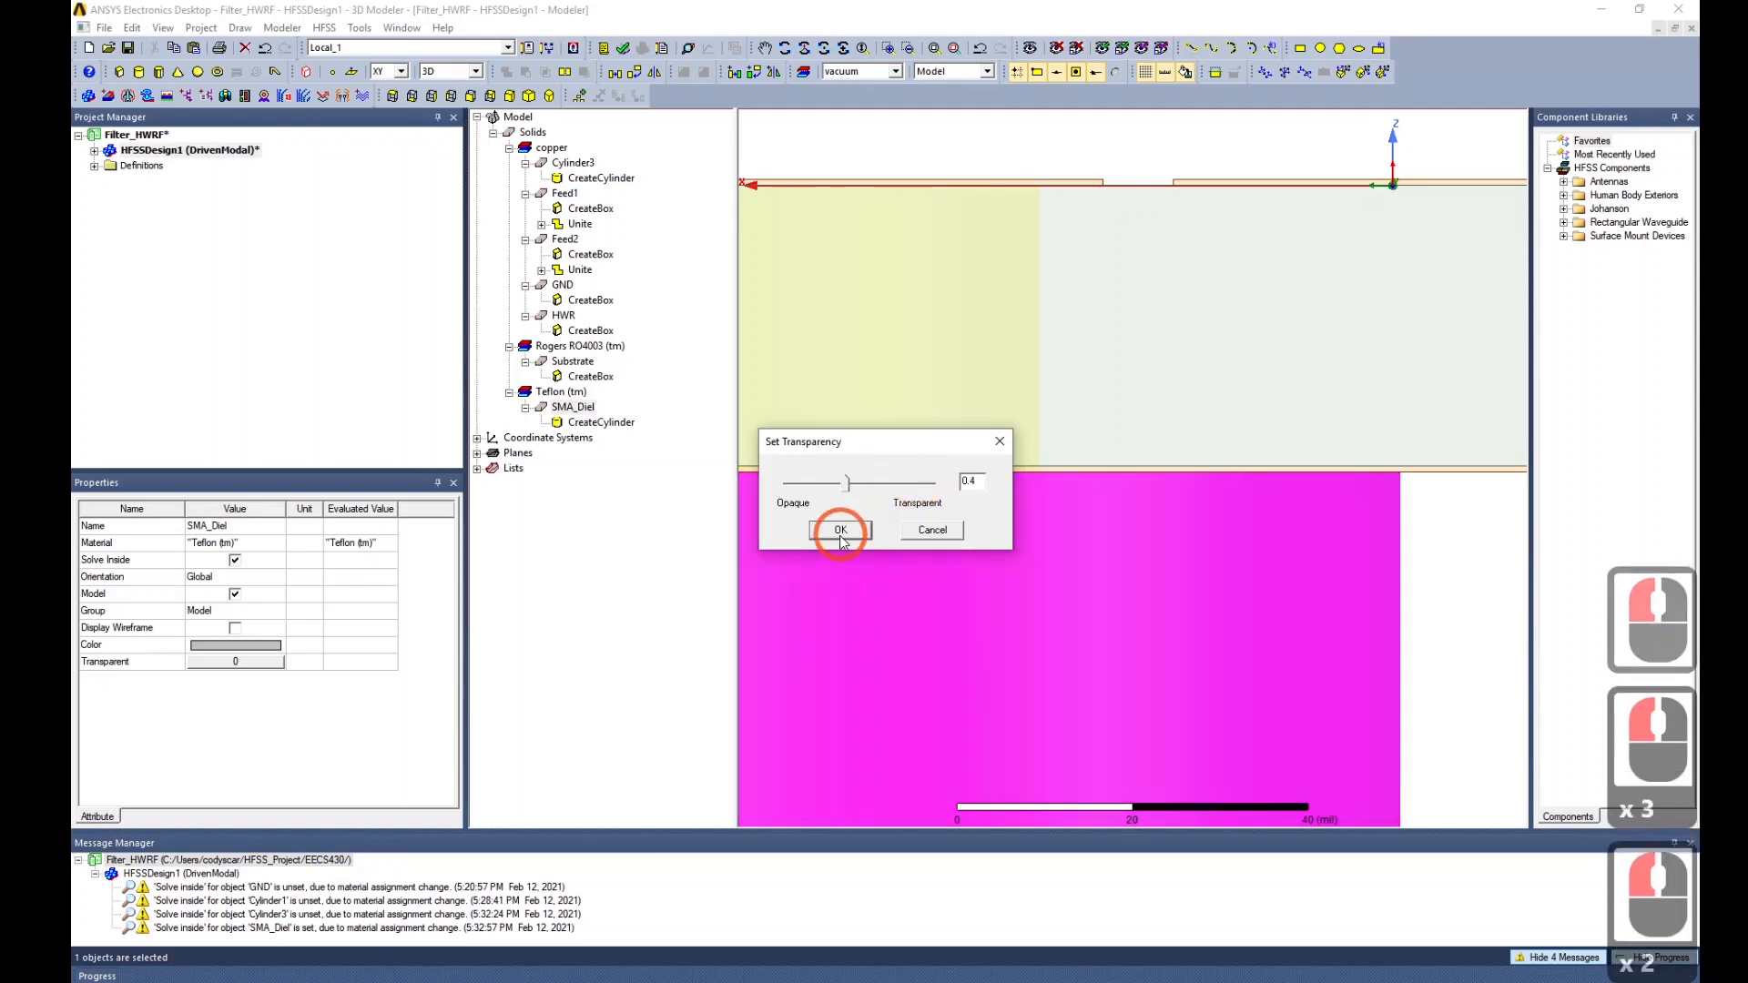
left_click_drag(914, 679, 992, 550, "alt")
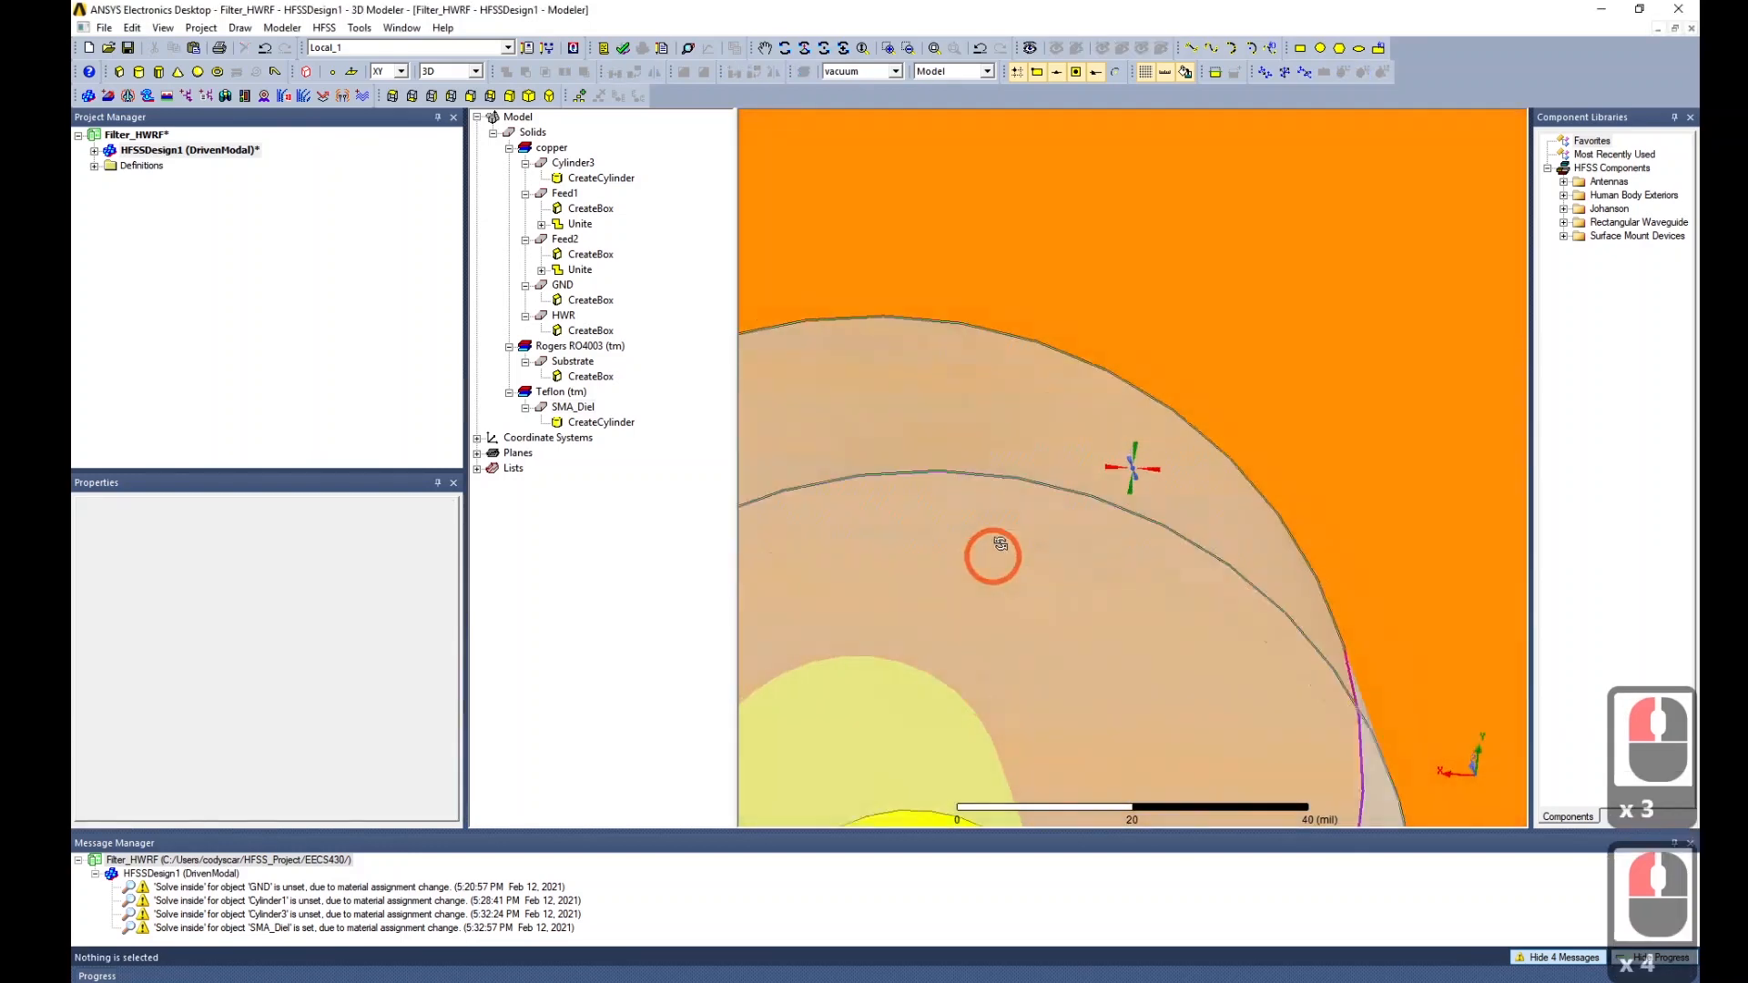
Copy and paste SMA_Diel as SMA_Diel1, then select the copy to check its material.
scroll(992, 550, "down", 1)
middle_click(992, 550)
scroll(993, 550, "down", 20)
scroll(1104, 465, "down", 14)
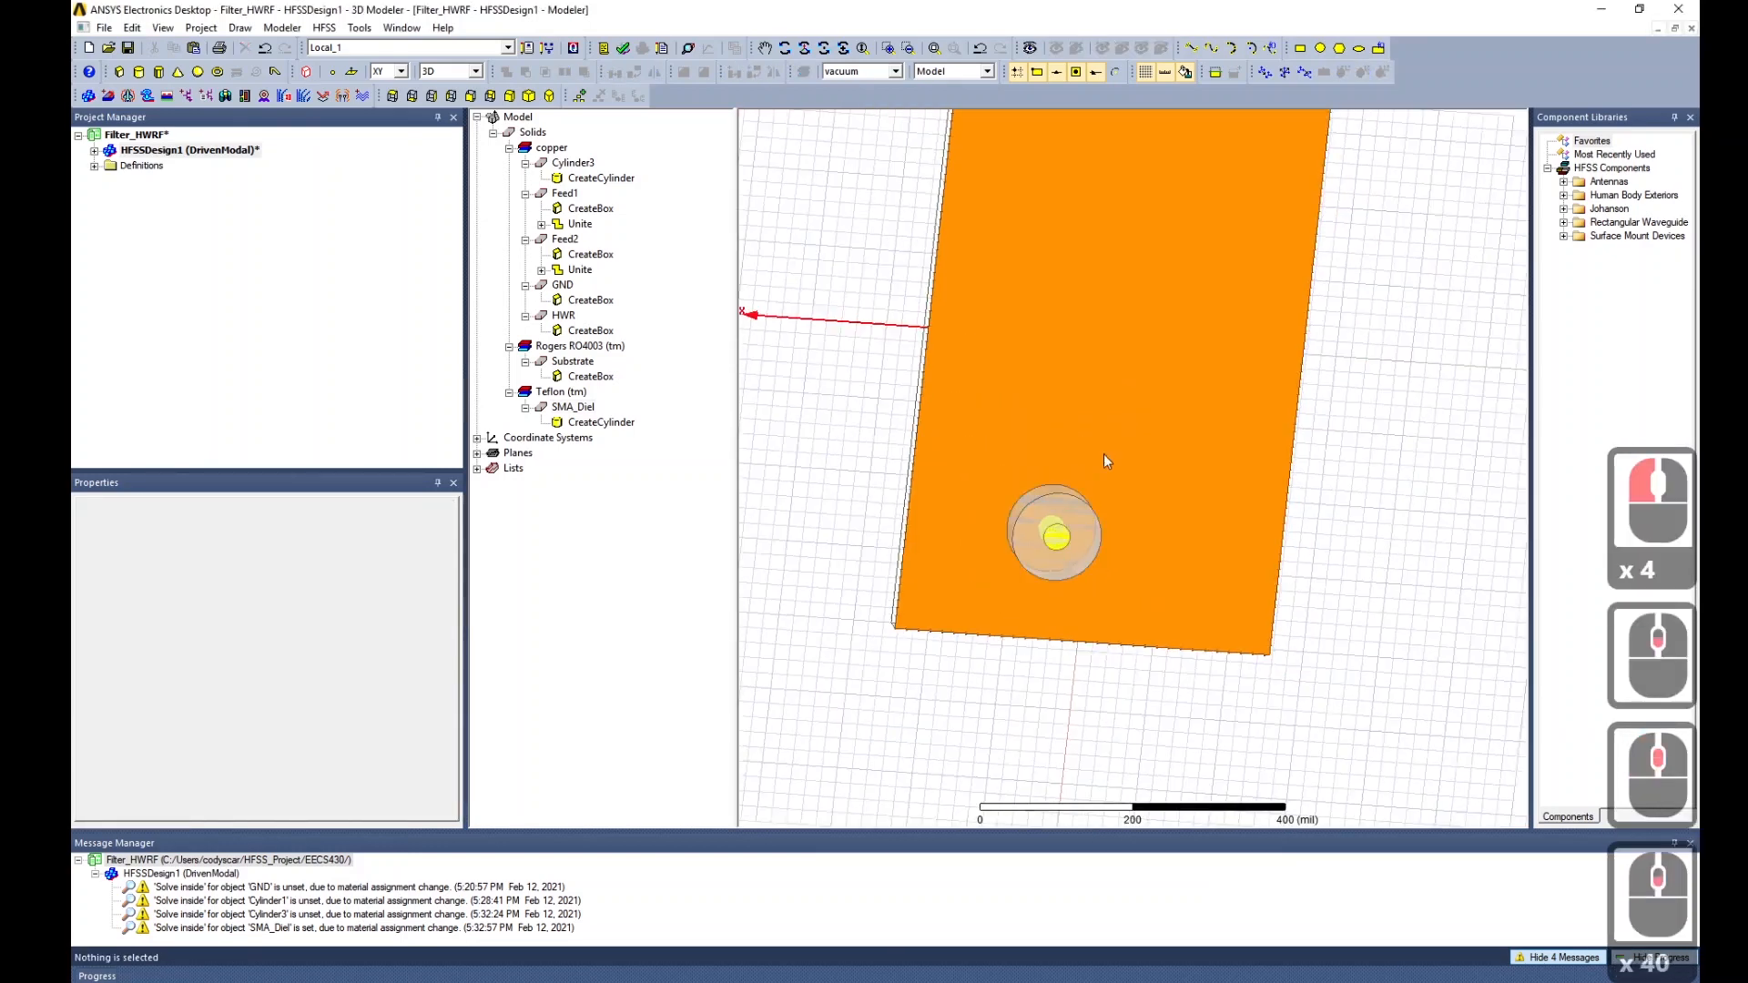
left_click_drag(1103, 453, 1246, 521, "alt")
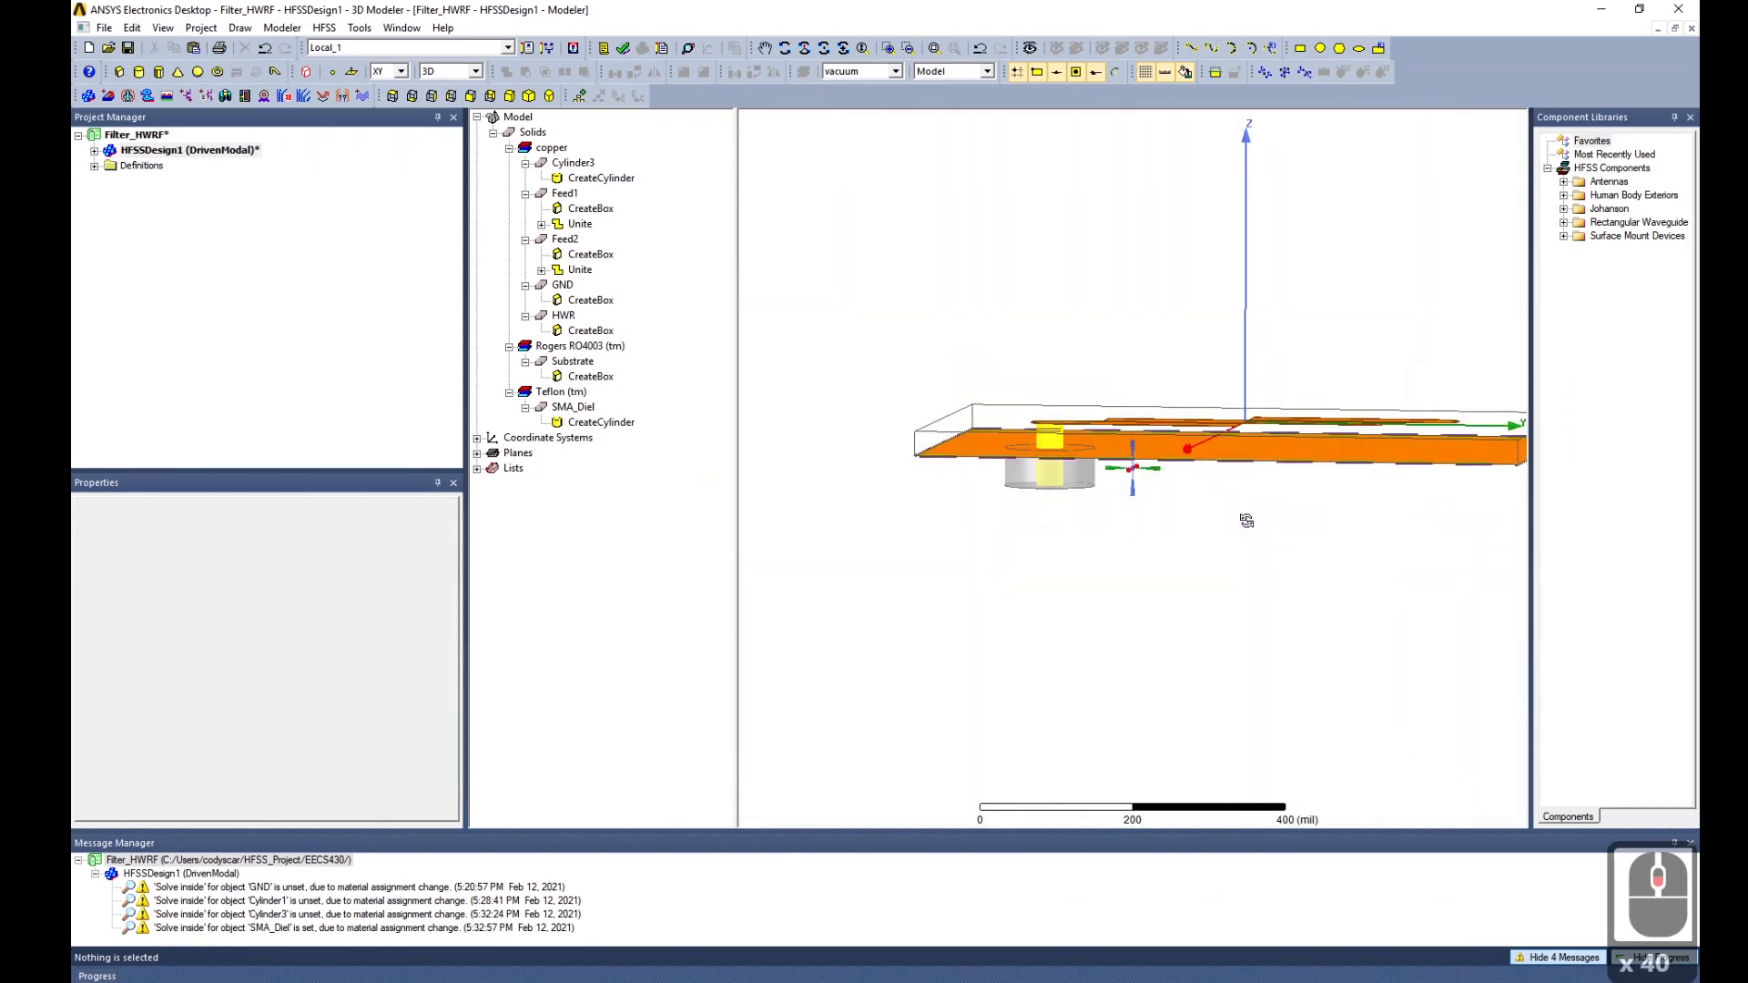
scroll(1052, 443, "up", 20)
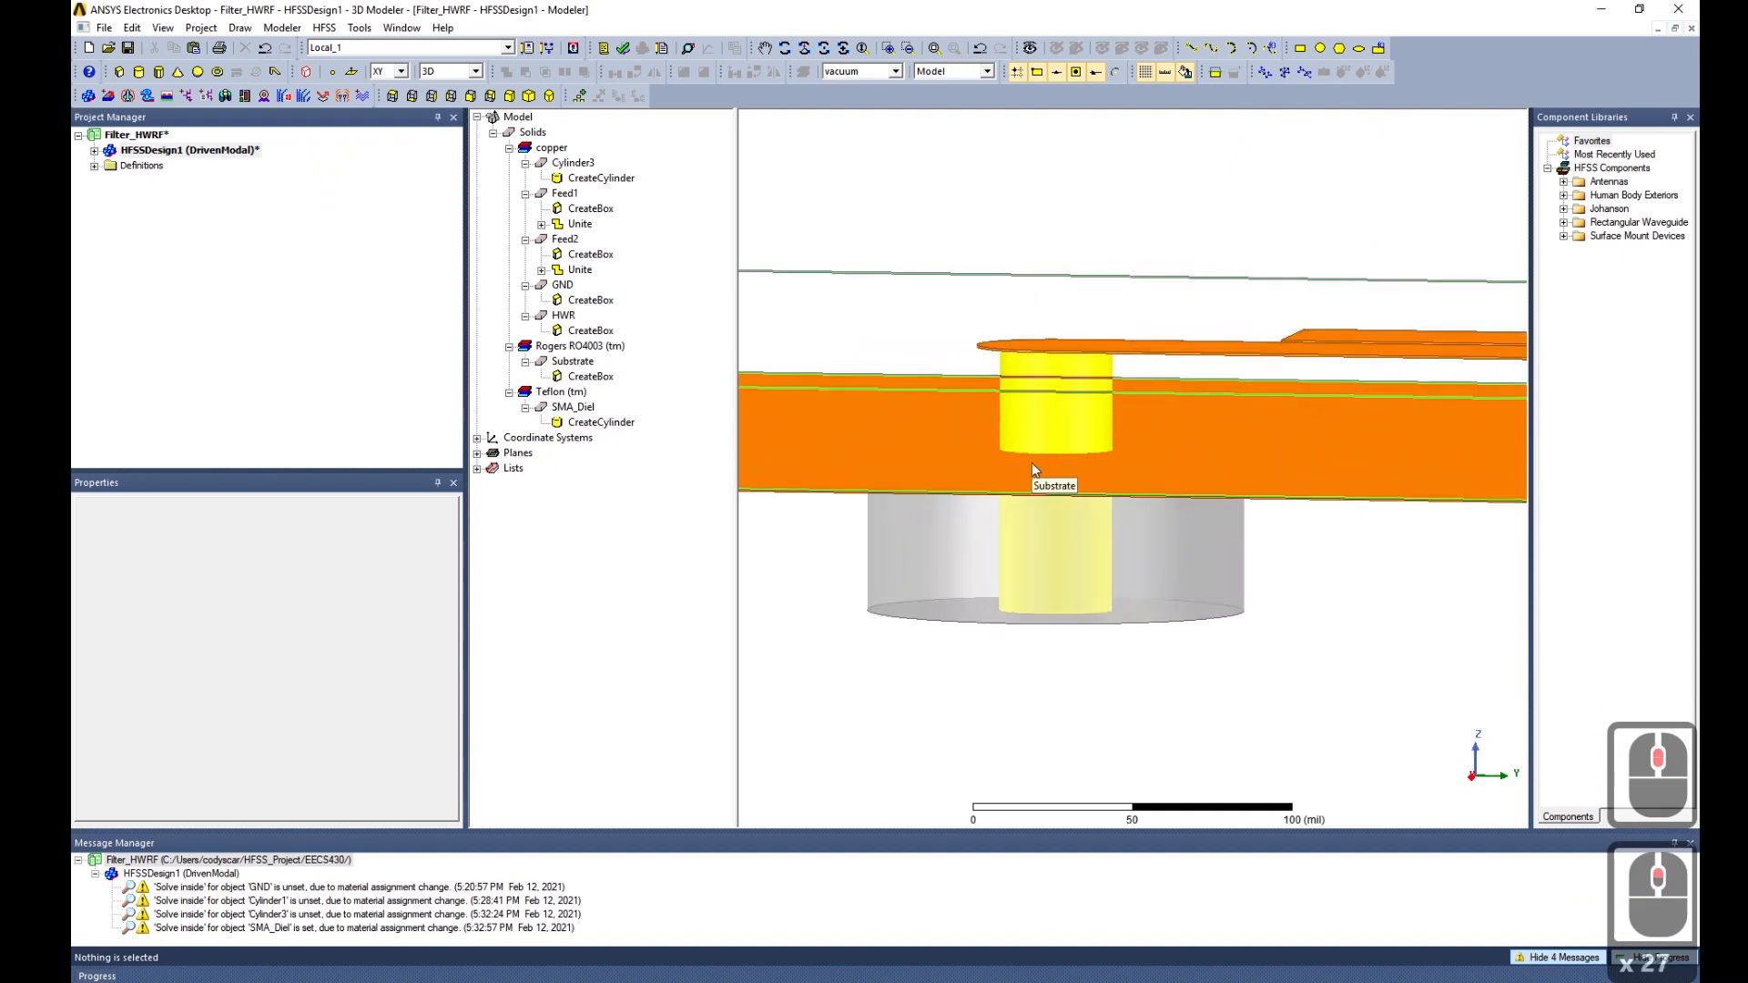
scroll(1030, 519, "up", 4)
mouse_move(1079, 666)
left_mouse_down("alt")
mouse_move(1084, 576)
mouse_move(1100, 678)
left_mouse_up("alt")
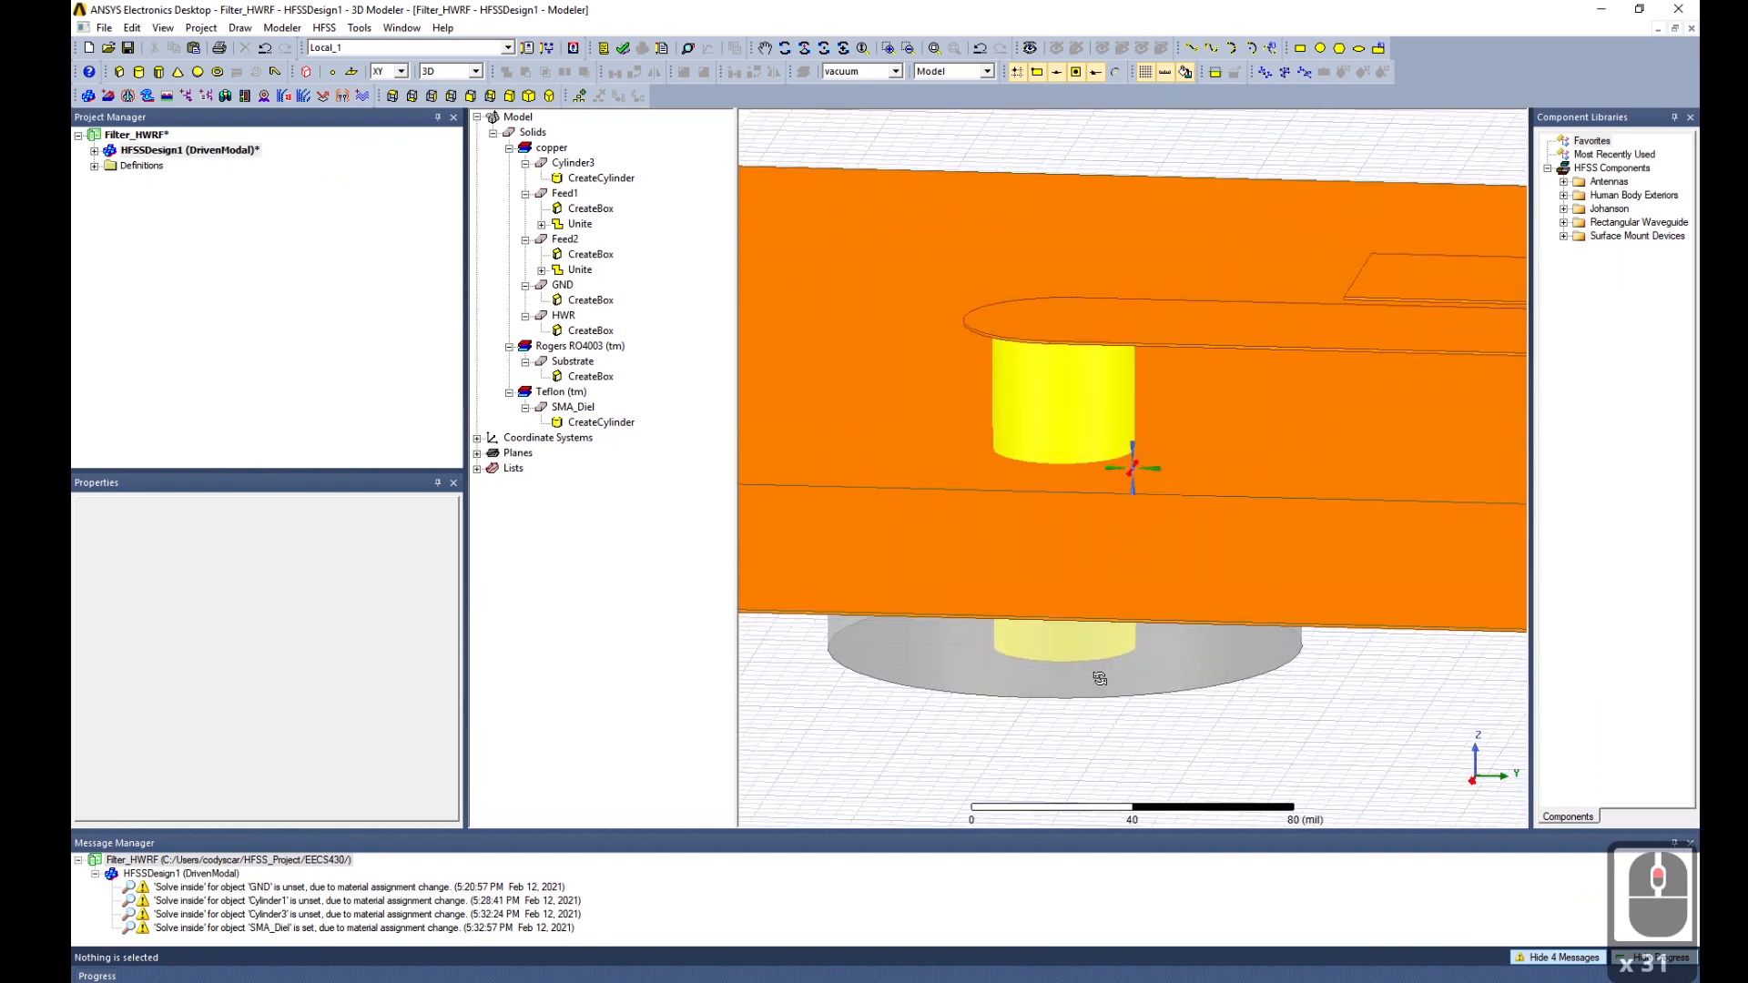
scroll(1079, 686, "down", 16)
scroll(915, 643, "down", 5)
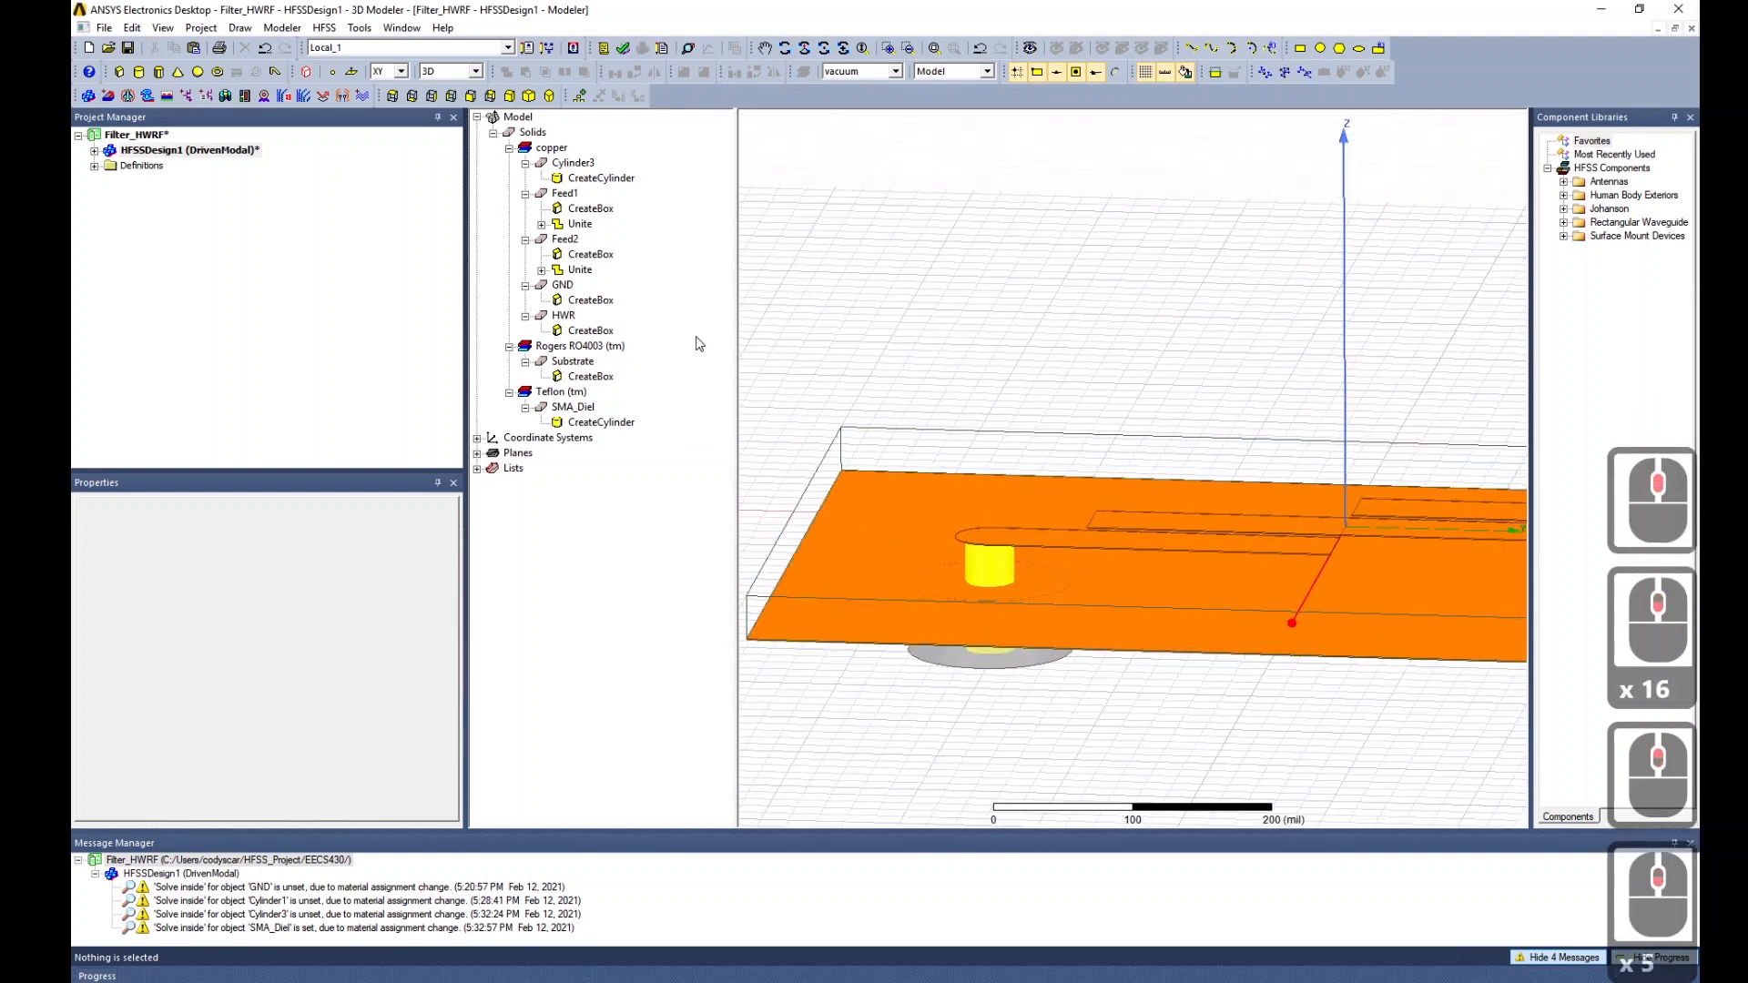
left_click(572, 408)
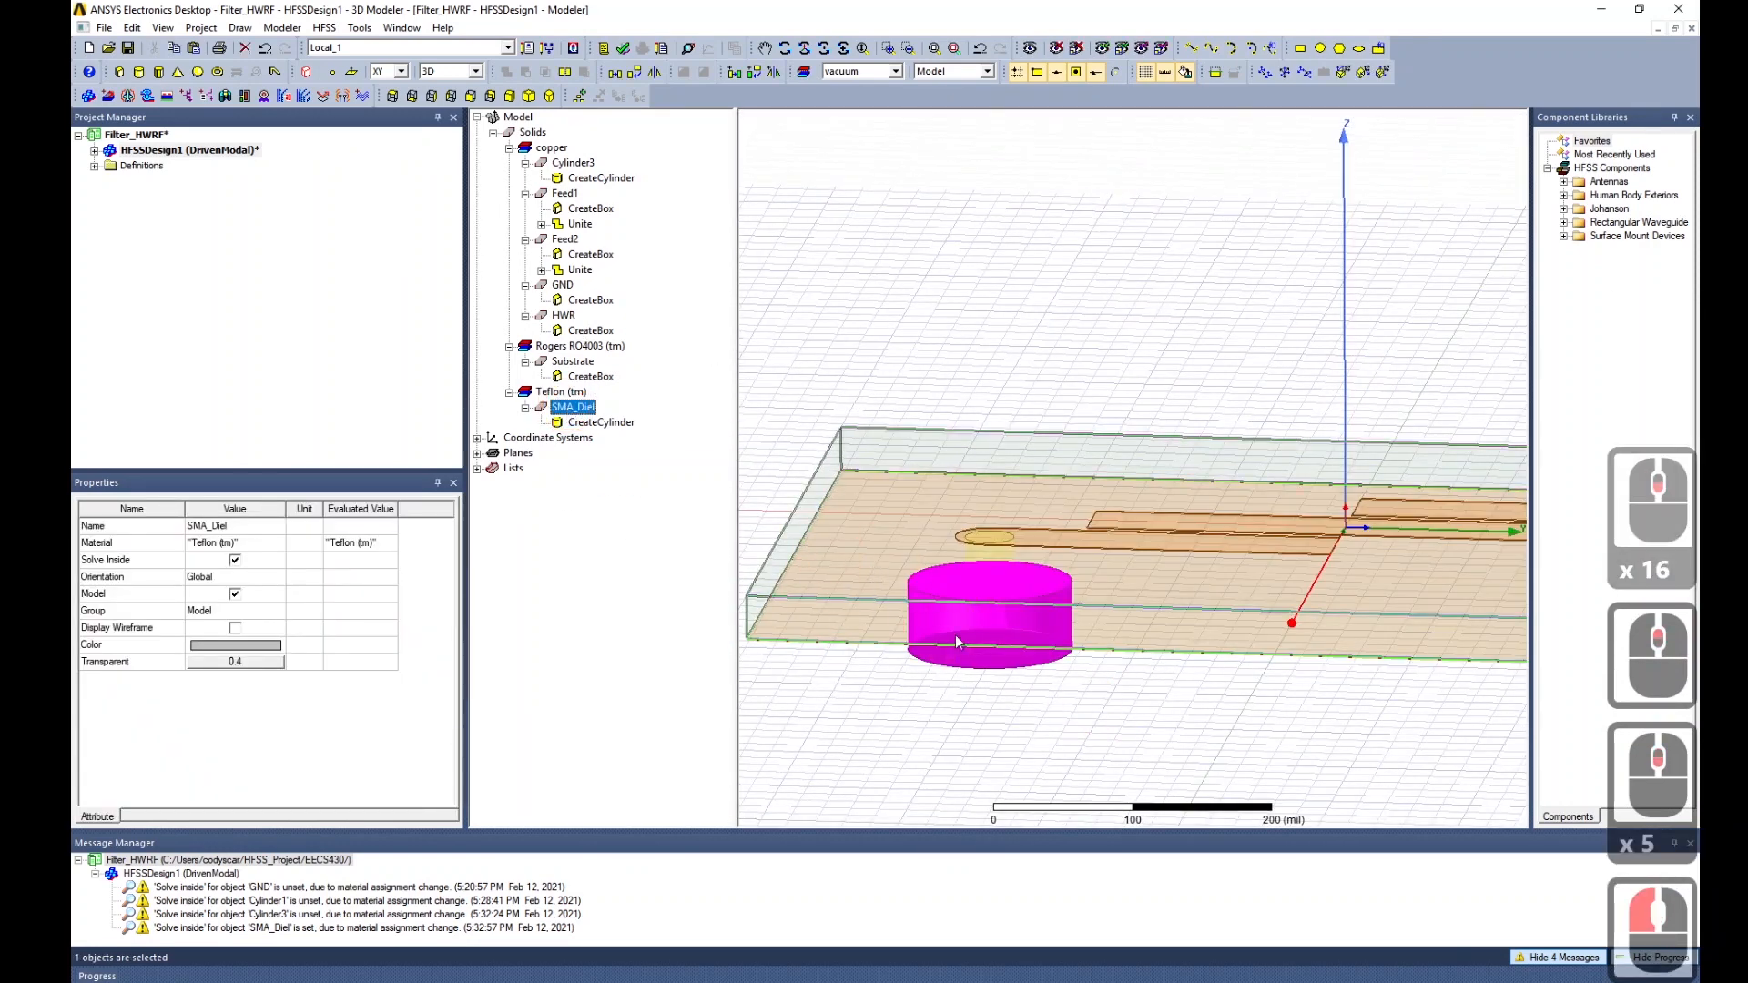
key("ctrl+c")
key("ctrl+v")
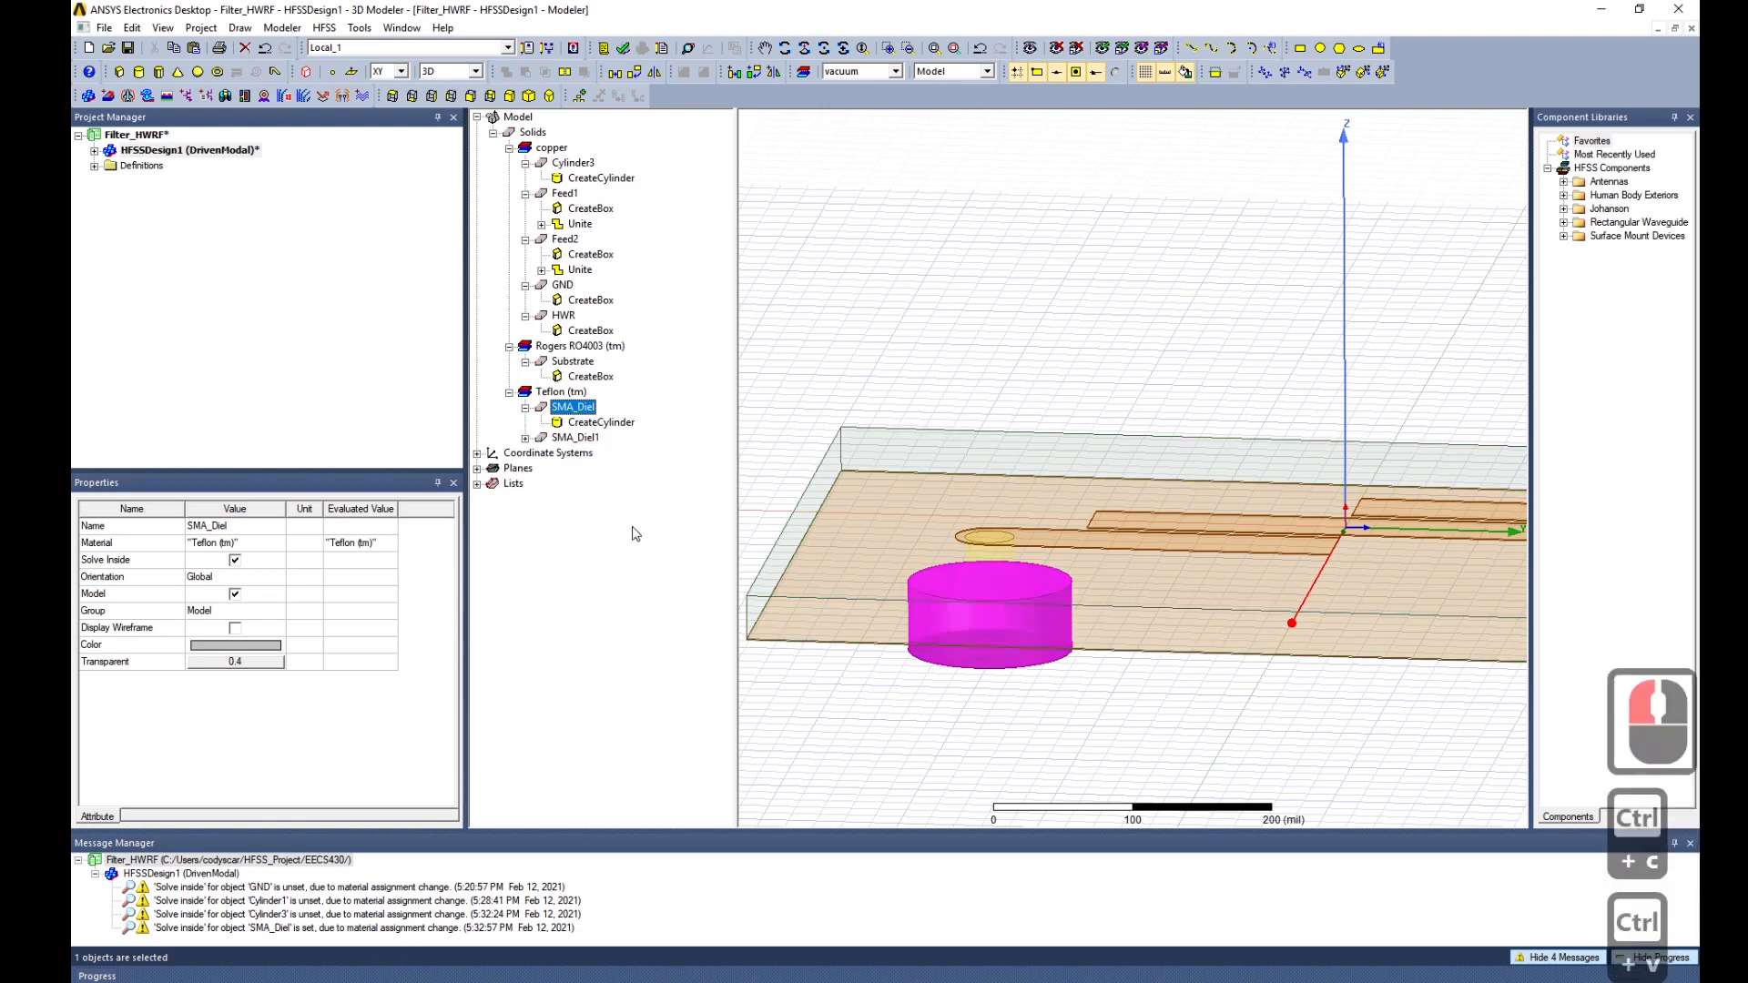
left_click(575, 438)
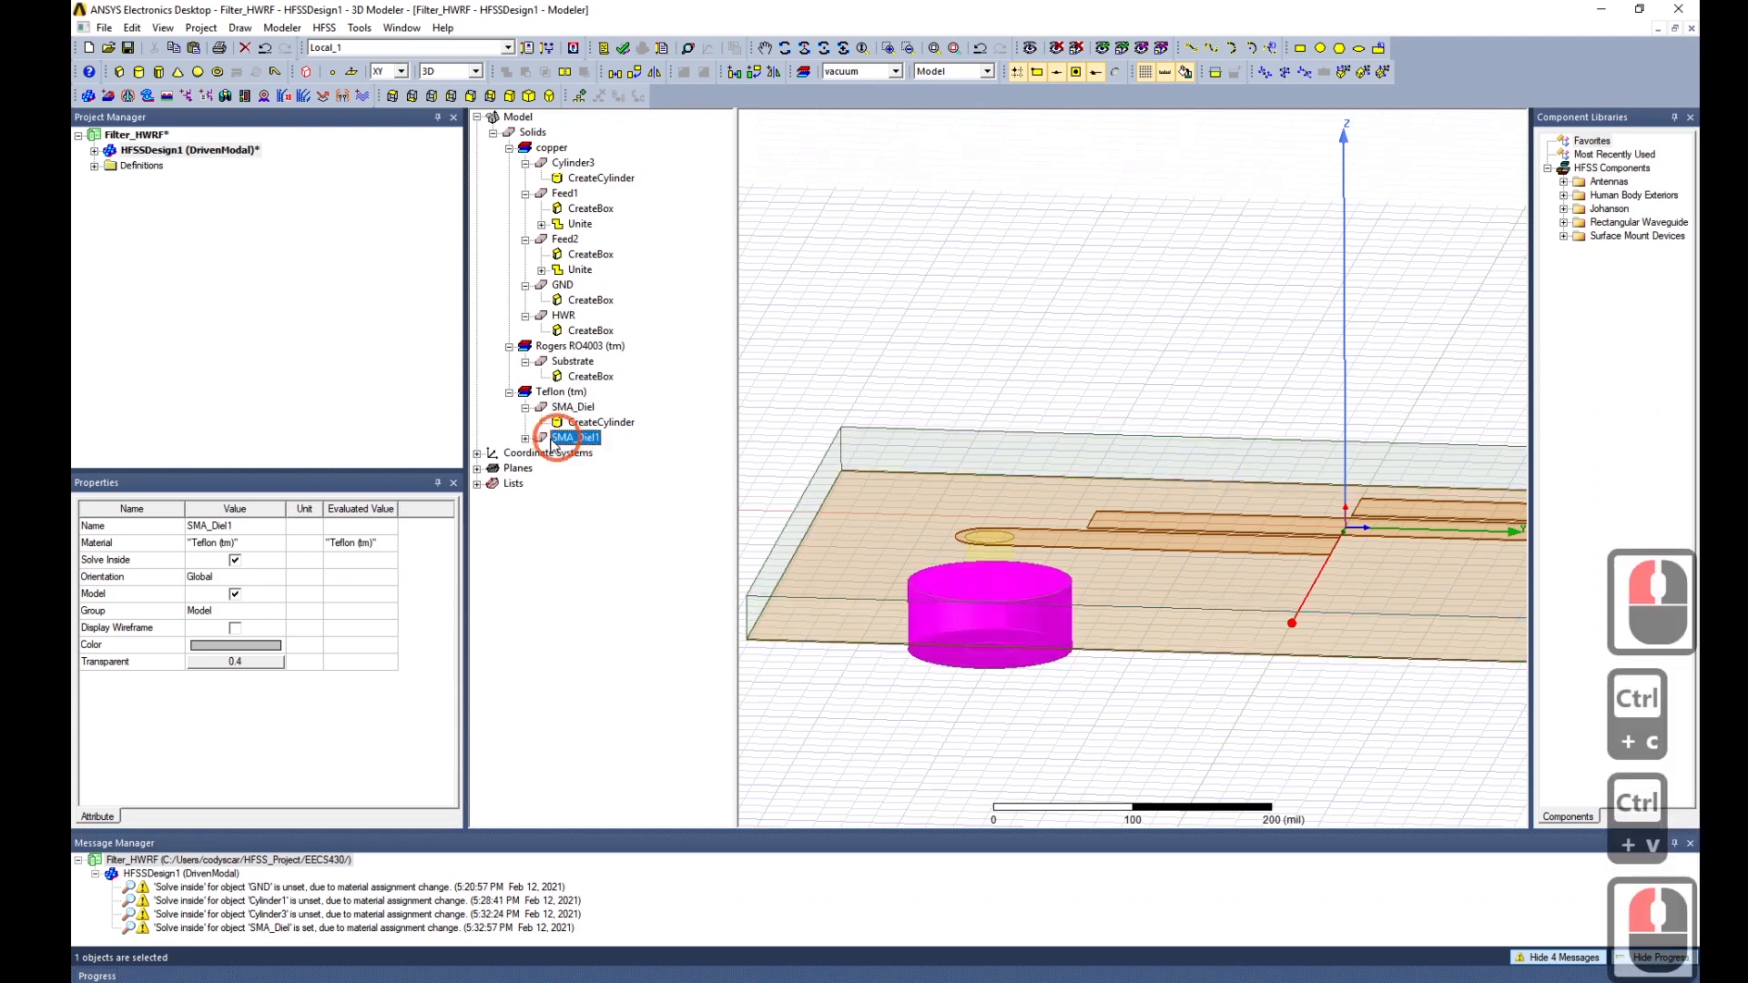
left_click(237, 543)
Change SMA_Diel1's material to copper.
left_click(277, 543)
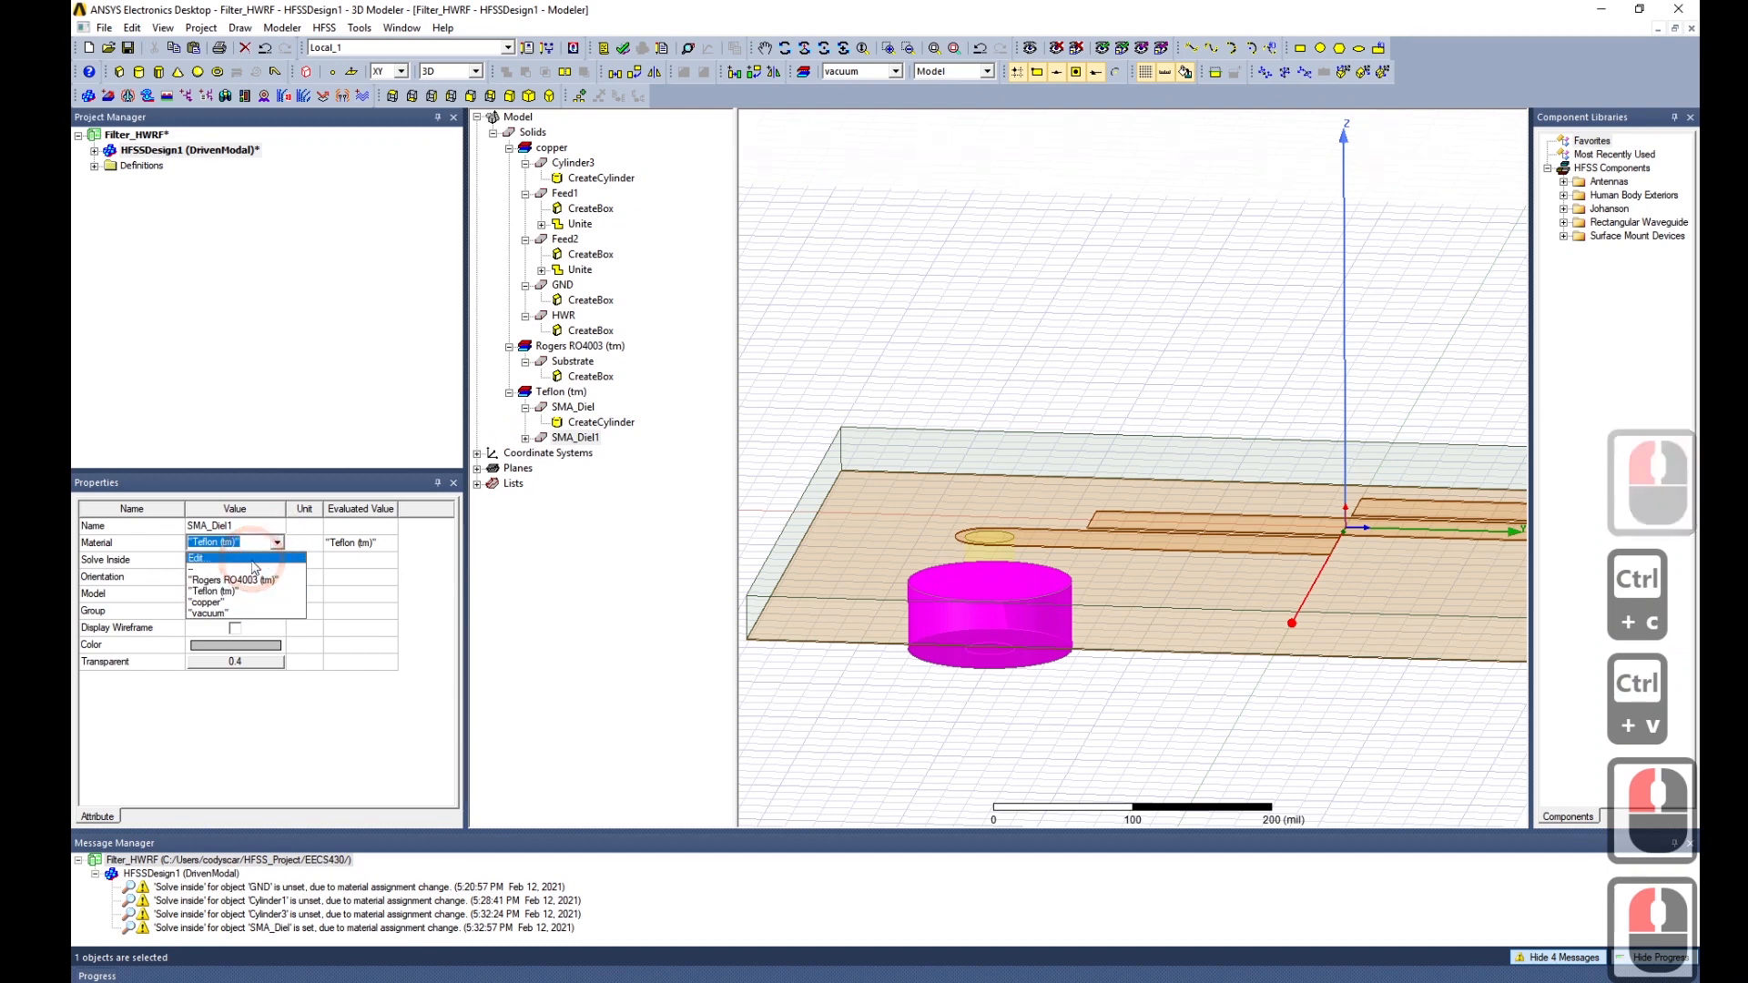
left_click(225, 602)
left_click(481, 534)
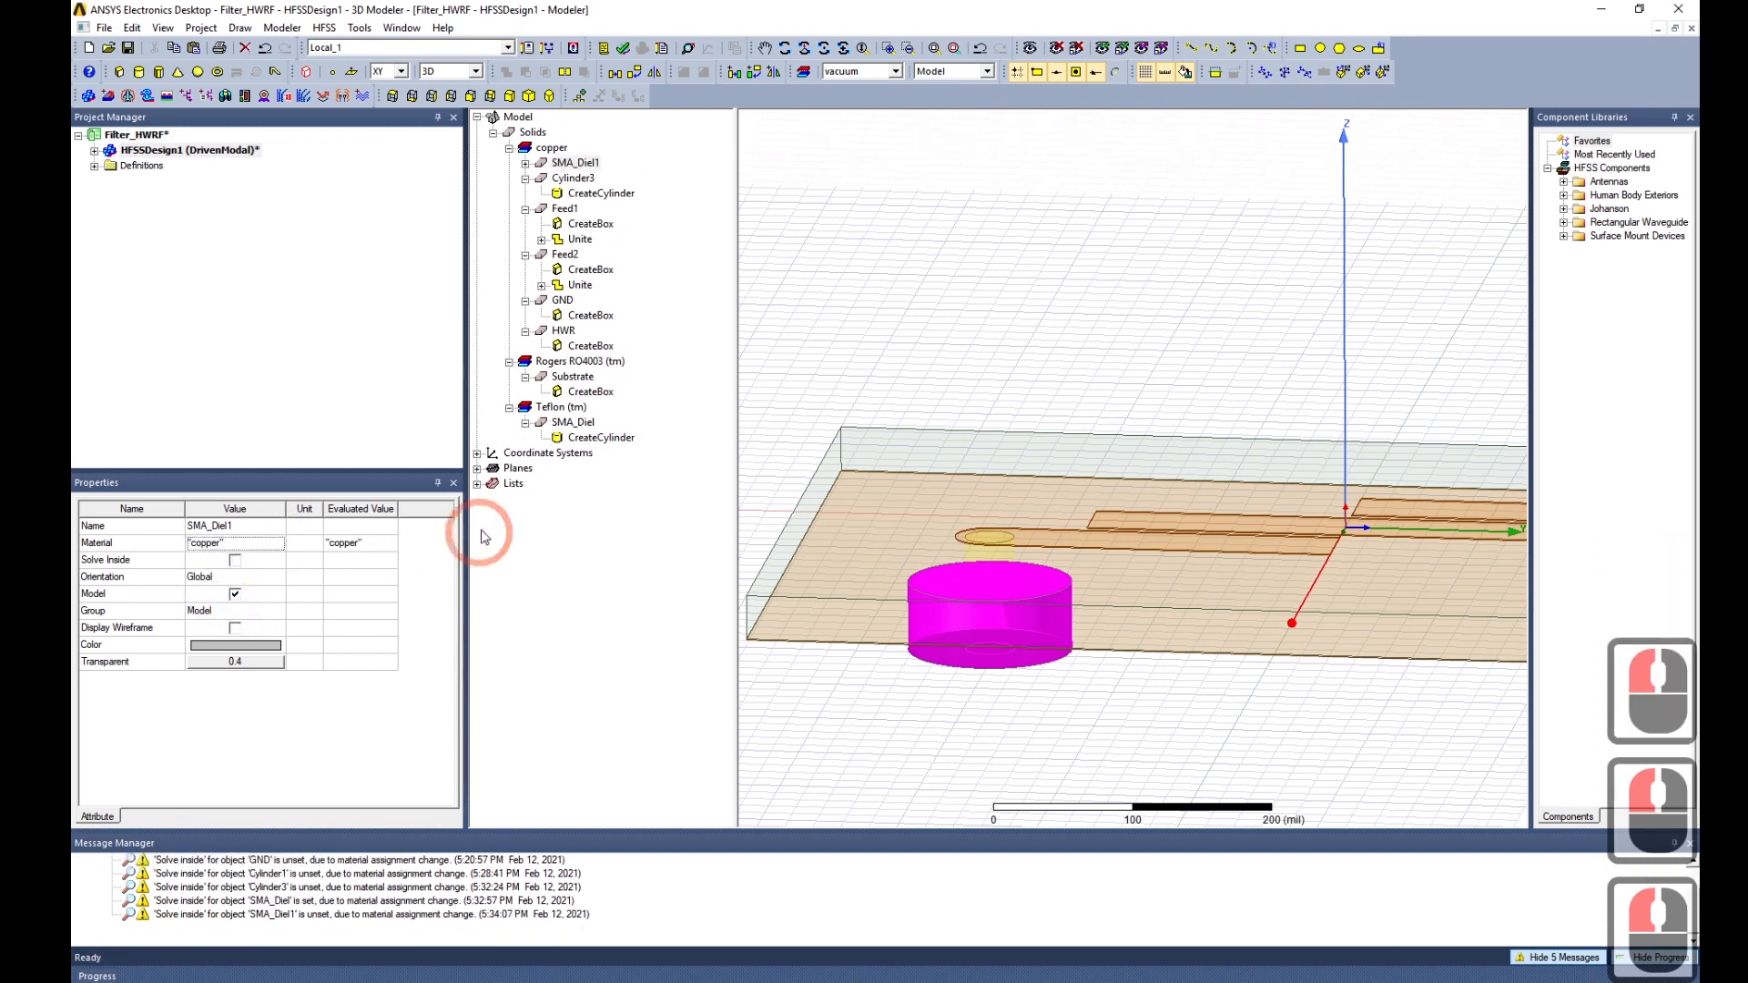
Append +T to the SMA_Diel1 cylinder's radius value.
left_click(583, 162)
left_click(525, 163)
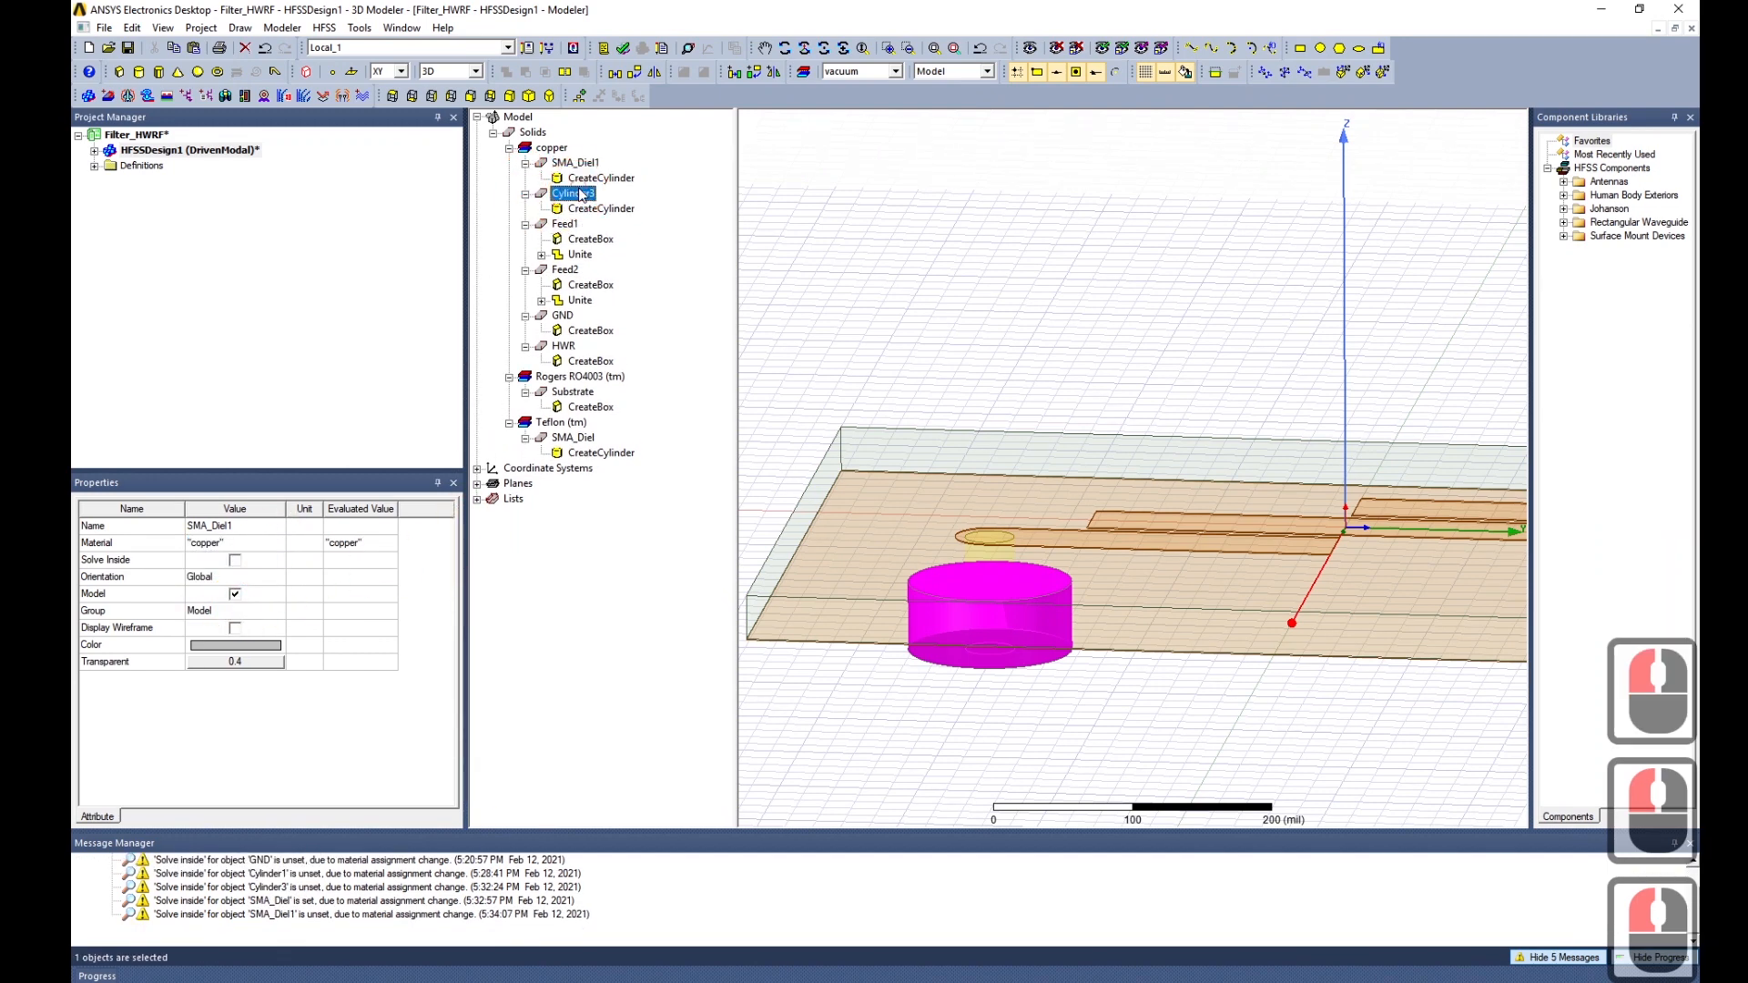
left_click(601, 177)
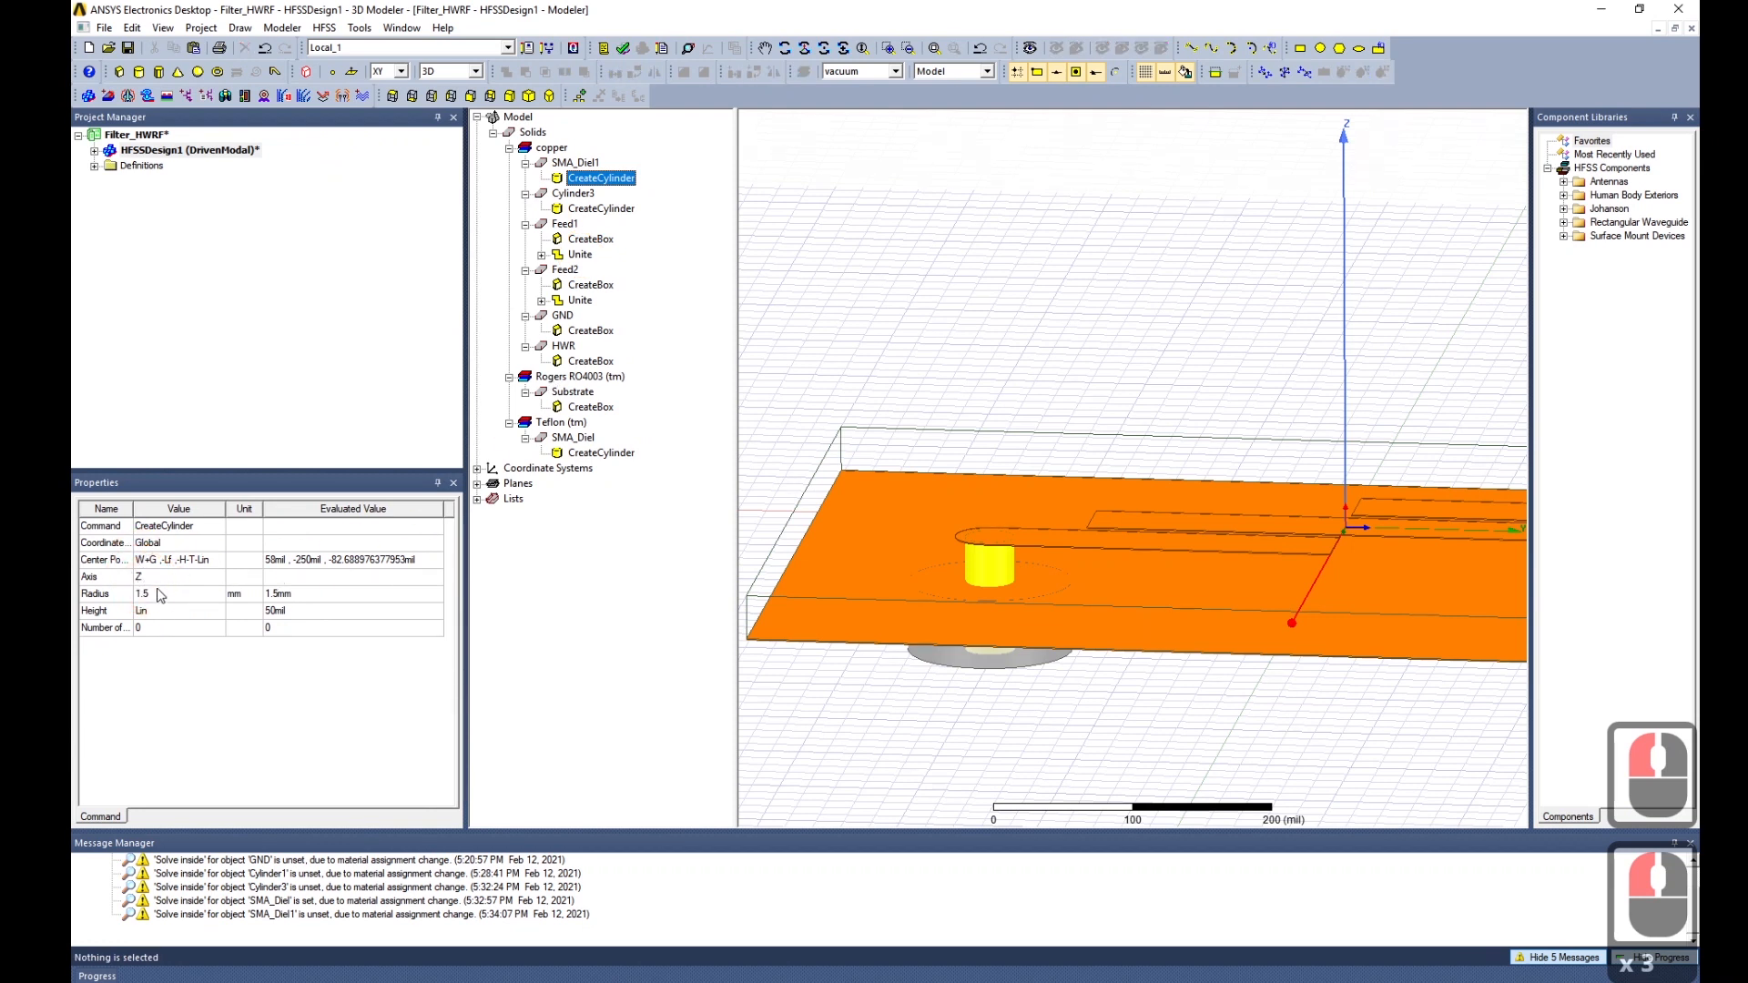
left_click(165, 597)
left_click(166, 596)
type("+")
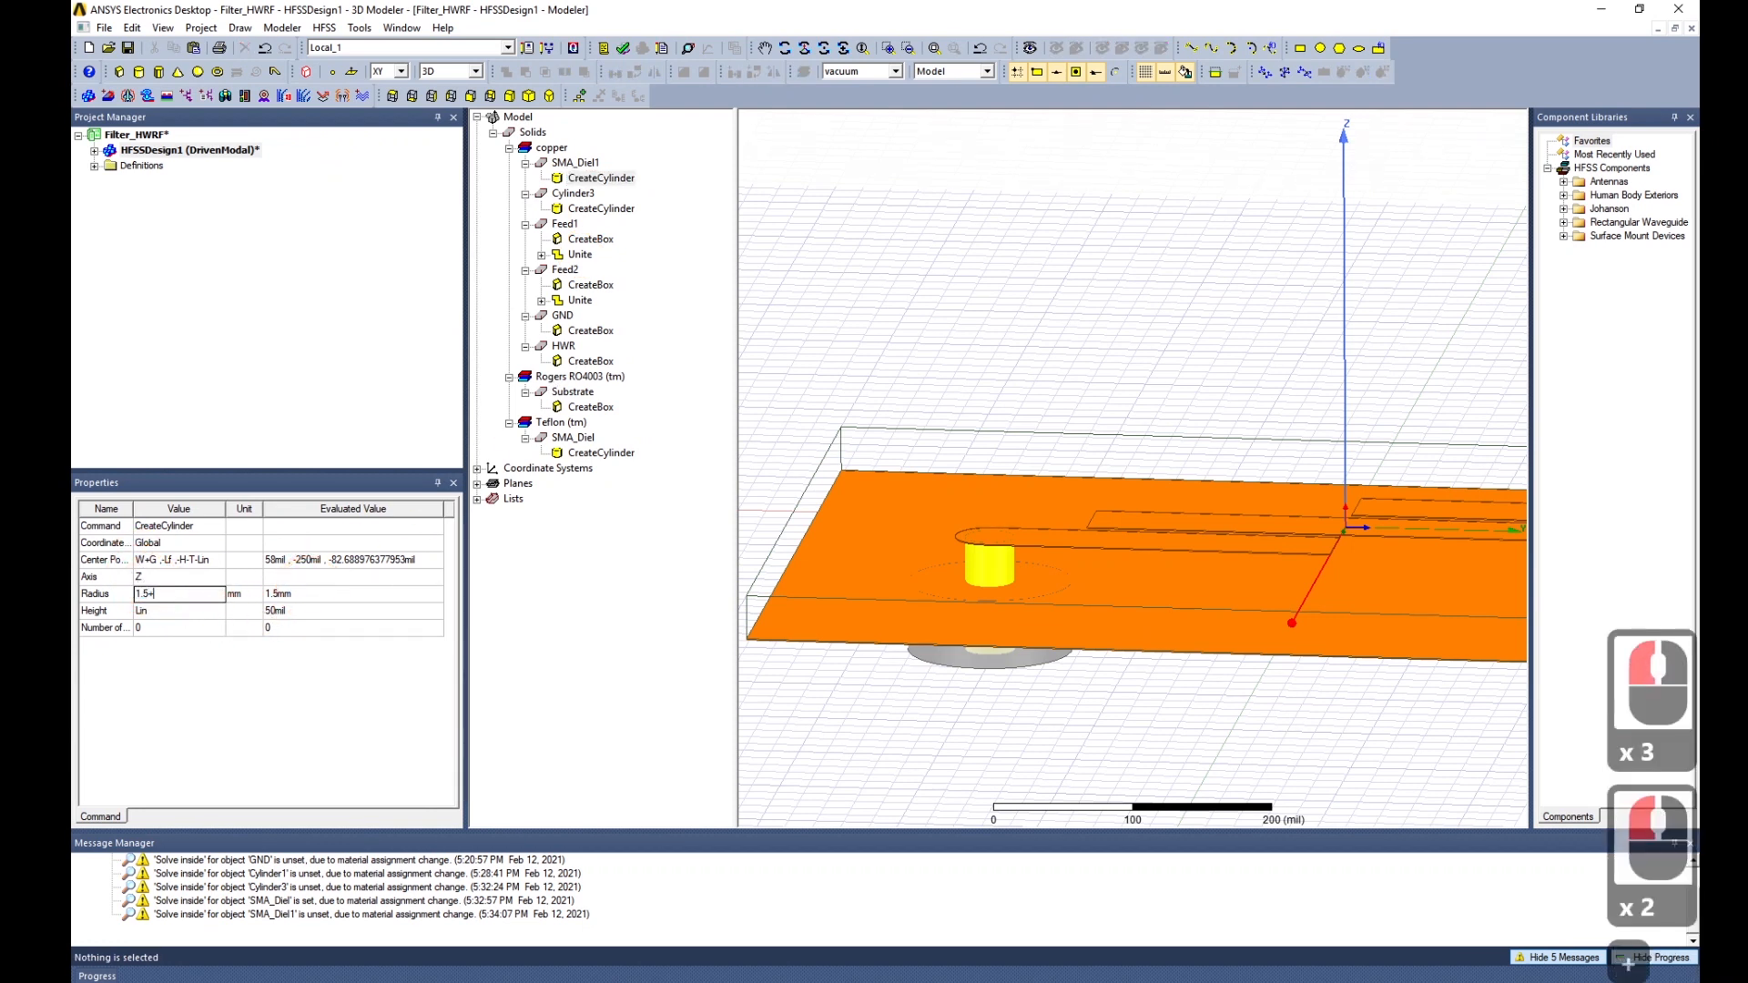
type("T")
key("Tab")
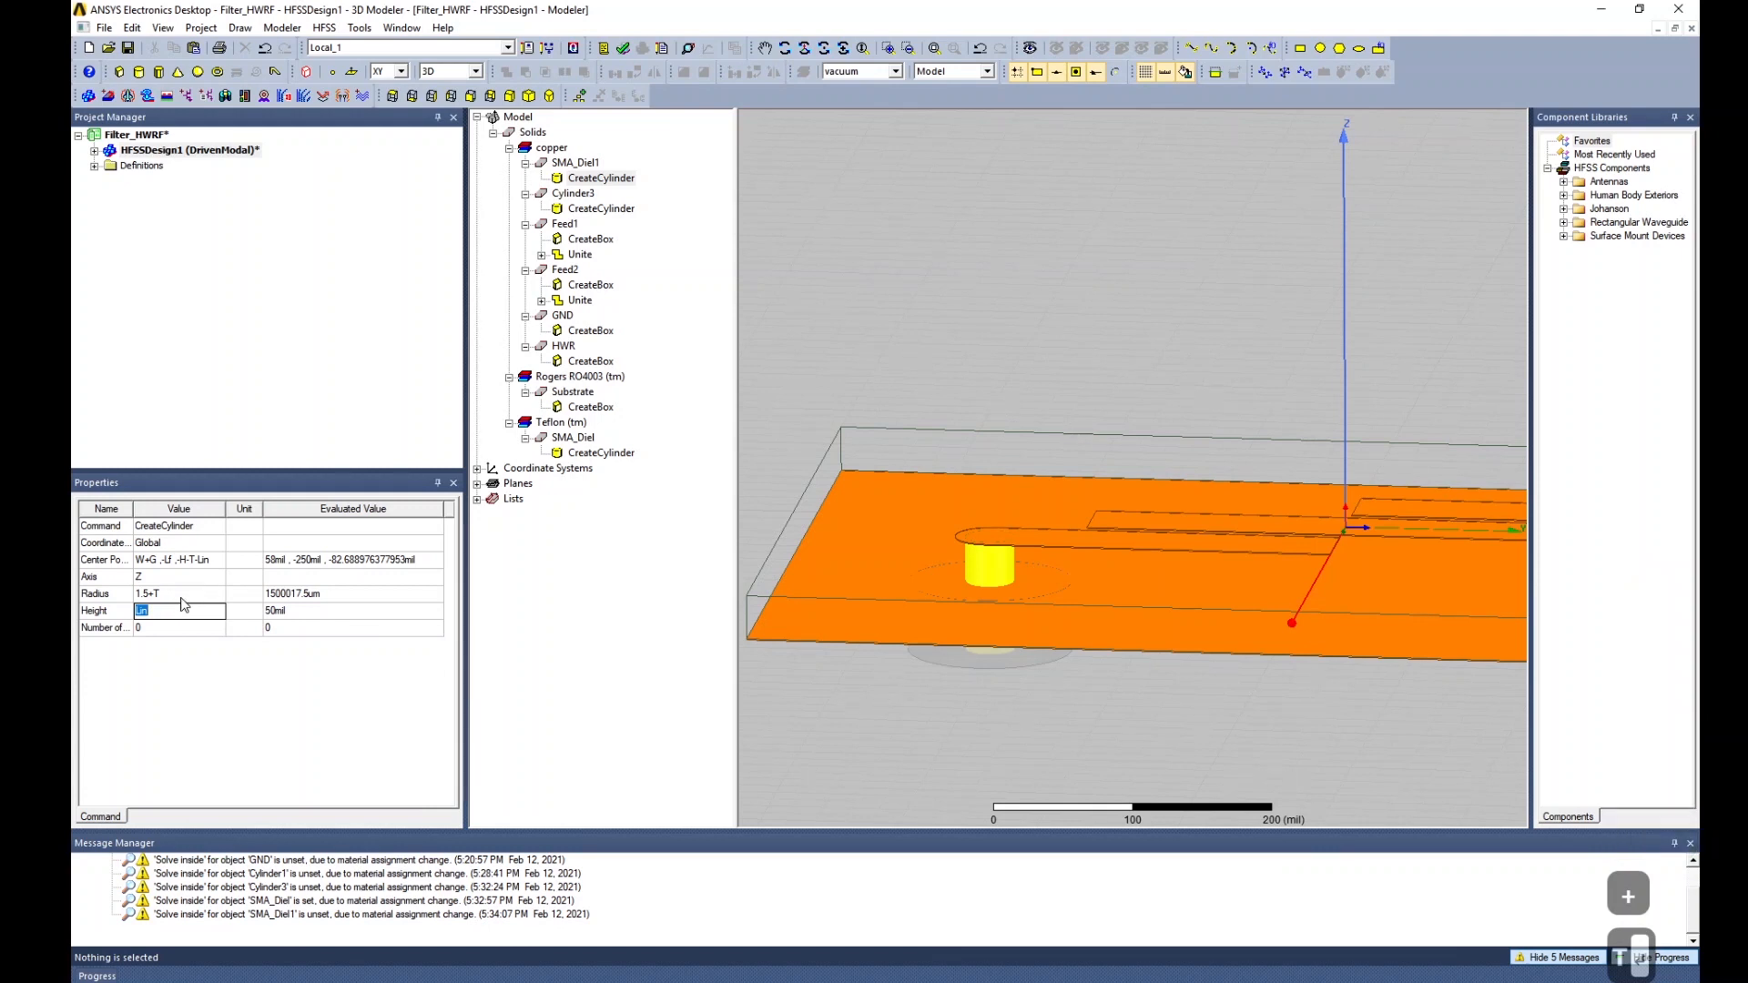
left_click(178, 645)
scroll(1015, 595, "down", 16)
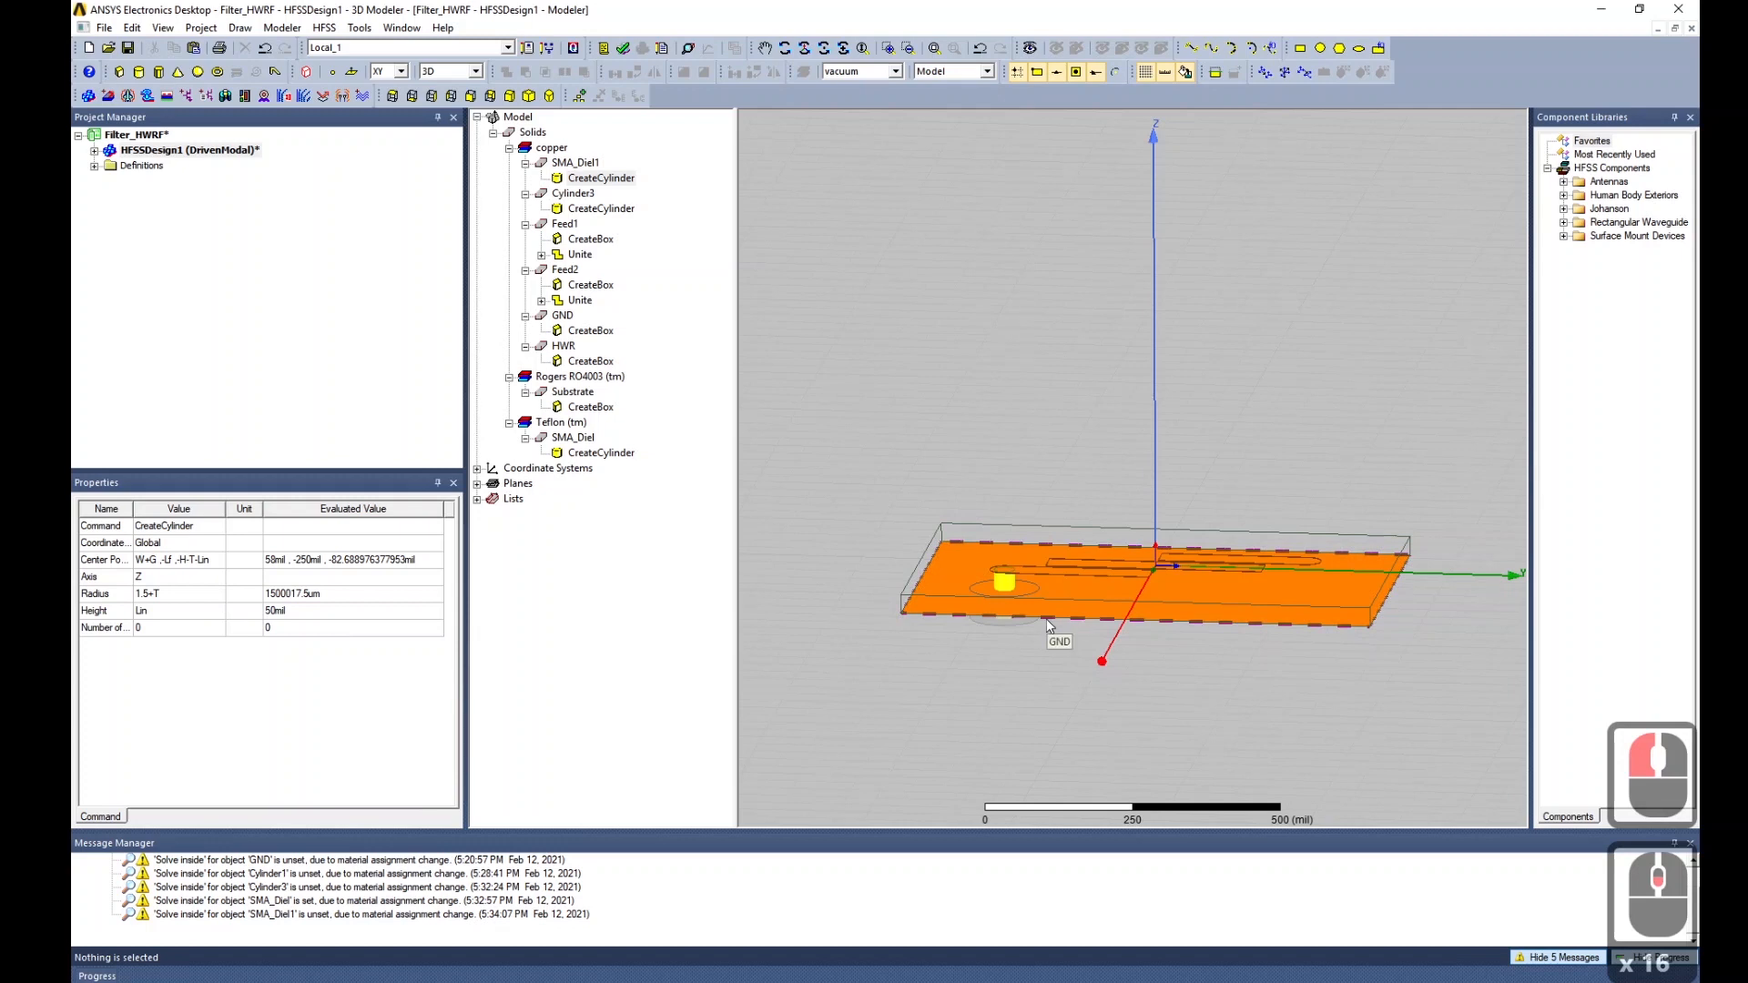
Correct the radius expression to 1.5 mm +T, about 59.74 mil, removing the bracket error.
double_click(146, 592)
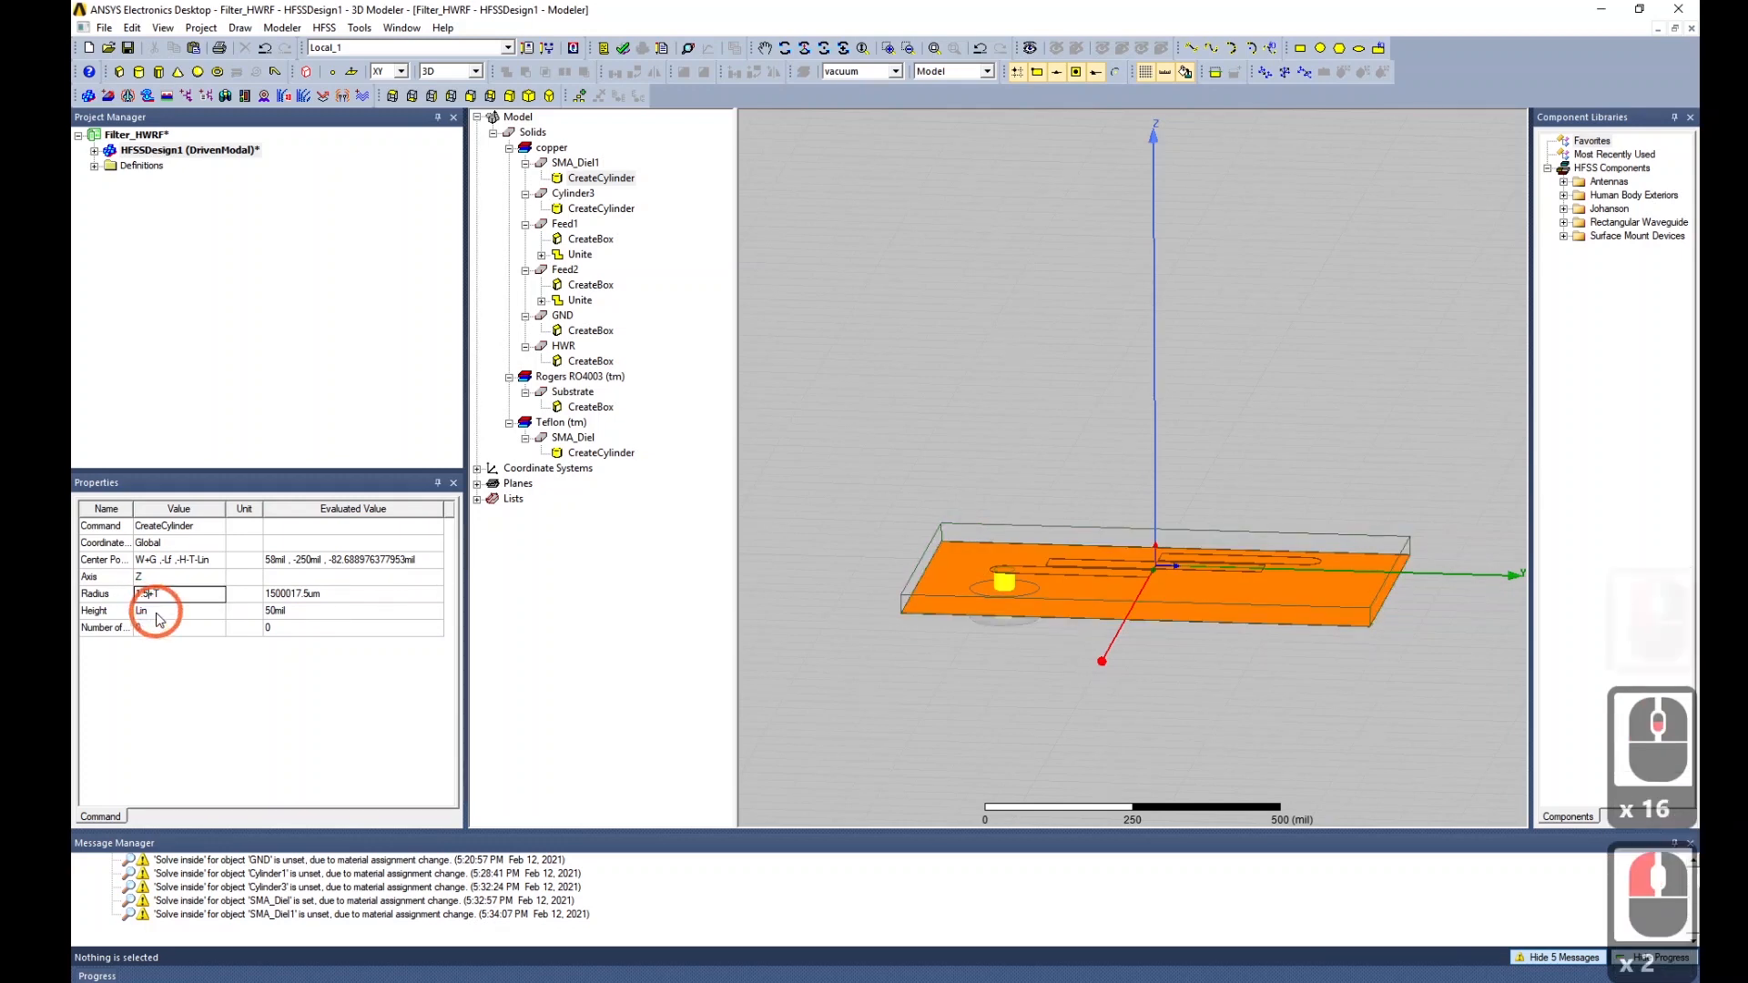
type("[")
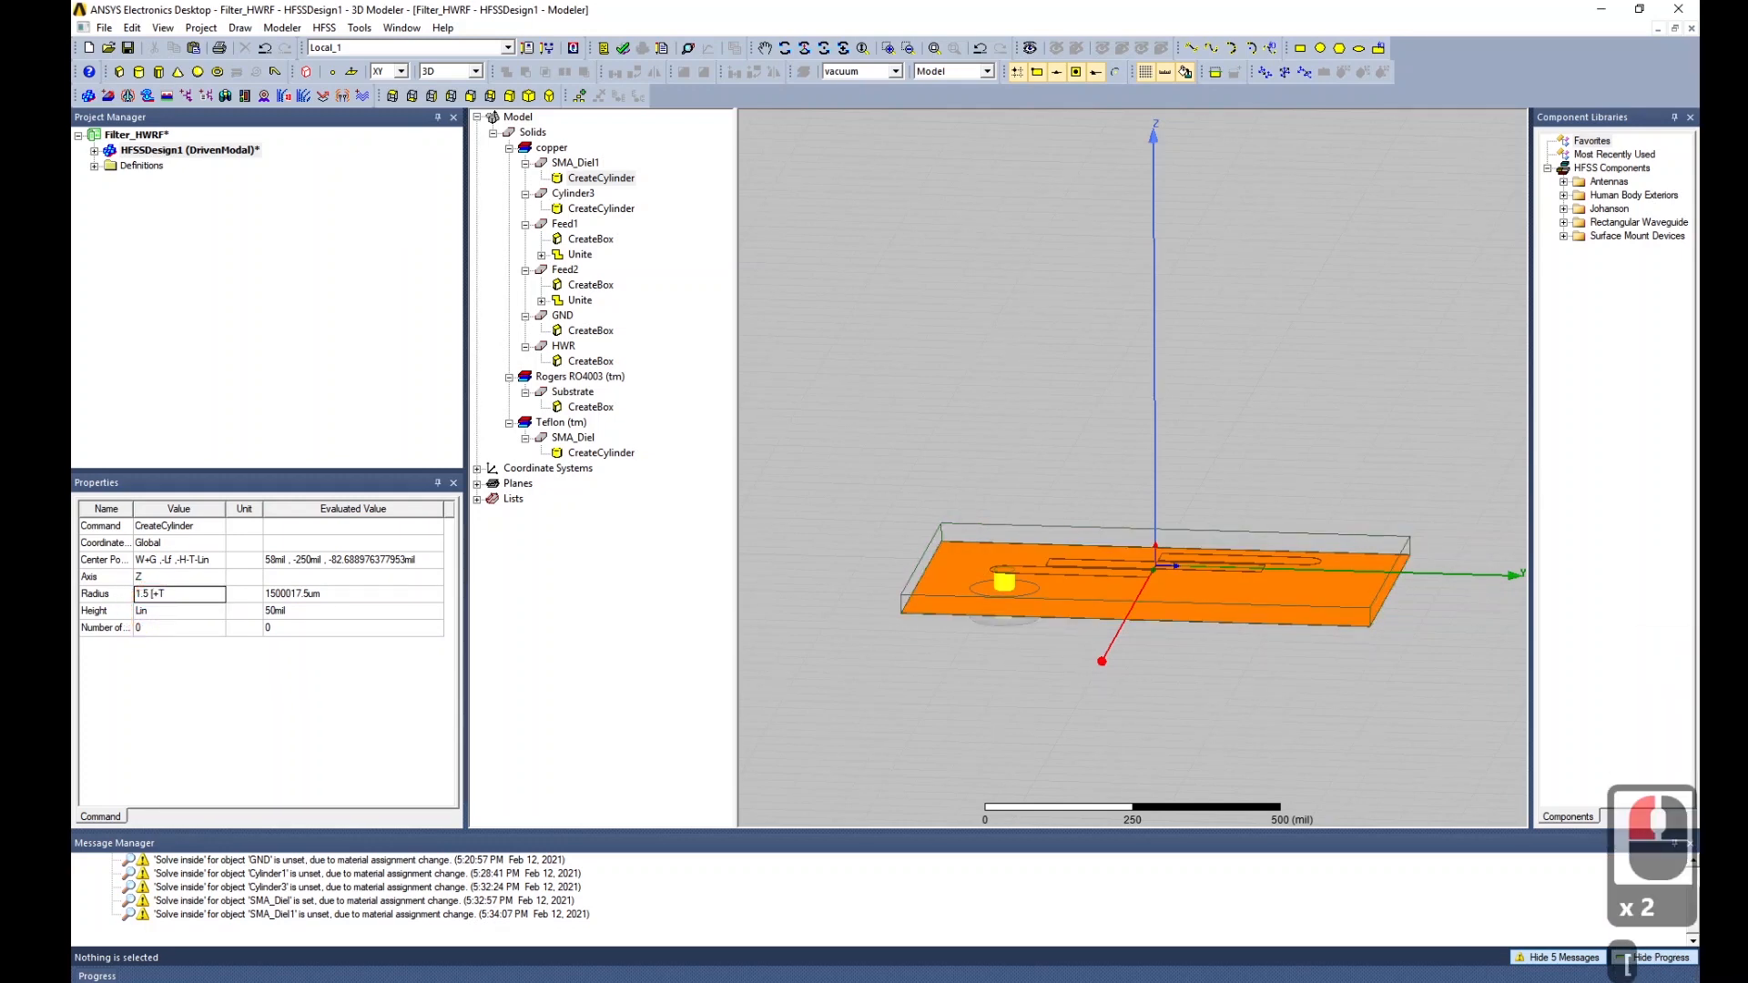
type("mm")
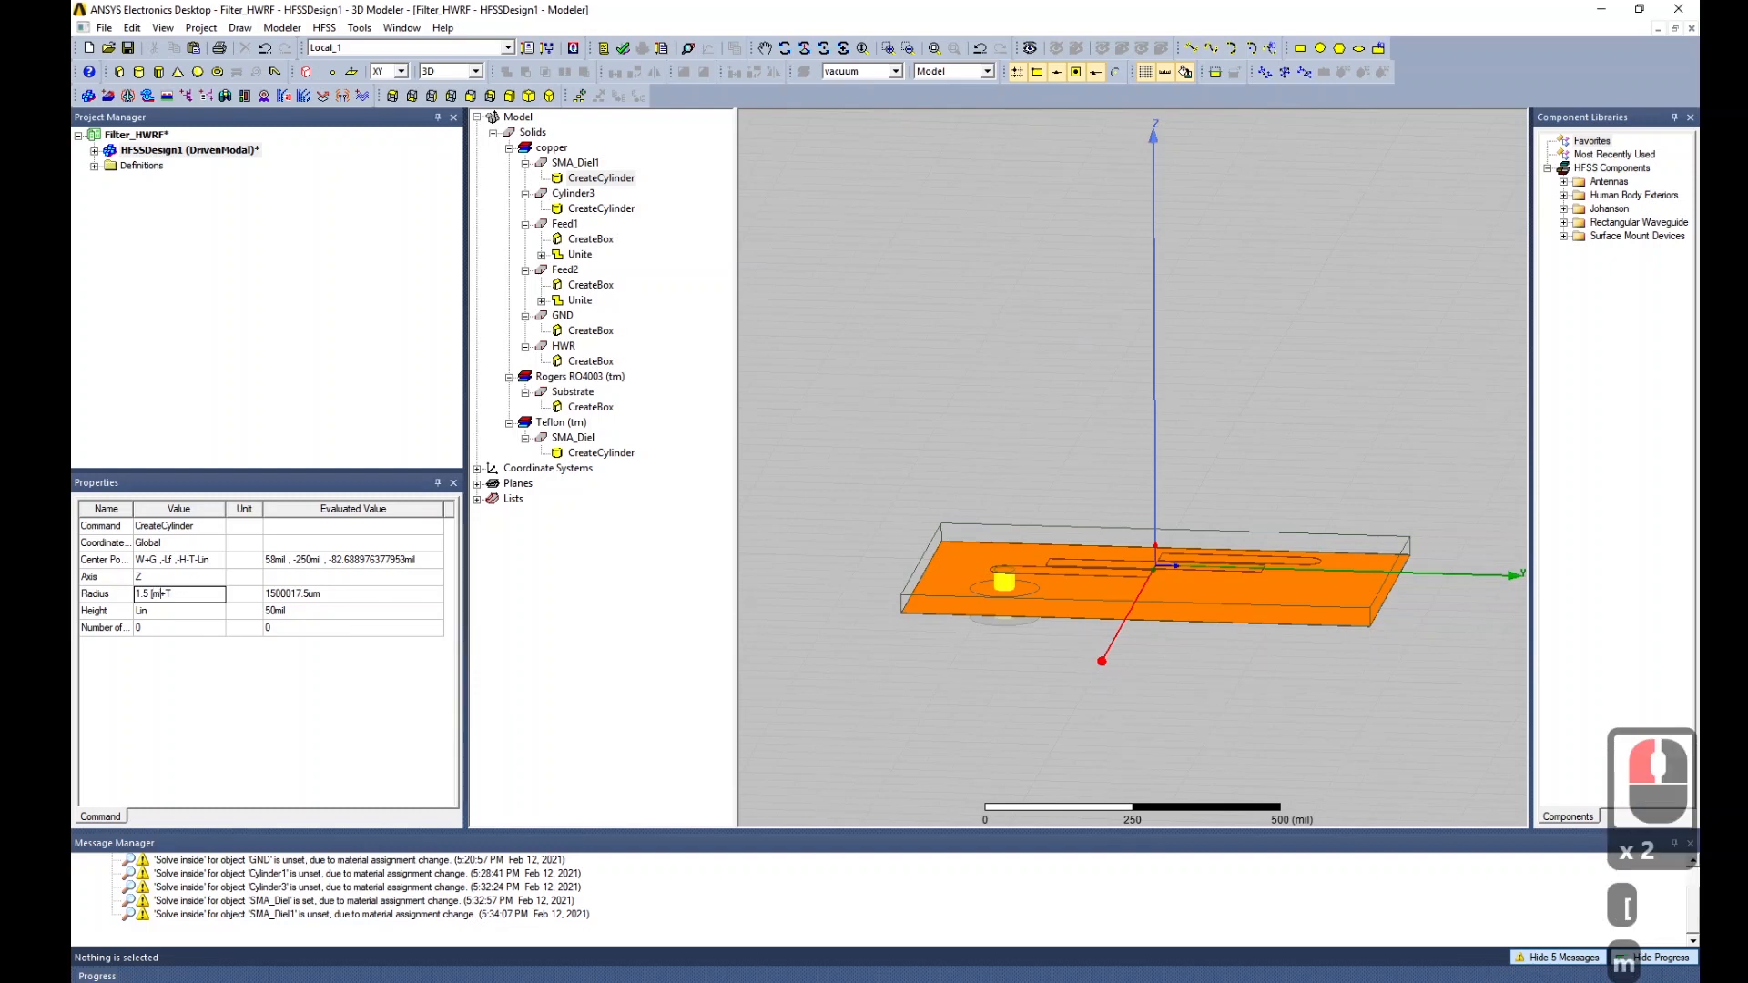
type("]")
left_click(160, 620)
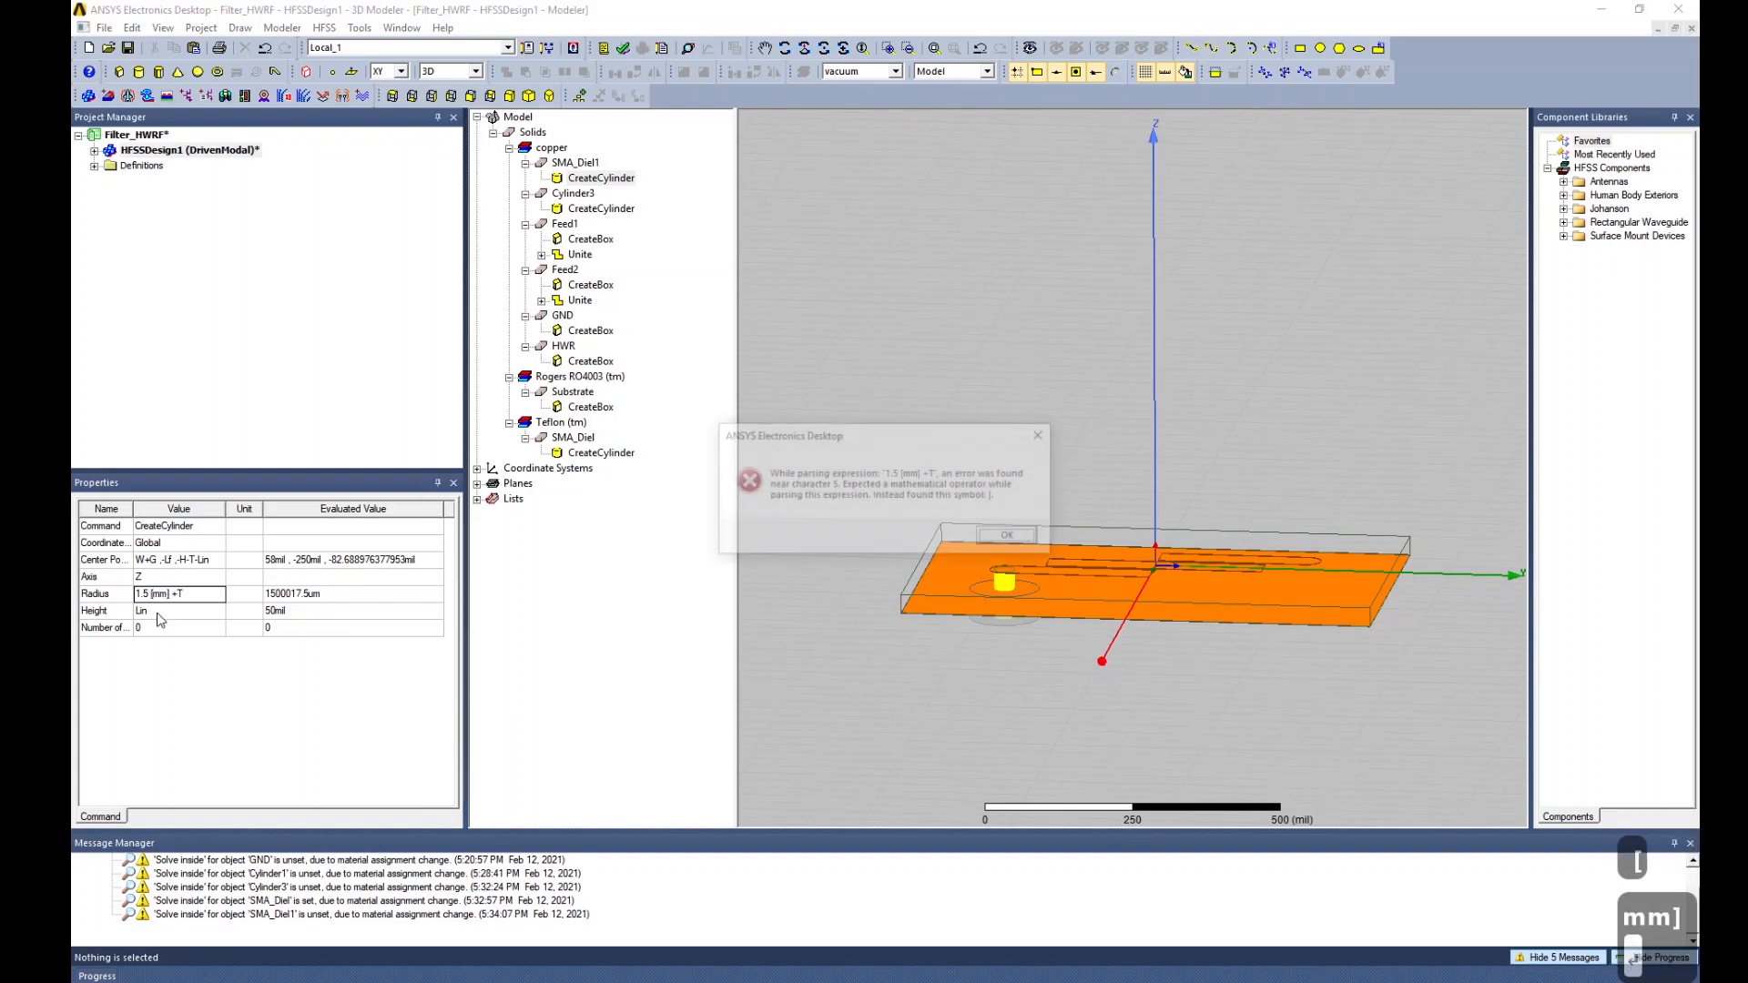
key("Return")
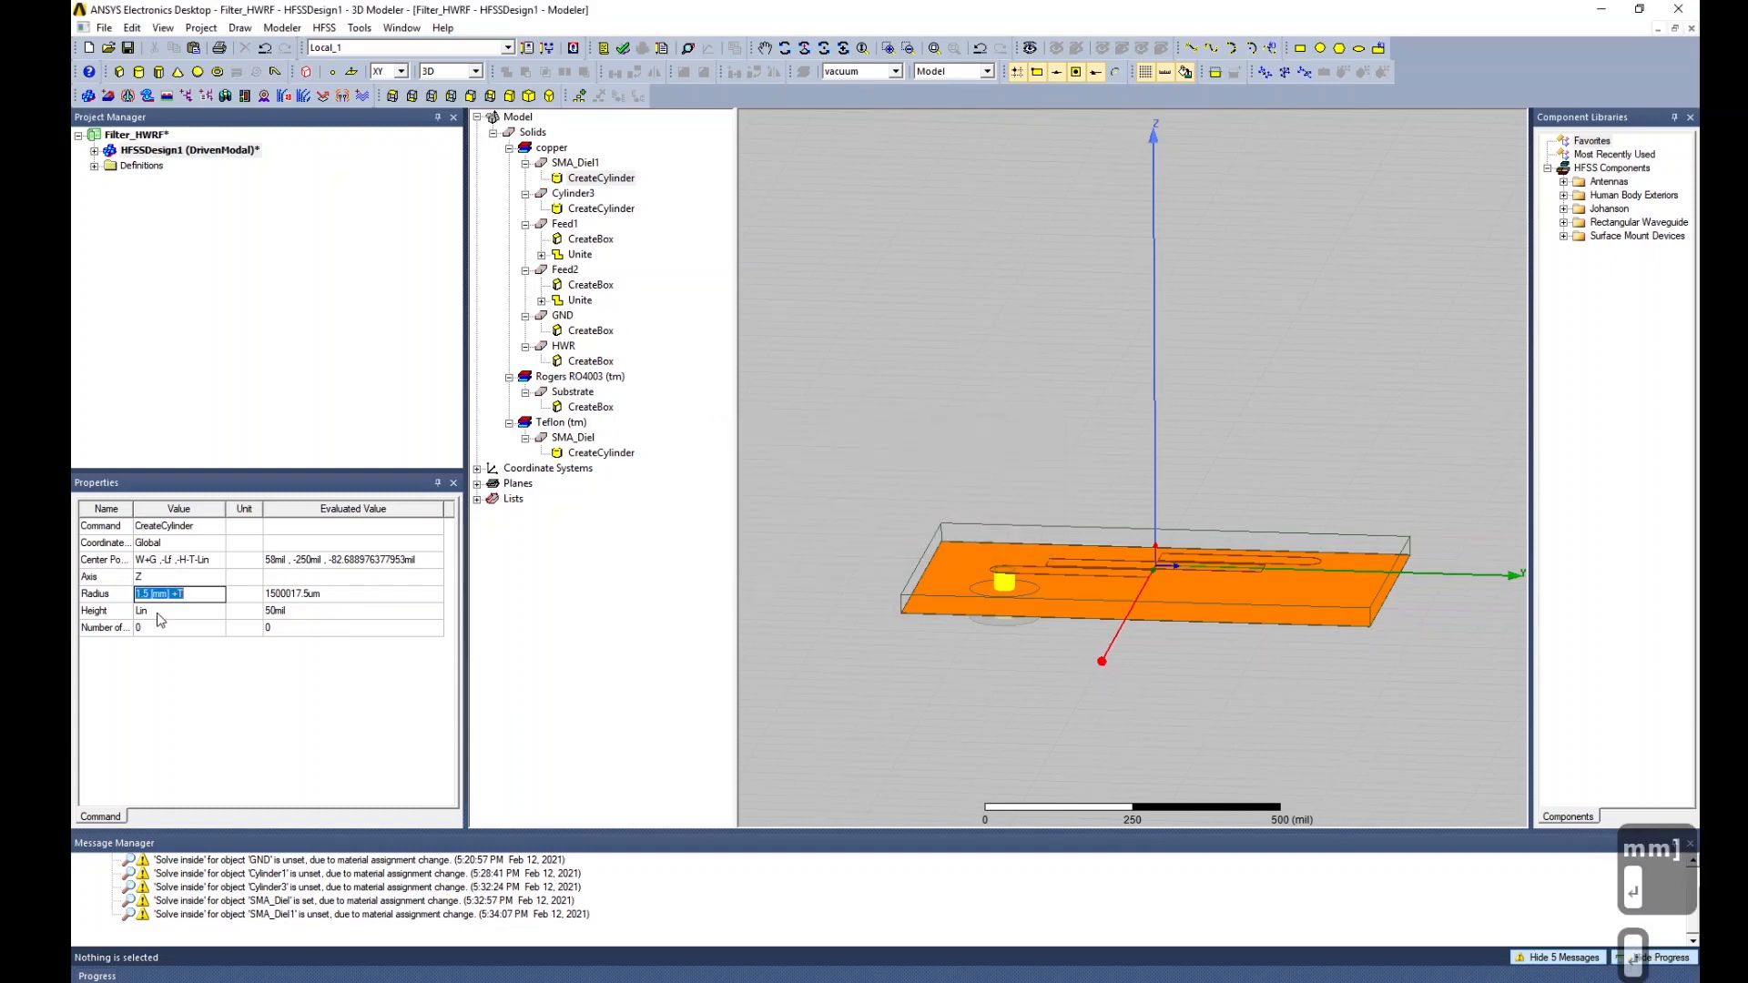
key("Right")
key("Left")
key("Left")
key("Left")
key("BackSpace")
key("Left")
key("Left")
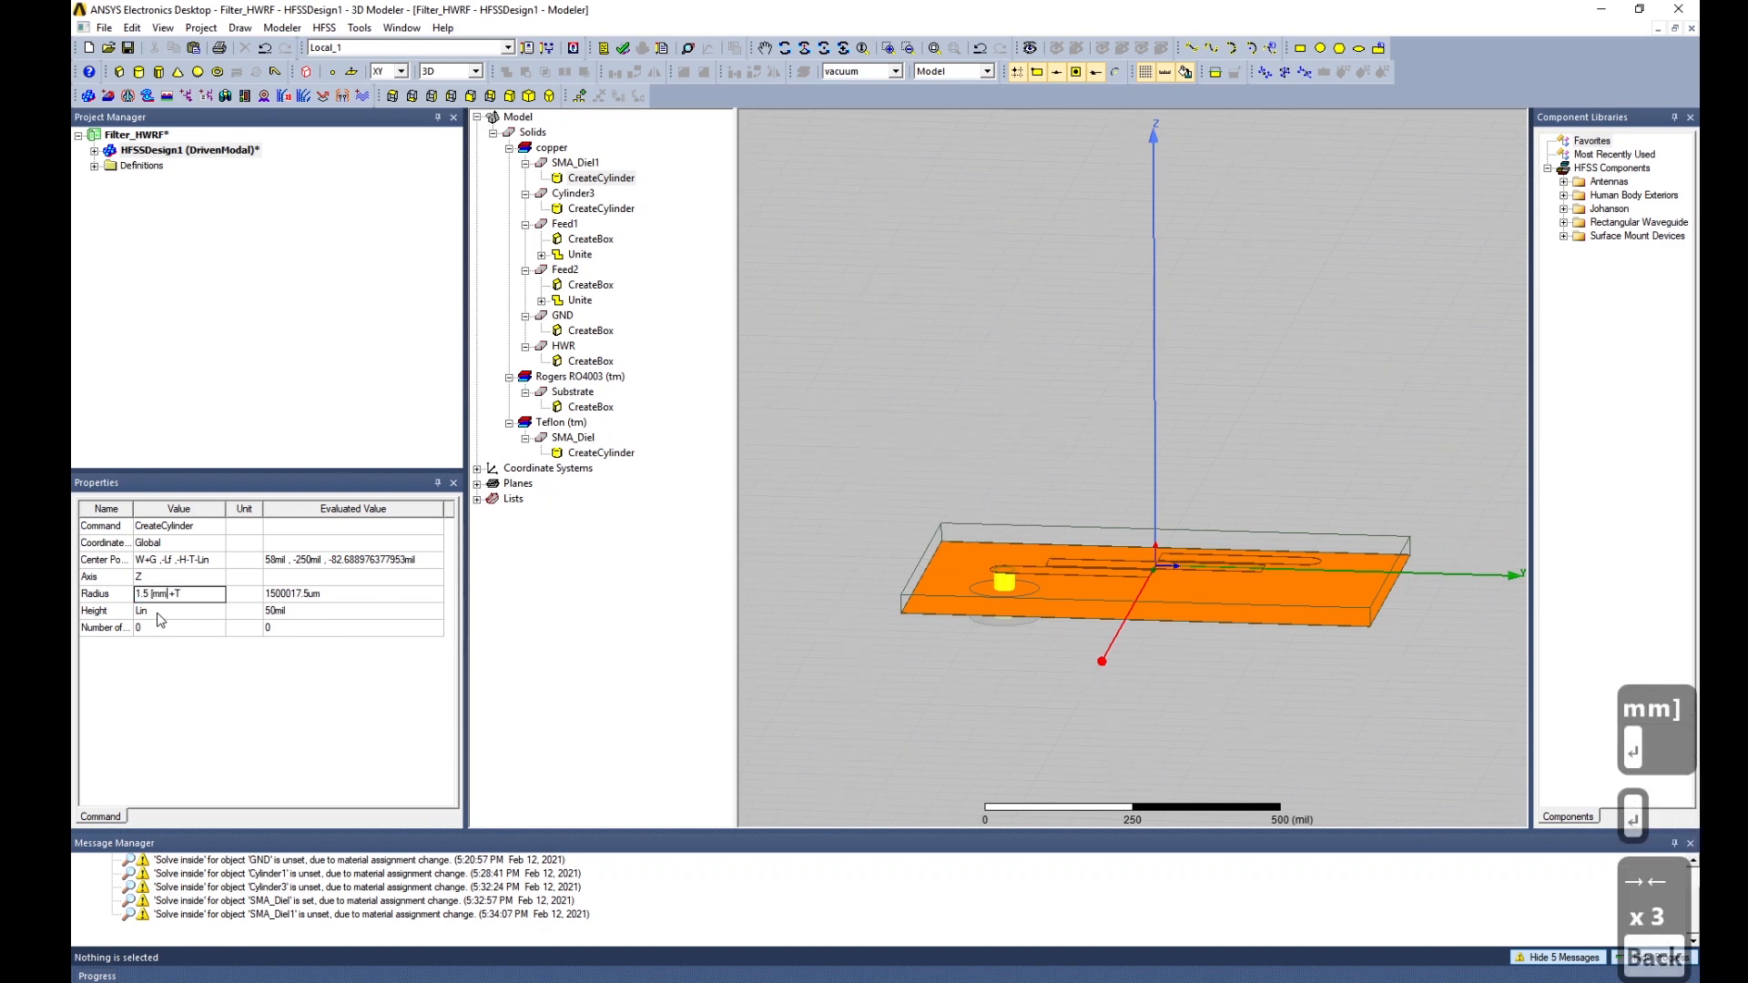
key("BackSpace")
left_click(159, 612)
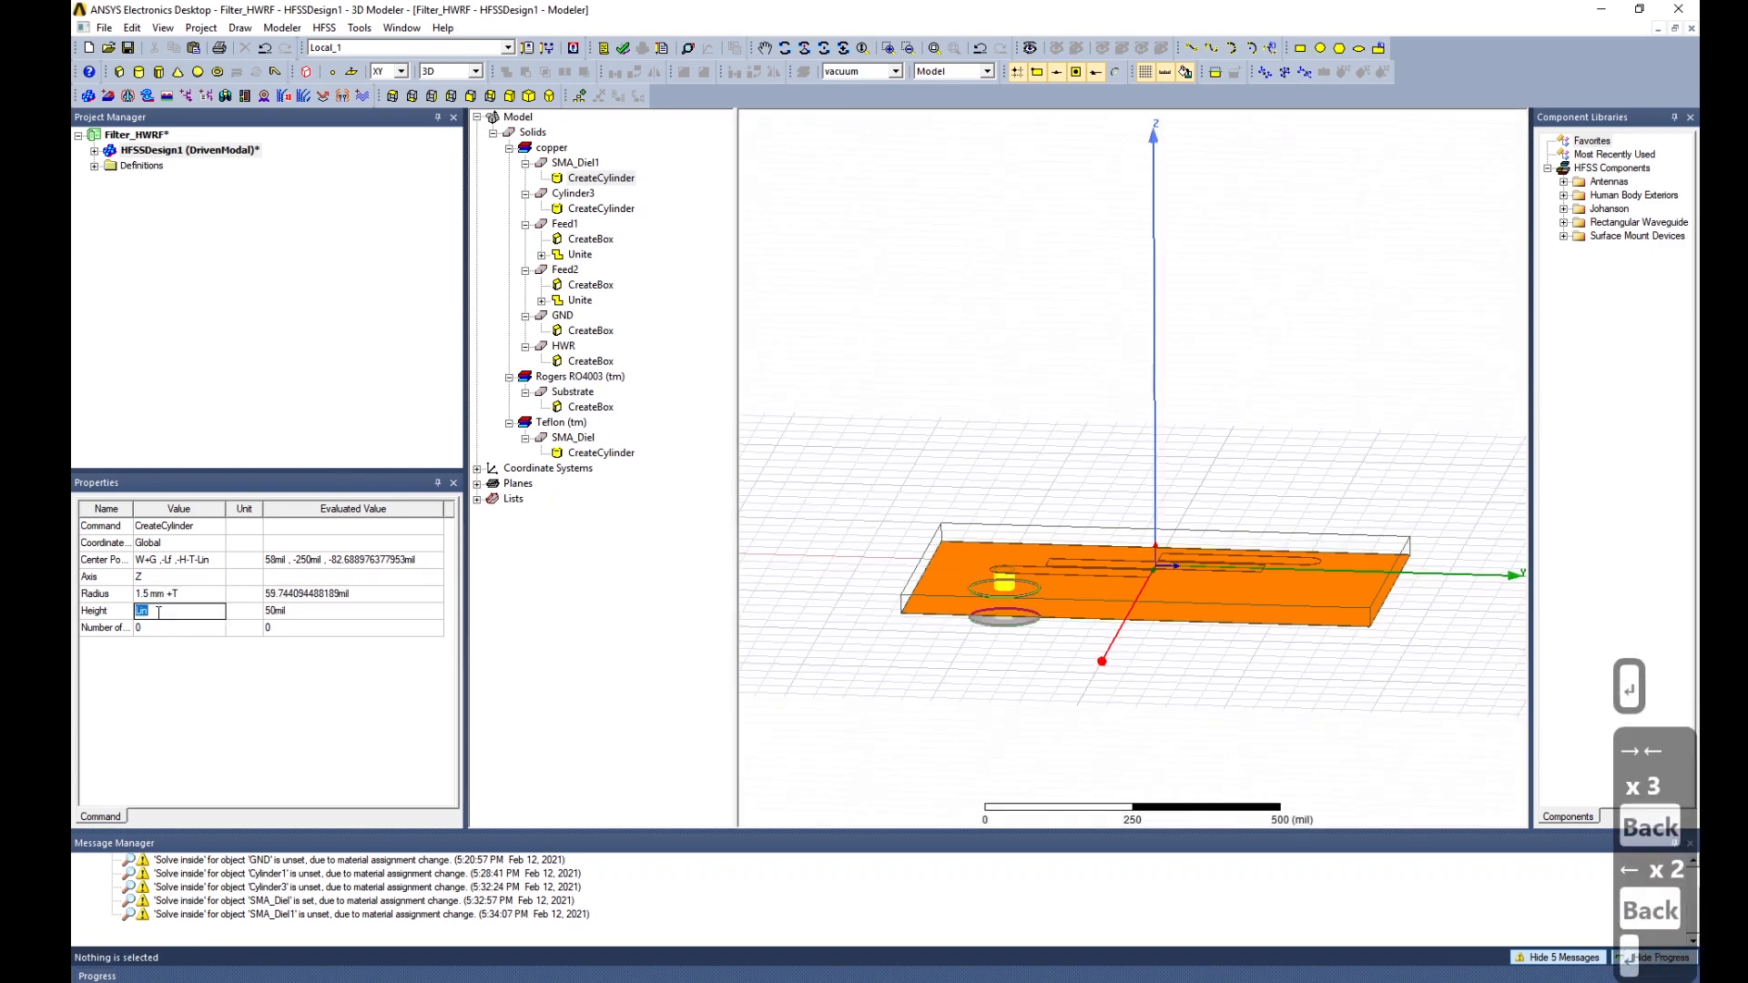
left_click(1023, 656)
scroll(1002, 644, "up", 20)
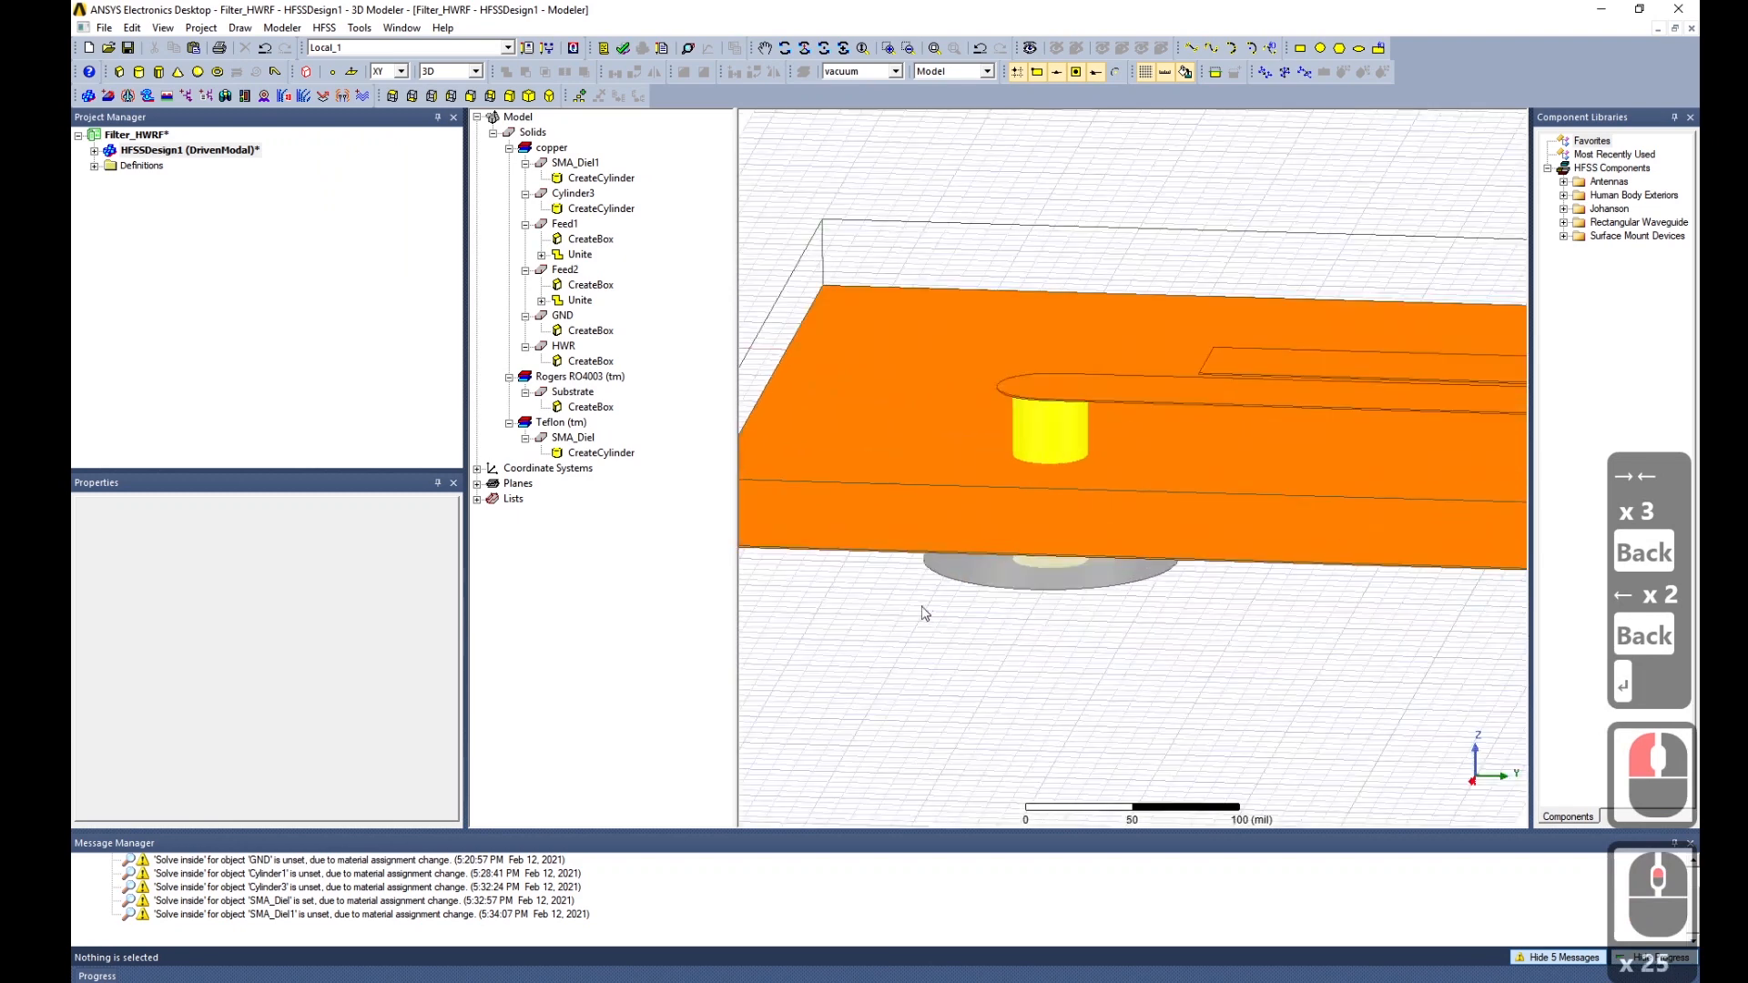
Rename the SMA_Diel1 cylinder to Outer_Conn.
left_click(565, 166)
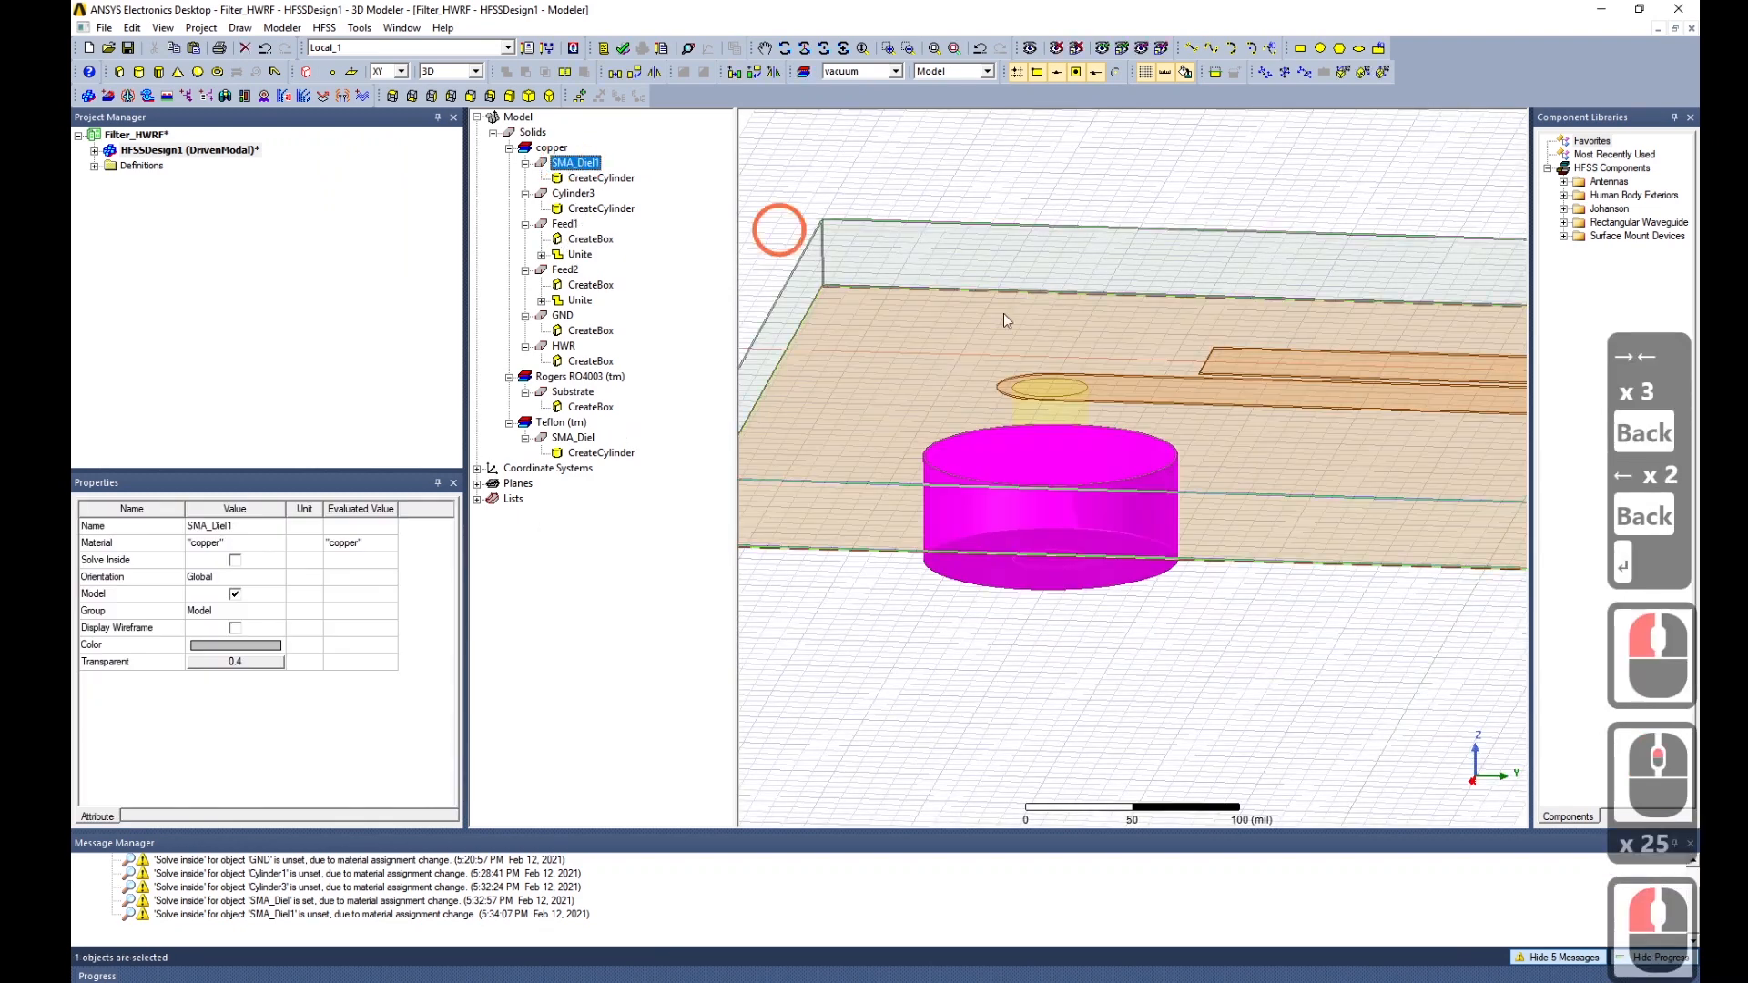
double_click(242, 528)
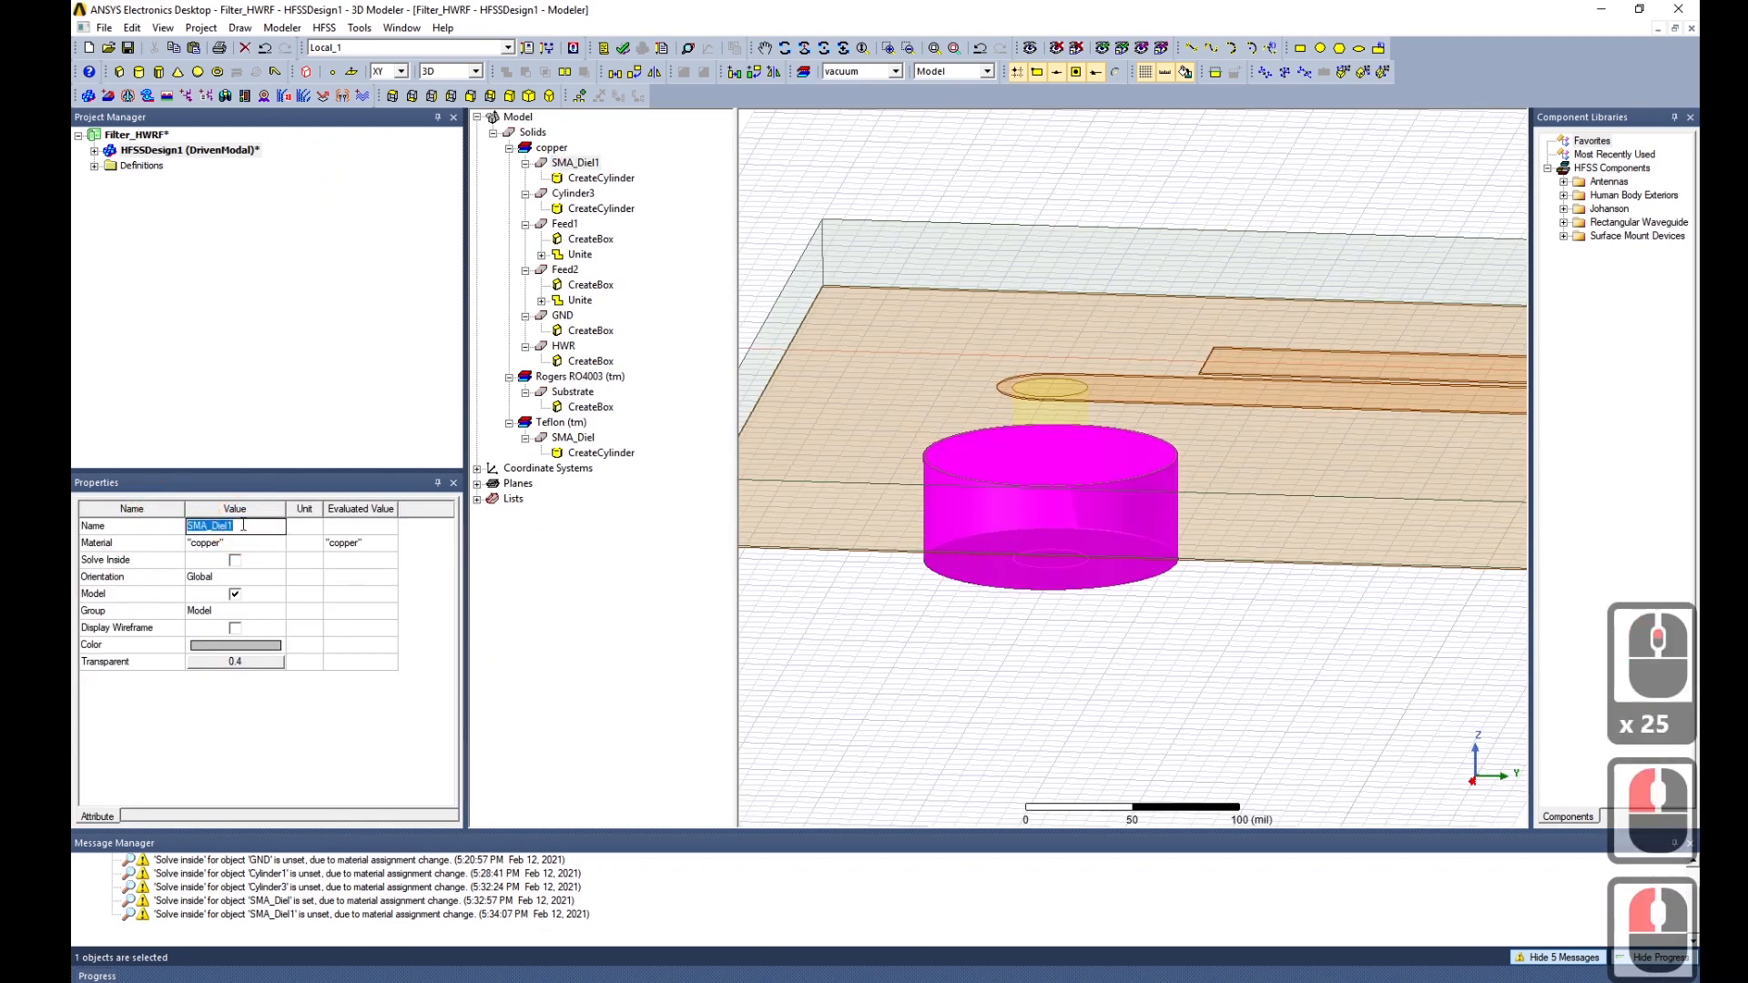
type("Outer_Conn")
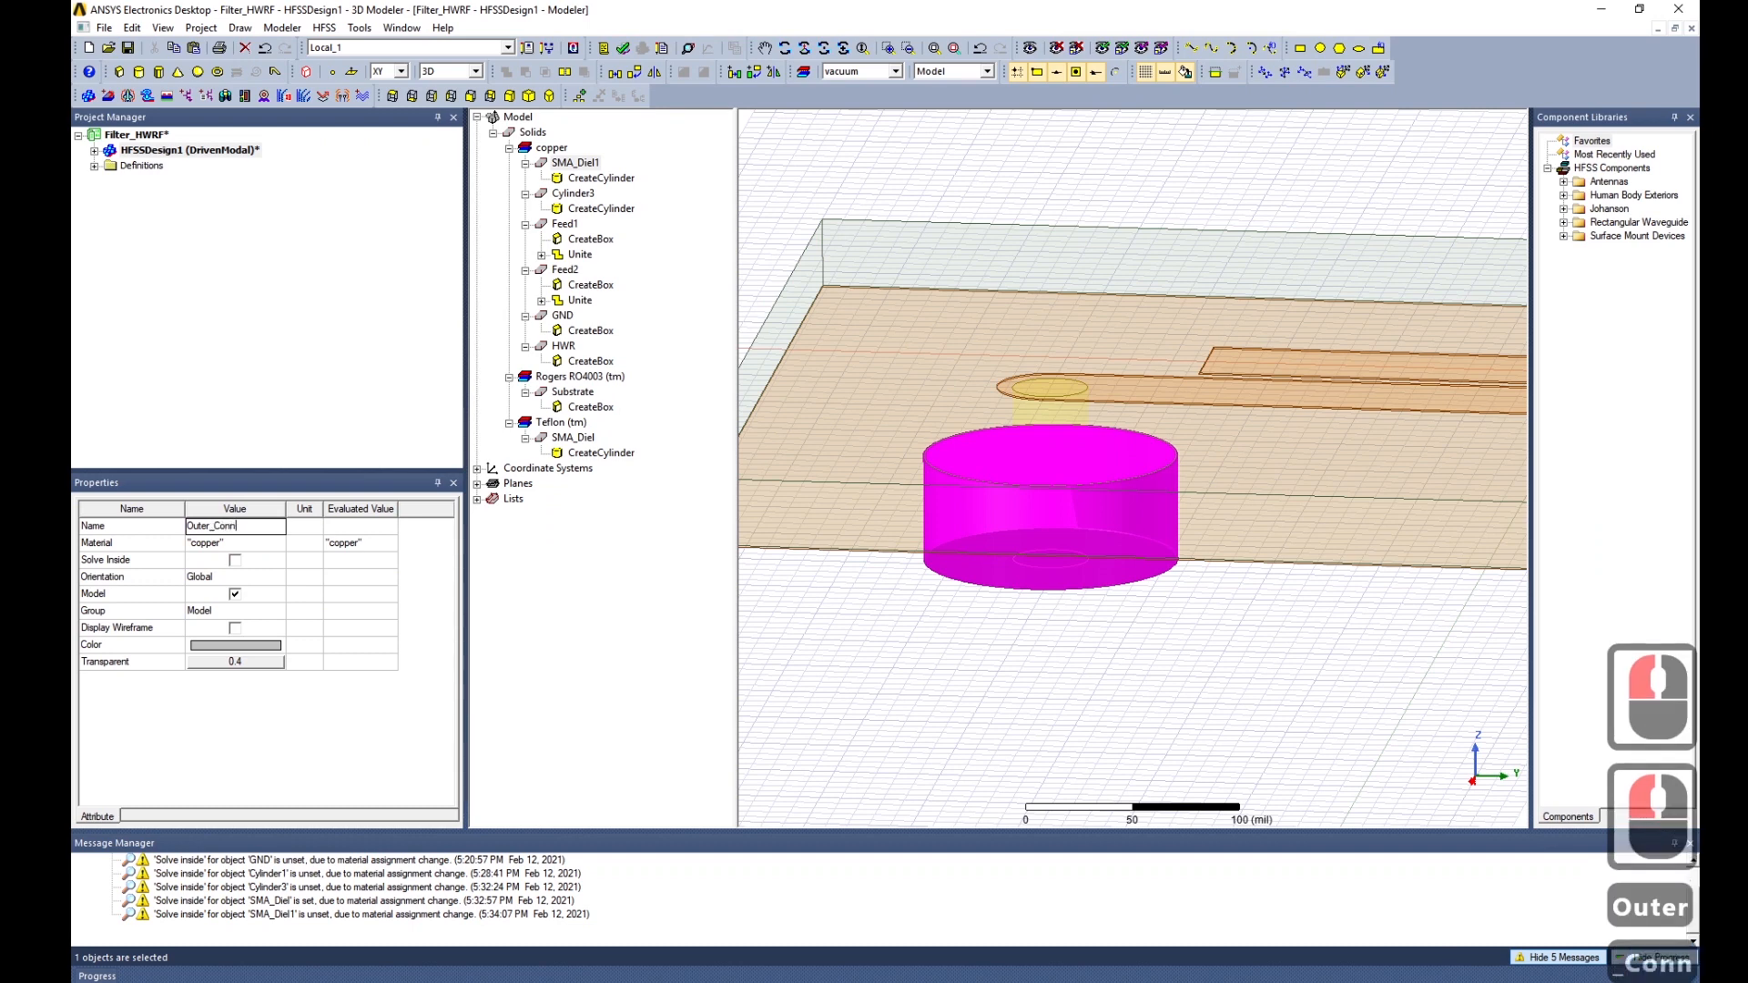
key("Return")
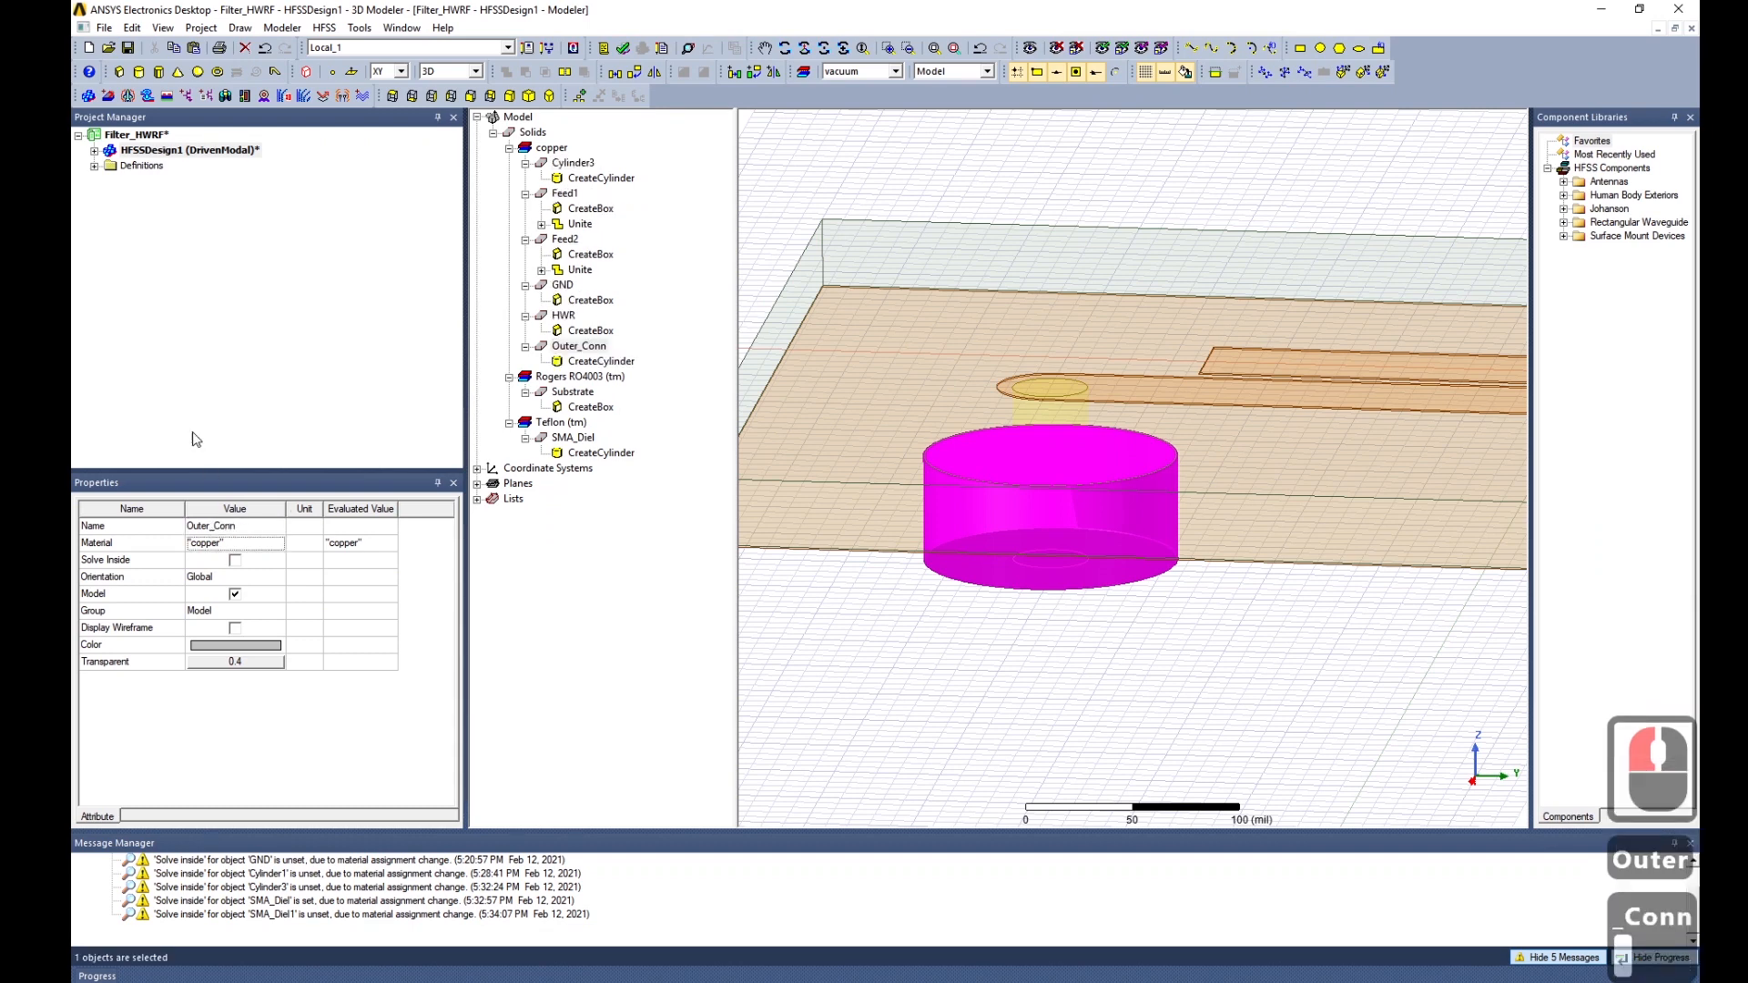
Change Outer_Conn's colour to yellow.
left_click(250, 645)
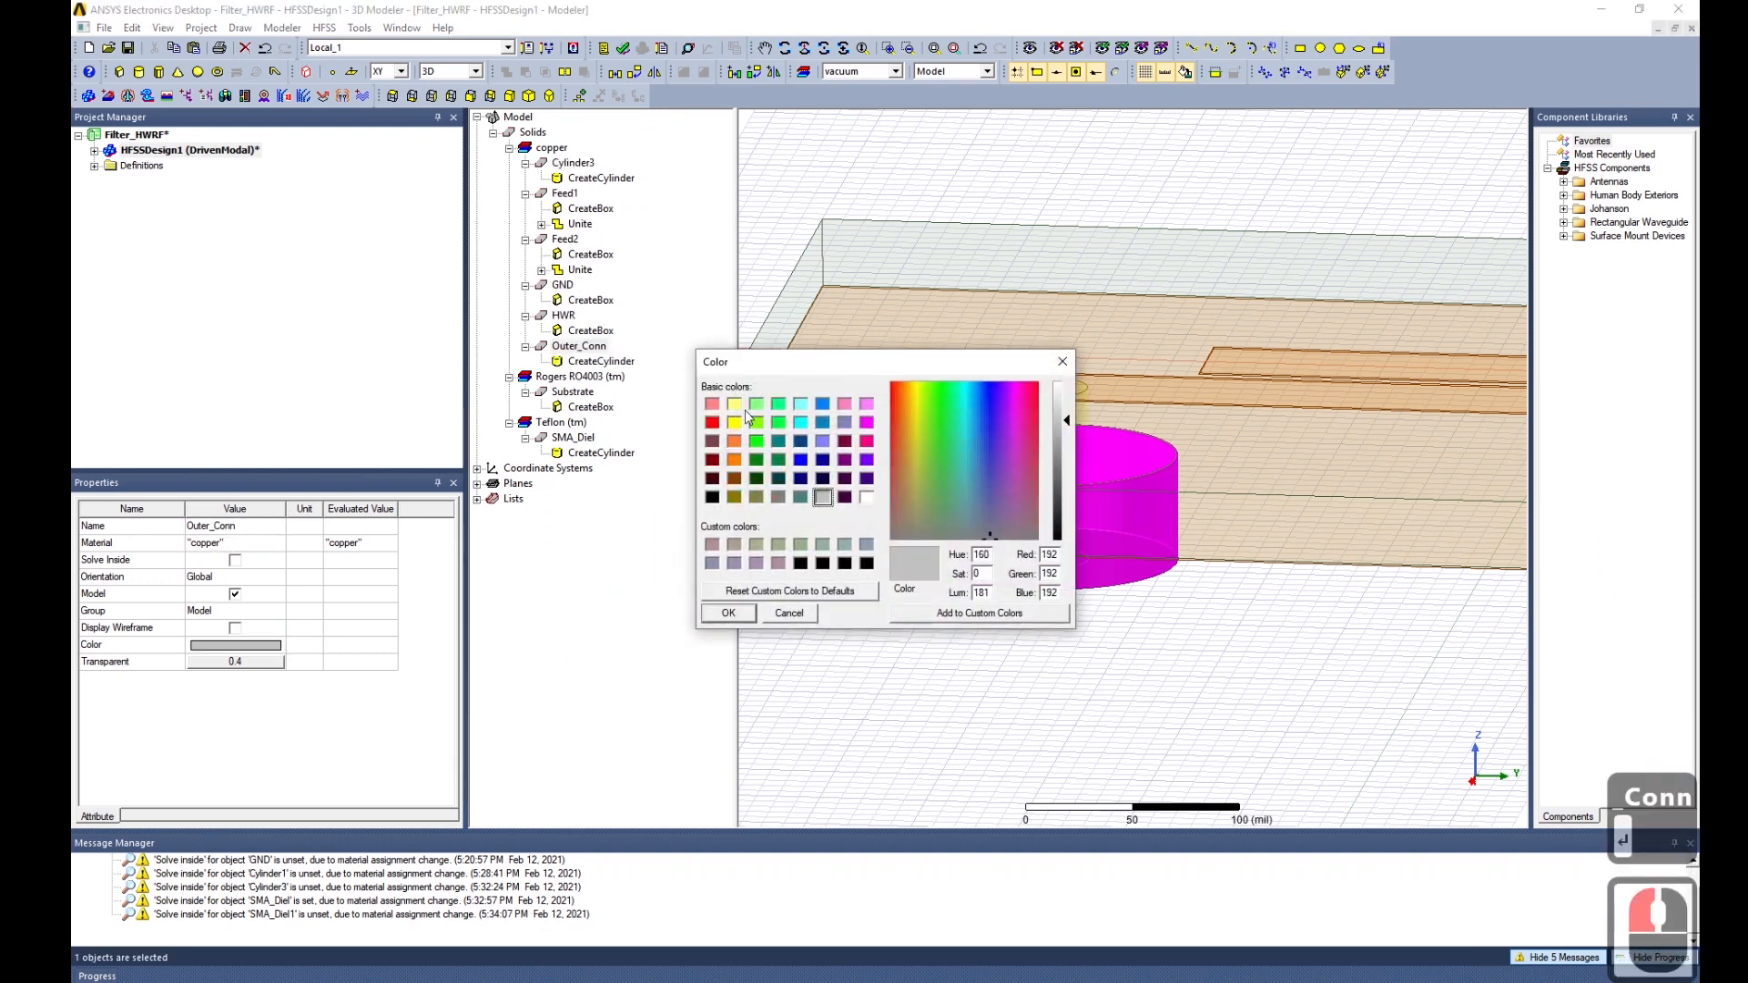
left_click(734, 461)
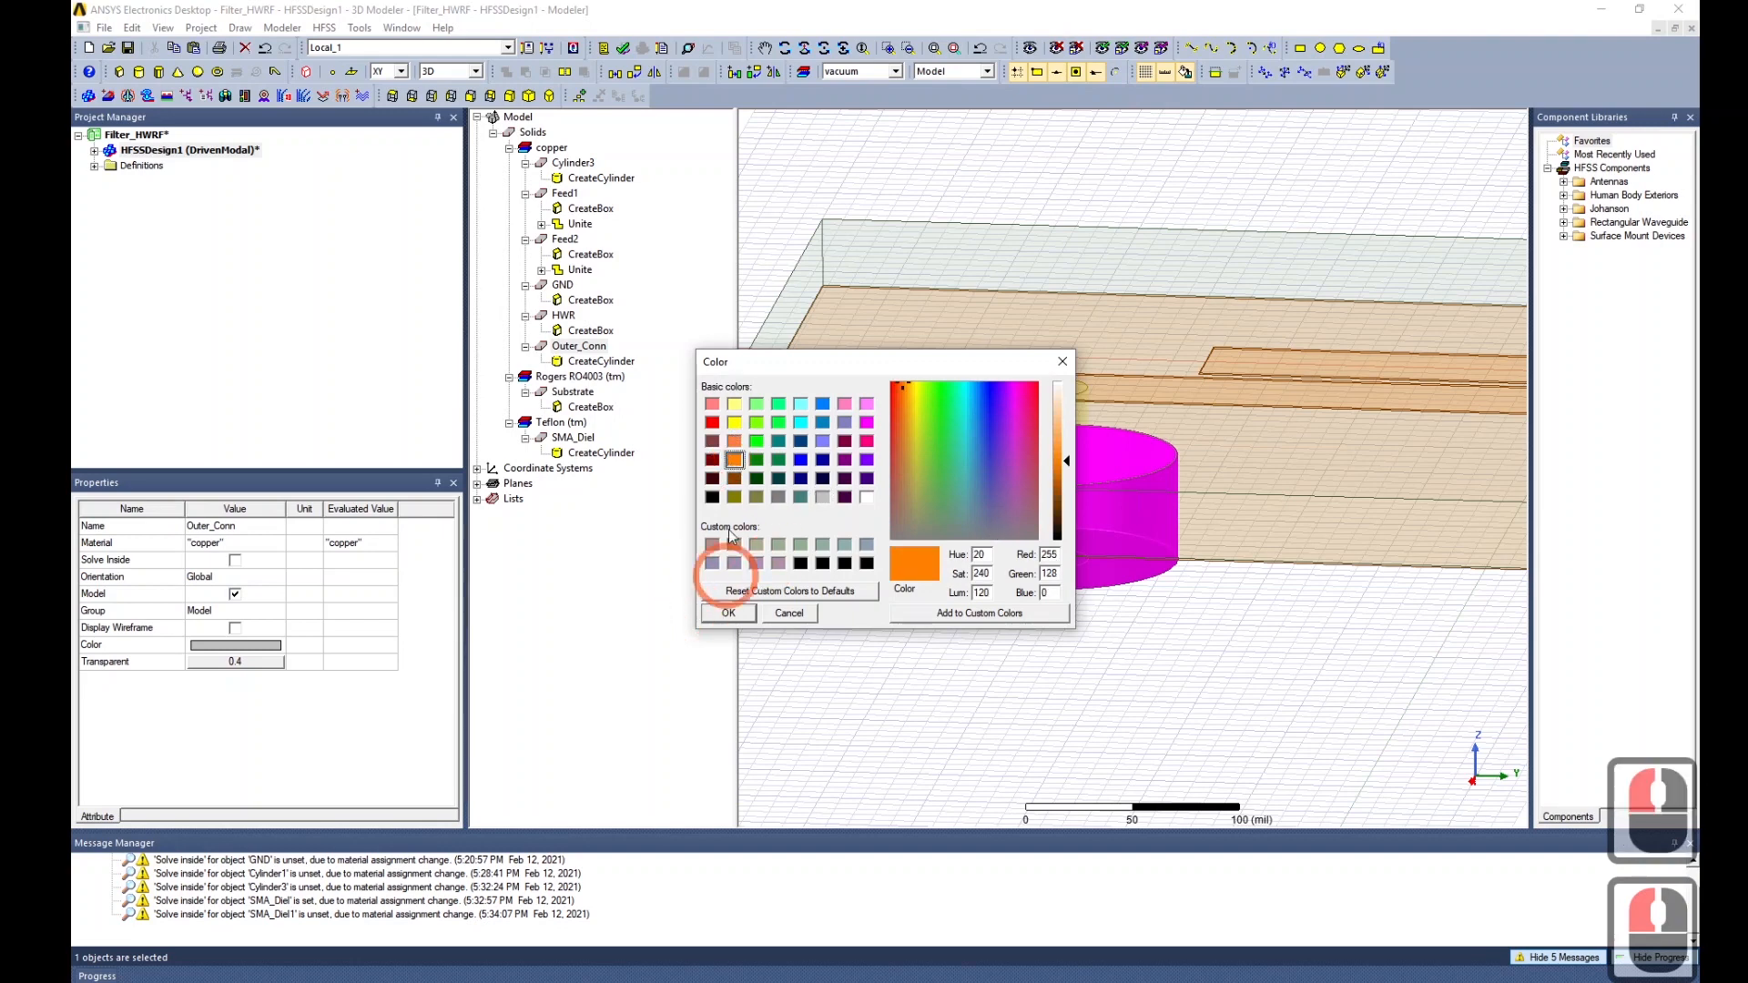
left_click(734, 423)
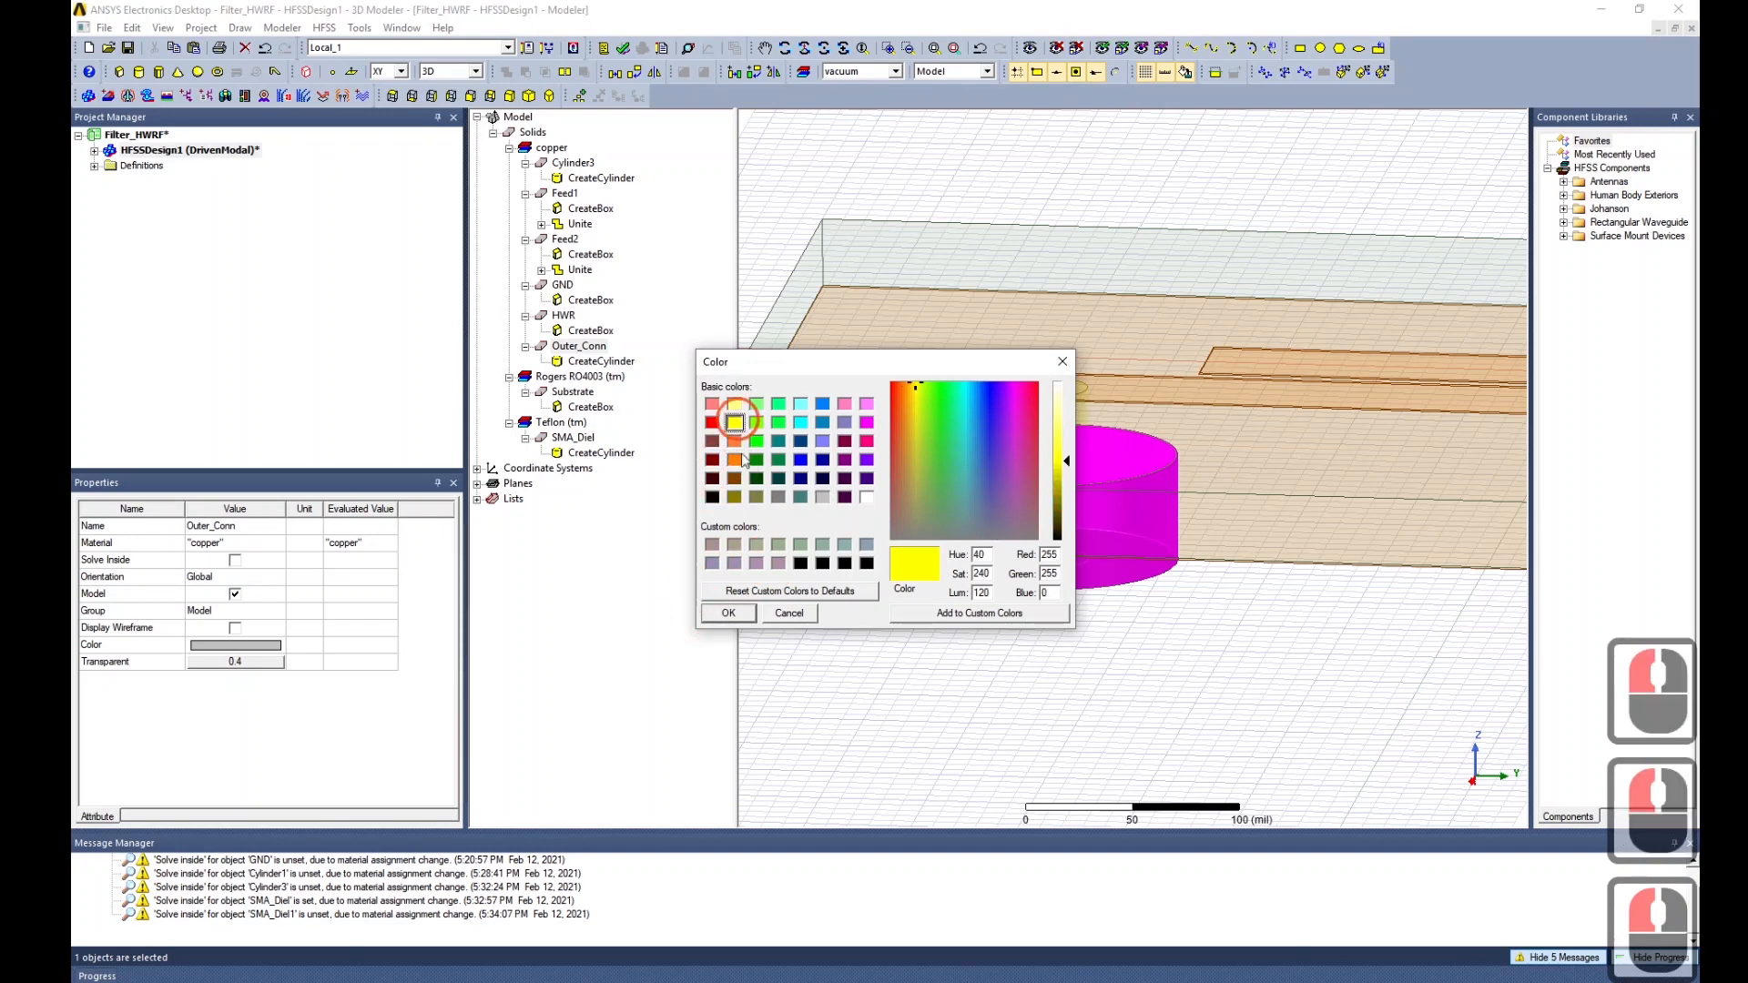
left_click(728, 613)
left_click(866, 636)
left_click(1176, 601)
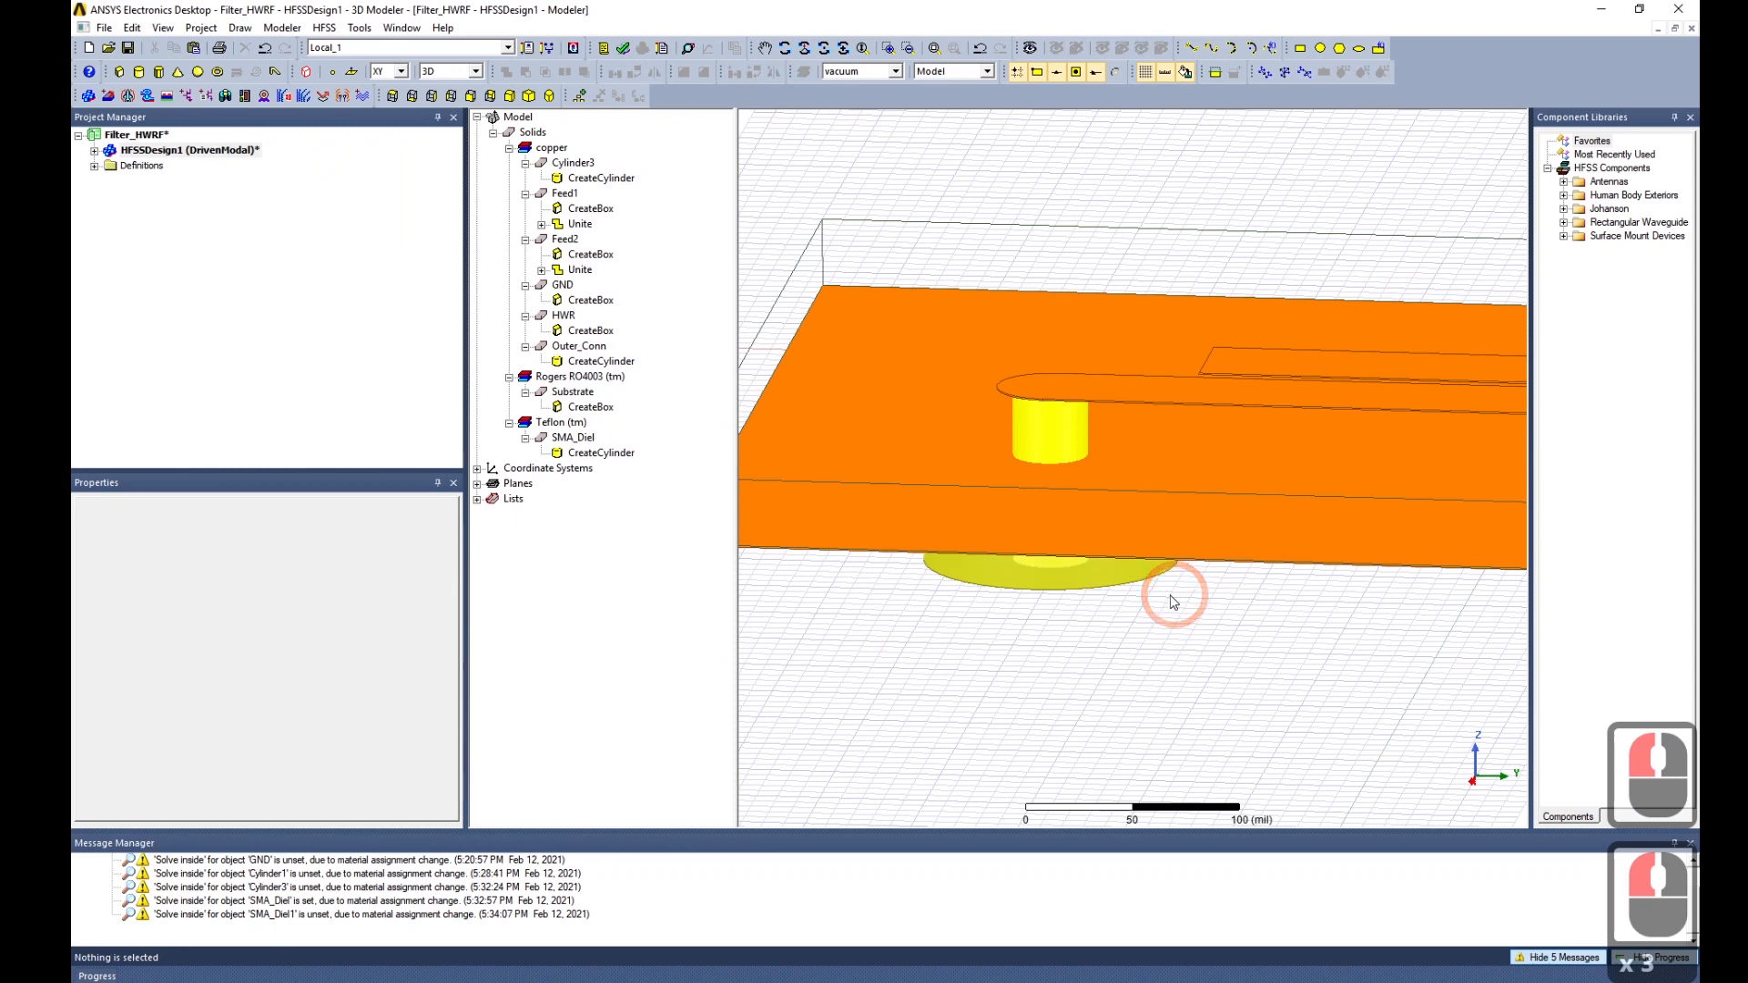
Set Outer_Conn's transparency from 0.4 to 0.
mouse_move(1024, 736)
middle_mouse_down()
mouse_move(1030, 694)
mouse_move(1029, 716)
middle_mouse_up()
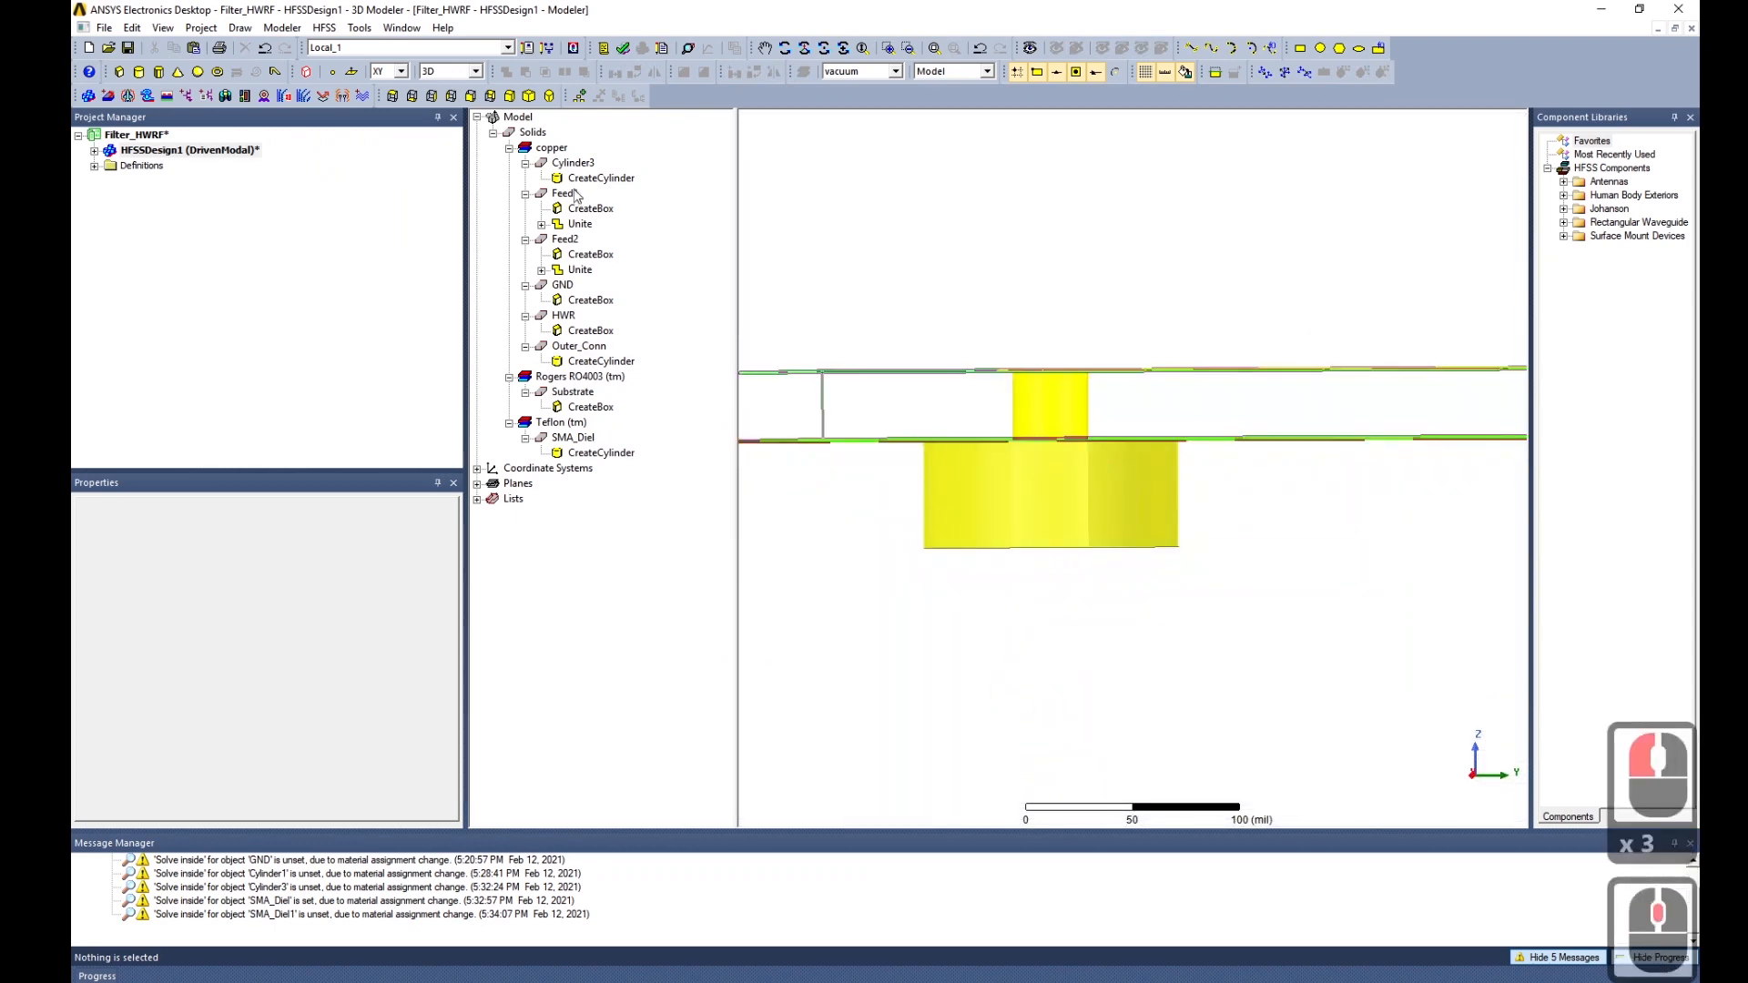
left_click(572, 164)
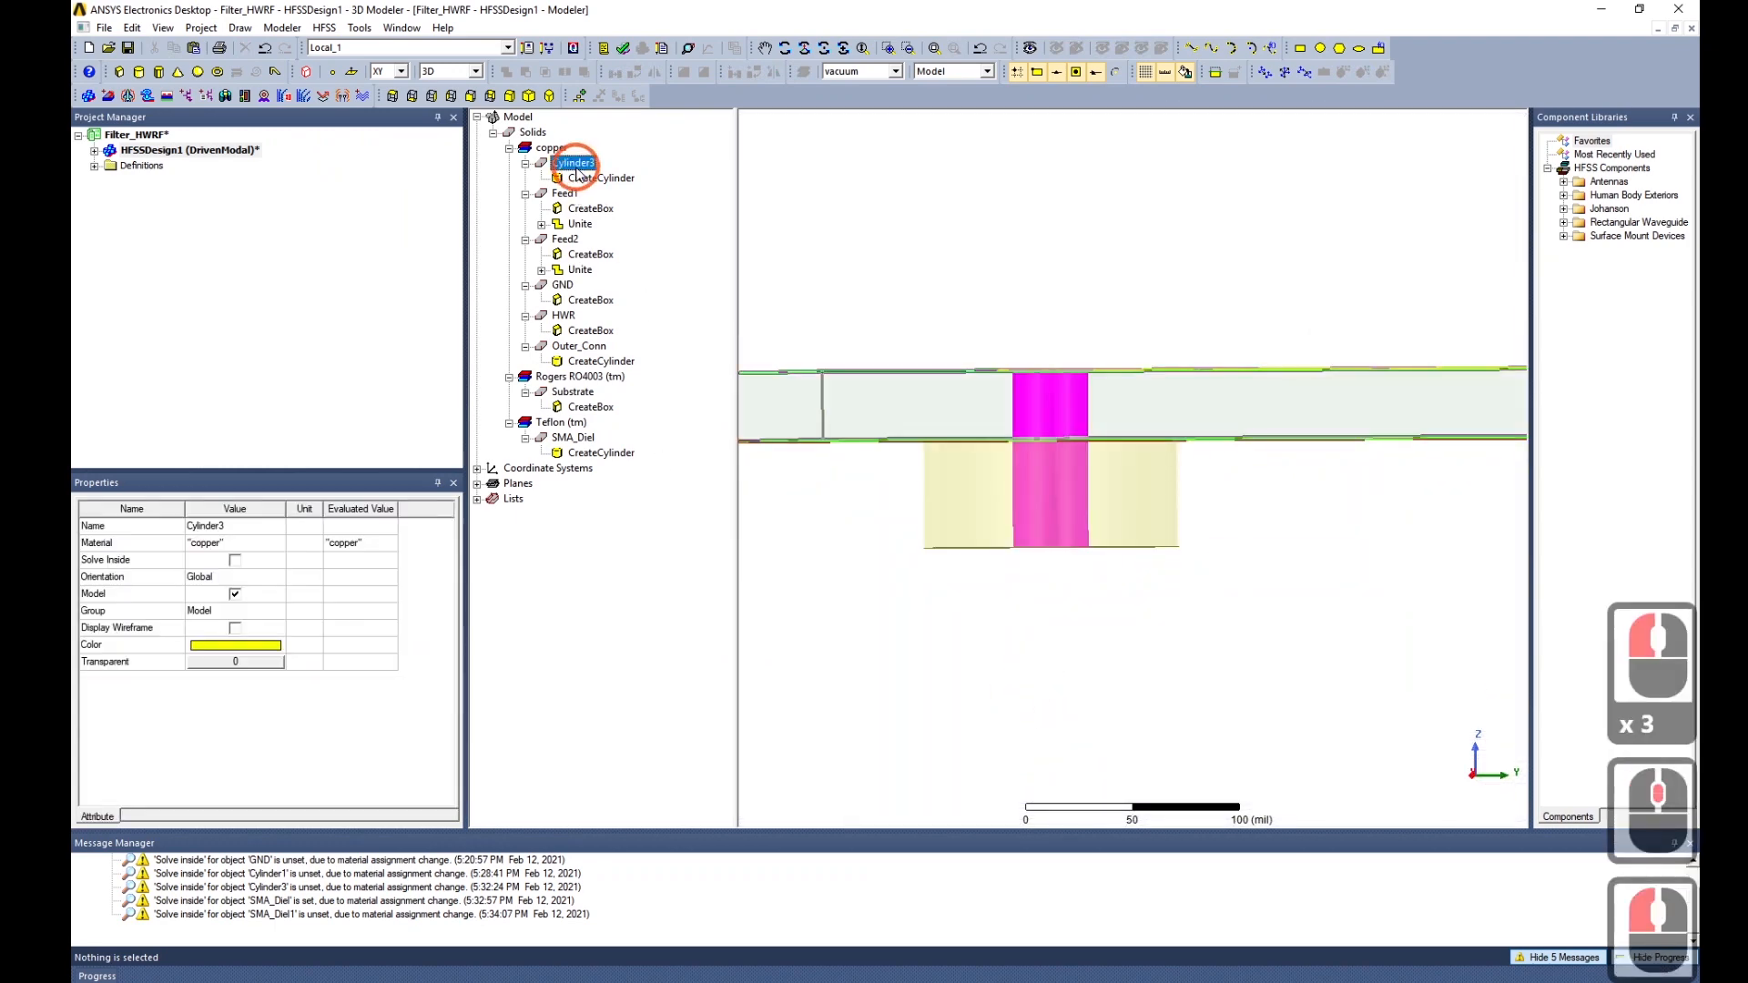
left_click(587, 347)
left_click(238, 662)
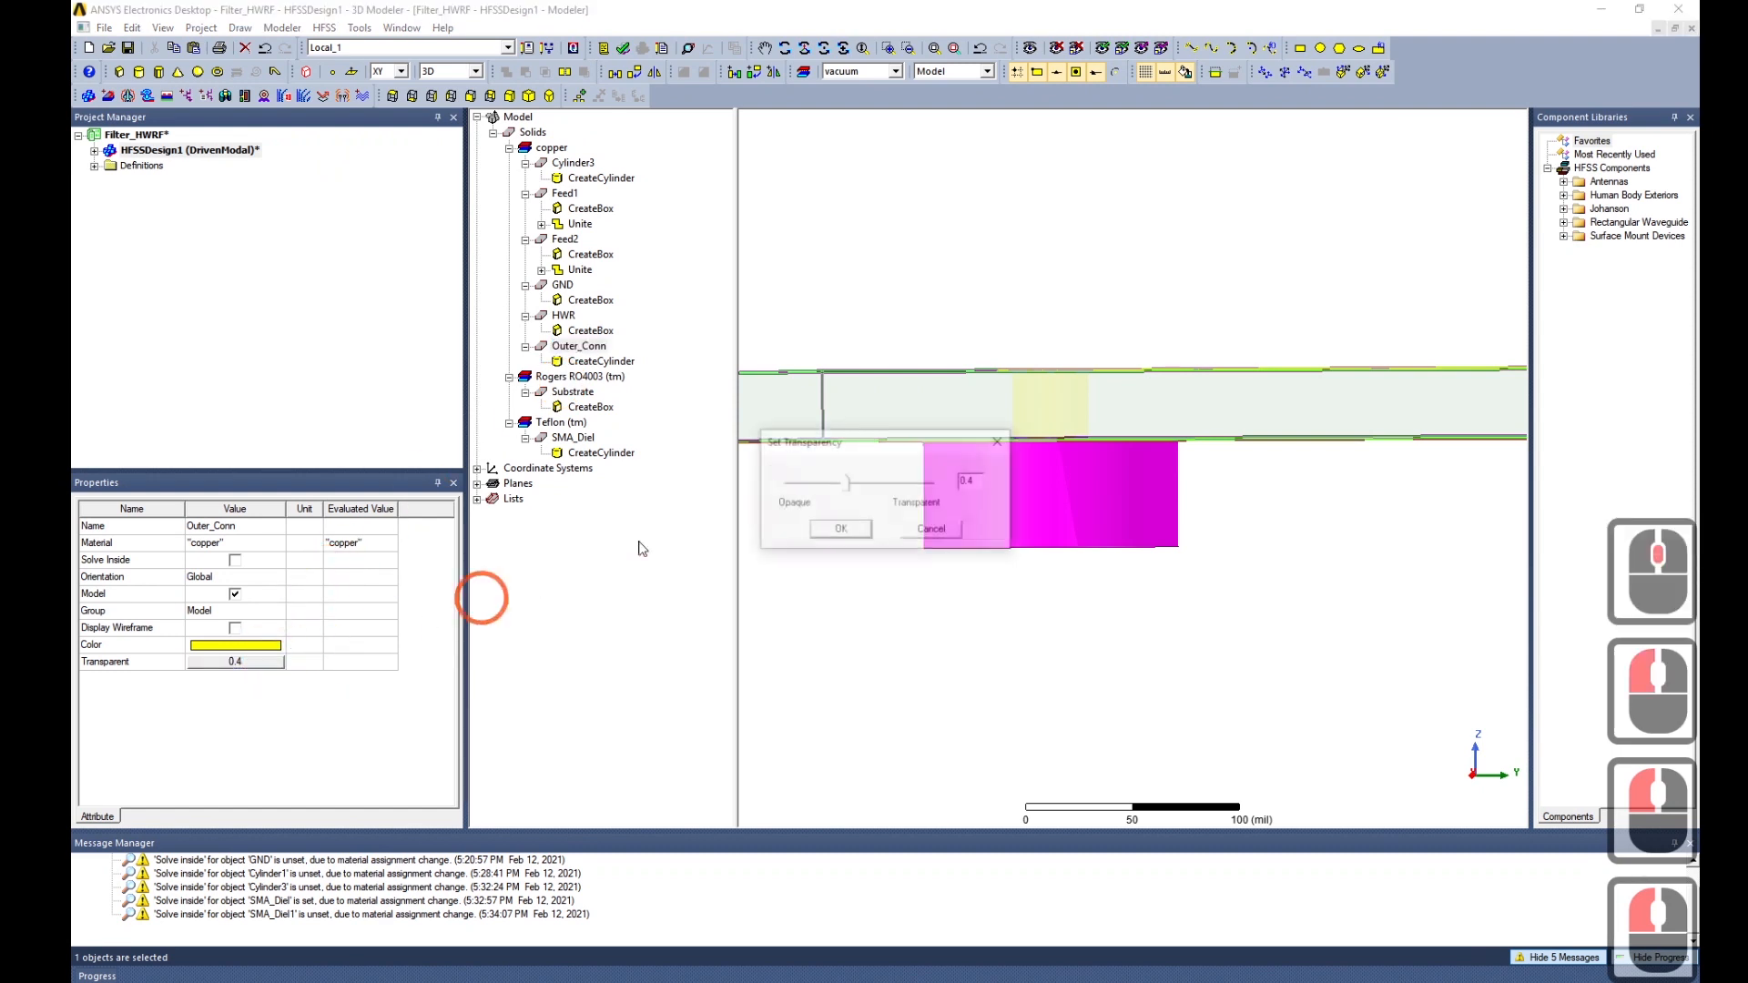
left_click_drag(846, 484, 752, 500)
left_click(829, 532)
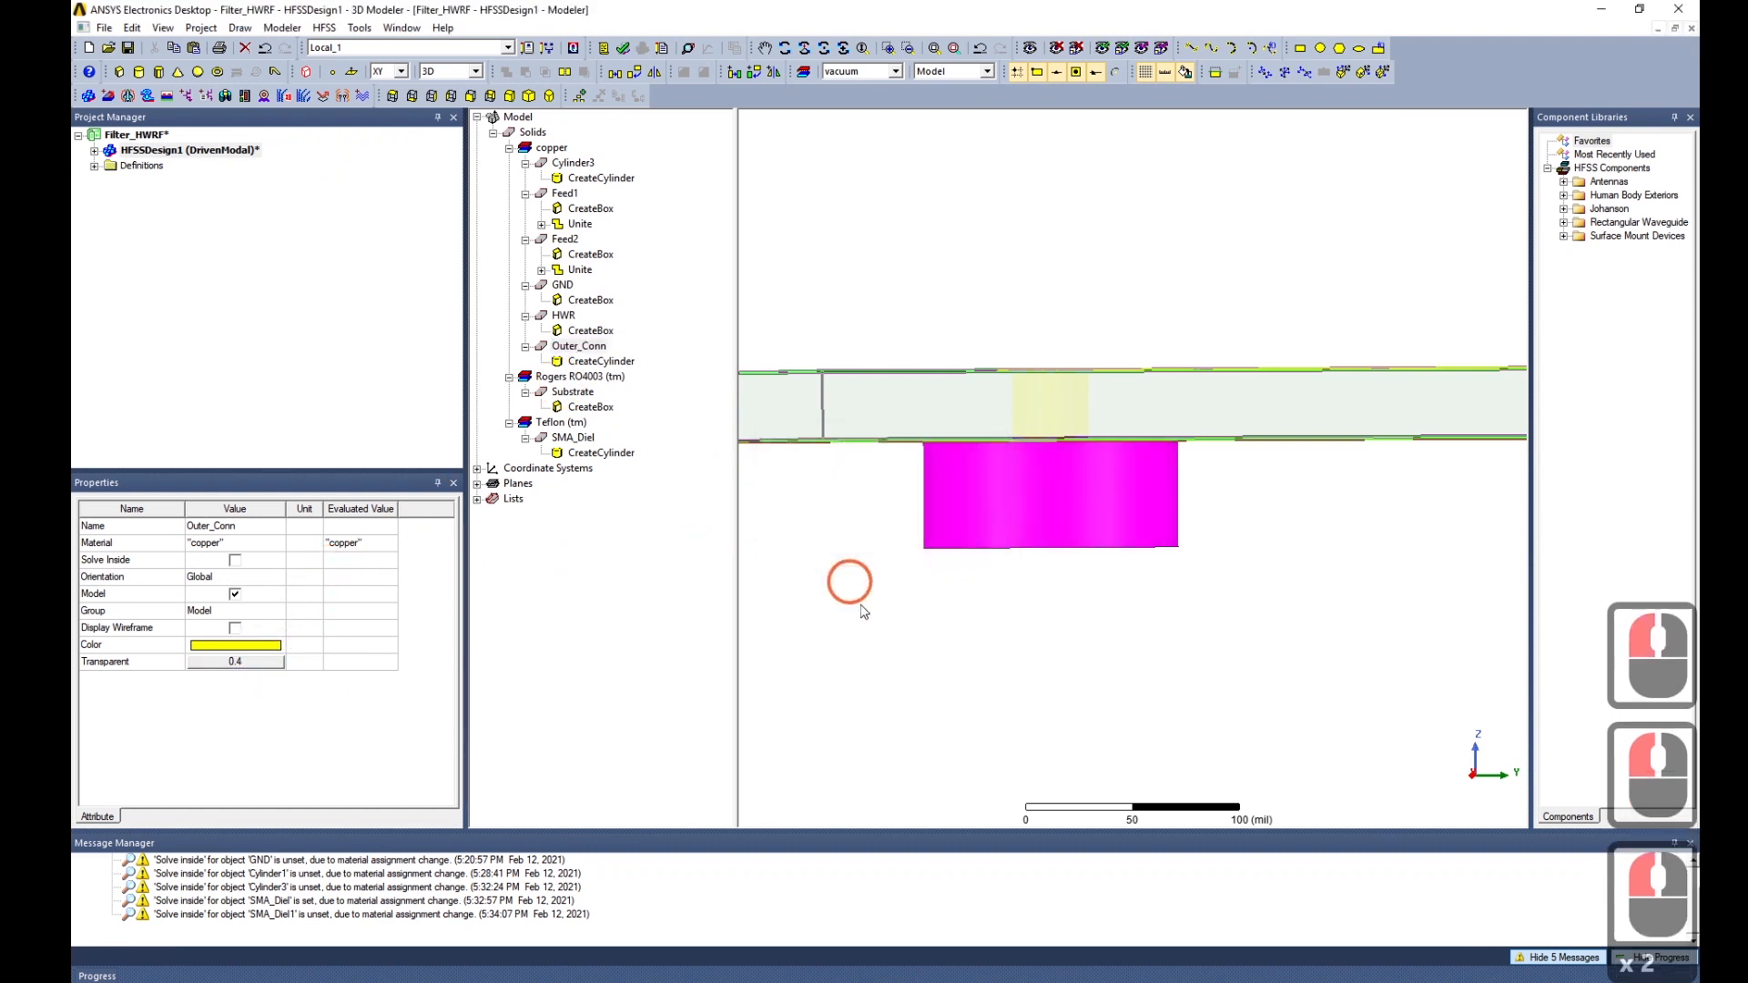
left_click(864, 612)
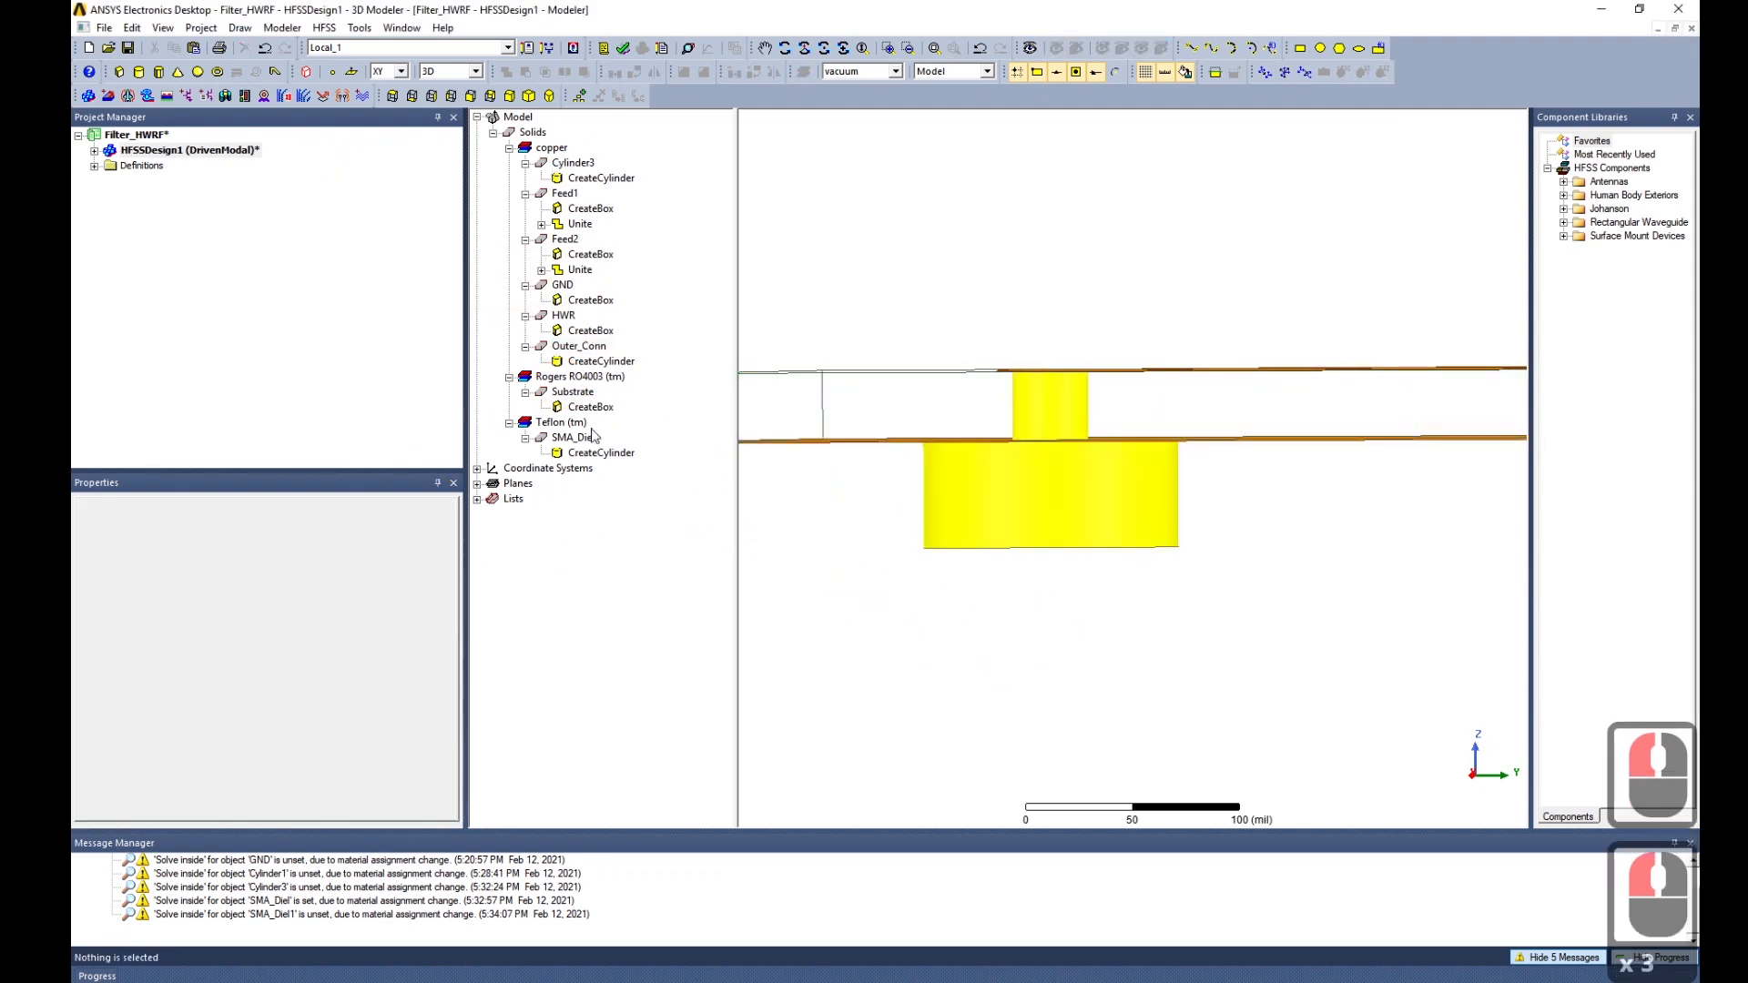
View the model from above and select the SMA_Diel cylinder.
left_click_drag(1097, 585, 1092, 621, "alt")
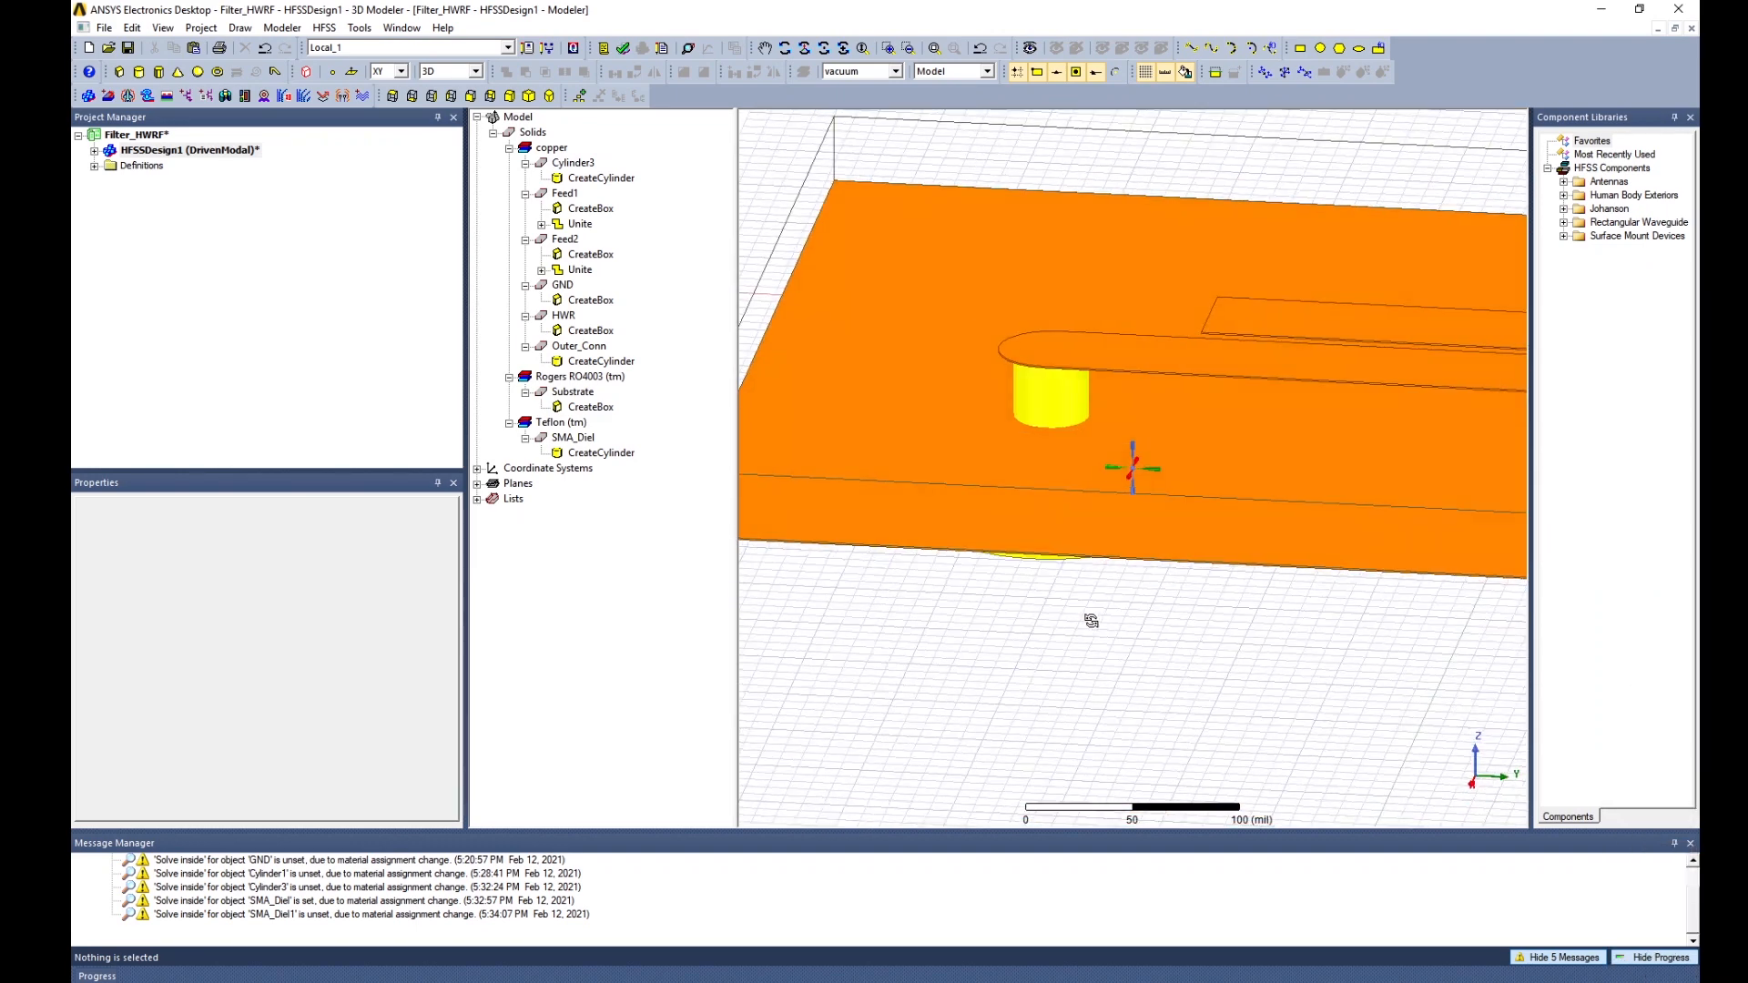
middle_click_drag(1092, 621, 1088, 617)
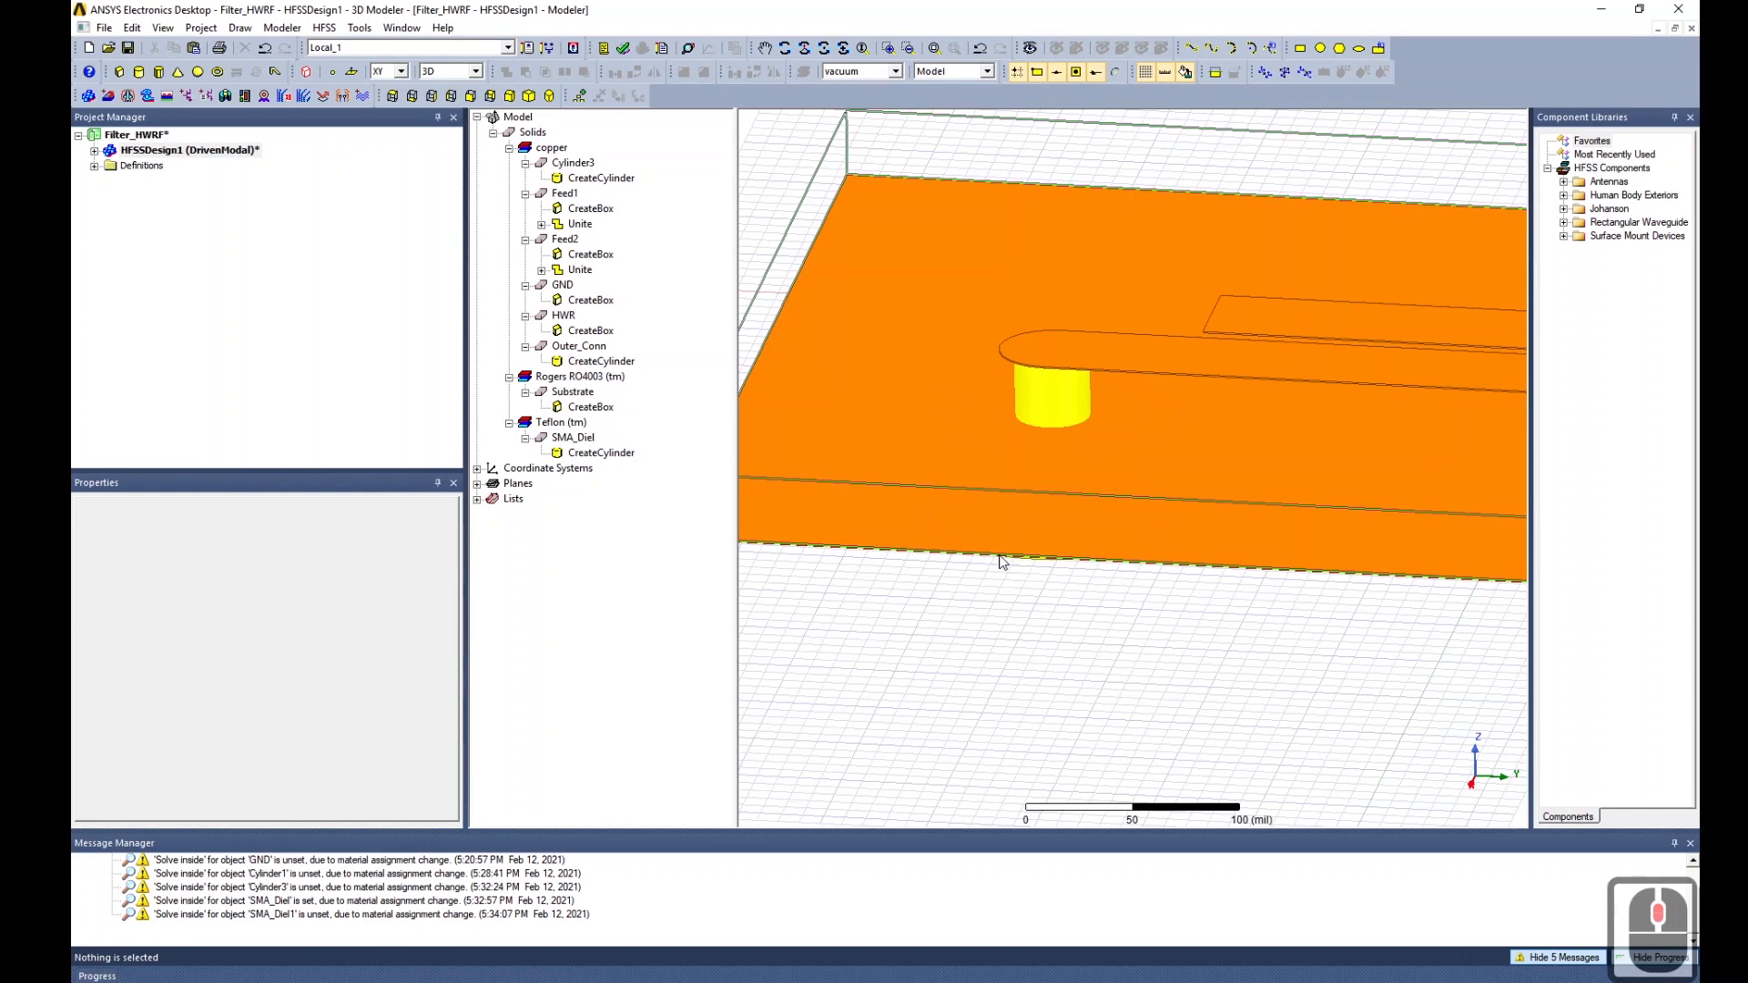
left_click(575, 438)
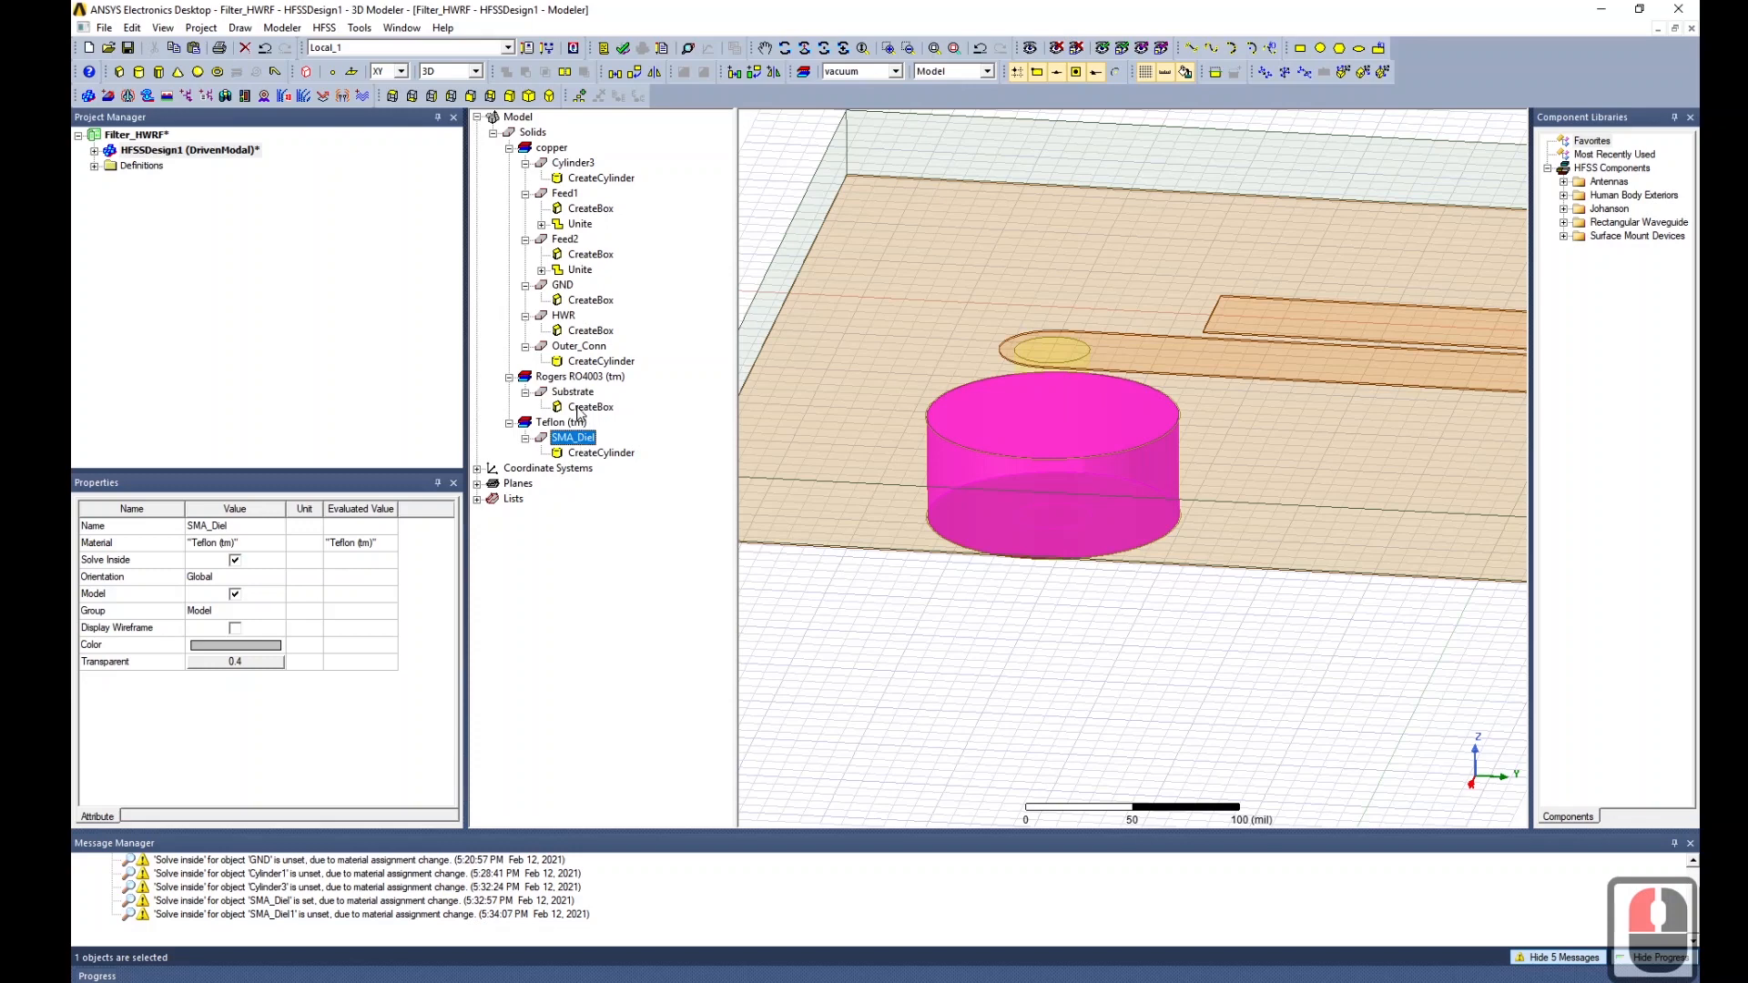
Subtract SMA_Diel from Outer_Conn with 'Clone tool objects before operation' ticked.
left_click(579, 347)
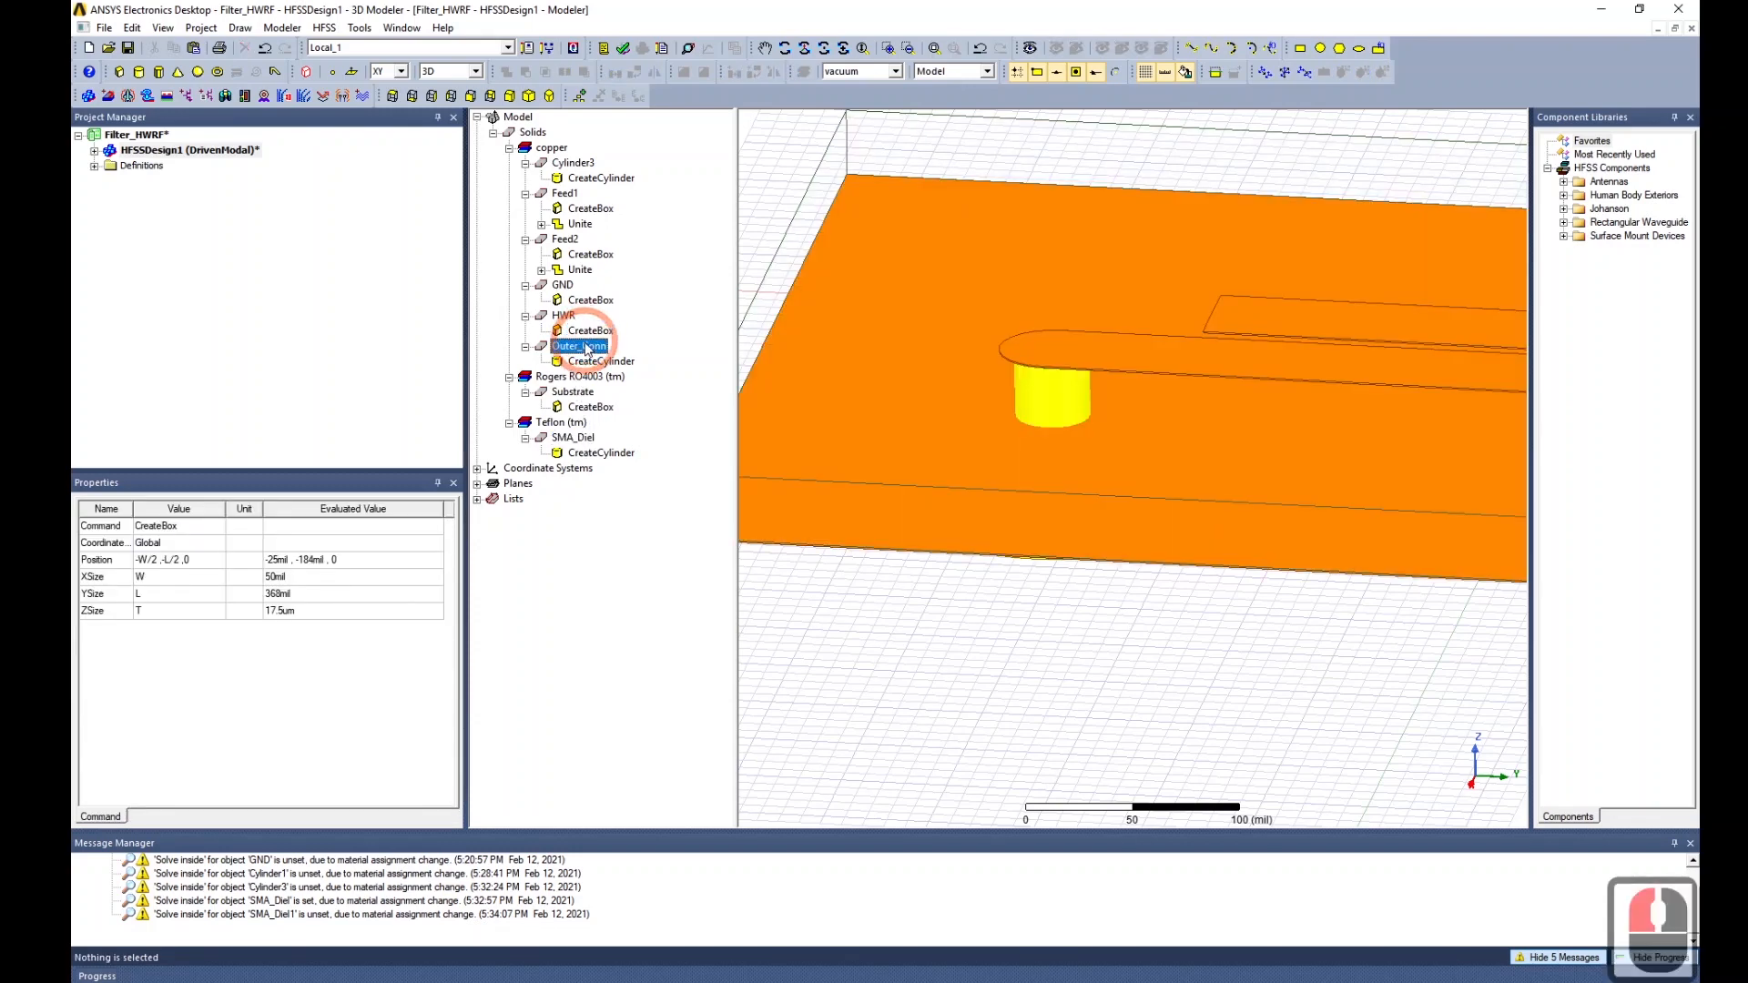
double_click(584, 440)
left_click(584, 440, "ctrl")
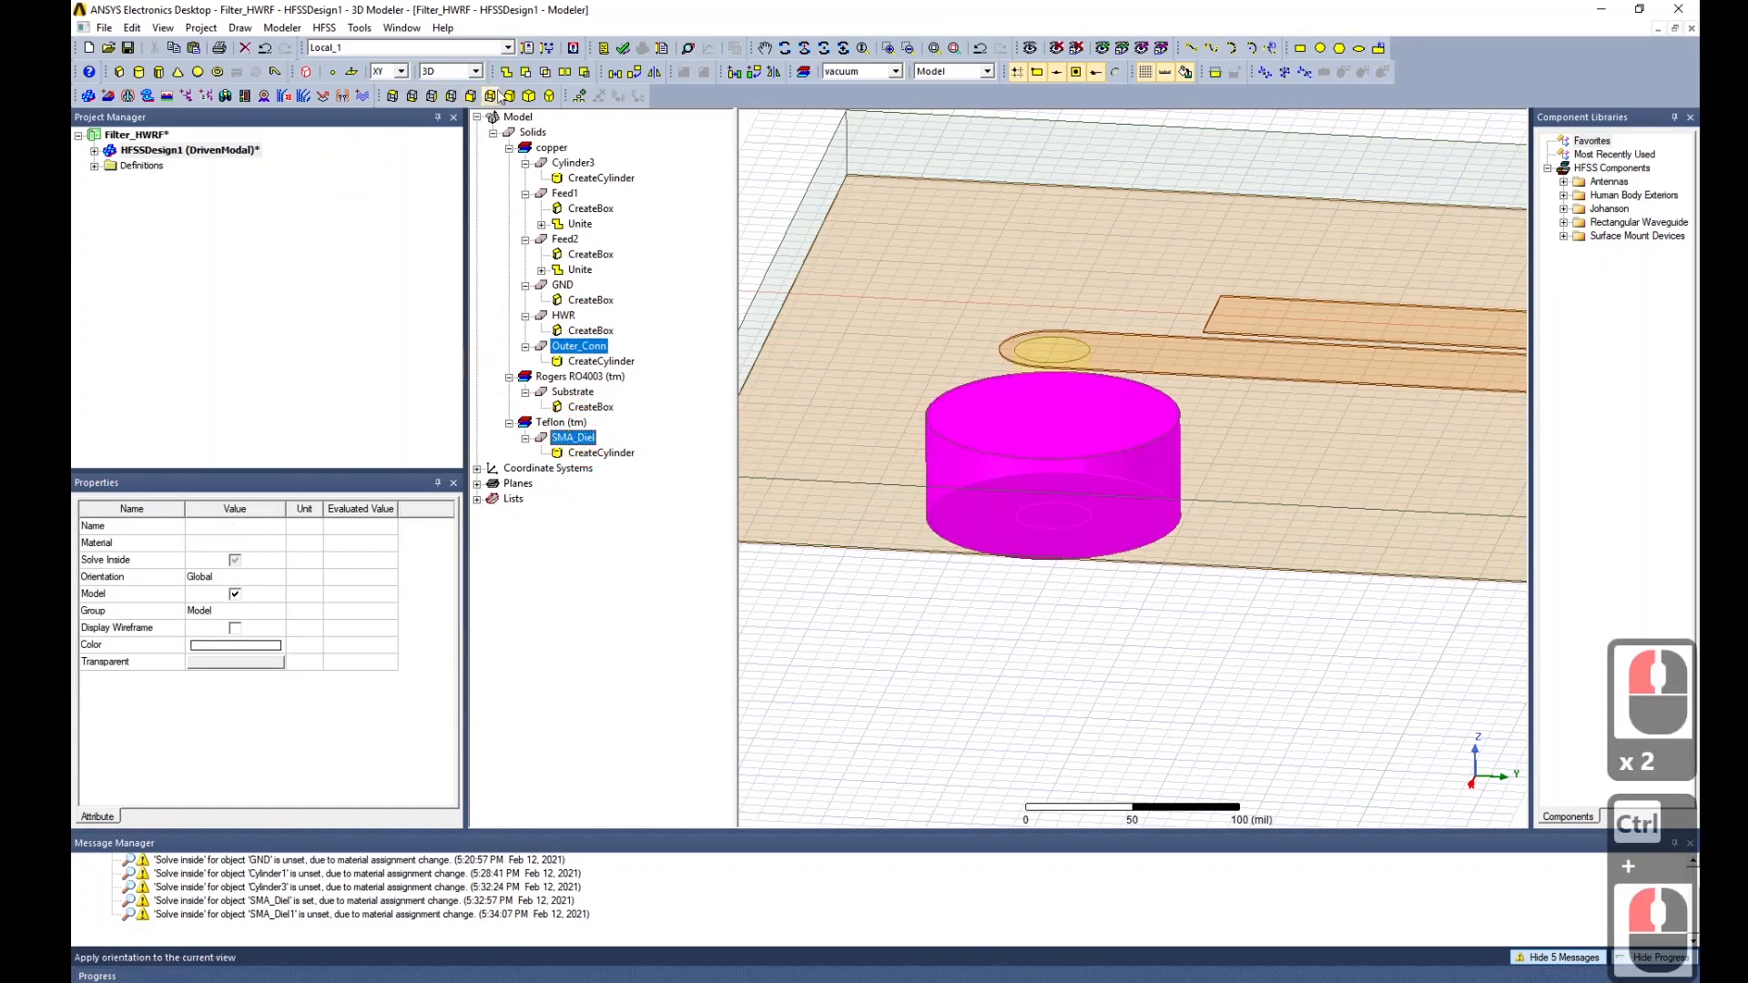
left_click(527, 73)
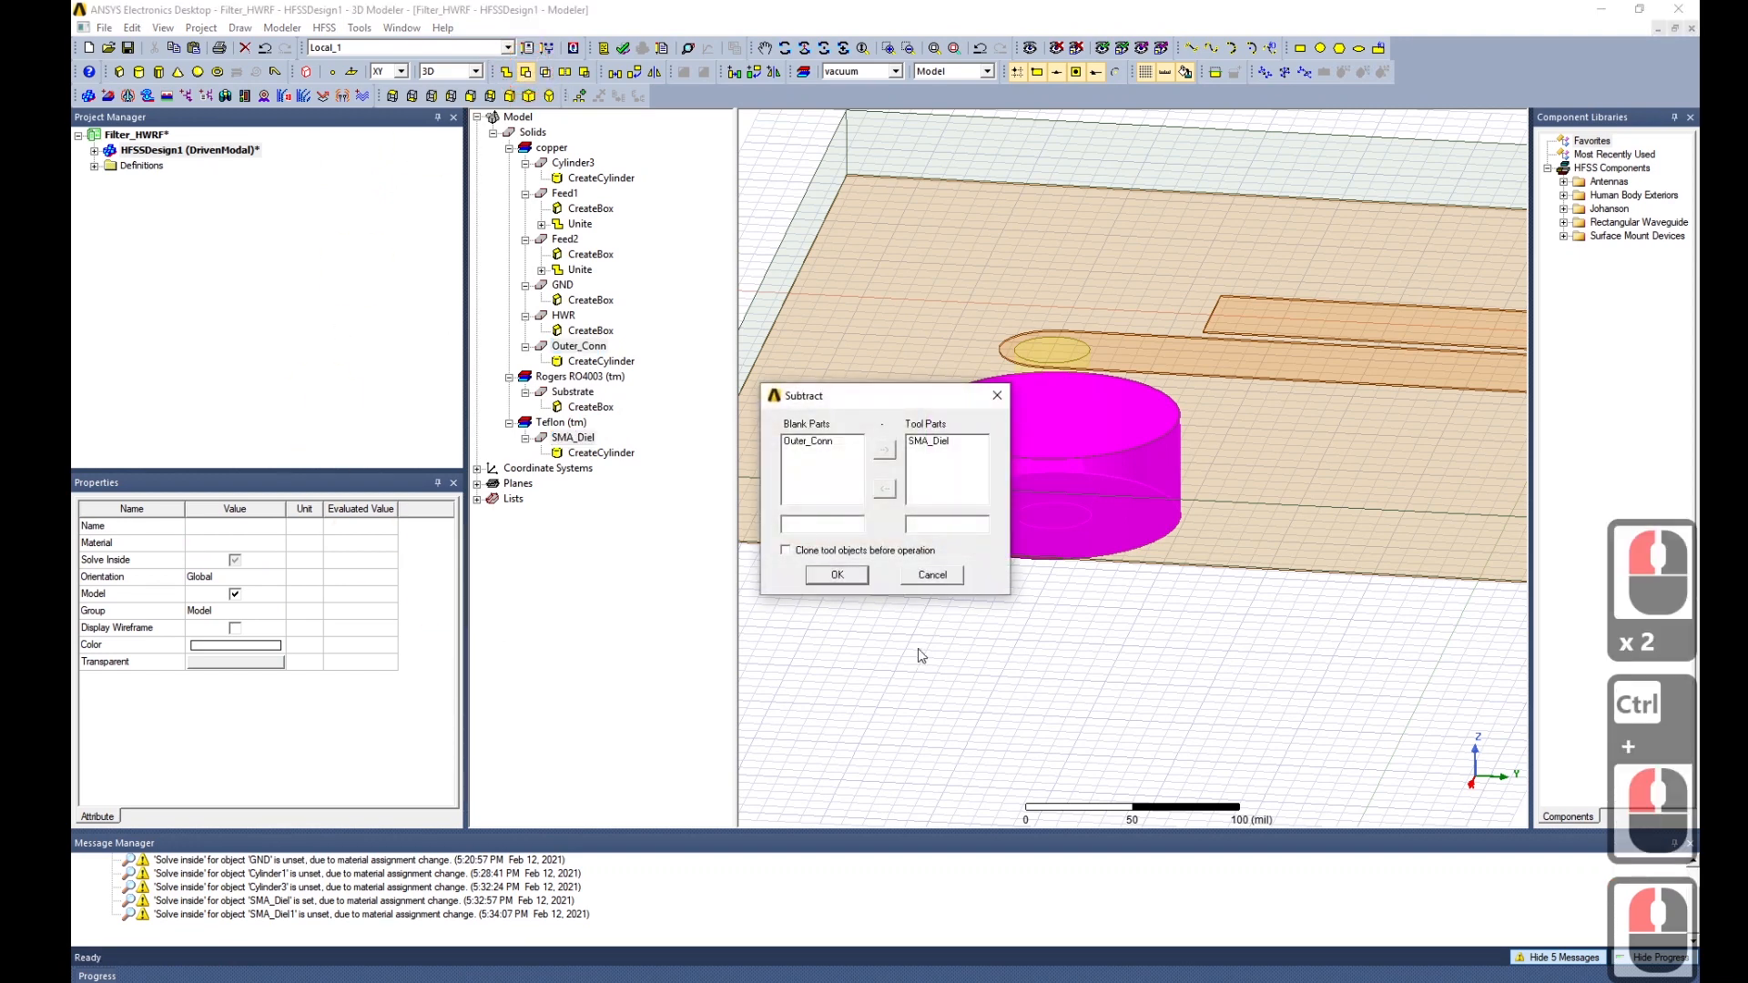
left_click(798, 554)
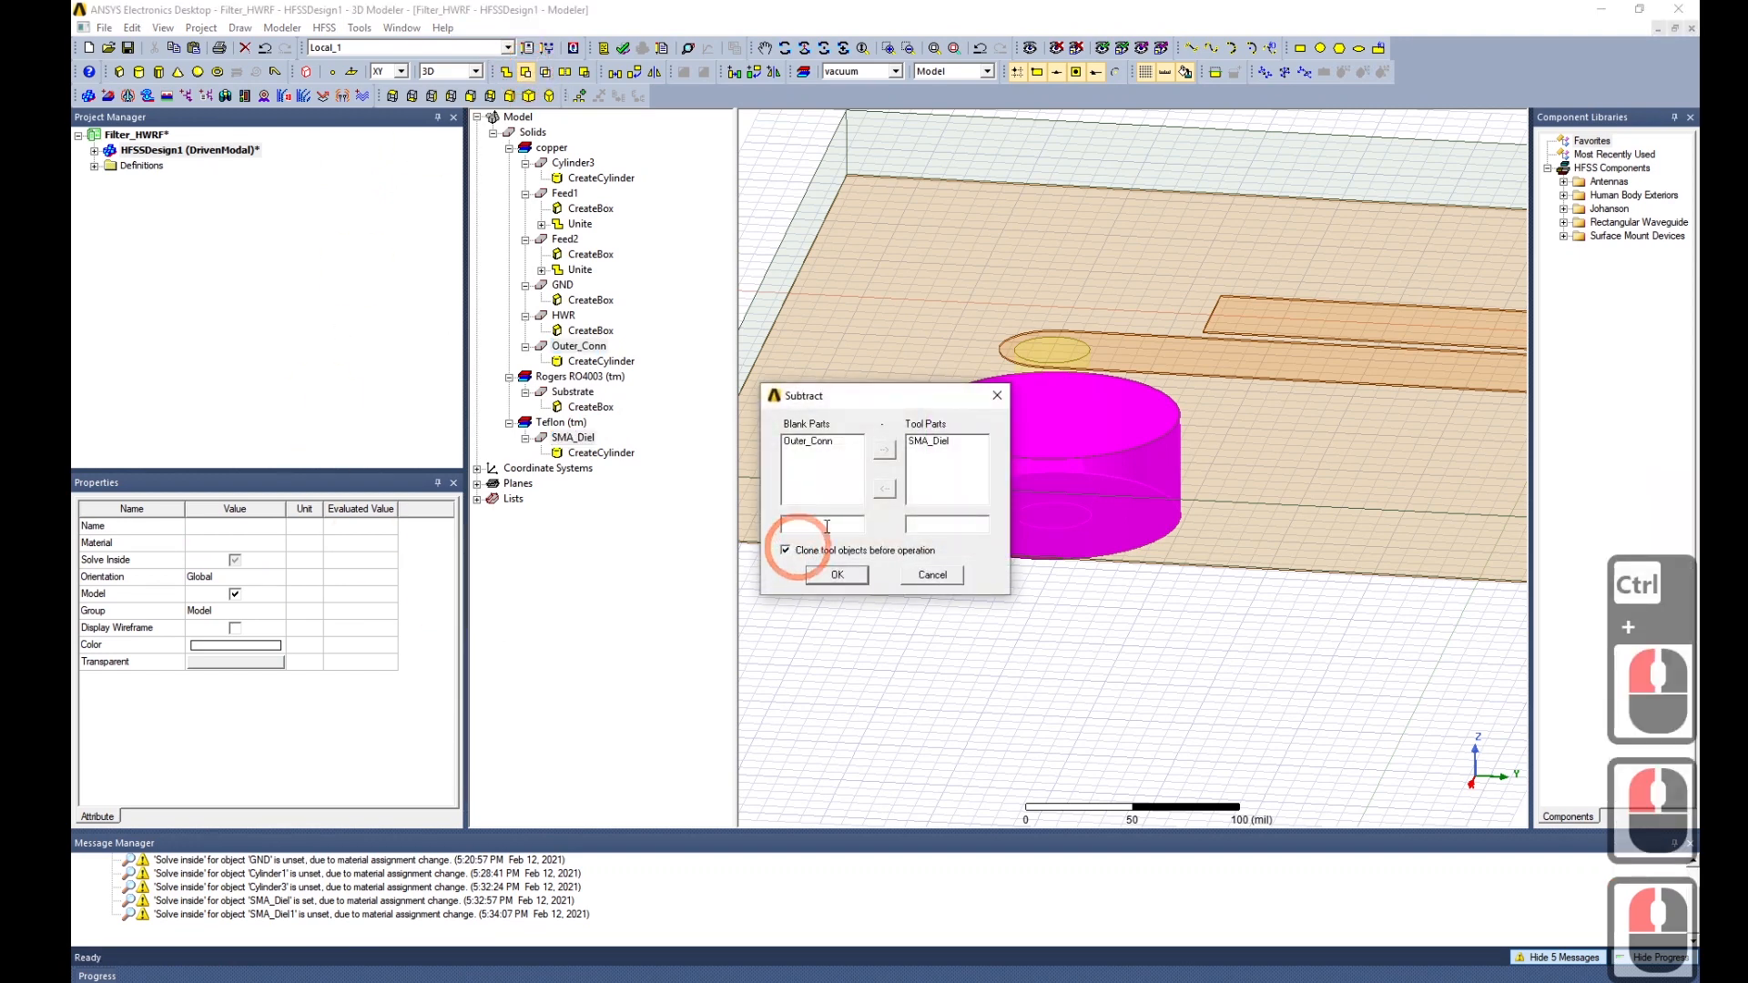
left_click_drag(886, 405, 528, 536)
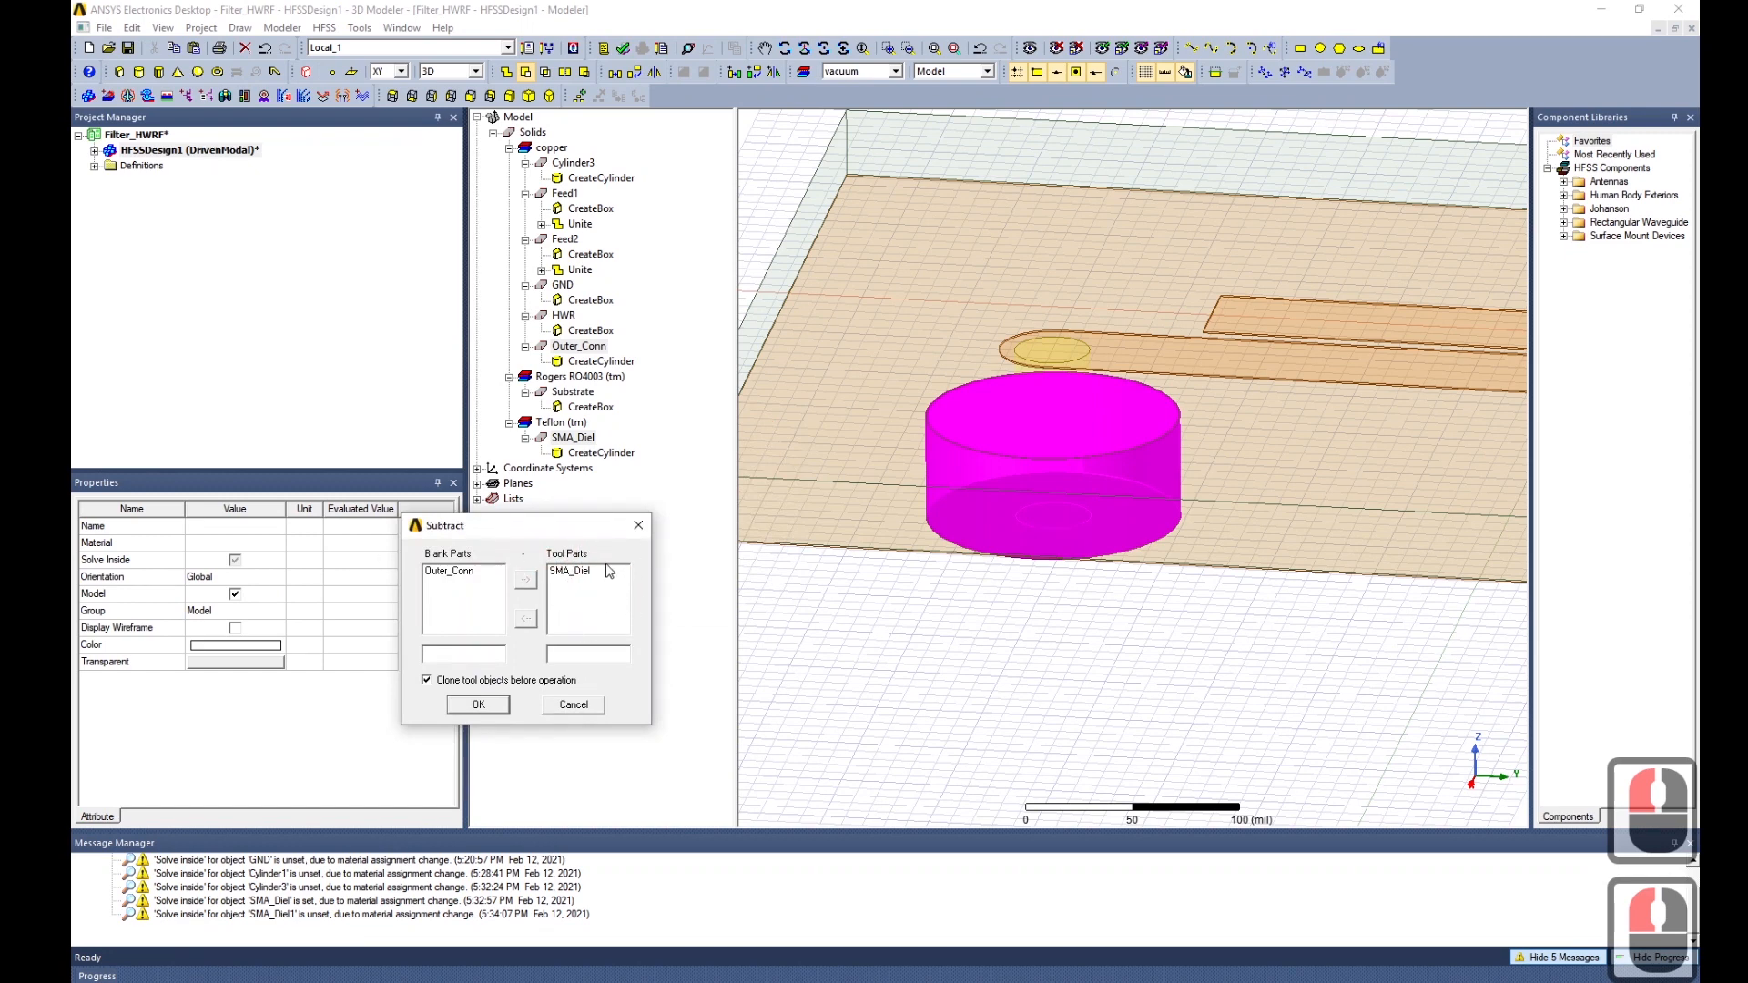
left_click(477, 707)
left_click_drag(957, 685, 1088, 653, "alt")
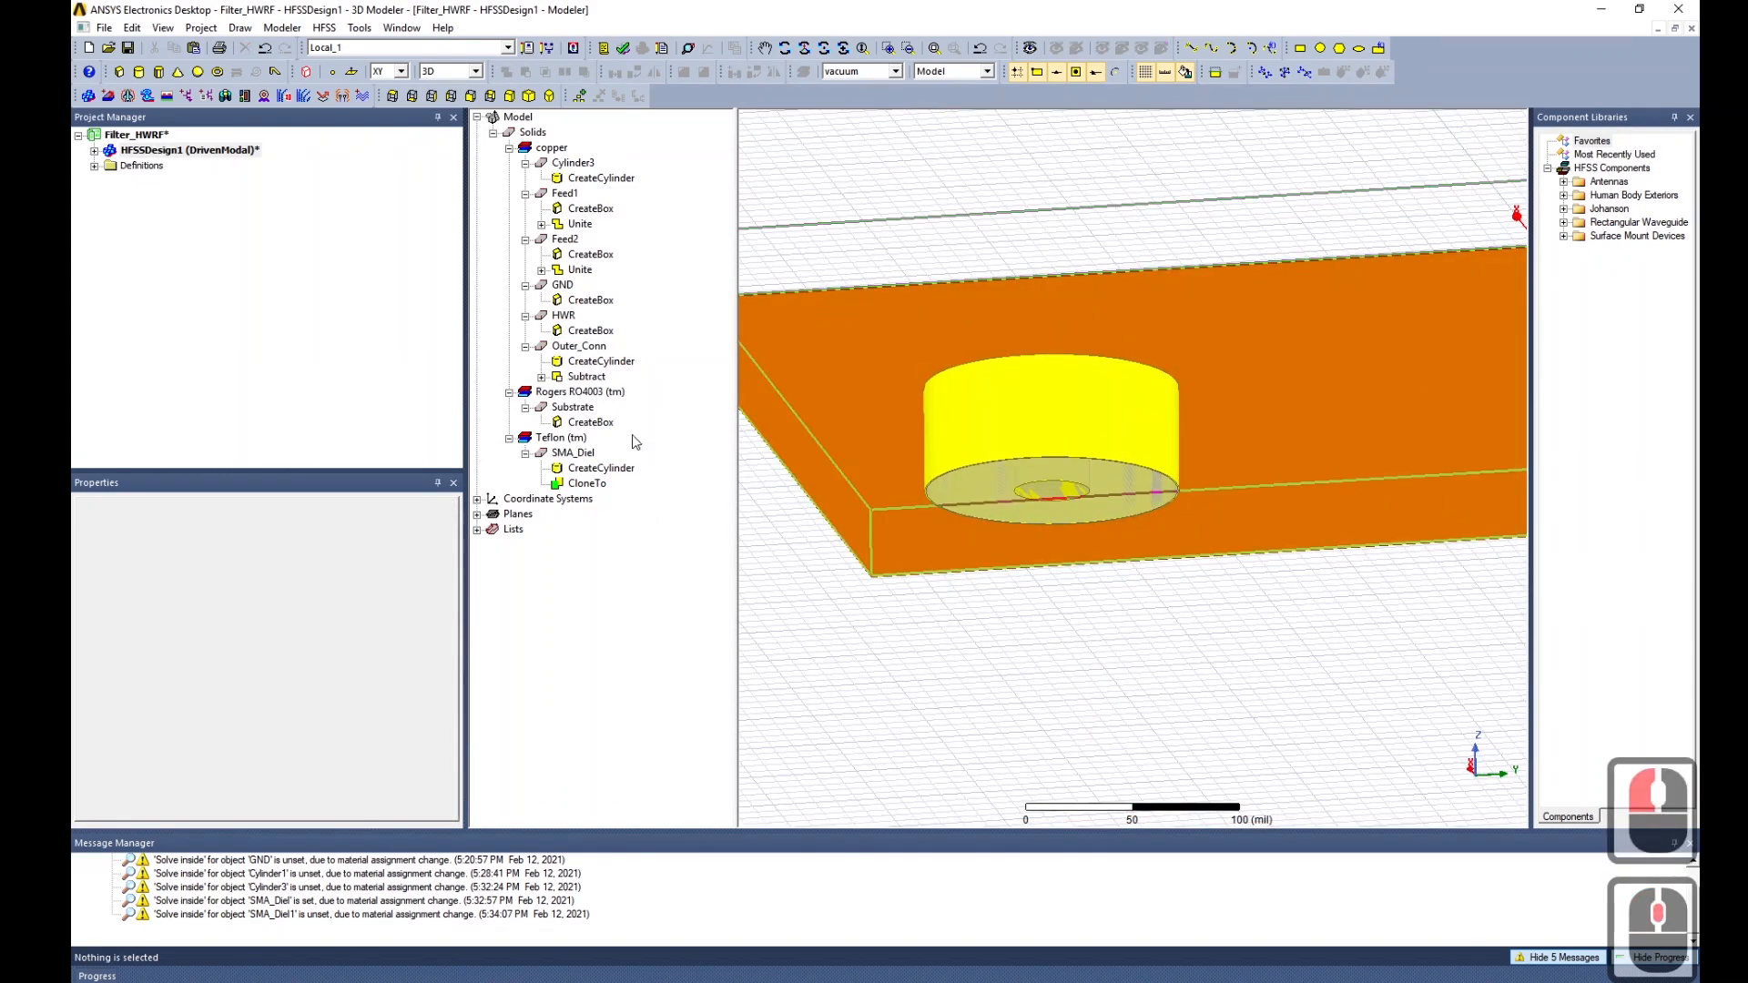
left_click(571, 453)
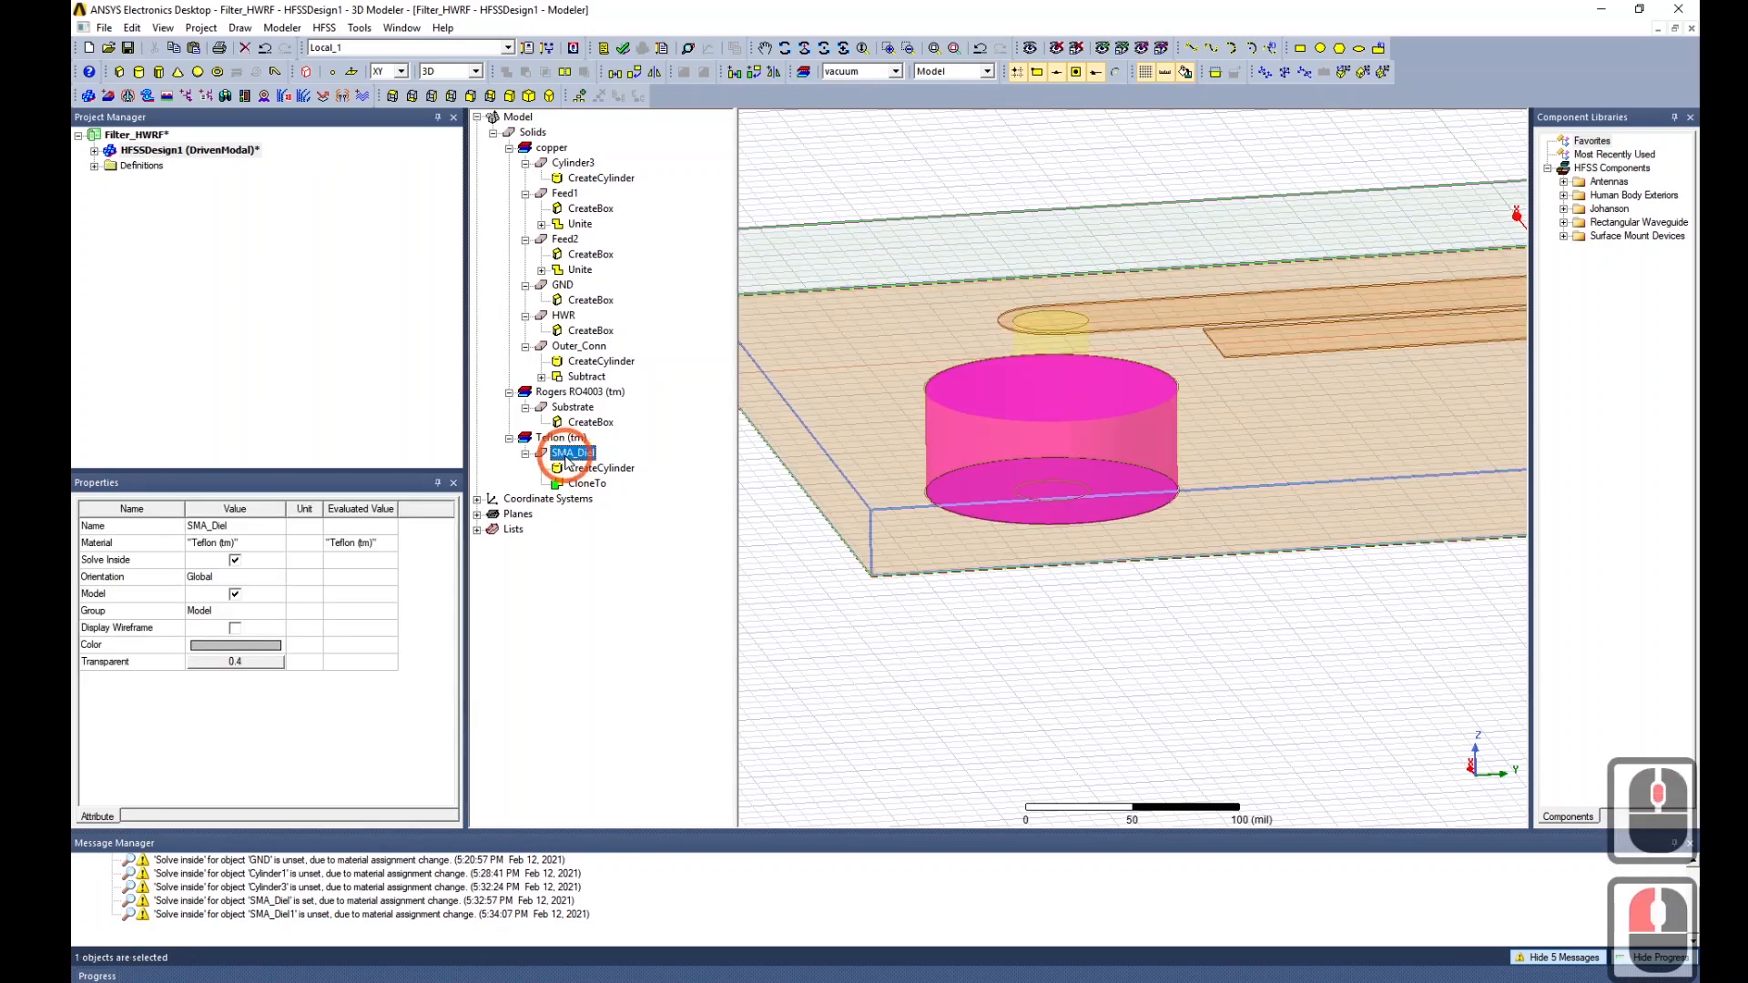
left_click(1056, 47)
left_click_drag(1104, 663, 1092, 697, "alt")
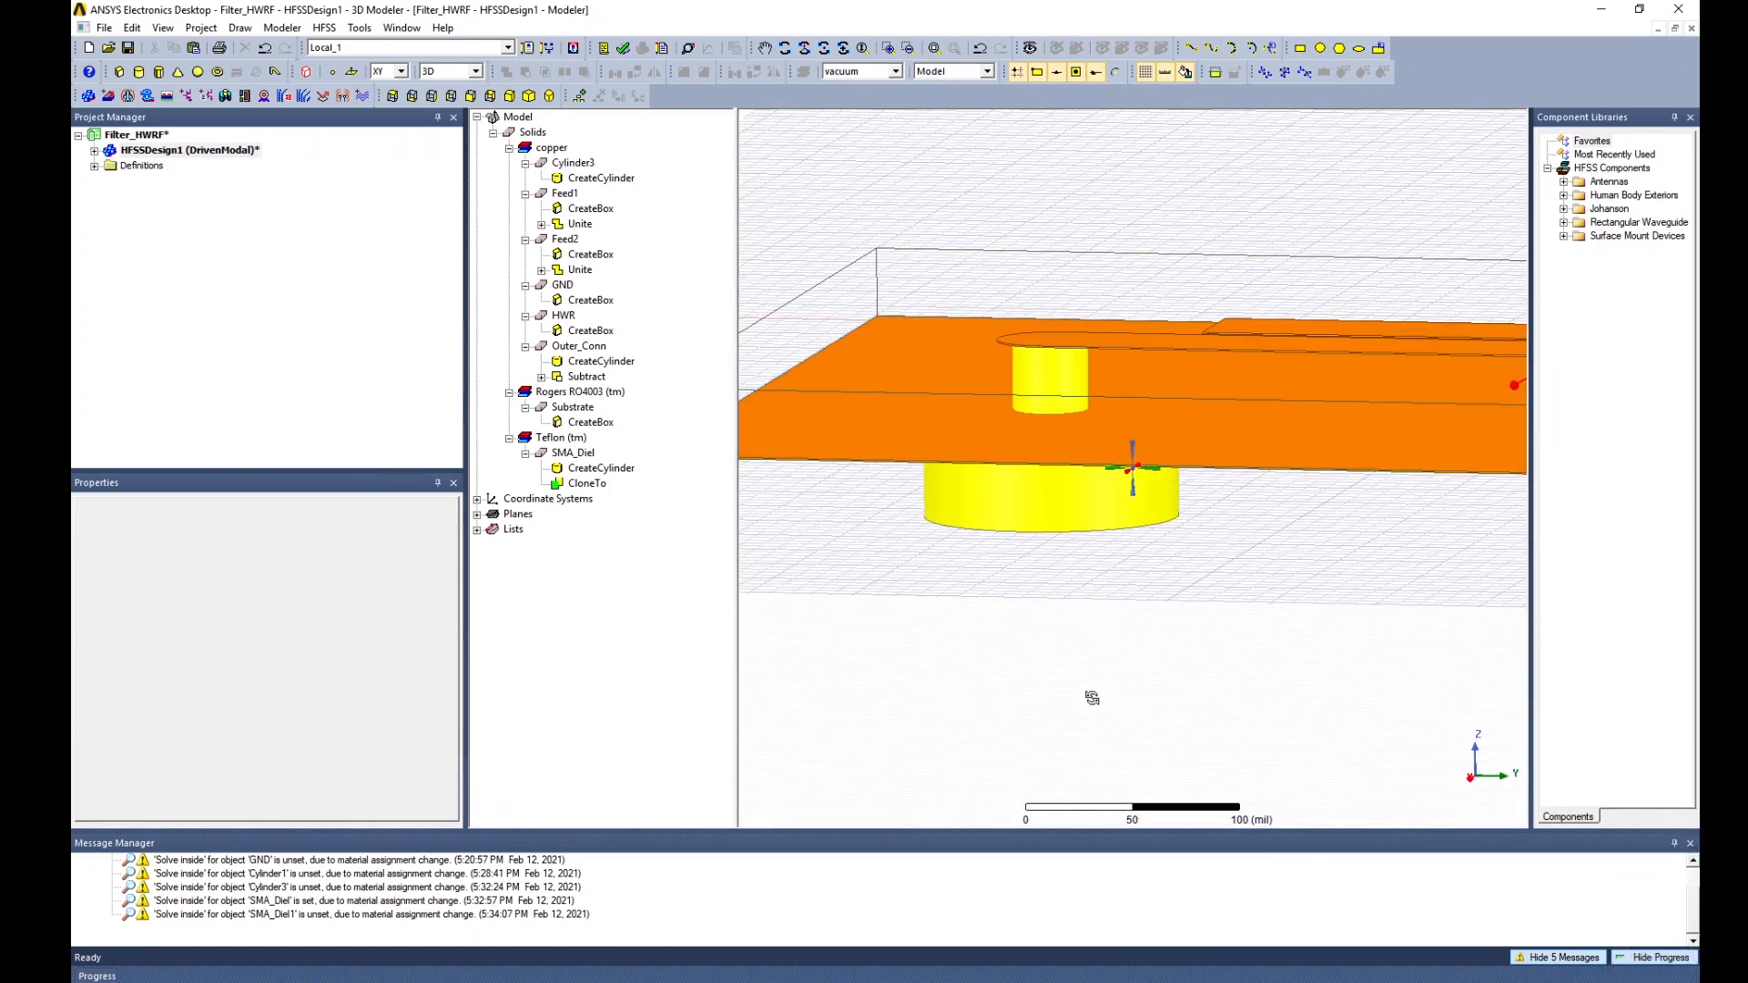
left_click(574, 453)
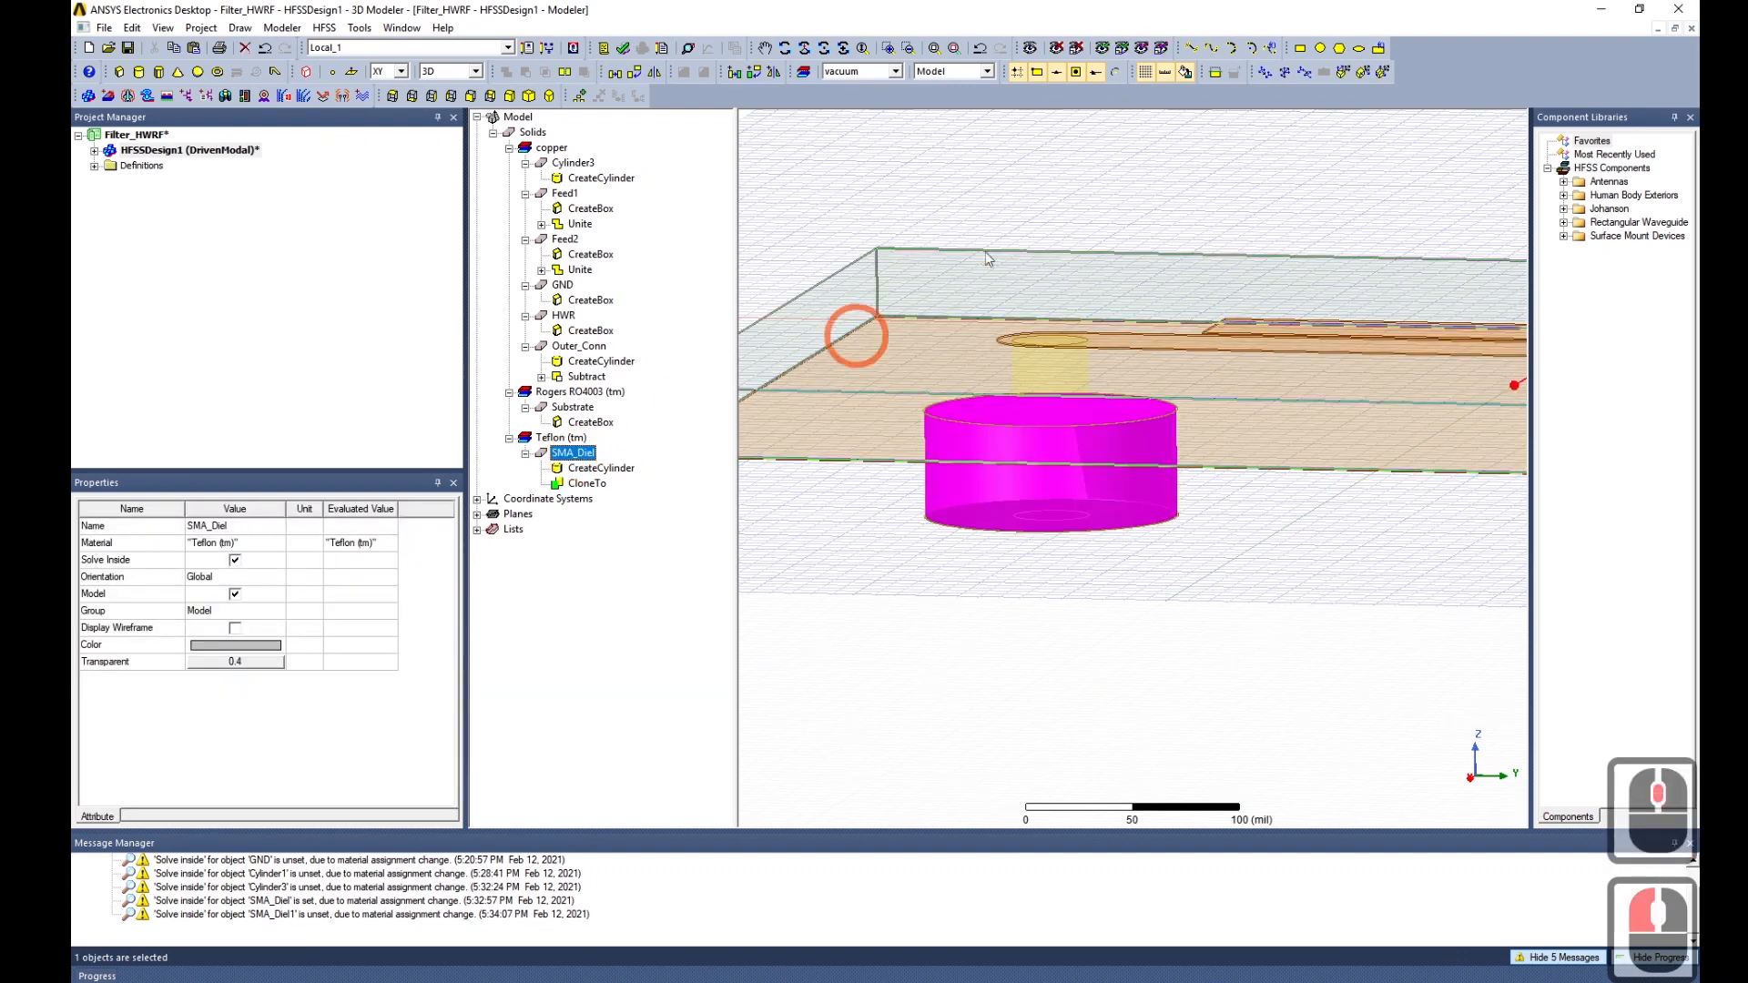
left_click(1105, 50)
left_click_drag(1120, 222, 1138, 422, "alt")
middle_click_drag(1138, 421, 1136, 434)
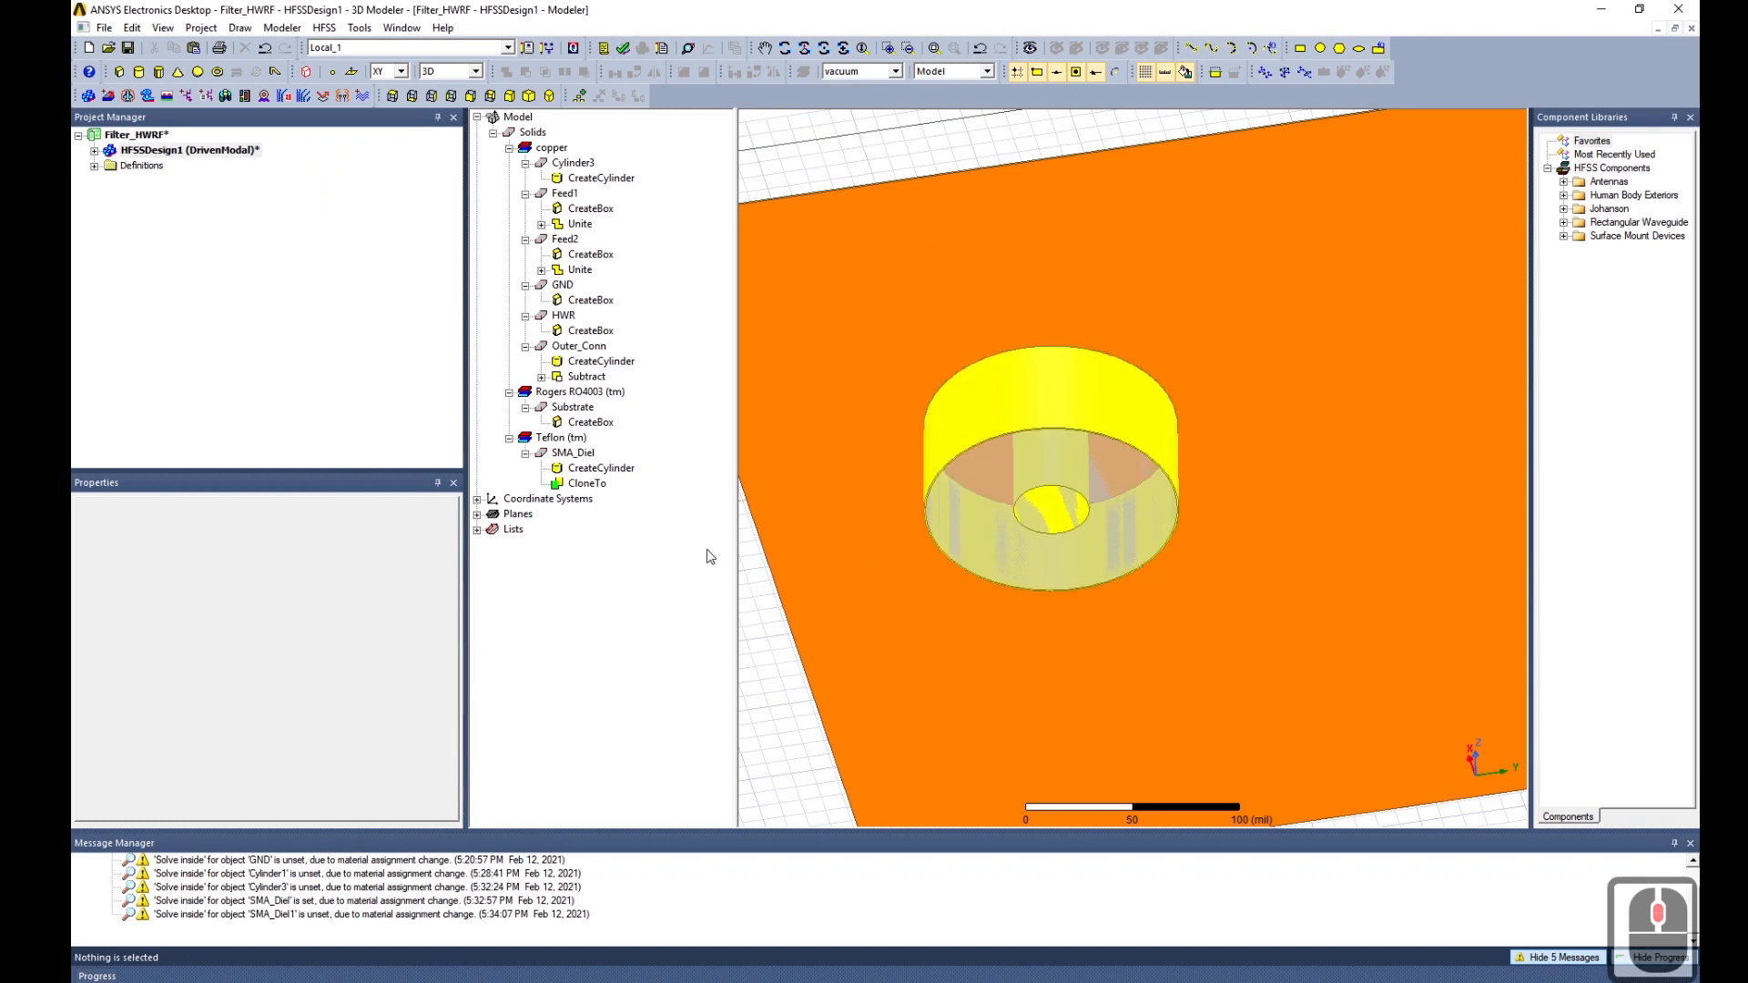
left_click(590, 456)
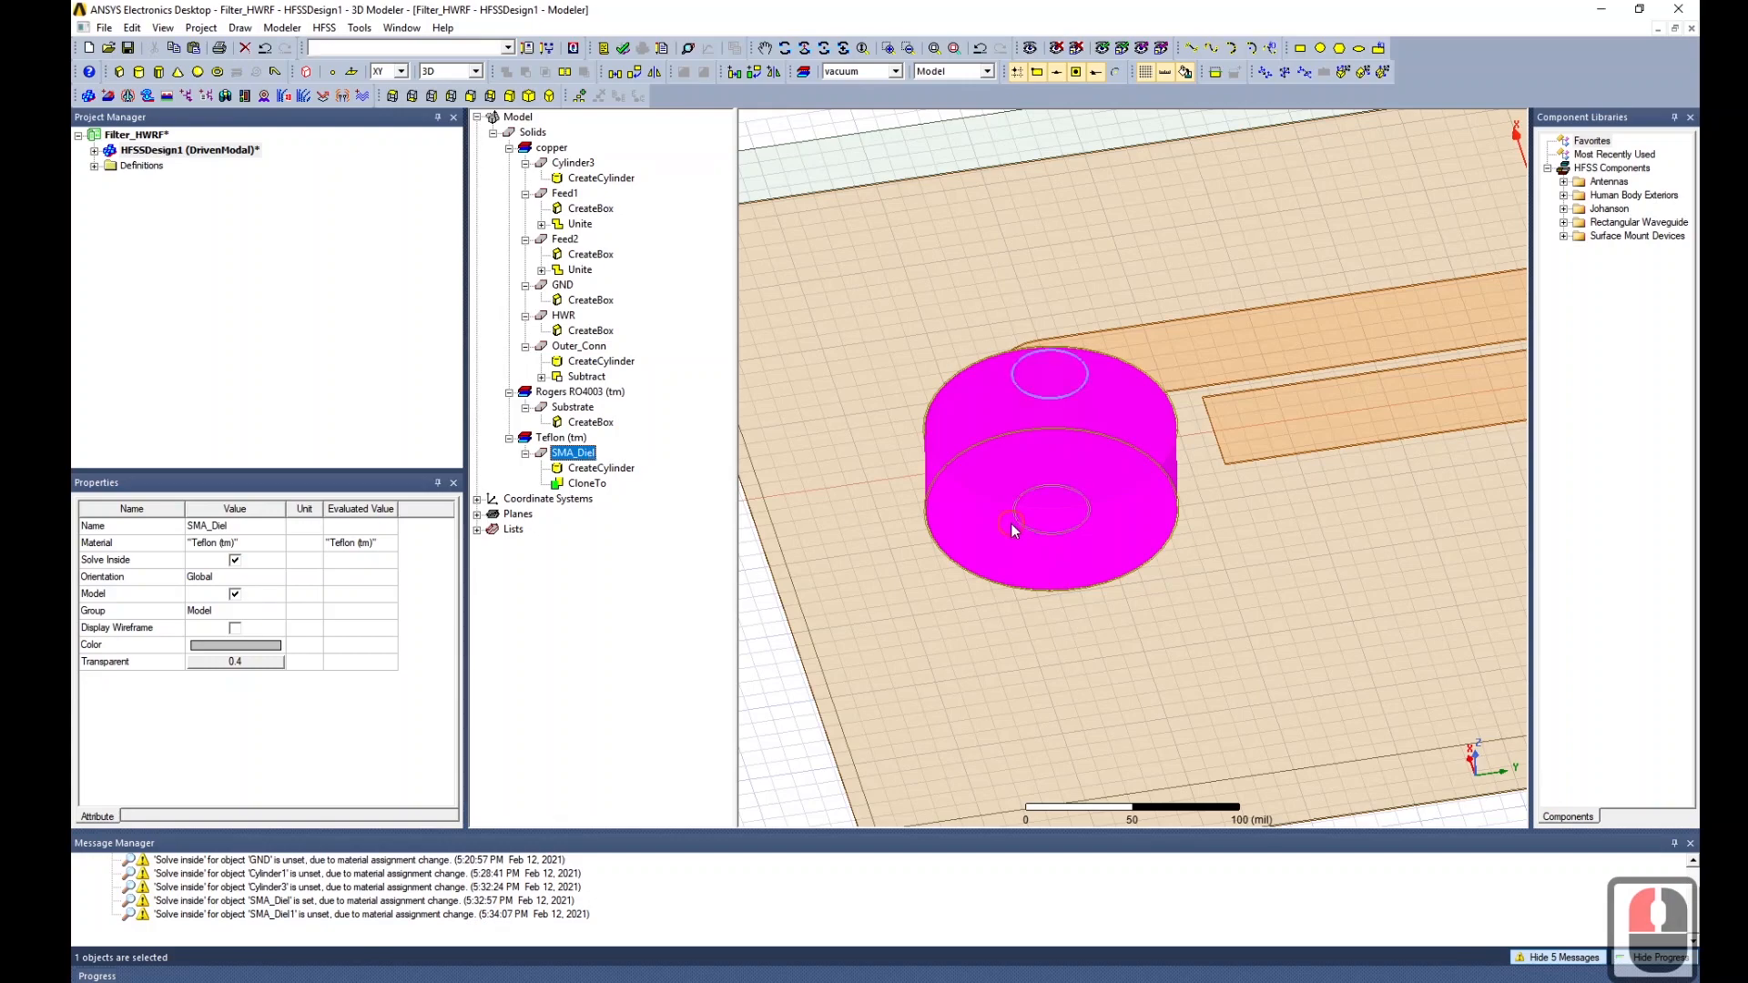
middle_click_drag(1013, 531, 1020, 619)
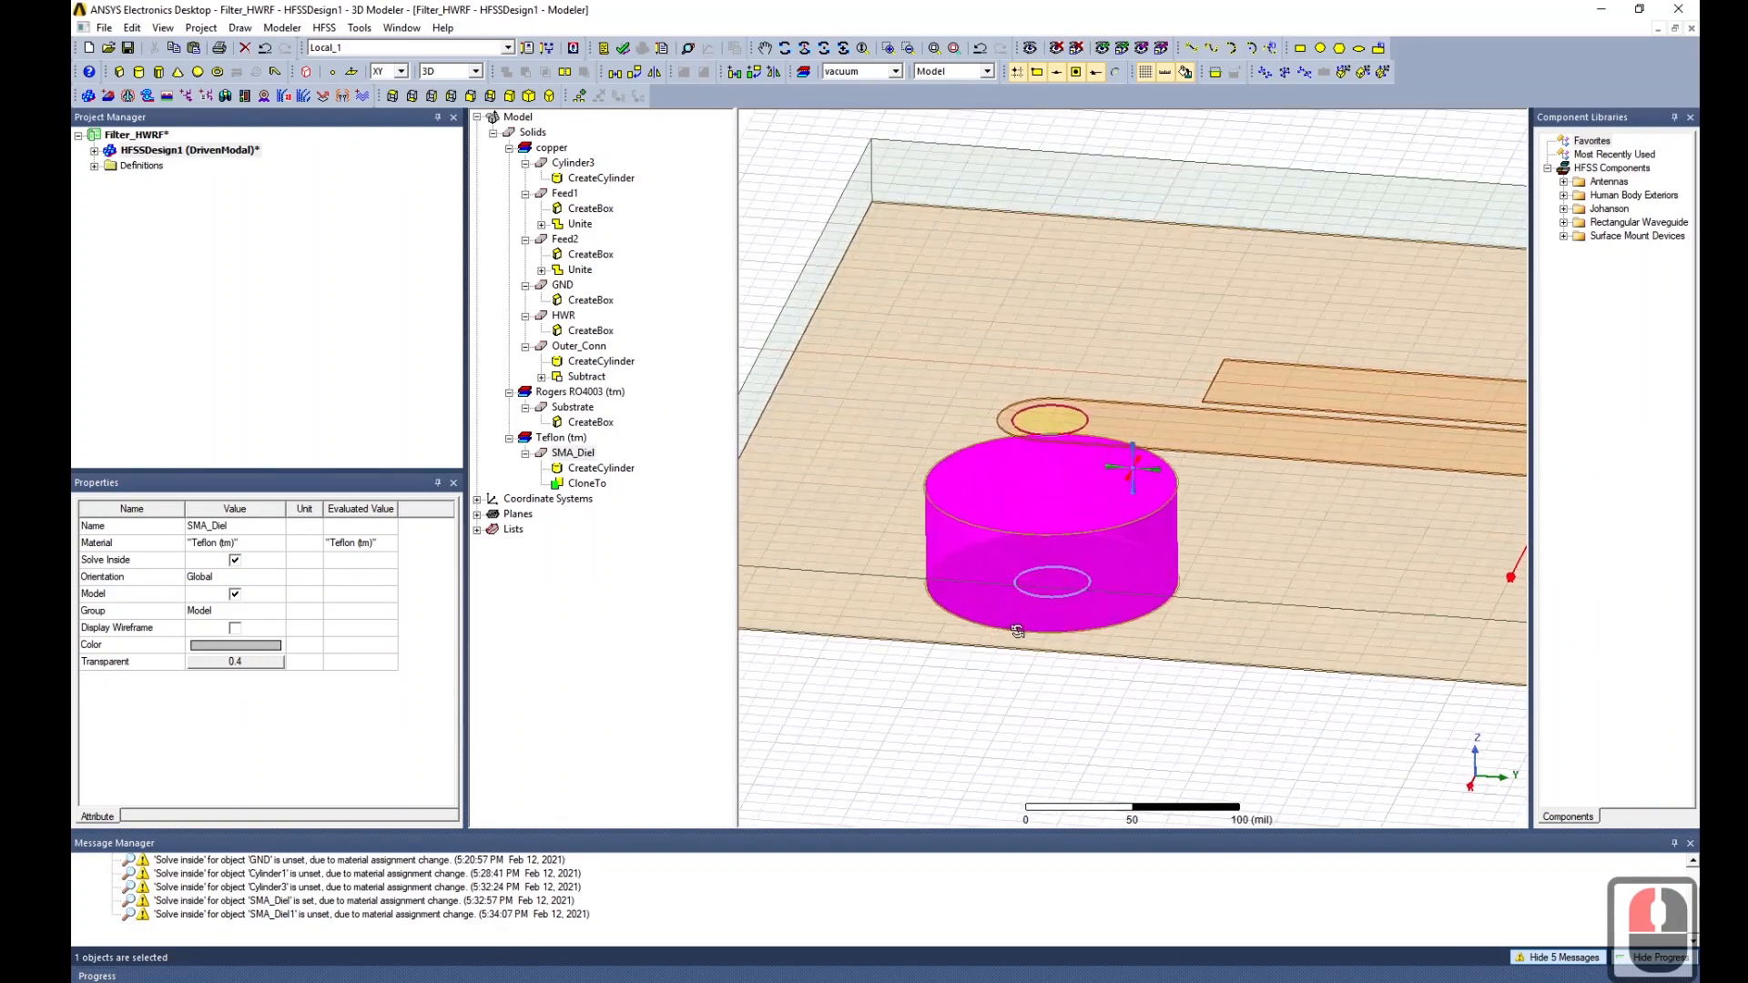
Rename Cylinder3 to center_pin, adding the missing underscore.
left_click(590, 455)
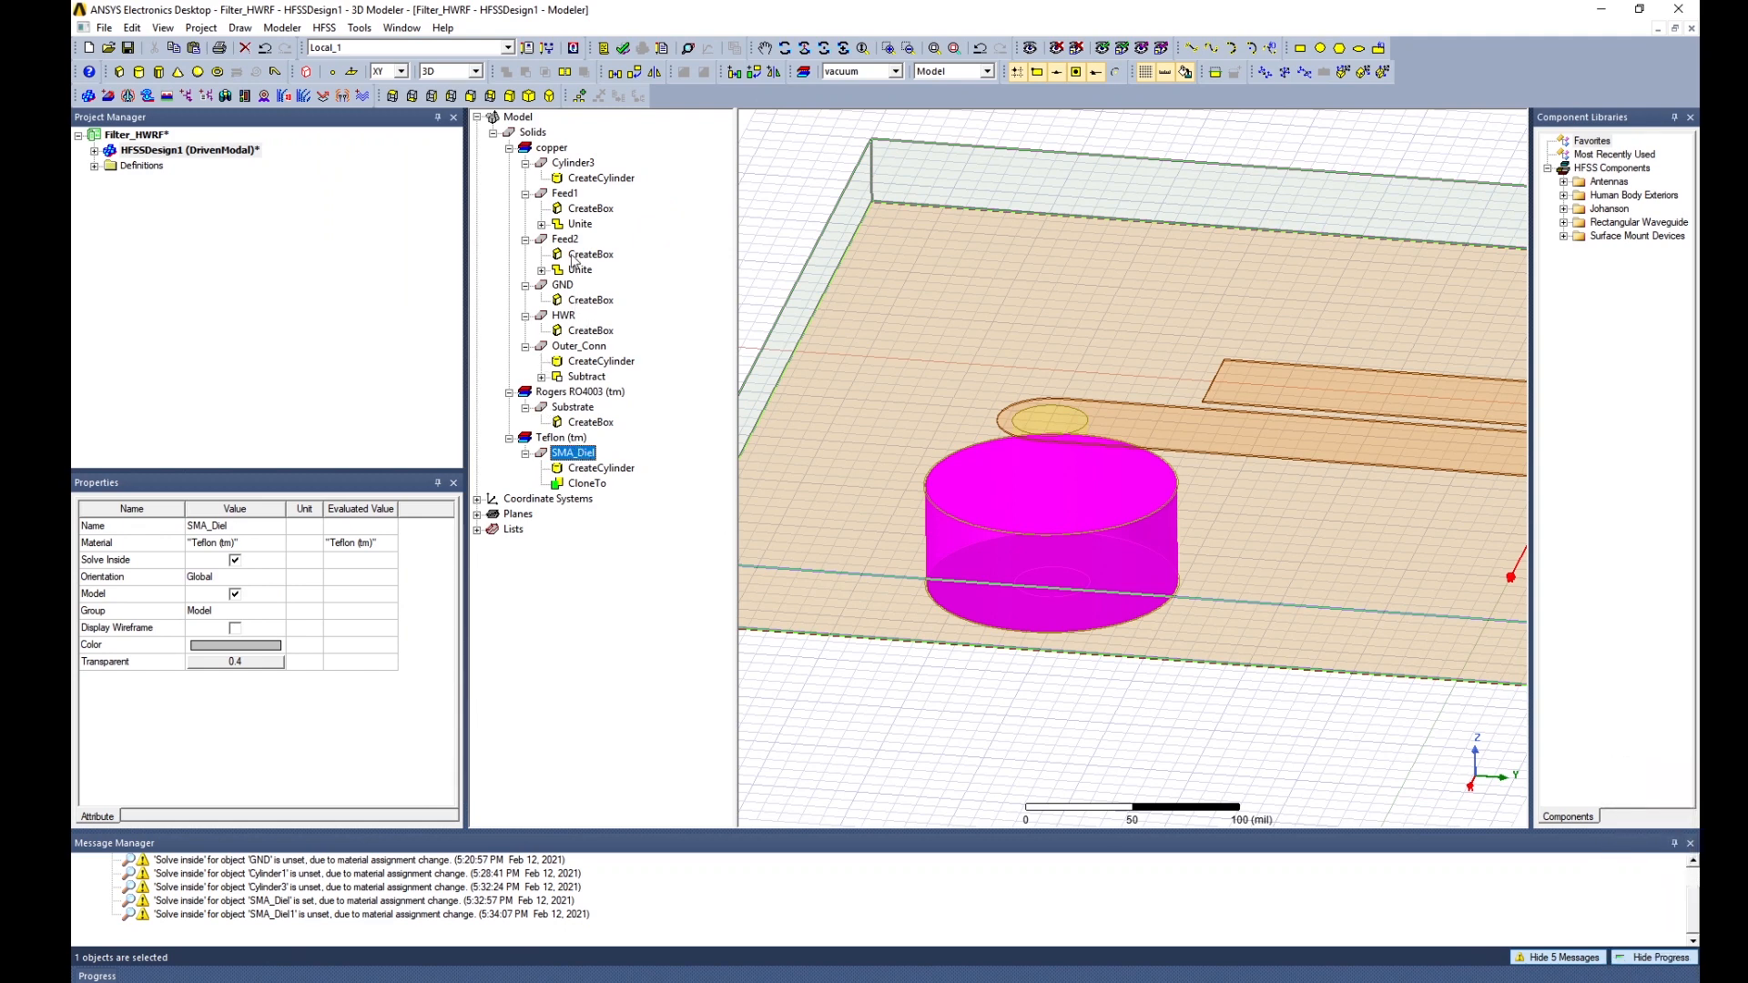
left_click(570, 164)
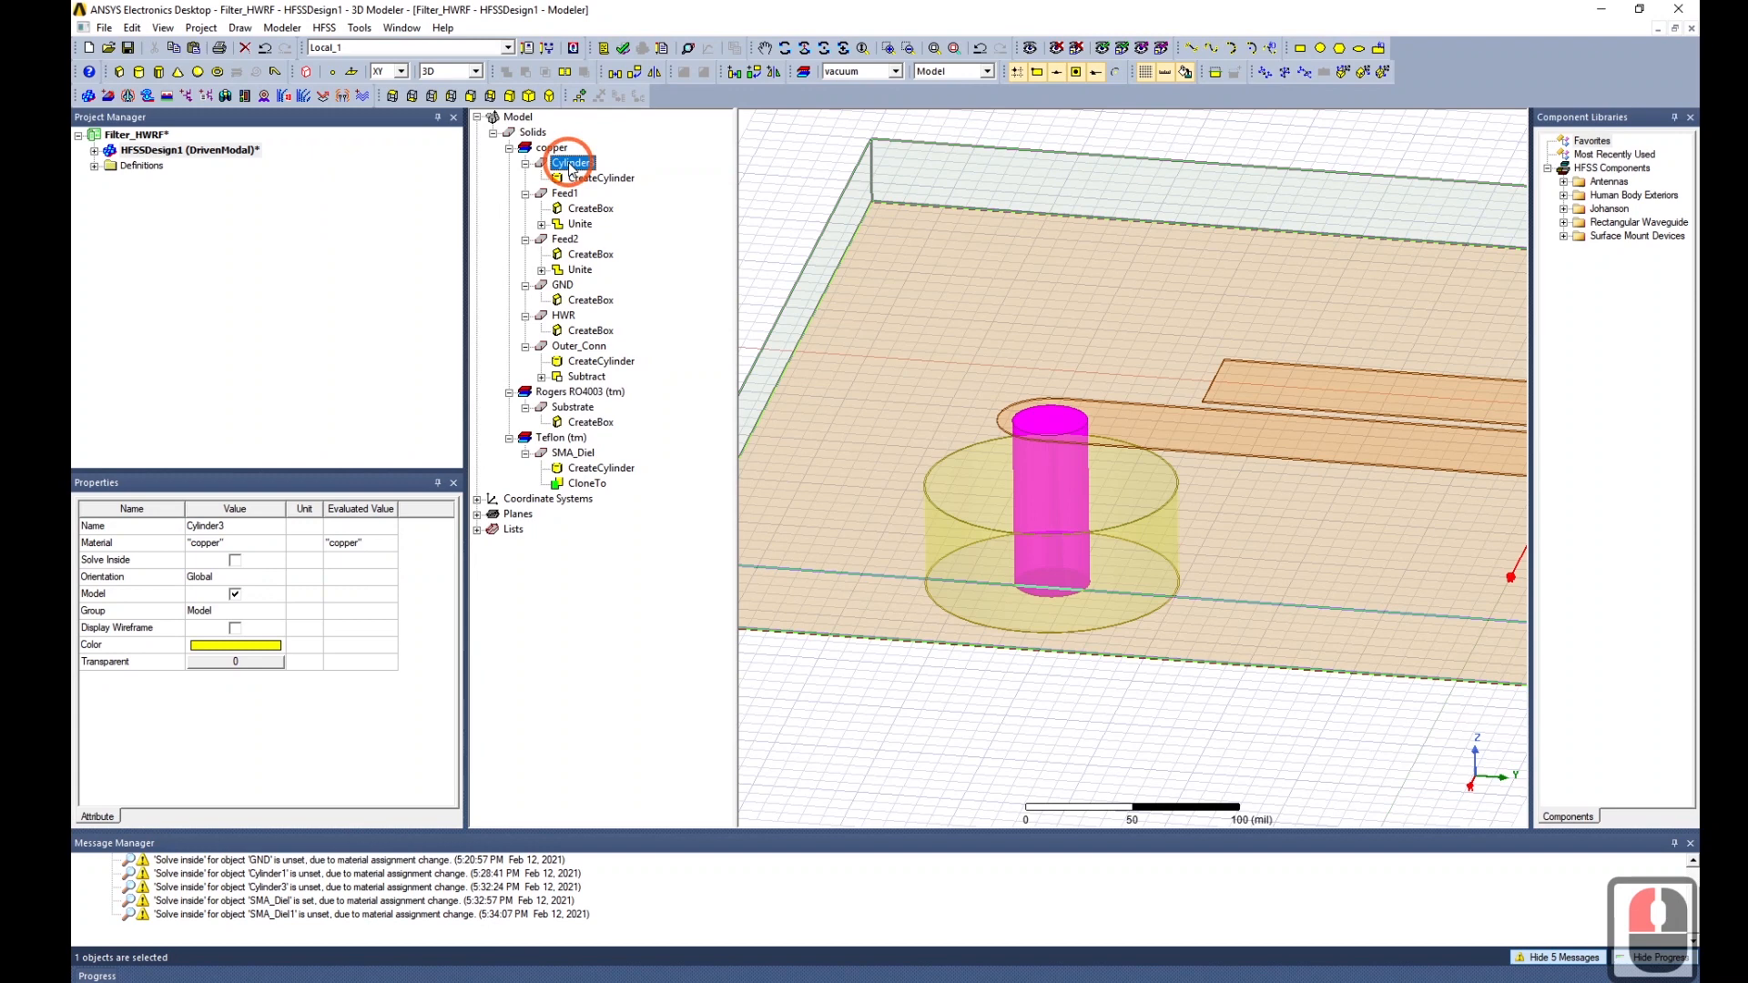
double_click(238, 527)
type("c")
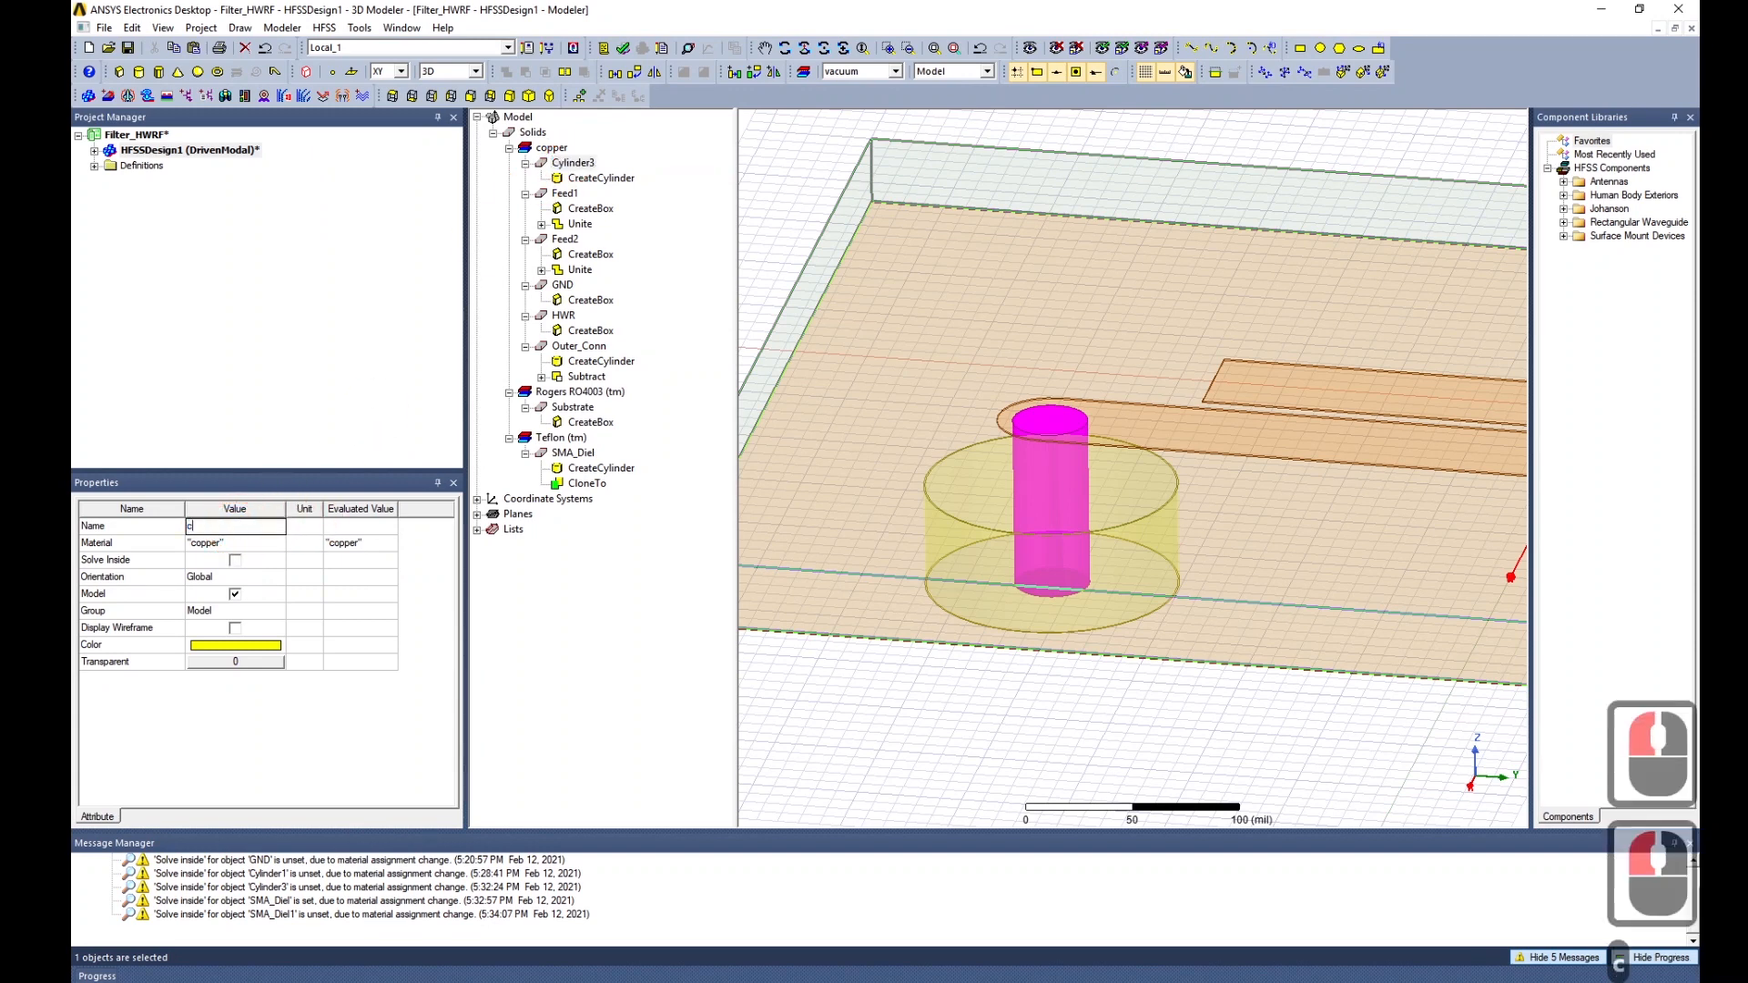
type("enterpin")
key("Return")
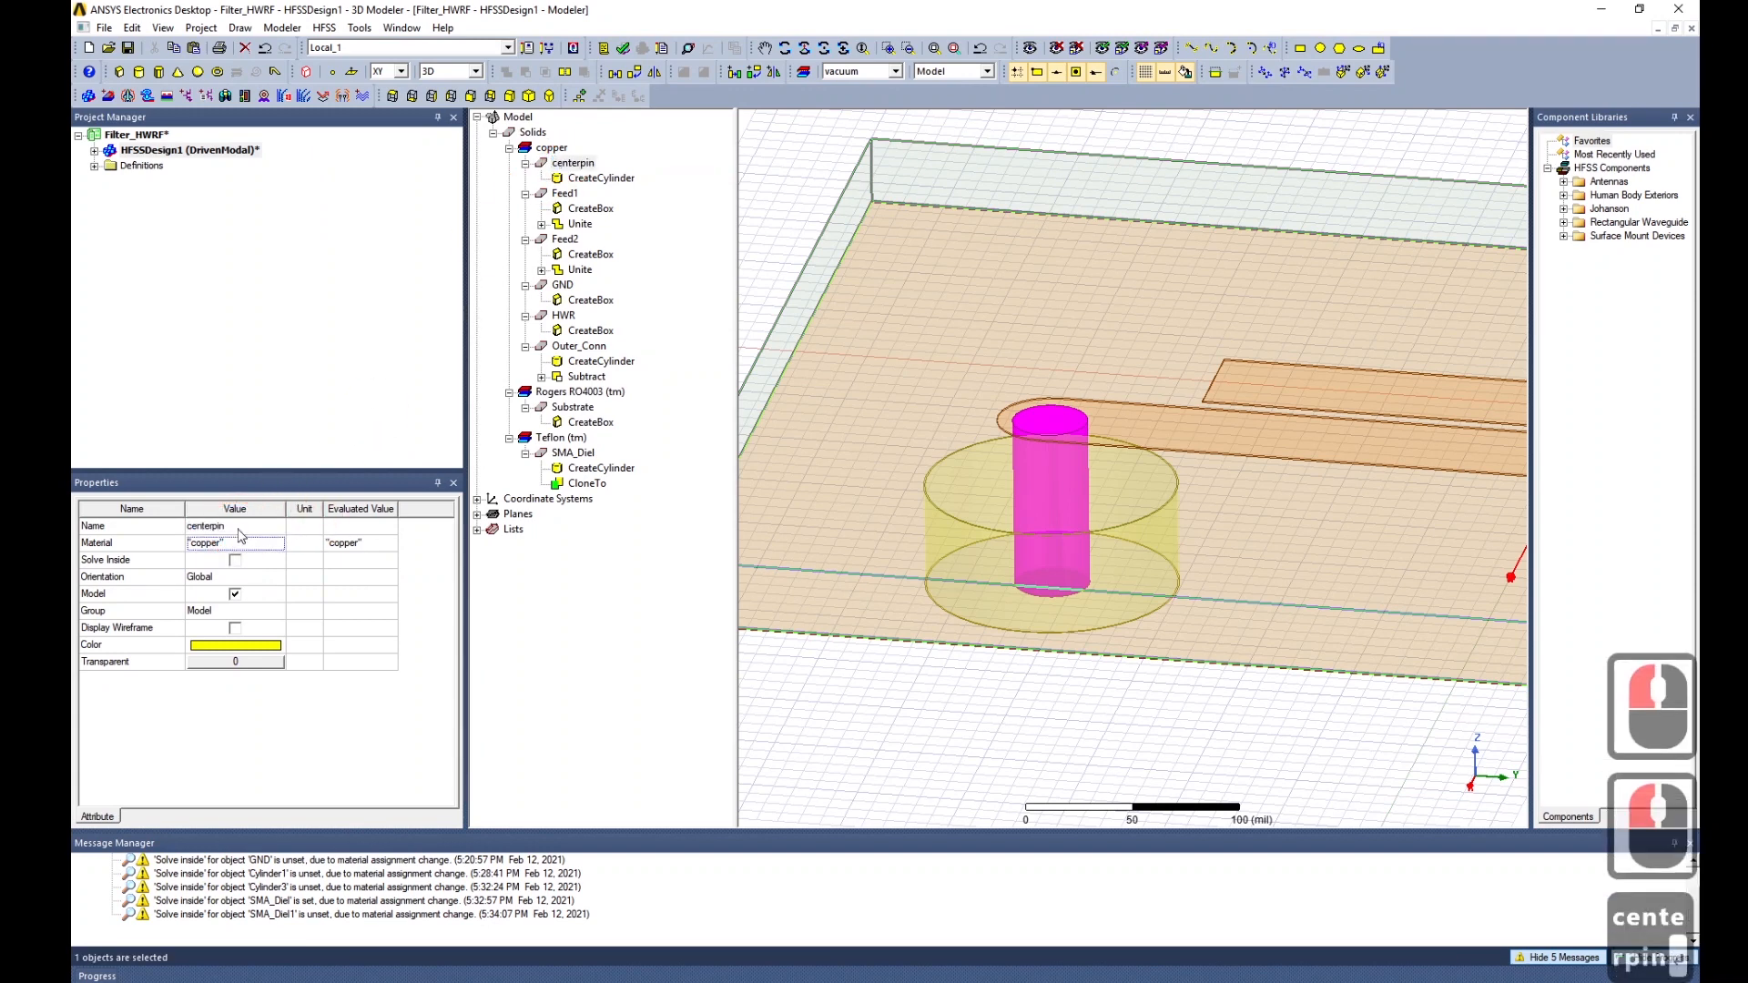
double_click(219, 527)
left_click(218, 527)
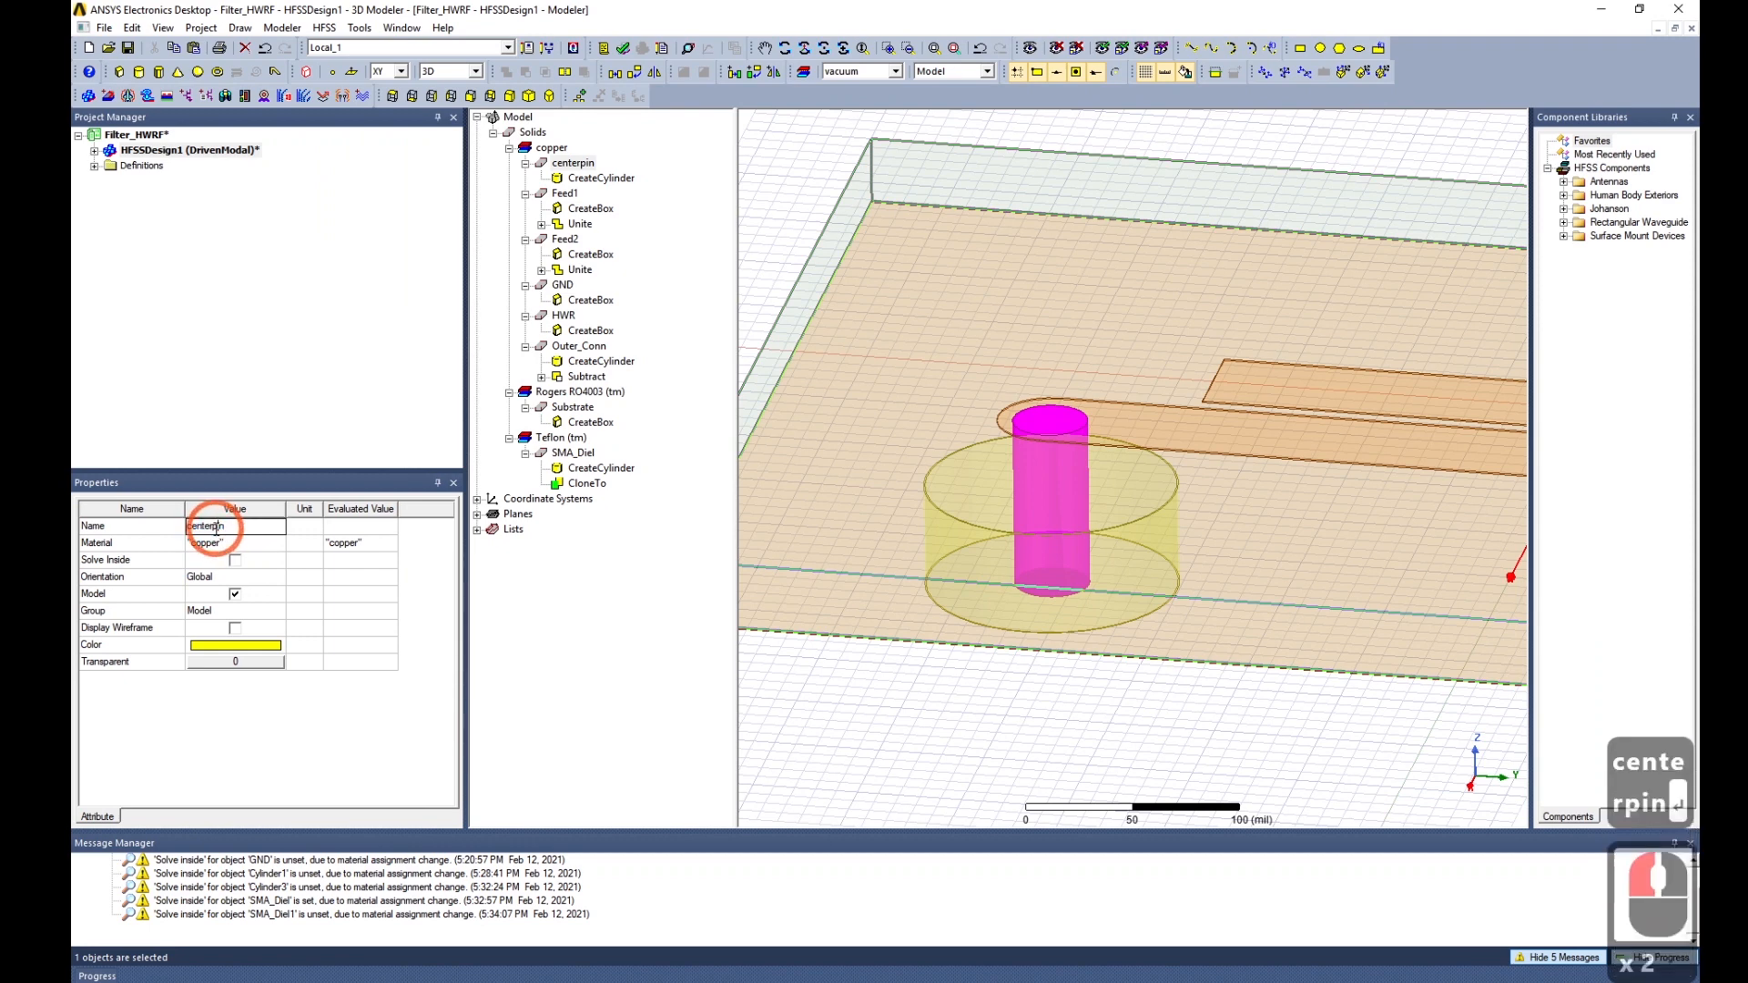
type("_")
left_click(215, 544)
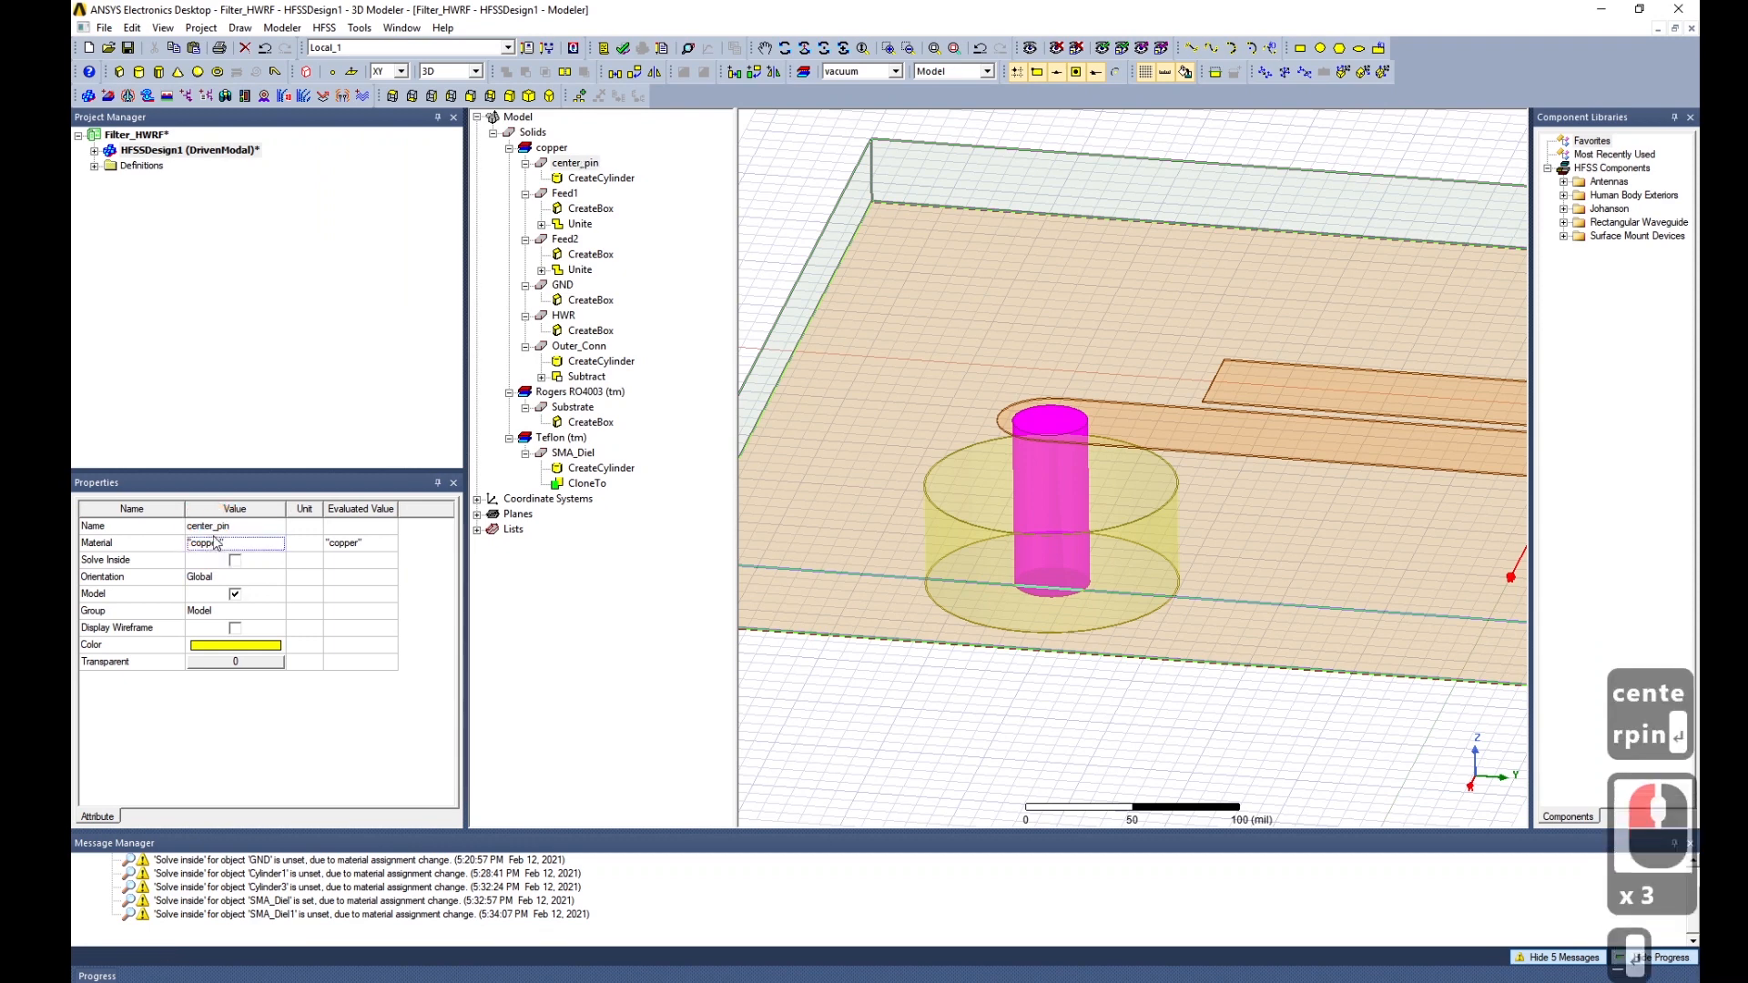
left_click(578, 453)
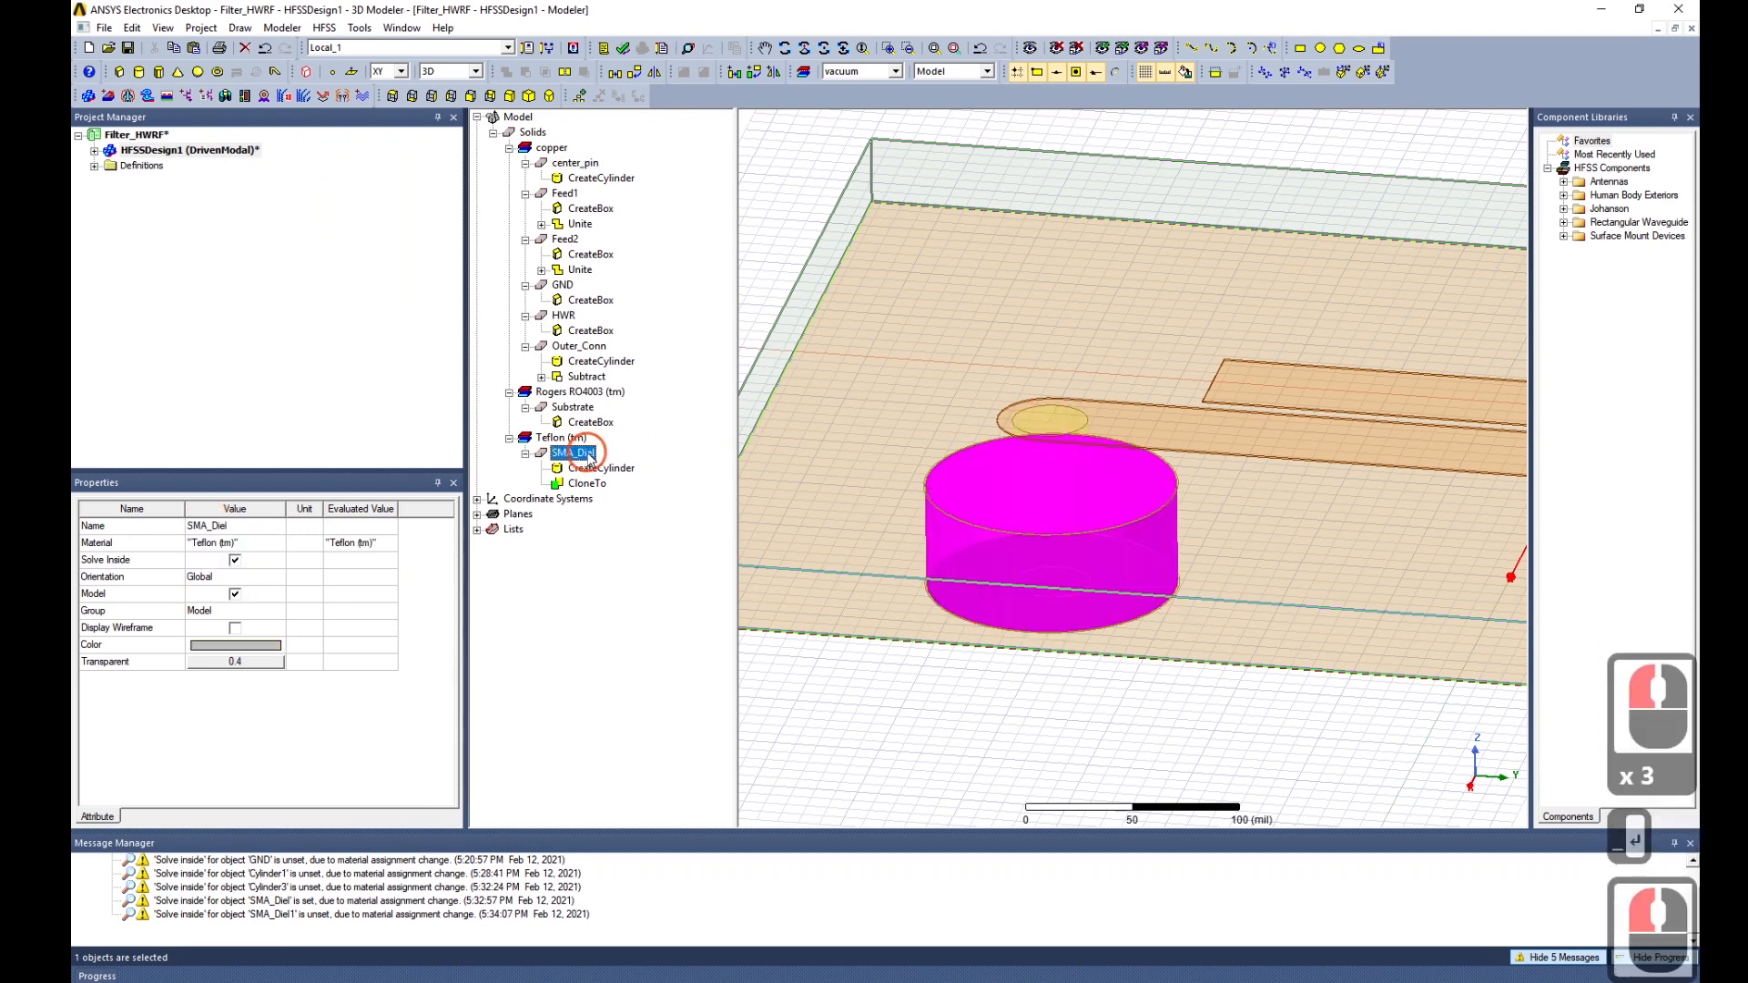
Subtract center_pin from SMA_Diel, keeping a clone of center_pin.
left_click(575, 163, "ctrl")
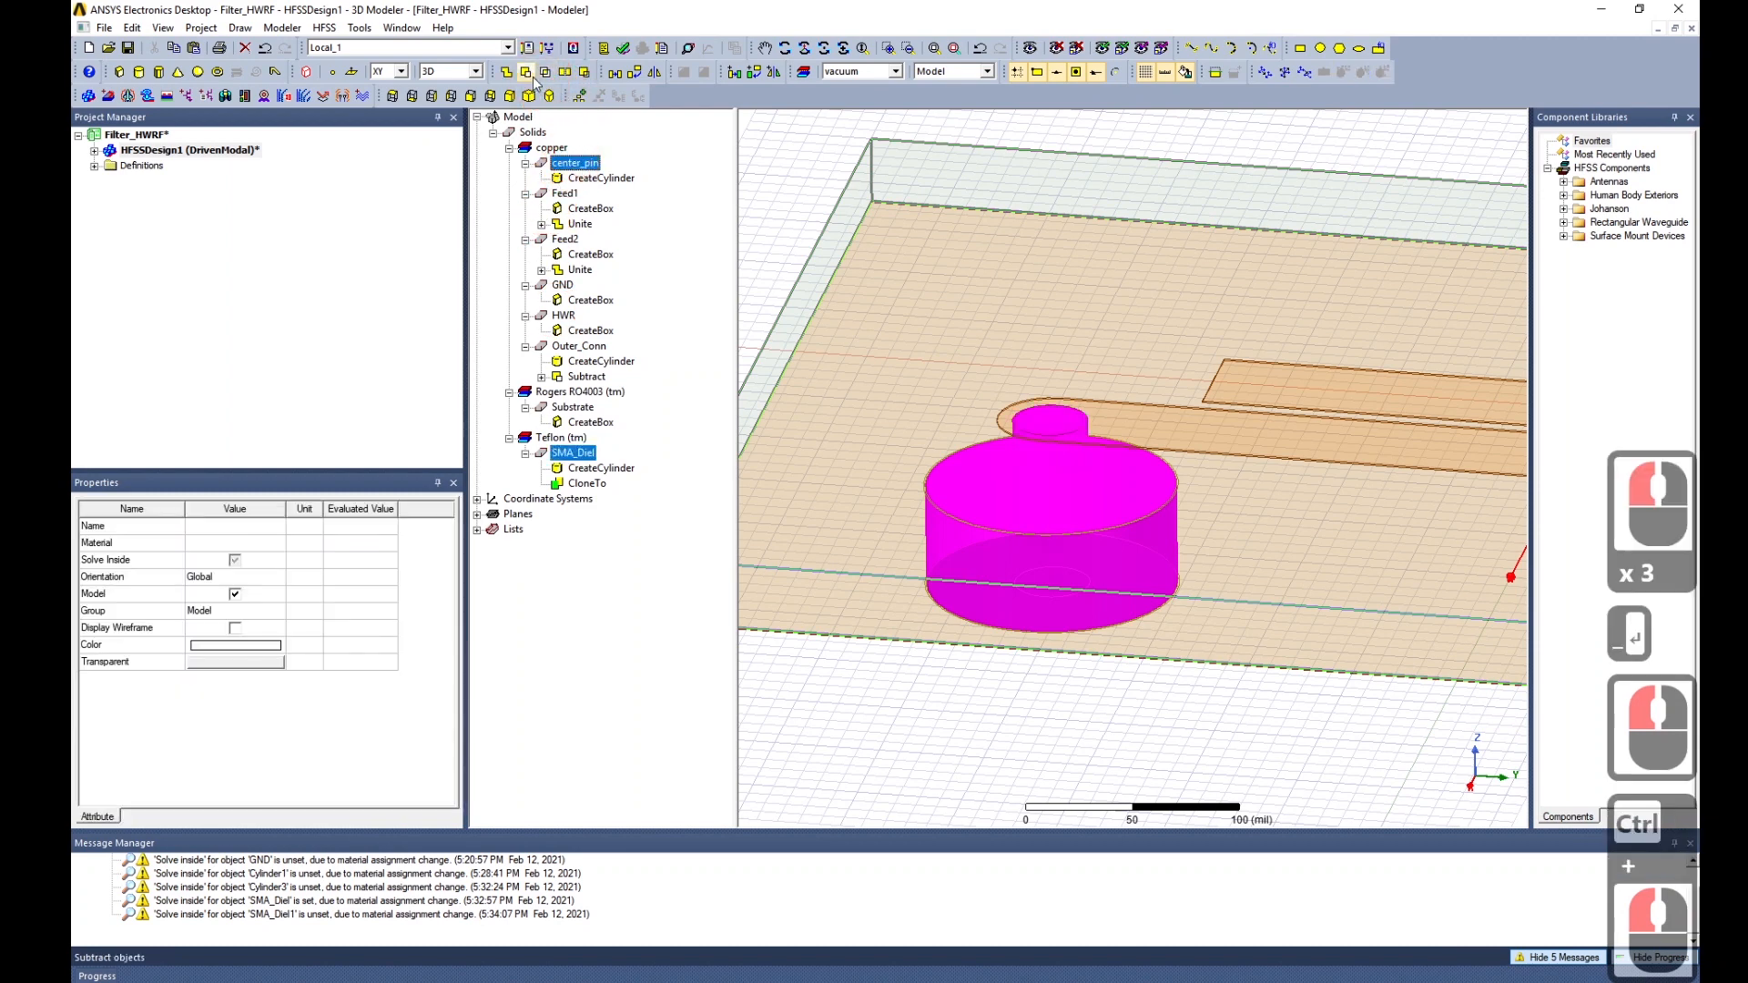
left_click(564, 95)
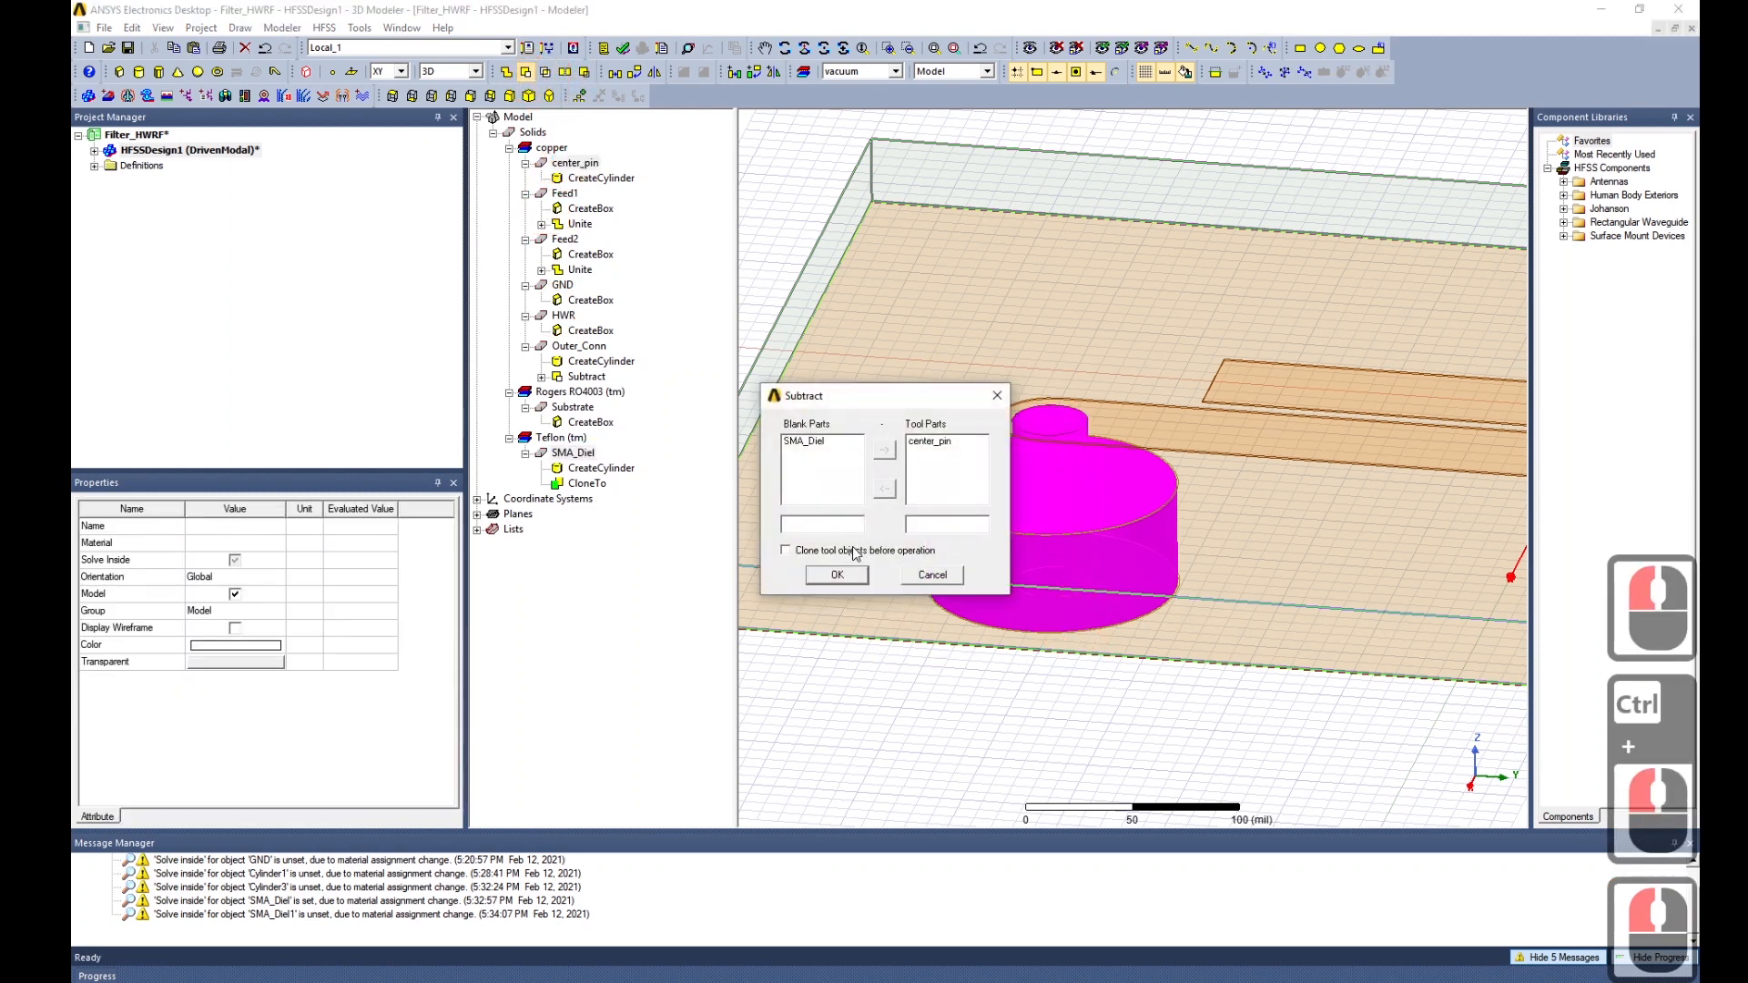
left_click(829, 552)
left_click(827, 576)
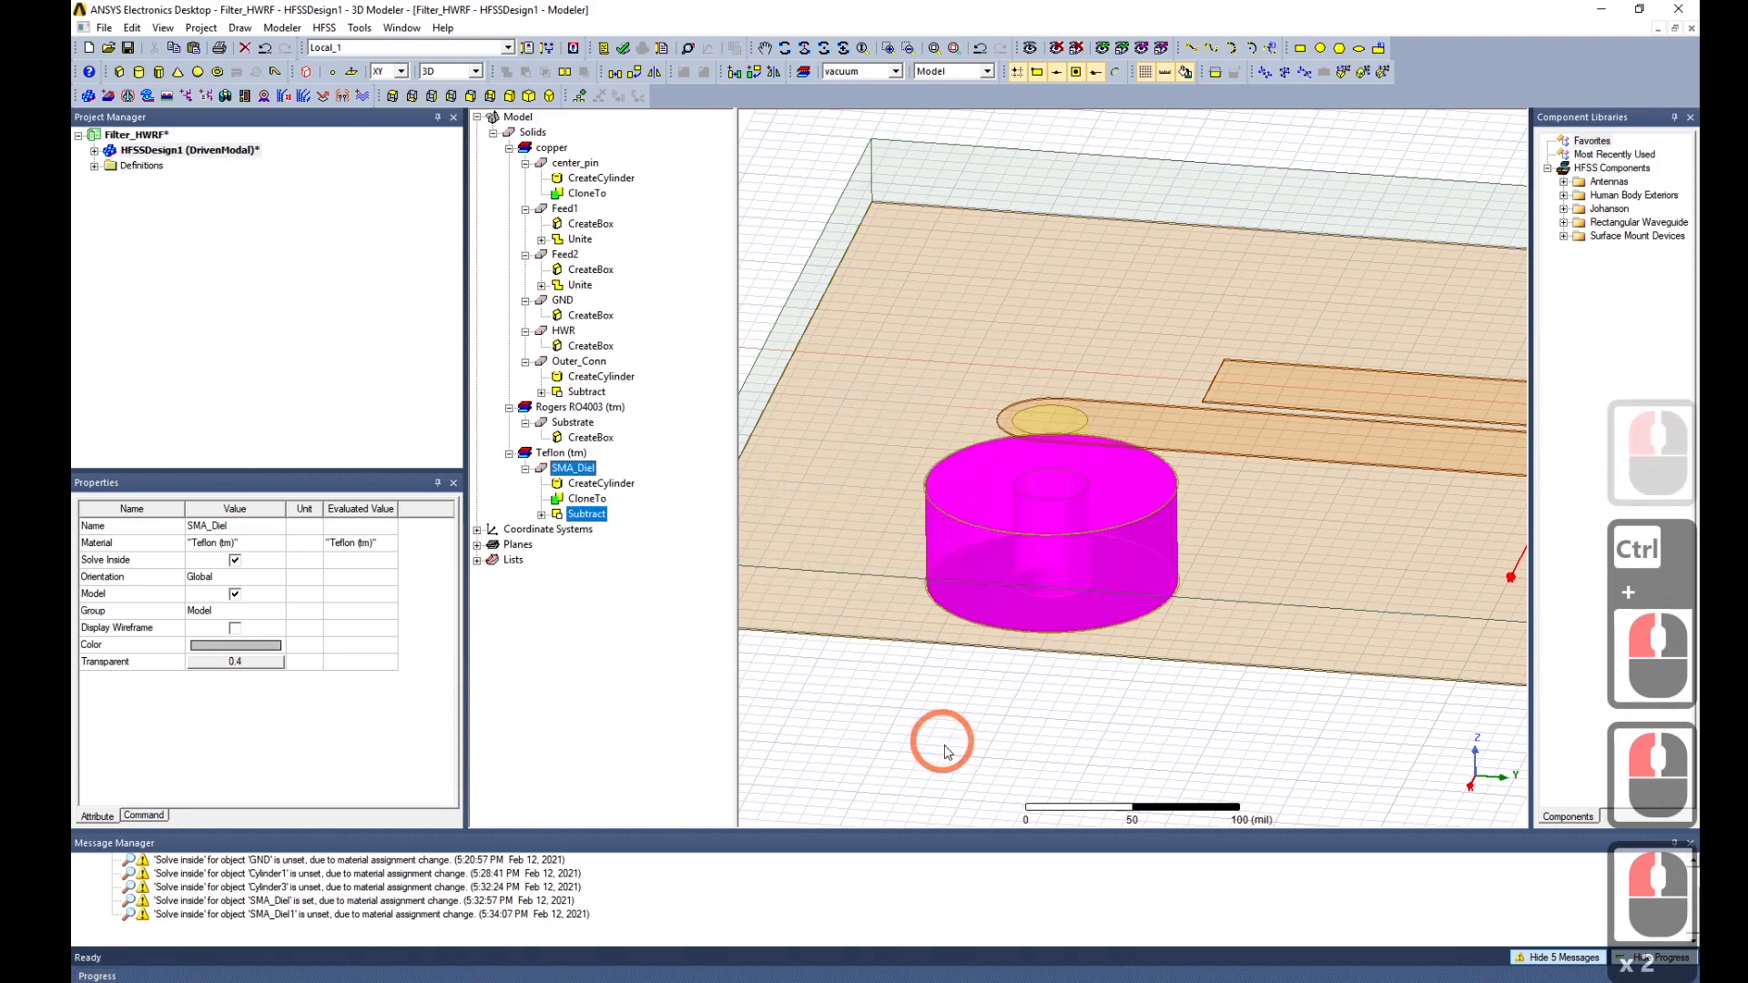
left_click(995, 729)
left_click(1020, 712)
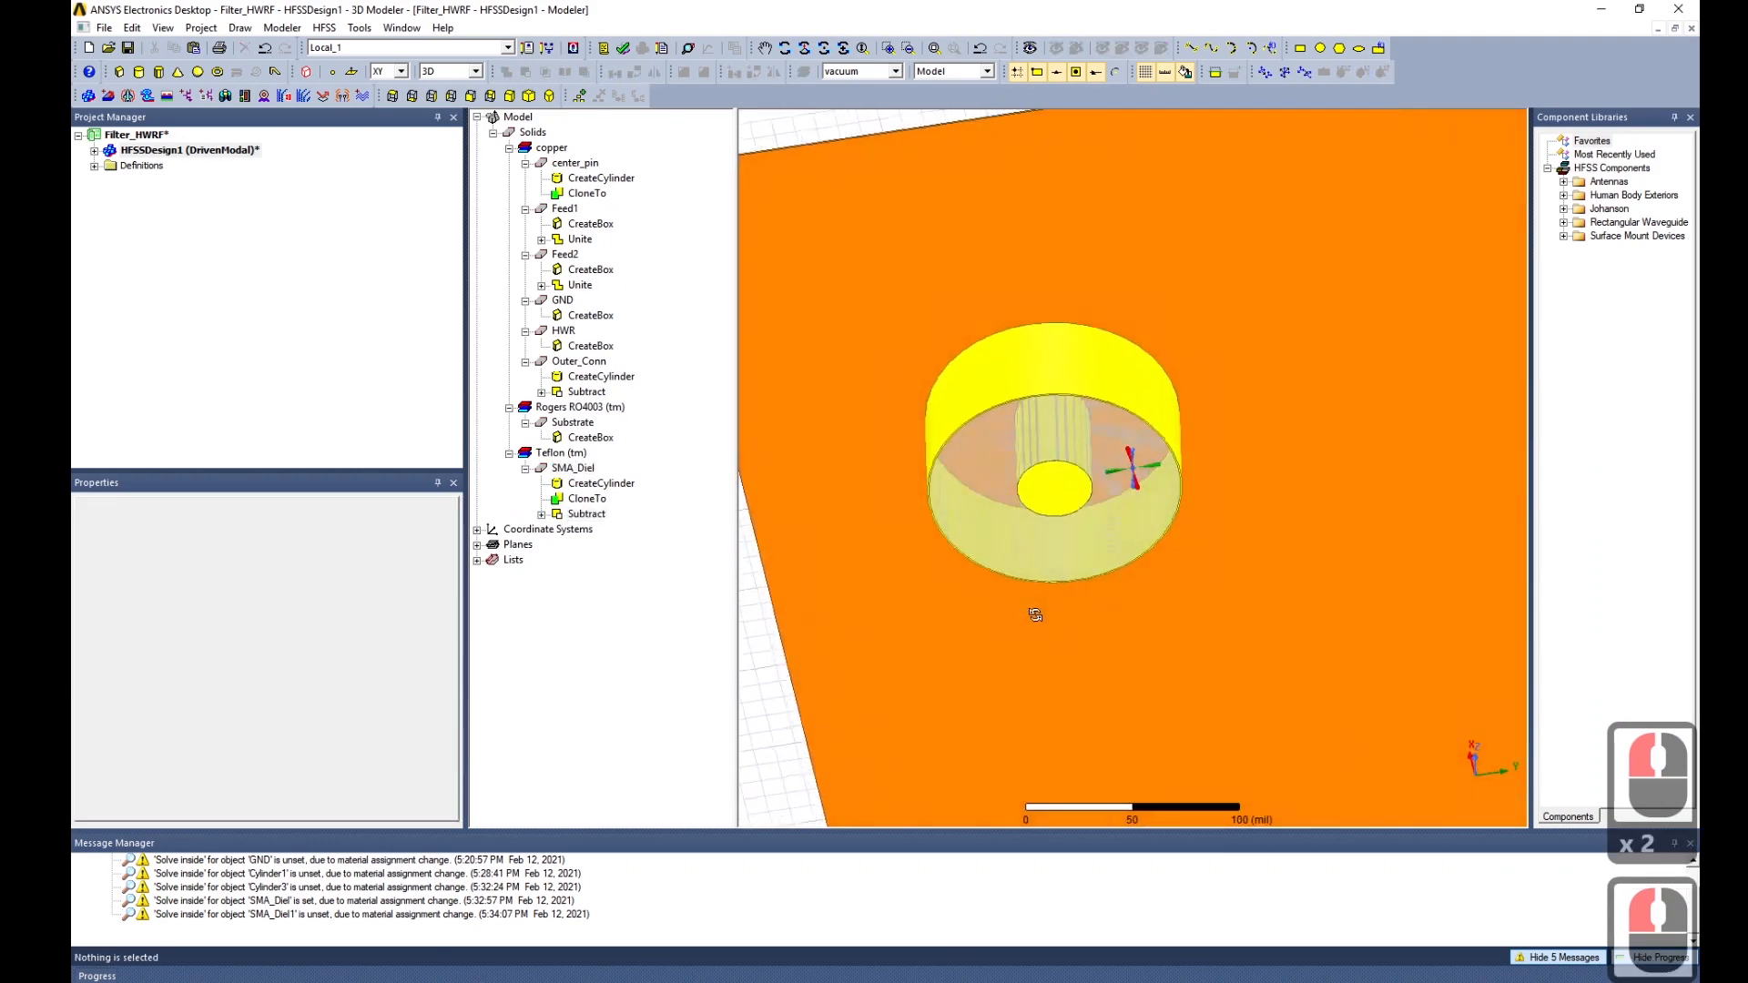
left_click_drag(1030, 536, 1005, 717)
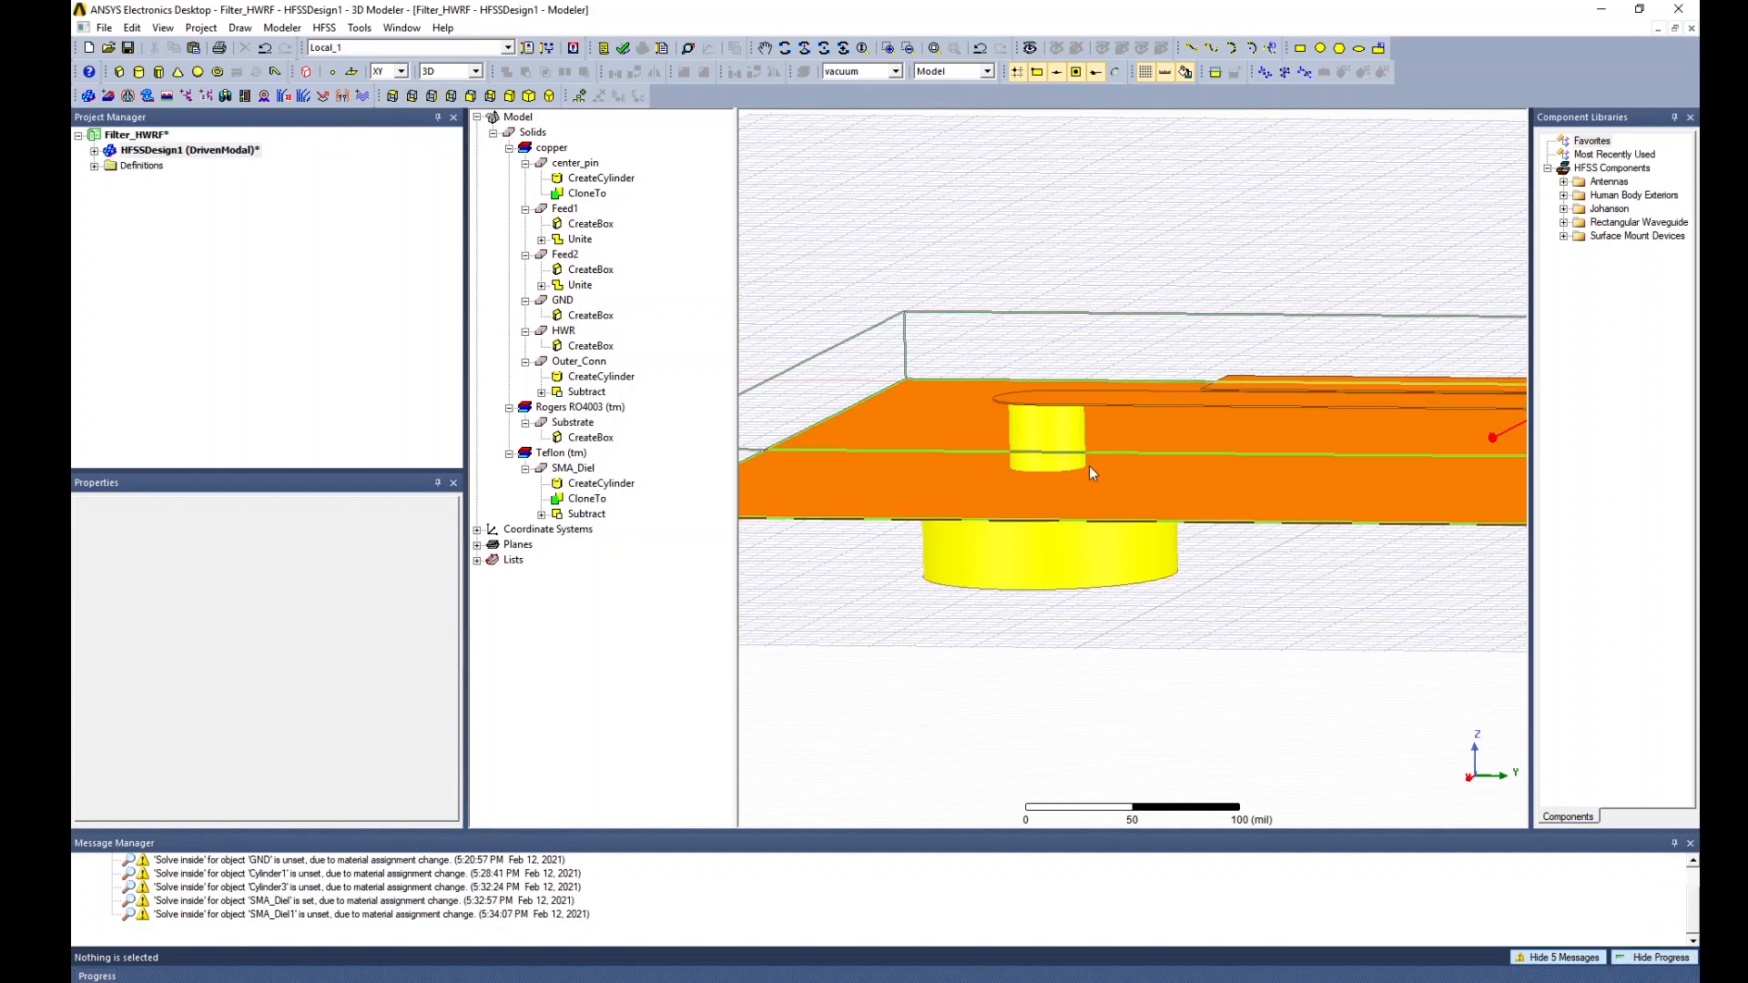
left_click(571, 468)
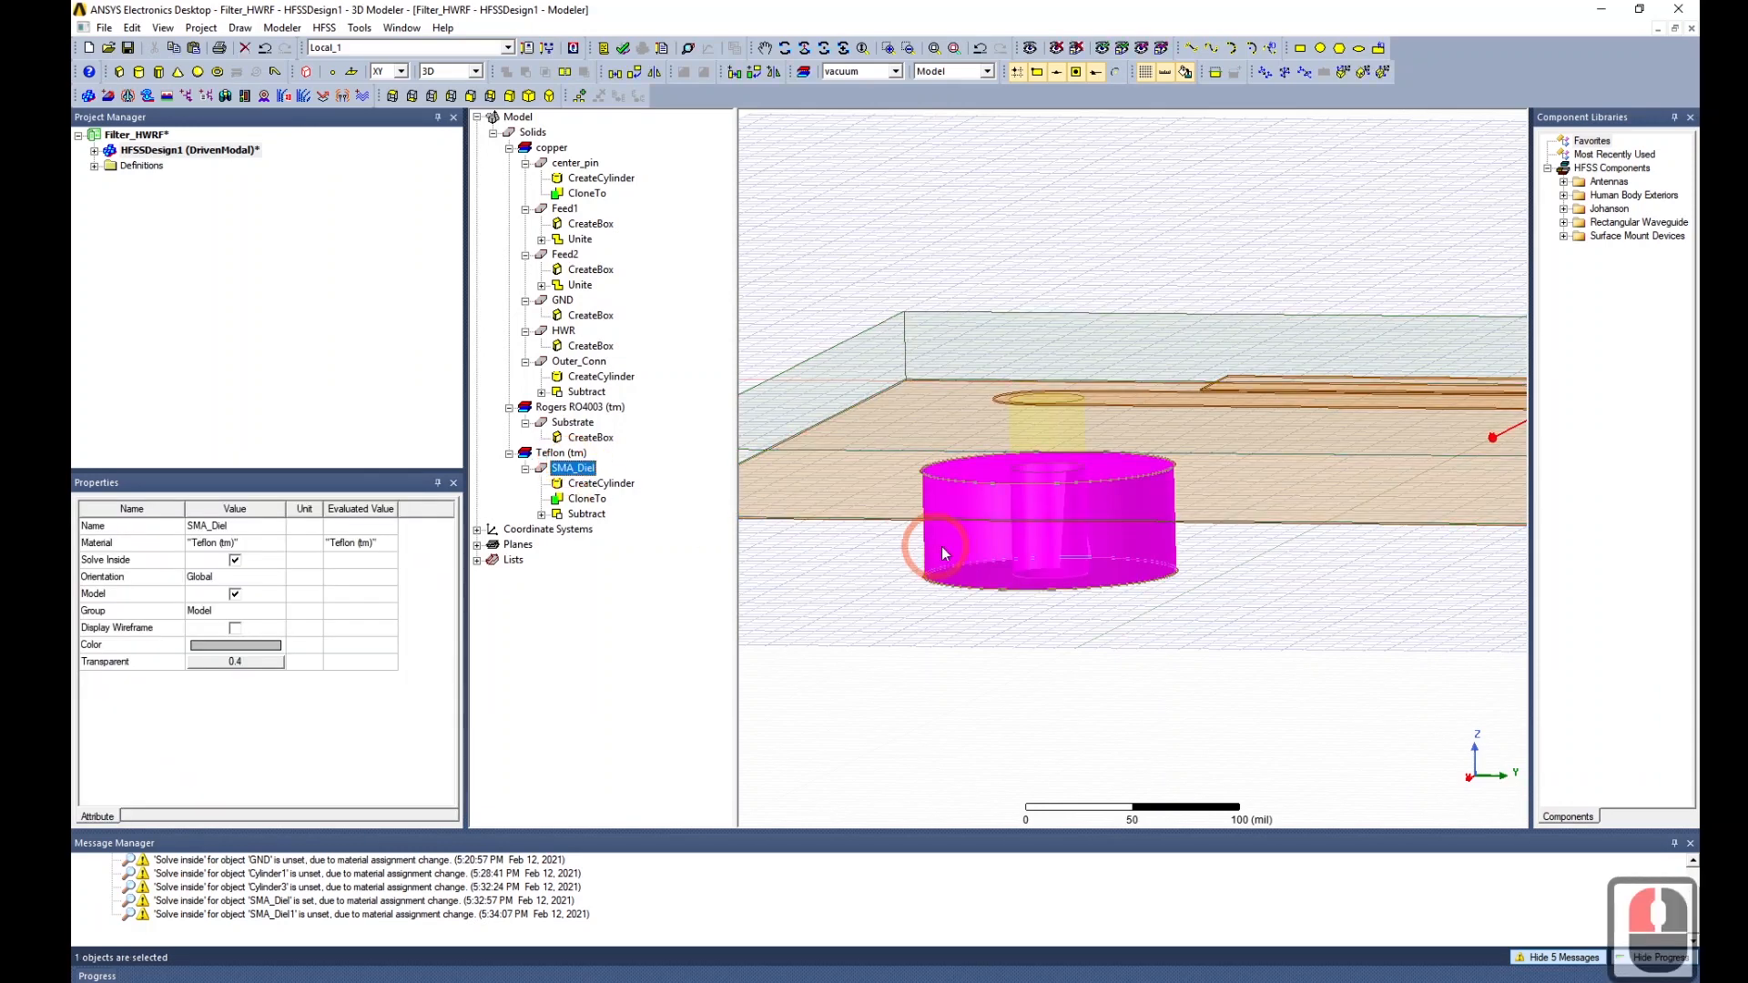
key("ctrl+v")
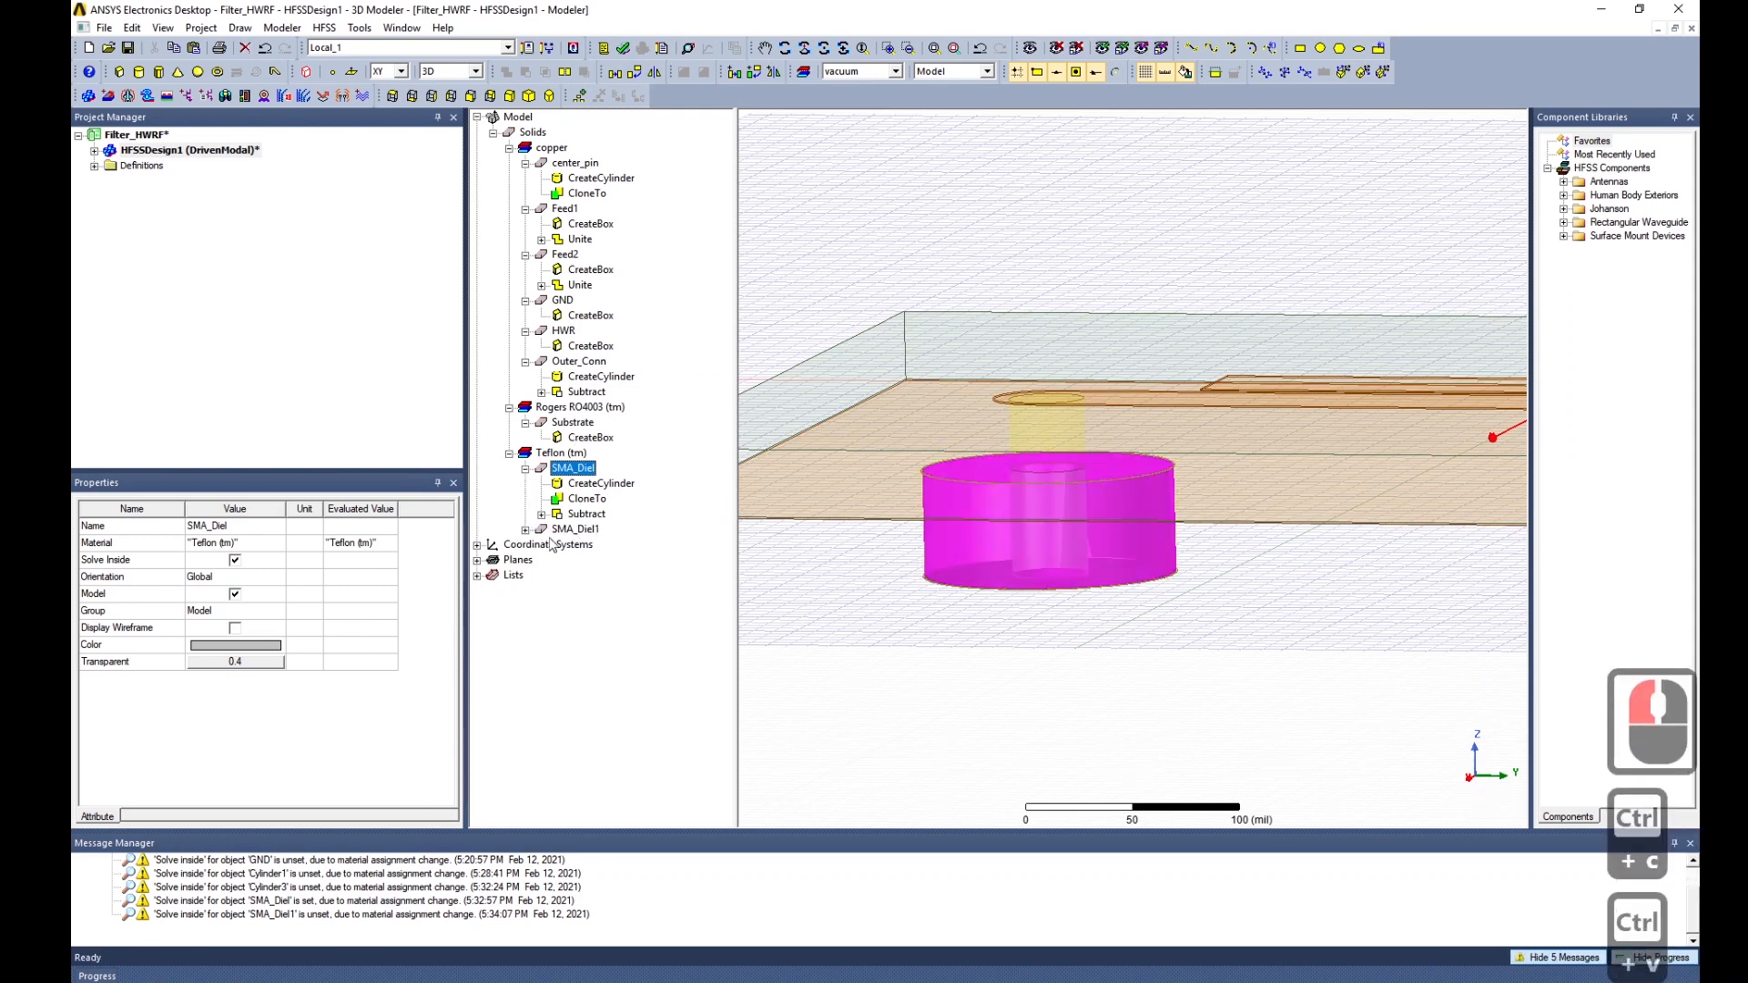
left_click(525, 529)
left_click(583, 560)
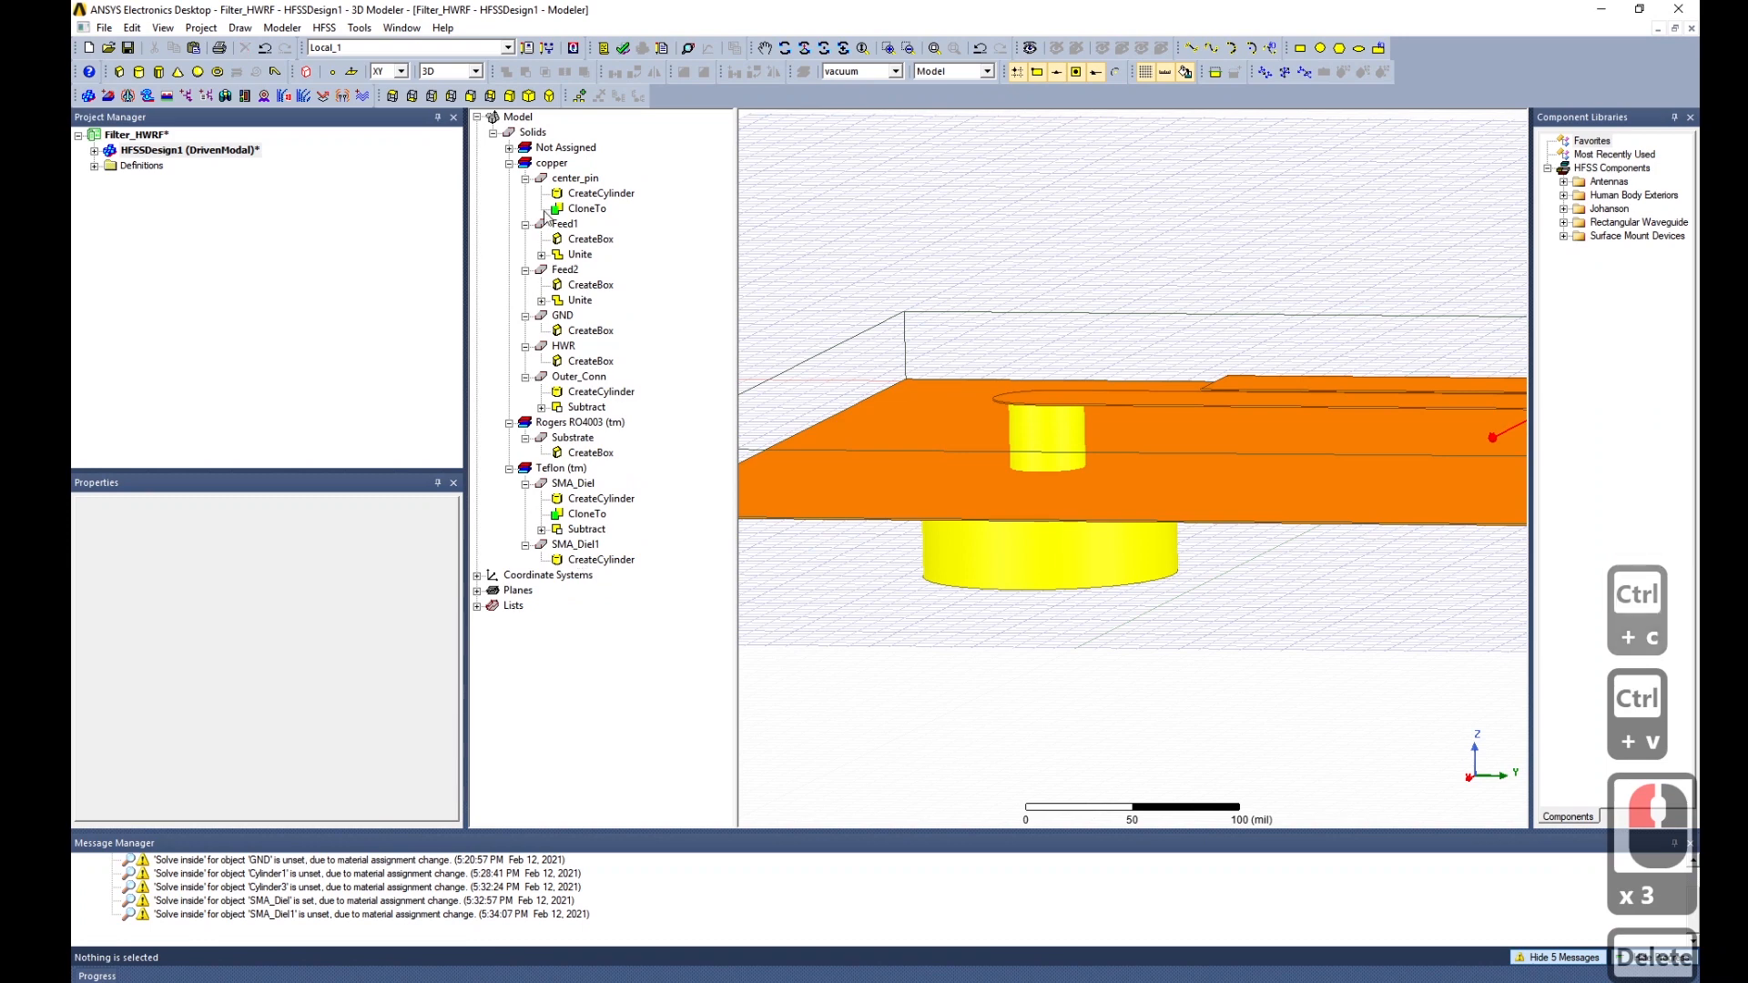
left_click(509, 149)
left_click(574, 166)
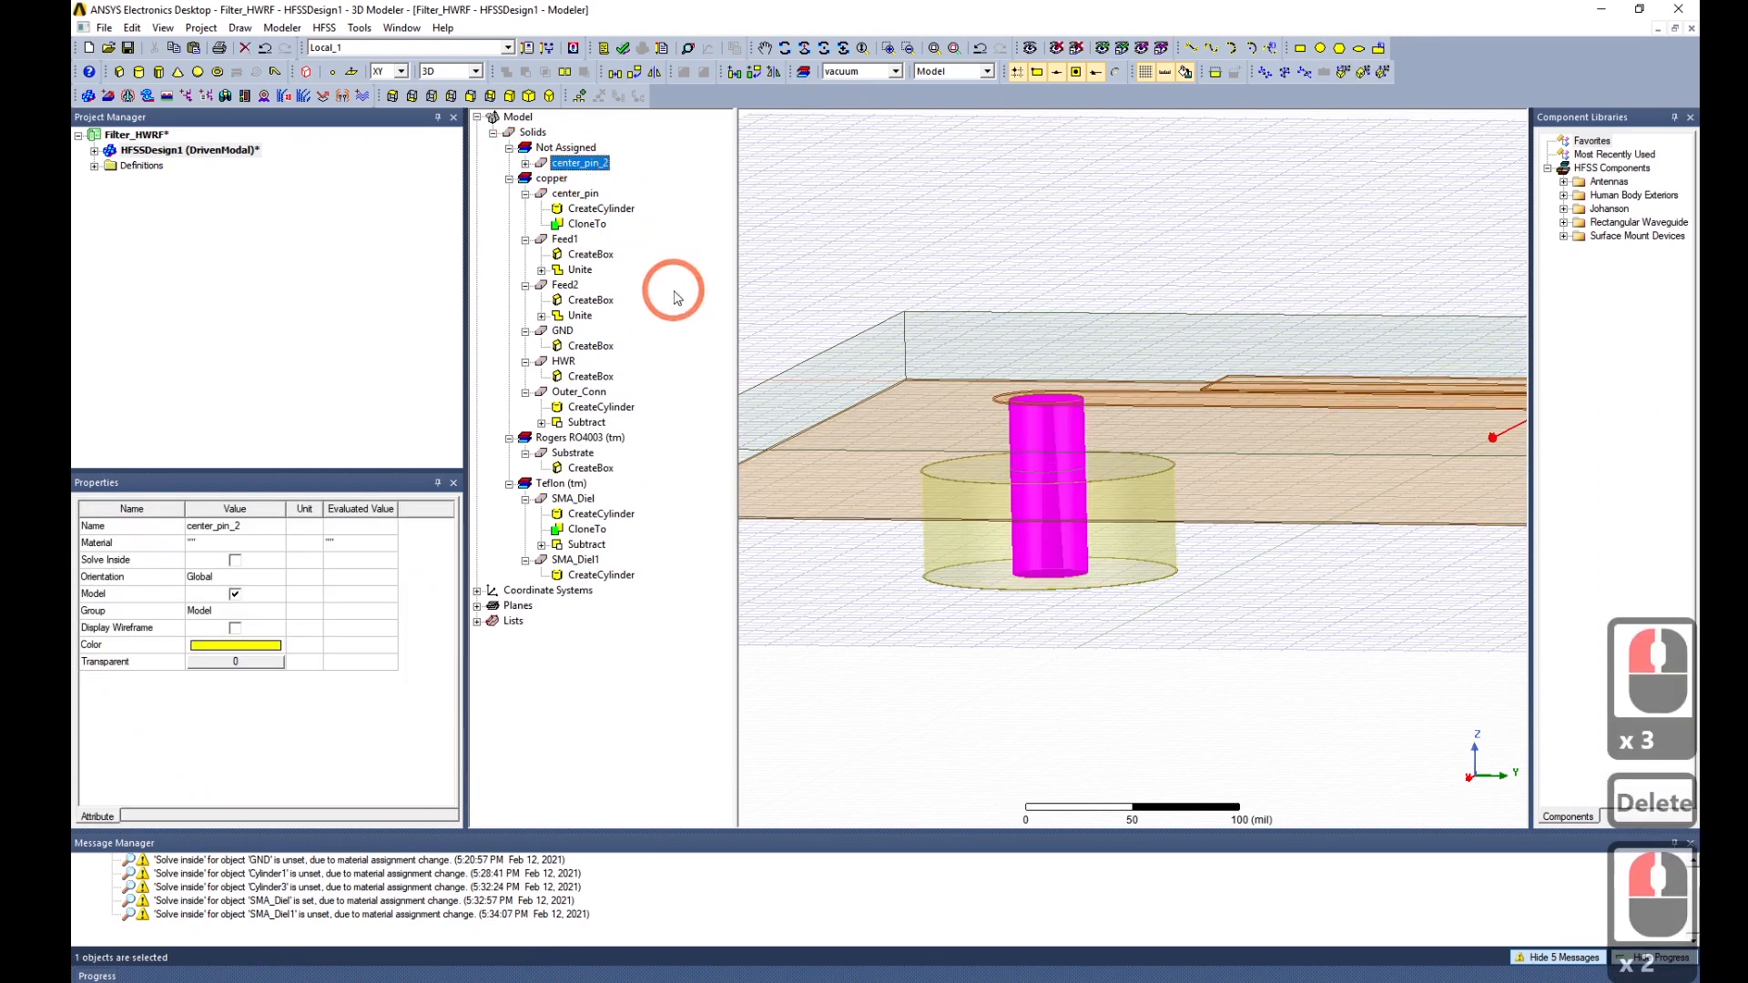
key("Delete")
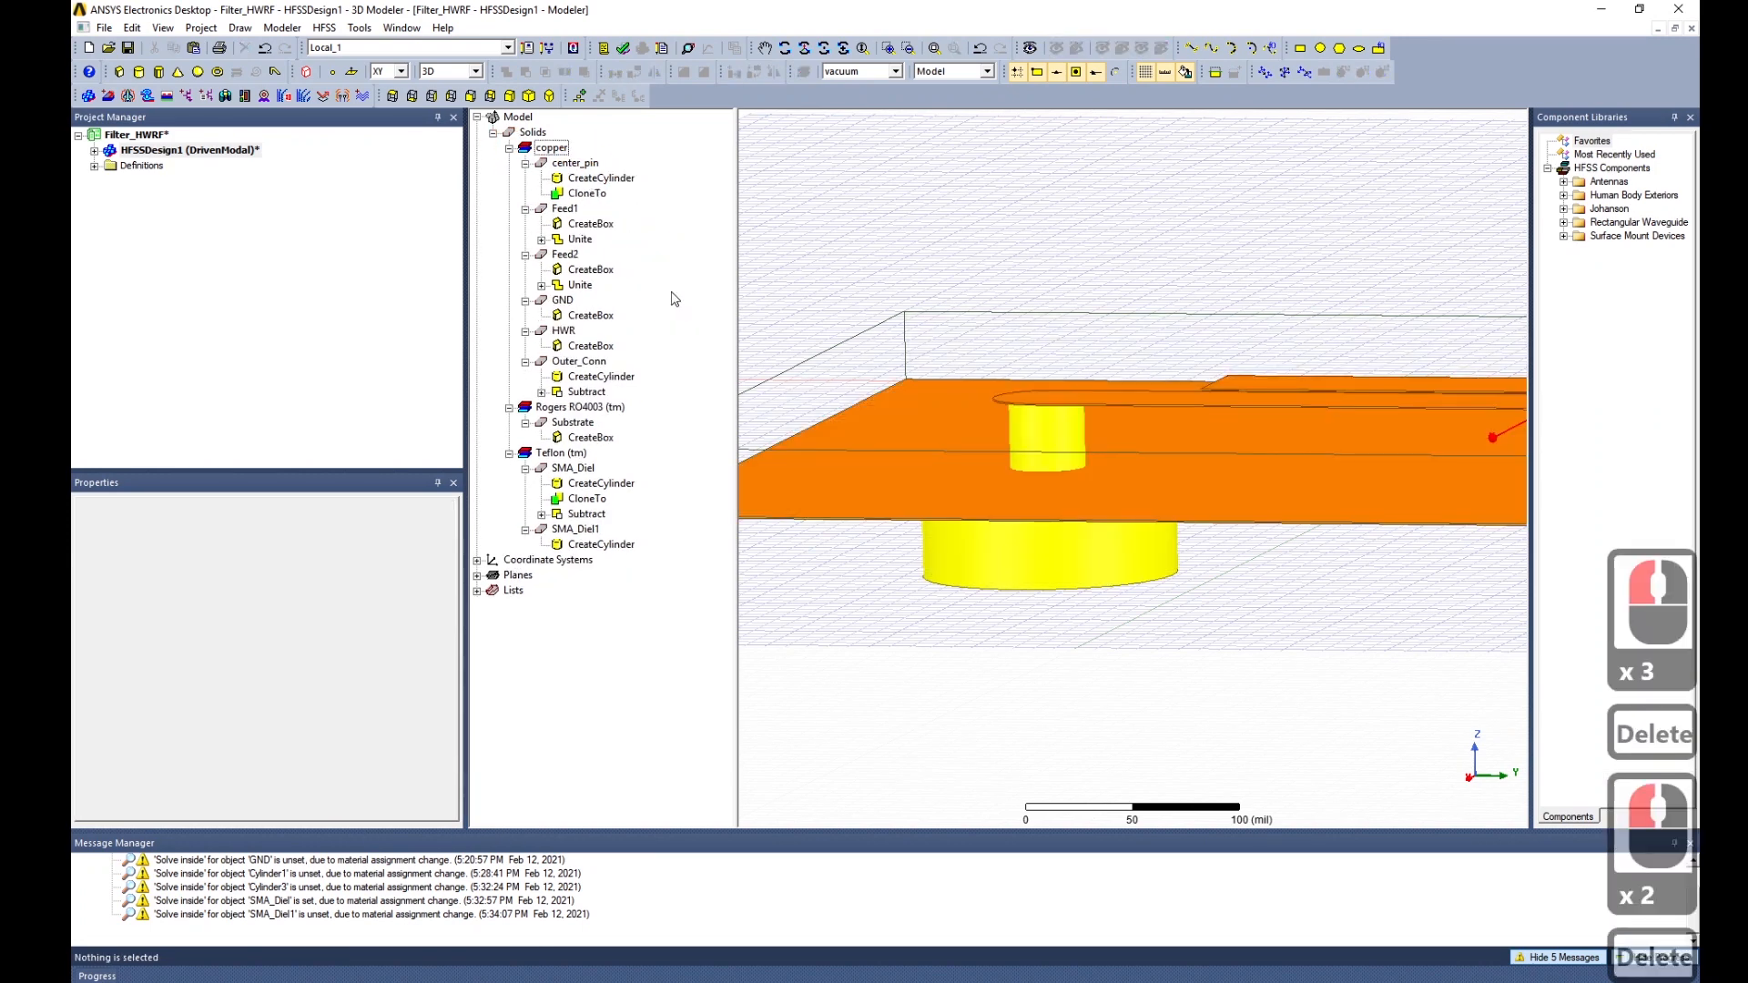
left_click(576, 529)
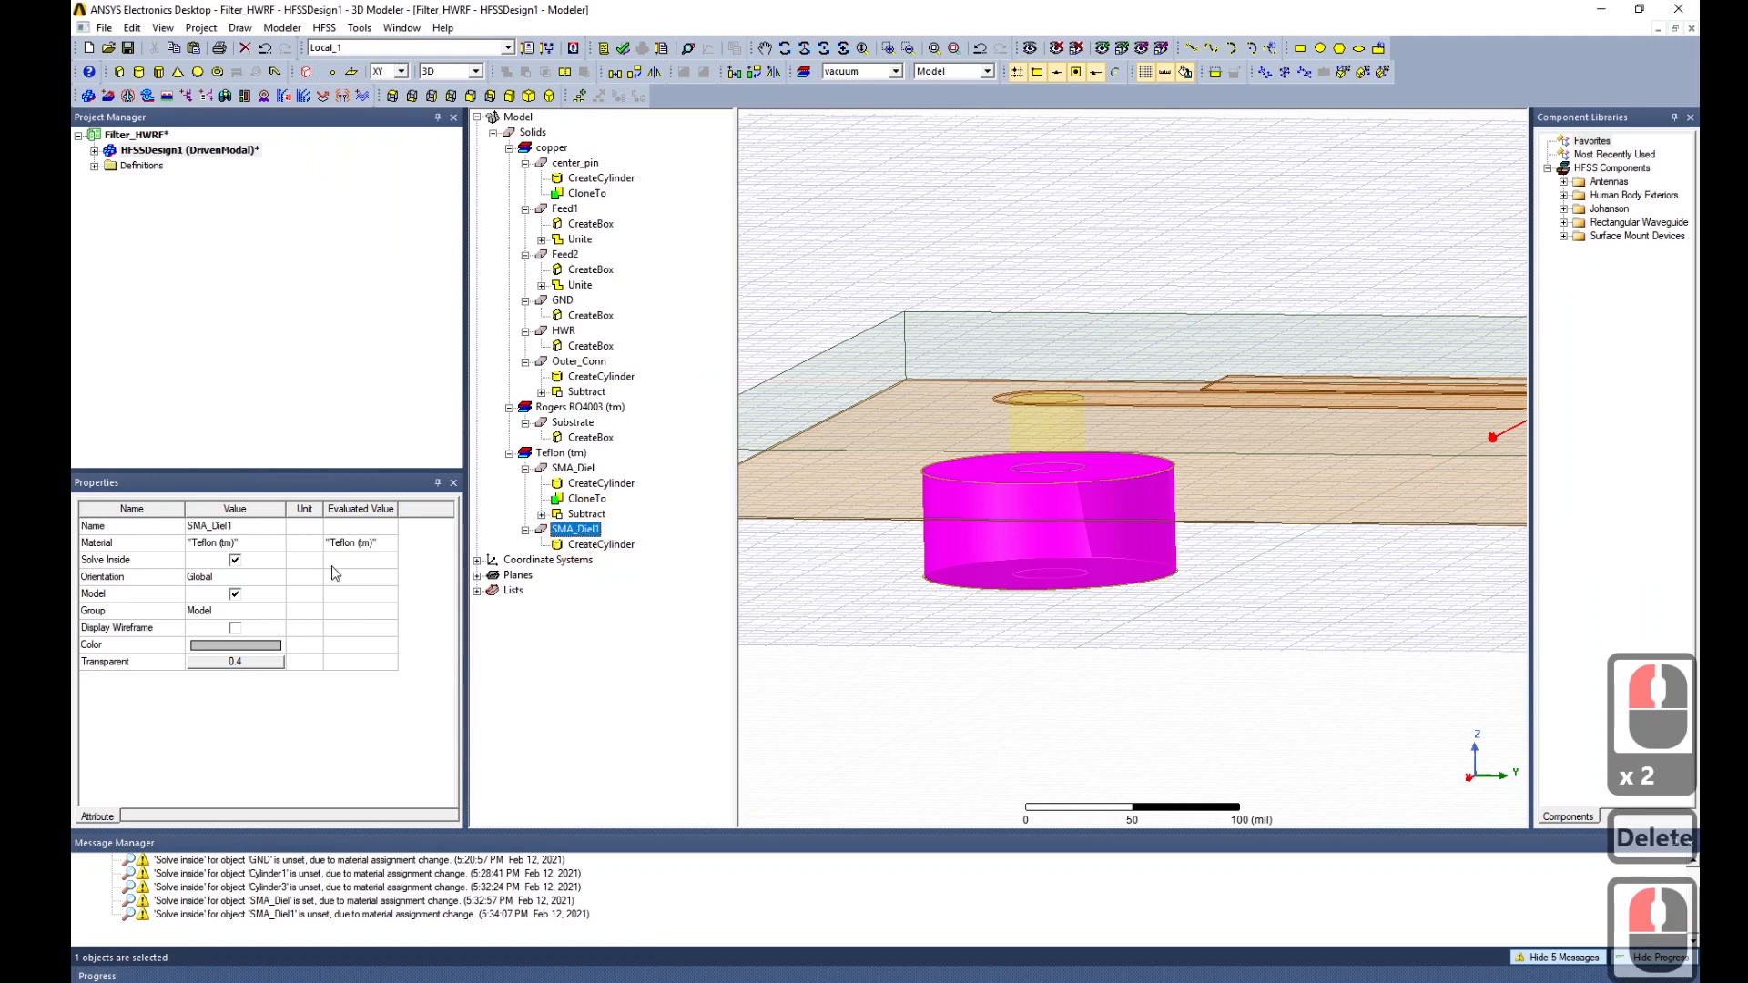
left_click(601, 544)
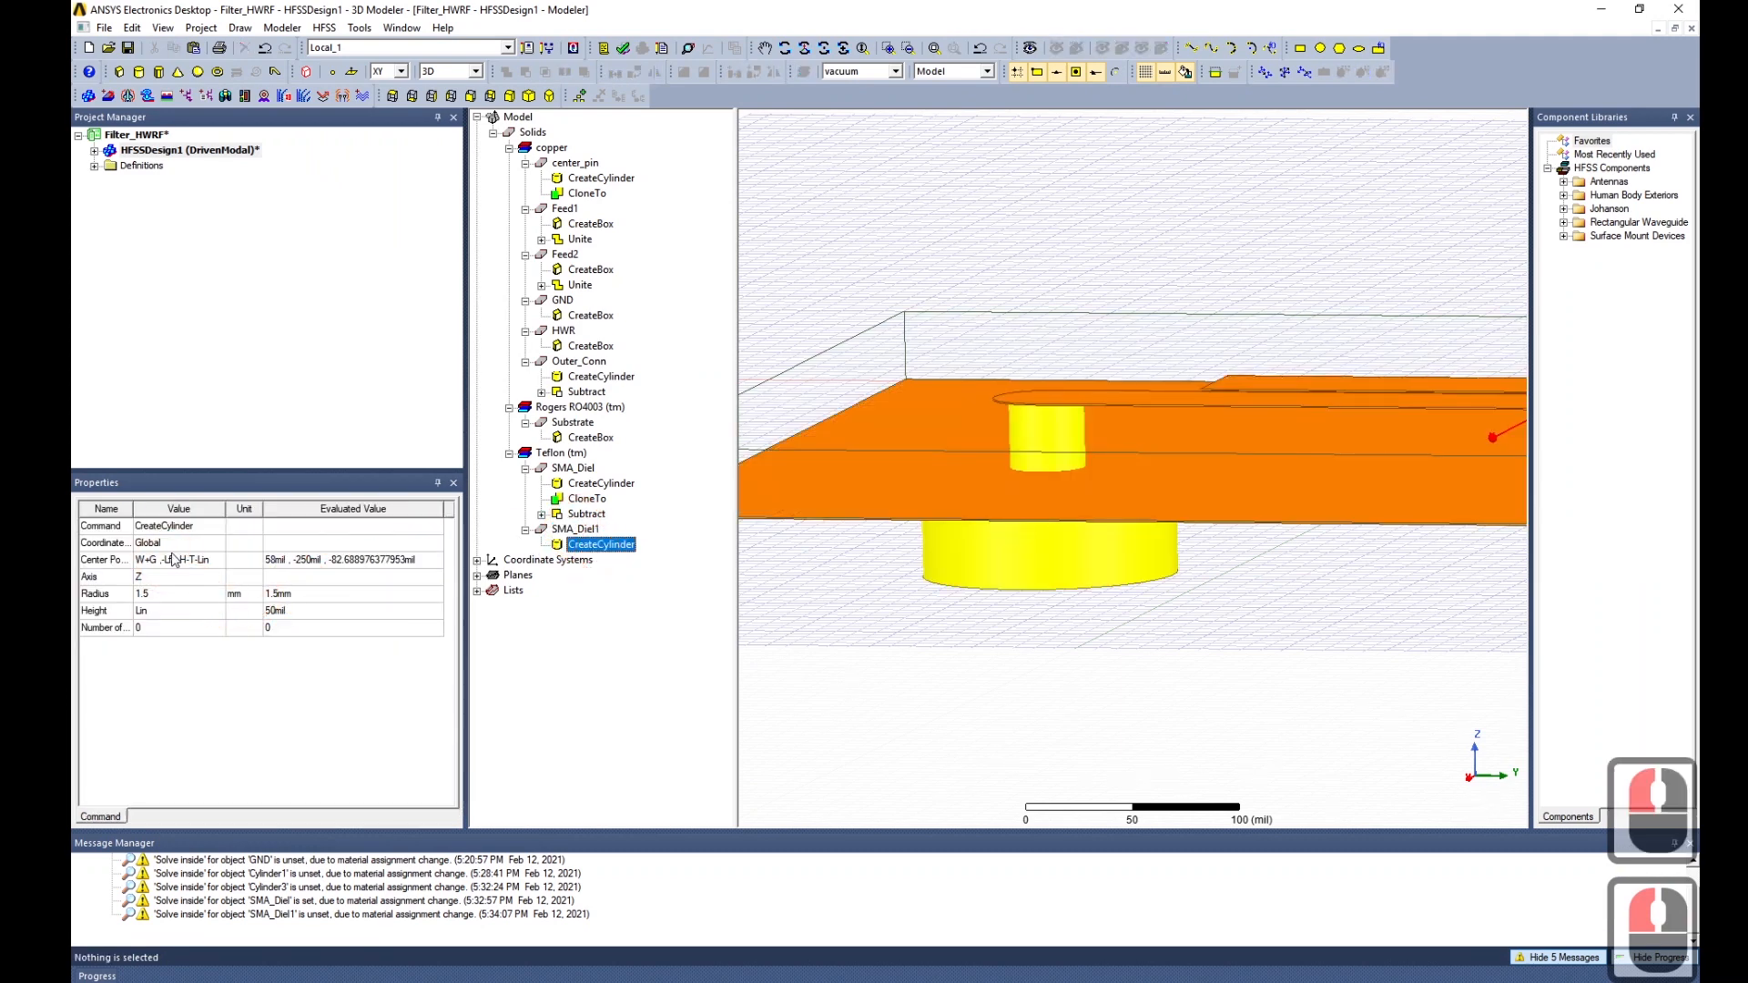
double_click(178, 613)
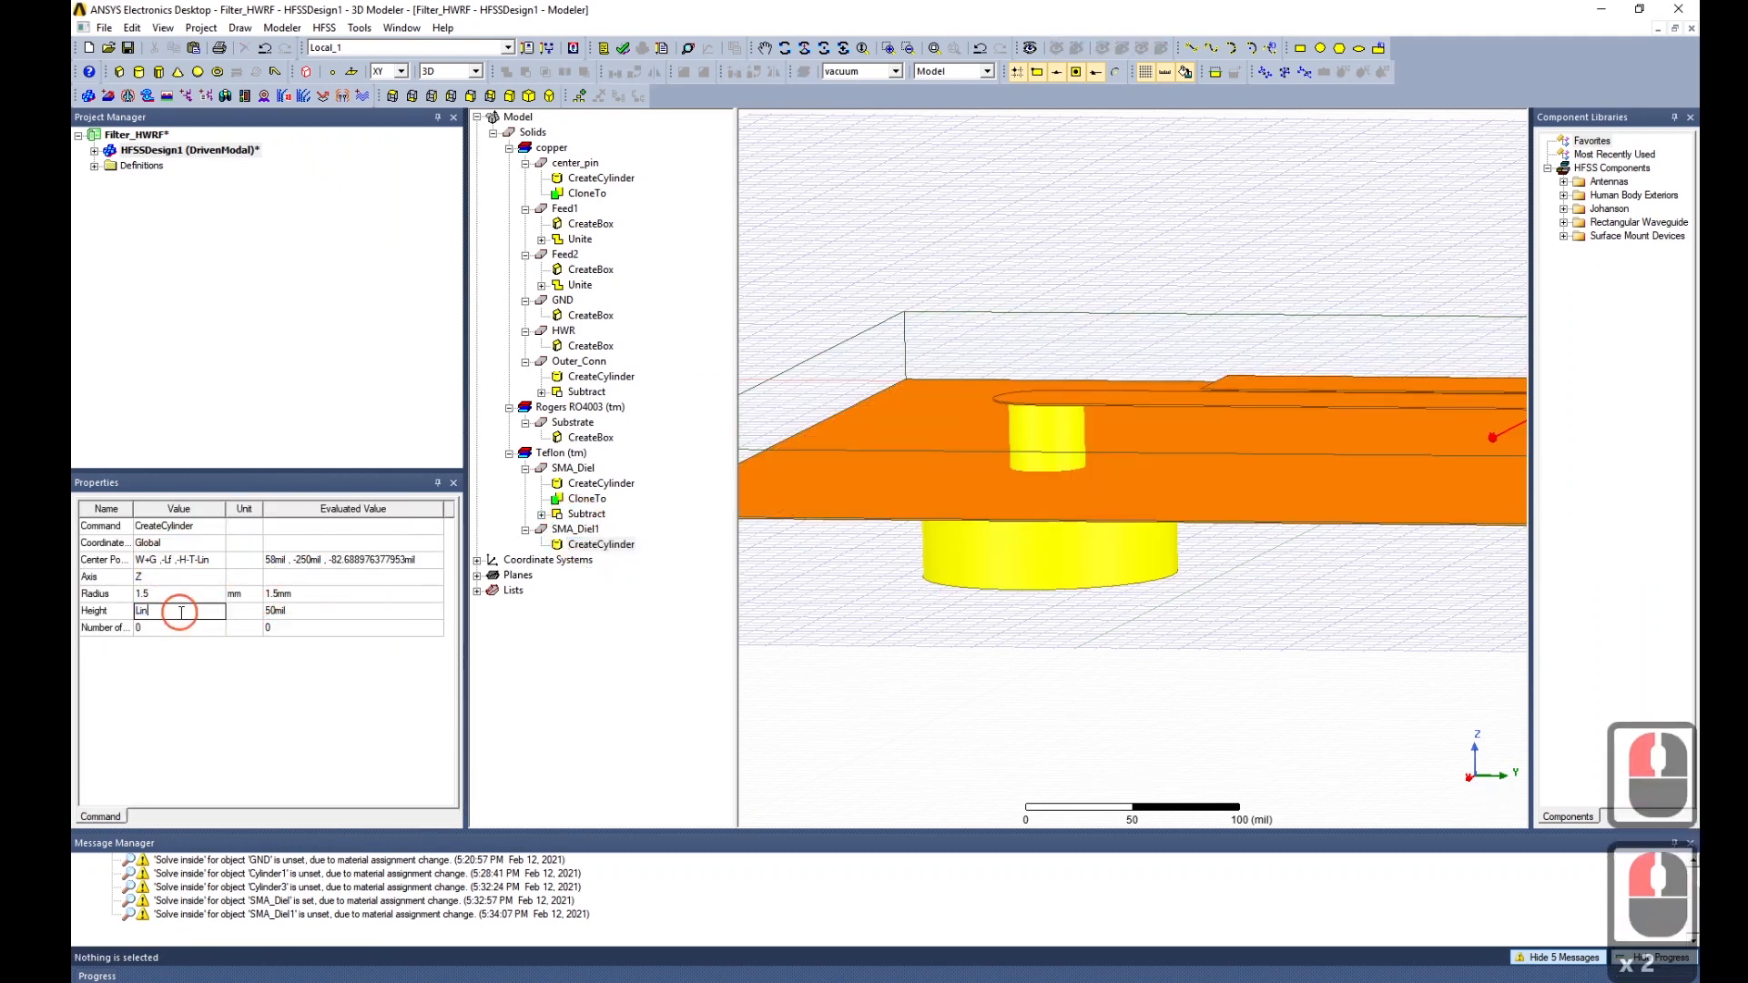
type("+")
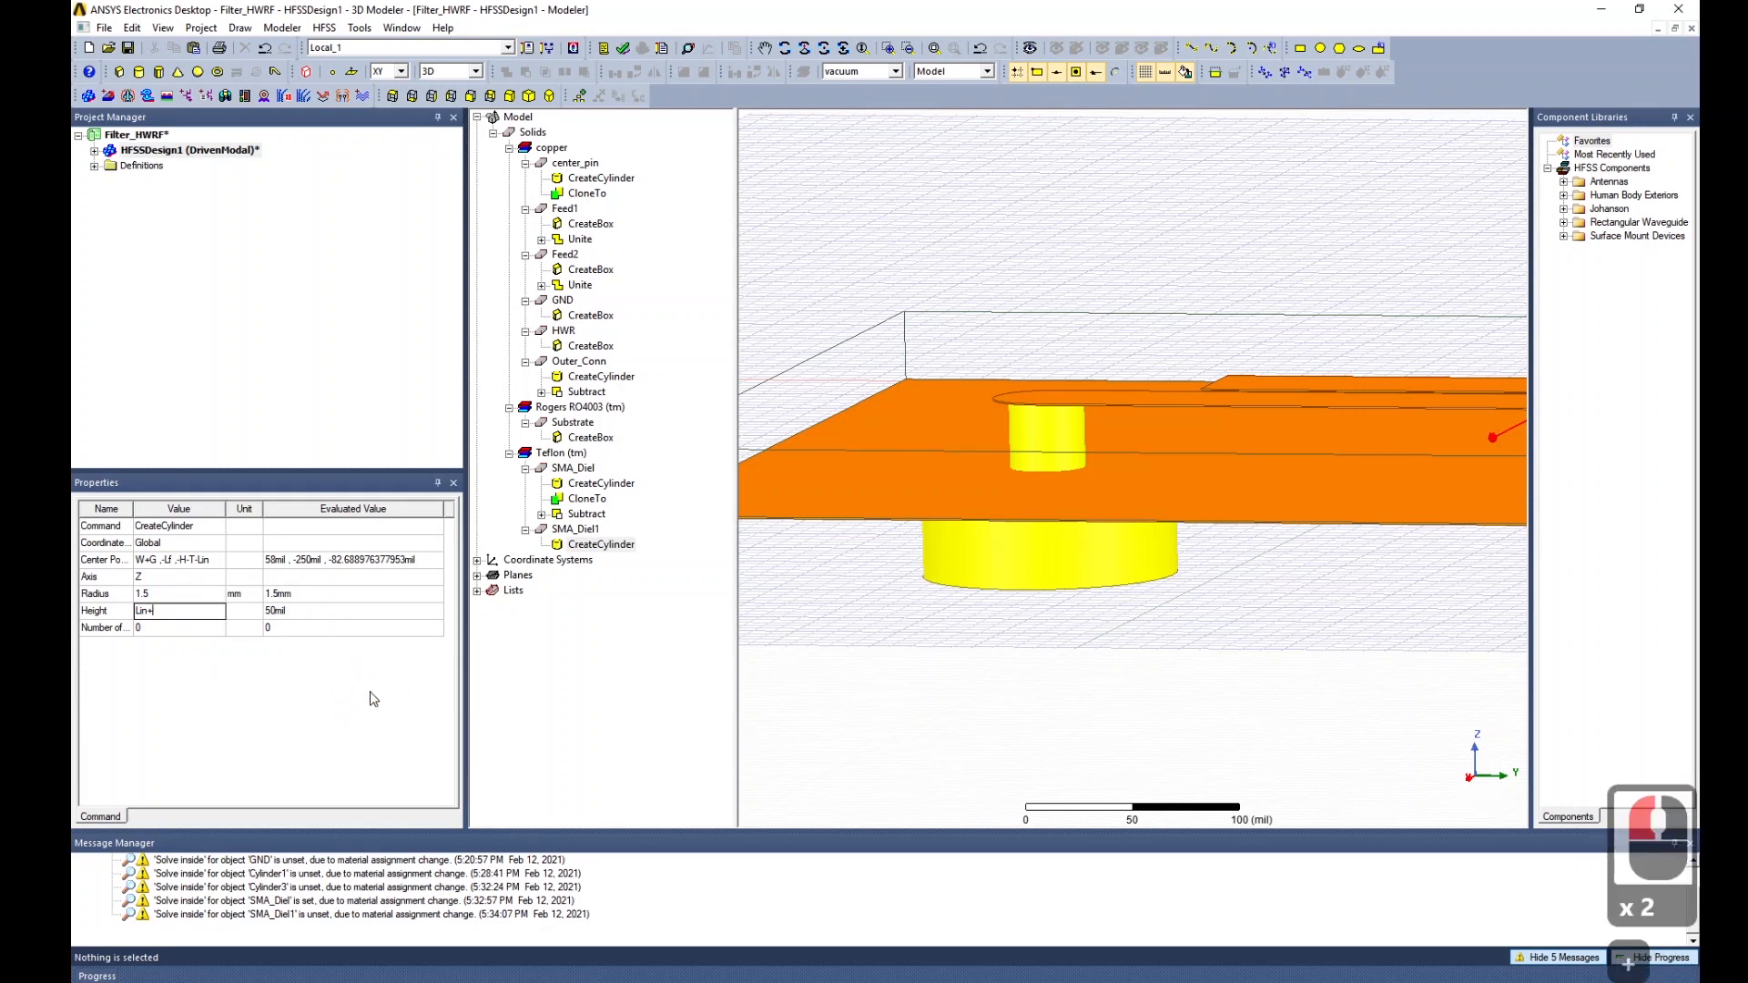
type("T")
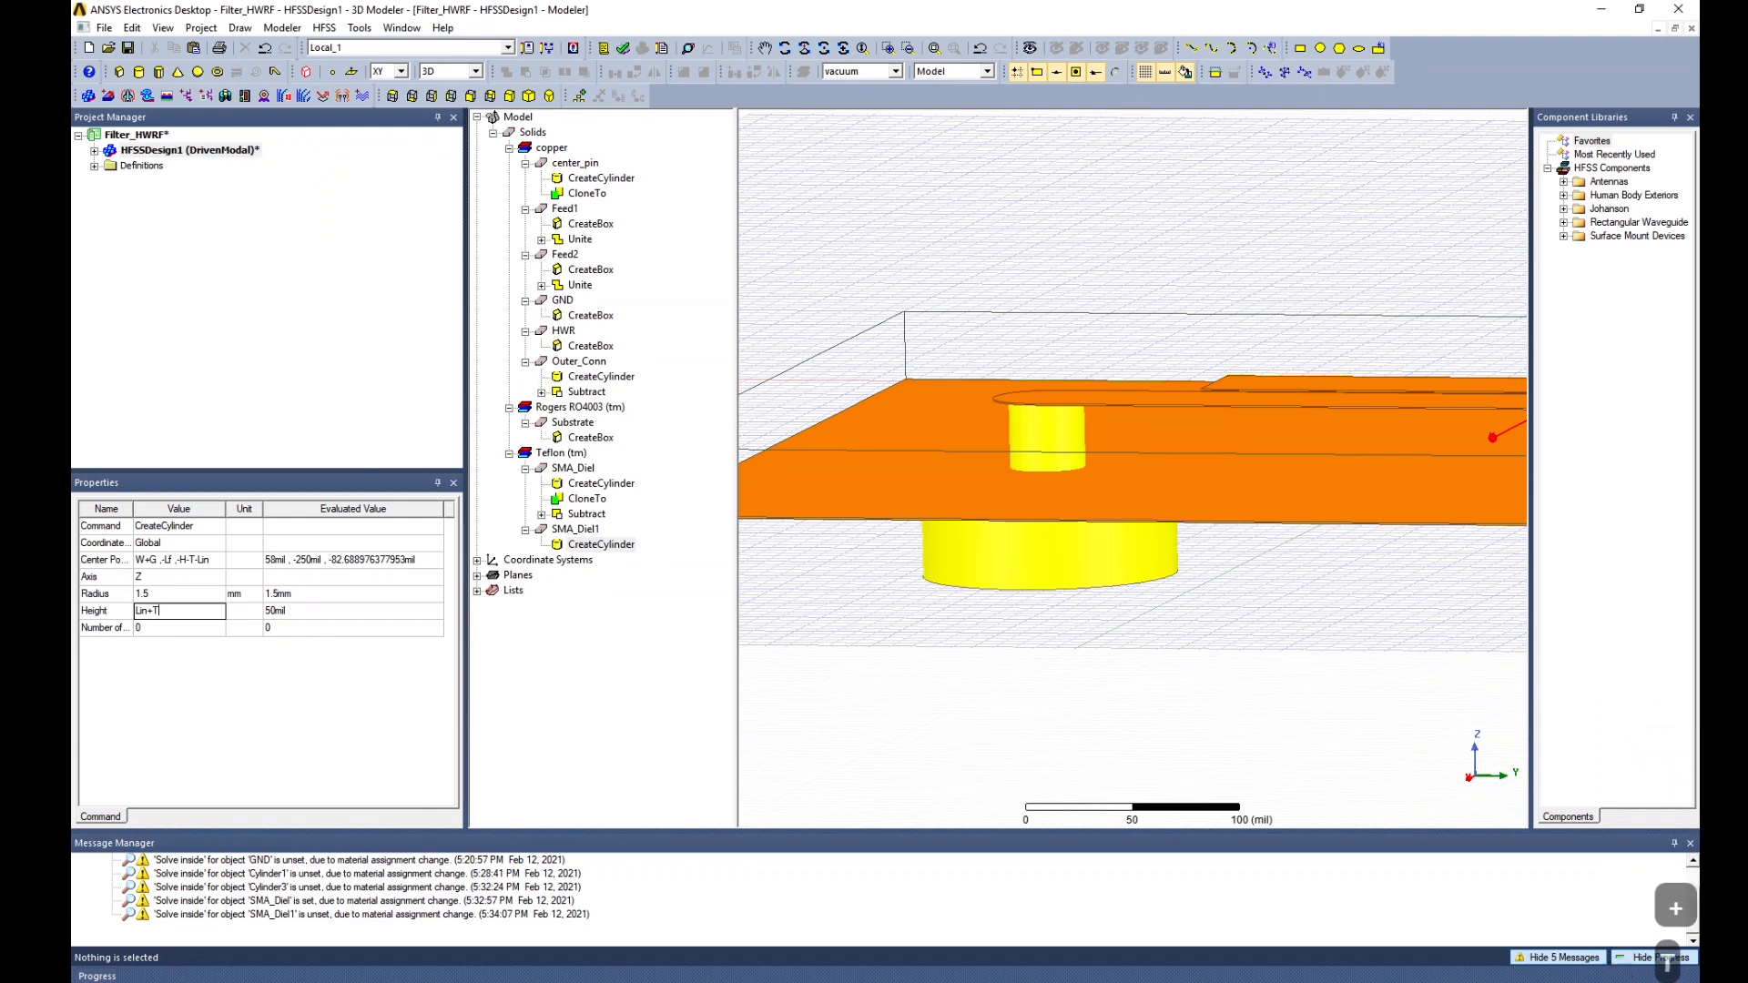
key("Tab")
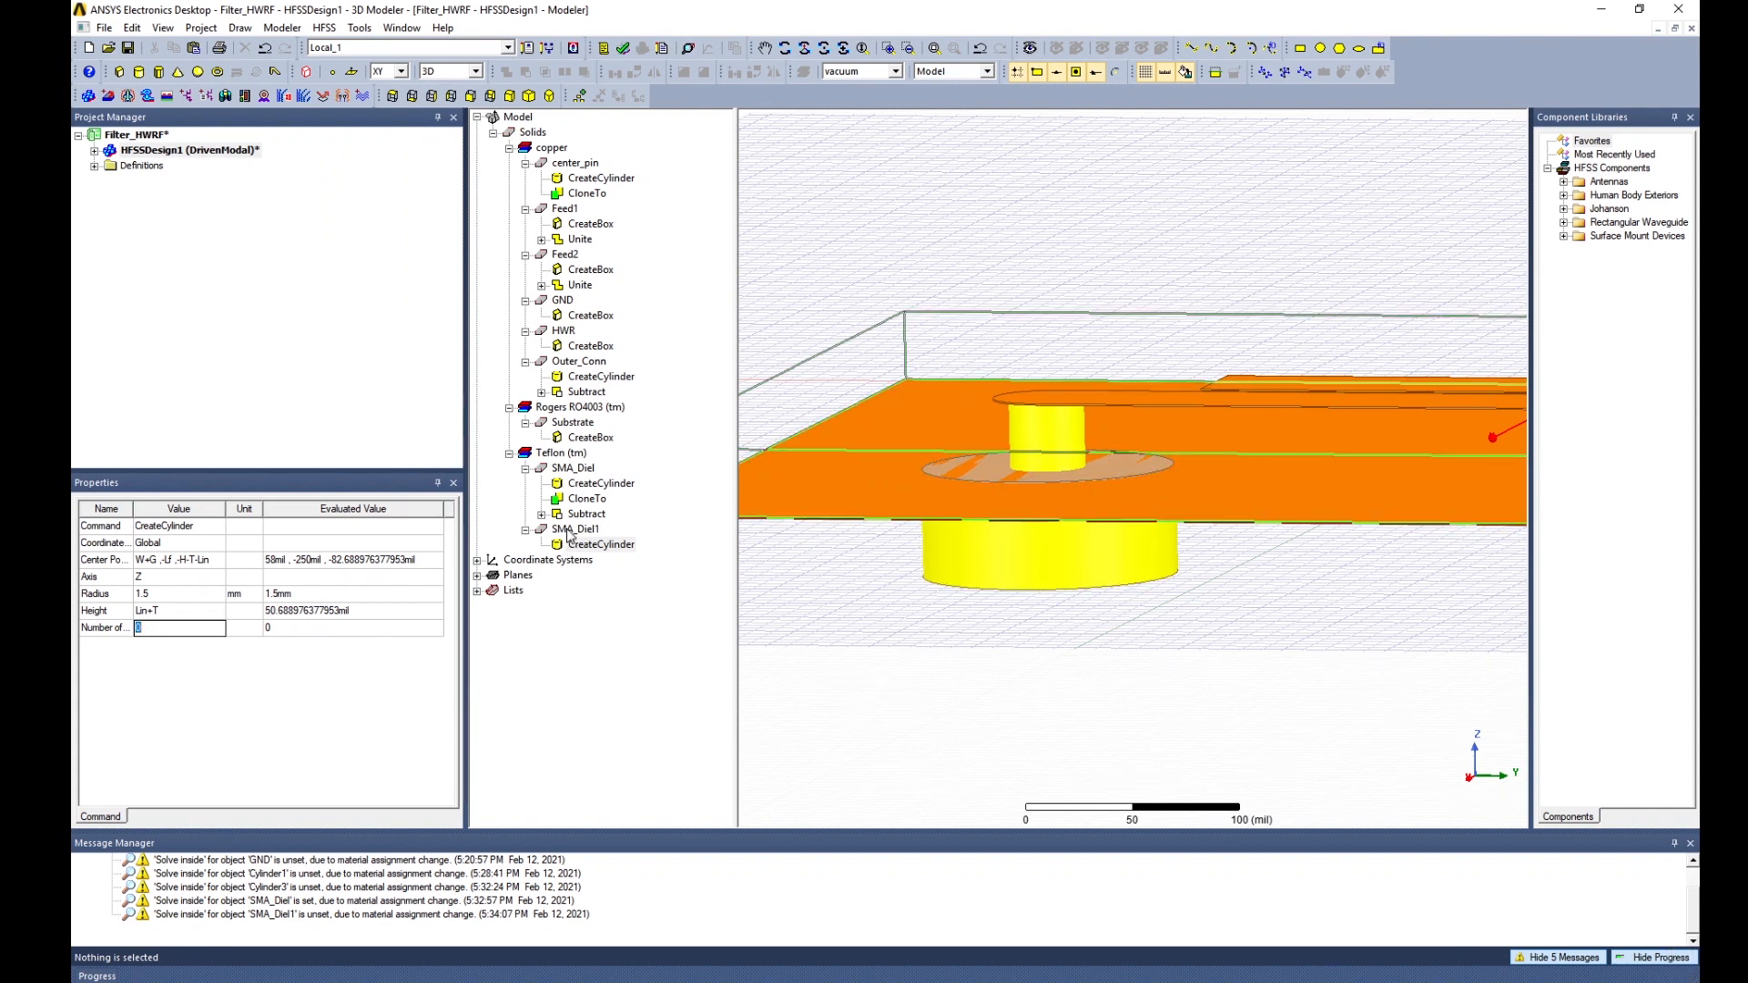
left_click(562, 300)
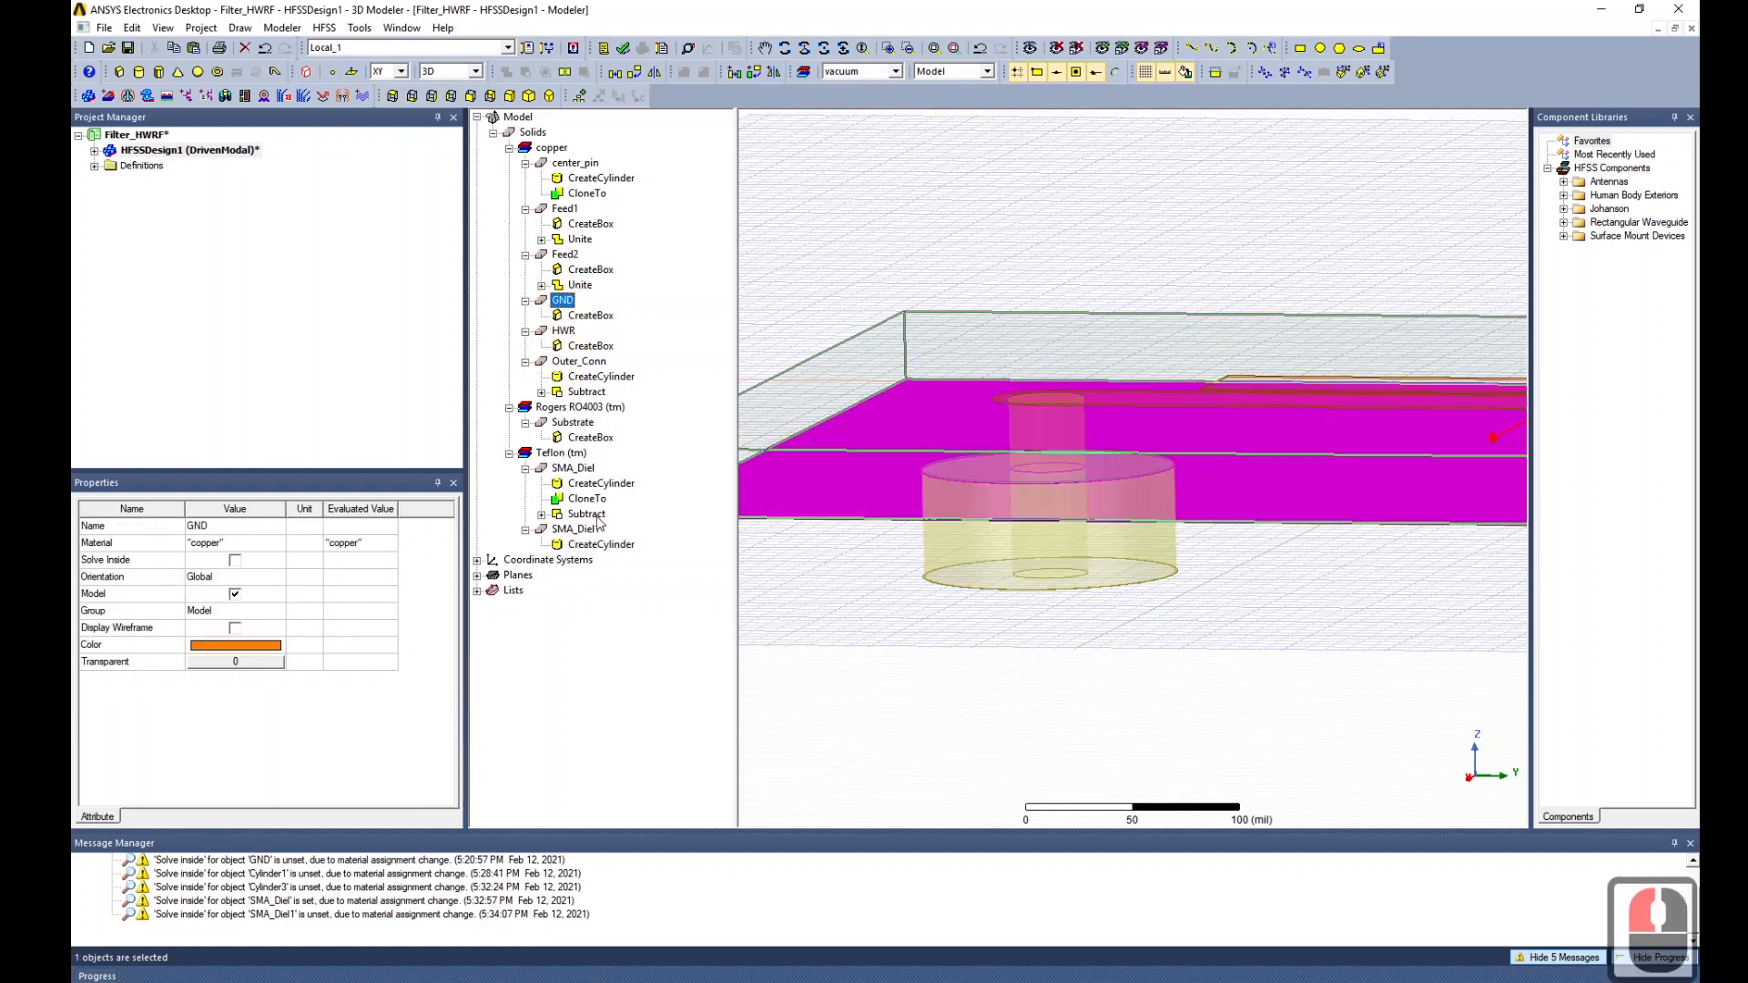
left_click(591, 531, "ctrl")
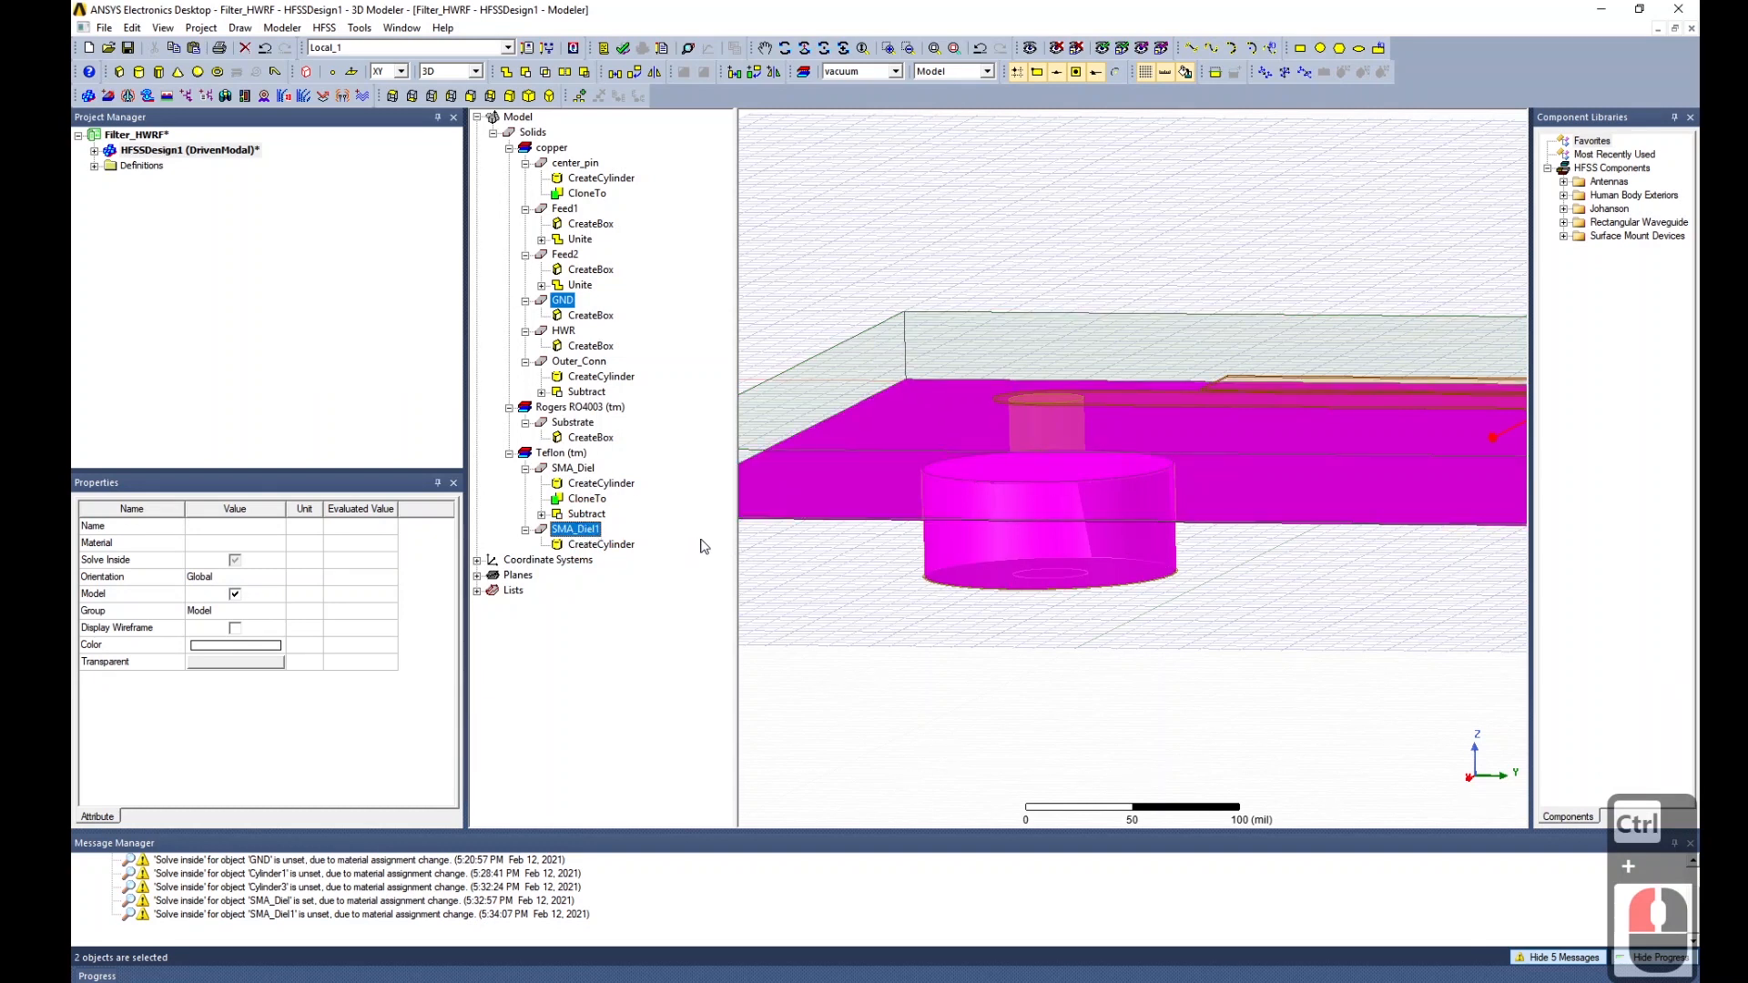
left_click(812, 599)
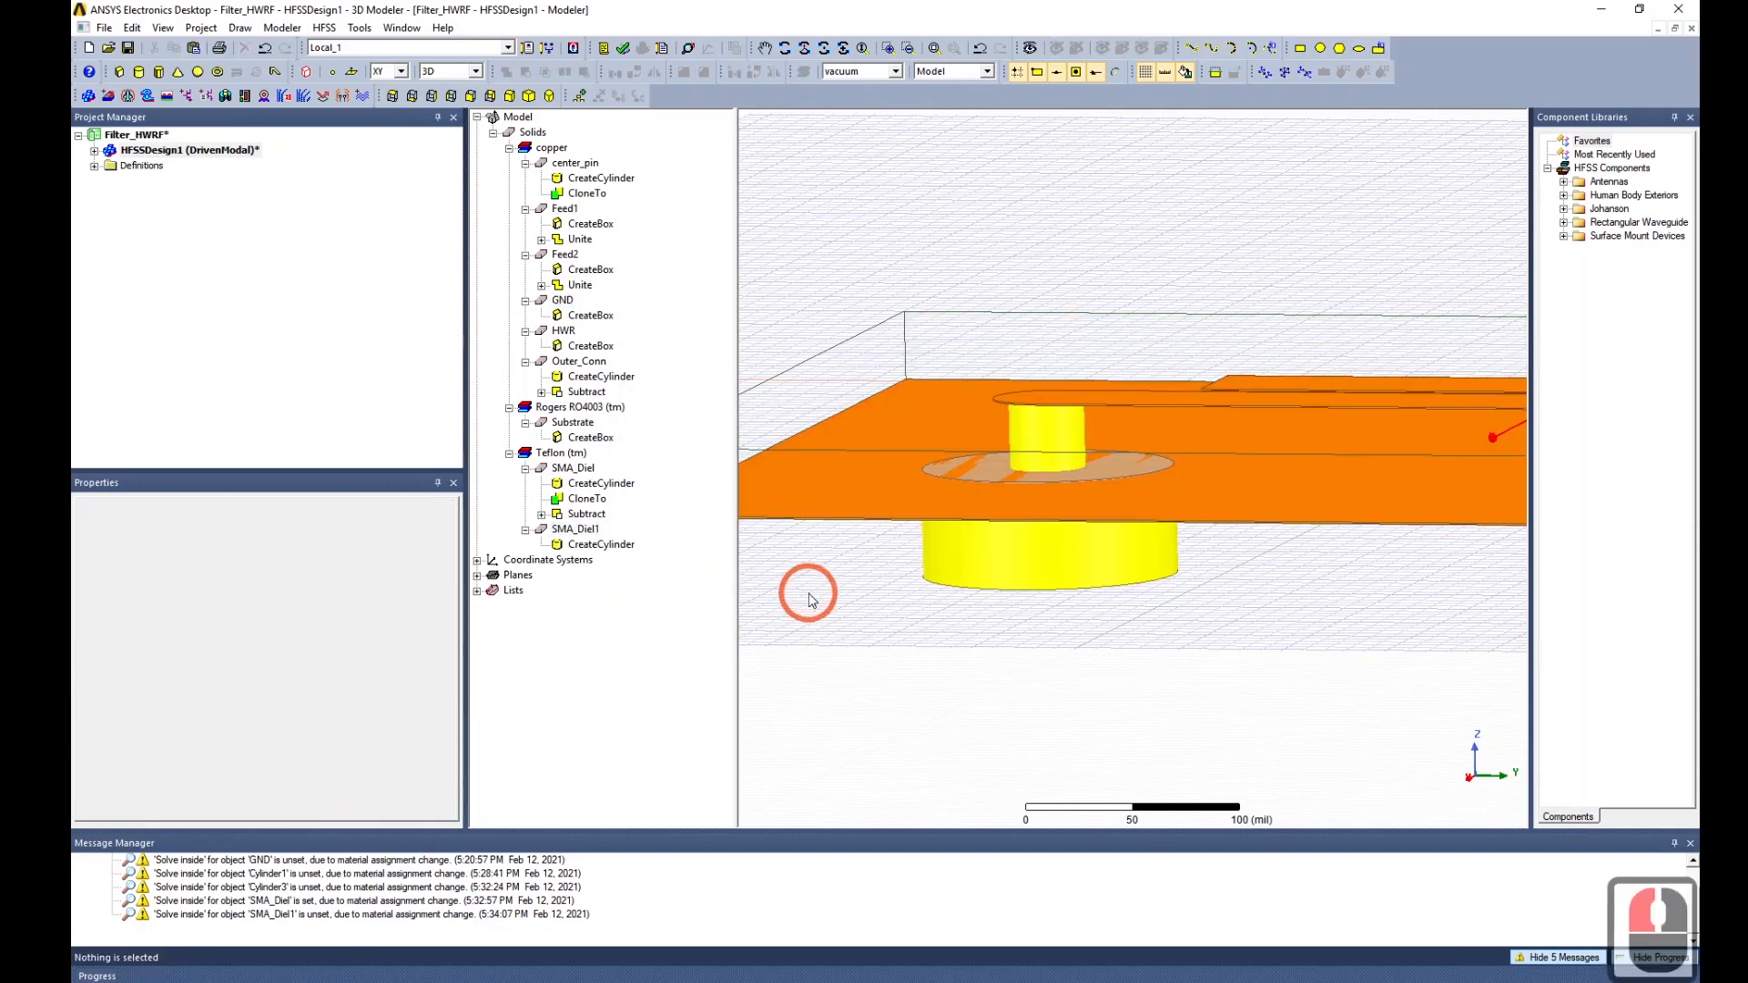
scroll(948, 631, "down", 9)
Rename the SMA_Diel1 solid to SMA_Subtract.
mouse_move(1168, 665)
left_mouse_down("alt")
mouse_move(1144, 683)
mouse_move(1159, 694)
mouse_move(1140, 663)
mouse_move(1144, 691)
mouse_move(1180, 692)
mouse_move(1148, 680)
left_mouse_up("alt")
scroll(1151, 691, "down", 5)
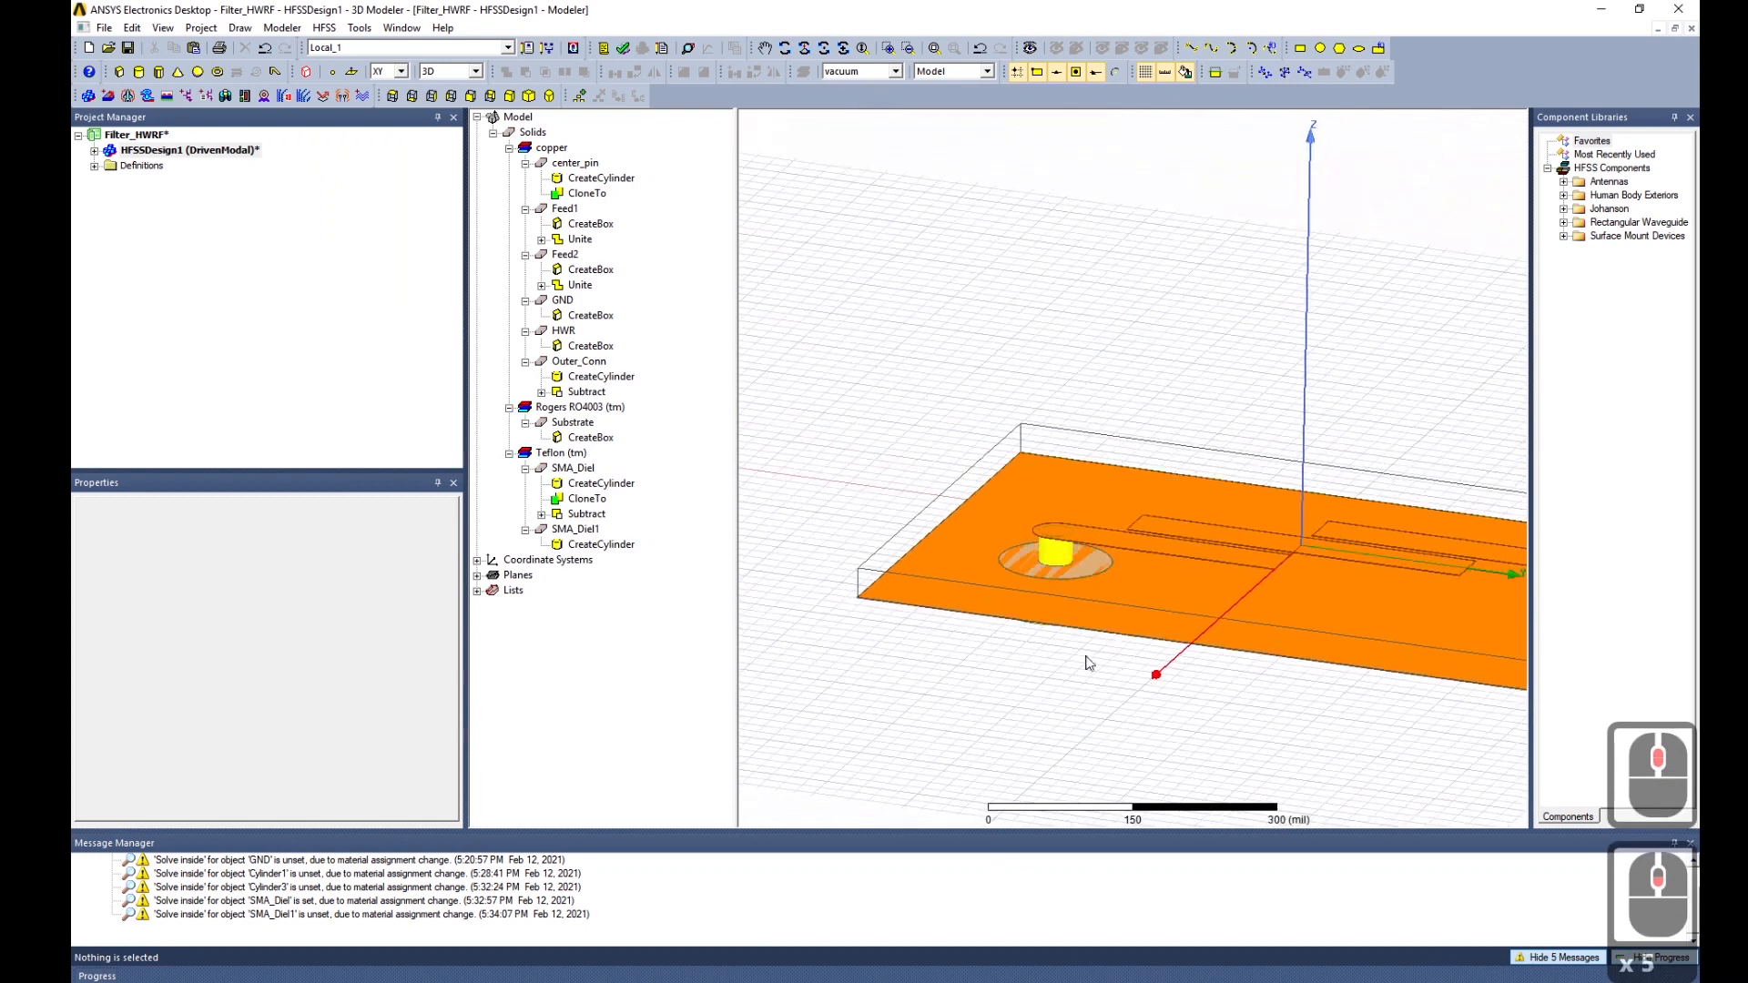
left_click(580, 471)
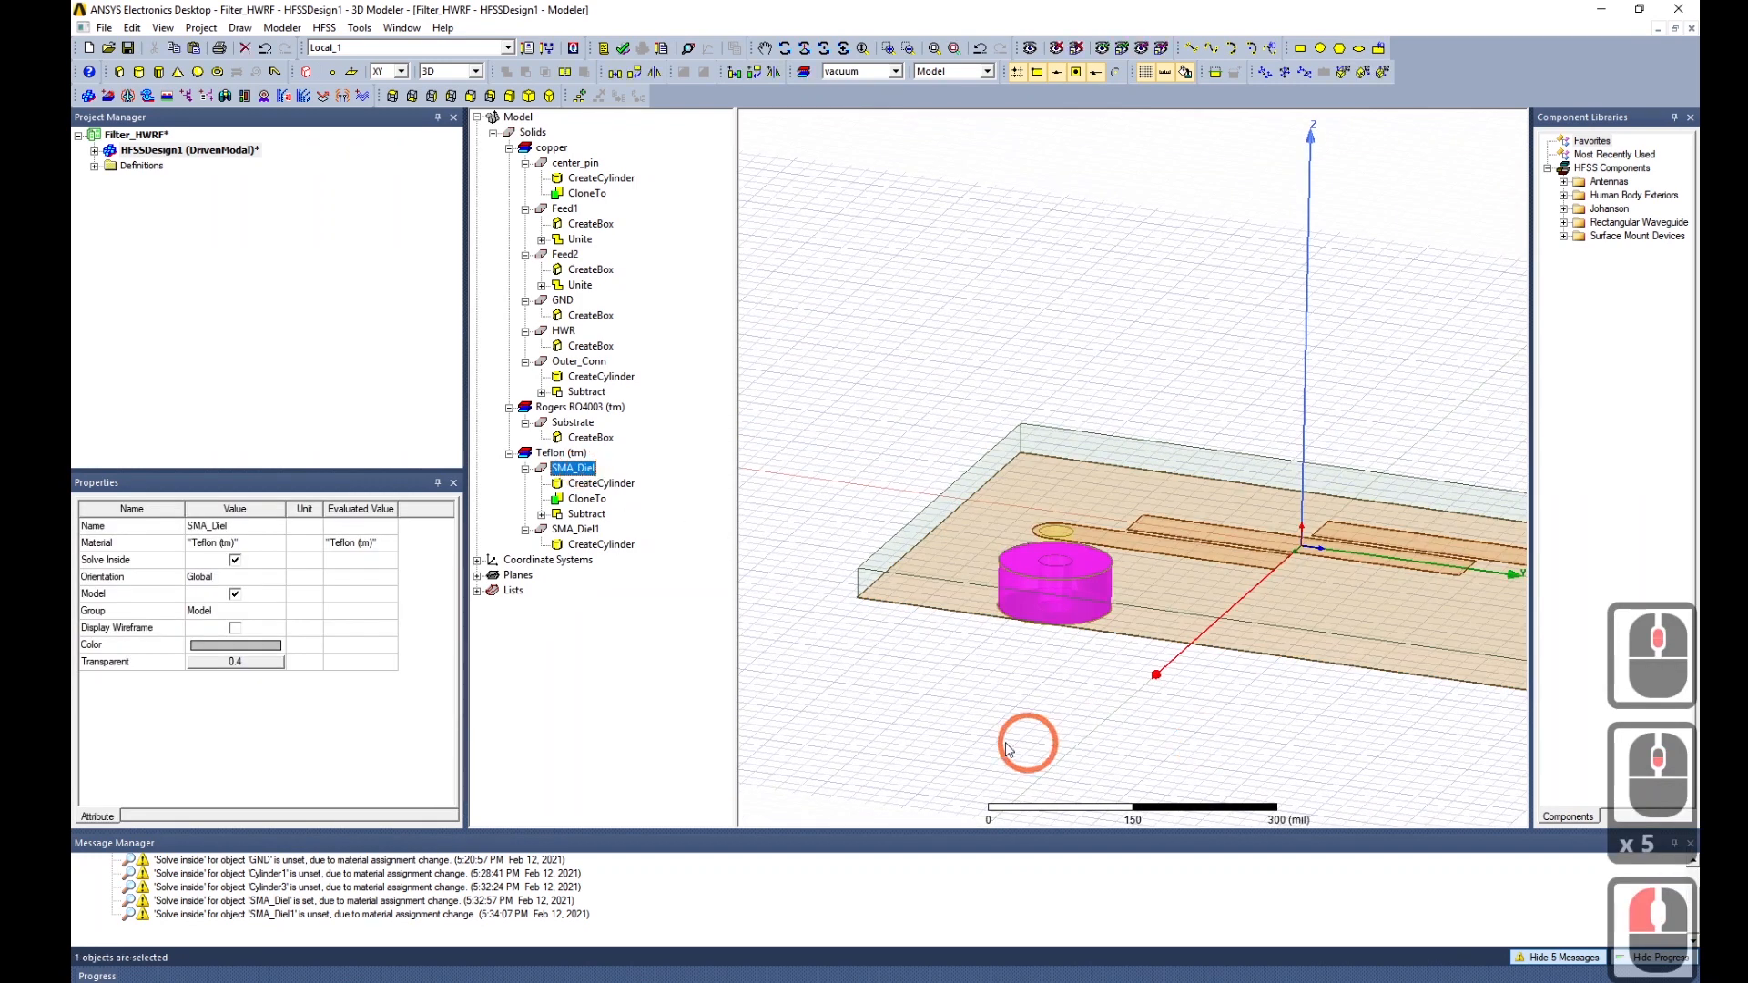
left_click(583, 530, "ctrl")
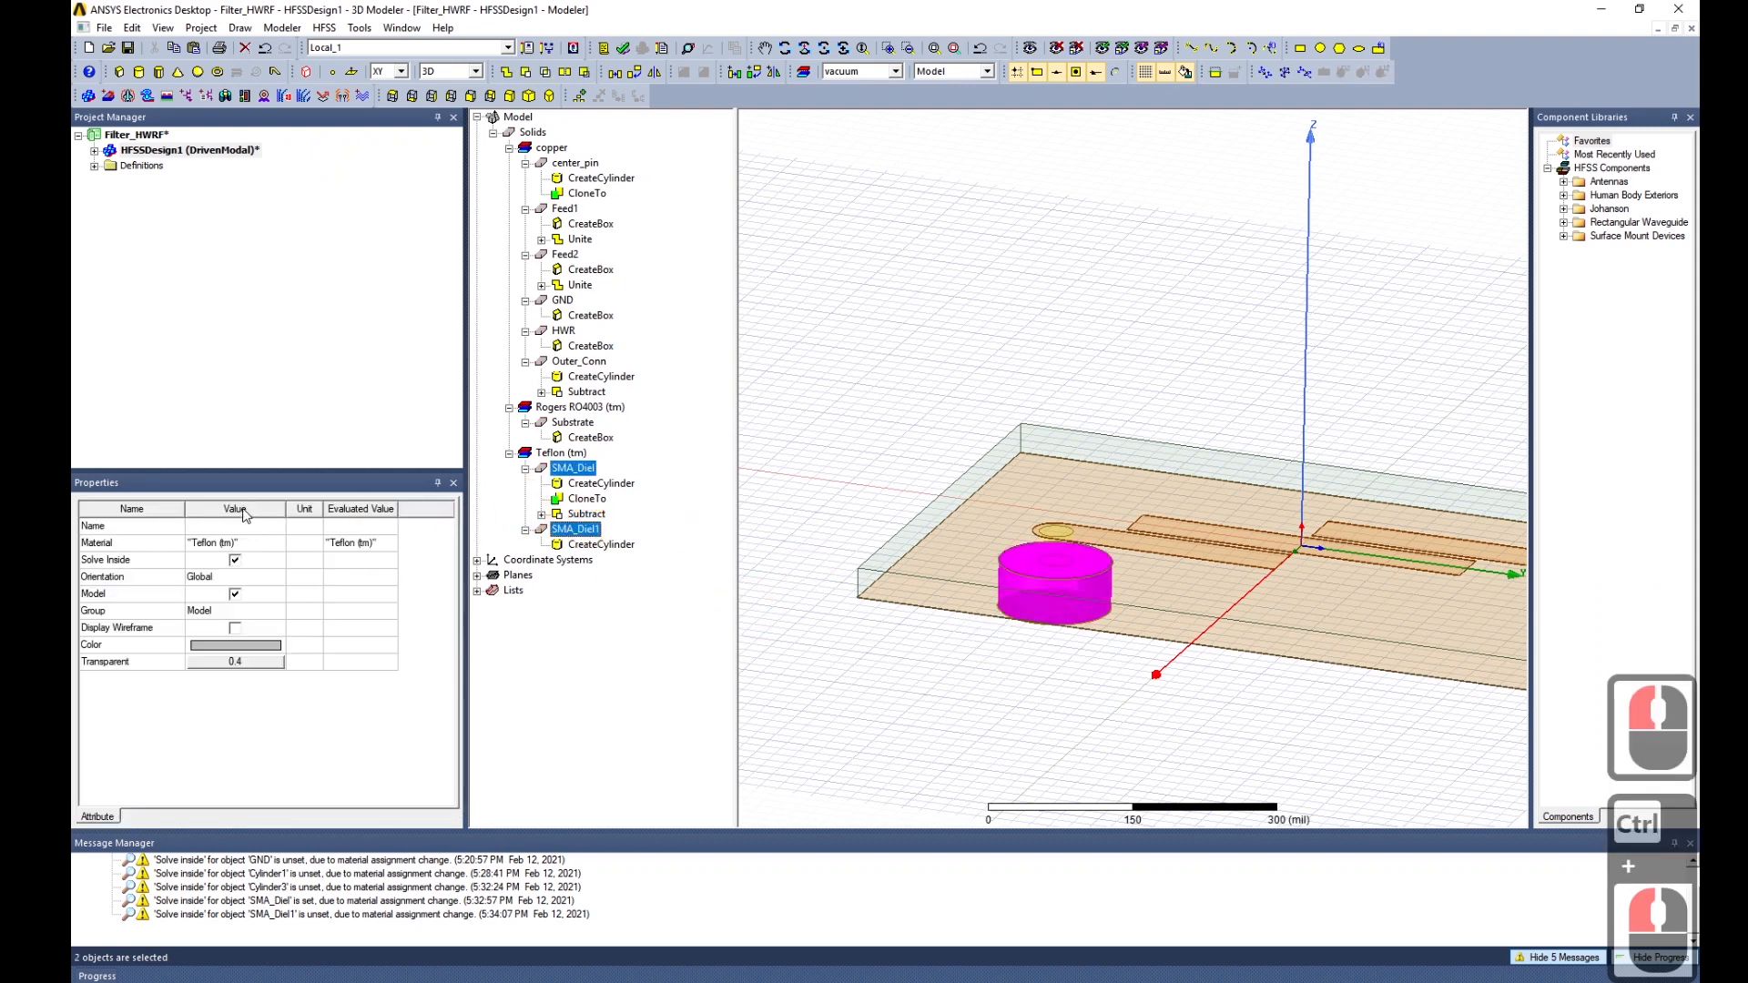
left_click(571, 599)
left_click(578, 527)
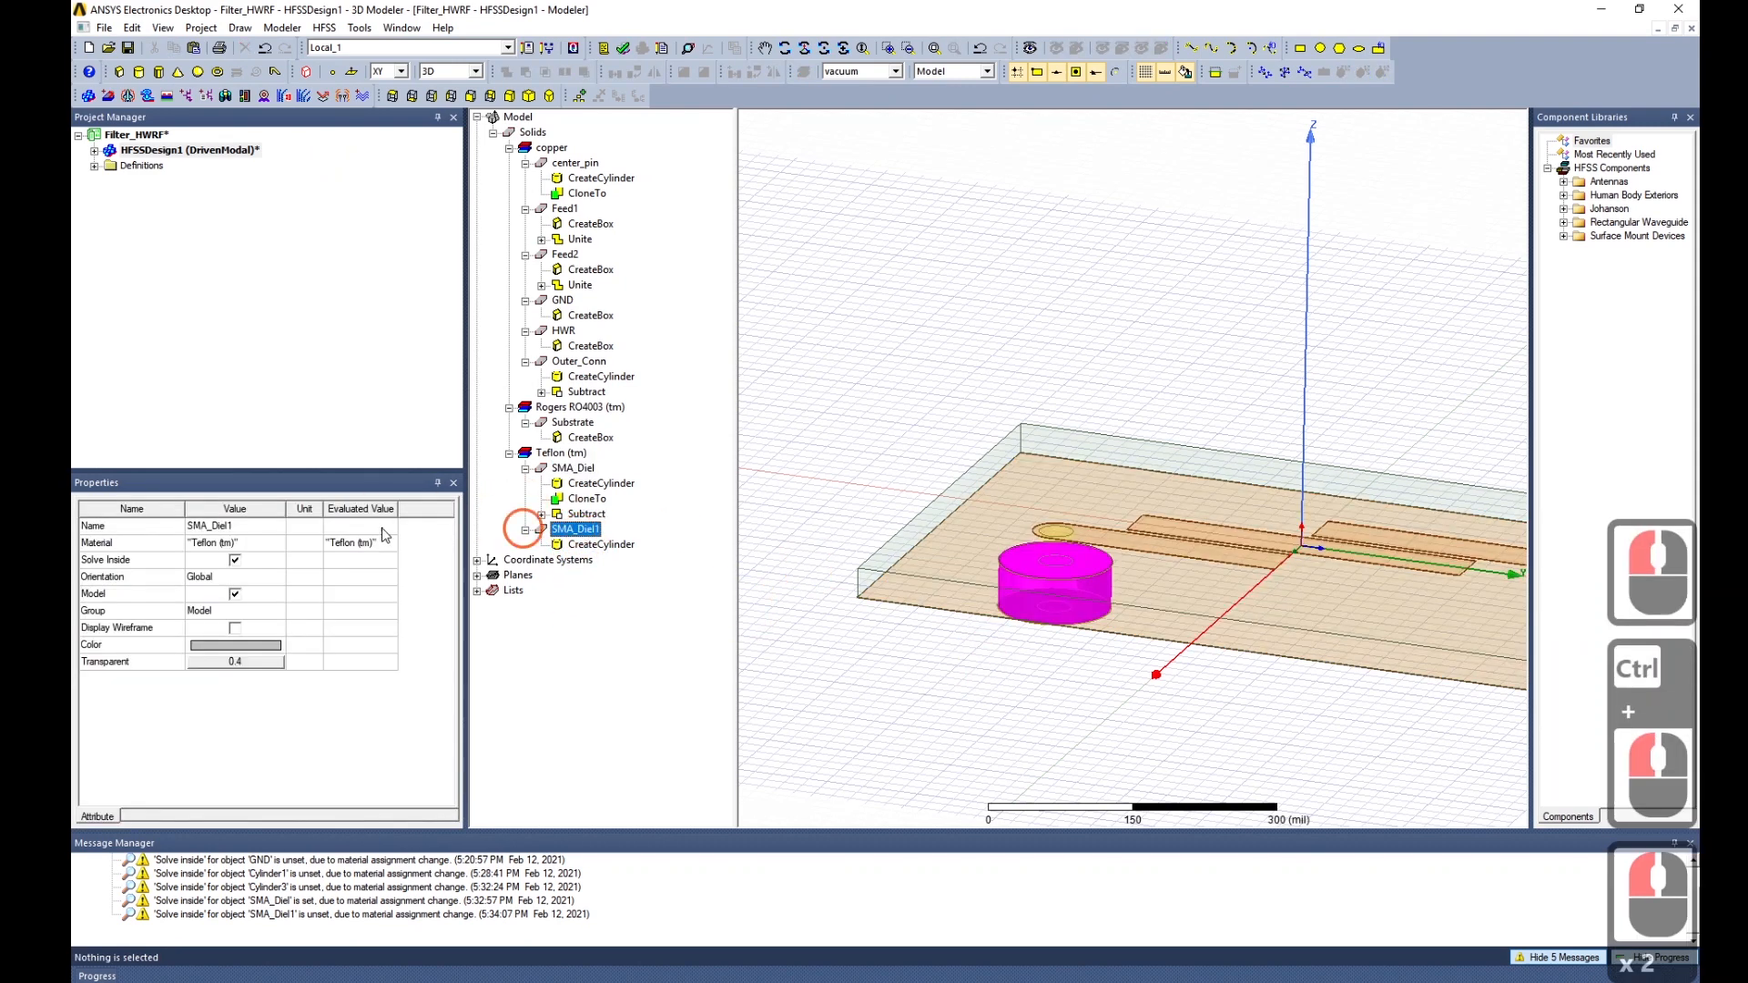
left_click(243, 523)
left_click(155, 528)
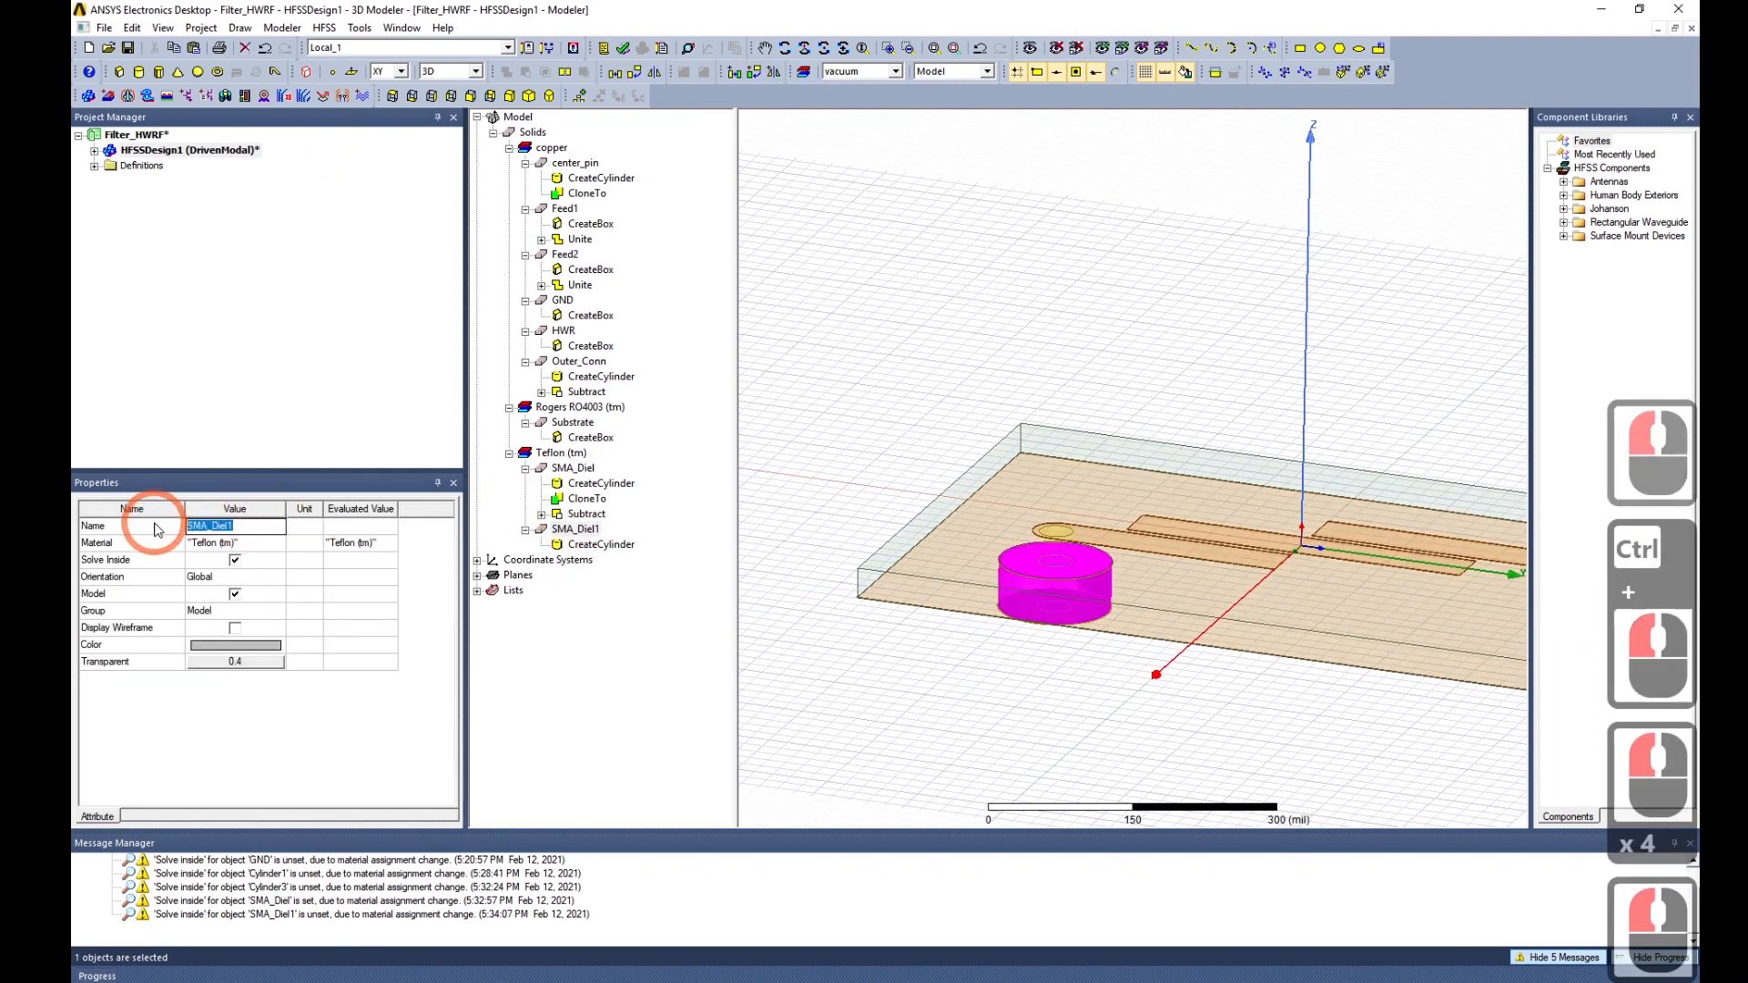
type("SMA")
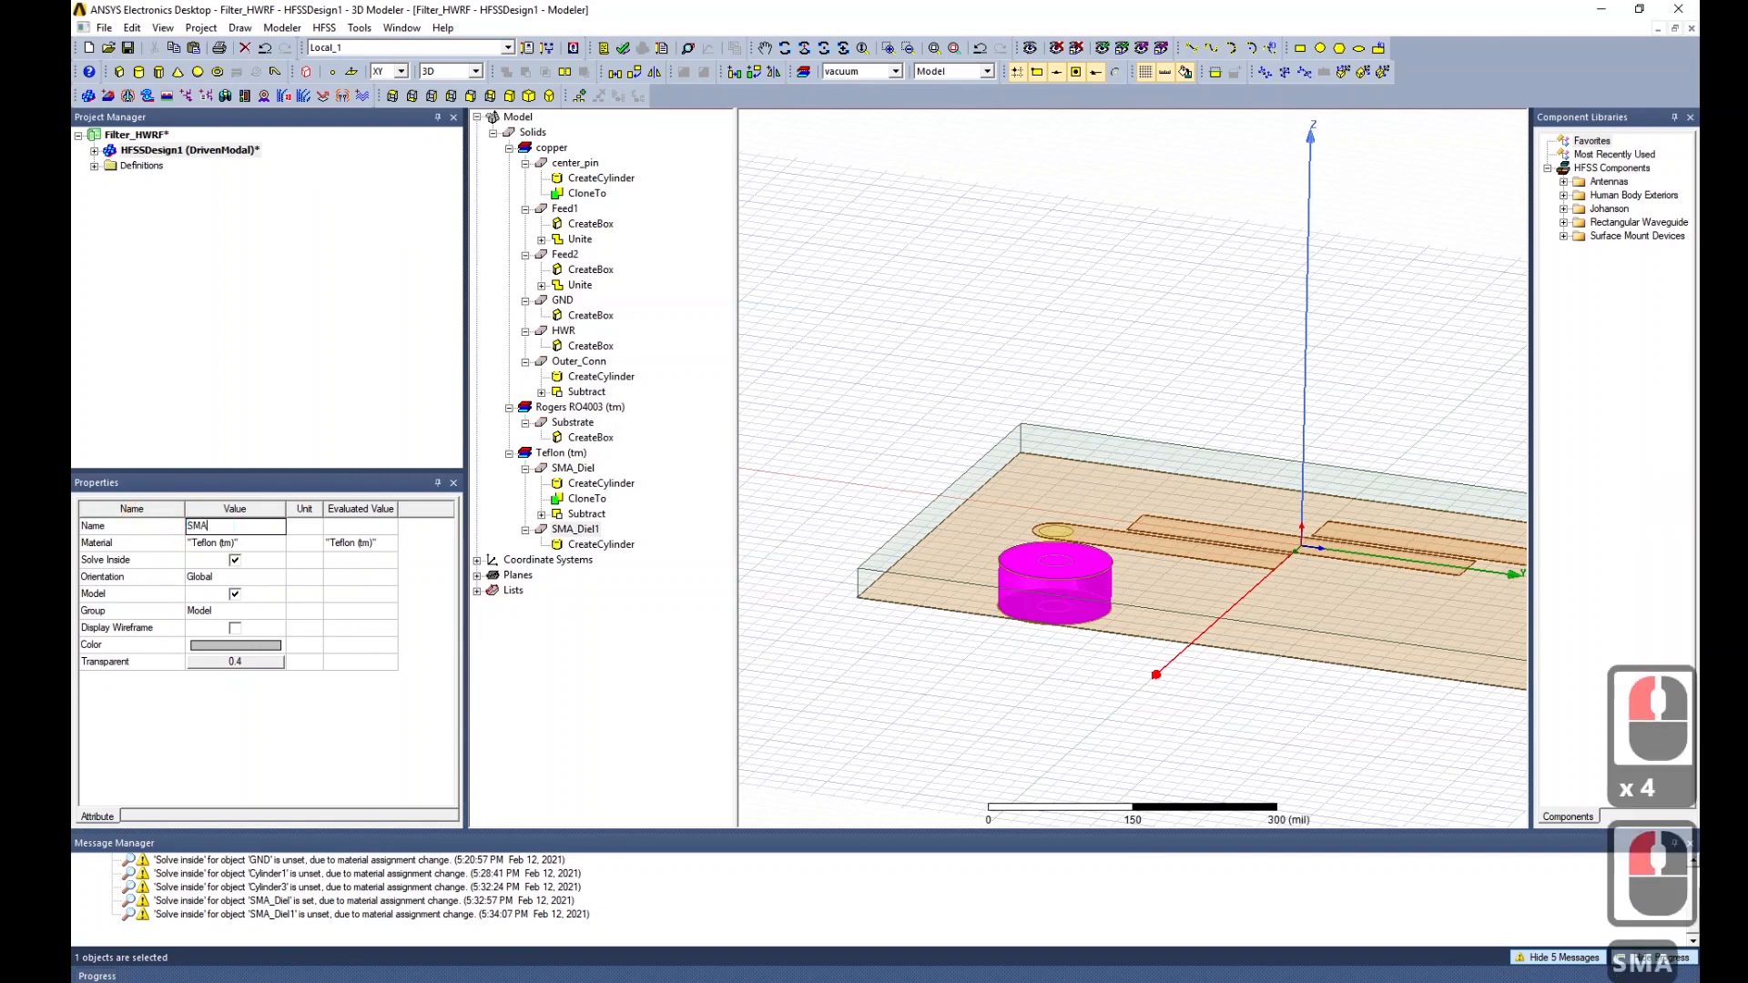
type("_B")
key("BackSpace")
type("S")
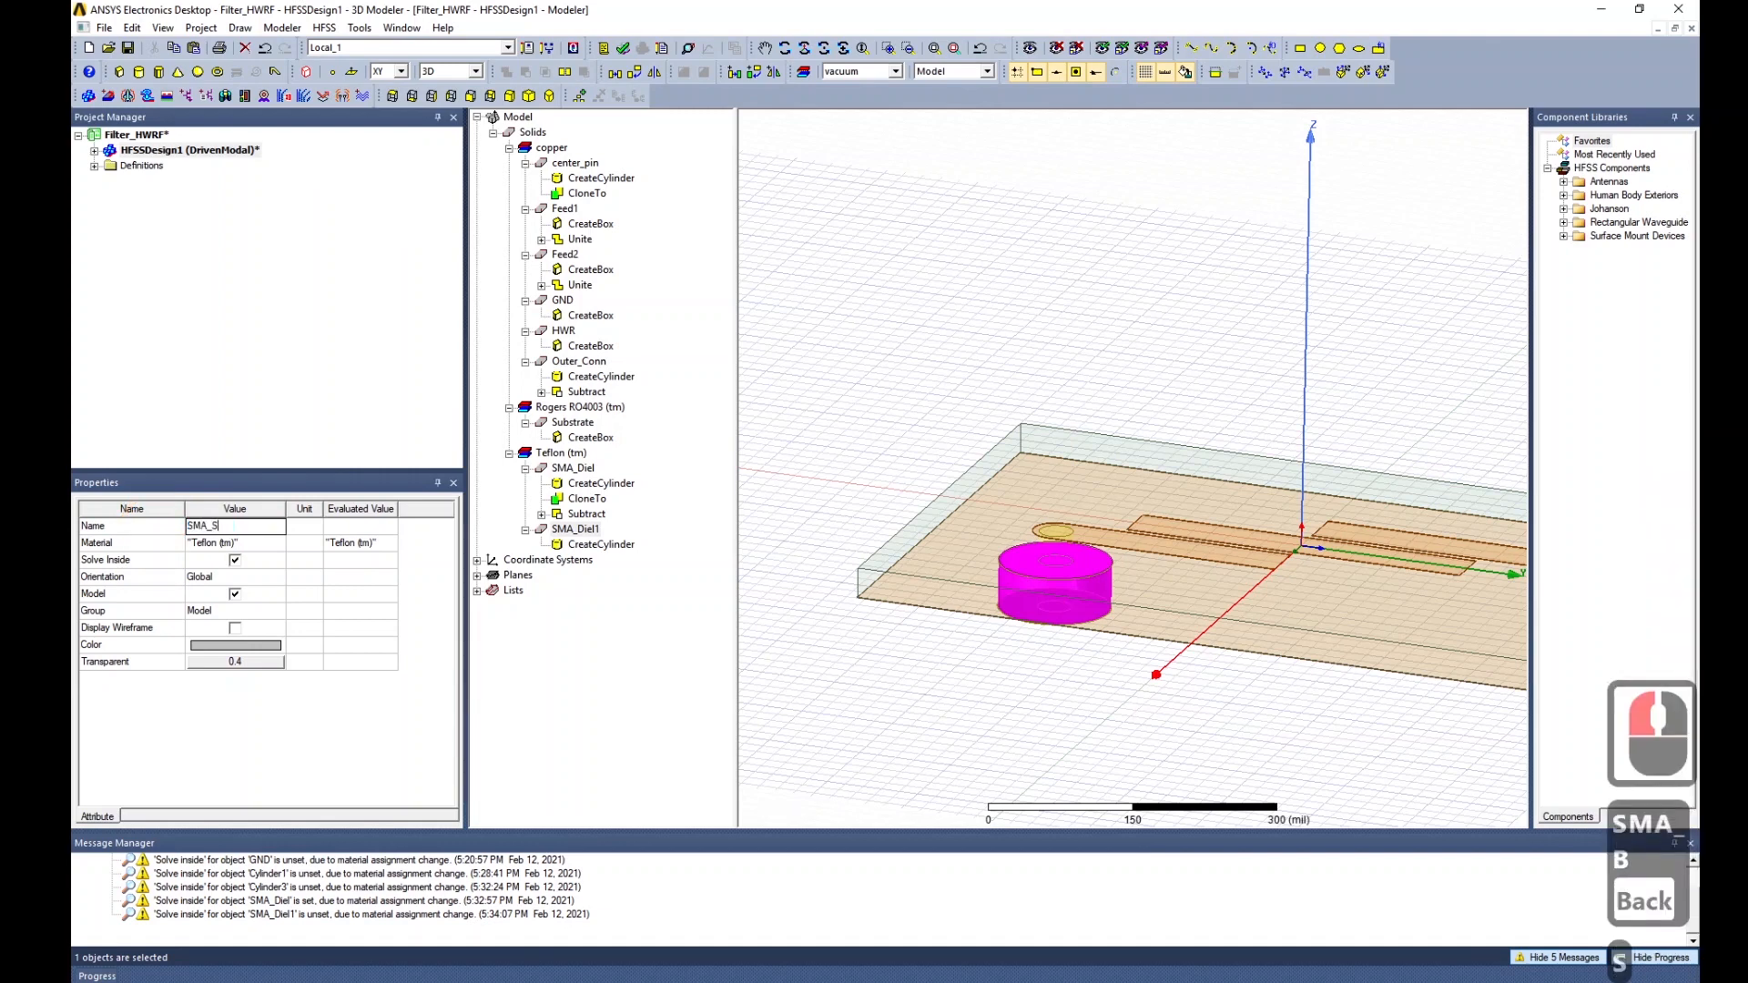
type("ubtract")
key("Return")
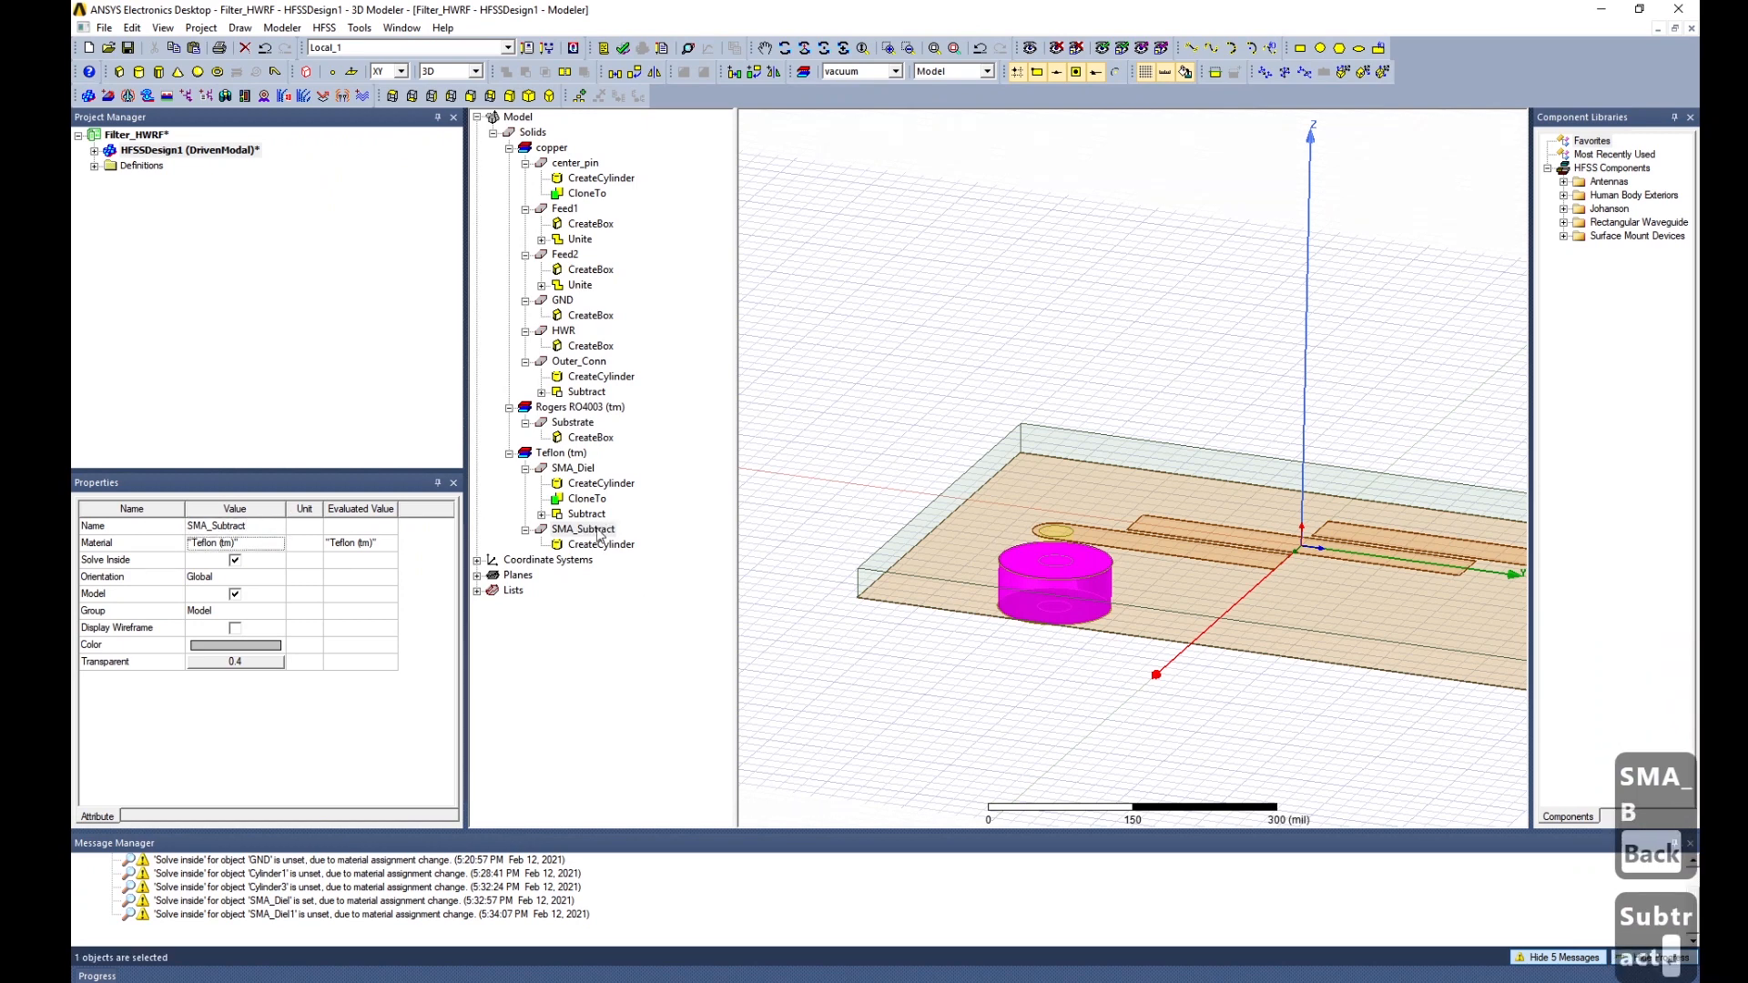
Select SMA_Diel, SMA_Subtract, Outer_Conn and center_pin together.
left_click(574, 468)
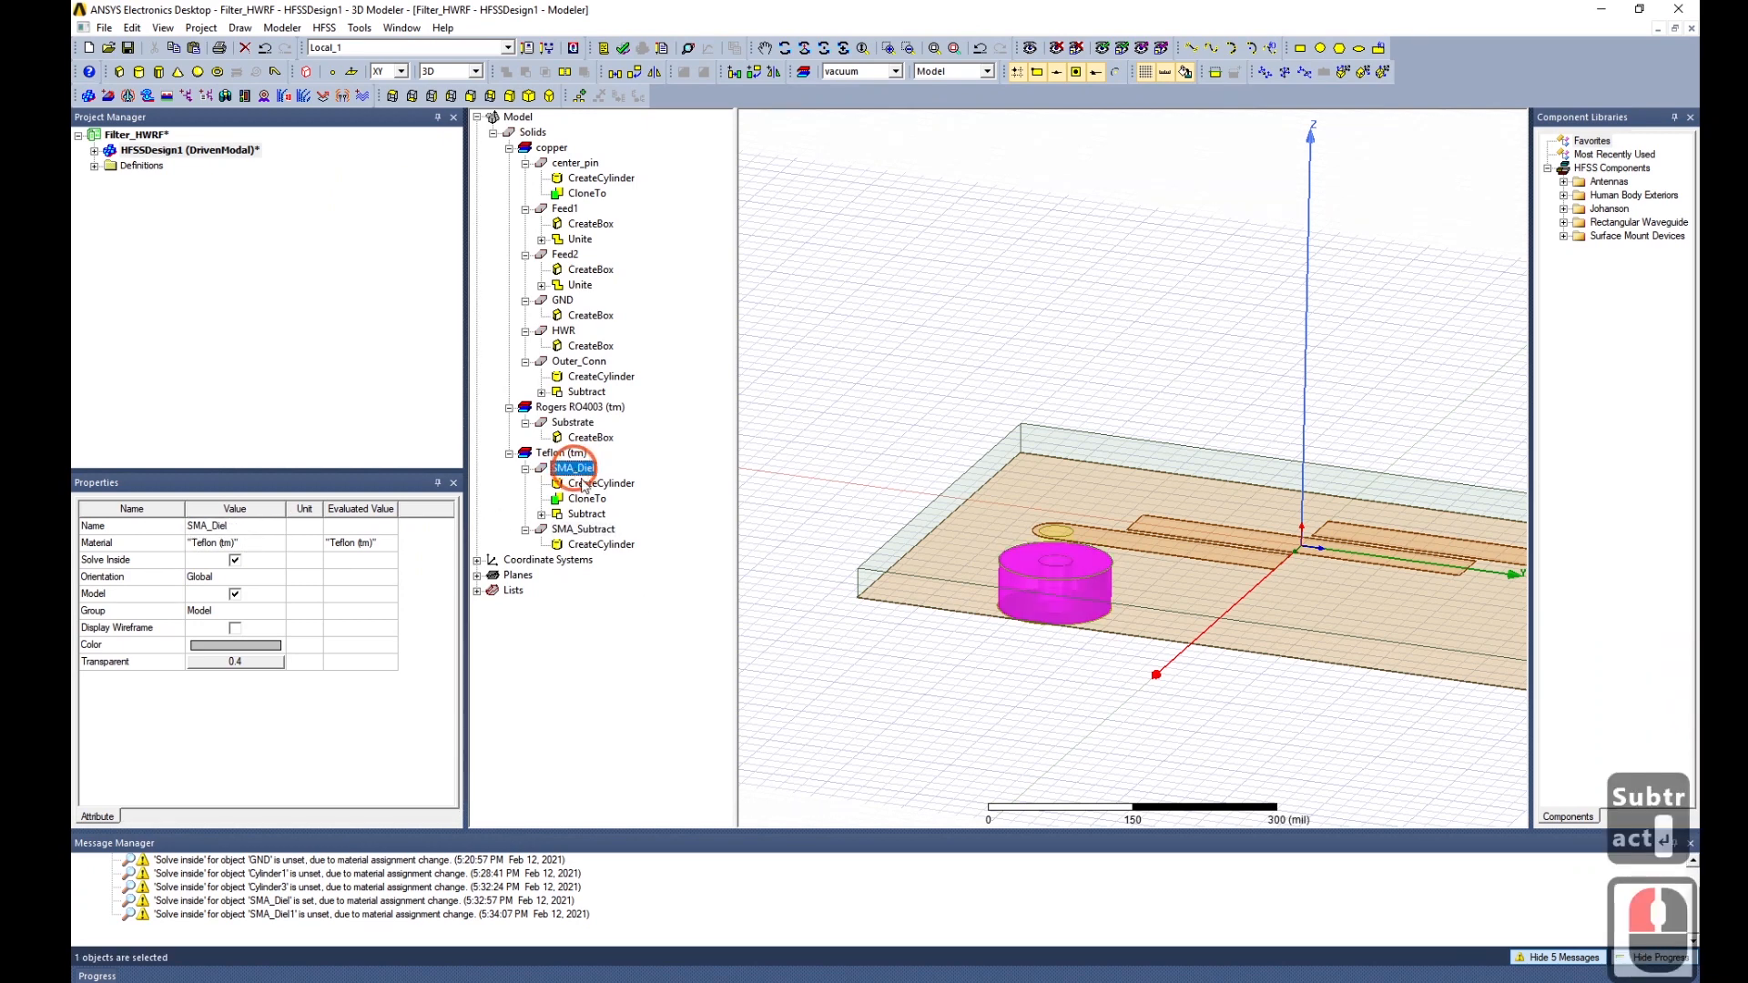
left_click(588, 529, "ctrl")
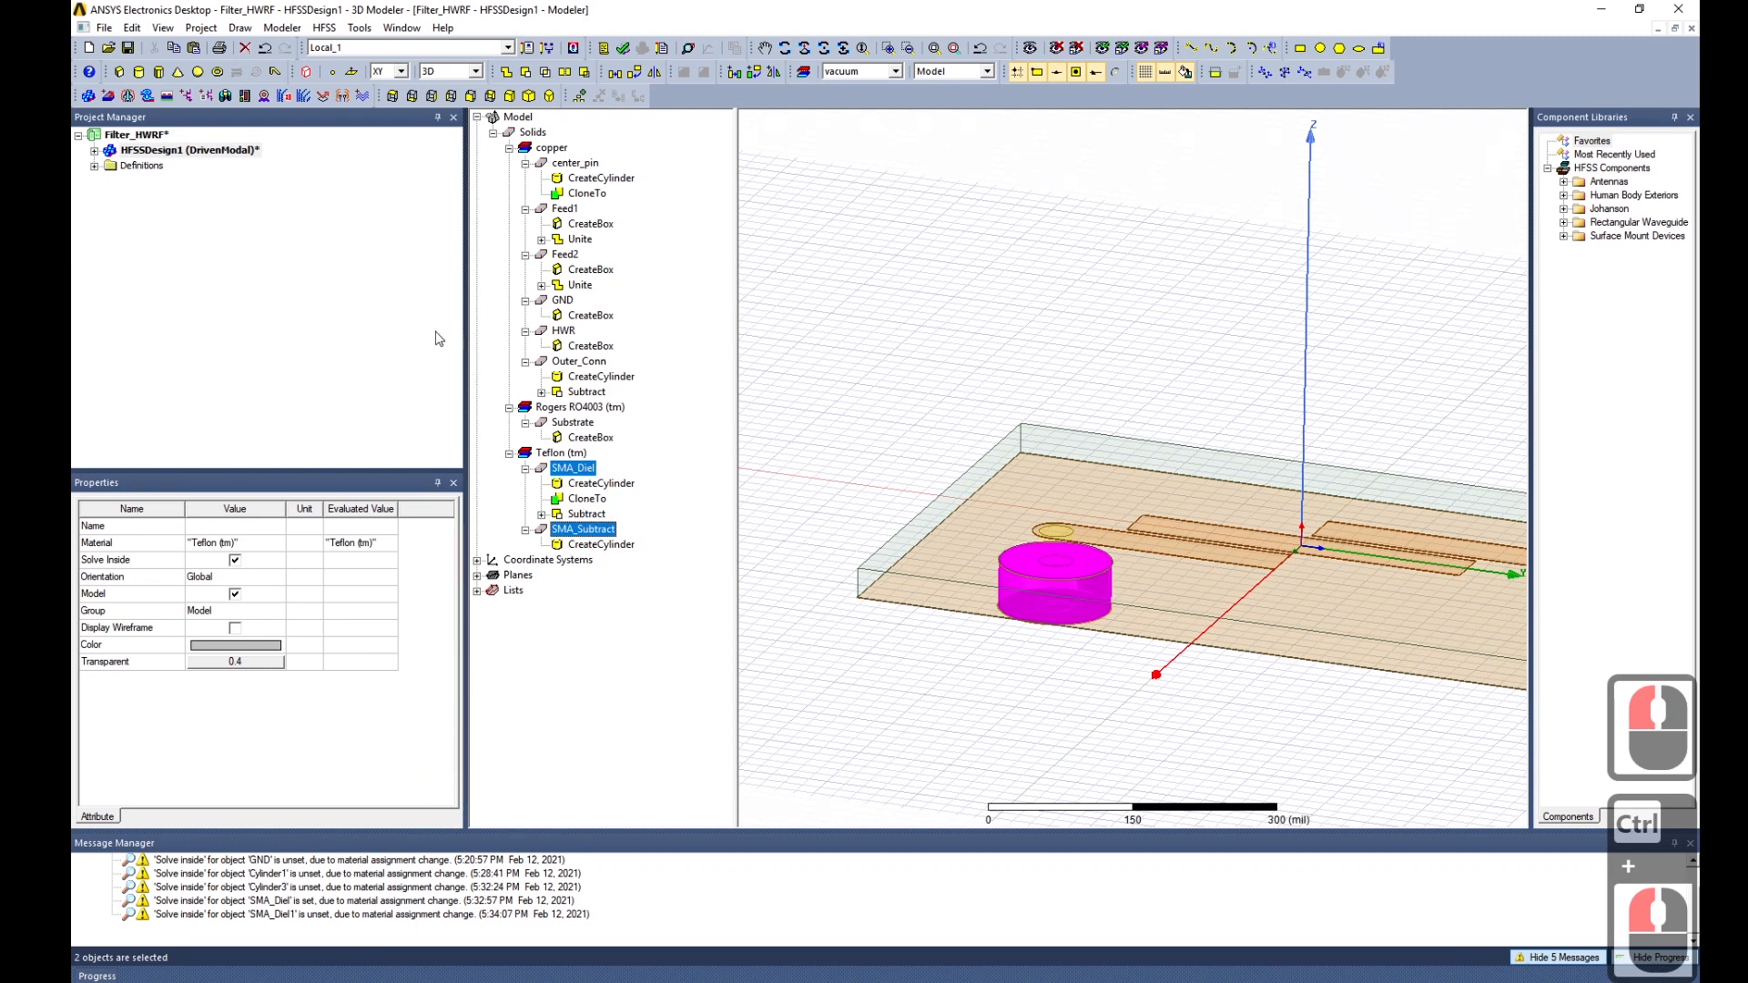
left_click(580, 362, "ctrl")
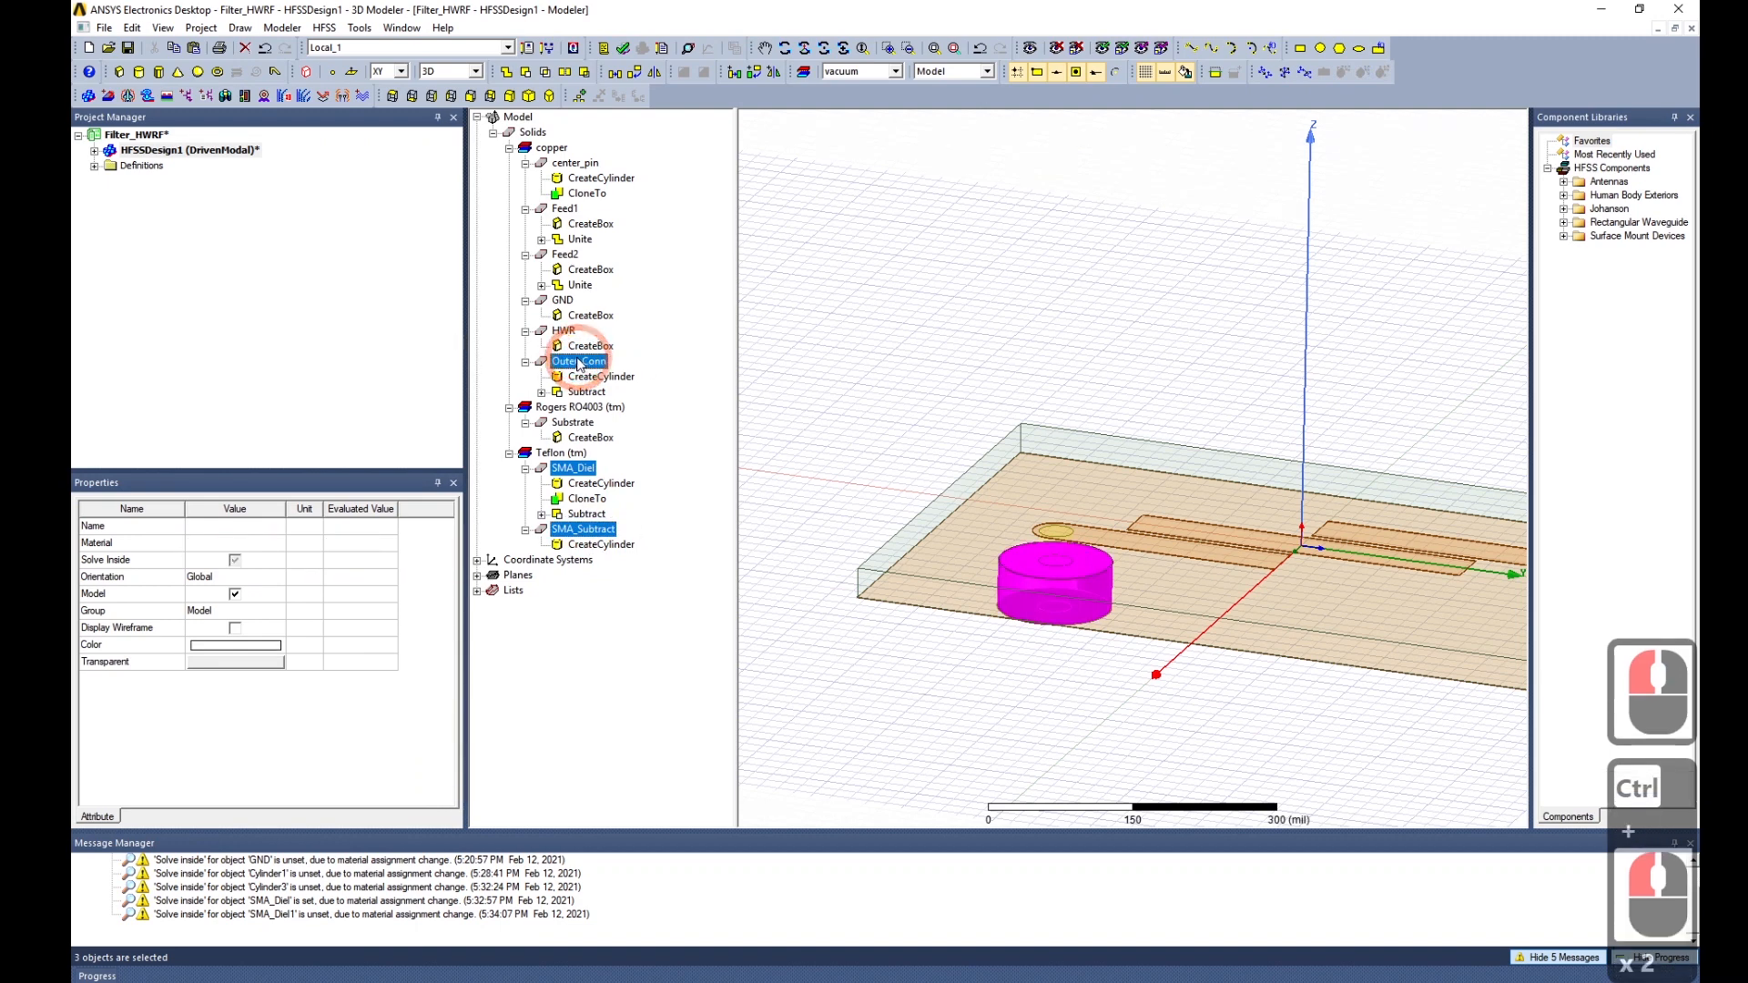
left_click(579, 167, "ctrl")
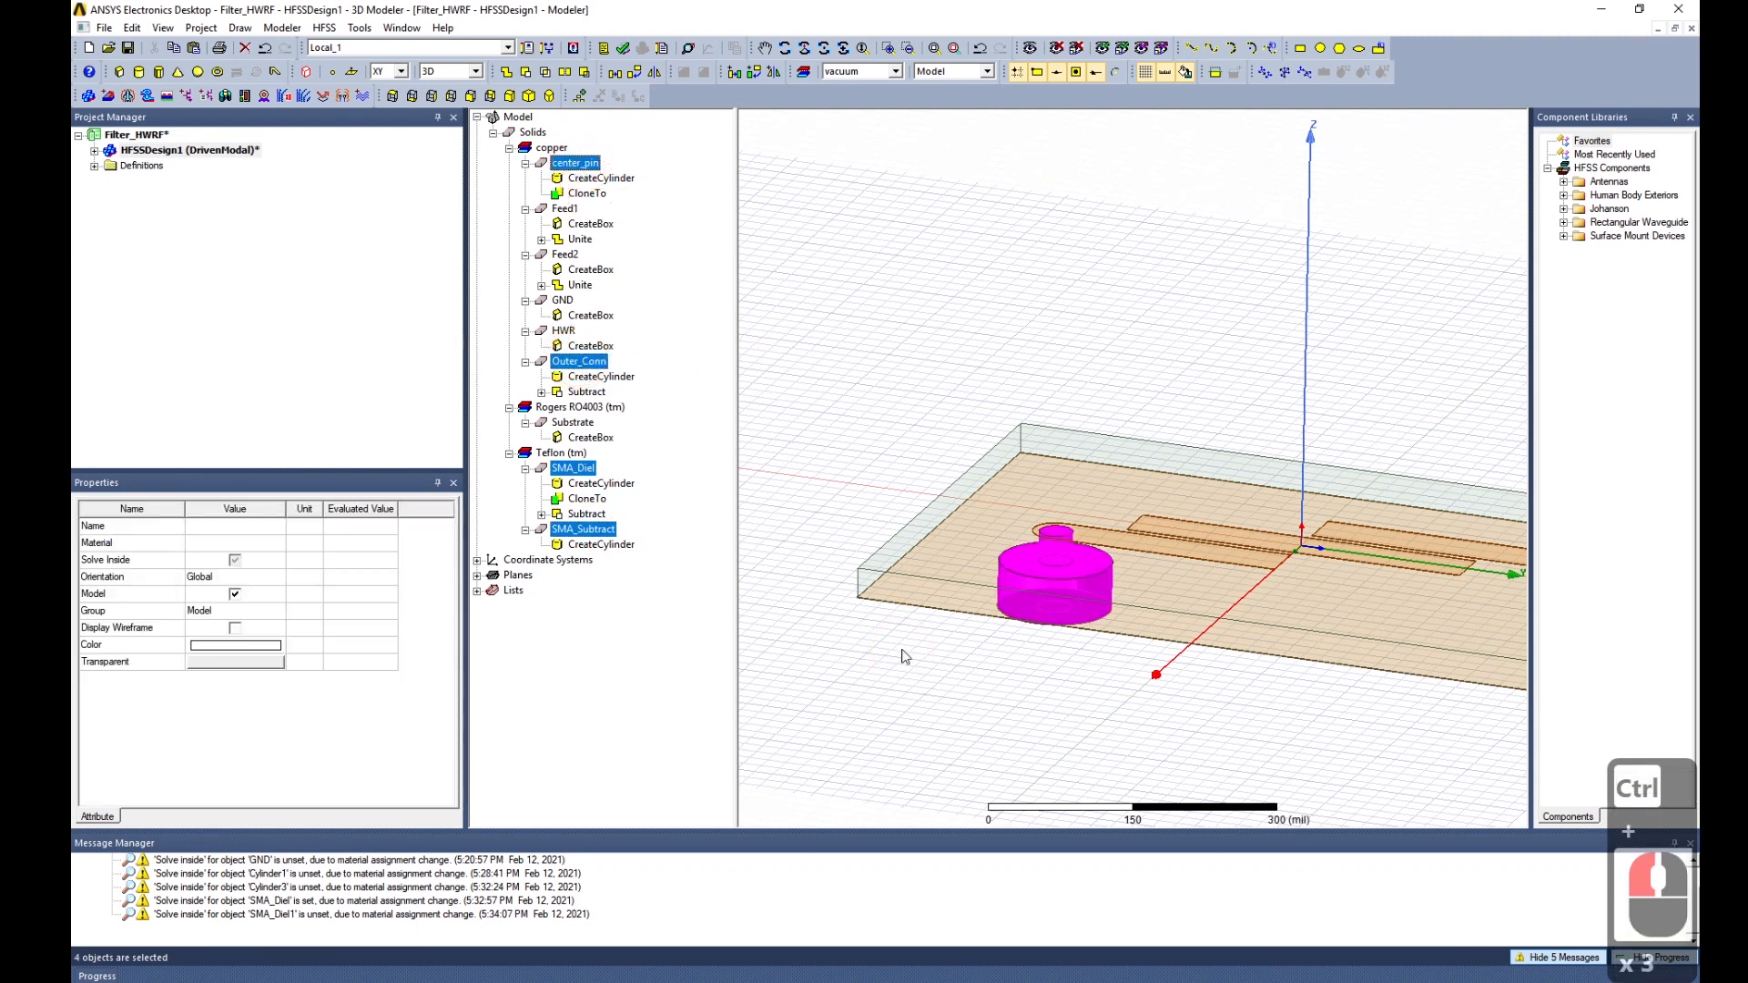
middle_click_drag(900, 648, 919, 584)
Duplicate the four connector parts 180° around Z, attached to the original objects.
left_click_drag(922, 583, 1001, 682, "ctrl")
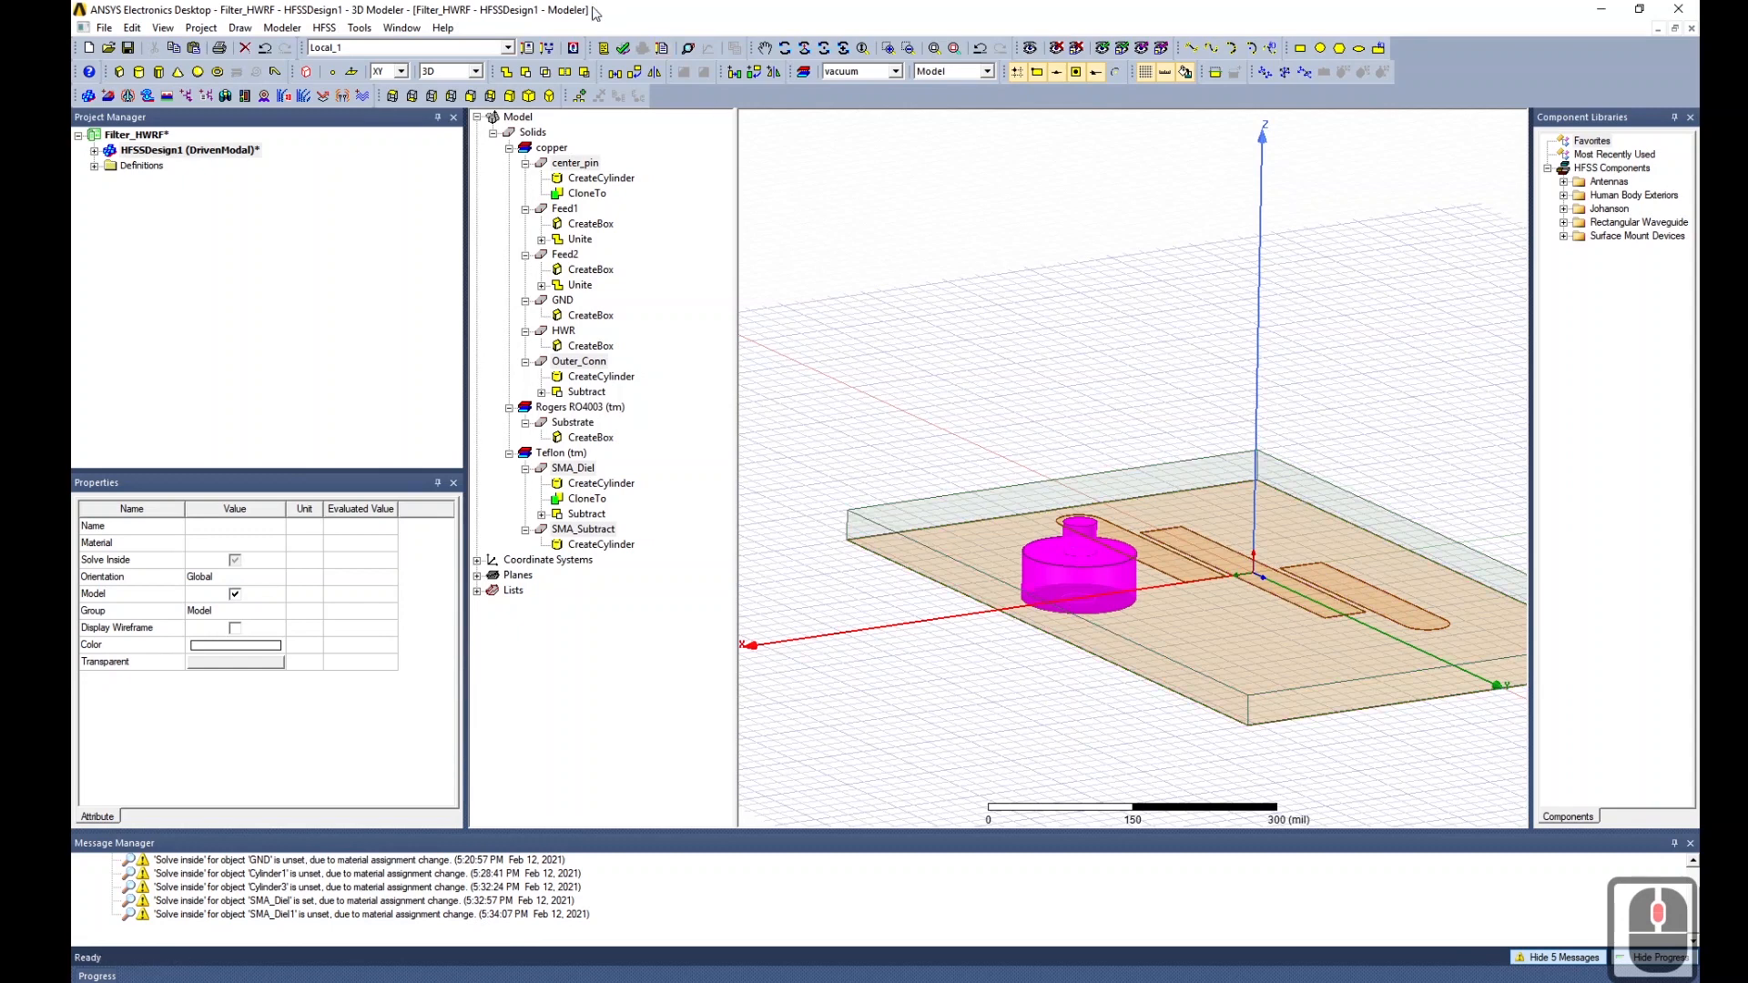
left_click(756, 73)
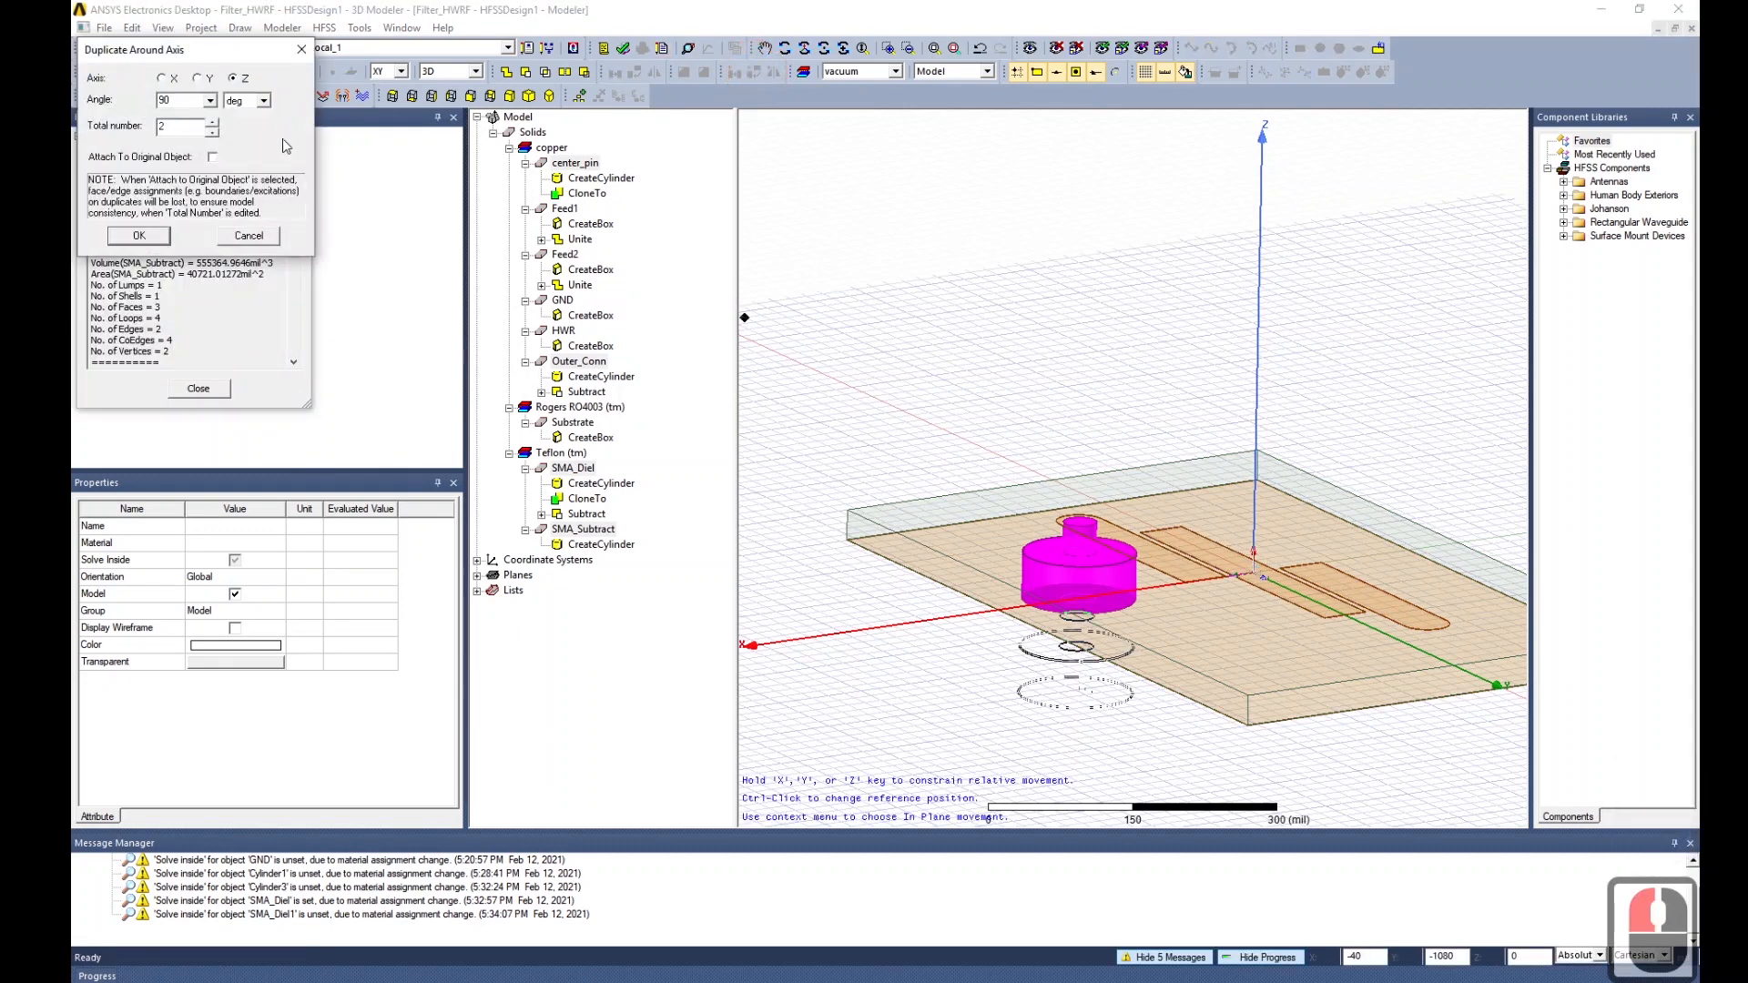
left_click(192, 103)
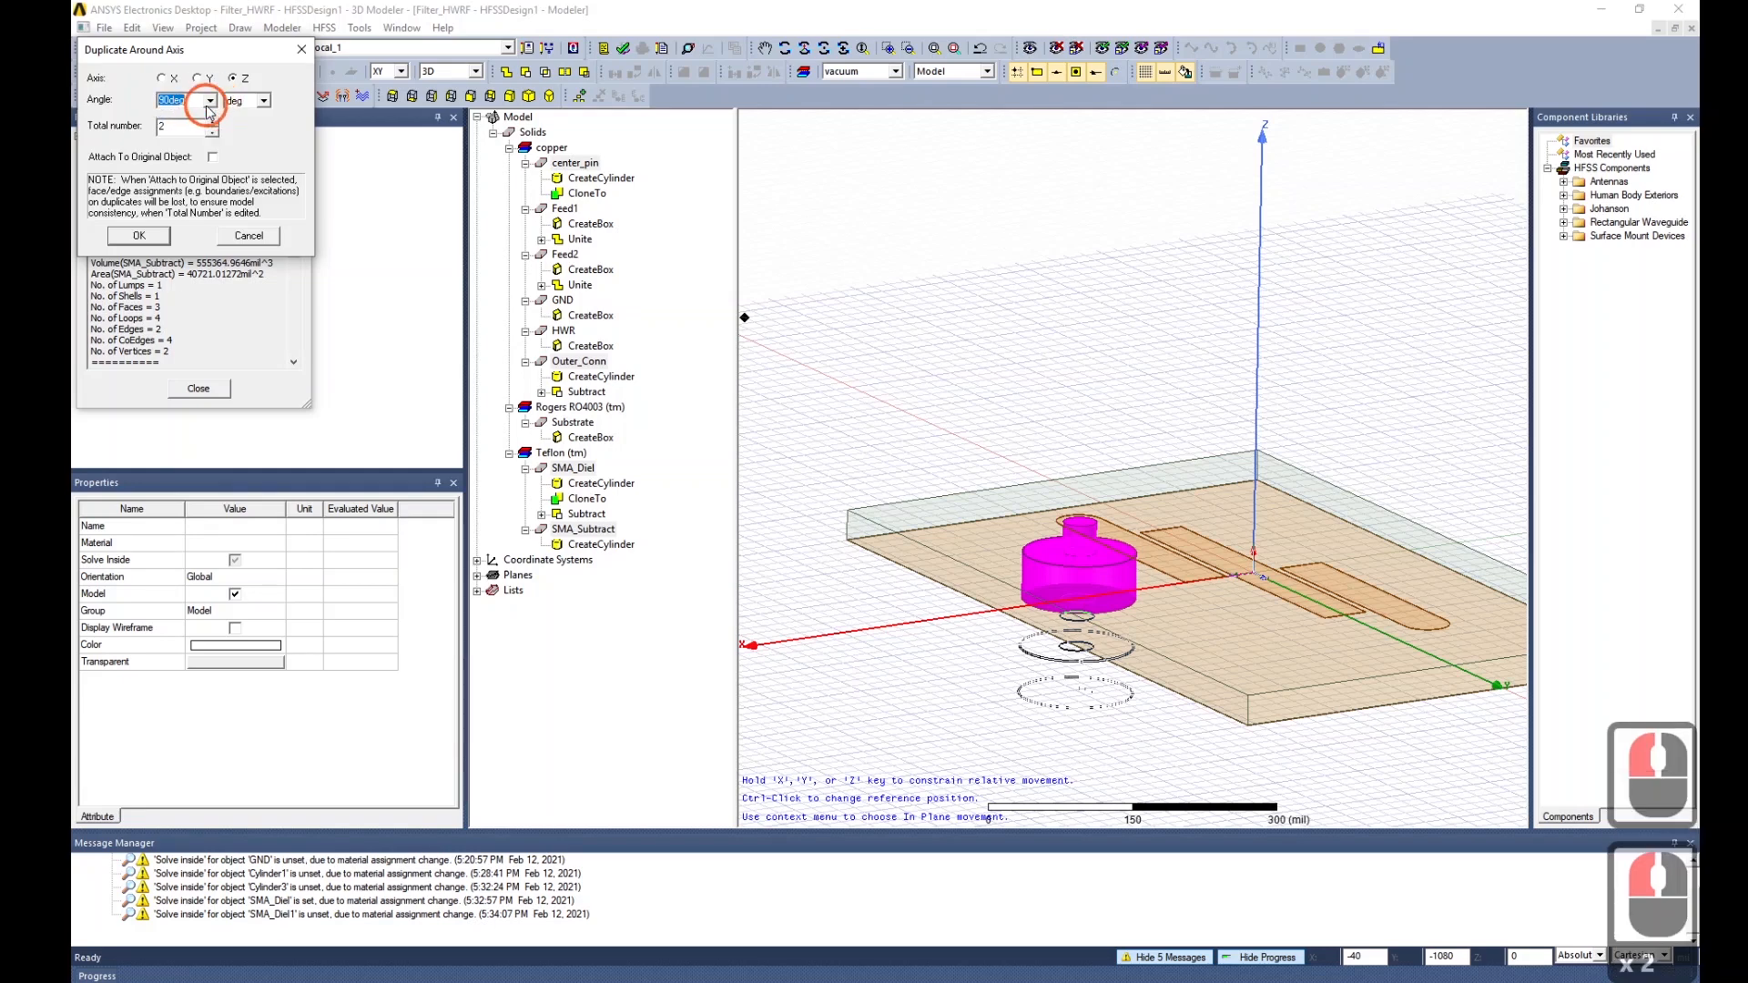
double_click(163, 101)
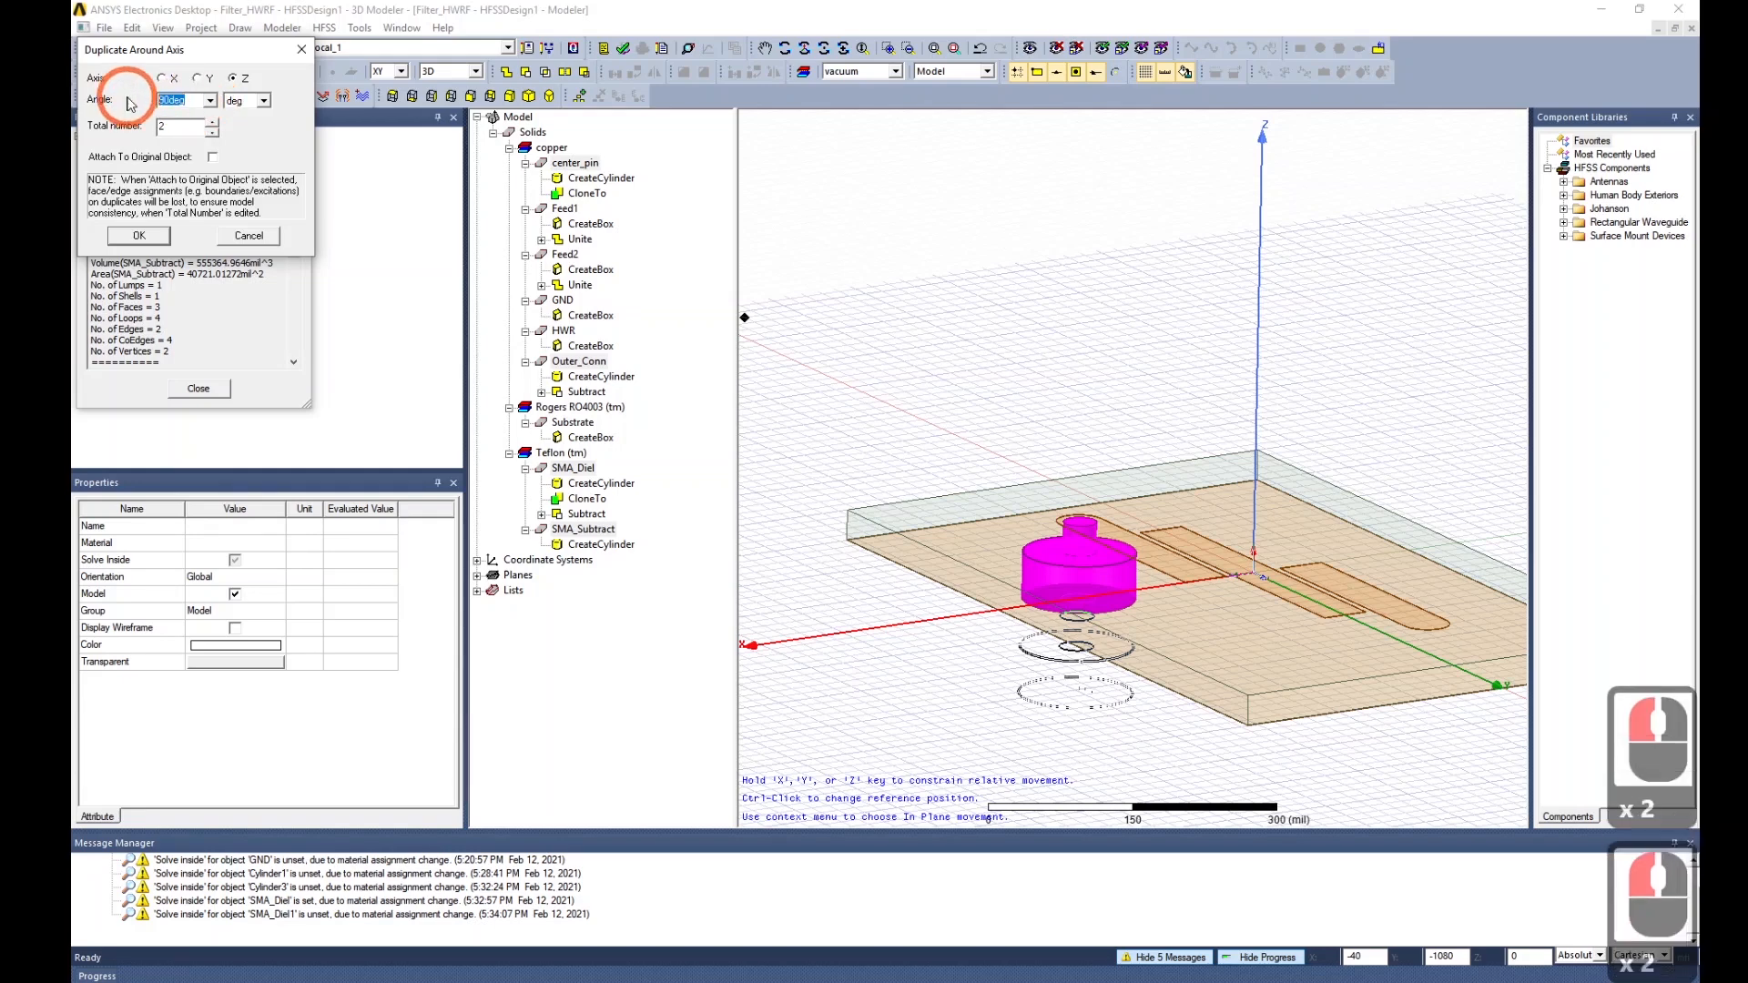
type("180")
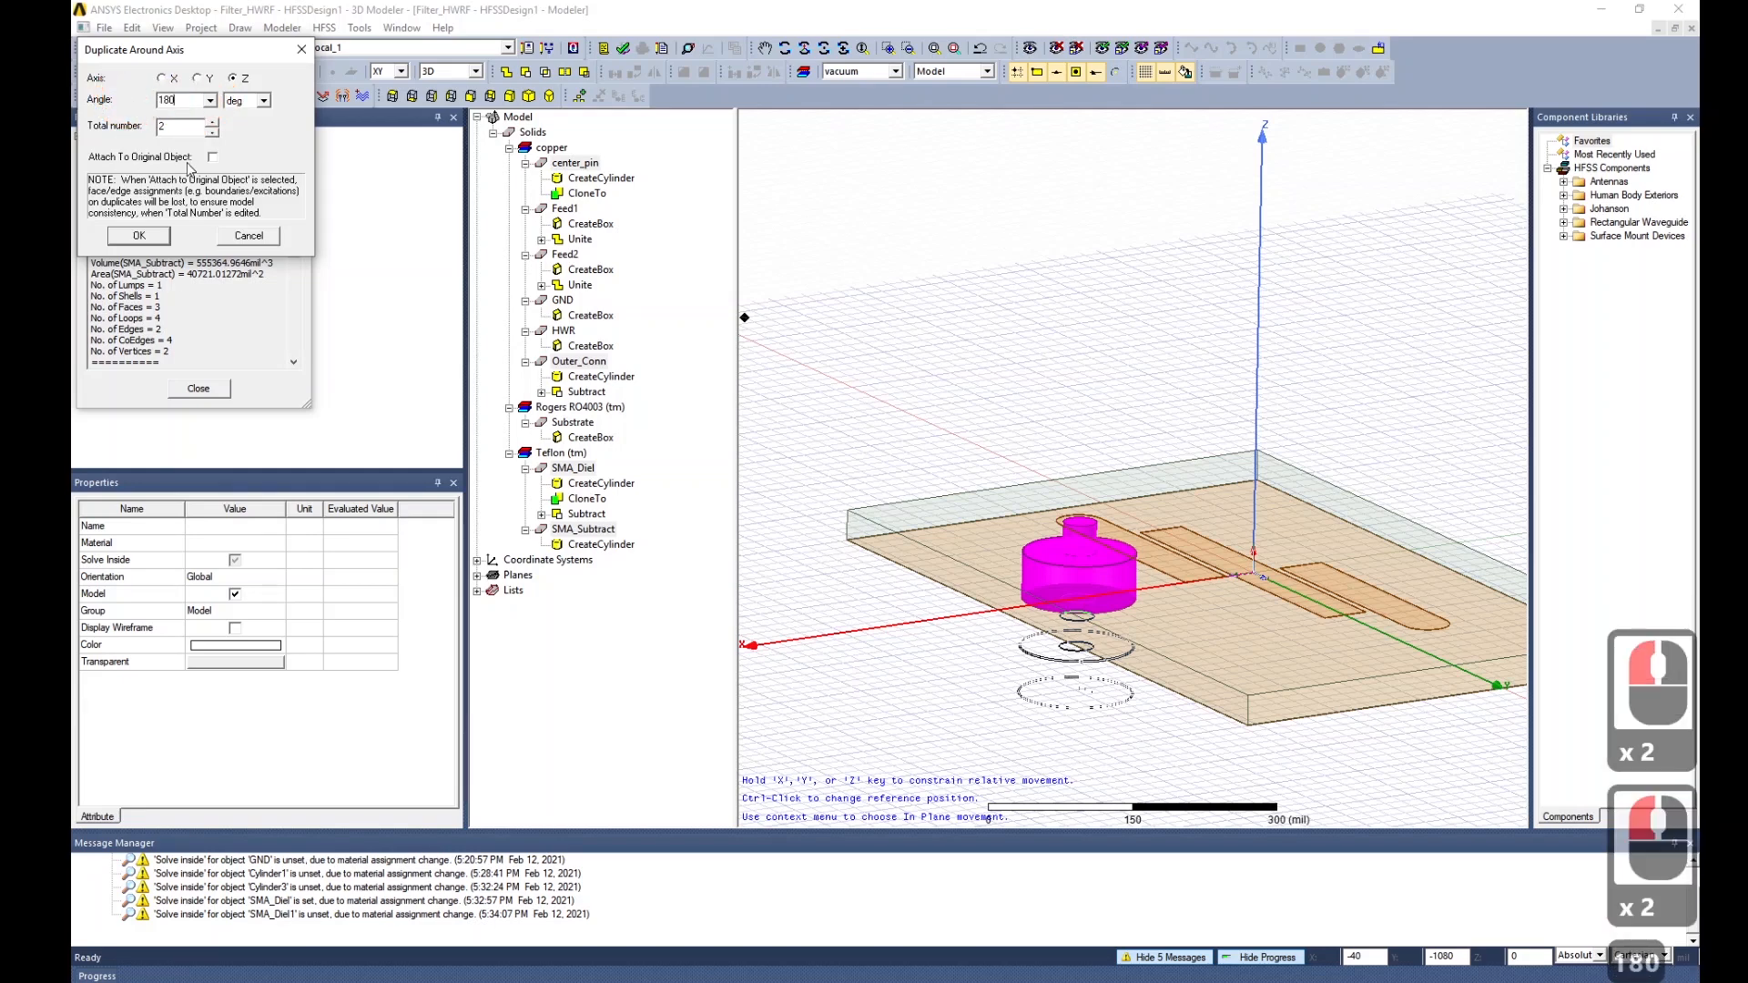
left_click(181, 127)
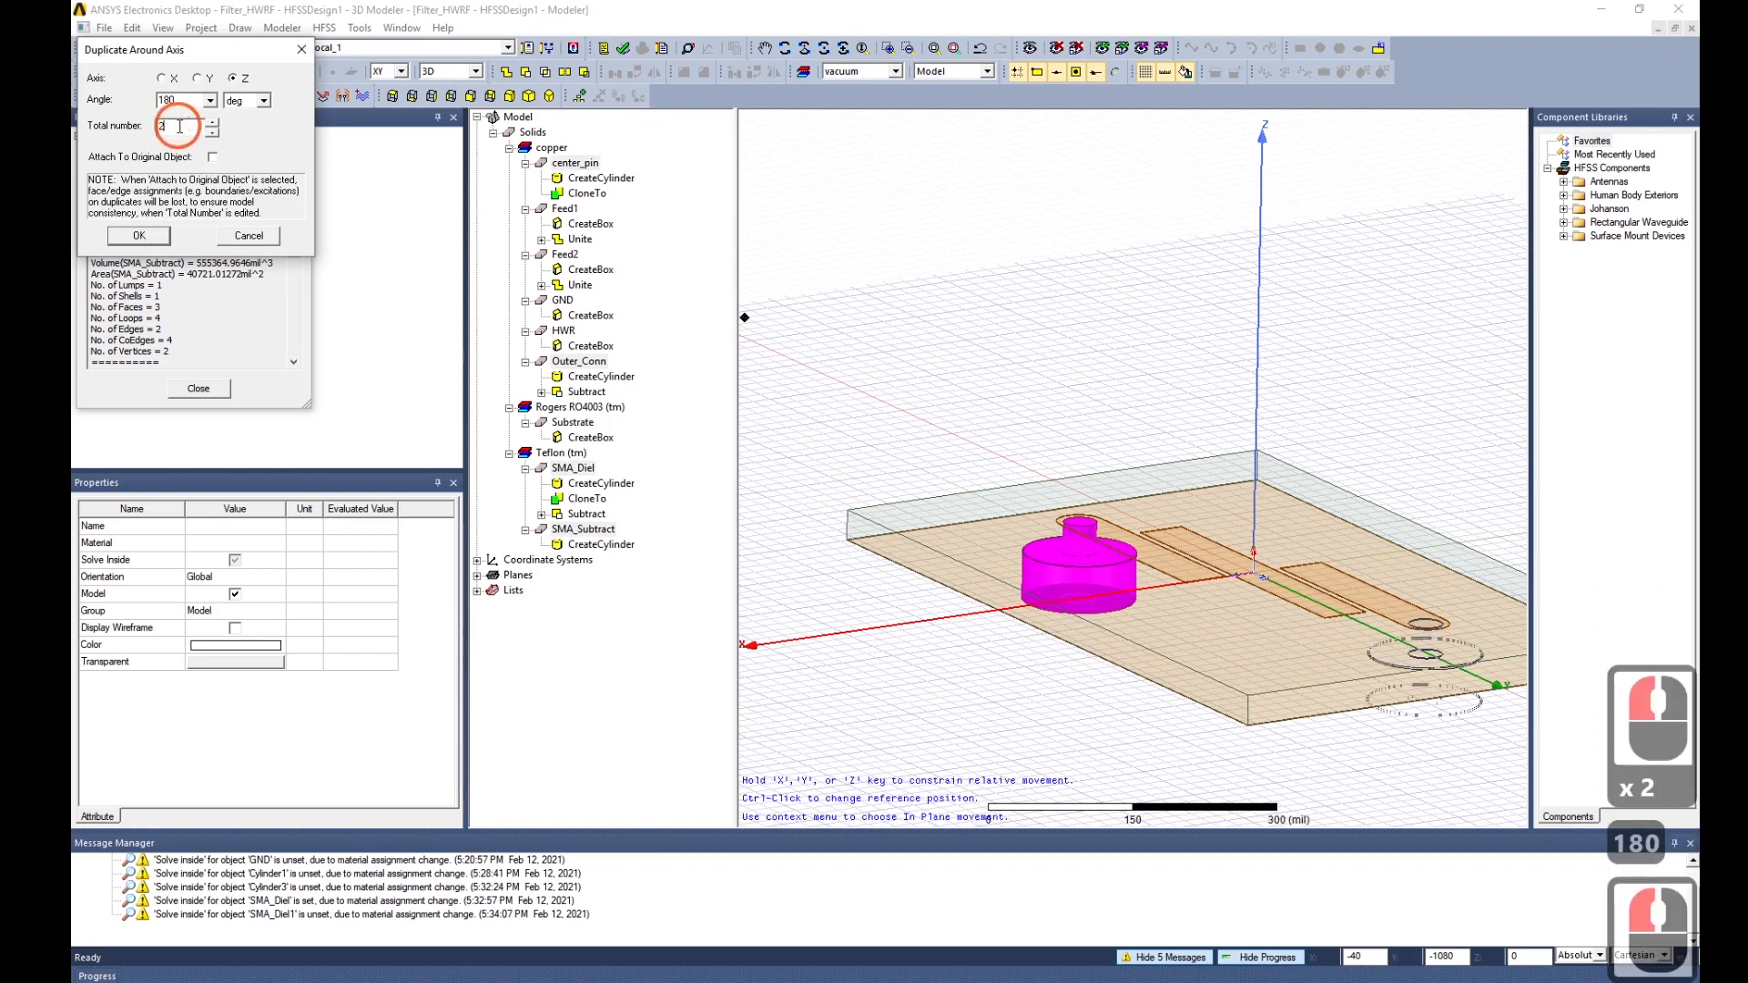
left_click_drag(1315, 739, 1297, 816, "alt")
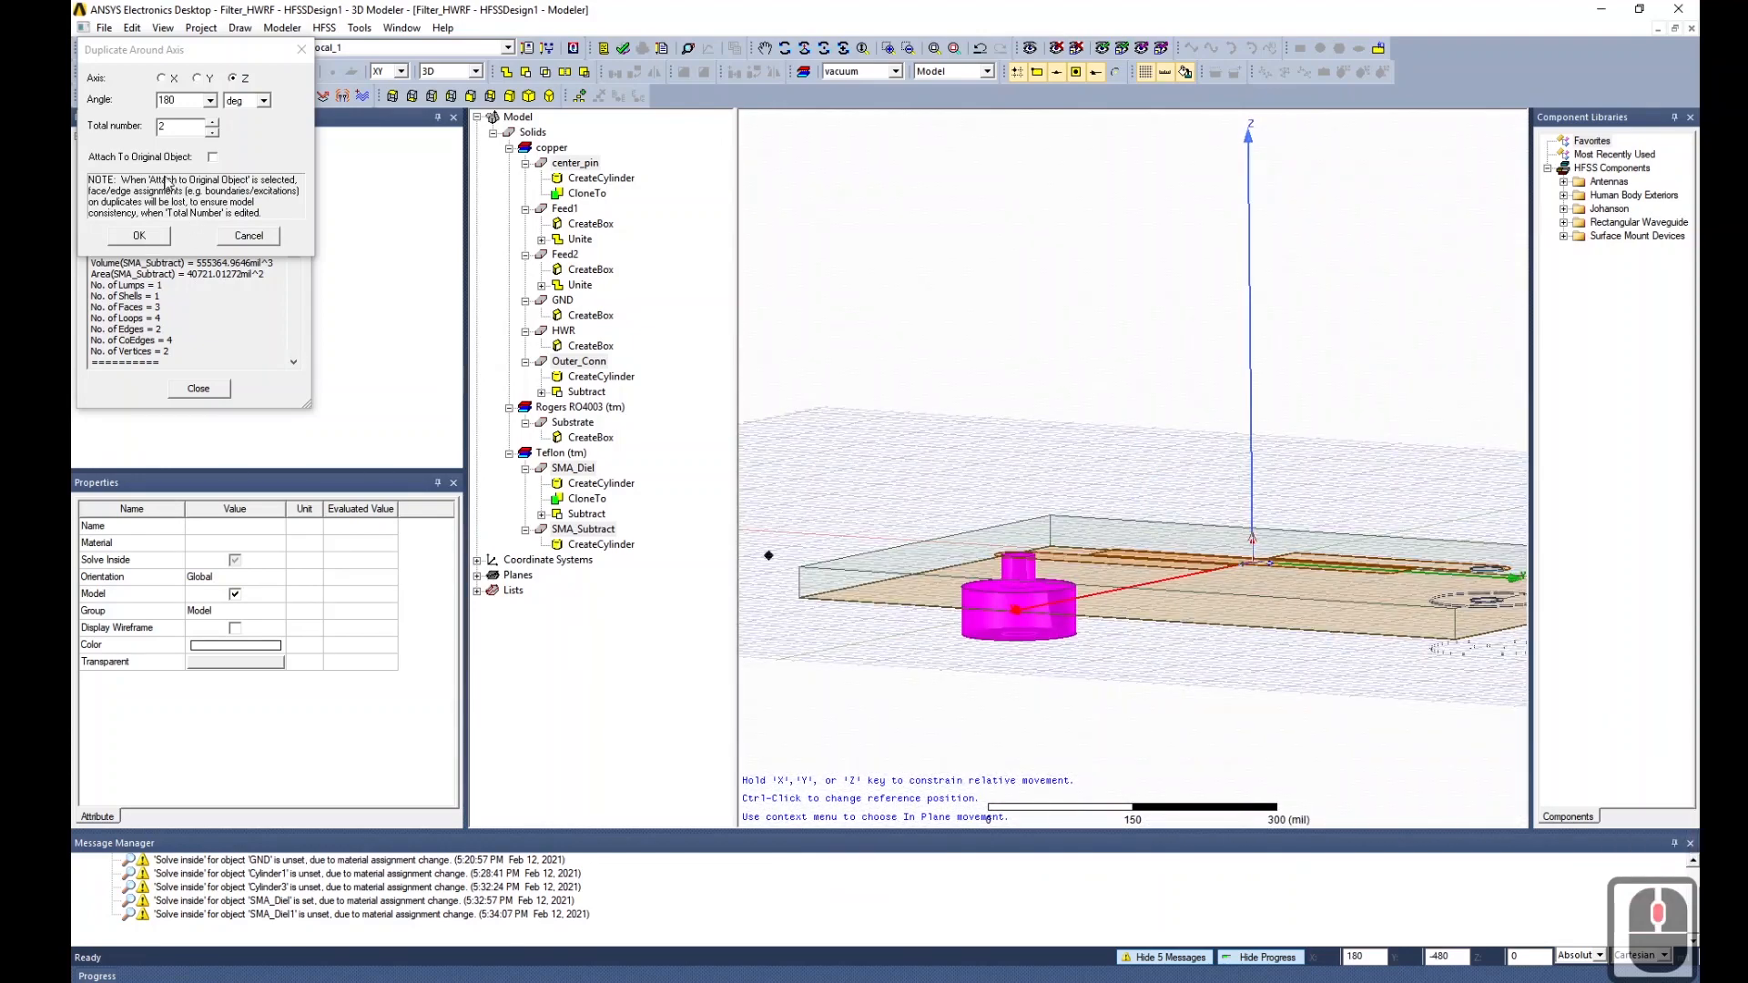
left_click(213, 159)
left_click(198, 242)
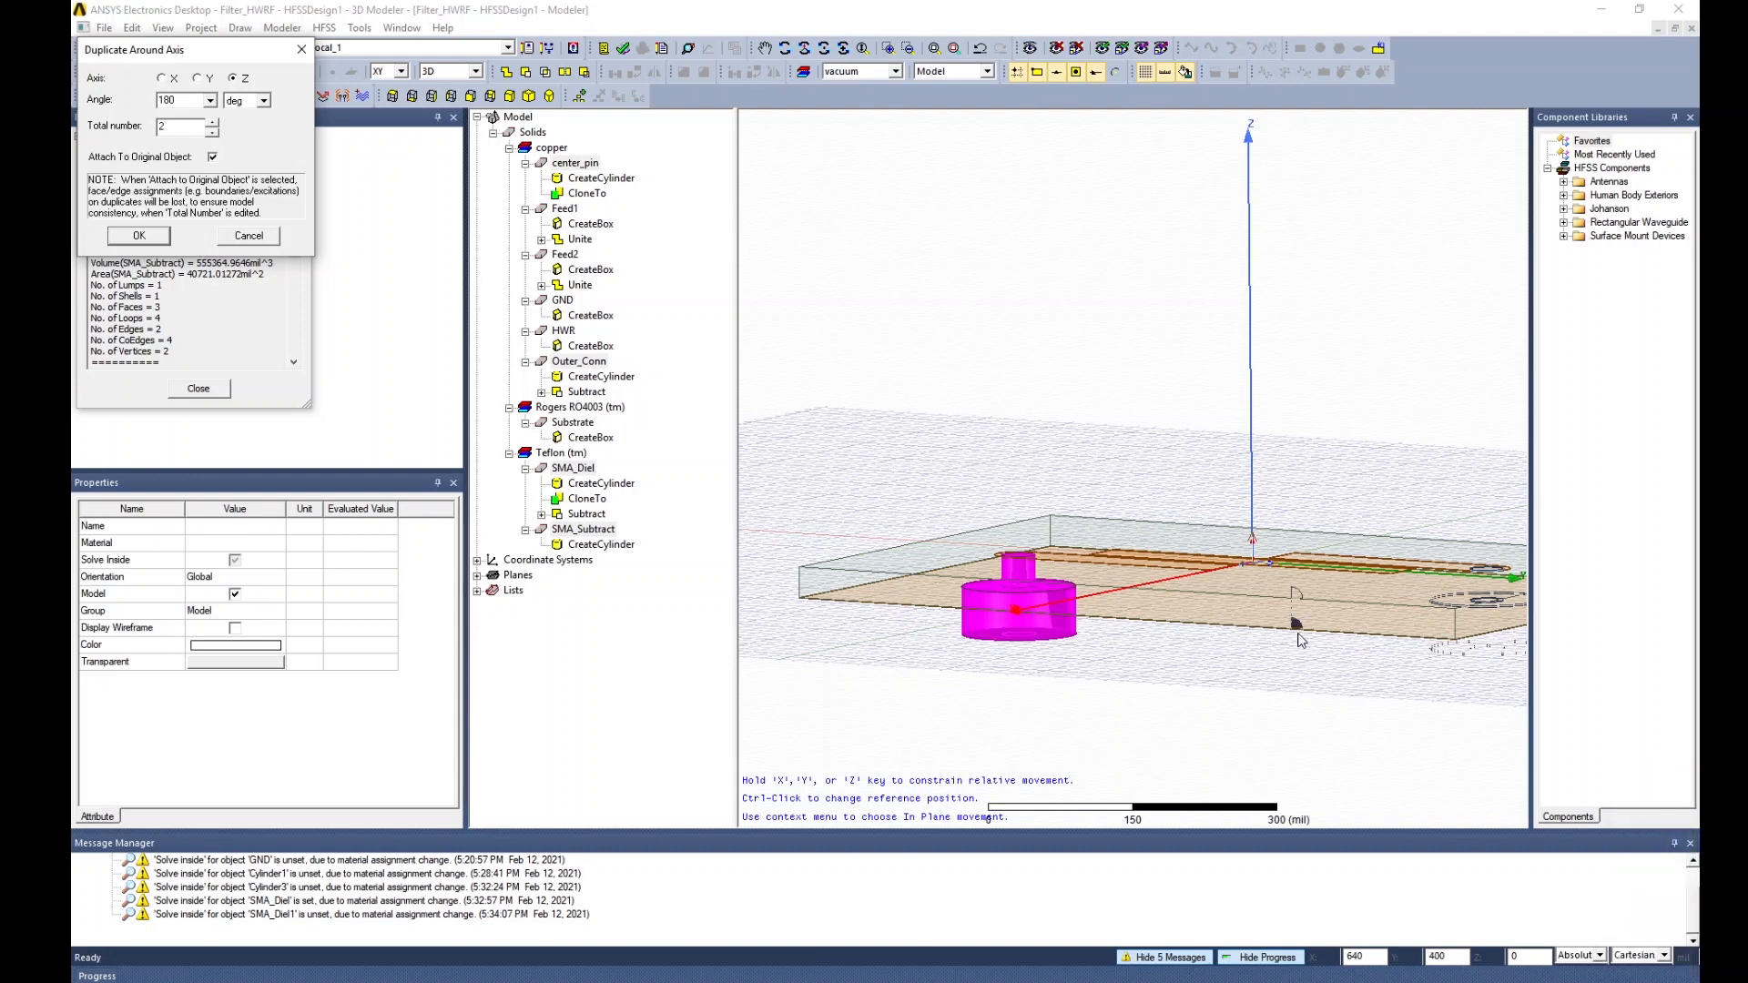
left_click(135, 236)
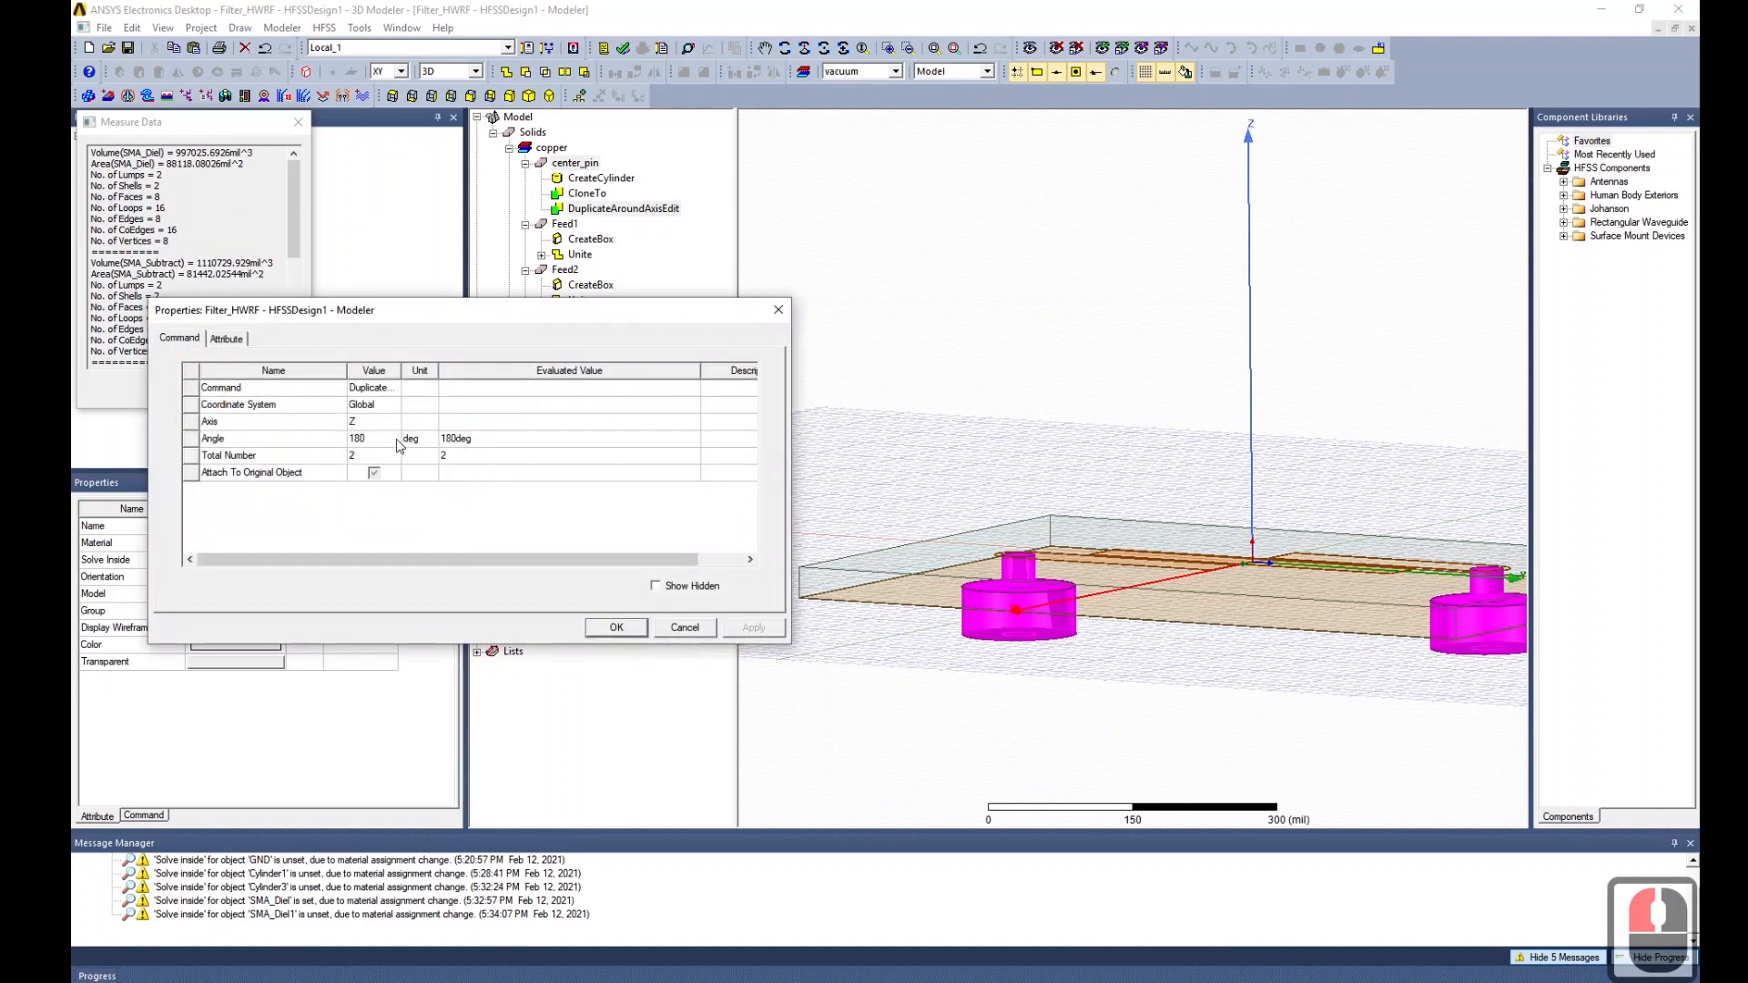
left_click(613, 628)
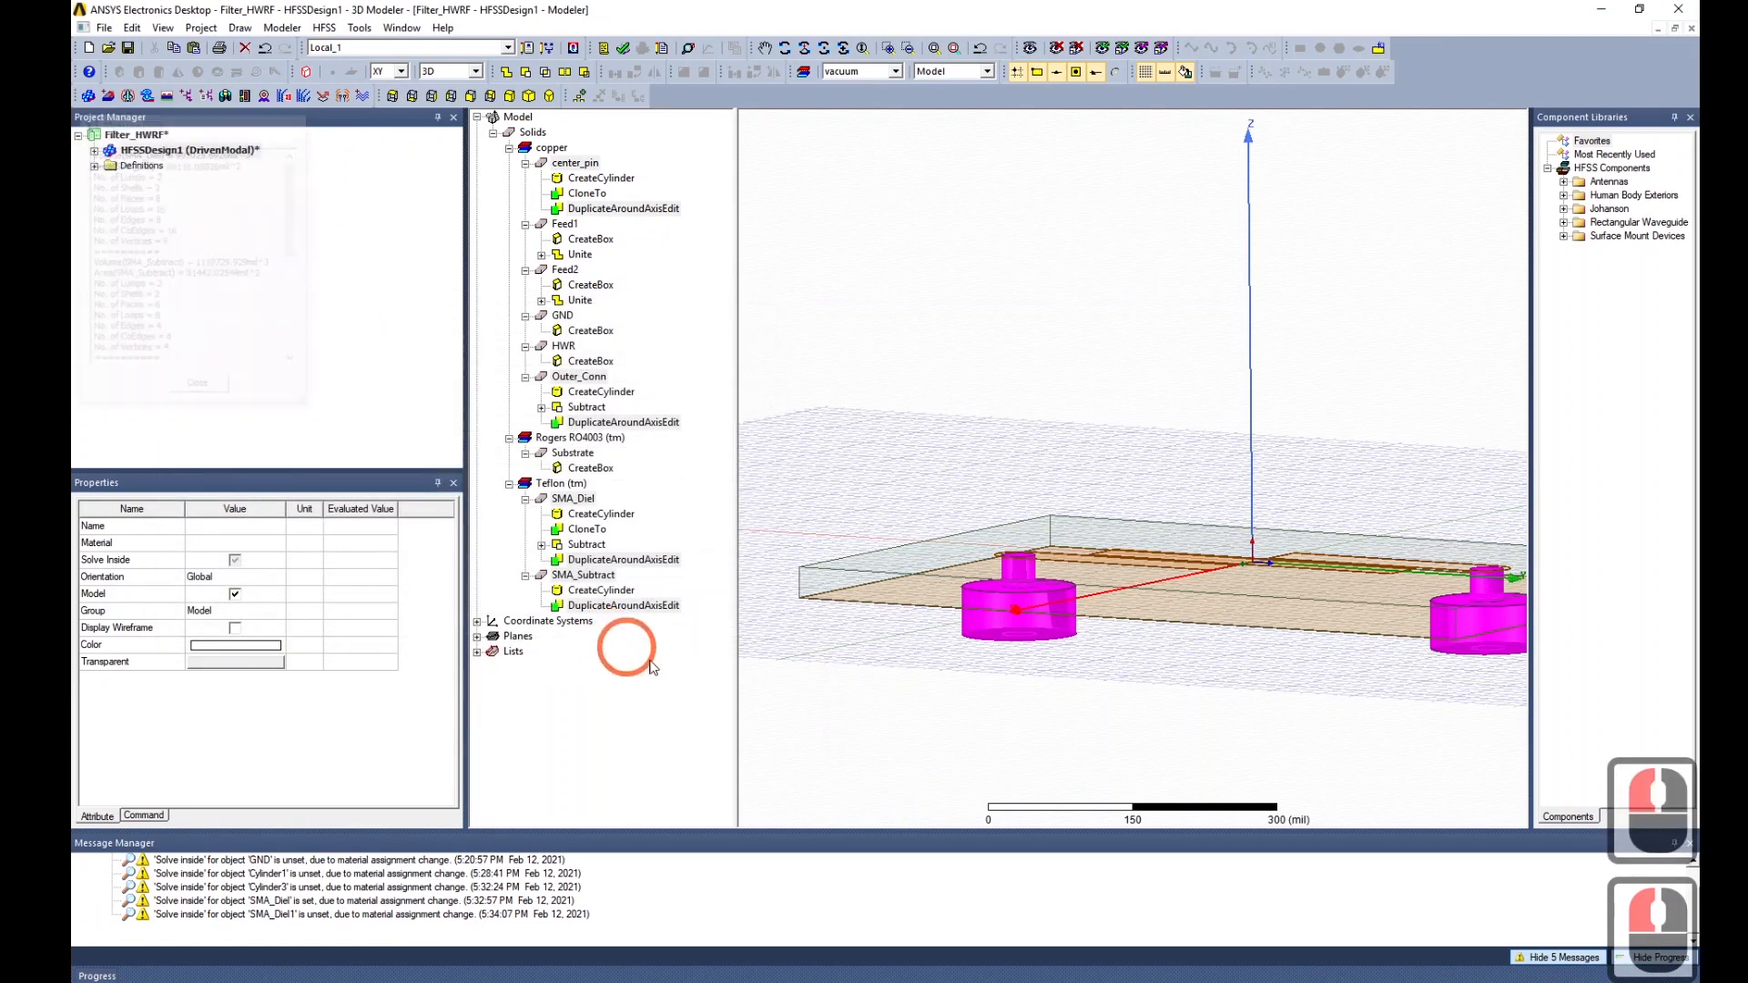
left_click_drag(1131, 702, 1099, 743, "alt")
Subtract SMA_Subtract from GND without keeping a copy.
left_click(1098, 745)
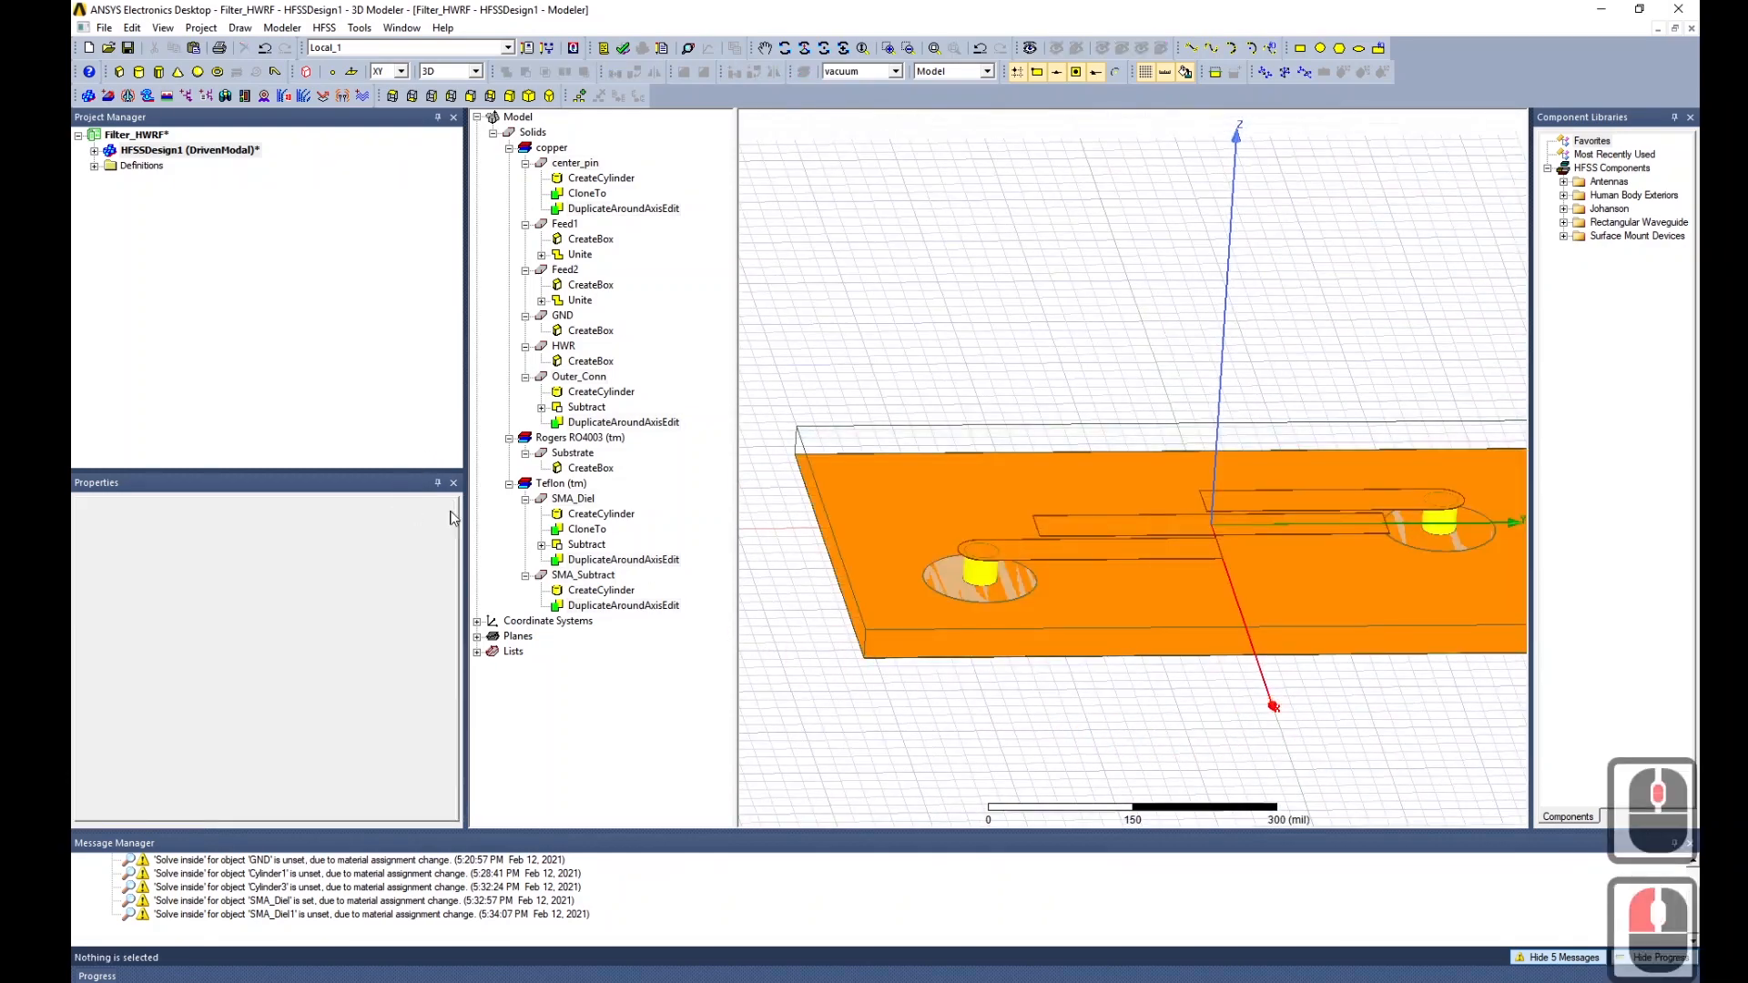
left_click(562, 315)
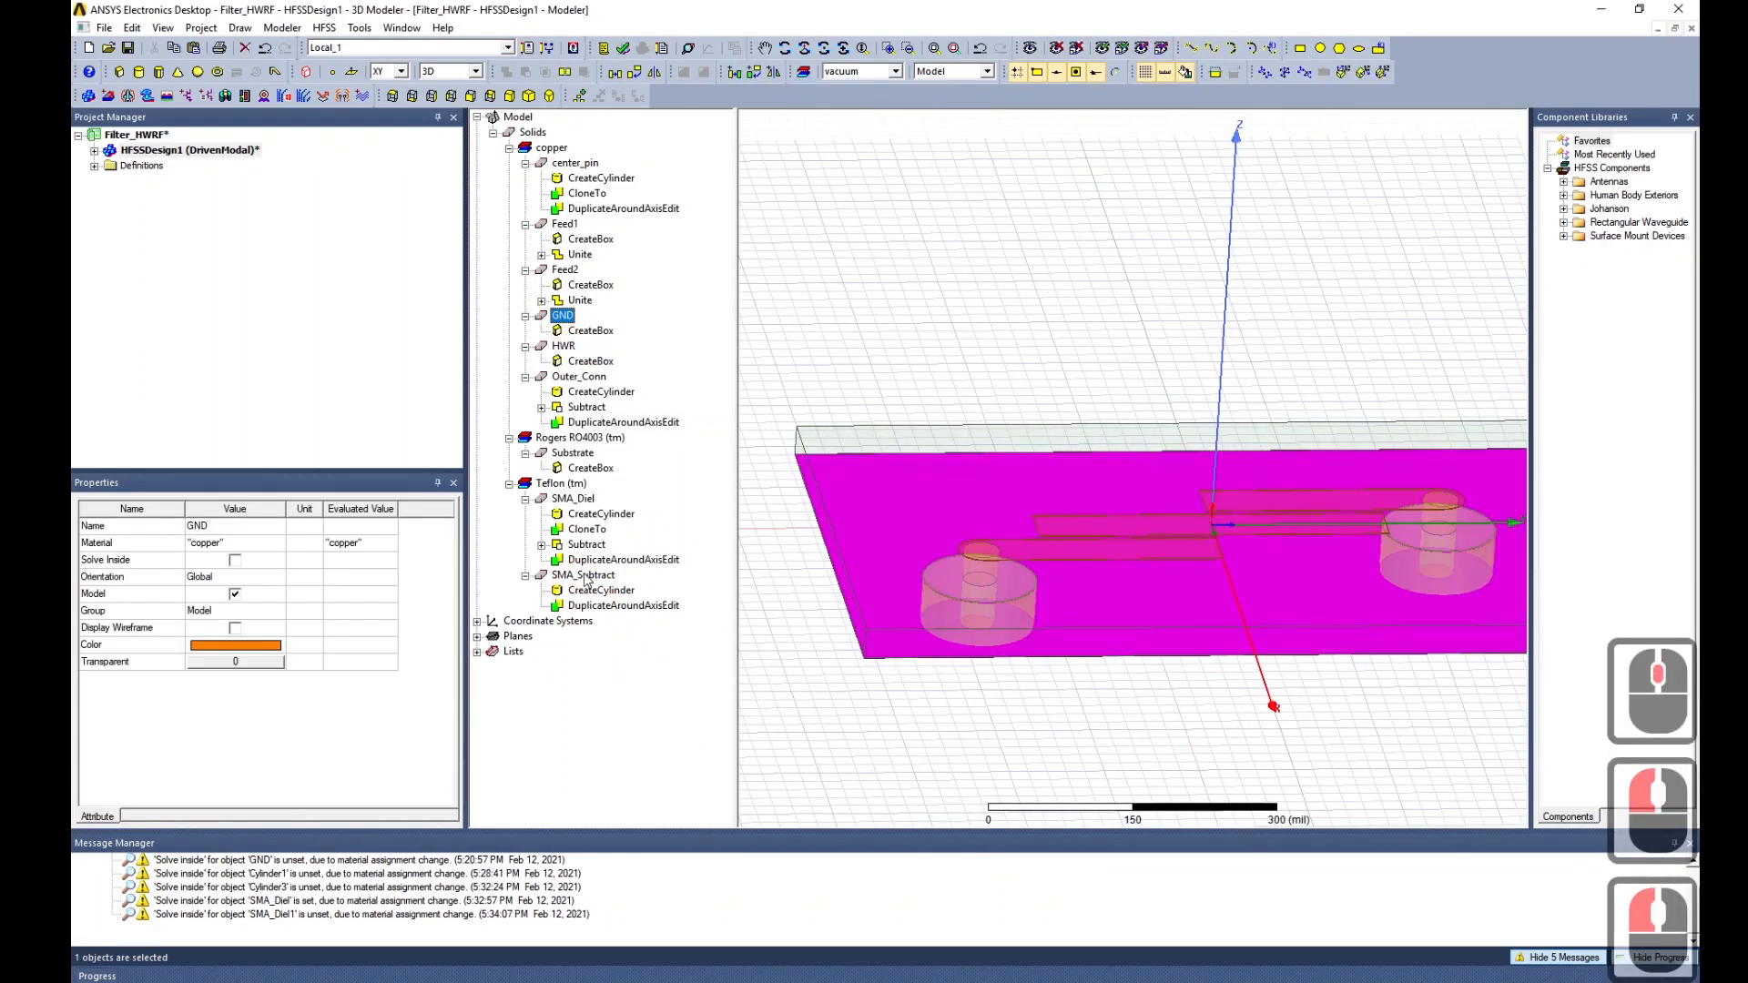
left_click(584, 576, "ctrl")
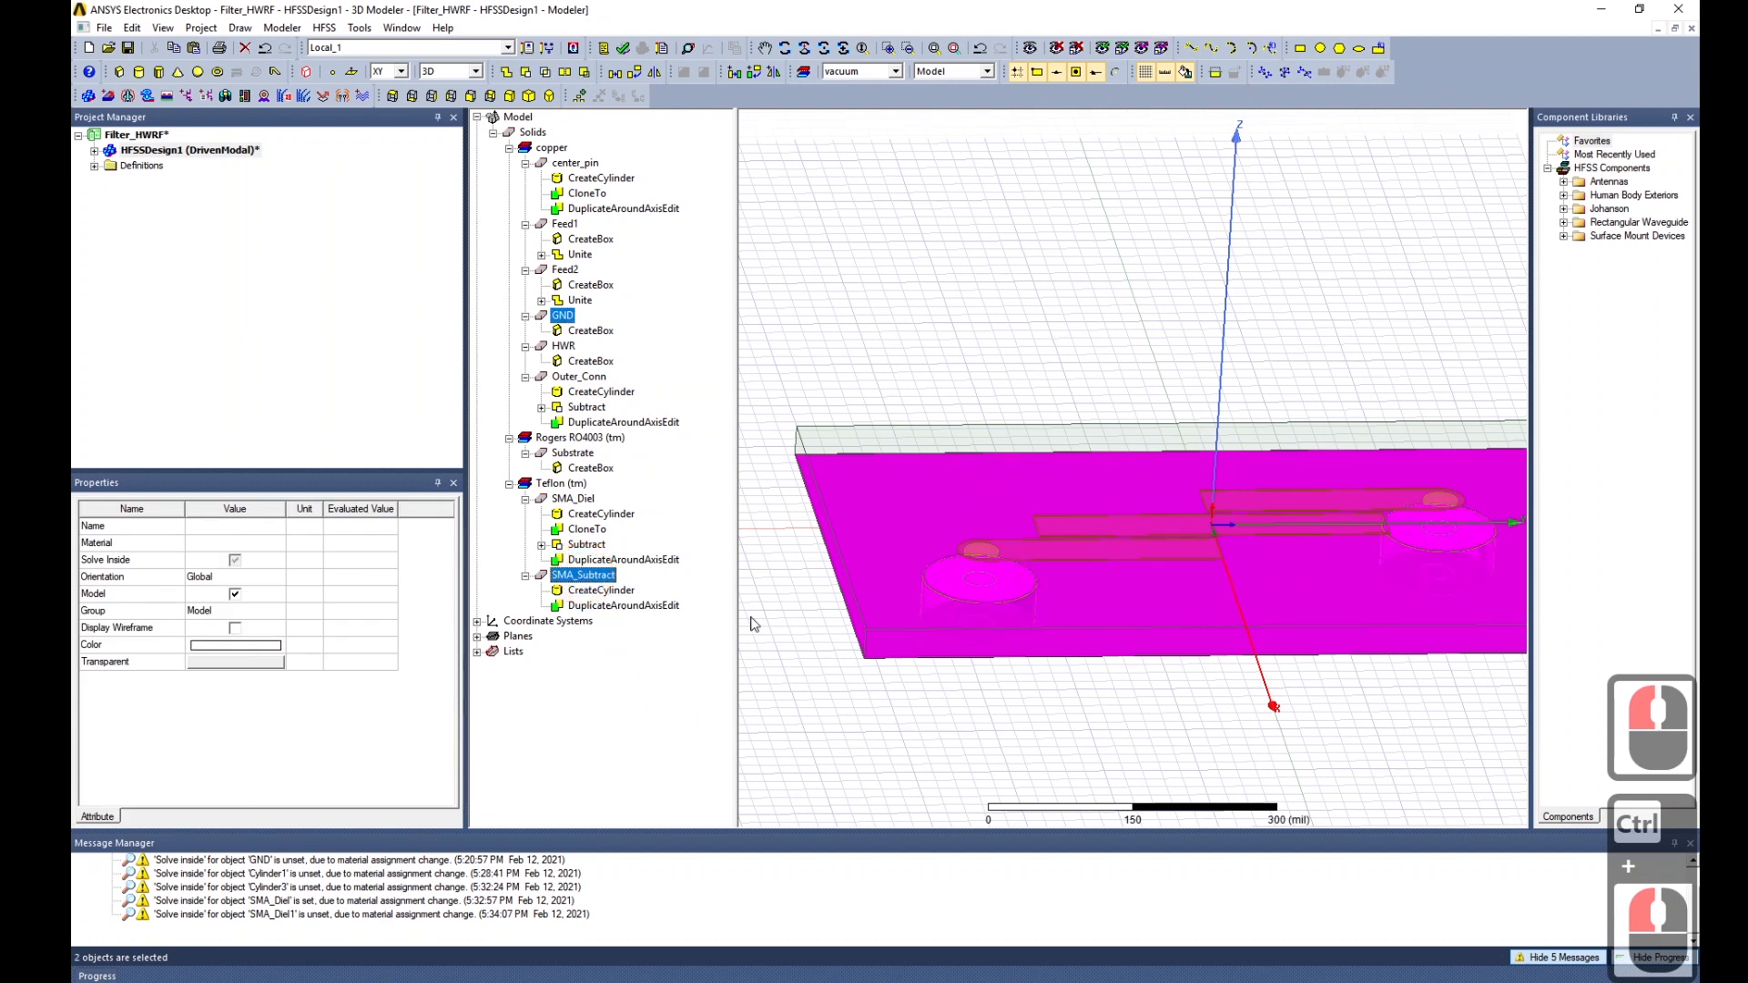
left_click(526, 72)
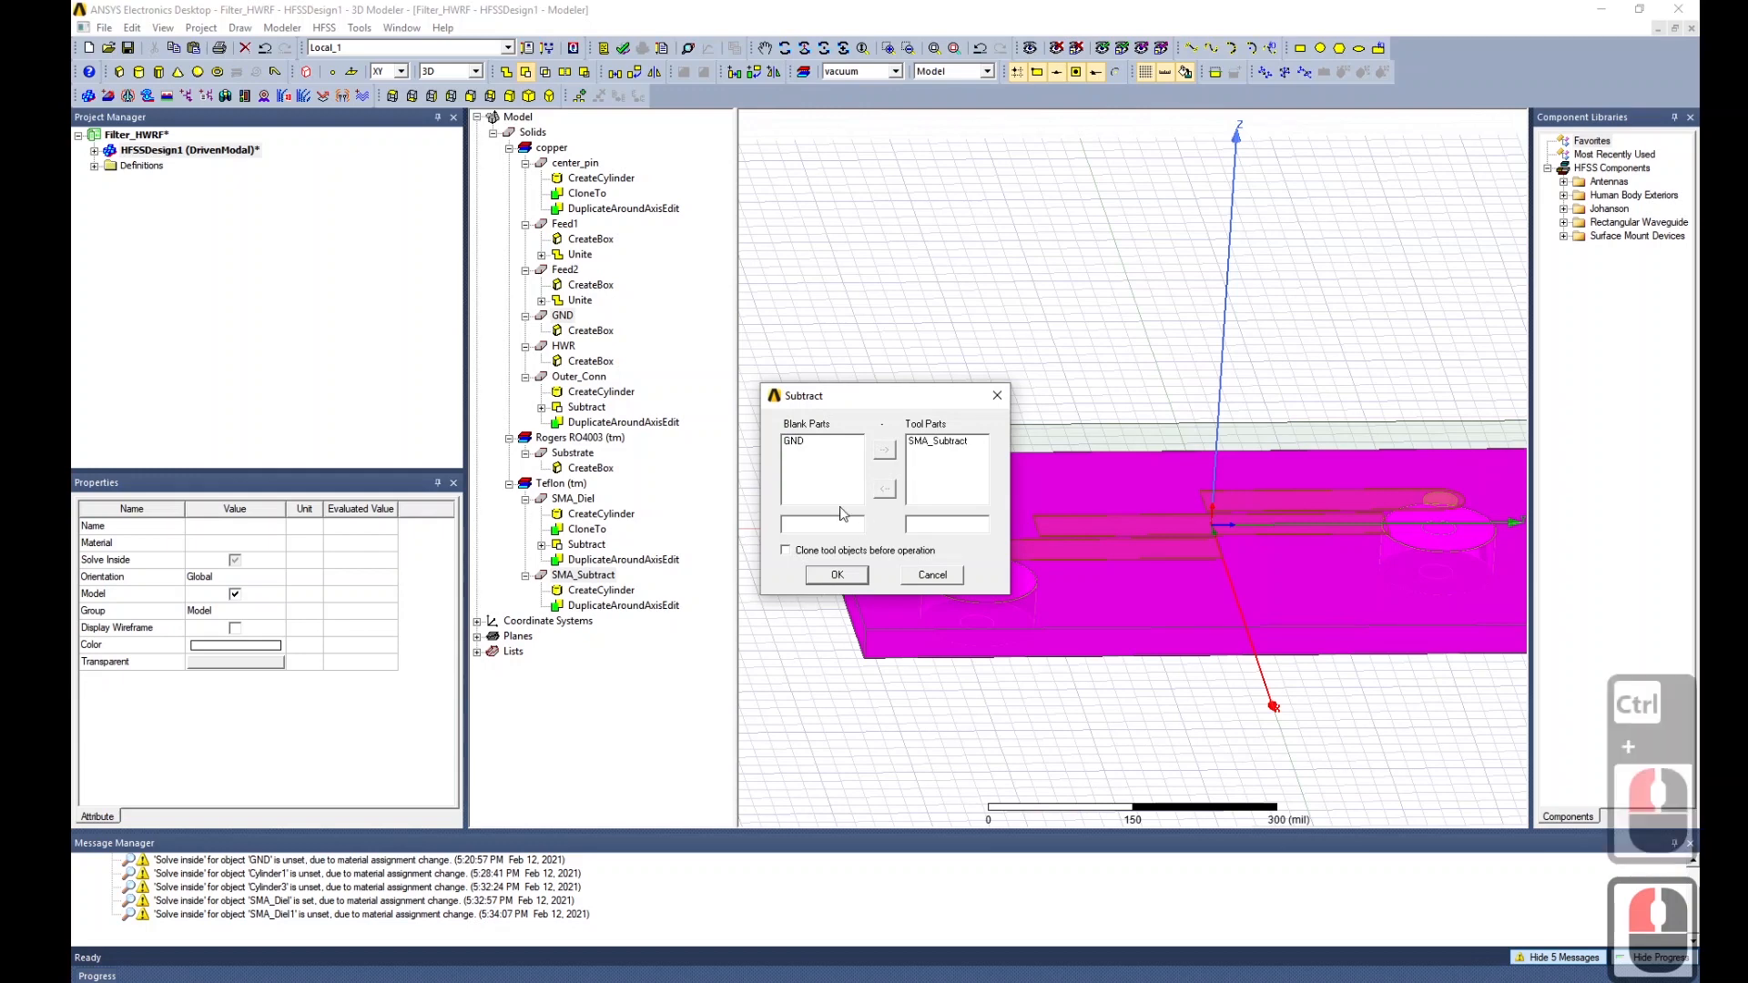
left_click(830, 577)
left_click(1104, 718)
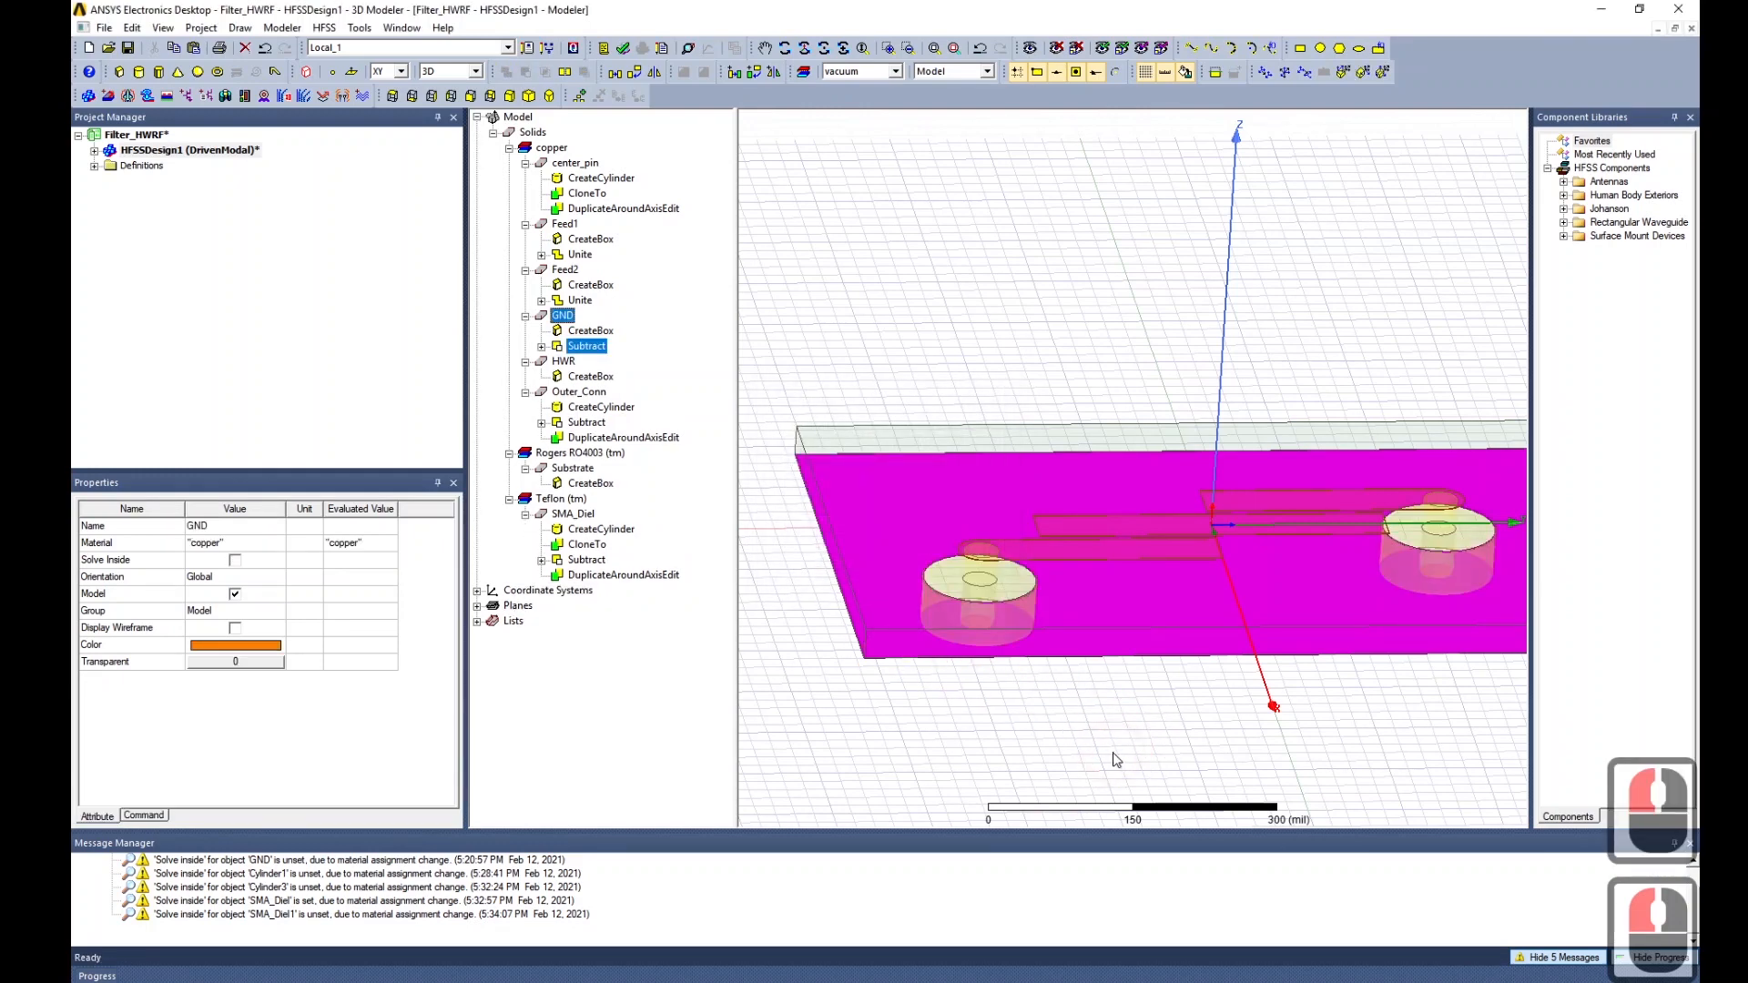
left_click_drag(1275, 770, 1318, 698, "alt")
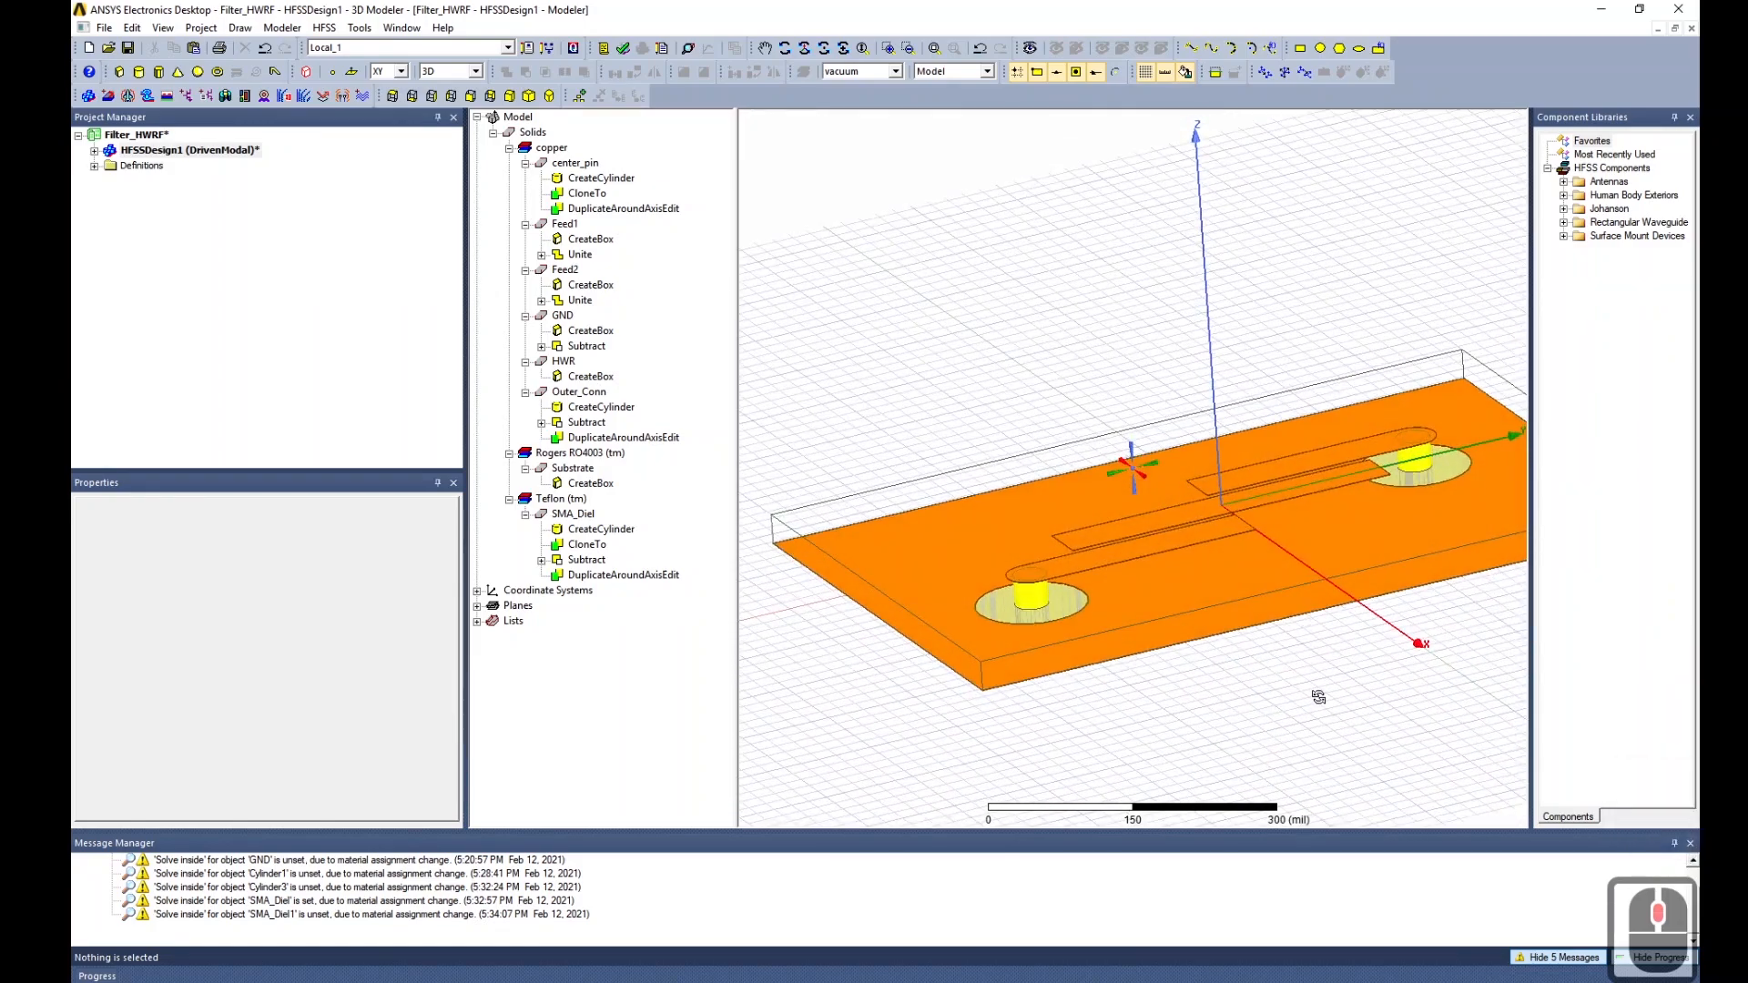
Save the Filter_HWRF project with Ctrl+S.
left_click_drag(1204, 727, 1124, 695, "alt")
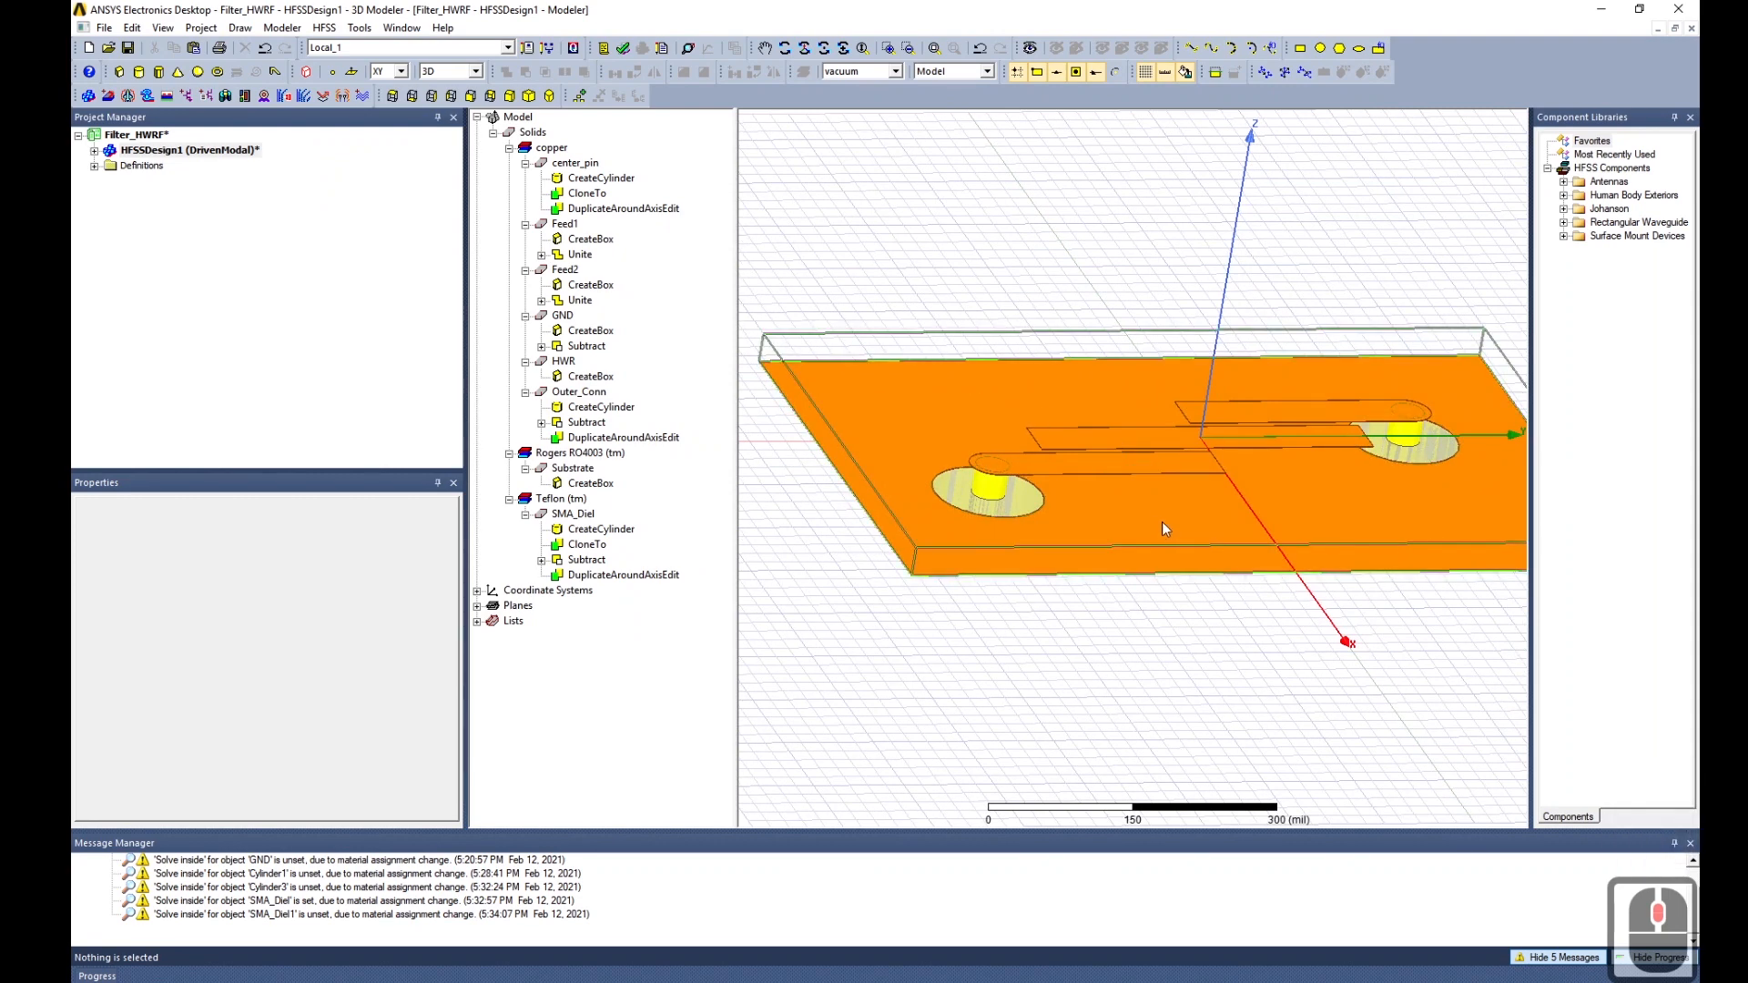
key("ctrl+s")
left_click_drag(1400, 656, 1412, 617, "alt")
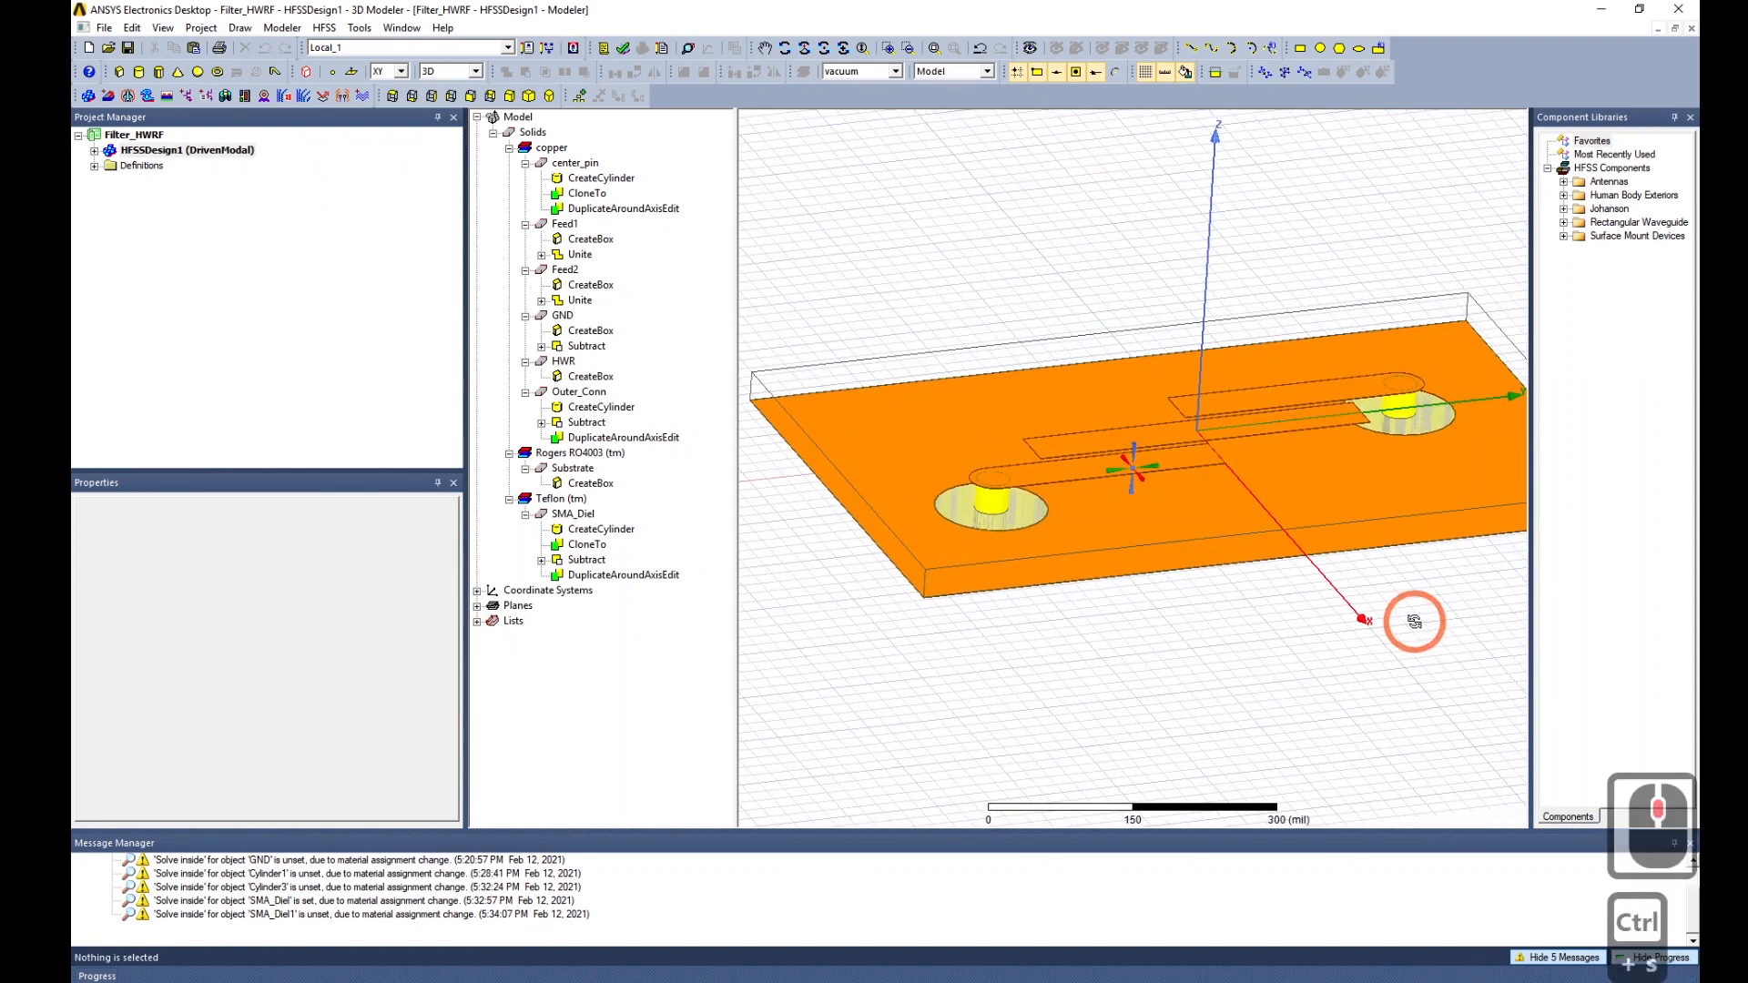
mouse_move(1272, 636)
left_mouse_down("alt")
mouse_move(1272, 612)
mouse_move(1292, 632)
left_mouse_up("alt")
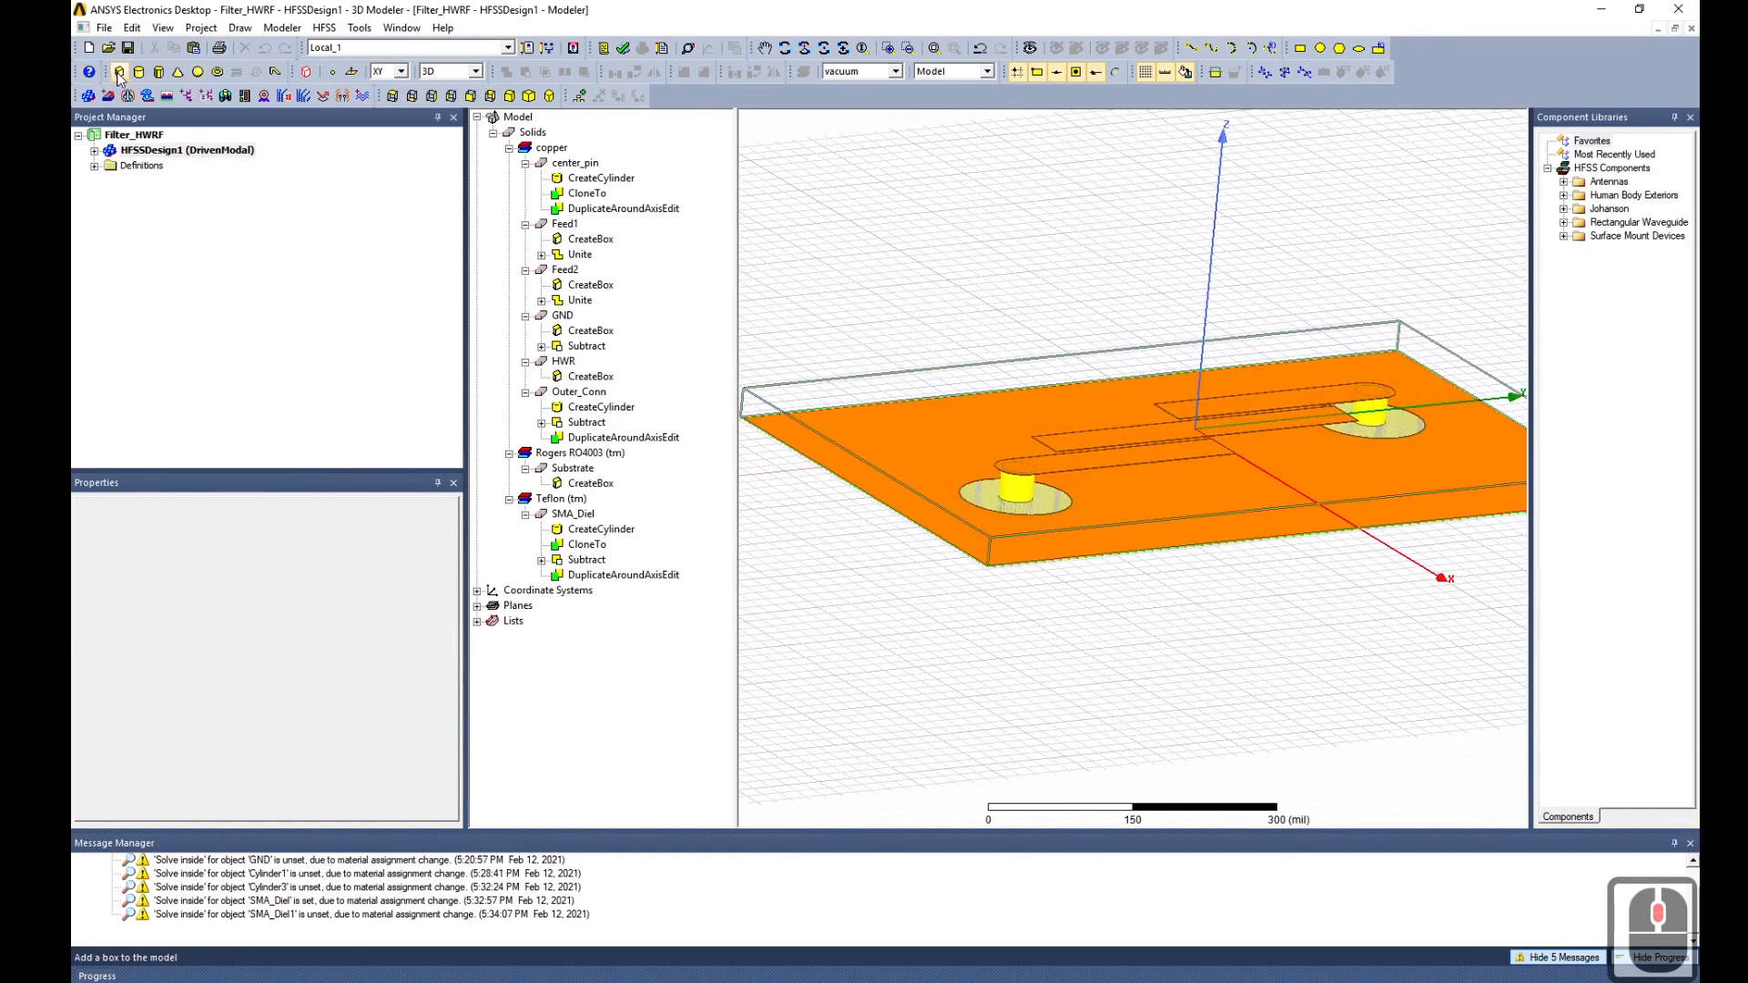
Duplicate the Substrate box with copy and paste, creating Substrate1, and check its box dimensions.
left_click(565, 516)
left_click(571, 468)
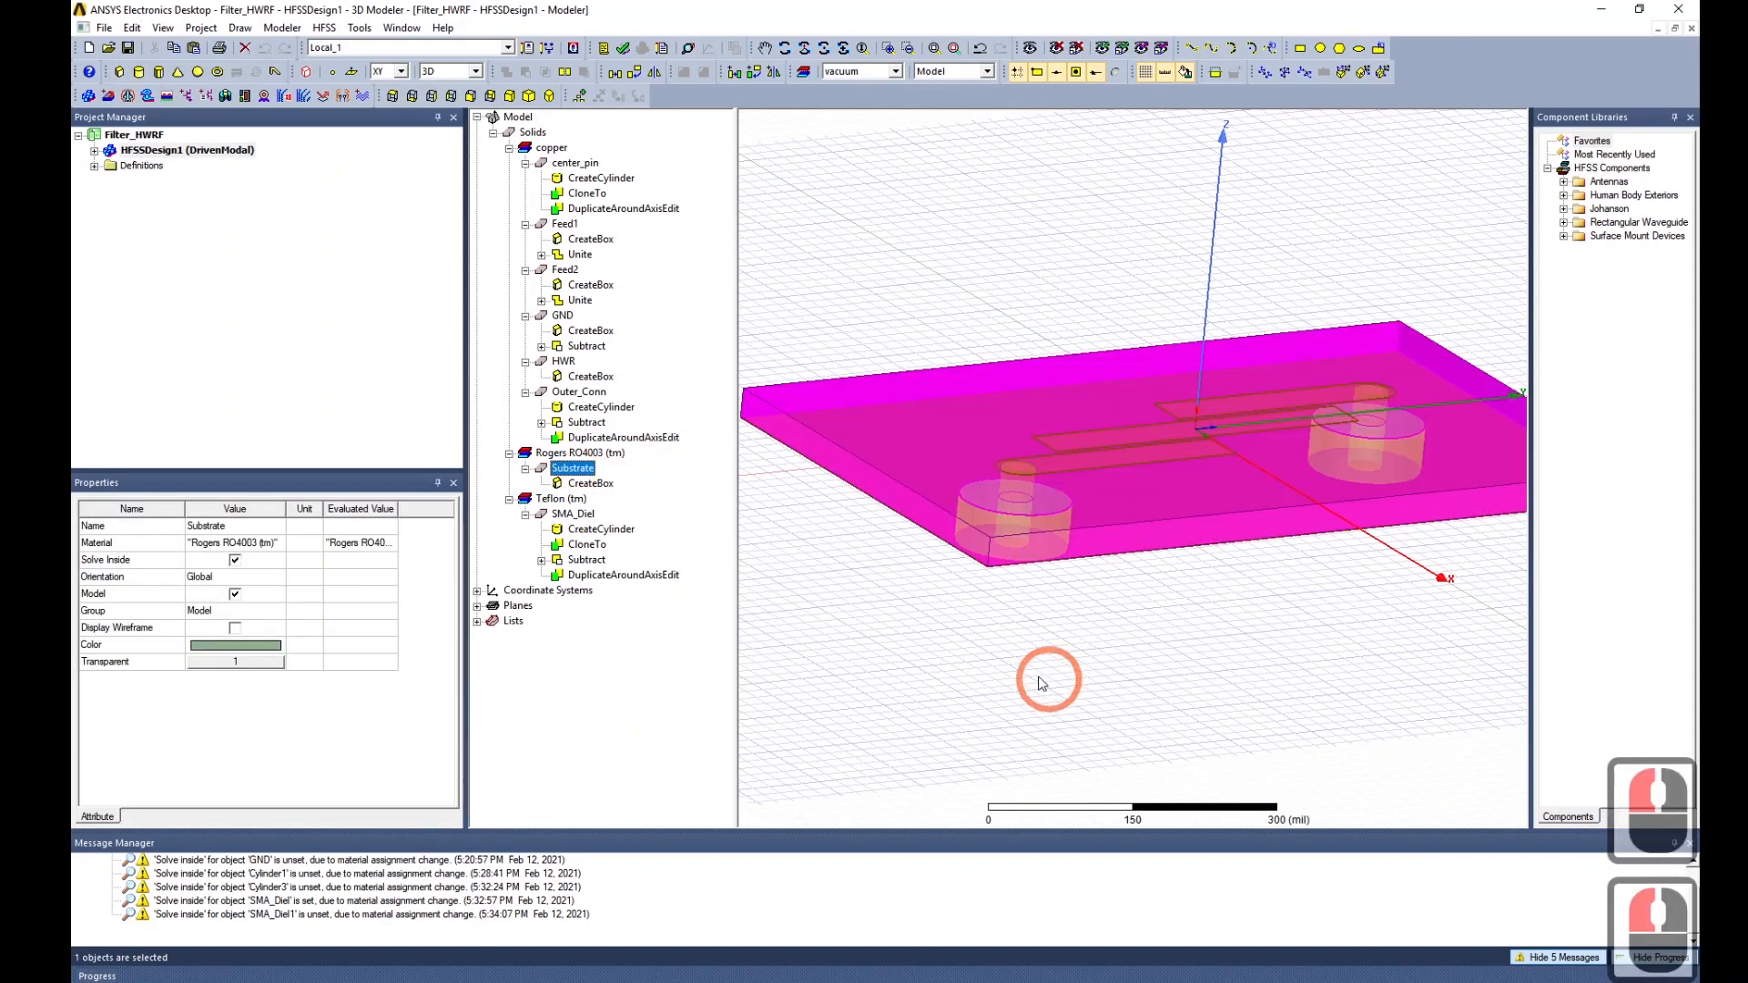
key("ctrl+c")
key("ctrl+v")
left_click(587, 500)
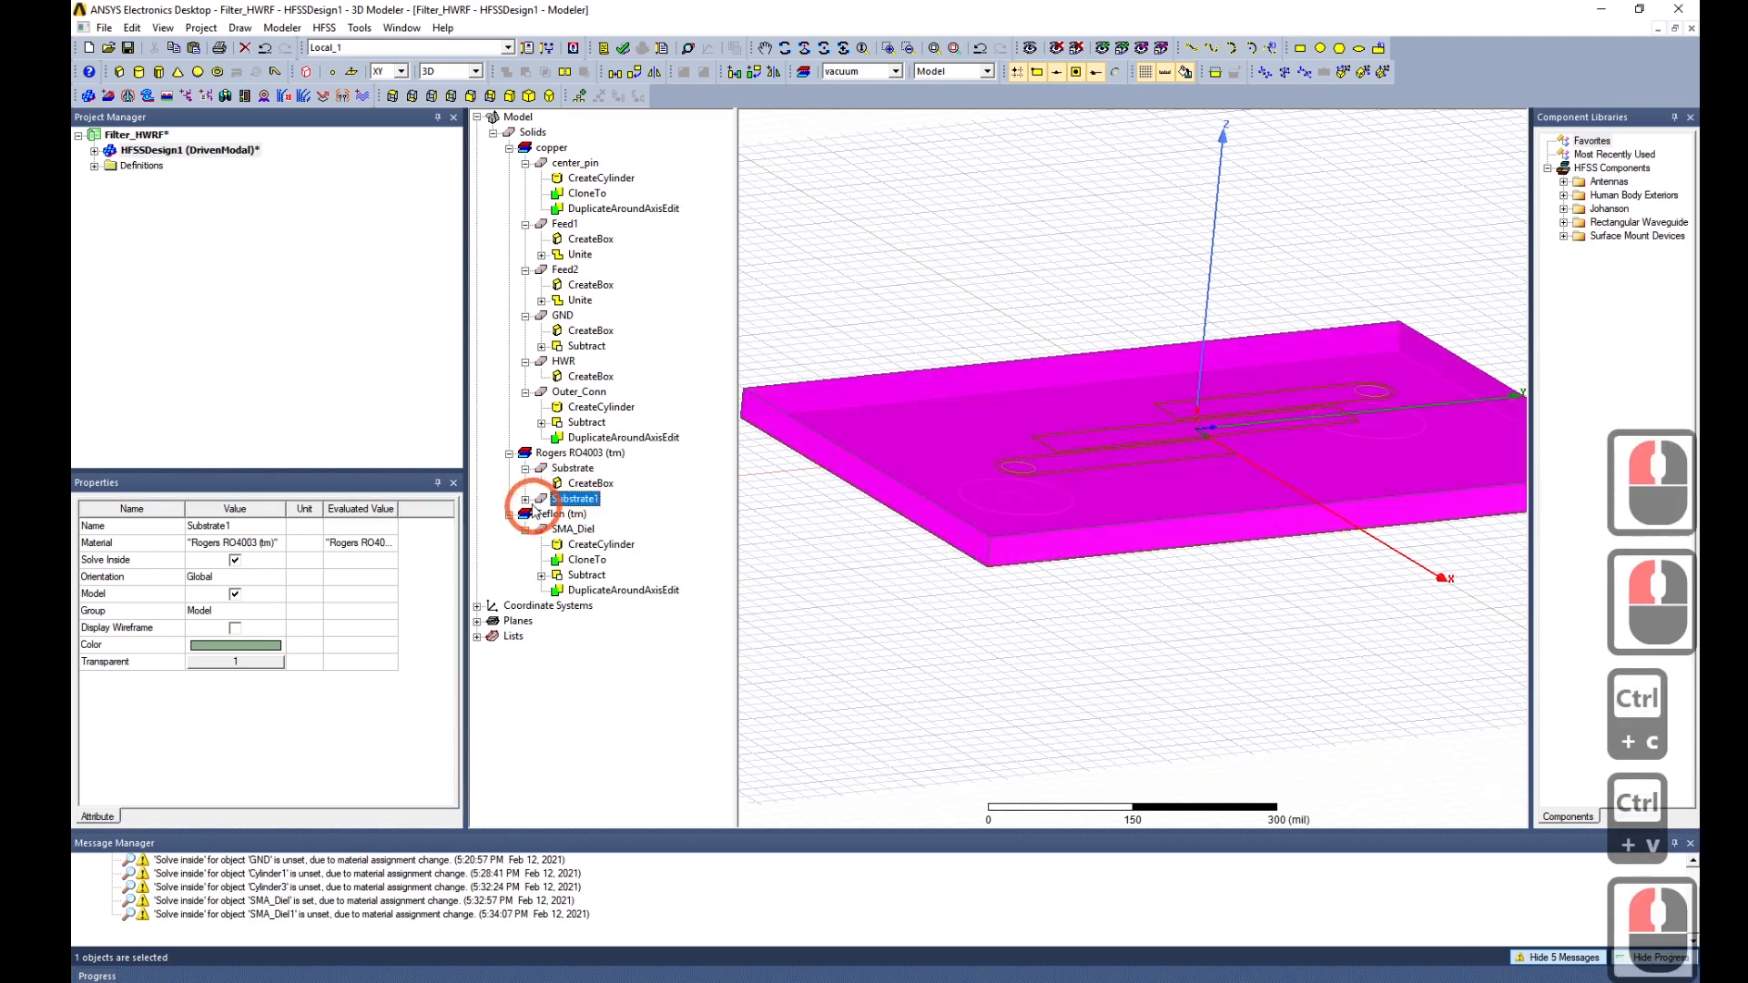
left_click(526, 500)
left_click(587, 515)
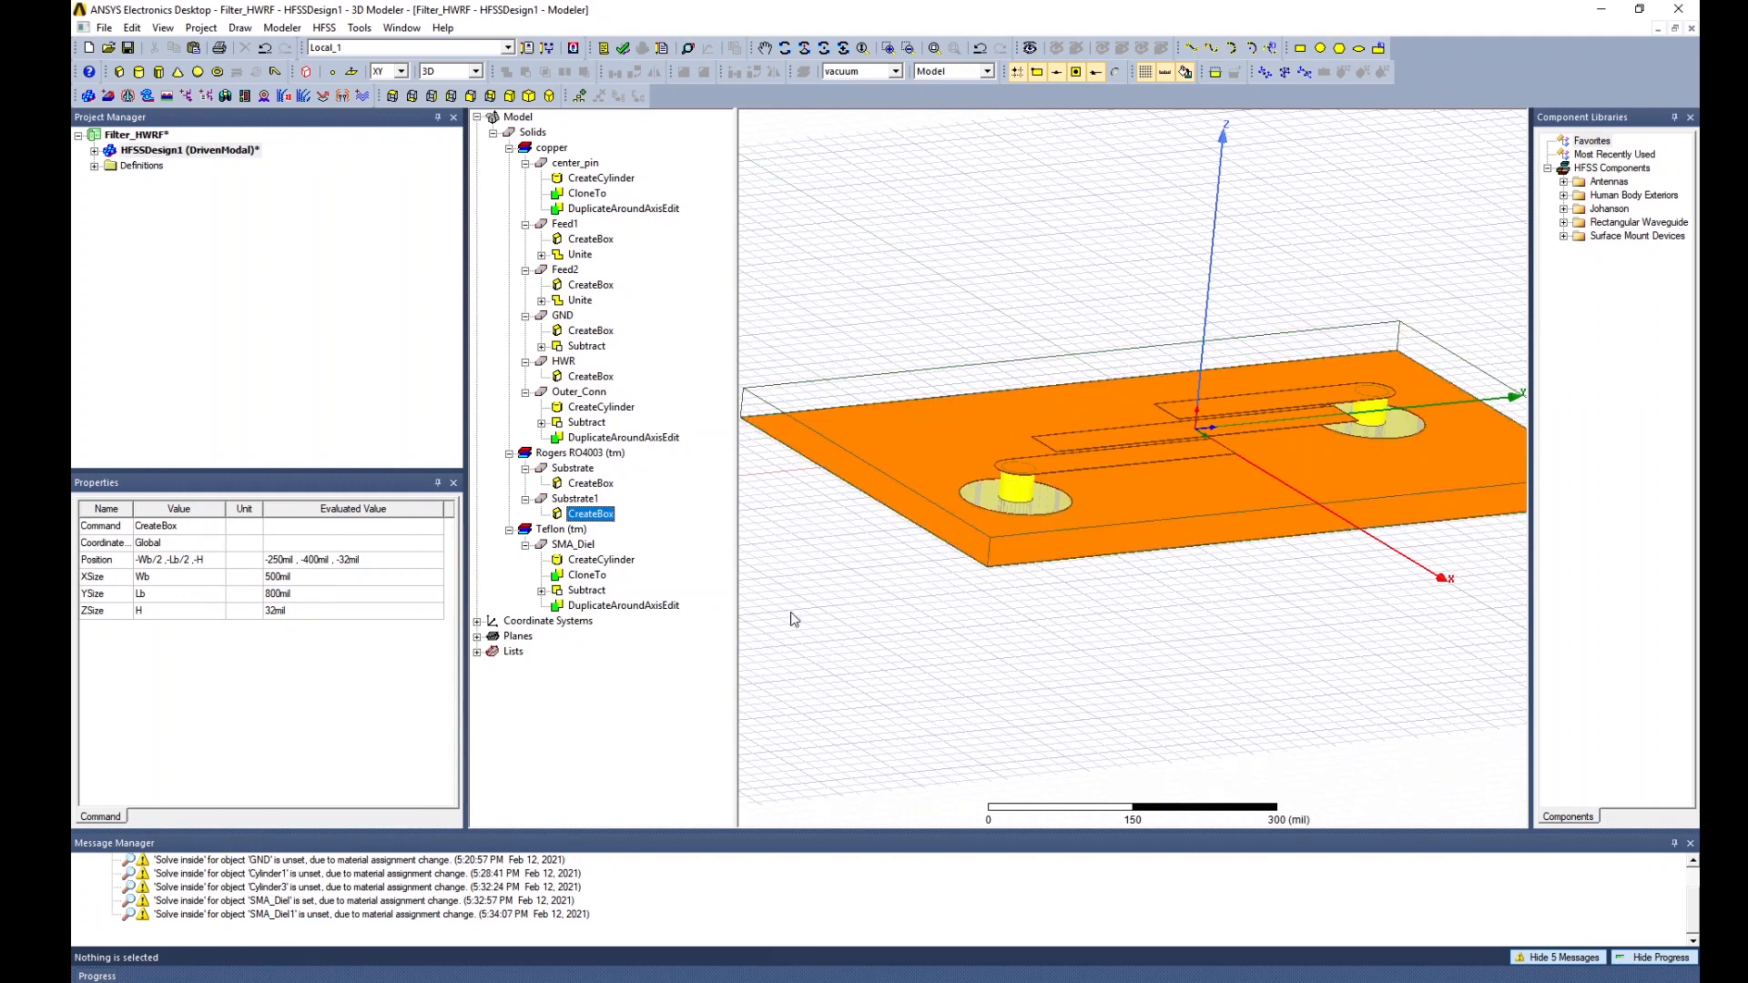
left_click(575, 500)
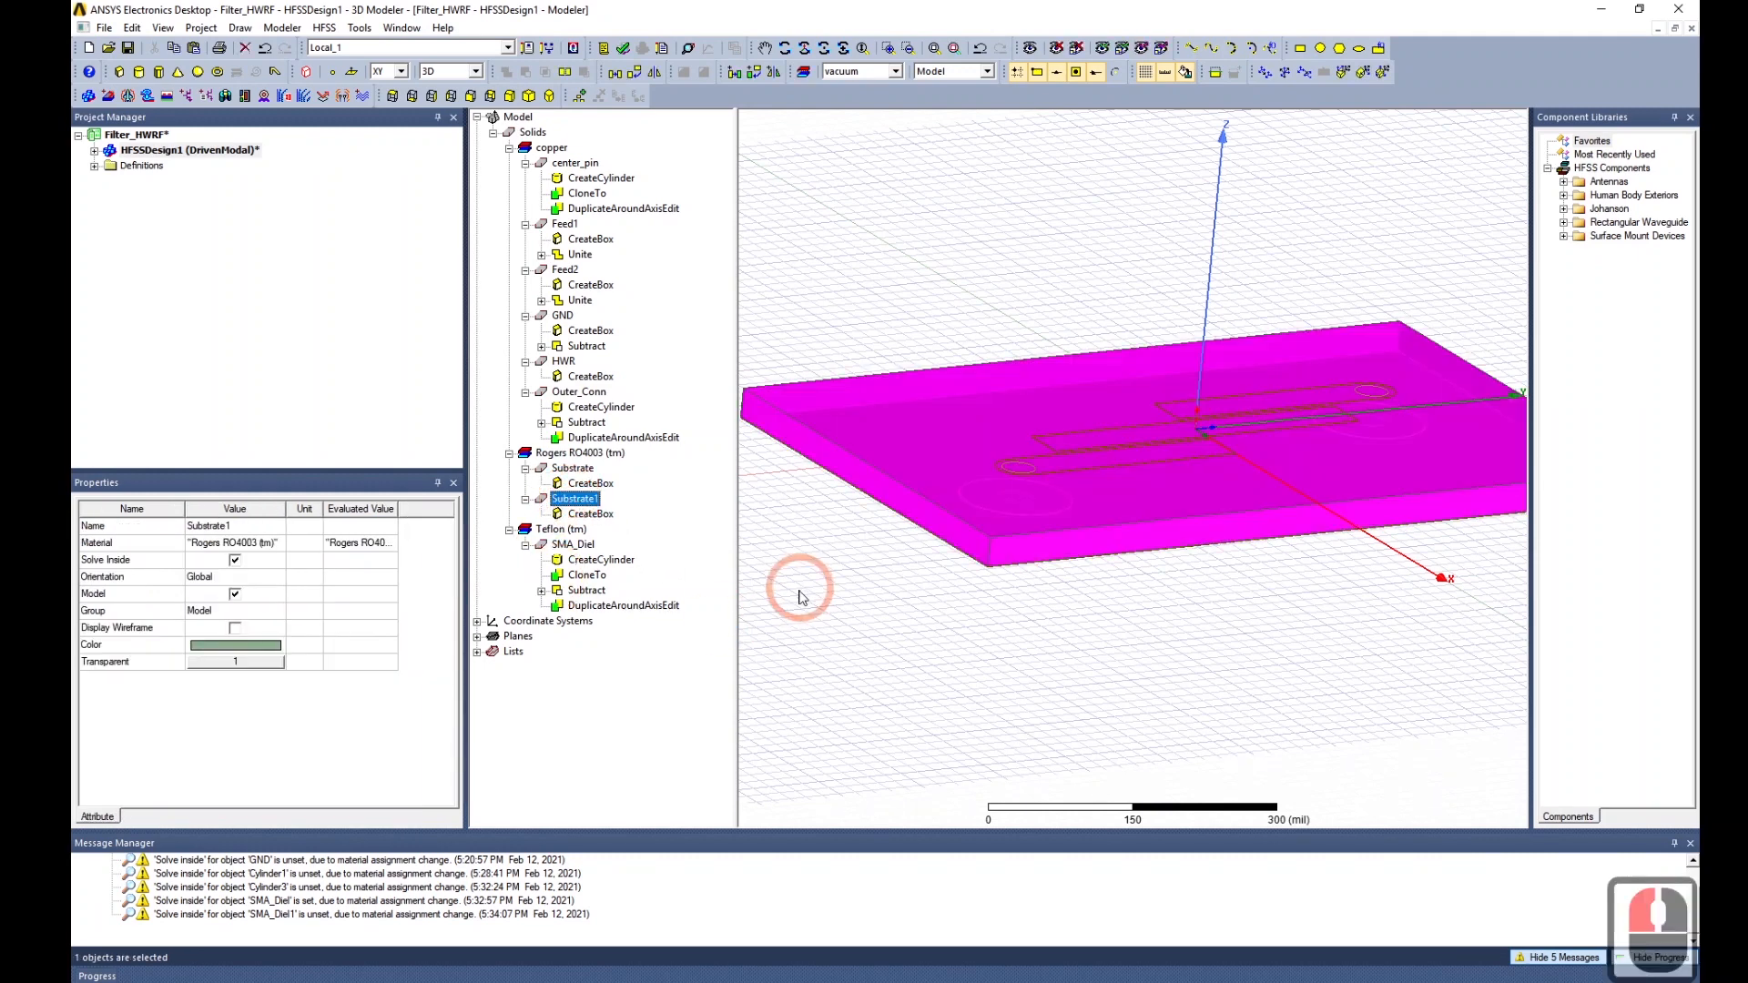
left_click(598, 520)
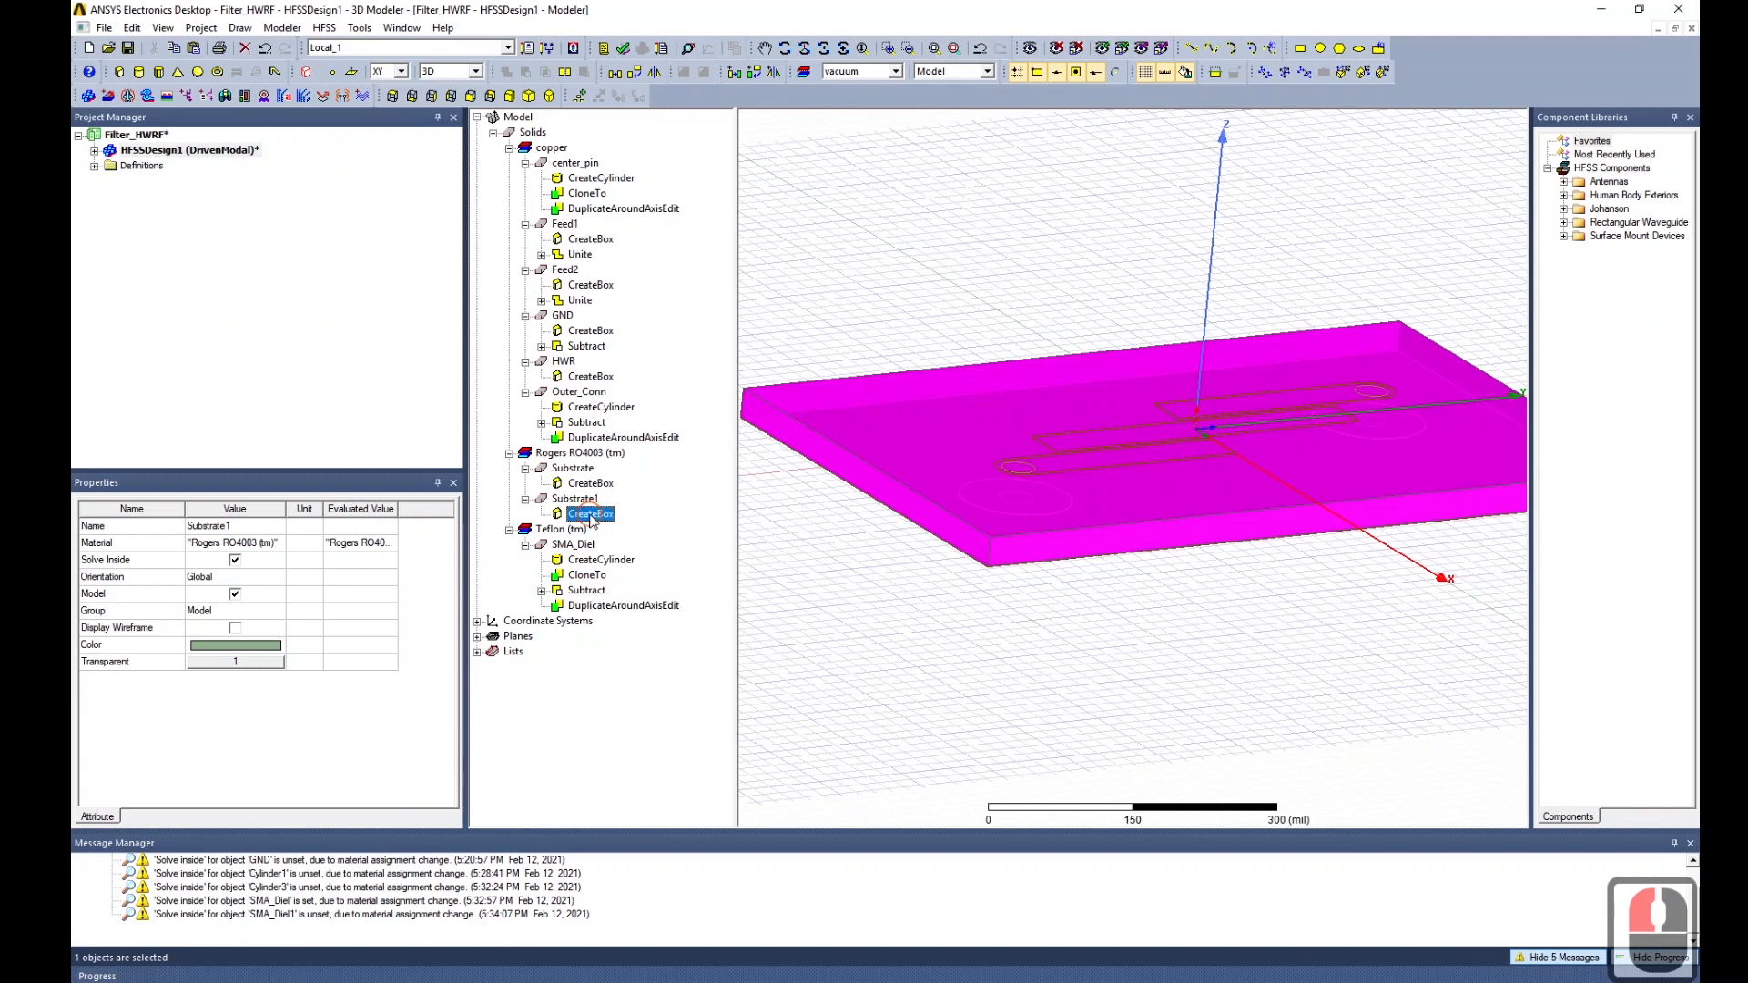
left_click(582, 500)
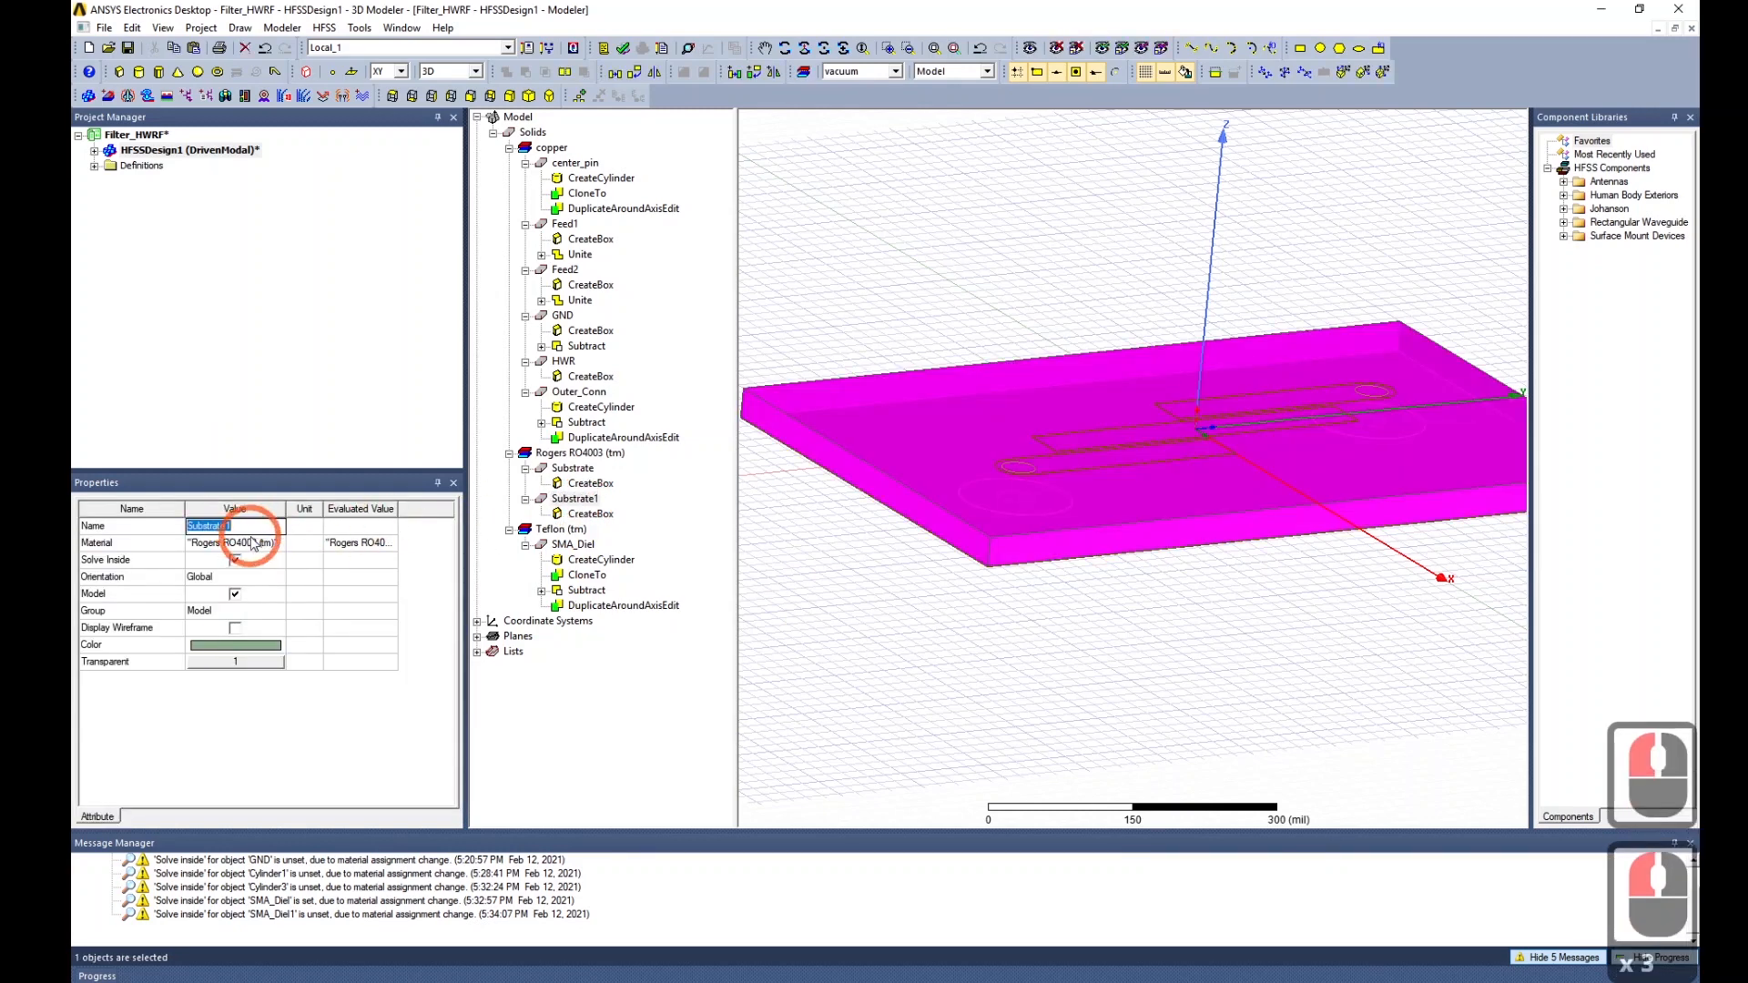
Rename Substrate1 to AirBox and set its material to vacuum.
left_click(238, 527)
type("AirBox")
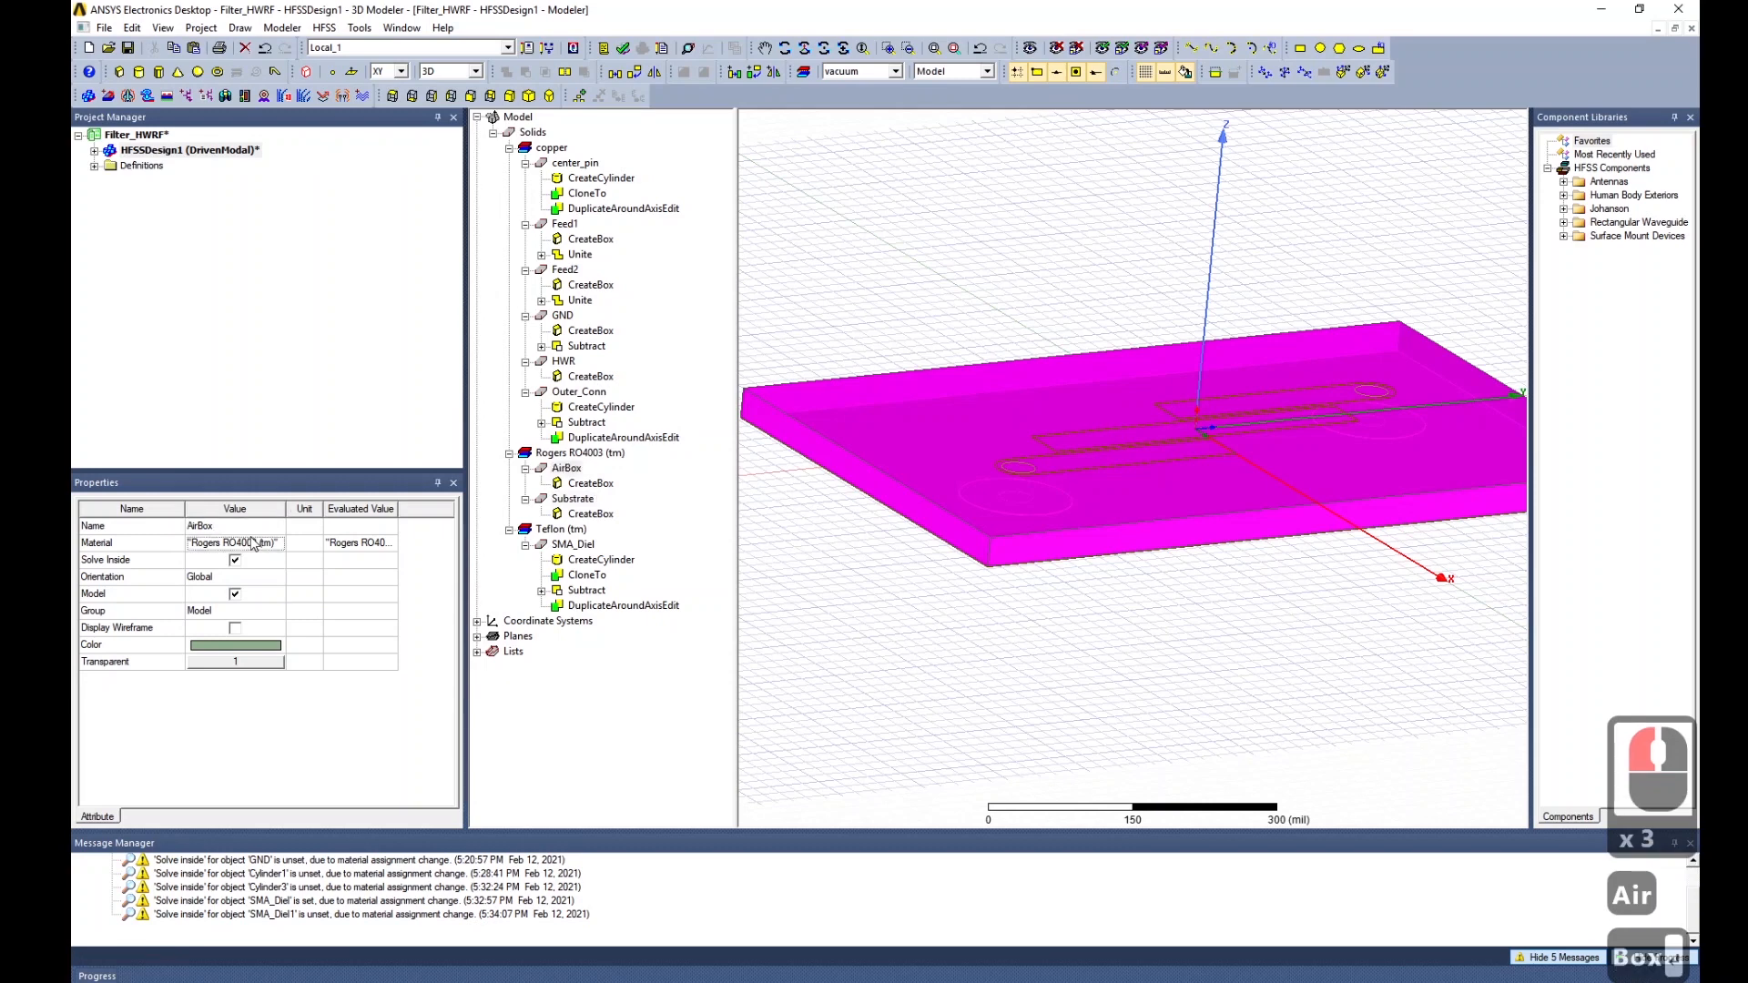
key("Return")
left_click(266, 545)
left_click(273, 544)
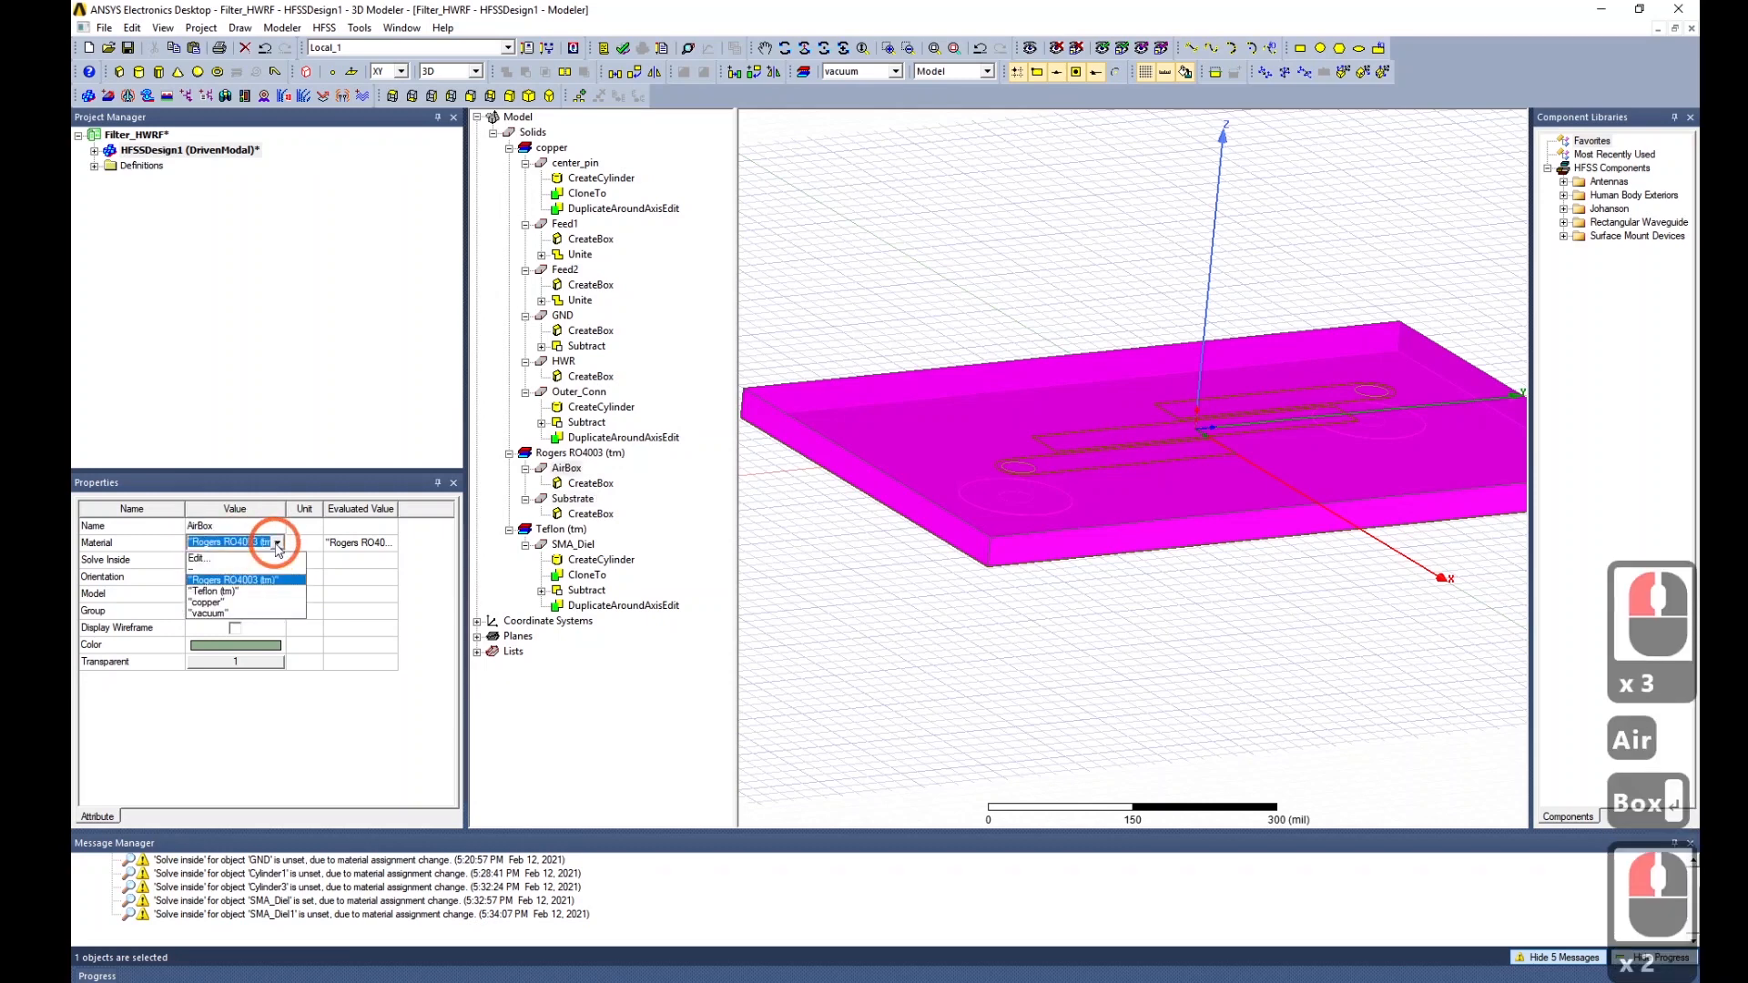
left_click(217, 614)
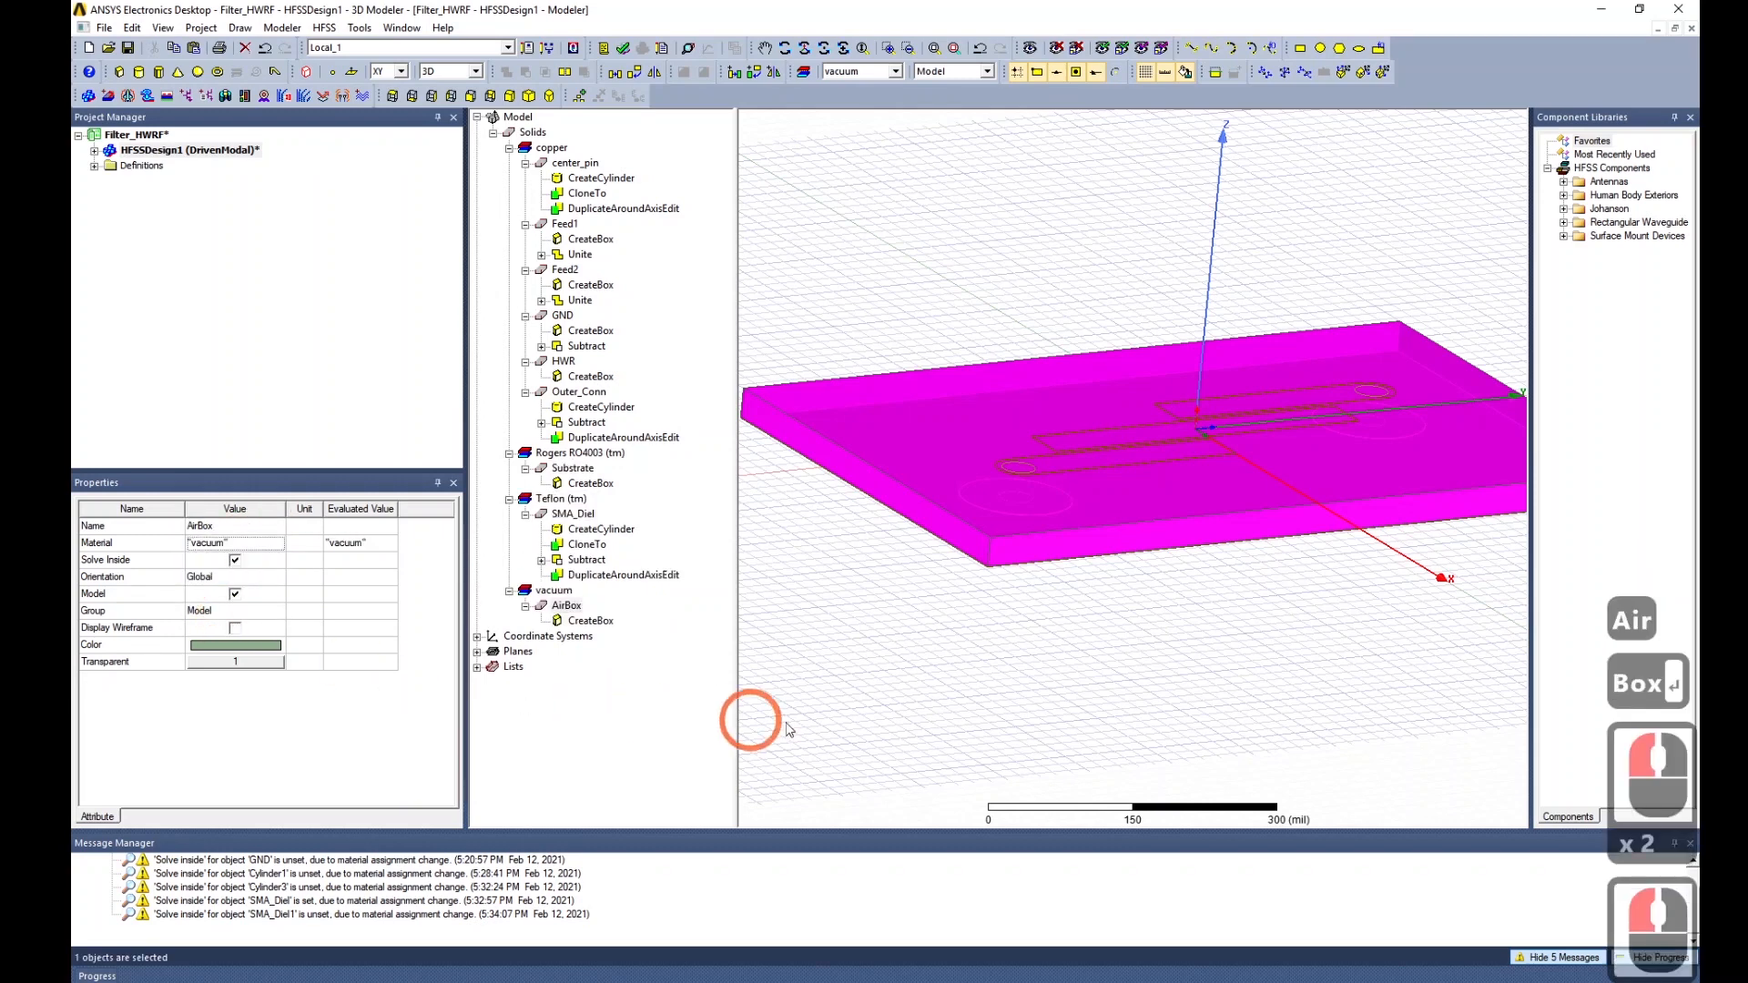
left_click(591, 621)
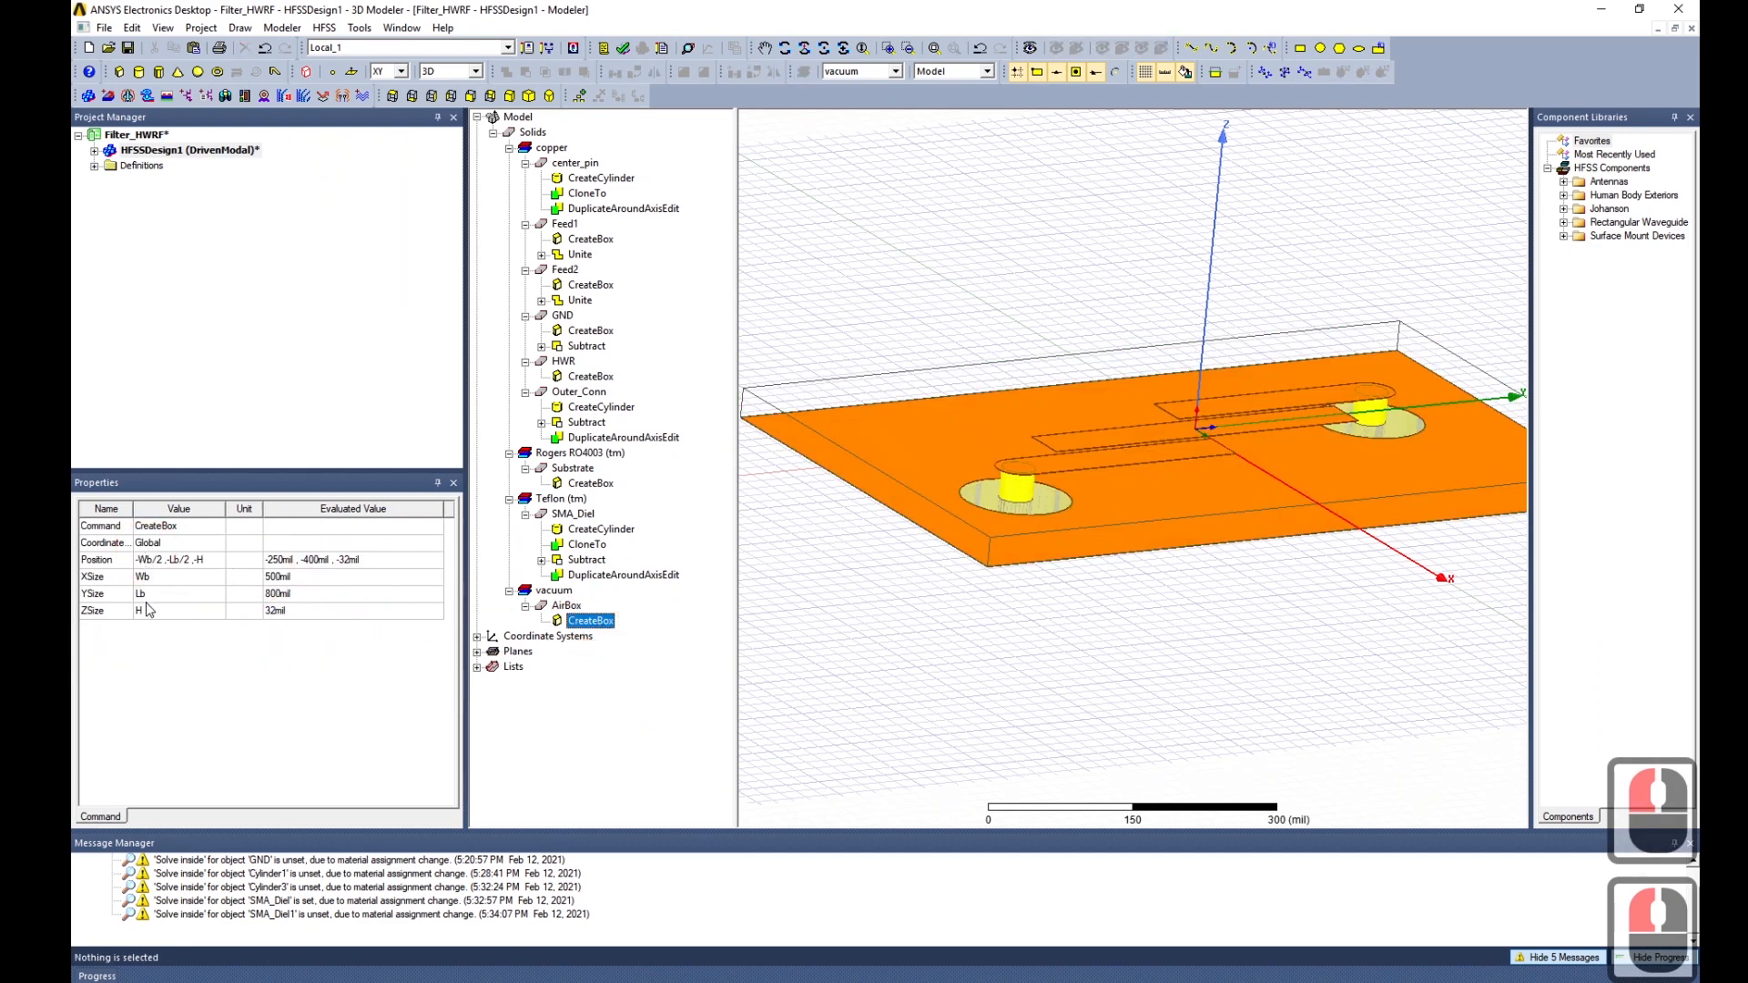
Append -T to the AirBox position's Z coordinate so it starts at -H-T.
double_click(204, 565)
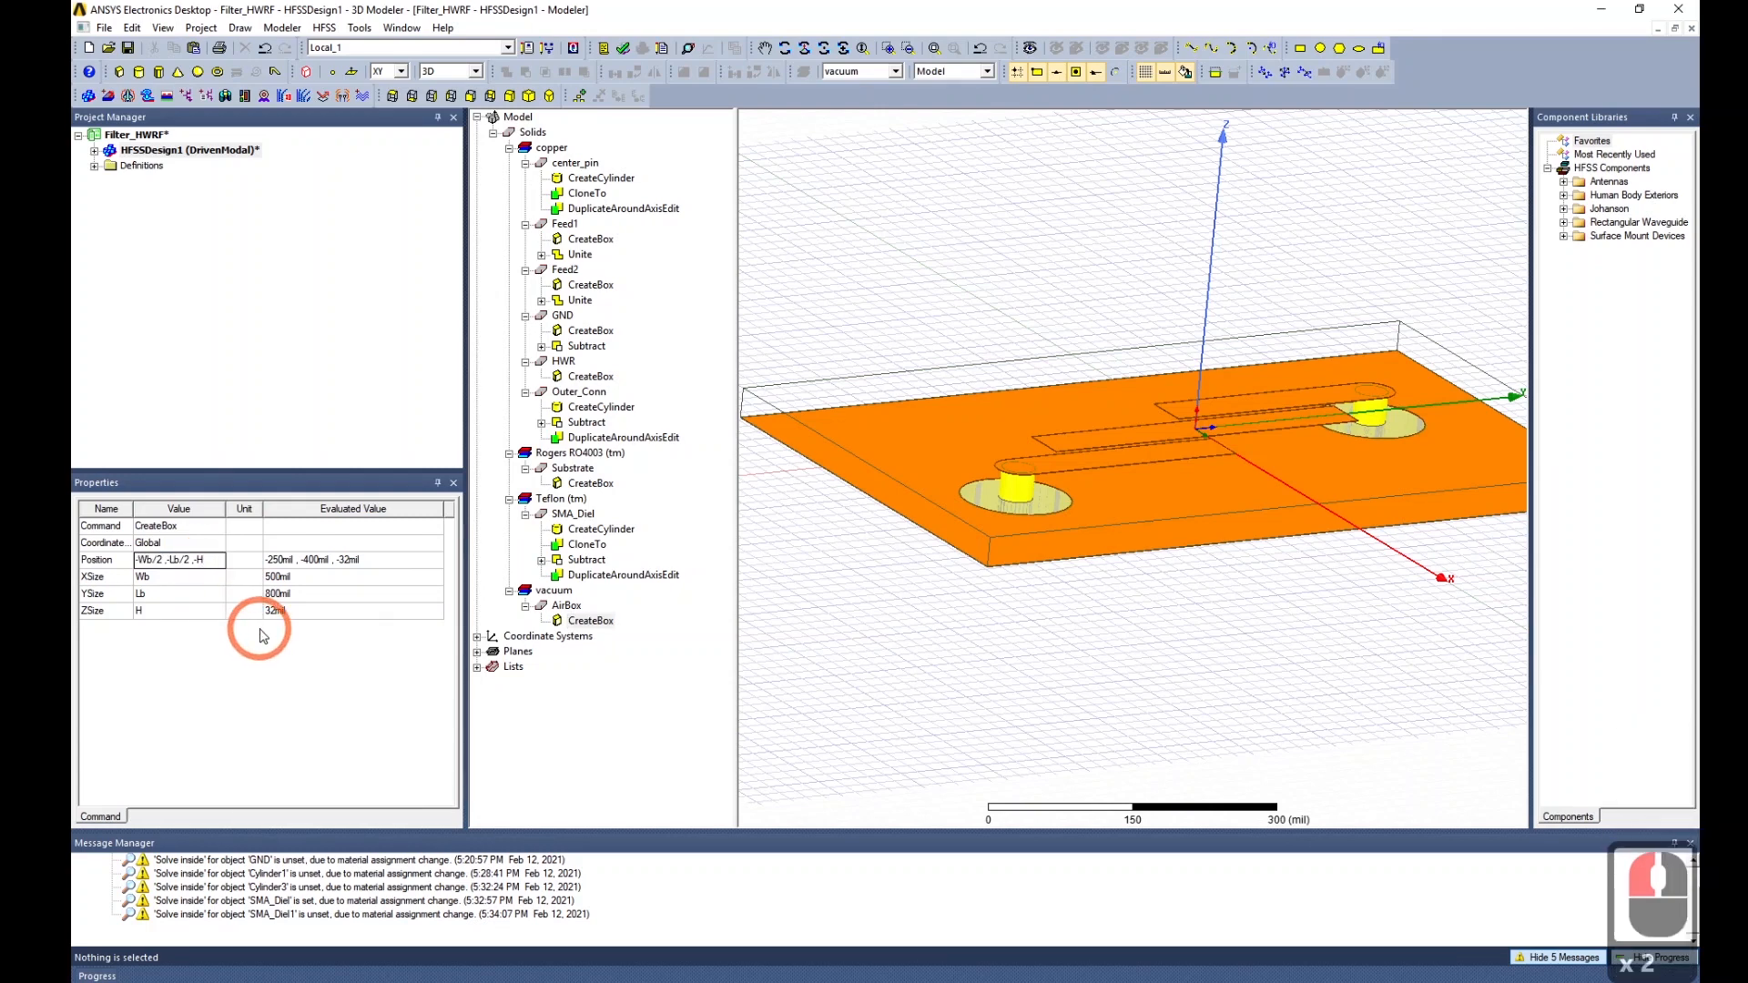
type("-T-L")
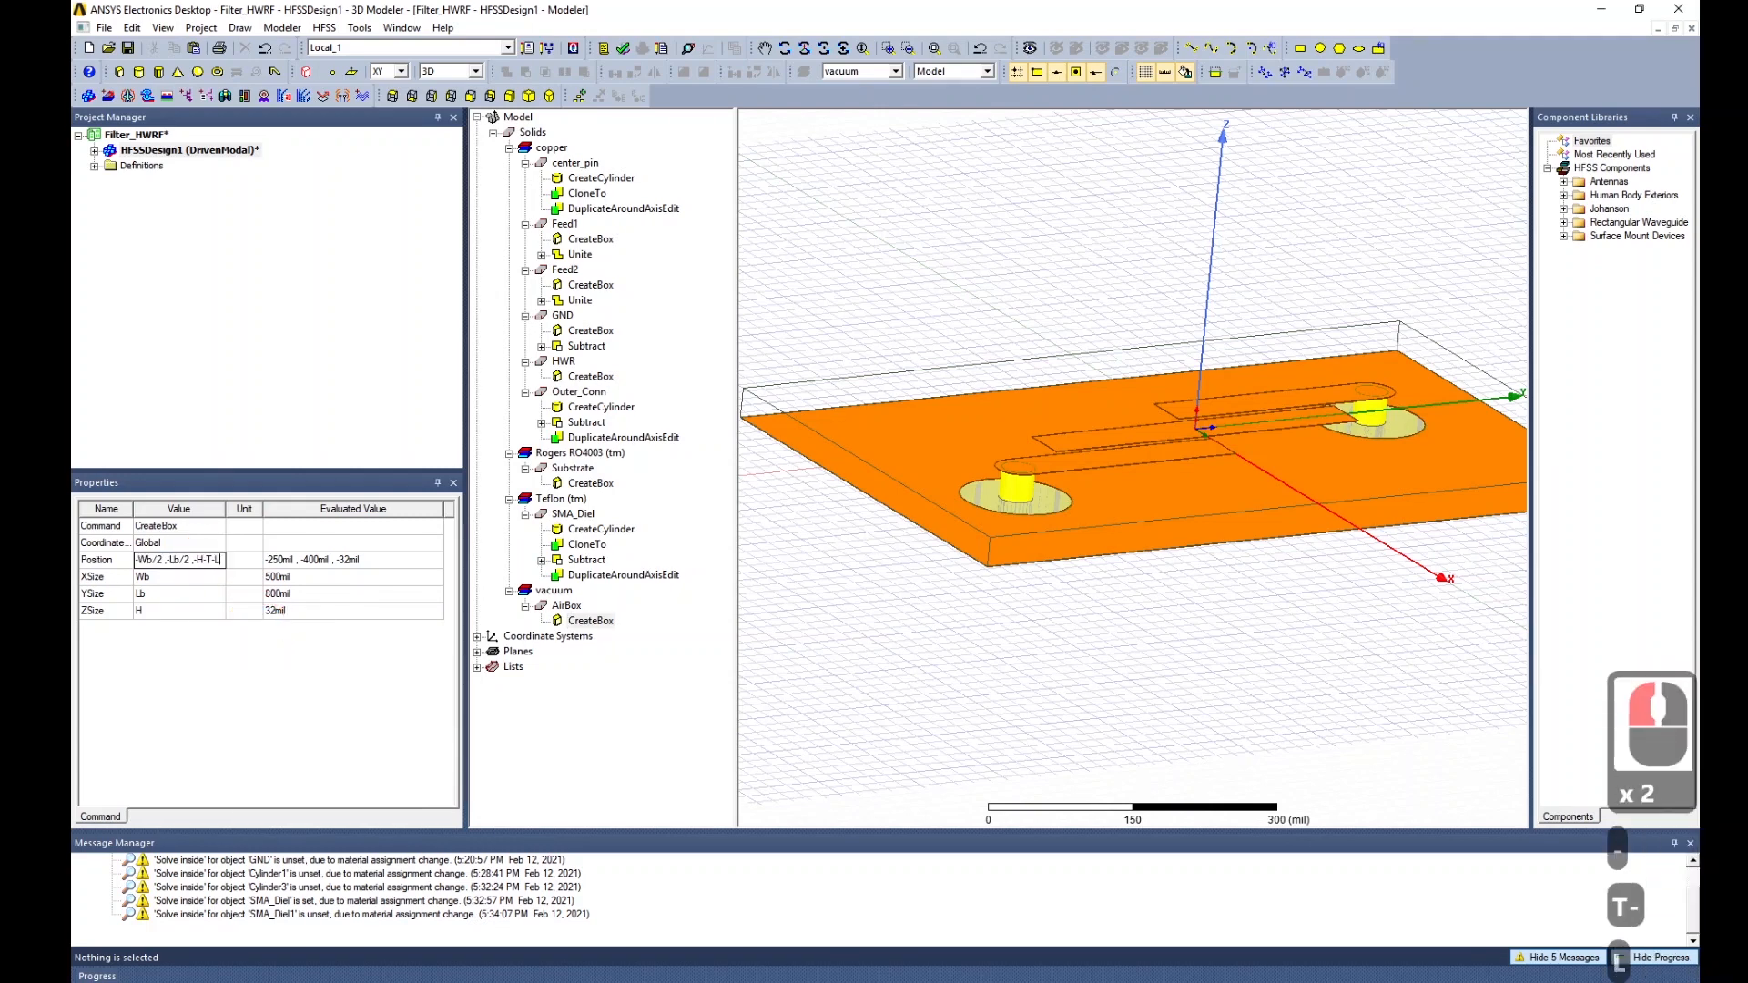
key("Tab")
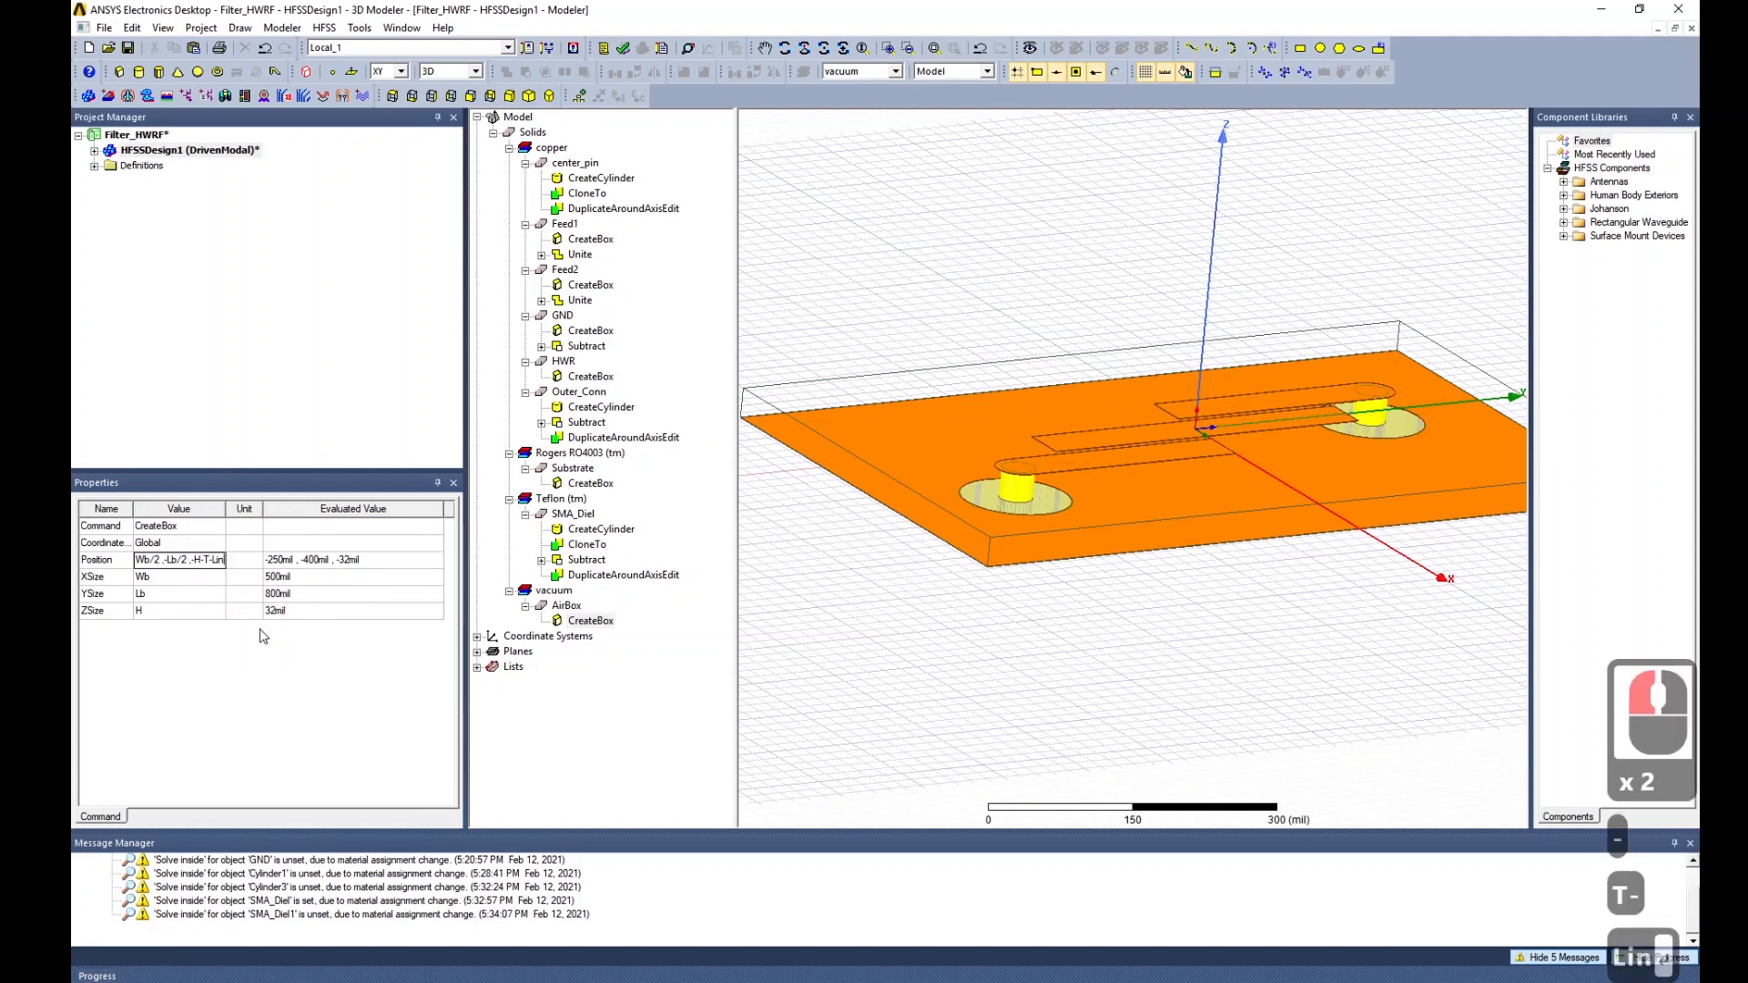
Set the AirBox ZSize to a new variable Hb, defined as a 200 mil length.
left_click(207, 624)
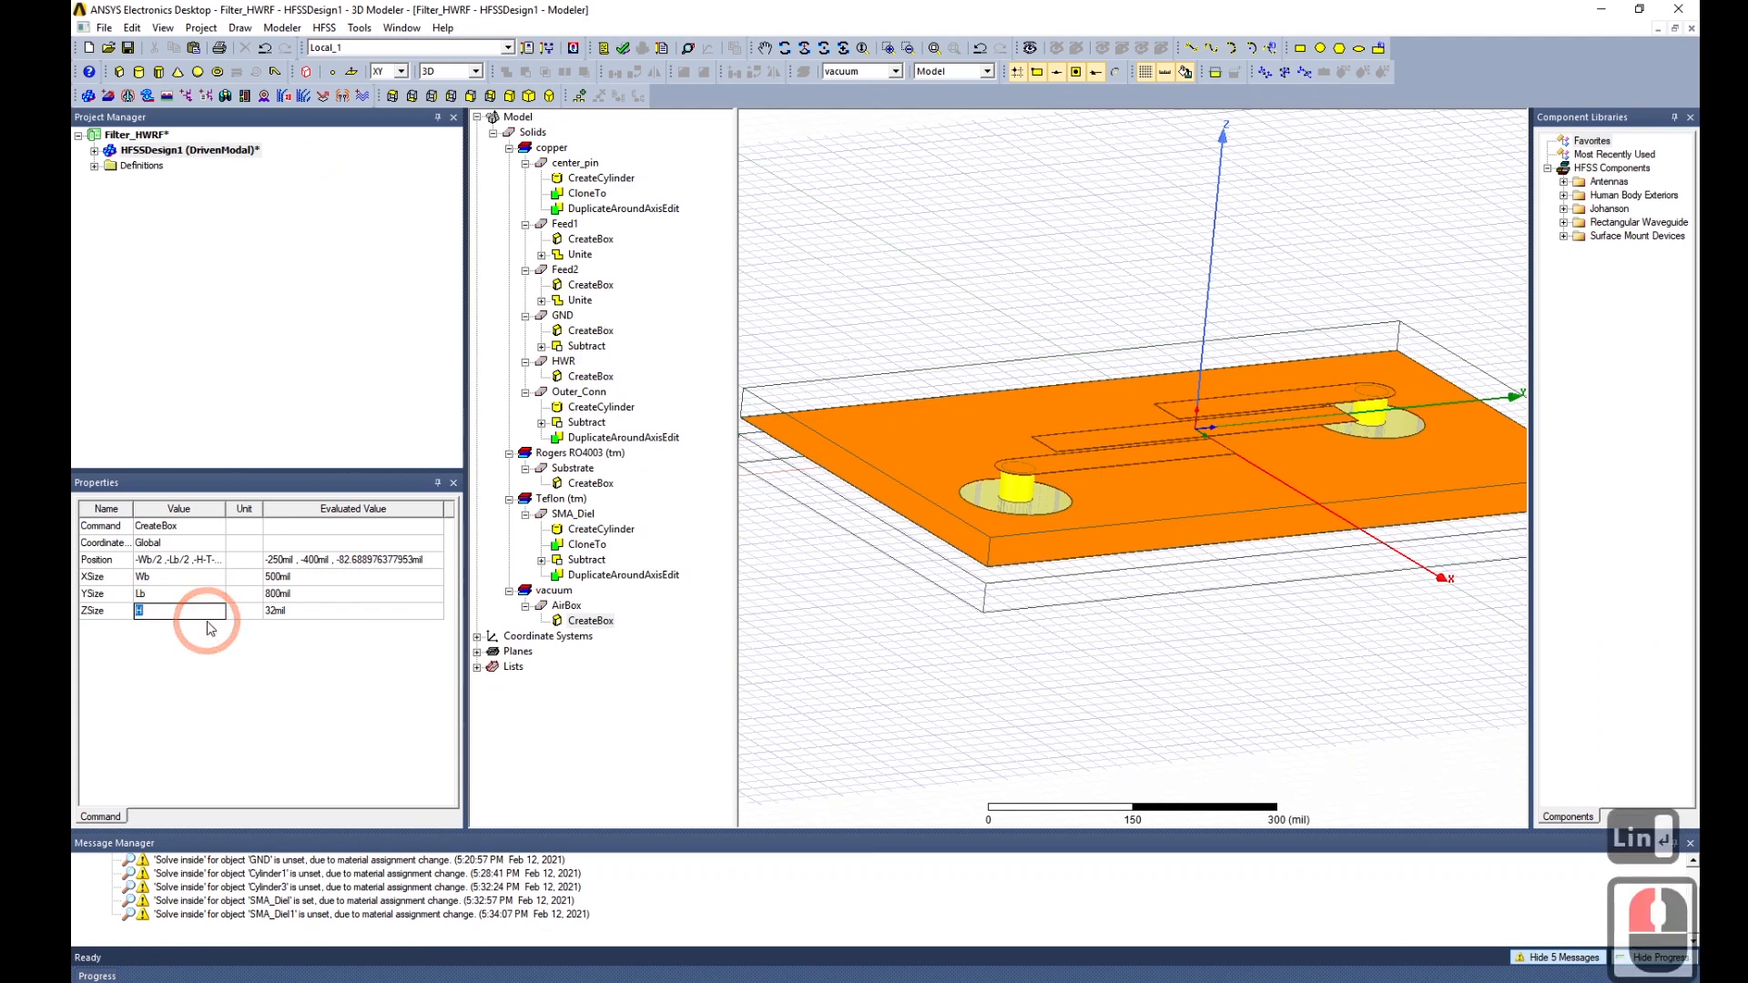
type("Hb")
key("Return")
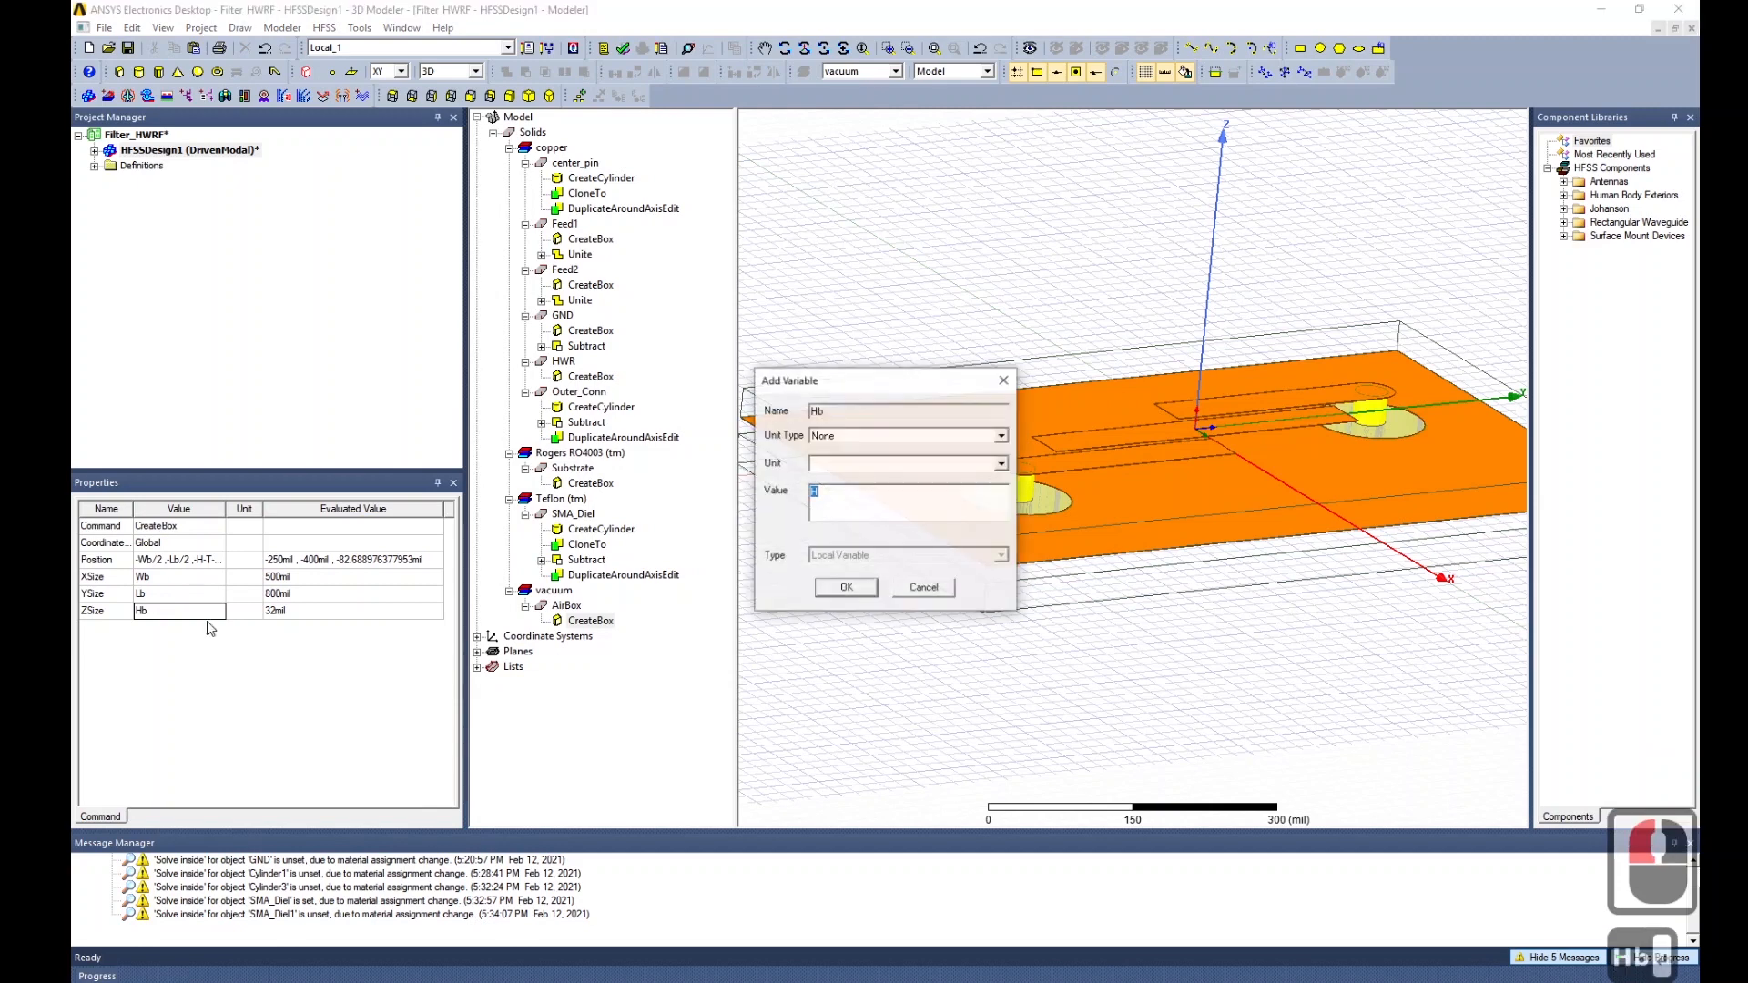
left_click(815, 432)
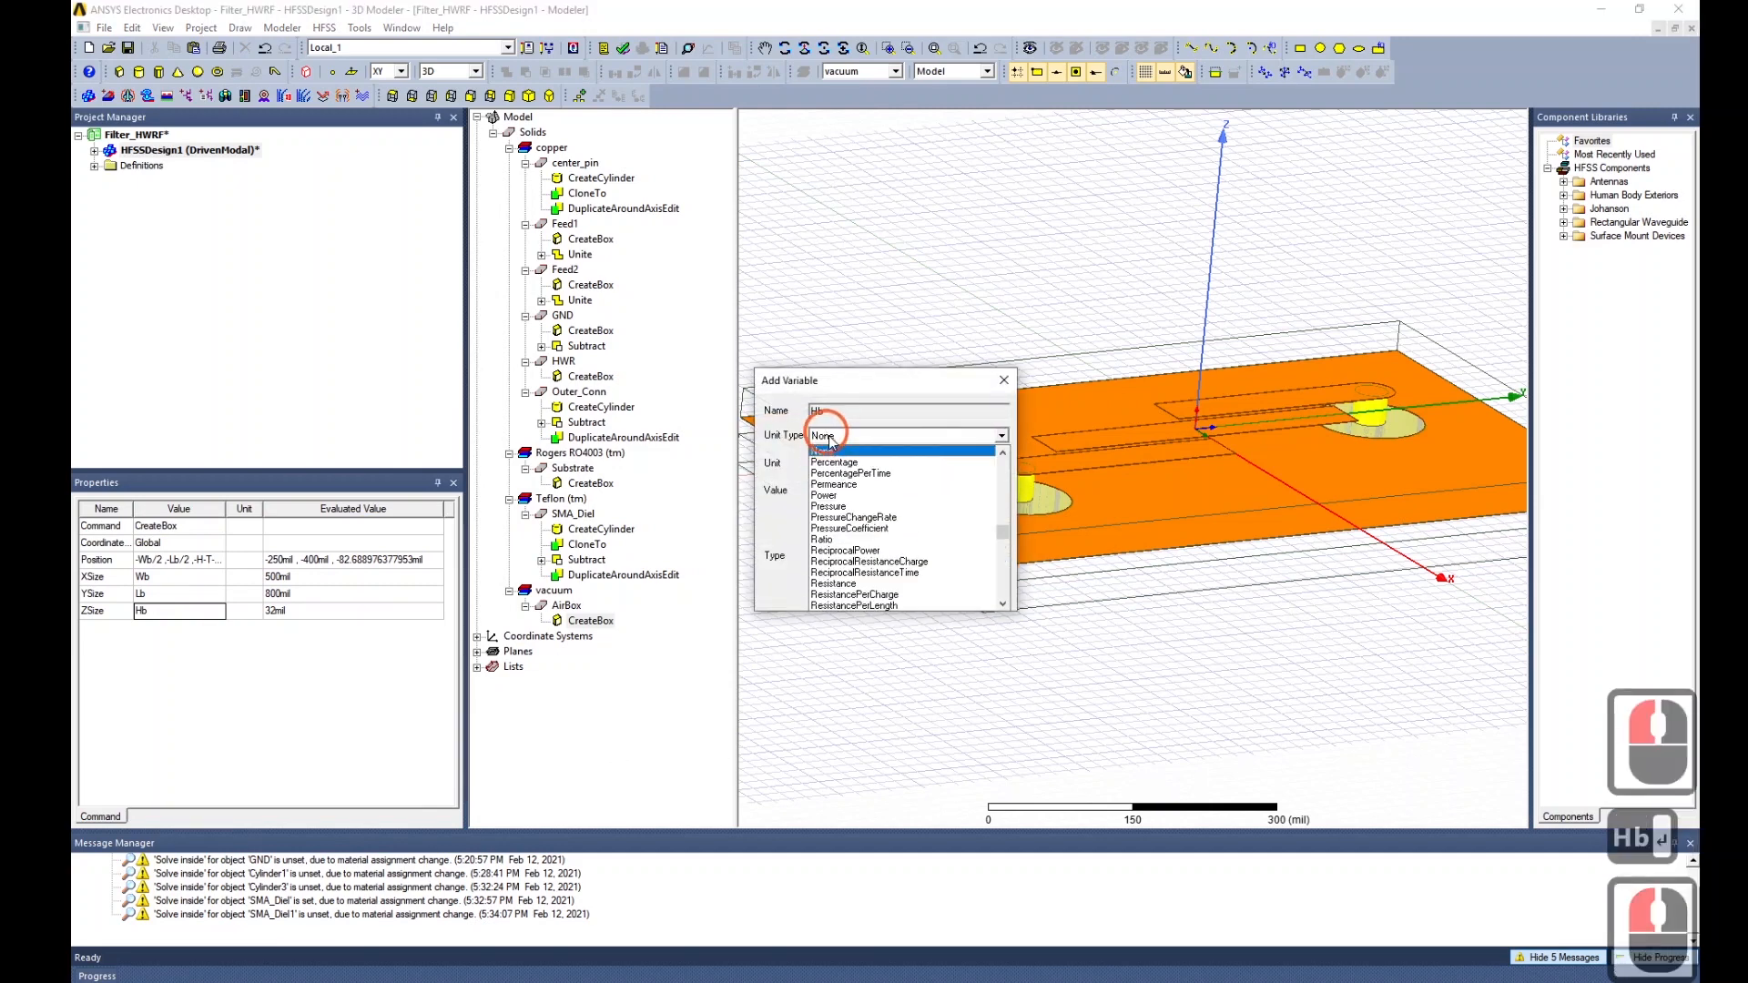
left_click(830, 445)
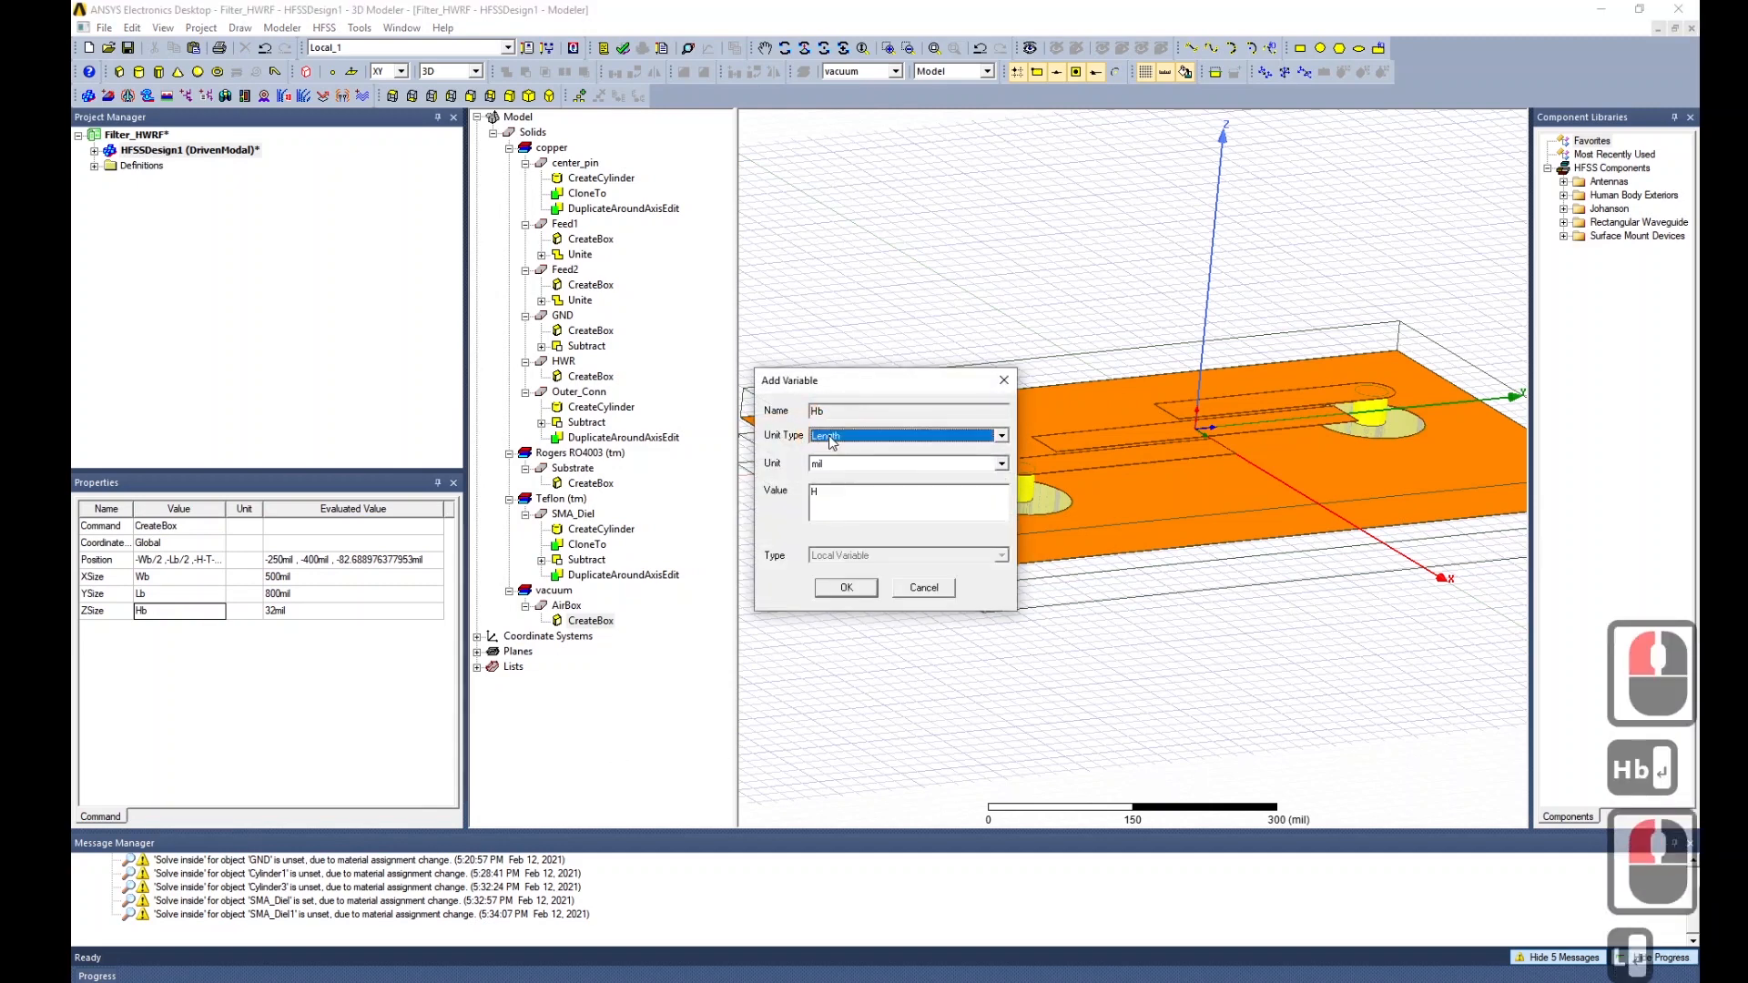
double_click(833, 496)
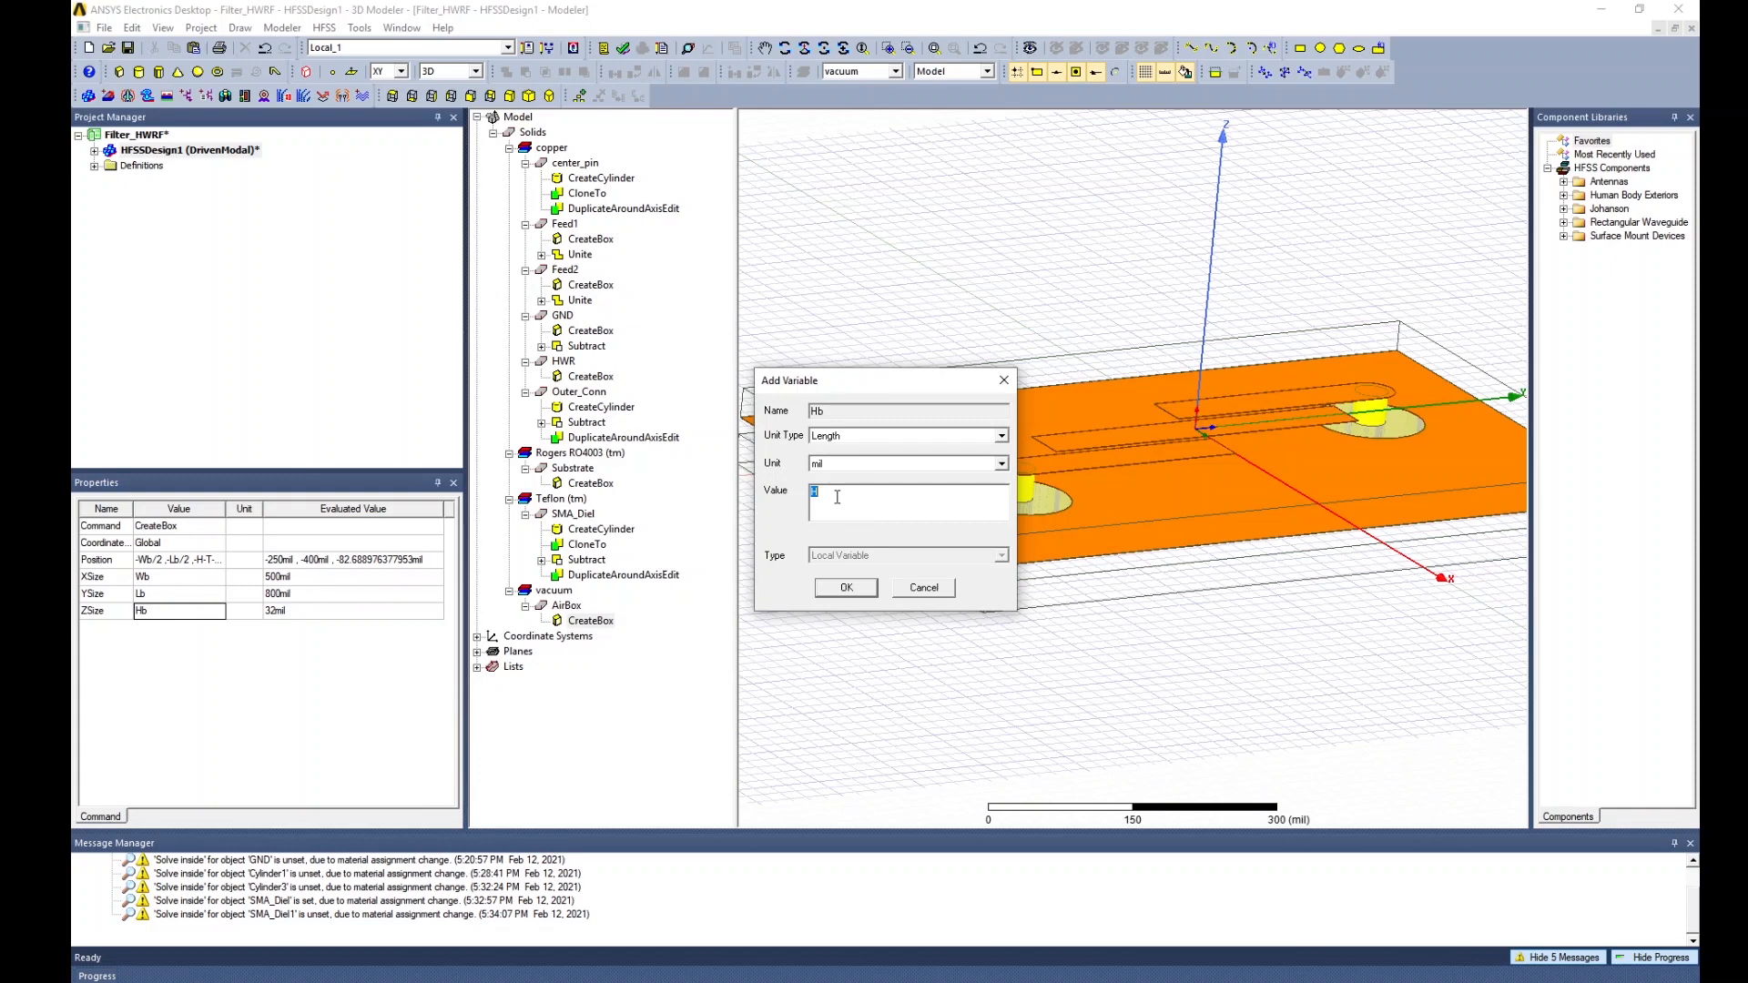
type("200")
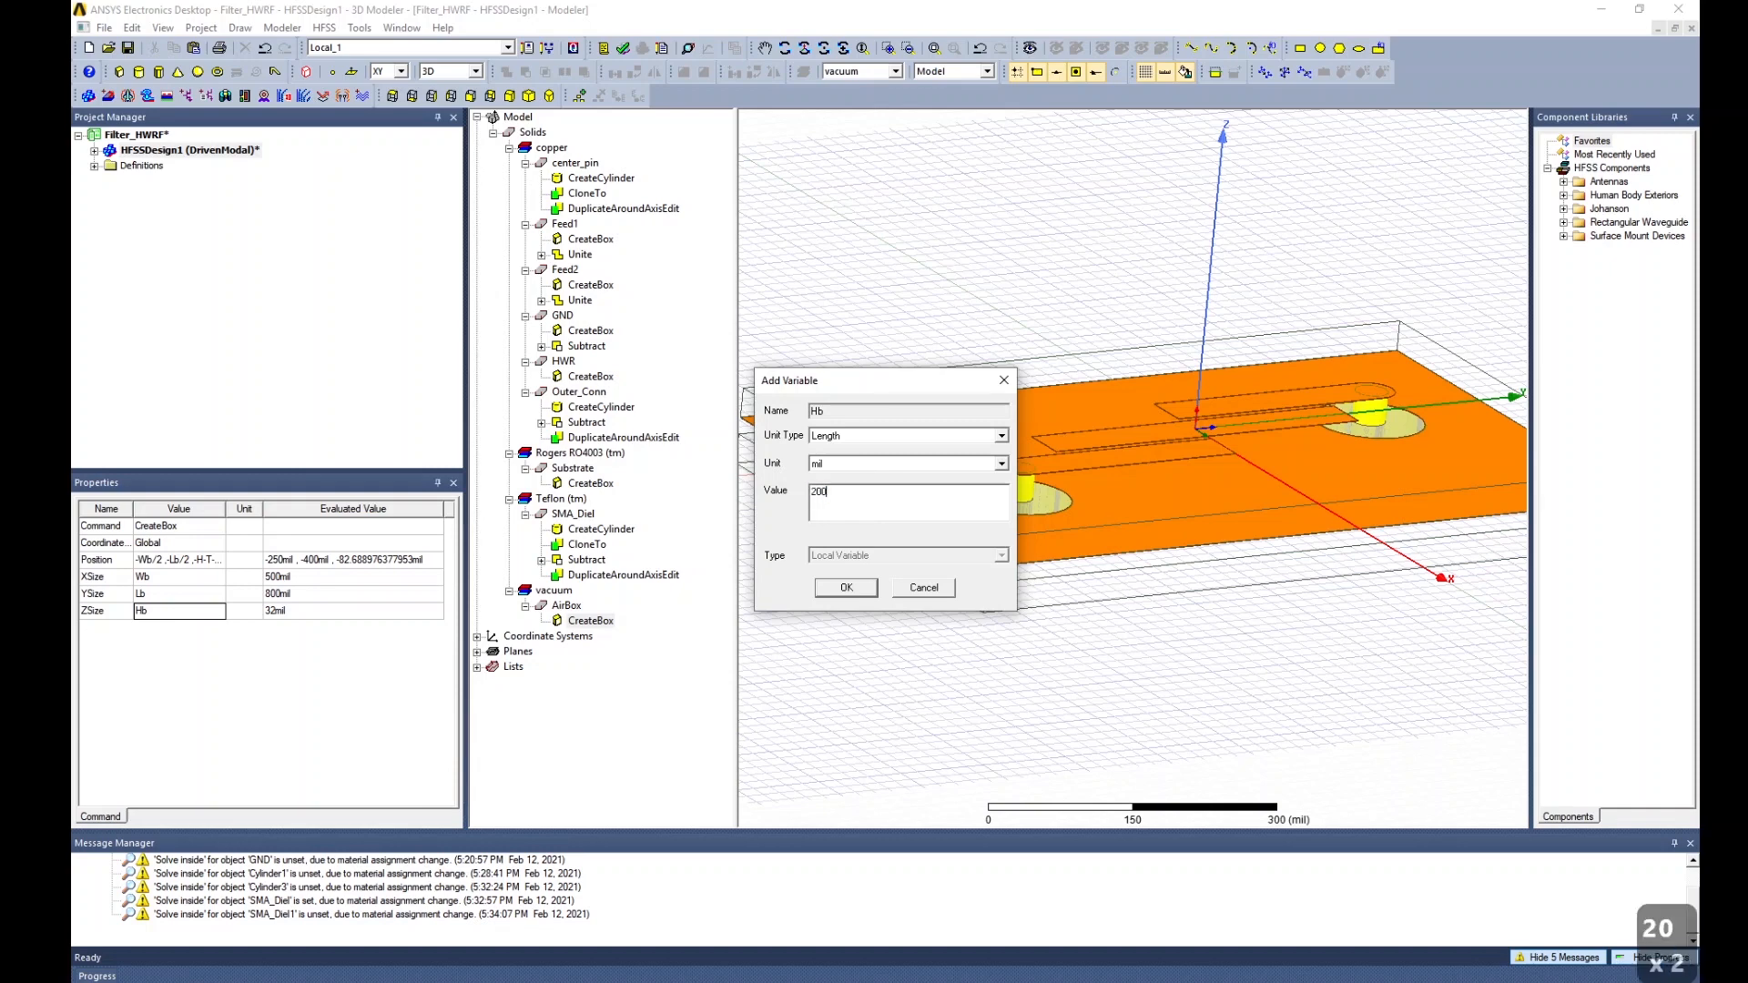
left_click(844, 590)
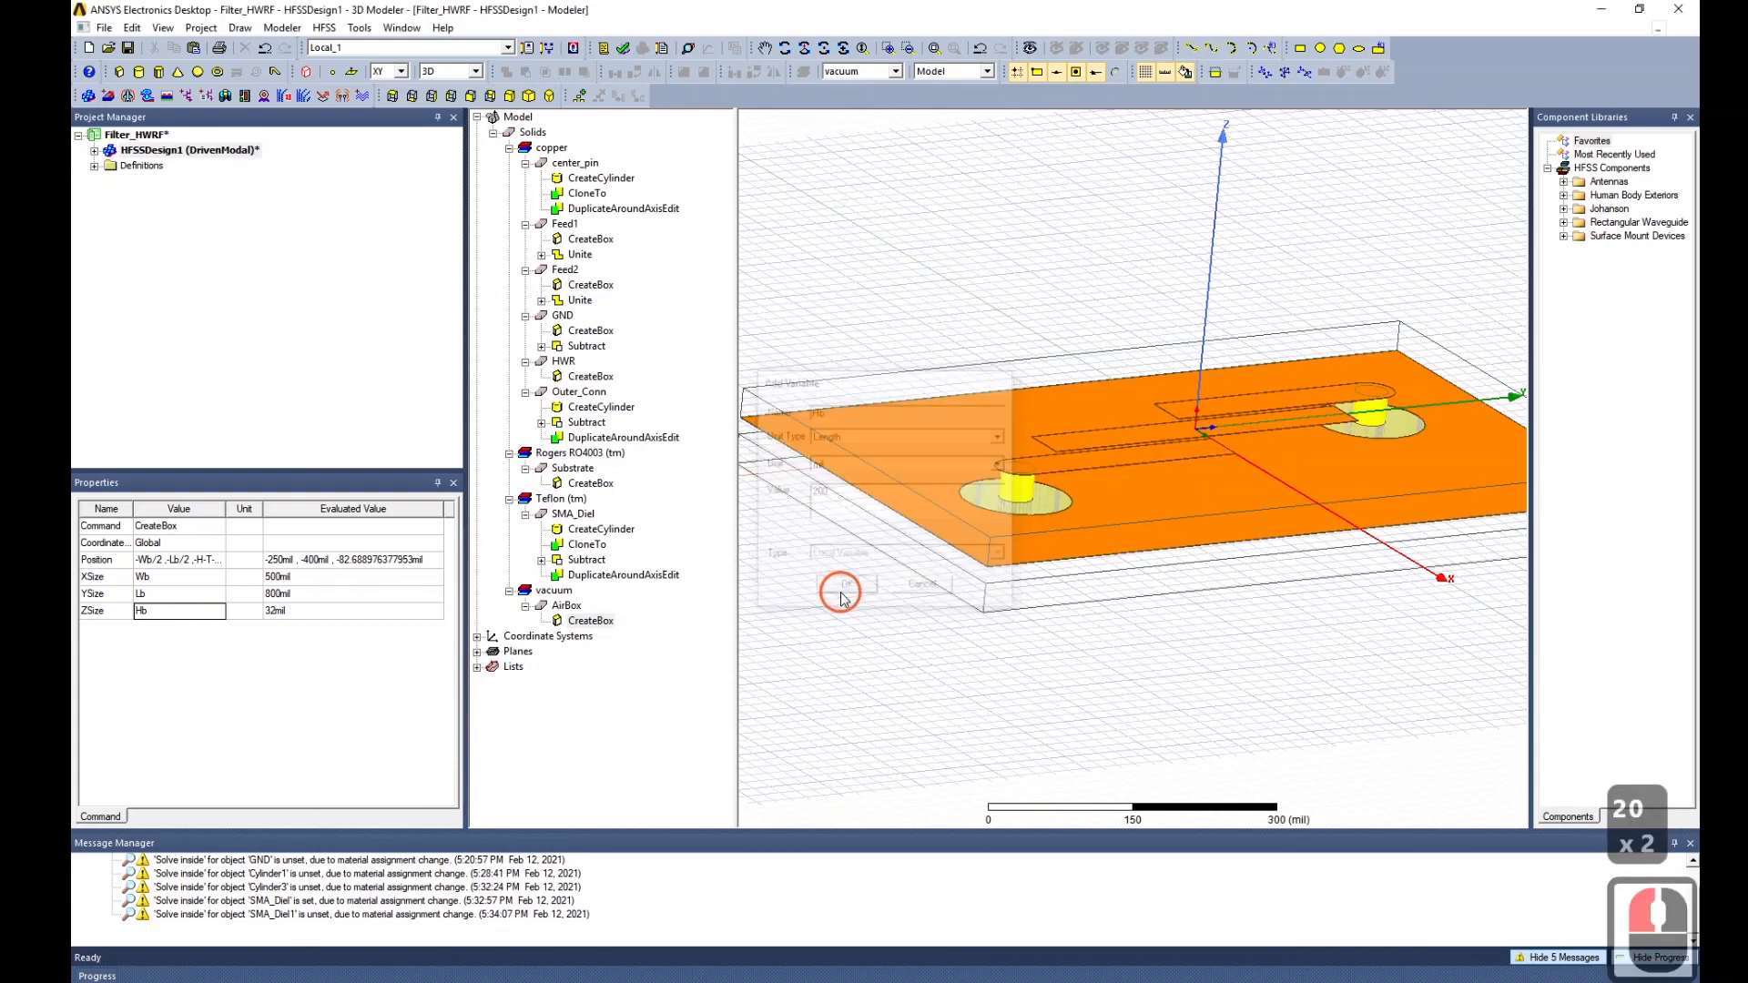
Save the Filter_HWRF project, expand HFSSDesign1's setup categories, and zoom into a top view.
left_click_drag(1104, 699, 1165, 677, "alt")
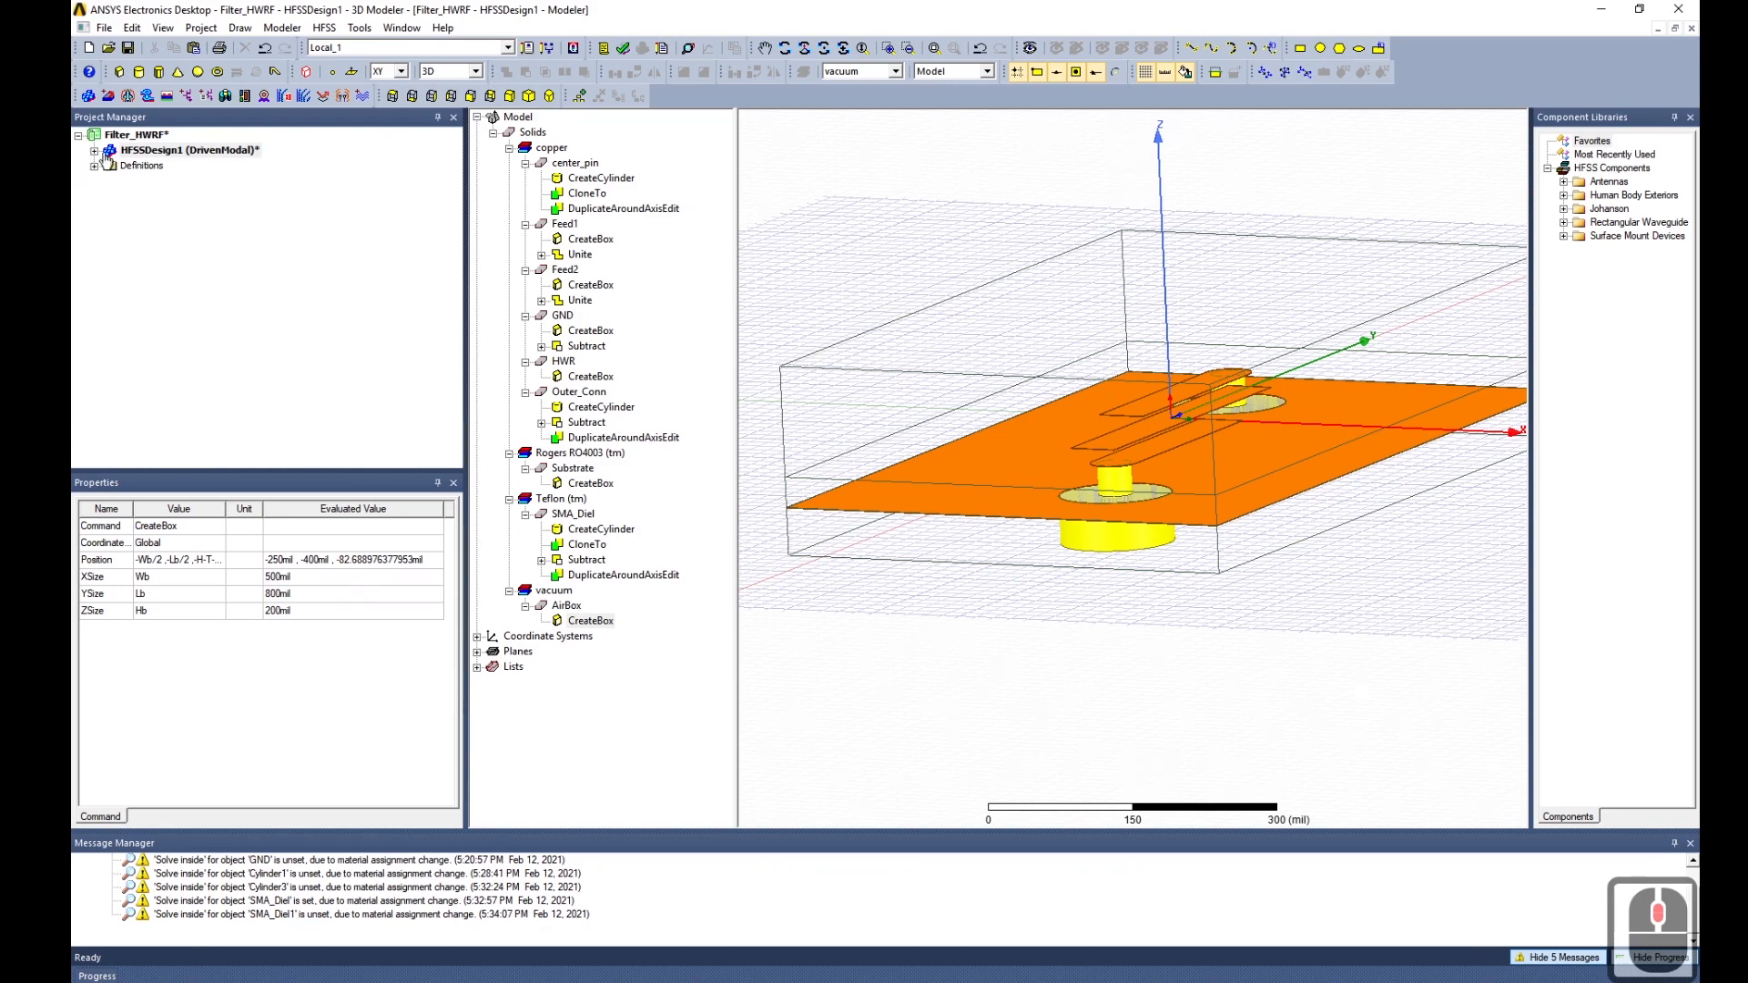
key("ctrl+s")
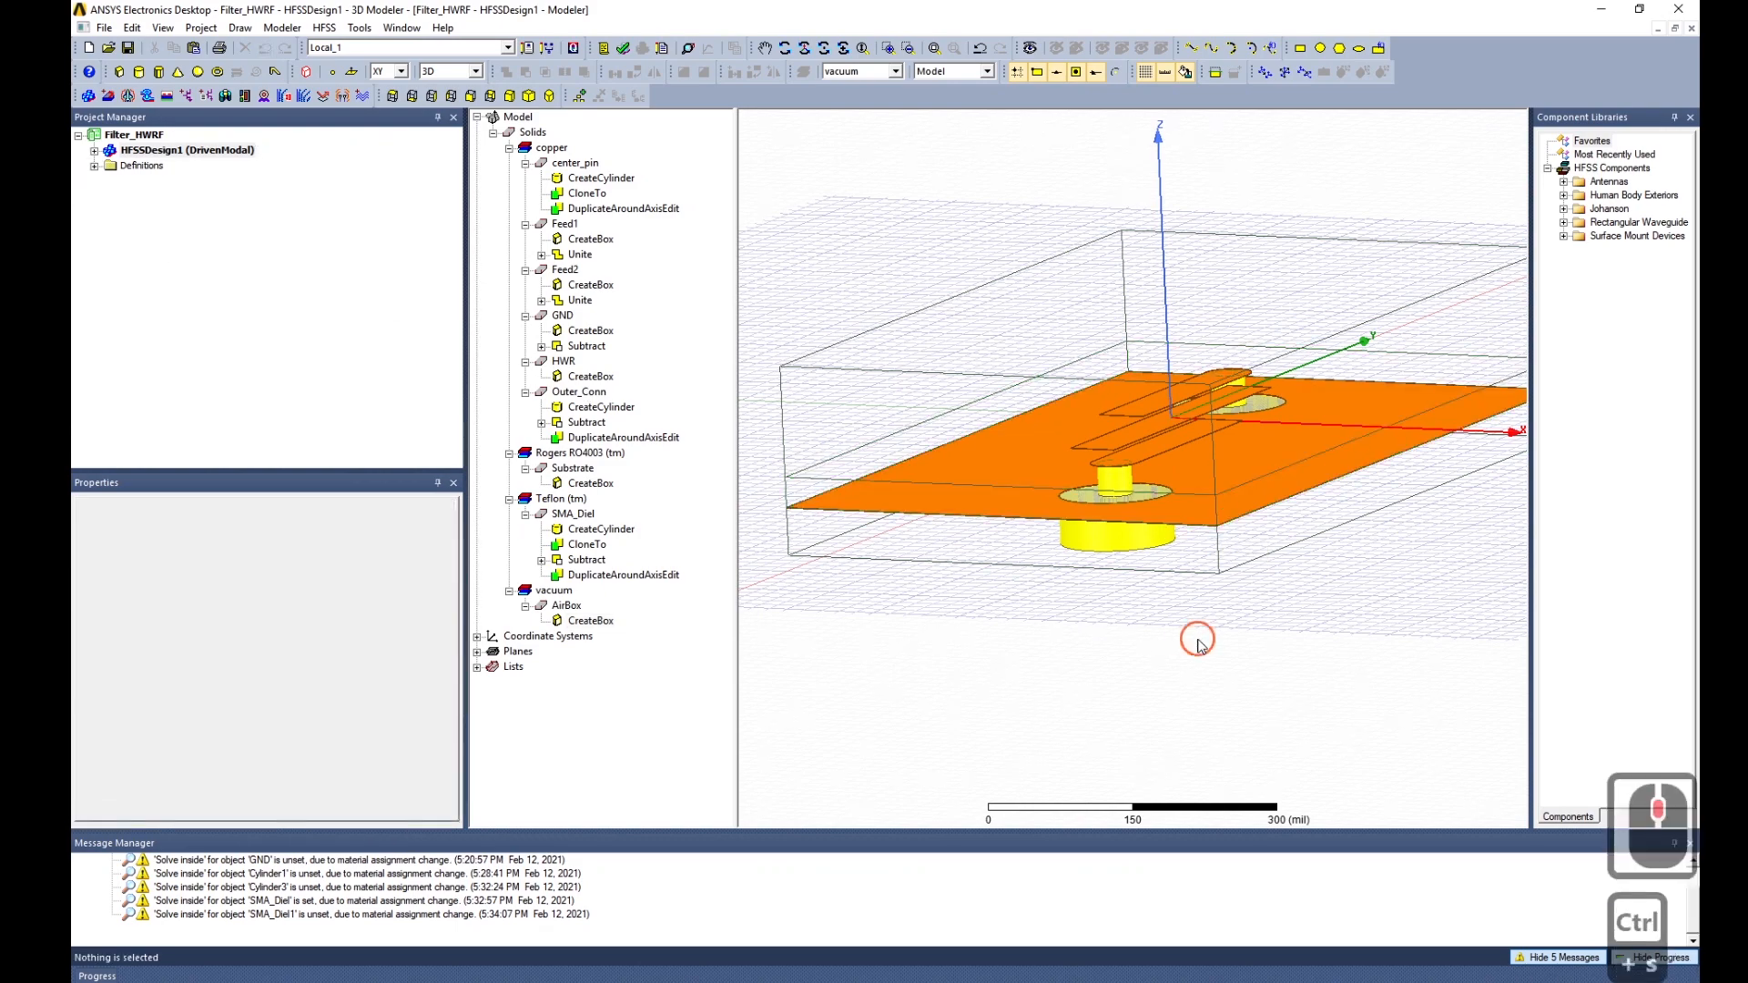
left_click_drag(1198, 637, 1158, 637, "alt")
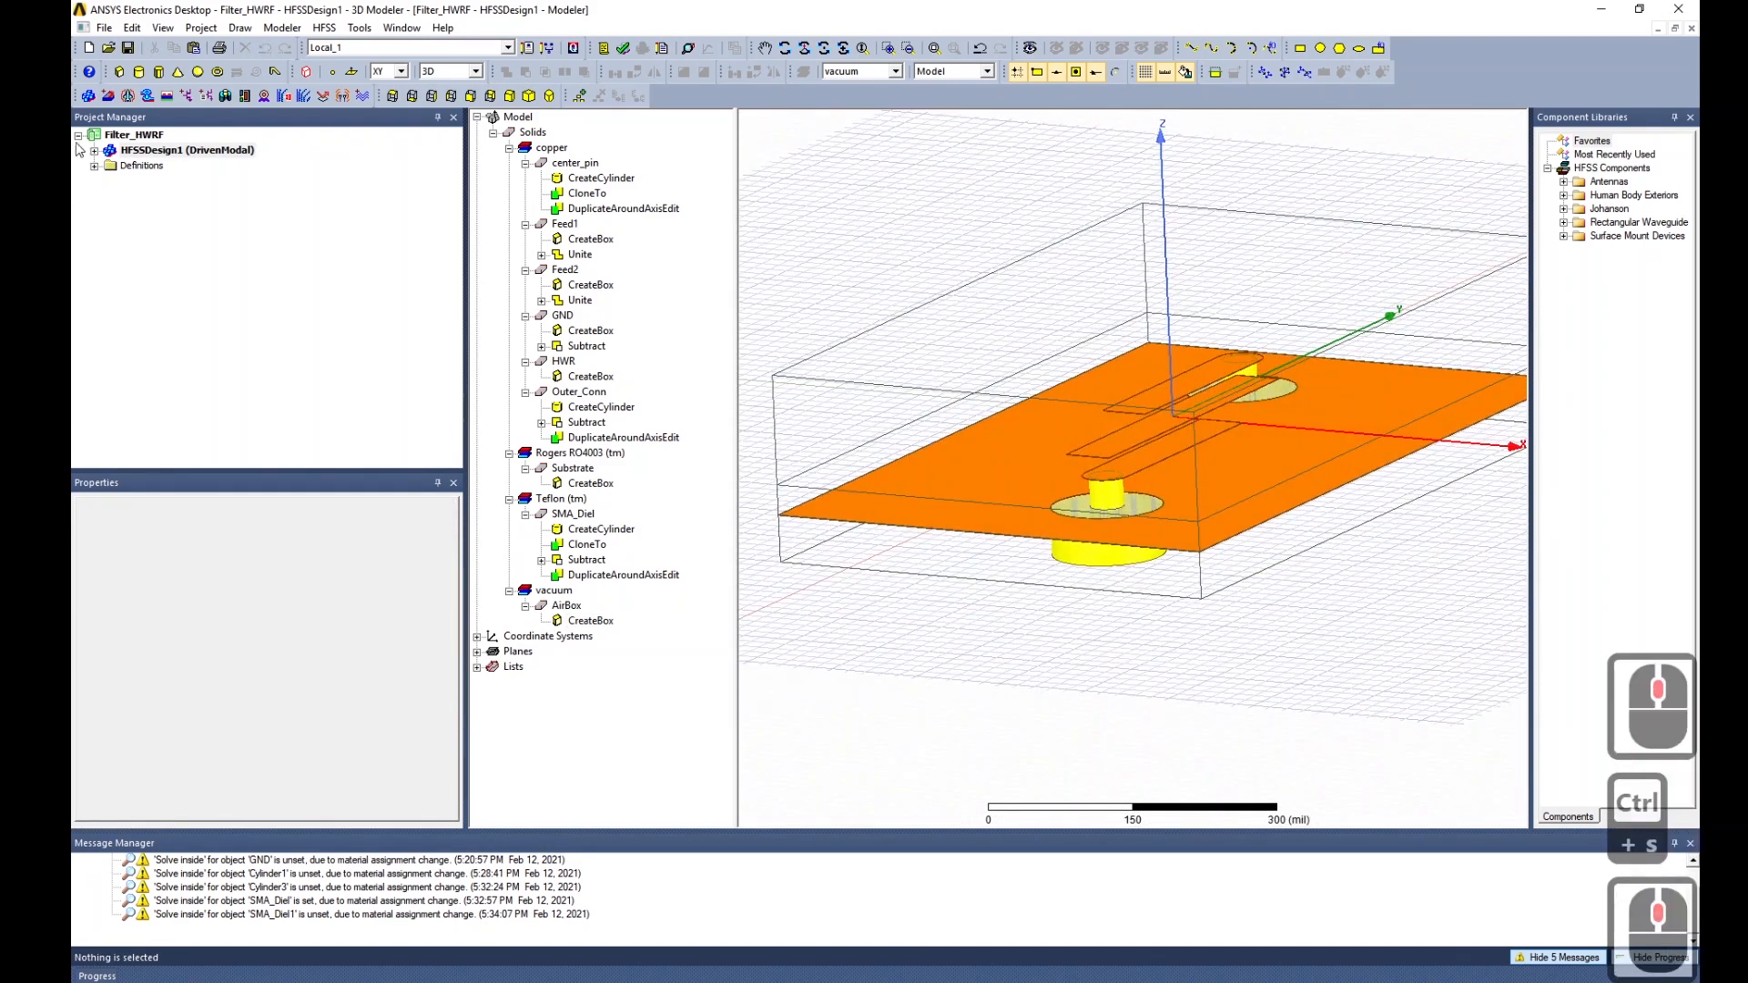
left_click(95, 152)
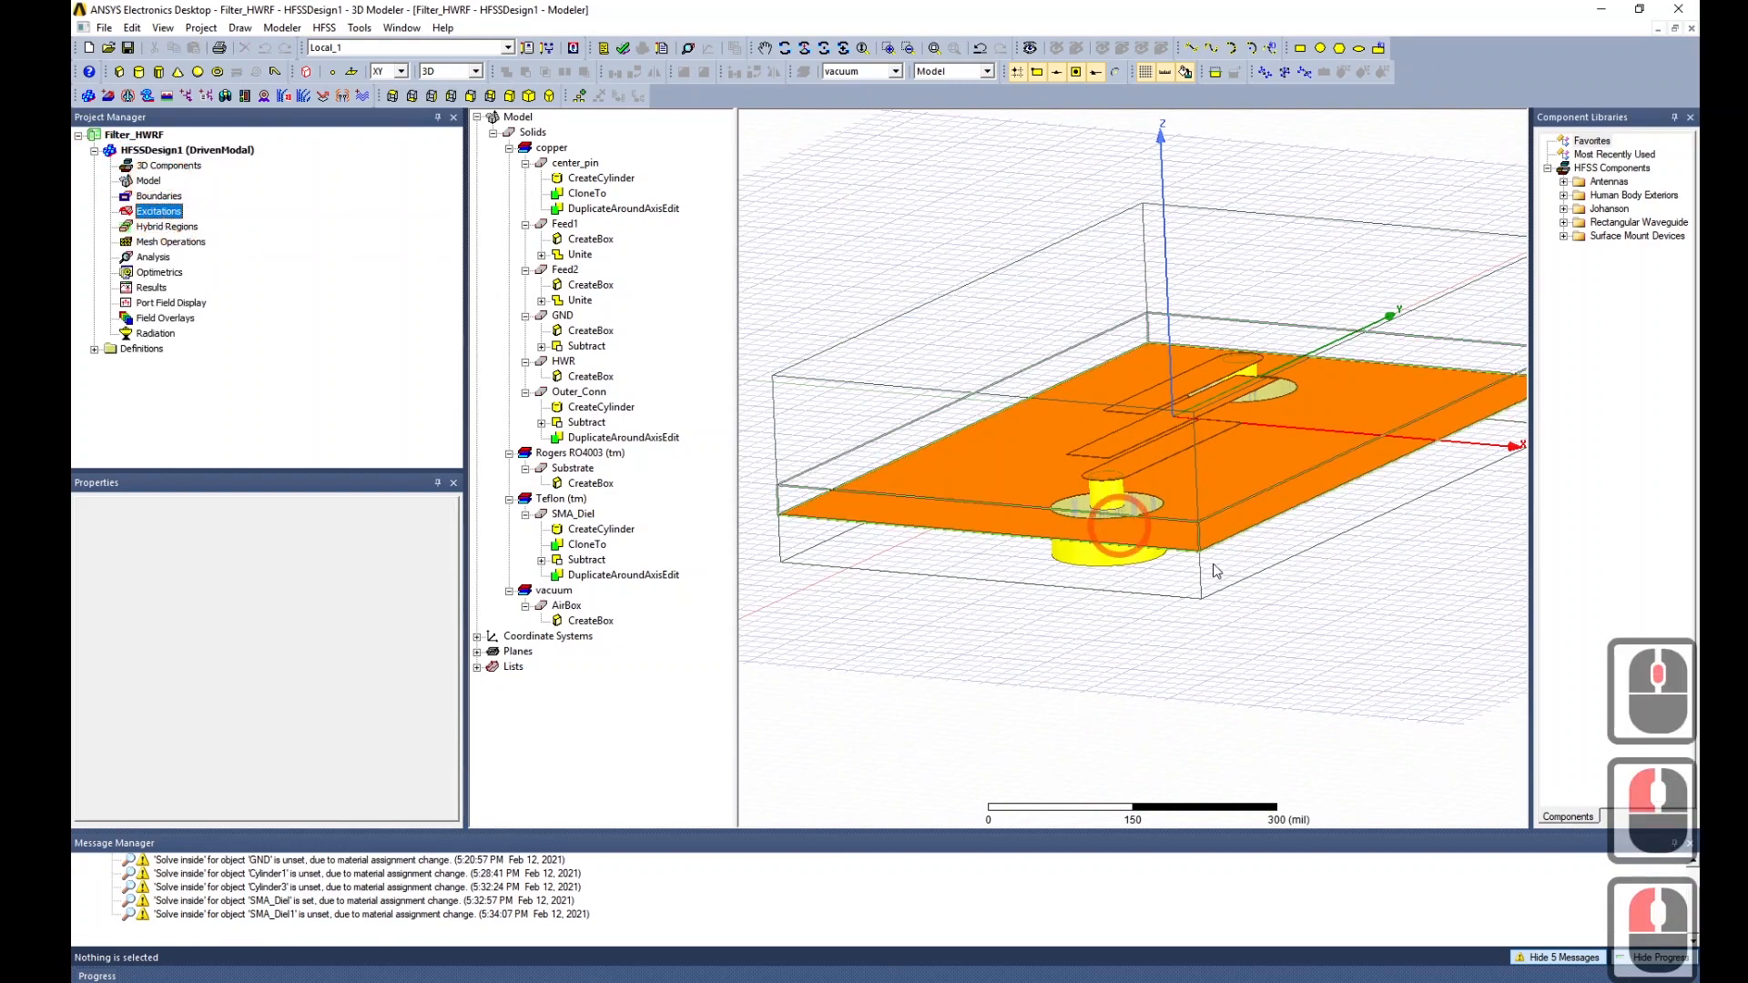
left_click_drag(1277, 616, 1229, 507, "alt")
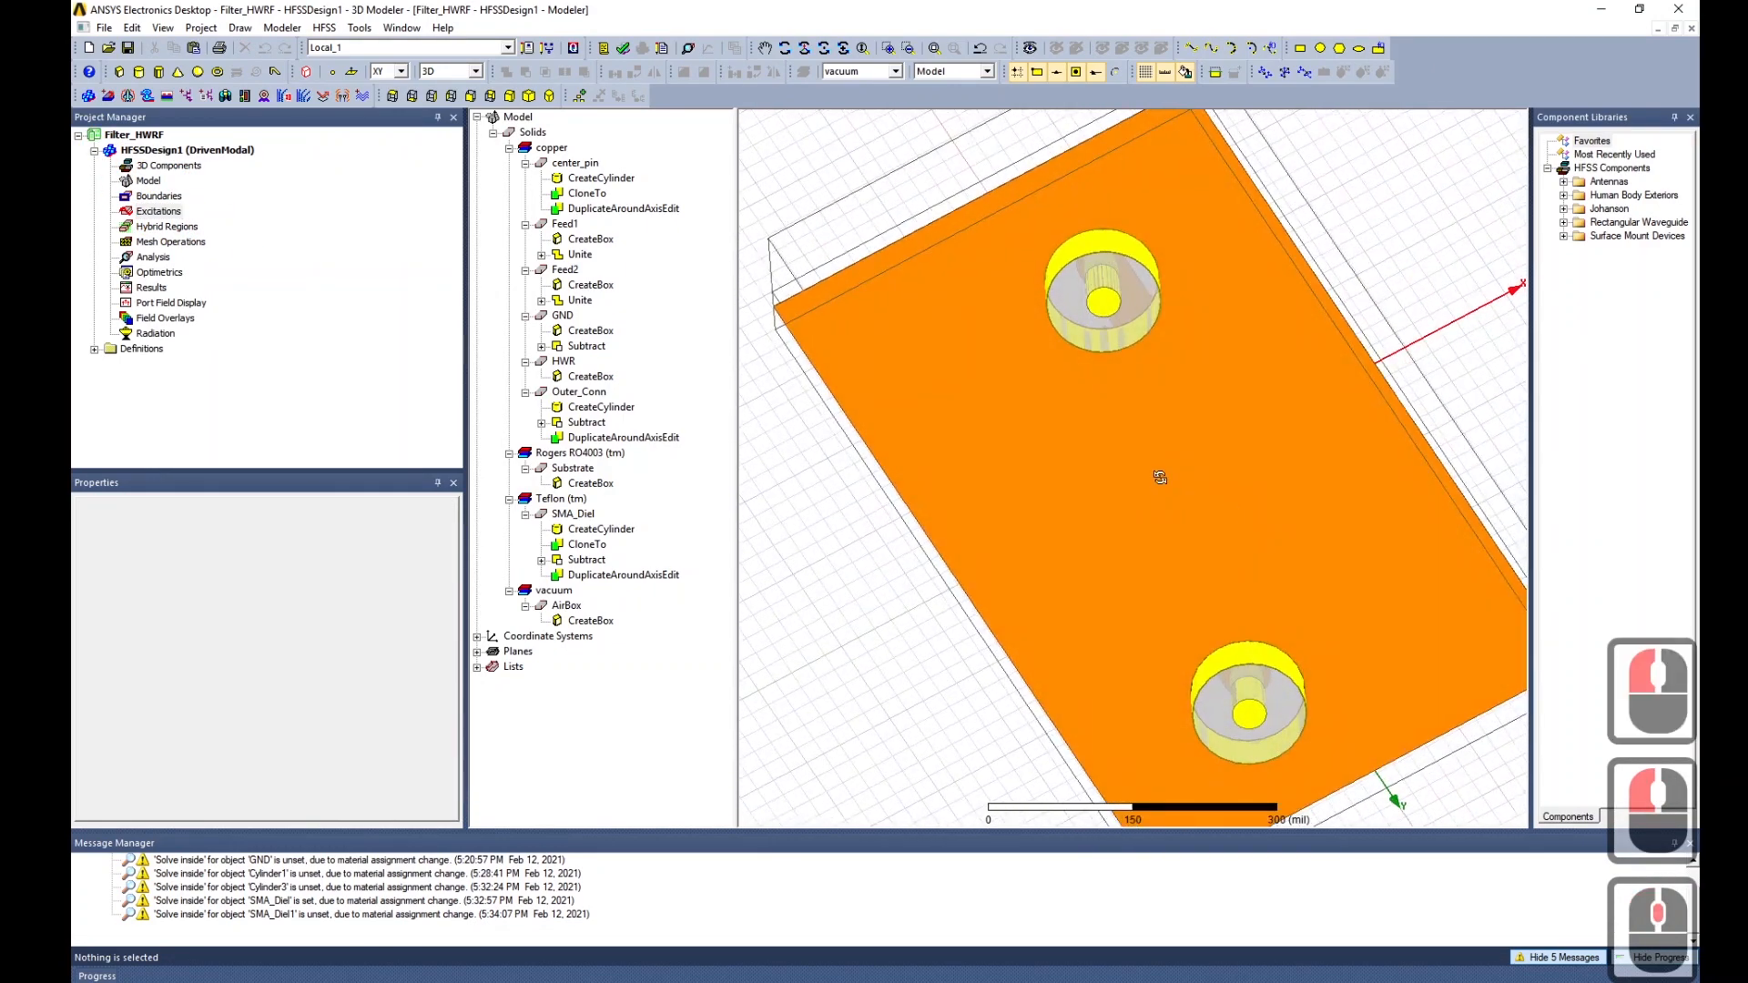
left_click(450, 95)
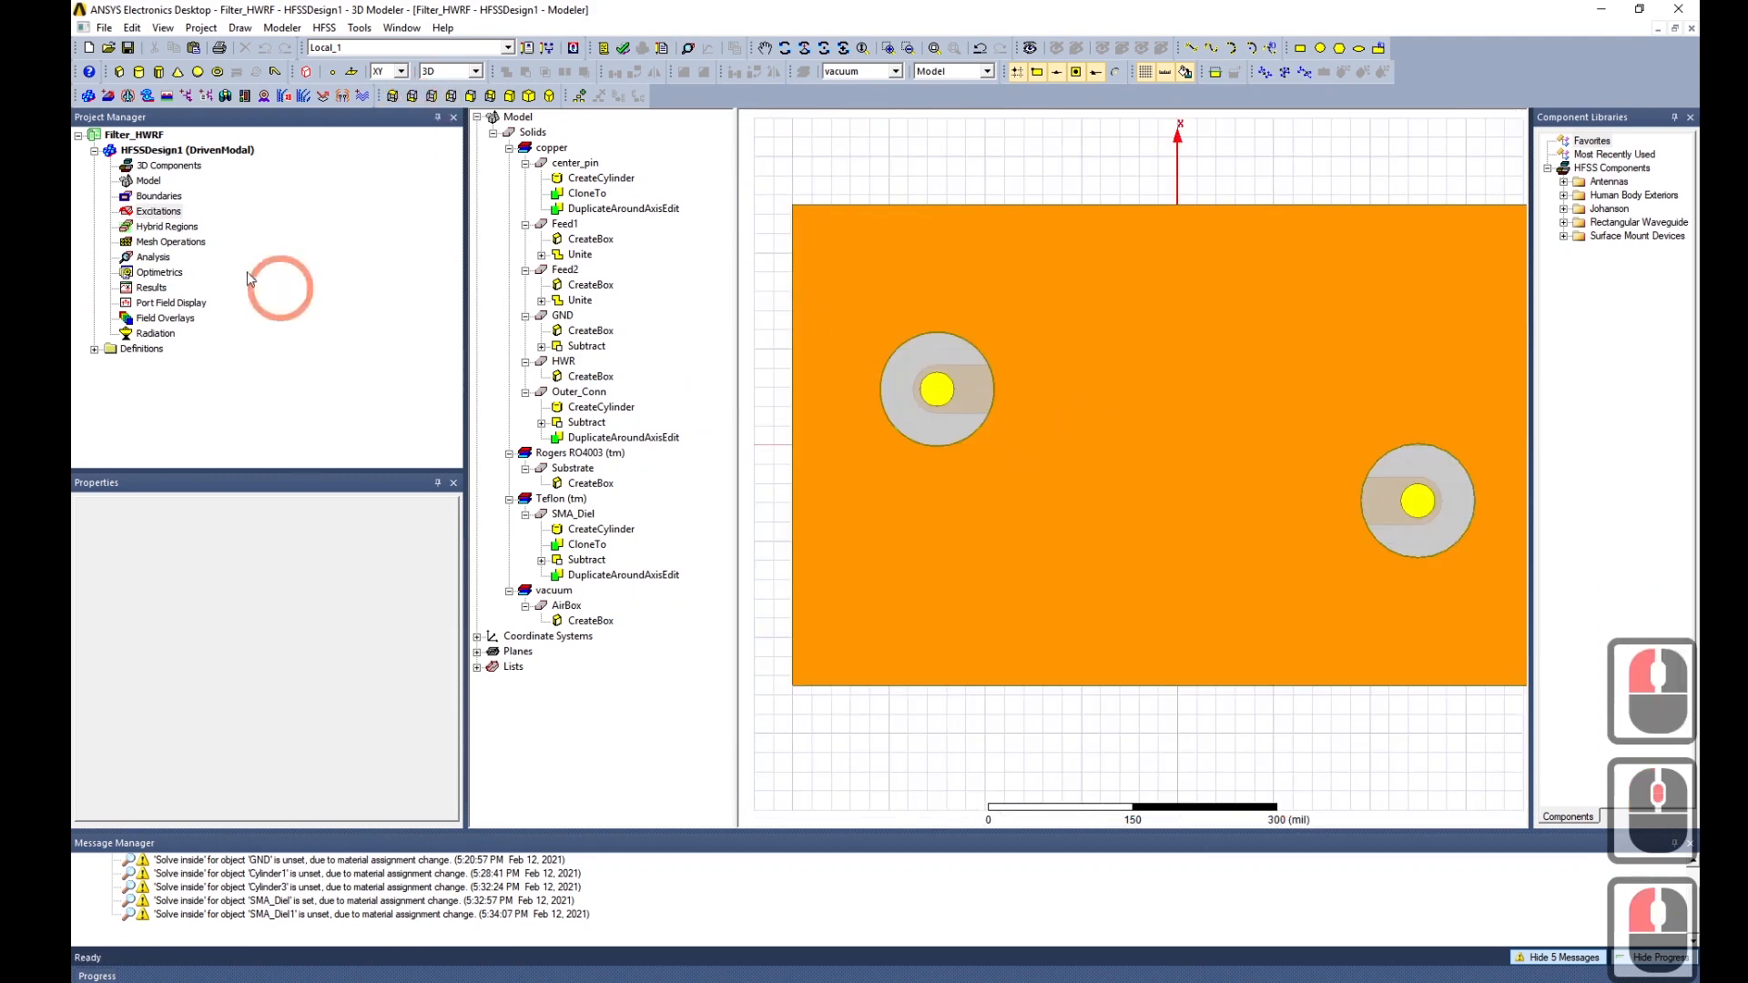
scroll(1390, 511, "up", 4)
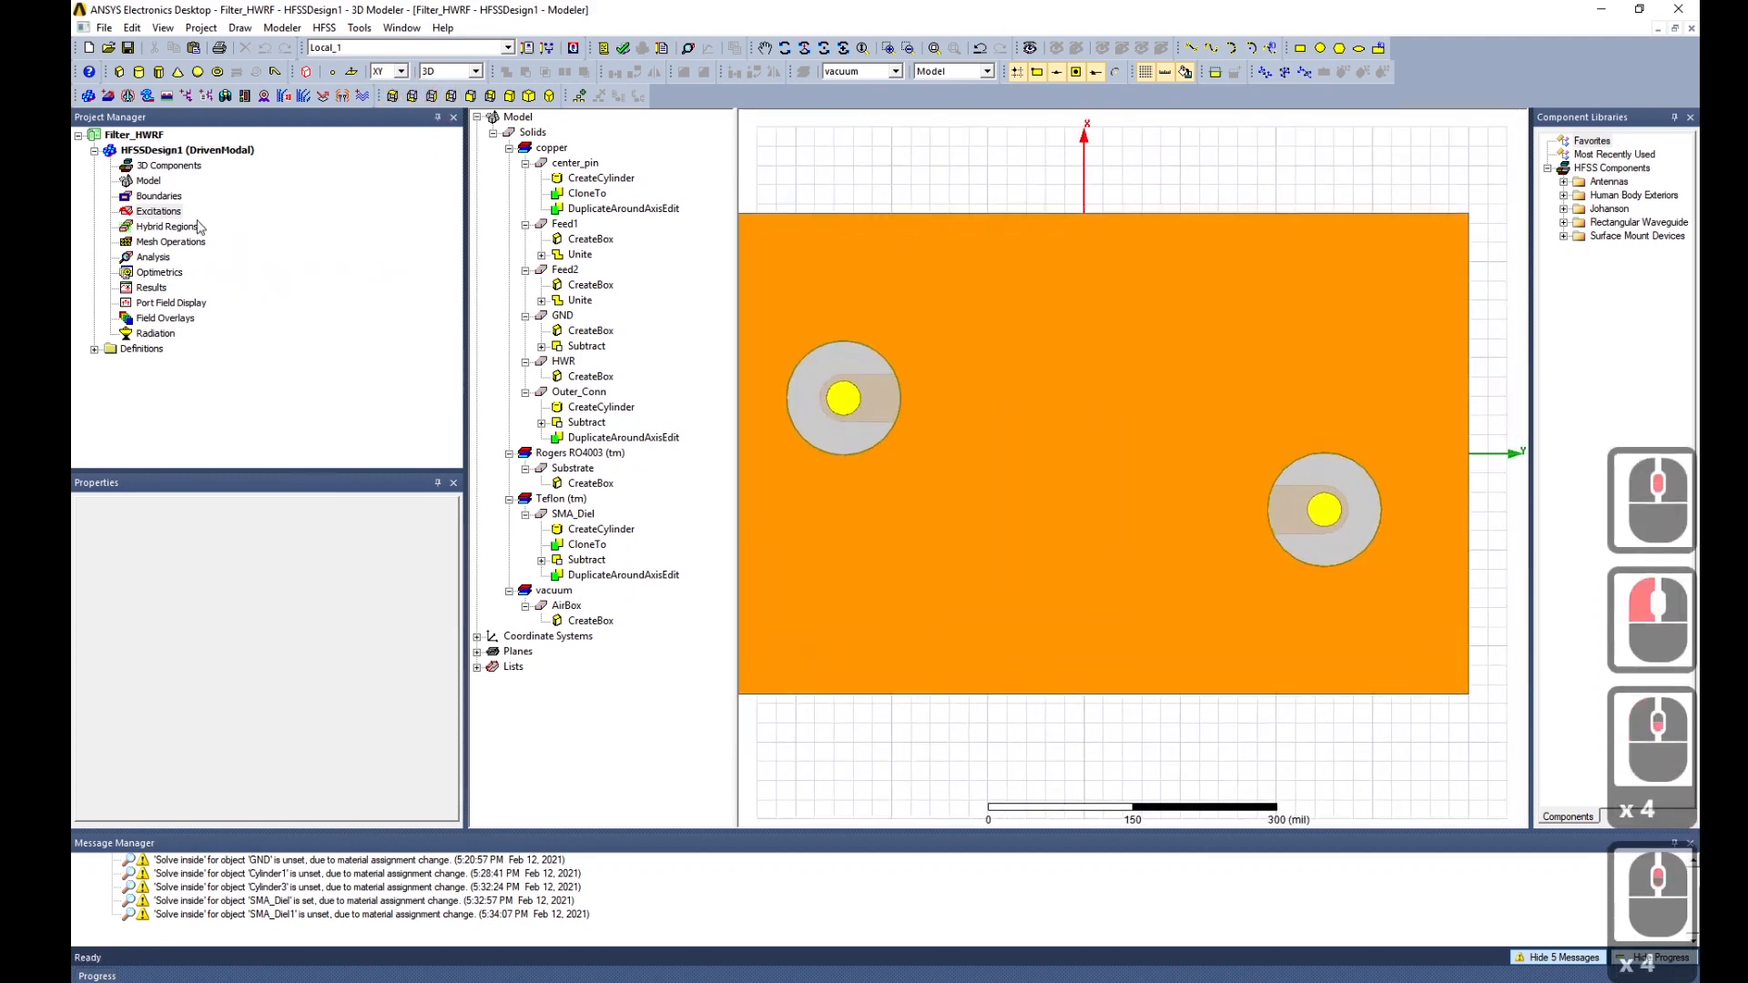
Pick the left SMA connector's annular face and bring up Excitations > Assign showing Wave Port.
right_click(158, 211)
mouse_move(255, 233)
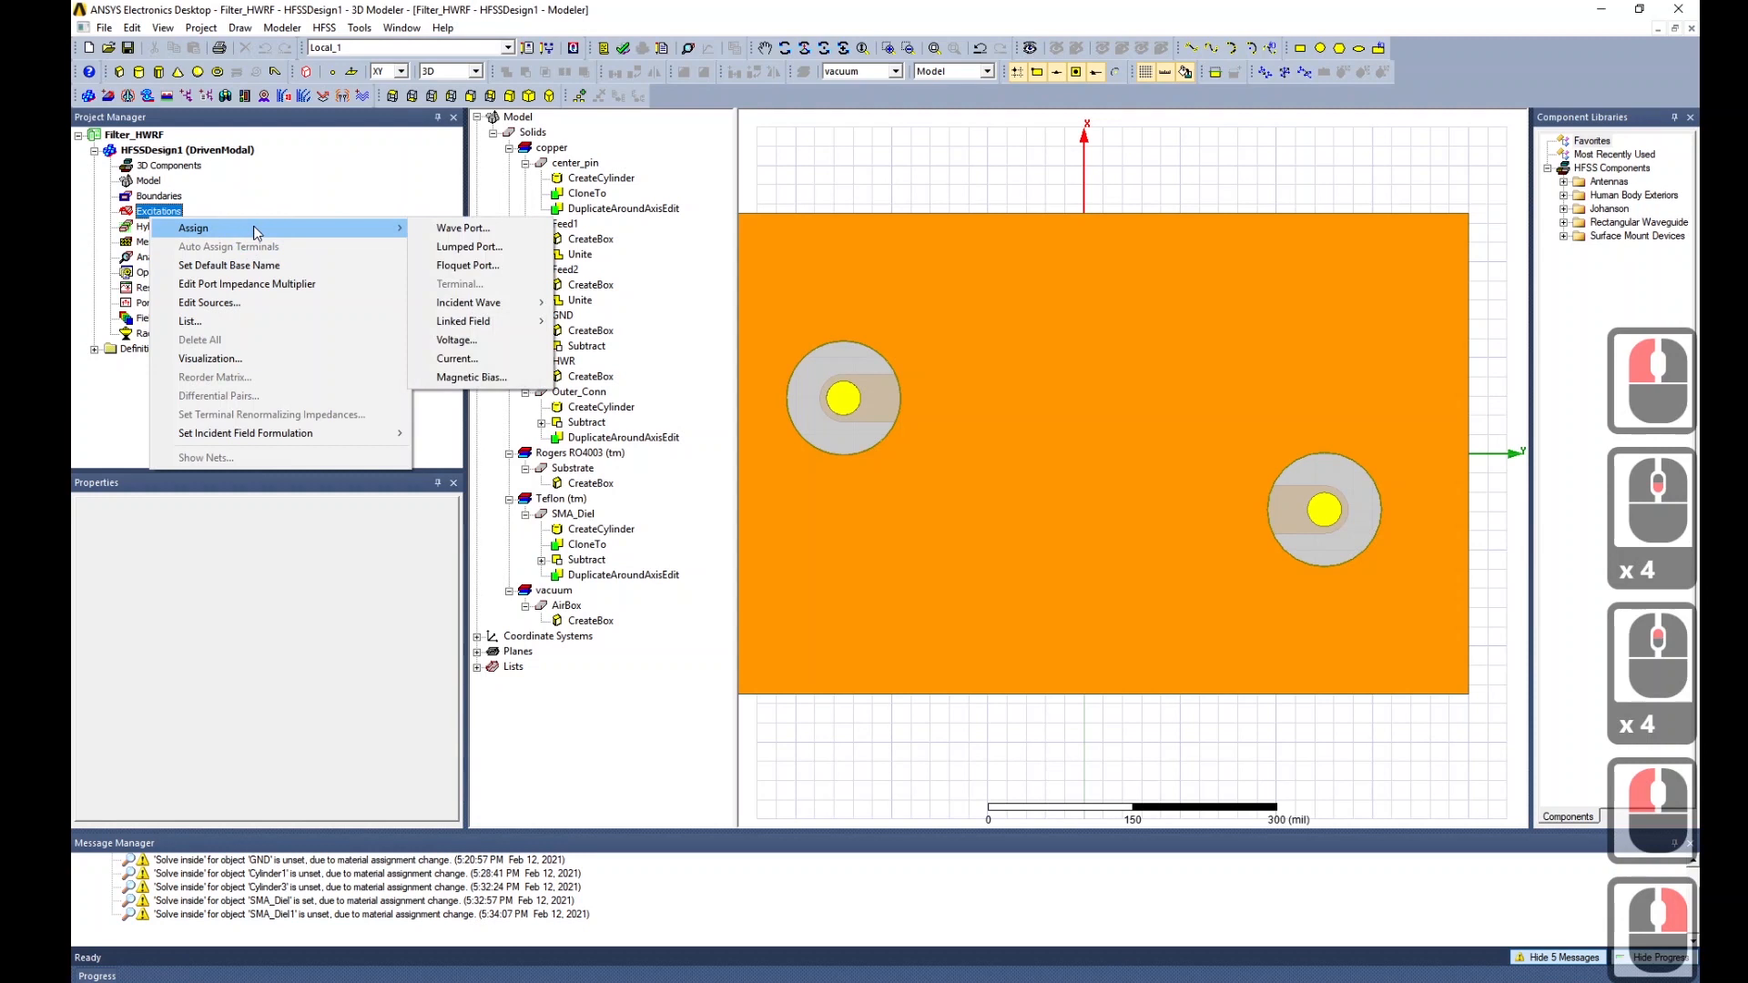
key("Escape")
key("Escape")
left_click(849, 355)
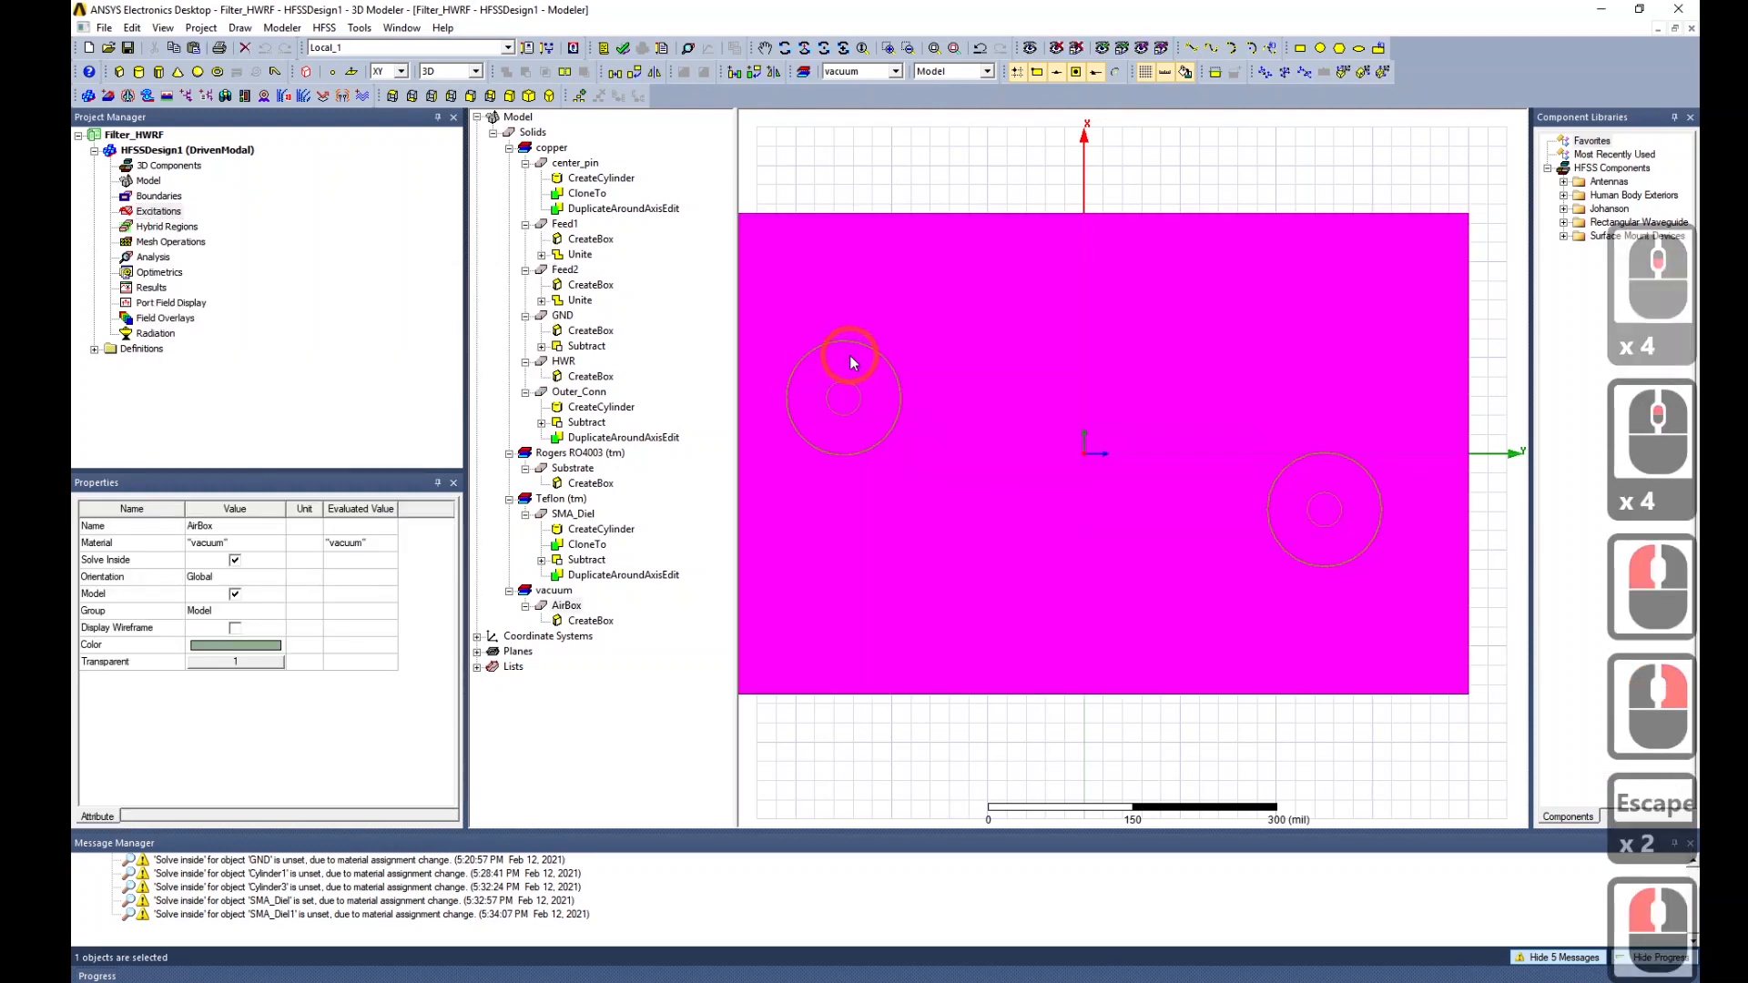
left_click(918, 150)
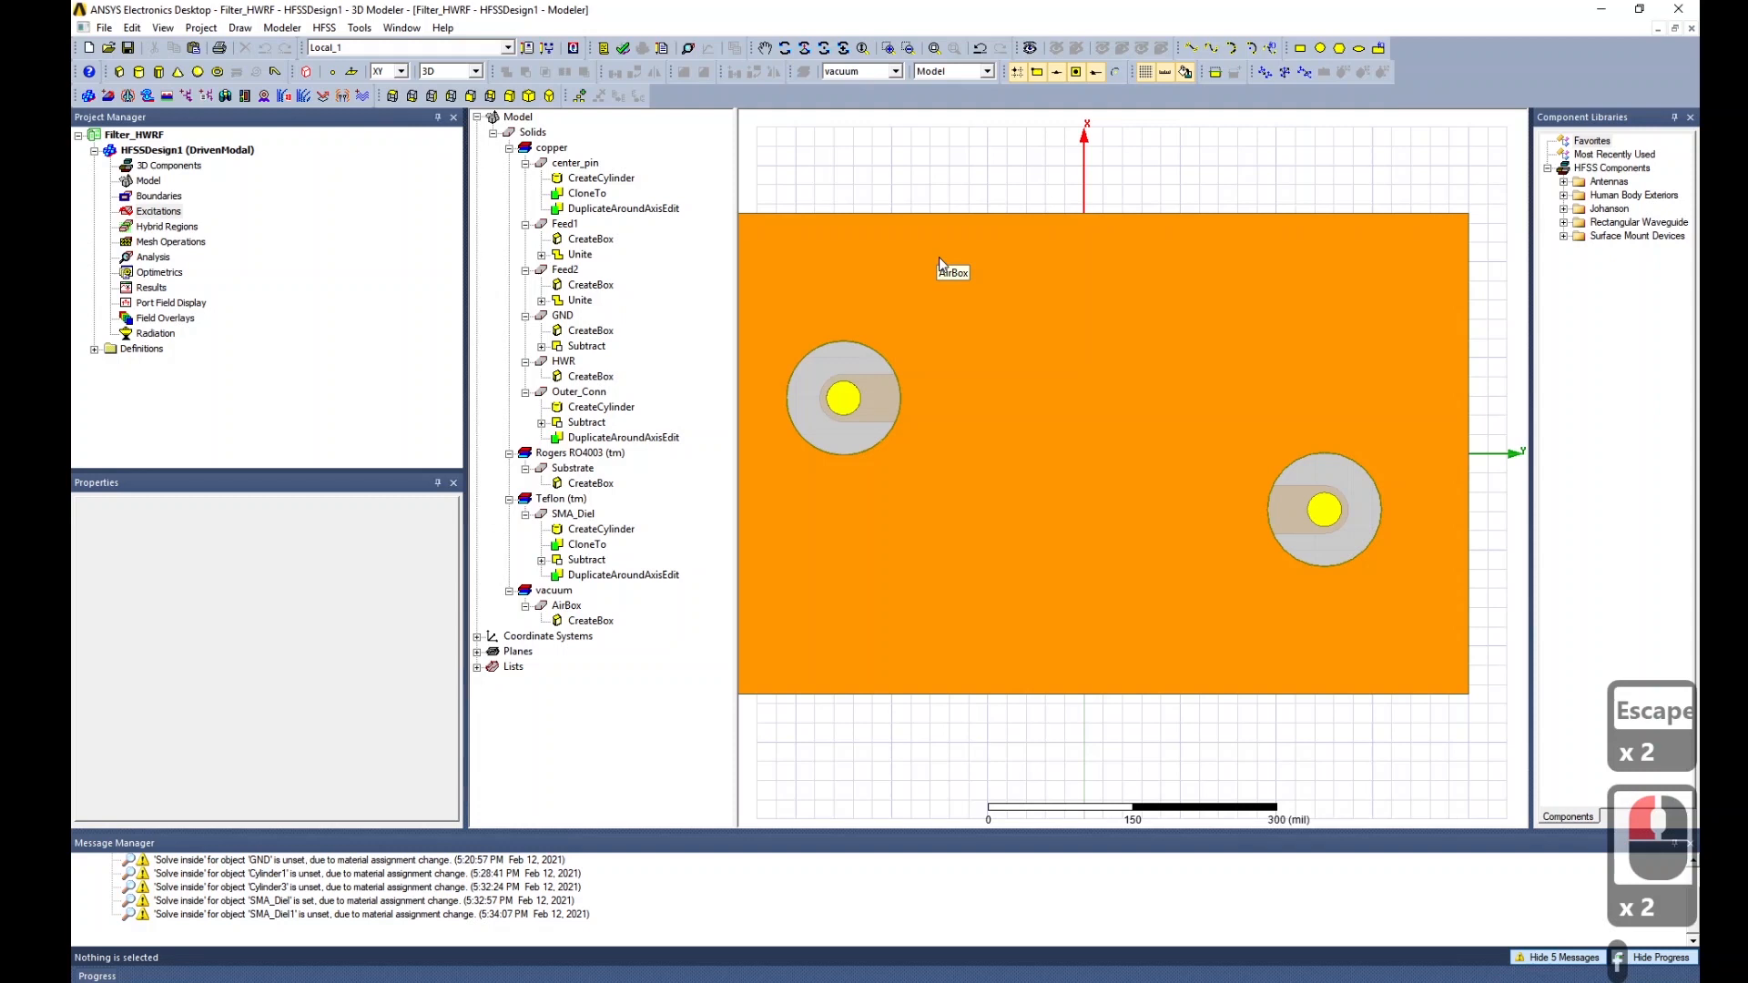
left_click(843, 369)
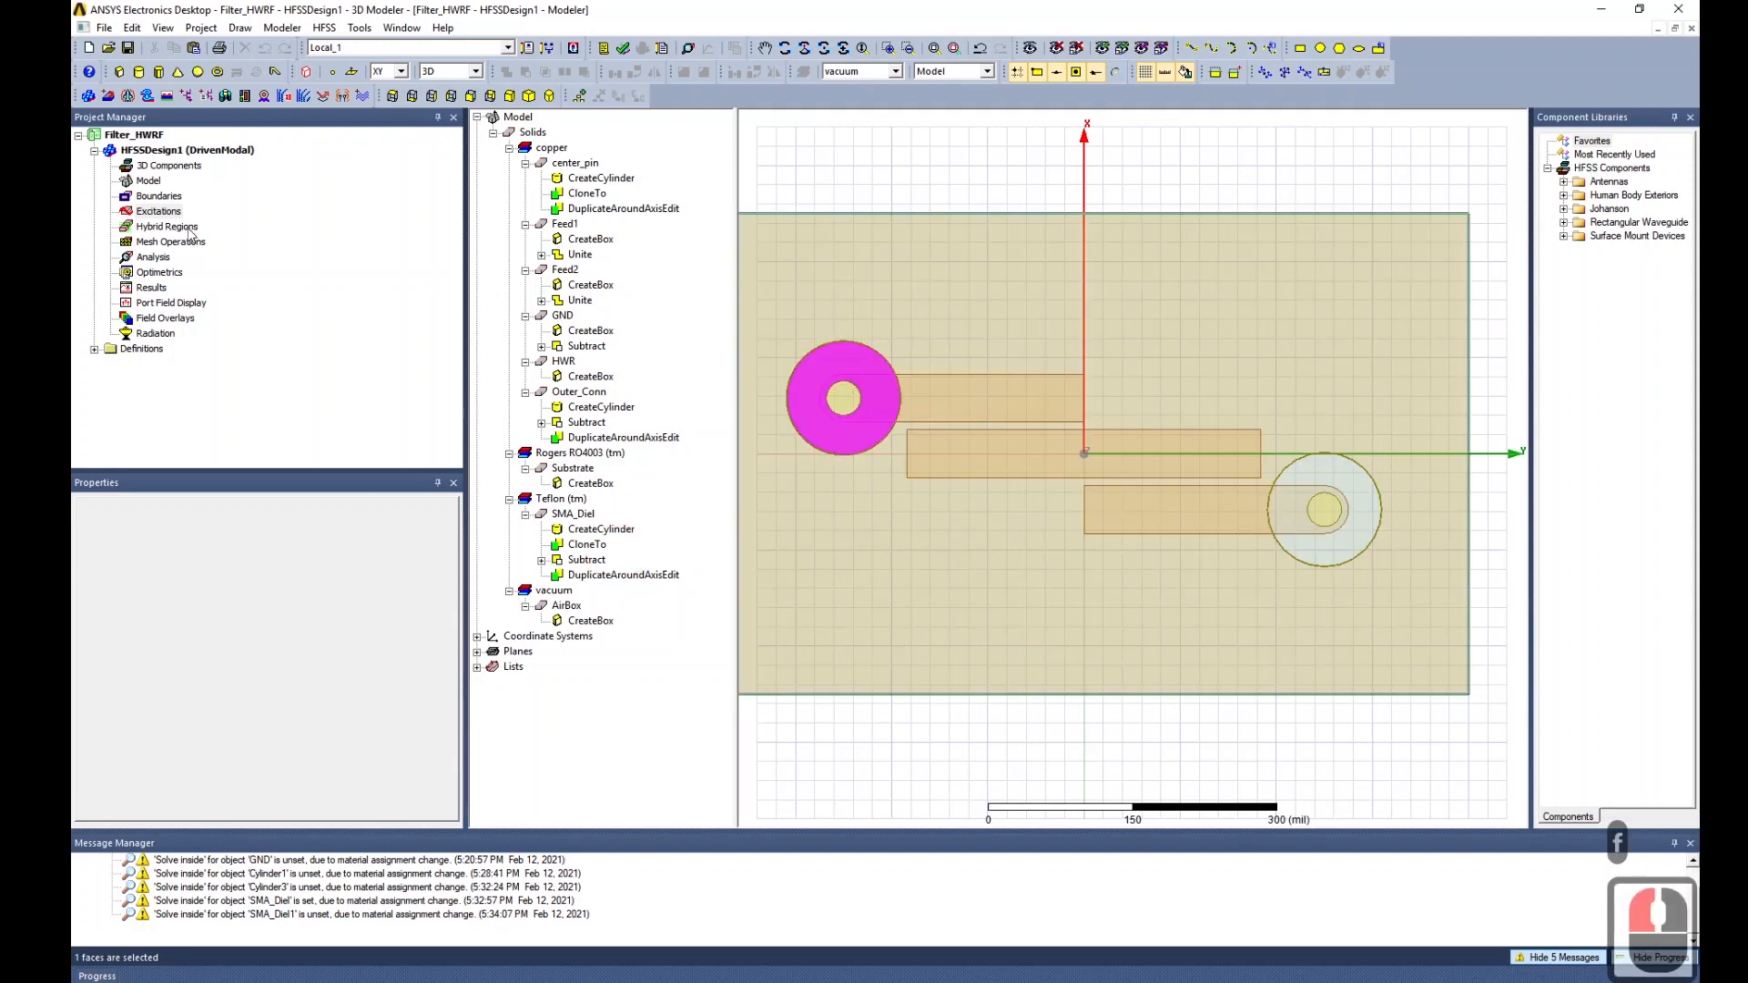
right_click(158, 212)
mouse_move(382, 228)
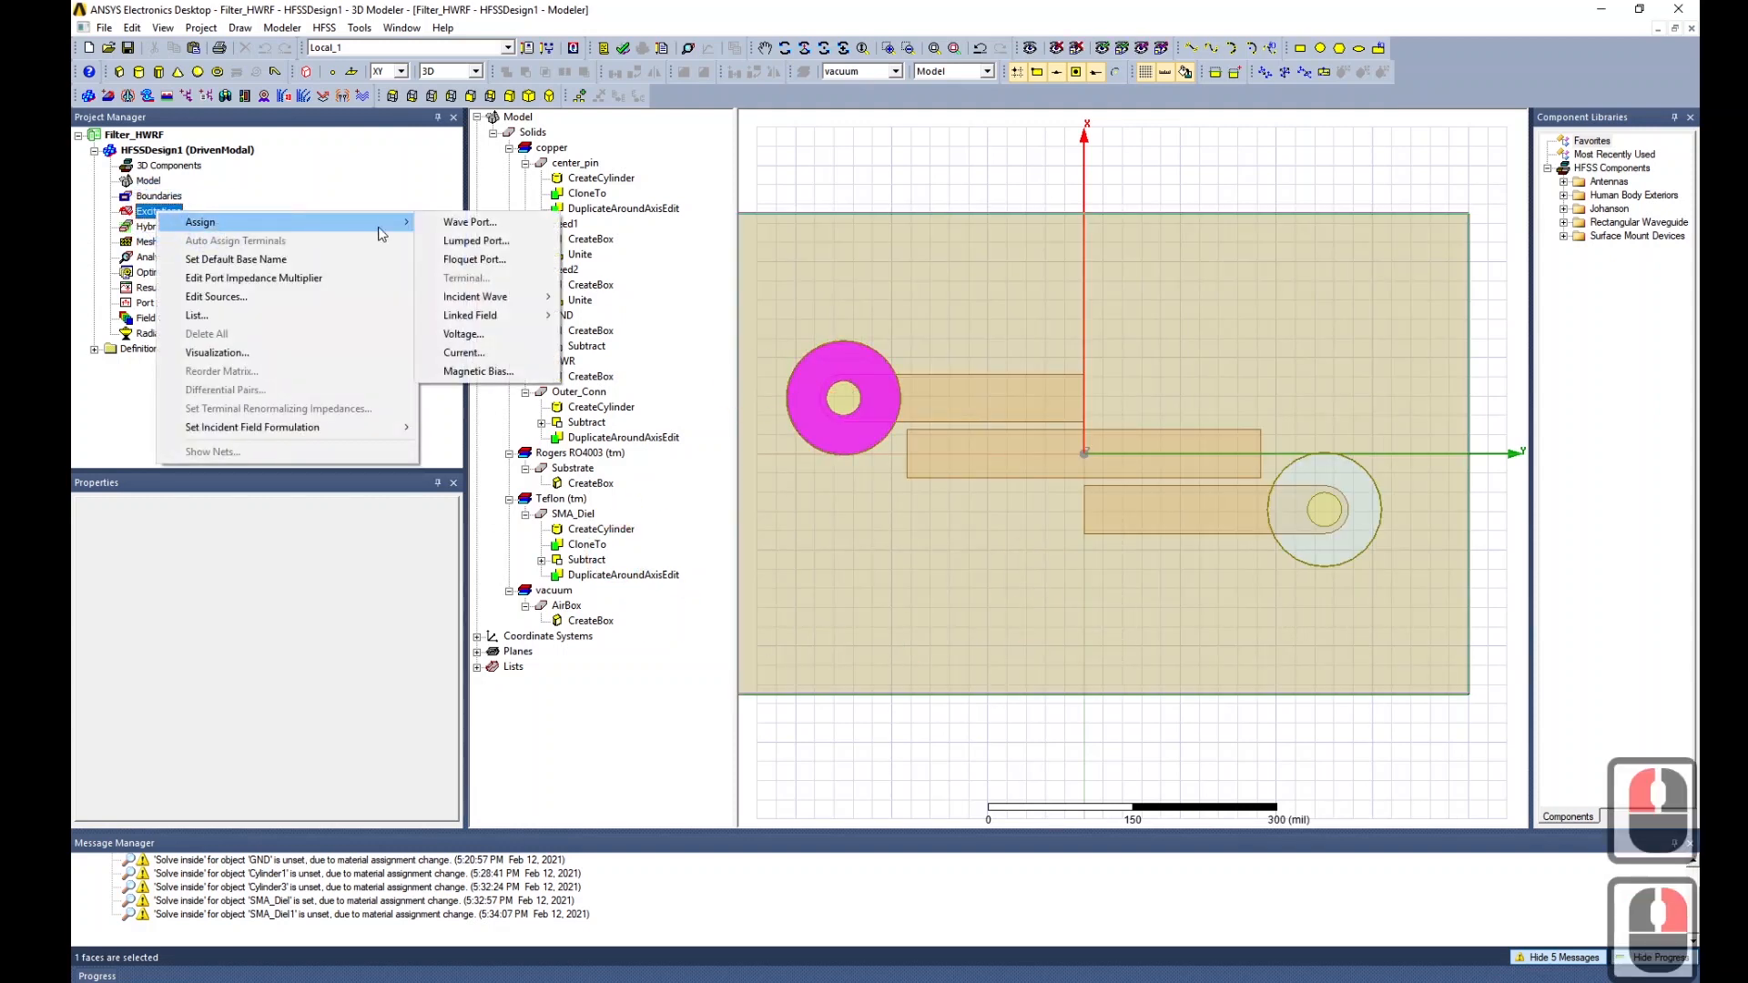
Start a wave port and draw a new Y-constrained integration line from inner conductor to outer ring.
left_click(462, 223)
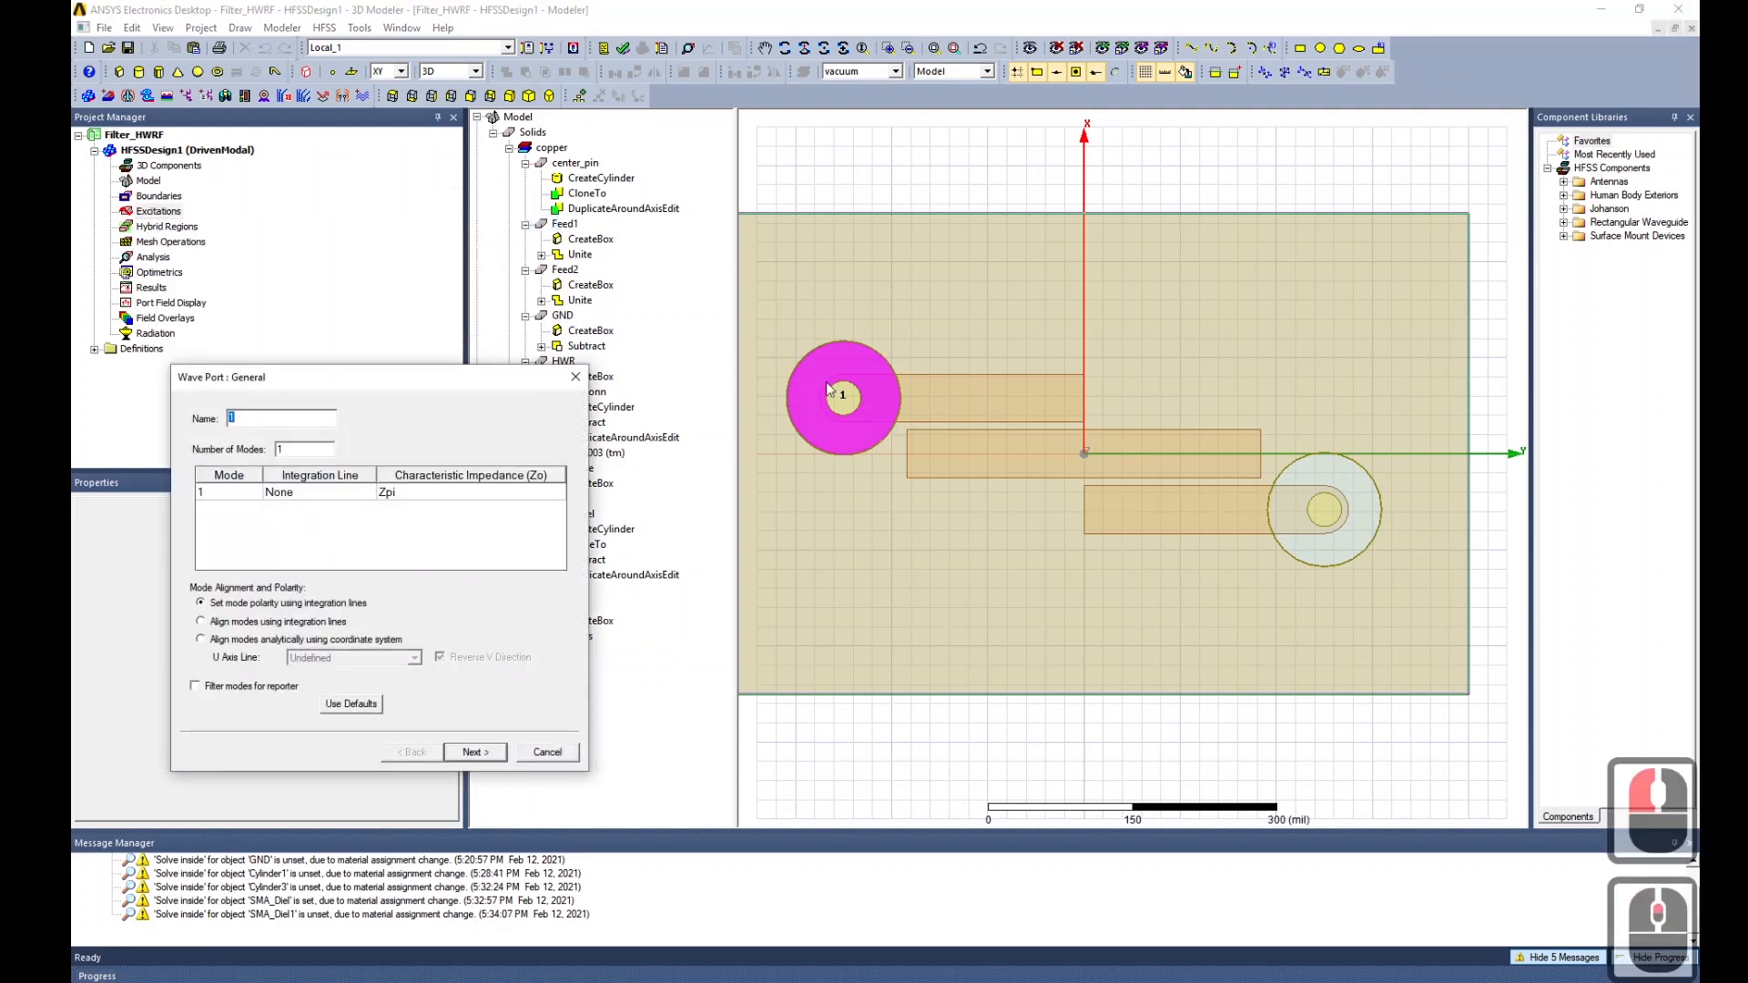
left_click(329, 494)
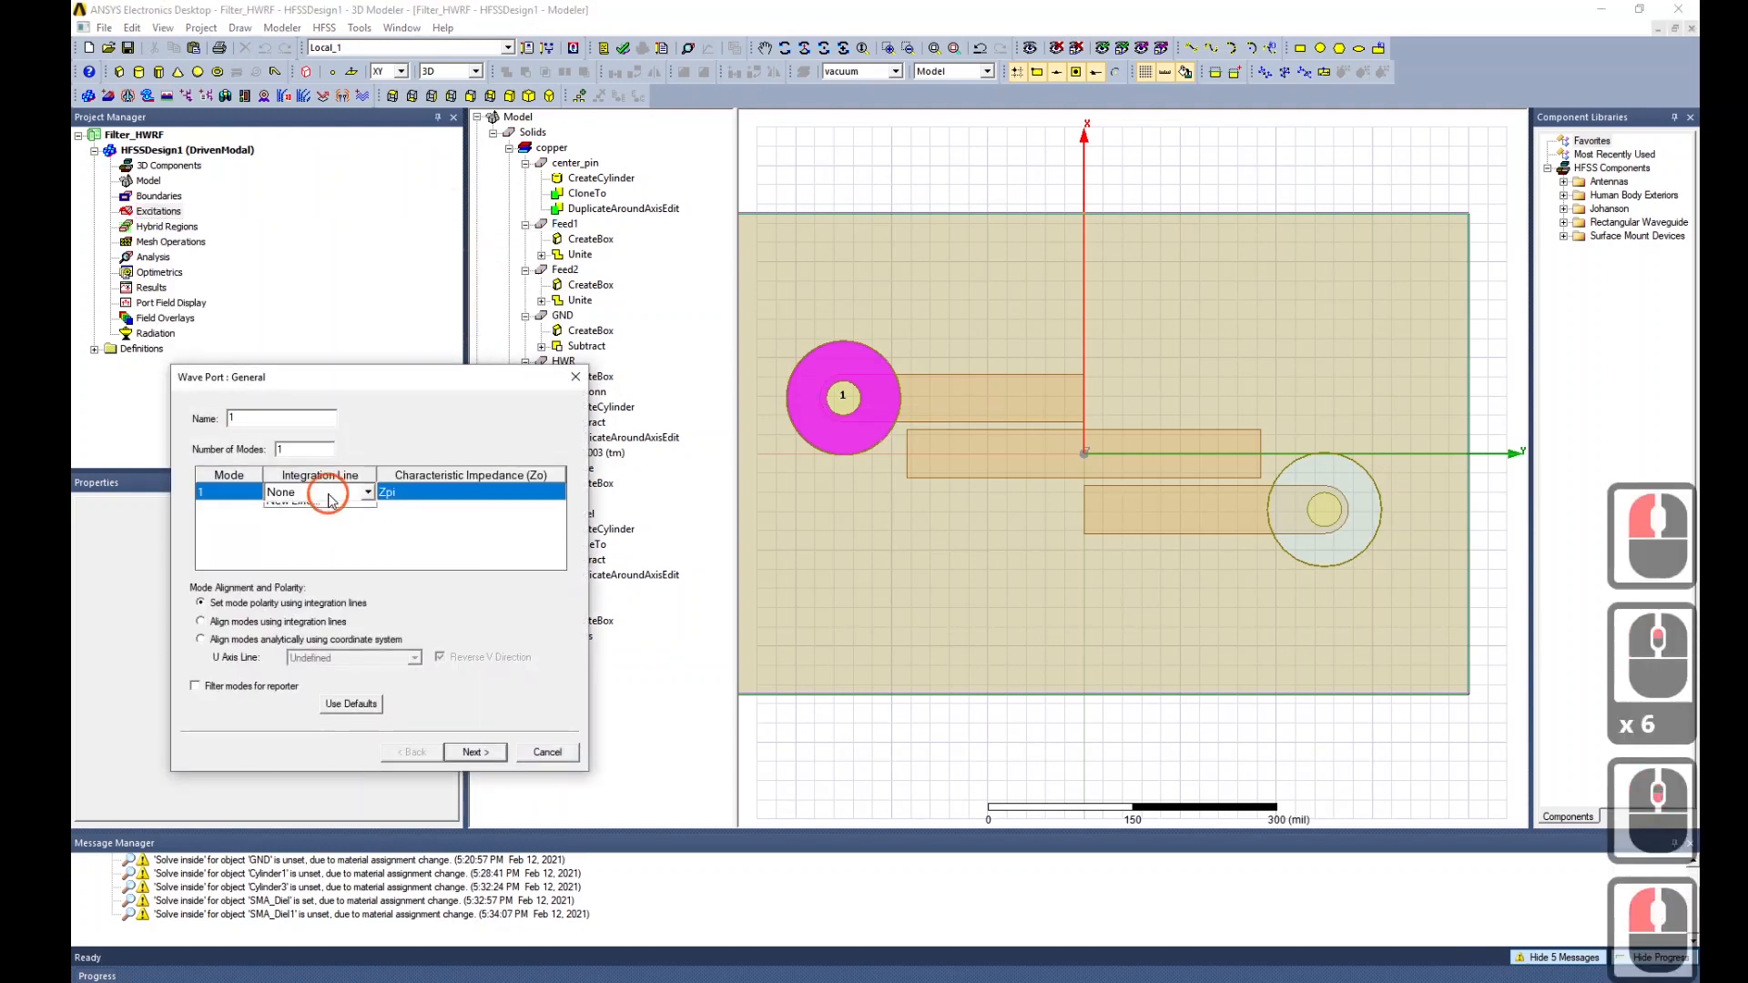
left_click(300, 523)
scroll(822, 412, "up", 20)
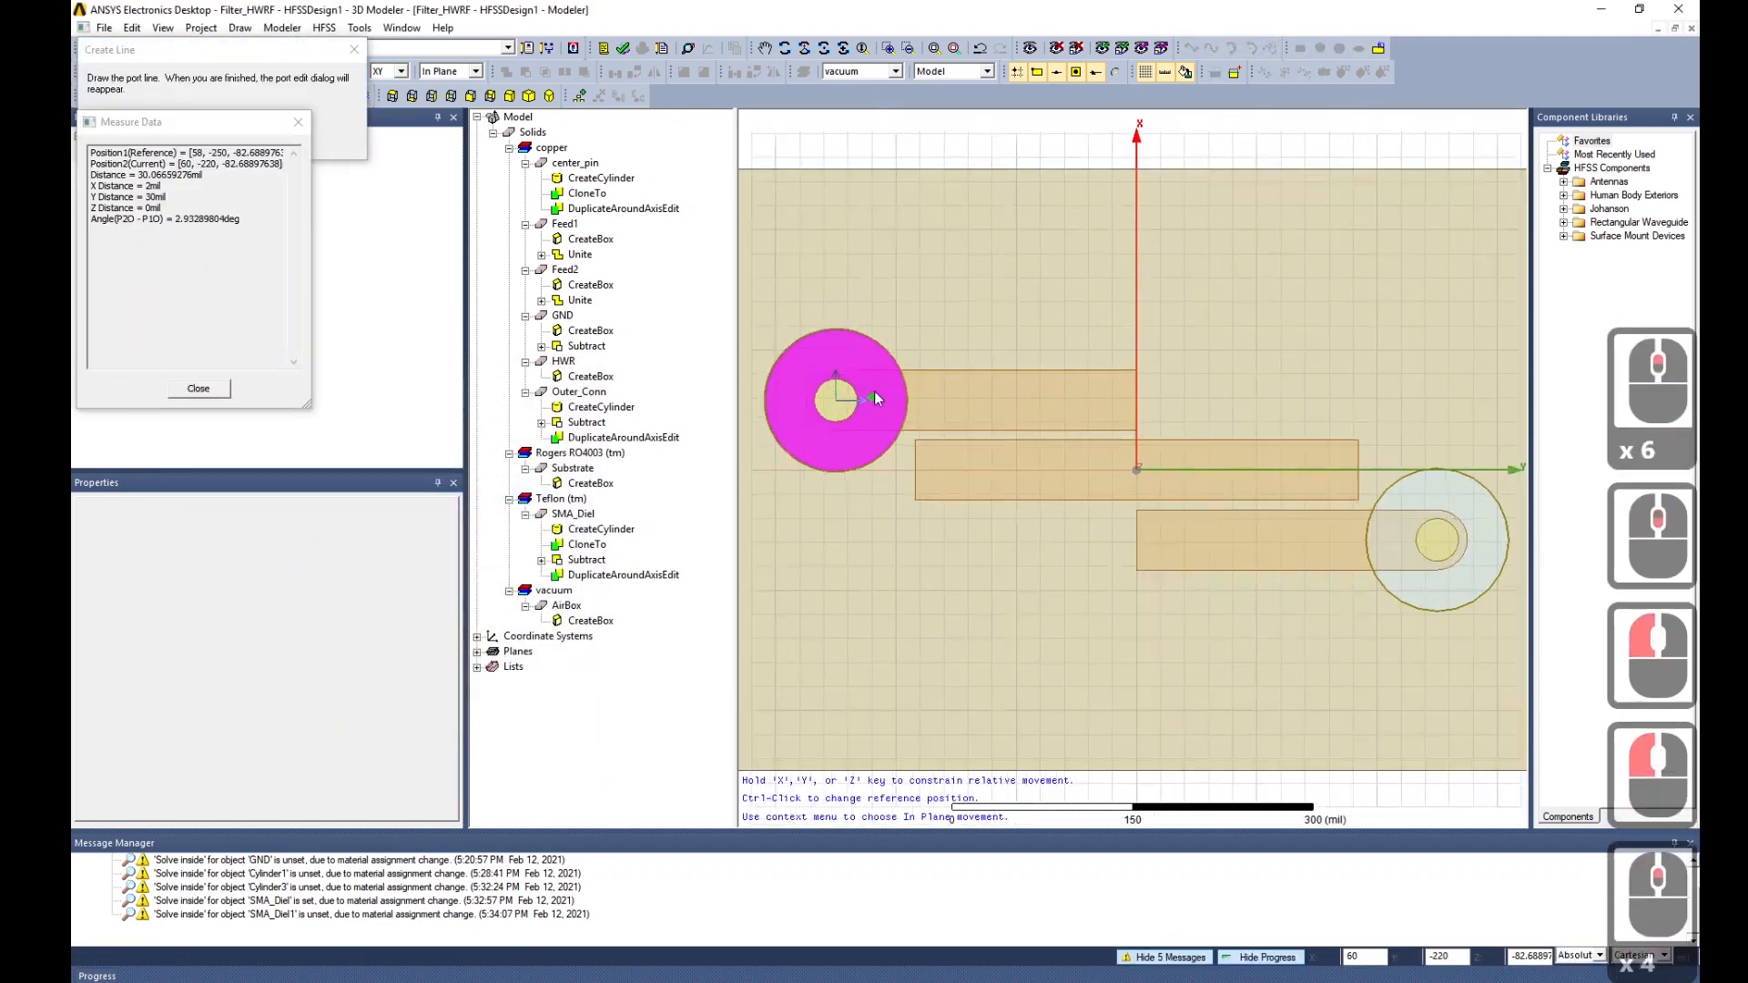
scroll(801, 405, "up", 12)
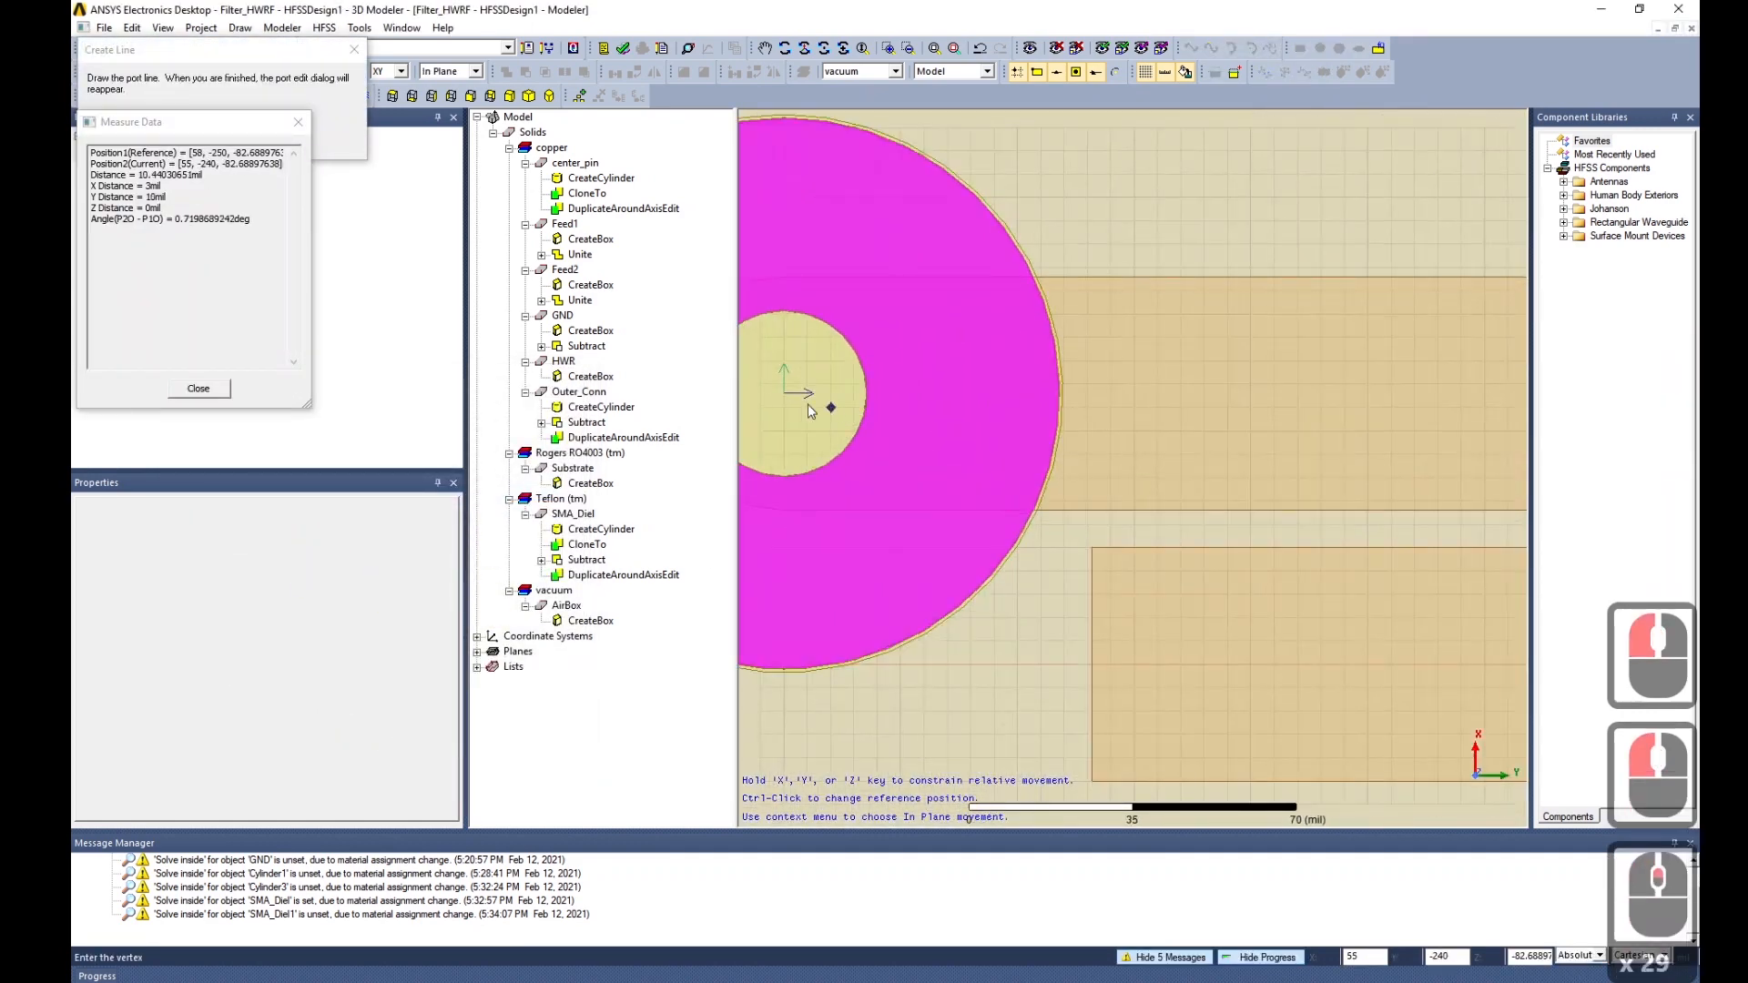
scroll(1242, 638, "down", 7)
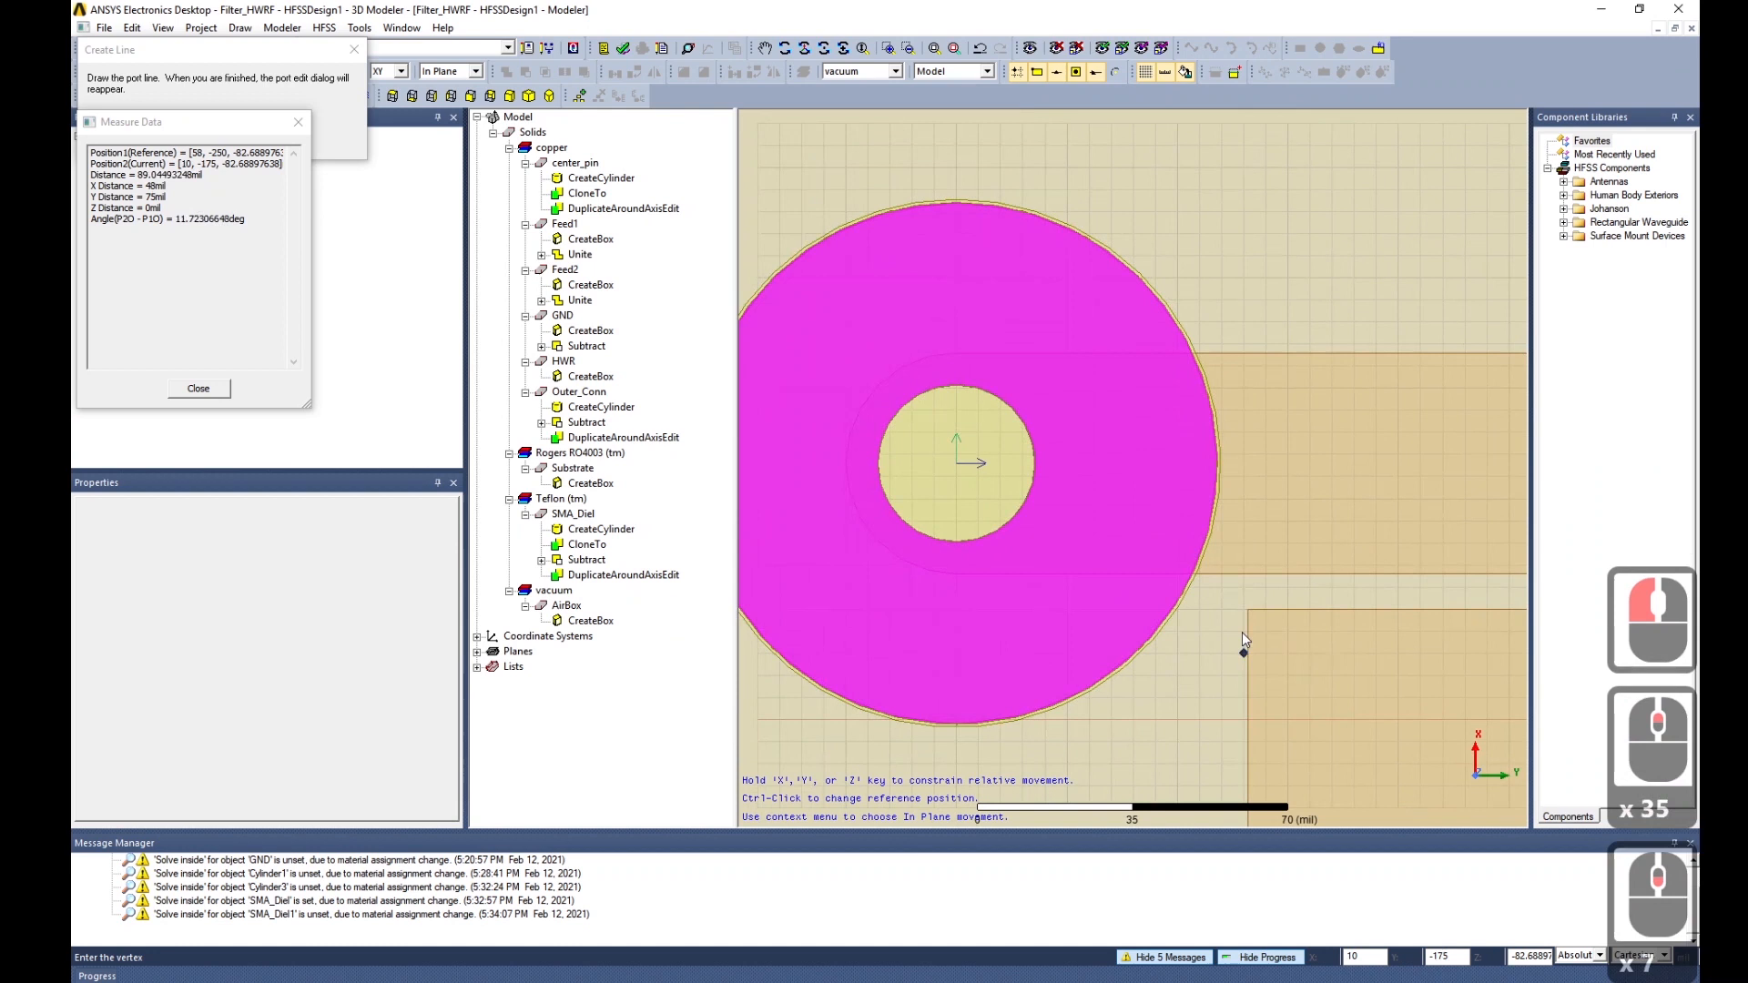
left_click(1036, 462)
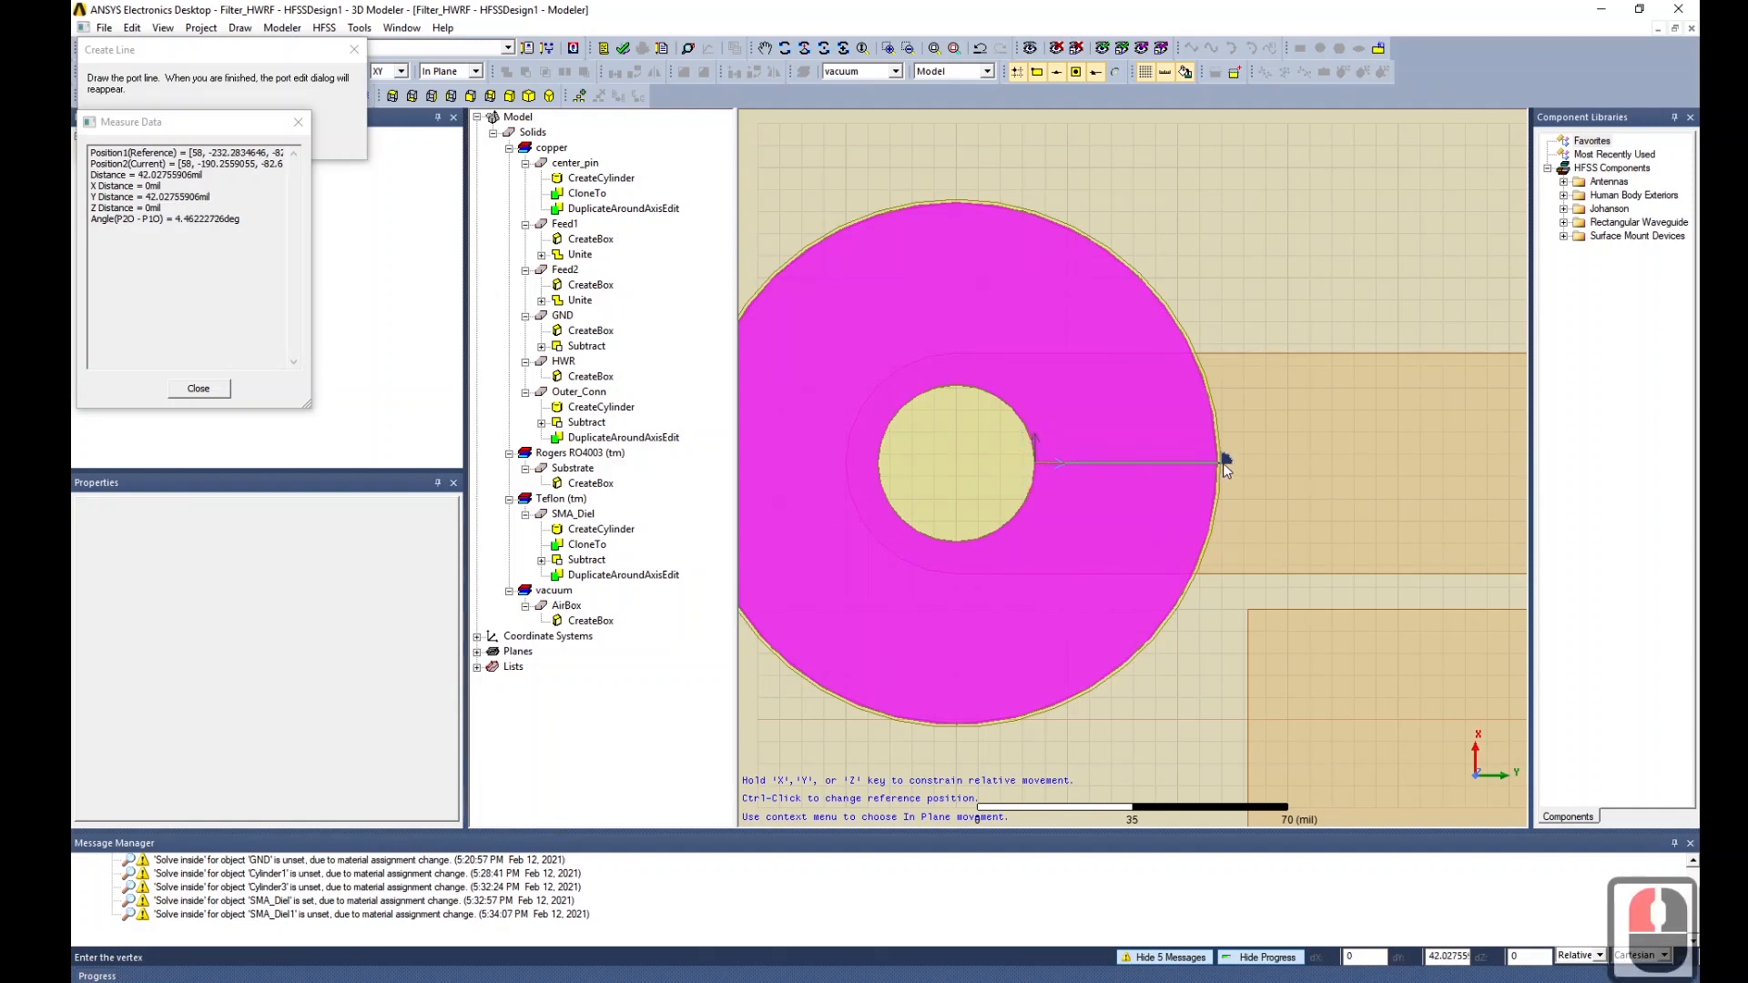
scroll(1226, 466, "up", 6)
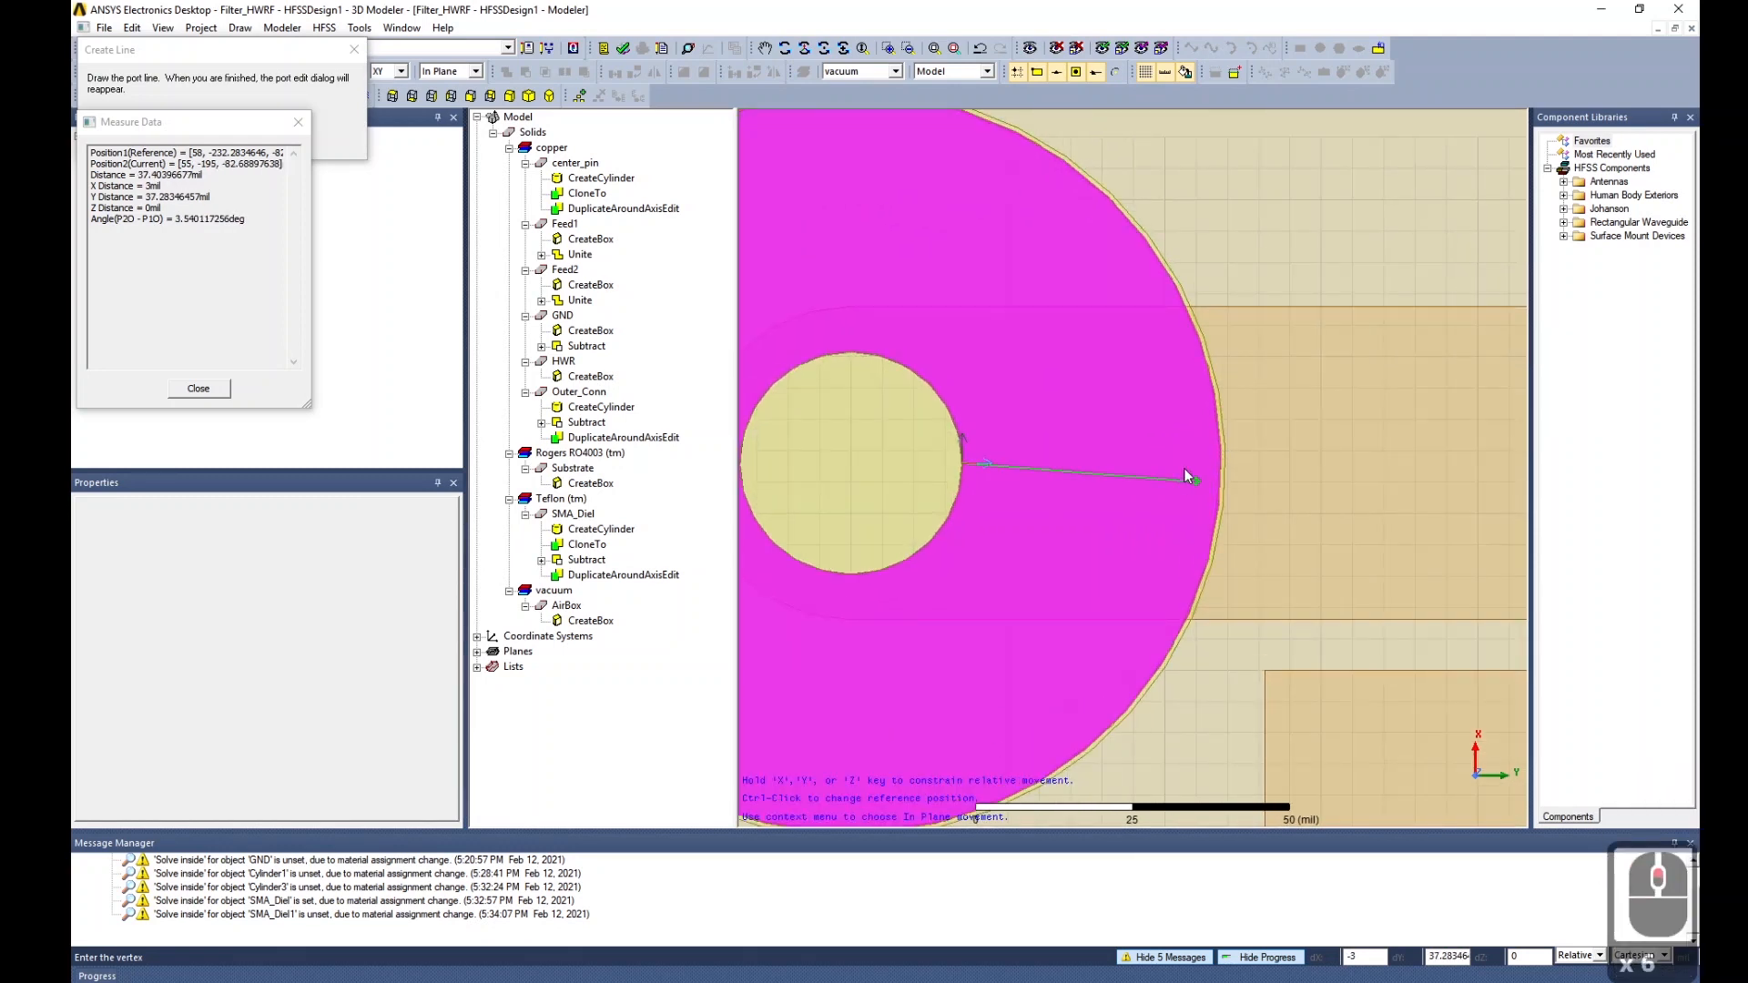
key("y")
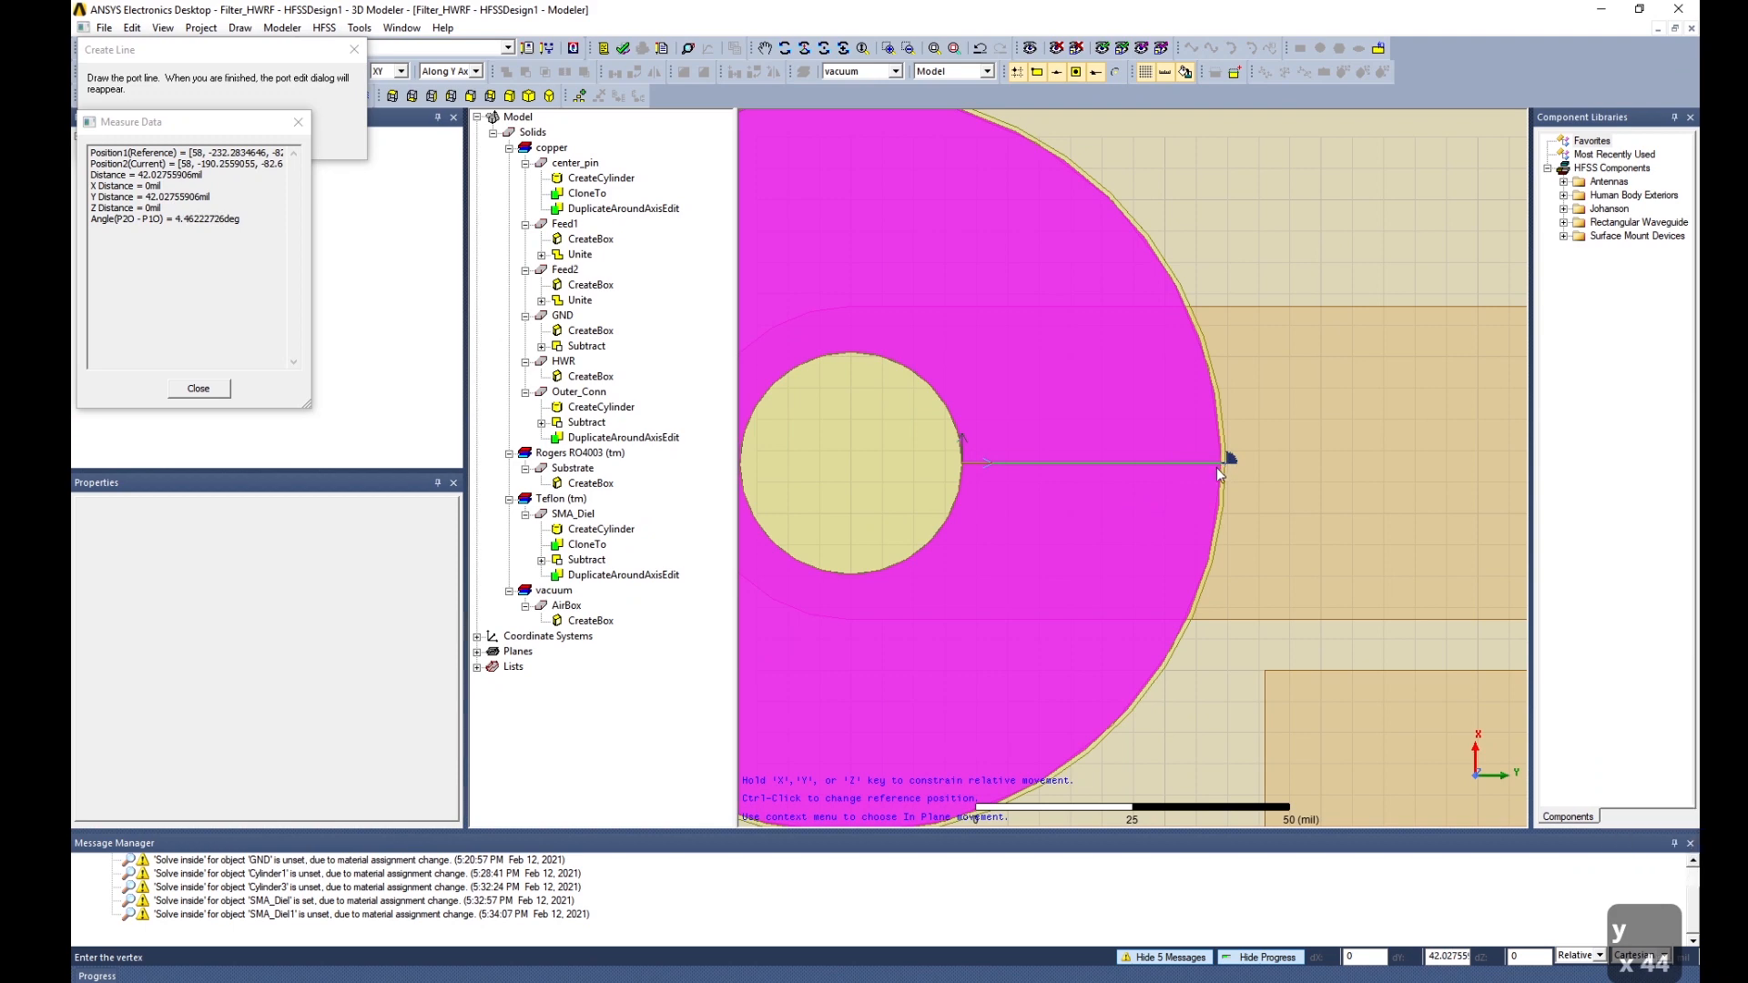
scroll(1220, 466, "up", 8)
scroll(1217, 466, "up", 12)
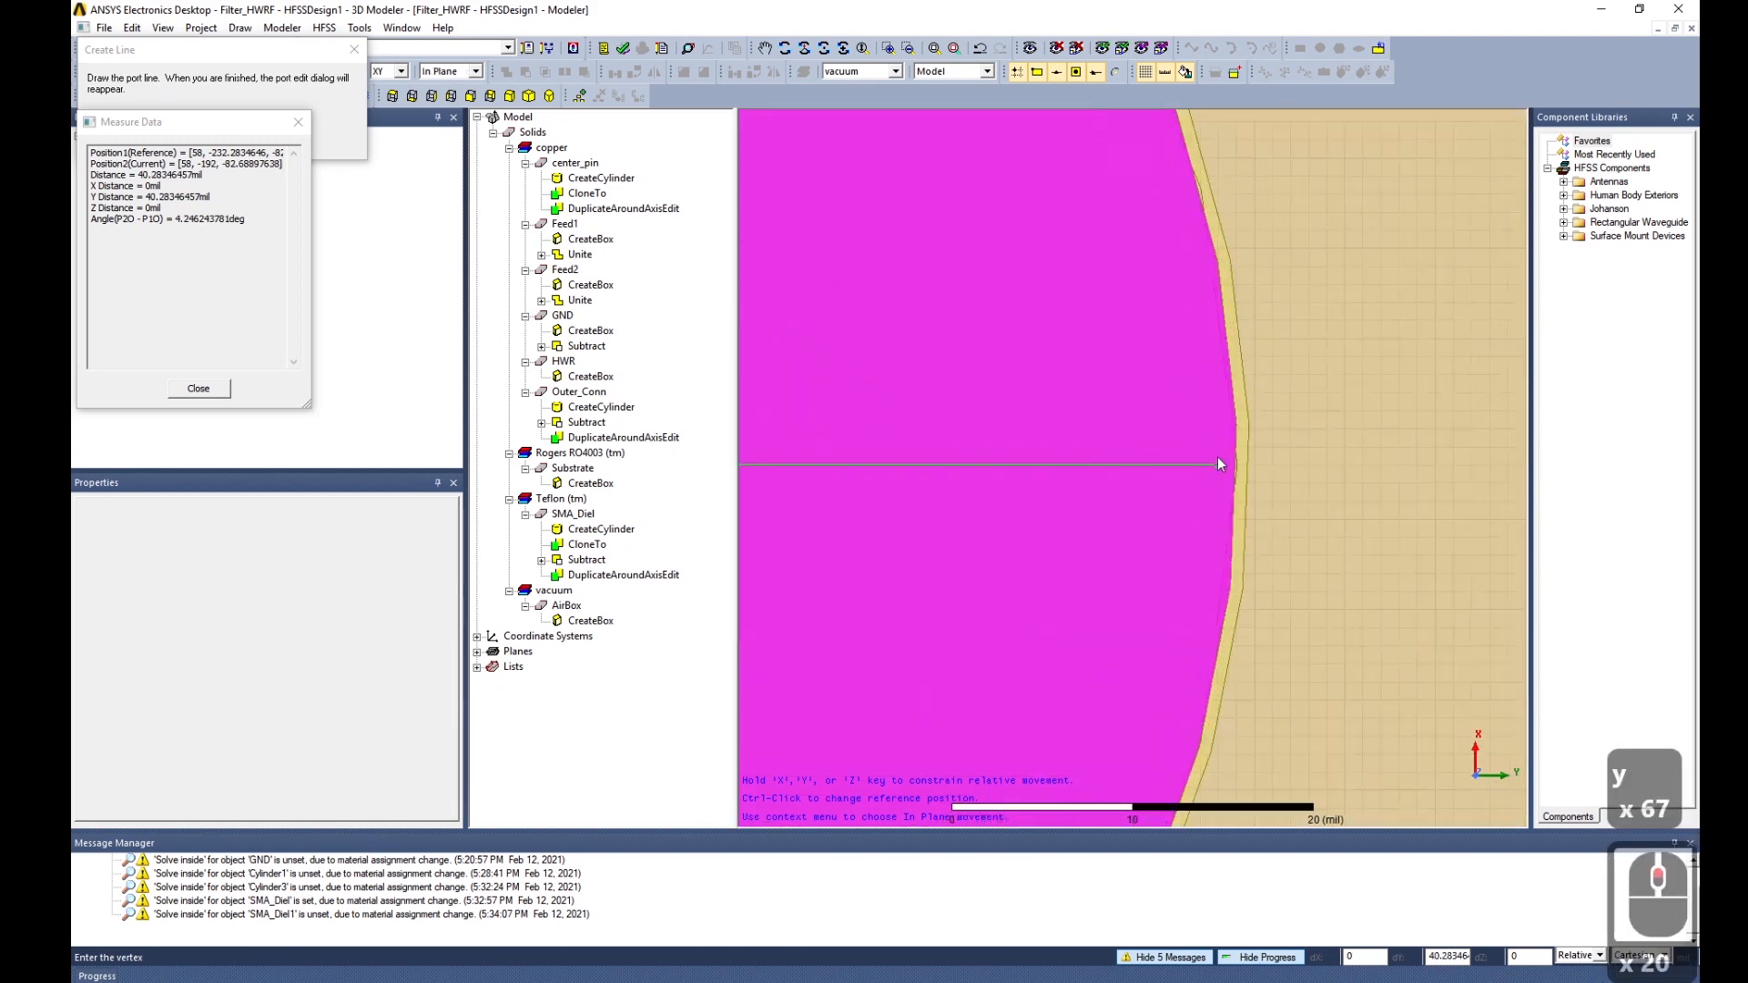
left_click(1239, 465)
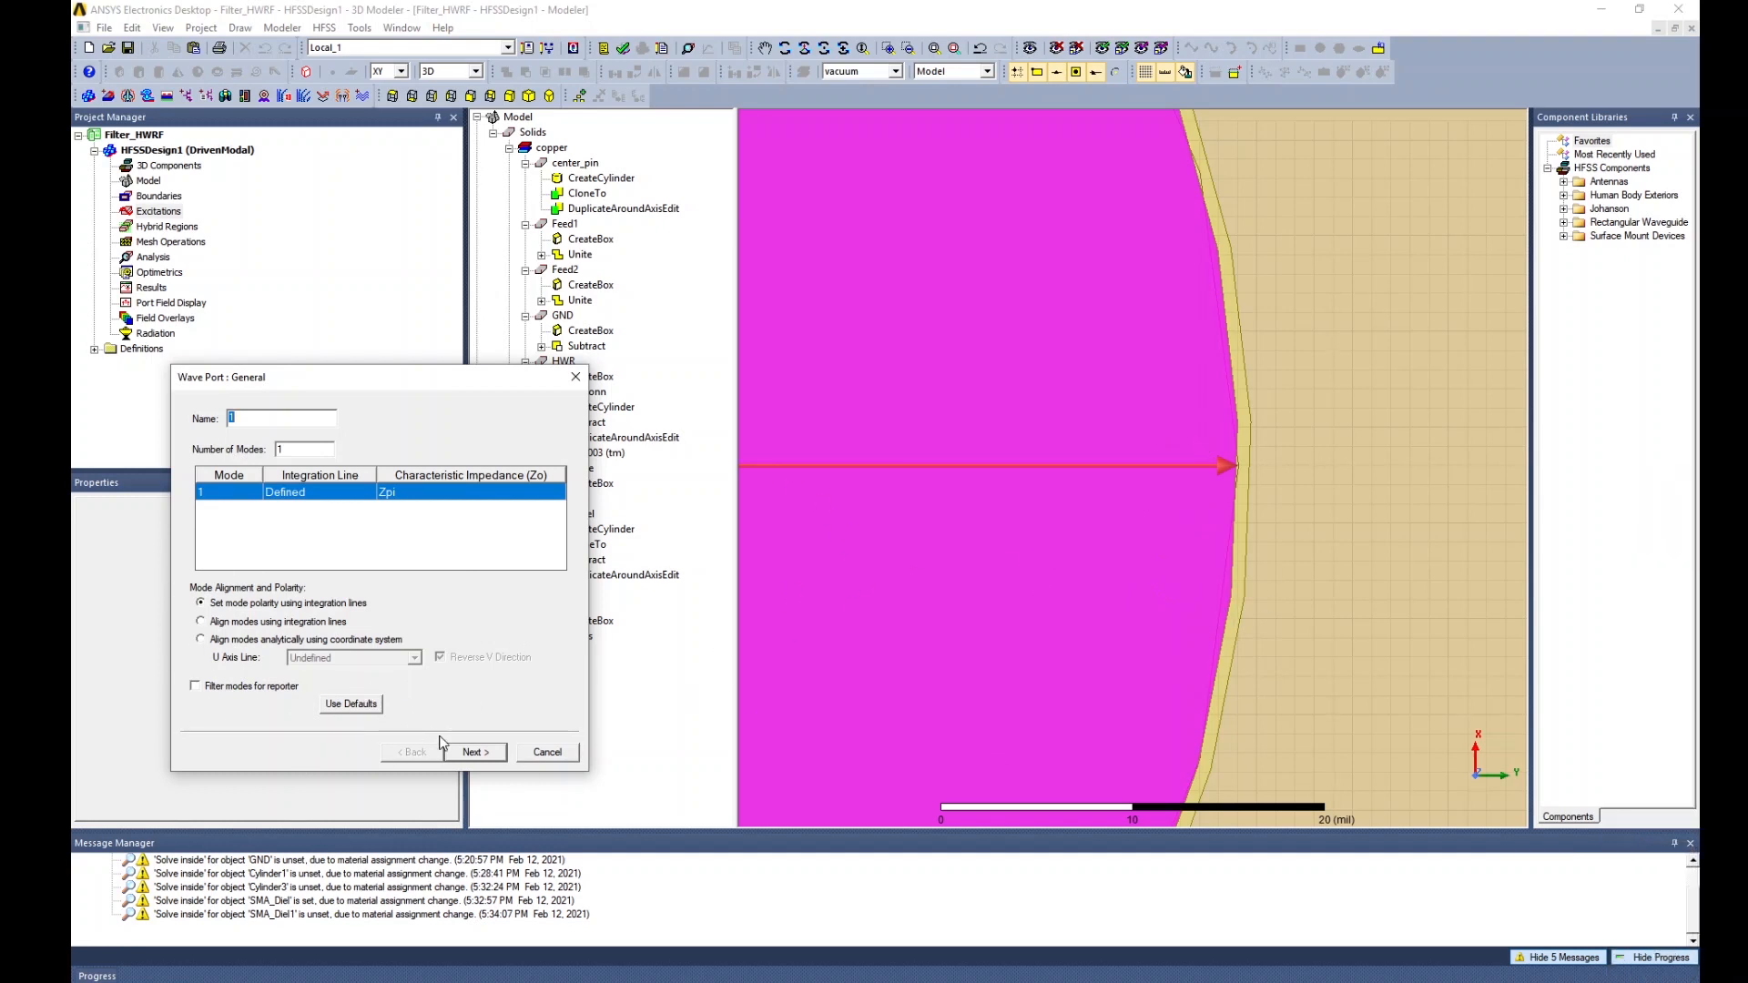
Accept the default post-processing settings and finish wave port 1.
left_click(471, 753)
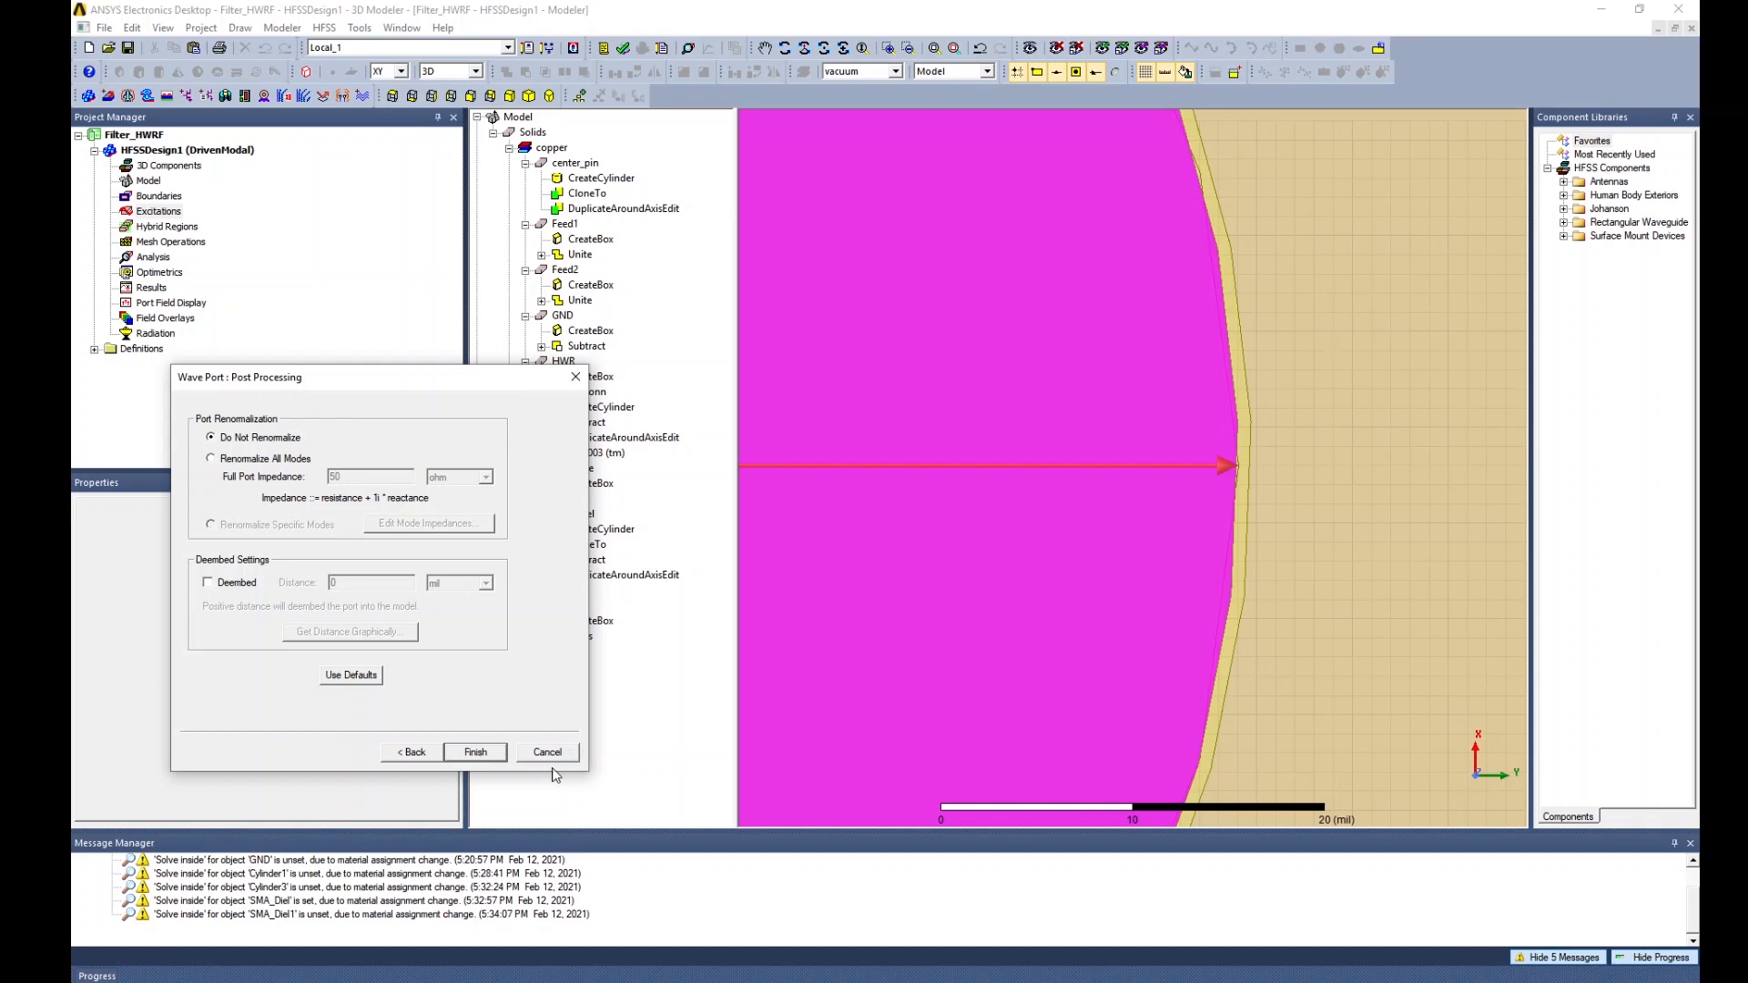
left_click(473, 756)
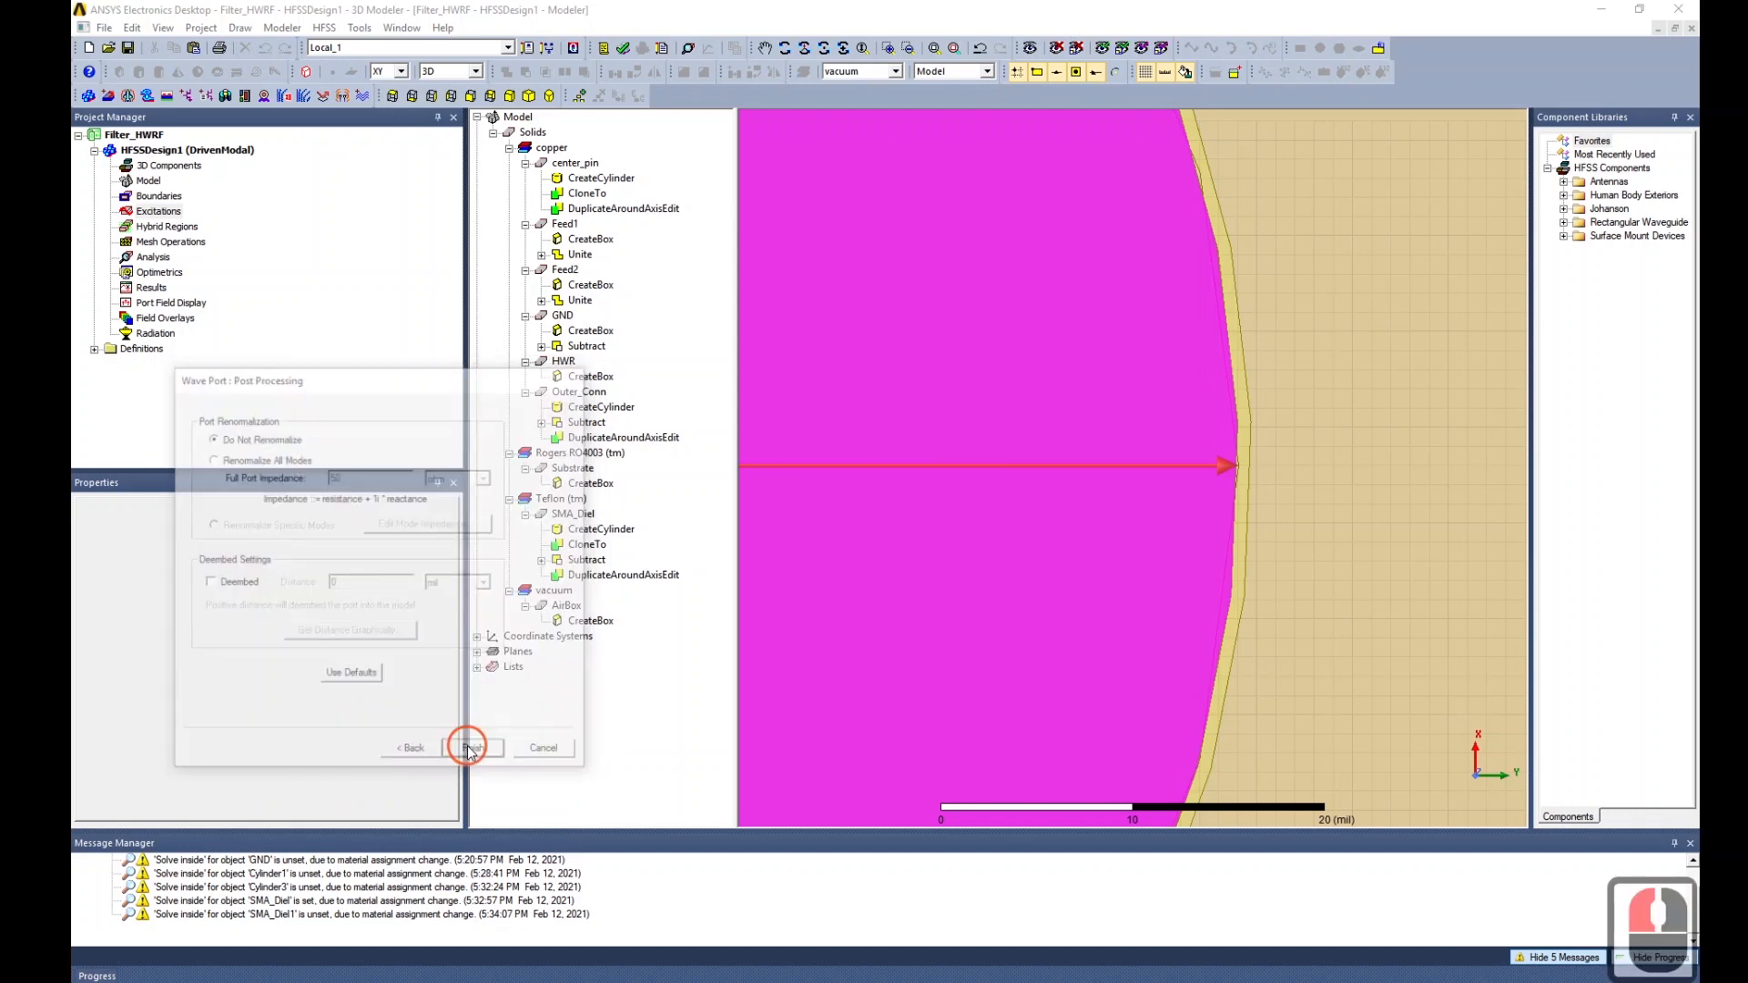
left_click(1058, 504)
scroll(1058, 504, "down", 20)
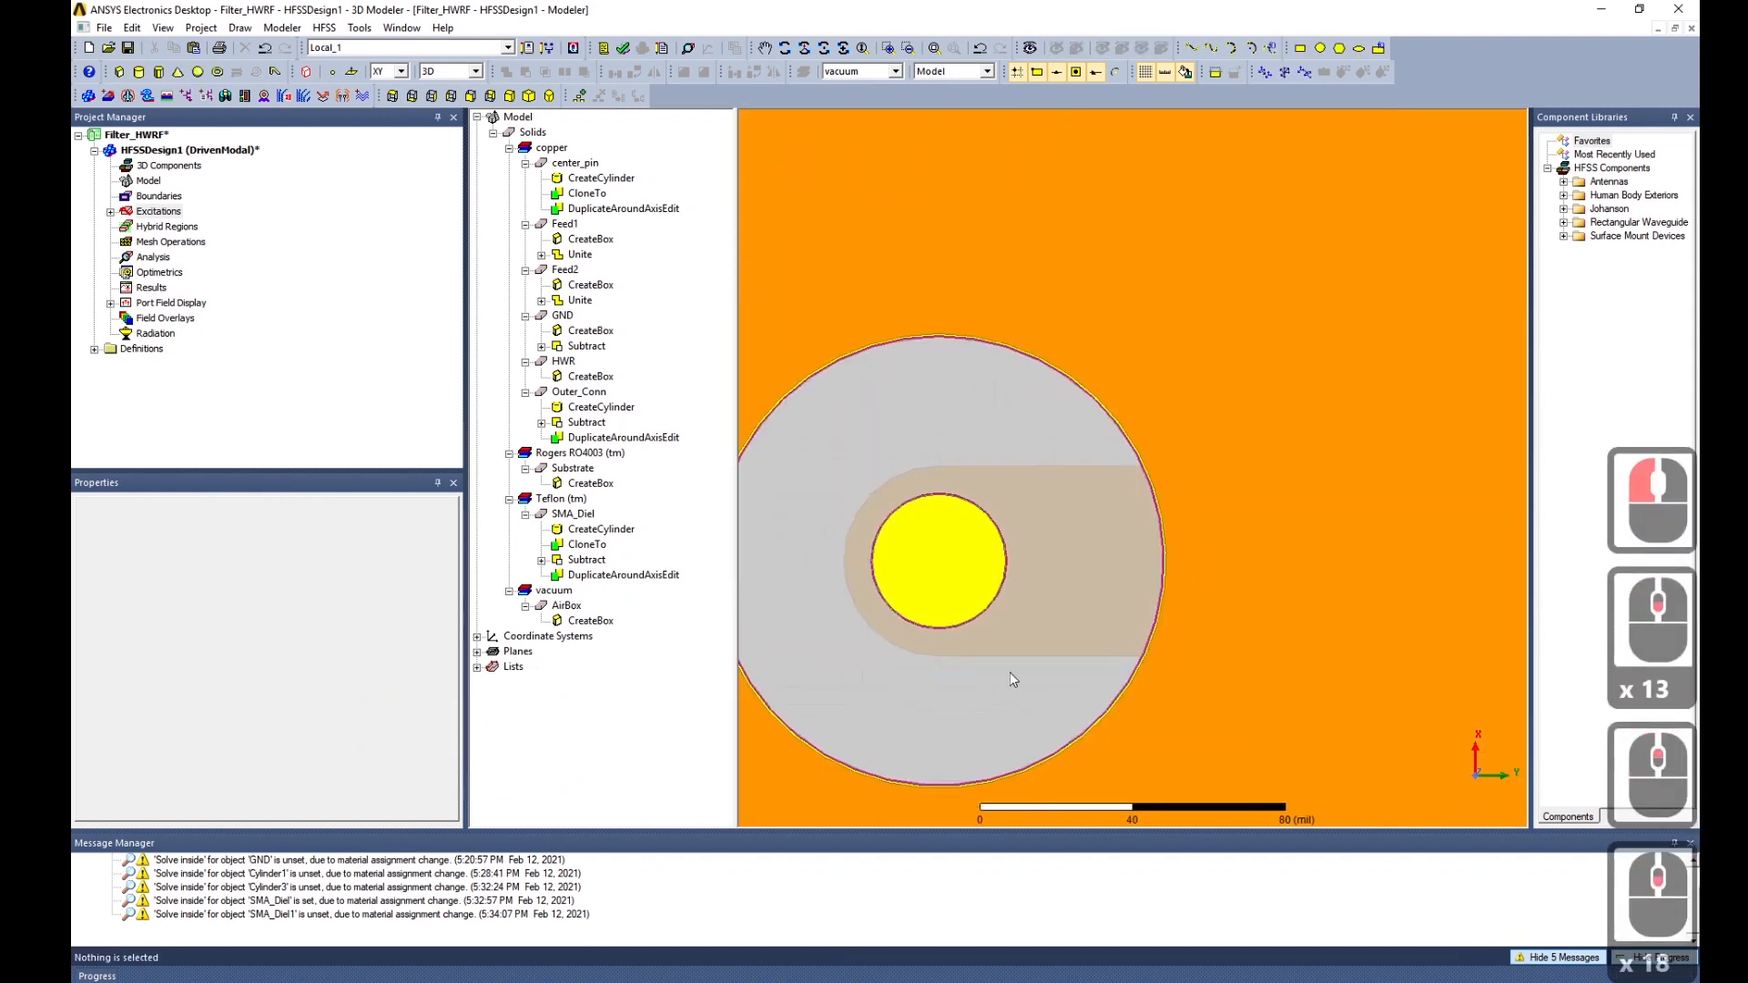
Select the right connector's ring face and begin assigning a wave port to it.
scroll(969, 668, "down", 16)
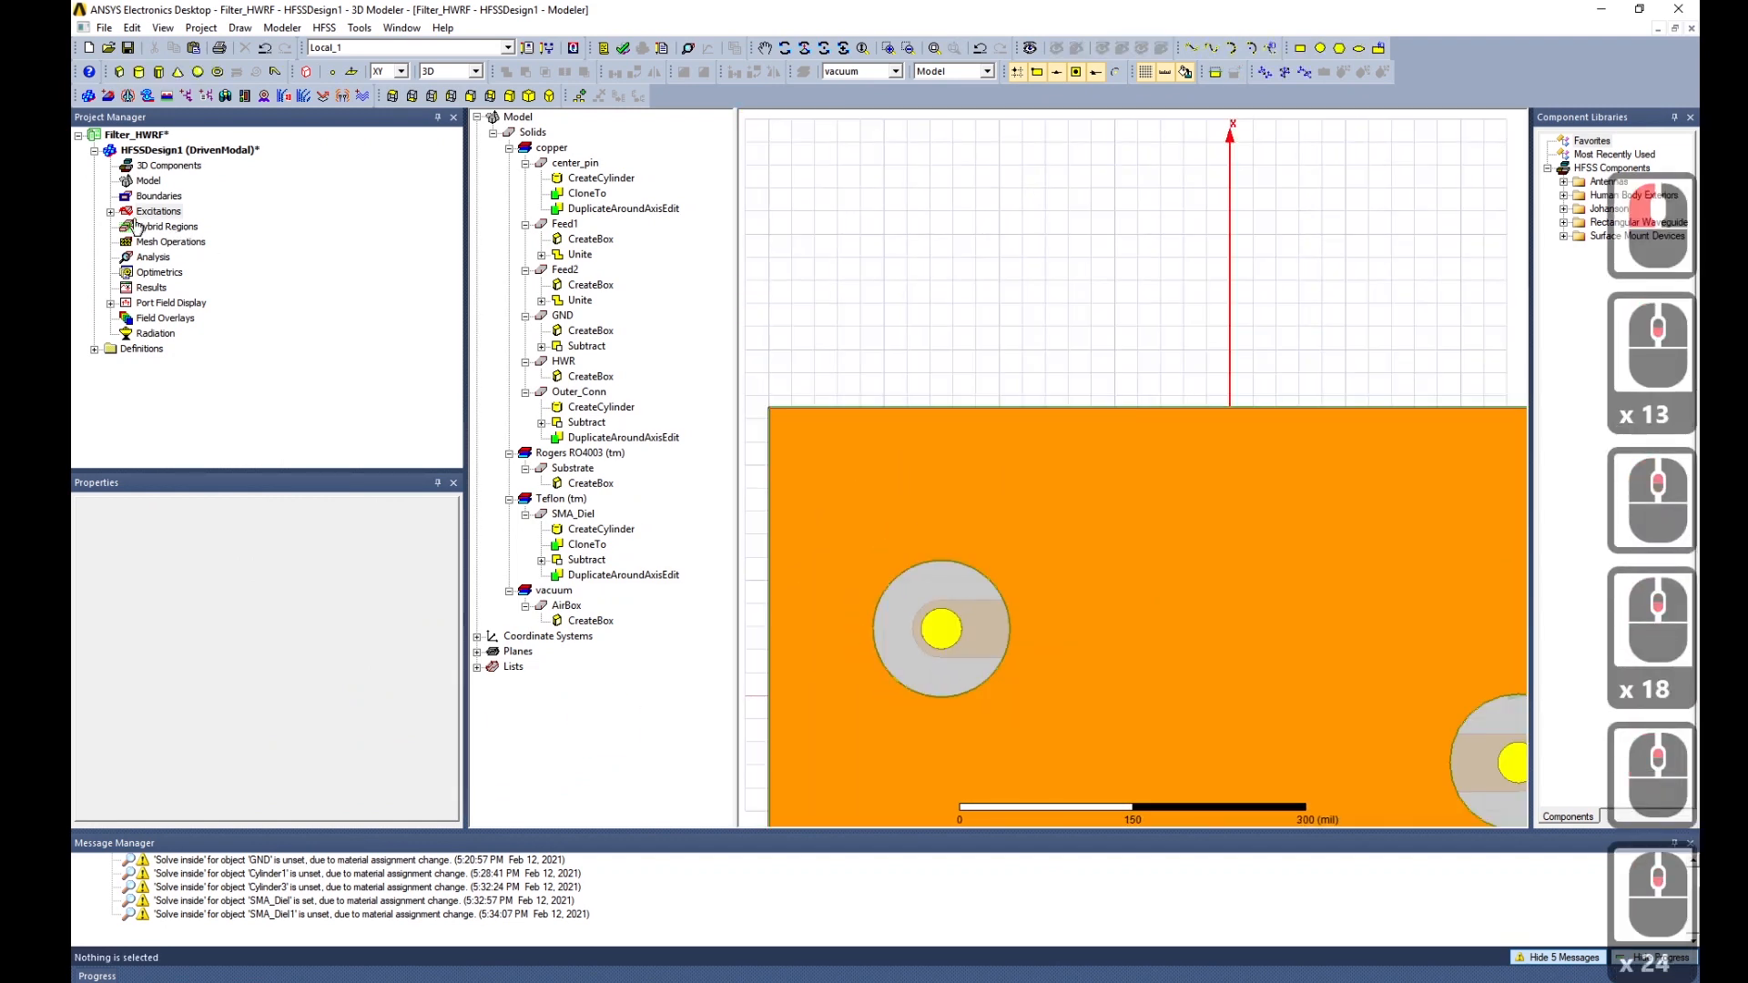
left_click(110, 213)
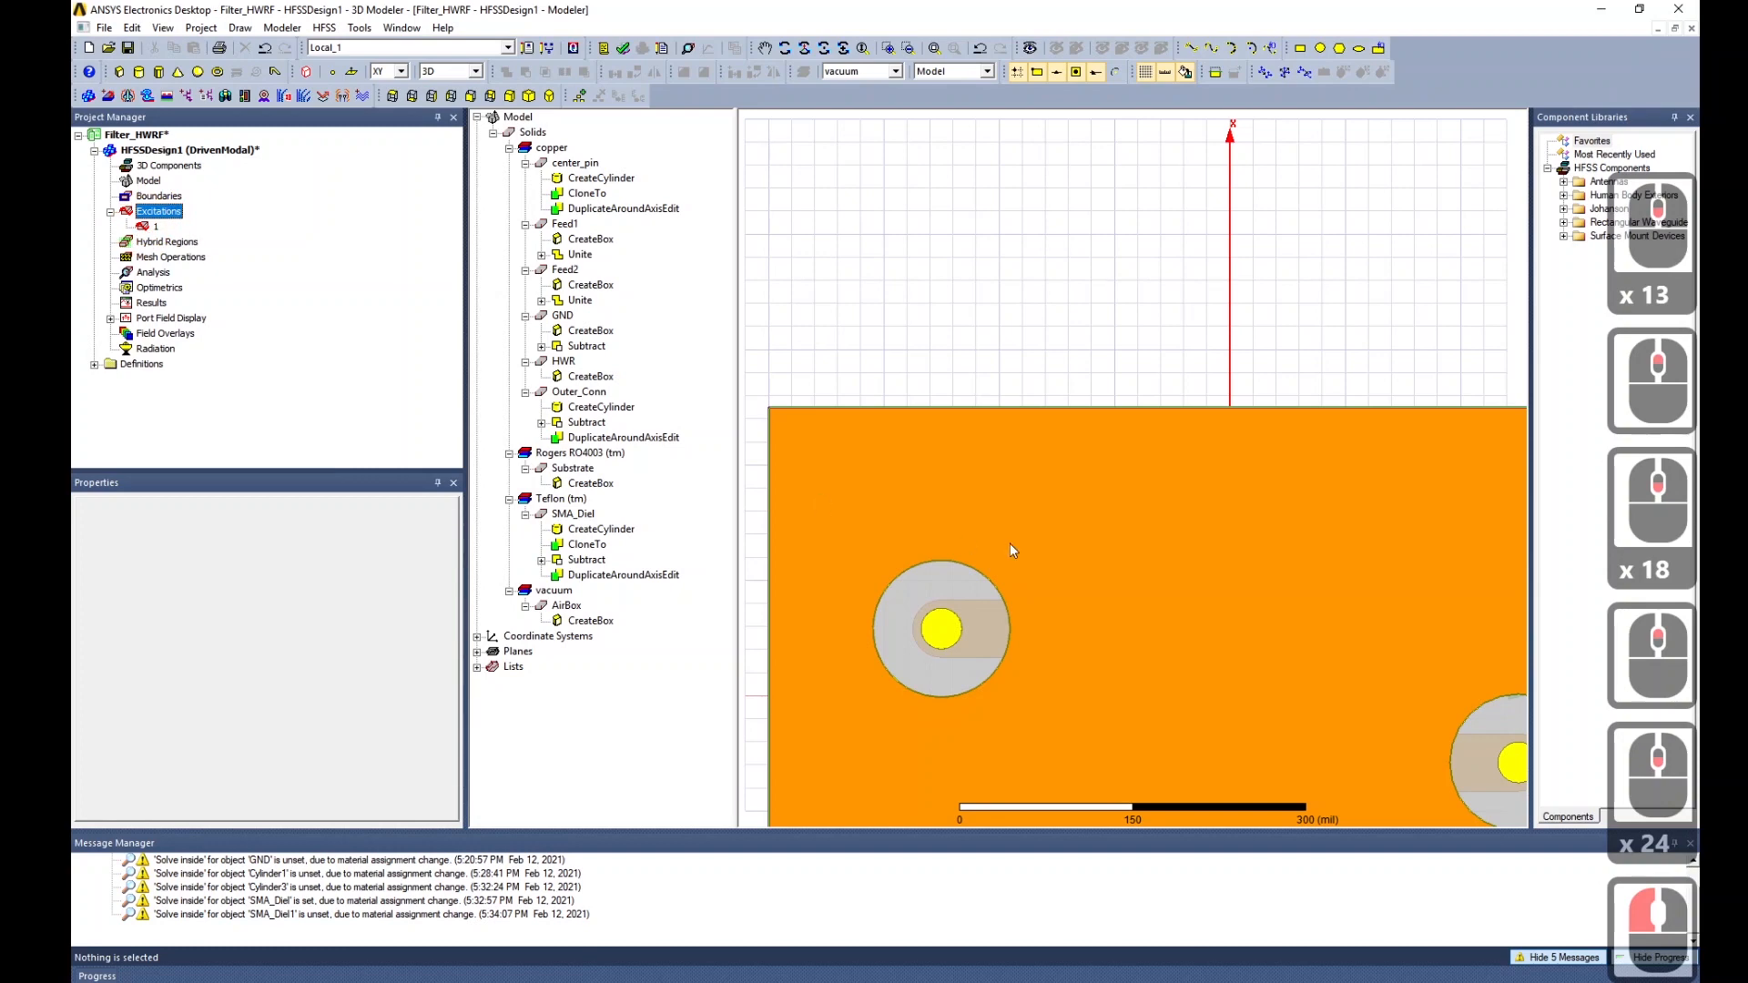
scroll(1011, 545, "down", 12)
scroll(1231, 675, "up", 15)
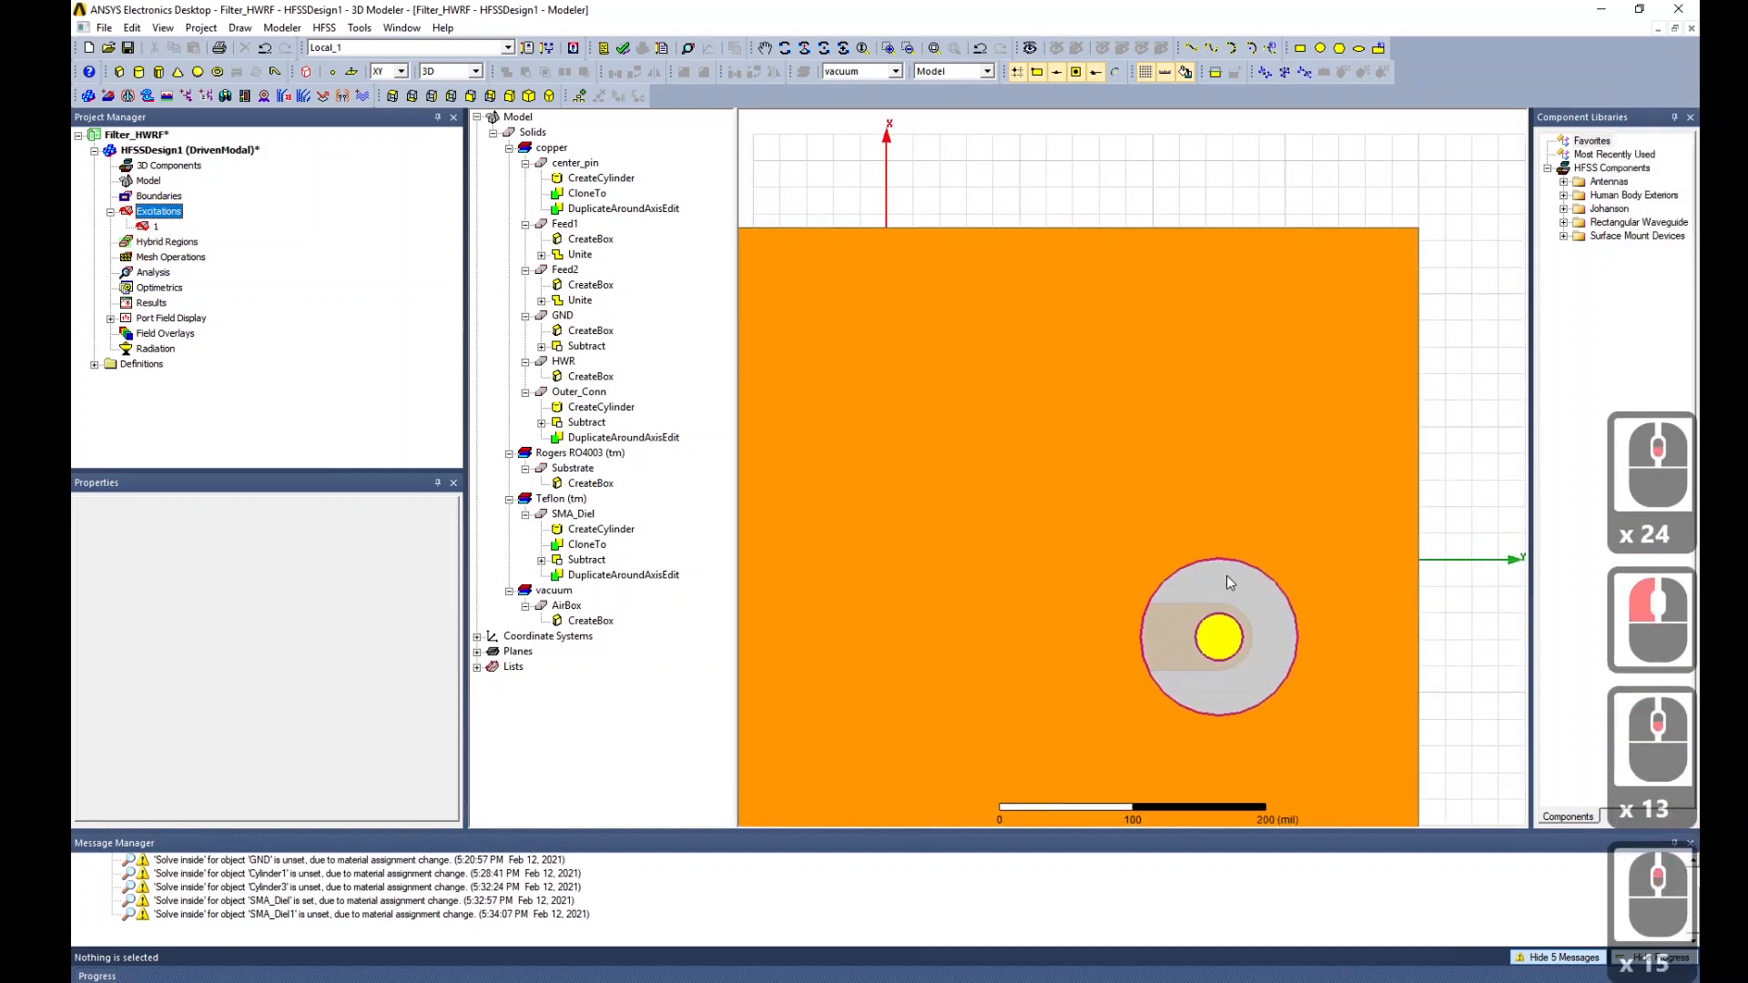
left_click(1229, 579)
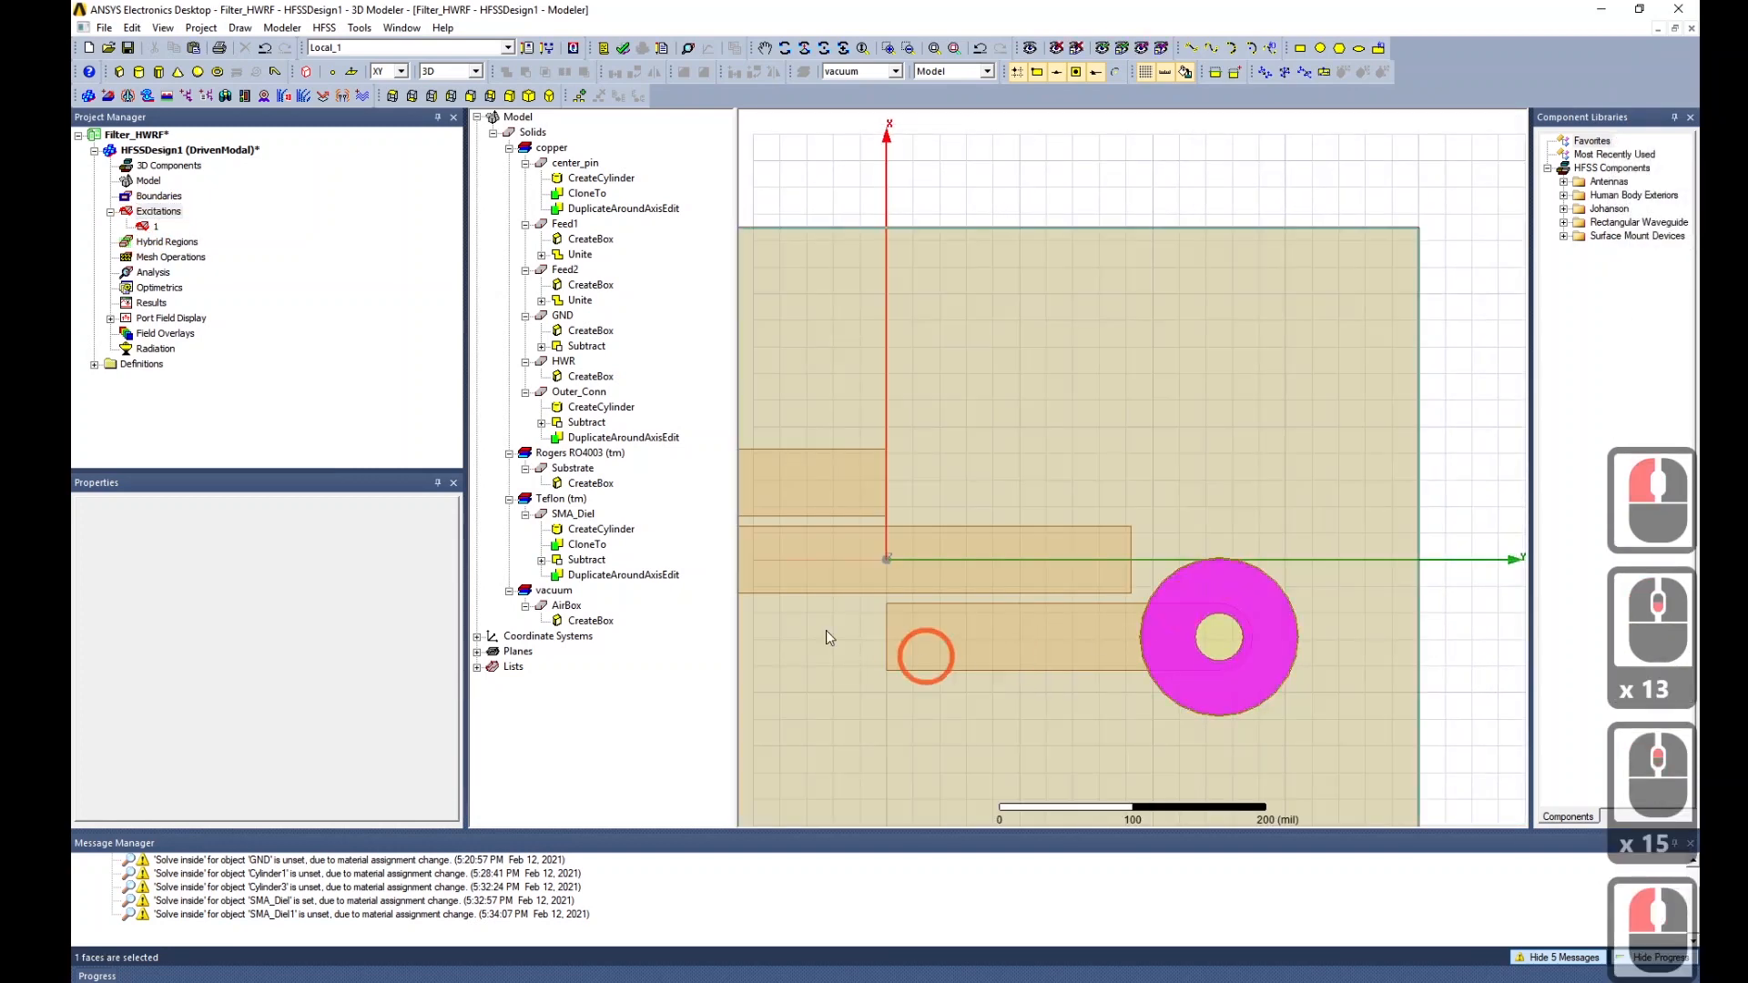
right_click(159, 211)
mouse_move(199, 222)
left_click(455, 223)
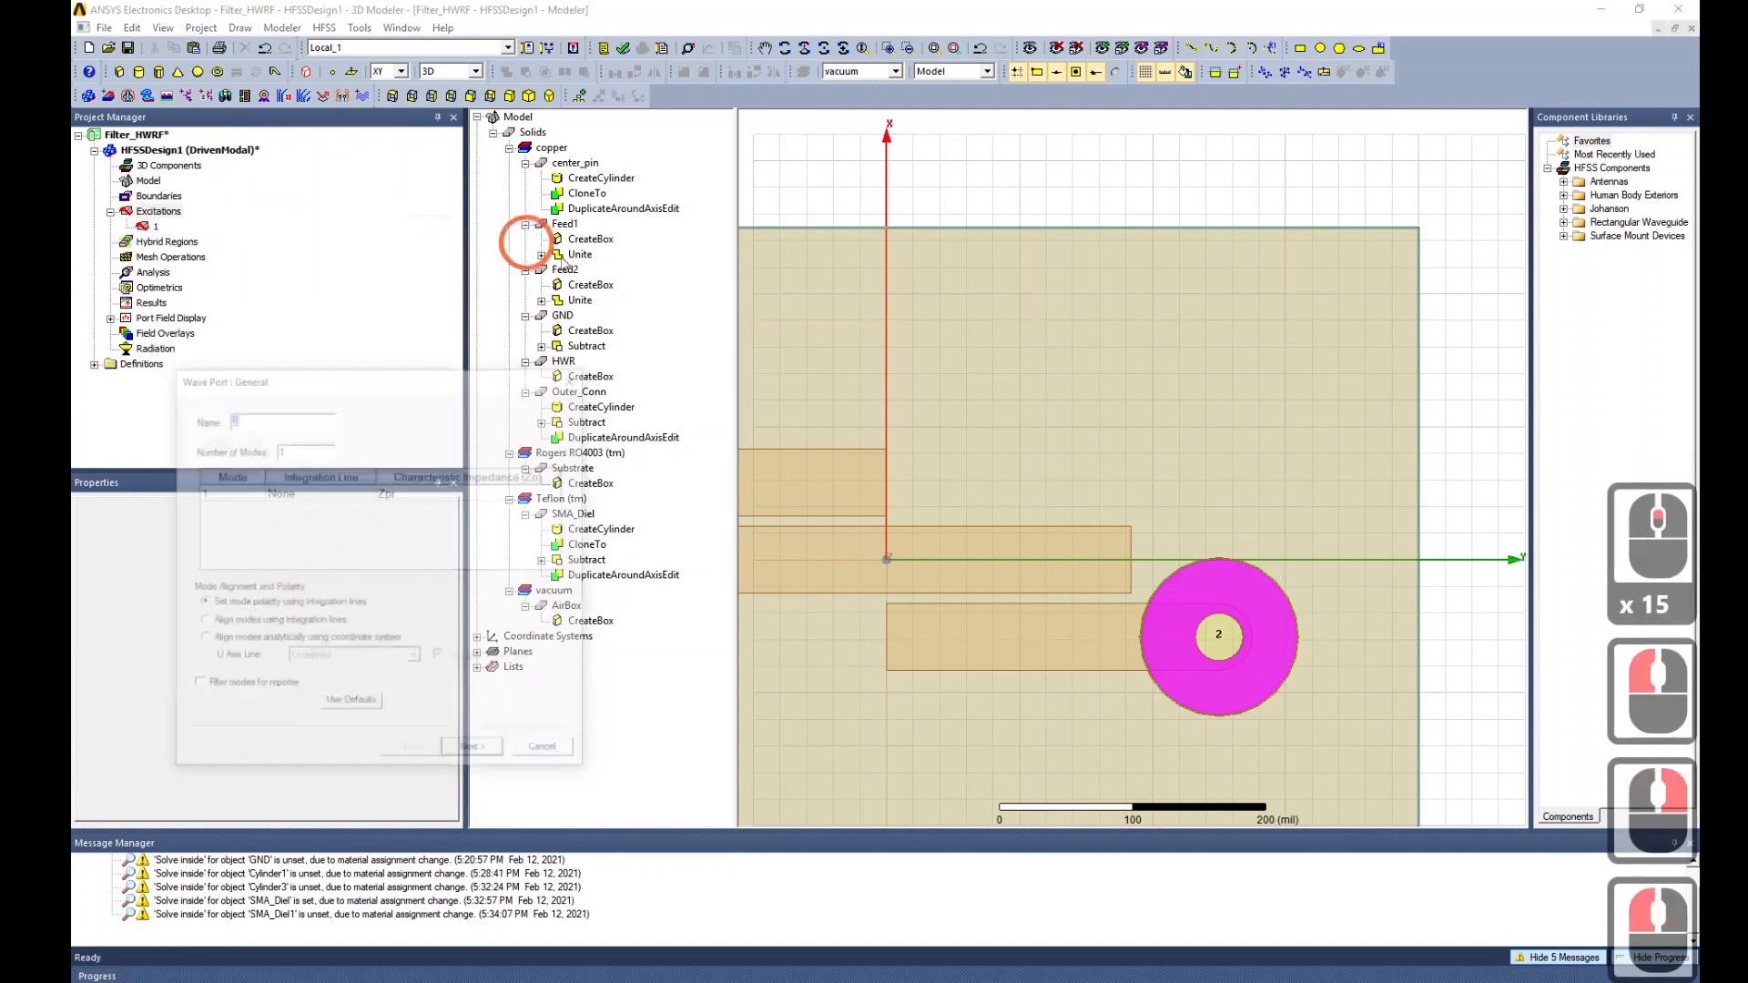
Draw a new integration line from inner conductor edge to outer ring, then finish port 2.
left_click(352, 493)
left_click(353, 493)
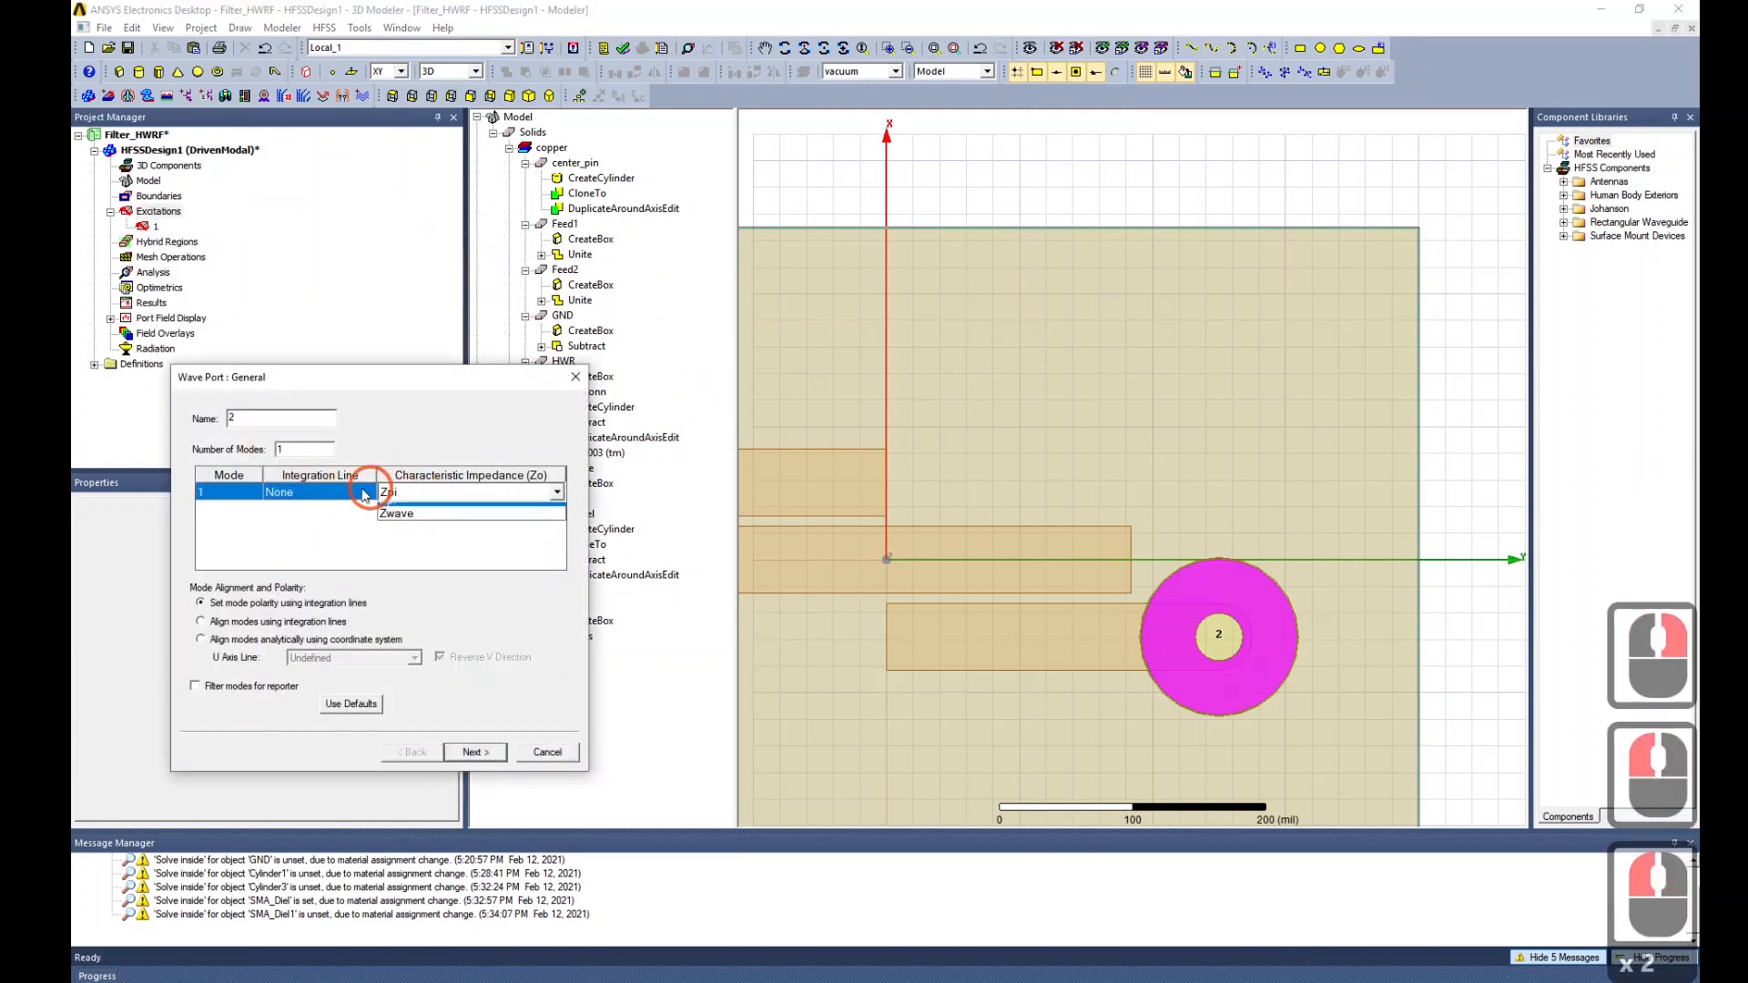
left_click(355, 493)
left_click(292, 524)
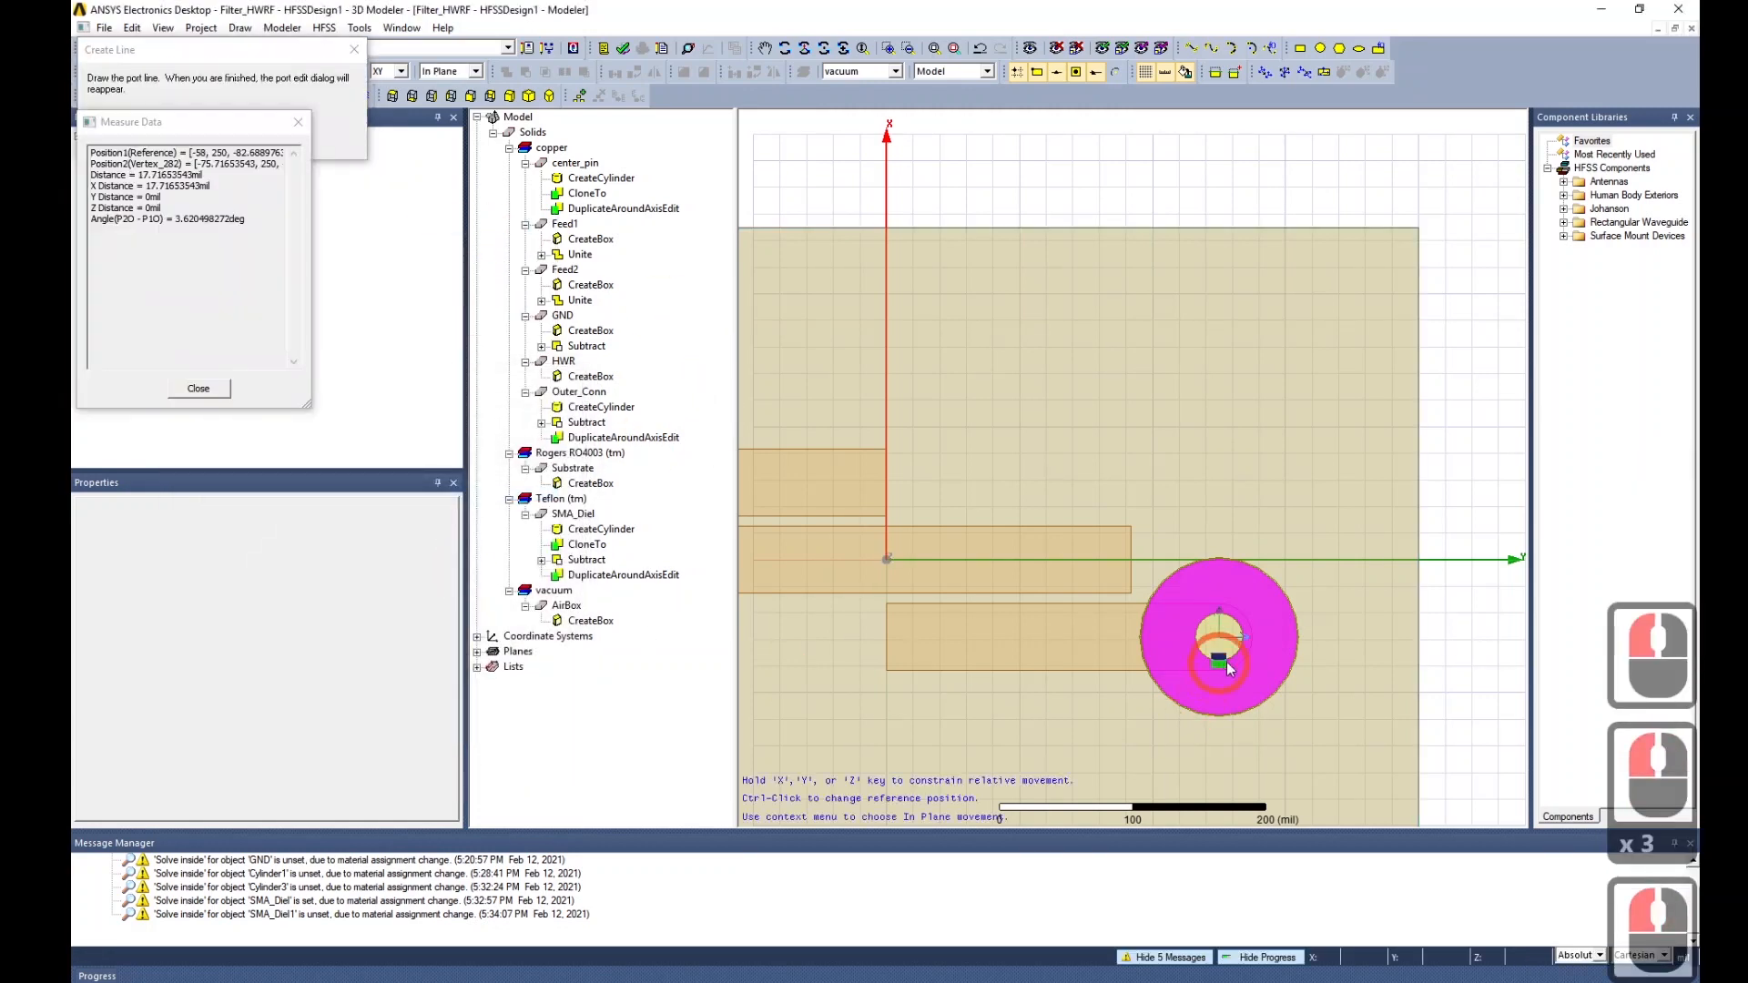
scroll(1226, 663, "up", 9)
scroll(1228, 654, "up", 20)
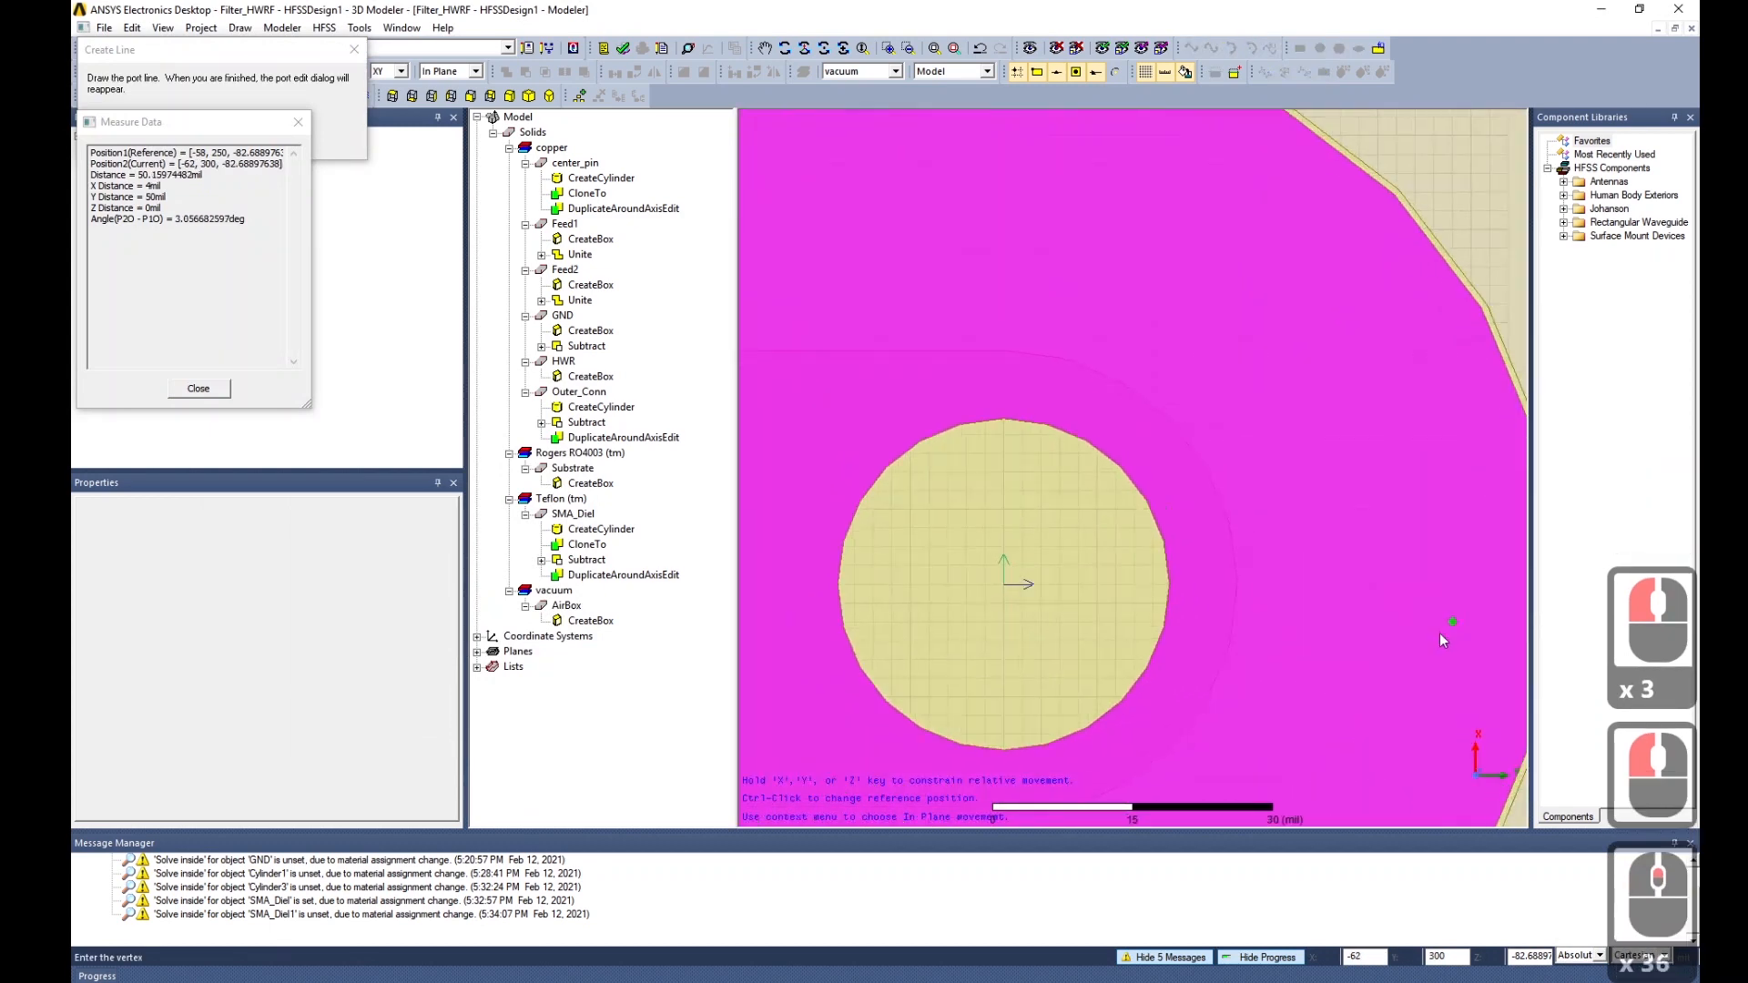
scroll(1272, 637, "down", 6)
scroll(1272, 638, "up", 13)
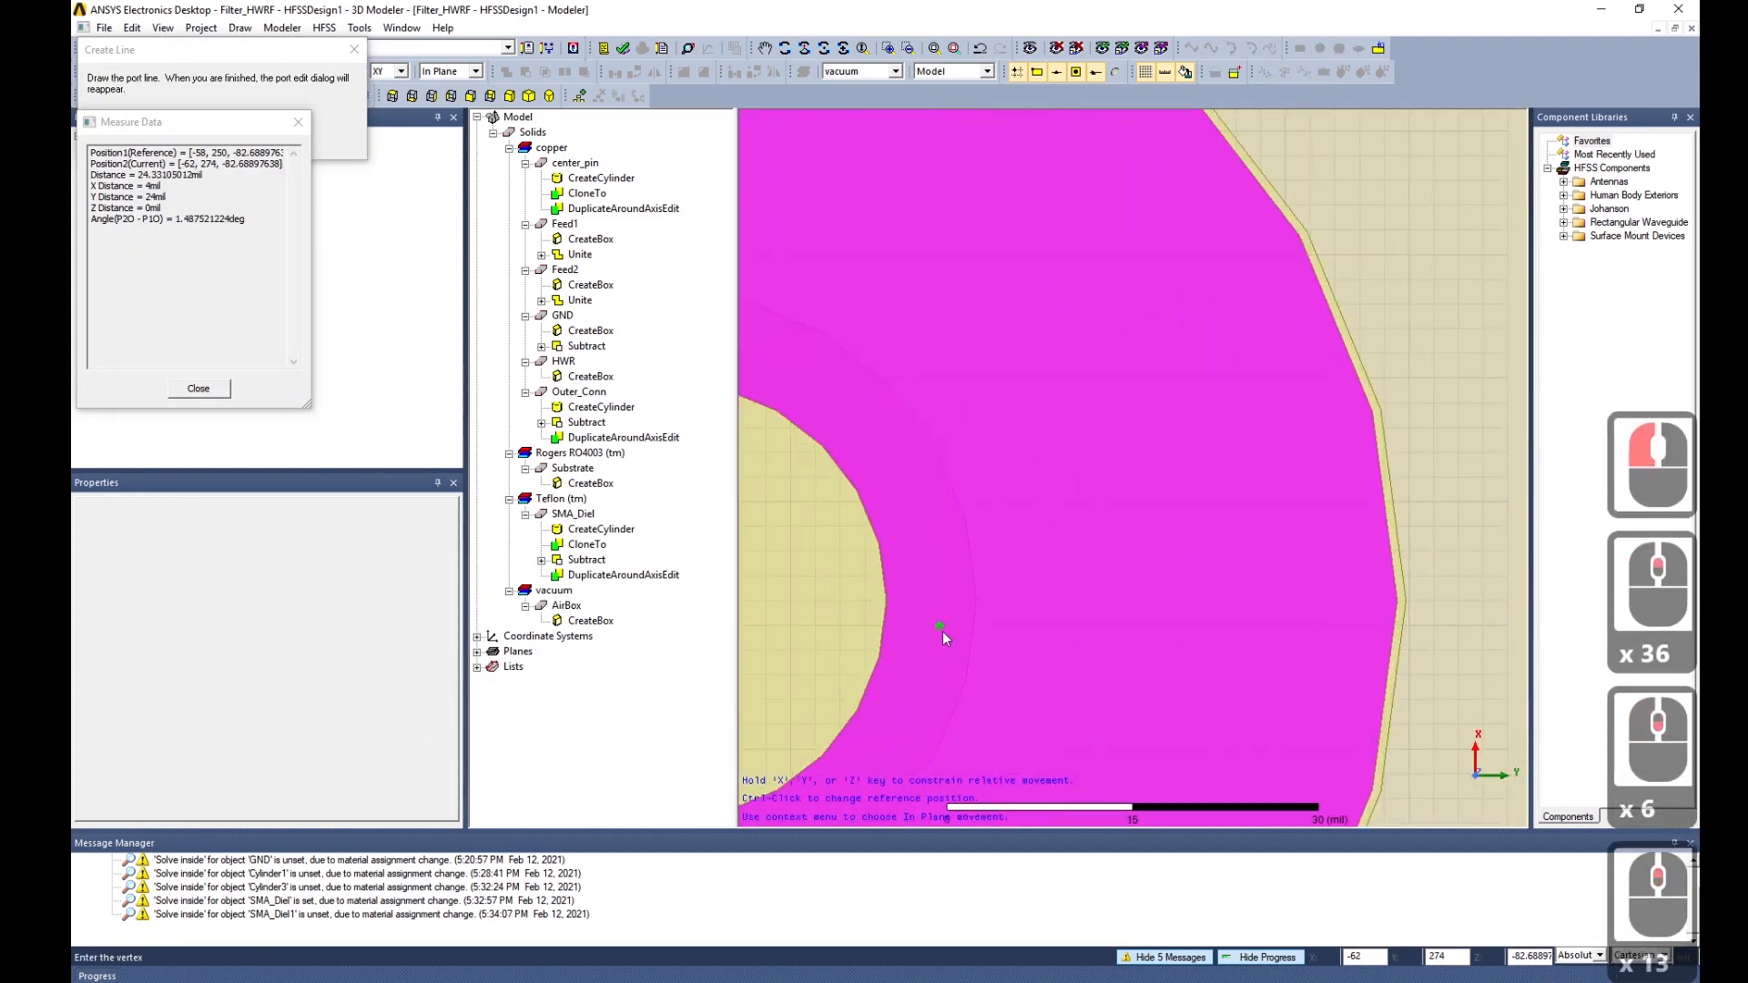
left_click(889, 598)
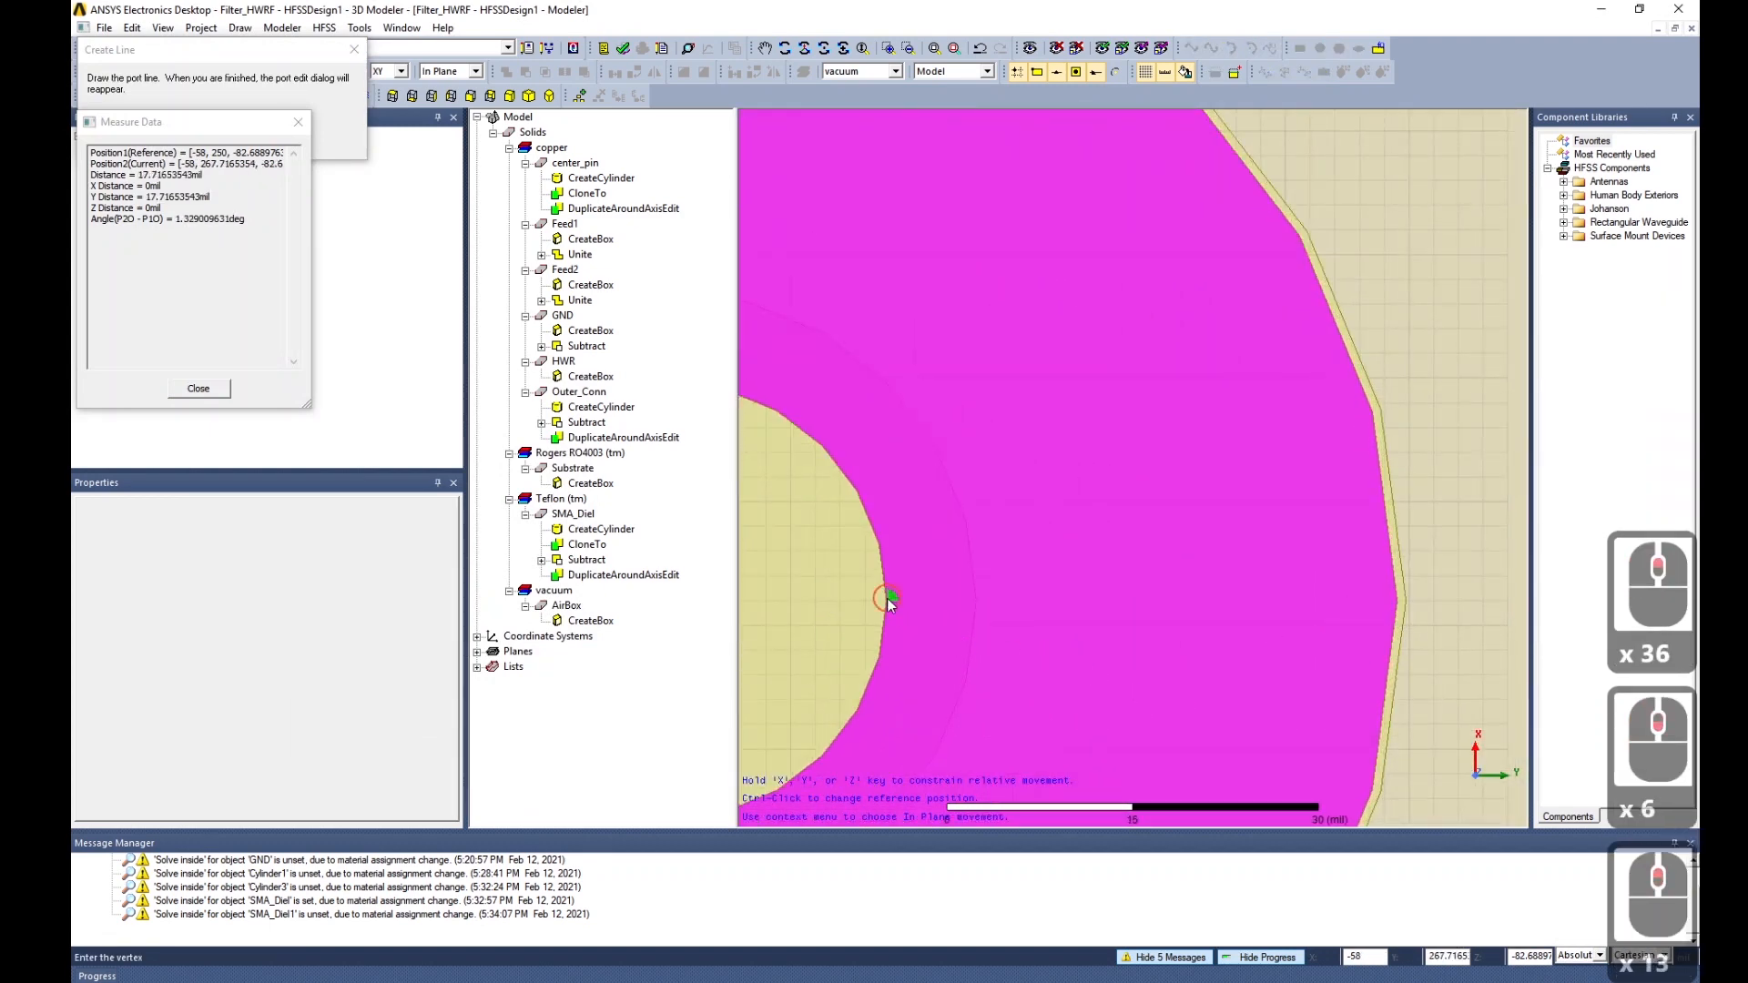
left_click(1400, 602)
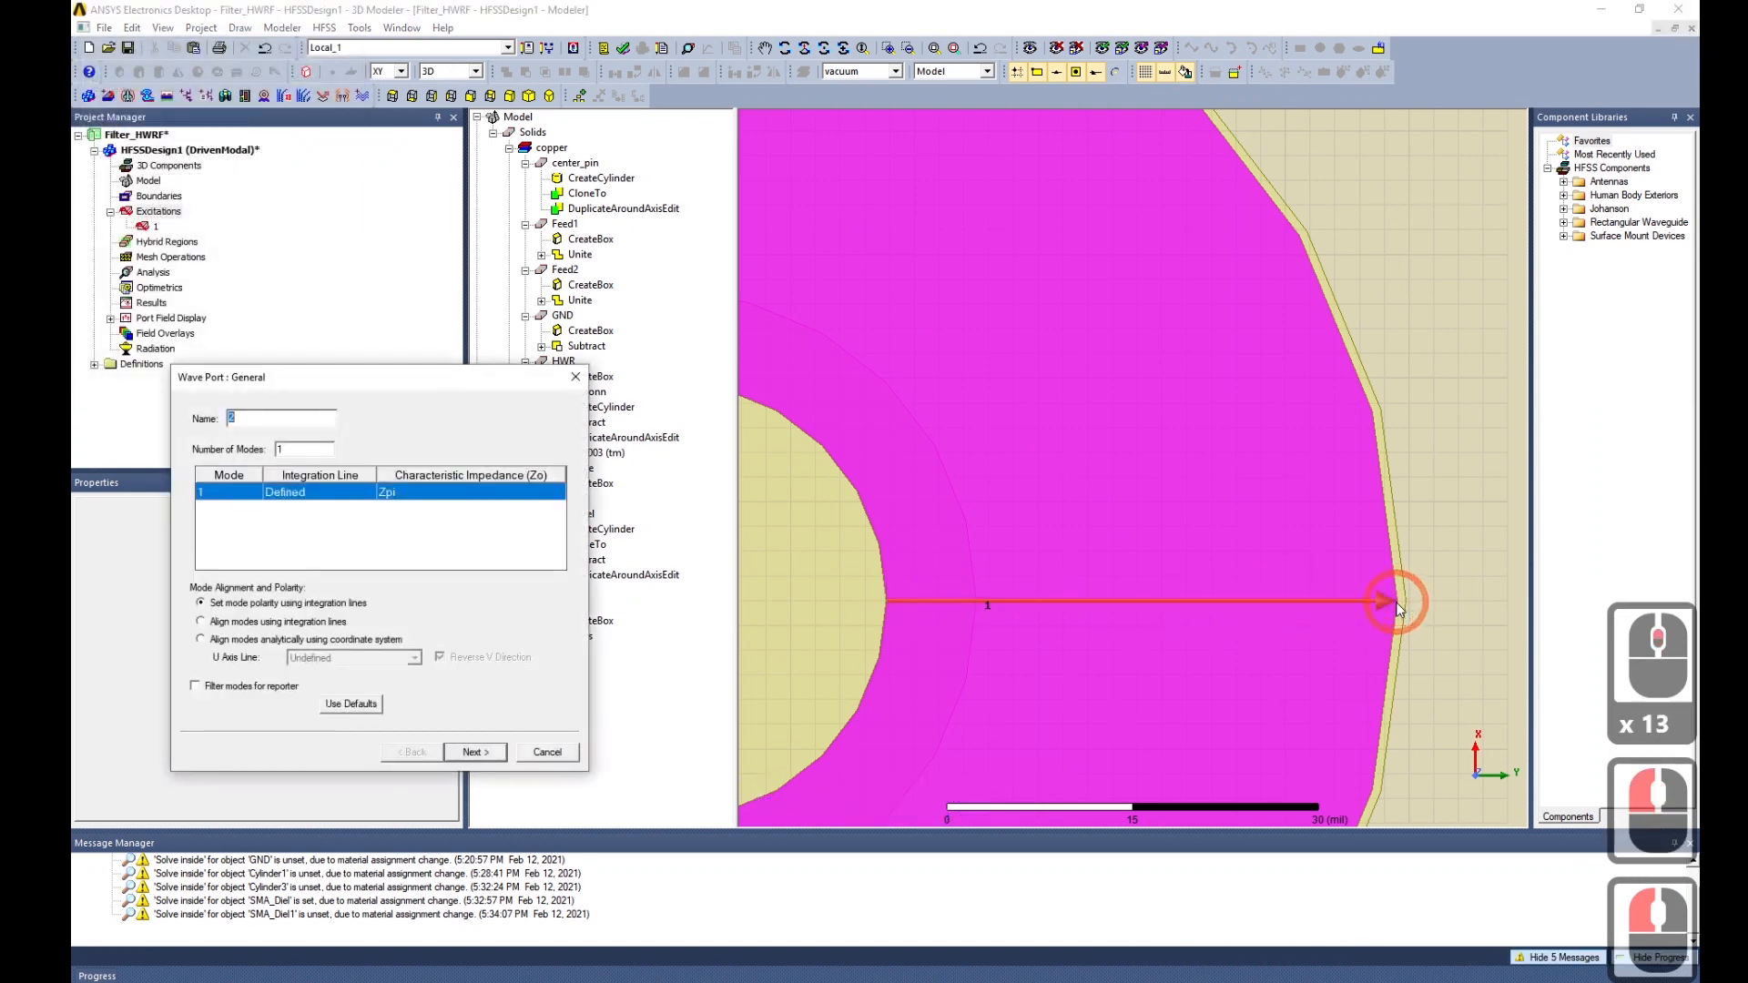
left_click(475, 752)
left_click(470, 748)
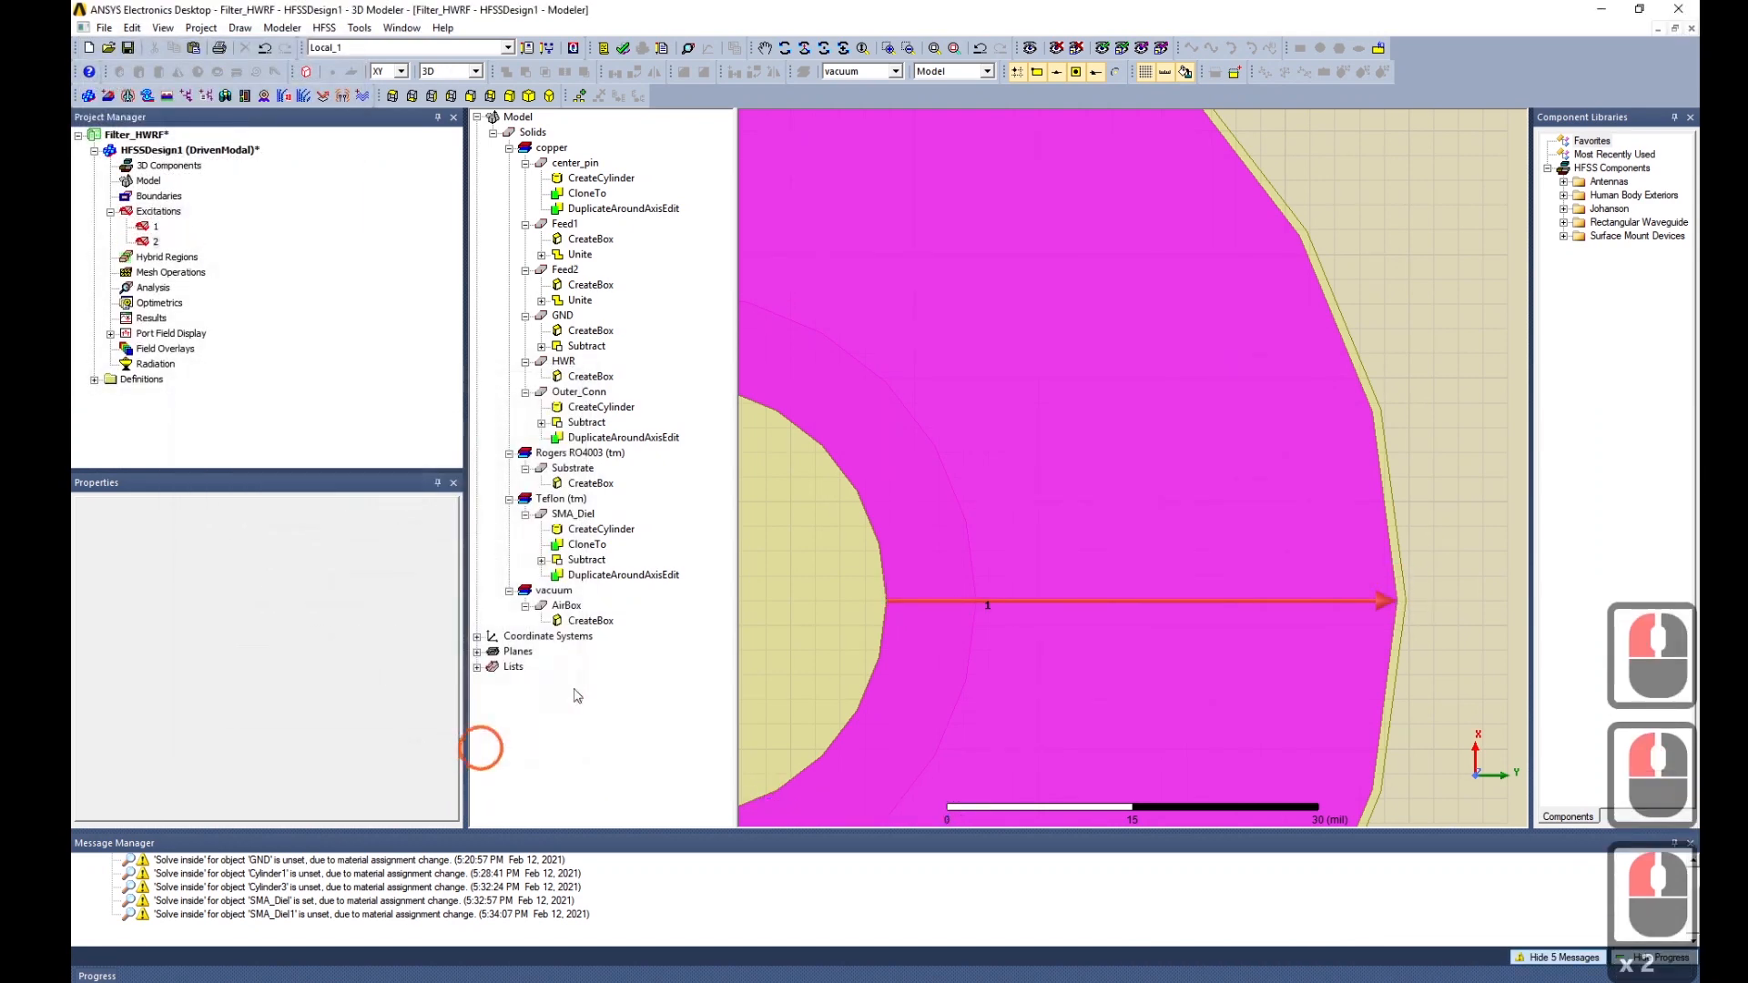
scroll(1199, 543, "down", 20)
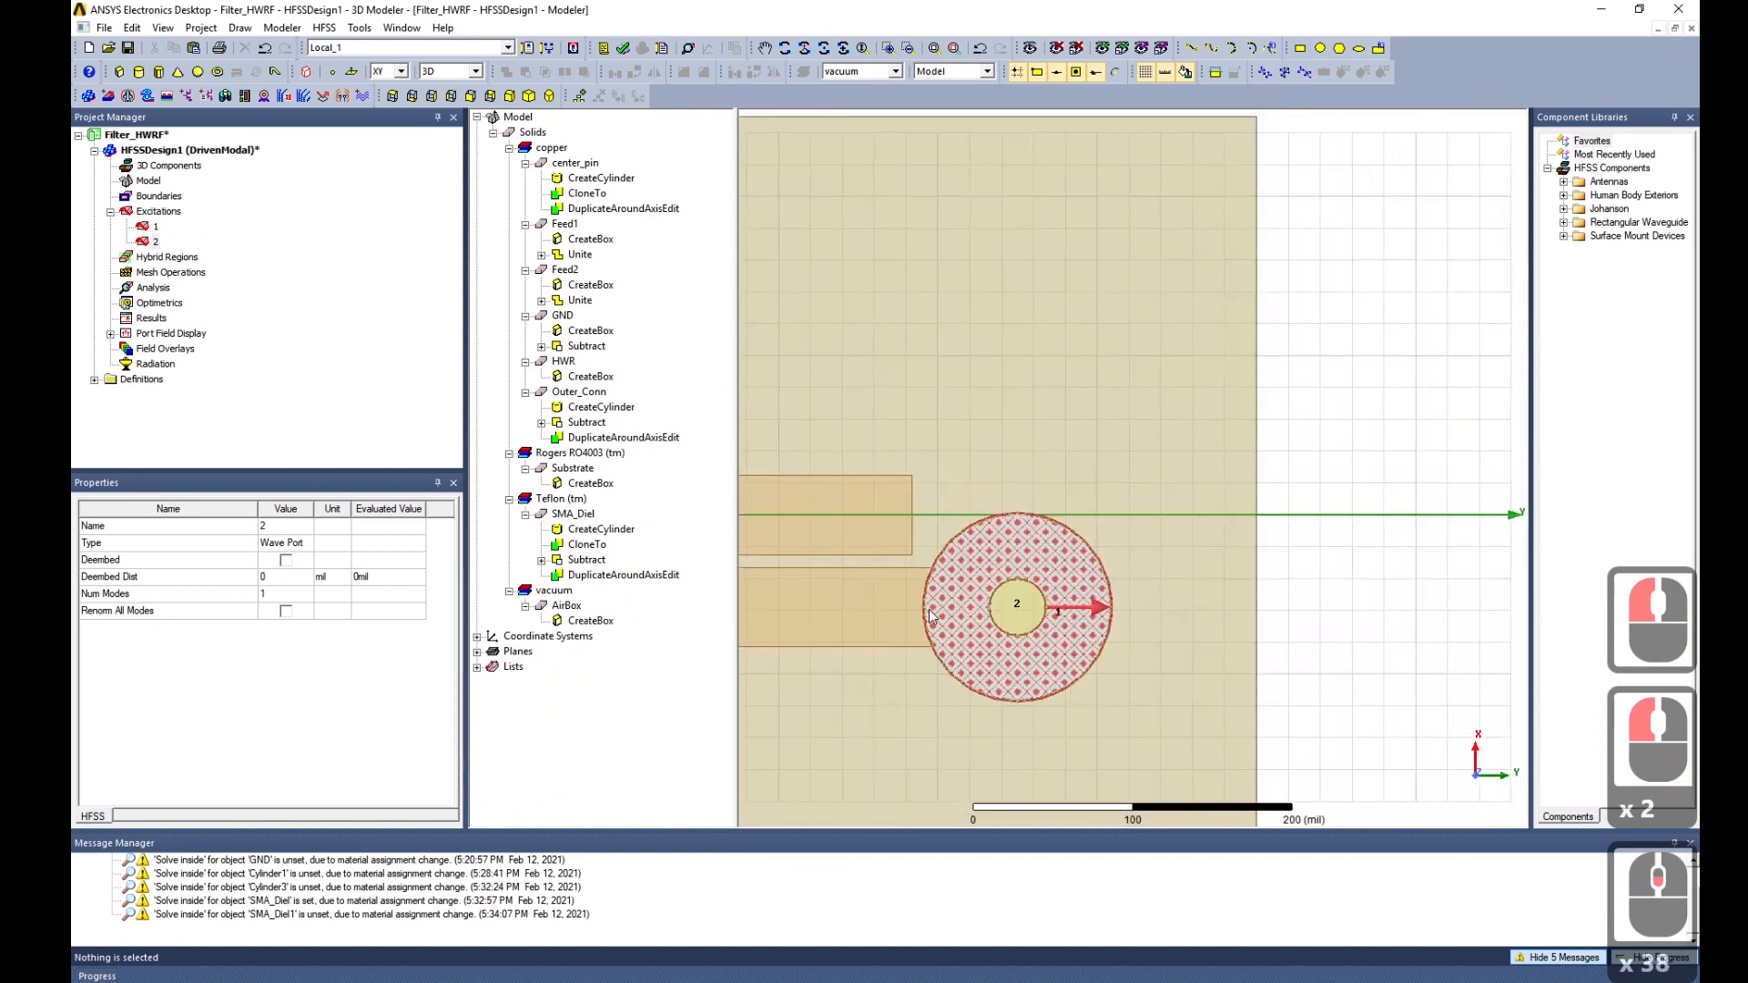
Switch to a trimetric view of the whole board, clear selections, and collapse Excitations.
scroll(1284, 592, "down", 13)
middle_click_drag(1037, 511, 1447, 516)
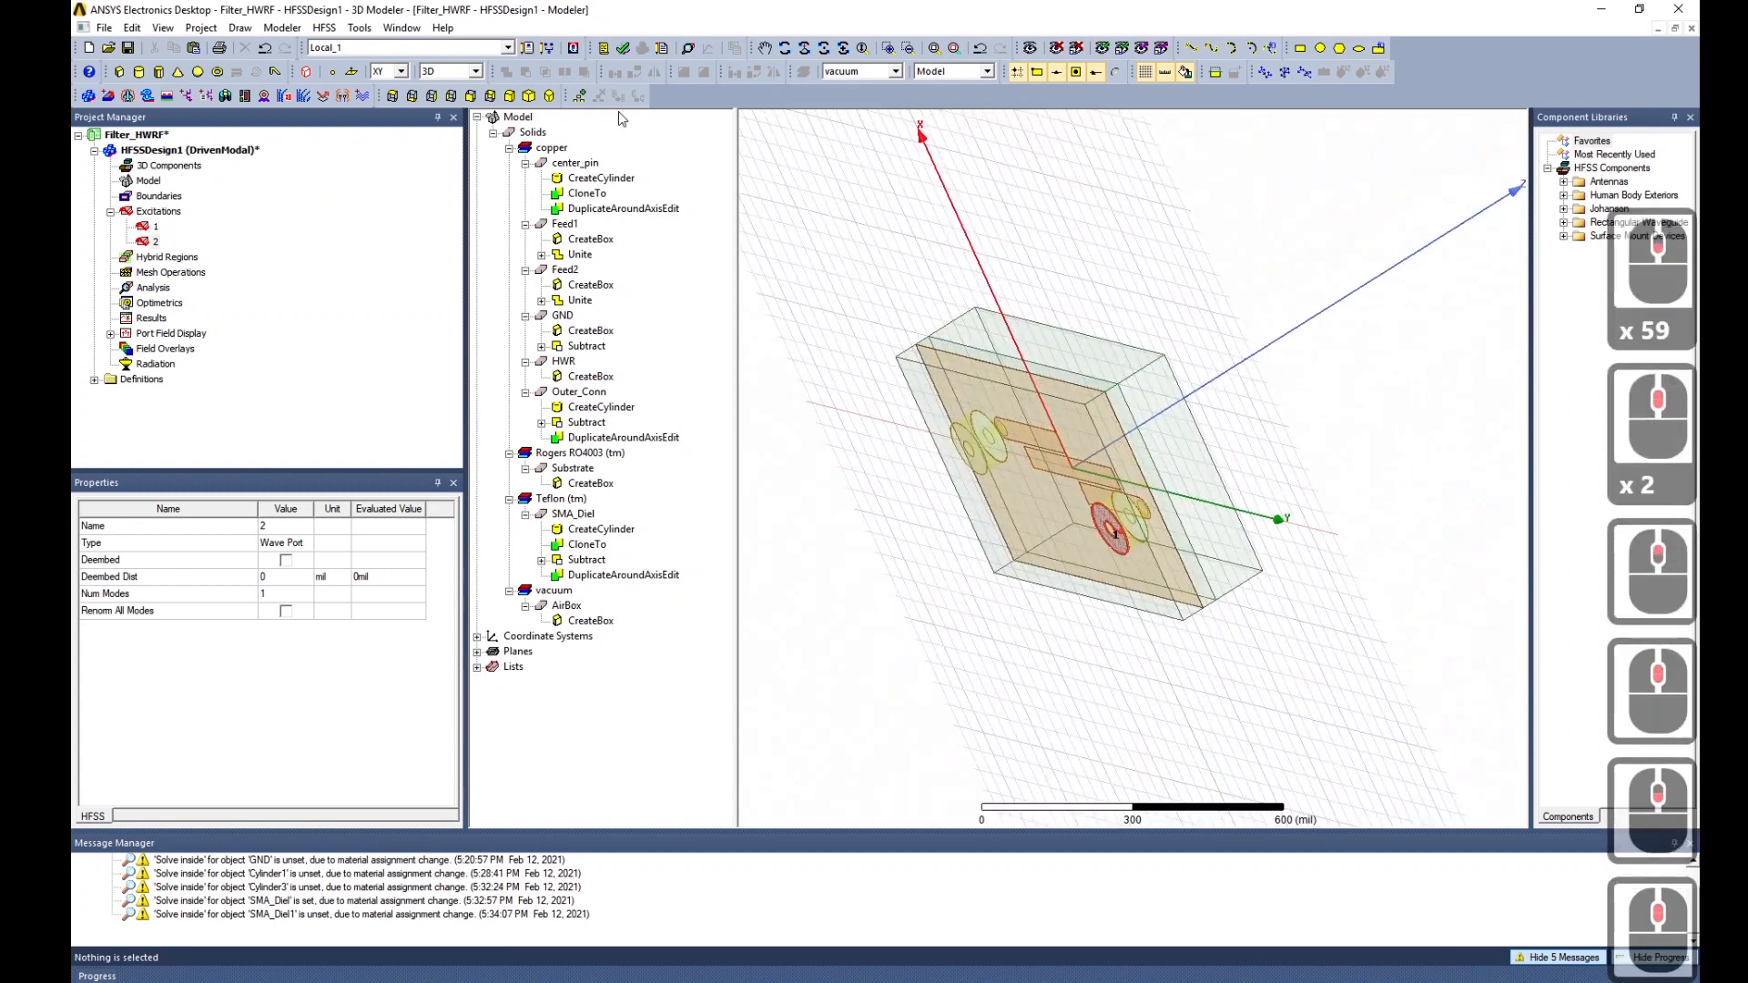
left_click(497, 97)
left_click(513, 95)
scroll(1186, 522, "up", 8)
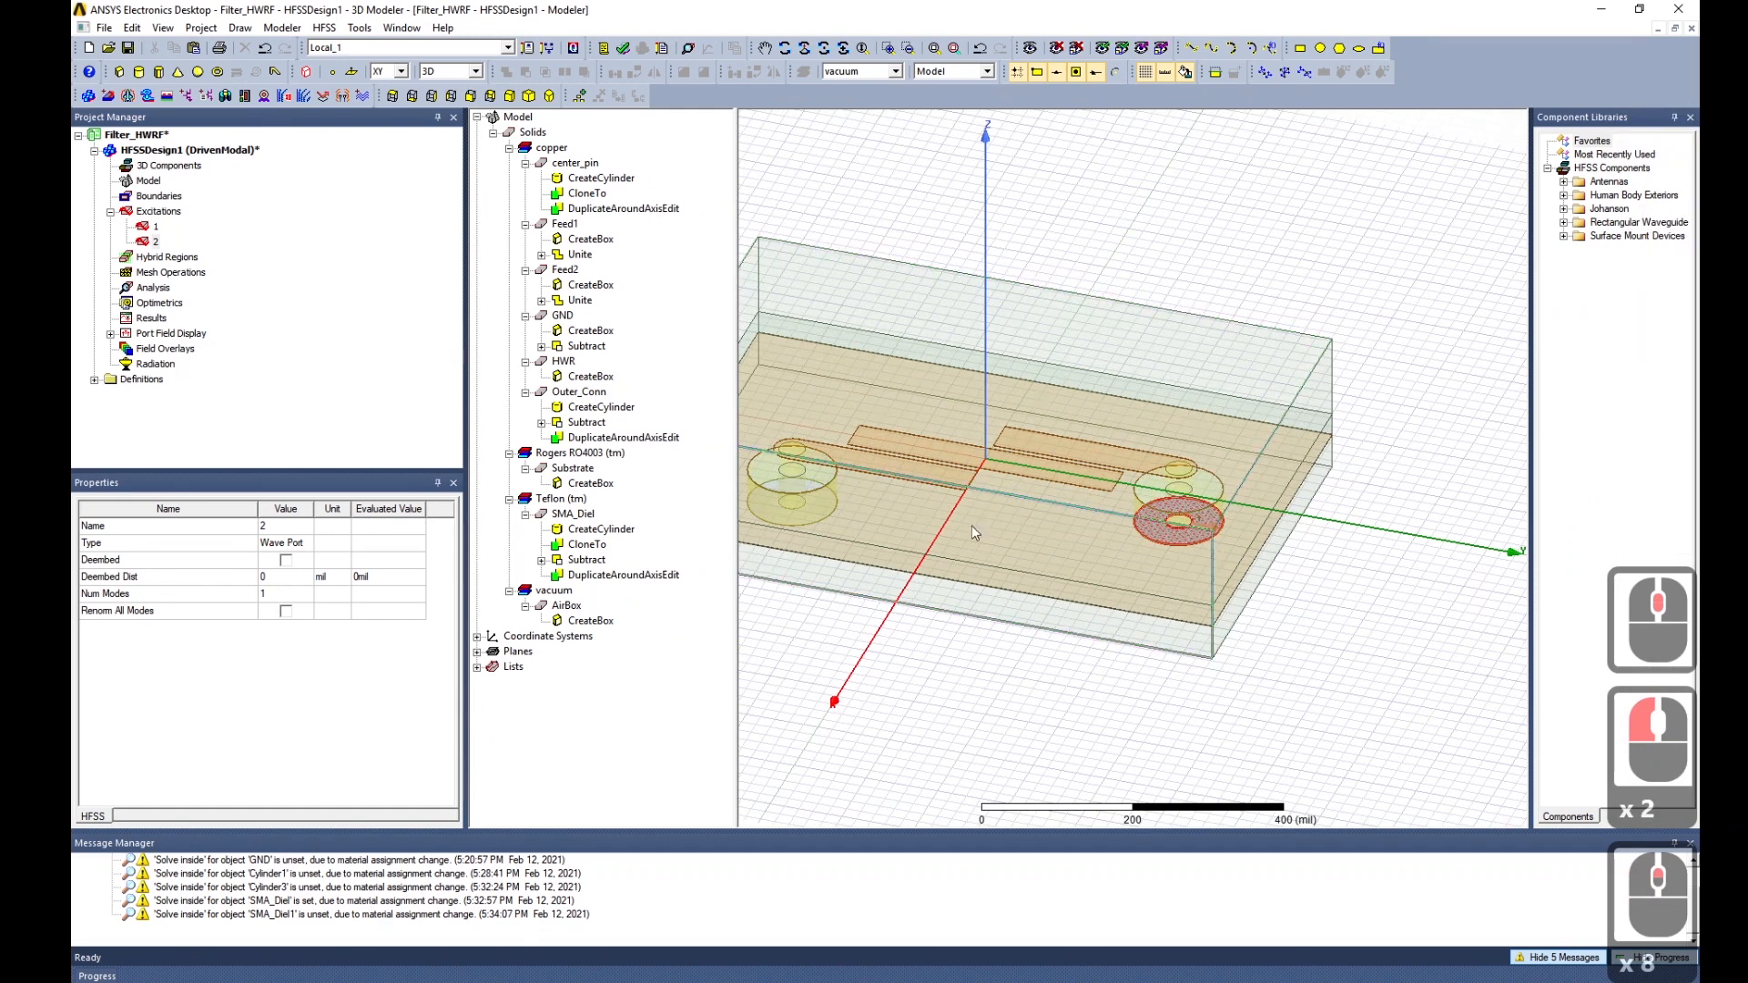
left_click(1354, 557)
left_click(121, 460)
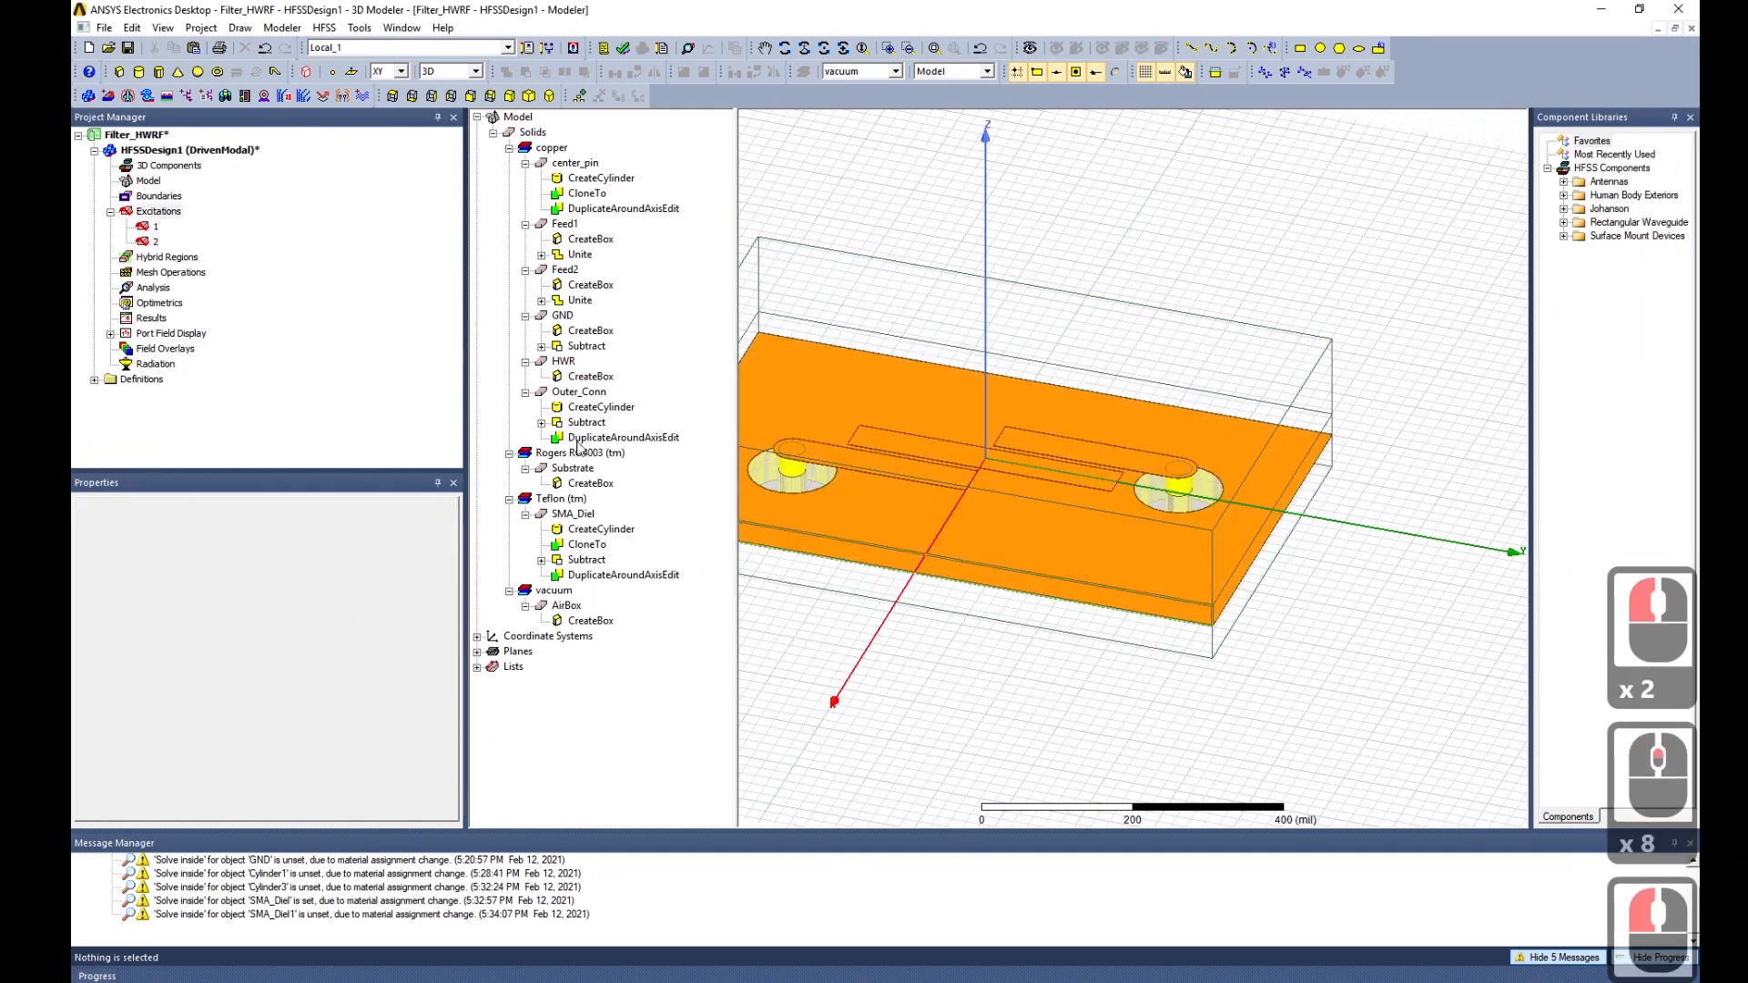
left_click(111, 212)
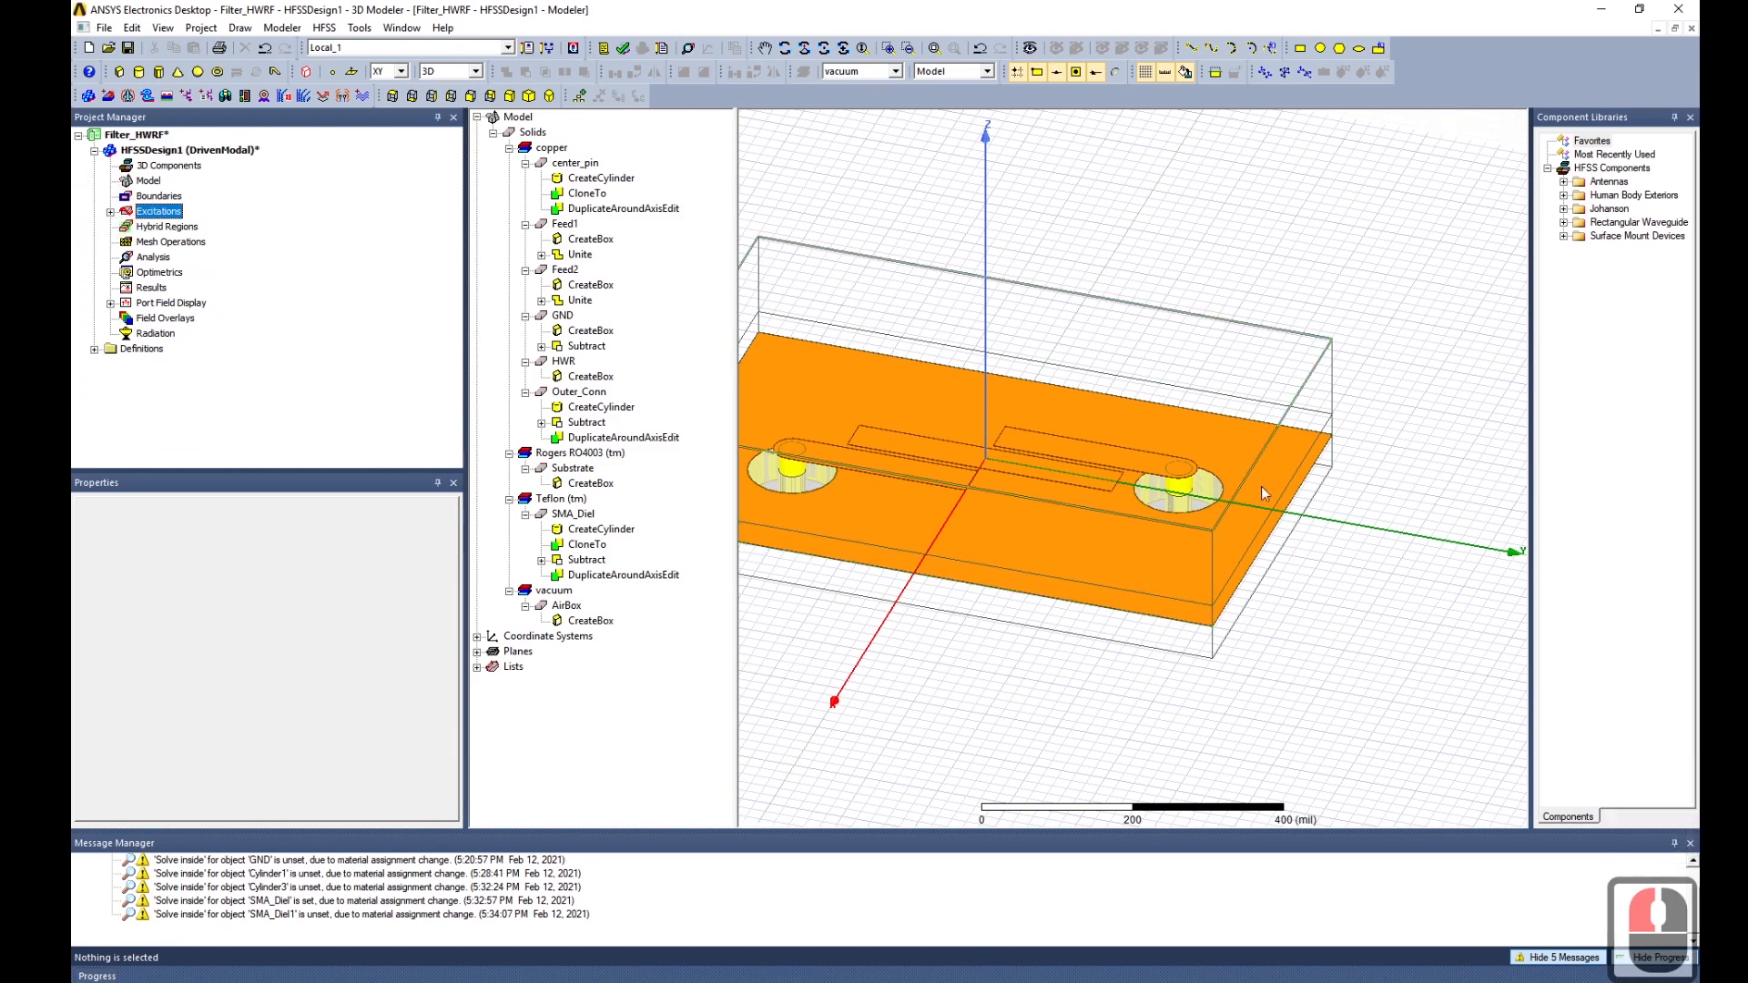
left_click_drag(1236, 645, 1240, 600, "alt")
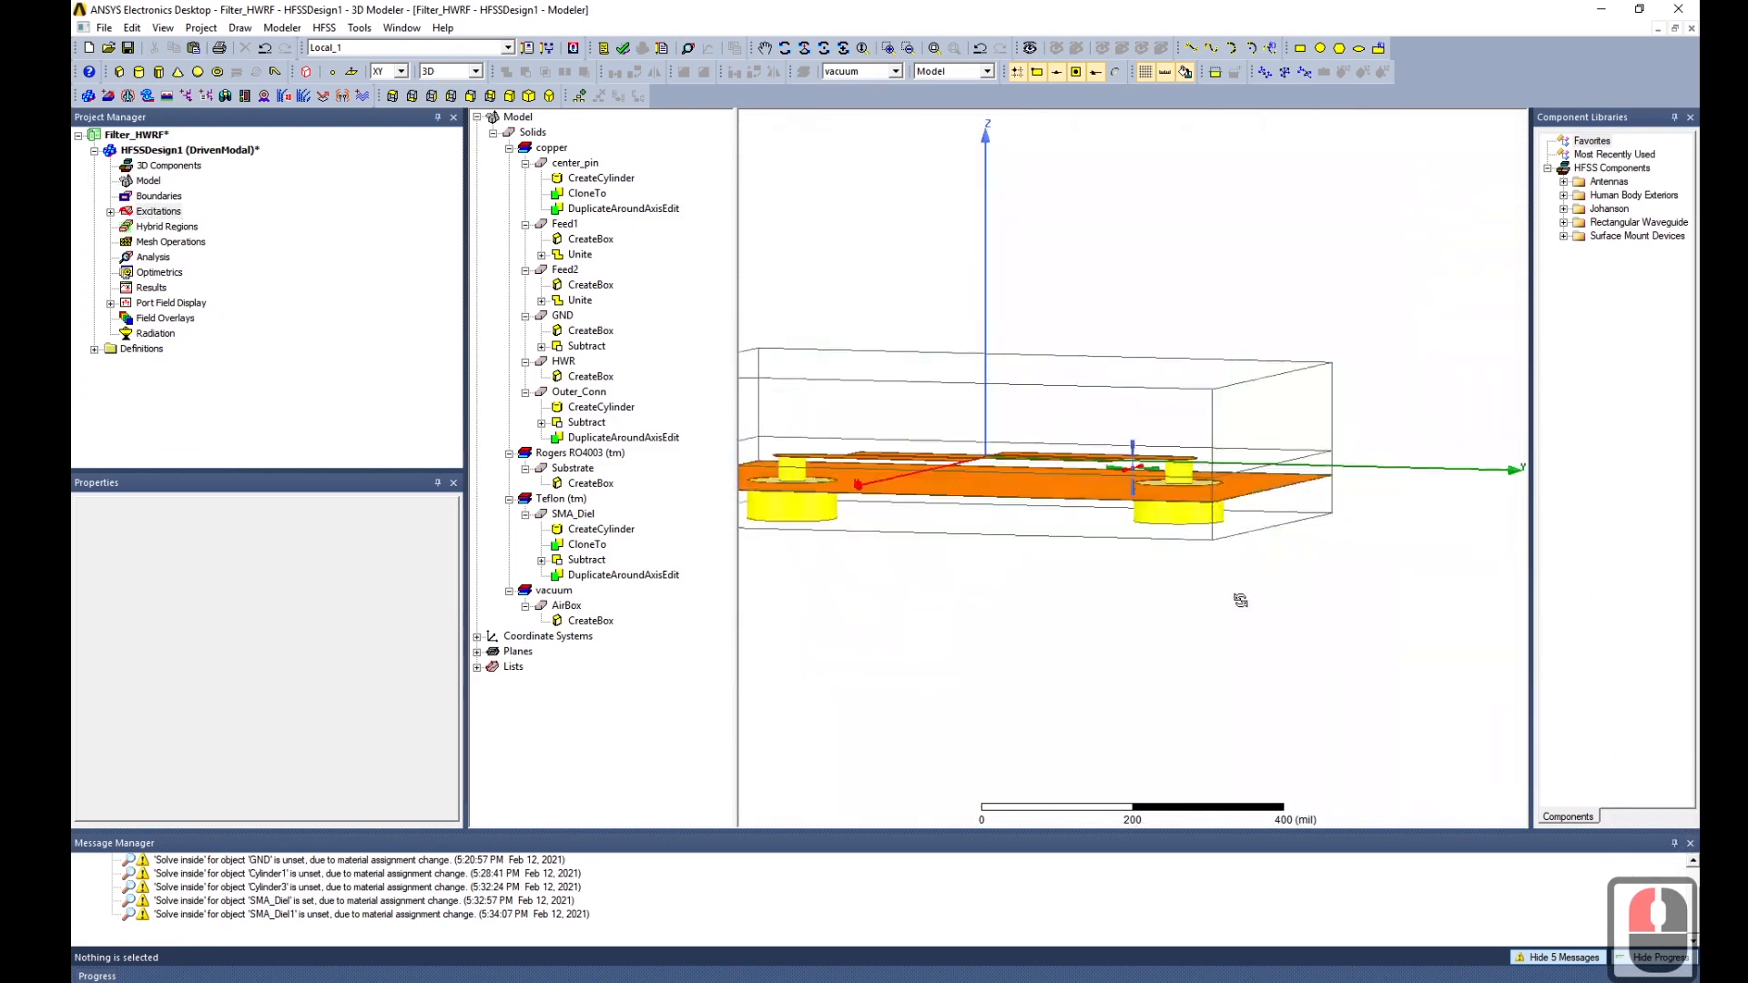
middle_click_drag(1240, 600, 1241, 640)
left_click(1139, 356)
middle_click_drag(1228, 543, 1214, 516)
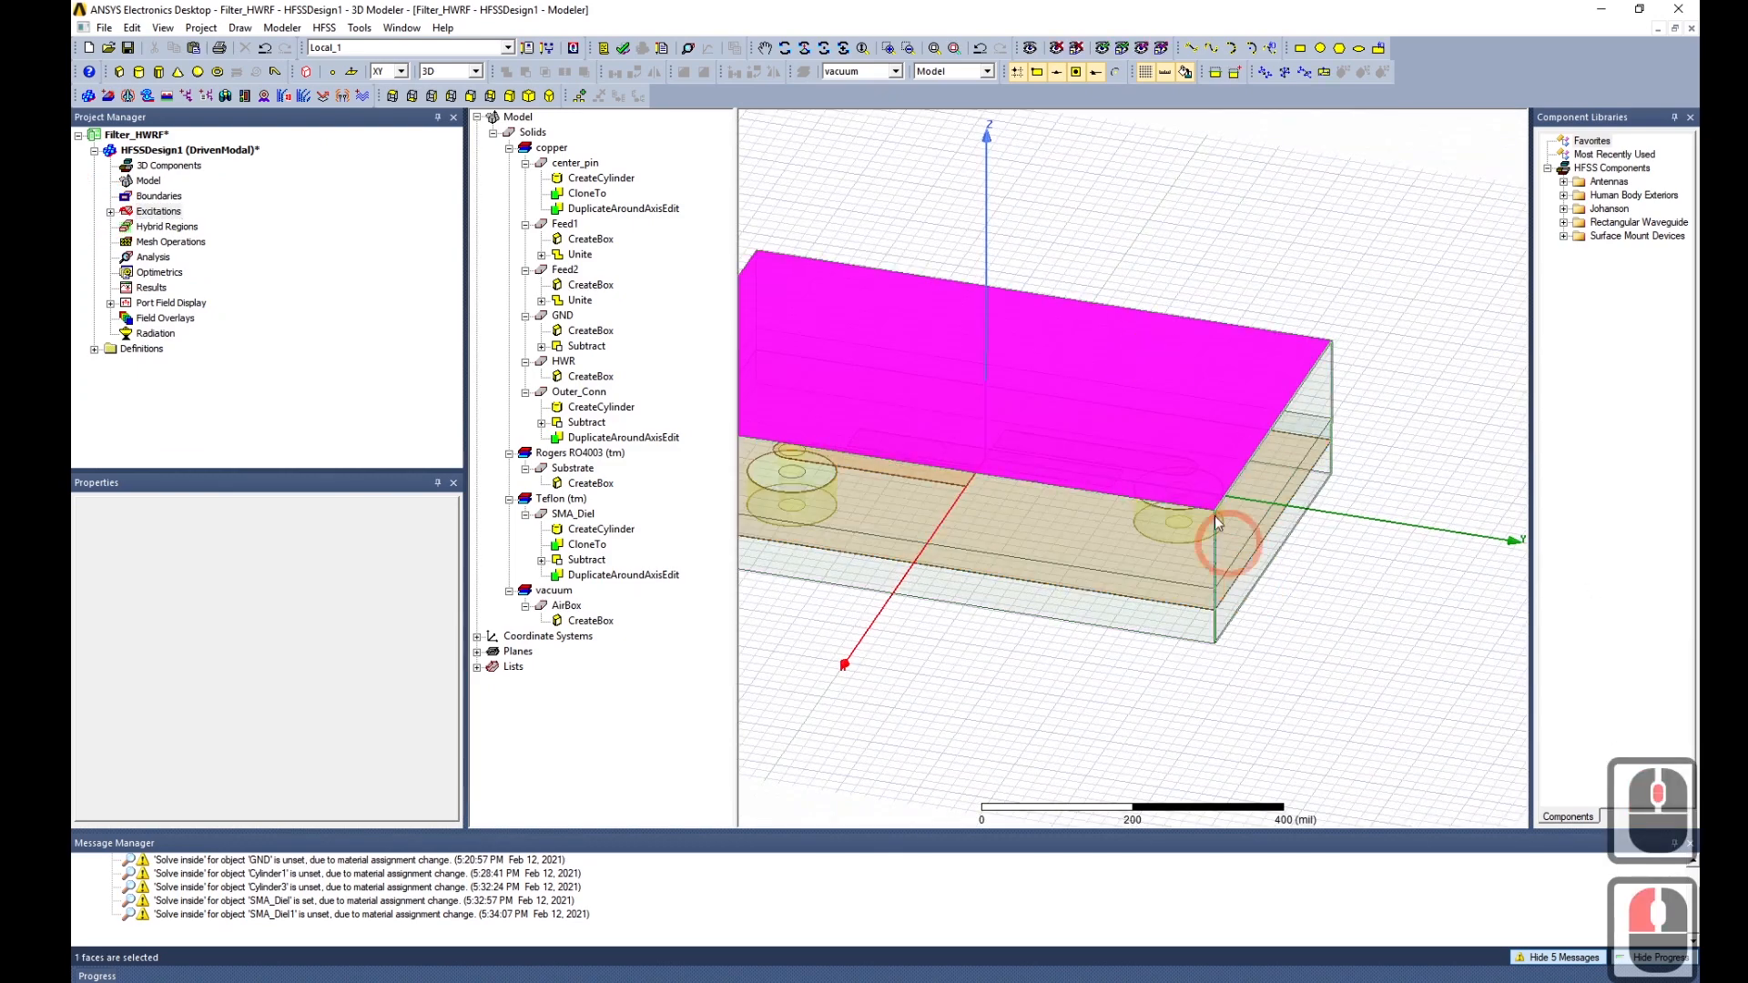
Switch to object selection, pick the AirBox, and choose Boundaries > Assign > Radiation.
key("o")
left_click(1224, 244)
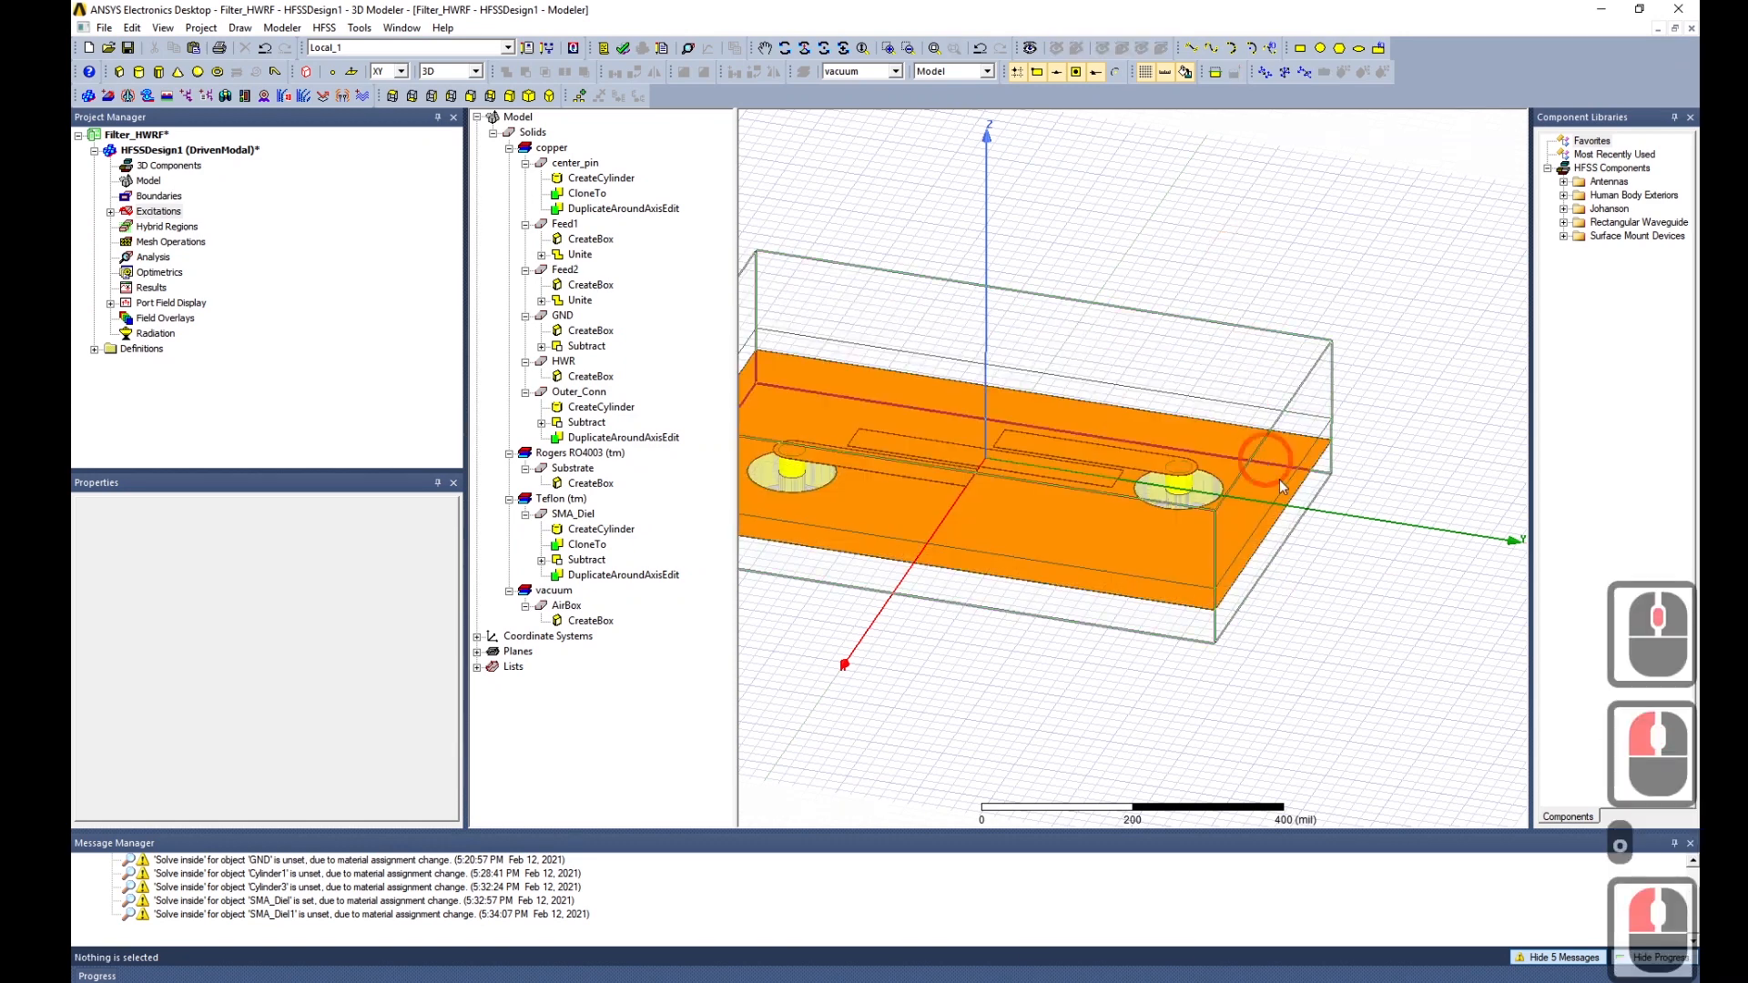
left_click(1151, 437)
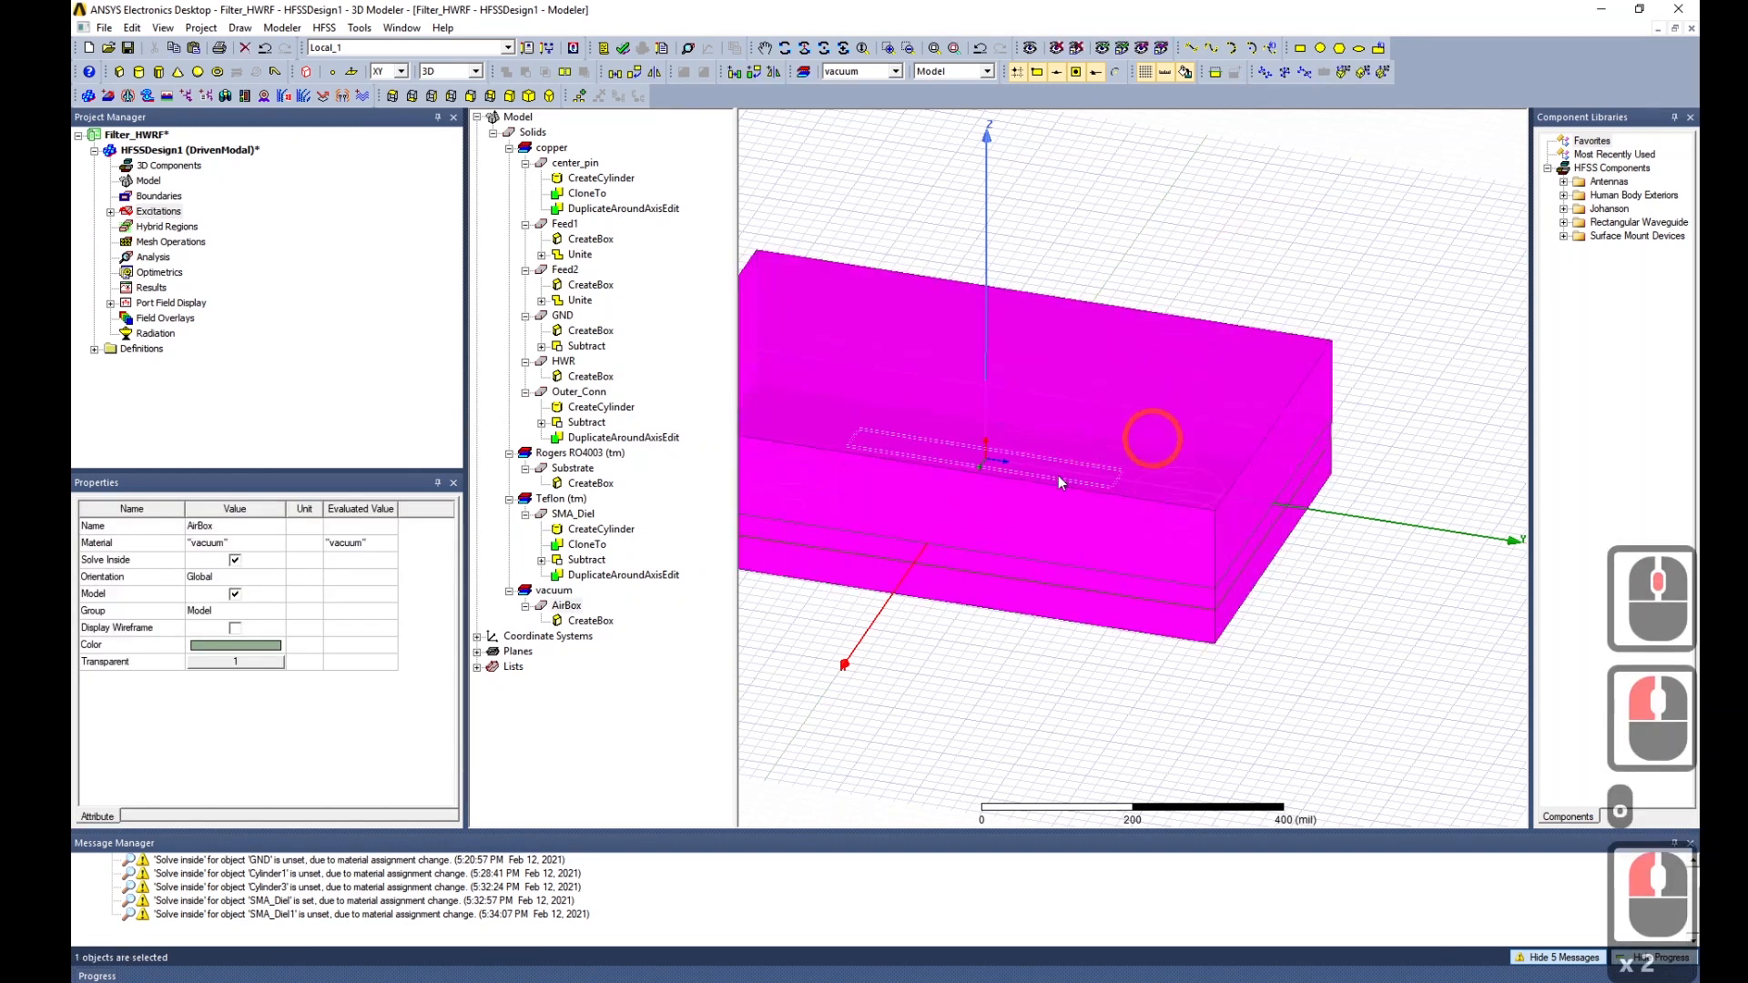
right_click(158, 196)
left_click(292, 206)
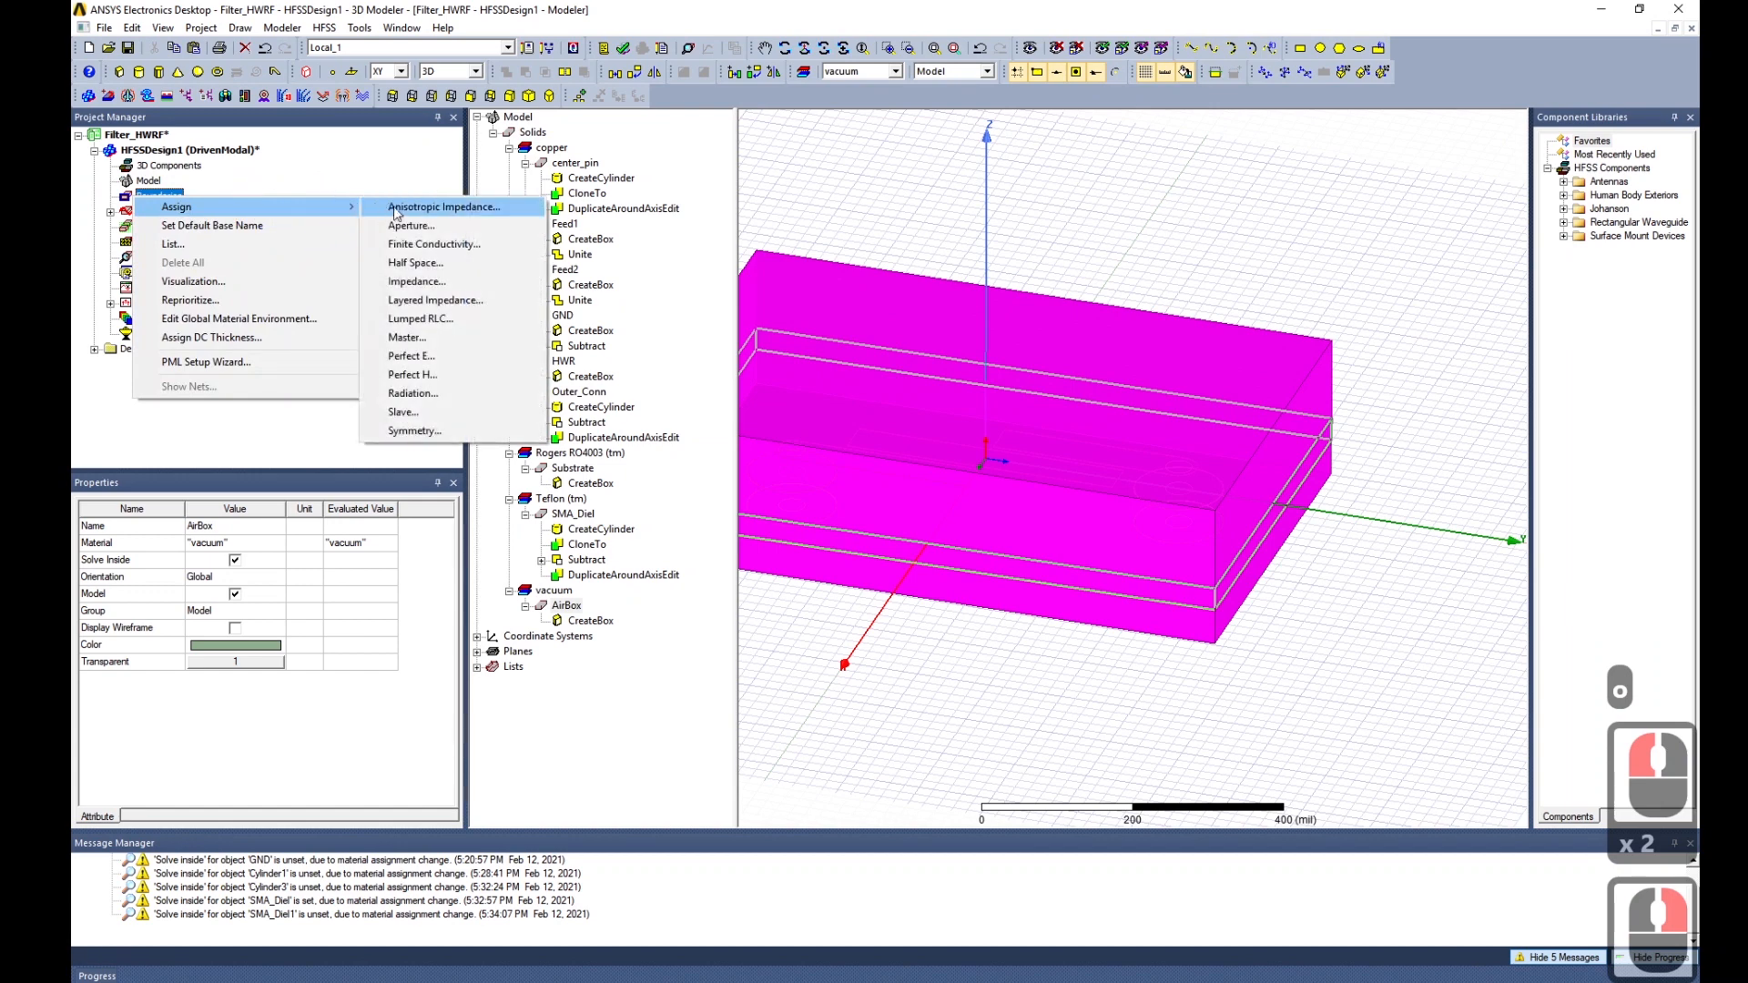
left_click(413, 393)
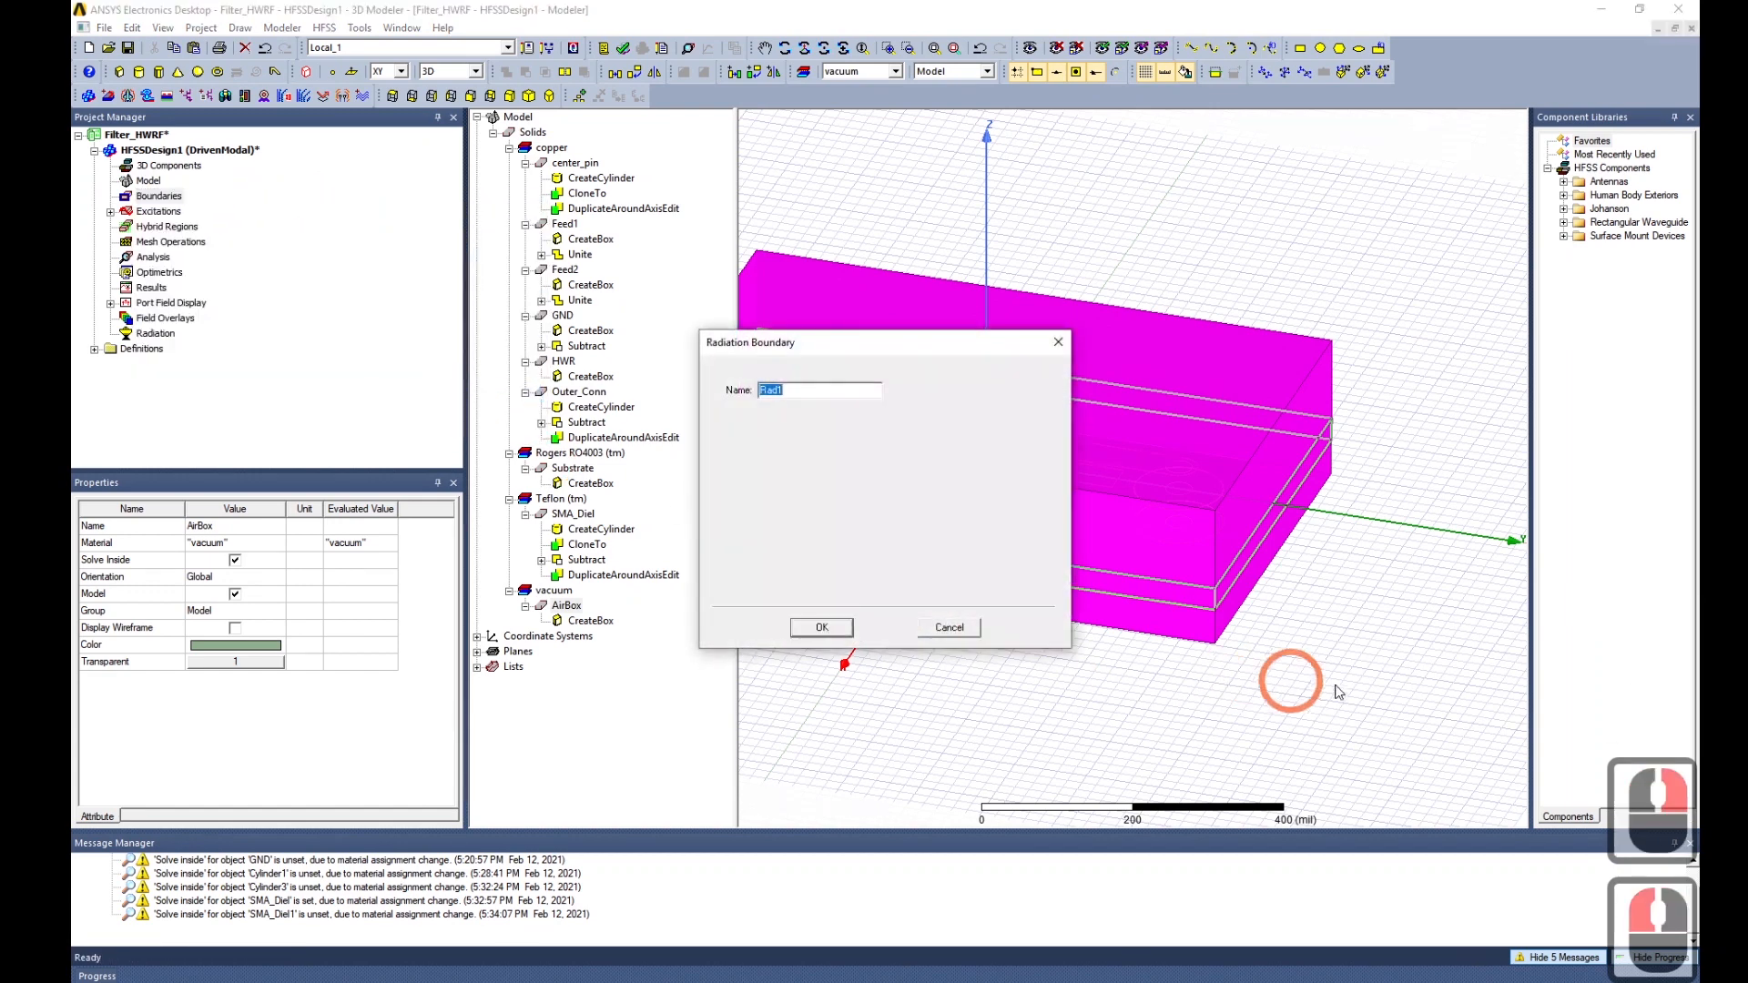
Accept the radiation boundary under its default name Rad1 and rotate the view to inspect it.
left_click(819, 627)
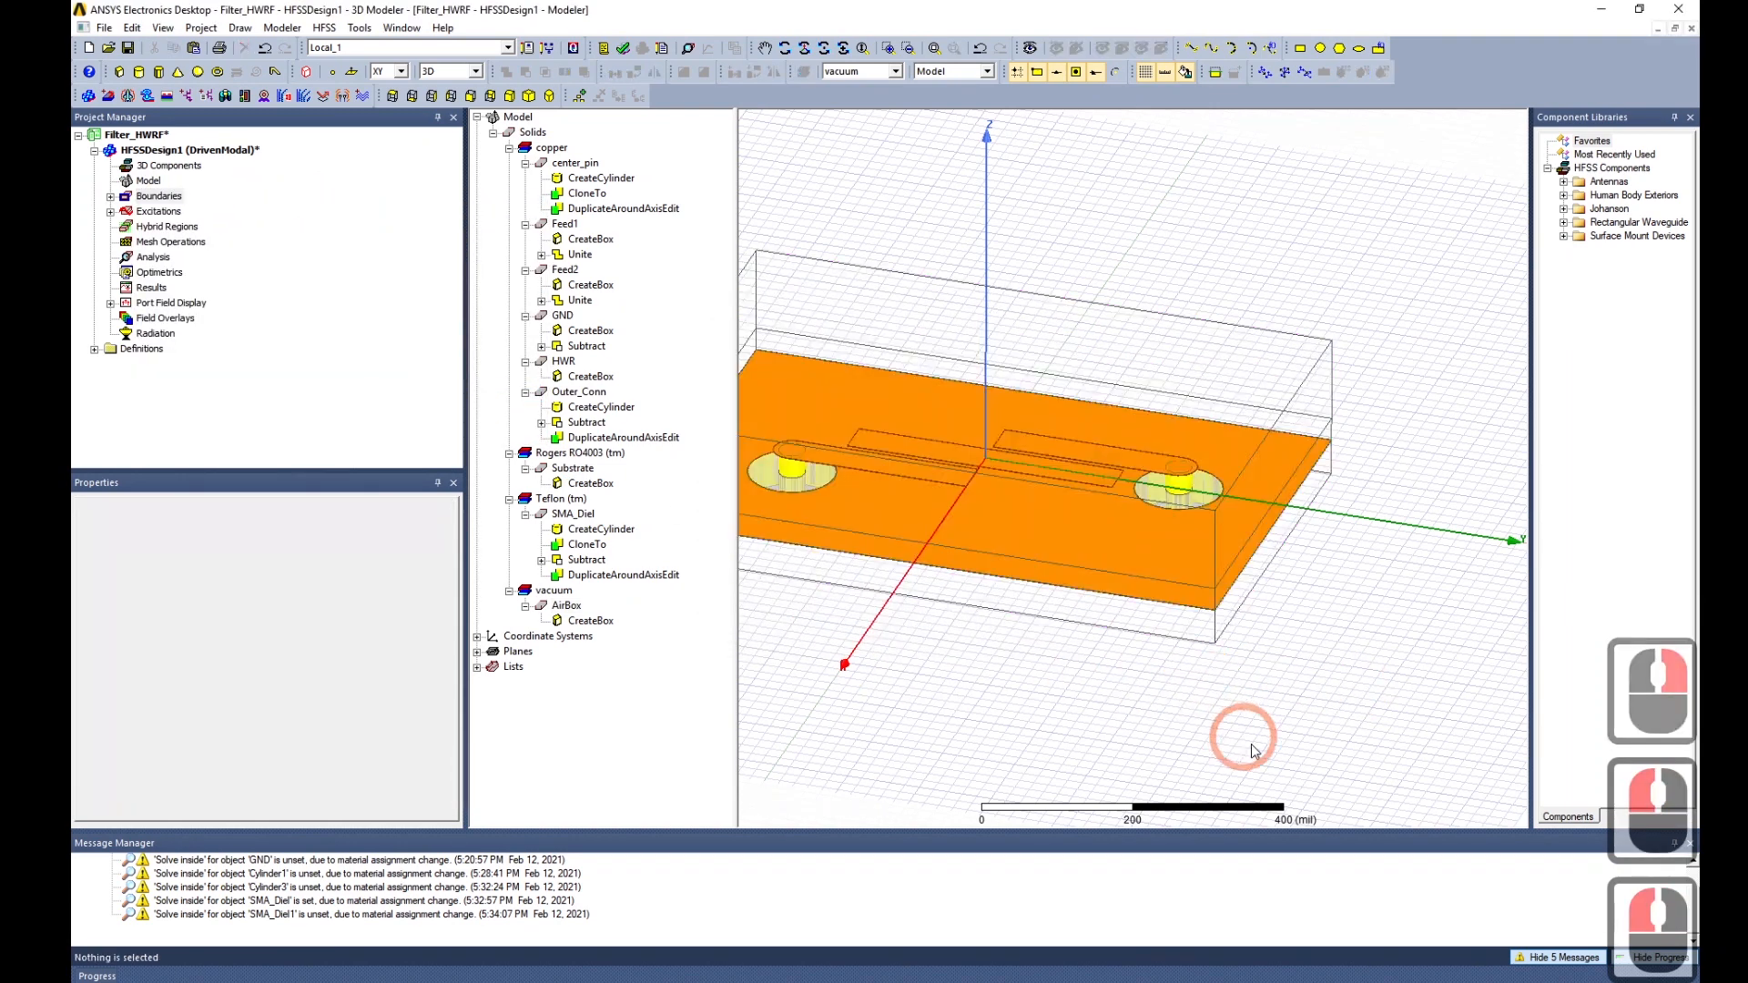
left_click_drag(750, 702, 1253, 399, "alt")
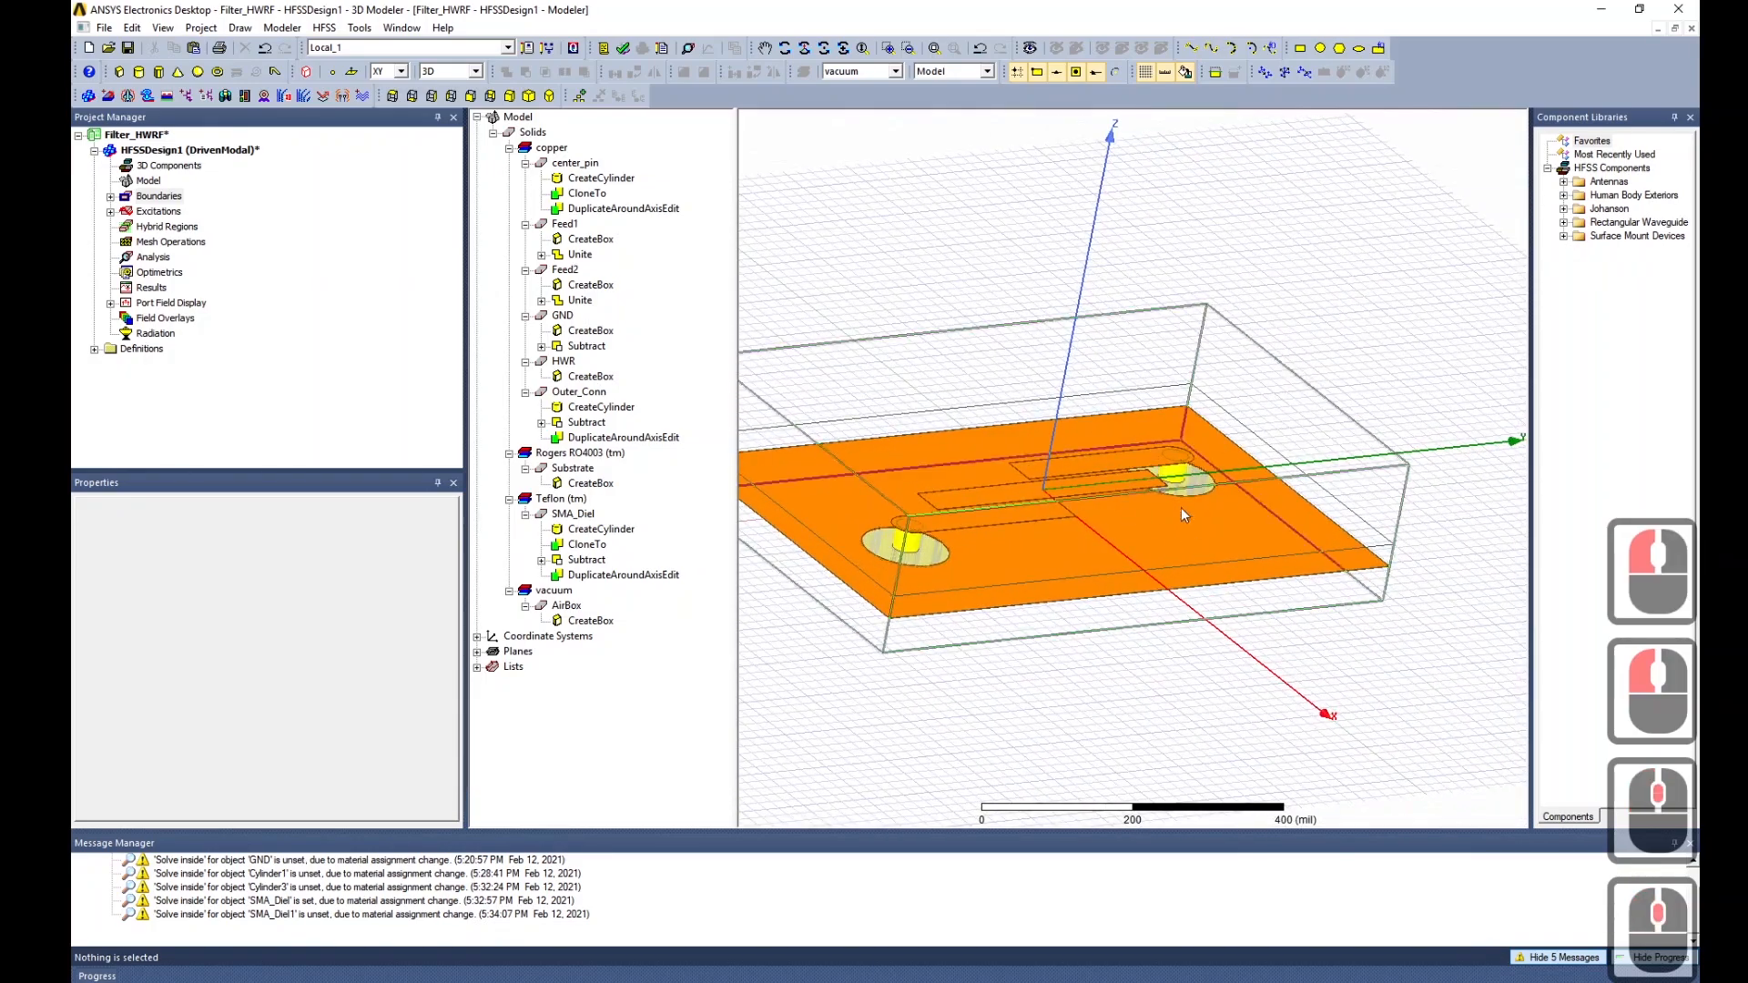
scroll(1042, 522, "up", 6)
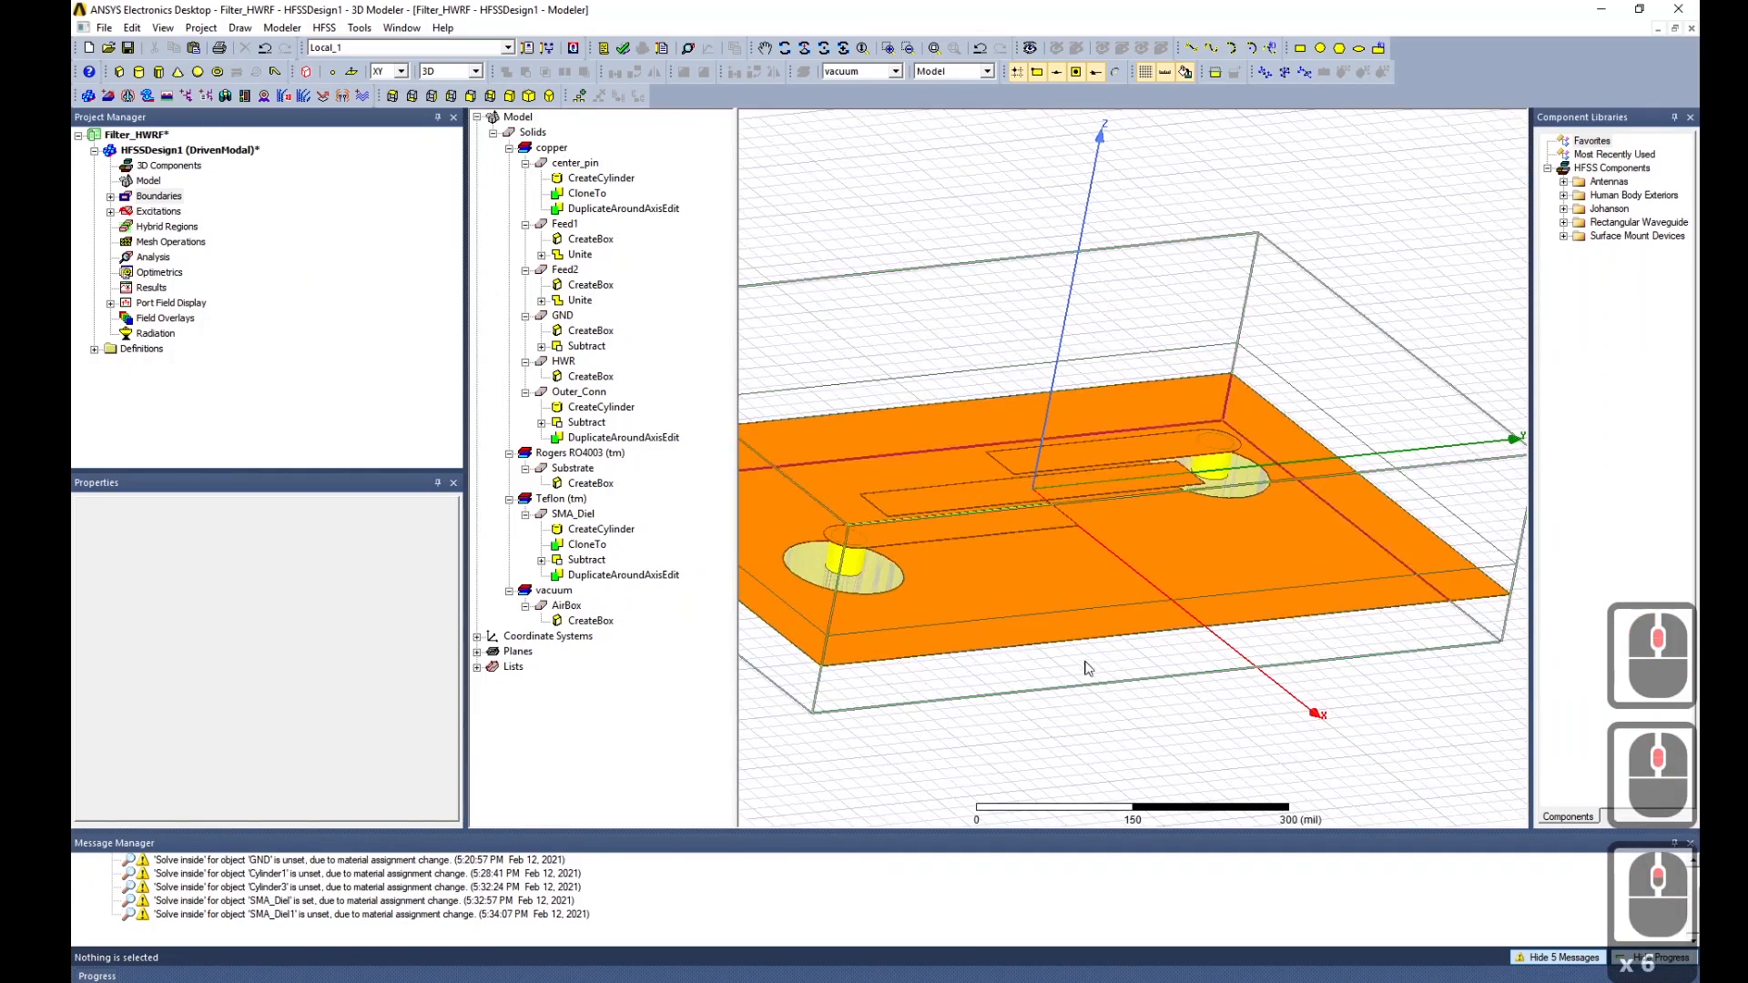
left_click_drag(1155, 656, 979, 603, "alt")
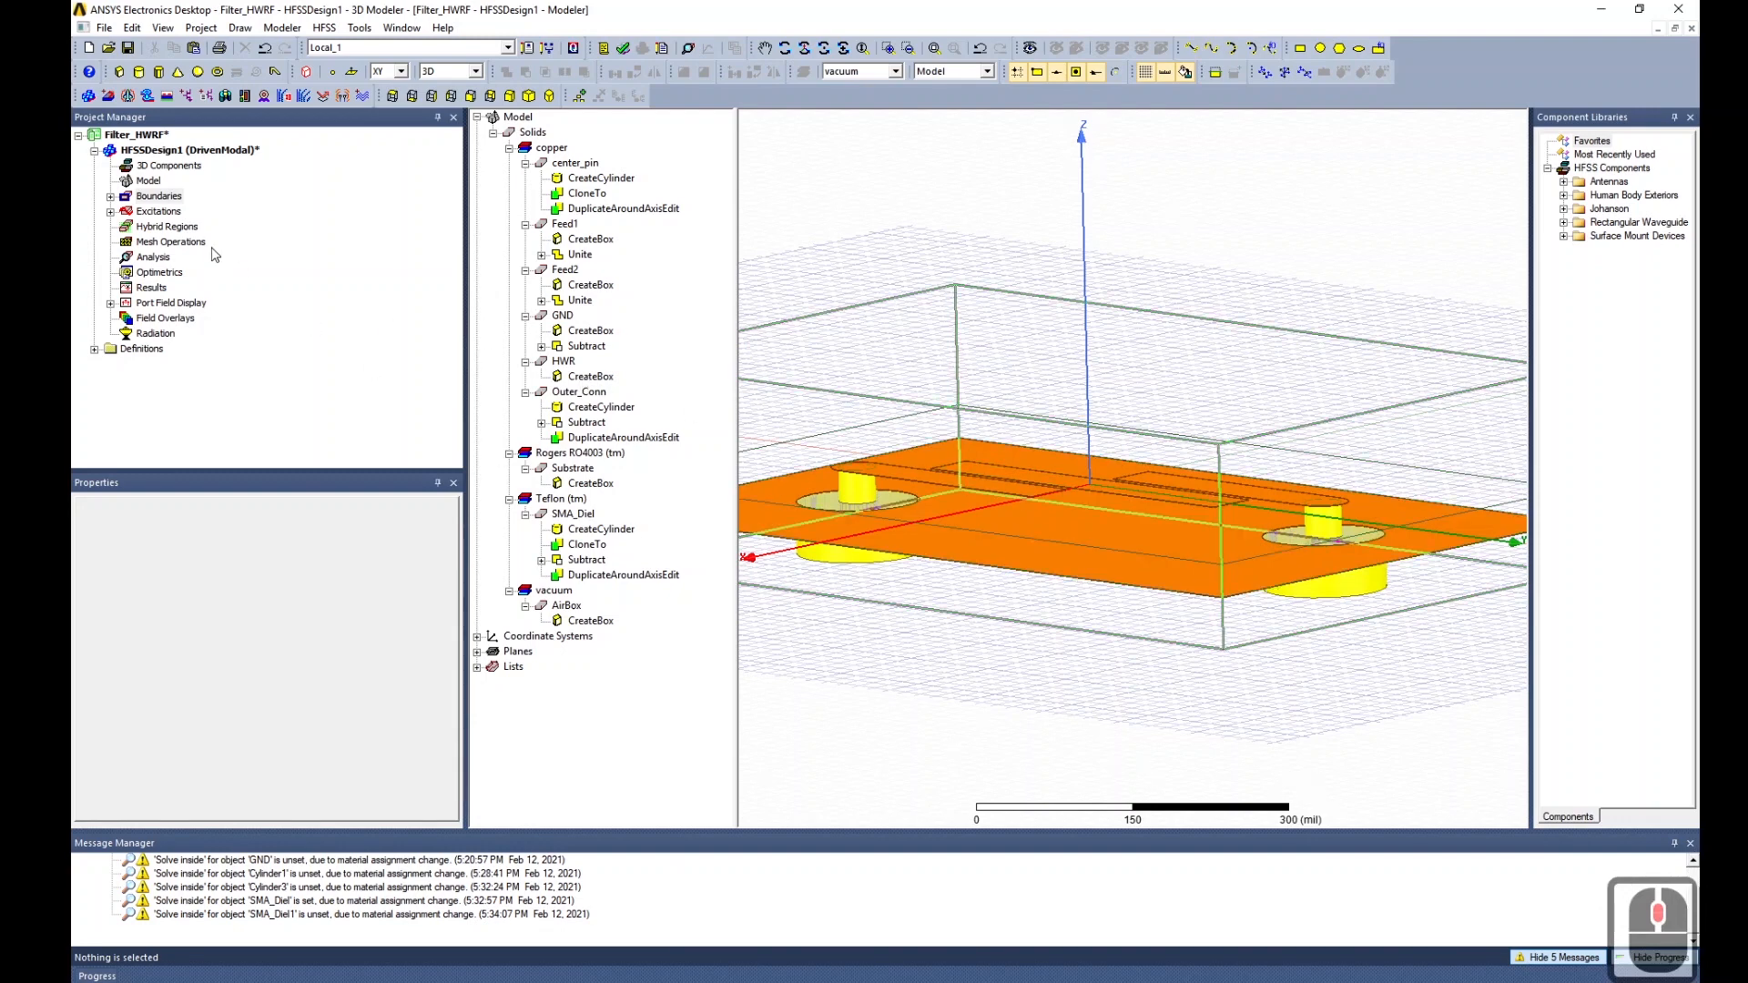
Add Setup1 with maximum passes set to 9, then expand Analysis to show it.
right_click(151, 257)
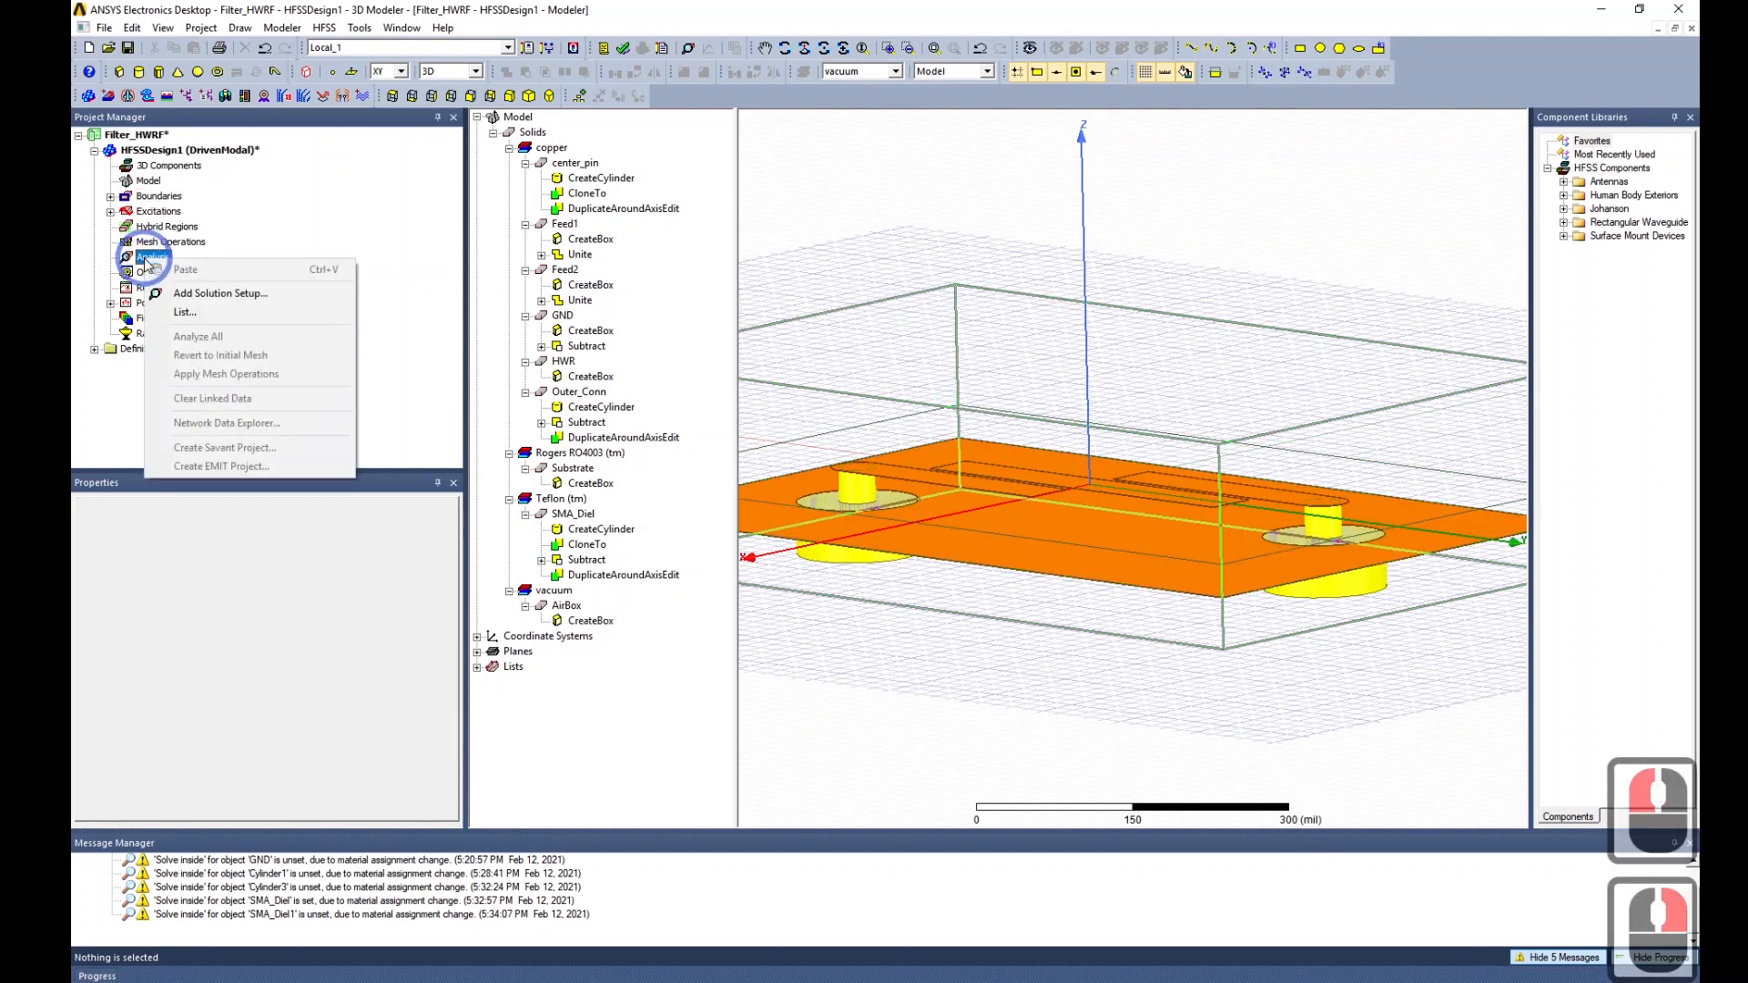
left_click(255, 300)
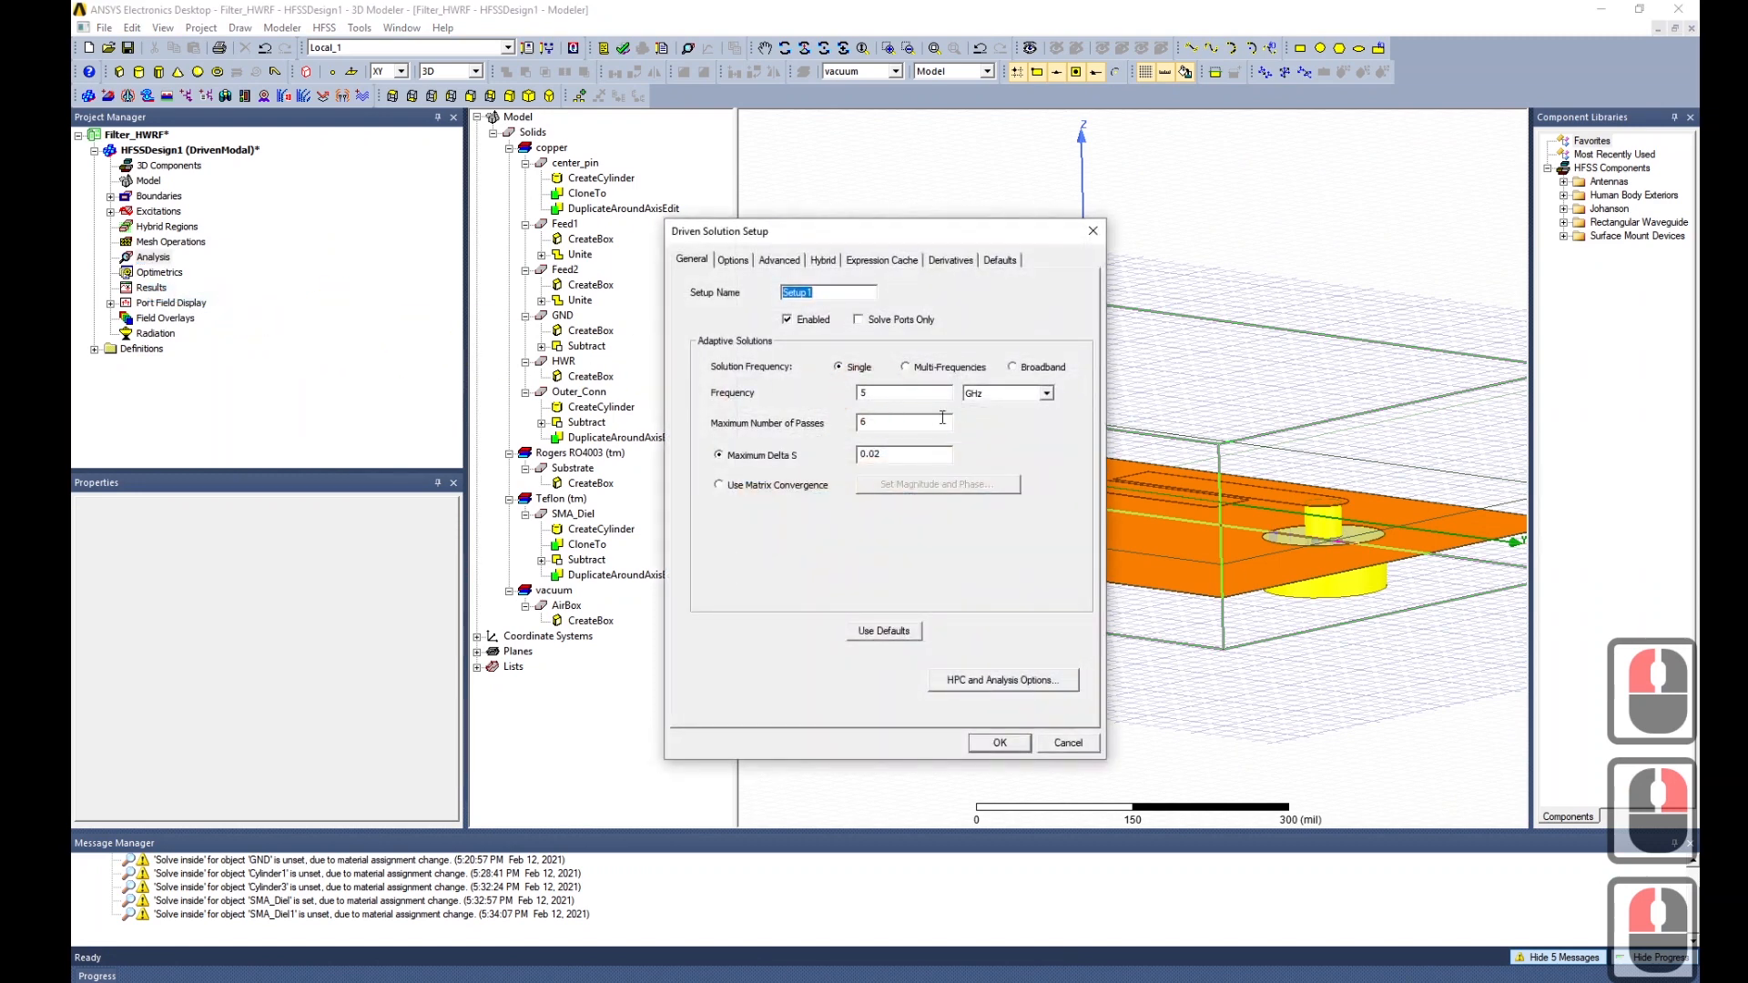
triple_click(887, 423)
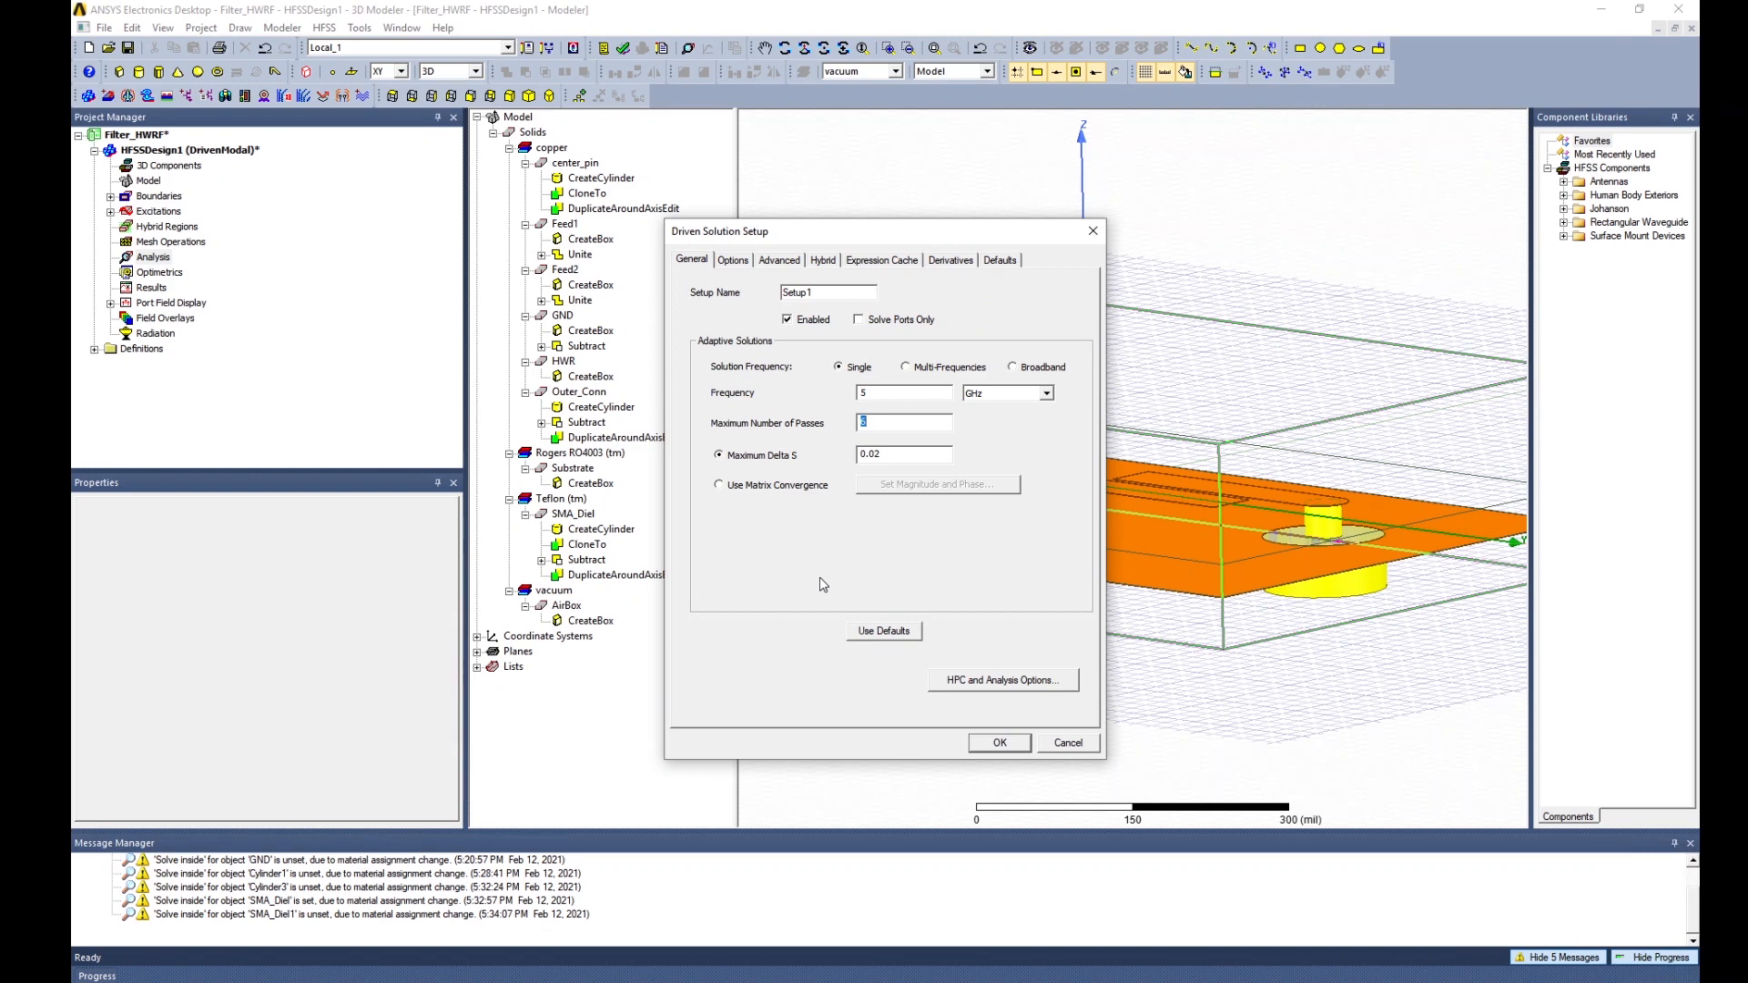
type("8")
key("BackSpace")
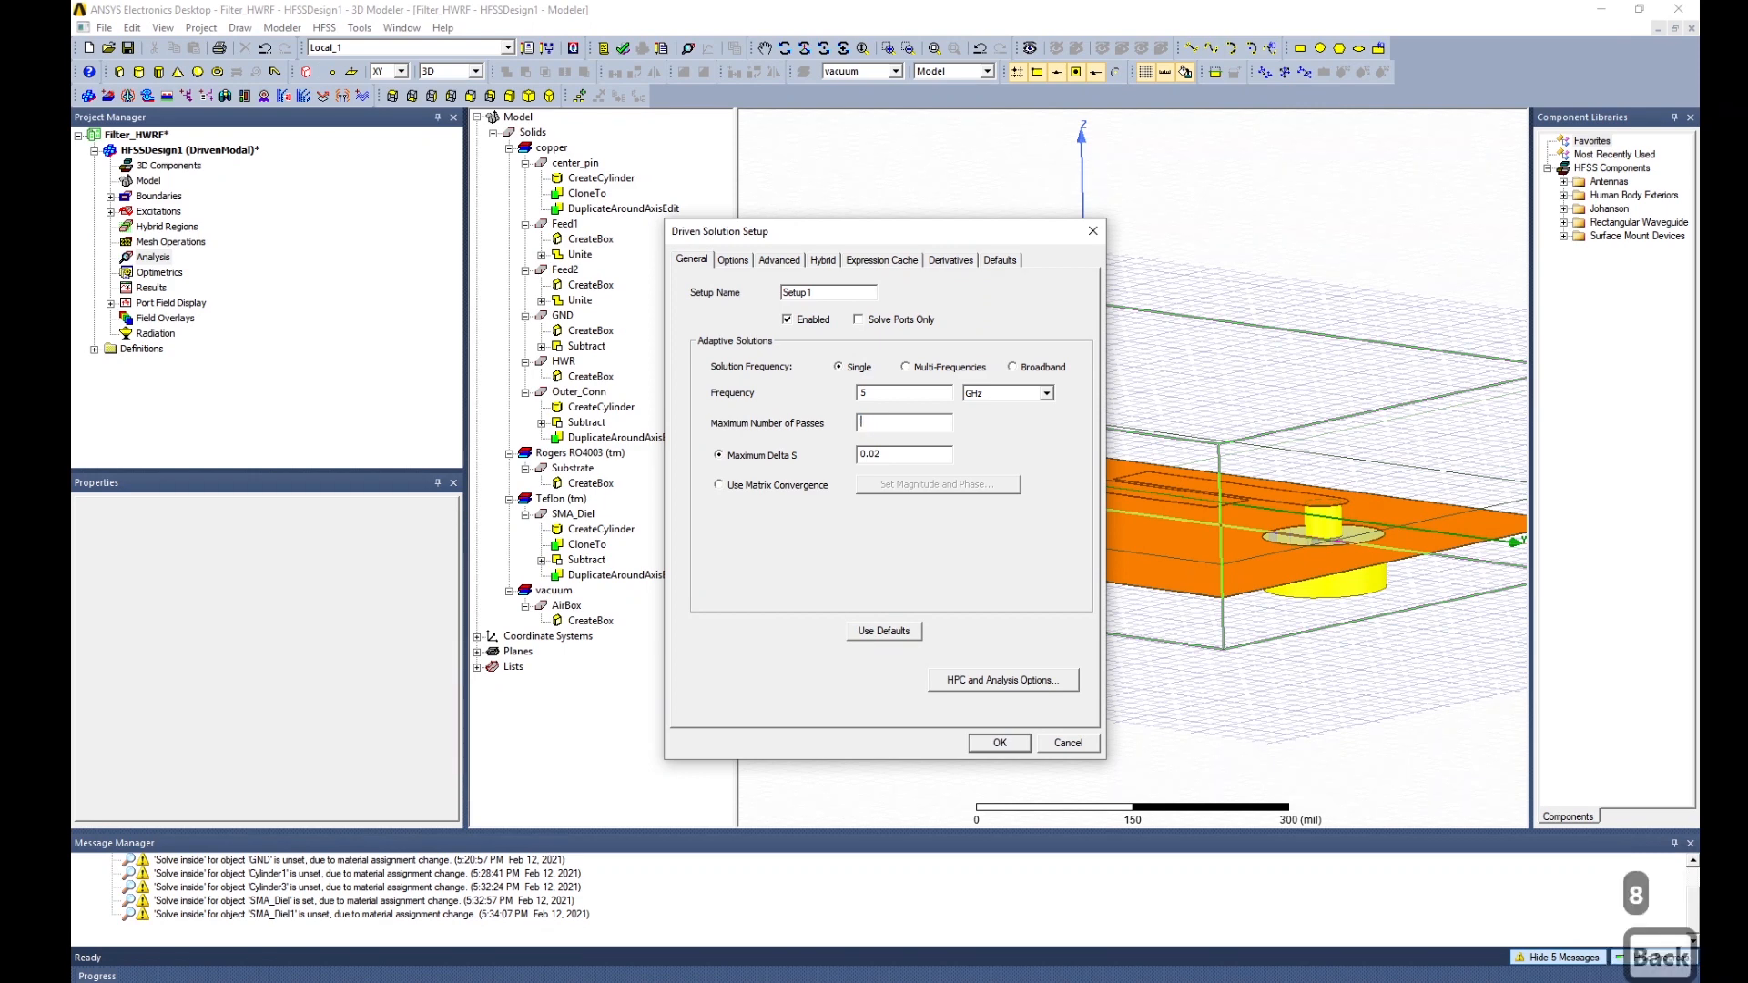
type("9")
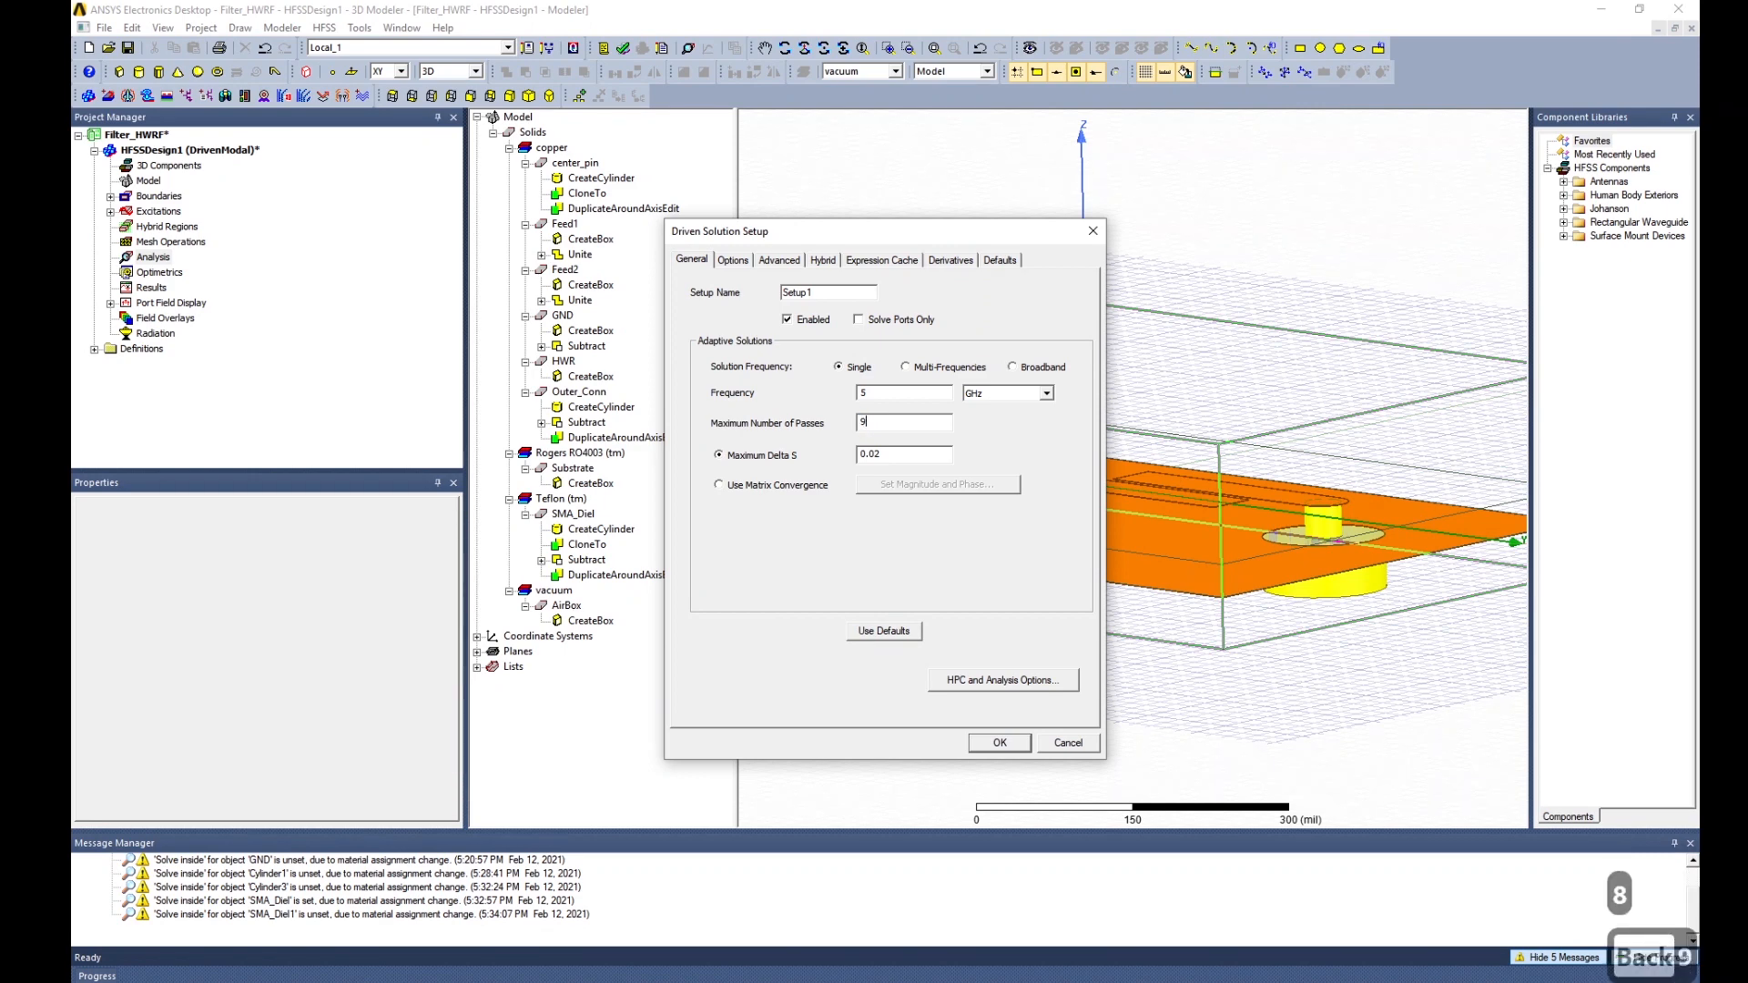
left_click(1002, 743)
left_click(110, 259)
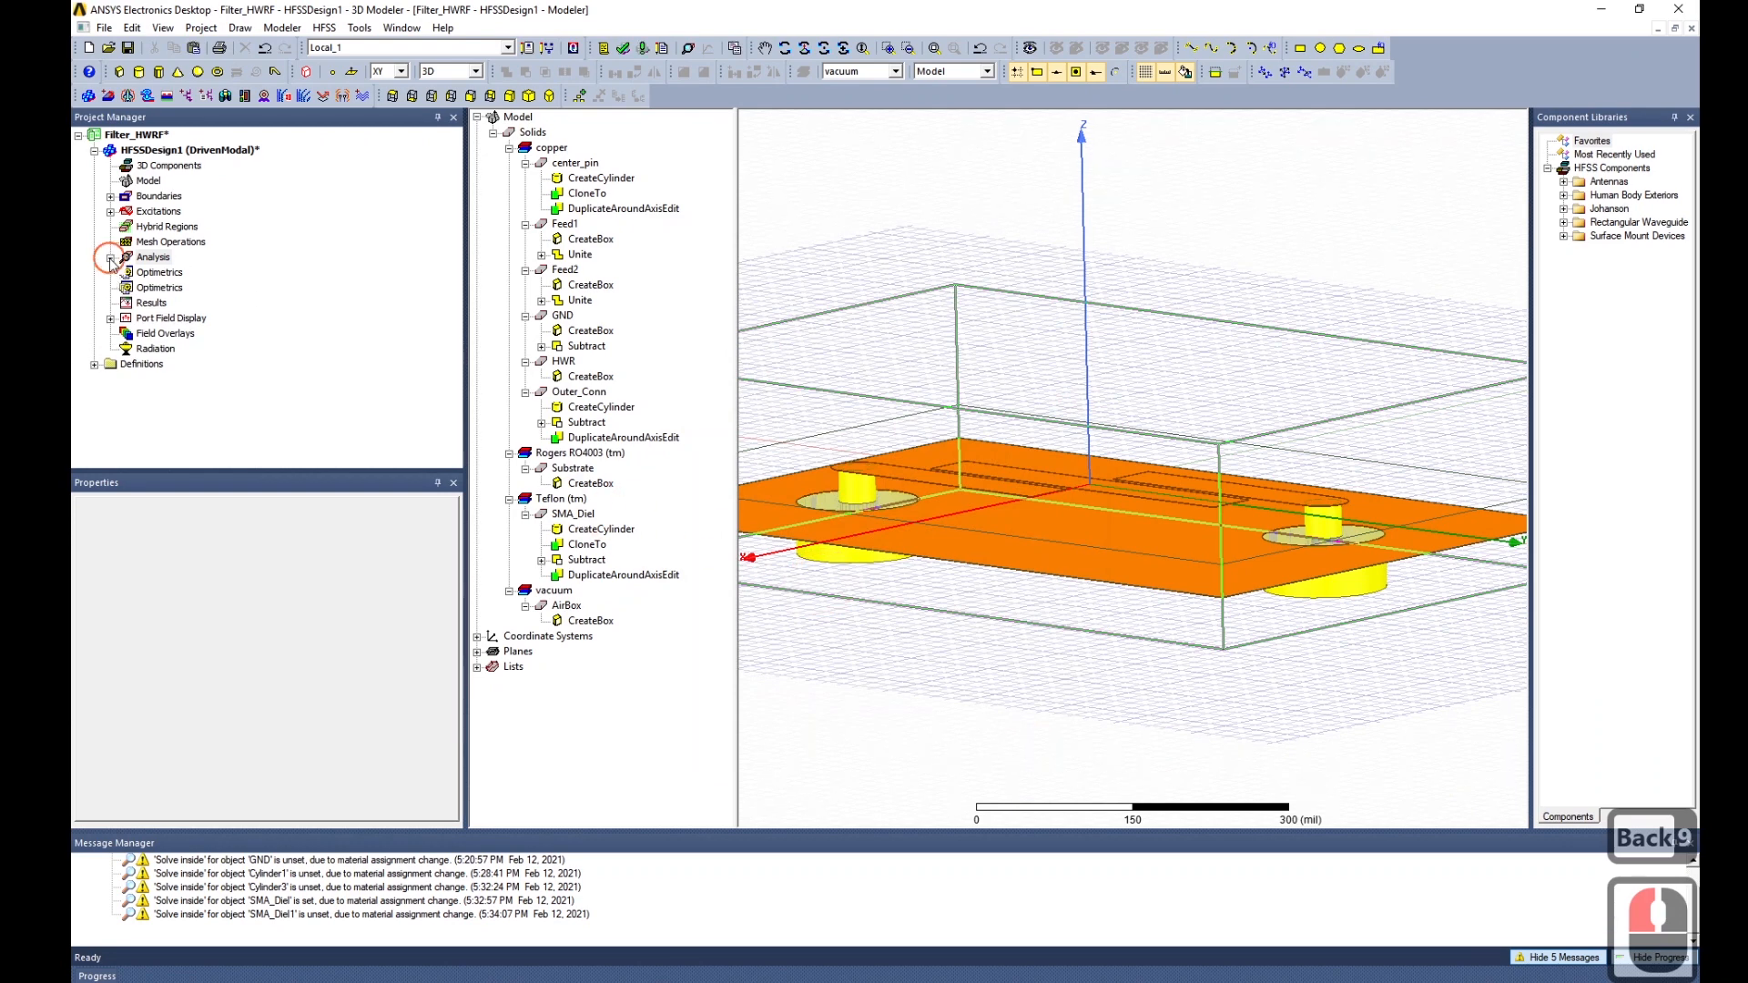
Add a frequency sweep to Setup1 running from 3GHz to 7GHz.
left_click(166, 272)
right_click(166, 272)
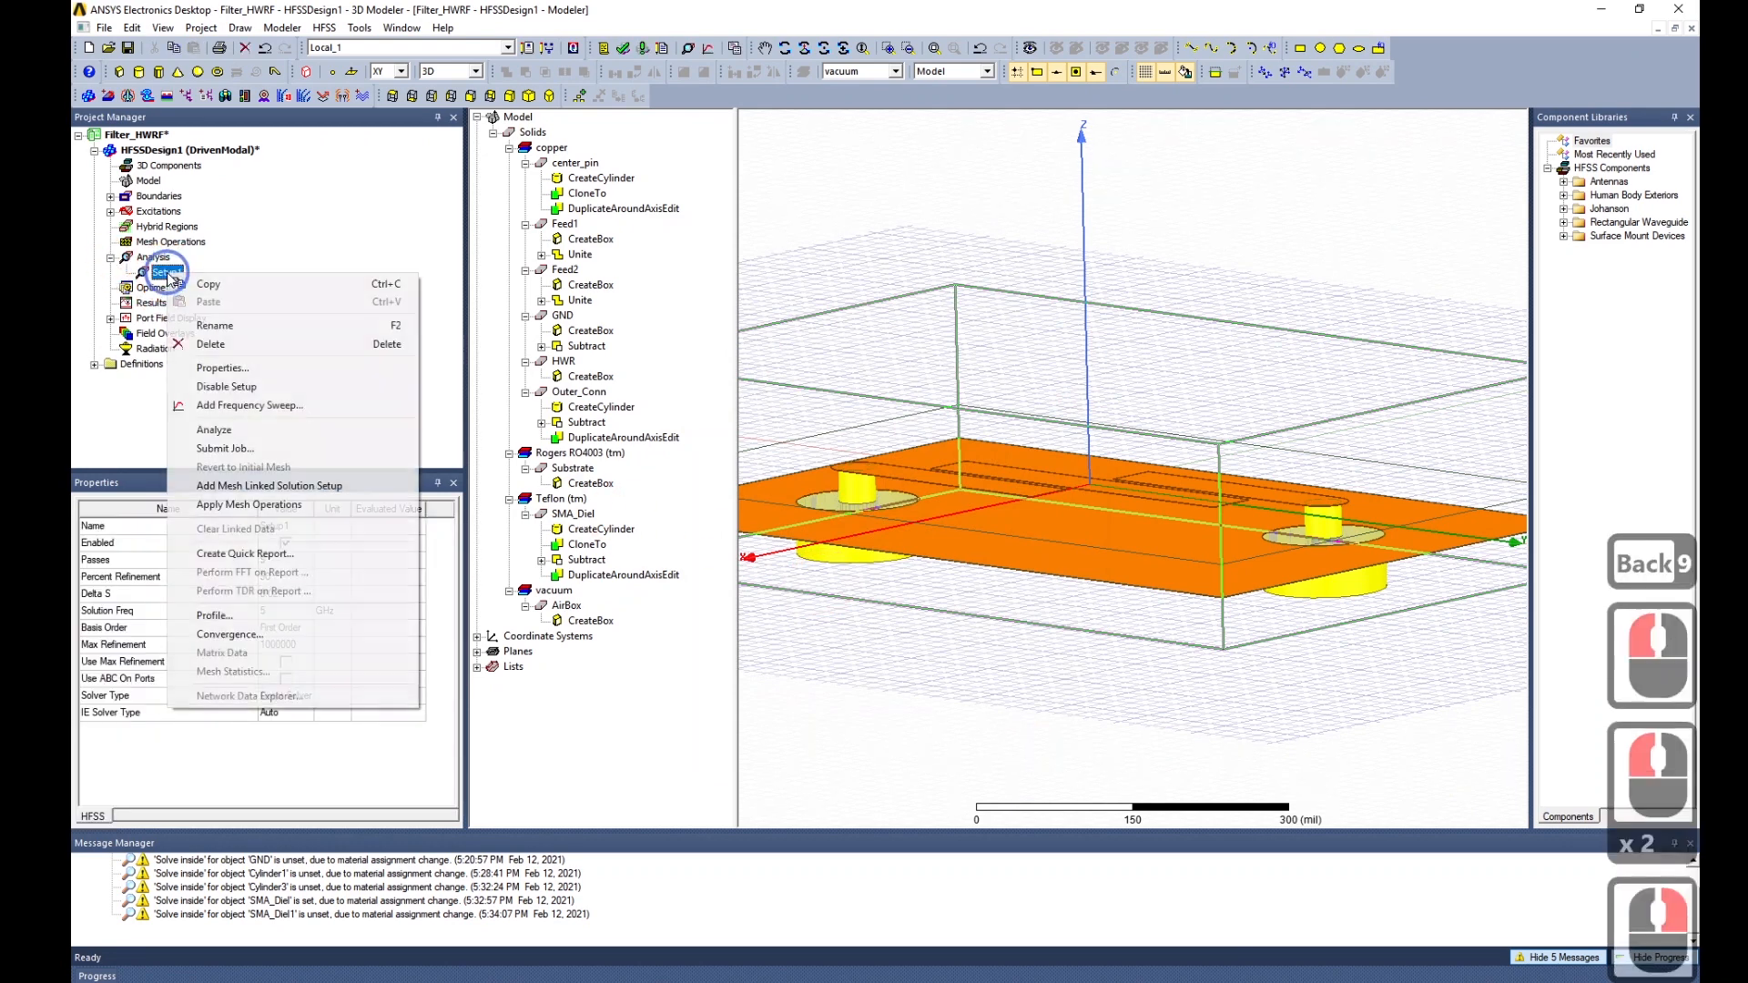
left_click(285, 408)
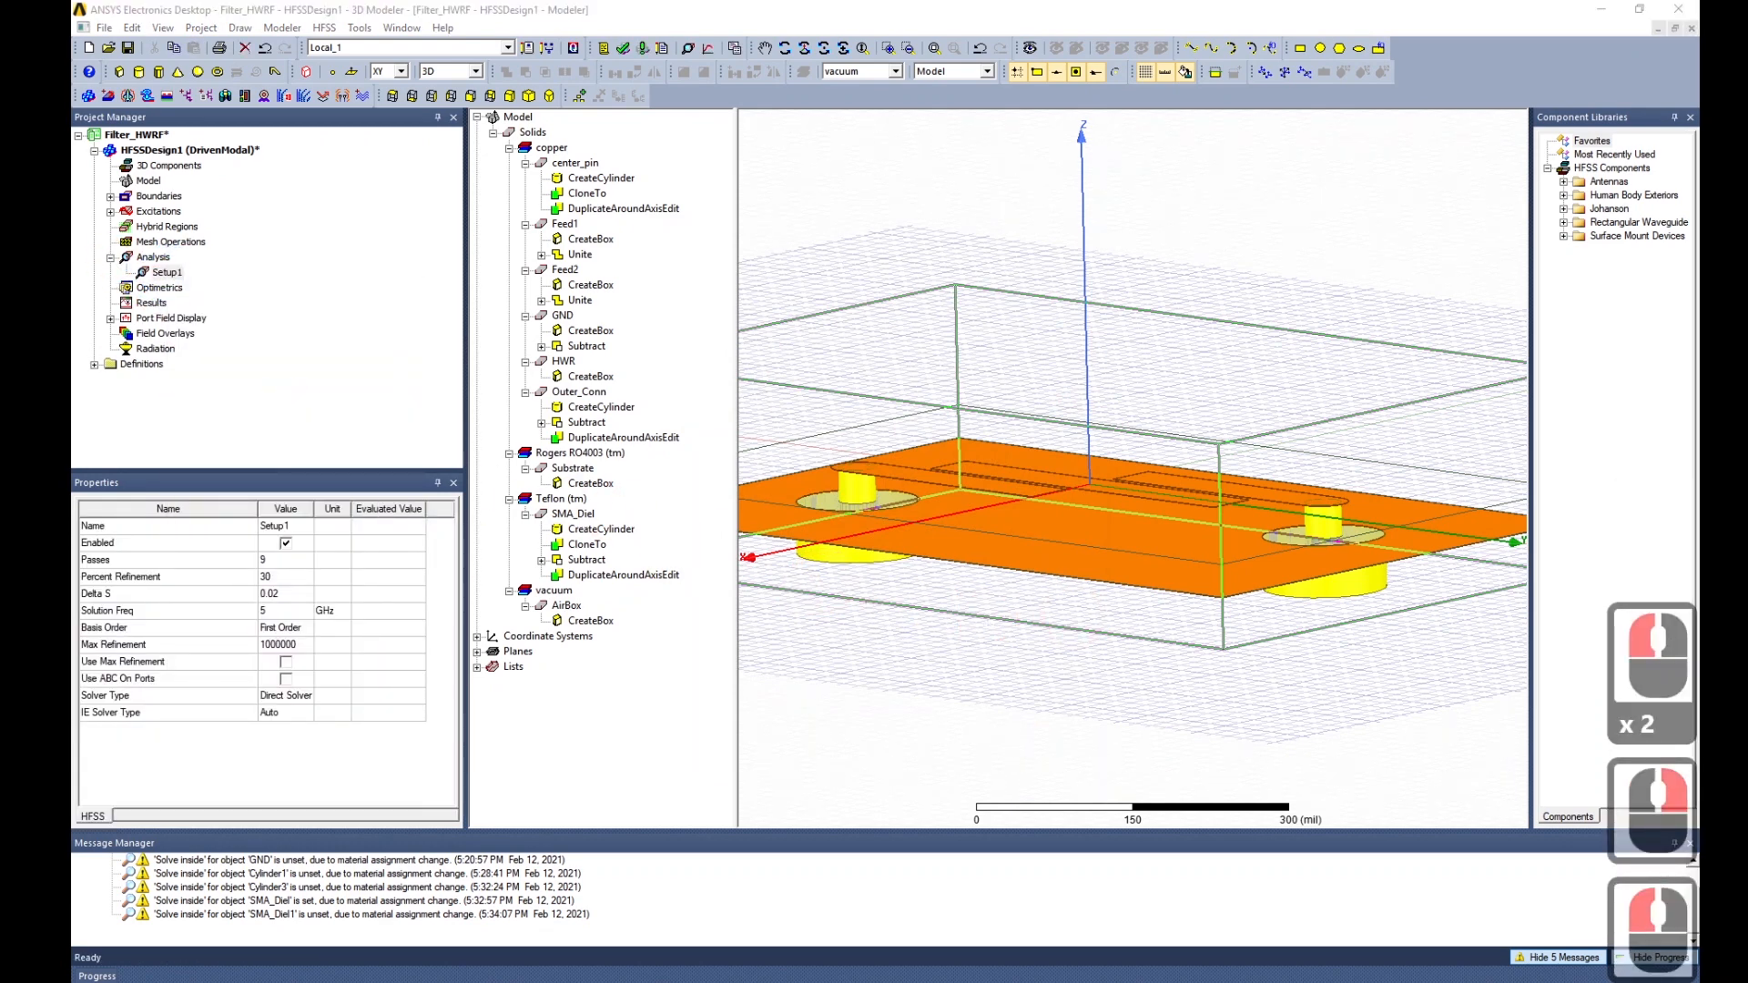
double_click(881, 511)
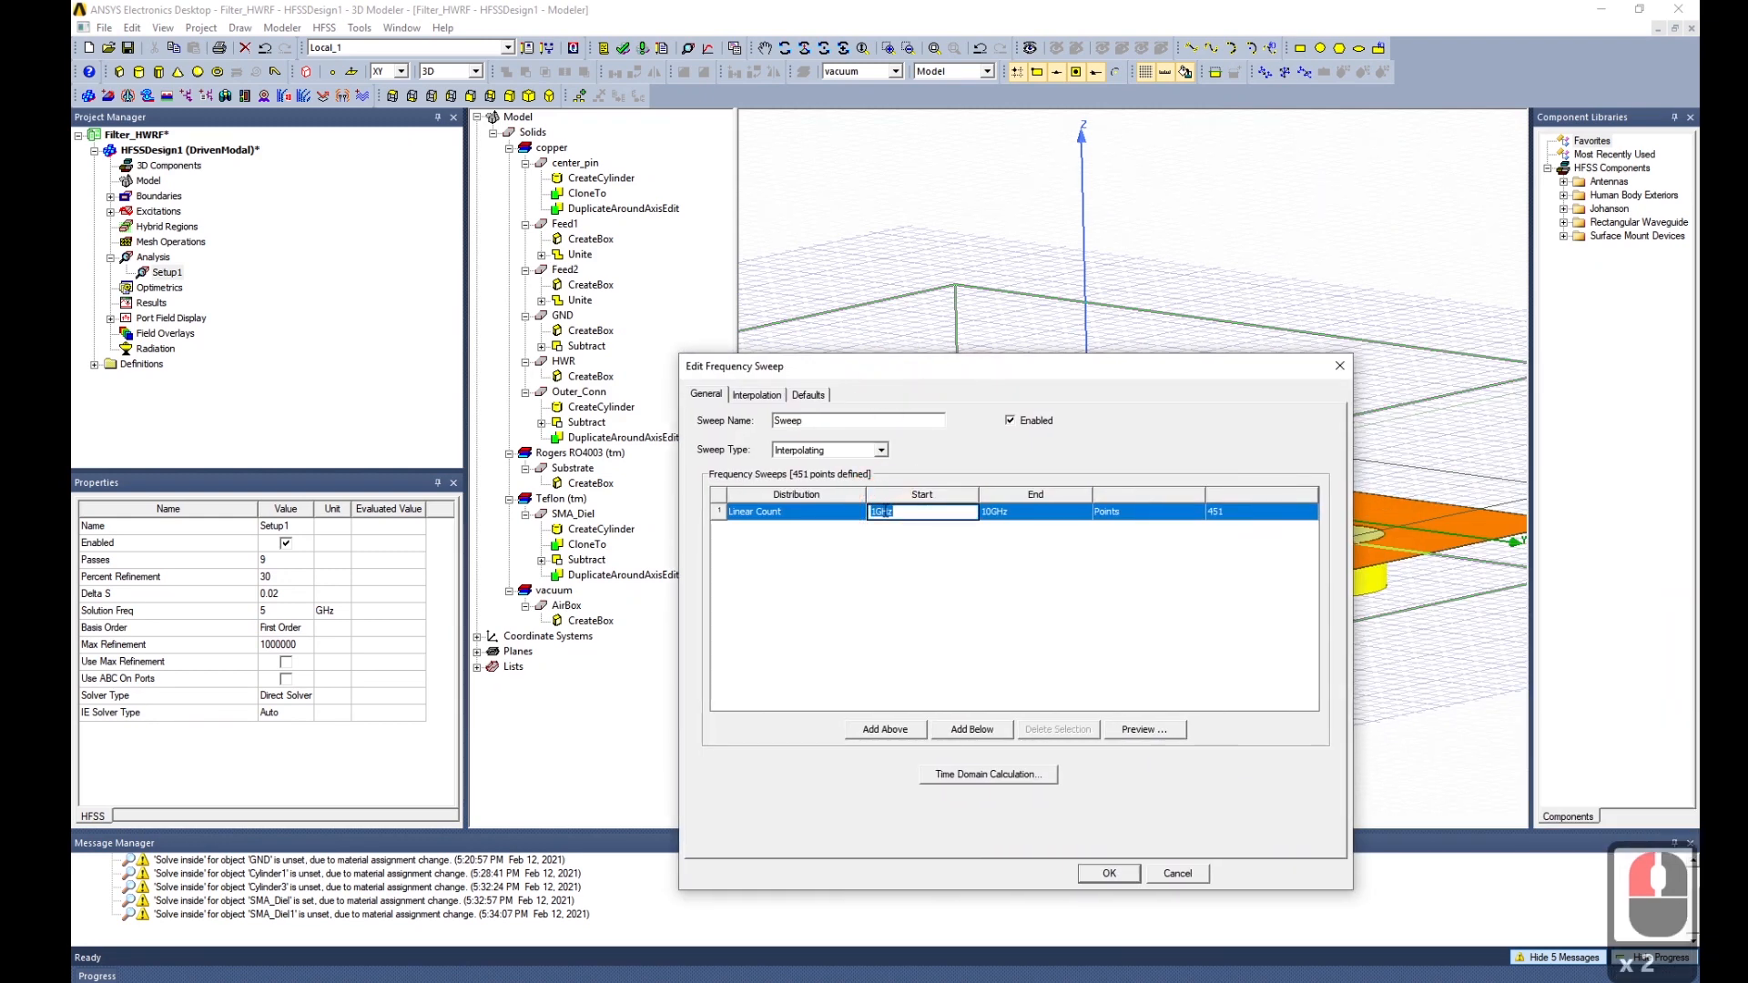
type("3GHz")
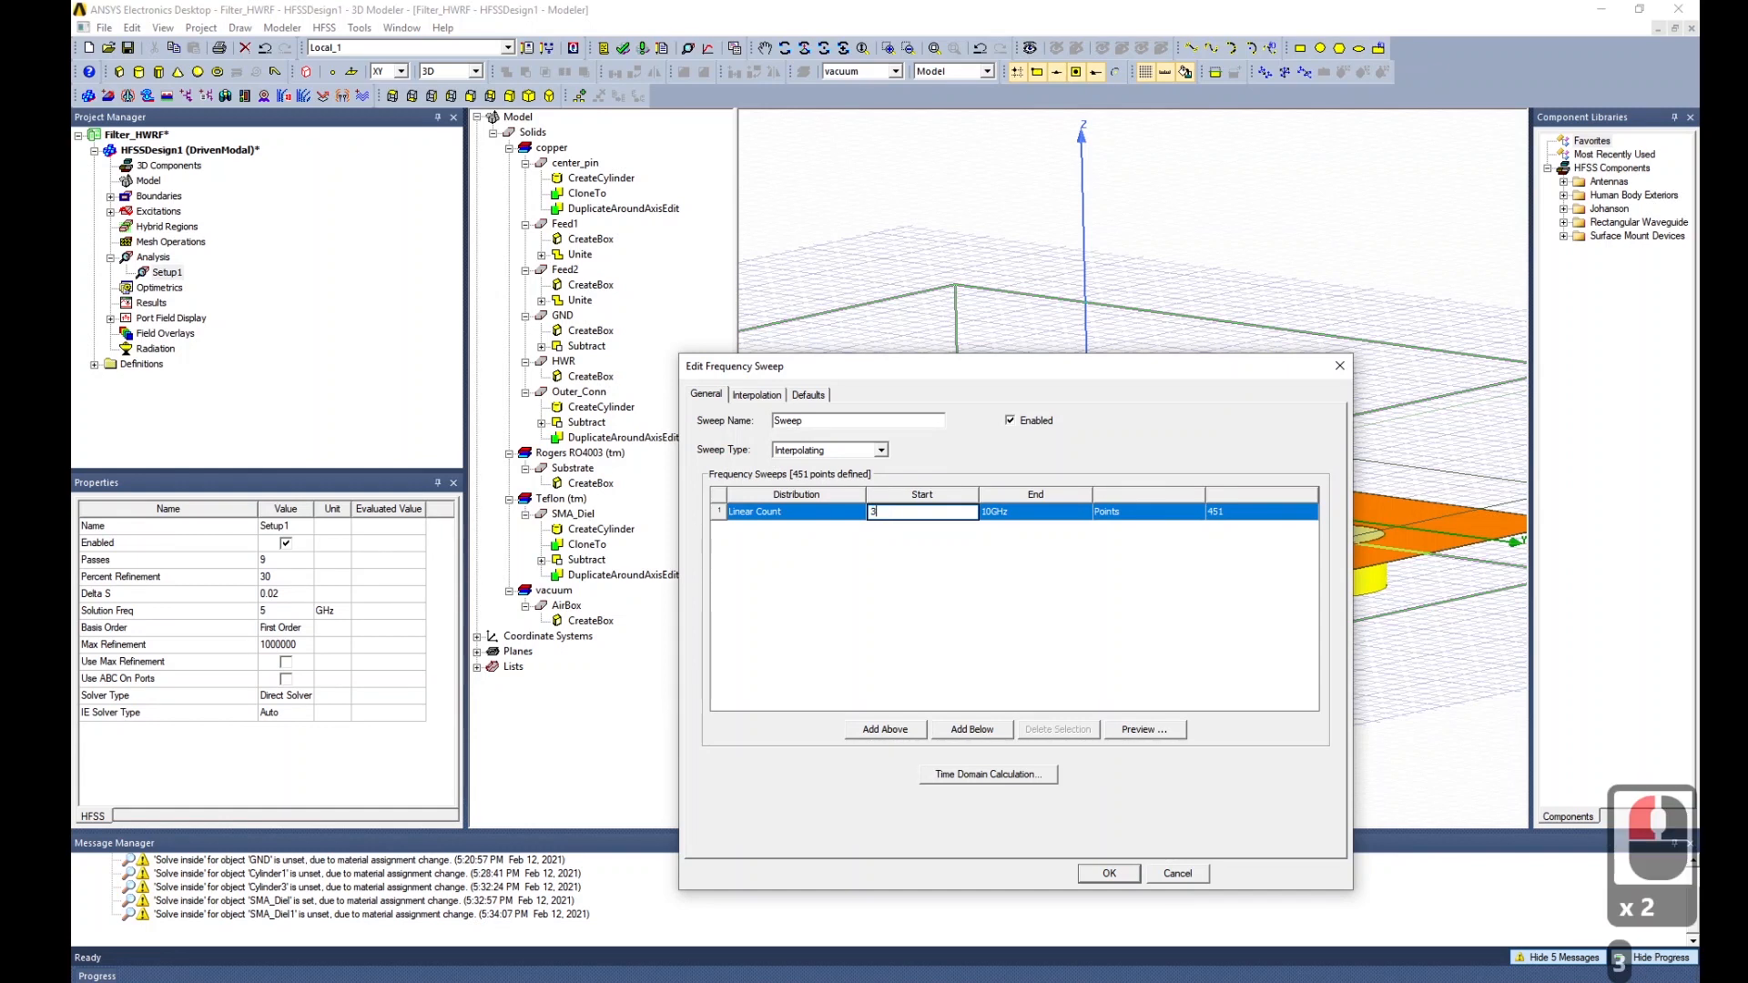
triple_click(1015, 513)
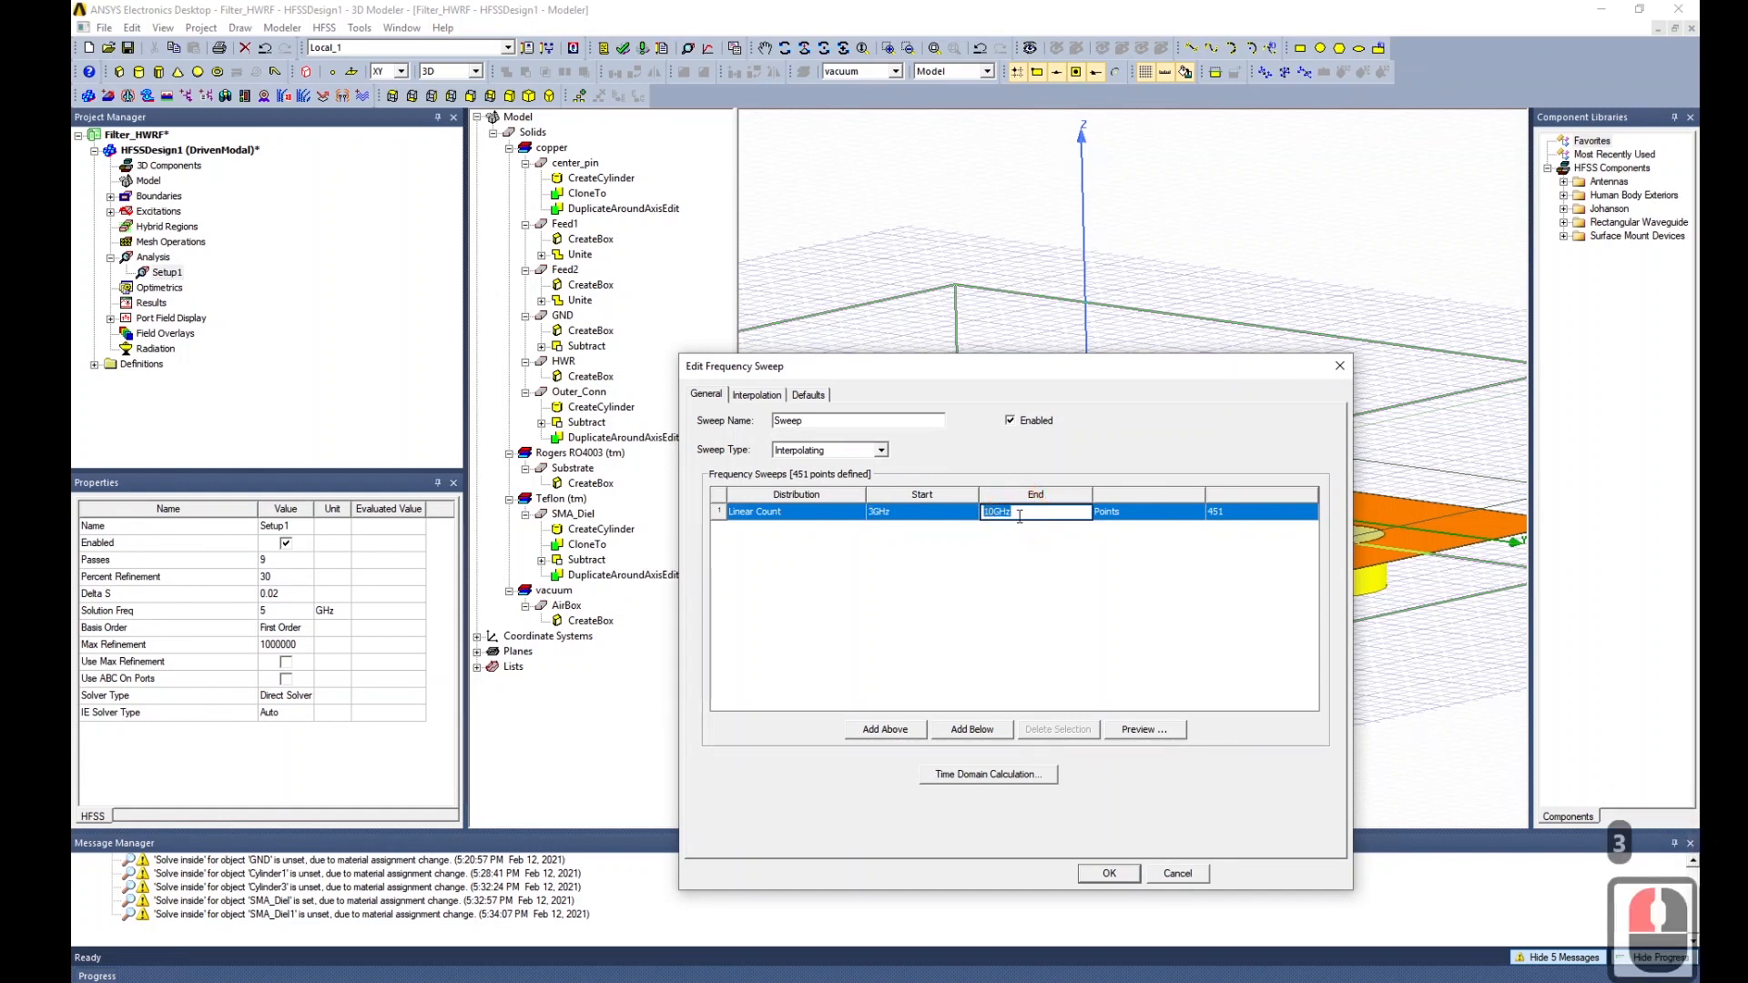
type("7g")
left_click(1027, 587)
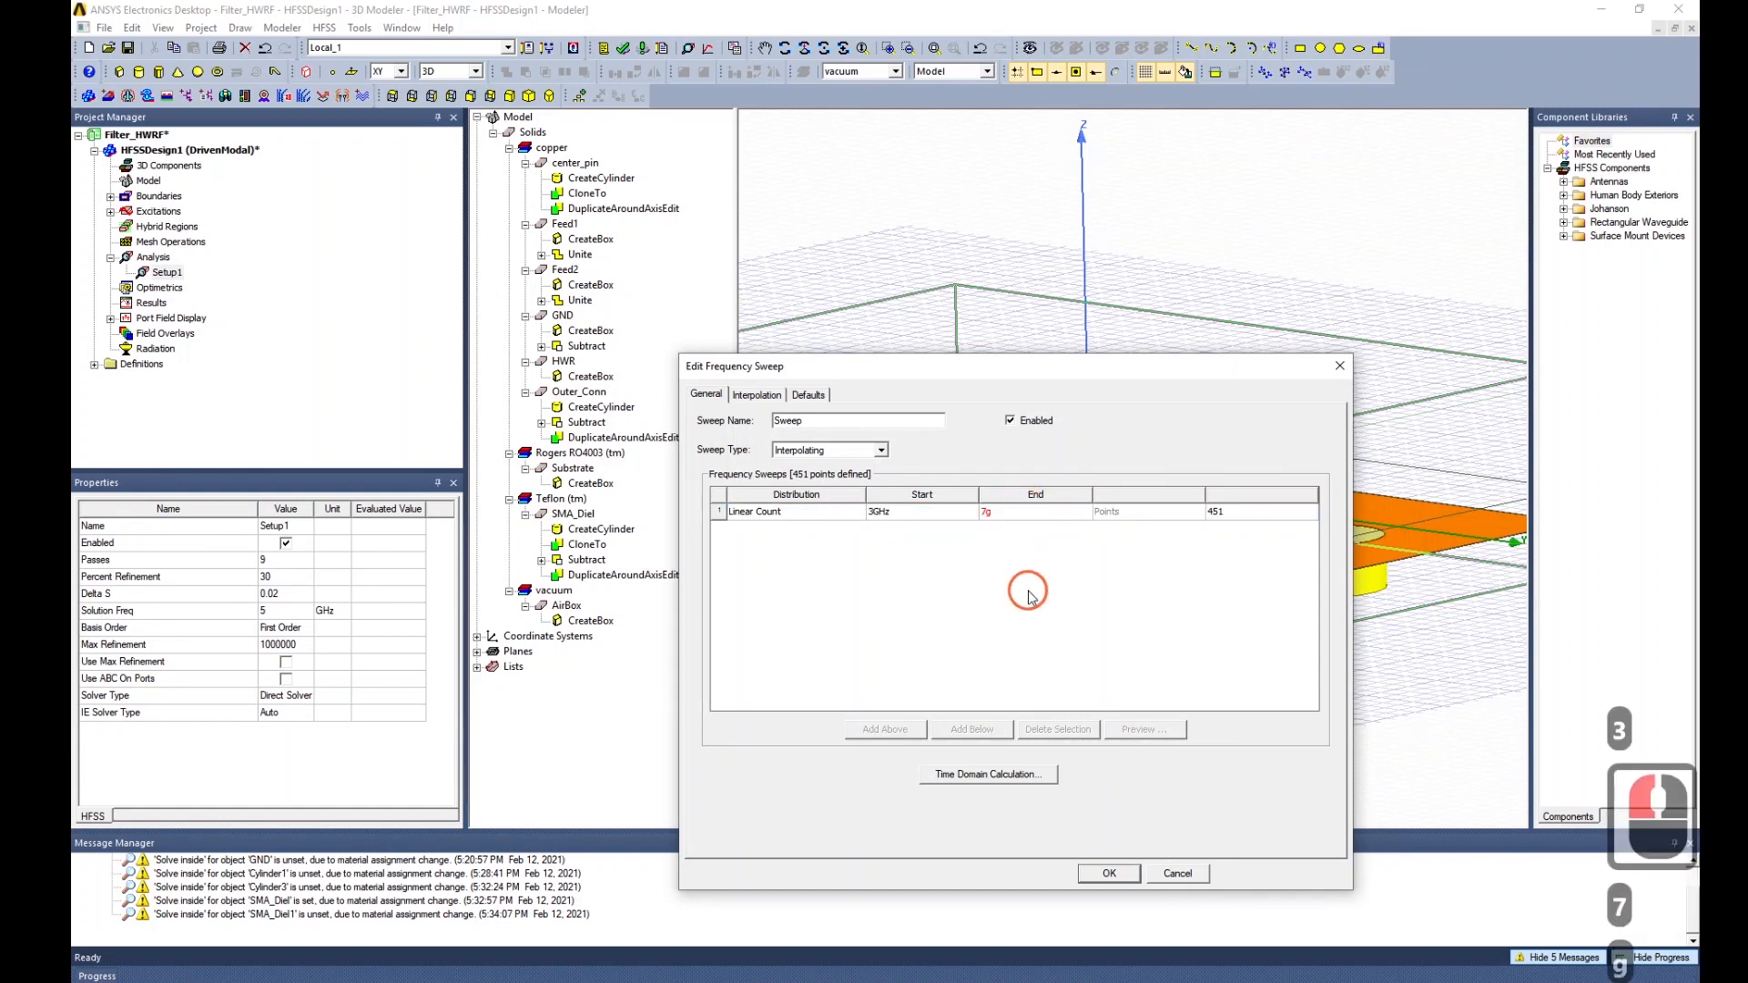
left_click(1001, 512)
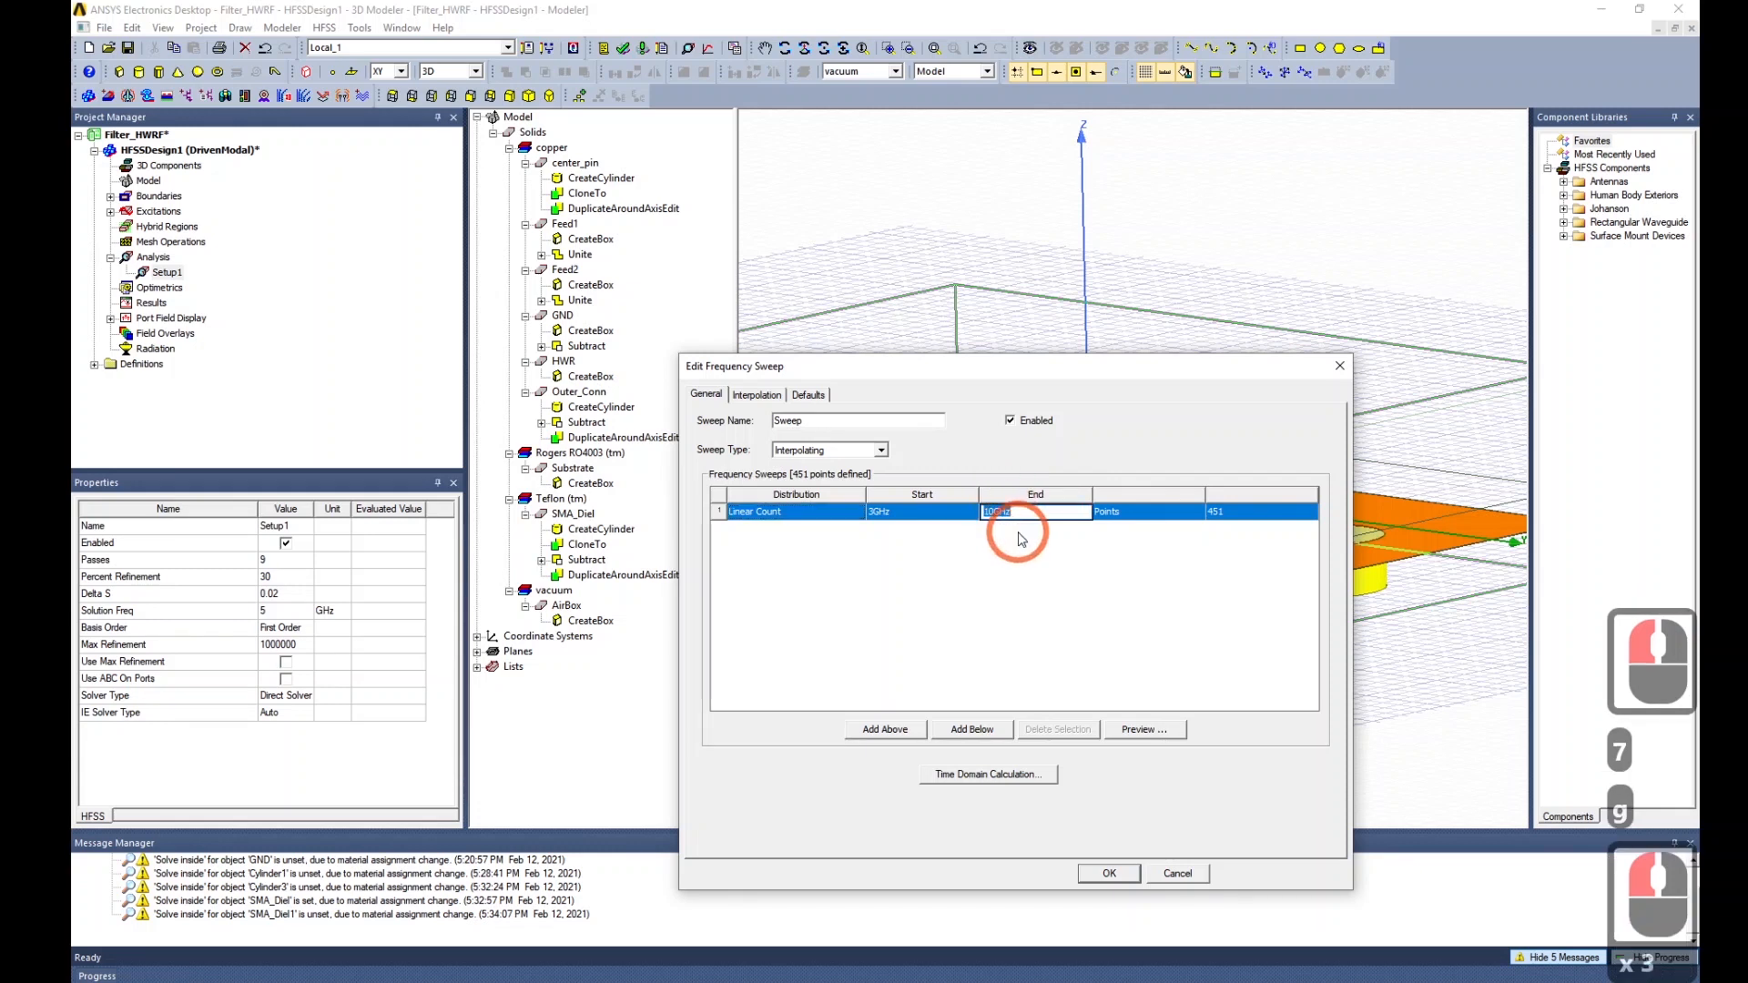
triple_click(1004, 521)
type("7GHz")
left_click(1021, 540)
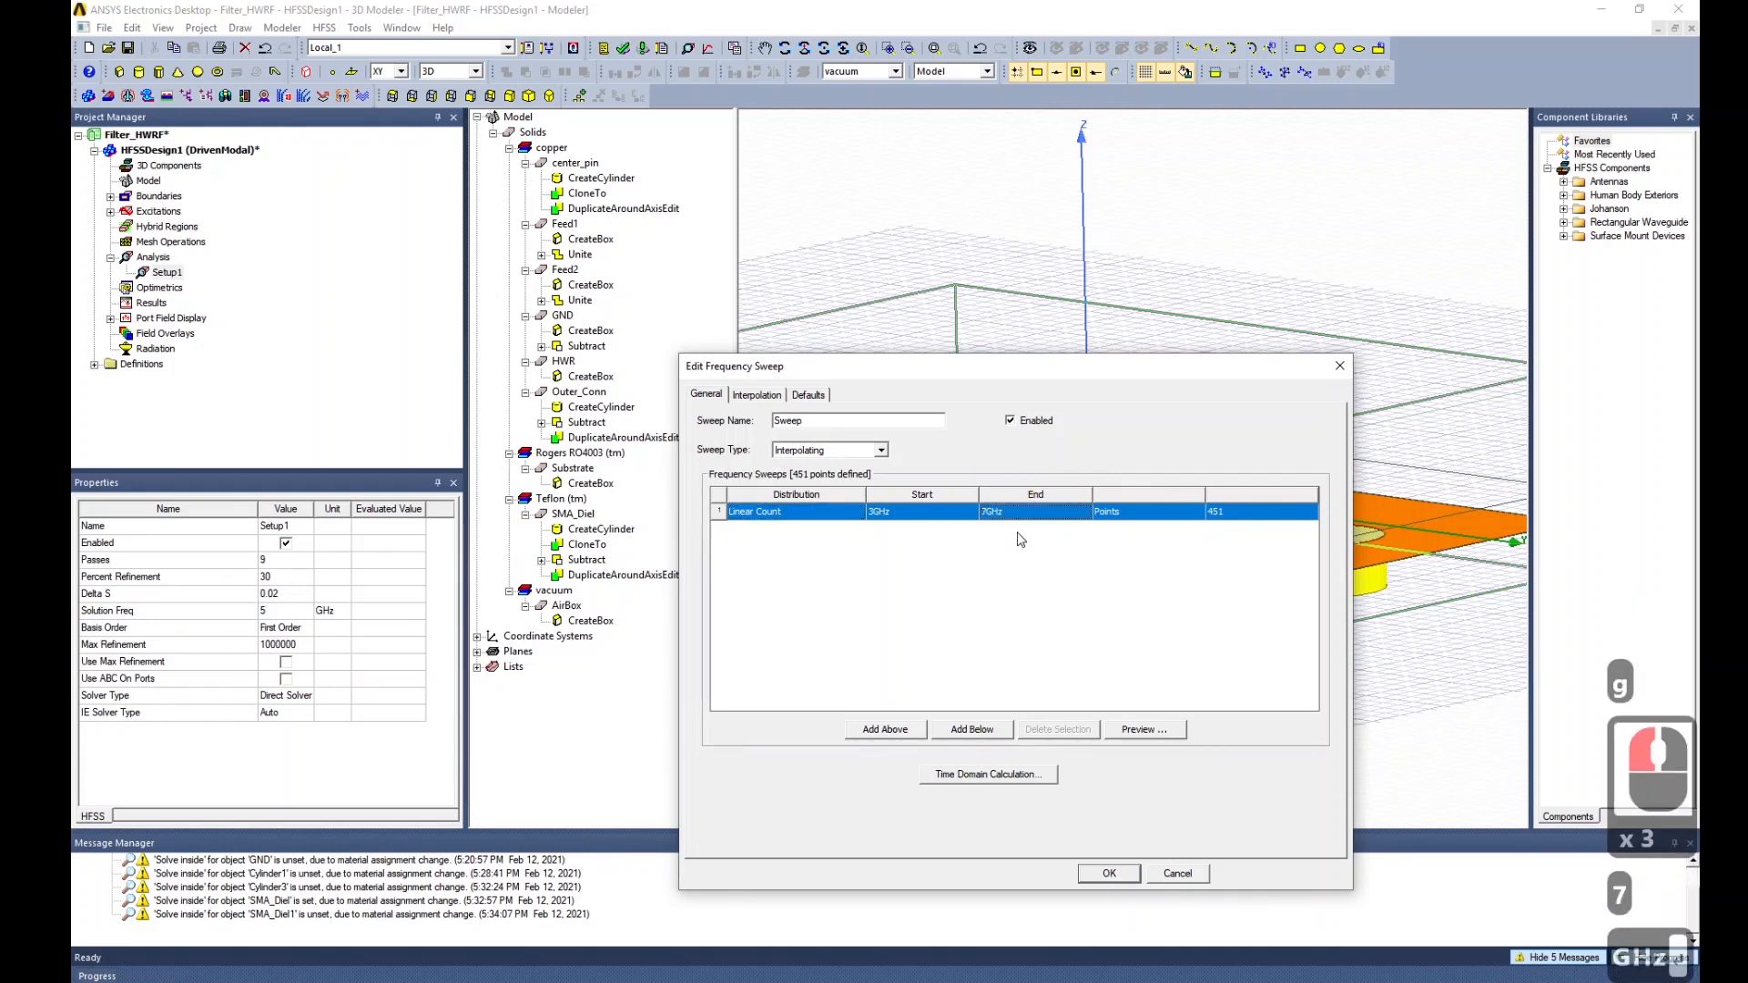
Give the sweep 201 linear points and confirm the sweep settings.
left_click(1267, 511)
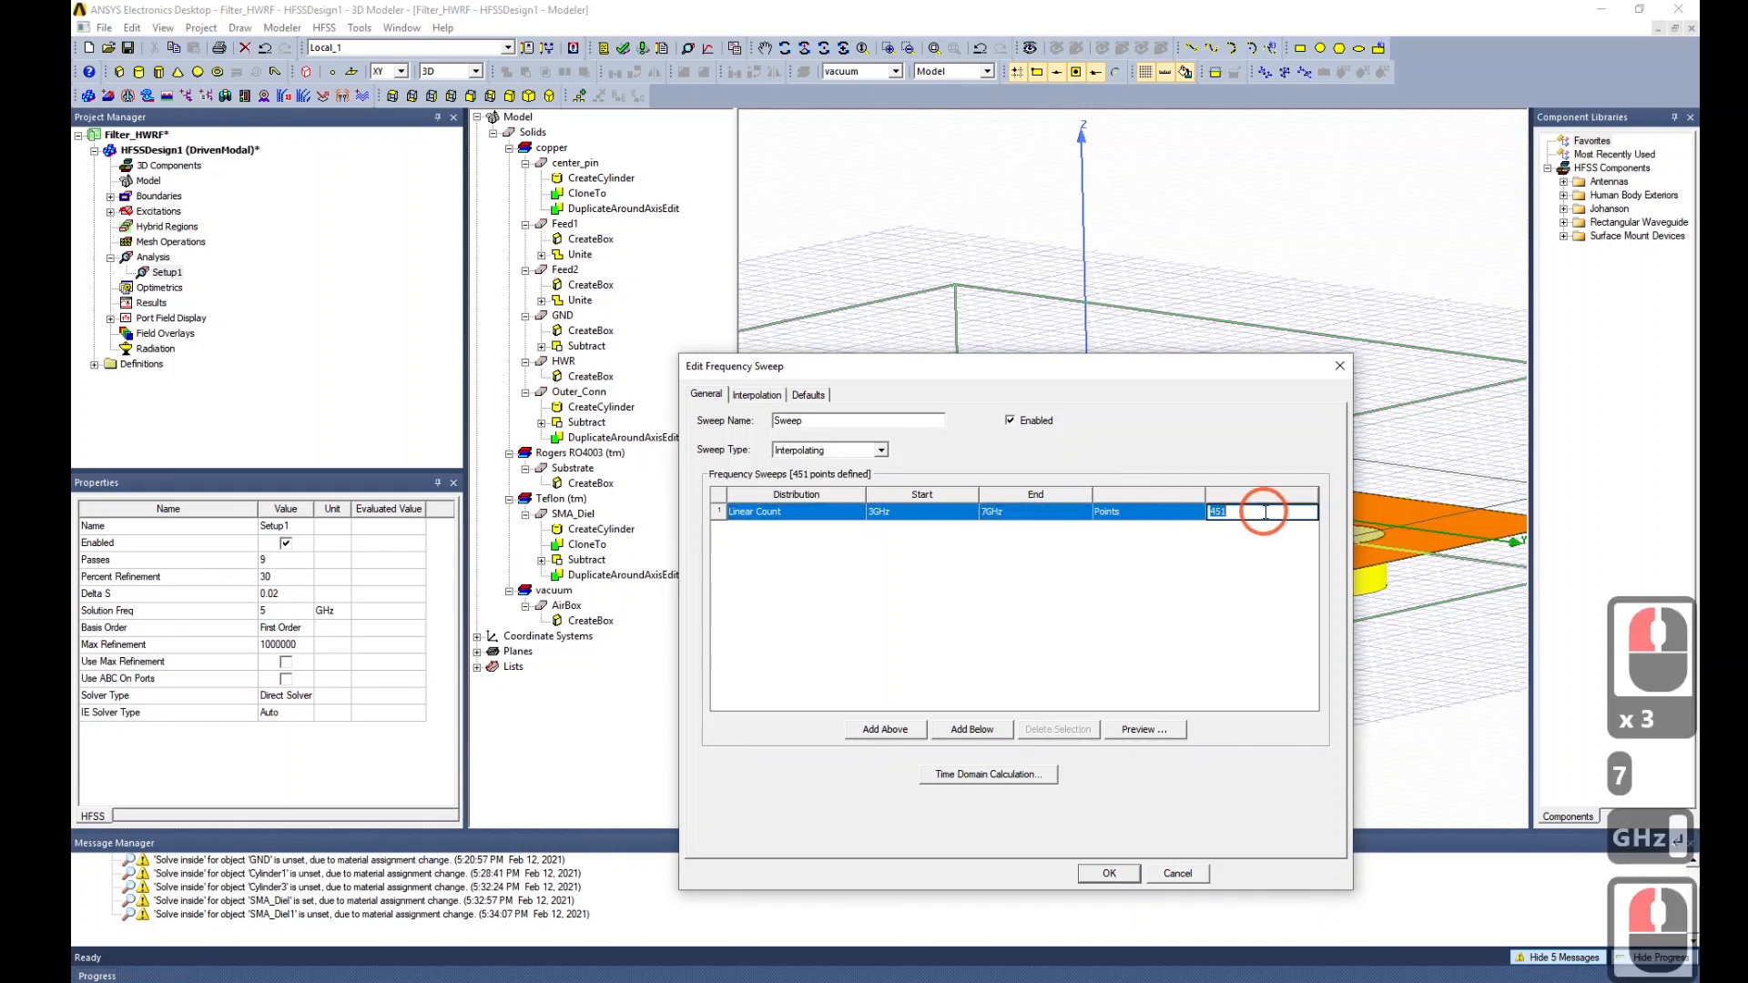
type("201")
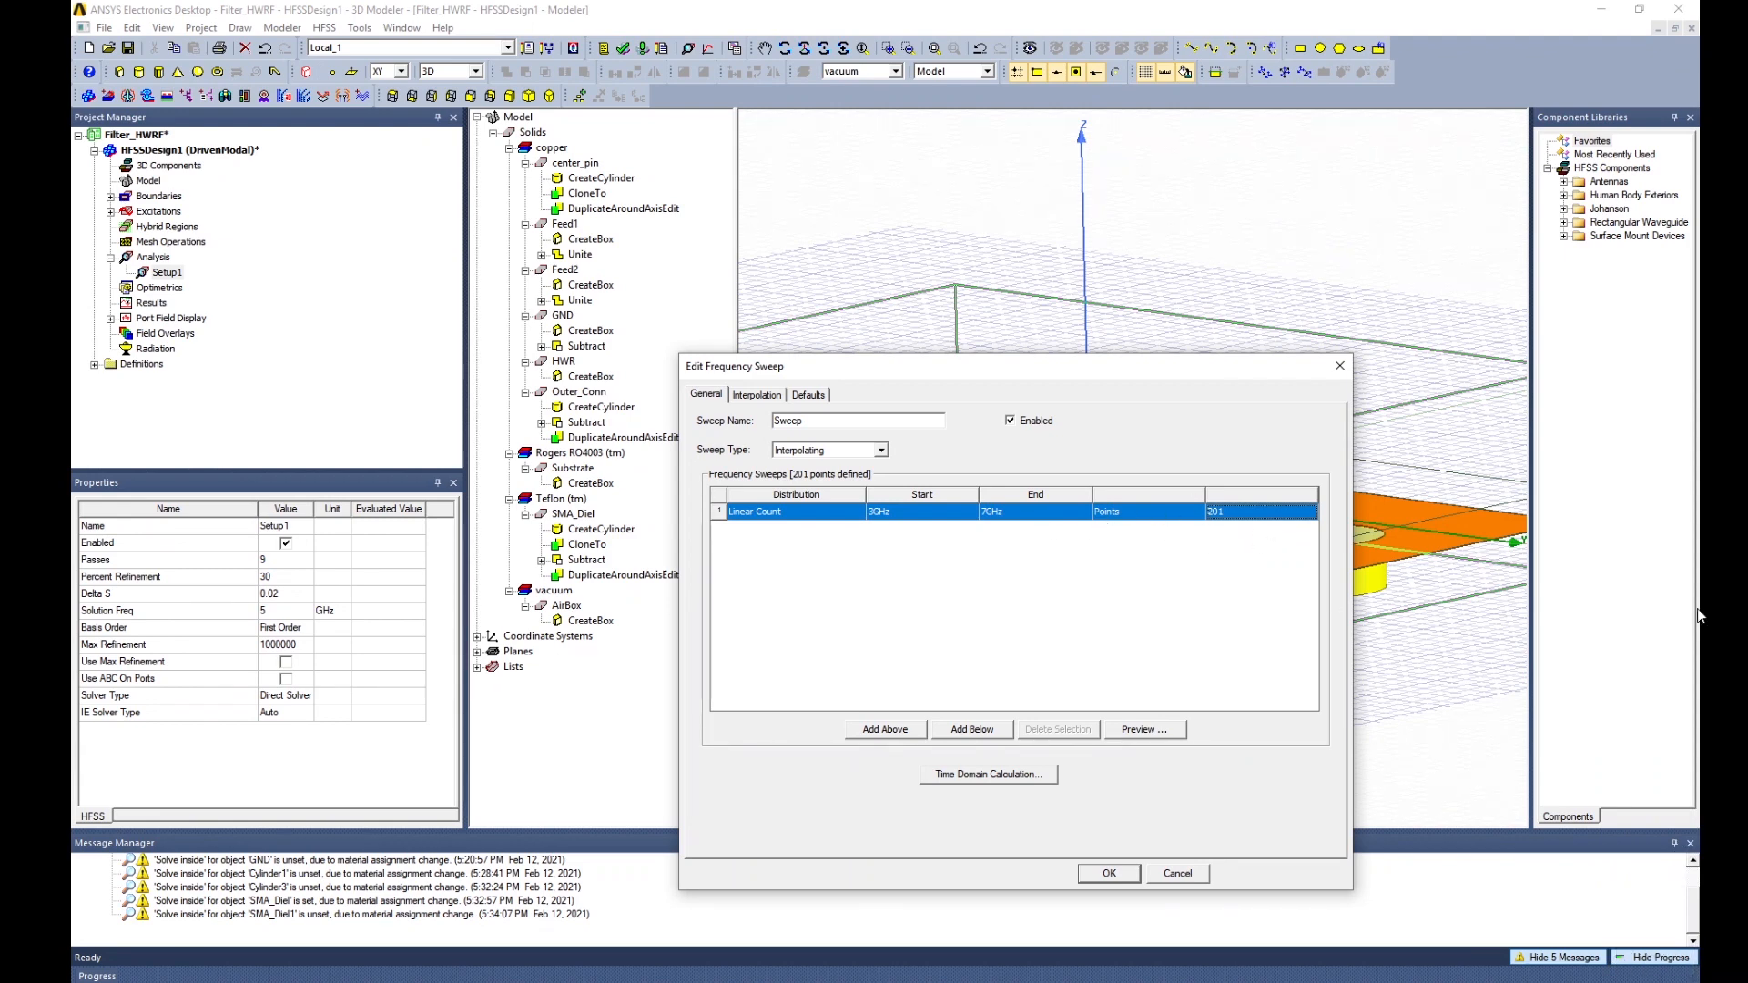
left_click(1109, 874)
scroll(916, 539, "down", 6)
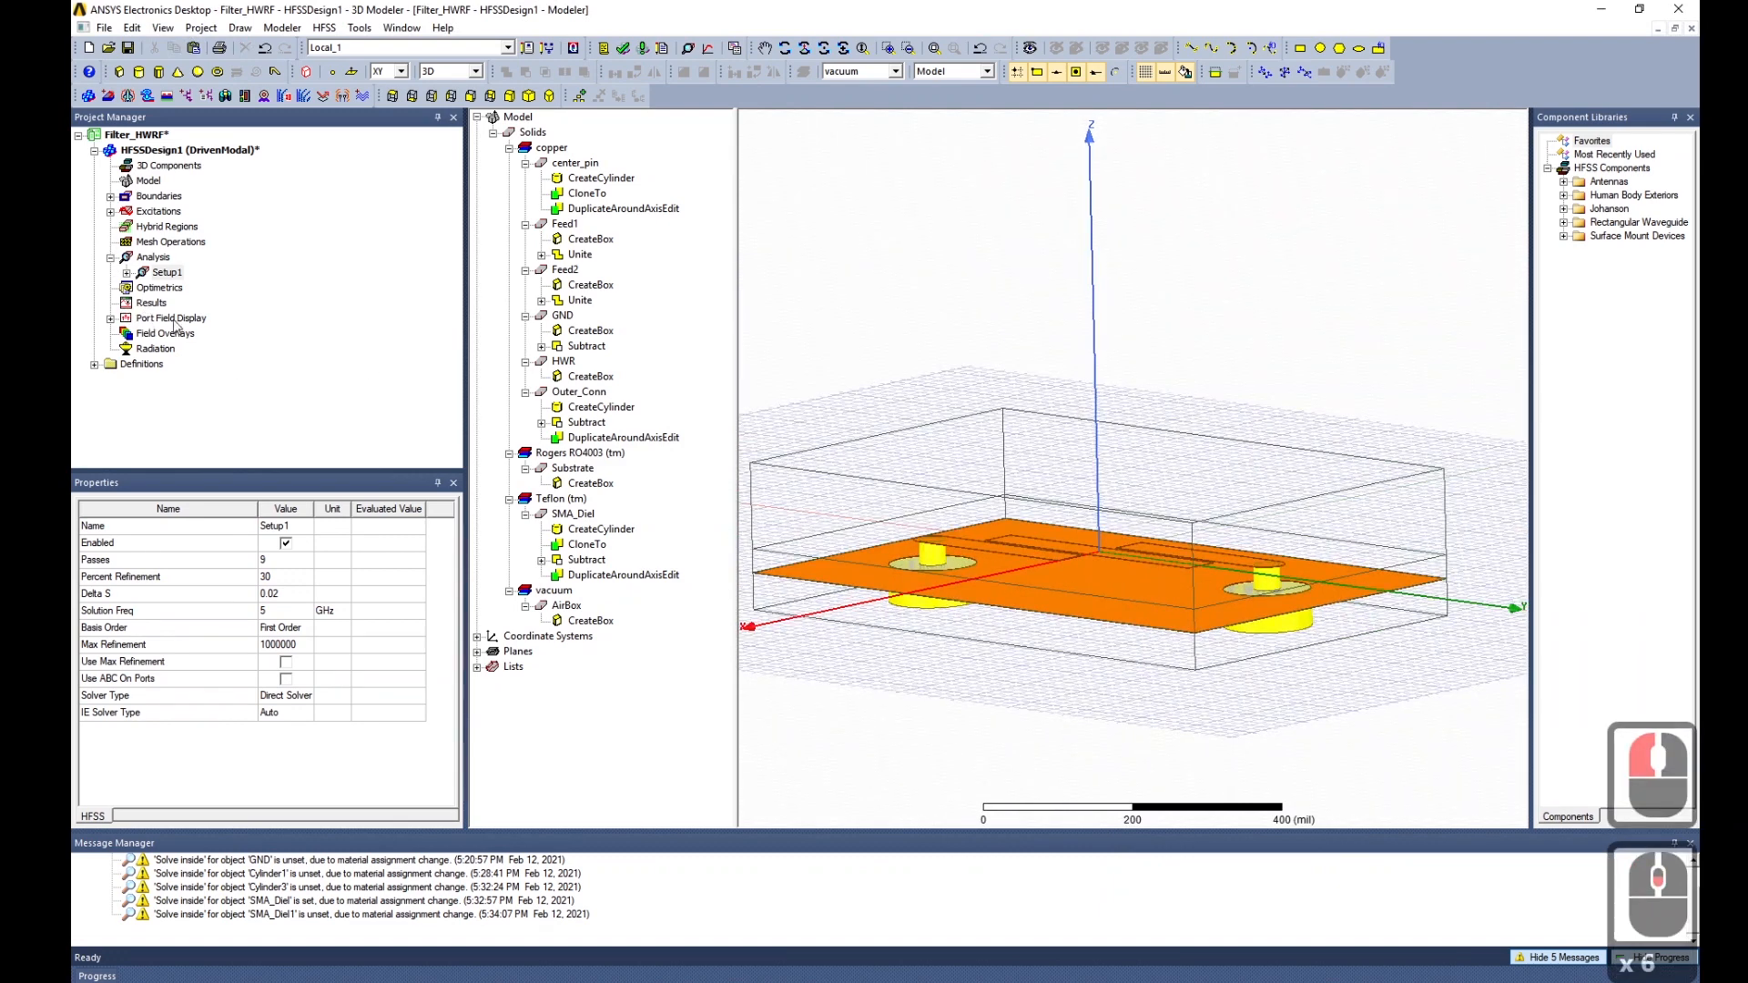
scroll(1068, 472, "down", 6)
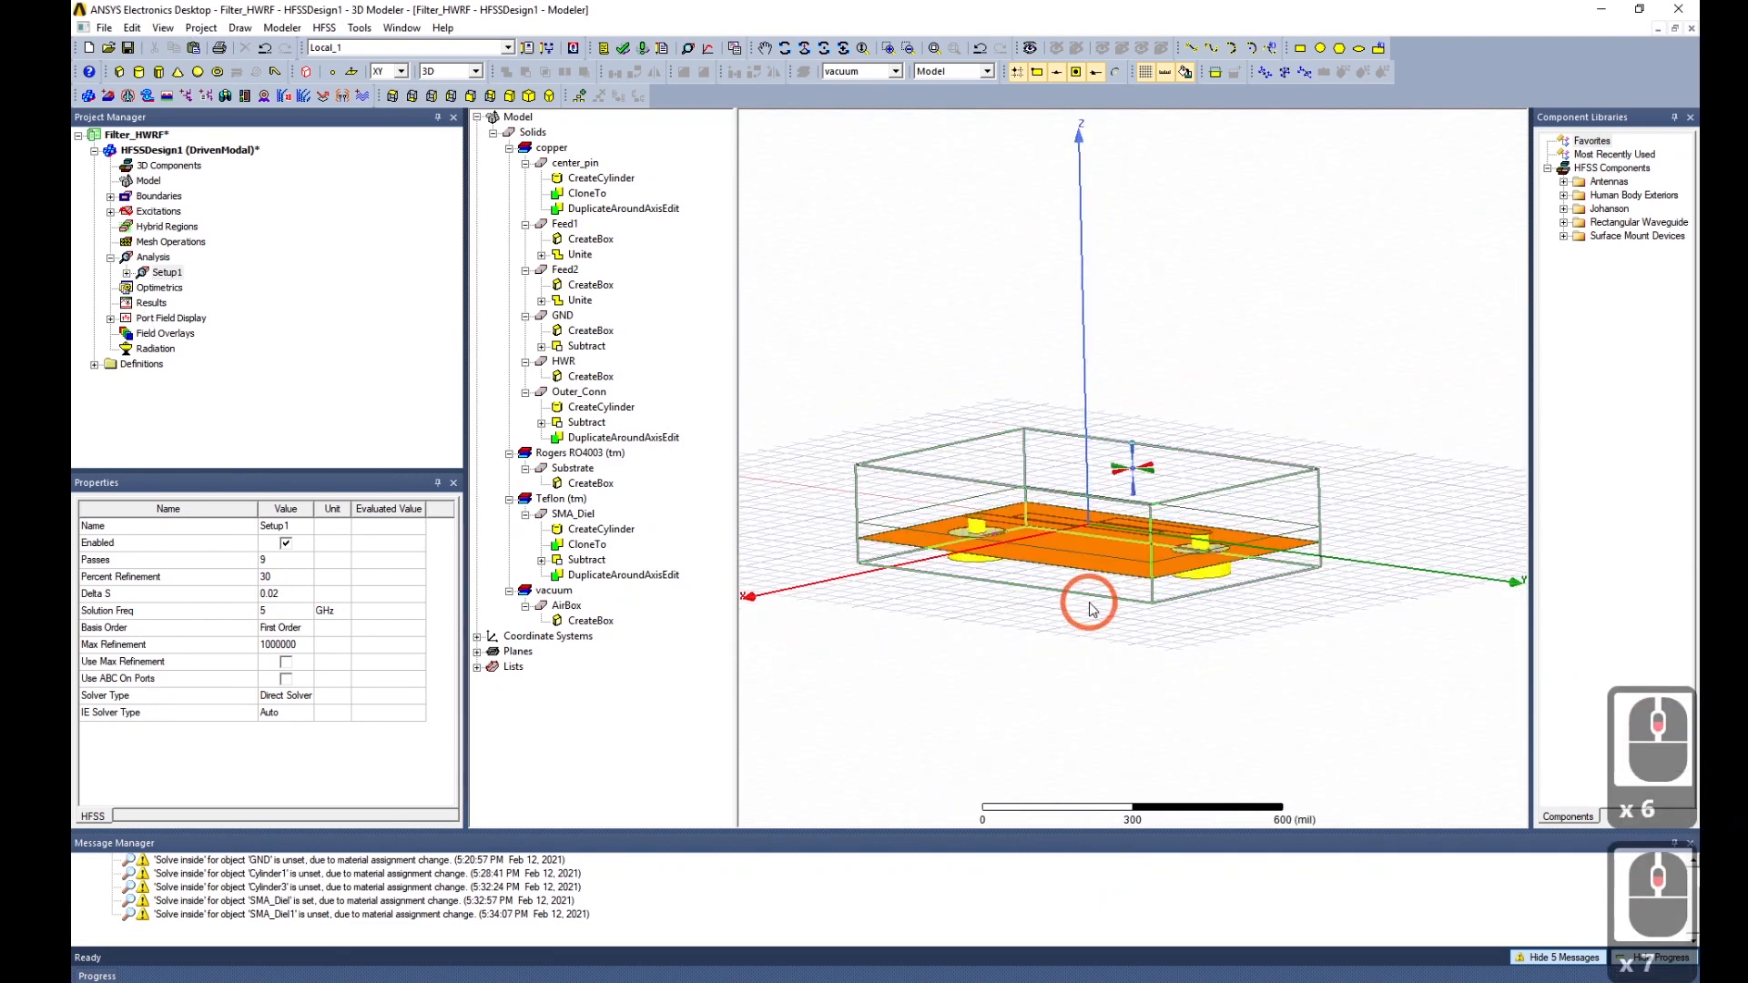
middle_click_drag(1090, 603, 1092, 578)
left_click(110, 198)
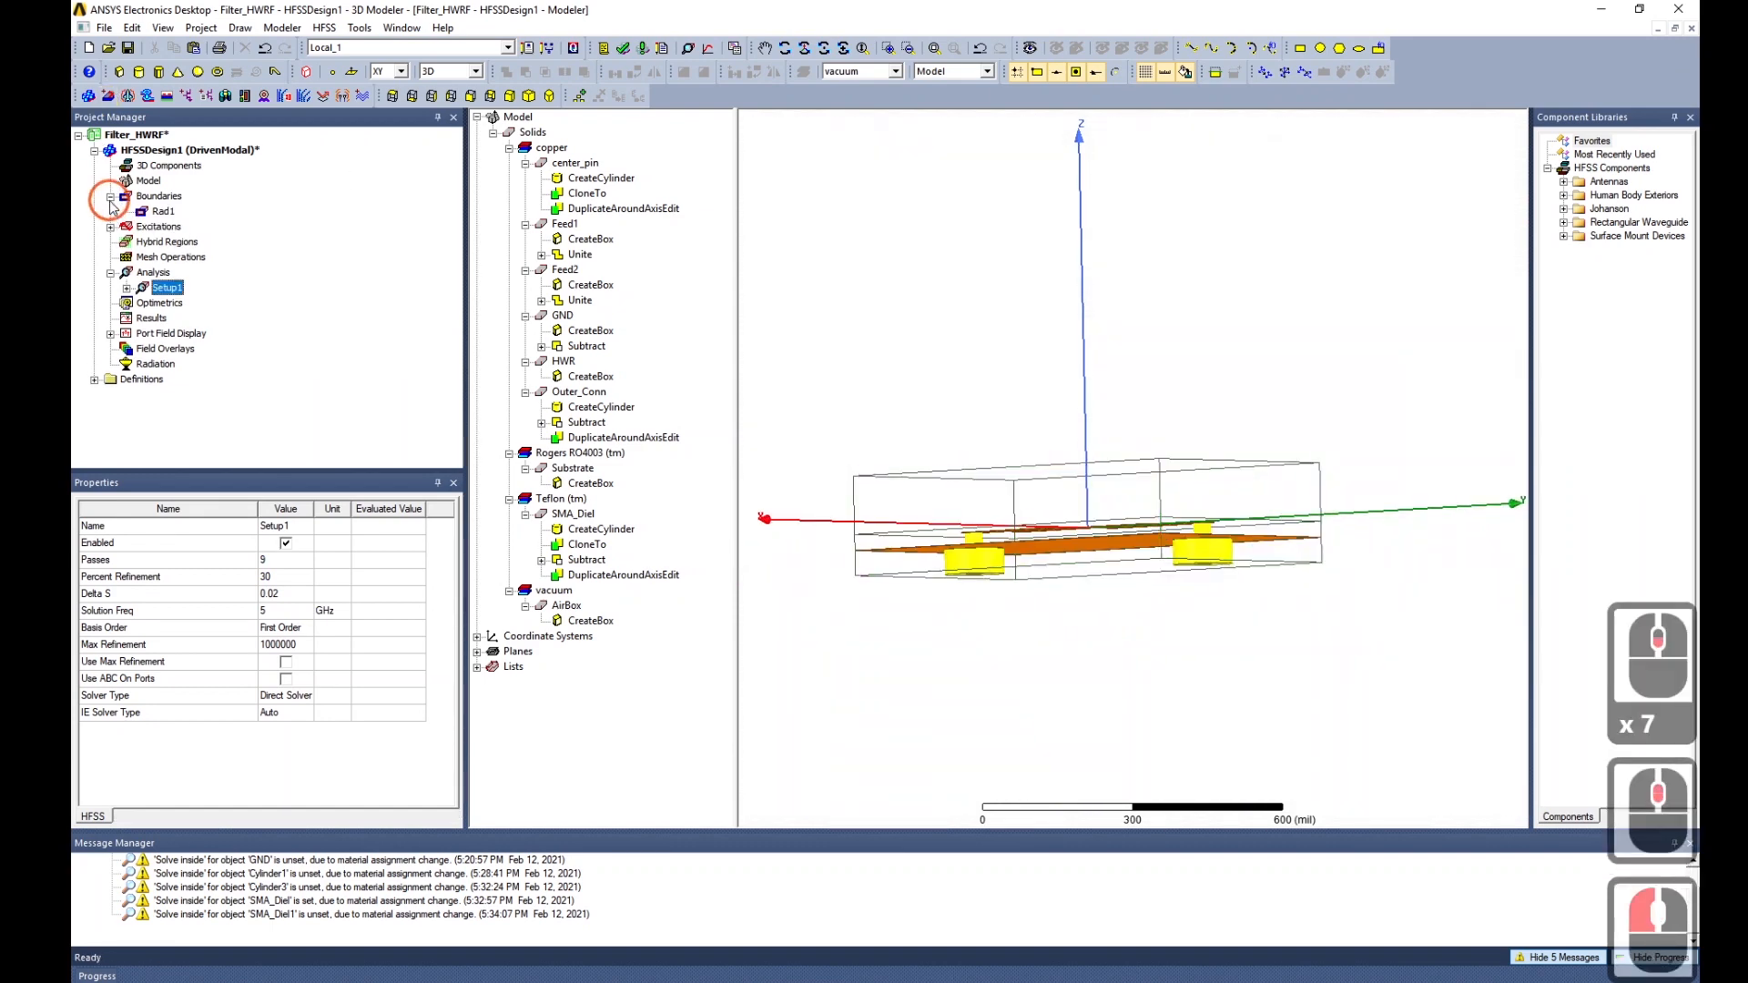
left_click(163, 212)
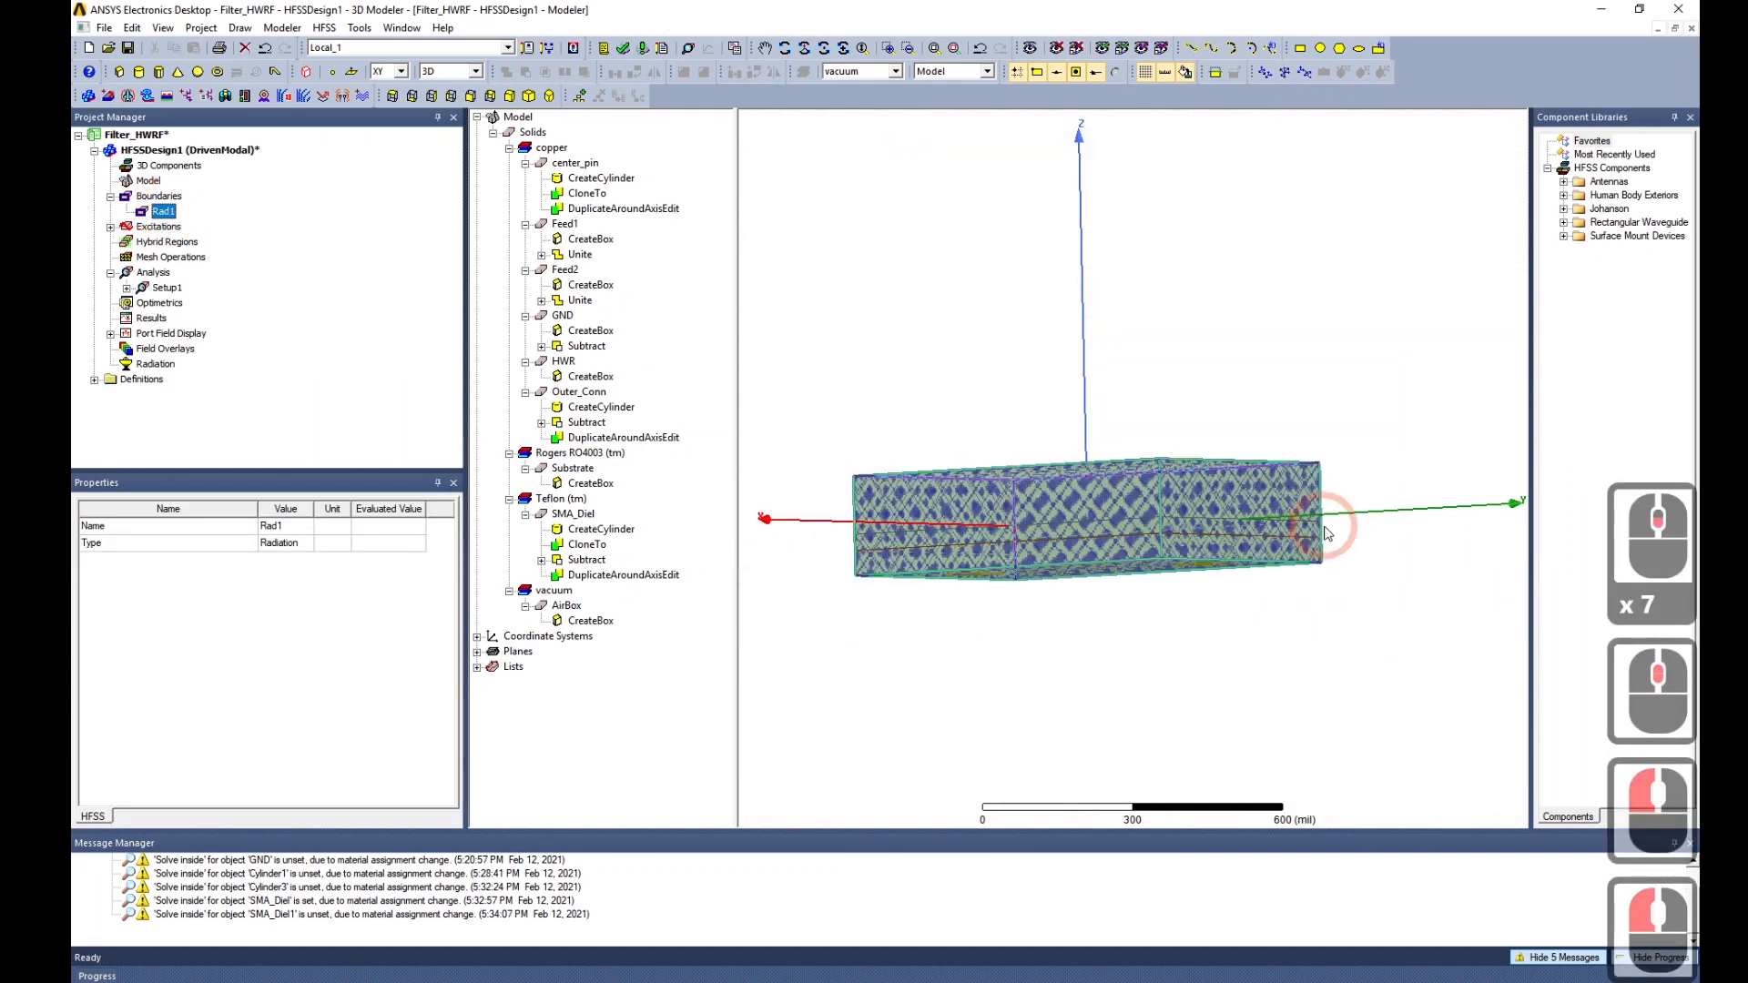
middle_click_drag(1328, 534, 1311, 599)
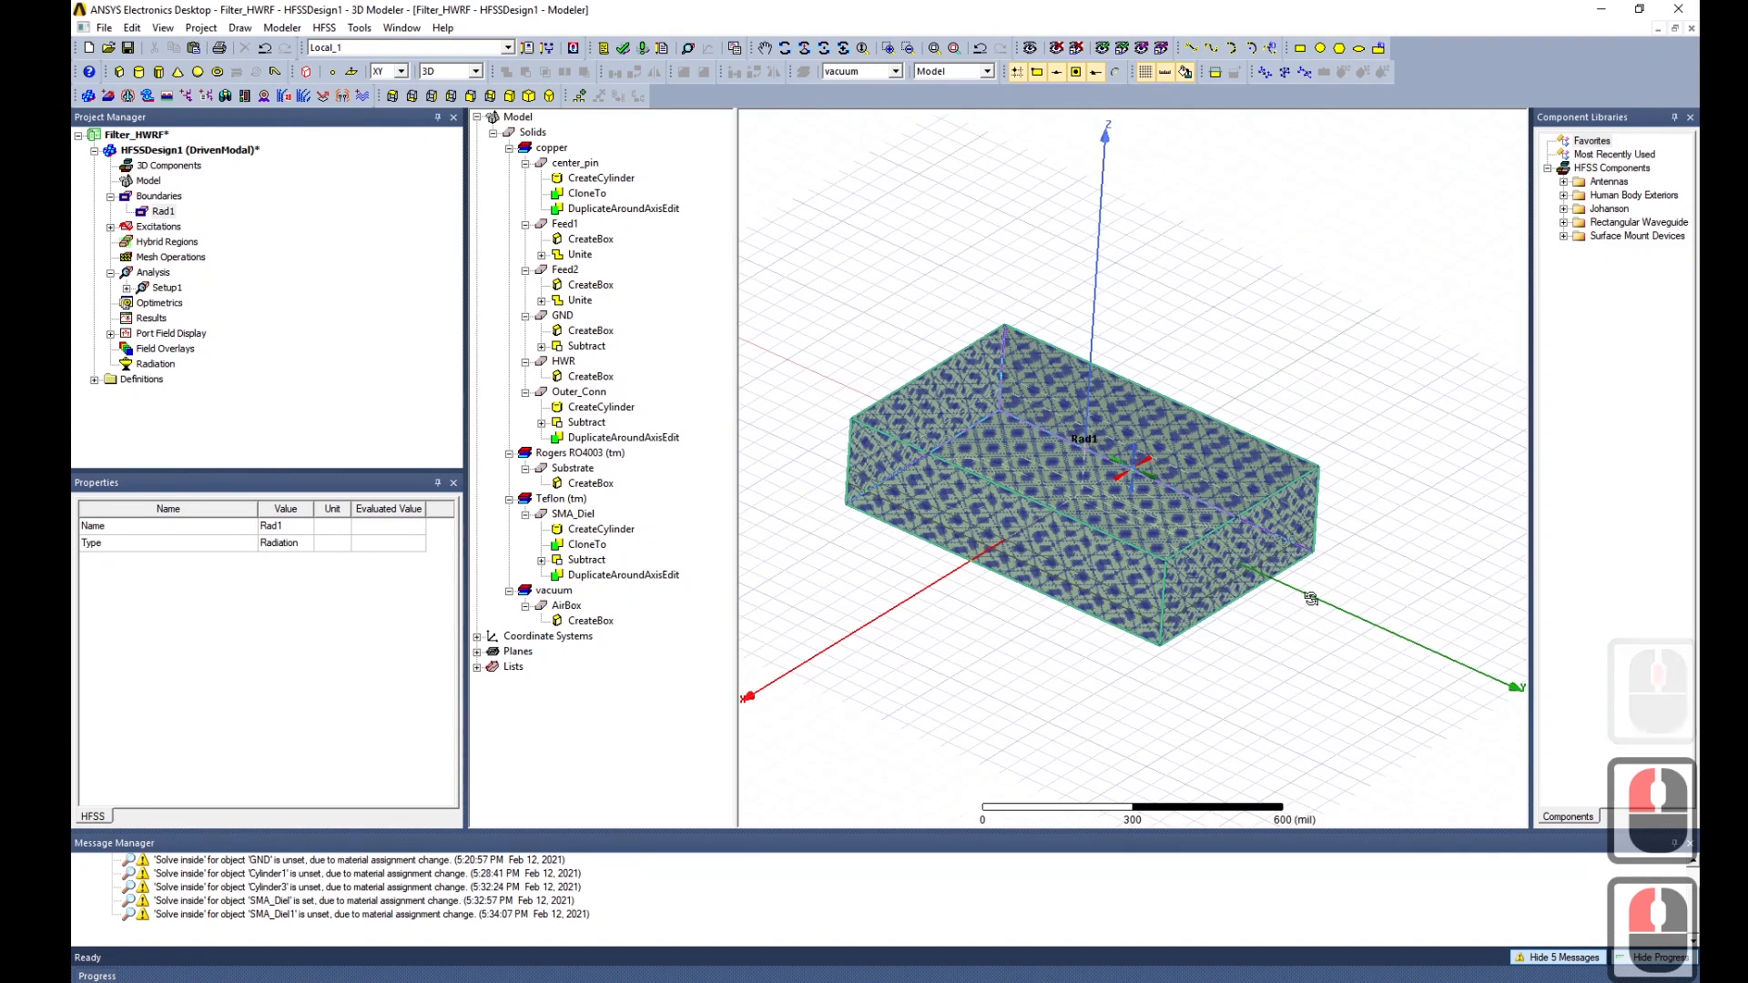
left_click(110, 196)
left_click(110, 211)
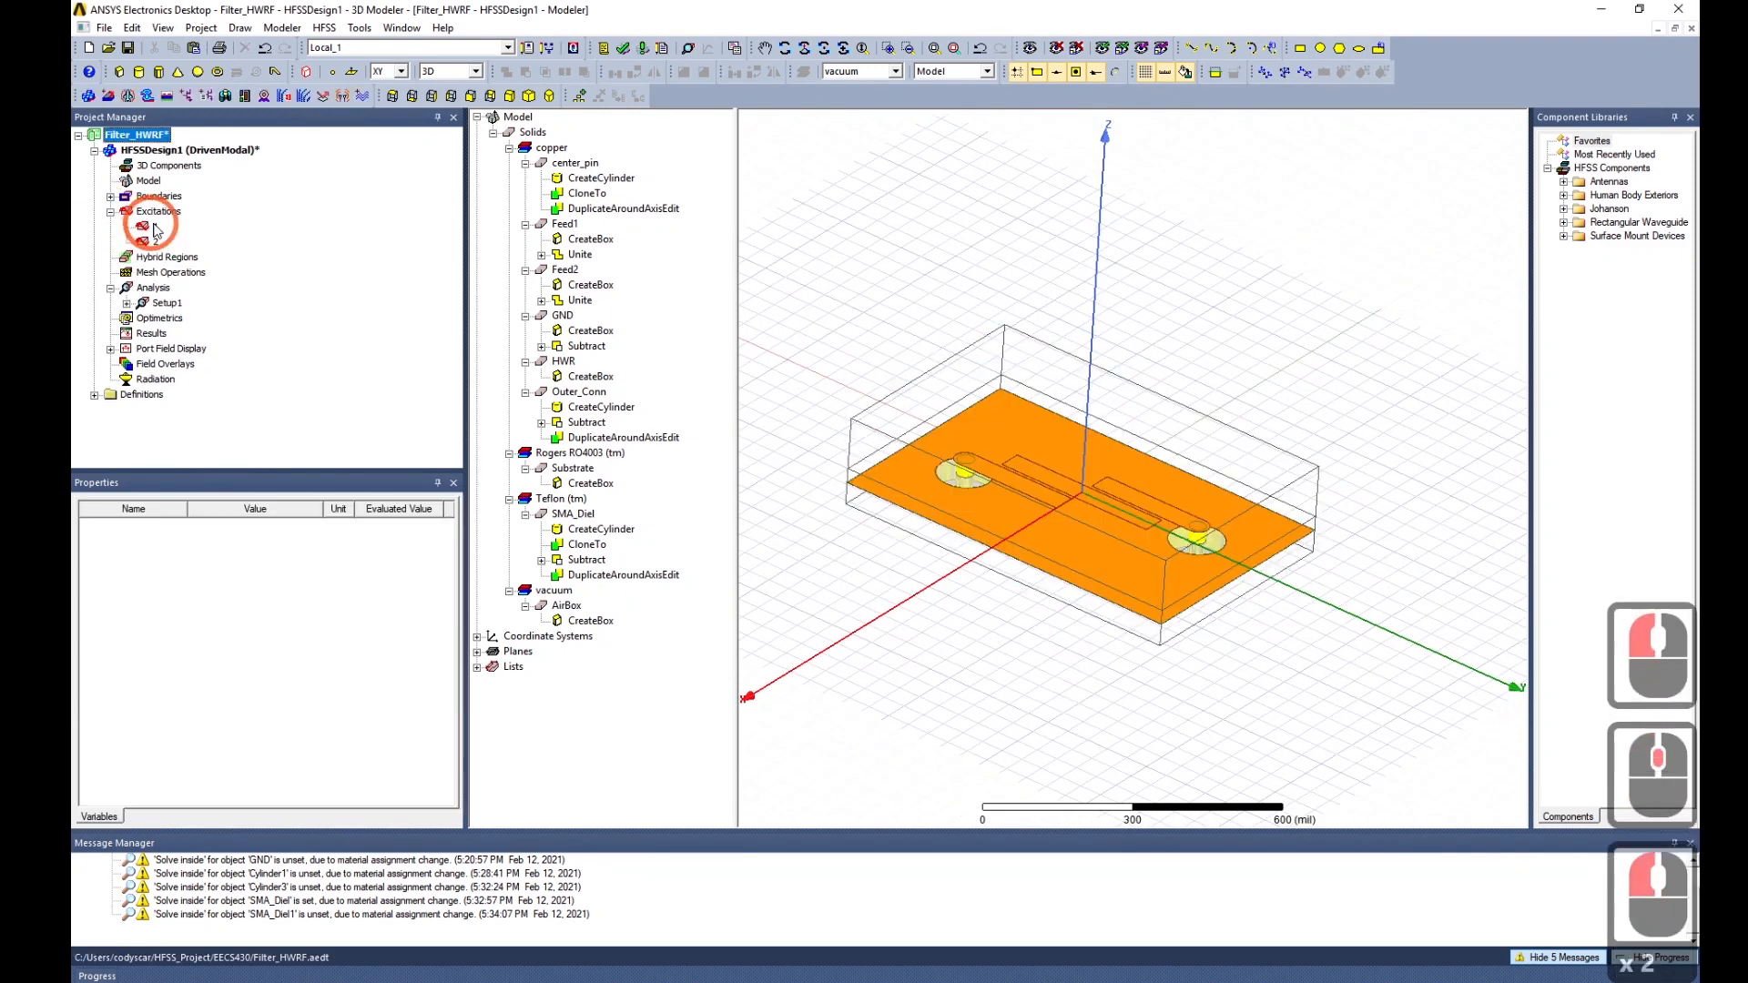
left_click(155, 227)
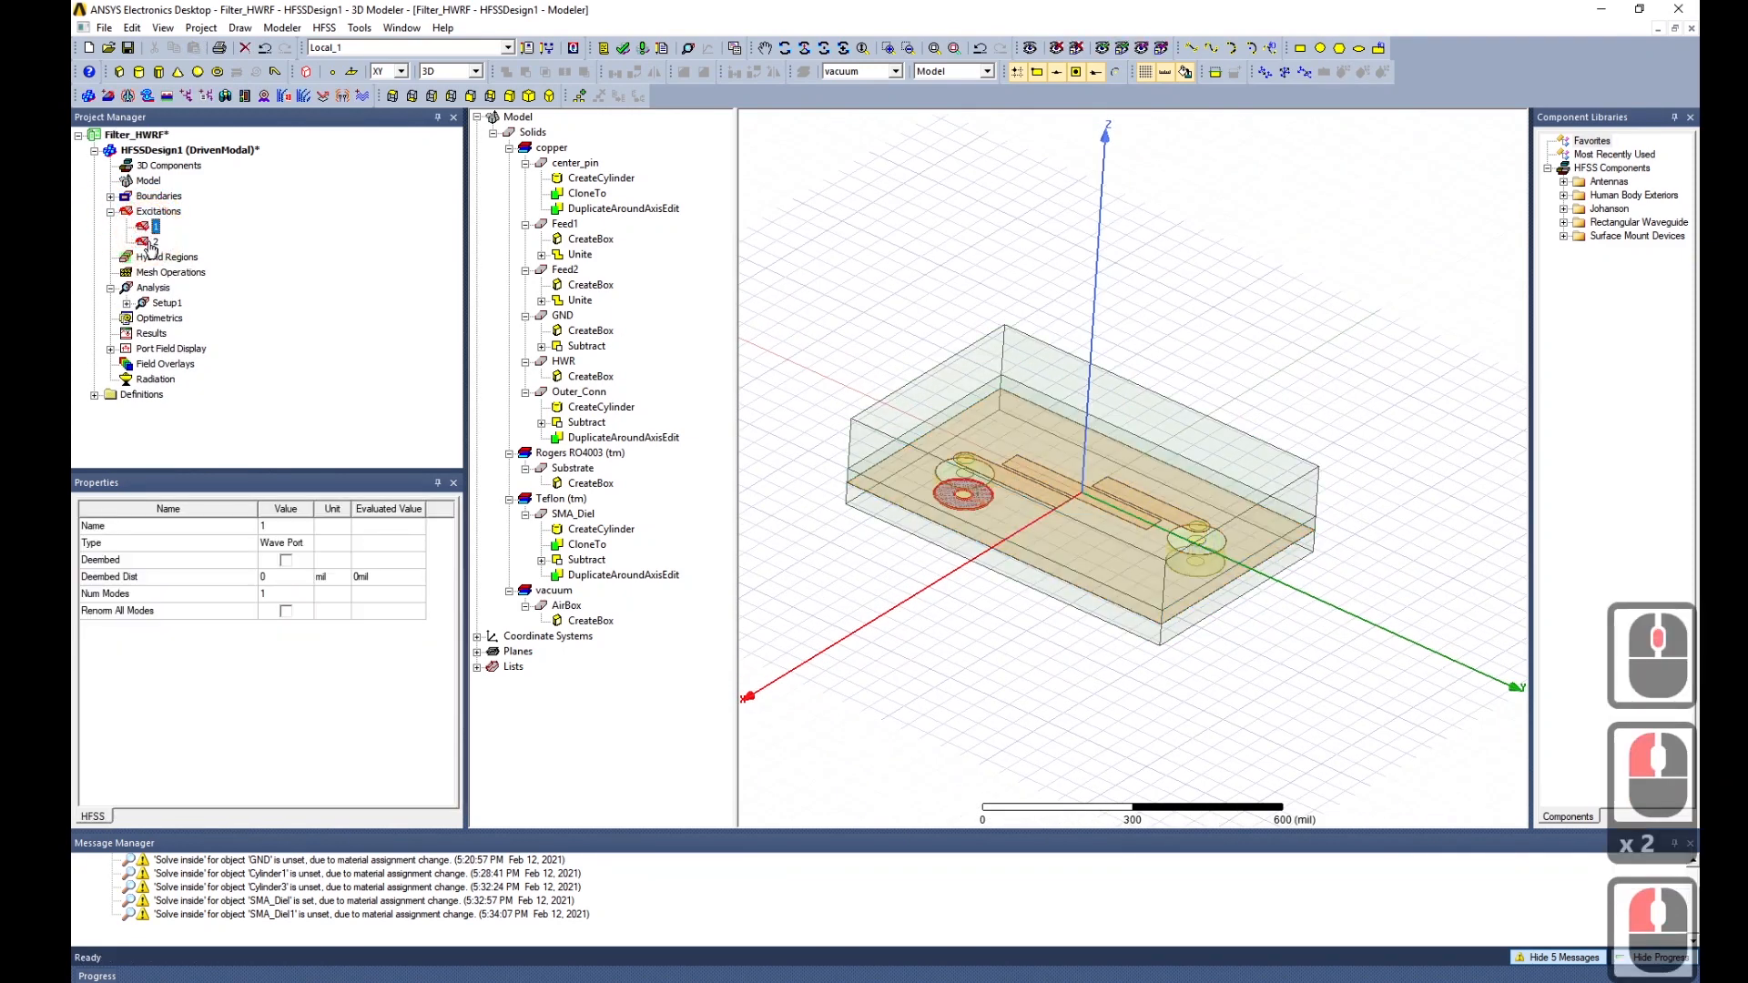
left_click(152, 243)
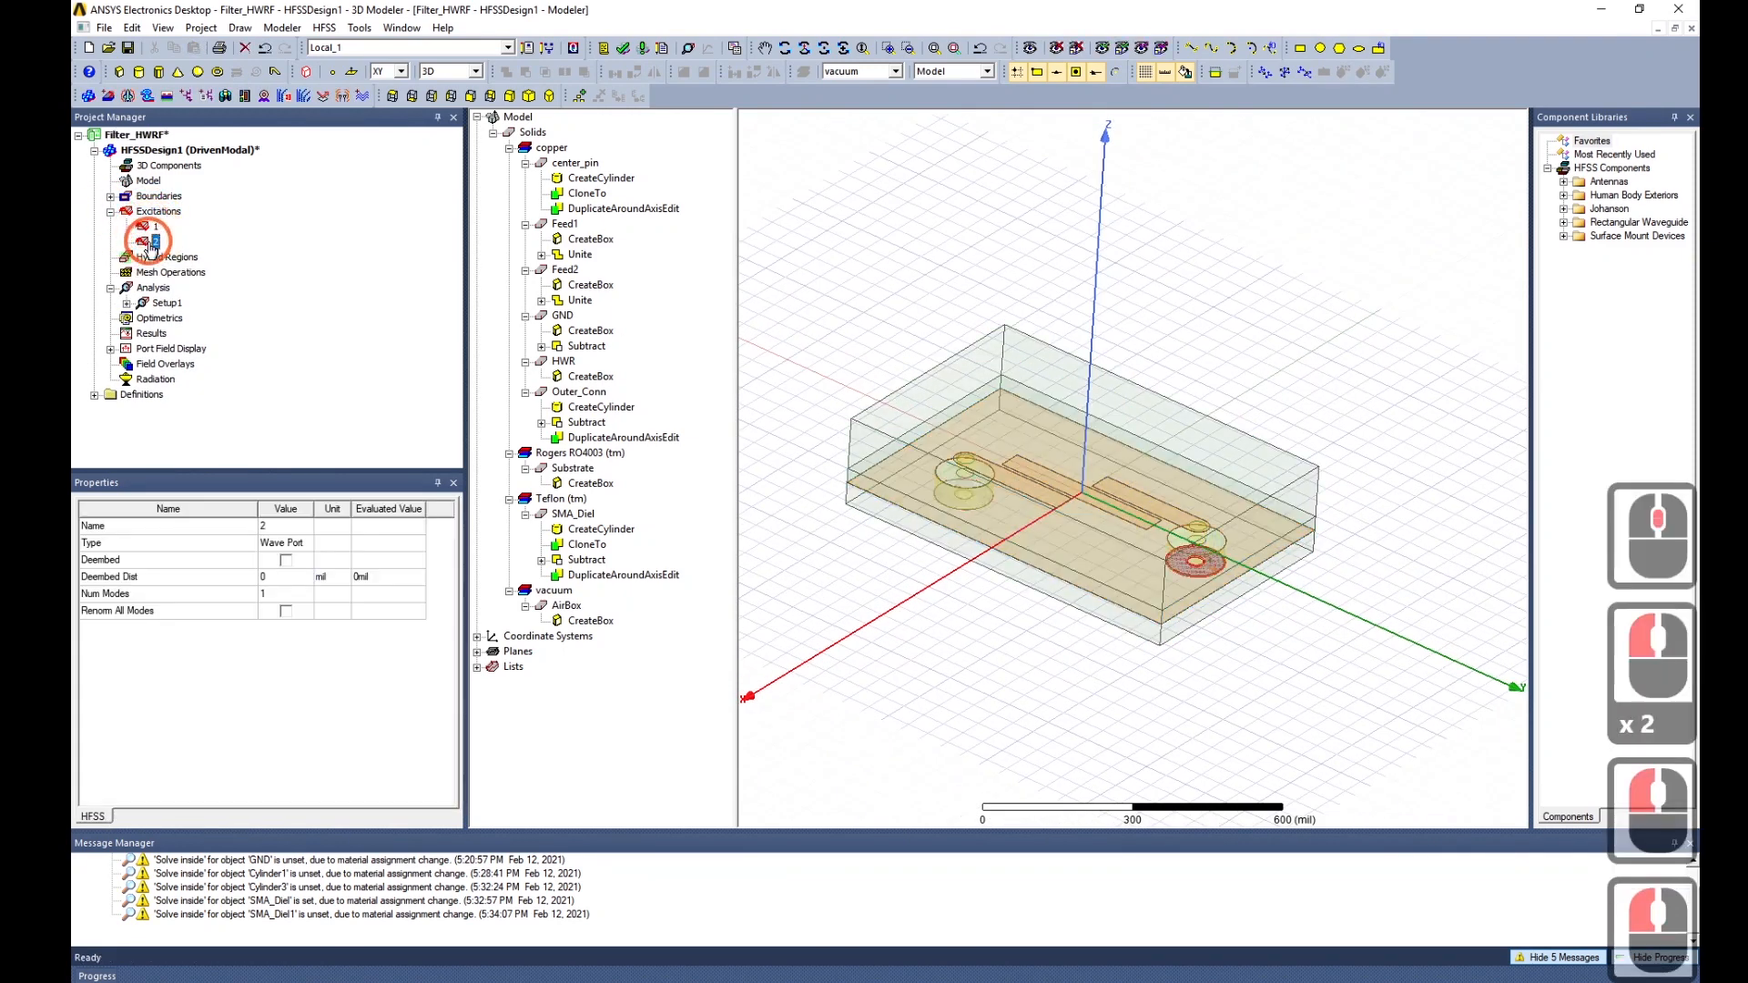
left_click(111, 213)
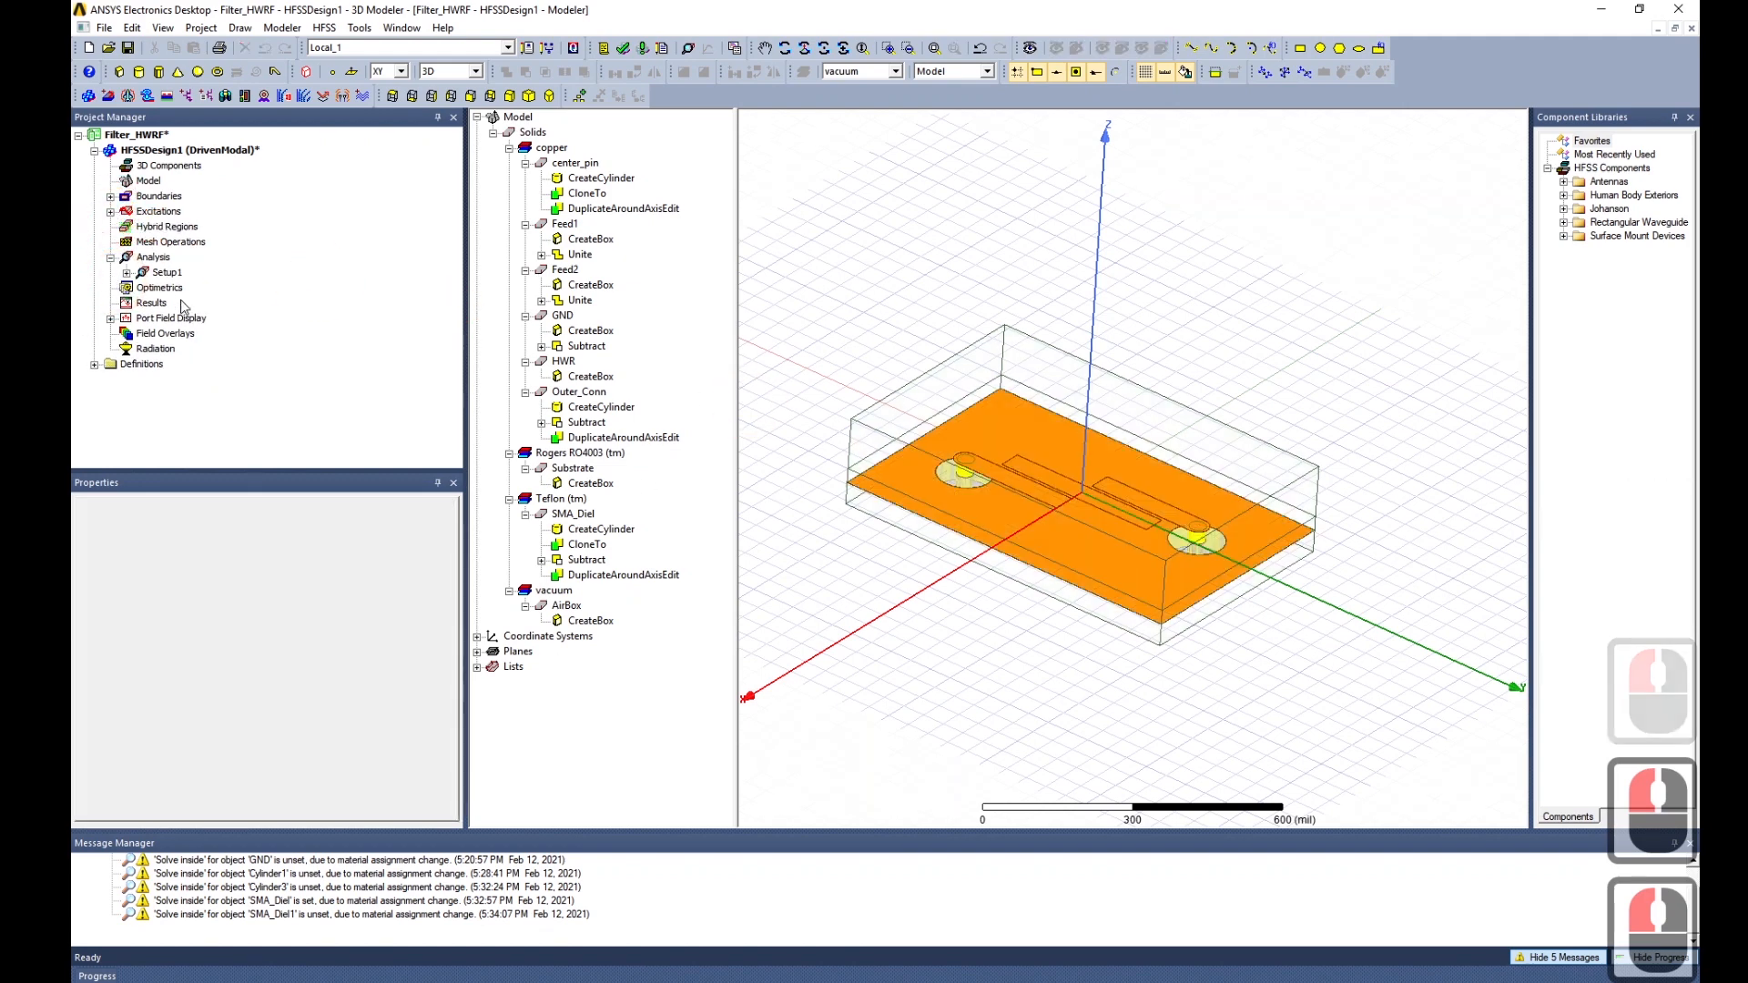
middle_click_drag(1305, 703, 1258, 690)
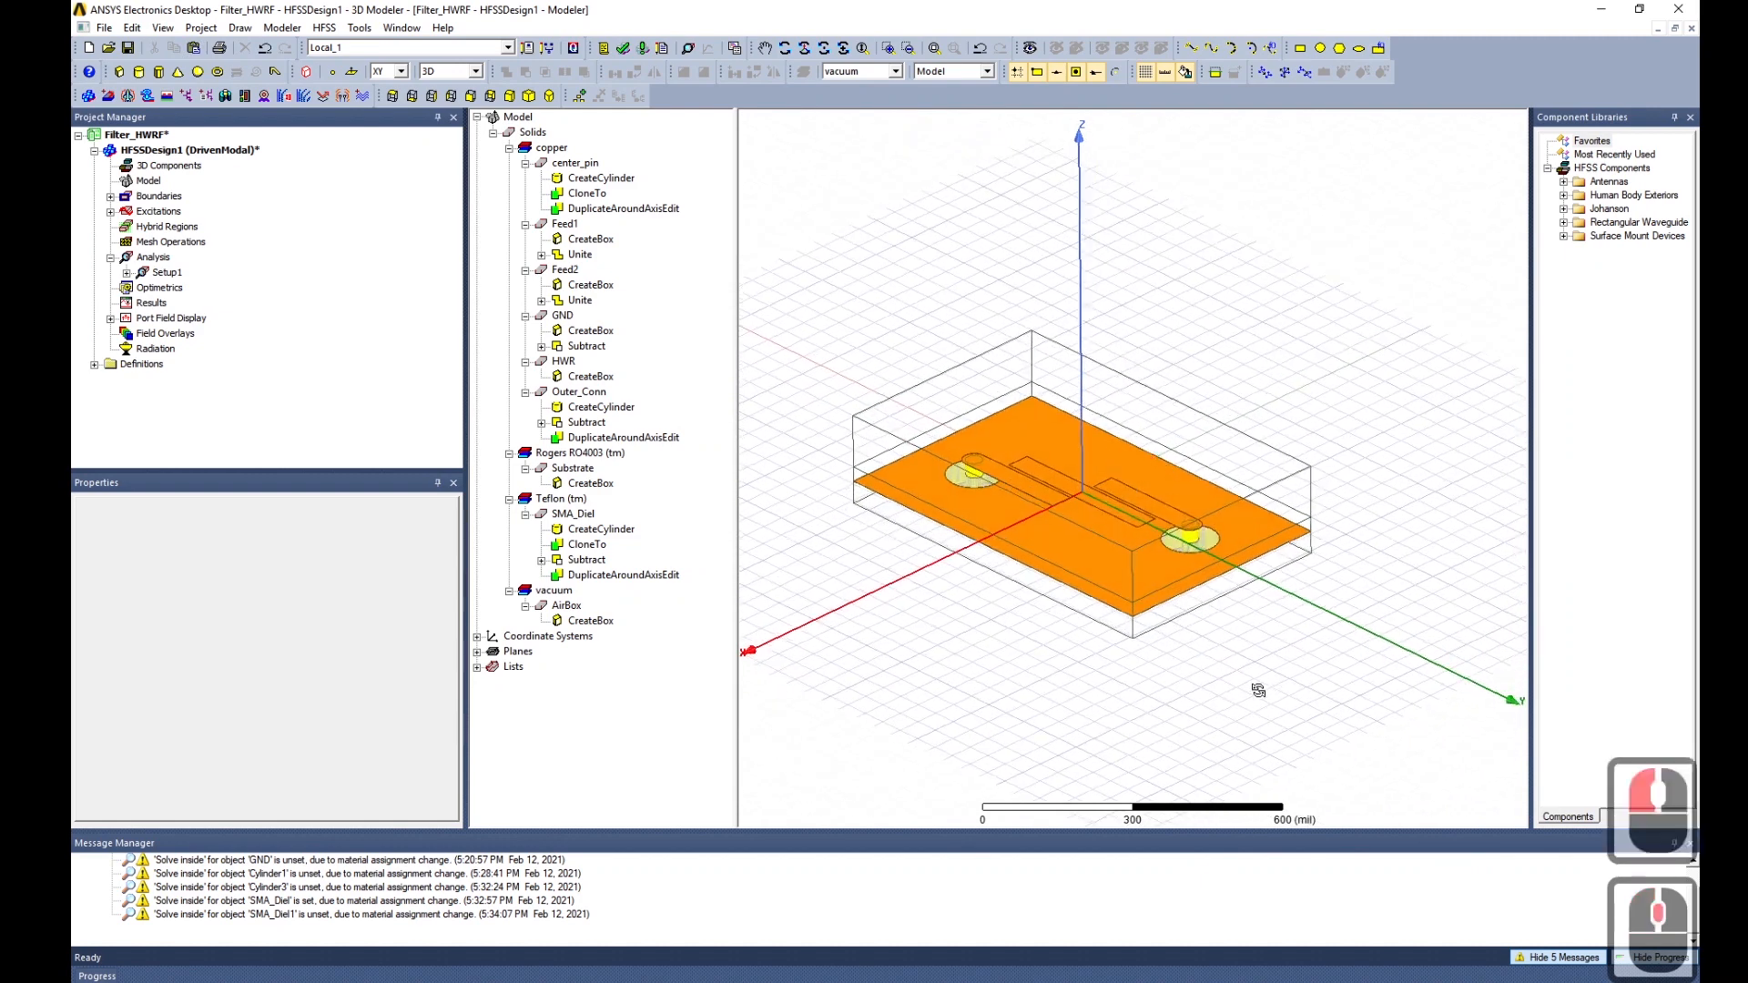
Run the validation check twice and close each report.
left_click(625, 53)
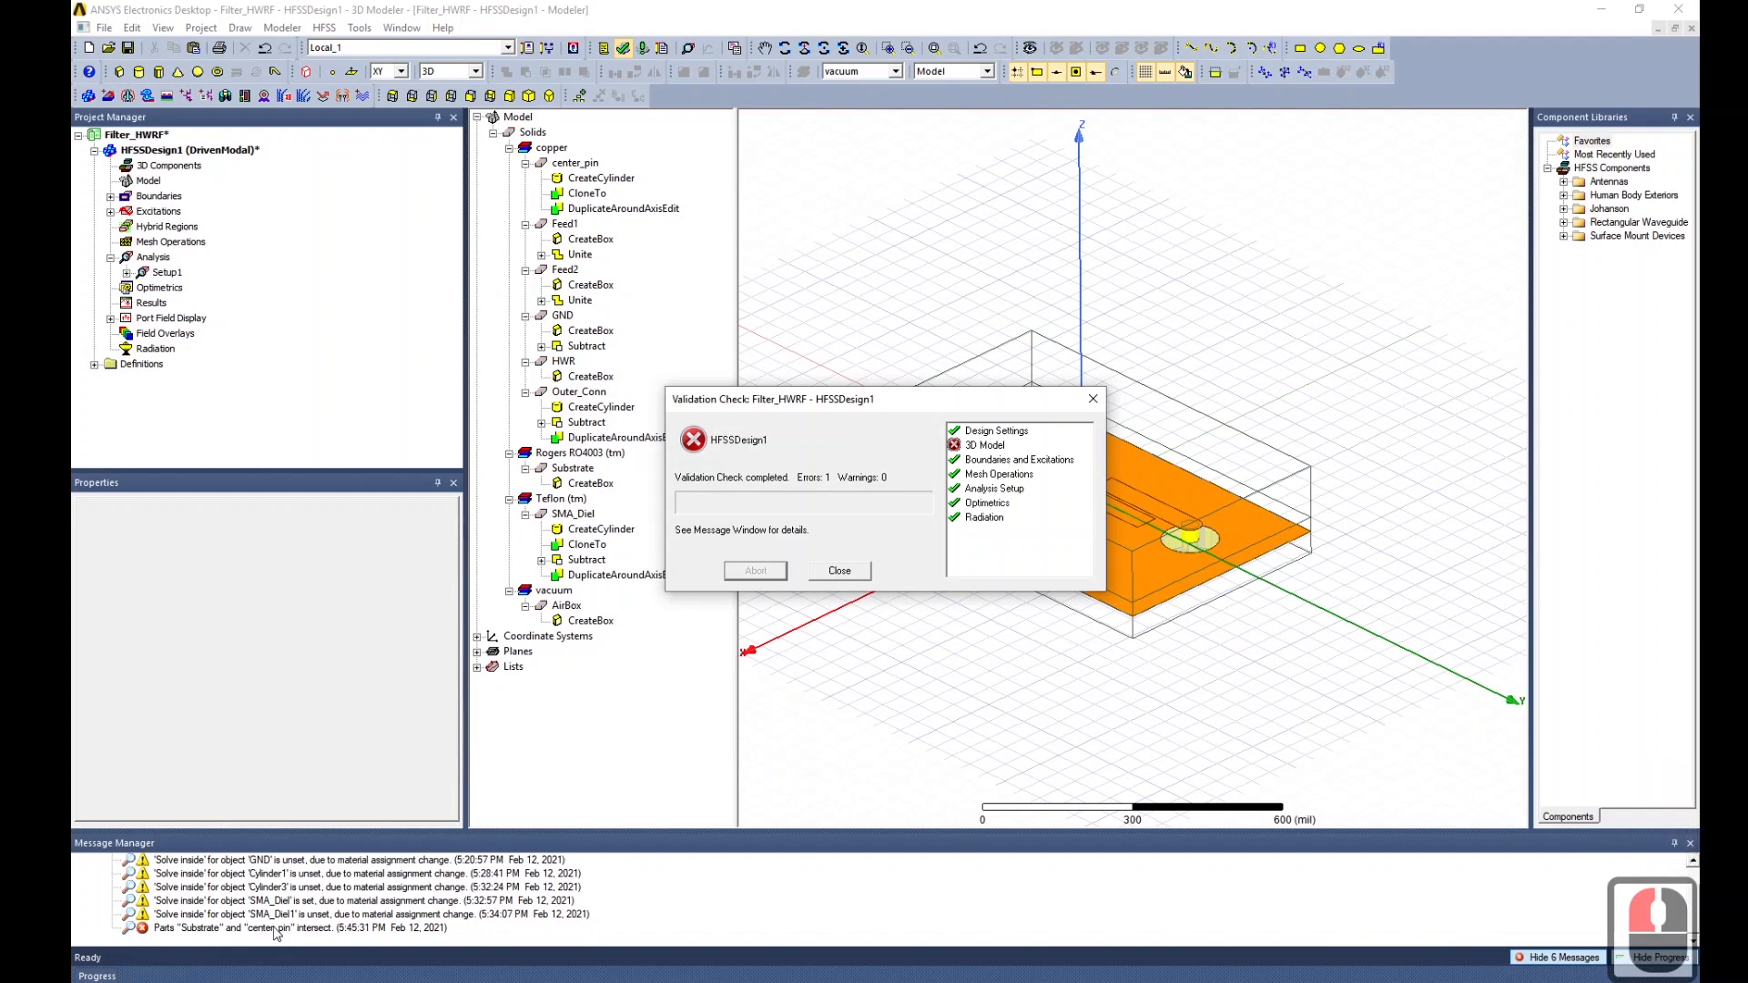
left_click(854, 574)
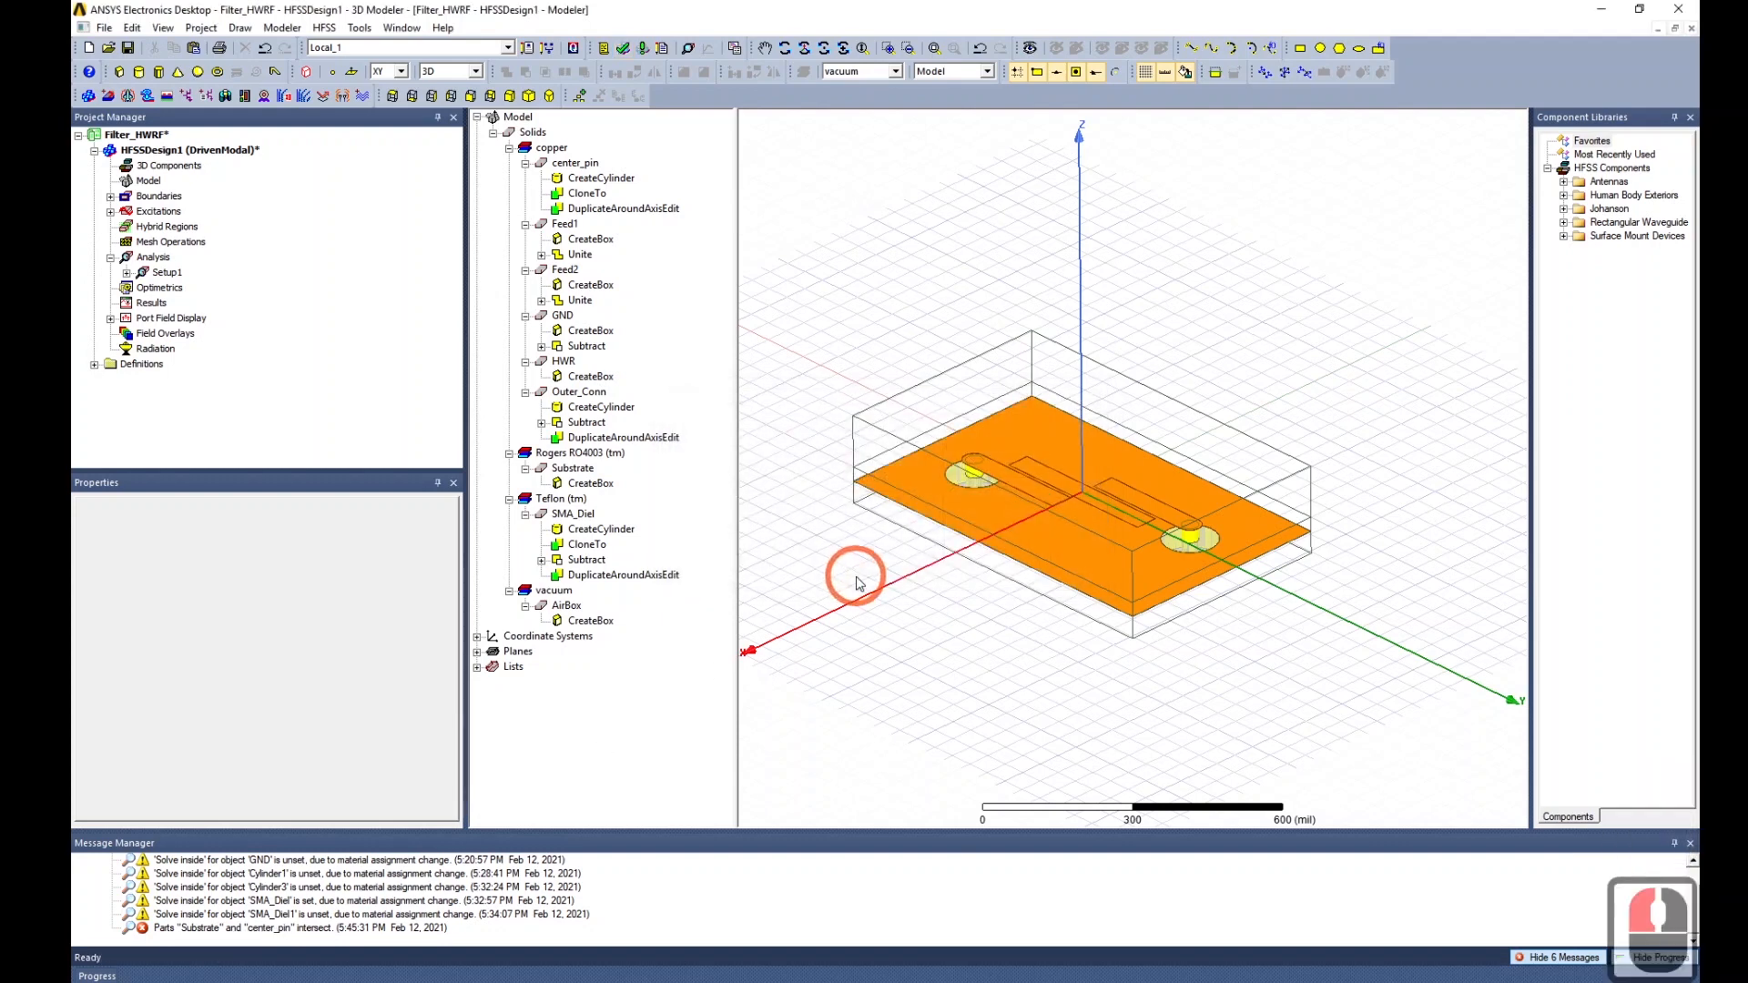
left_click(626, 51)
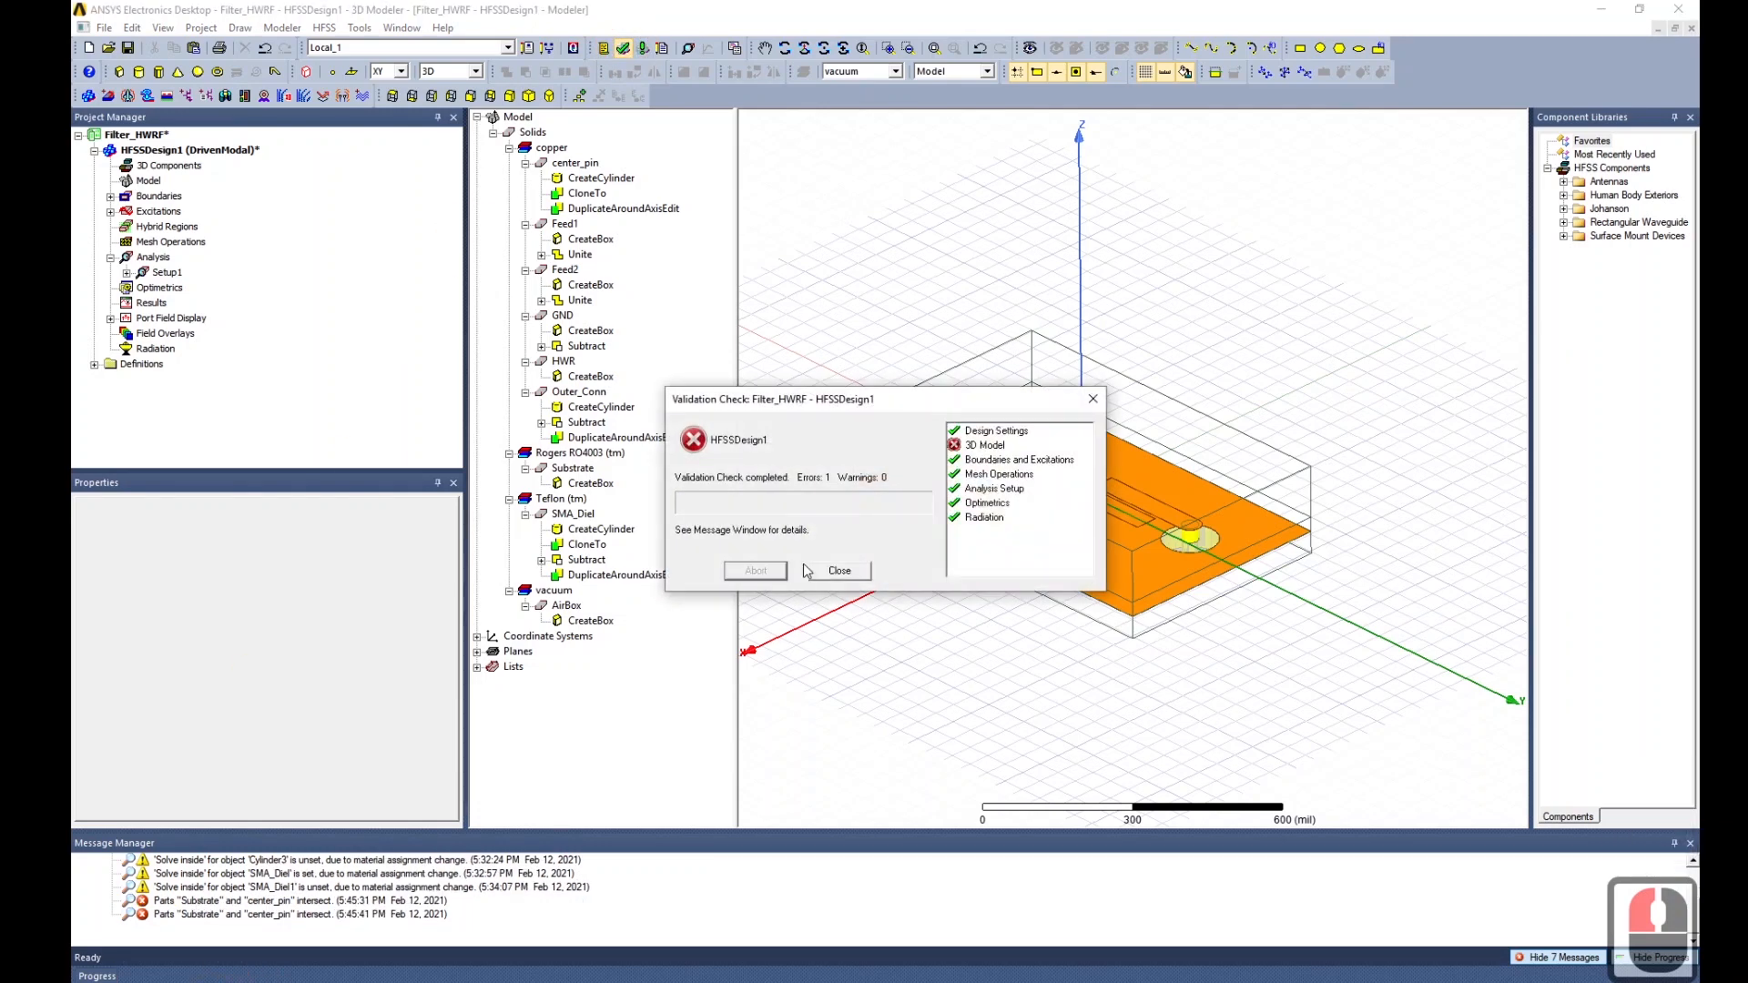
left_click(840, 571)
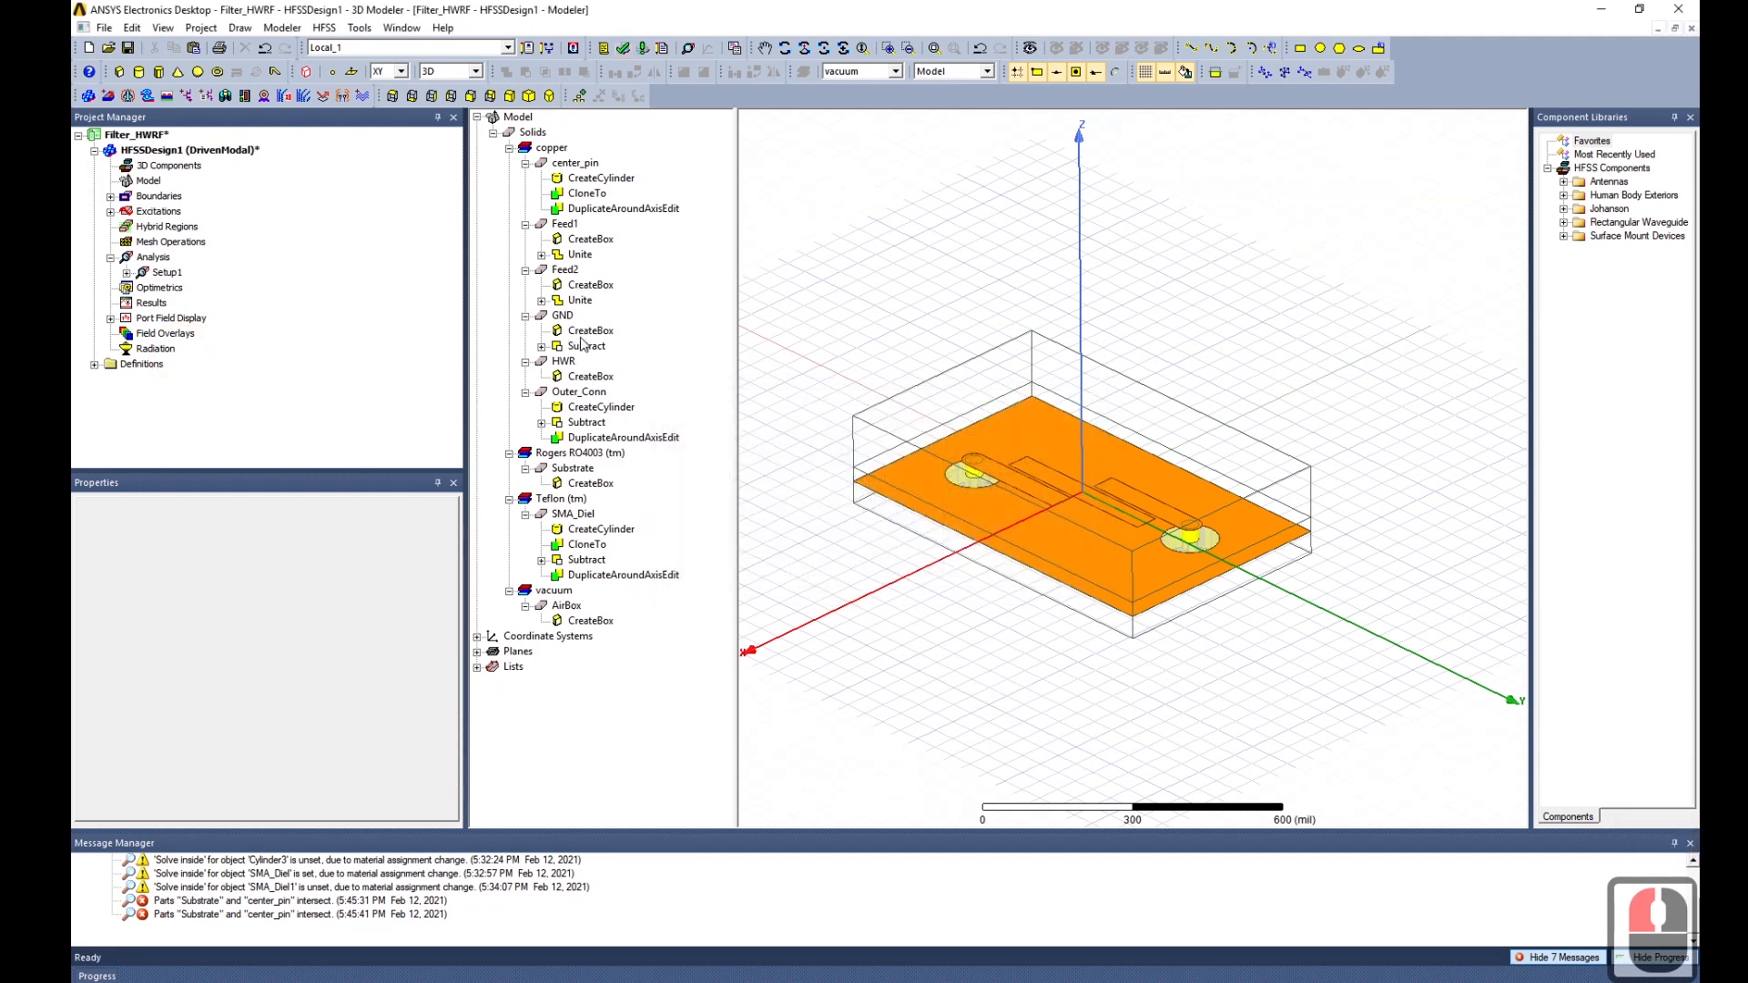
Subtract center_pin from the Substrate, keeping a clone, then clear the selection.
left_click(584, 470)
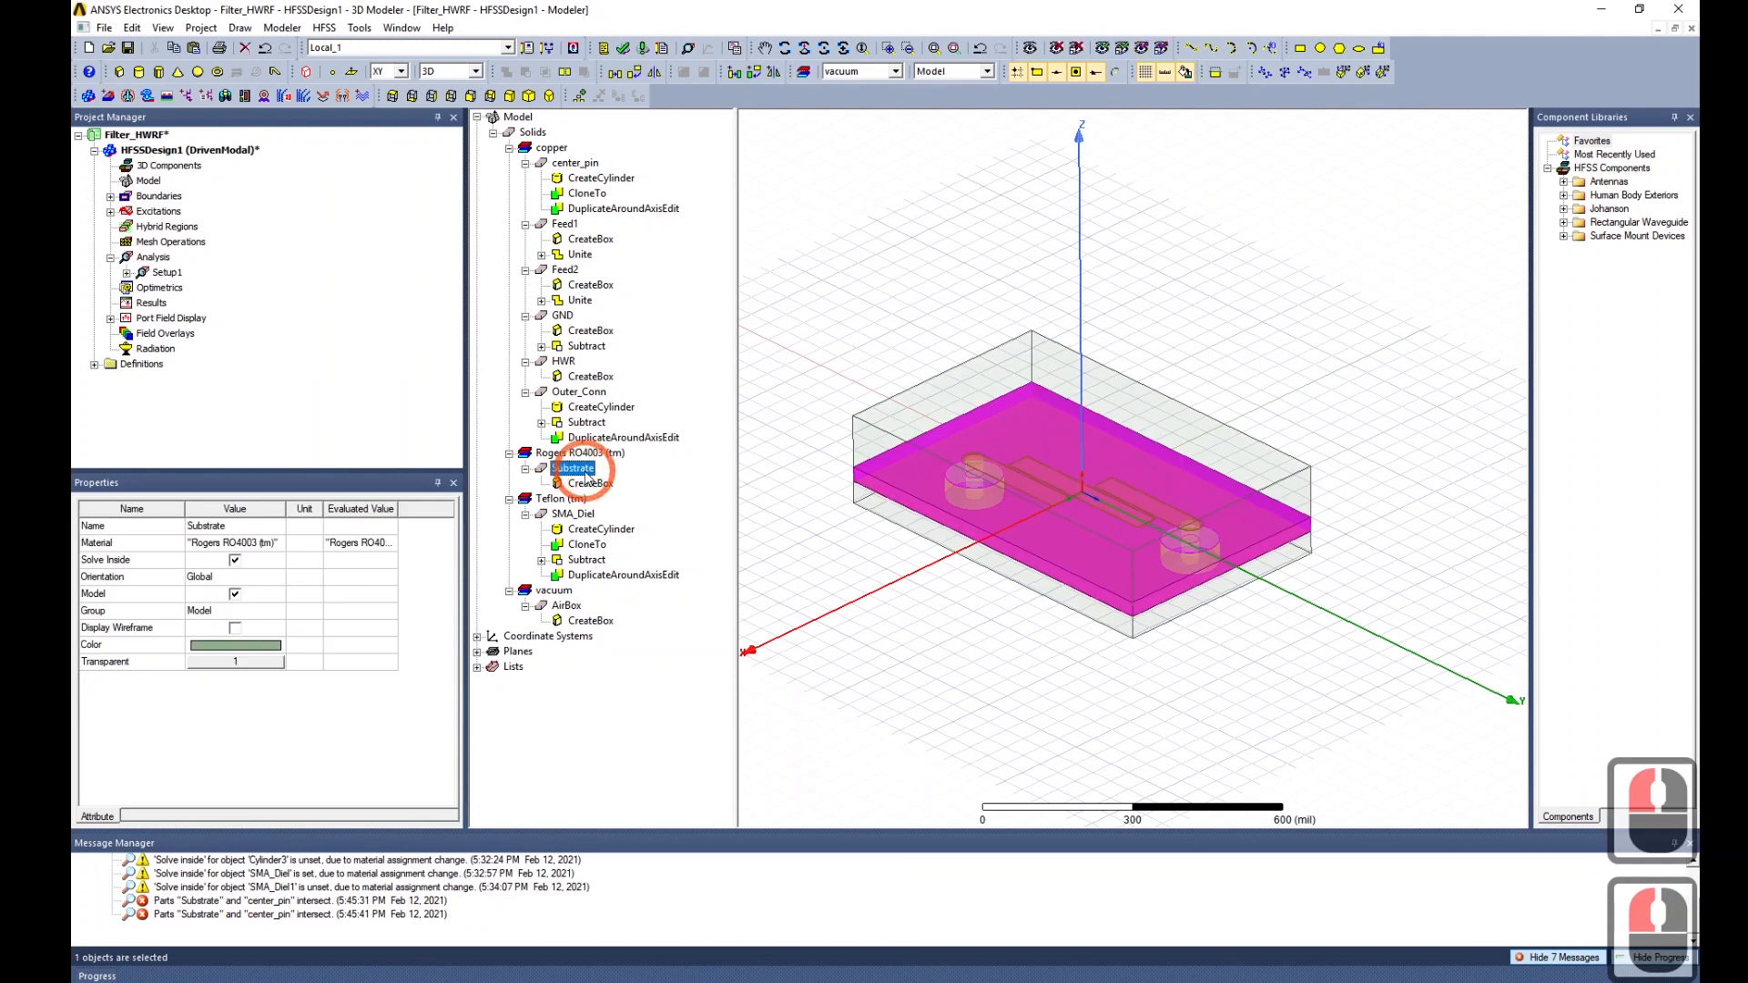
left_click(582, 165, "ctrl")
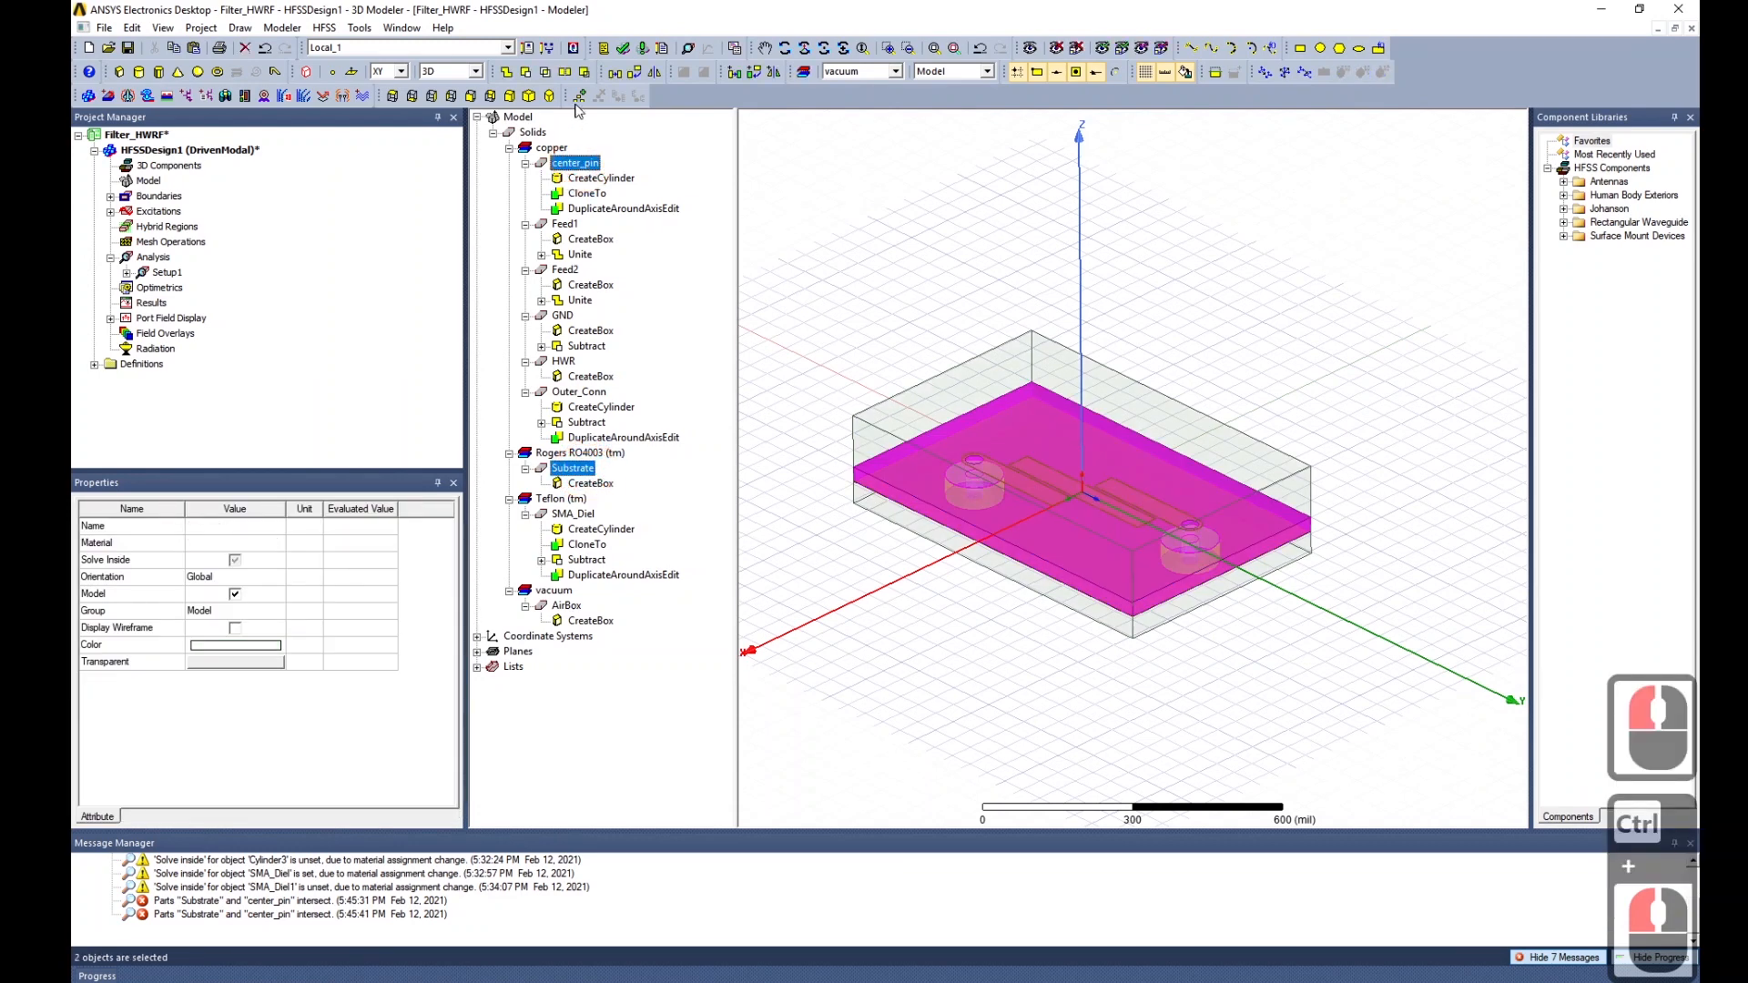
left_click(526, 73)
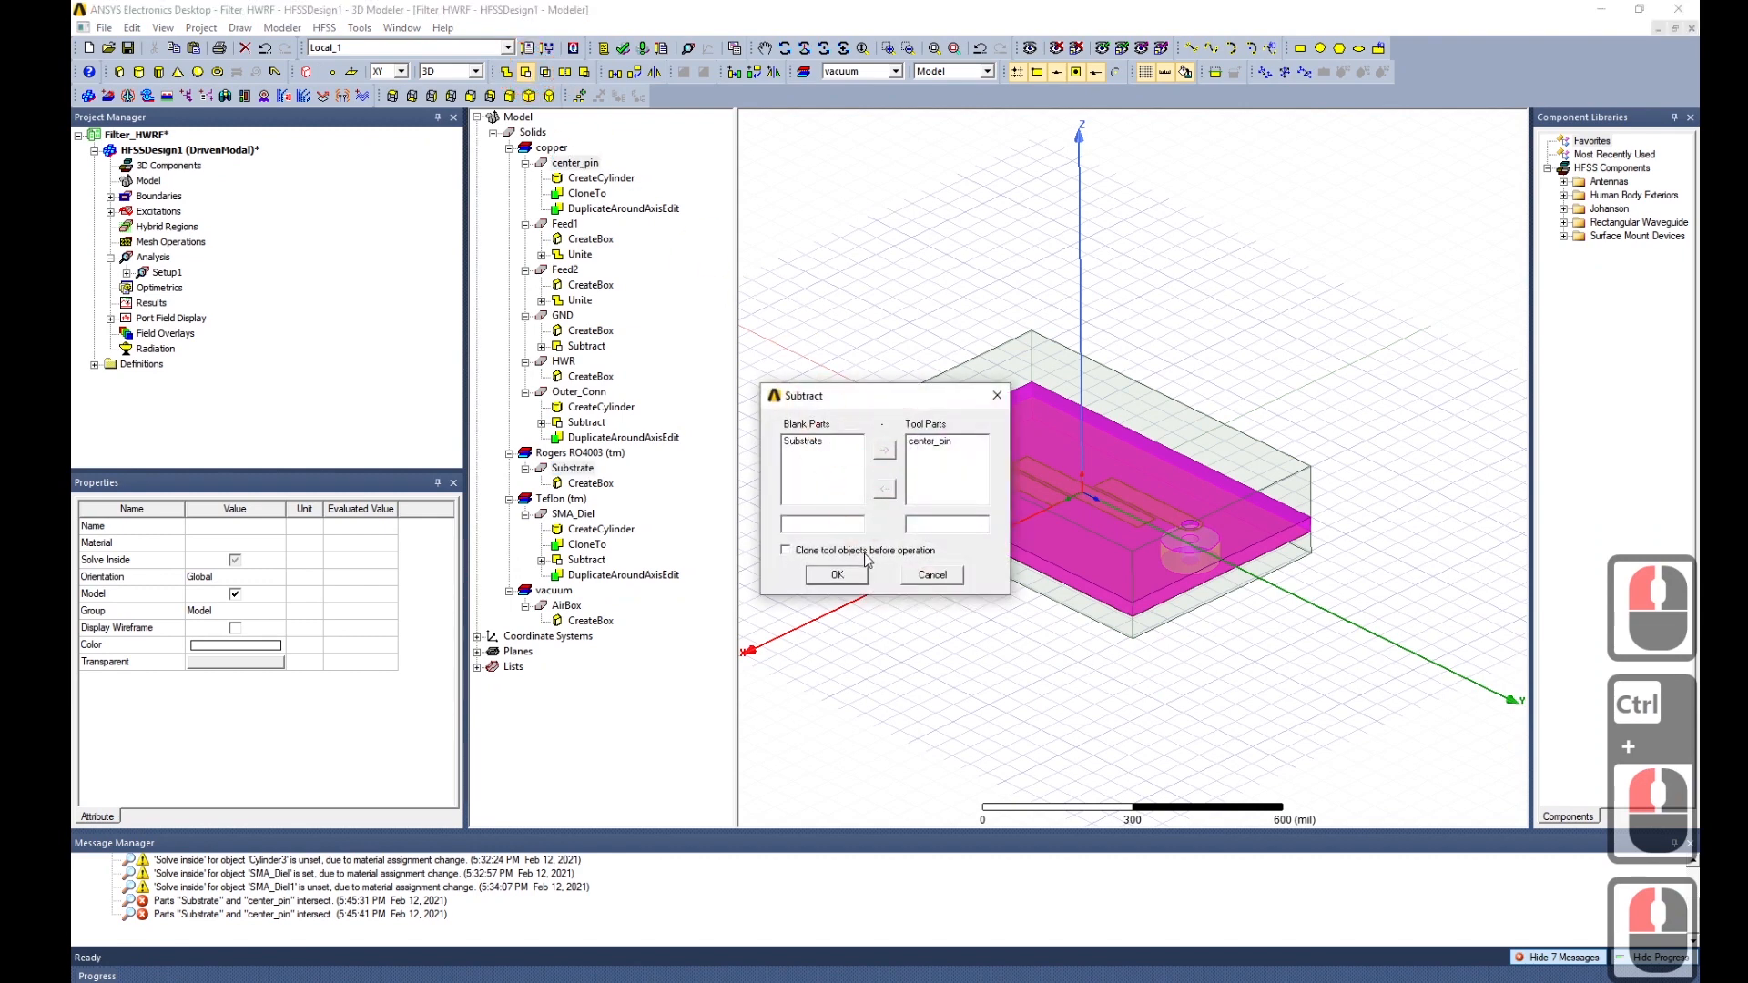
left_click(837, 575)
left_click(948, 664)
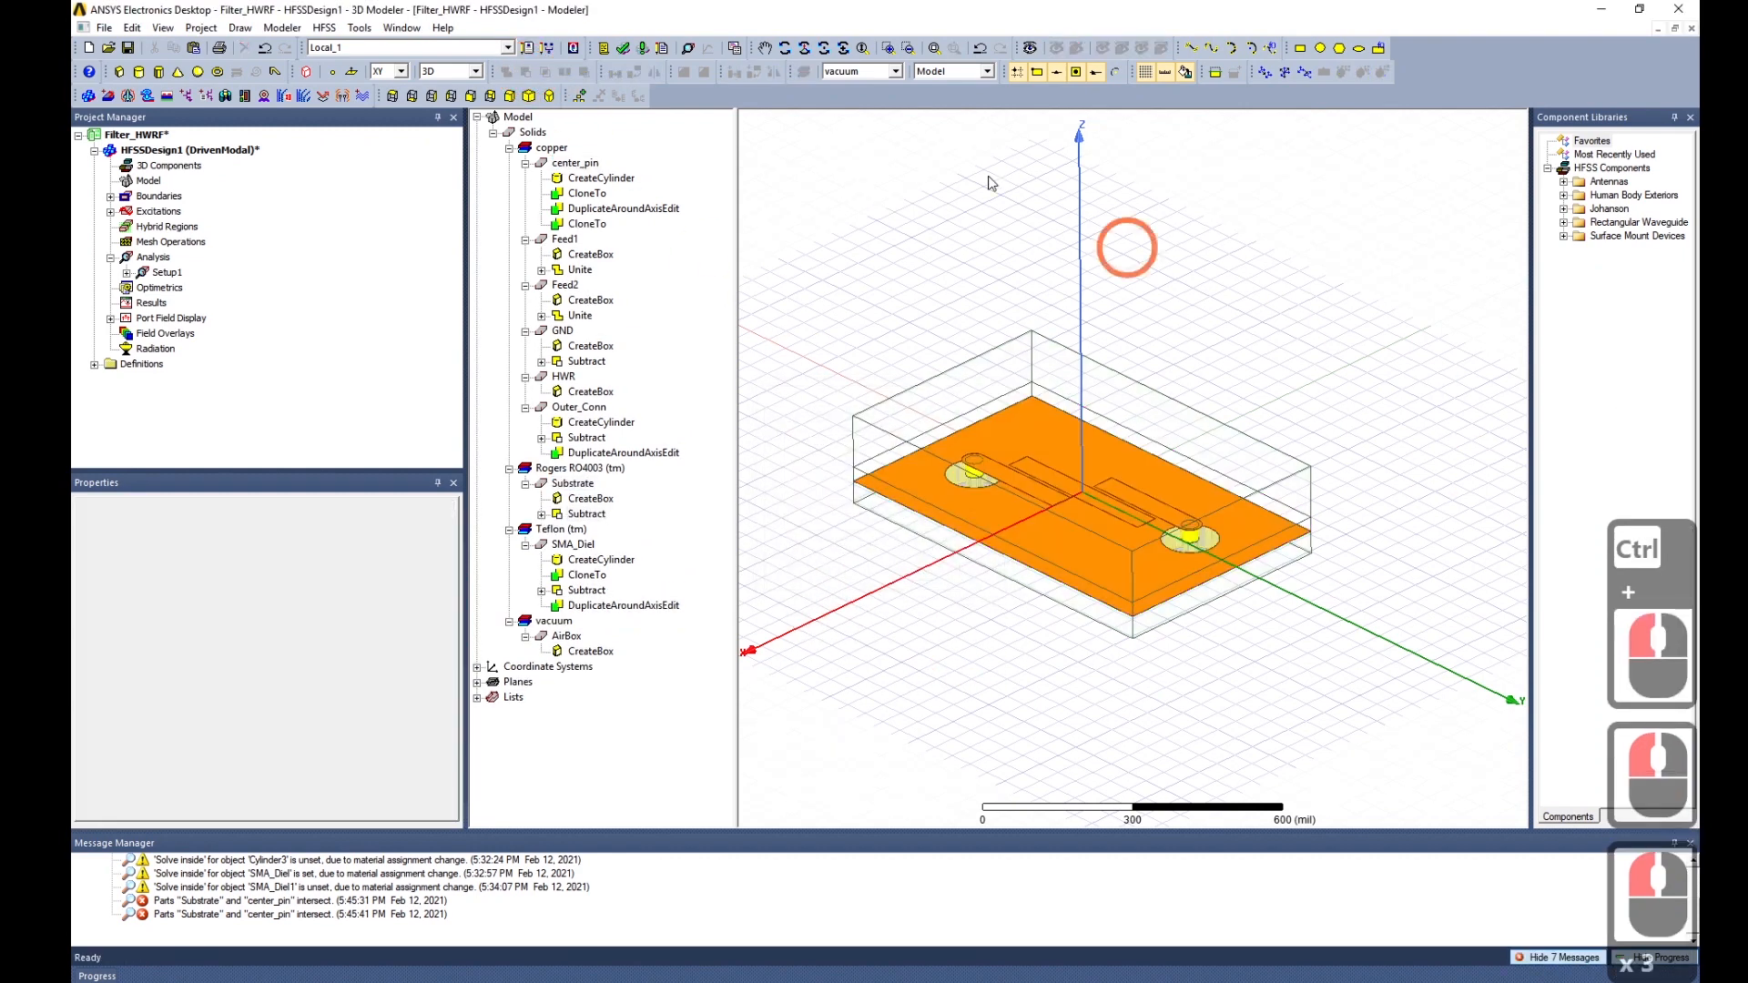
Validate the corrected design, start Analyze All, and display the solve progress.
left_click(623, 48)
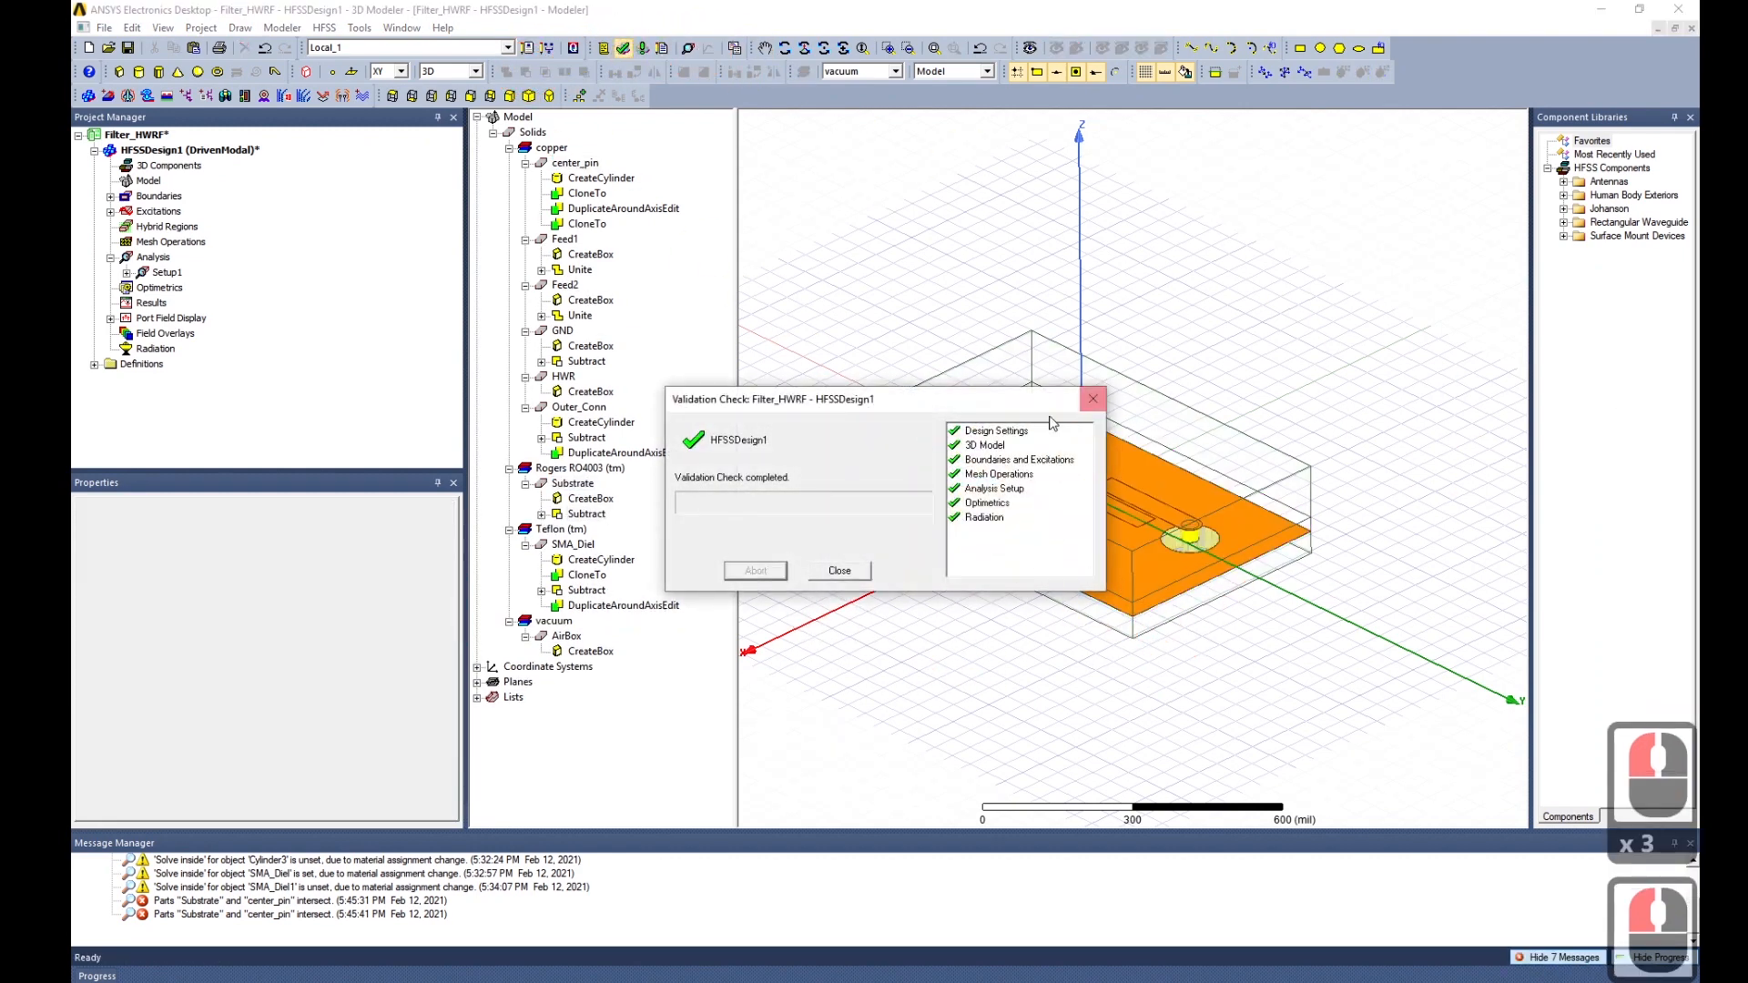
left_click(832, 572)
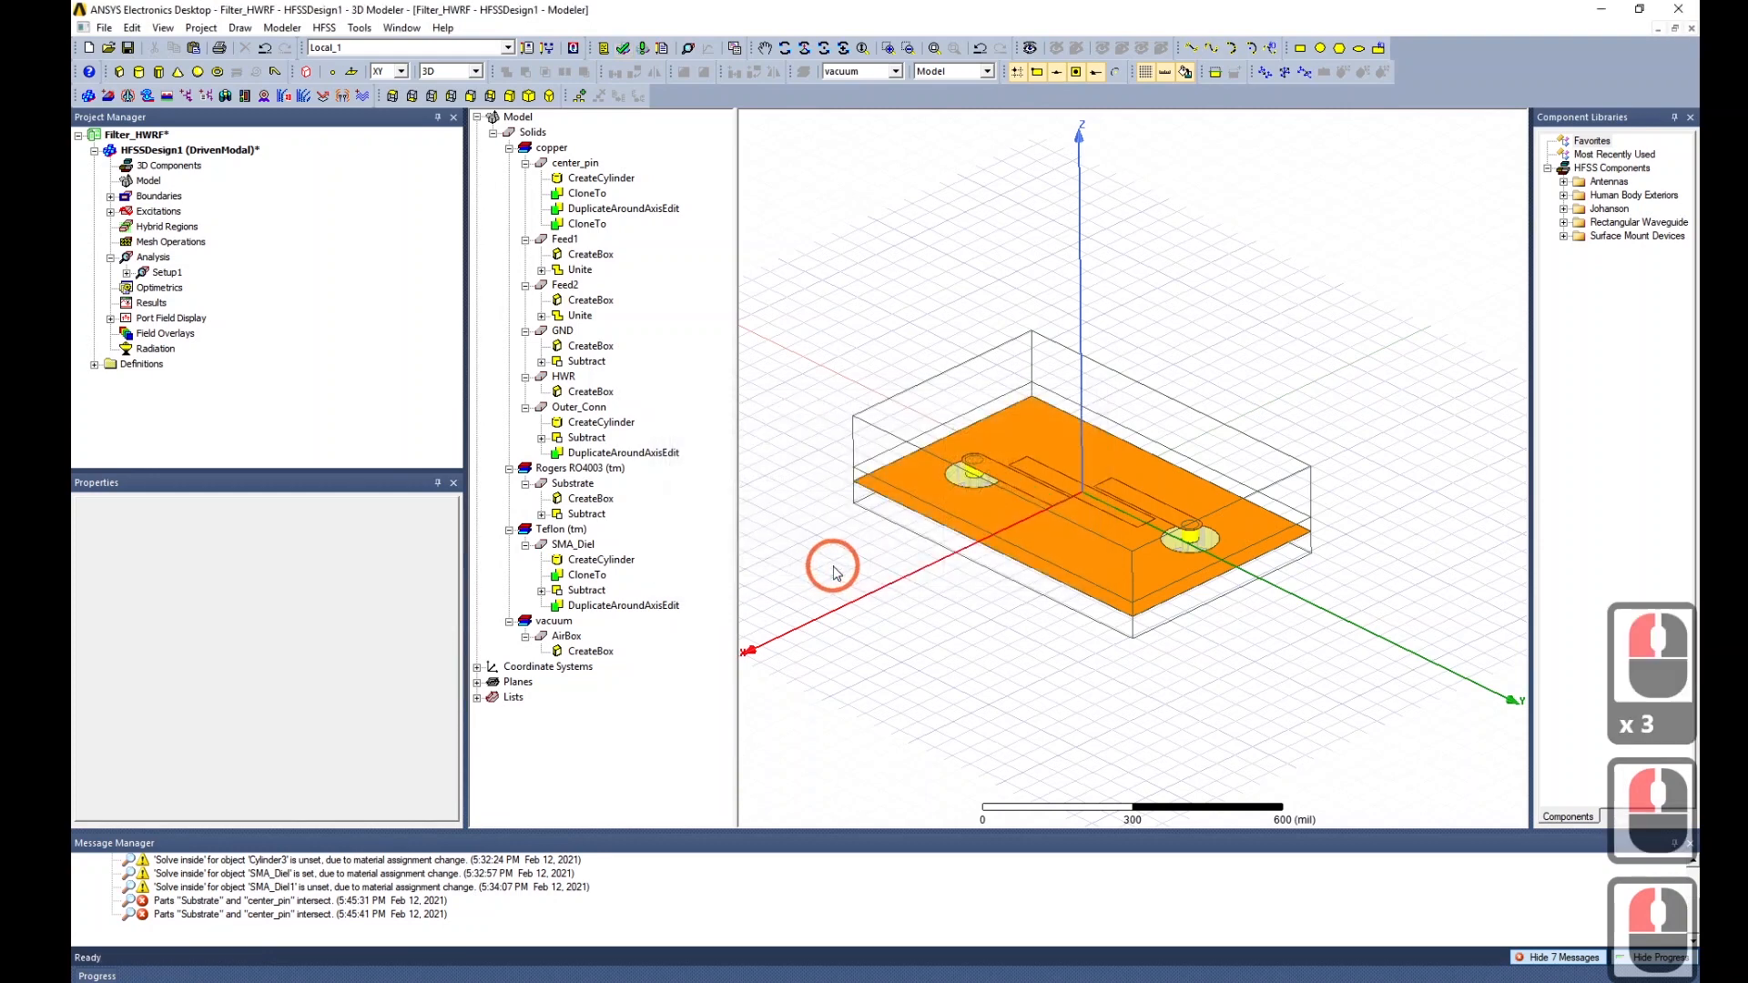
left_click(643, 47)
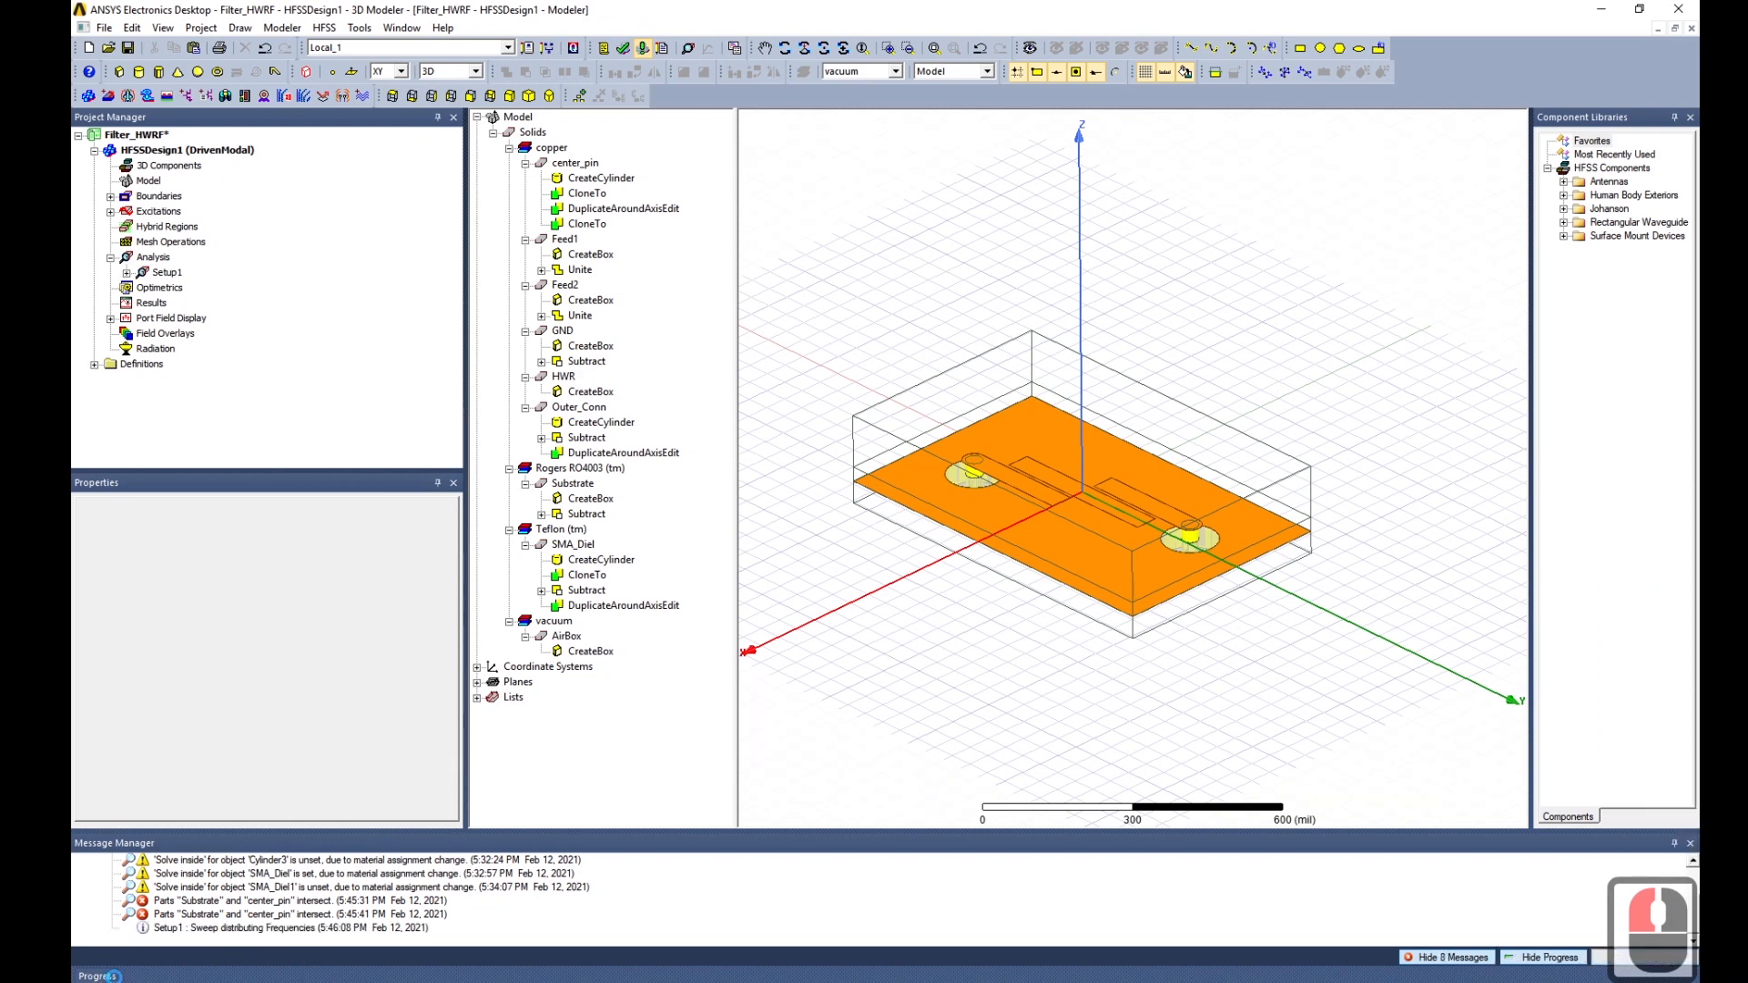
left_click(113, 976)
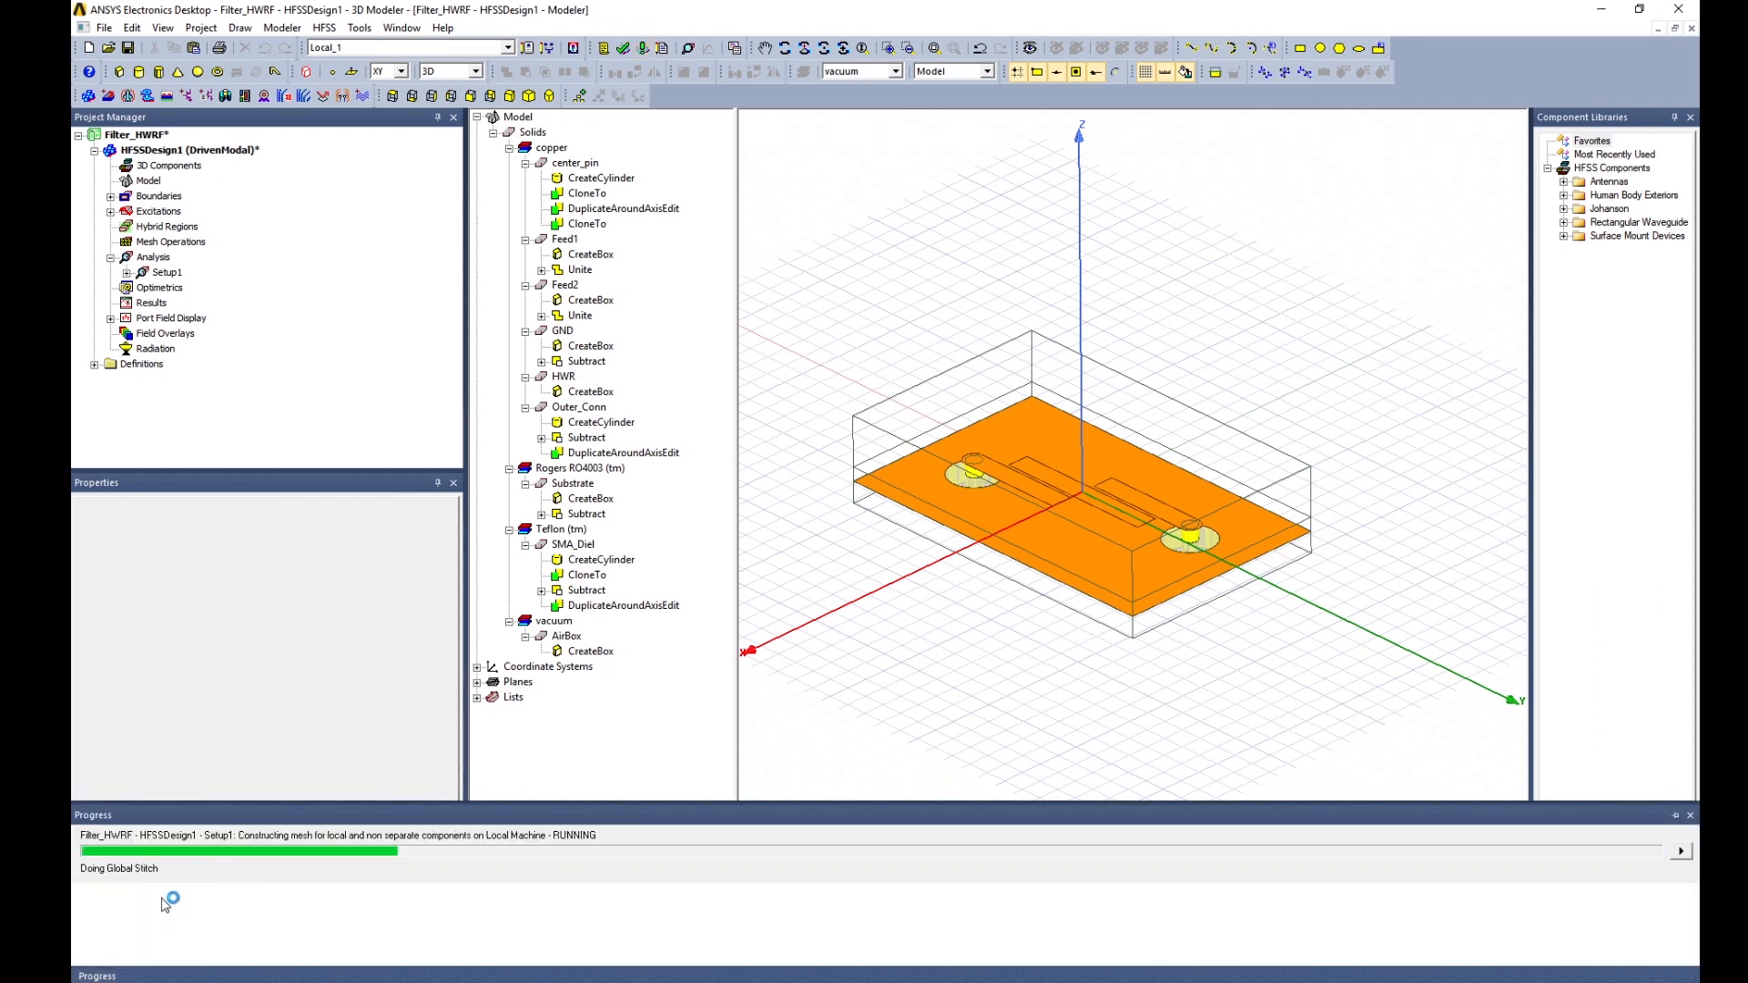
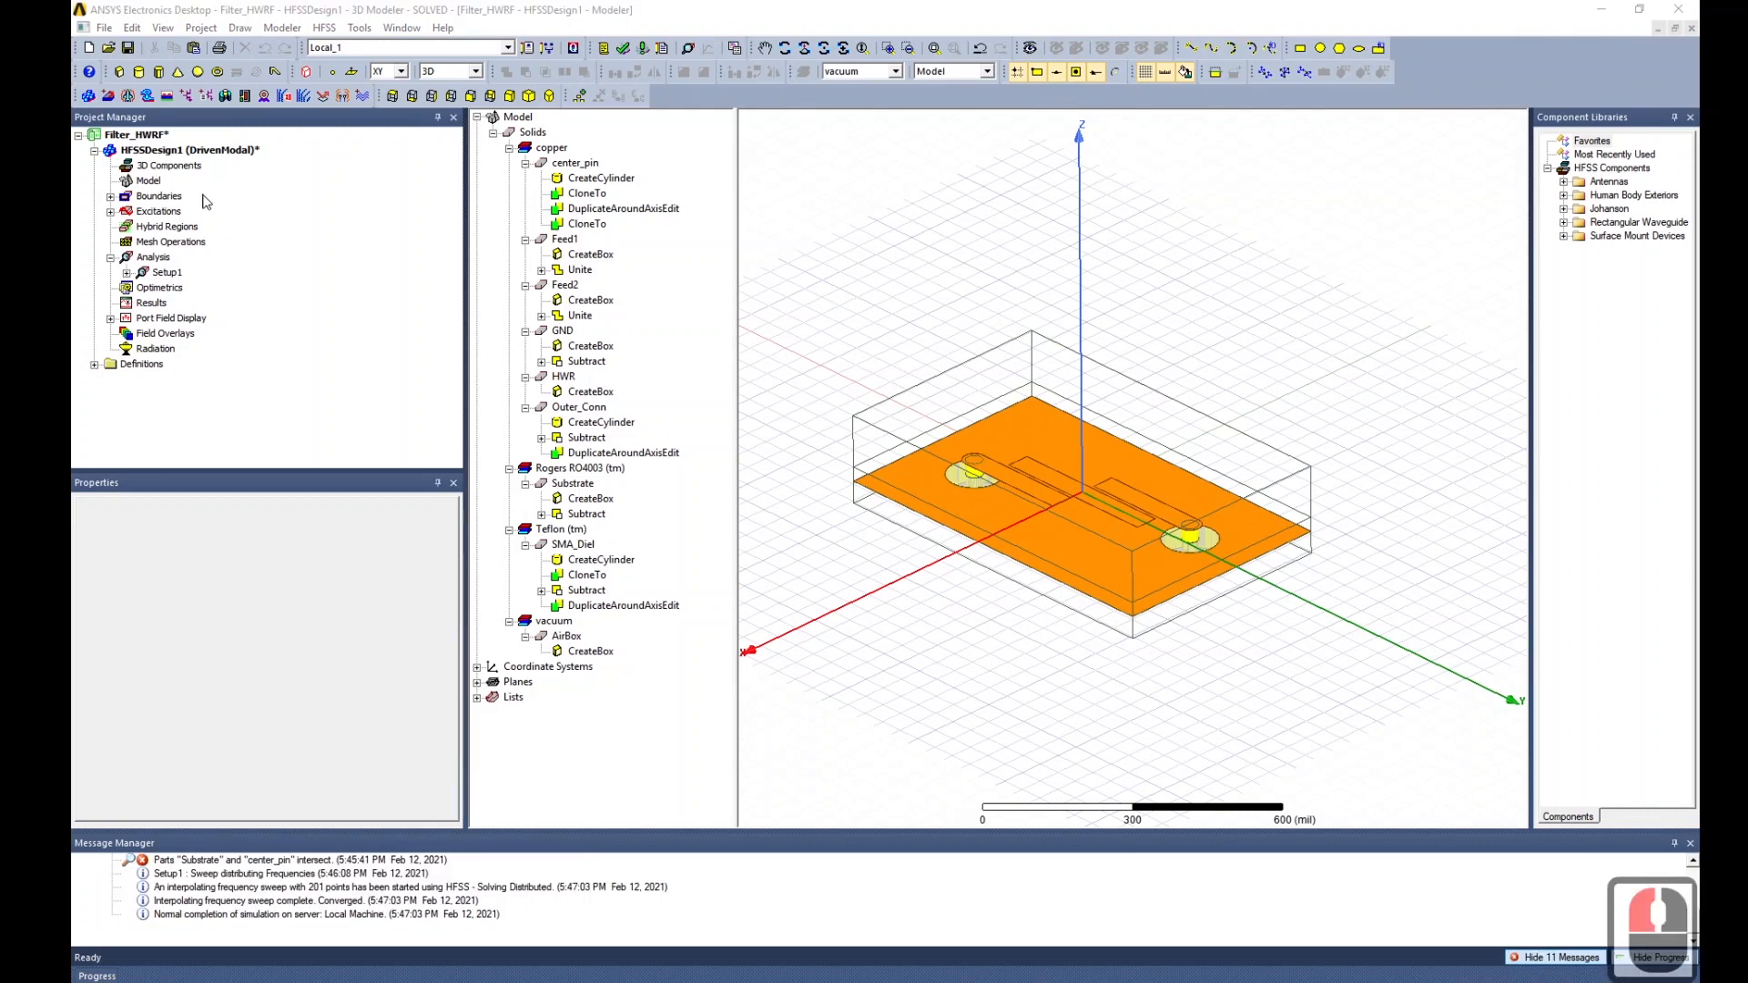
Create a rectangular Port Zo report plotting re(Zo(1)) against frequency over 3–7 GHz.
right_click(153, 304)
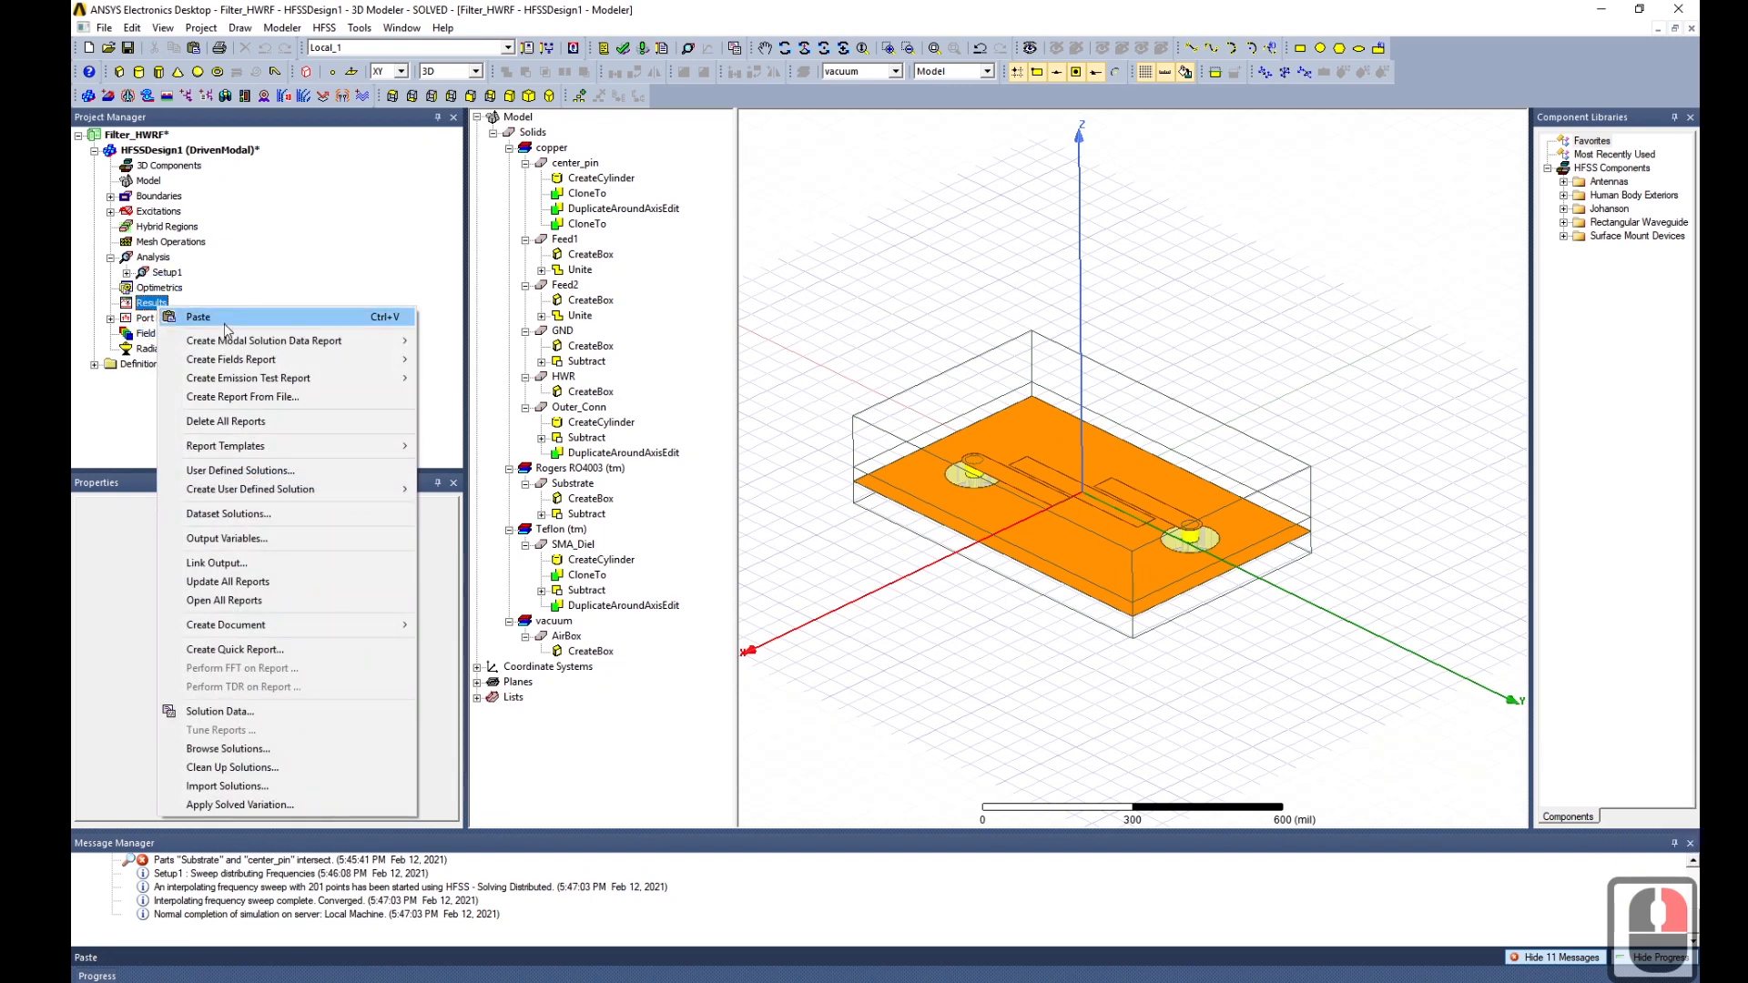
mouse_move(273, 341)
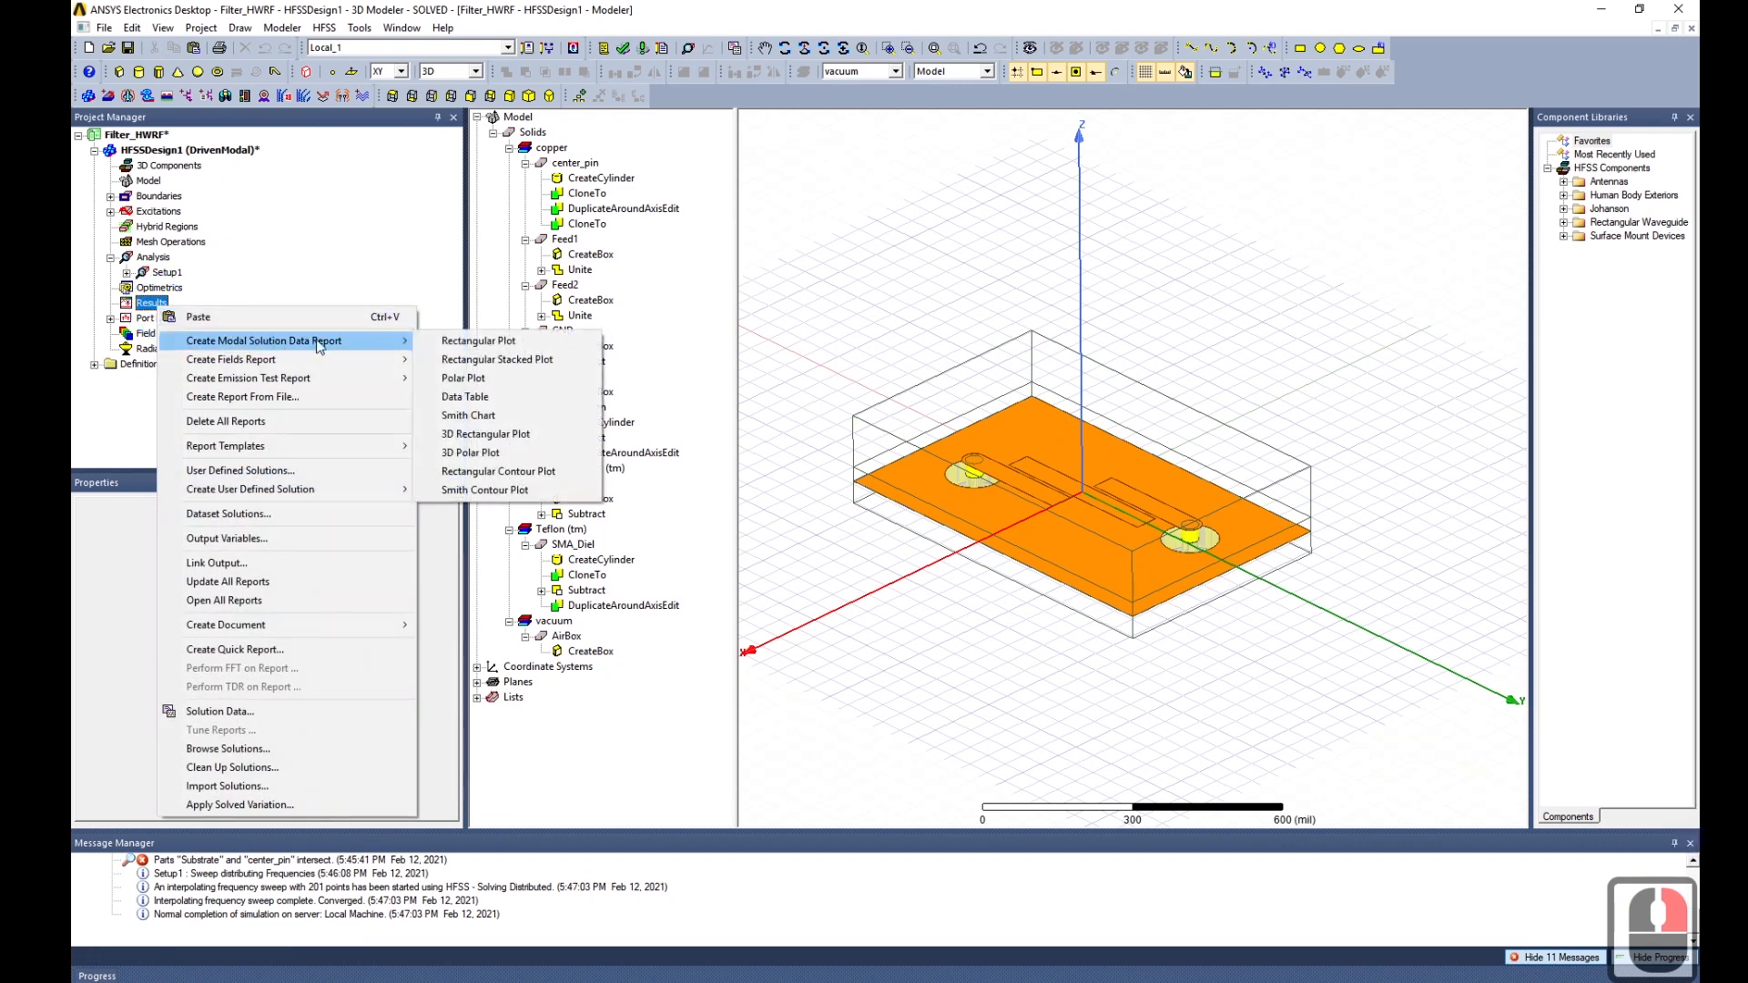
left_click(458, 342)
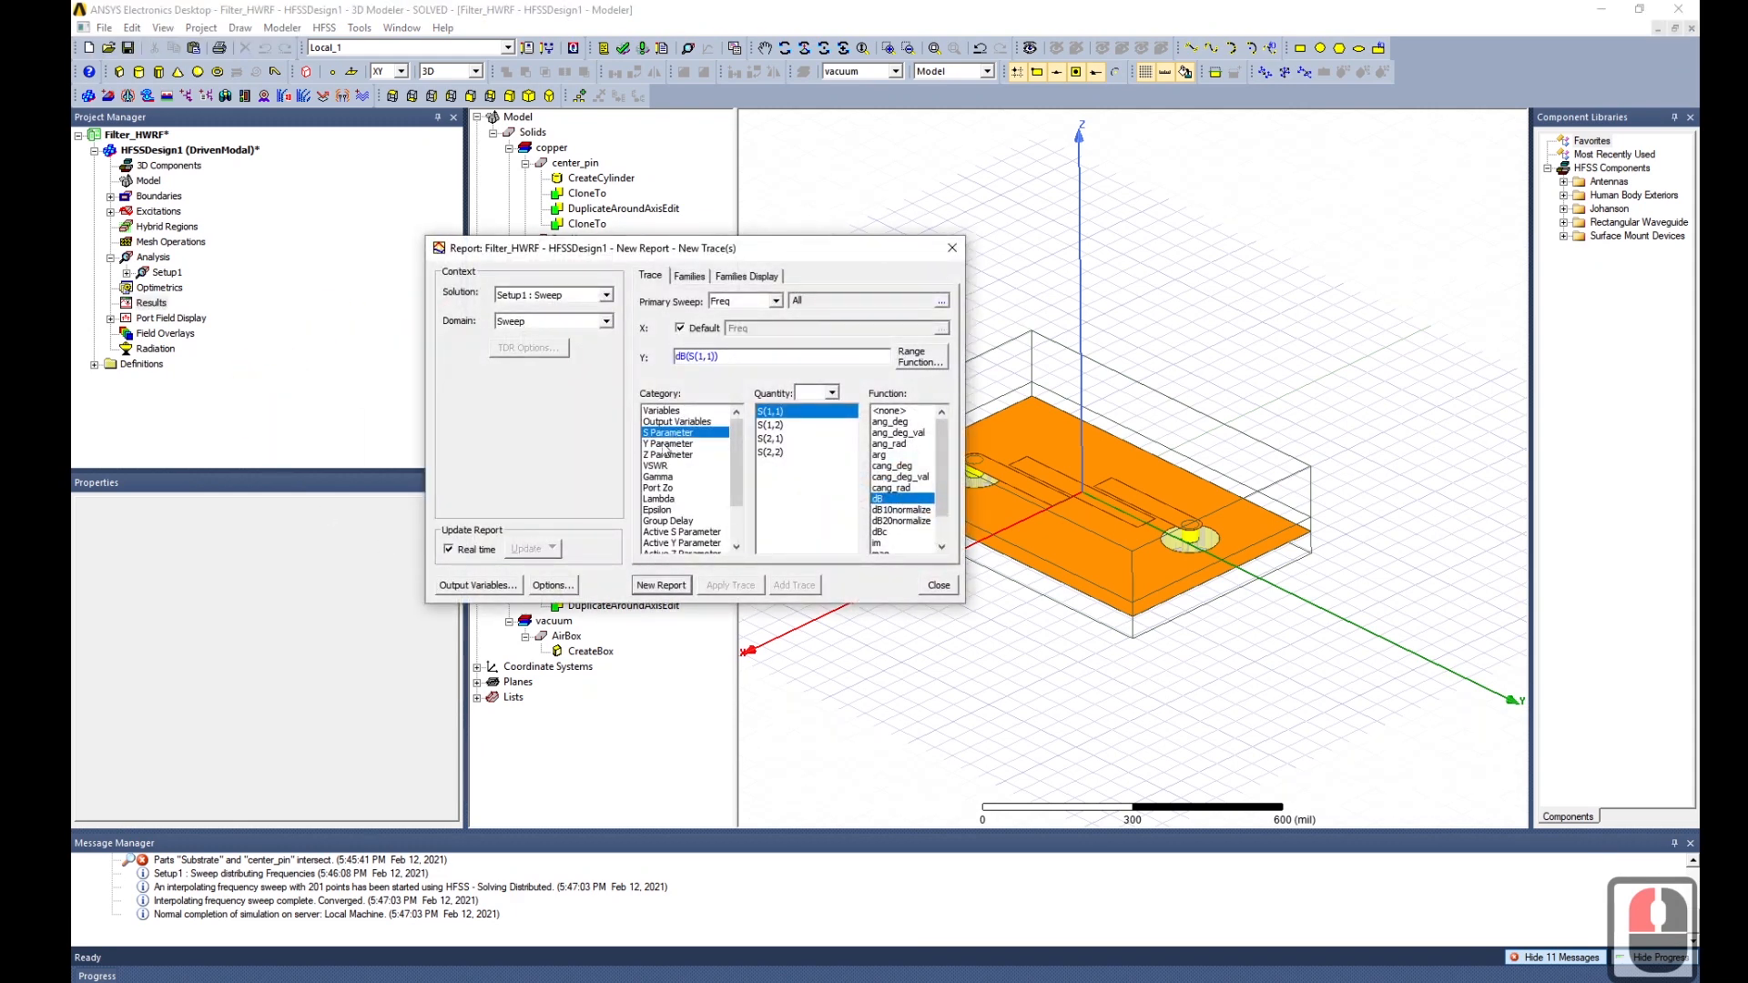
left_click(671, 489)
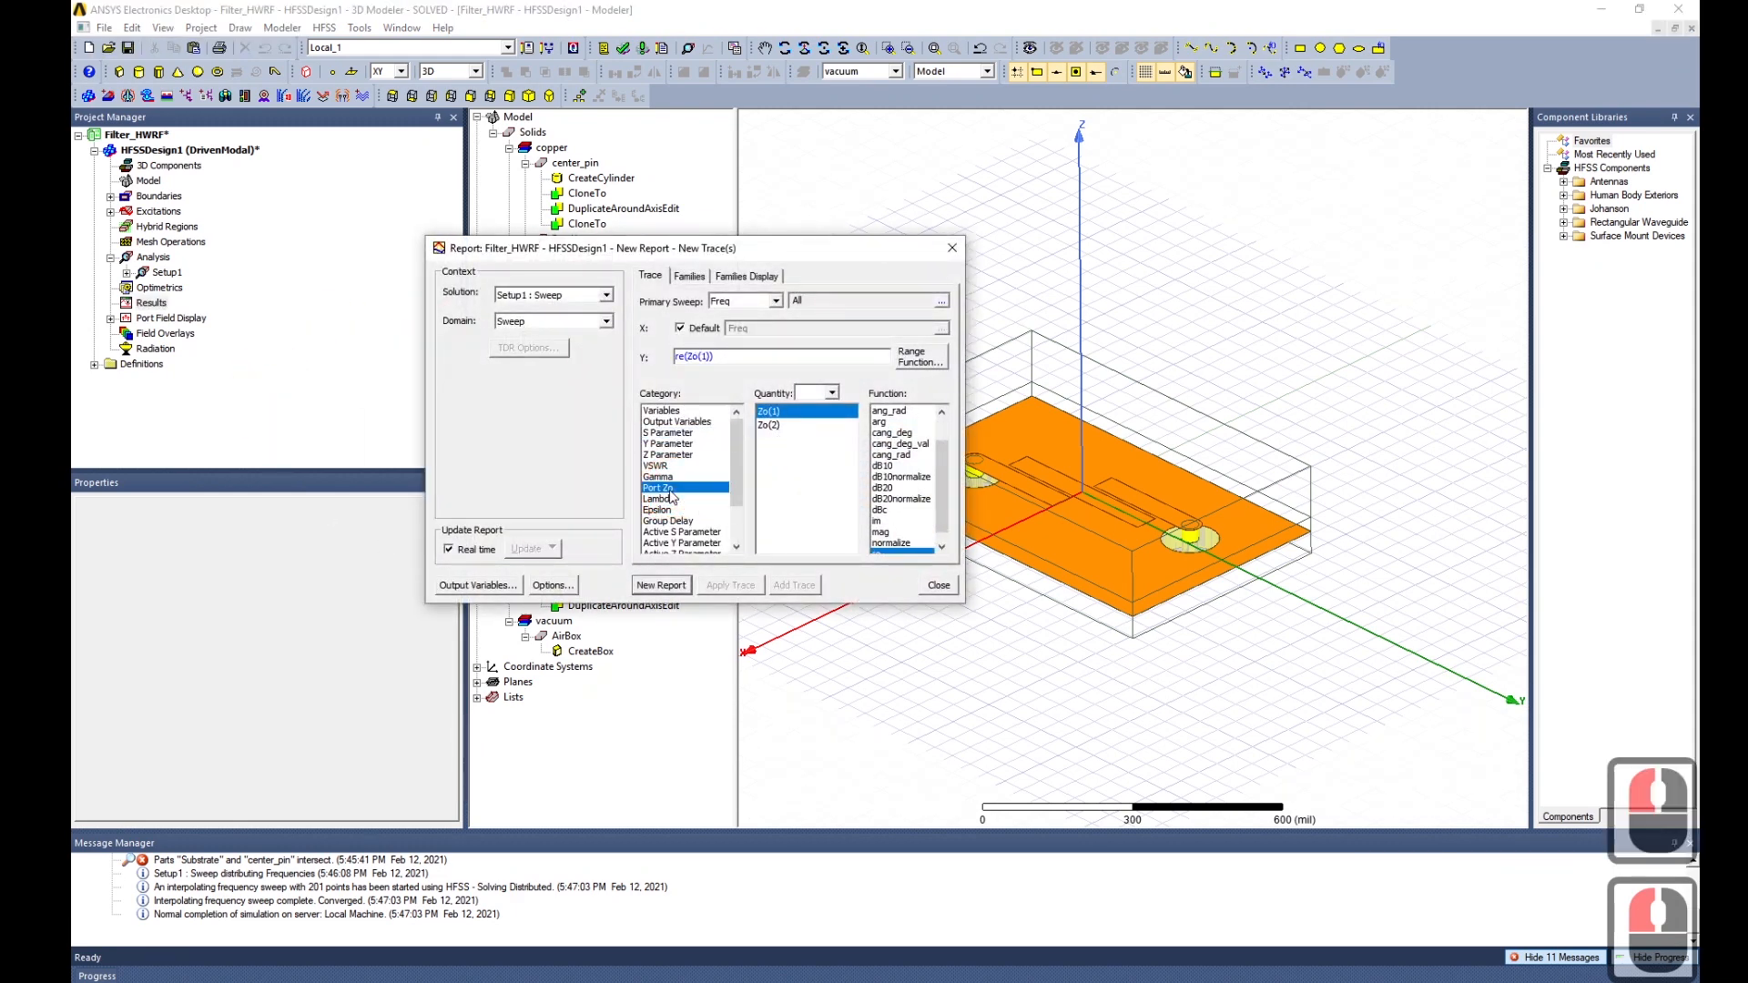
left_click(662, 585)
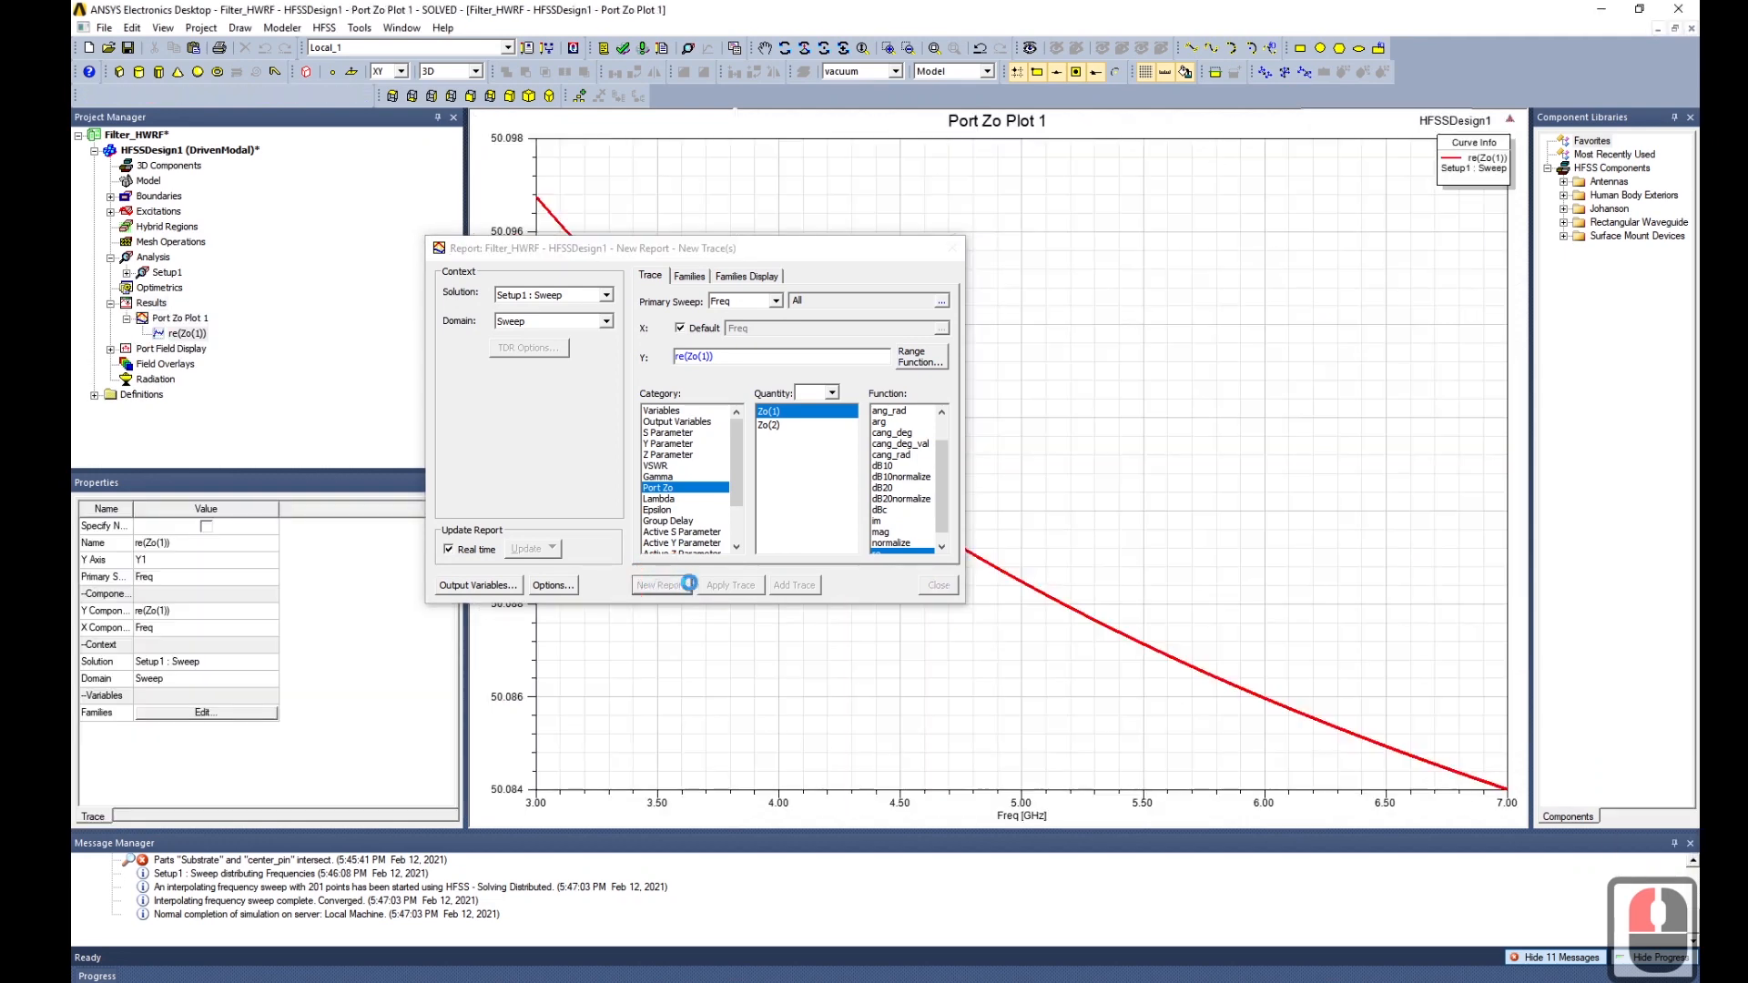
left_click(938, 585)
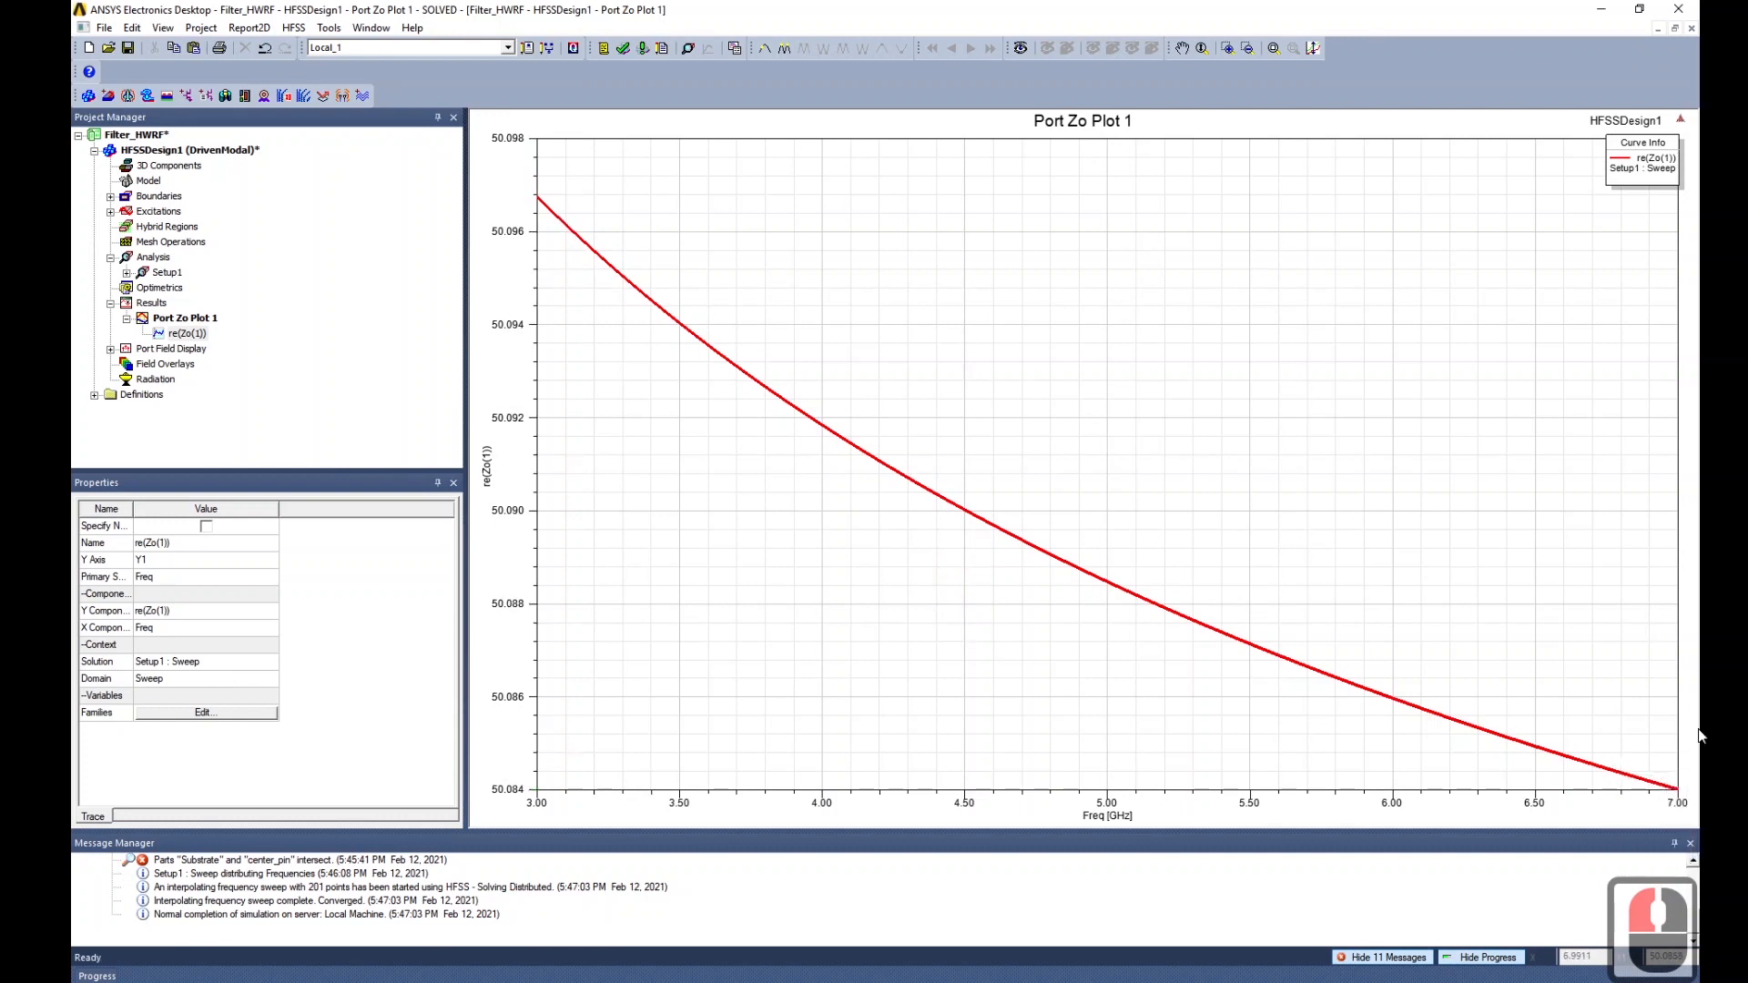
Create a rectangular report of dB(S(1,1)) and dB(S(2,1)) versus frequency from 3 to 7 GHz.
right_click(151, 303)
mouse_move(281, 349)
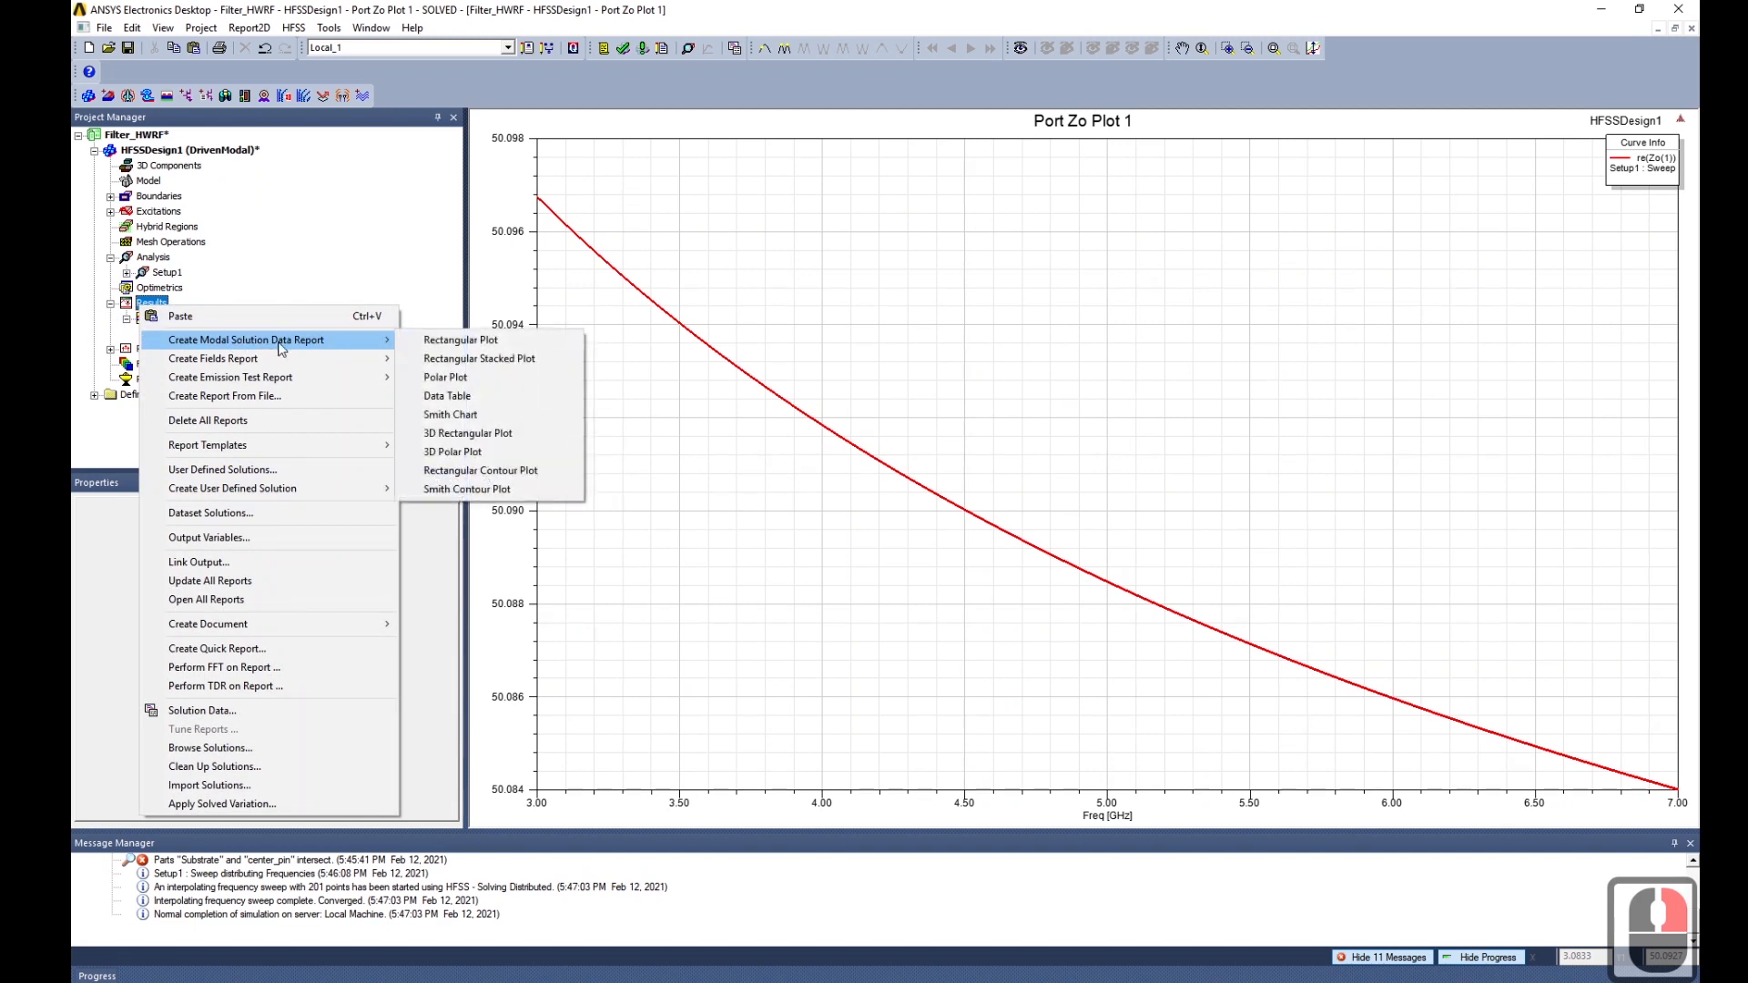
left_click(461, 340)
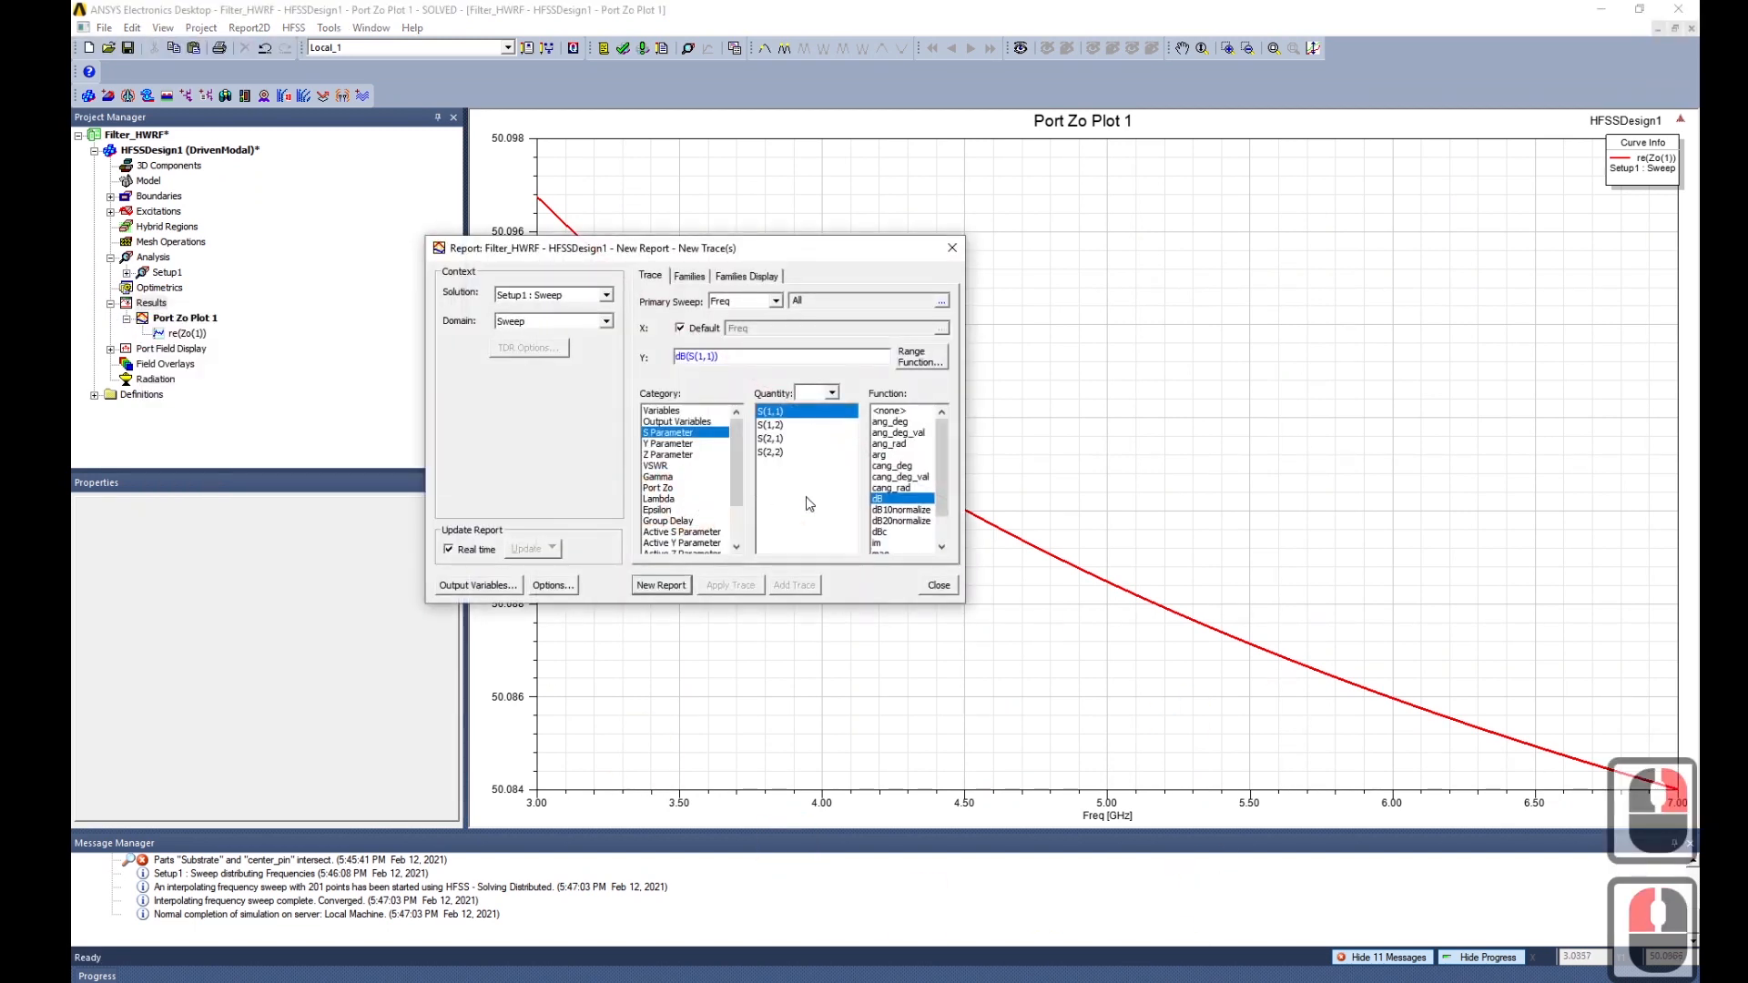
left_click(776, 439, "ctrl")
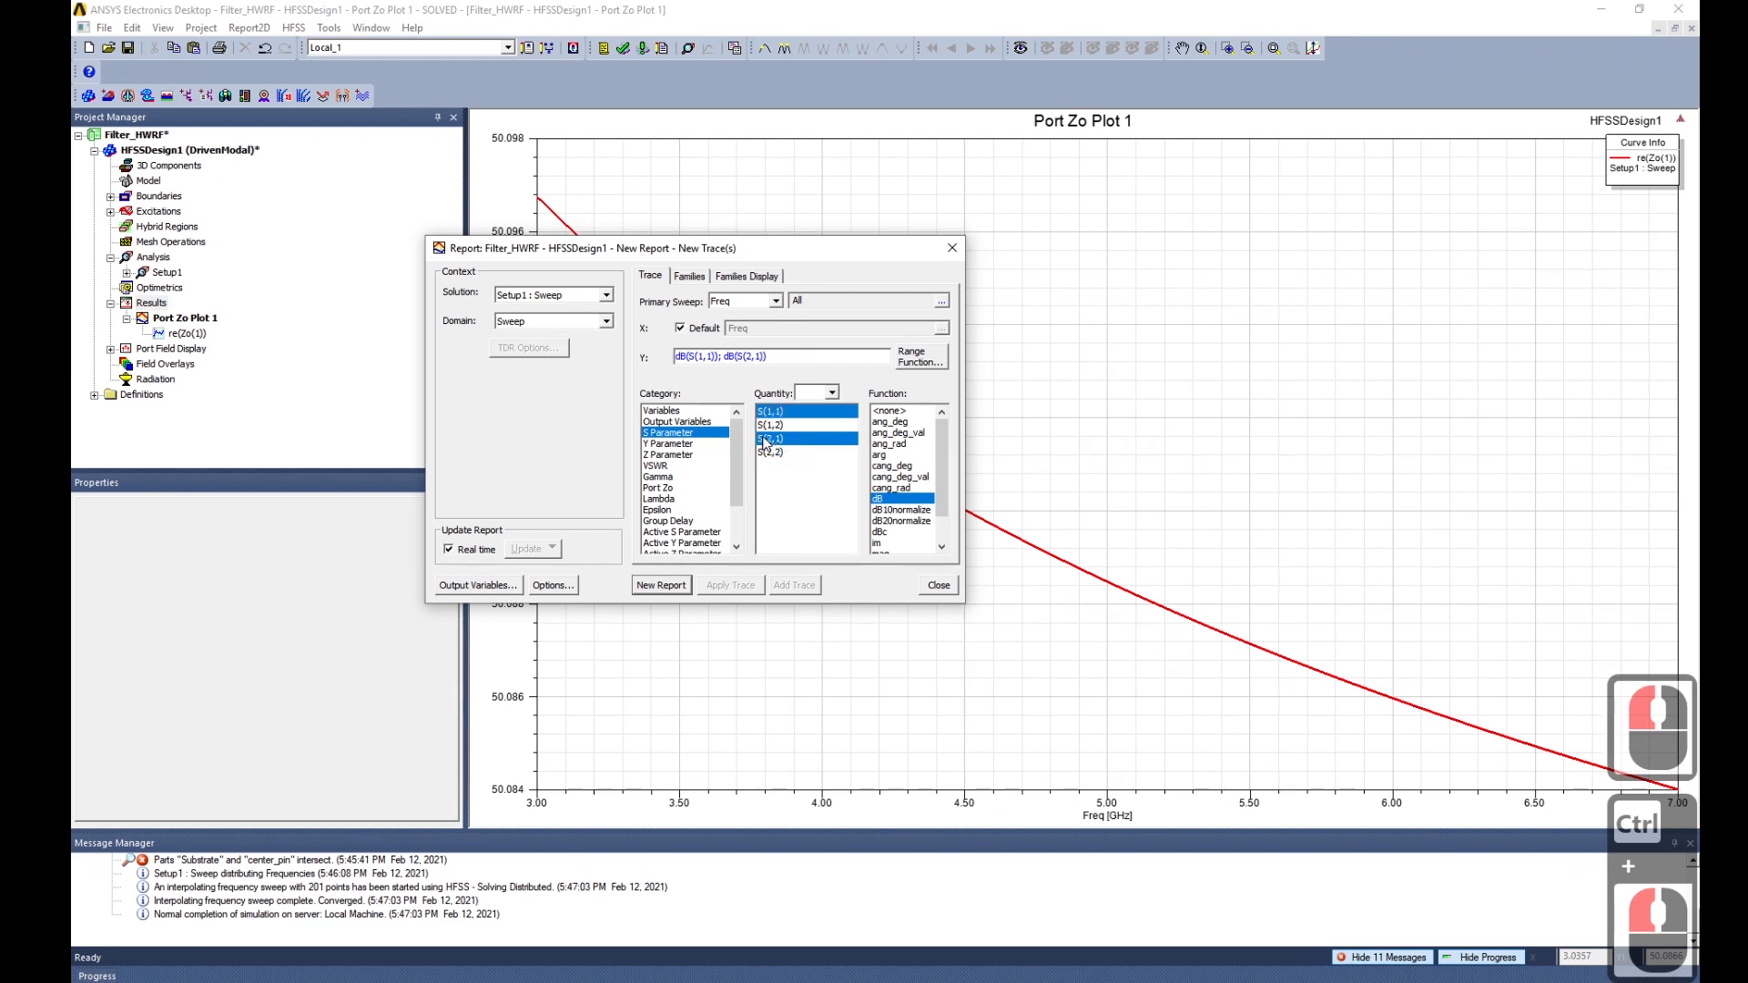
left_click(659, 586)
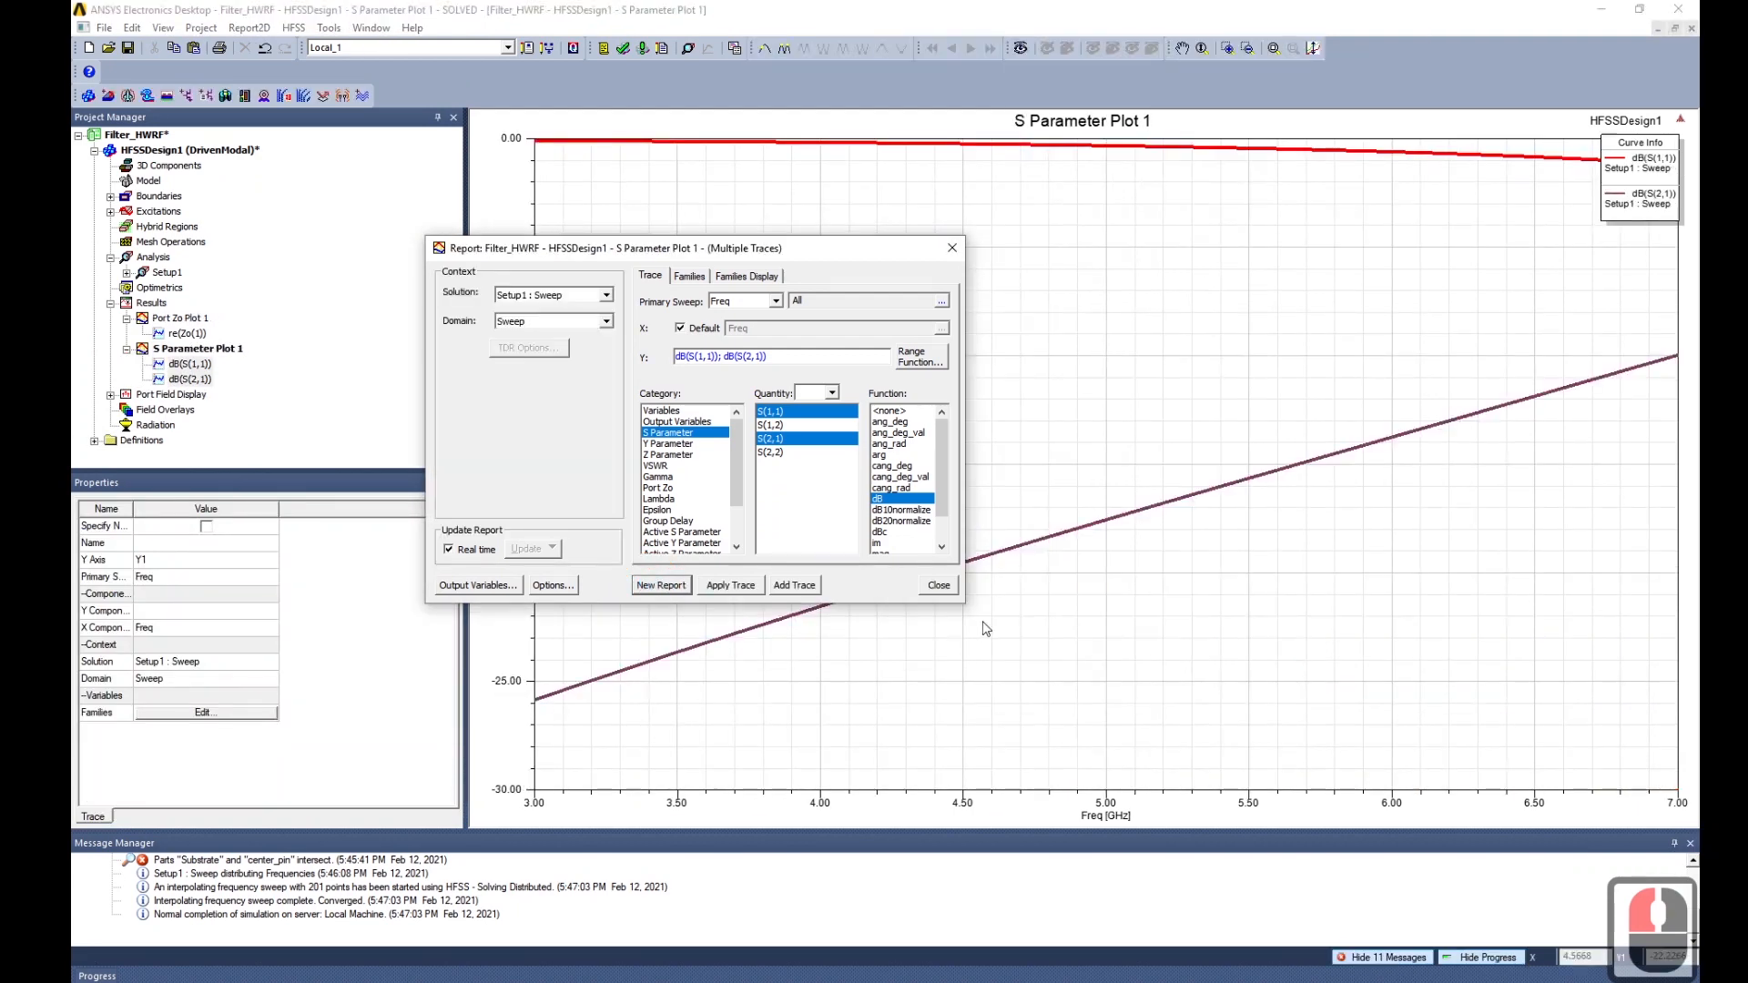
left_click(945, 587)
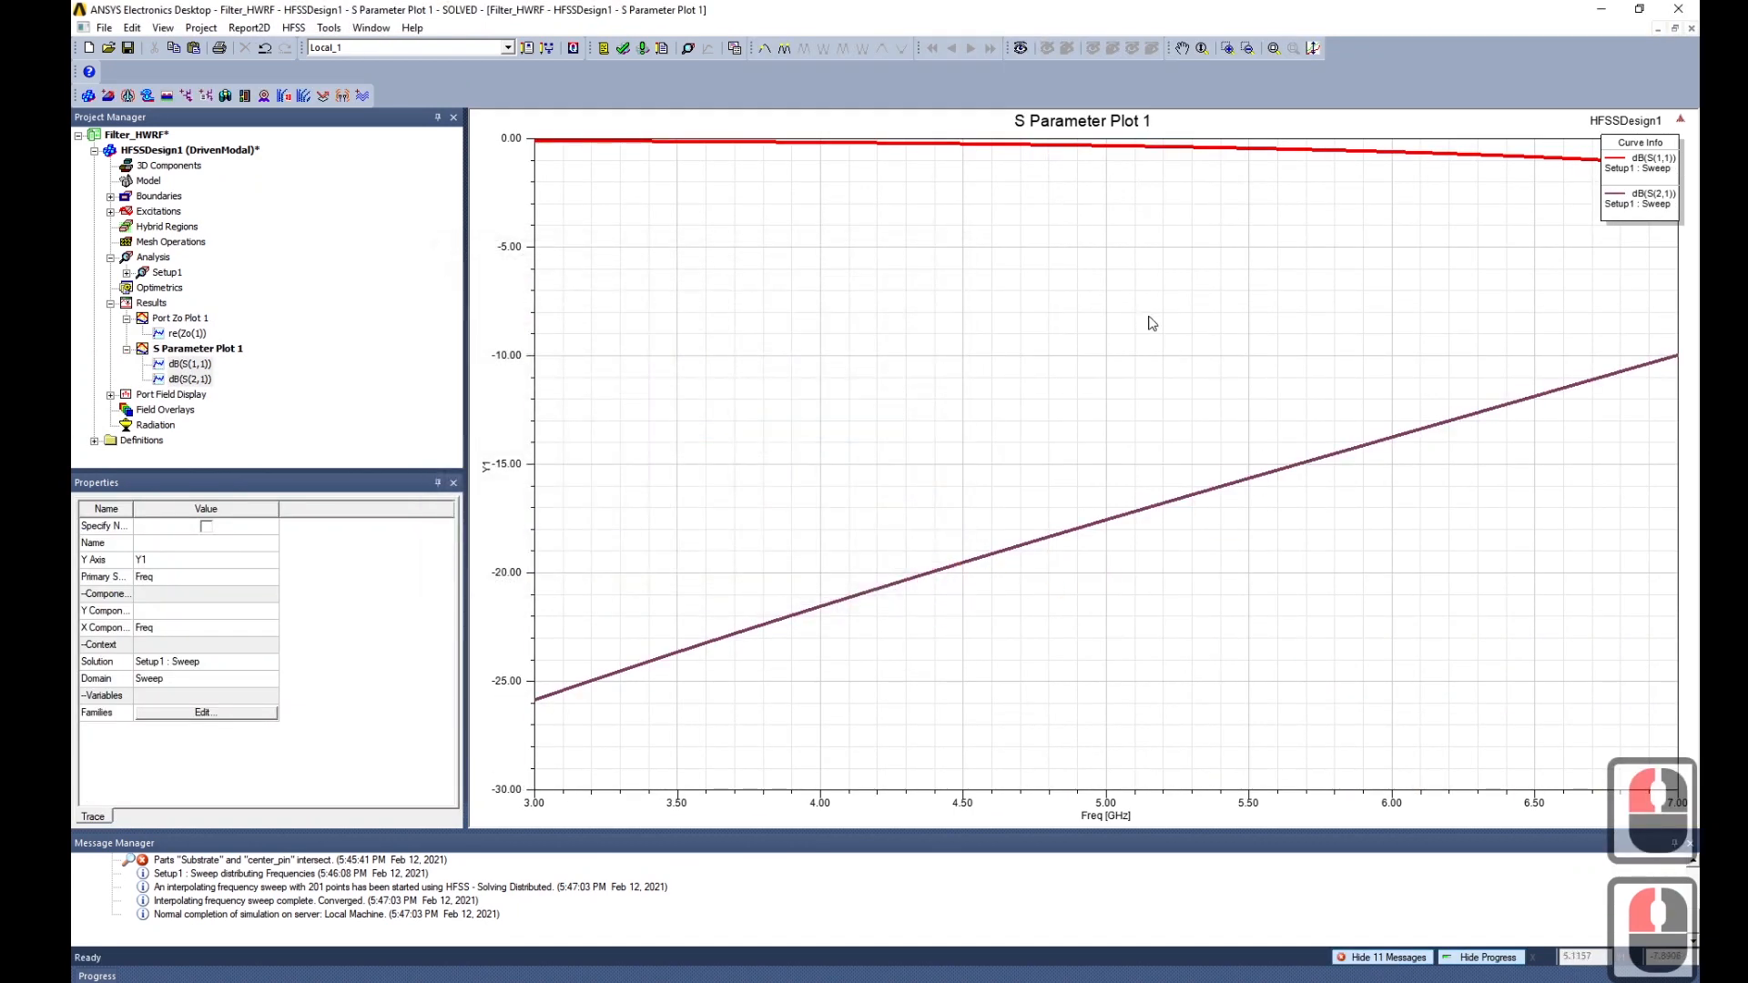
mouse_move(1152, 323)
left_mouse_down()
mouse_move(1066, 422)
mouse_move(1186, 332)
mouse_move(1139, 382)
mouse_move(1163, 328)
mouse_move(1144, 343)
left_mouse_up()
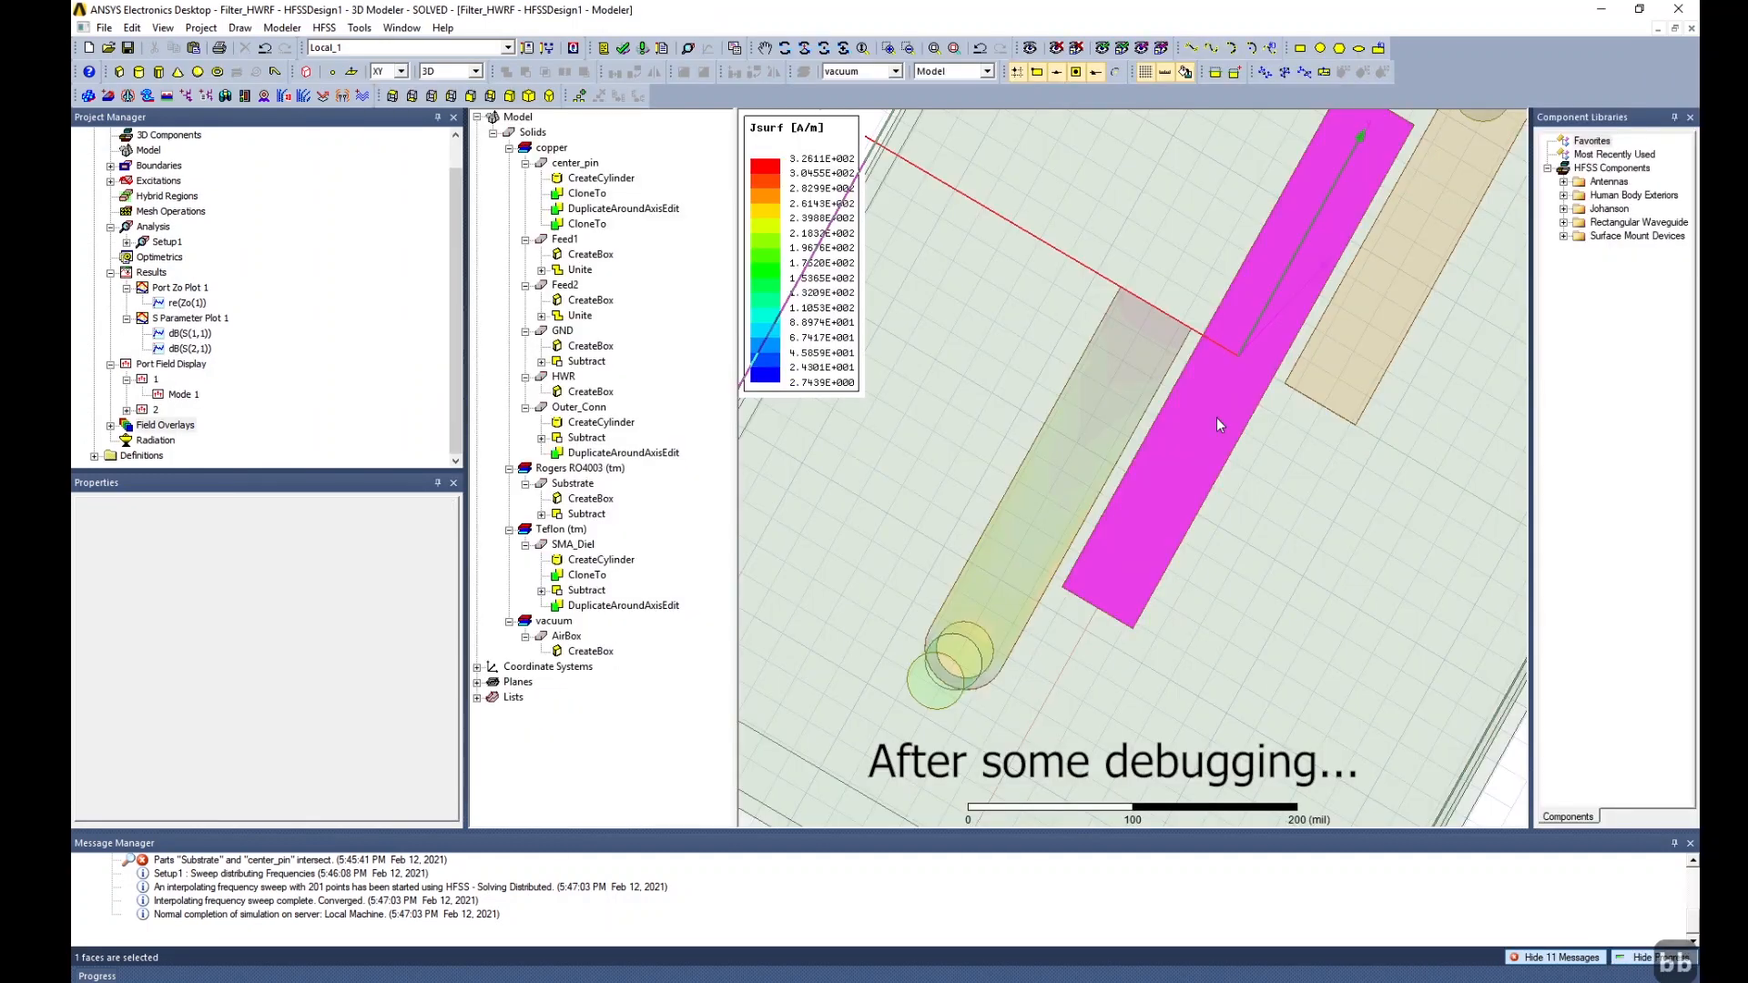
Orbit and zoom out to see the Jsurf overlay on the full filter, then select HFSSDesign1.
left_click_drag(1034, 421, 1022, 460, "alt")
middle_click_drag(1022, 459, 1014, 597)
scroll(1101, 557, "down", 13)
scroll(1110, 542, "down", 5)
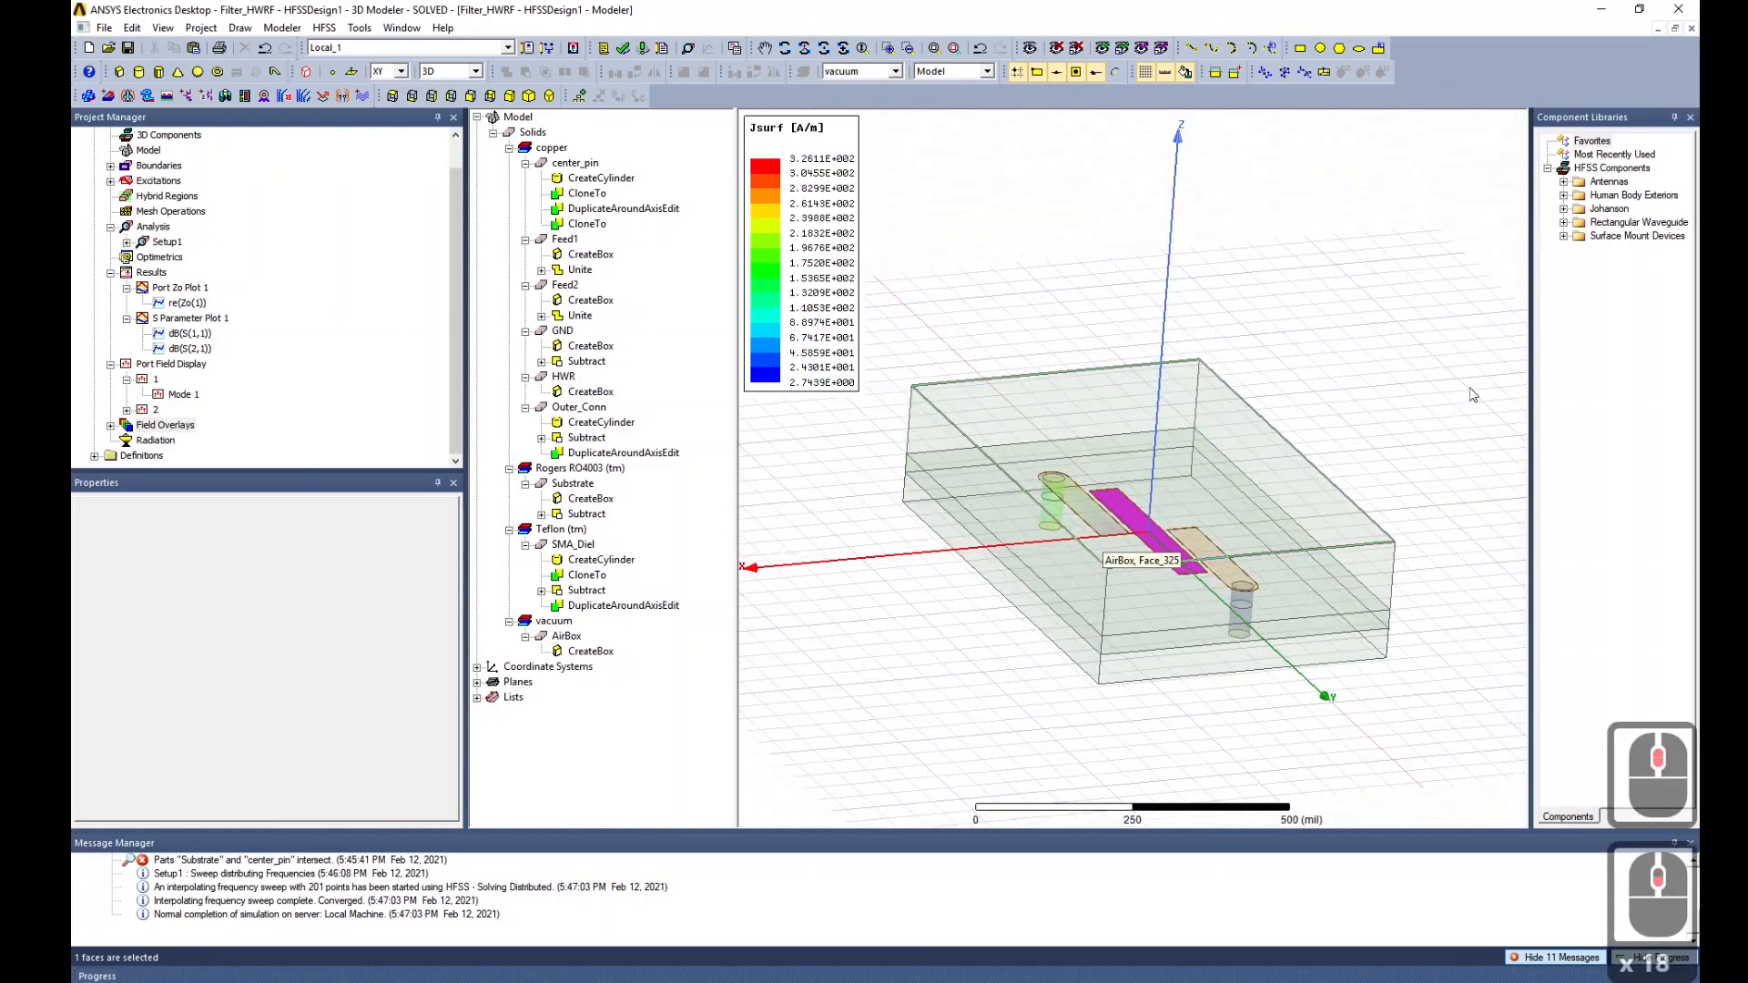
left_click(1468, 393)
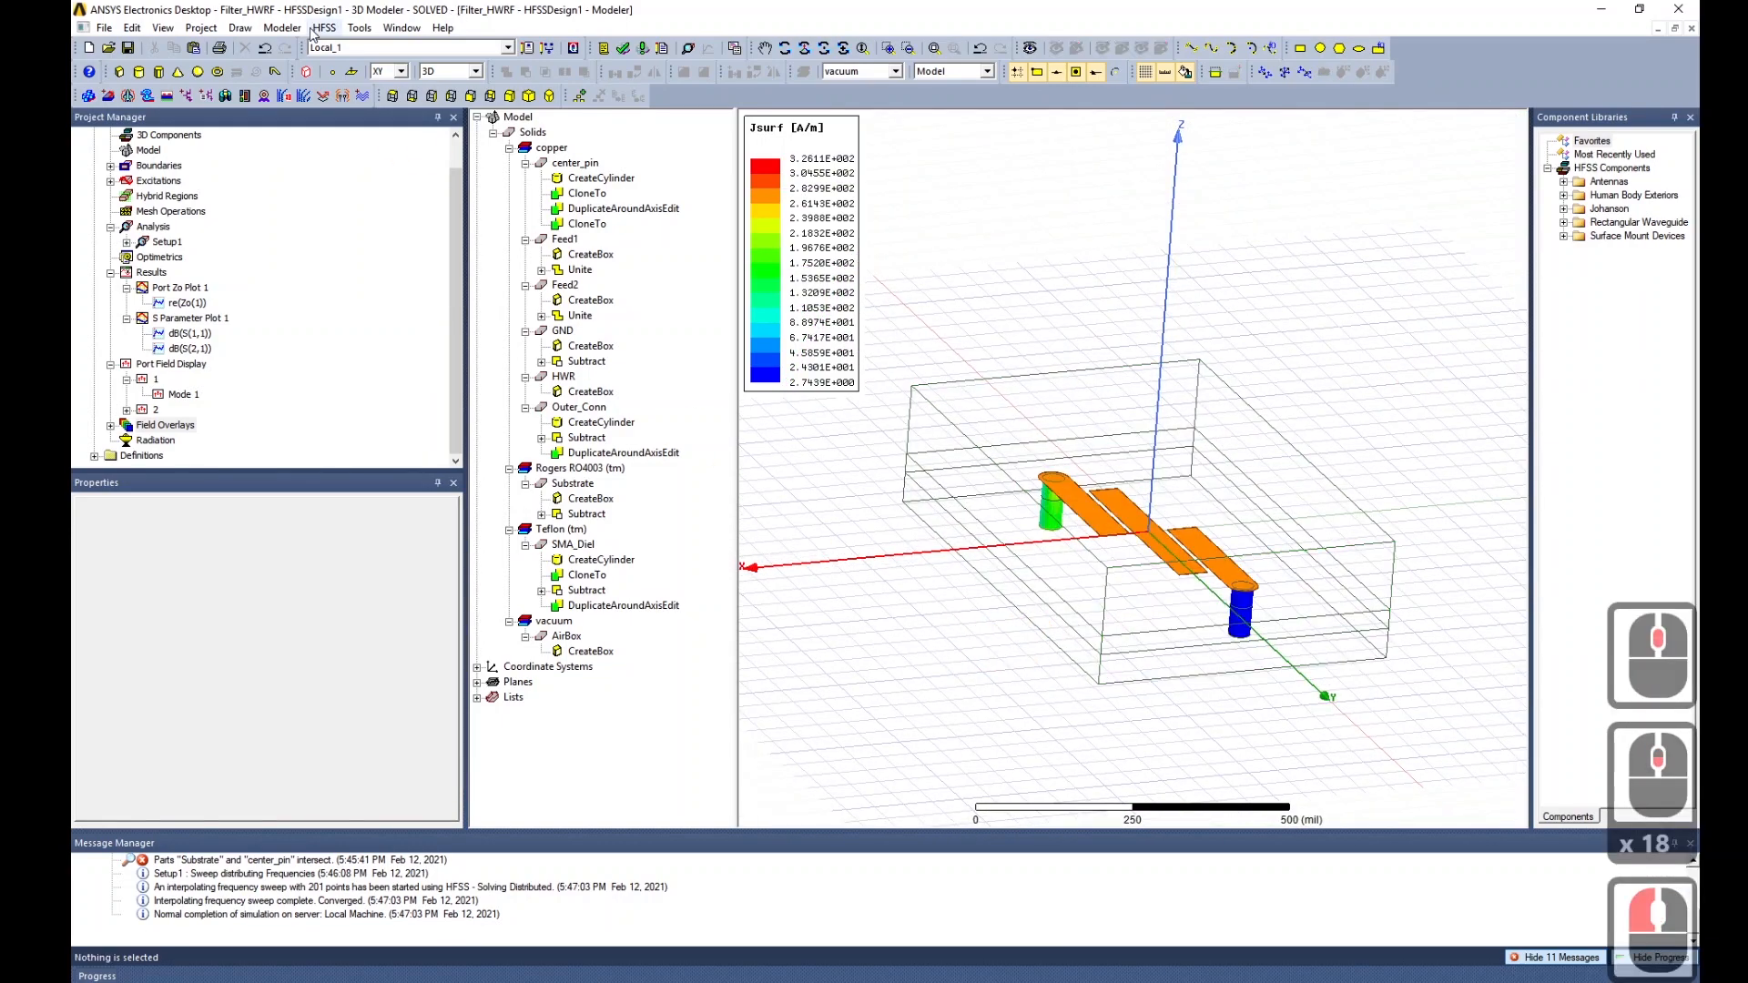
scroll(242, 285, "up", 9)
left_click(190, 149)
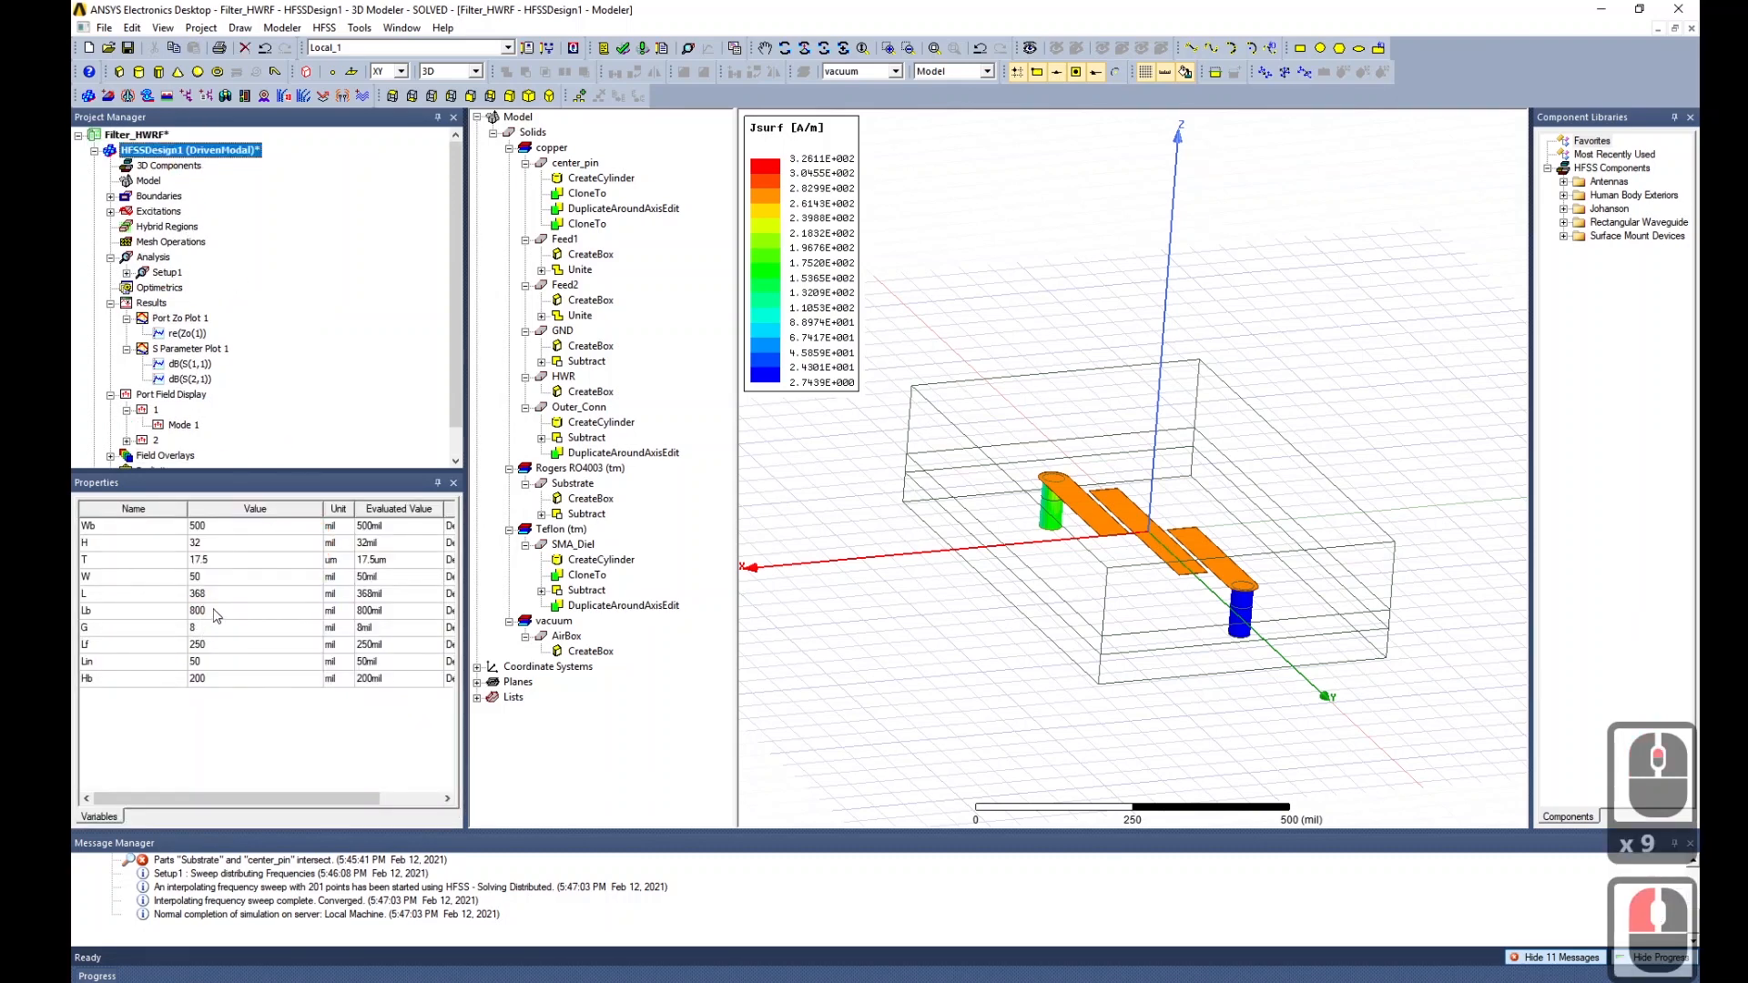
Change resonator length L from 368 to 736 and view the lengthened strips.
left_click(219, 594)
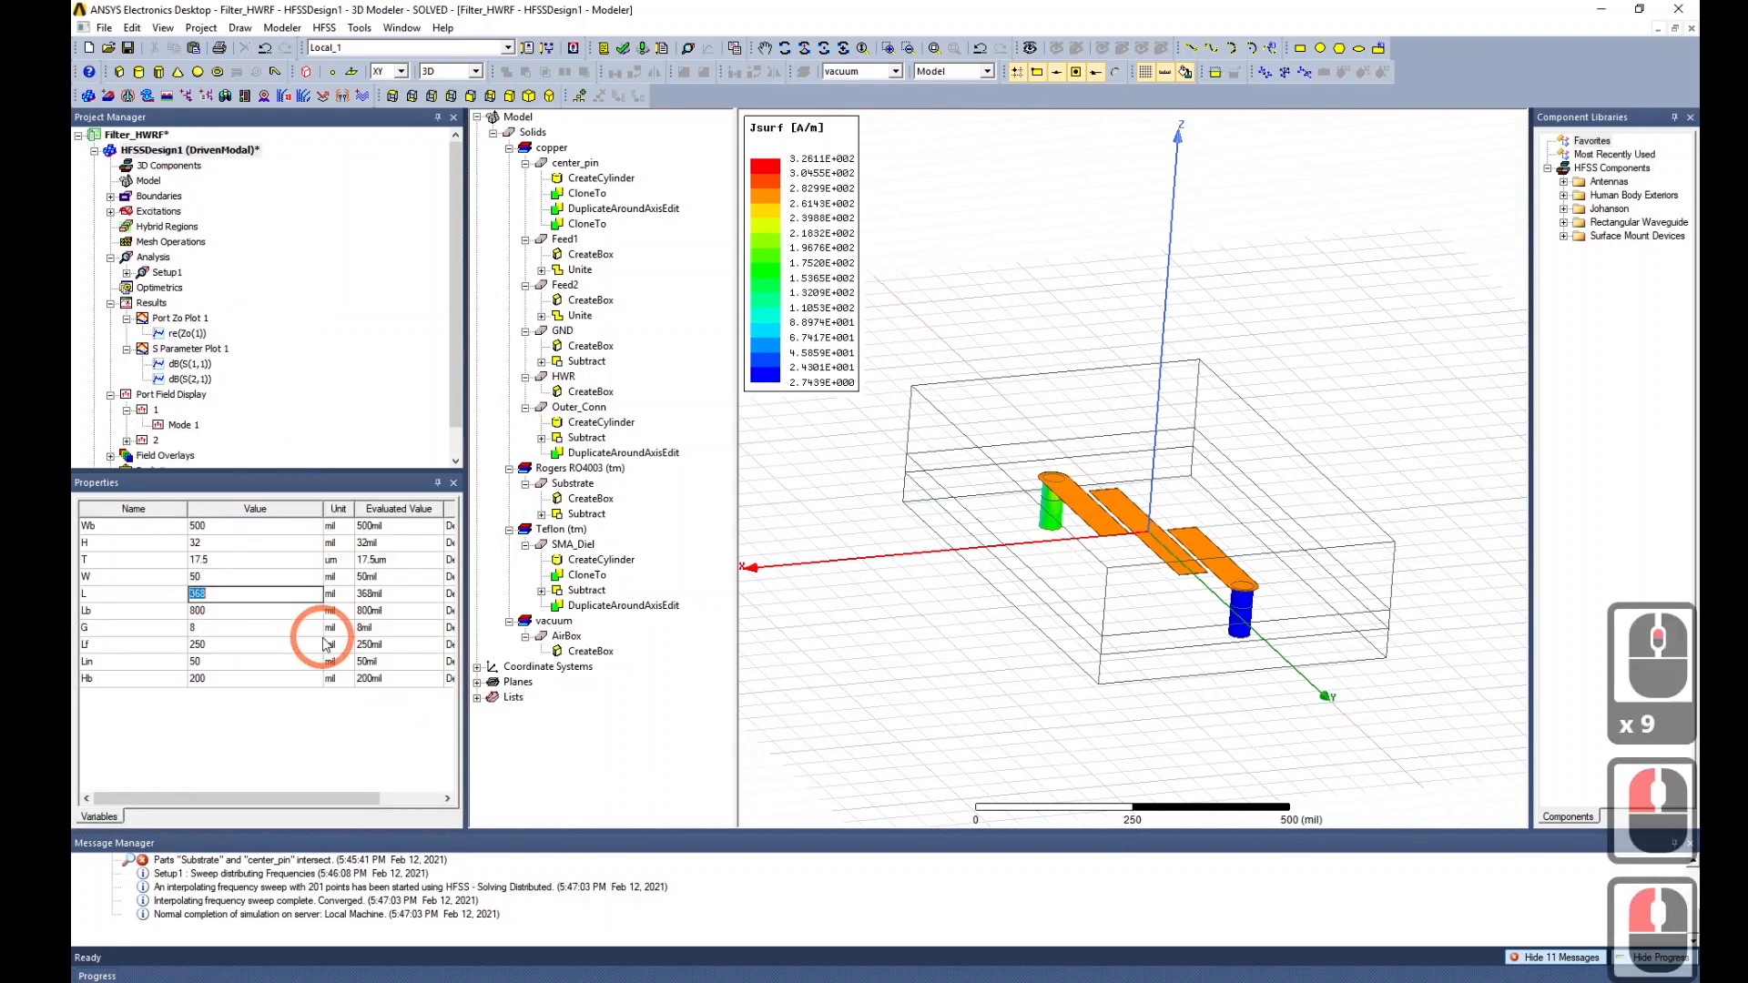
left_click(214, 593)
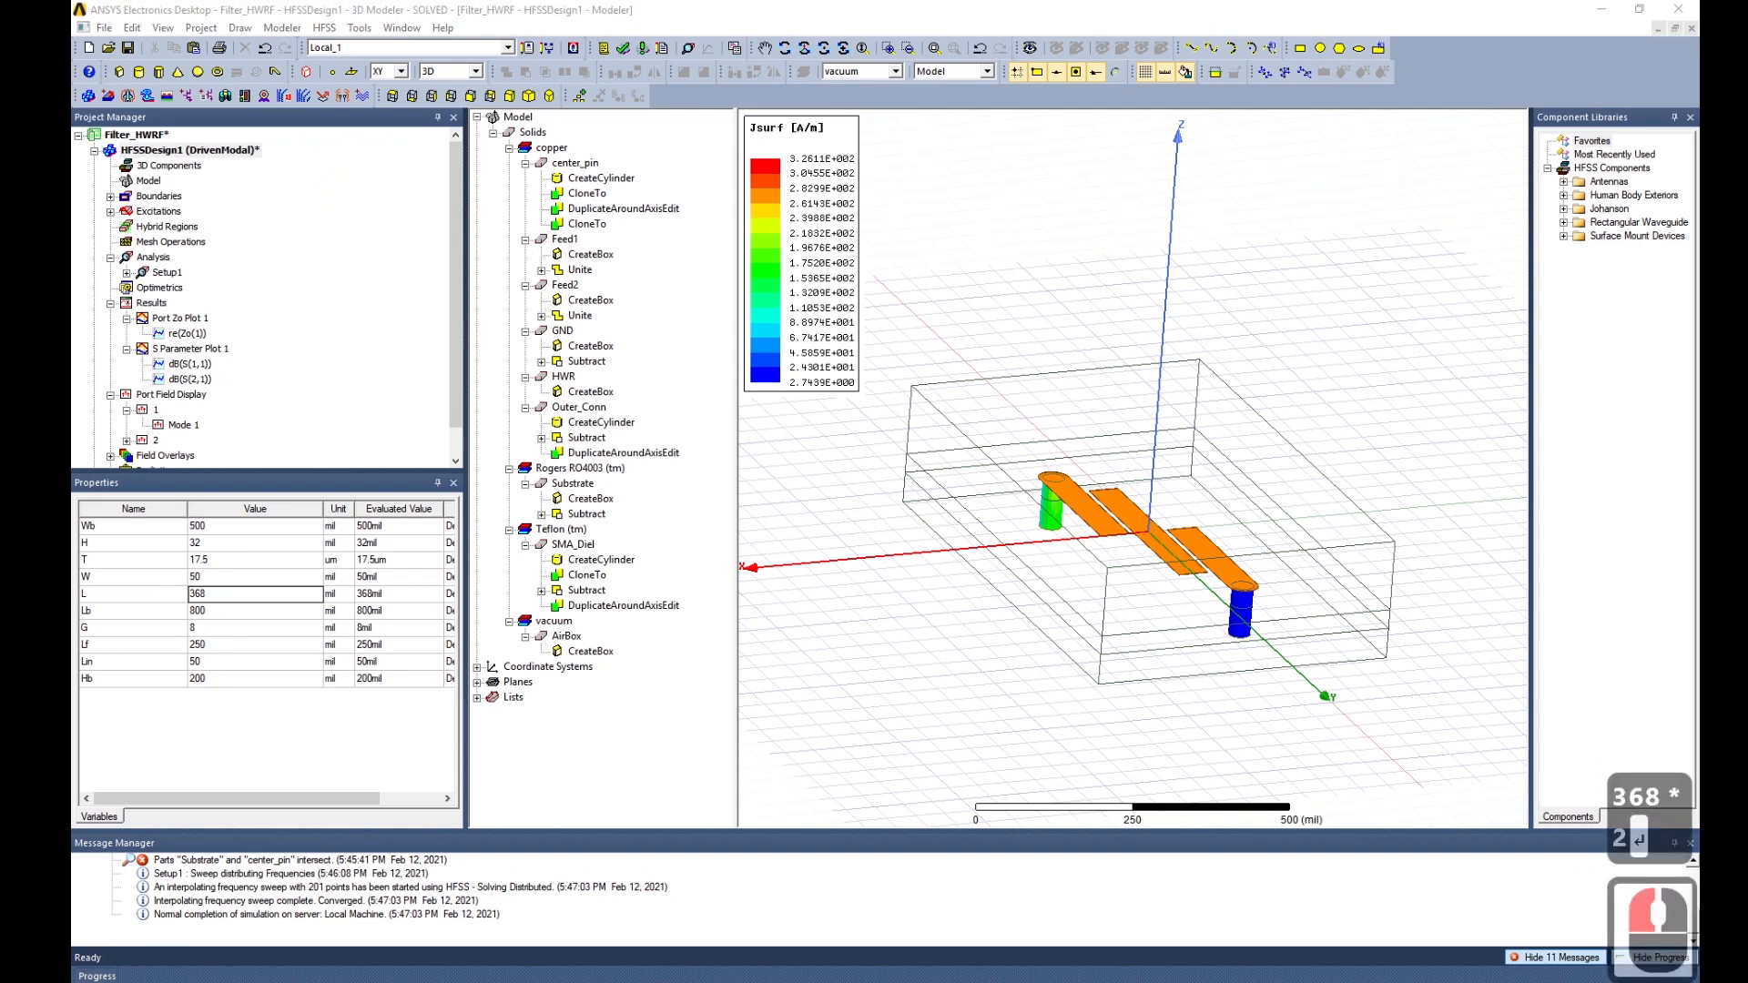
left_click(244, 598)
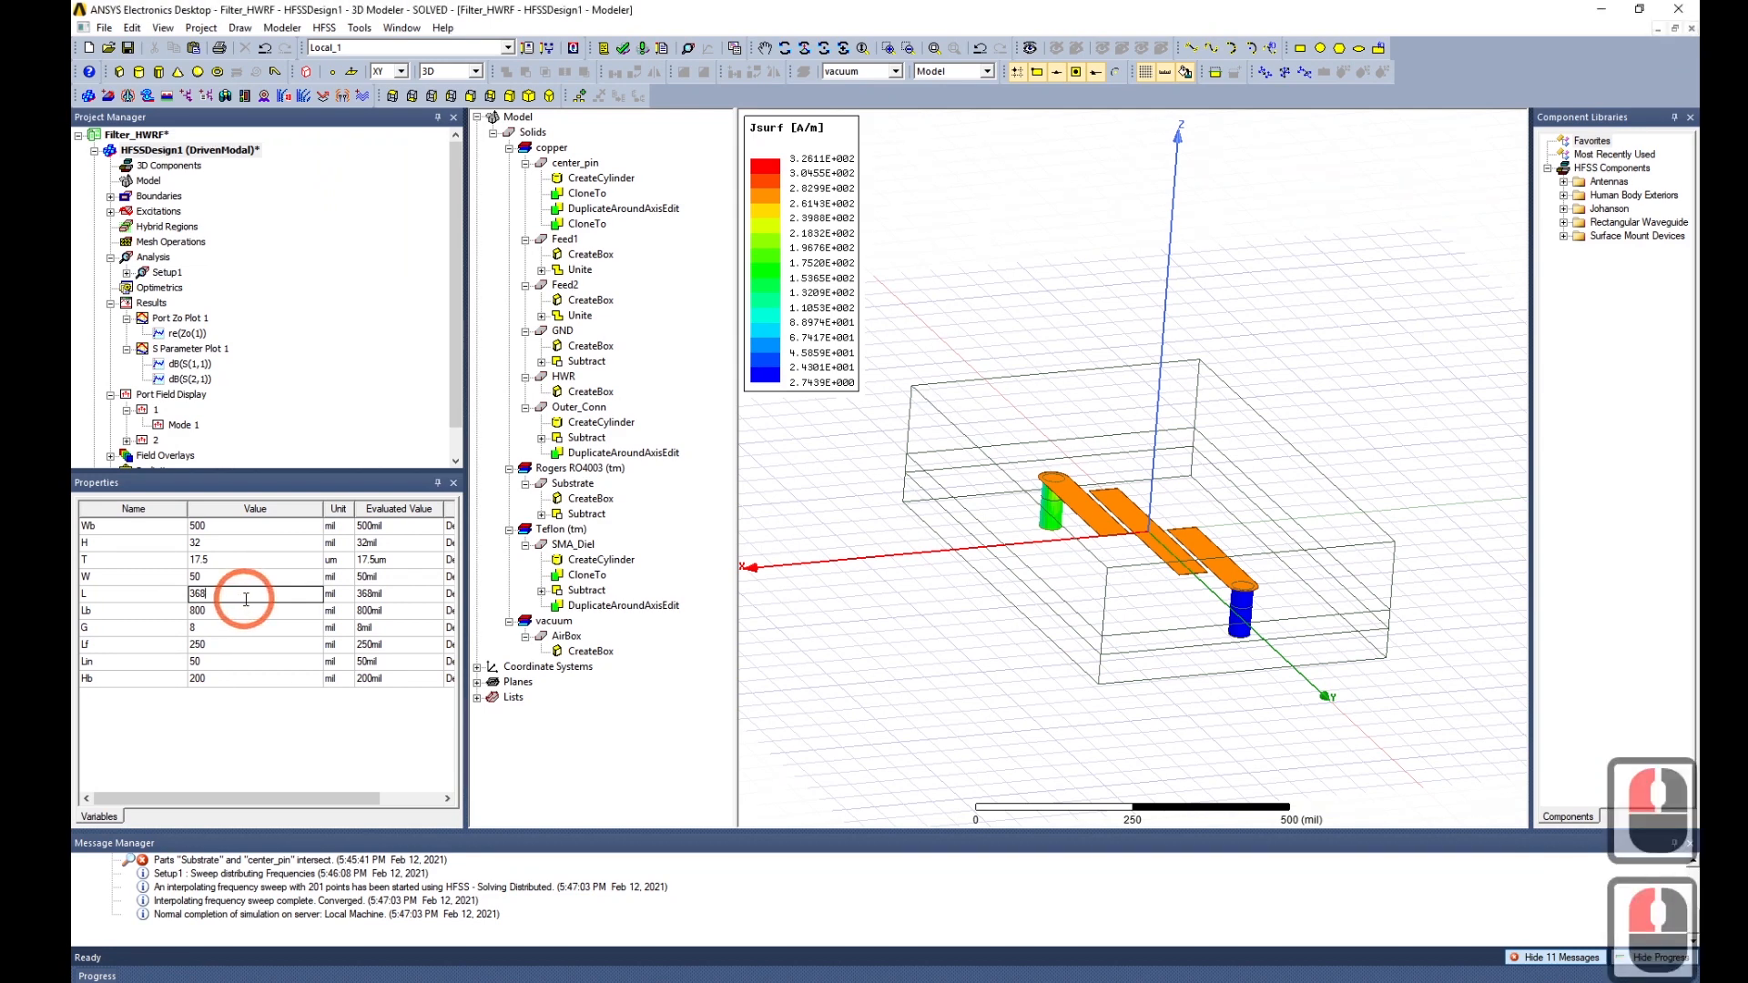
left_click(156, 593)
type("736")
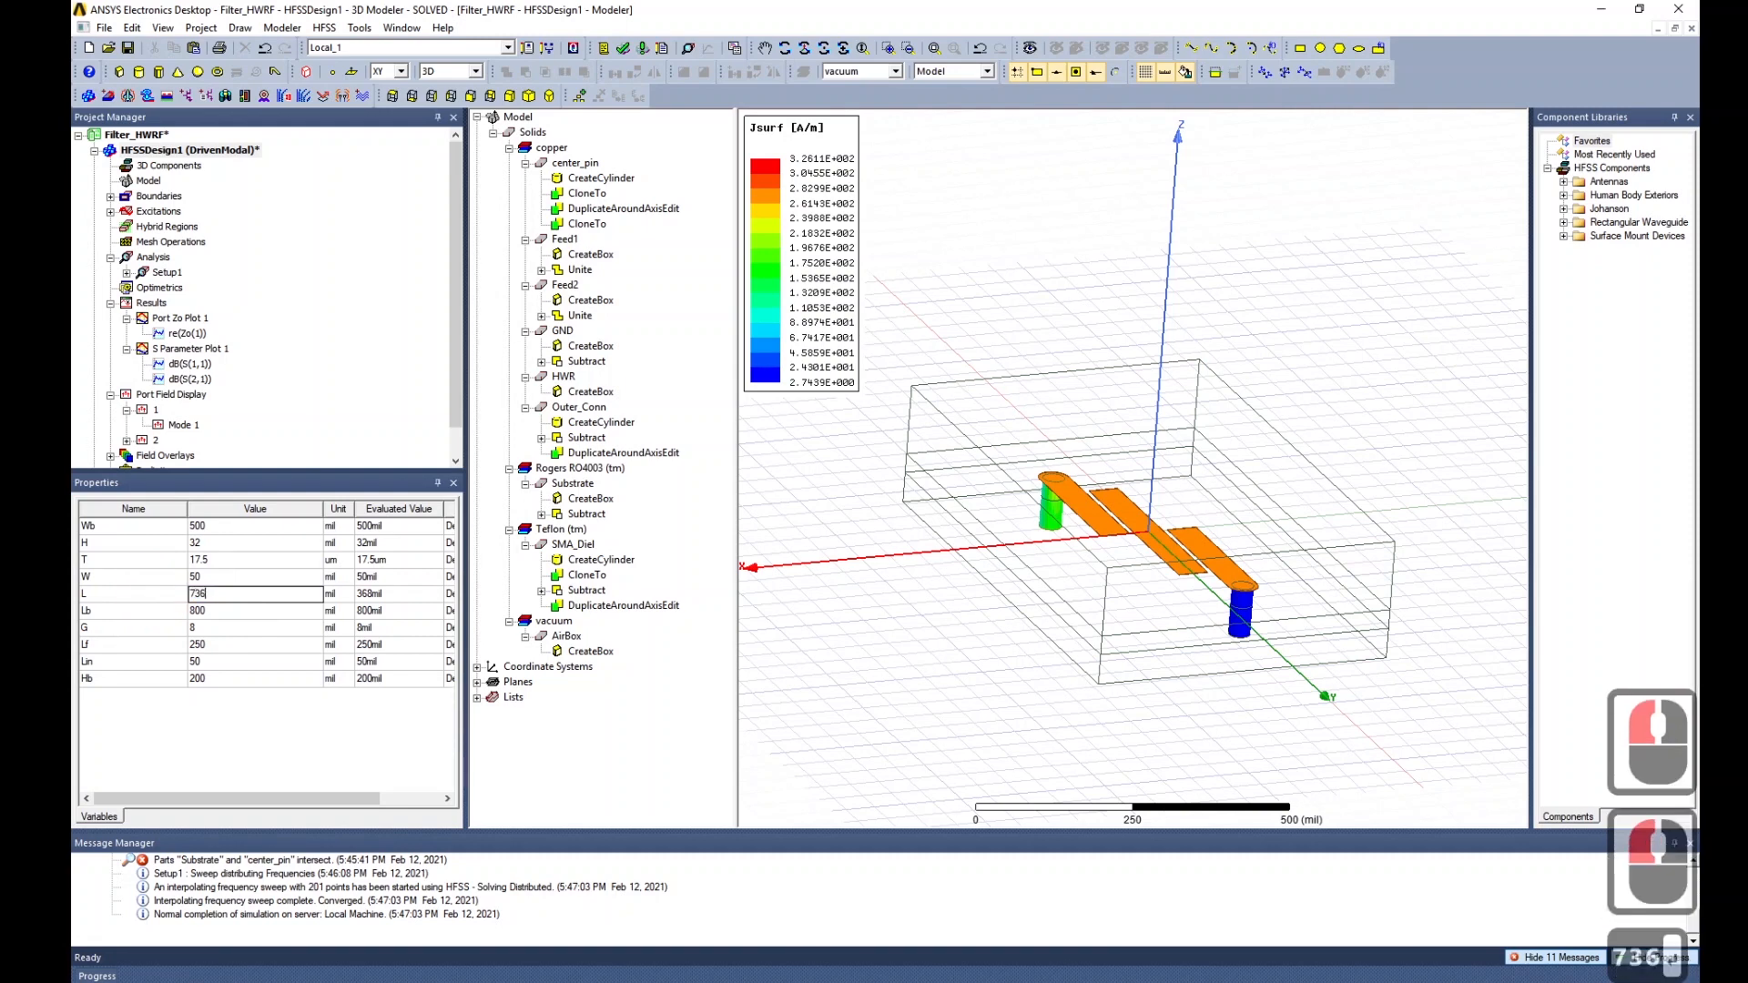
key("Return")
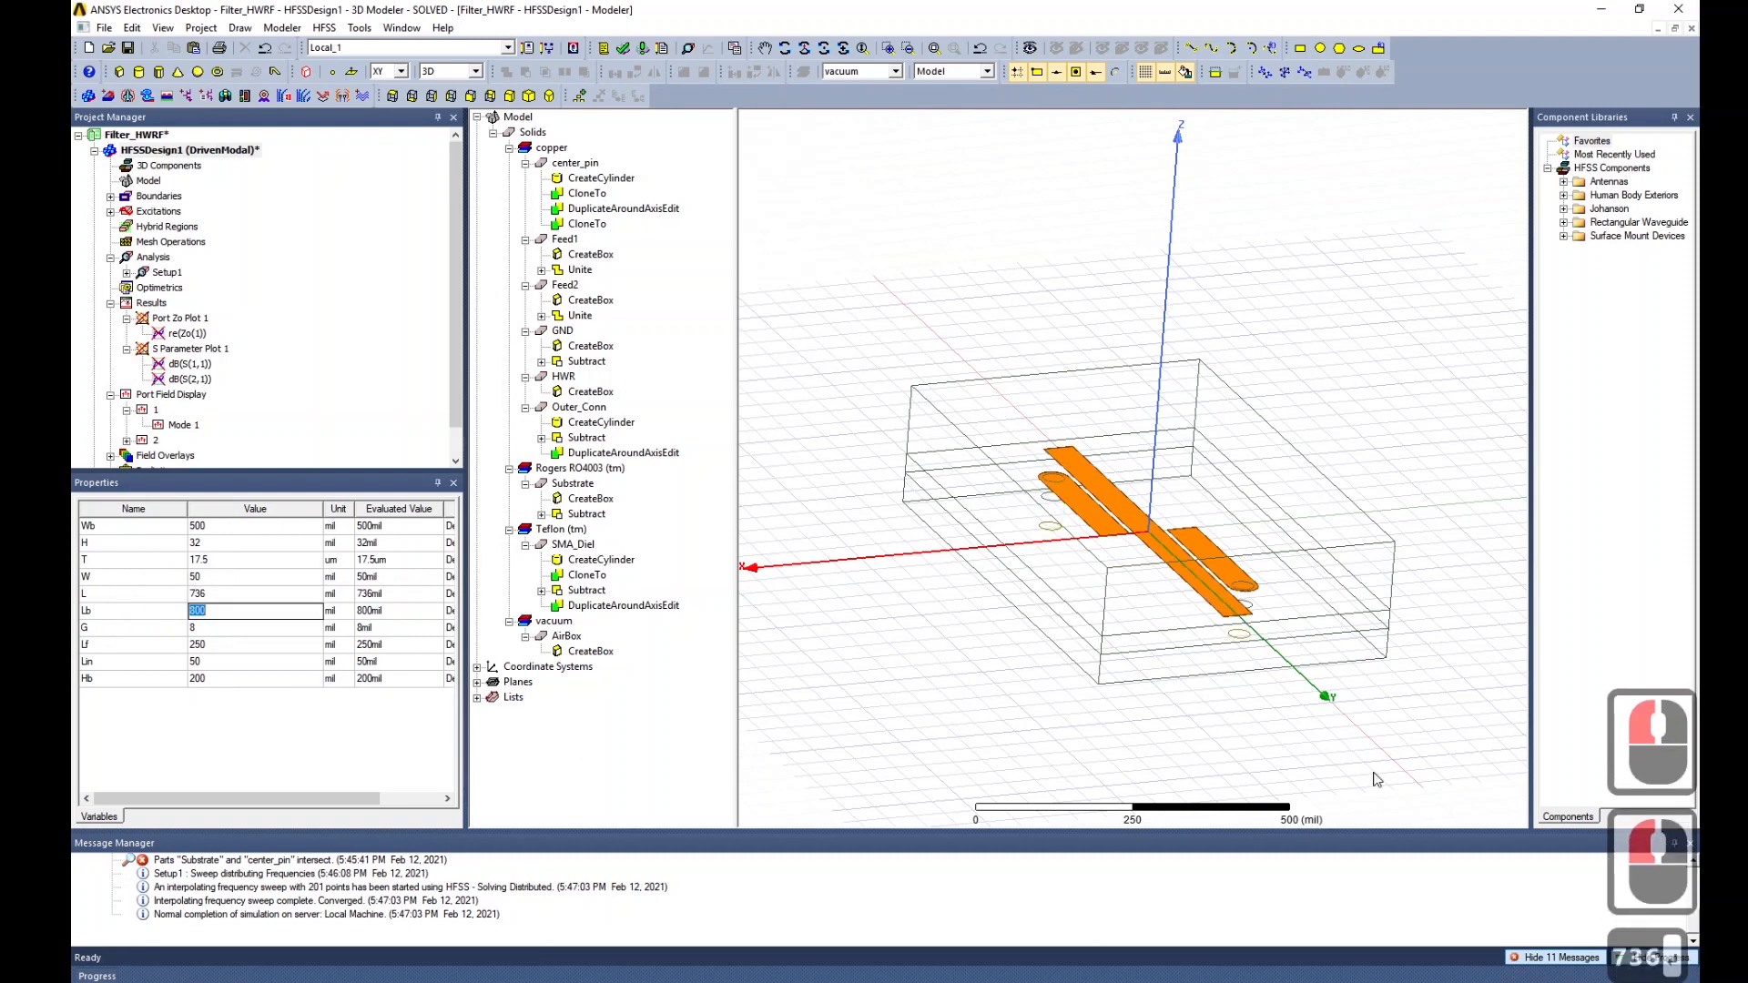
mouse_move(1265, 671)
left_mouse_down("alt")
mouse_move(1392, 657)
mouse_move(1335, 706)
mouse_move(1245, 722)
left_mouse_up("alt")
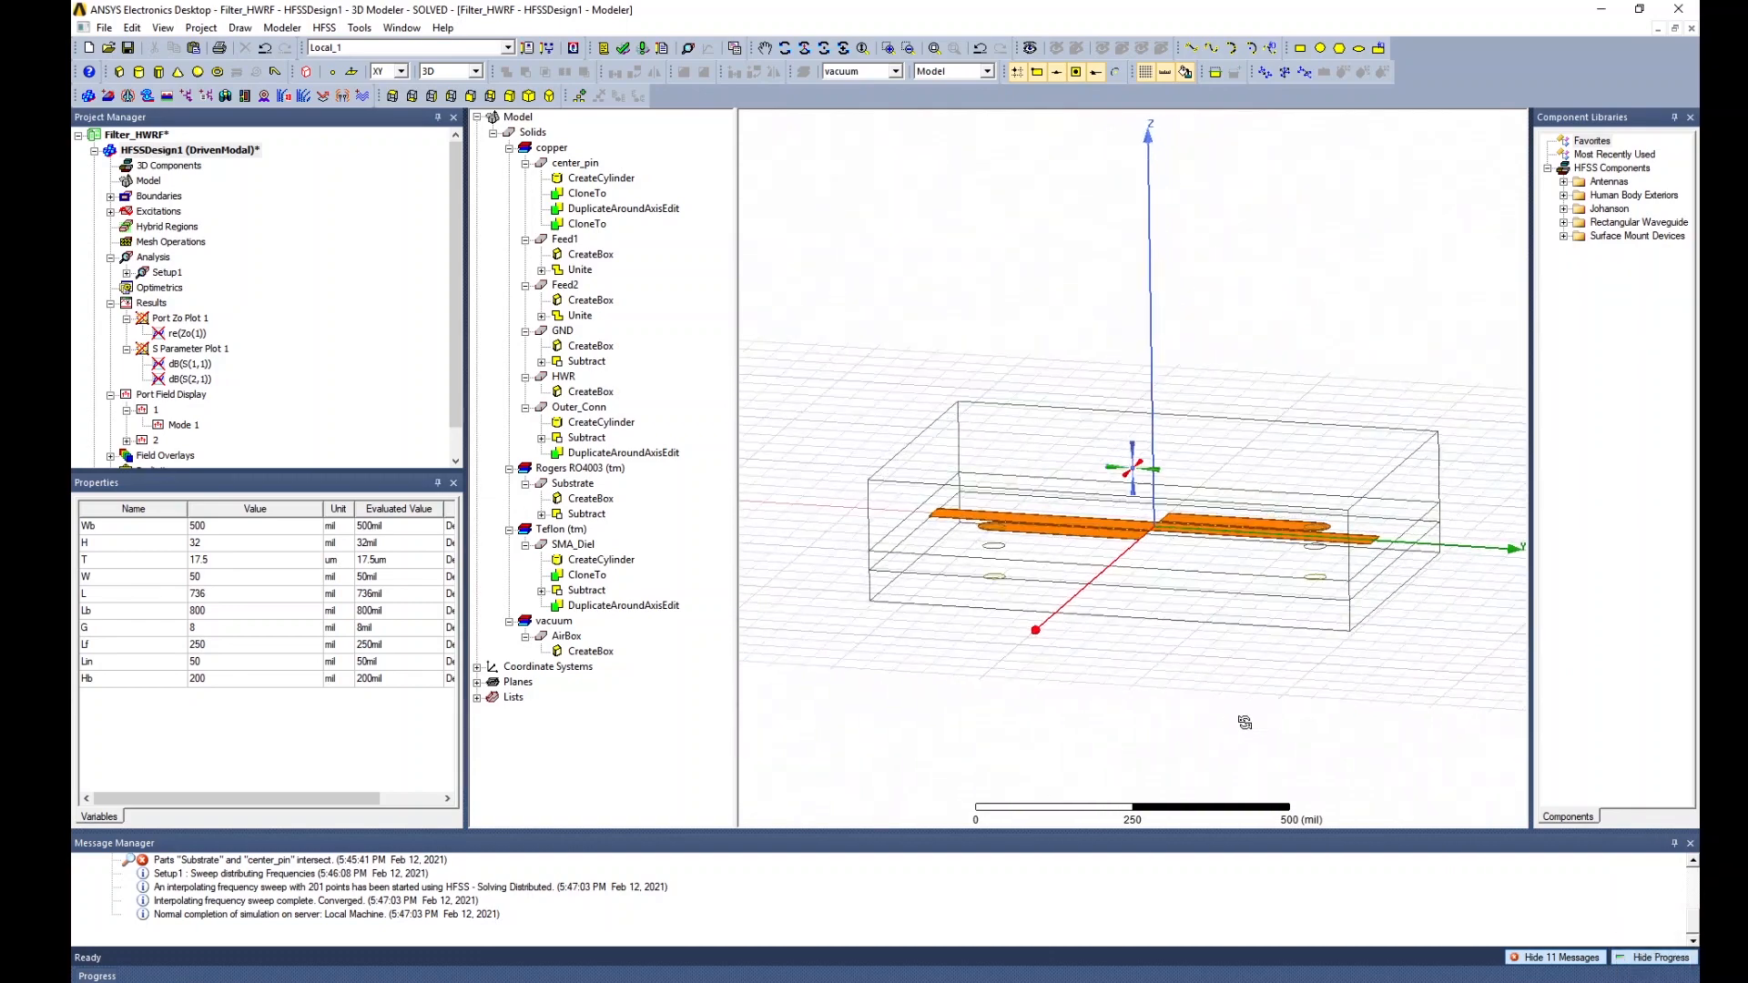
middle_click_drag(1244, 722, 1238, 727)
scroll(1305, 658, "down", 4)
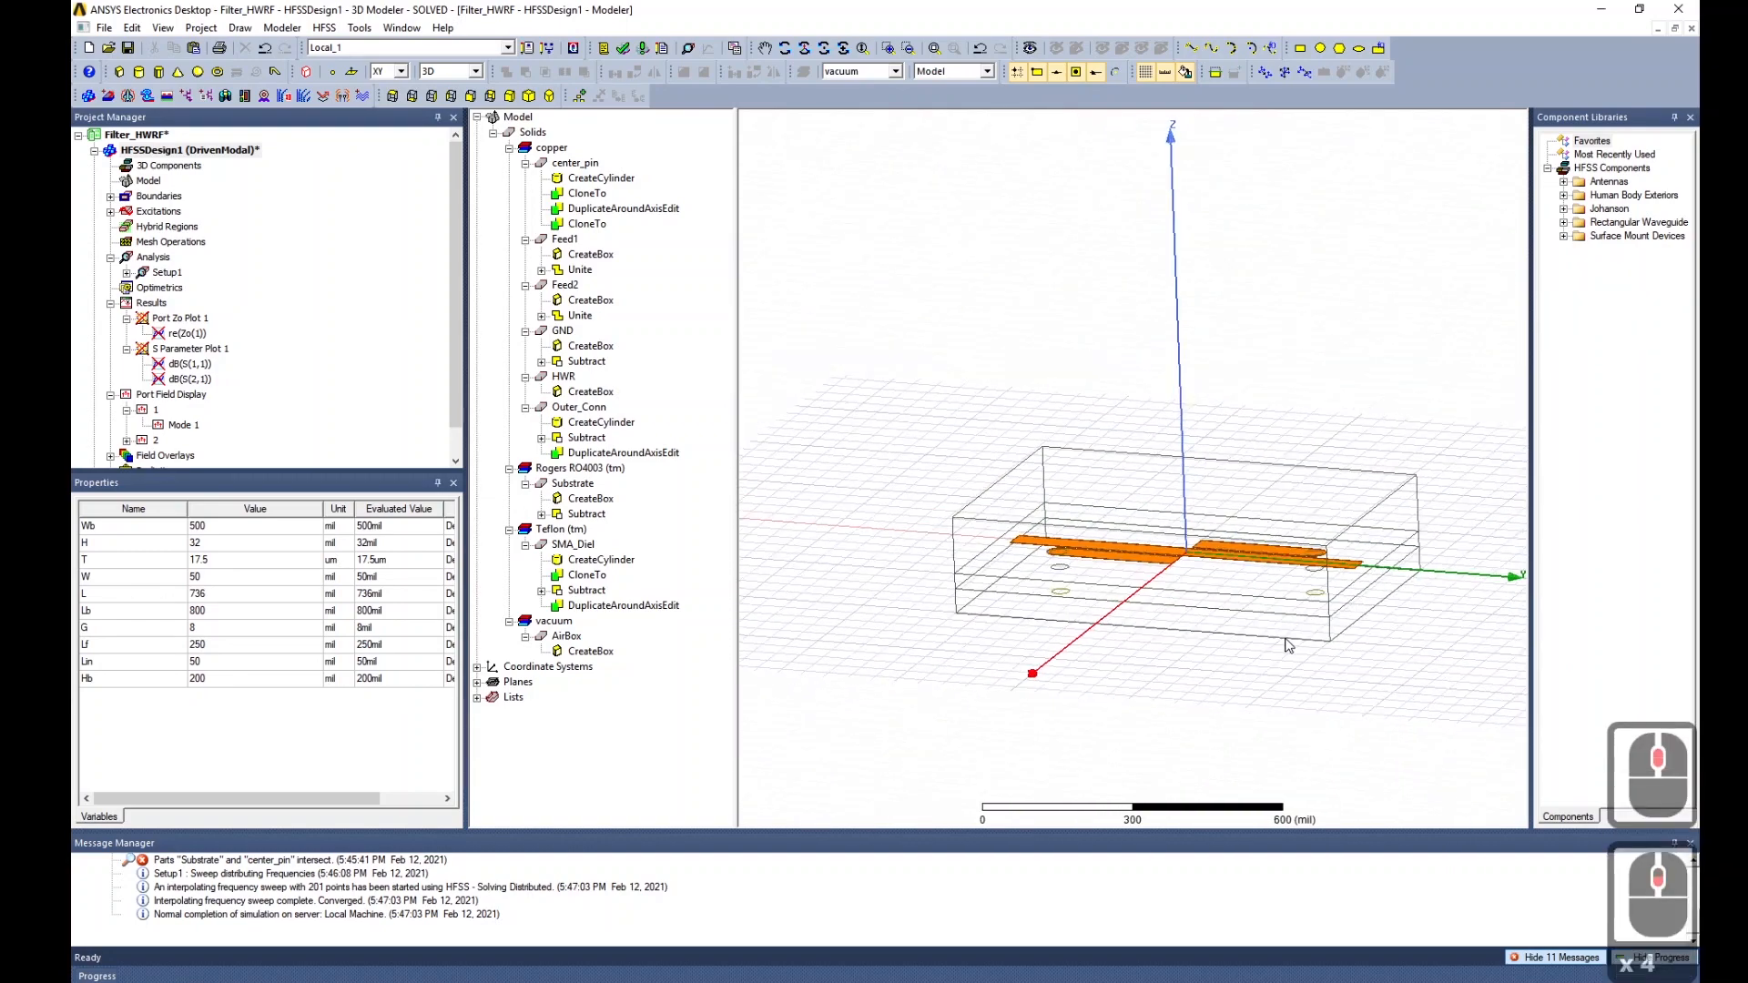
middle_click_drag(1286, 645, 1300, 697)
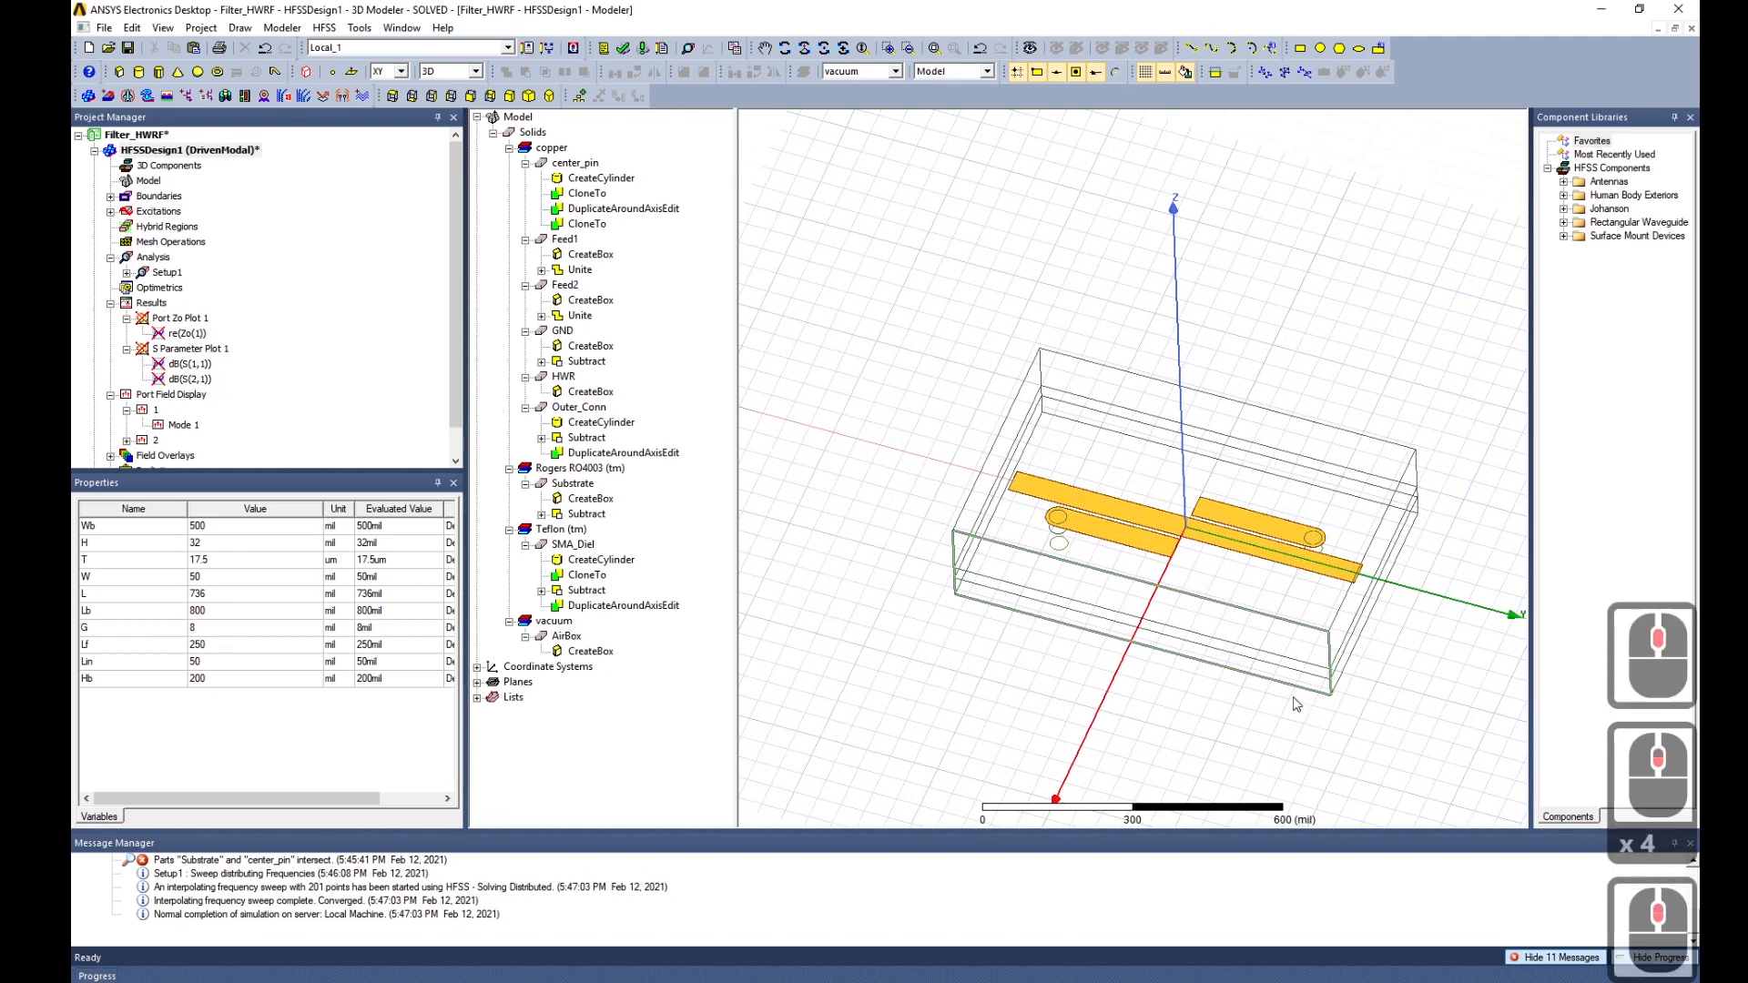
Try Lb values of 1200 then 1000, and set Lf to 400.
left_click(217, 610)
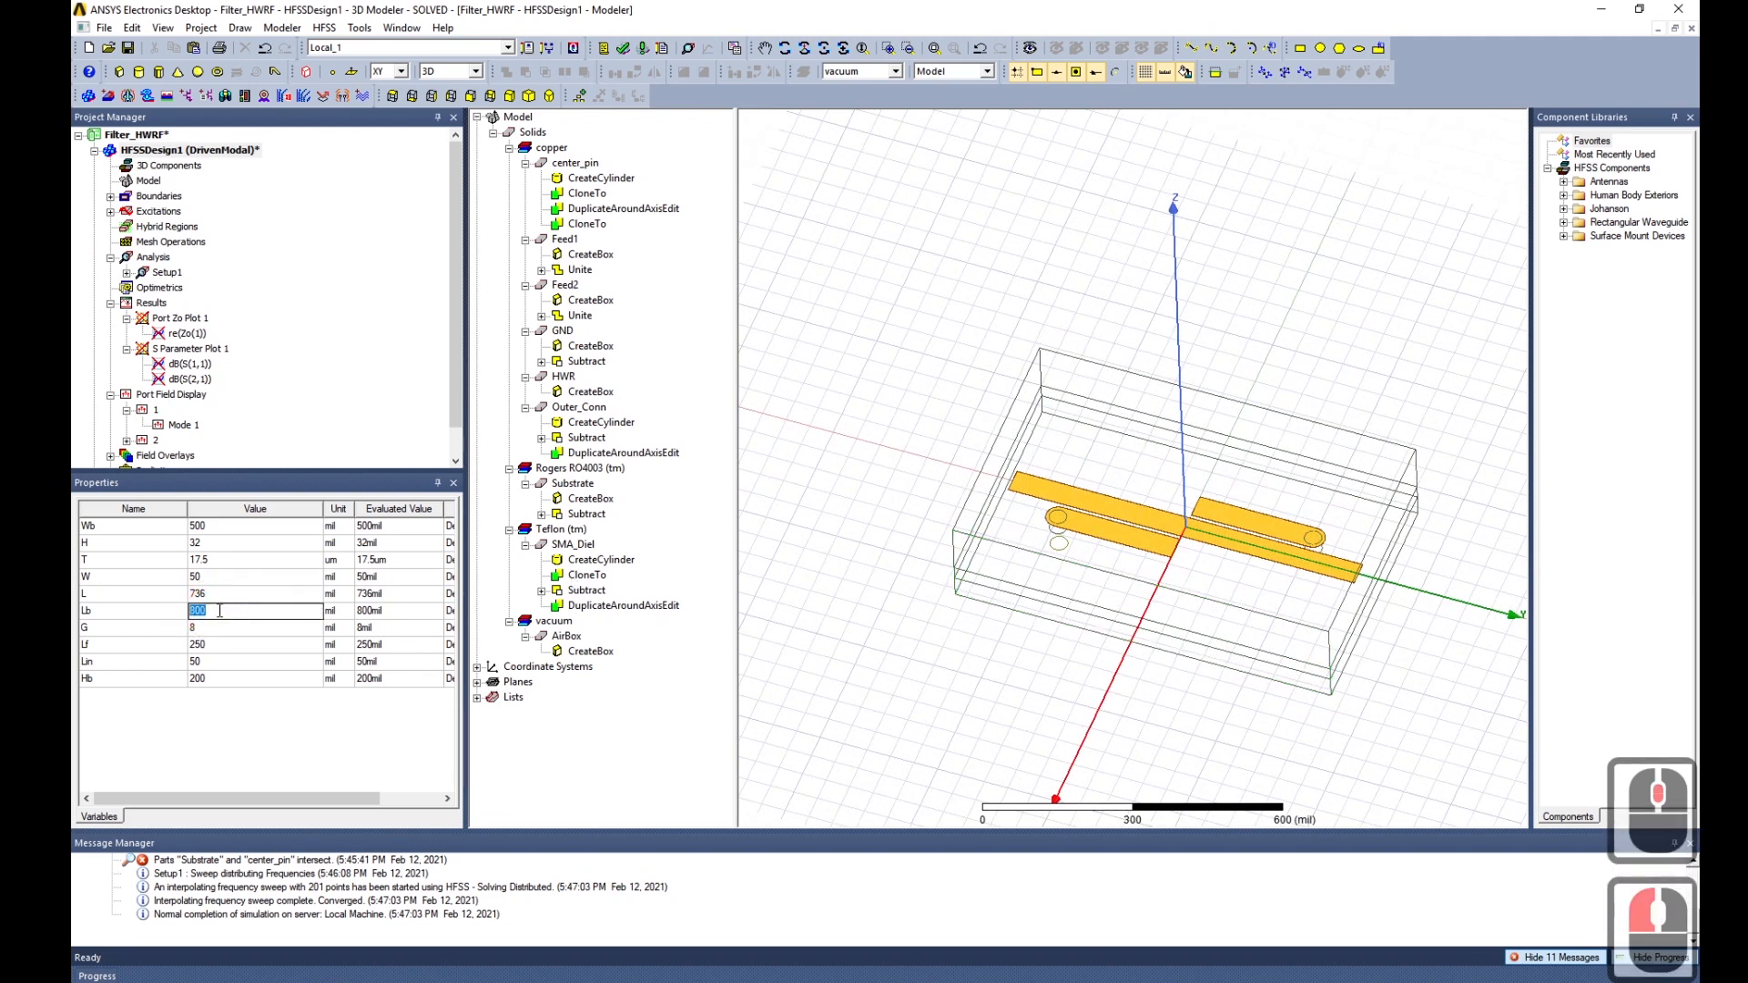
type("1200")
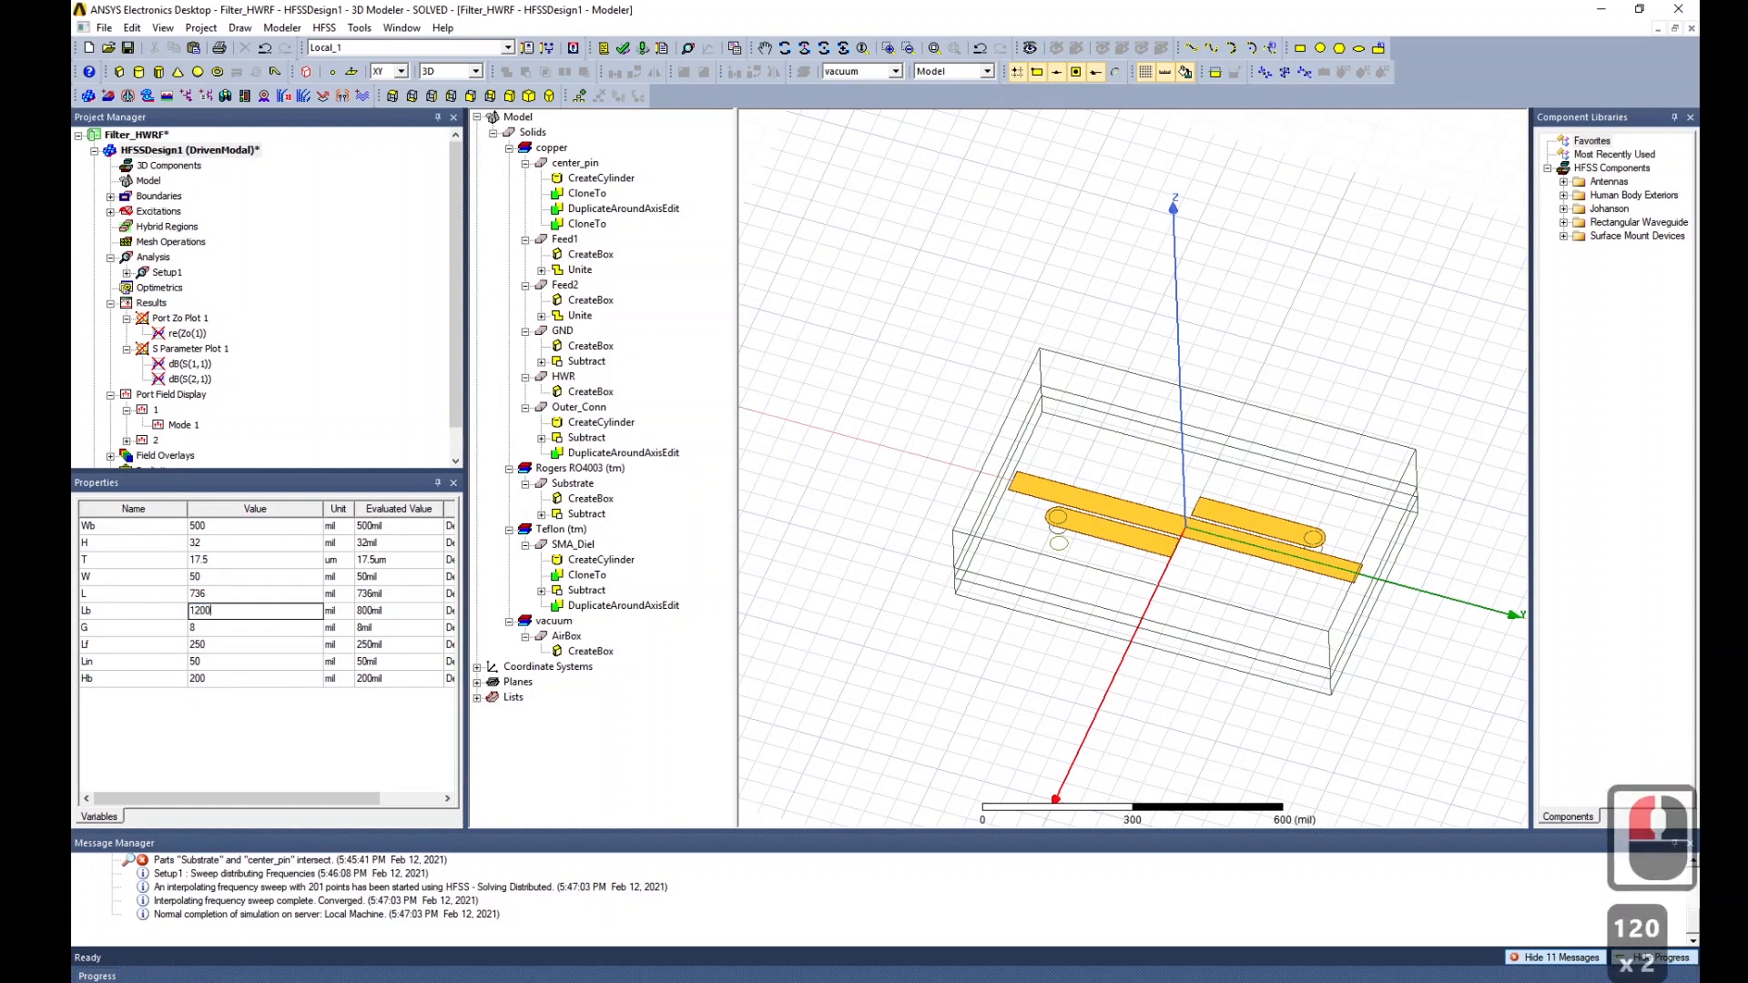
key("Return")
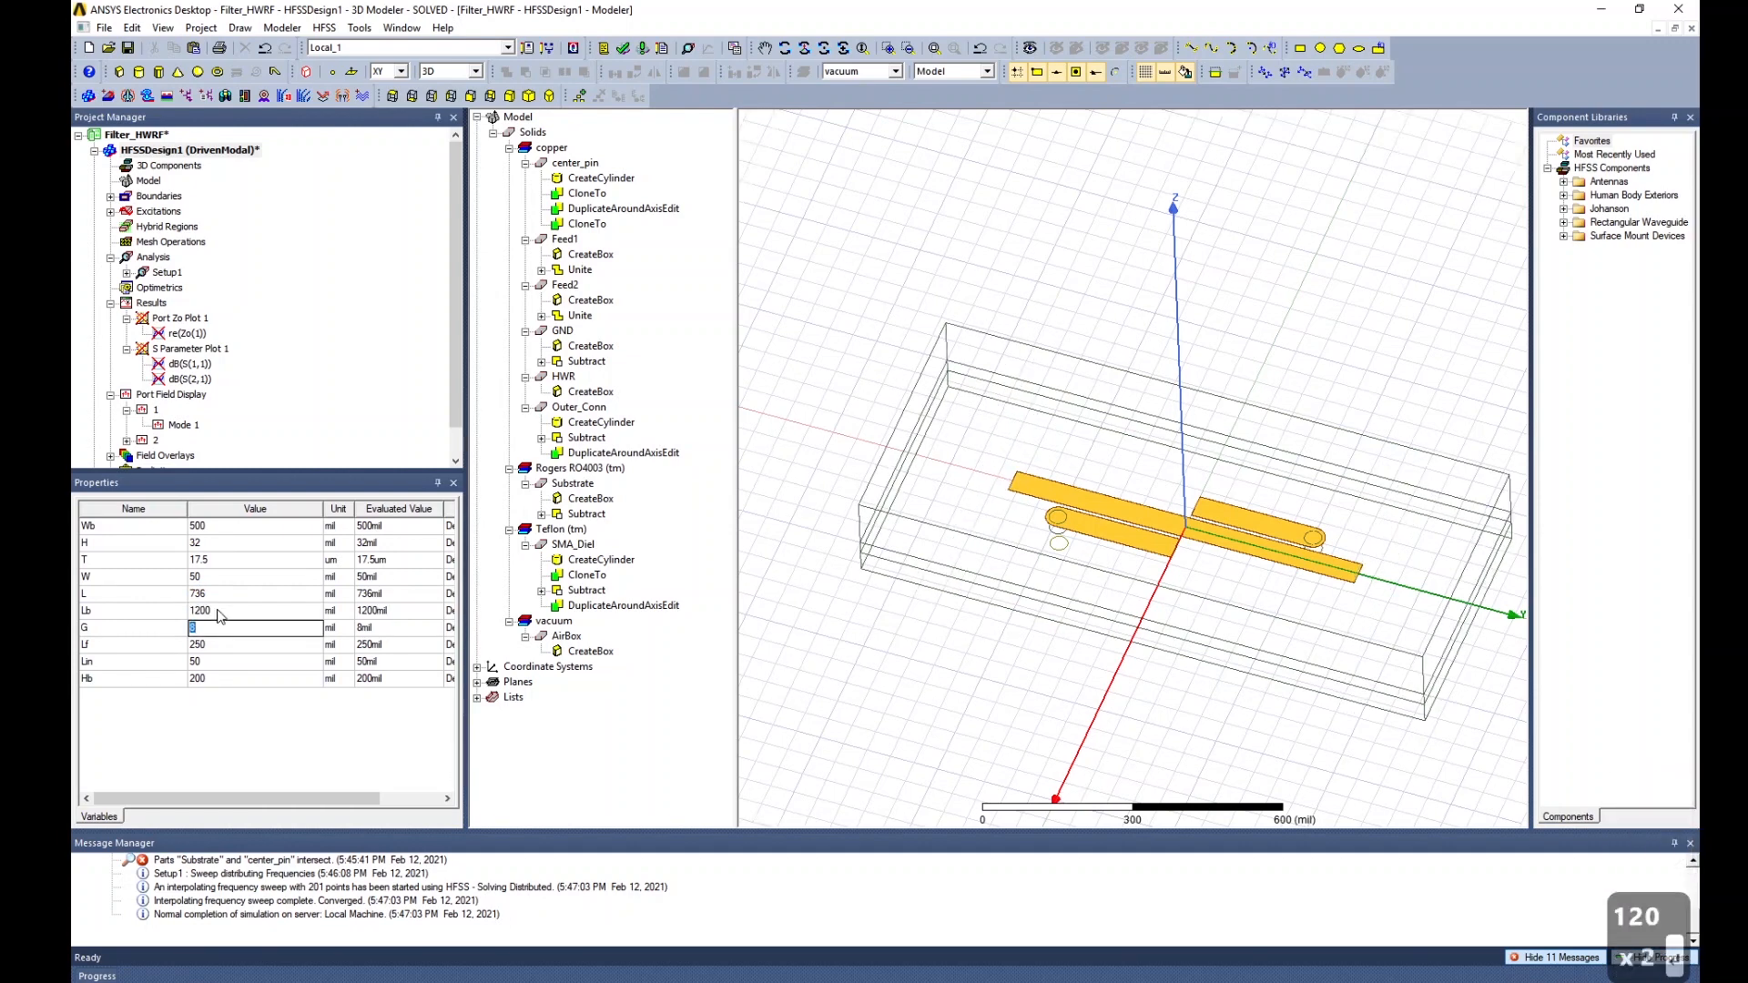
left_click(223, 615)
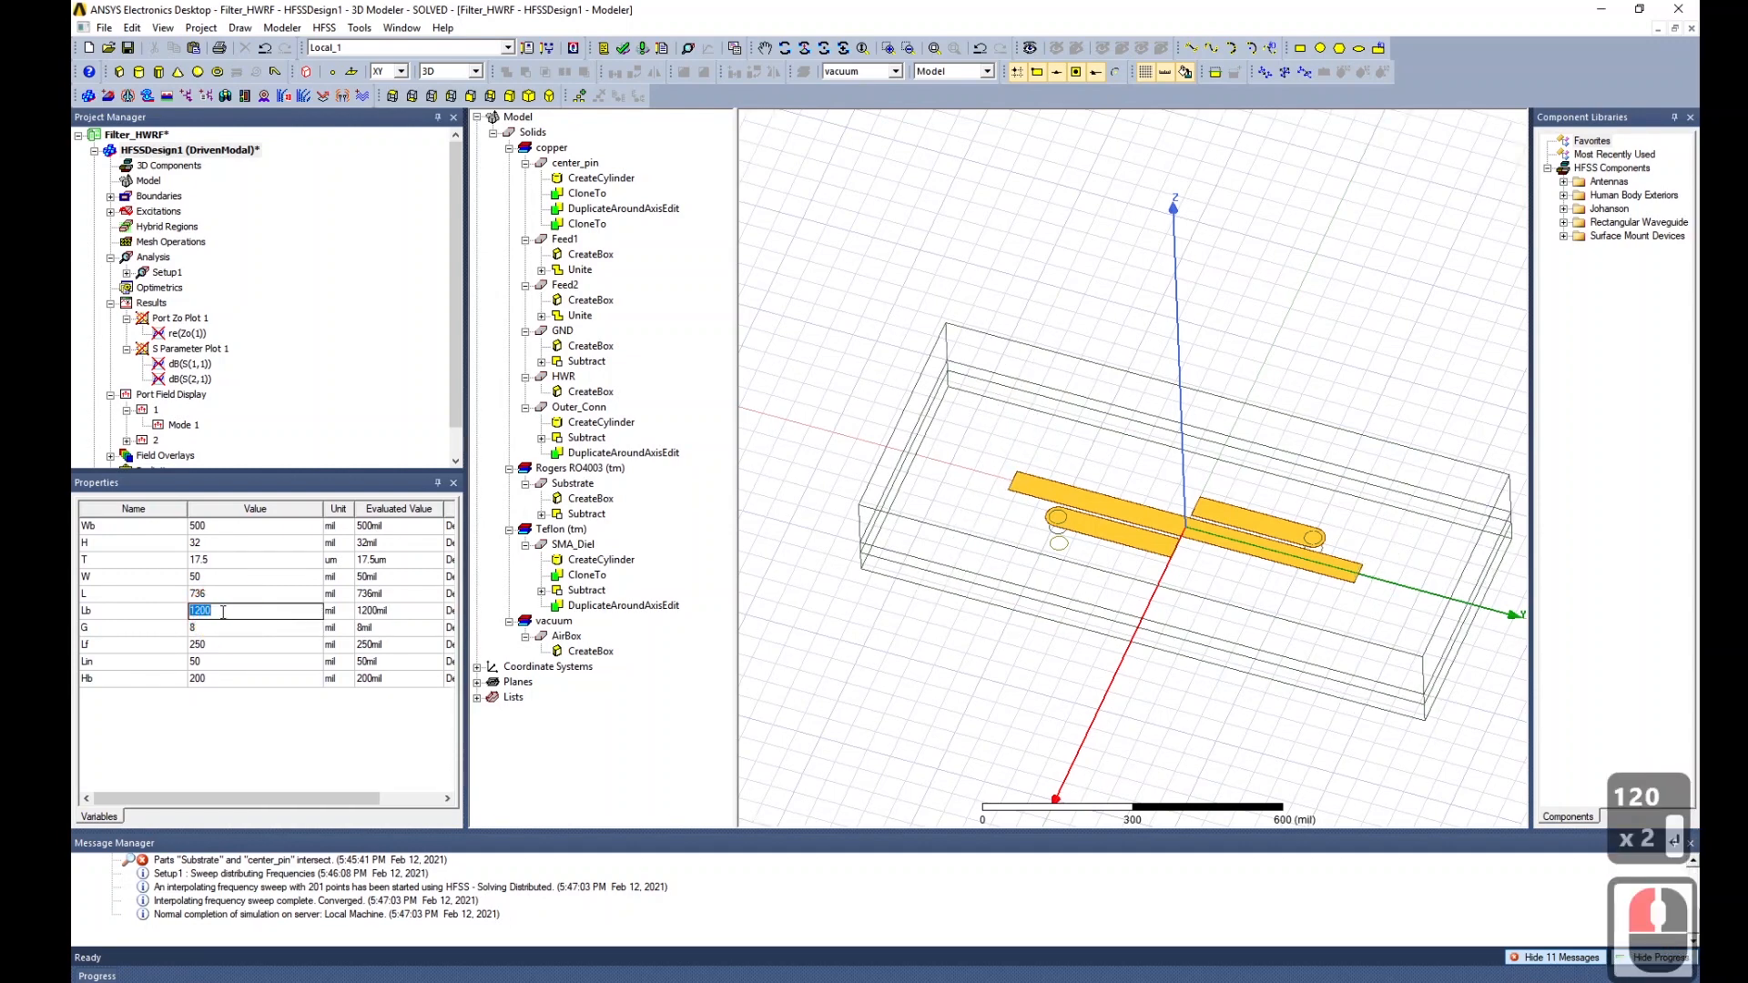
type("1000")
key("Return")
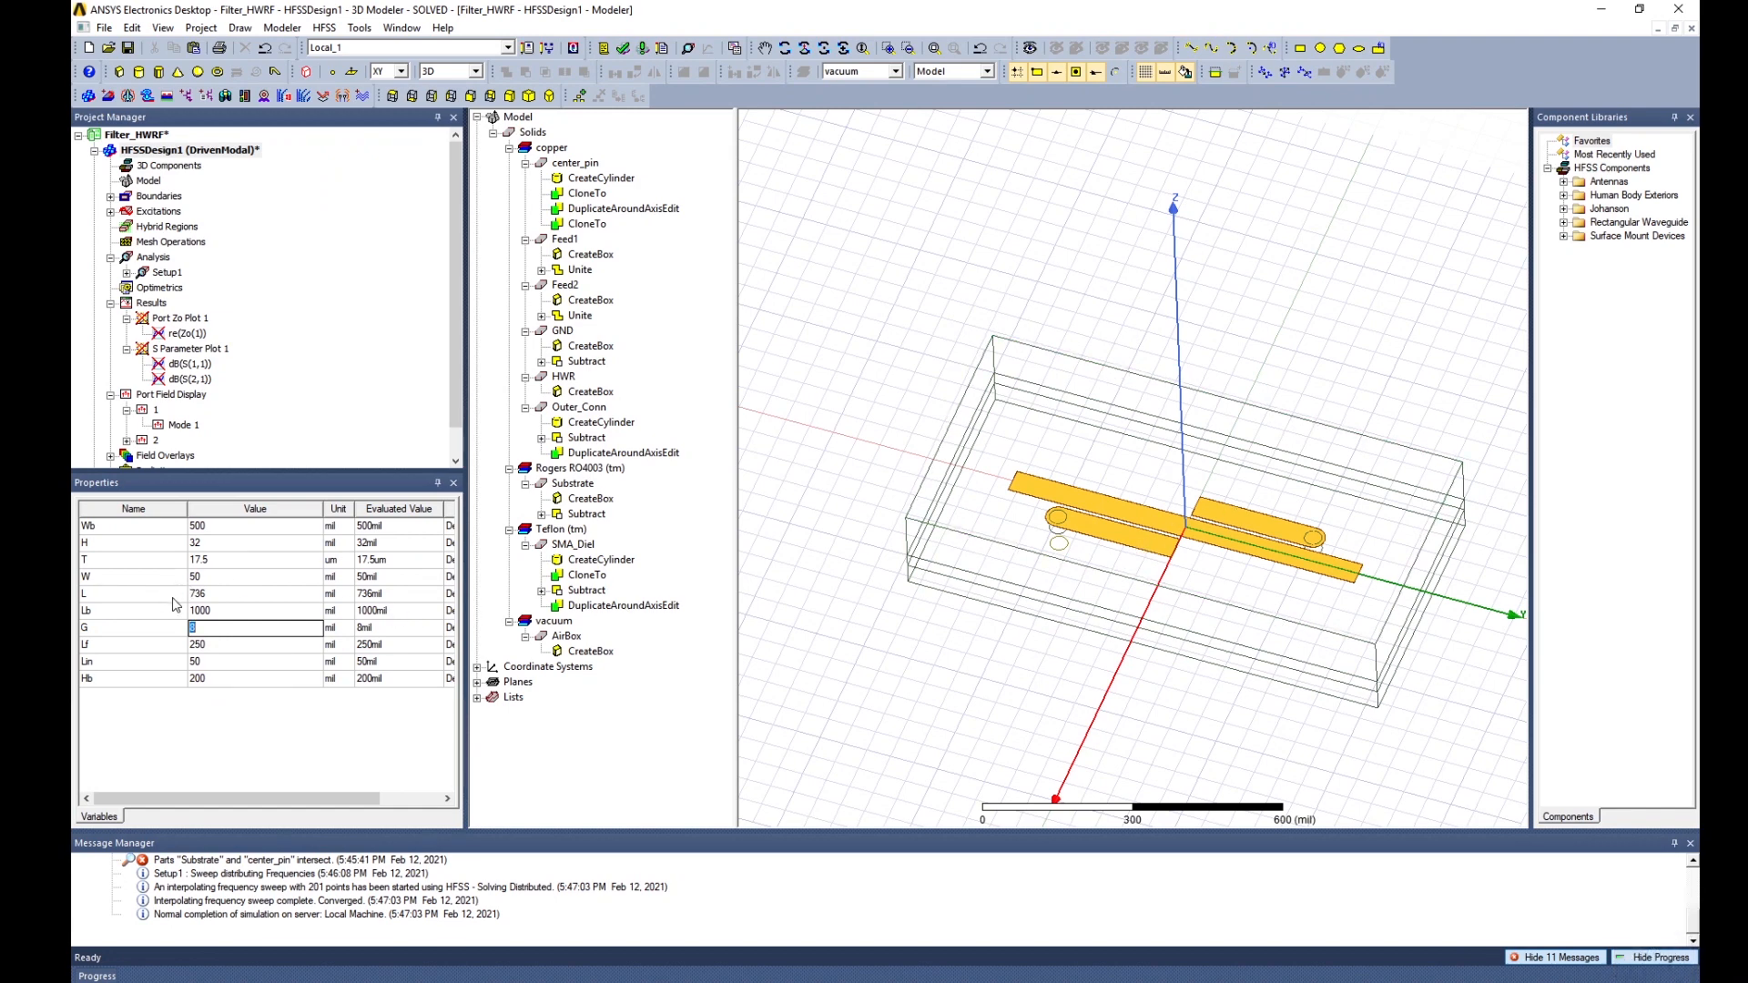
left_click(226, 644)
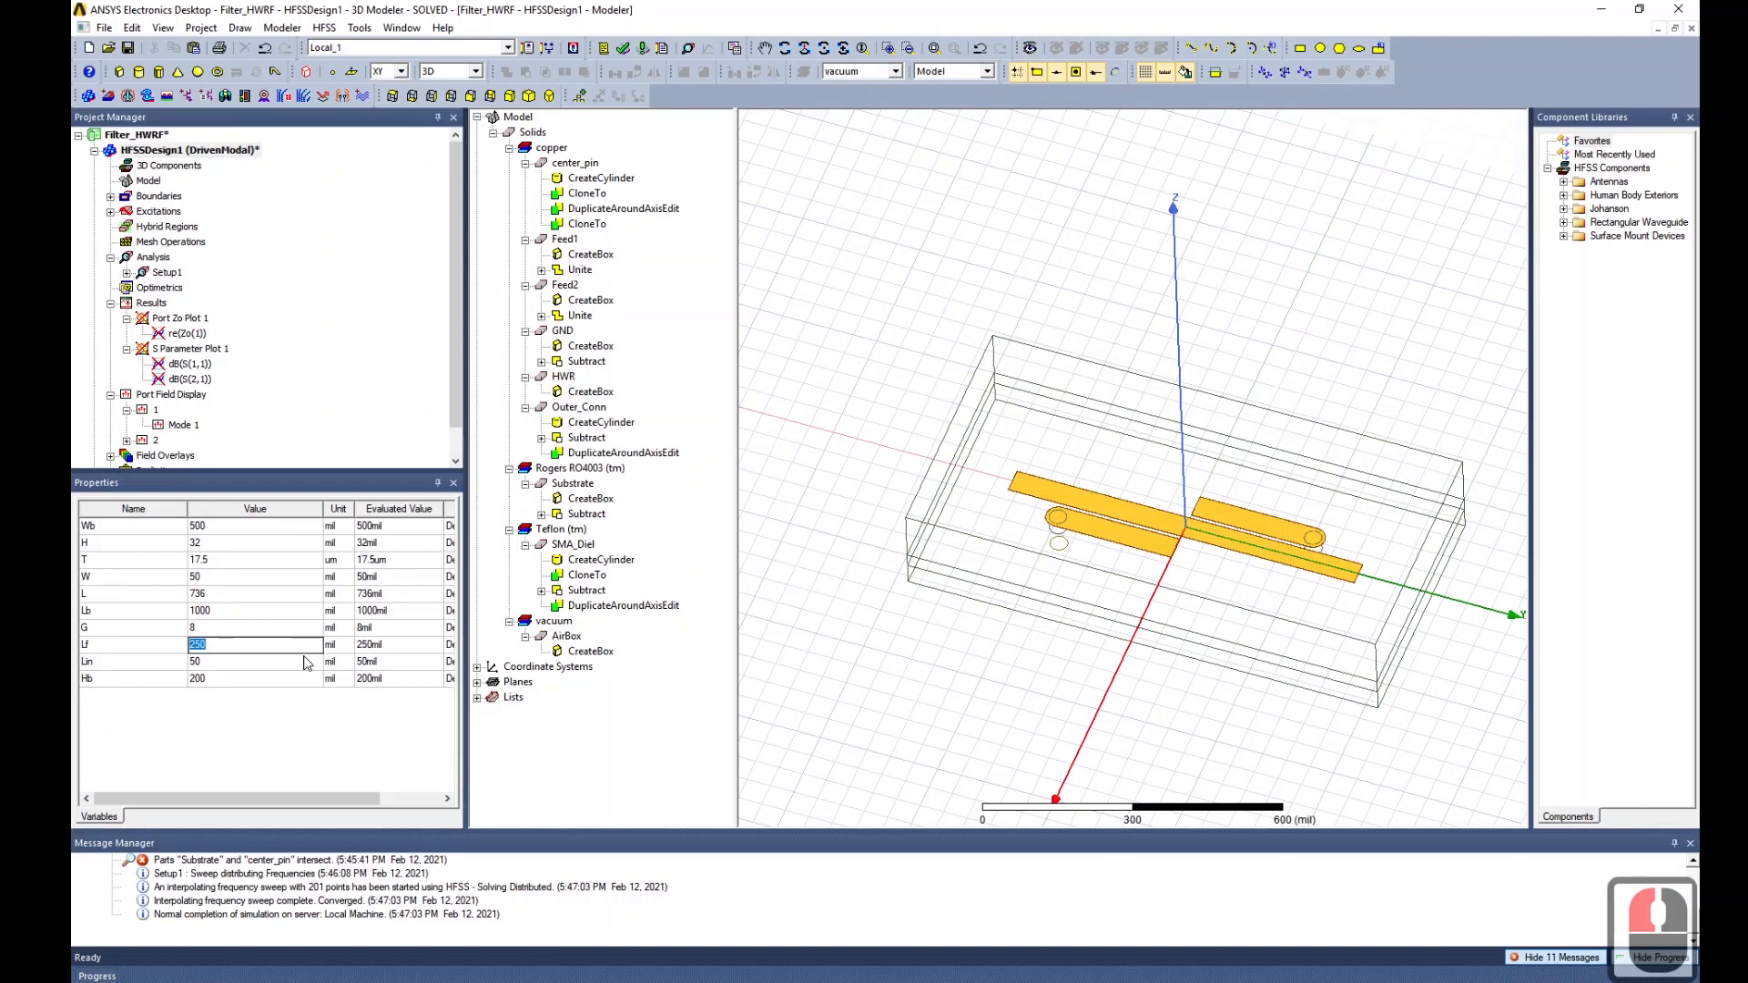
type("500")
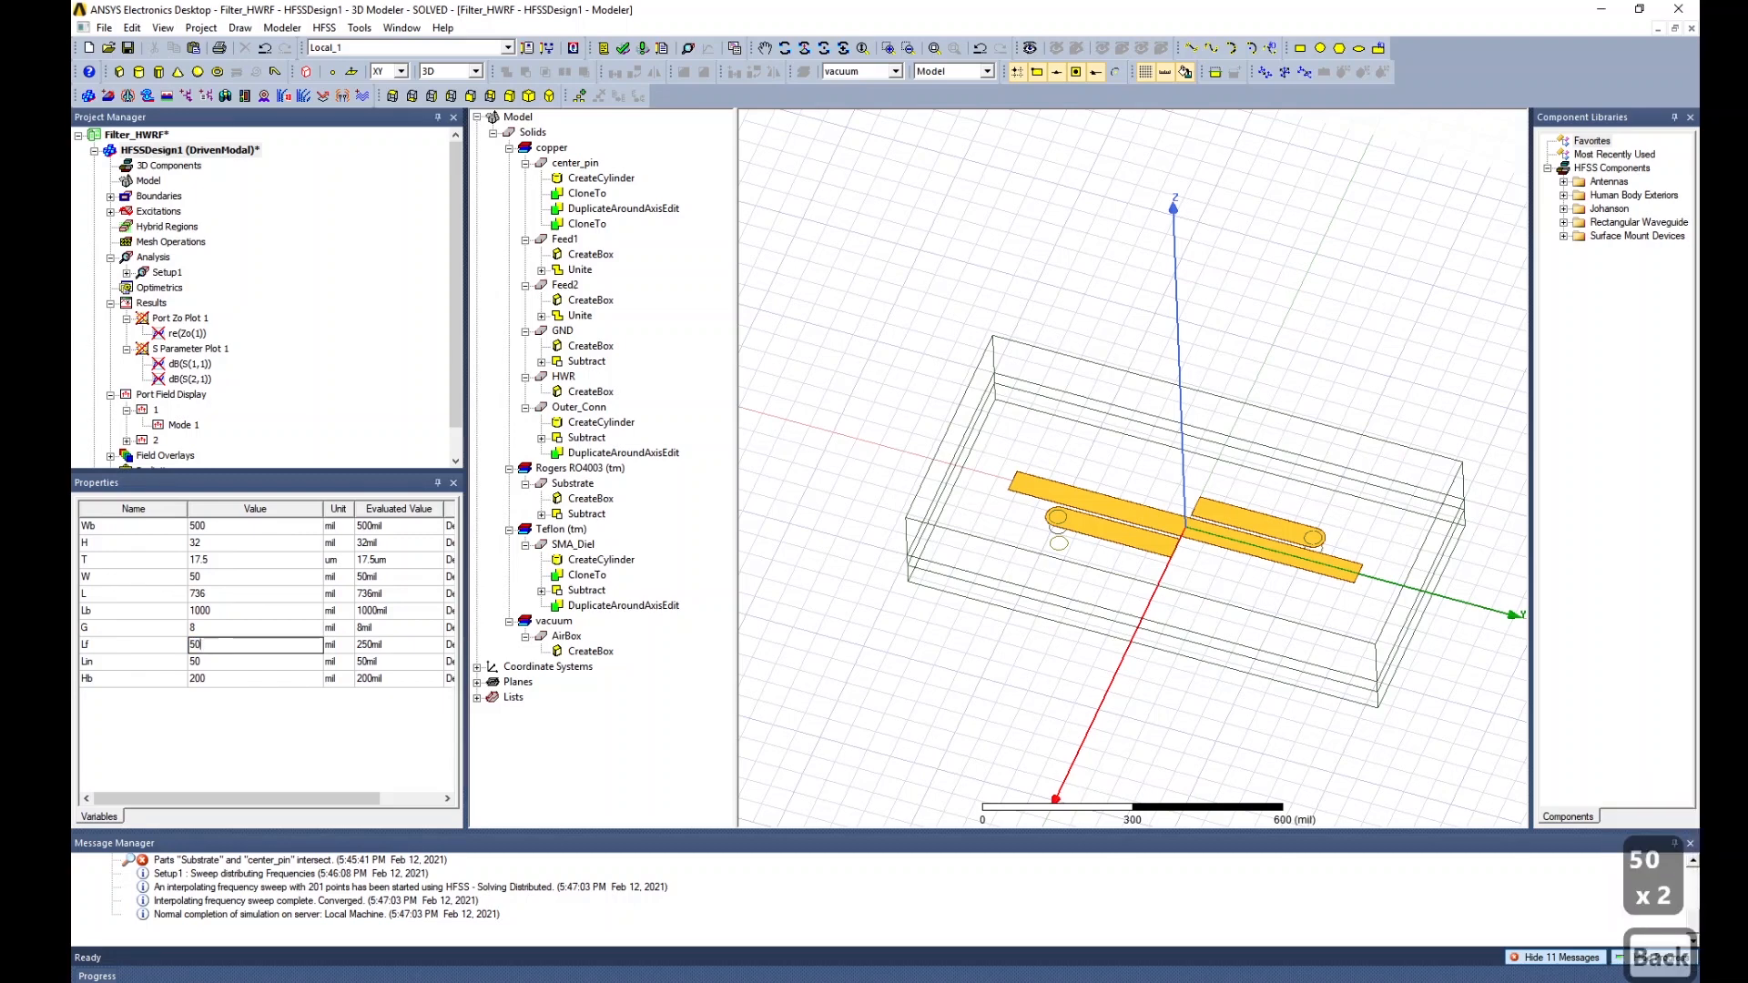
key("BackSpace")
key("BackSpace")
key("BackSpace")
type("400")
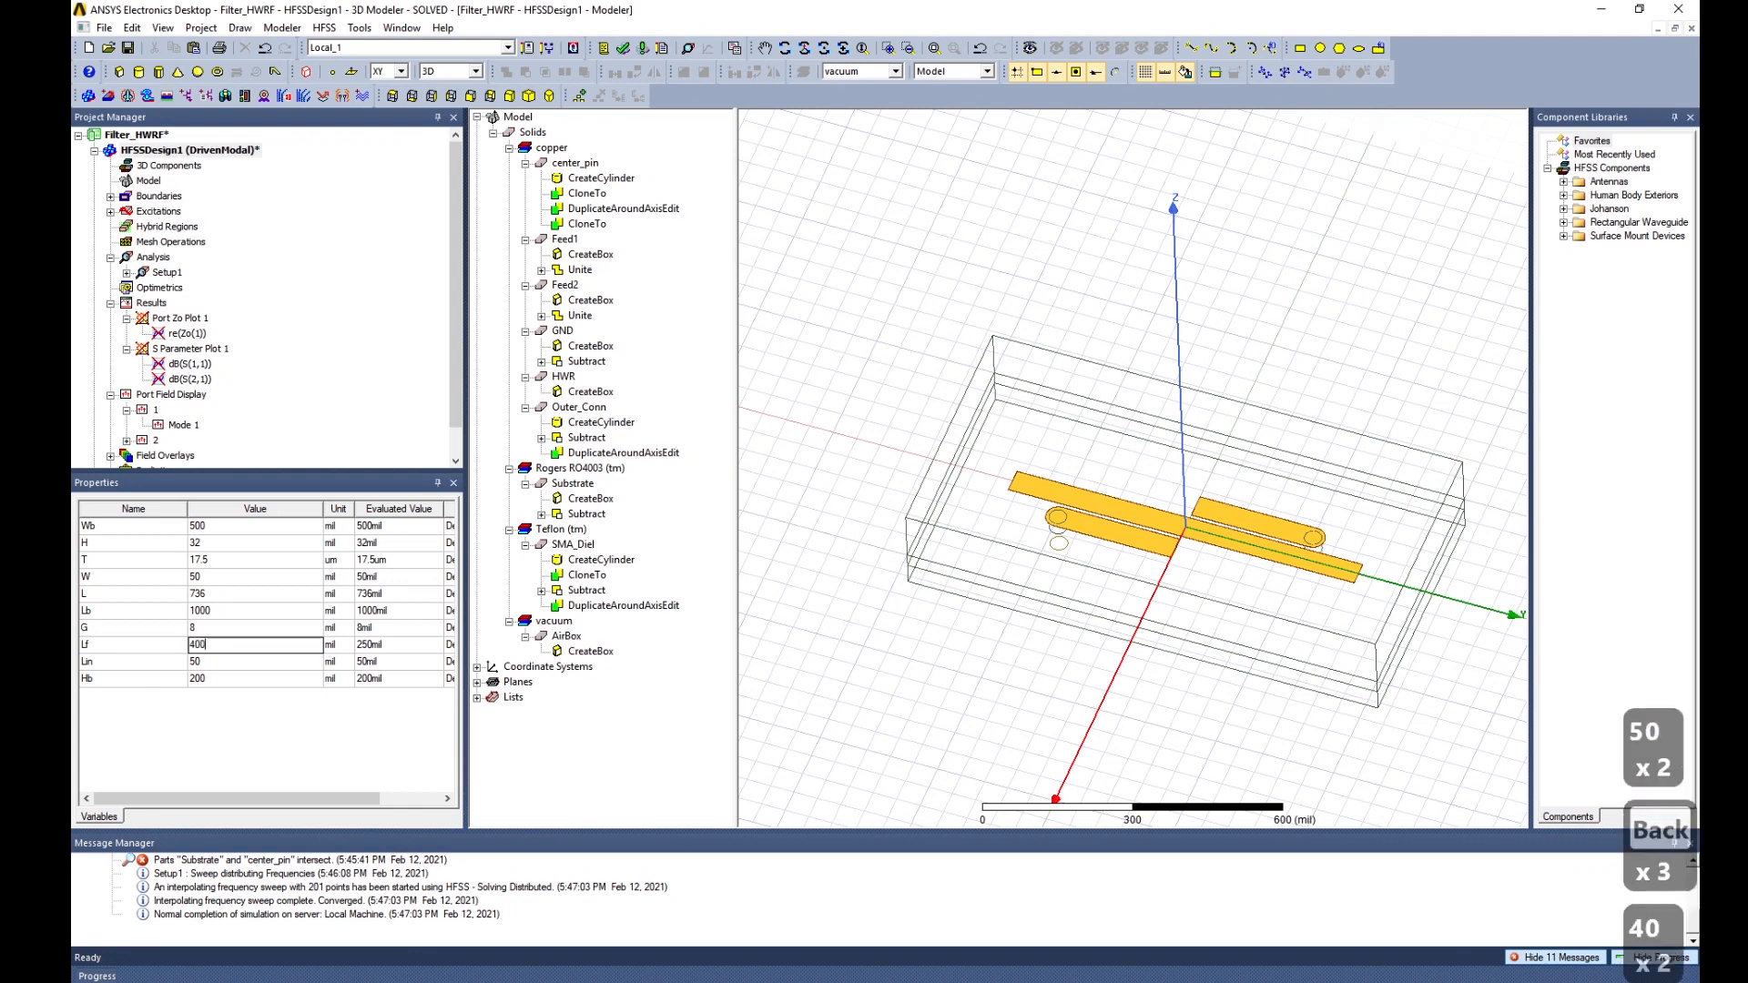
left_click(305, 656)
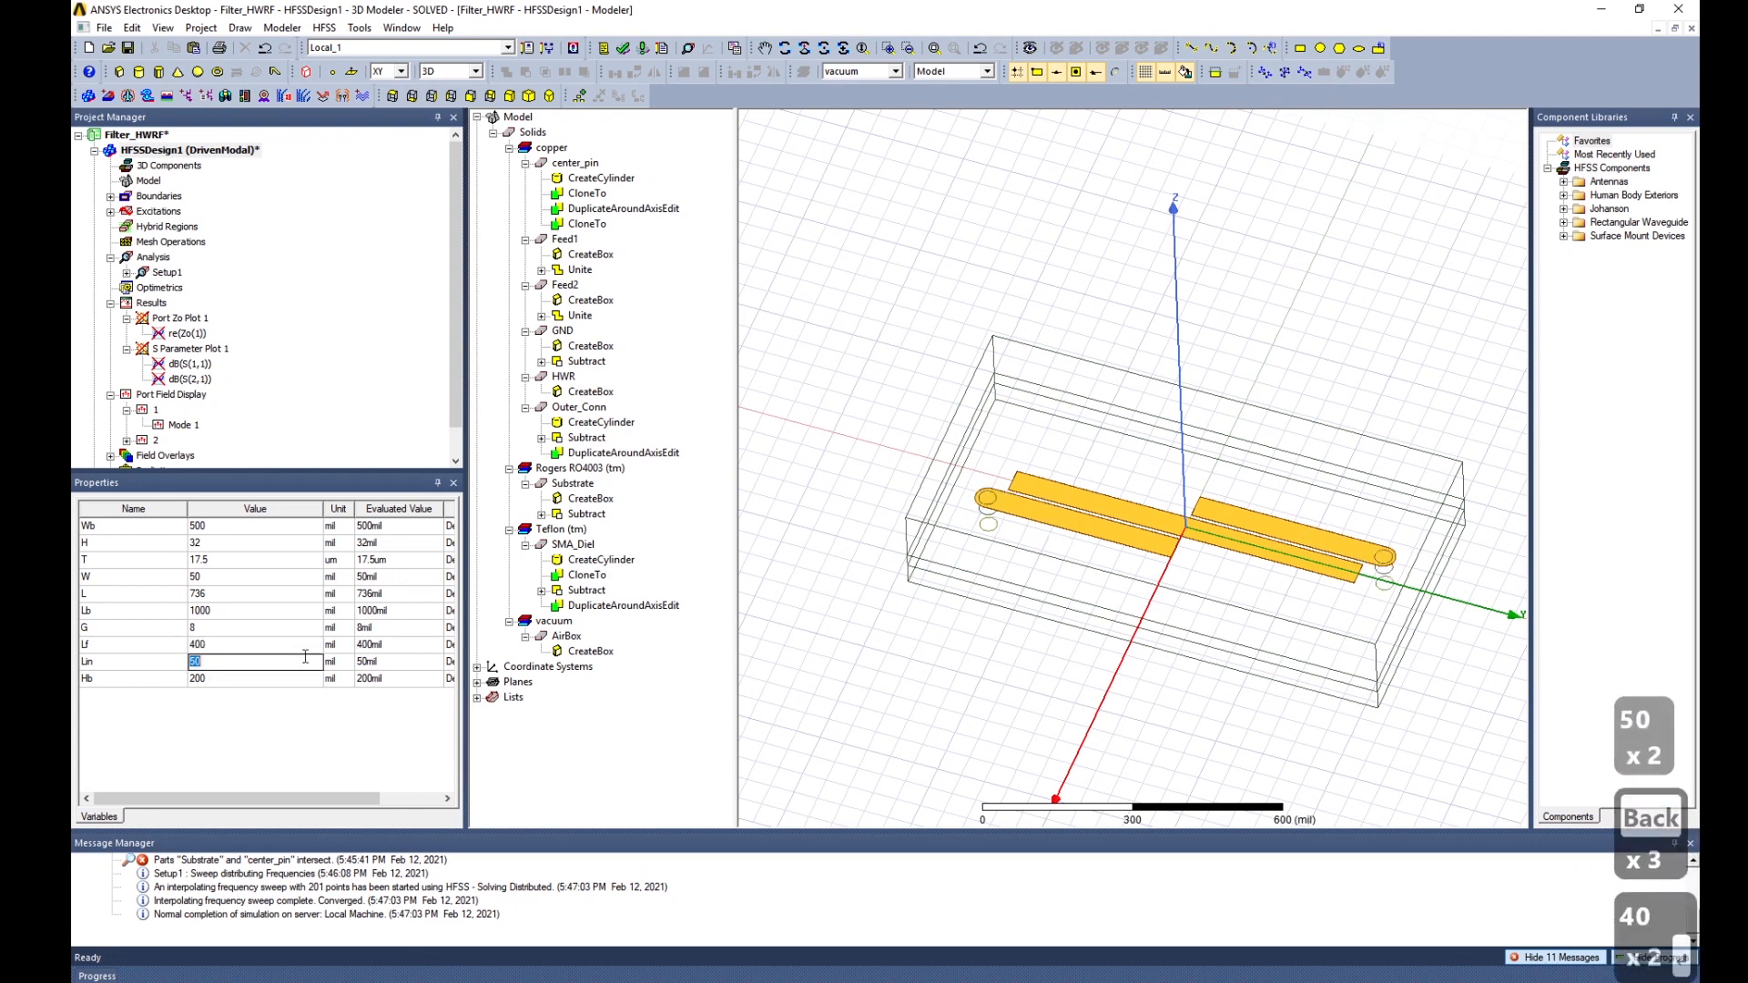
Set Lb to 1200 mil and Lf to 500 mil.
left_click(255, 612)
type("1200")
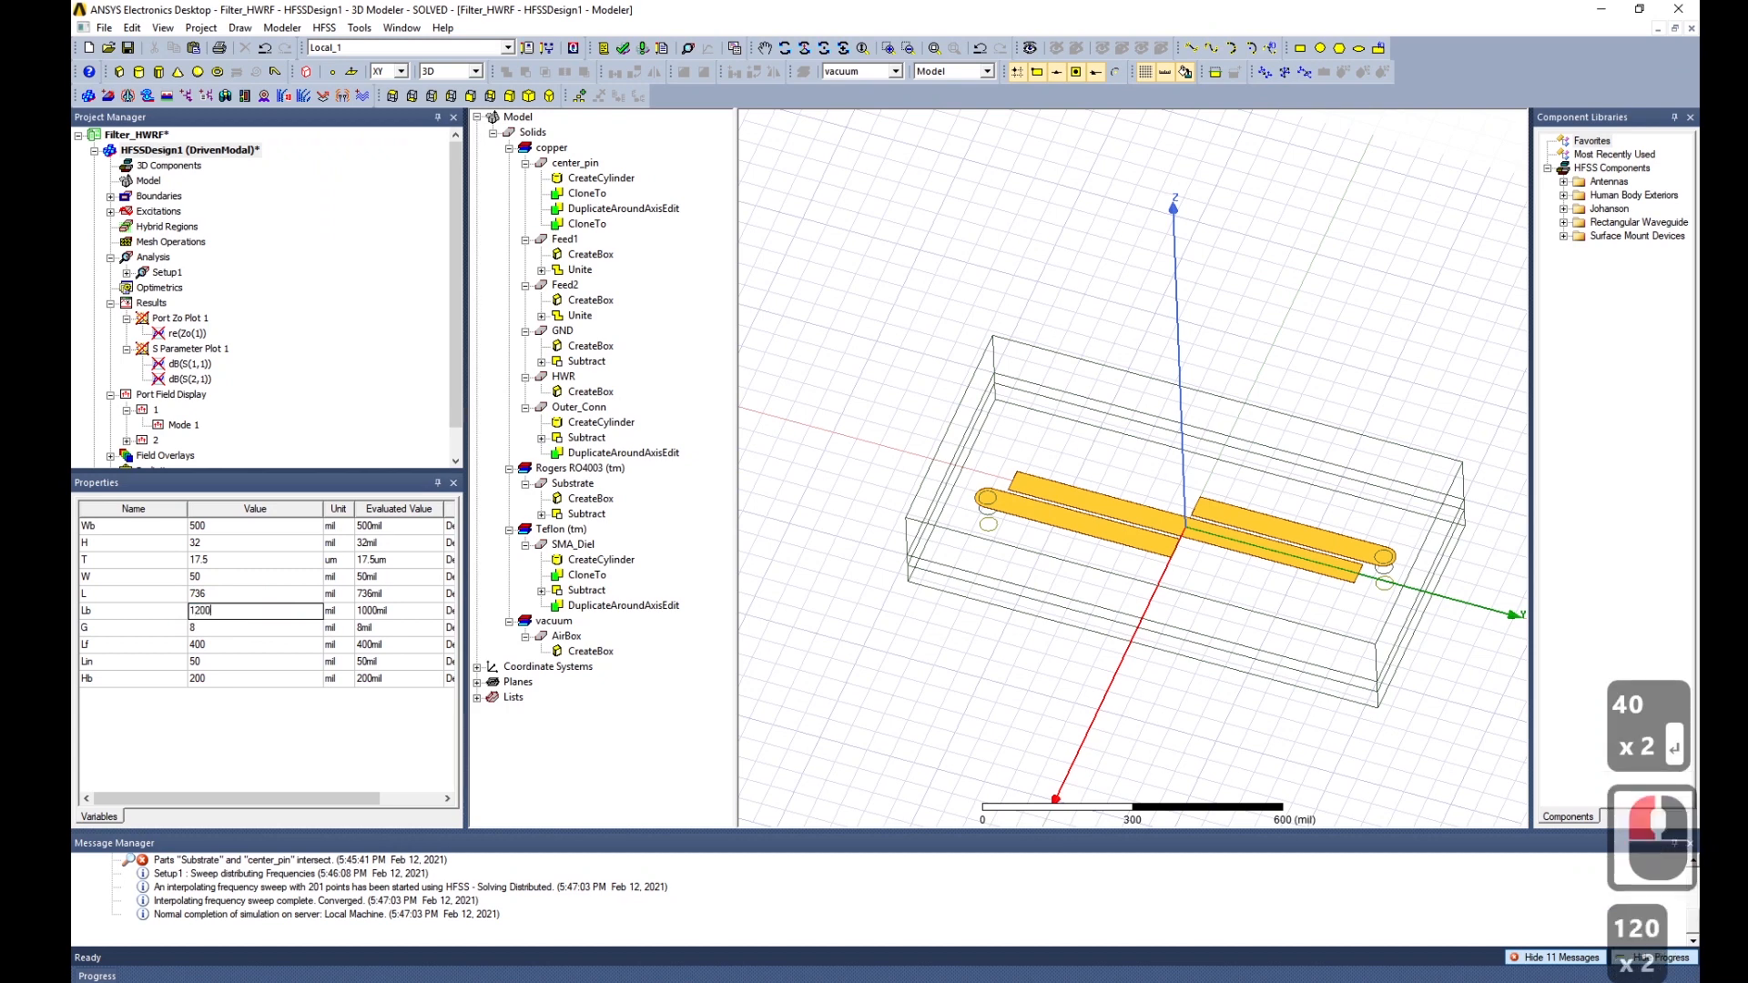
key("Return")
left_click(216, 646)
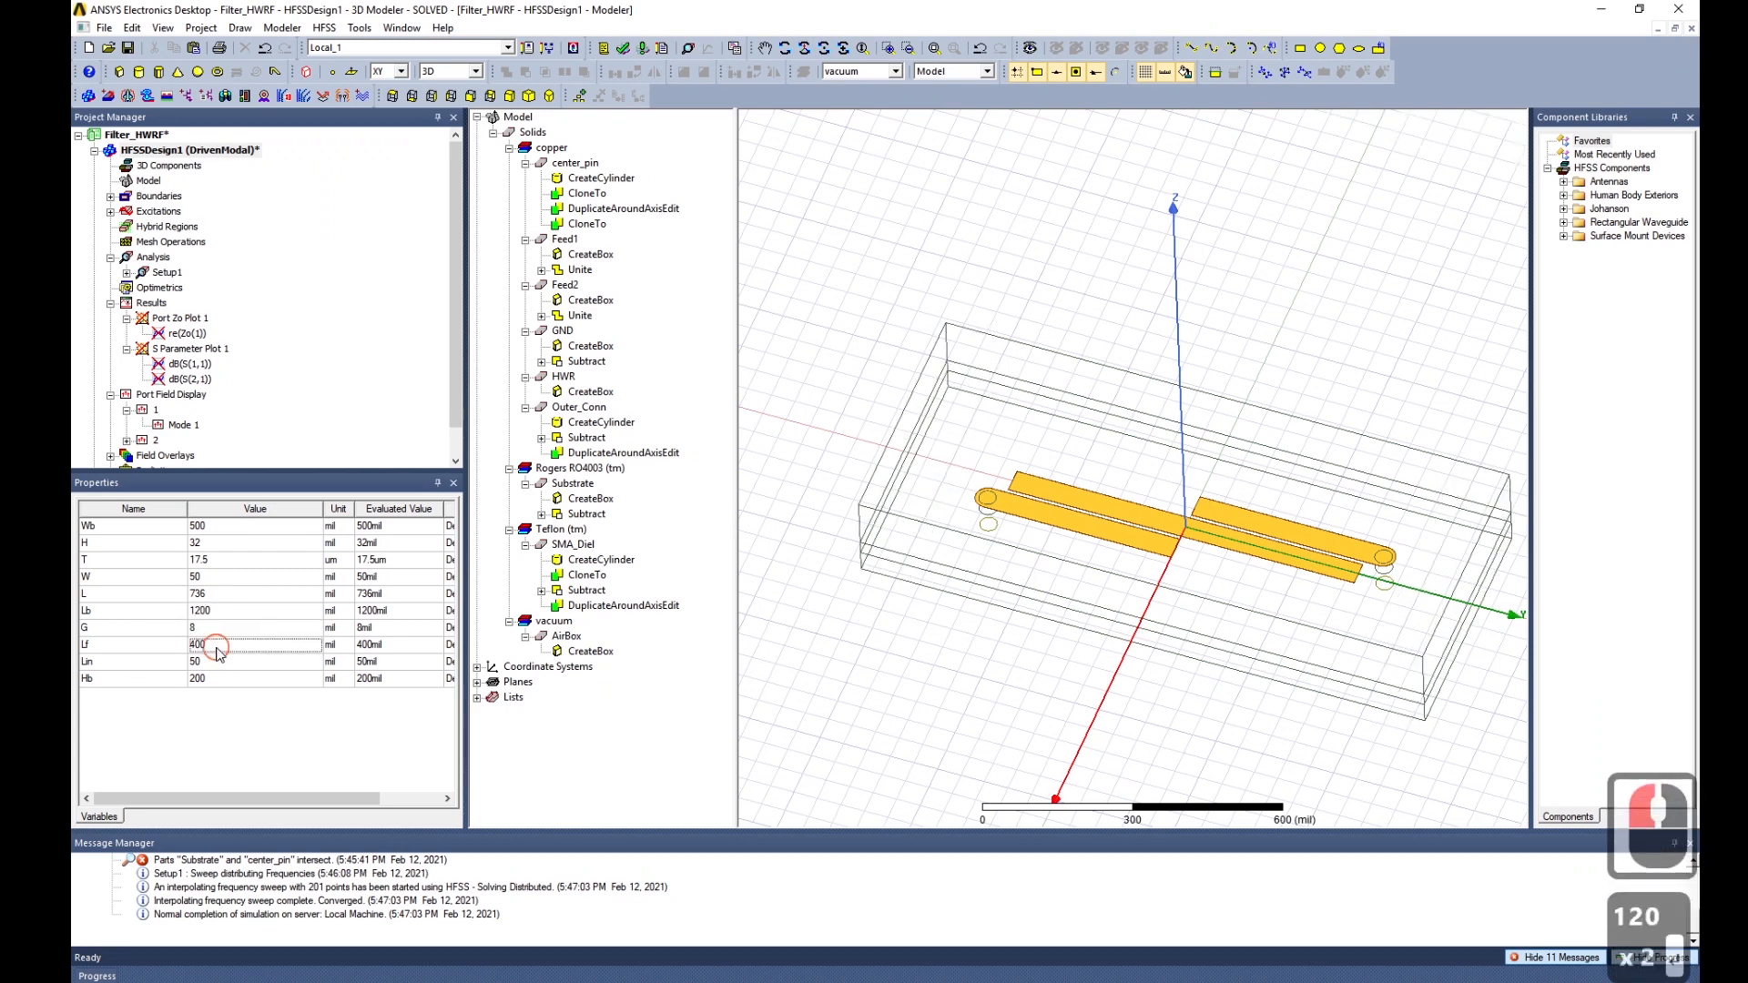
type("500")
key("Return")
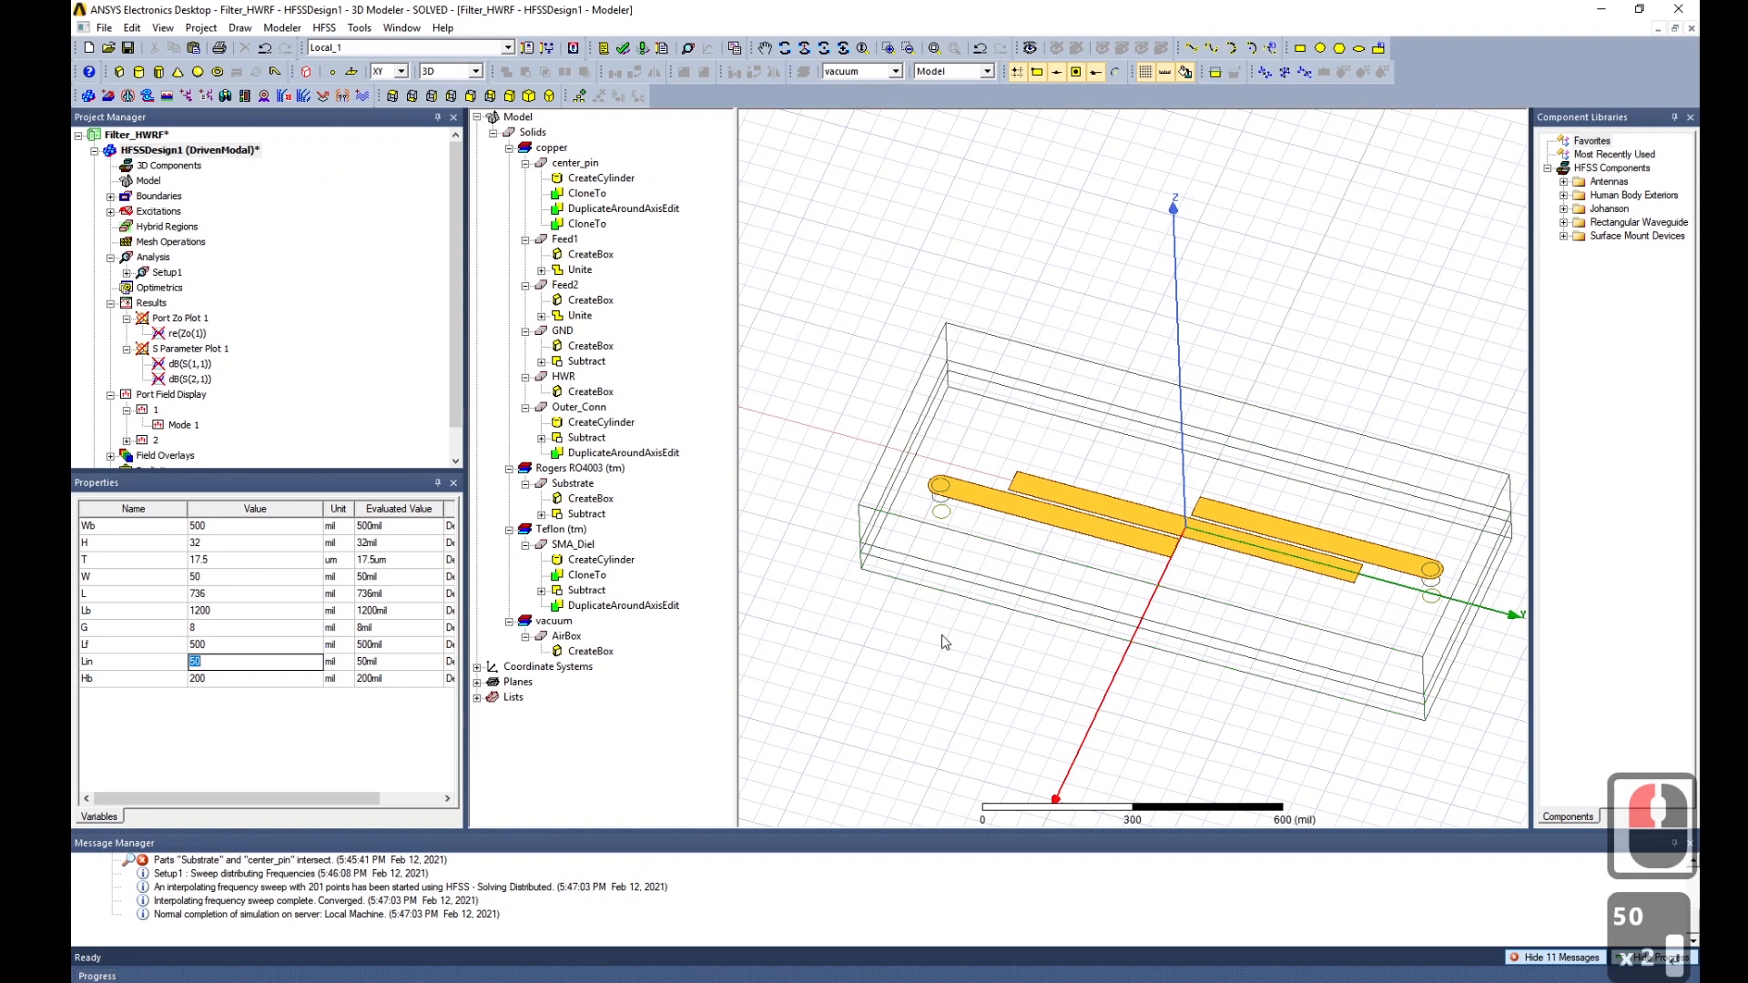
Select the GND plane, inspect it from a low side angle, then deselect it.
left_click(561, 333)
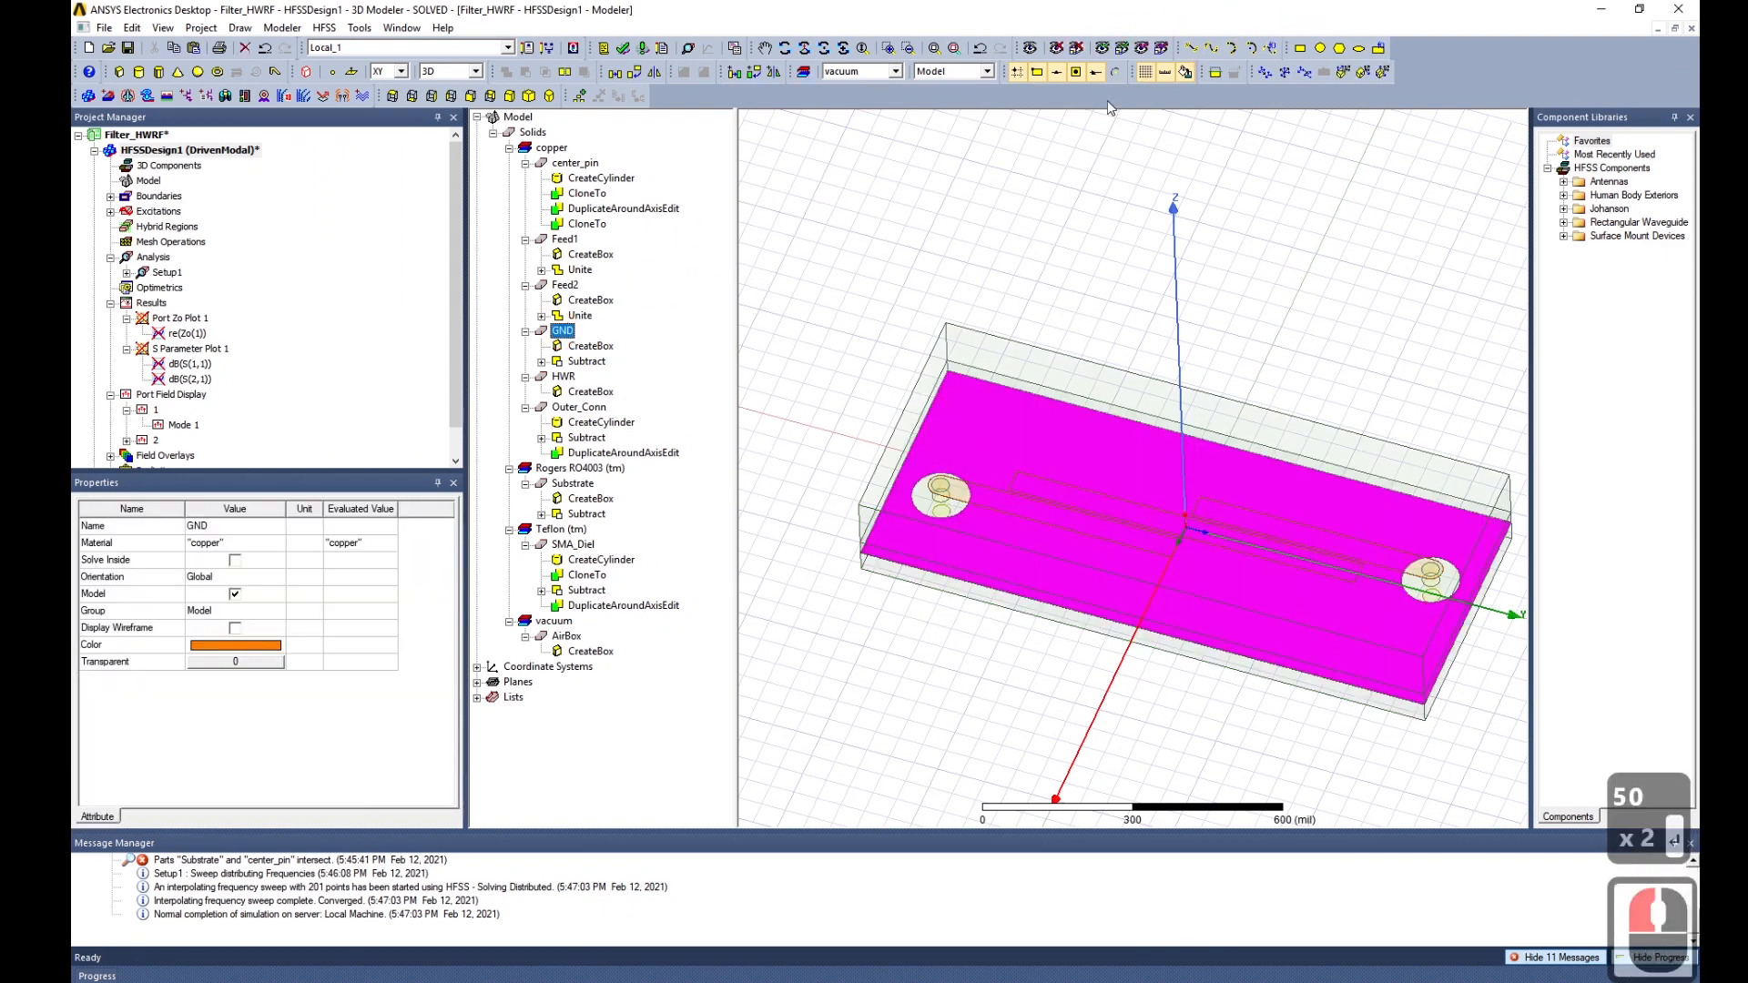
mouse_move(1284, 690)
left_mouse_down("alt")
mouse_move(1267, 613)
mouse_move(1182, 652)
mouse_move(1264, 674)
mouse_move(1246, 653)
left_mouse_up("alt")
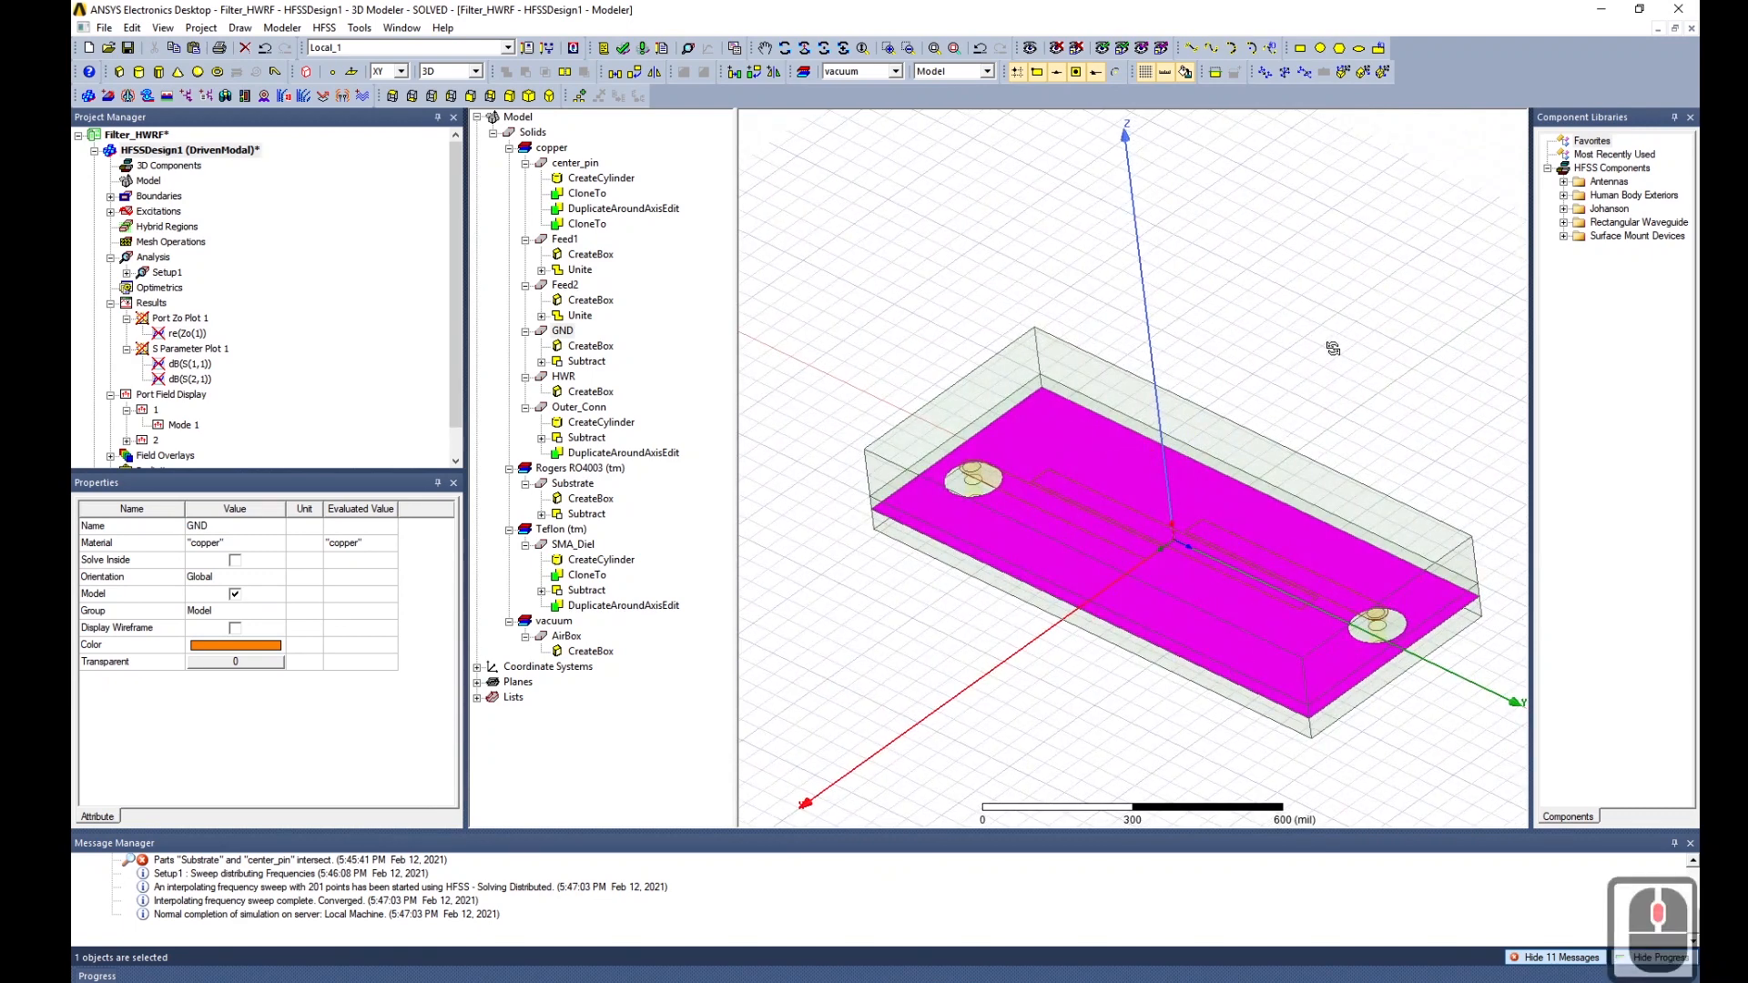
left_click(1332, 350)
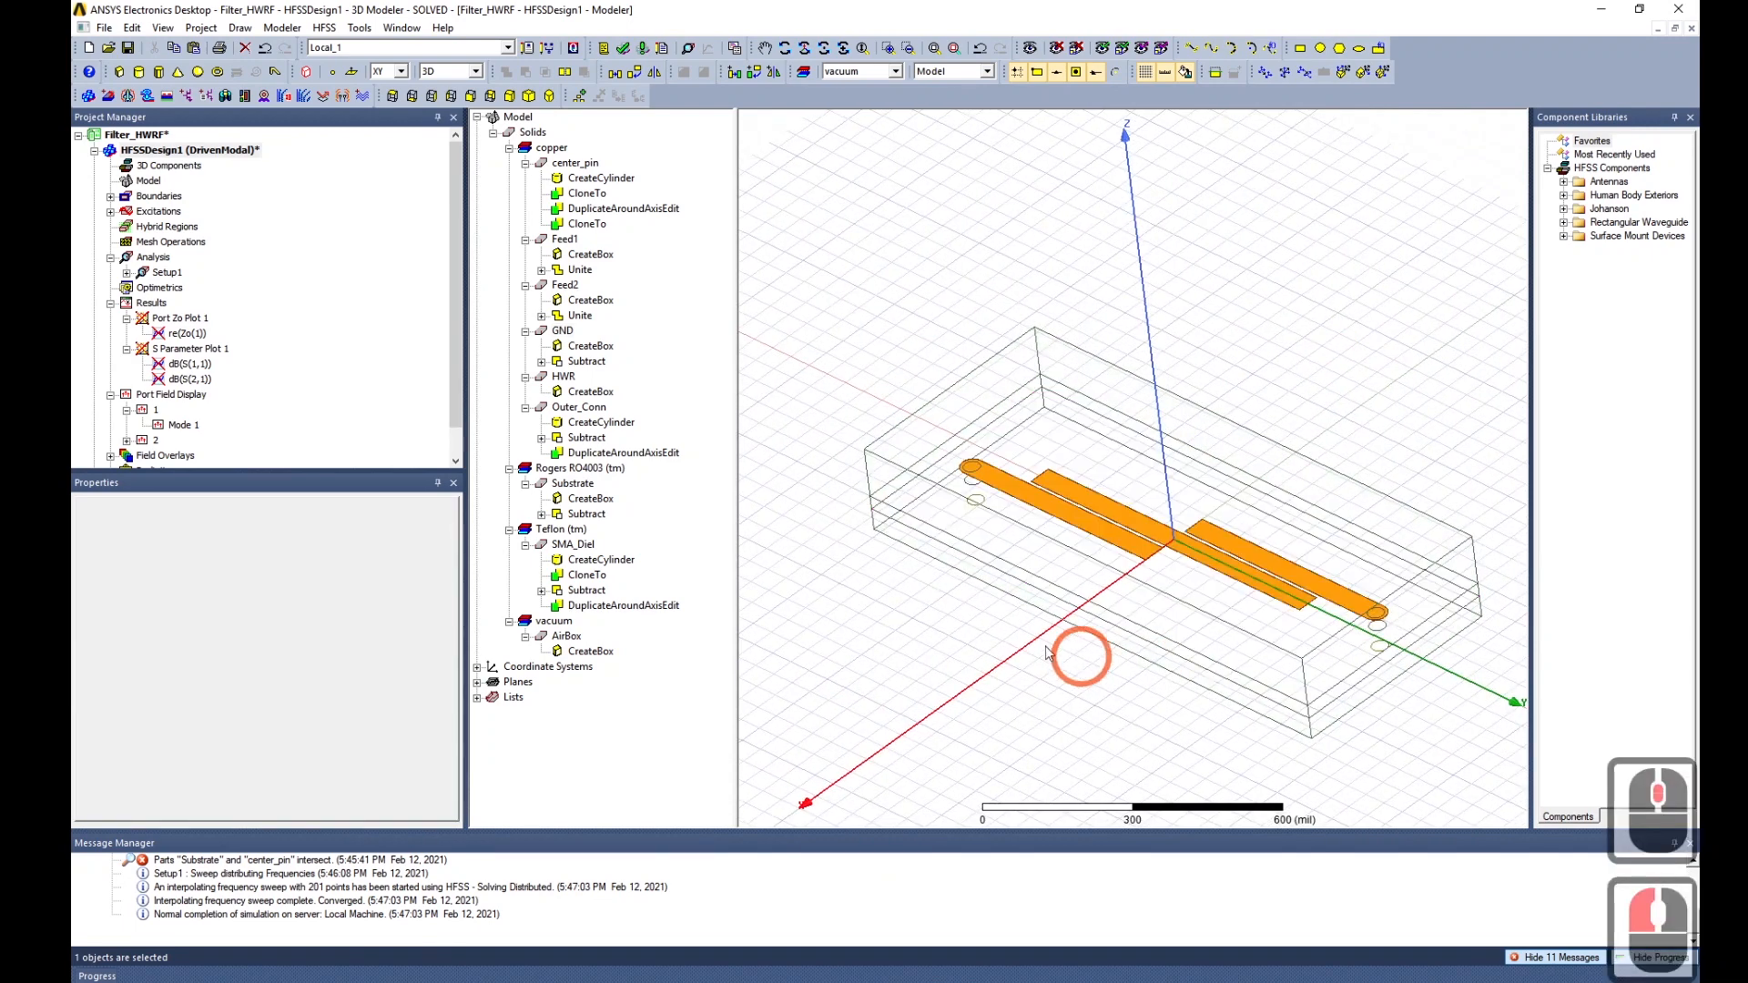
Re-solve the retuned design, review S Parameter Plot 1, and return to the Jsurf model view.
left_click(643, 52)
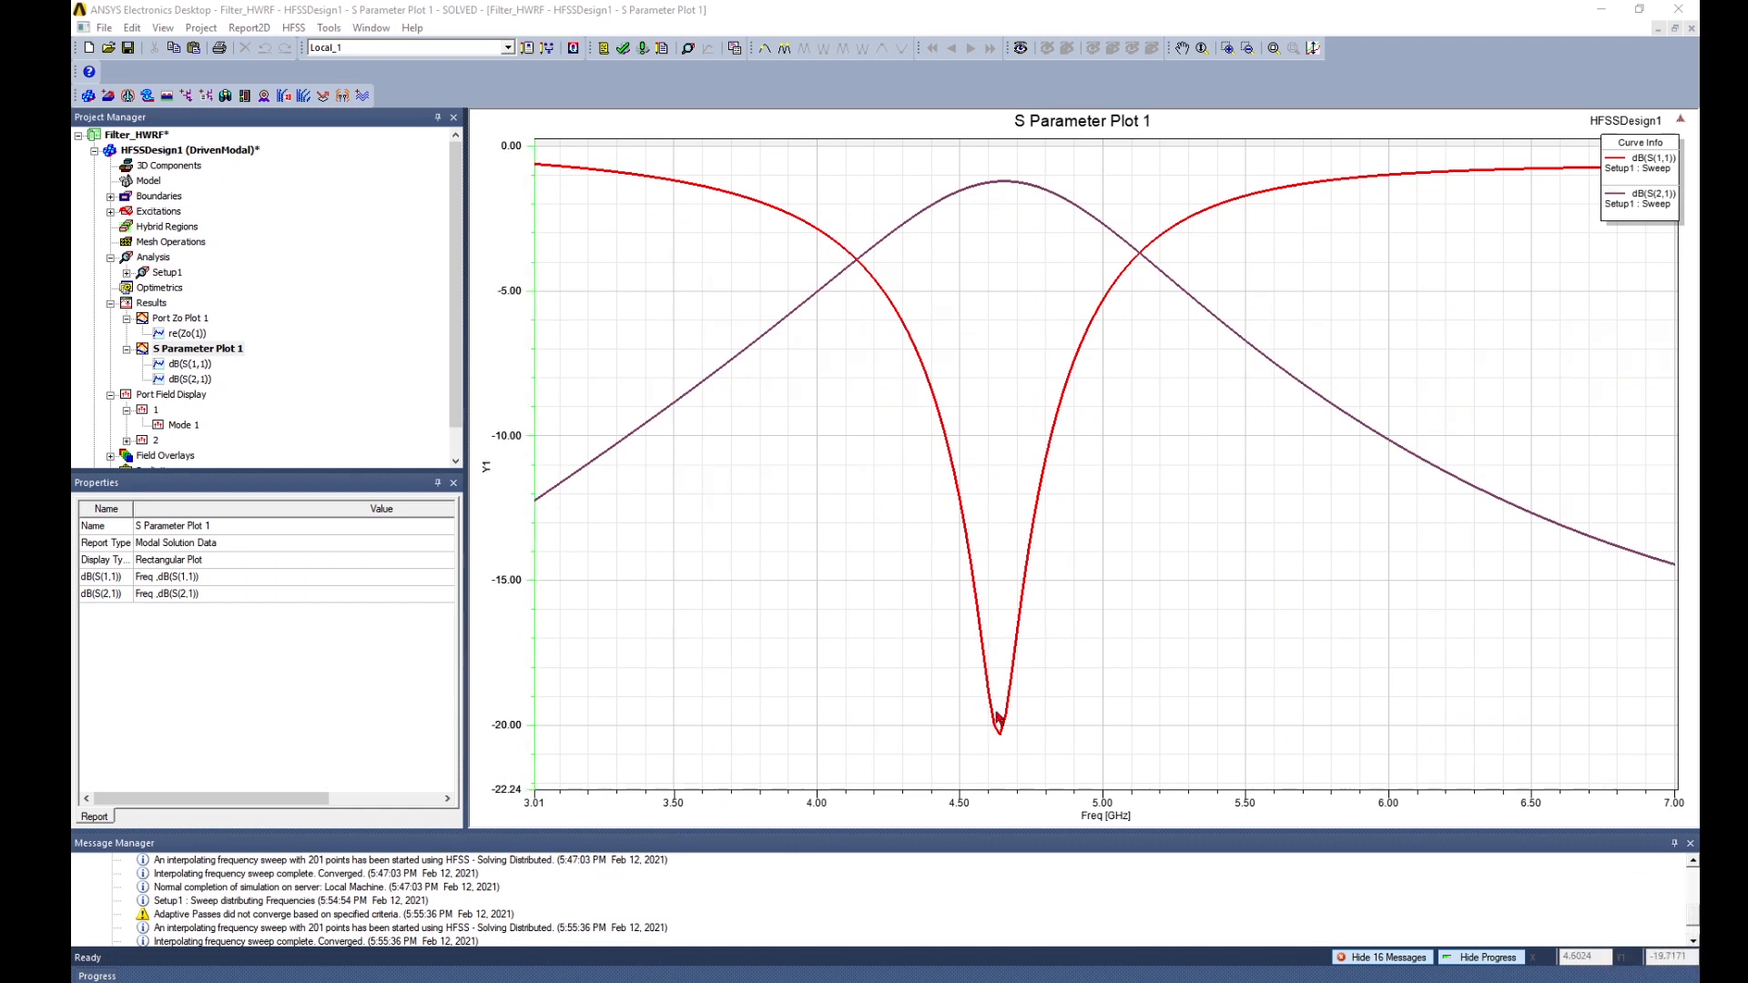
left_click(206, 151)
left_click(1102, 616)
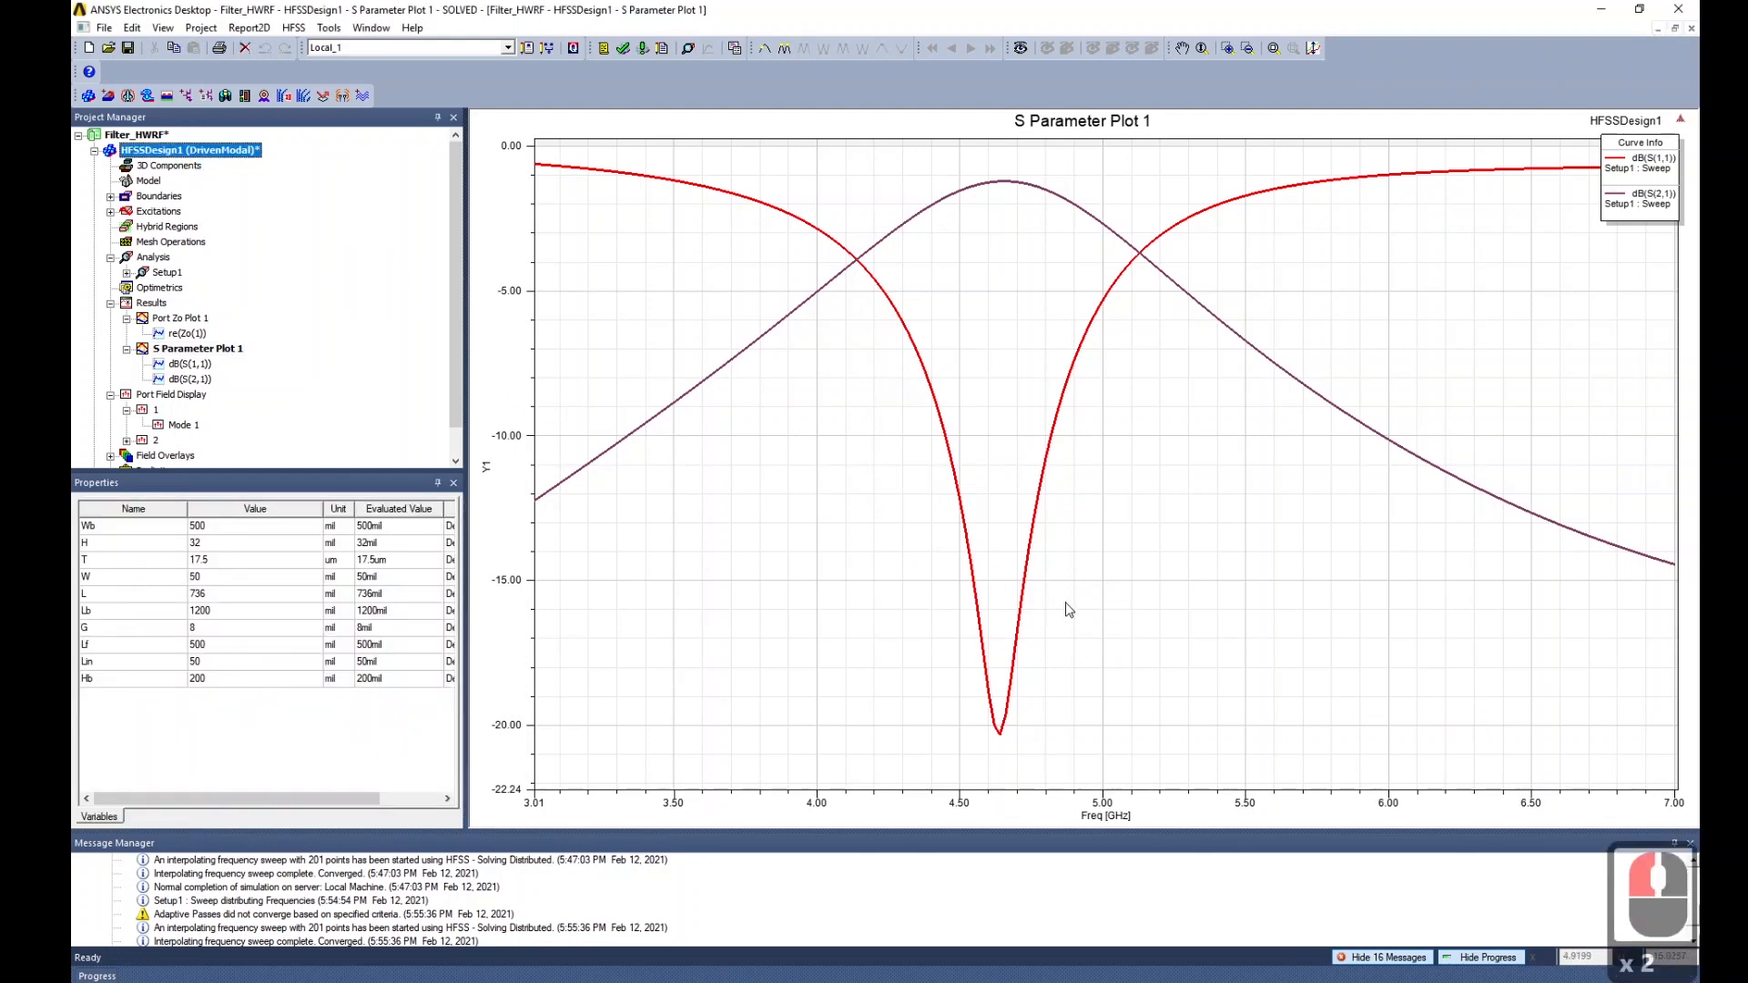
double_click(173, 151)
left_click(1305, 609)
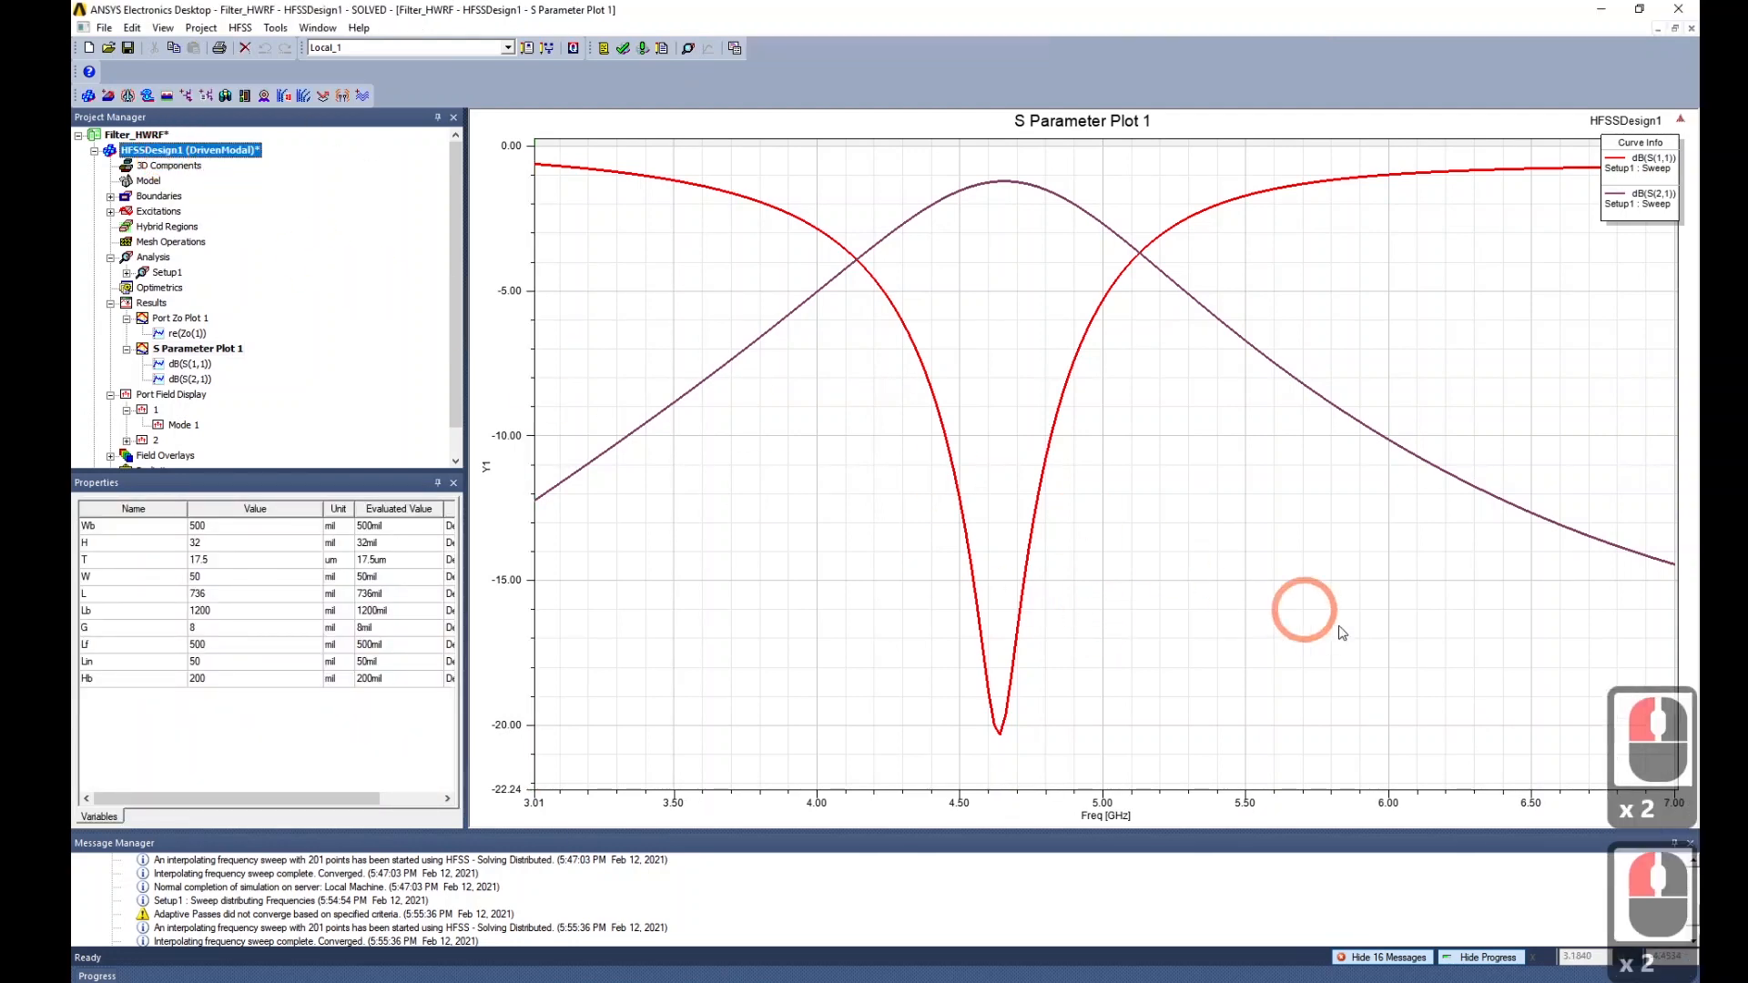
scroll(1193, 614, "up", 4)
scroll(1194, 614, "down", 2)
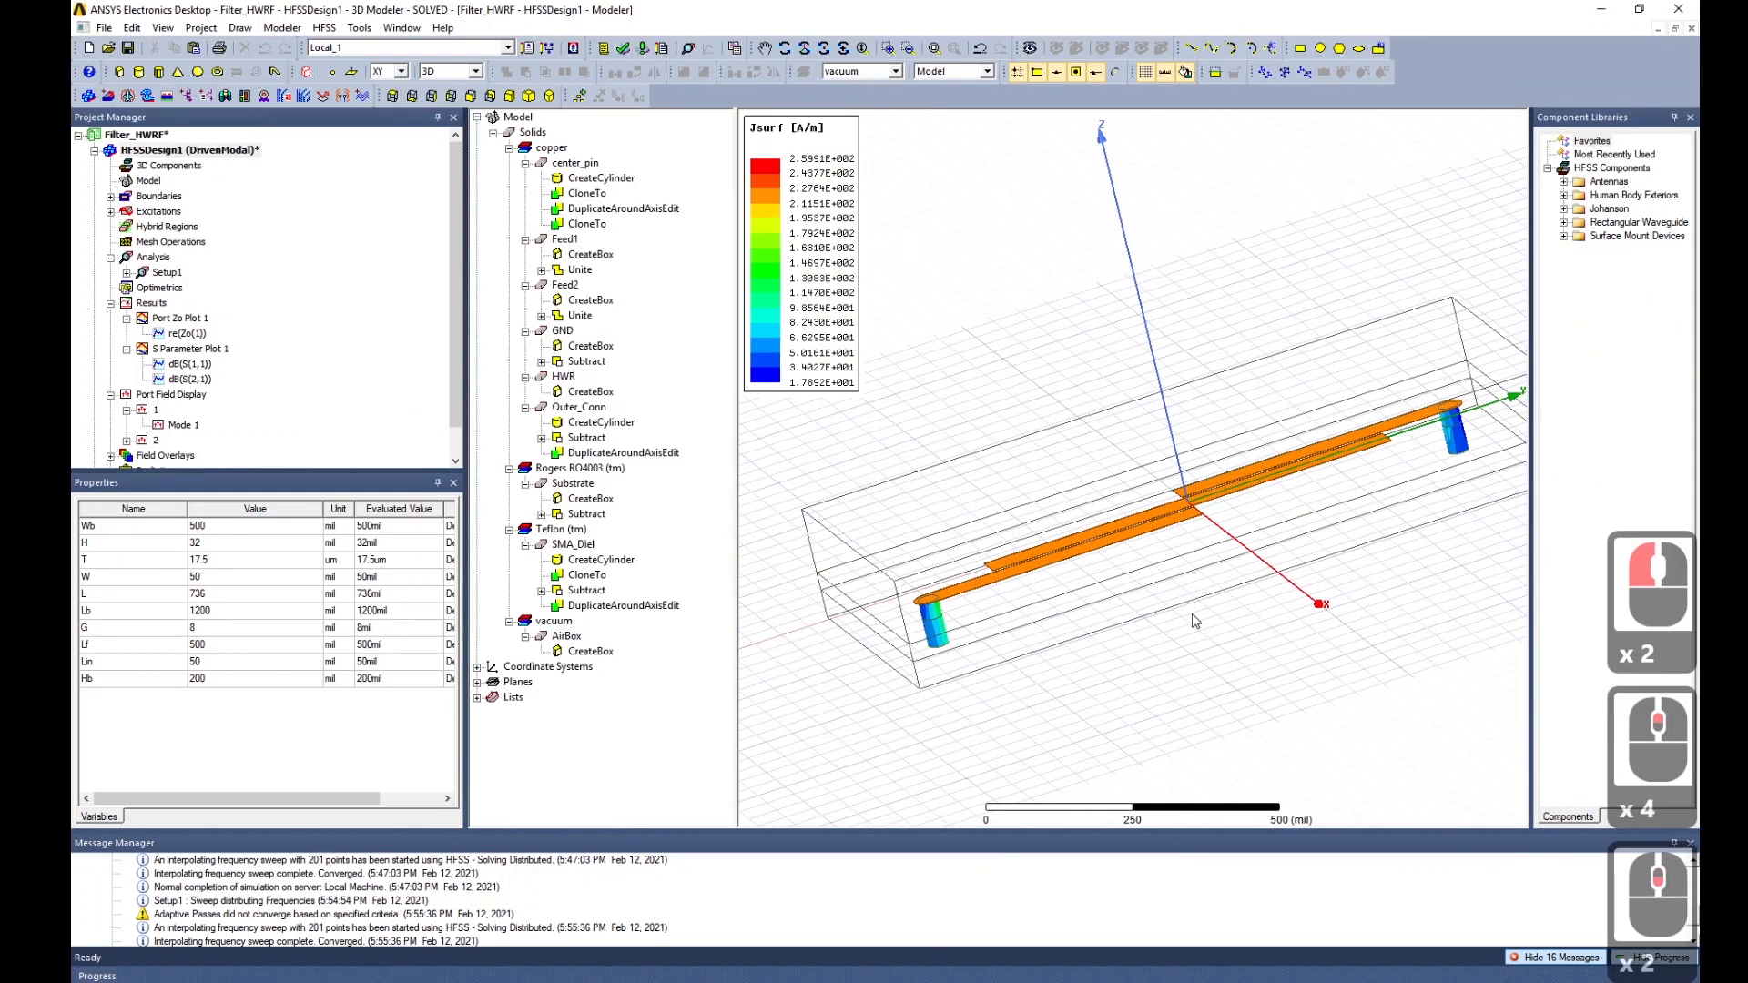
Orbit and zoom the model to inspect the updated Jsurf current plot.
middle_click_drag(1296, 671, 1218, 762)
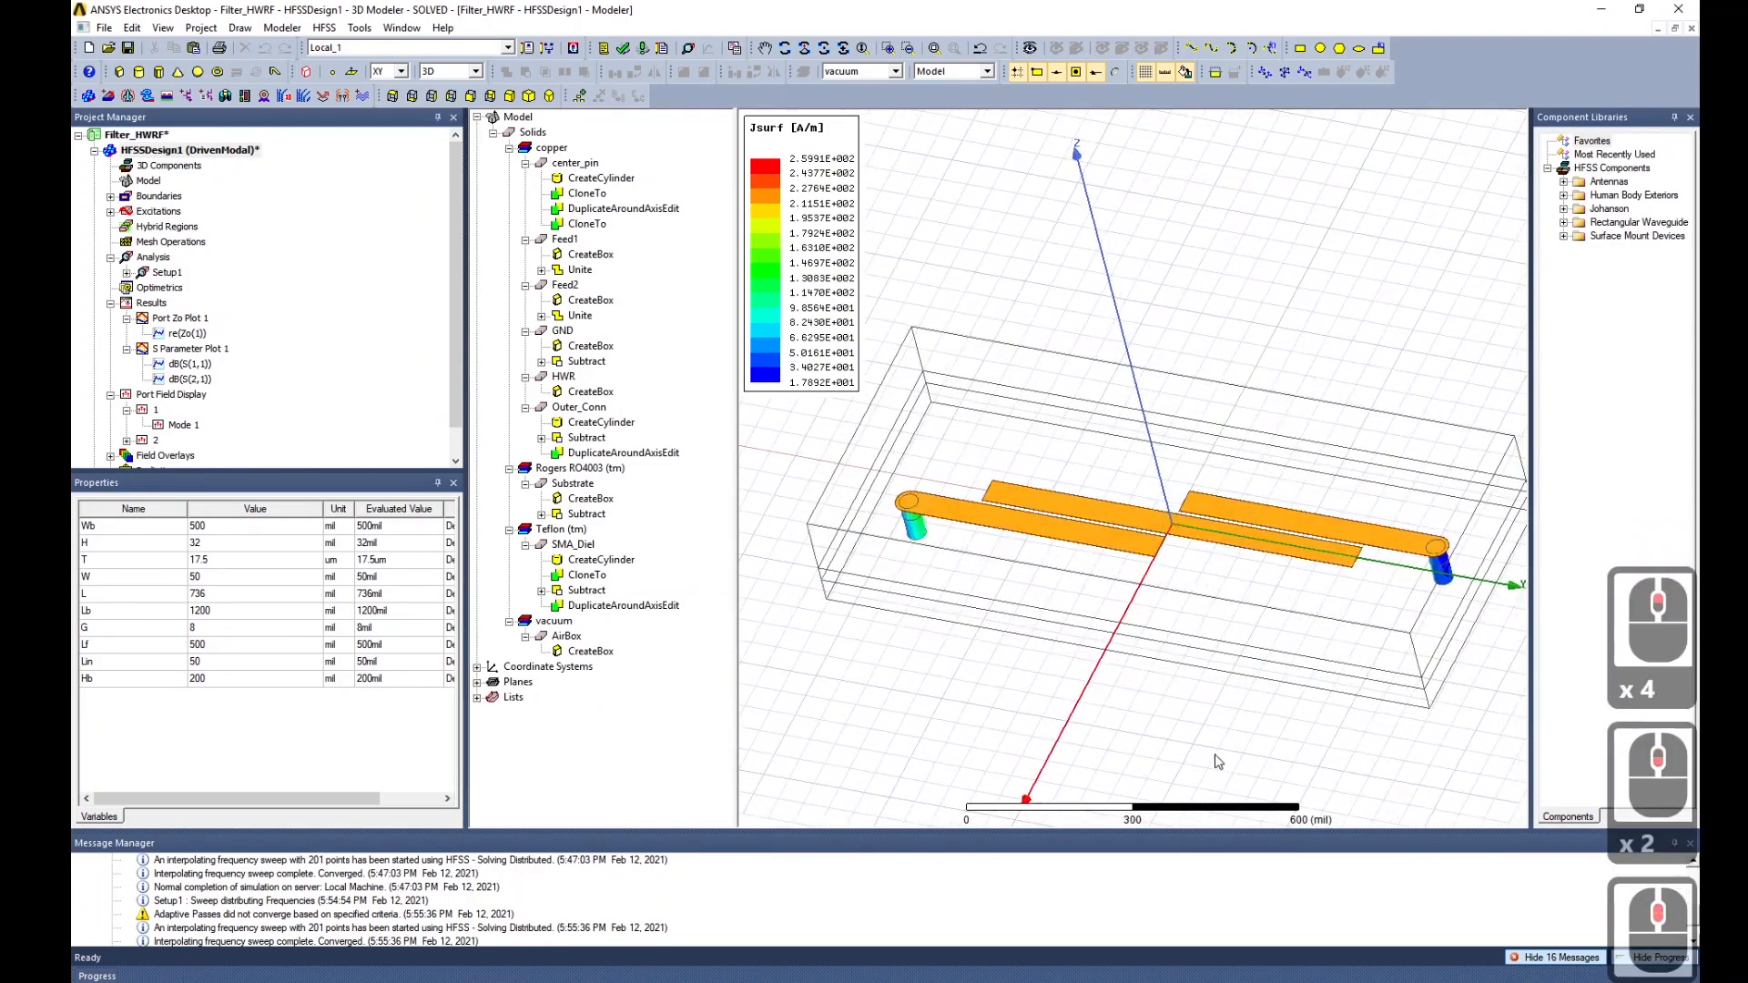
middle_click_drag(784, 656, 754, 559)
middle_click_drag(1107, 618, 1093, 553)
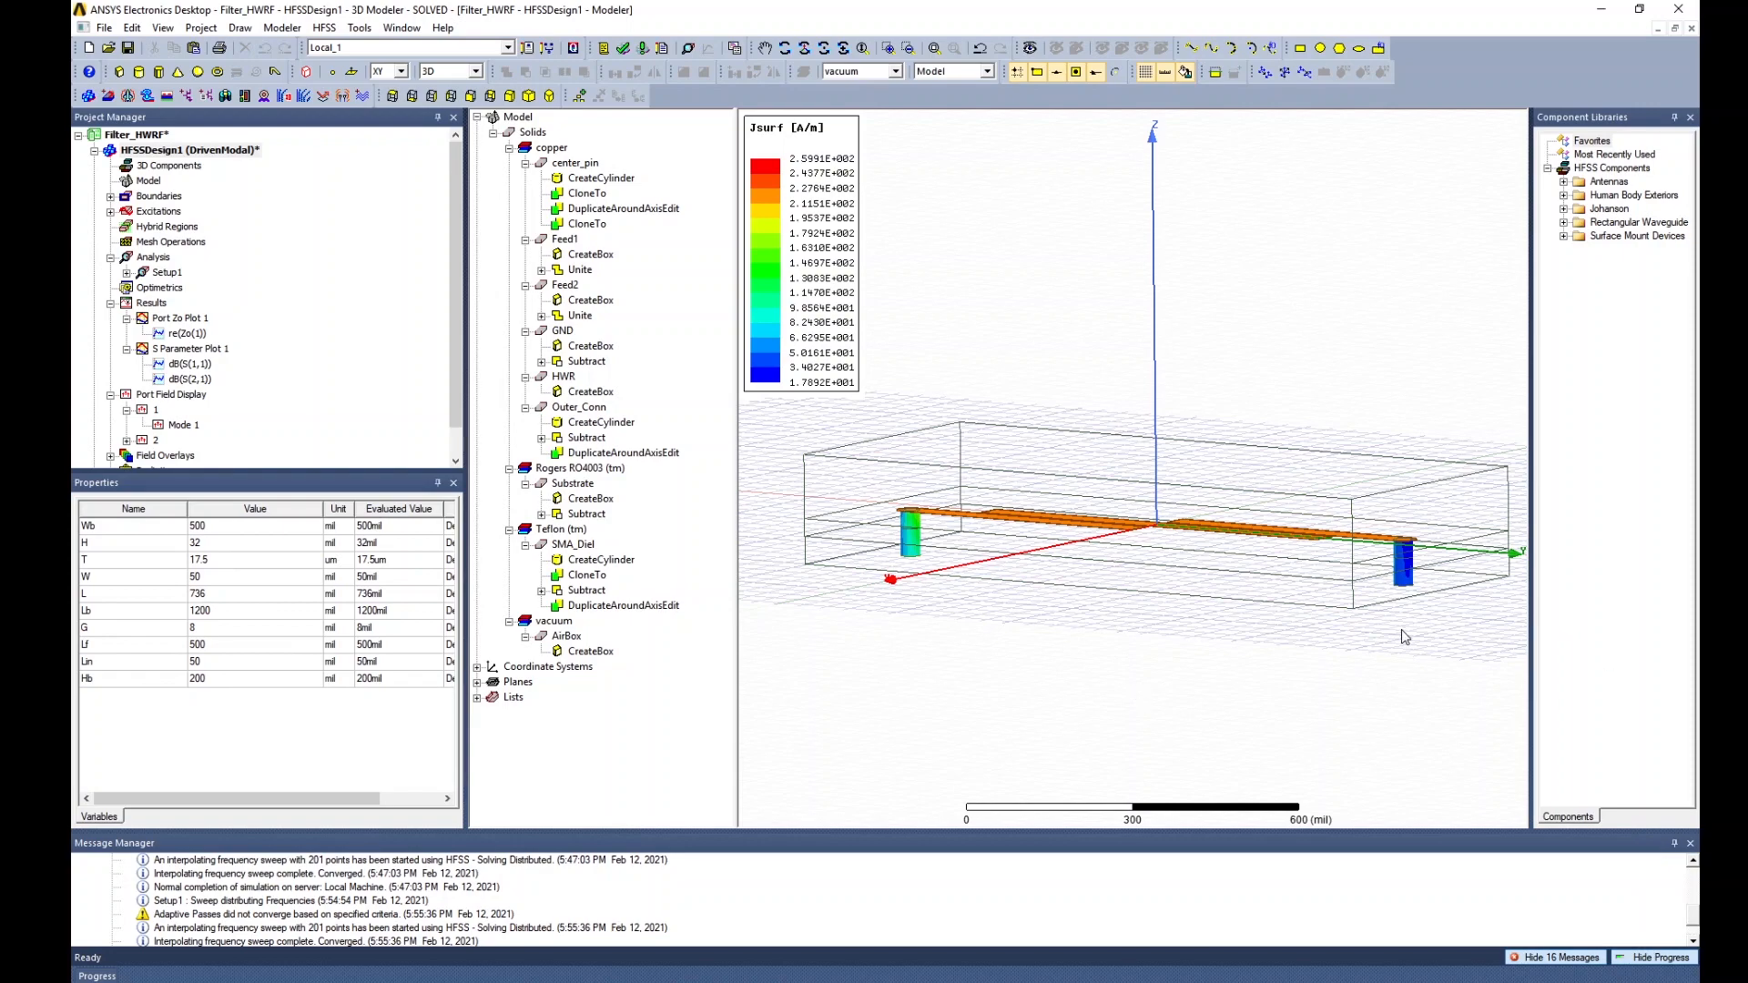
left_click_drag(1238, 641, 1190, 665, "alt")
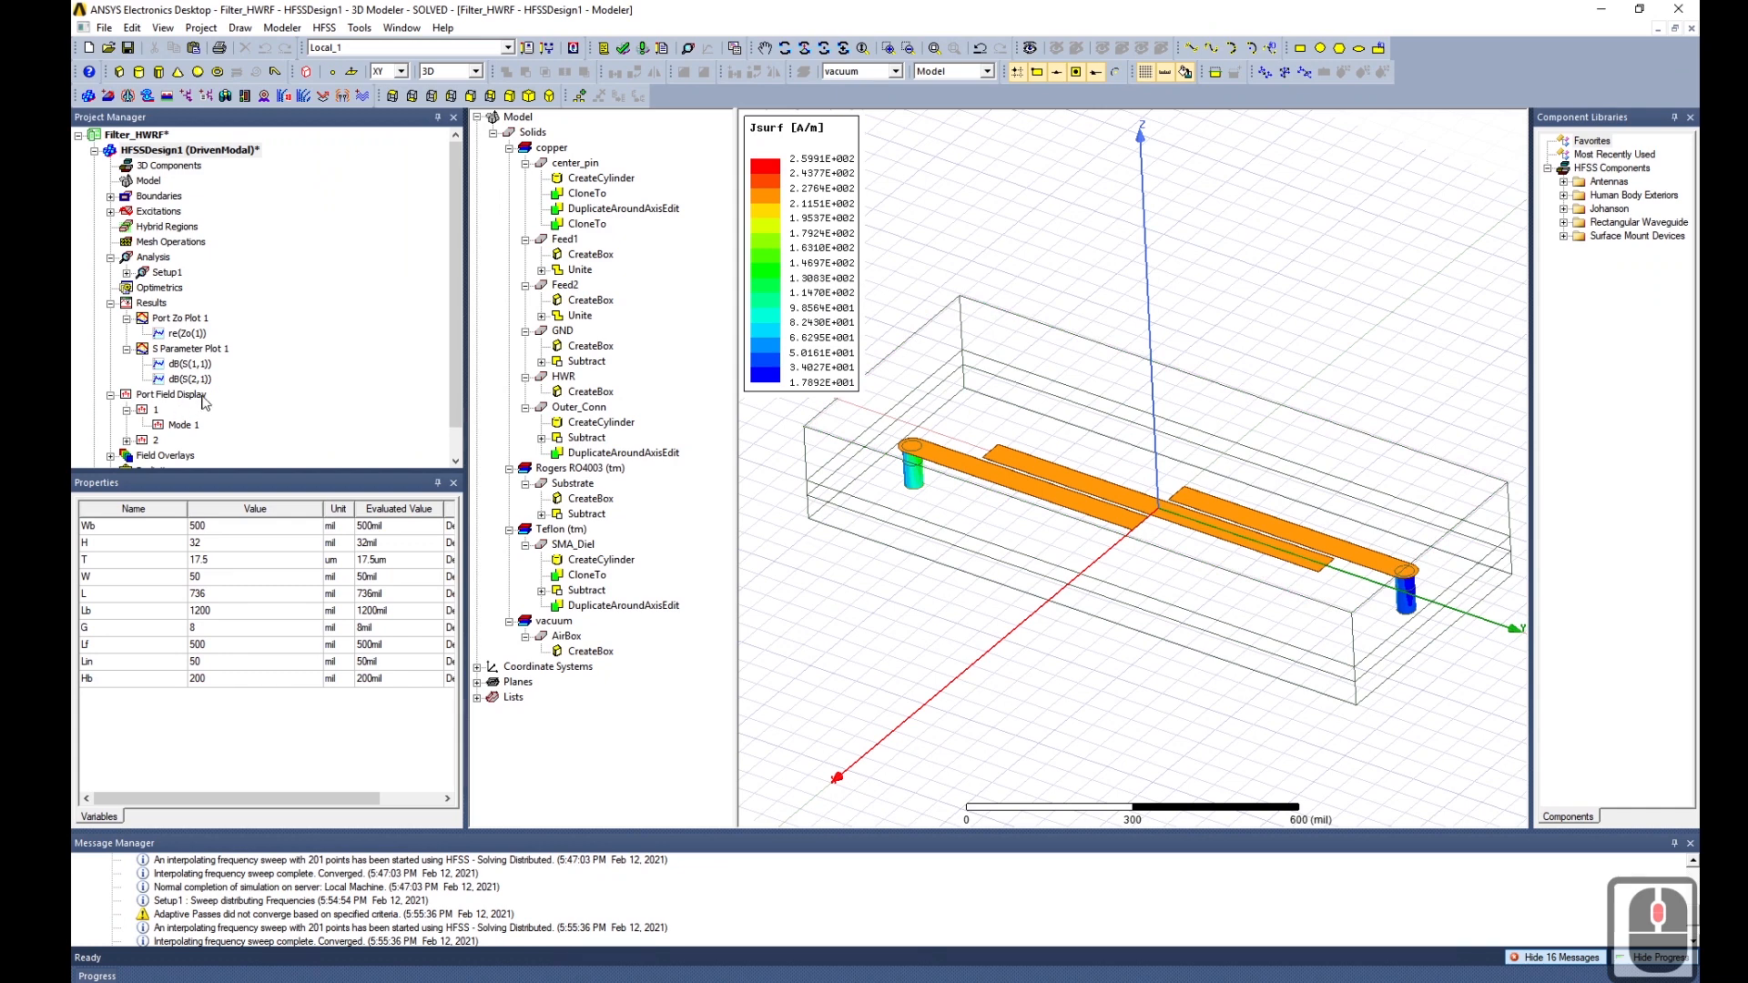
scroll(194, 311, "down", 5)
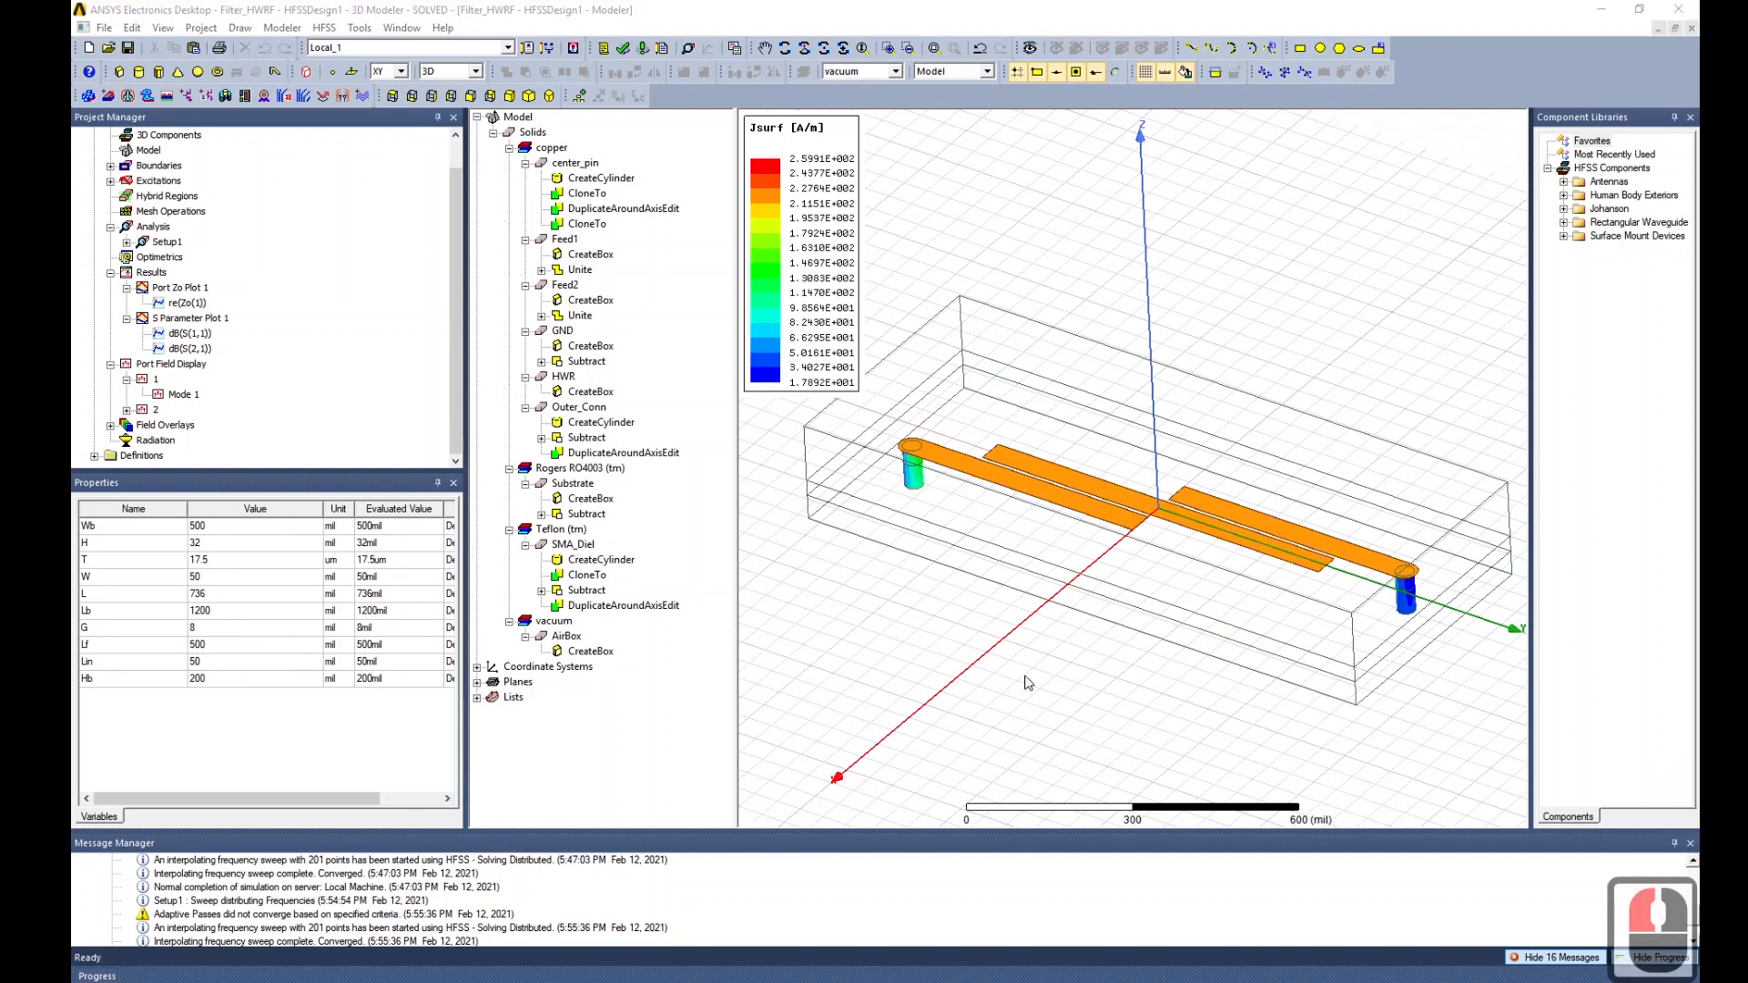
left_click_drag(1028, 683, 1022, 617, "alt")
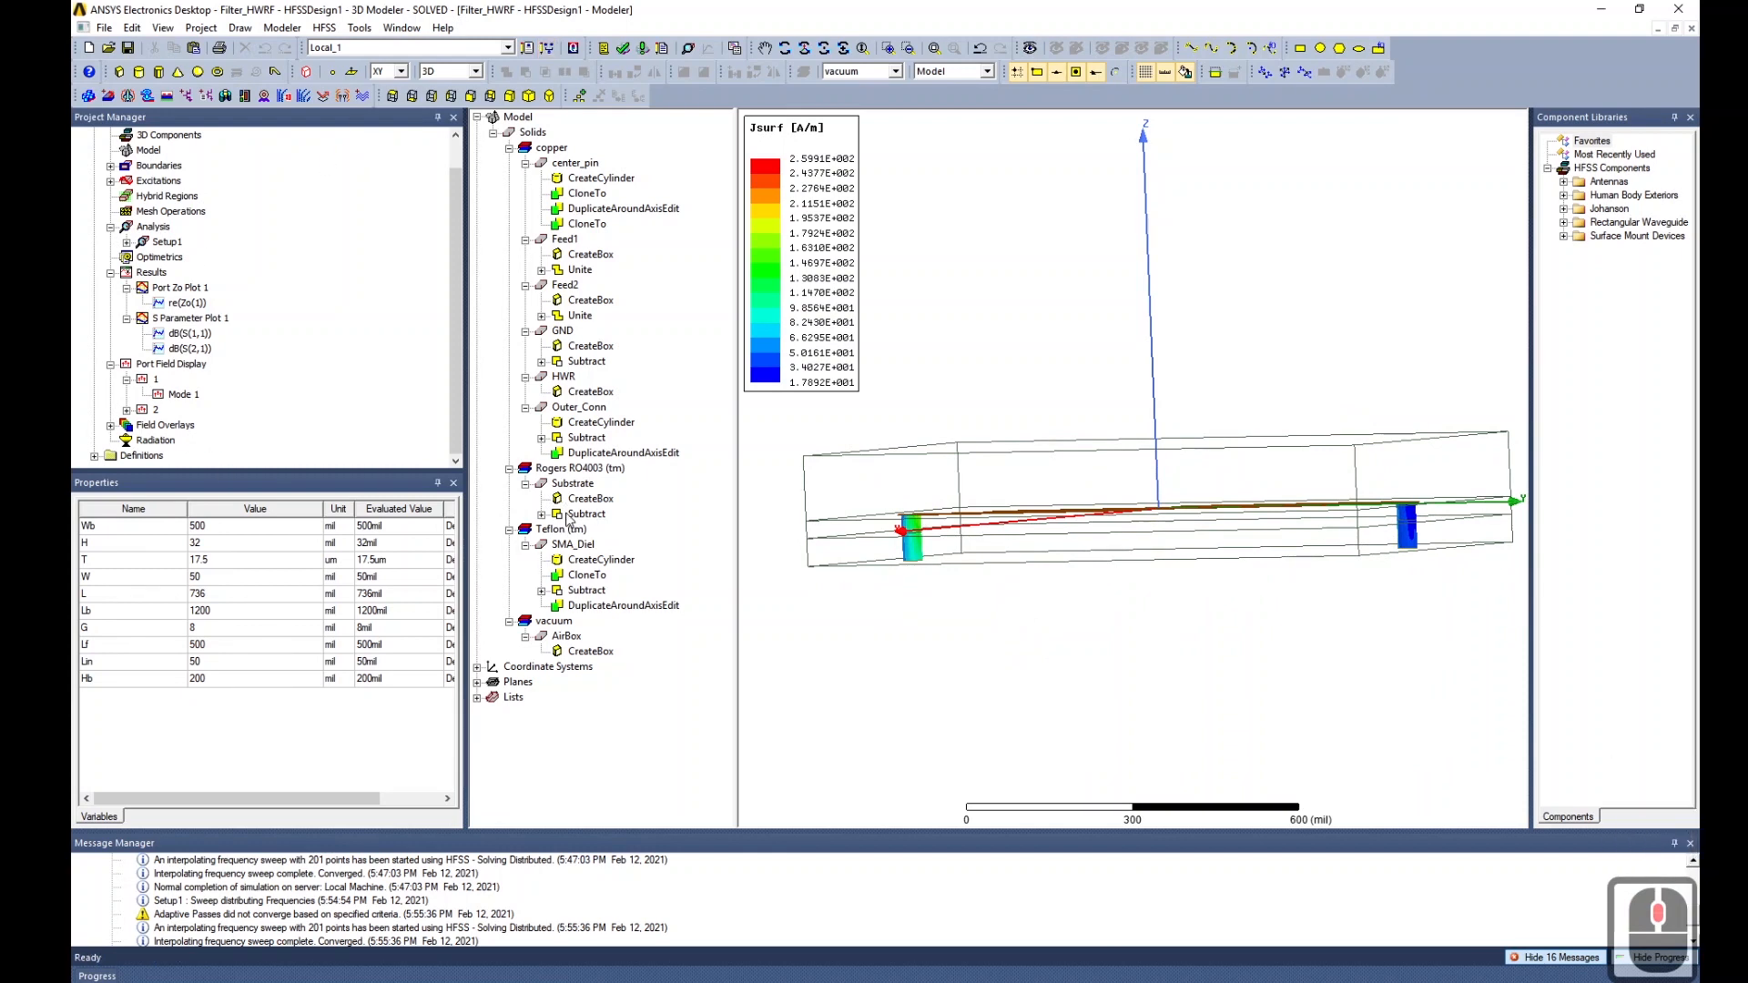
Show the Outer_Conn bodies in the active view, then deselect them.
left_click(579, 407)
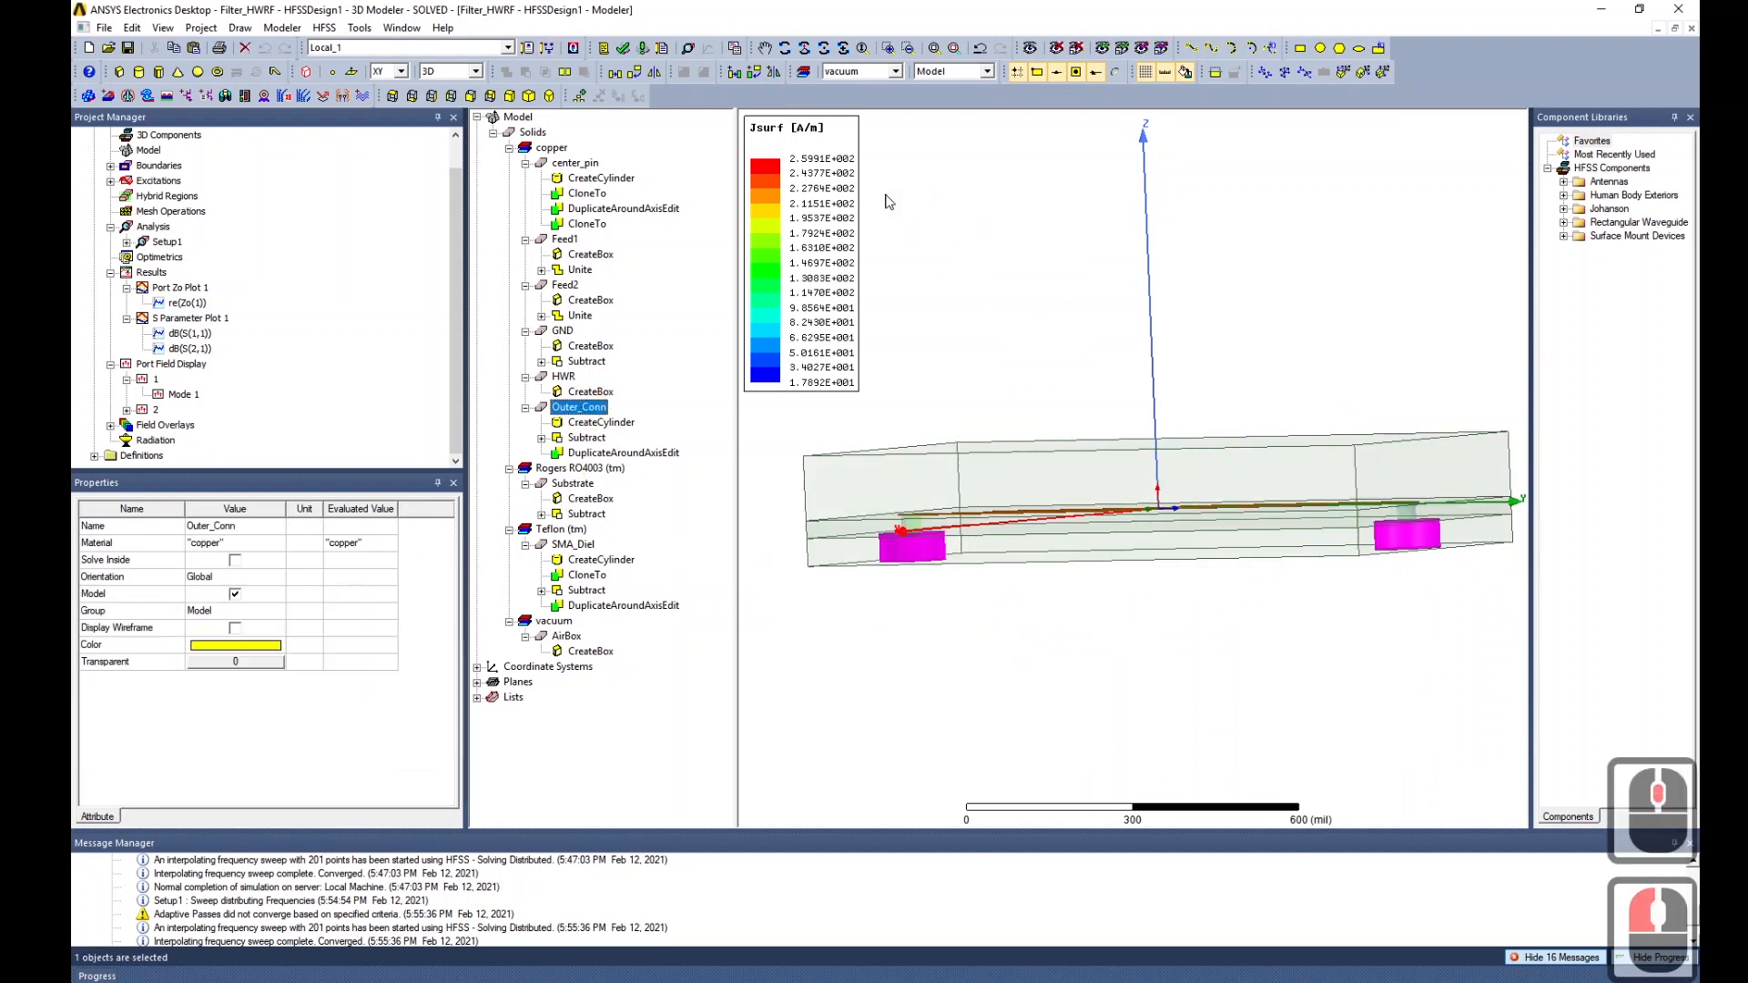
left_click(1101, 50)
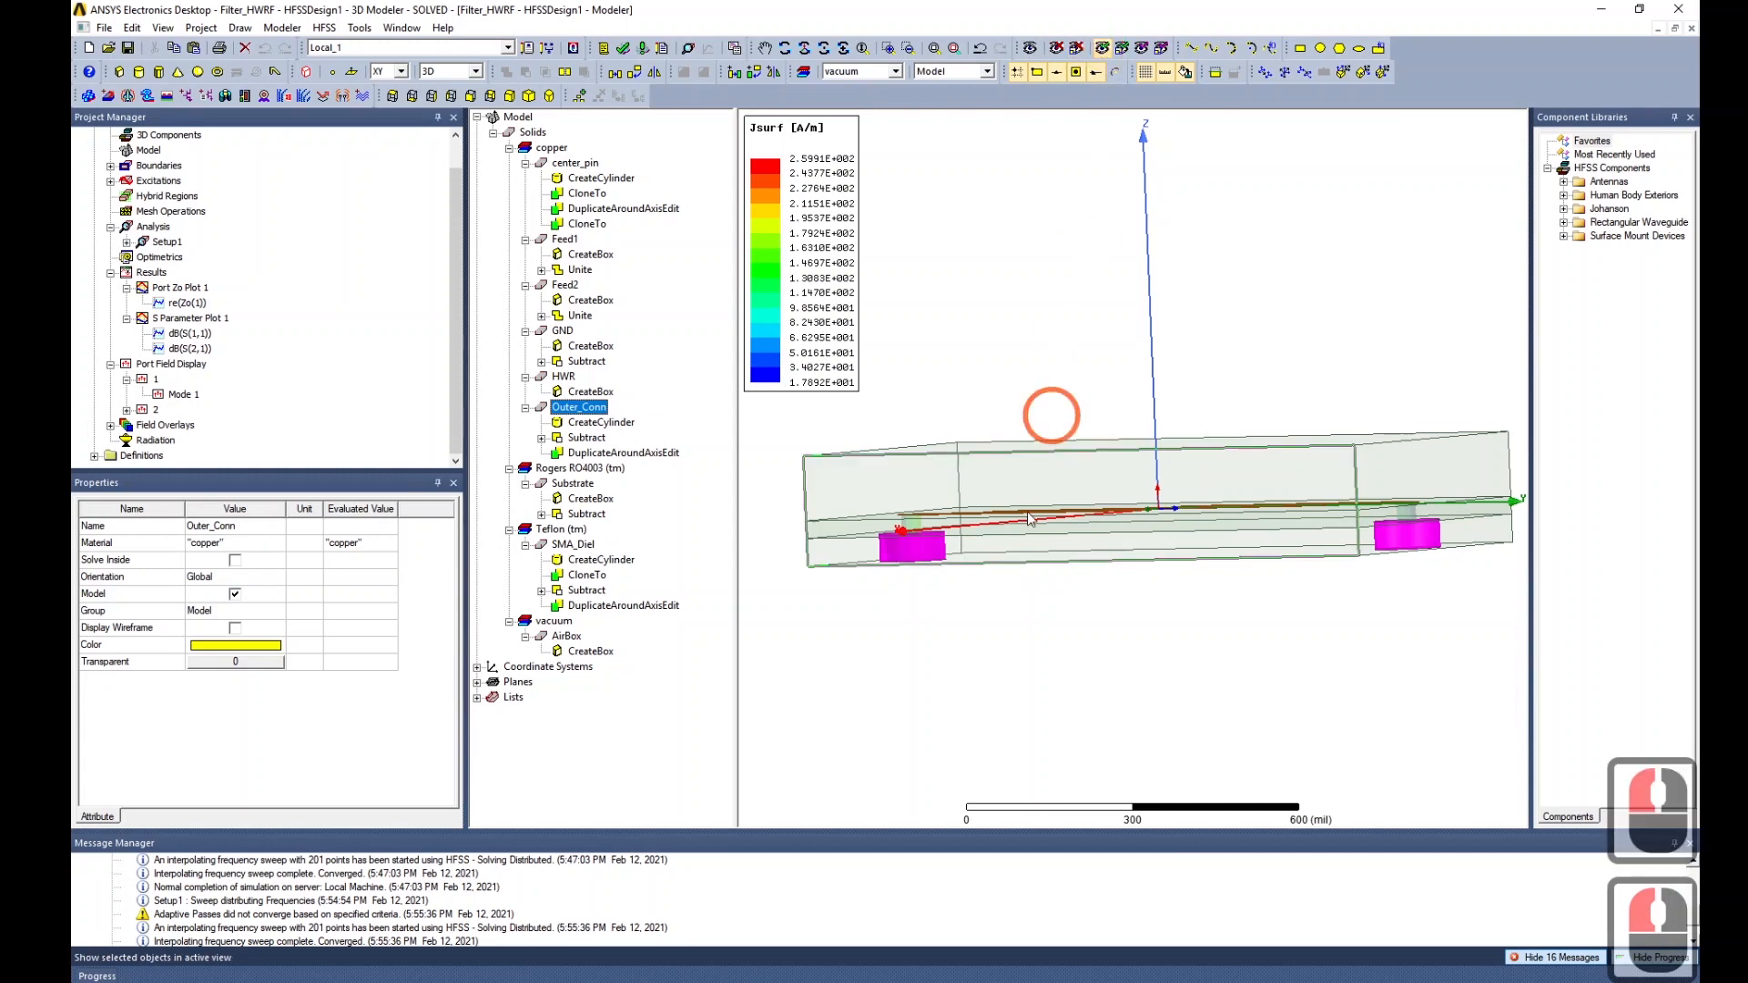
middle_click_drag(1167, 638, 1161, 591)
left_click(872, 143)
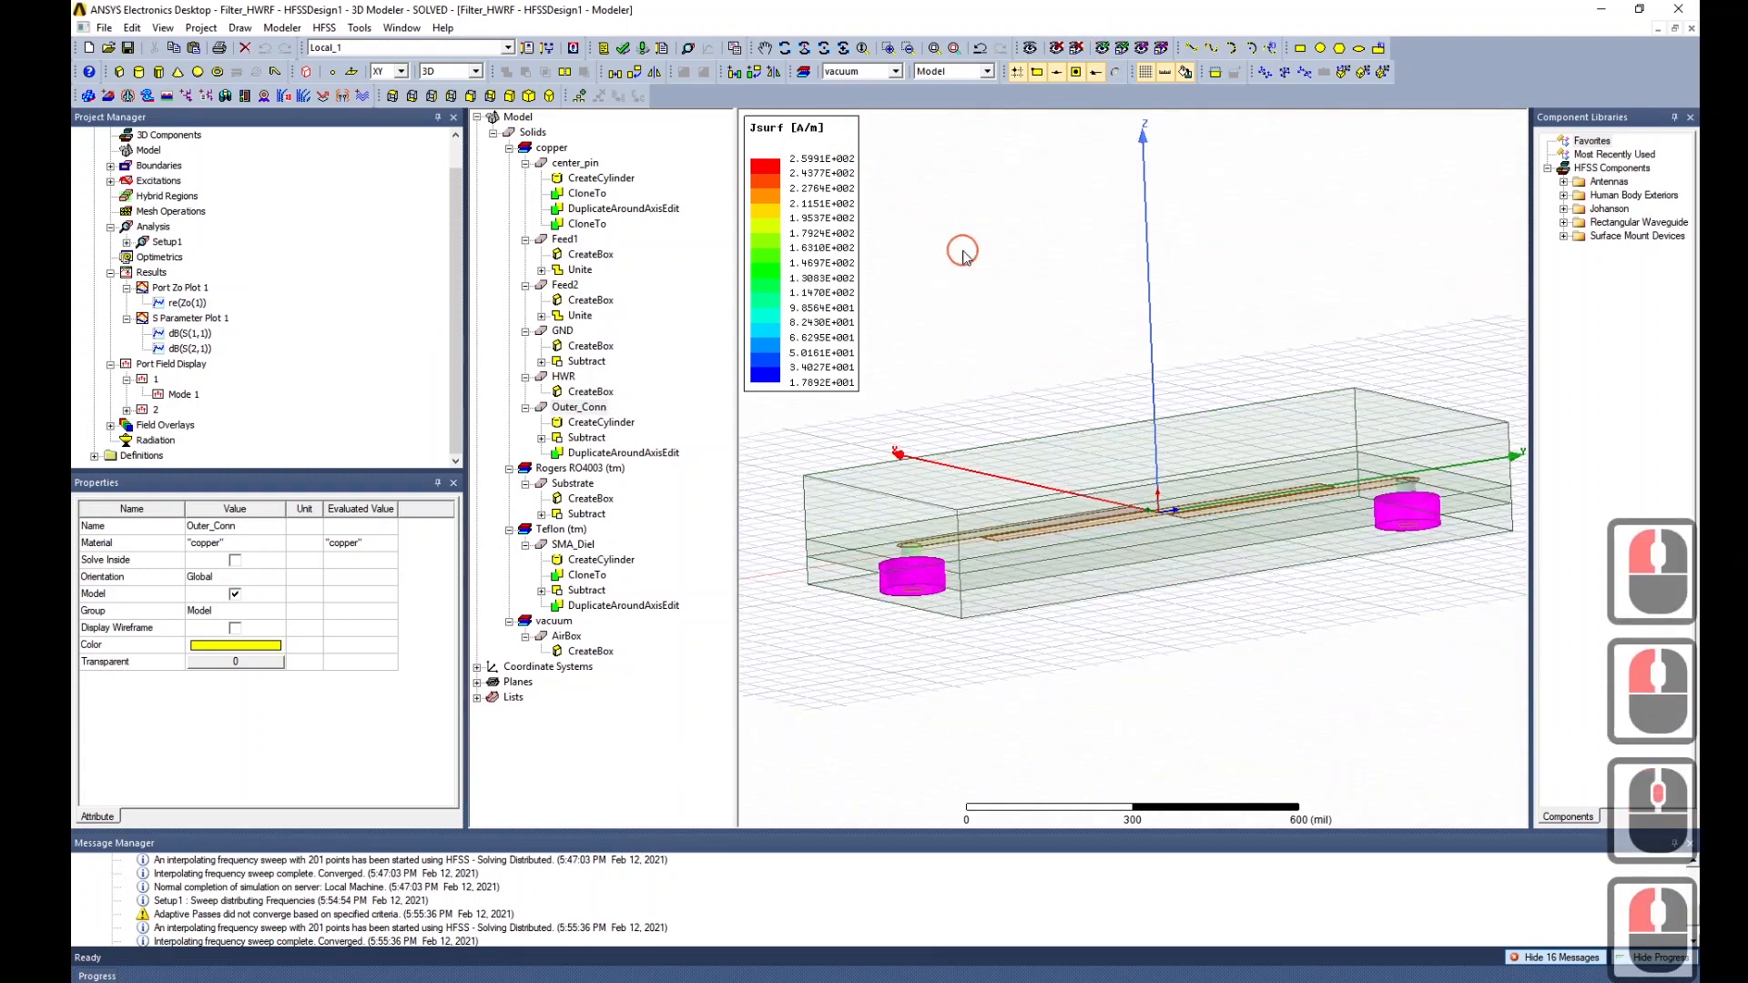
left_click(1201, 267)
middle_click_drag(1248, 262, 1190, 208)
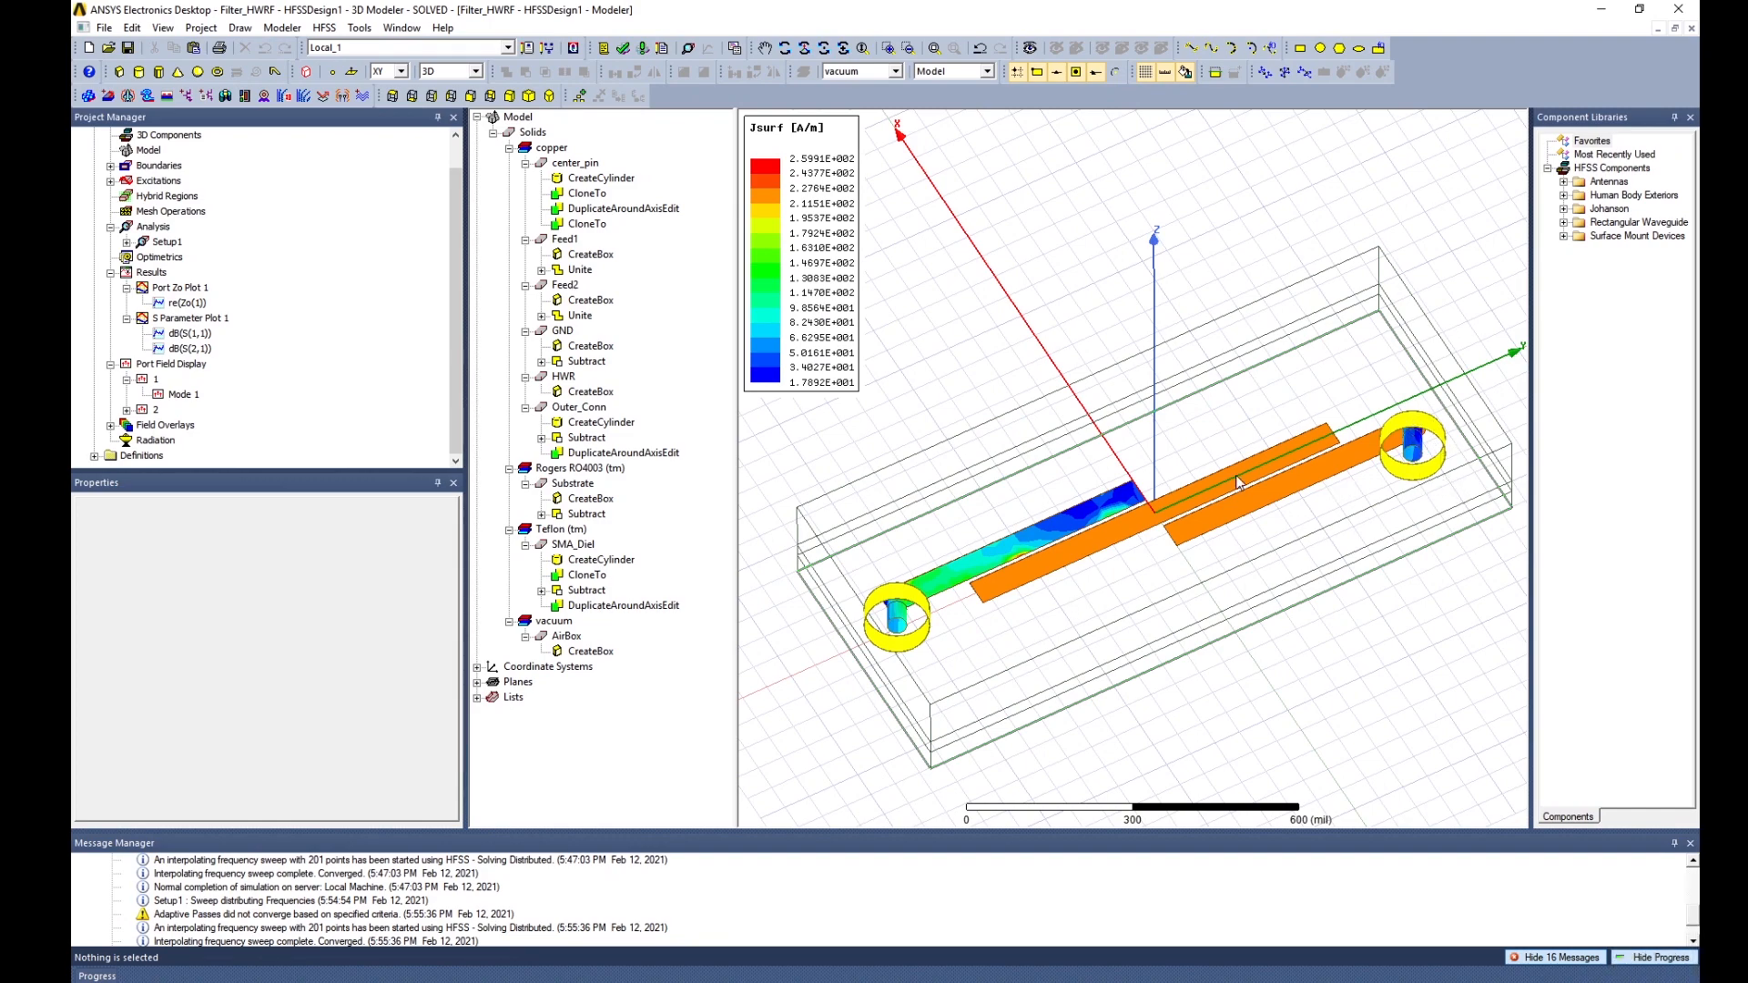
middle_click_drag(1238, 482, 1138, 459)
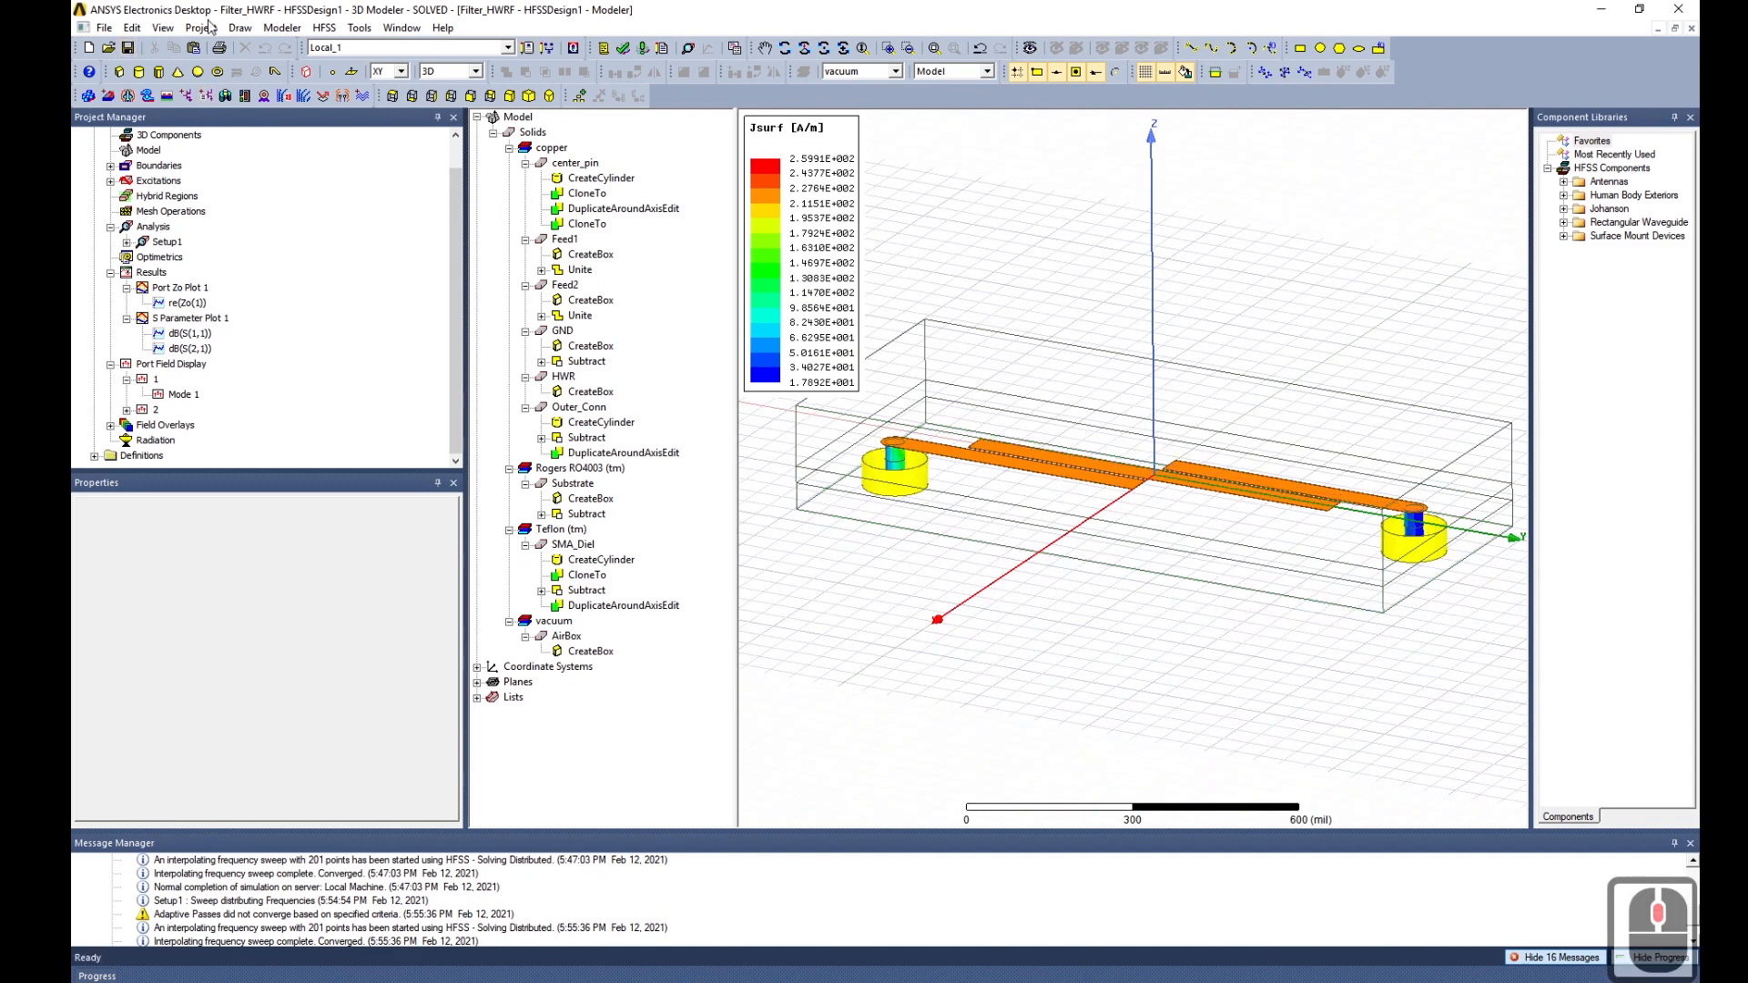
Edit the sources so port 2 is driven at magnitude 1 with 30 deg phase, and apply.
left_click(324, 27)
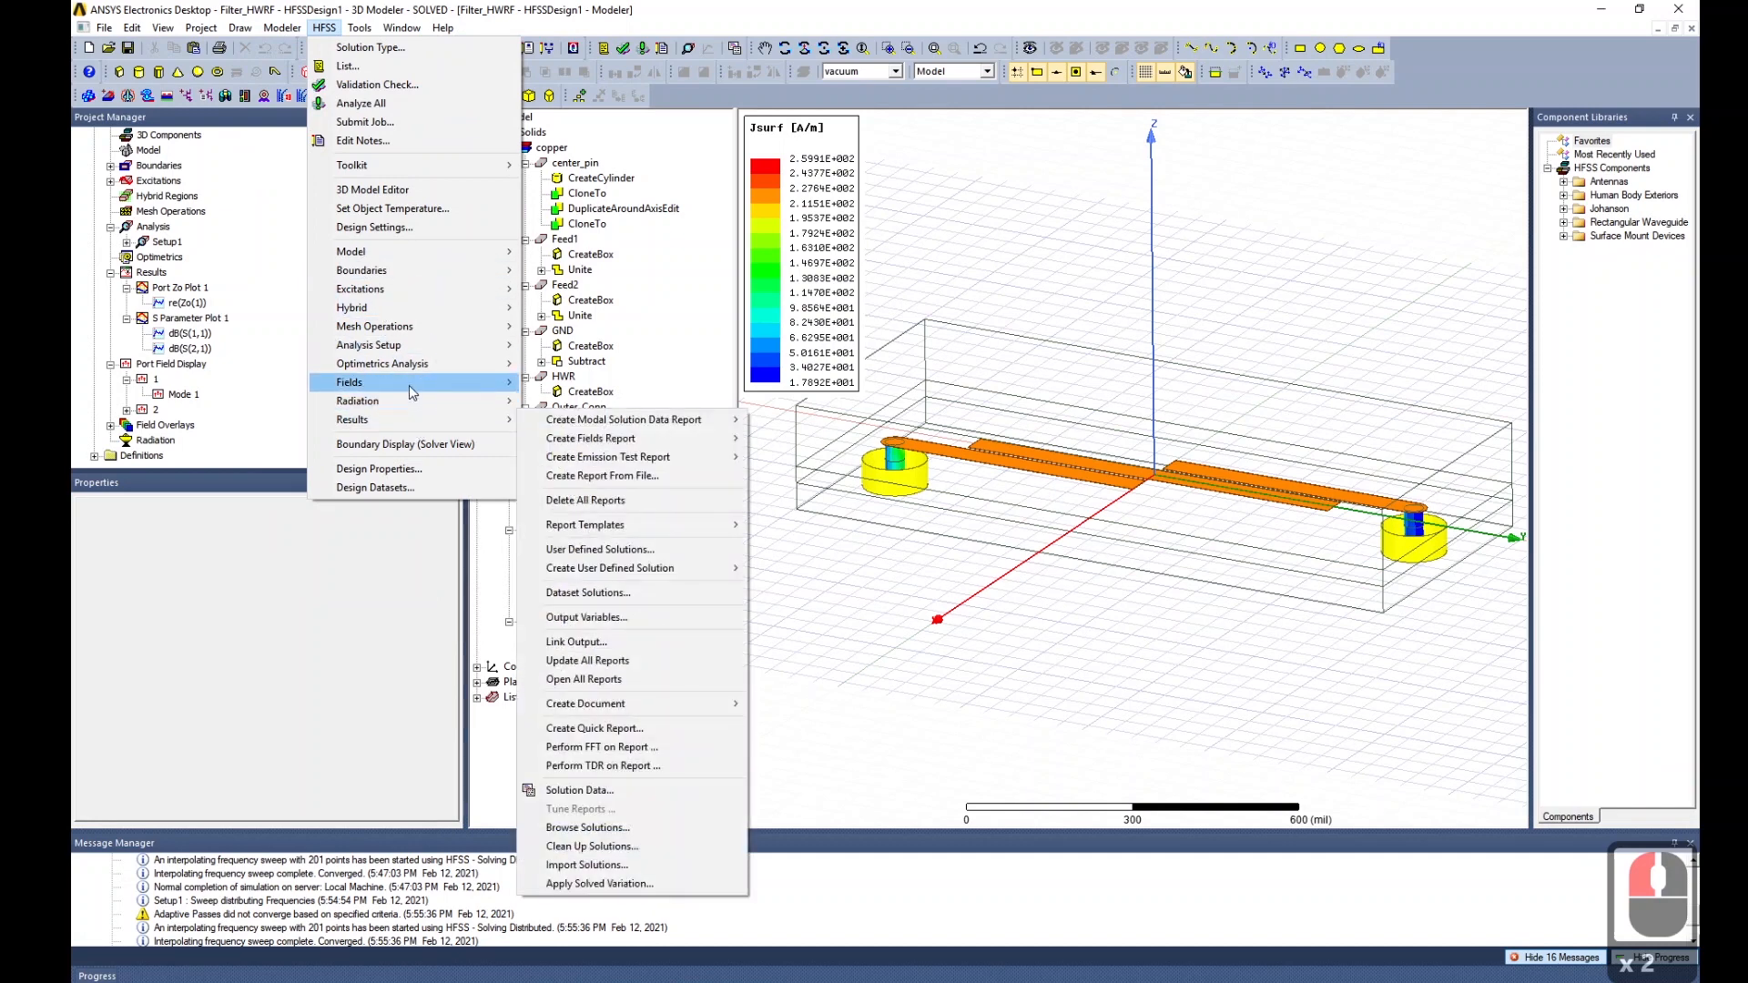
mouse_move(415, 386)
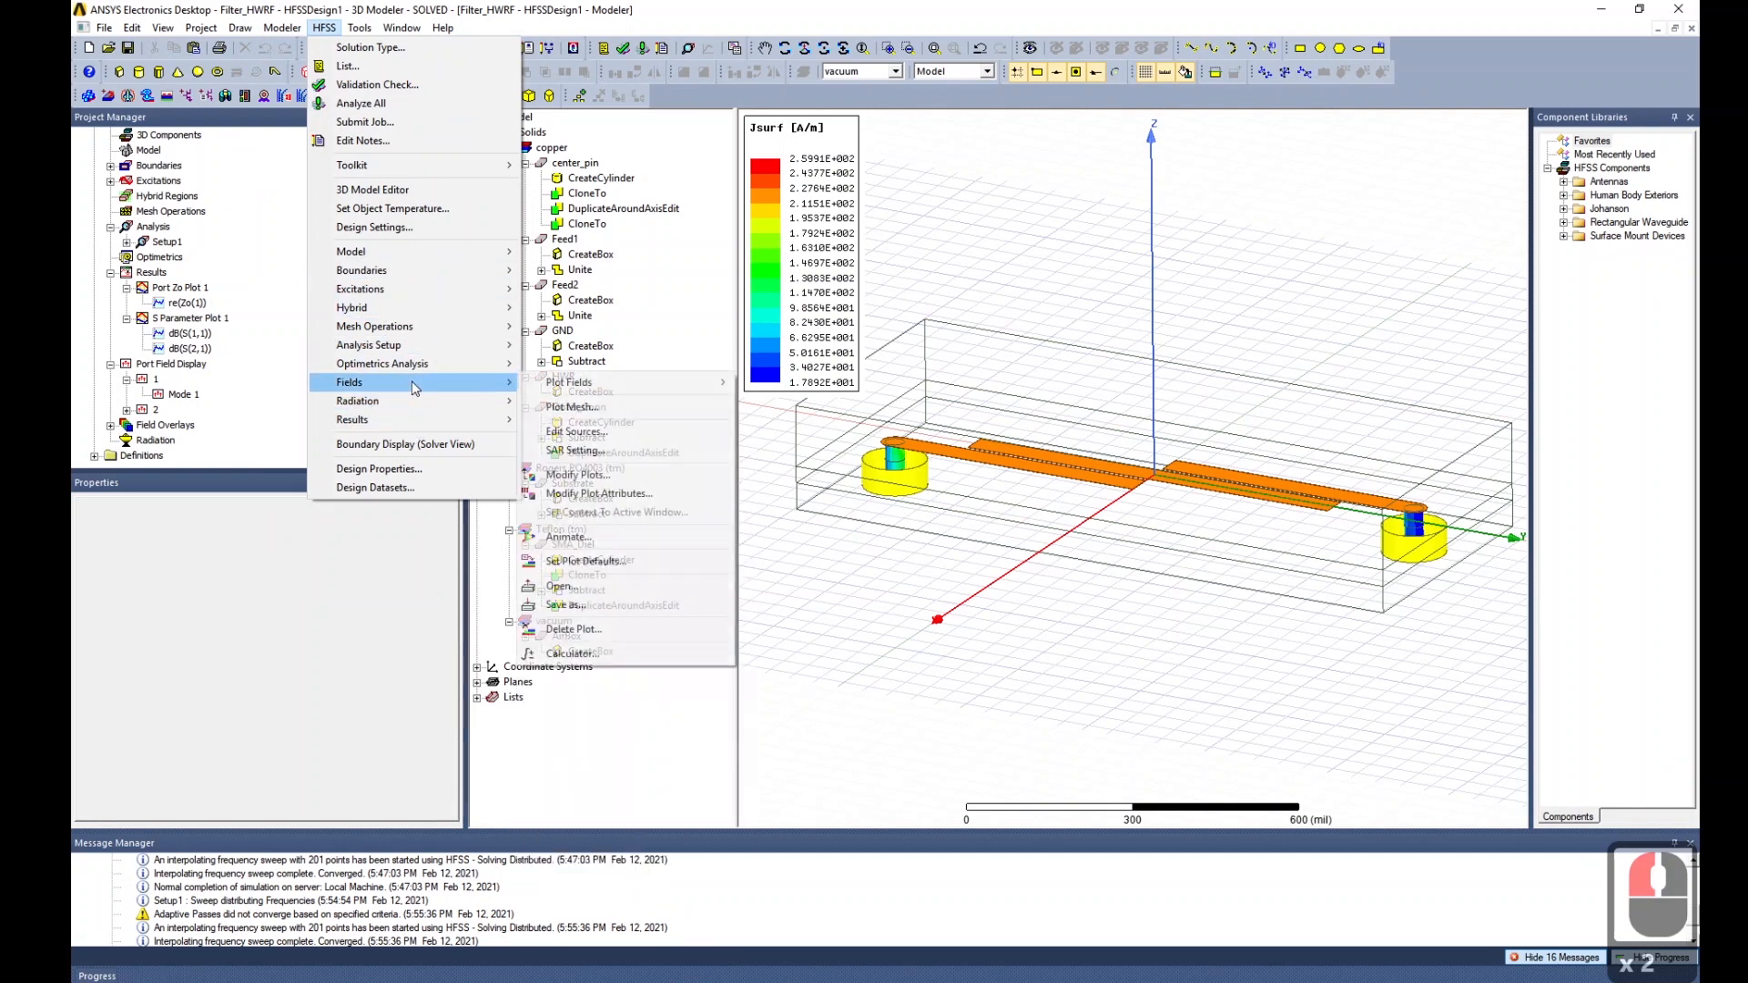
left_click(597, 434)
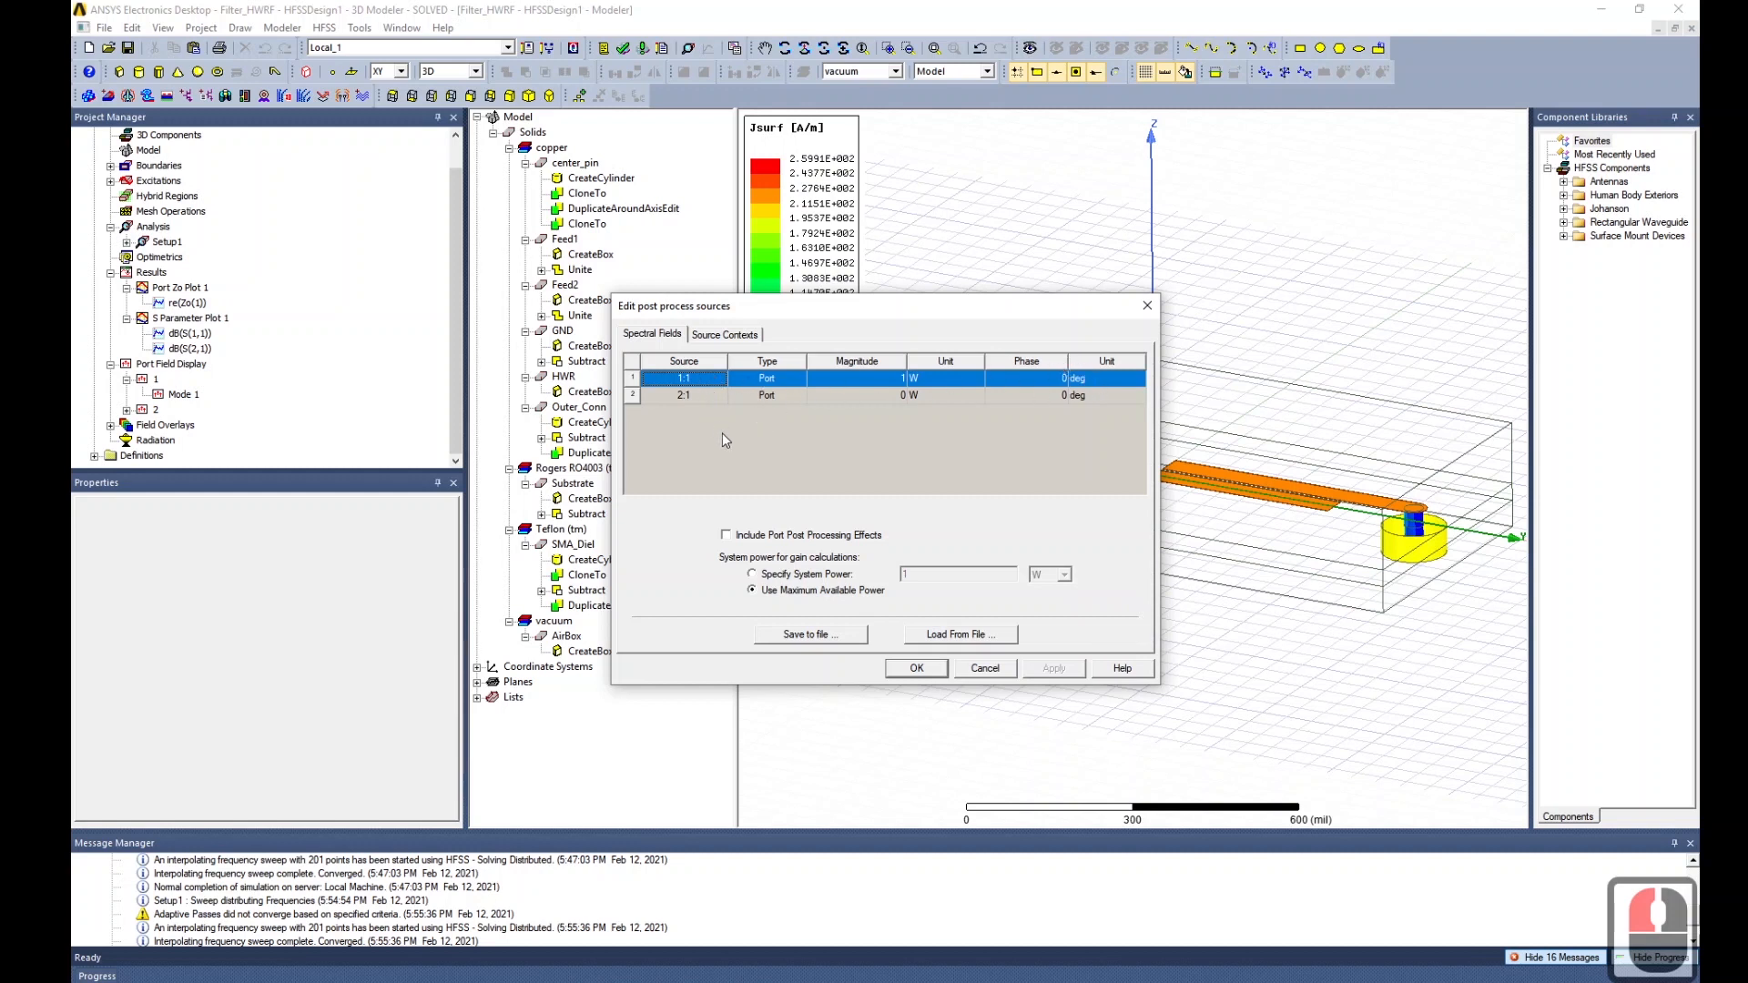
double_click(861, 394)
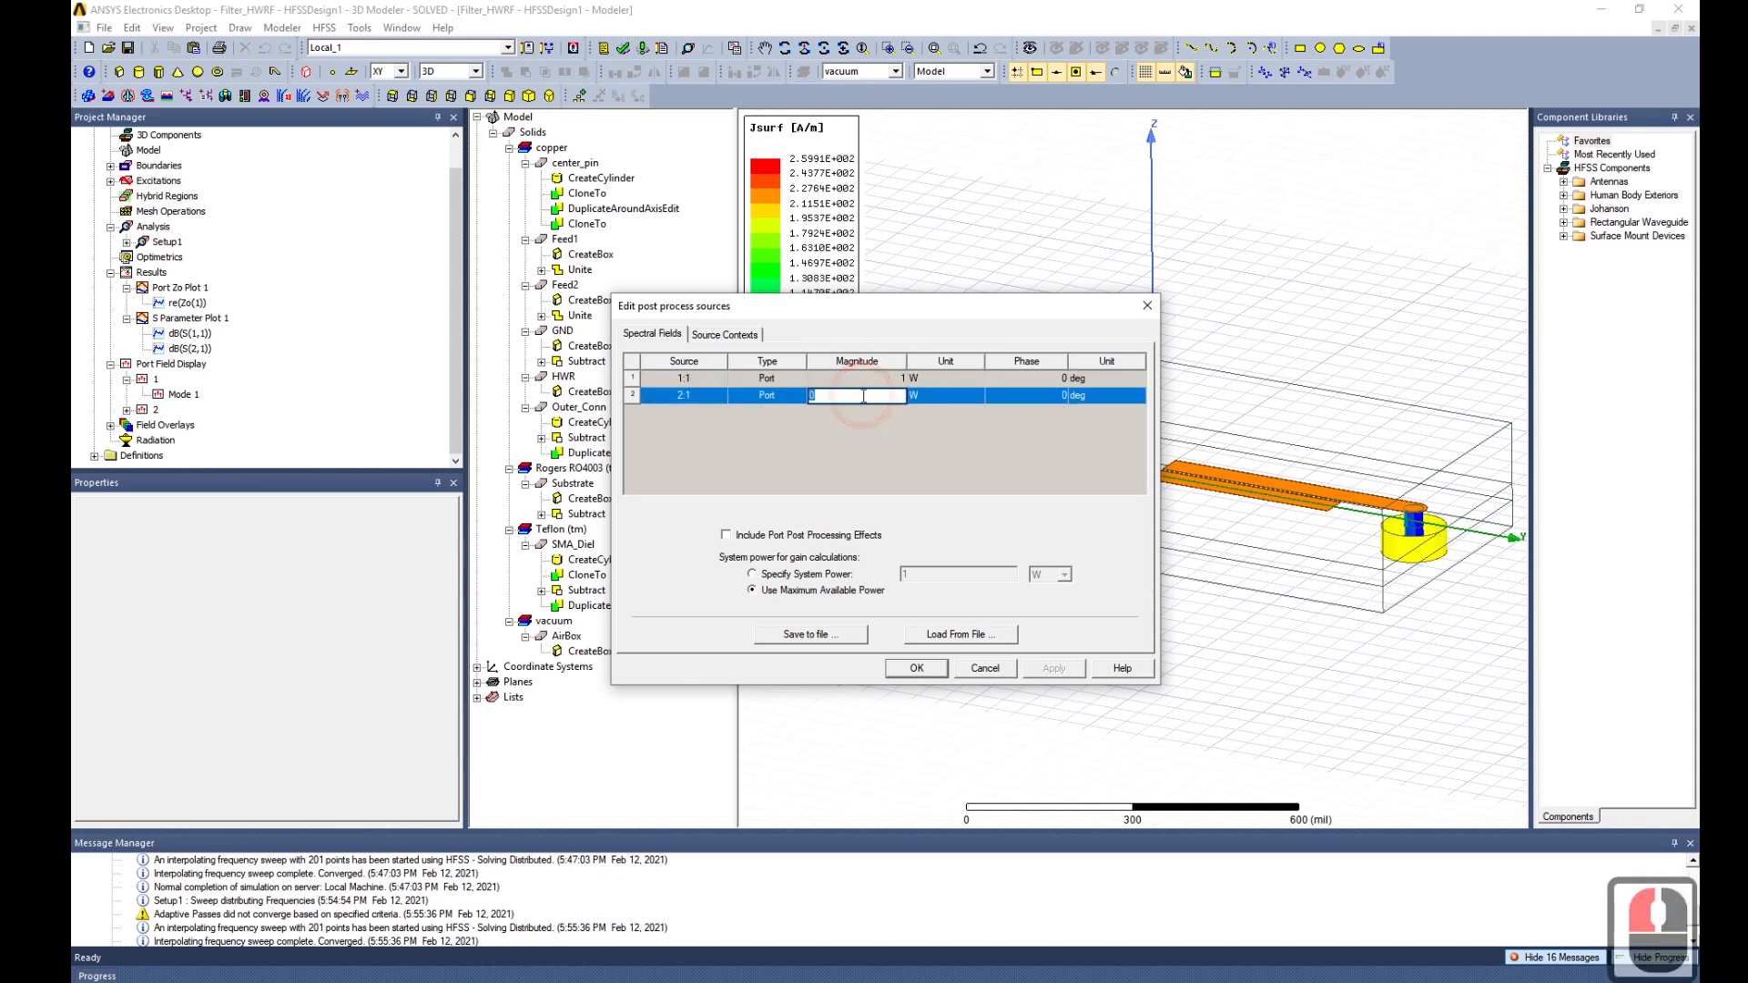
type("1")
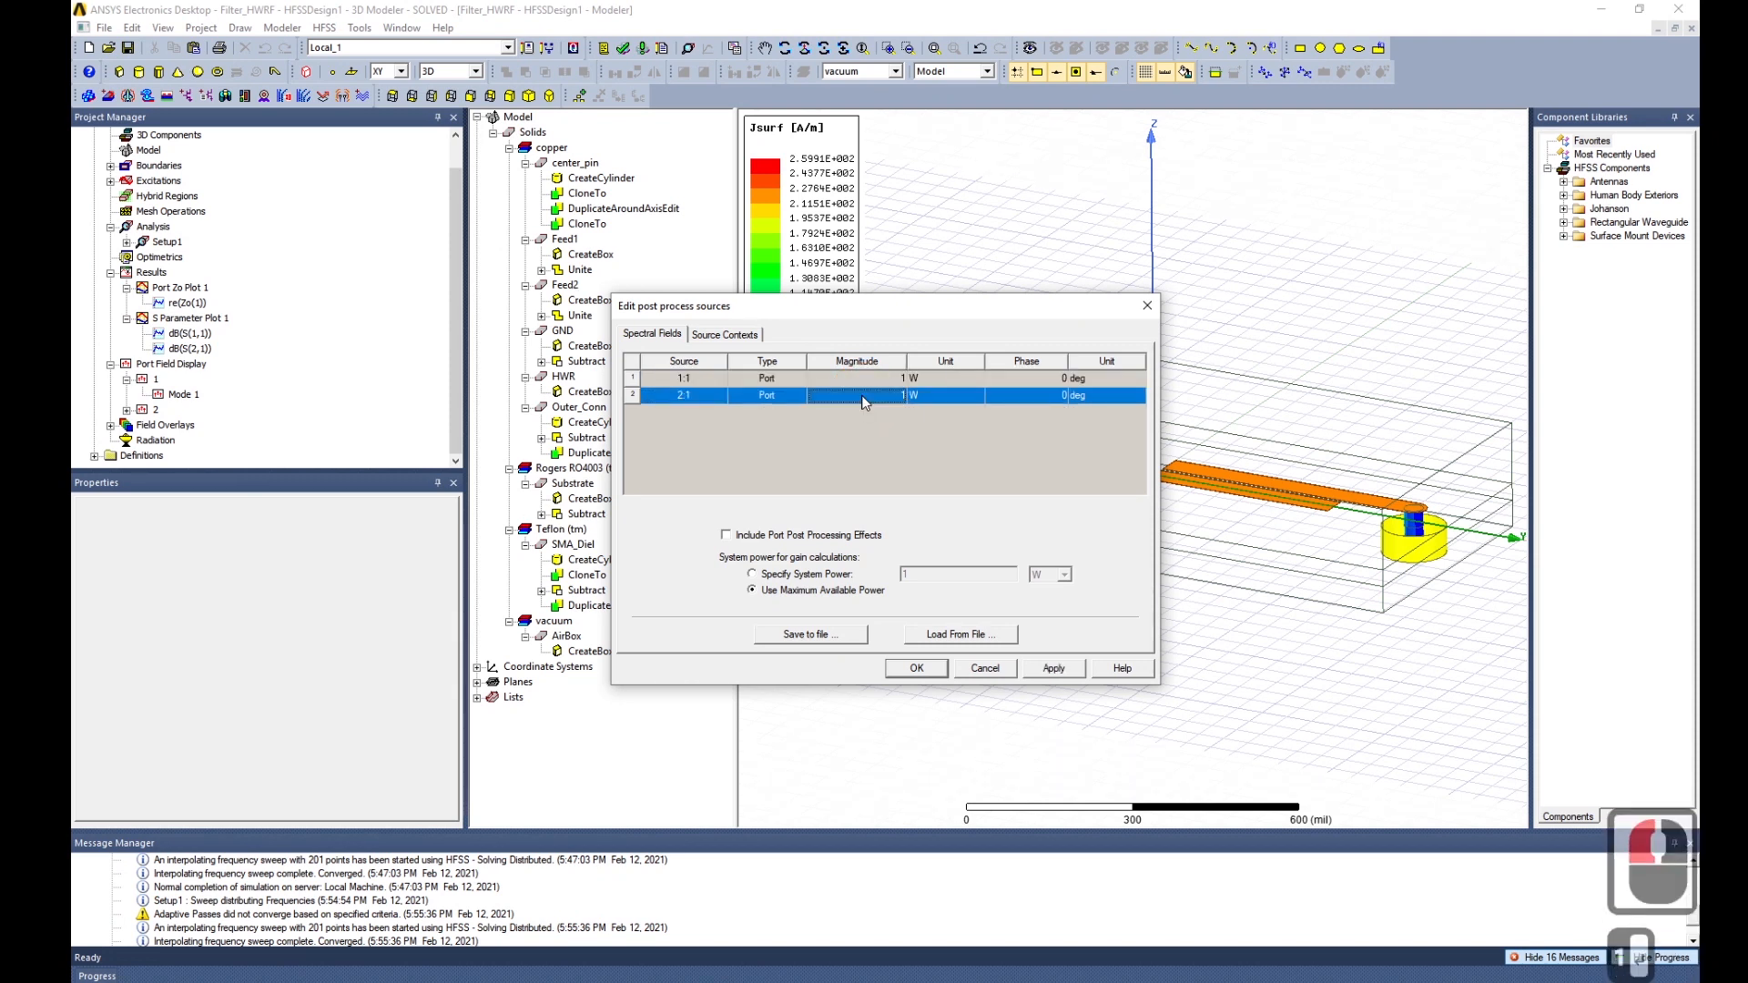
double_click(1026, 381)
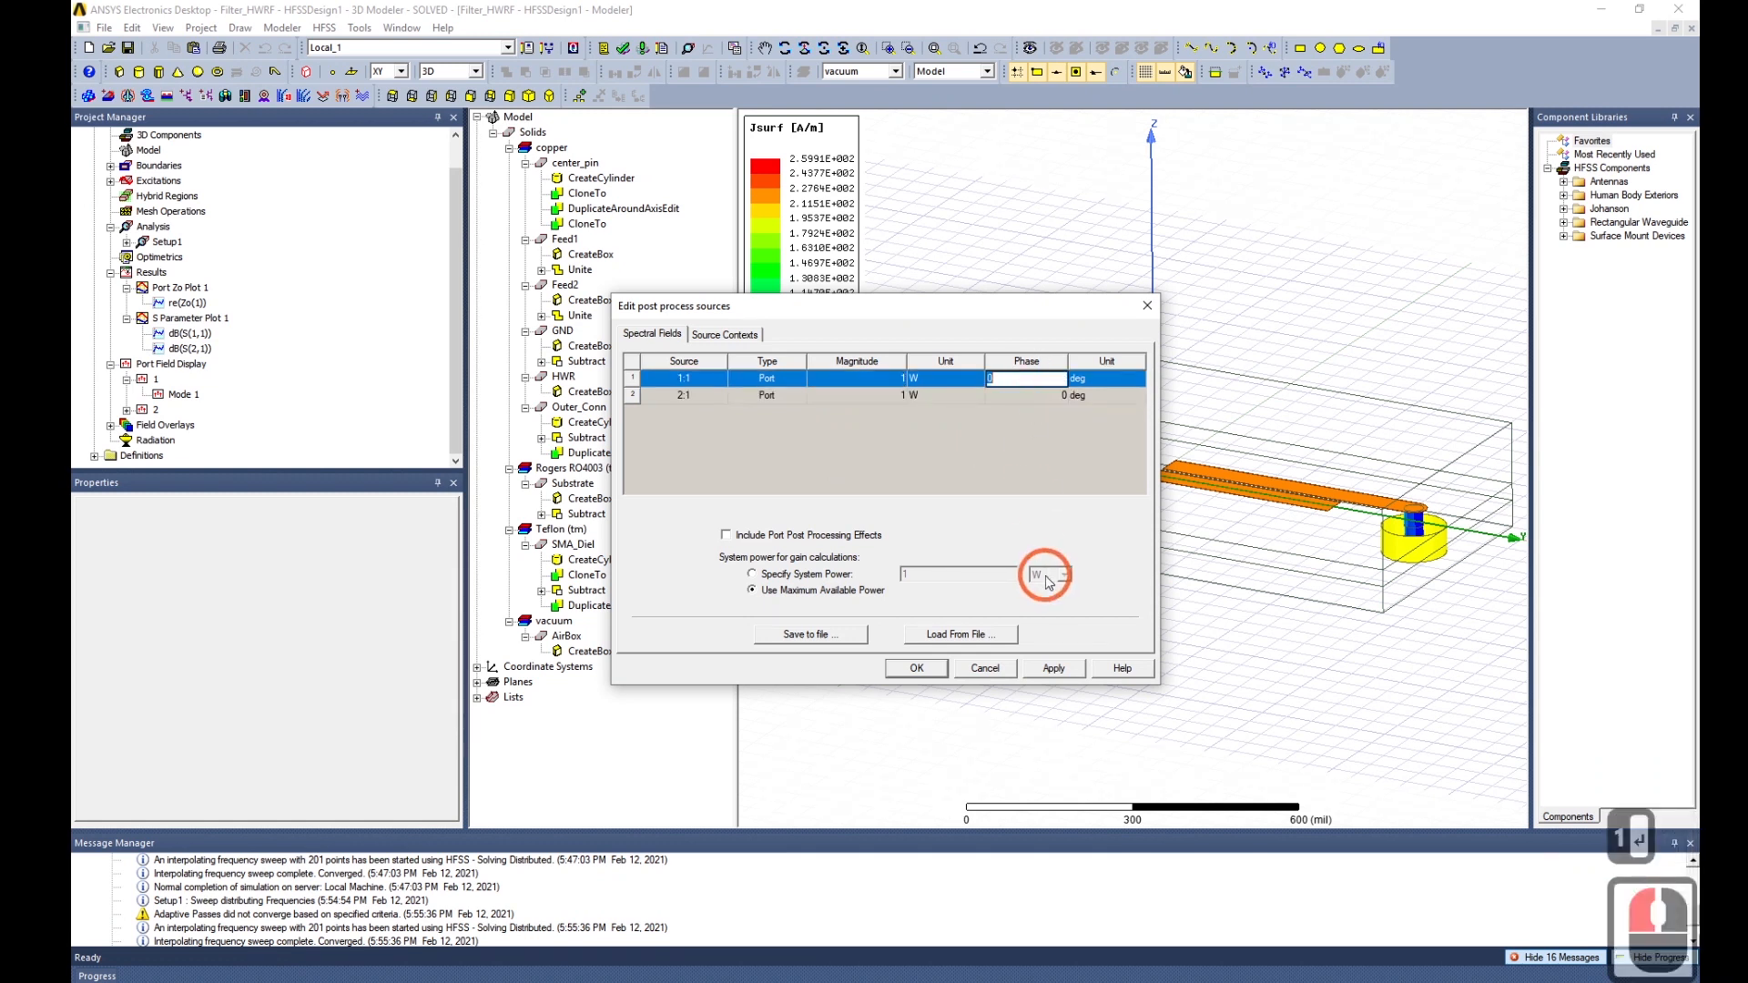
double_click(1067, 396)
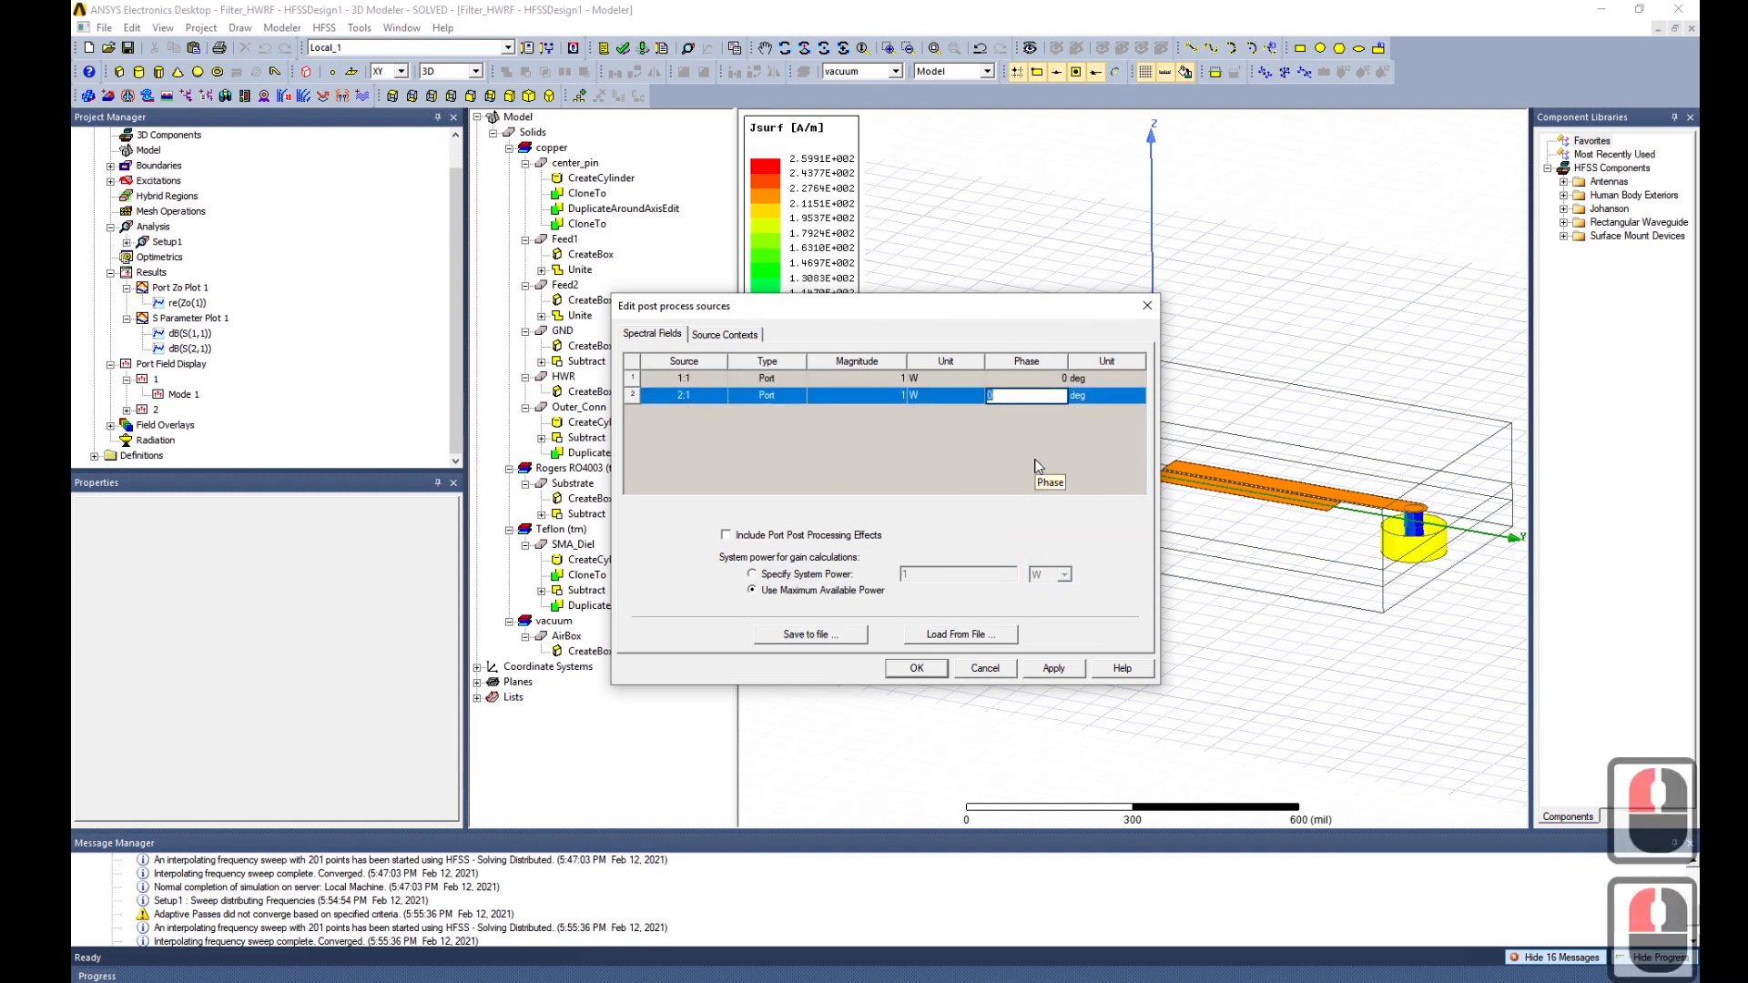
type("30")
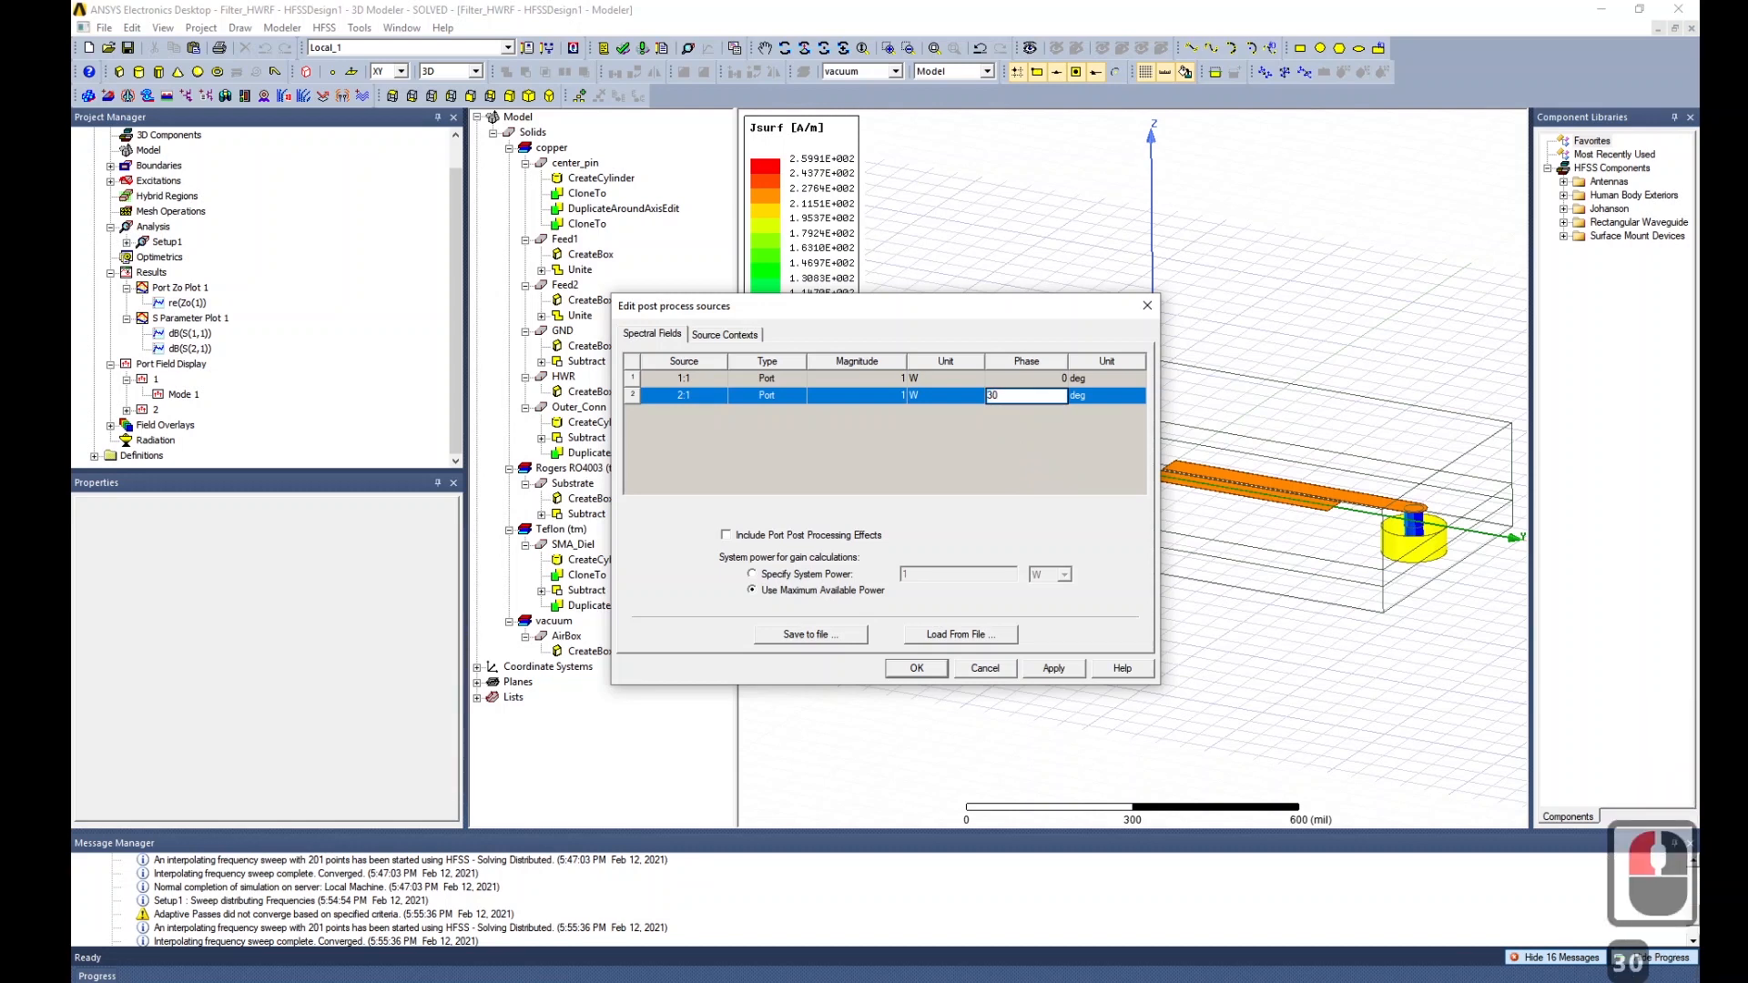
left_click(936, 445)
left_click(1053, 668)
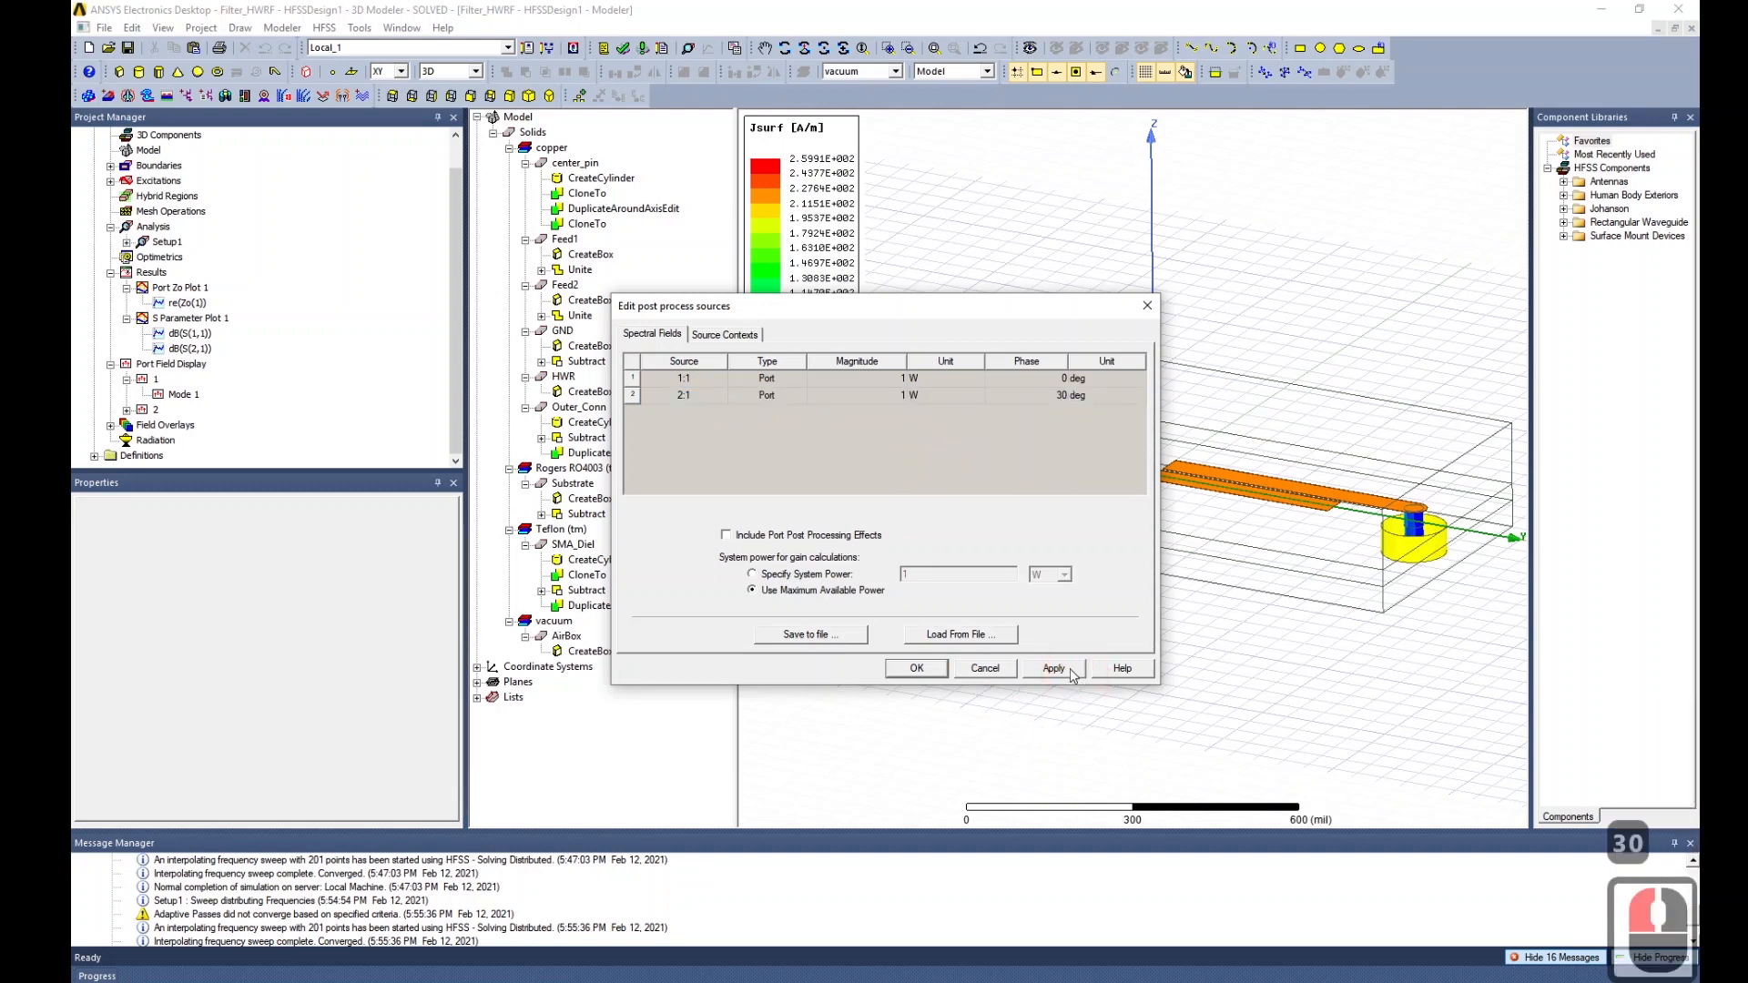
left_click(934, 668)
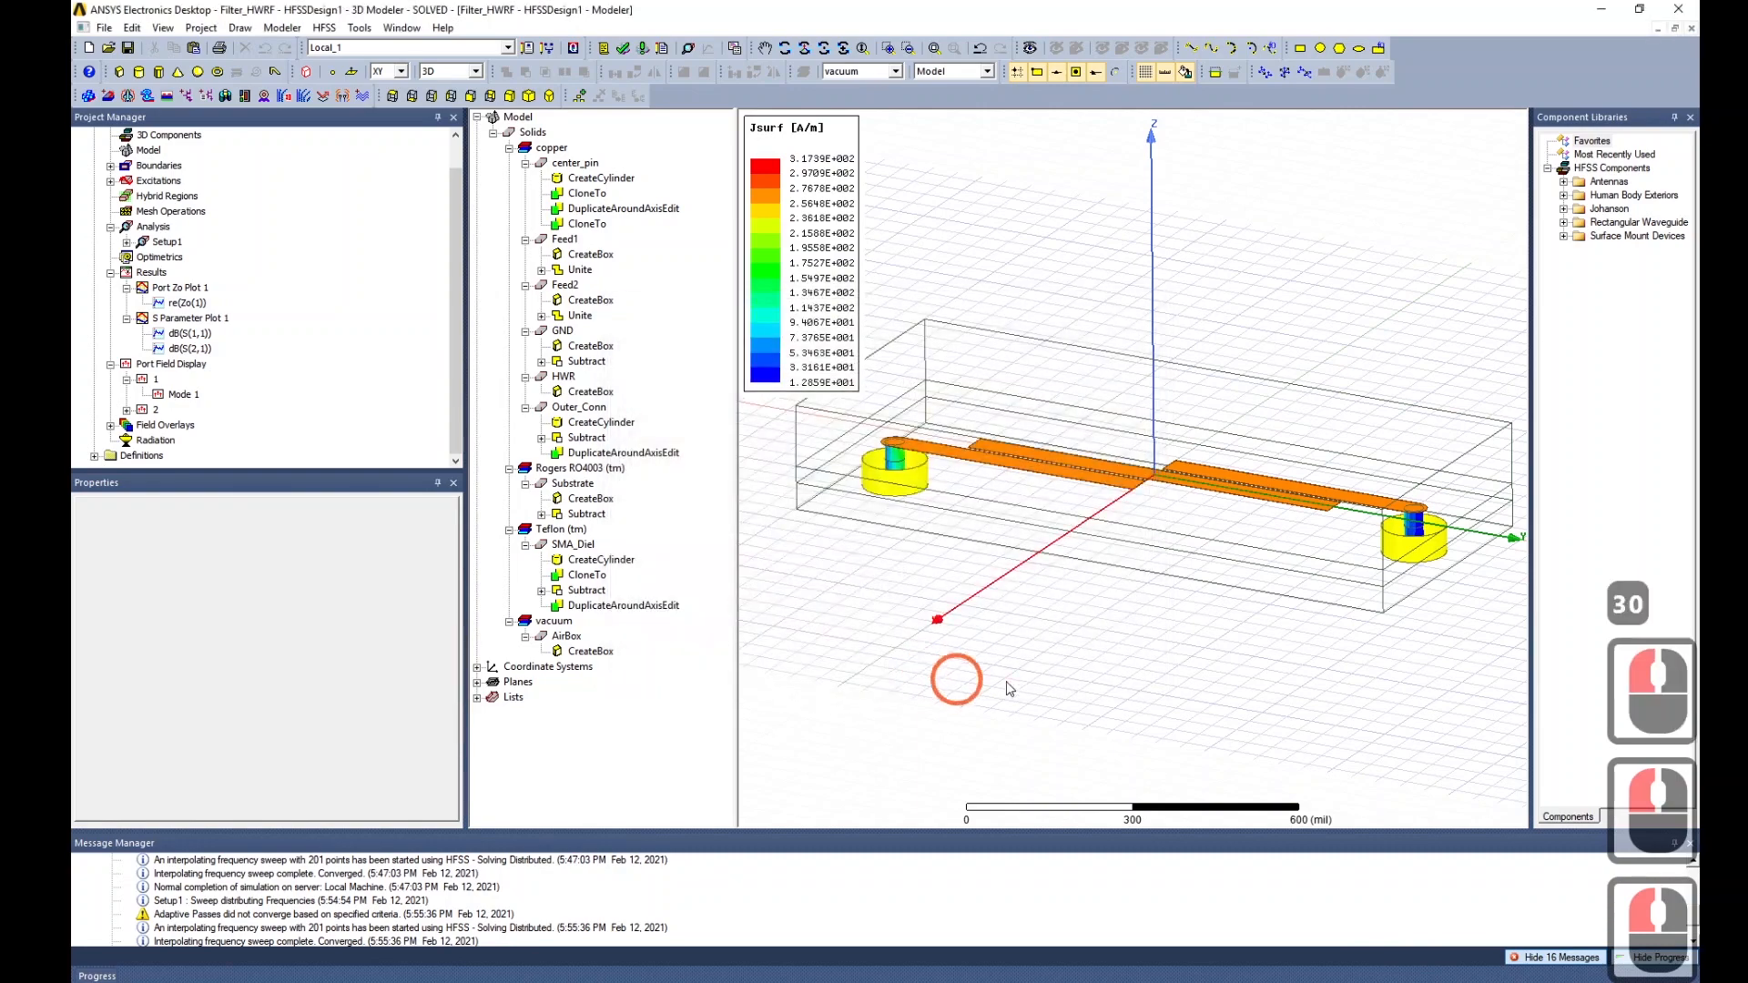
left_click_drag(1067, 637, 1133, 469, "alt")
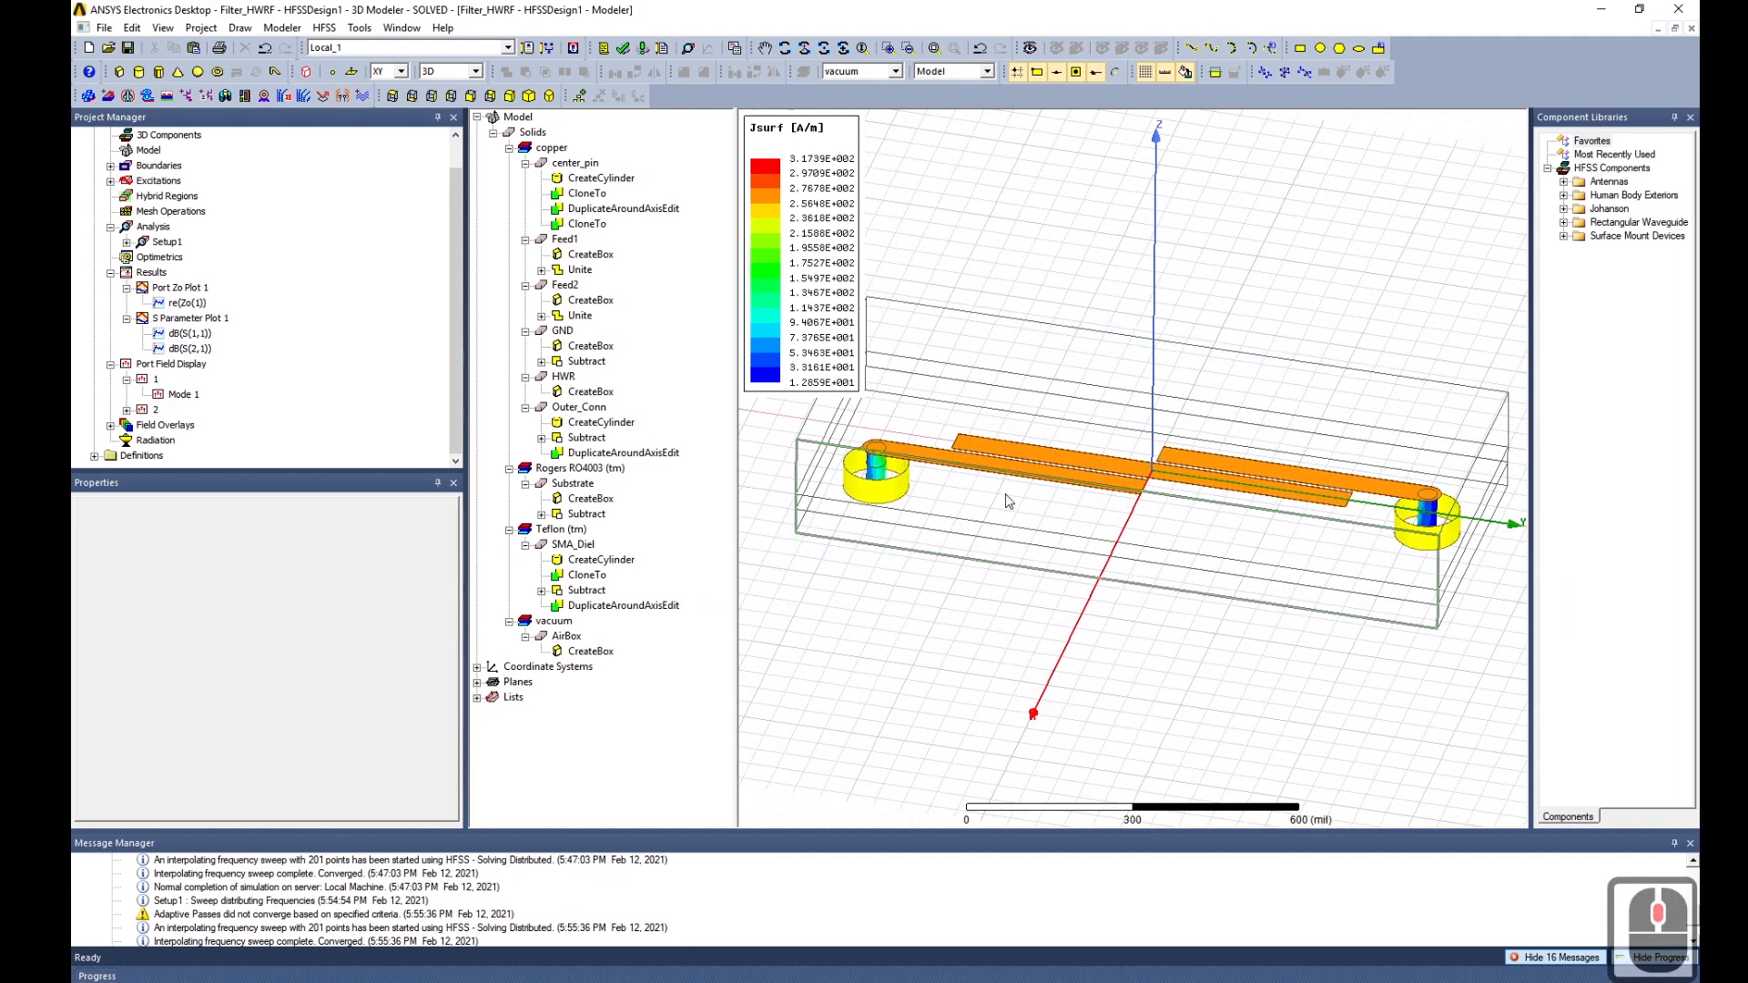
left_click_drag(1127, 526, 1131, 470, "alt")
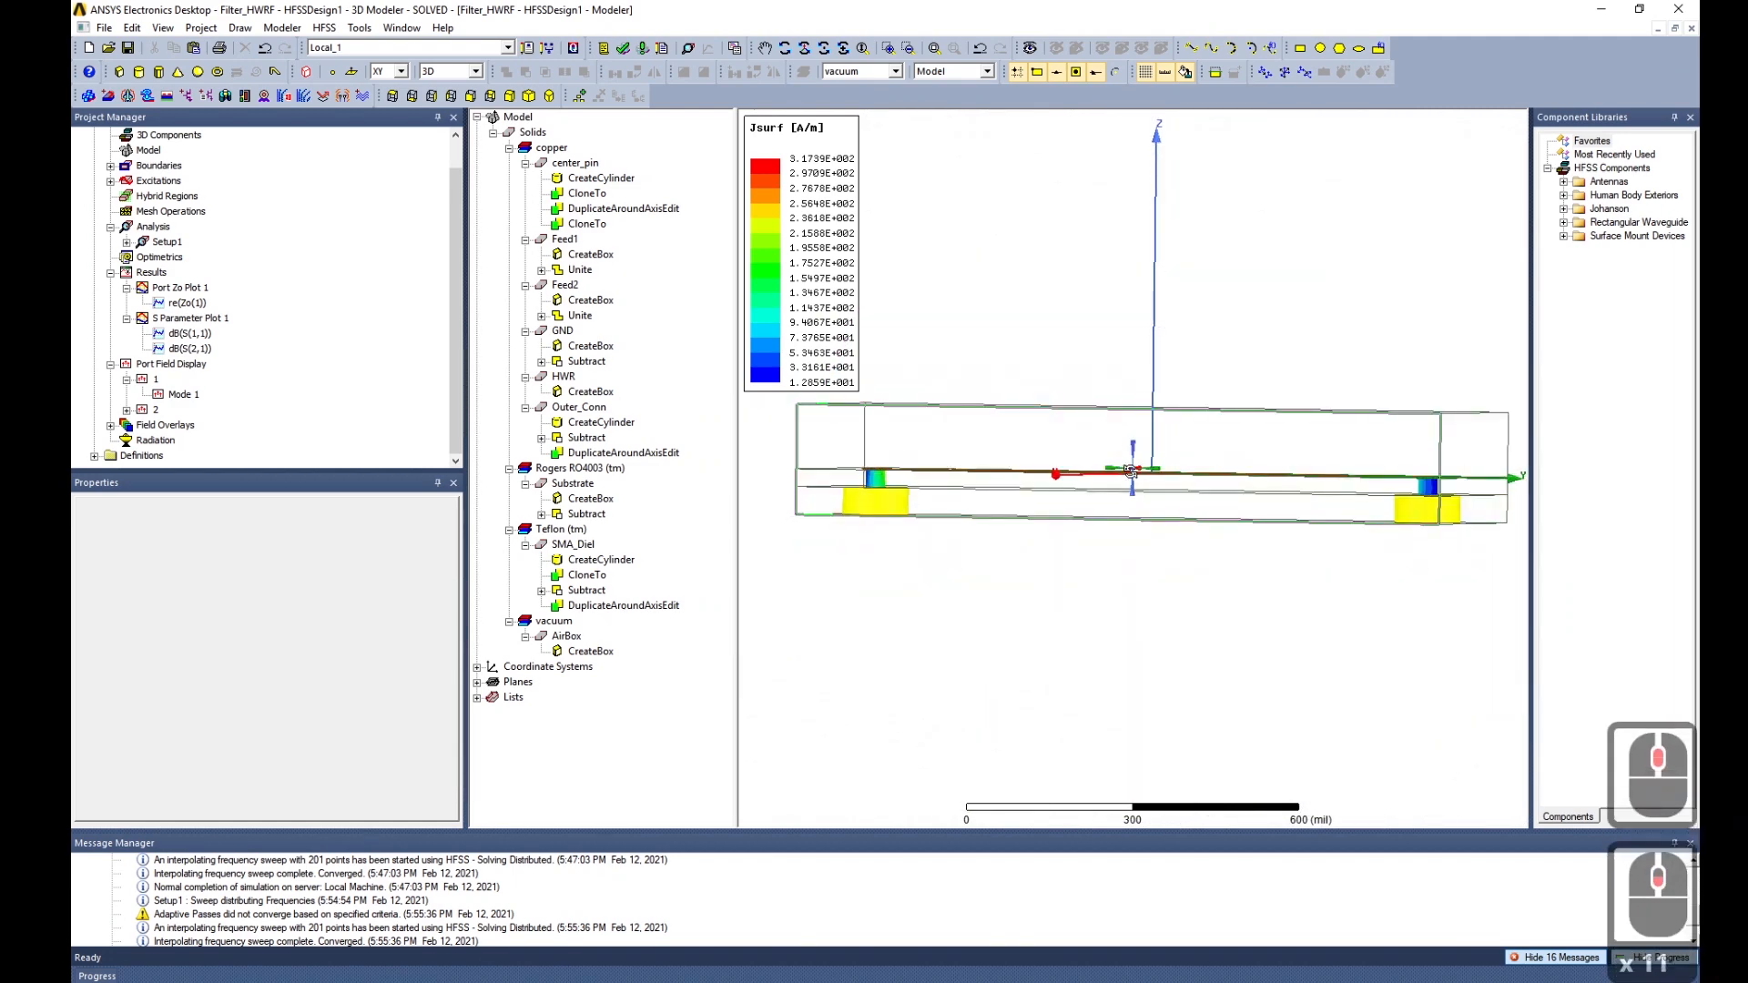
middle_click_drag(1131, 471, 1136, 517)
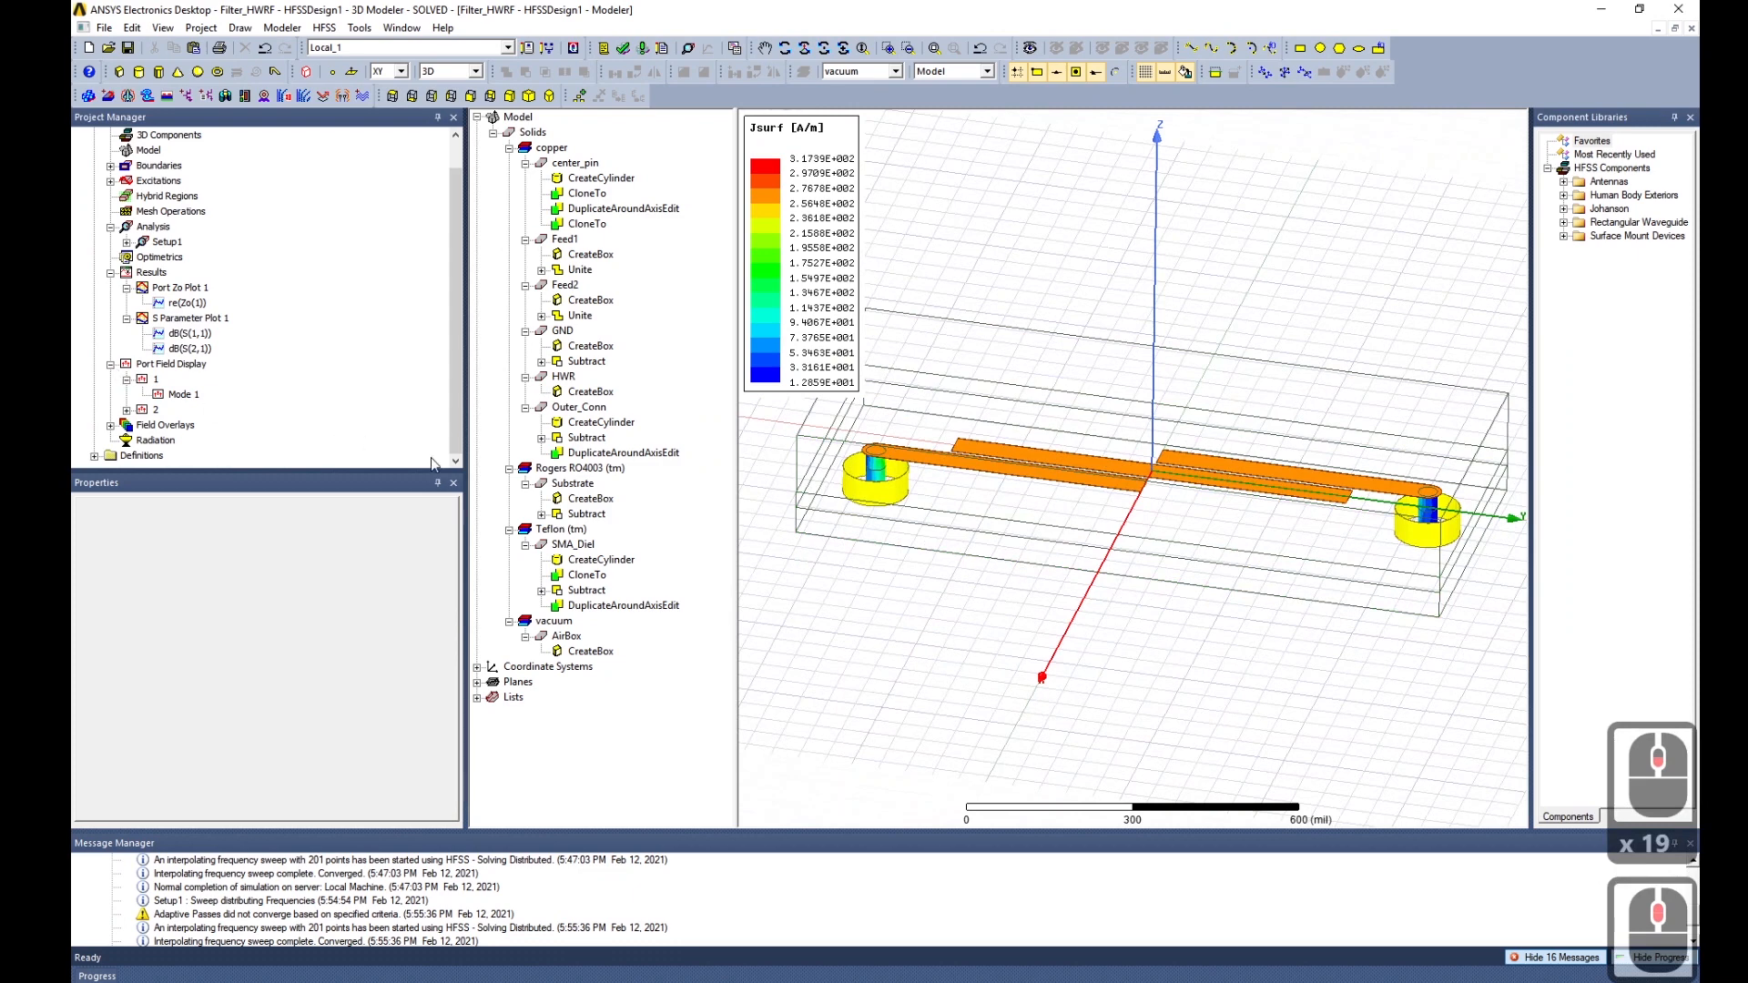